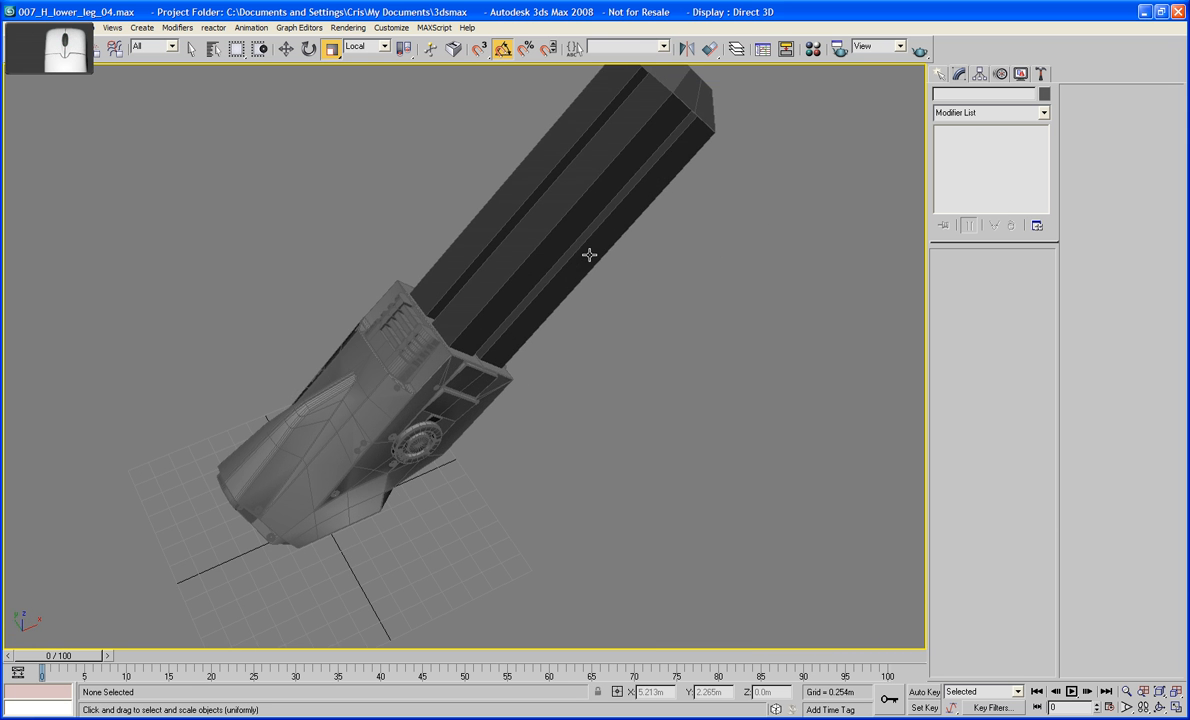
# Turn on See-Through in the object properties of the Kneecap_Inverse object
pyautogui.click(557, 238)
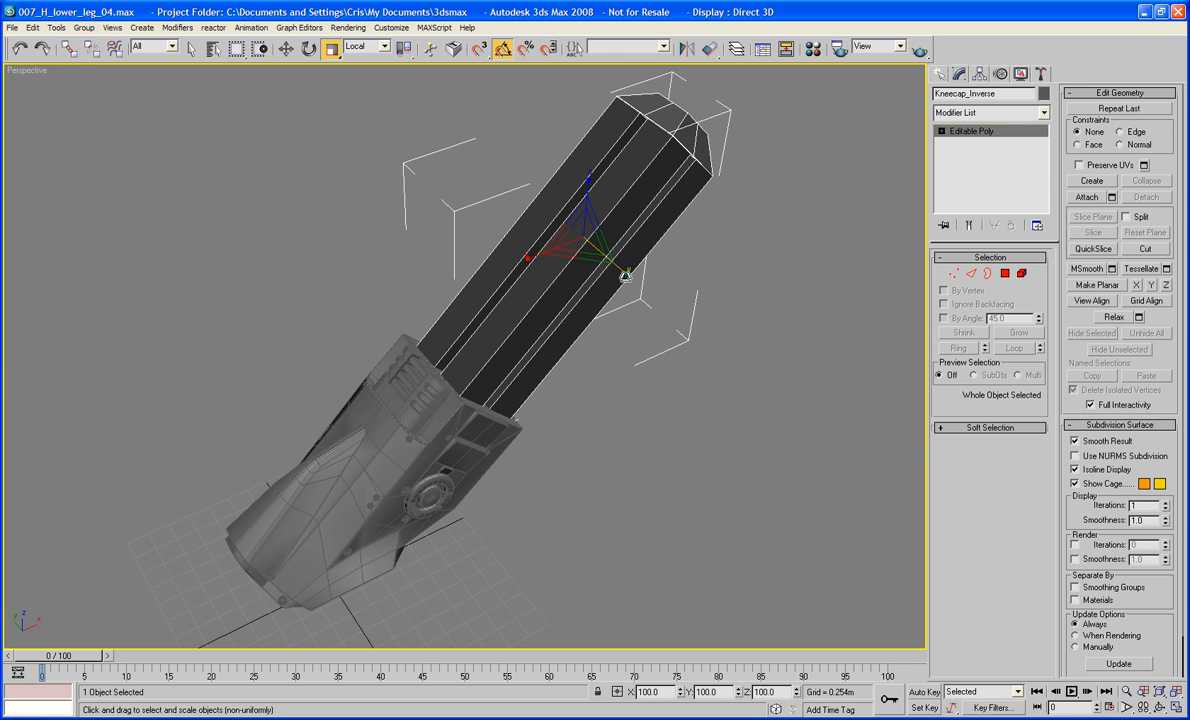
pyautogui.rightClick(642, 219)
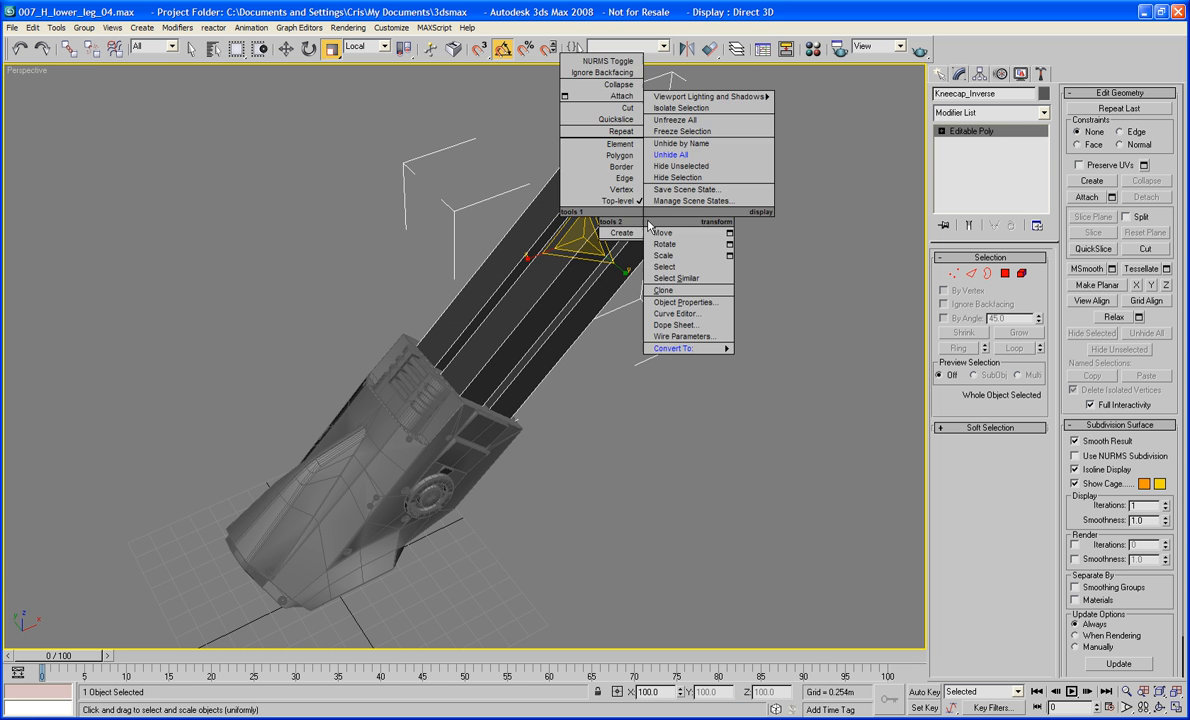
pyautogui.click(684, 302)
pyautogui.click(482, 382)
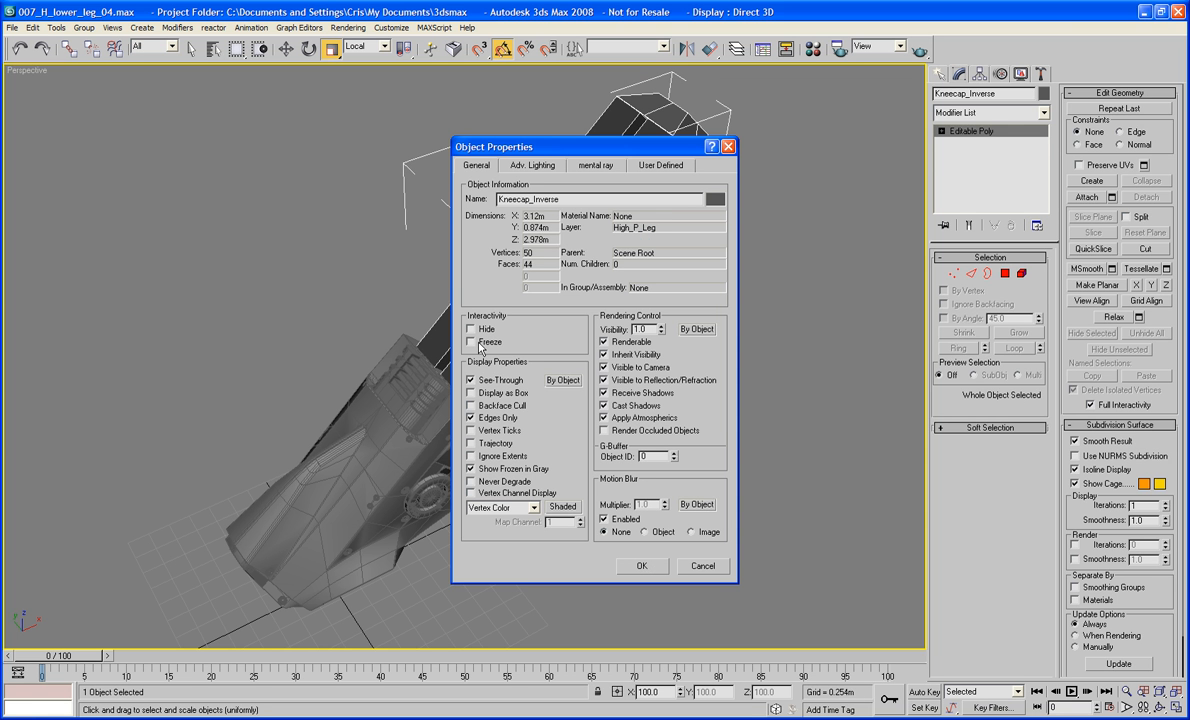
pyautogui.click(641, 565)
# Create an AutoGrid box about 0.313 × 0.293 × 0.998 m on the lower leg's end face, inside one kneecap prong
pyautogui.keyDown('alt'); pyautogui.moveTo(683, 459); pyautogui.dragTo(698, 516, button='middle'); pyautogui.keyUp('alt')
pyautogui.click(938, 76)
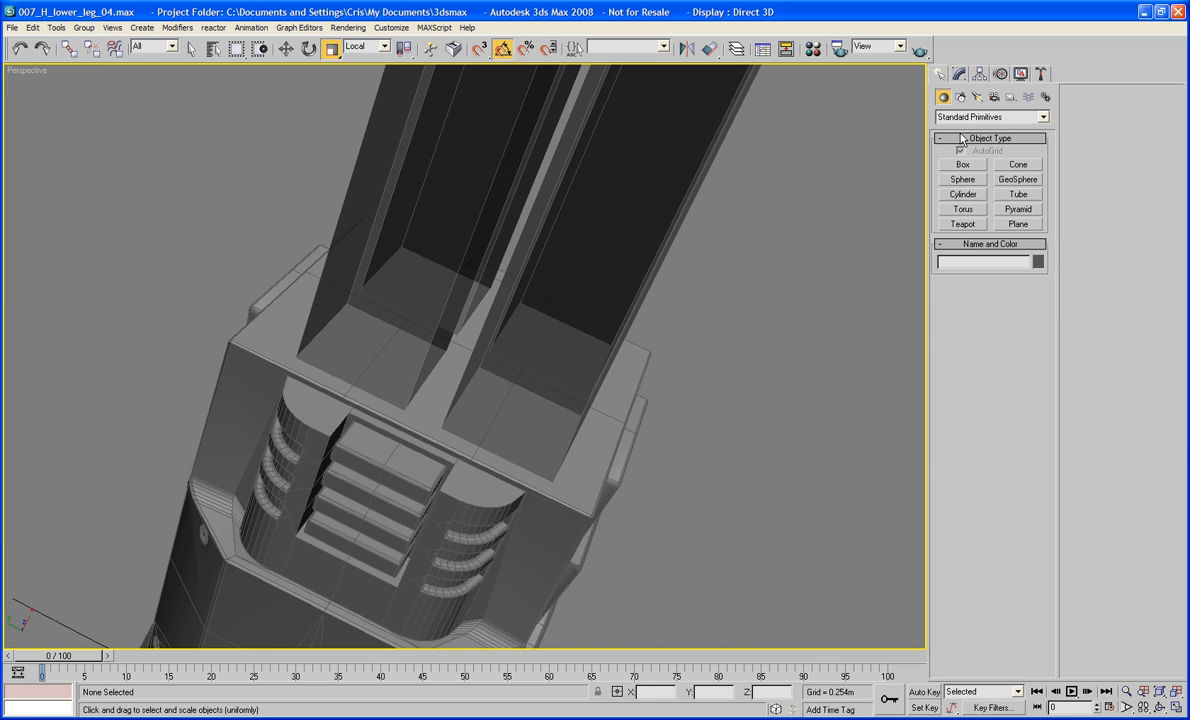
pyautogui.click(965, 166)
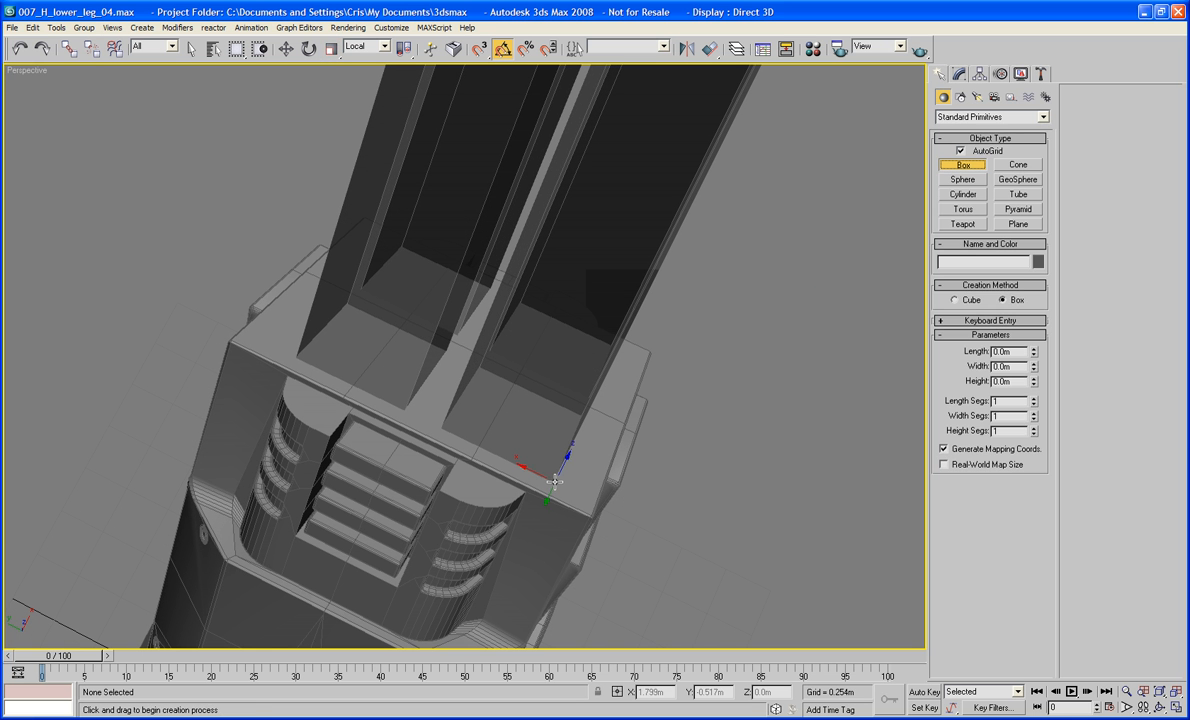
pyautogui.moveTo(552, 482); pyautogui.dragTo(492, 389)
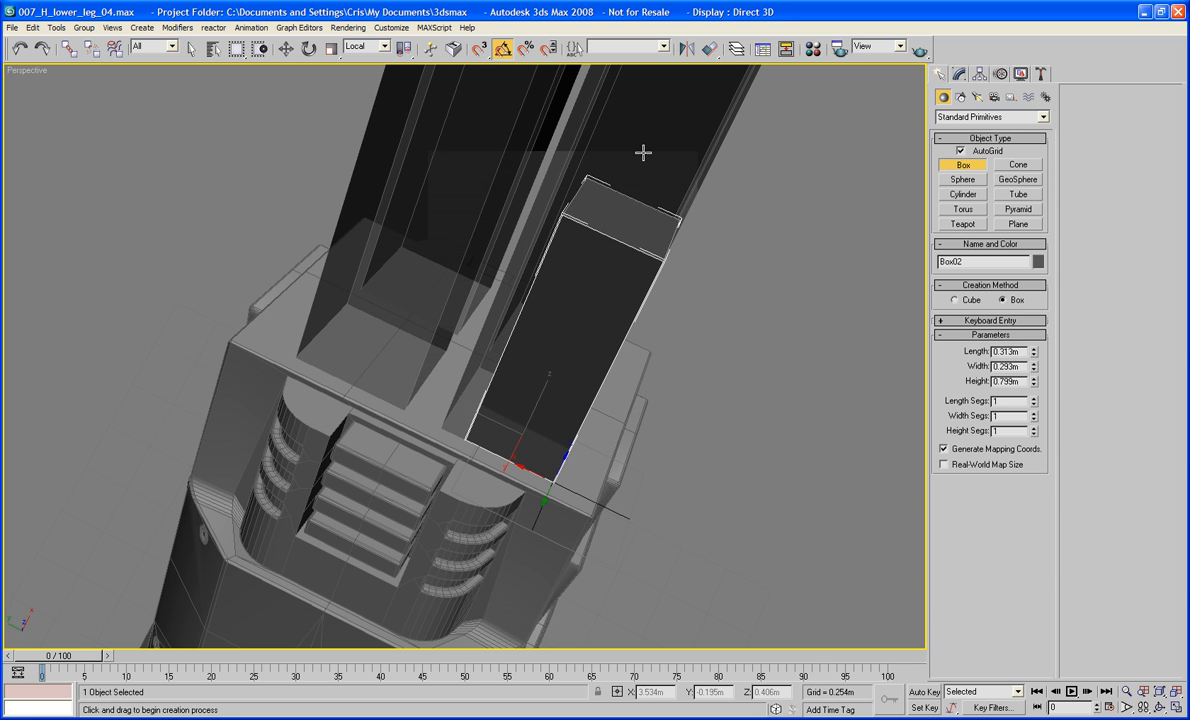
pyautogui.click(653, 97)
# Set the new box's length and width to 0.32 m each and finish box creation
pyautogui.click(1012, 352)
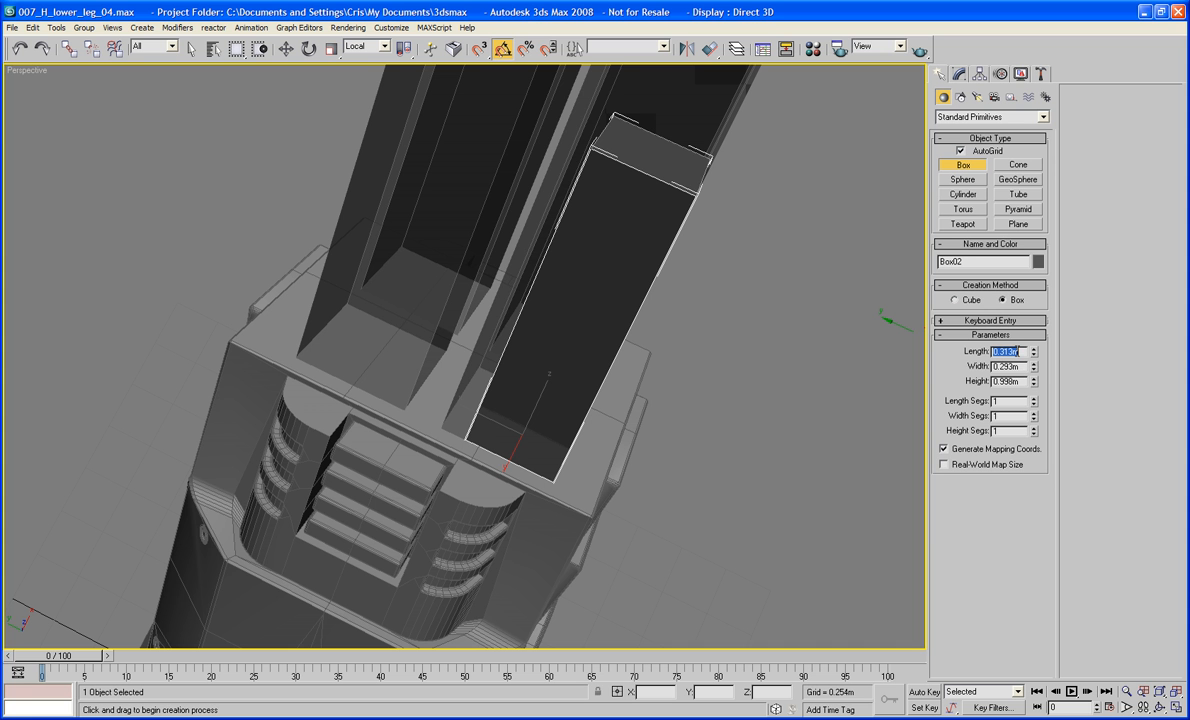
pyautogui.write('0.')
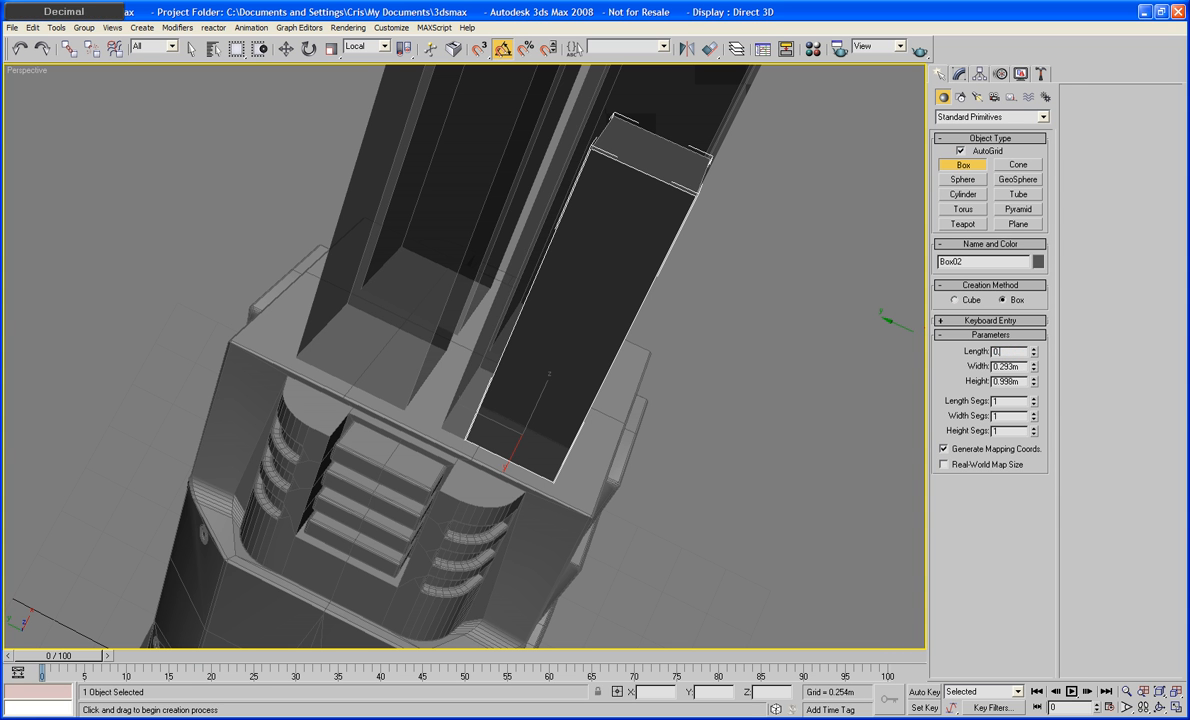
pyautogui.write('3')
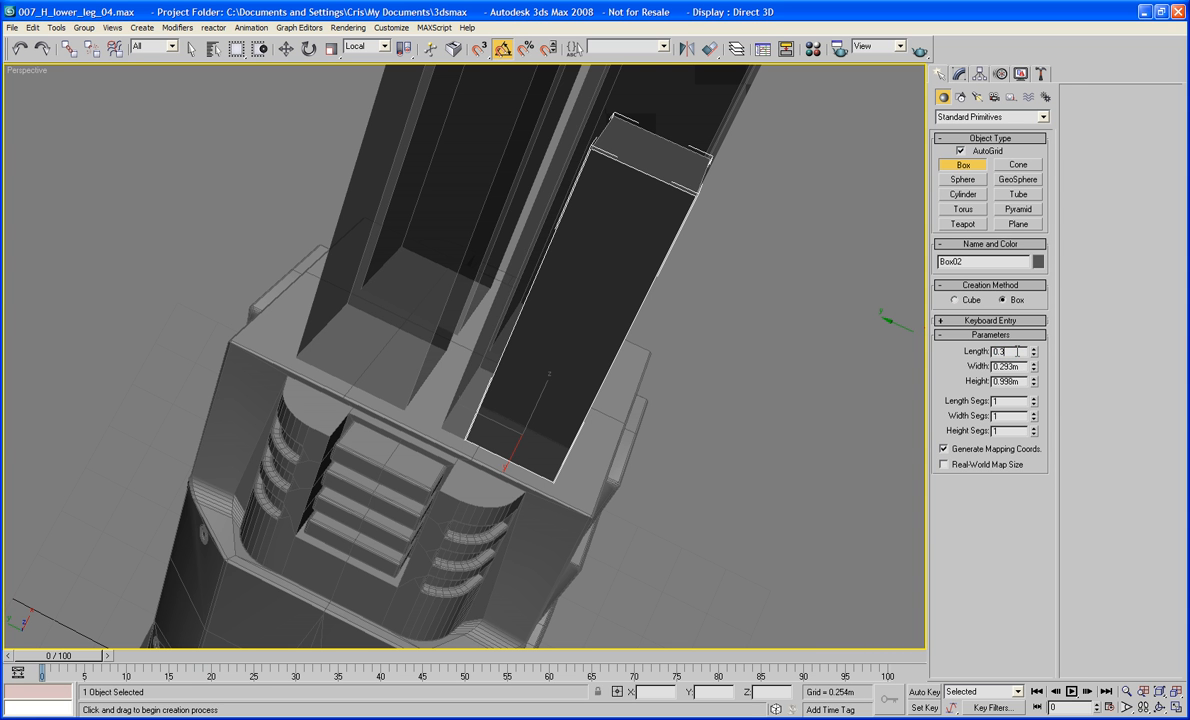
pyautogui.write('2')
pyautogui.press('Tab')
pyautogui.write('0.')
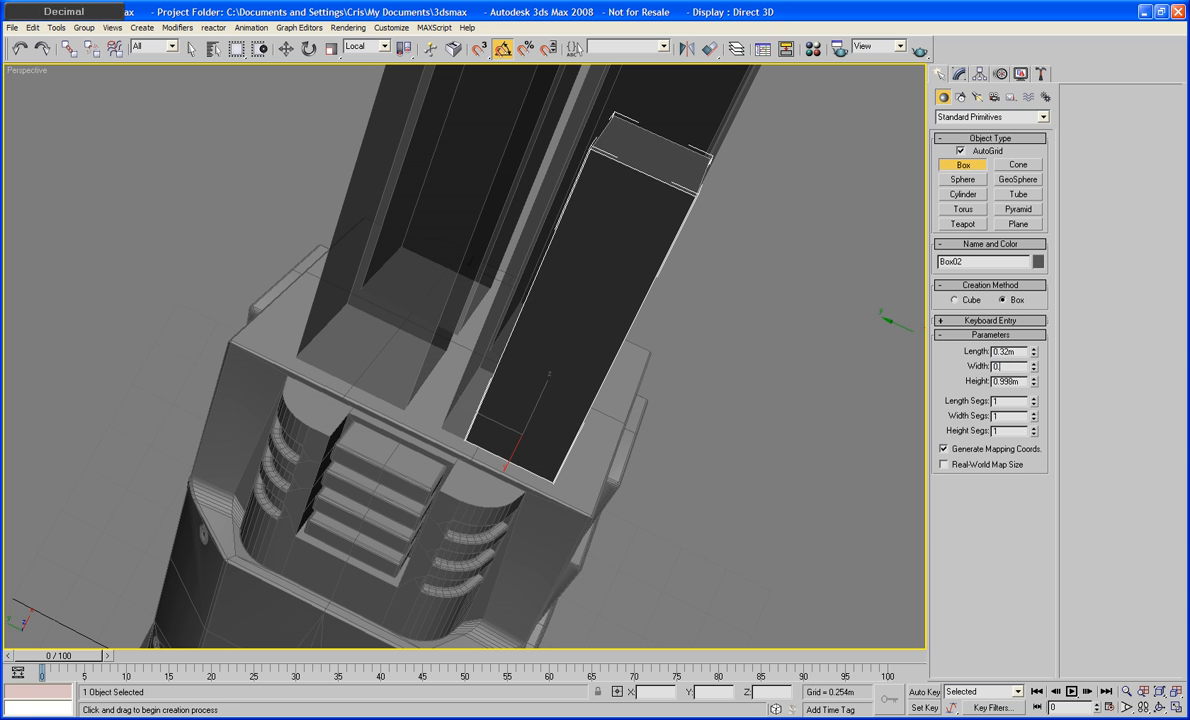
pyautogui.write('32')
pyautogui.press('Tab')
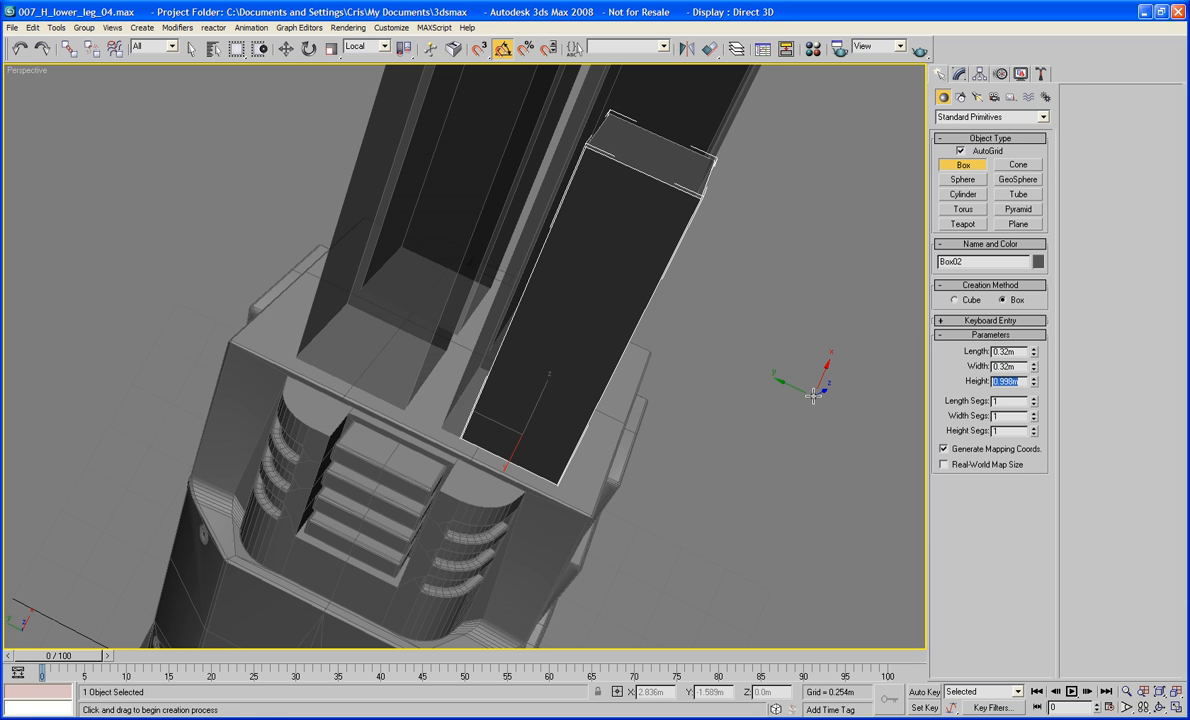
pyautogui.moveTo(806, 394); pyautogui.dragTo(799, 390, button='middle')
pyautogui.rightClick(799, 390)
# Shift the box slightly along its local X axis and extend its height to about 2.774 m along the kneecap
pyautogui.press('w')
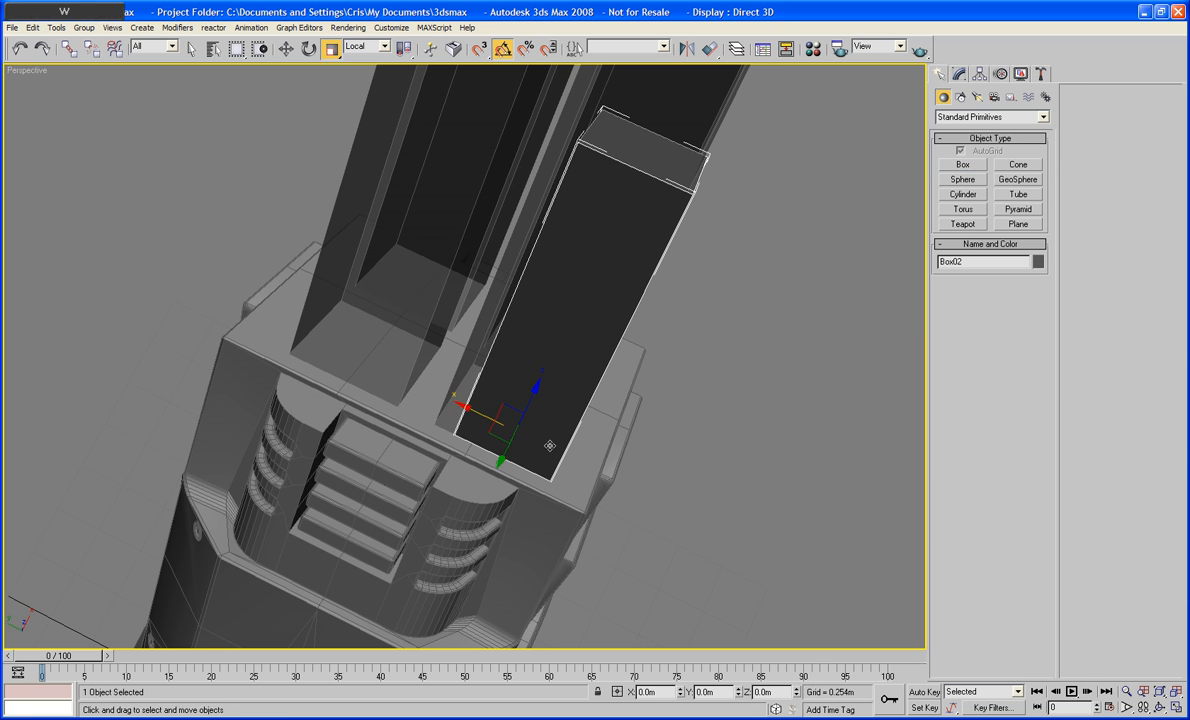
pyautogui.moveTo(467, 407); pyautogui.dragTo(462, 404)
pyautogui.keyDown('alt'); pyautogui.moveTo(563, 415); pyautogui.dragTo(709, 353, button='middle'); pyautogui.keyUp('alt')
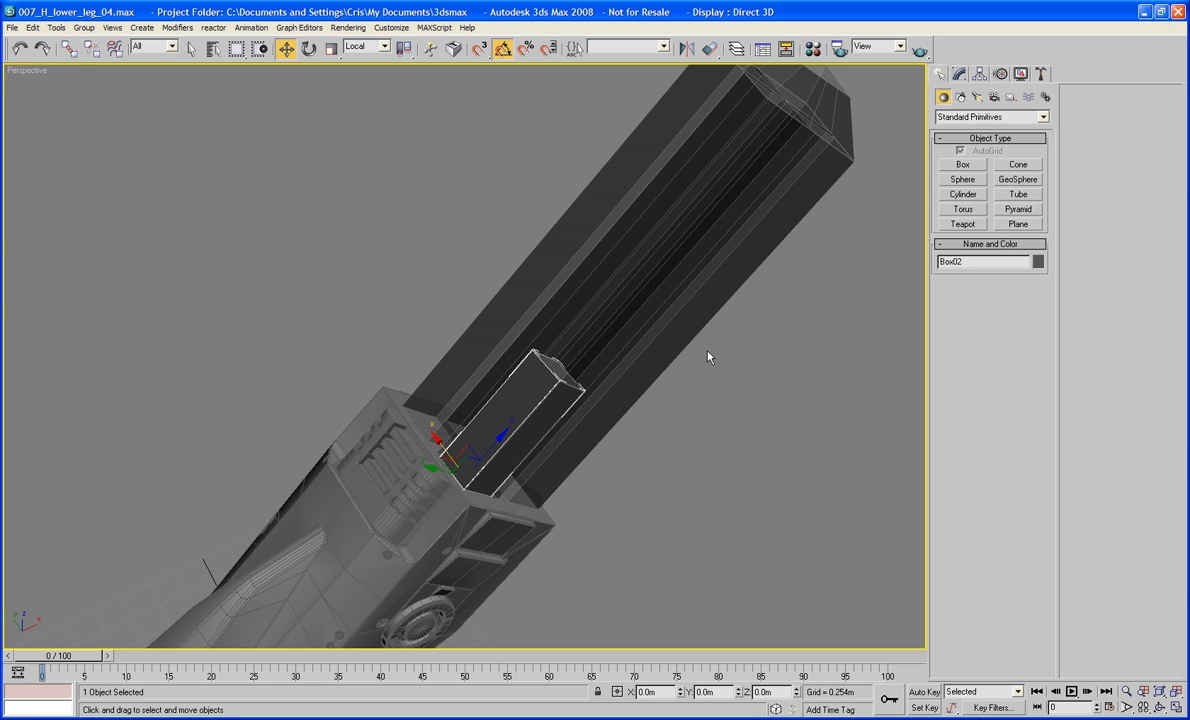
pyautogui.keyDown('alt'); pyautogui.moveTo(708, 356); pyautogui.dragTo(690, 378, button='middle'); pyautogui.keyUp('alt')
pyautogui.click(961, 79)
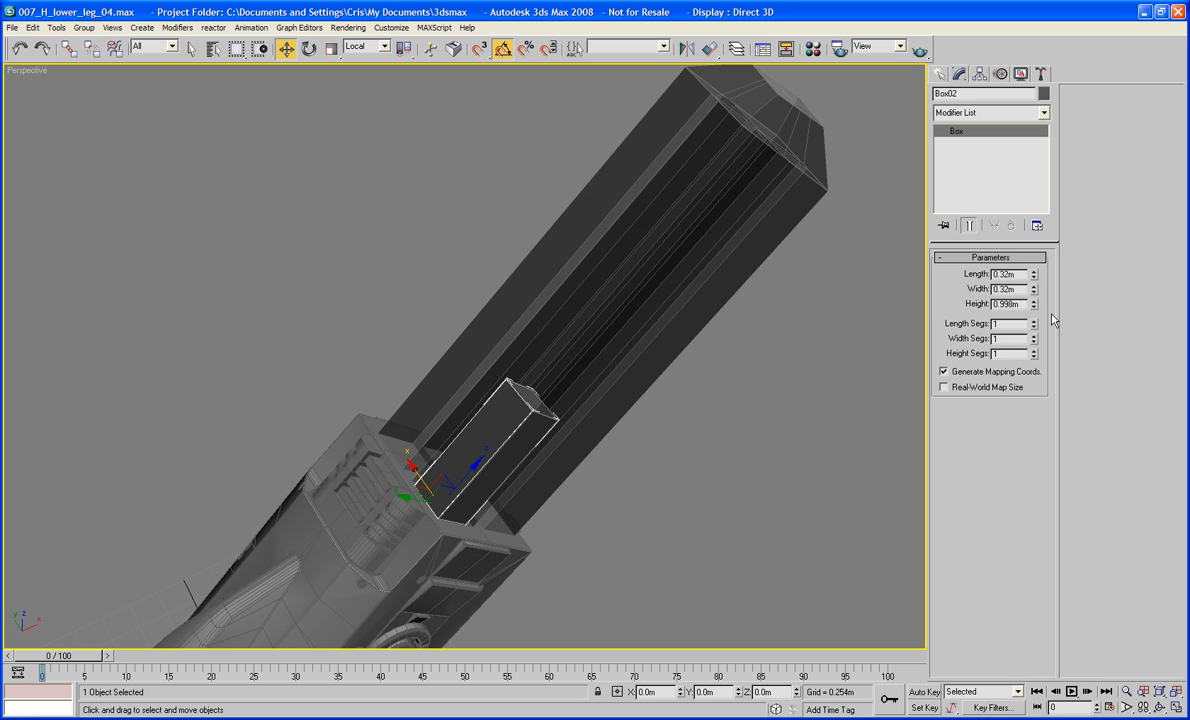
pyautogui.moveTo(1034, 303); pyautogui.dragTo(1035, 176)
pyautogui.moveTo(704, 265); pyautogui.dragTo(699, 345, button='middle')
# Convert the box to an Editable Poly and rename it Knee_reverse_leg_part
pyautogui.rightClick(626, 326)
pyautogui.moveTo(710, 465)
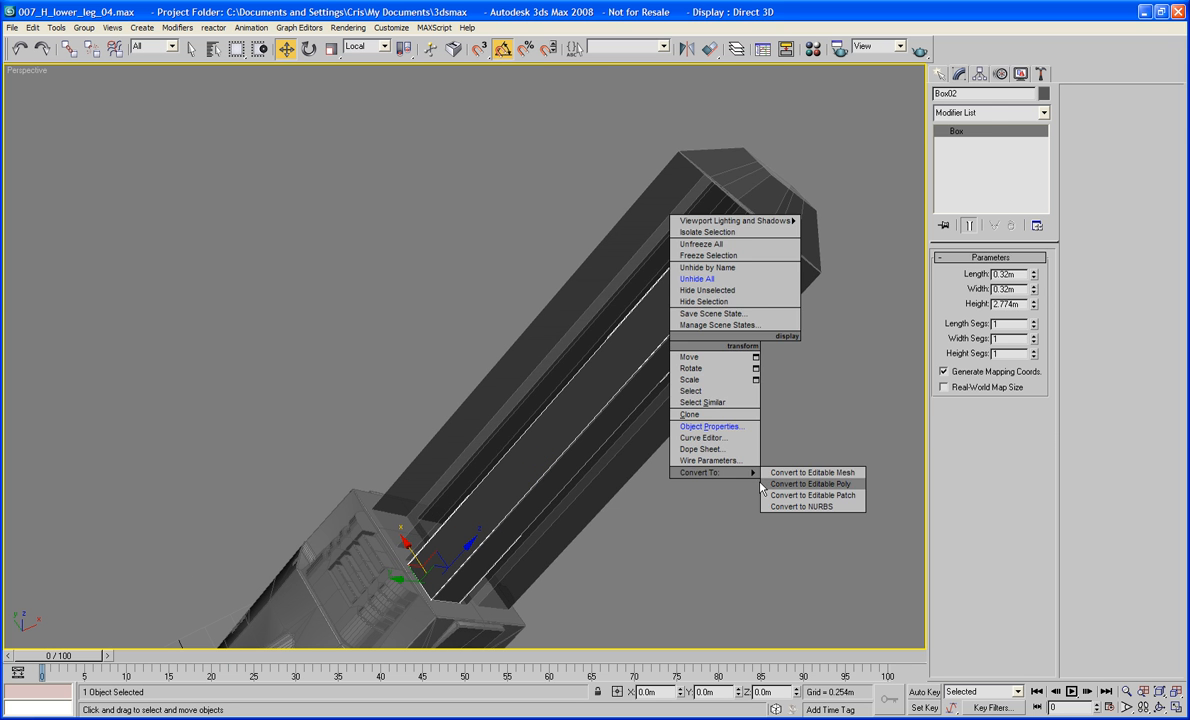
pyautogui.click(799, 483)
pyautogui.click(979, 93)
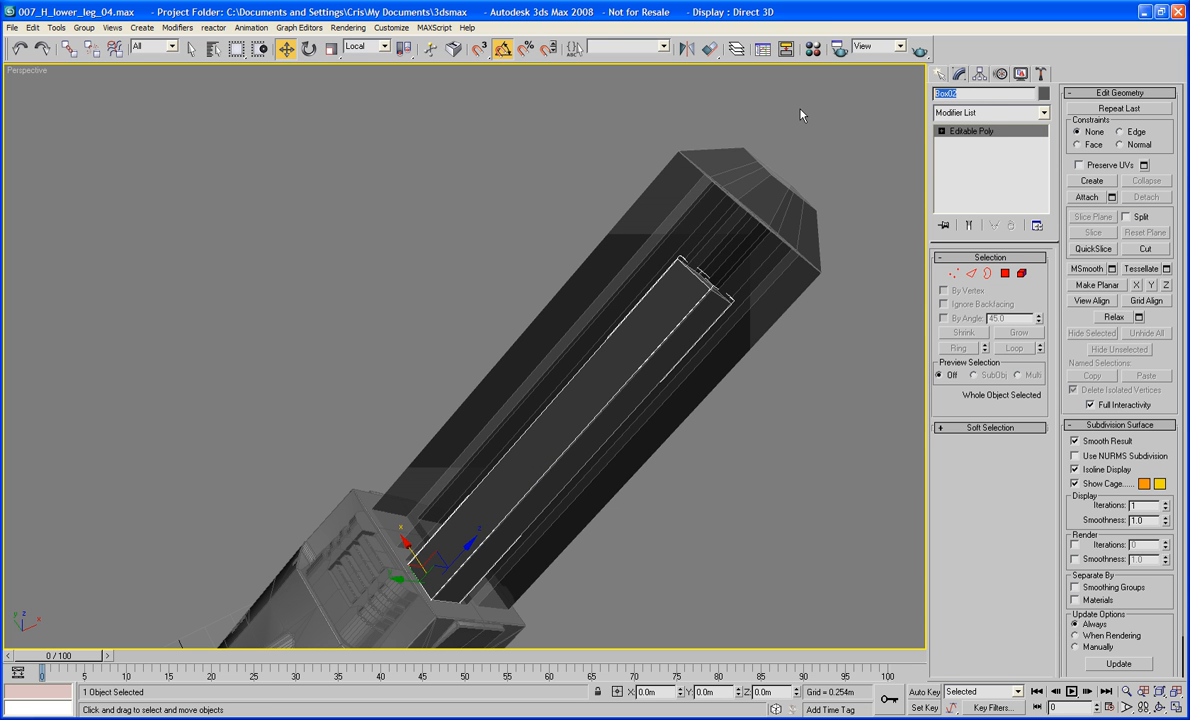
pyautogui.write('Knee_rever')
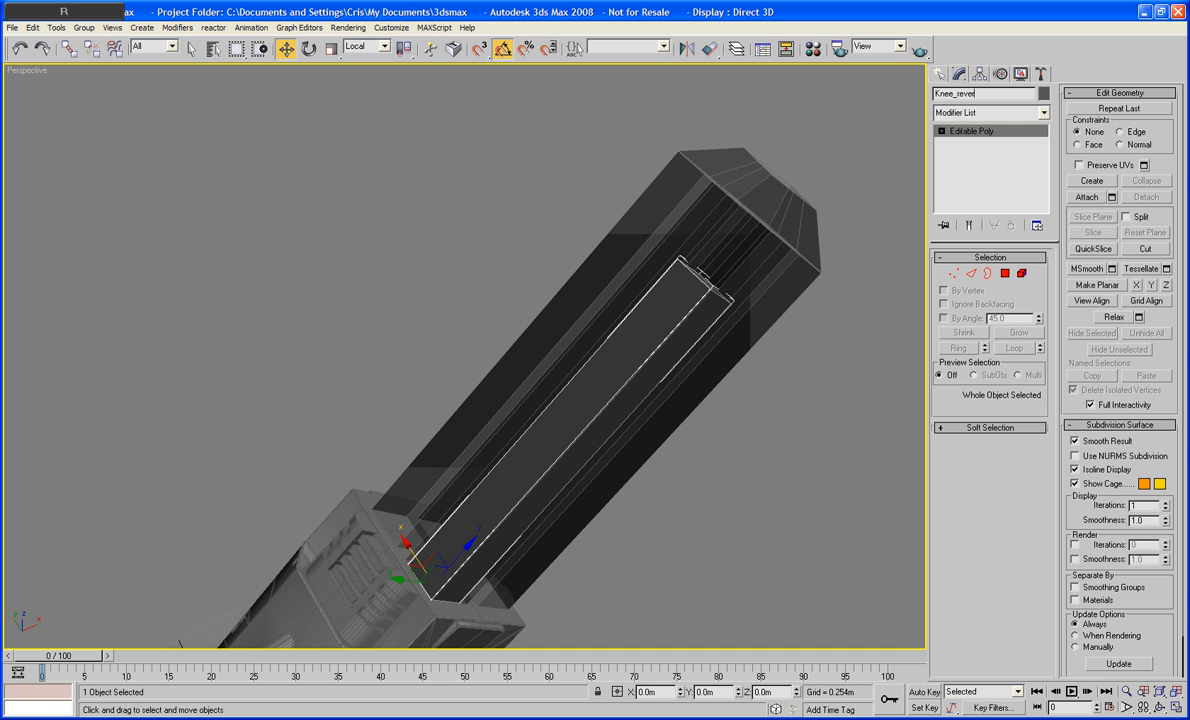
pyautogui.write('se_leg_part')
pyautogui.press('Return')
# Add a Symmetry modifier to Knee_reverse_leg_part
pyautogui.keyDown('alt'); pyautogui.moveTo(794, 274); pyautogui.dragTo(871, 380, button='middle'); pyautogui.keyUp('alt')
pyautogui.click(985, 113)
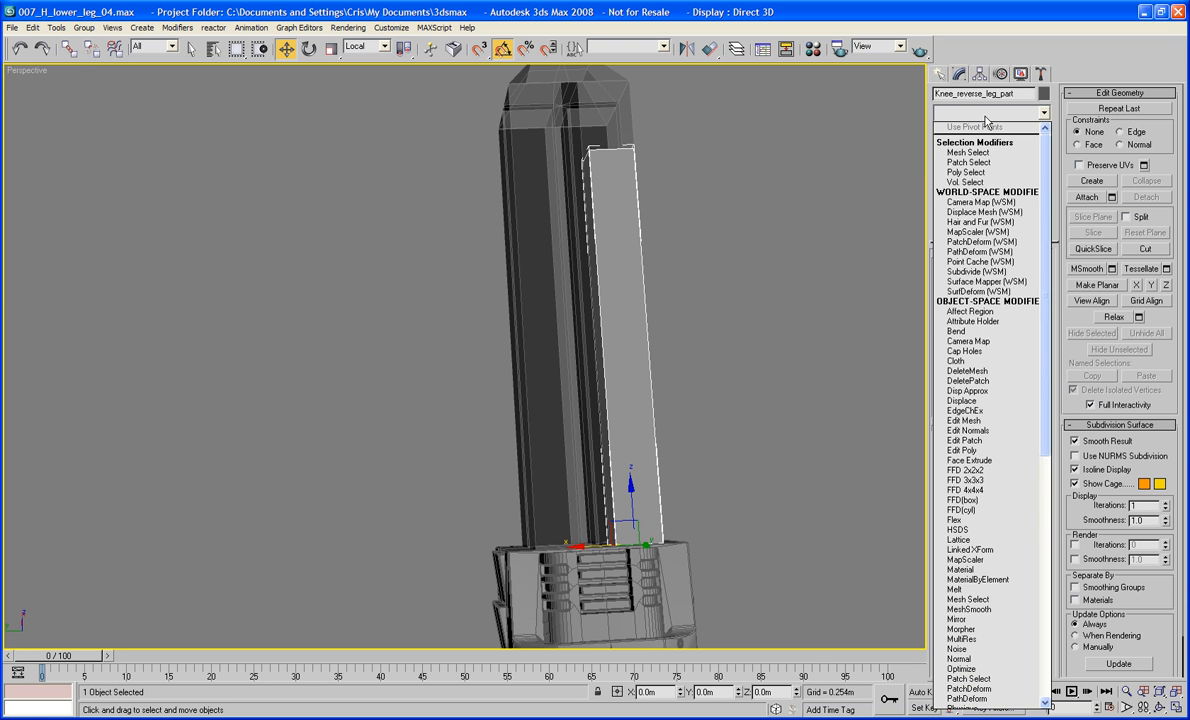
pyautogui.press('s')
pyautogui.press('s')
pyautogui.press('s')
pyautogui.press('s')
pyautogui.press('s')
pyautogui.press('s')
pyautogui.press('s')
pyautogui.press('s')
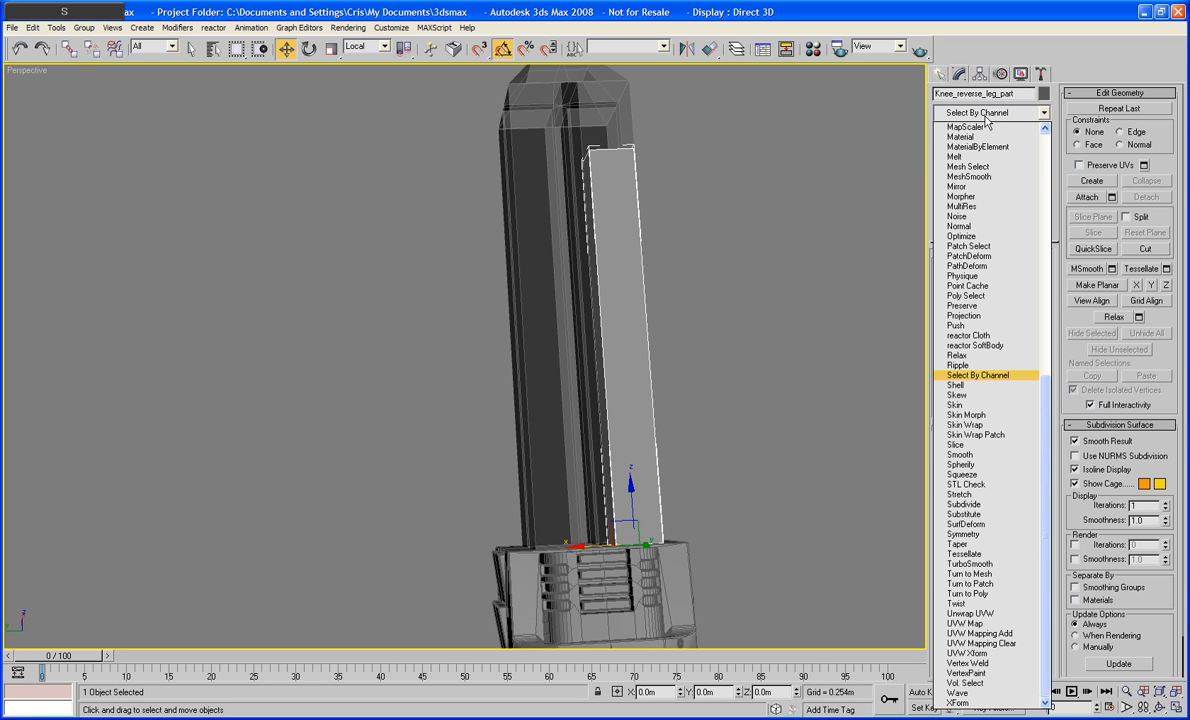
pyautogui.press('s')
pyautogui.press('s')
pyautogui.press('s')
pyautogui.press('s')
pyautogui.press('s')
pyautogui.press('s')
pyautogui.press('s')
pyautogui.press('s')
pyautogui.press('s')
pyautogui.press('s')
pyautogui.press('s')
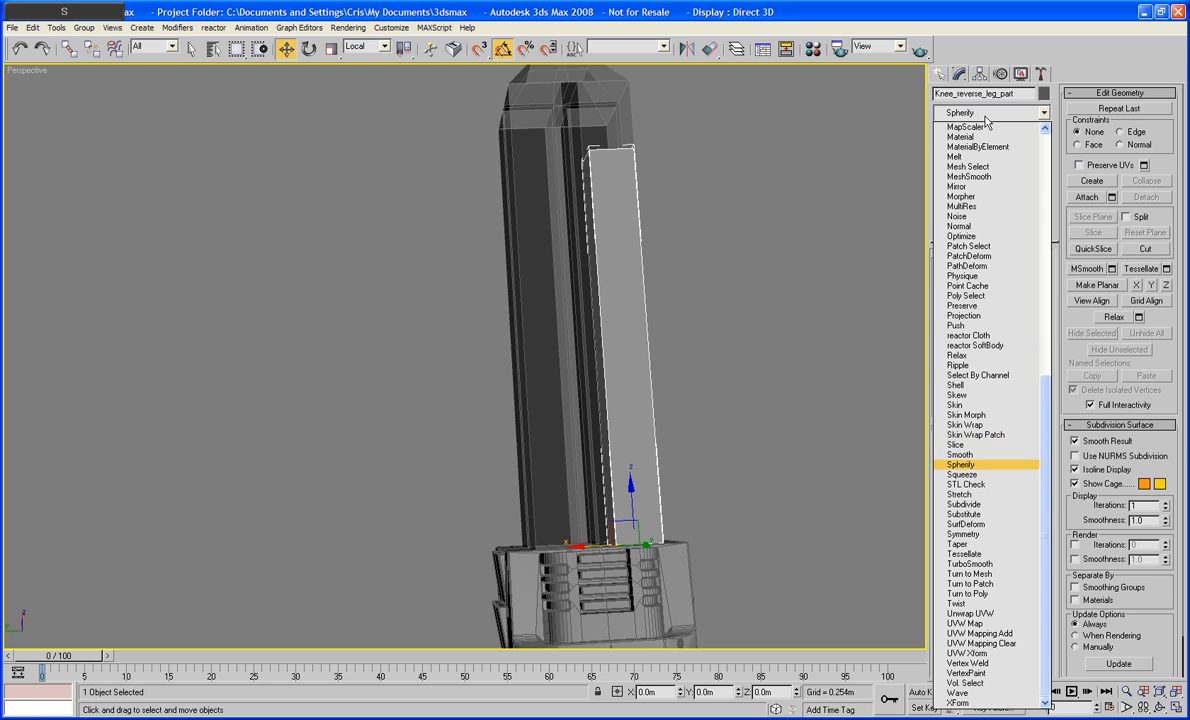
pyautogui.press('s')
pyautogui.press('Return')
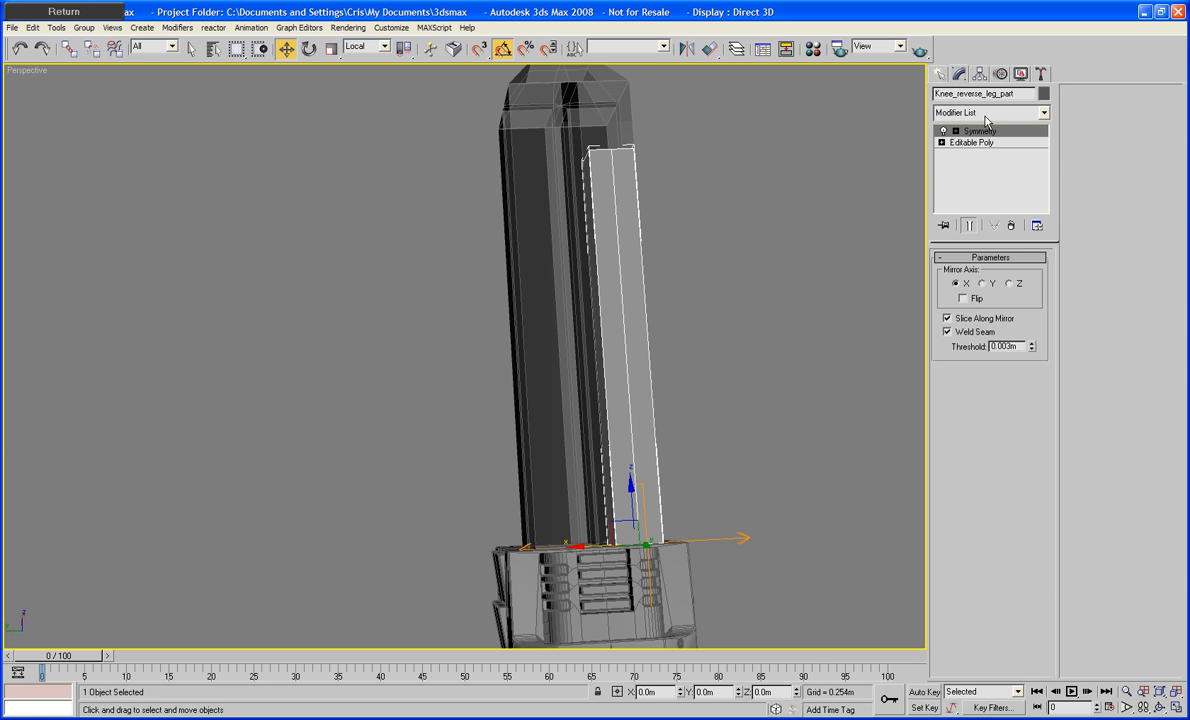
# Move the Symmetry mirror plane to the middle of the leg and enable Flip to mirror the bar into the other prong
pyautogui.moveTo(832, 310); pyautogui.dragTo(822, 235, button='middle')
pyautogui.click(955, 131)
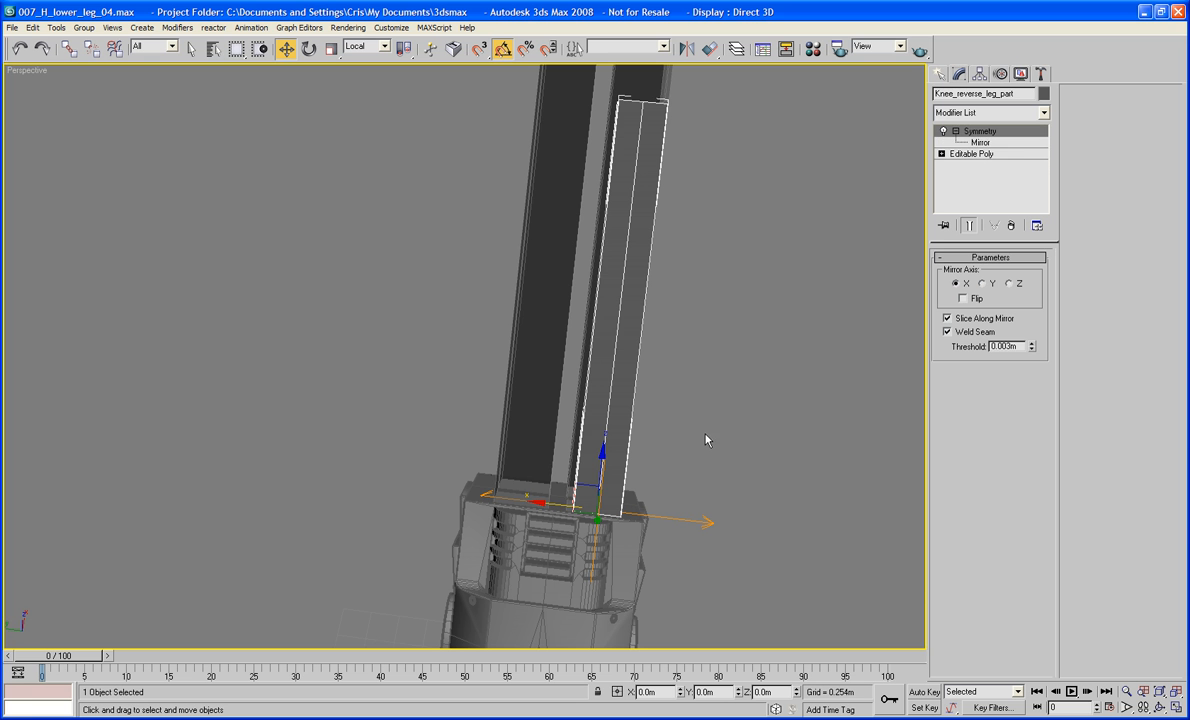
pyautogui.click(985, 143)
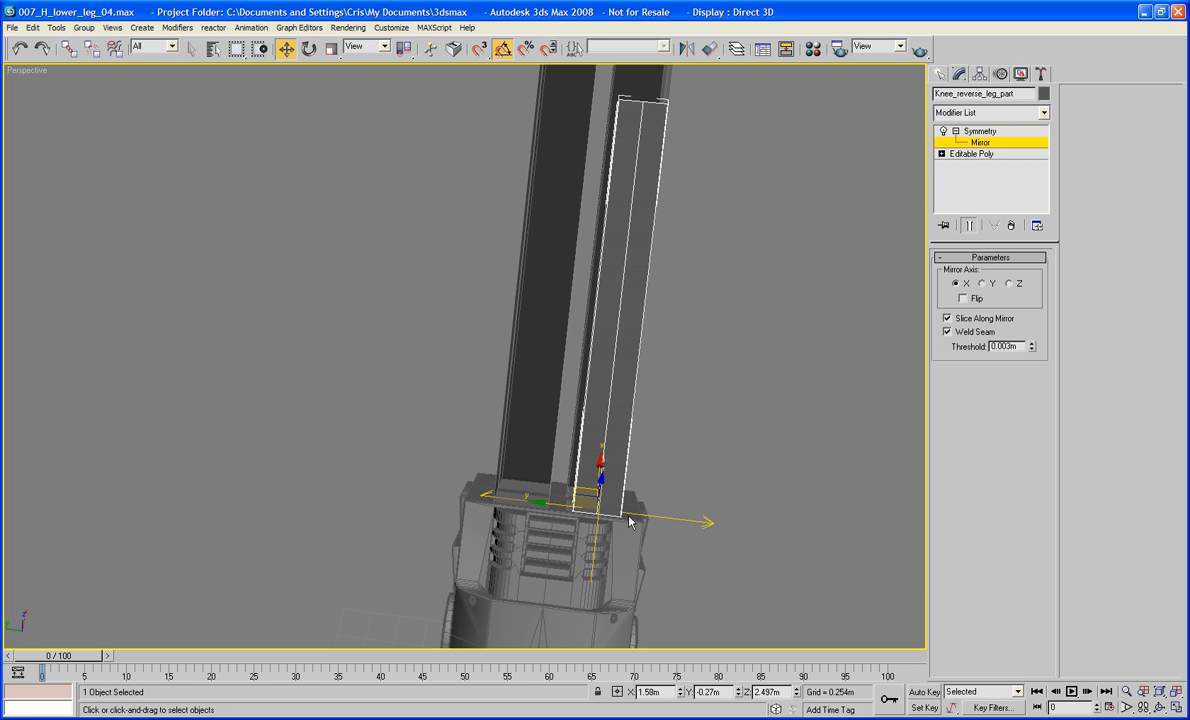
pyautogui.moveTo(629, 521); pyautogui.dragTo(553, 506)
pyautogui.click(962, 299)
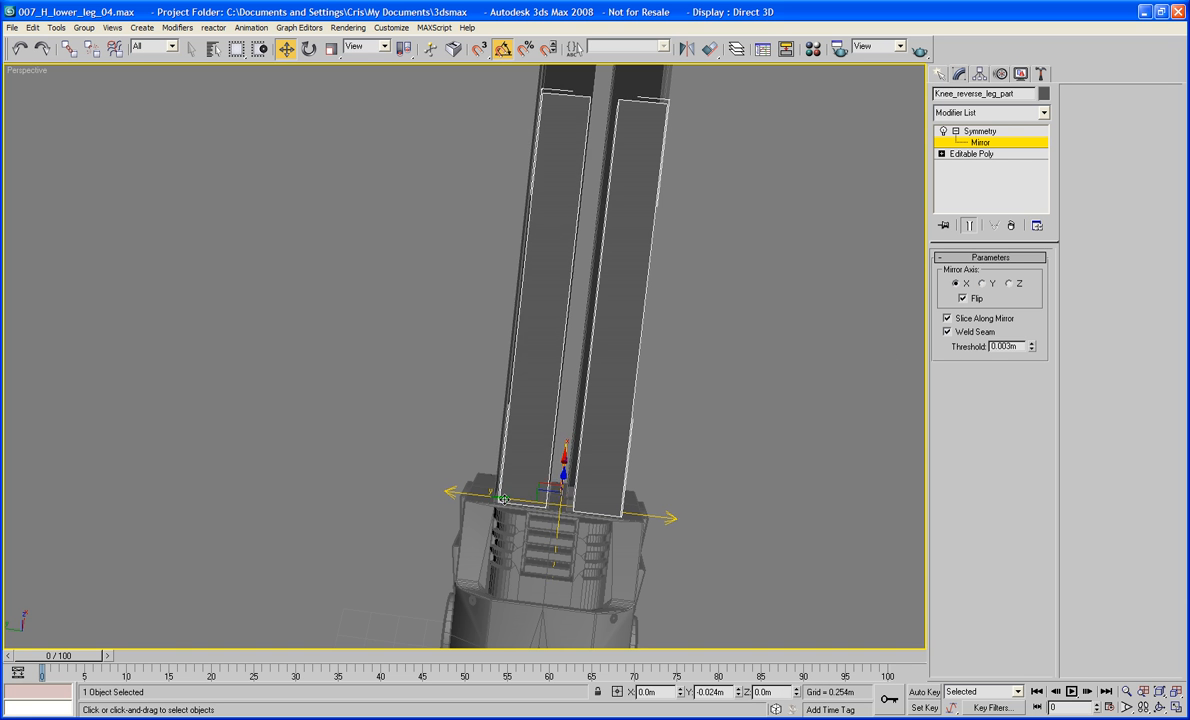
# Fine-tune the Symmetry mirror plane along Y to about 0.006 m so the mirrored bar fits its prong
pyautogui.keyDown('alt'); pyautogui.moveTo(498, 498); pyautogui.dragTo(651, 478, button='middle'); pyautogui.keyUp('alt')
pyautogui.scroll(4, 697, 438)
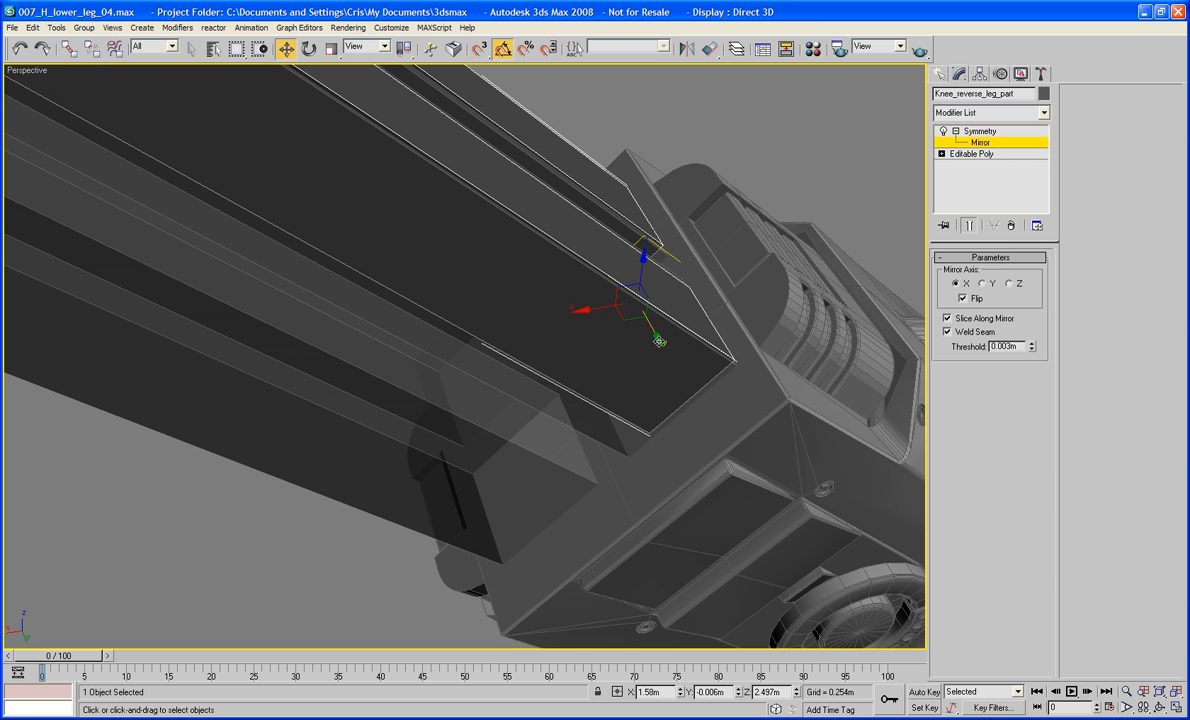
pyautogui.moveTo(658, 341); pyautogui.dragTo(662, 344)
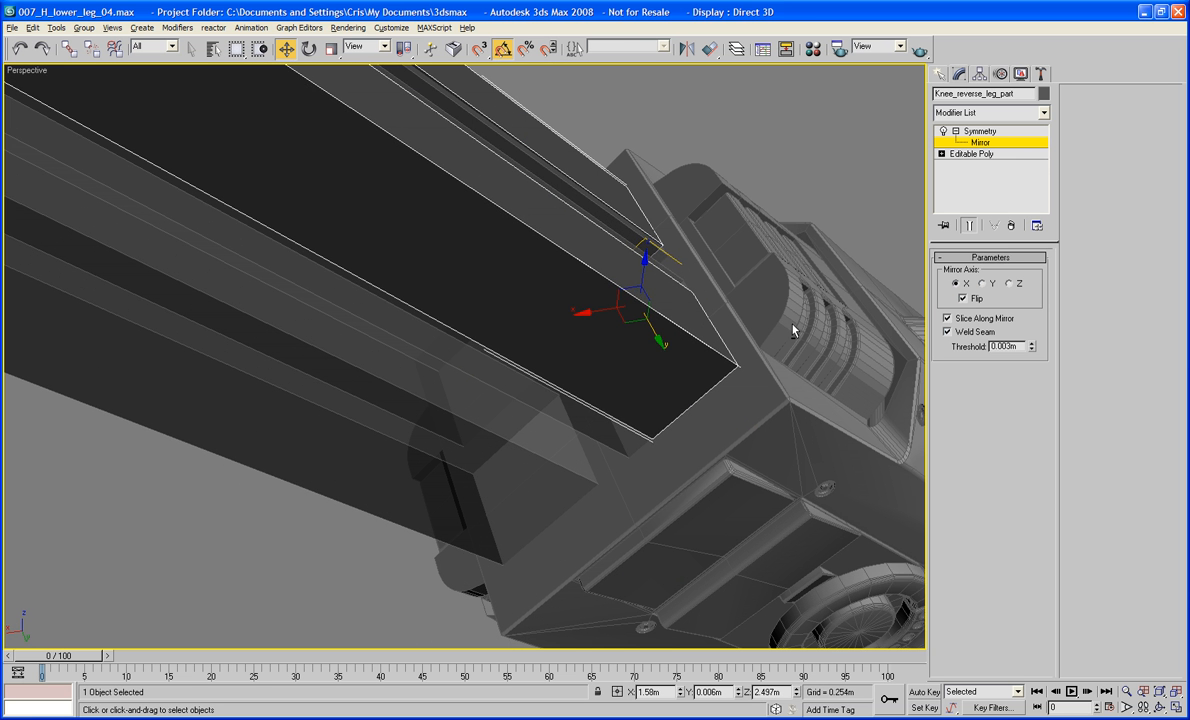
pyautogui.keyDown('alt'); pyautogui.moveTo(793, 327); pyautogui.dragTo(664, 338, button='middle'); pyautogui.keyUp('alt')
pyautogui.scroll(-6, 664, 338)
pyautogui.keyDown('alt'); pyautogui.moveTo(752, 343); pyautogui.dragTo(669, 304, button='middle'); pyautogui.keyUp('alt')
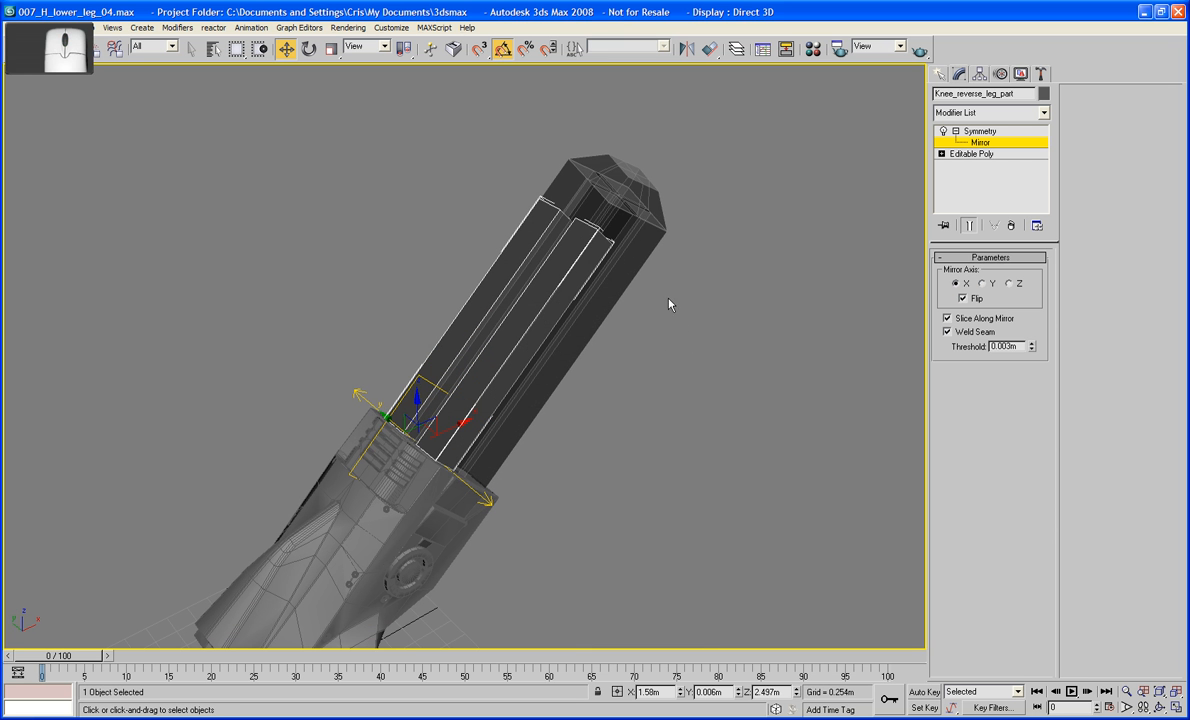
# Leave the mirror sub-object and return to the base Editable Poly level with the Symmetry end result shown
pyautogui.click(985, 131)
pyautogui.click(956, 131)
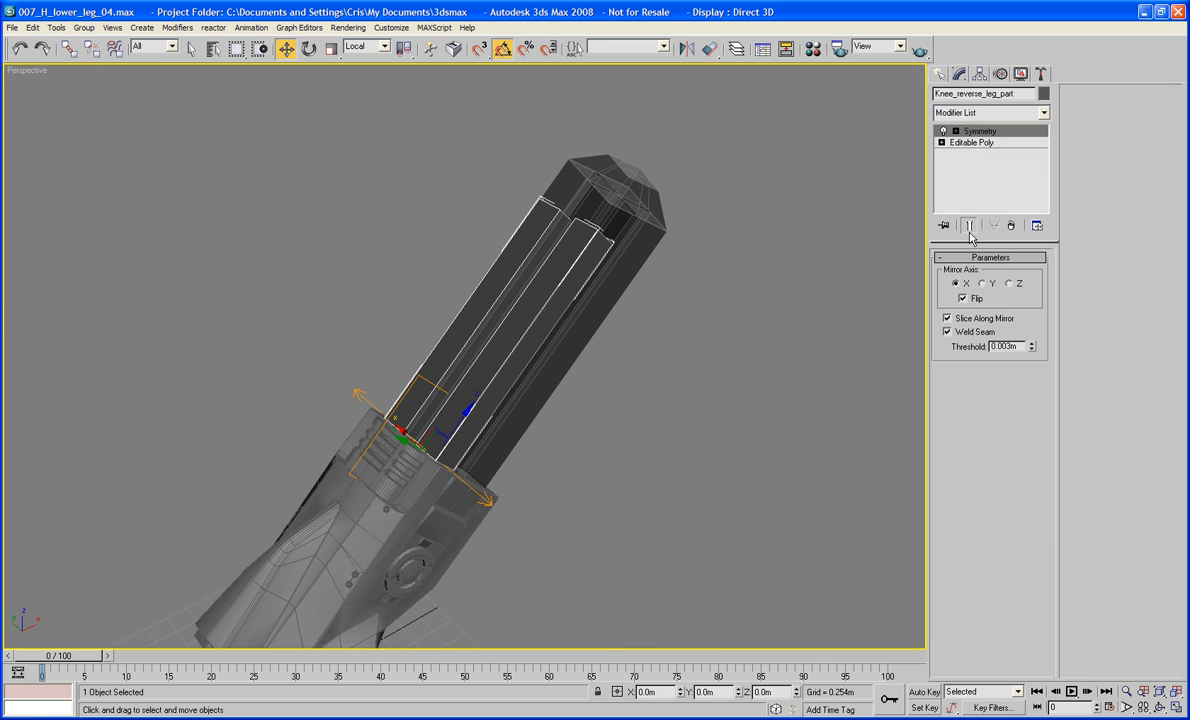
pyautogui.click(972, 142)
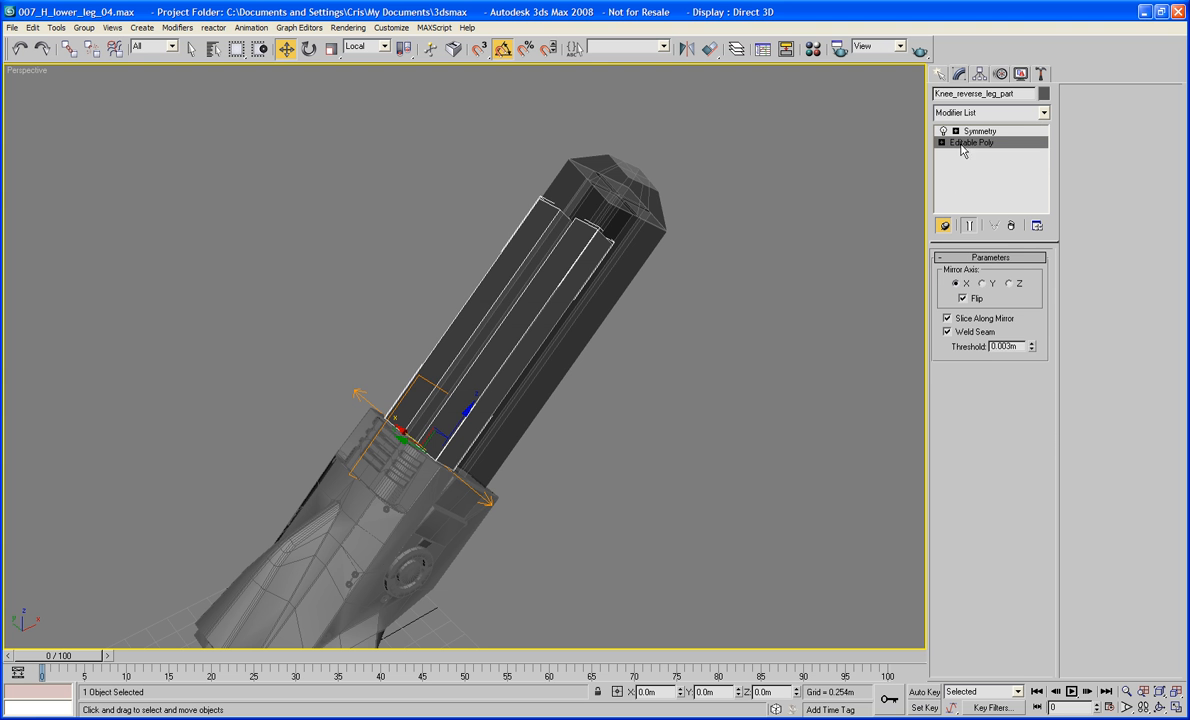
pyautogui.click(968, 224)
# Unfreeze all frozen objects in the scene
pyautogui.keyDown('alt'); pyautogui.moveTo(741, 304); pyautogui.dragTo(755, 348, button='middle'); pyautogui.keyUp('alt')
pyautogui.scroll(2, 755, 348)
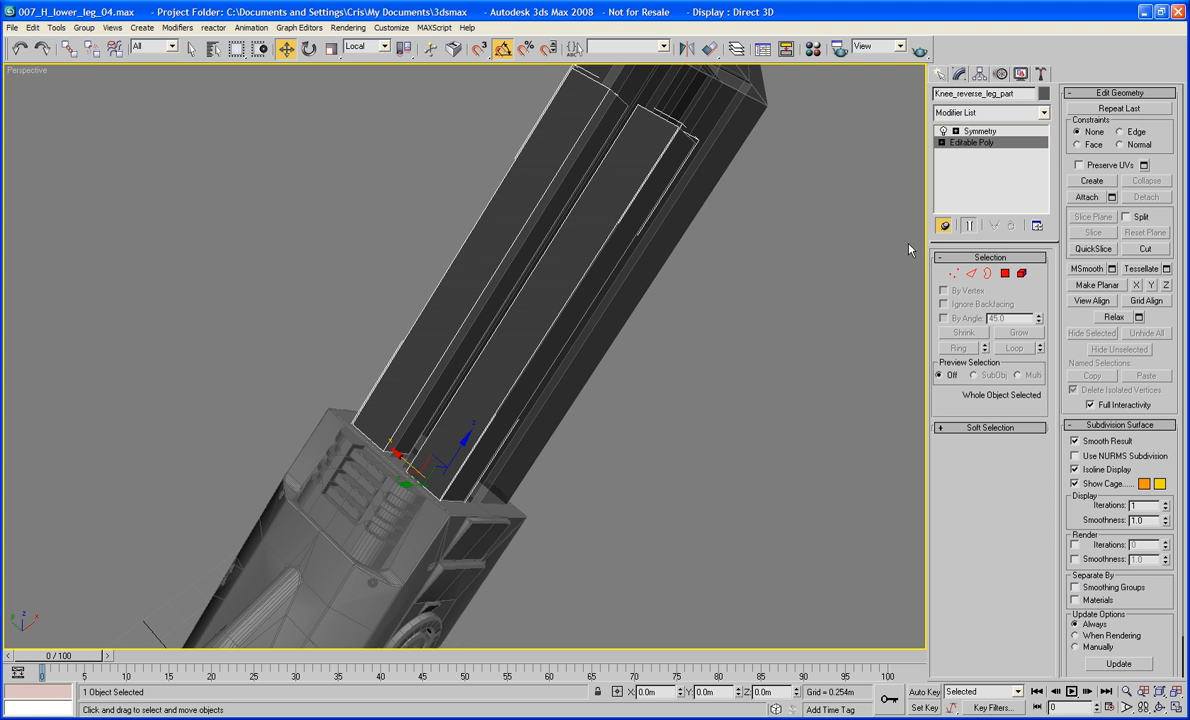
pyautogui.keyDown('alt'); pyautogui.moveTo(637, 459); pyautogui.dragTo(654, 420, button='middle'); pyautogui.keyUp('alt')
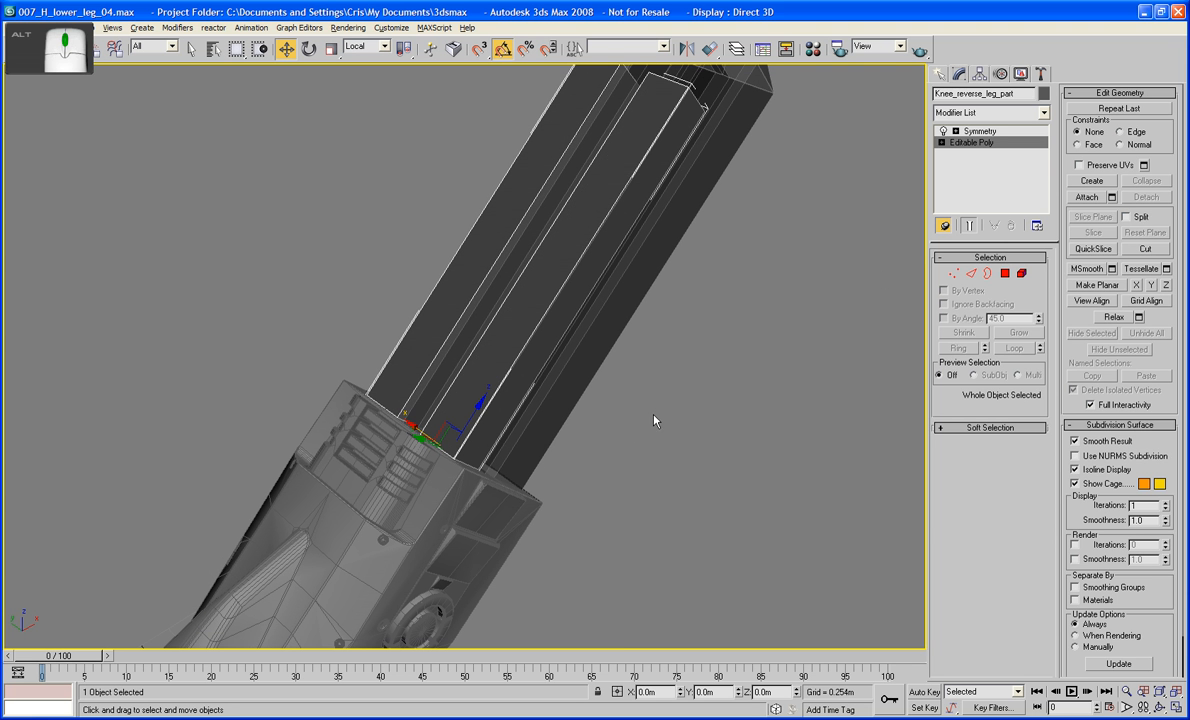
pyautogui.click(1020, 74)
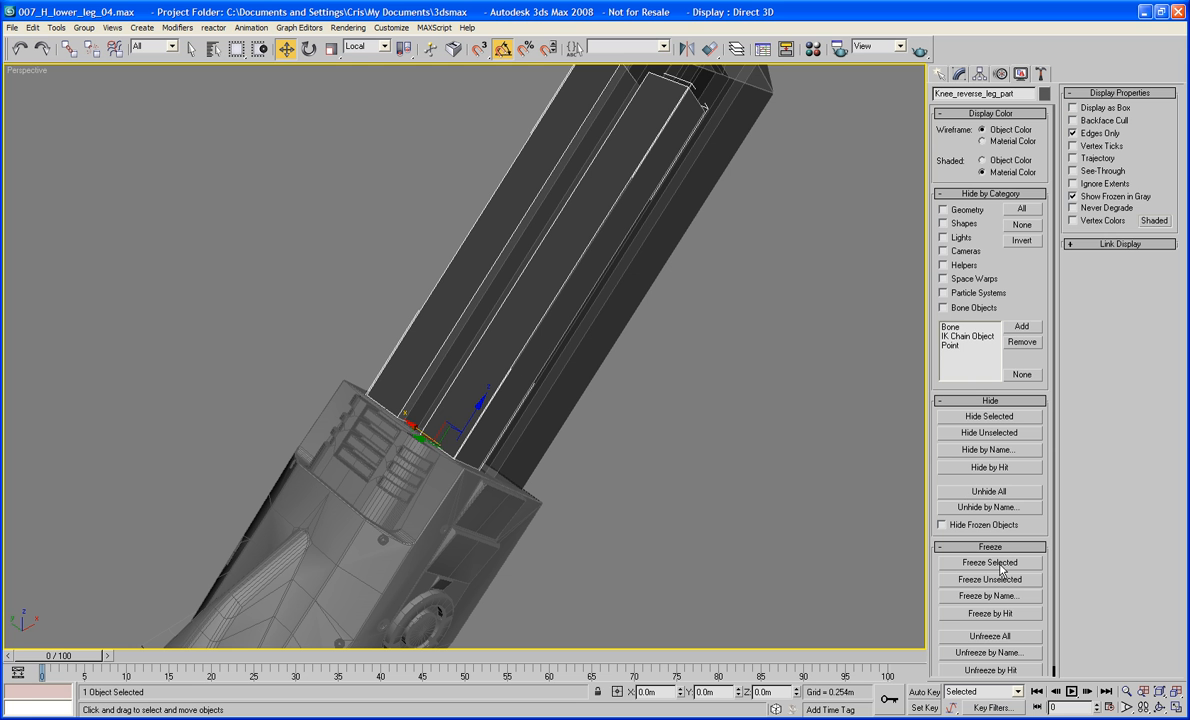
pyautogui.click(993, 637)
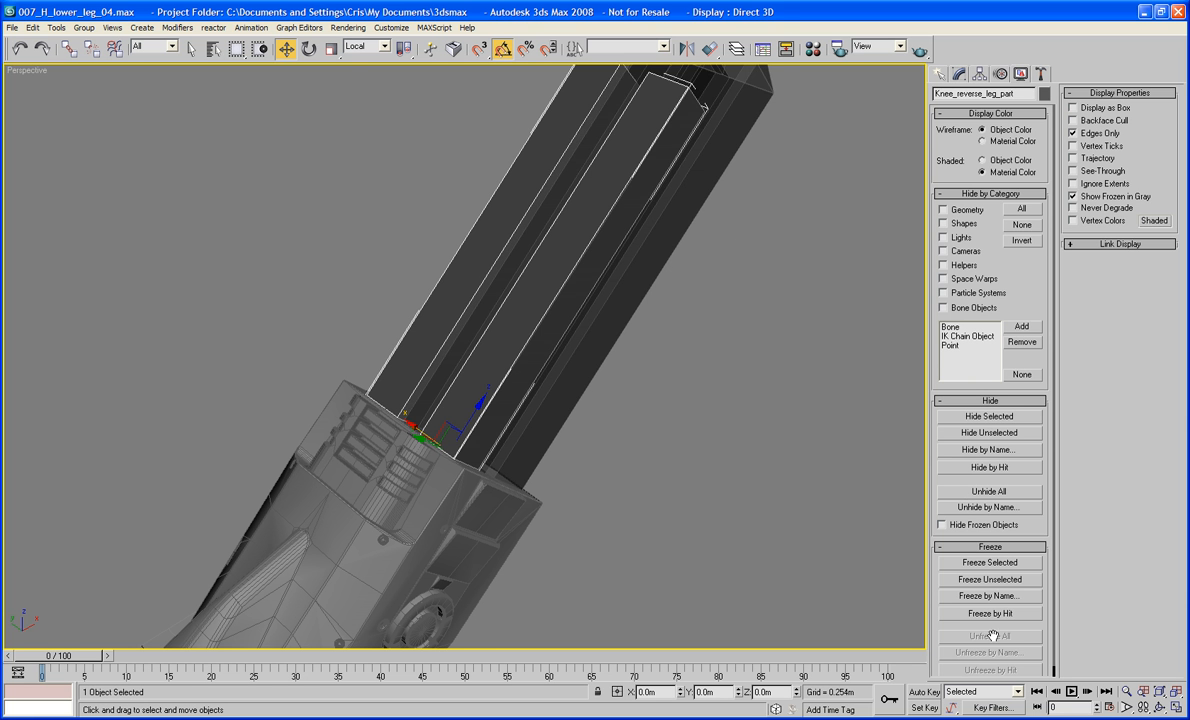
# Select the Kneecap_Inverse object, undo the last action and clear the selection
pyautogui.click(689, 208)
pyautogui.click(689, 208)
pyautogui.keyDown('alt'); pyautogui.moveTo(691, 213); pyautogui.dragTo(535, 314, button='middle'); pyautogui.keyUp('alt')
pyautogui.hotkey('ctrl', 'z')
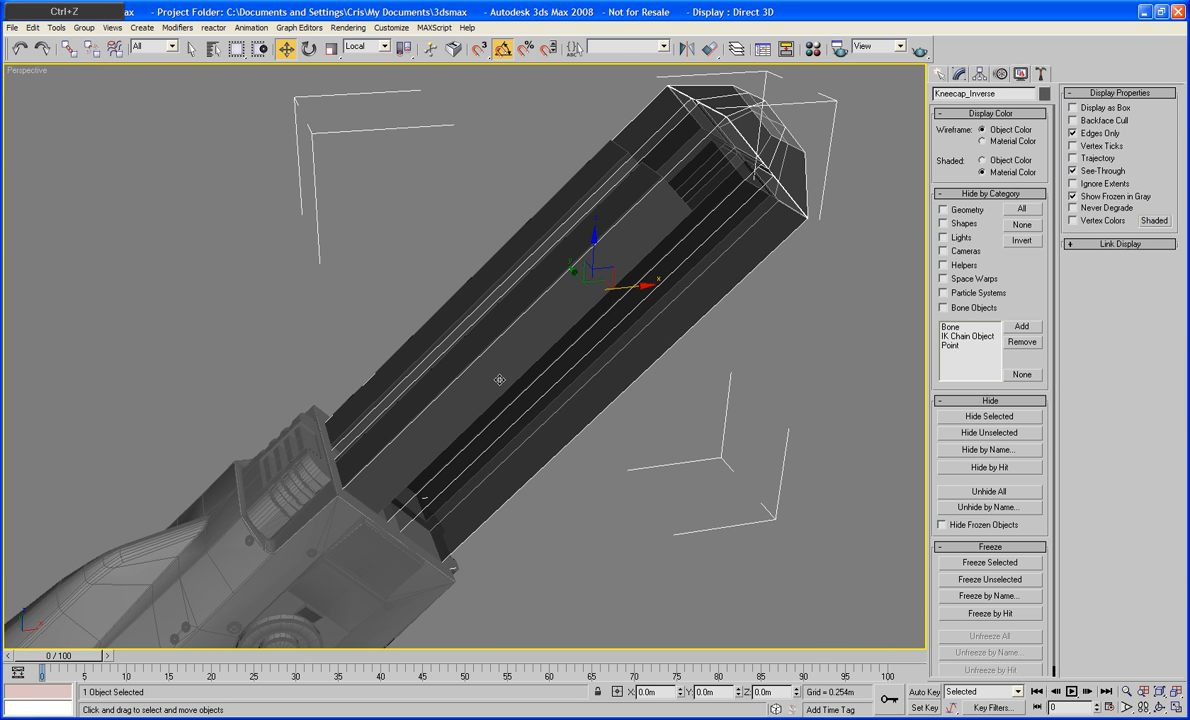
pyautogui.click(497, 351)
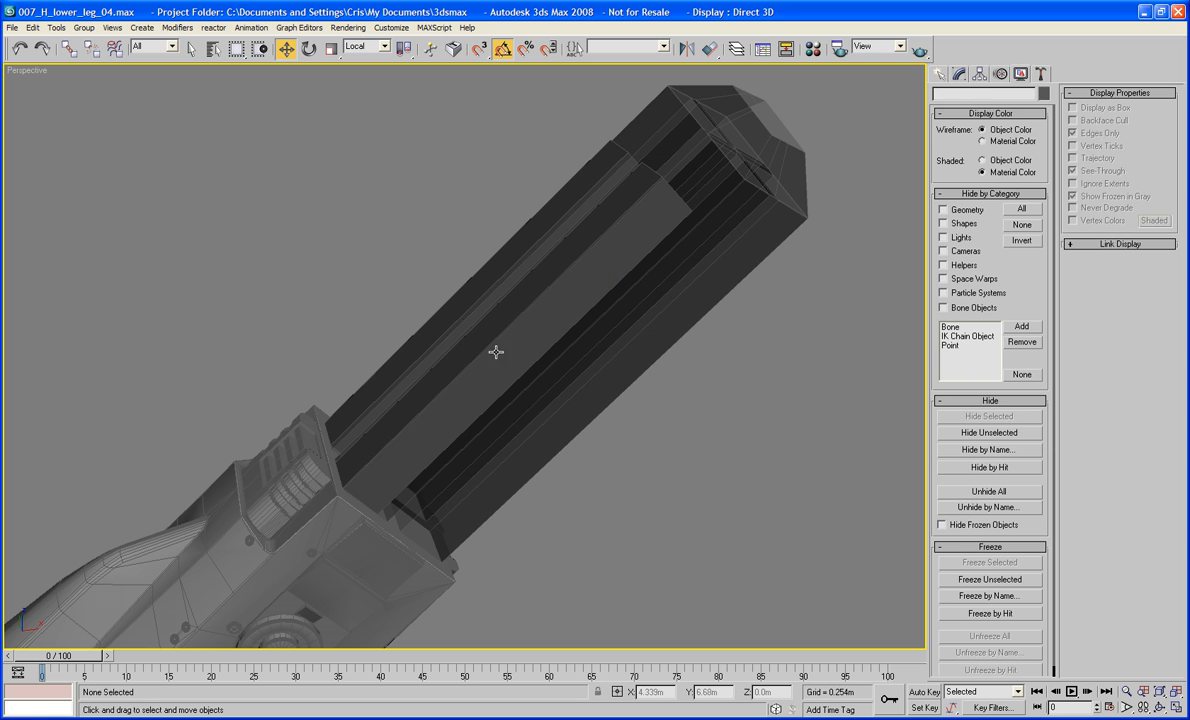
# Select the Knee_reverse_leg_part bar and switch its Symmetry modifier's mirror axis to Y
pyautogui.click(453, 314)
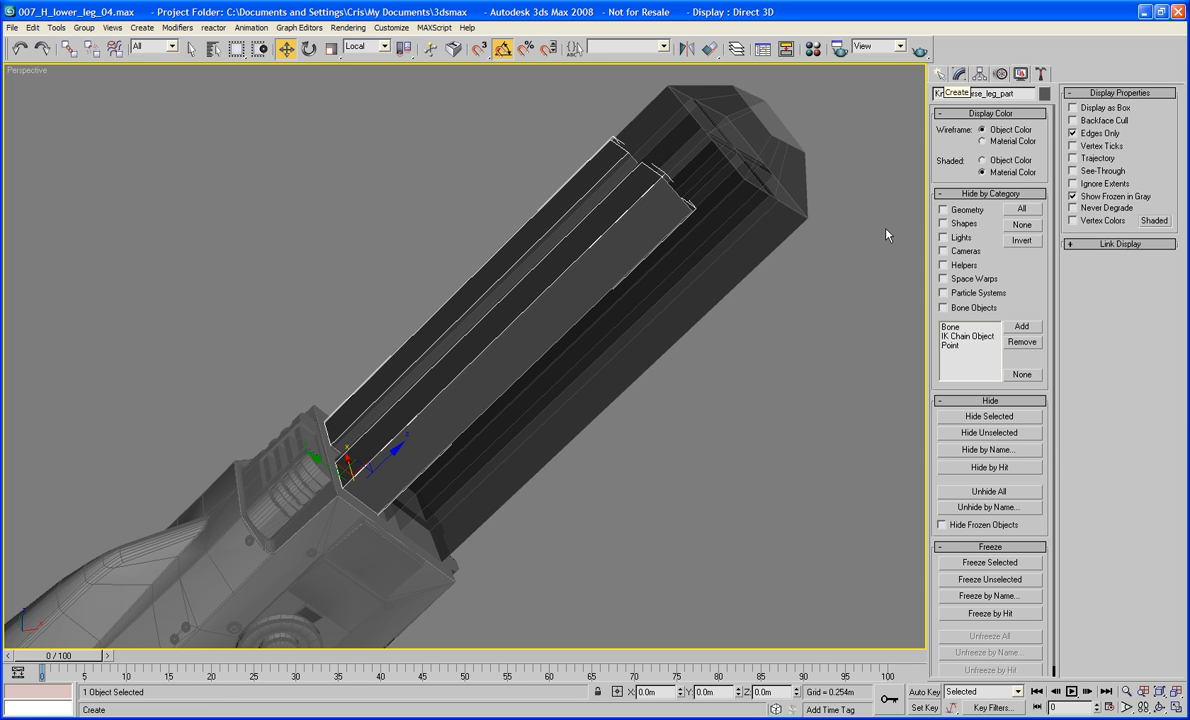
pyautogui.press('Delete')
pyautogui.hotkey('ctrl', 'z')
pyautogui.click(959, 75)
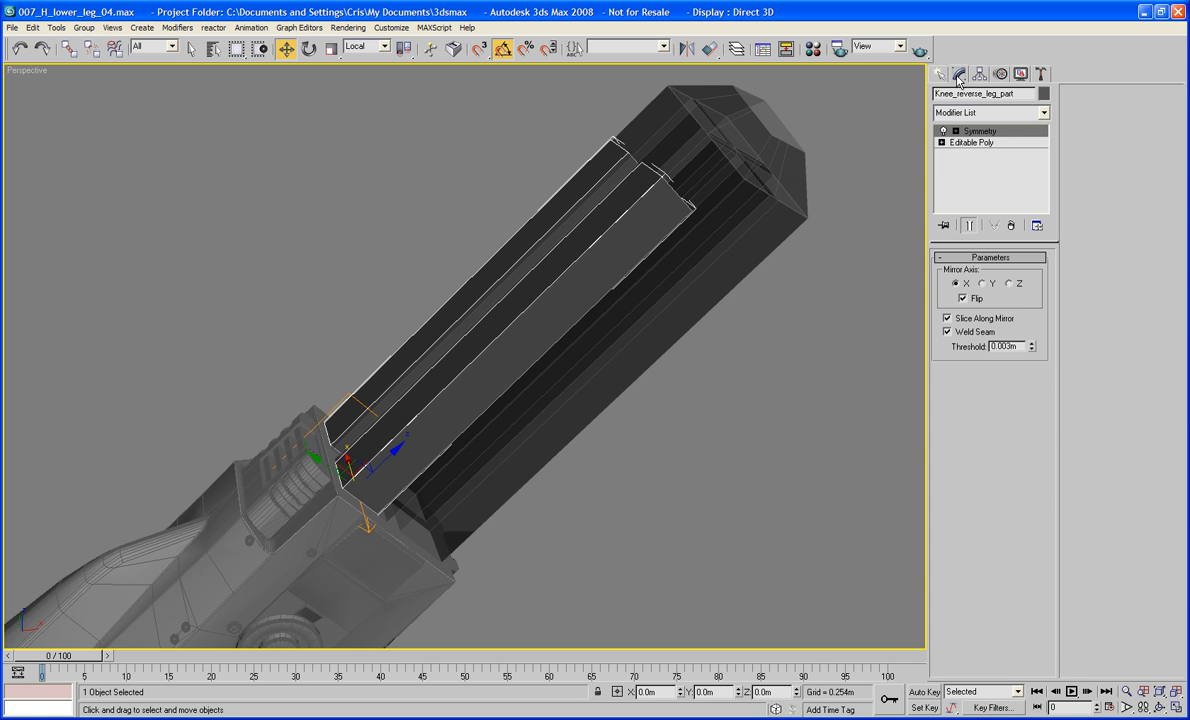
pyautogui.click(982, 284)
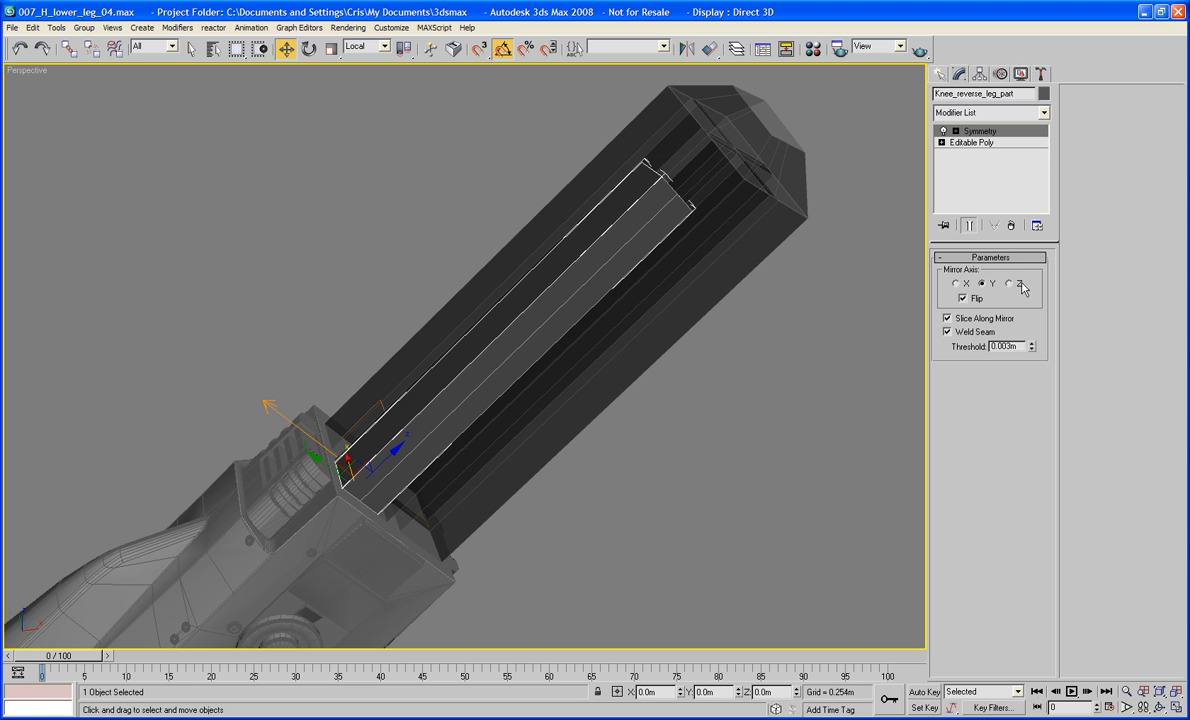
# Move the Symmetry mirror plane along its local Y axis toward the gap between the two prongs and turn off Flip
pyautogui.click(955, 131)
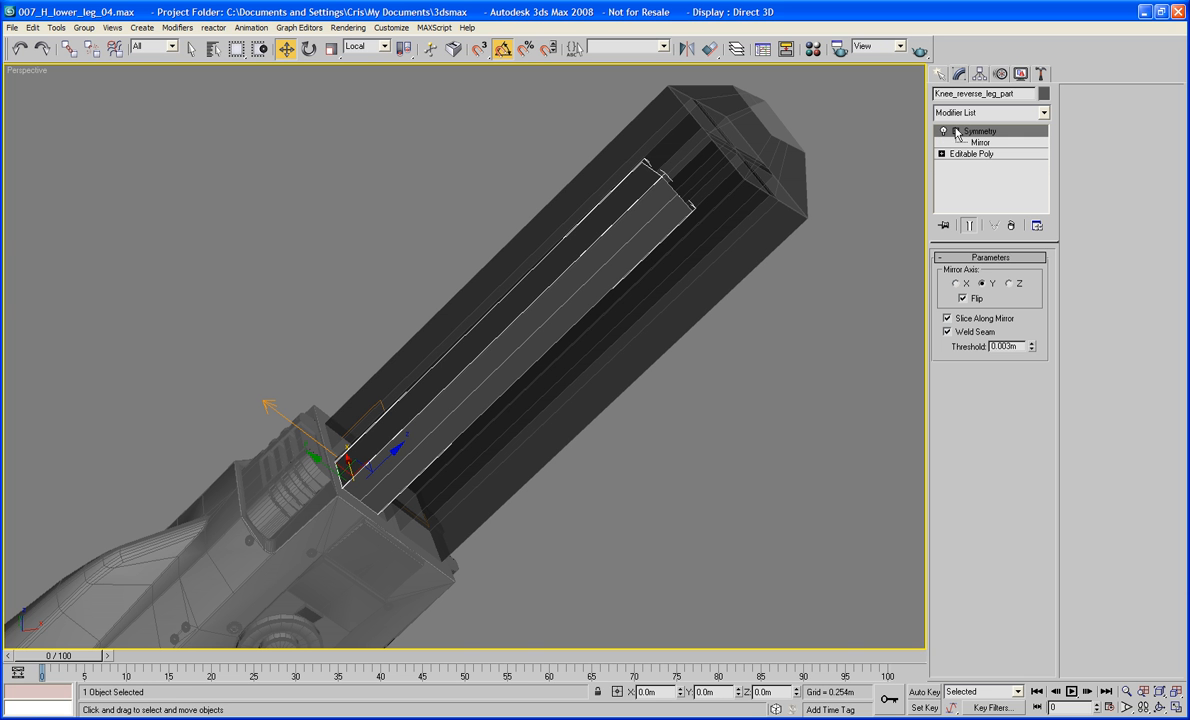
pyautogui.click(980, 143)
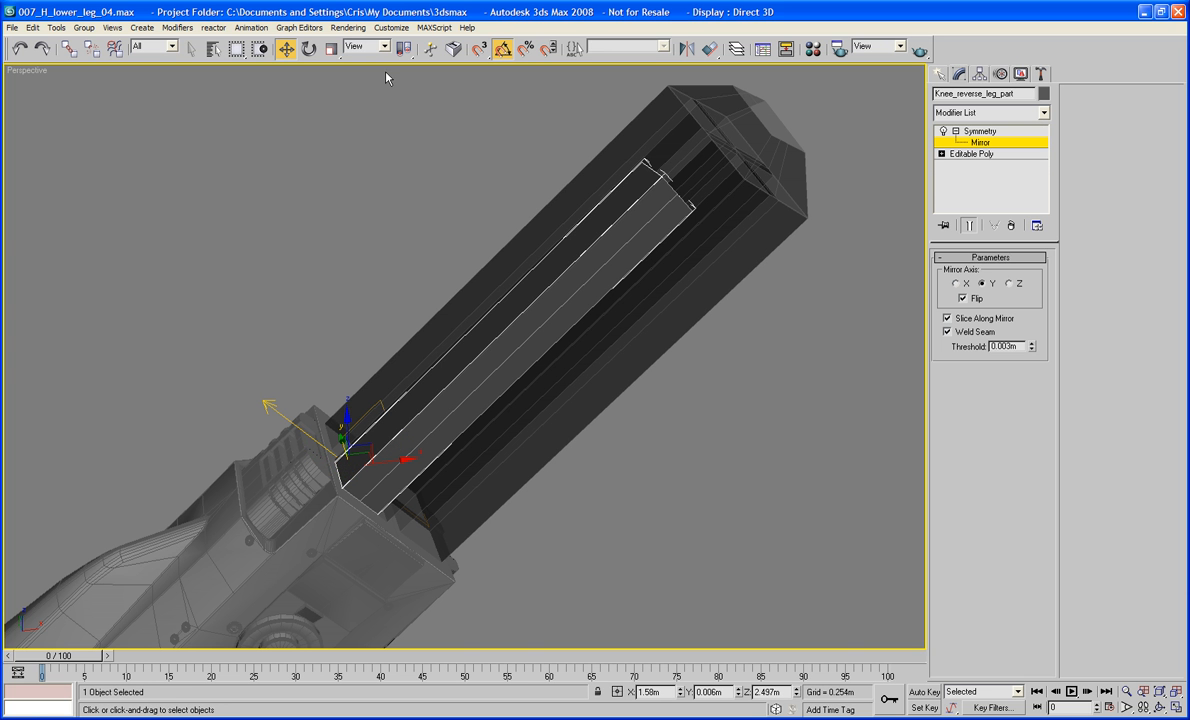
pyautogui.click(367, 46)
pyautogui.click(358, 105)
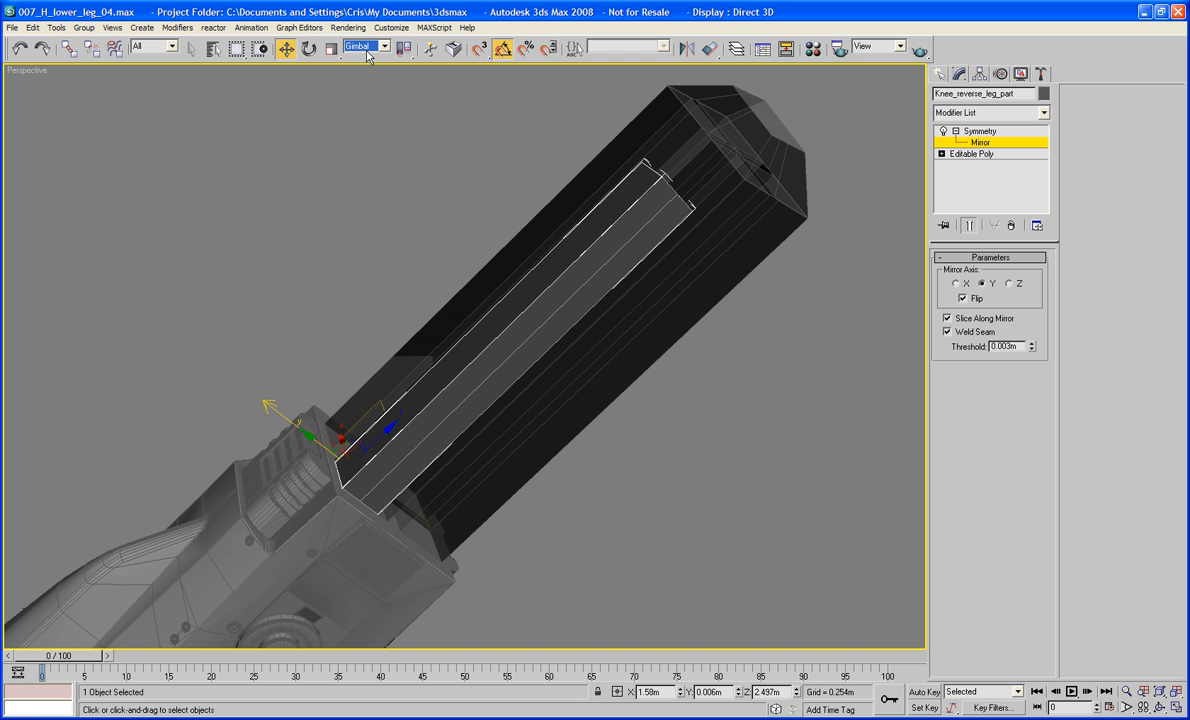
pyautogui.click(367, 50)
pyautogui.click(357, 96)
pyautogui.moveTo(309, 436)
pyautogui.mouseDown()
pyautogui.moveTo(310, 424)
pyautogui.moveTo(331, 433)
pyautogui.mouseUp()
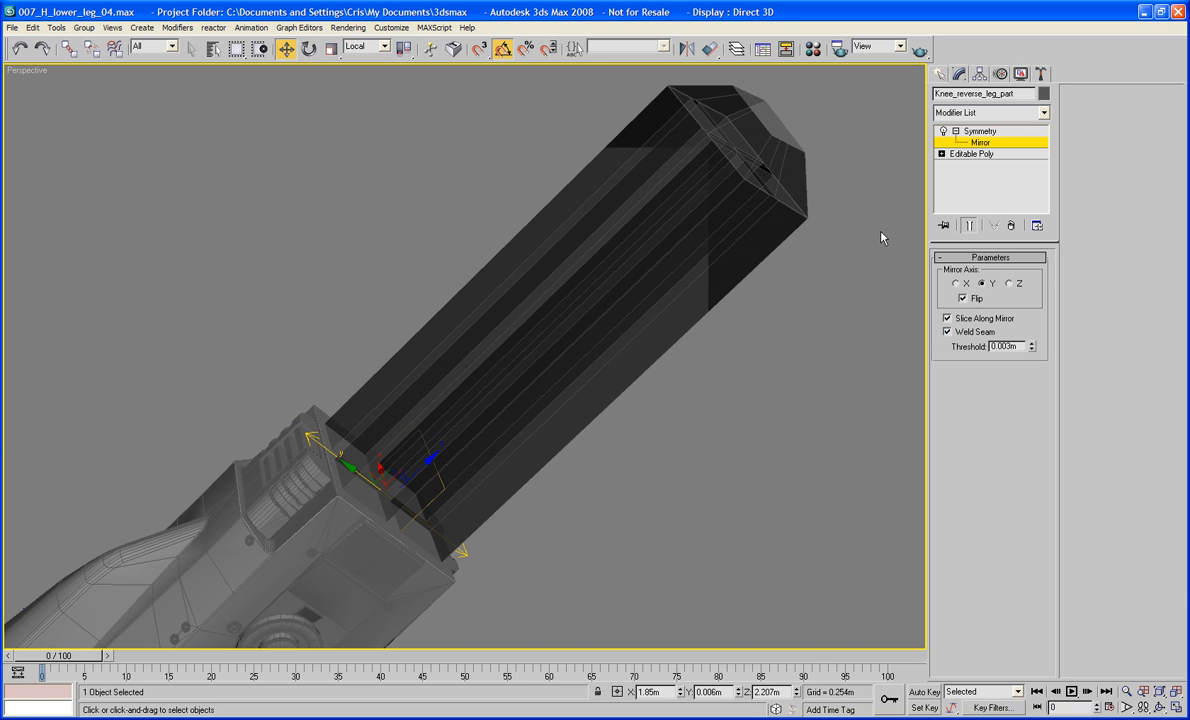
pyautogui.click(963, 299)
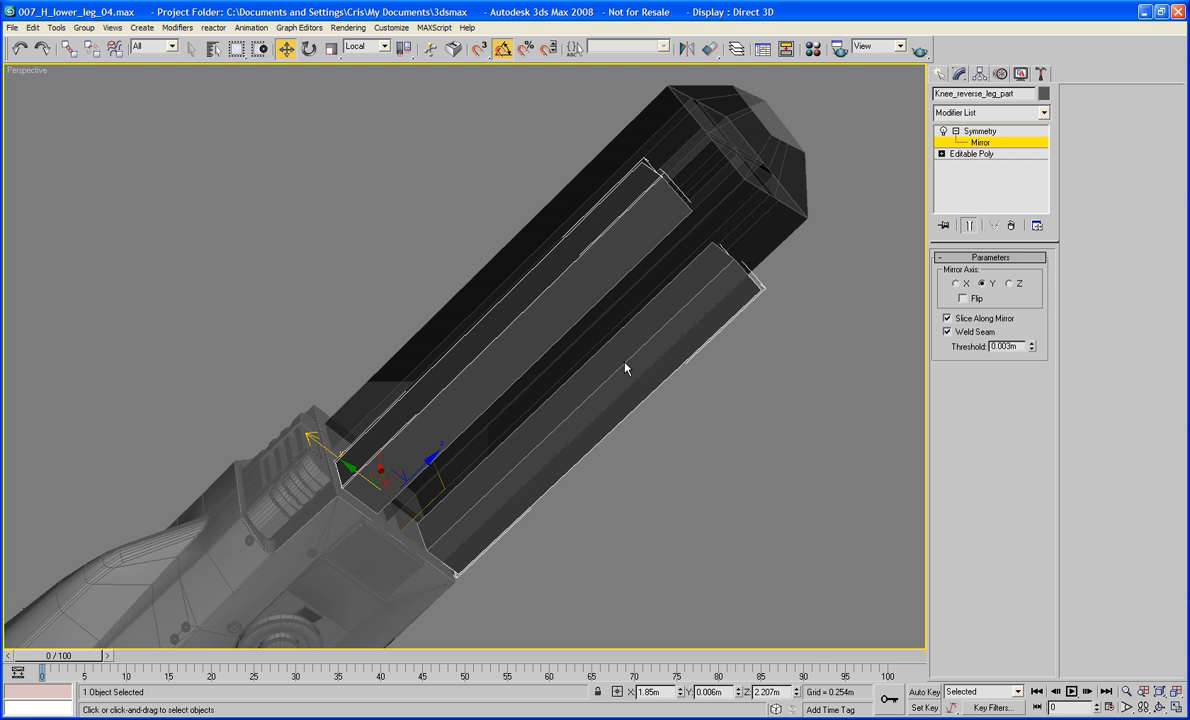
# Fine-tune the mirror plane along local Y to about X 1.789 m, Z 2.273 m, then leave the Mirror sub-object
pyautogui.keyDown('alt'); pyautogui.moveTo(625, 368); pyautogui.dragTo(503, 376, button='middle'); pyautogui.keyUp('alt')
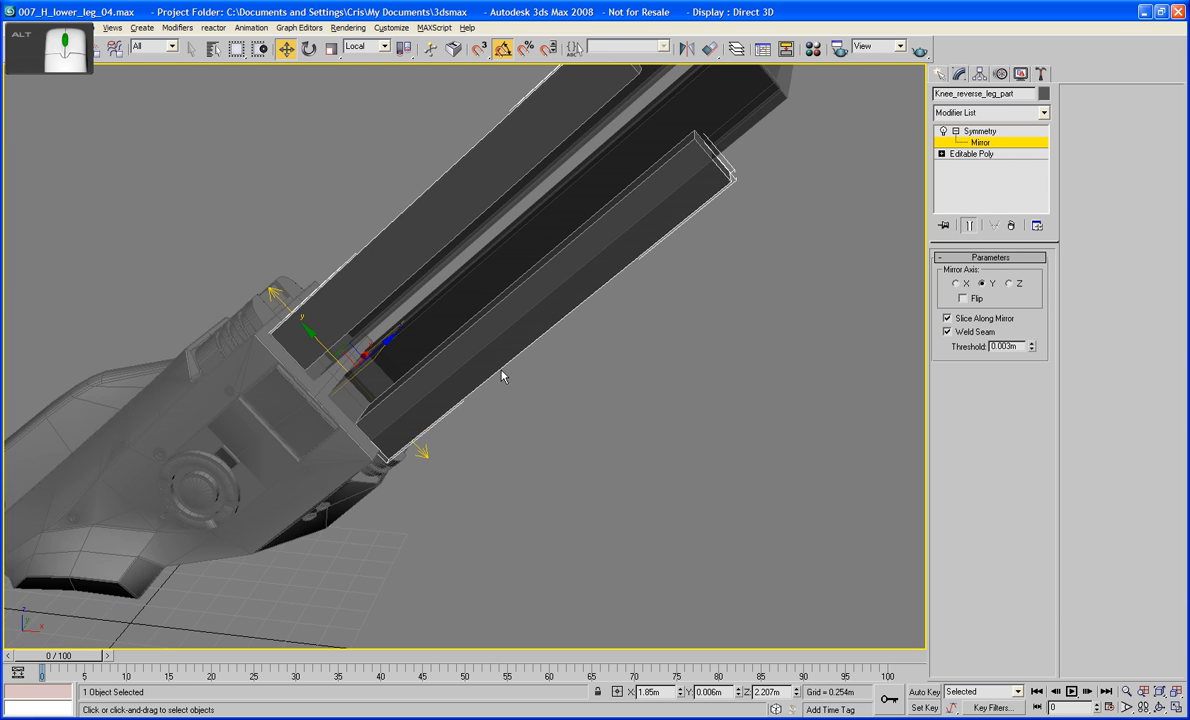
pyautogui.scroll(2, 503, 376)
pyautogui.moveTo(257, 345); pyautogui.dragTo(241, 333)
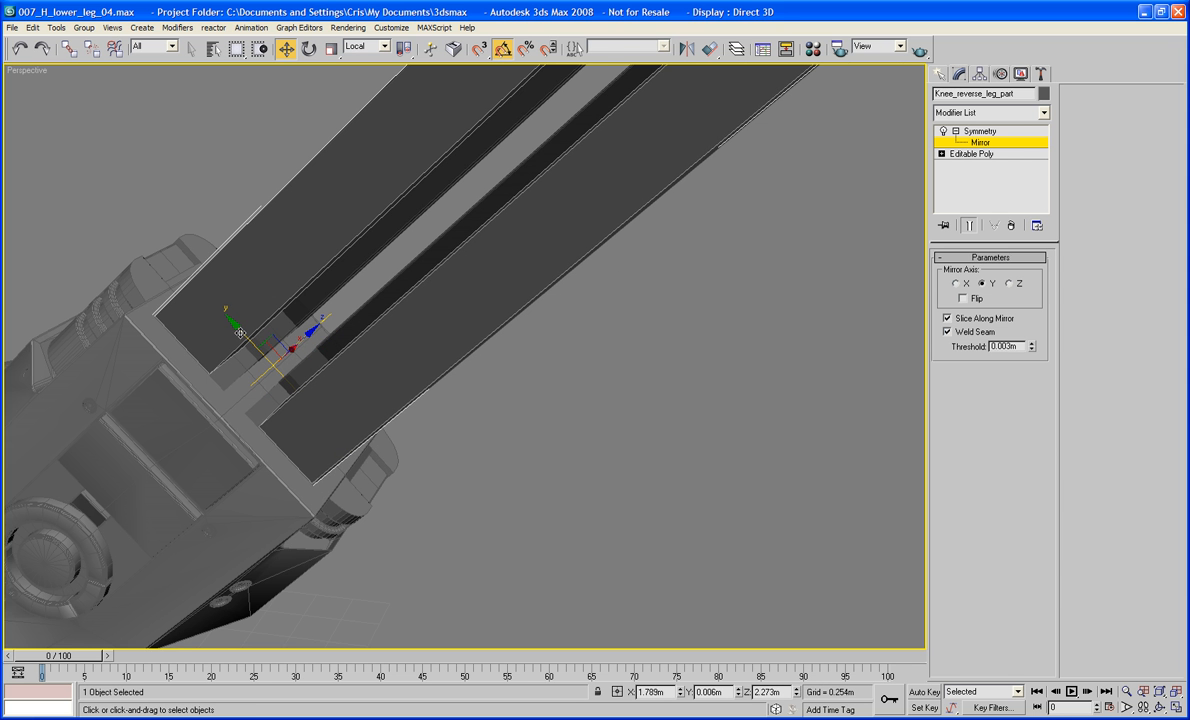
pyautogui.scroll(-3, 240, 333)
pyautogui.keyDown('alt'); pyautogui.moveTo(260, 337); pyautogui.dragTo(346, 346, button='middle'); pyautogui.keyUp('alt')
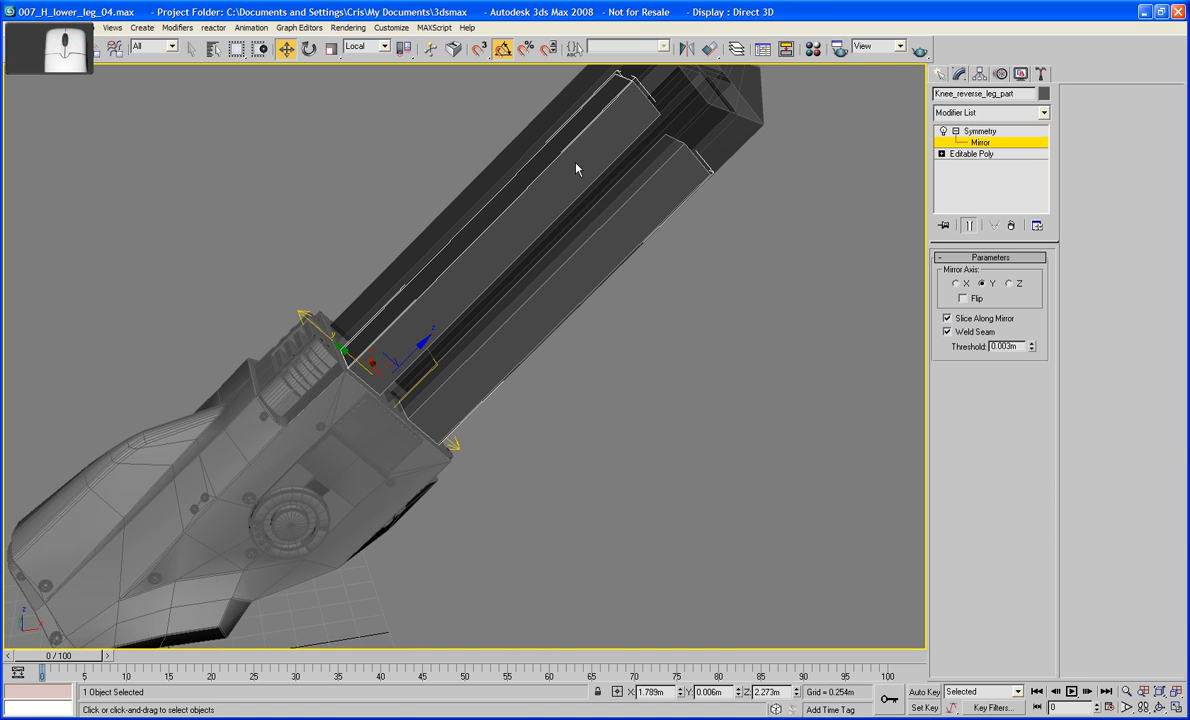
pyautogui.moveTo(520, 340); pyautogui.dragTo(432, 418, button='middle')
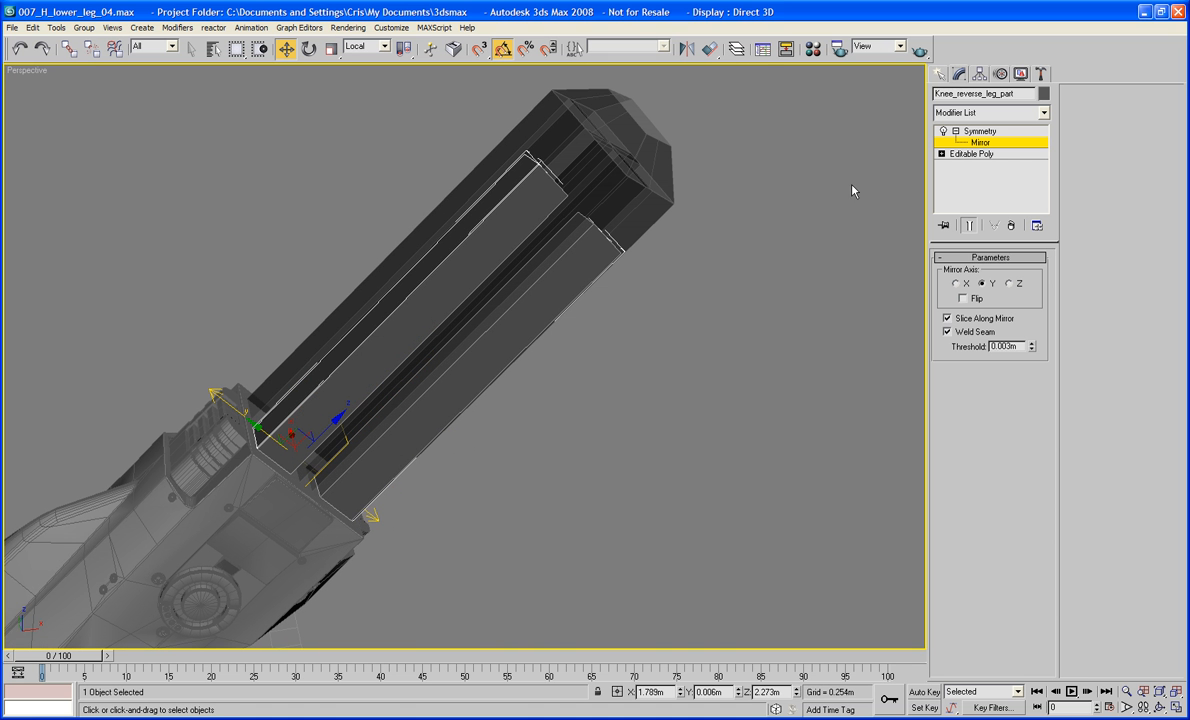
pyautogui.click(955, 131)
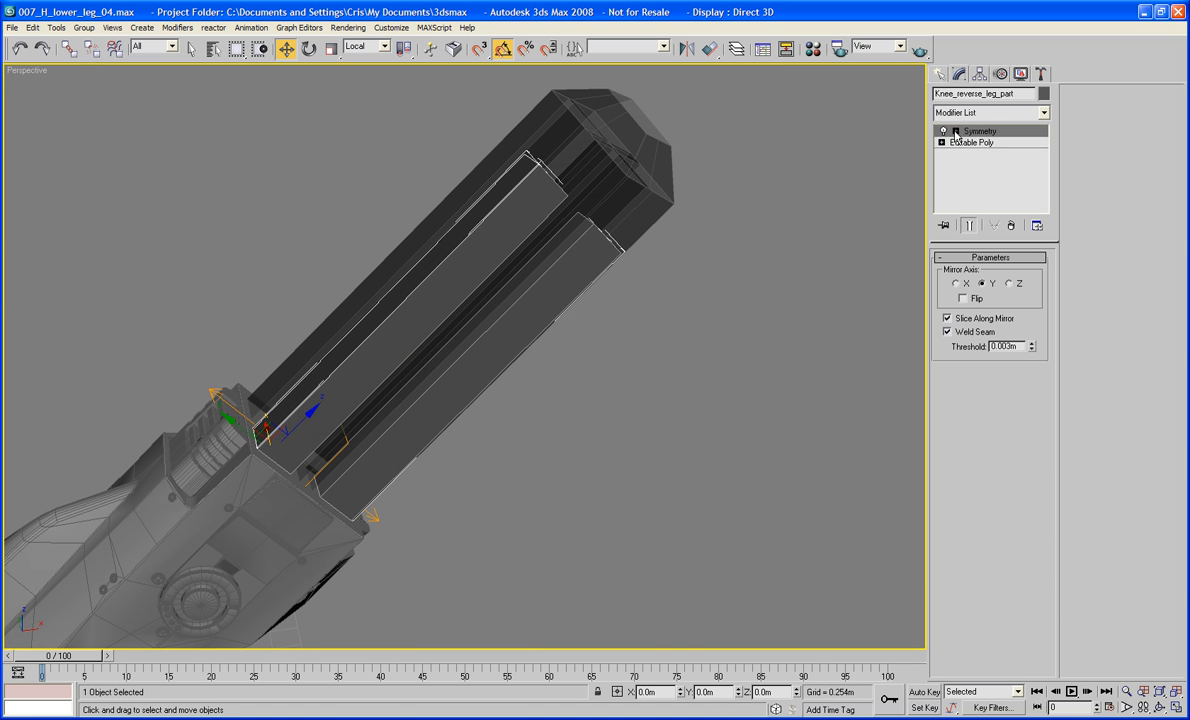
# Delete the inverse kneecap mesh surrounding the two bars
pyautogui.click(972, 142)
pyautogui.moveTo(718, 385); pyautogui.dragTo(756, 340, button='middle')
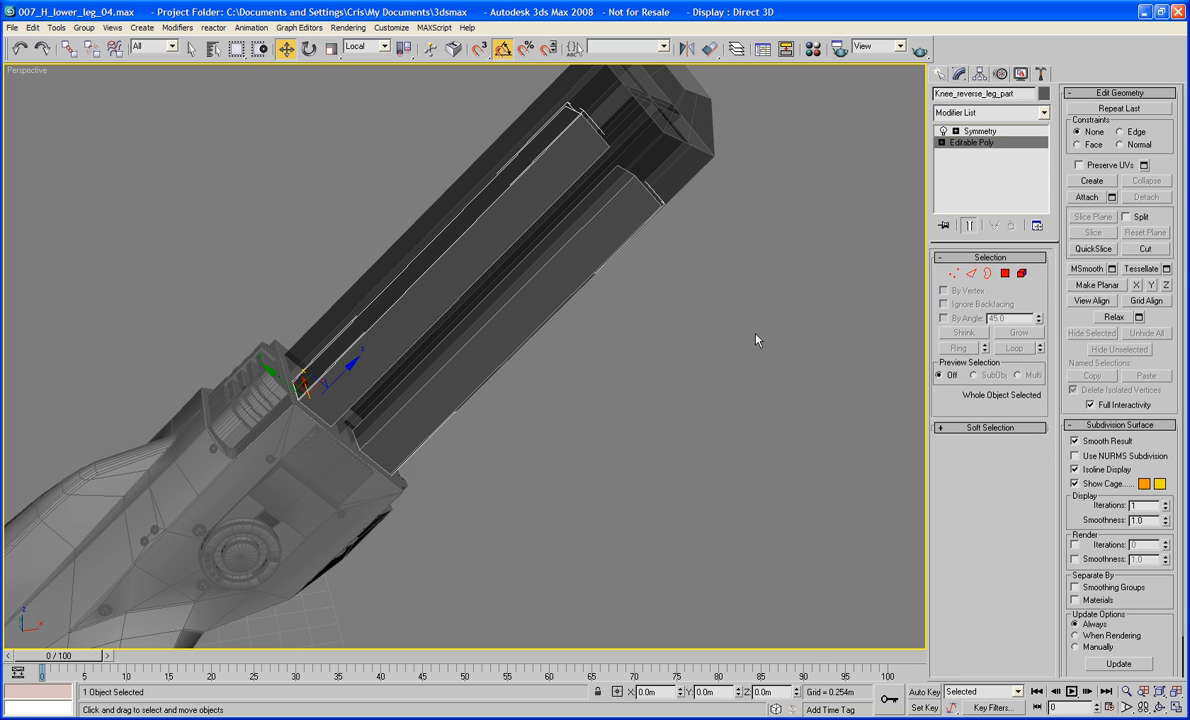
pyautogui.click(700, 157)
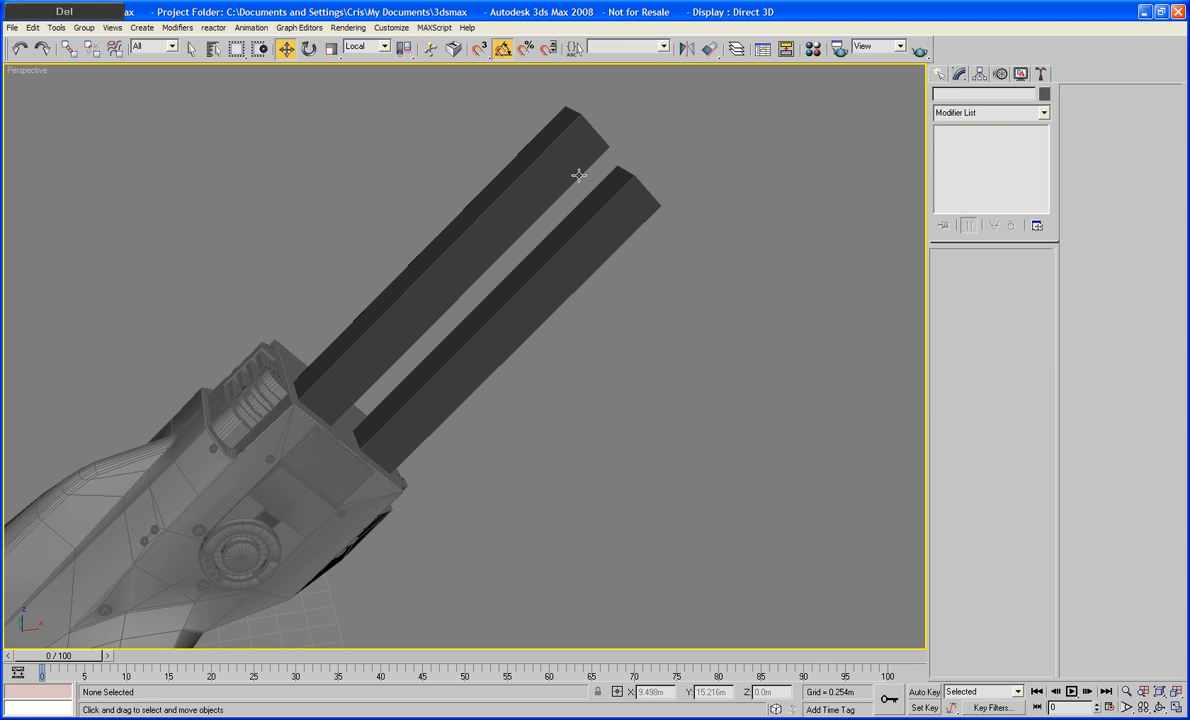
# Reselect the mirrored bars and enter edge editing on the base Editable Poly beneath Symmetry
pyautogui.click(539, 163)
pyautogui.moveTo(642, 282); pyautogui.dragTo(687, 325, button='middle')
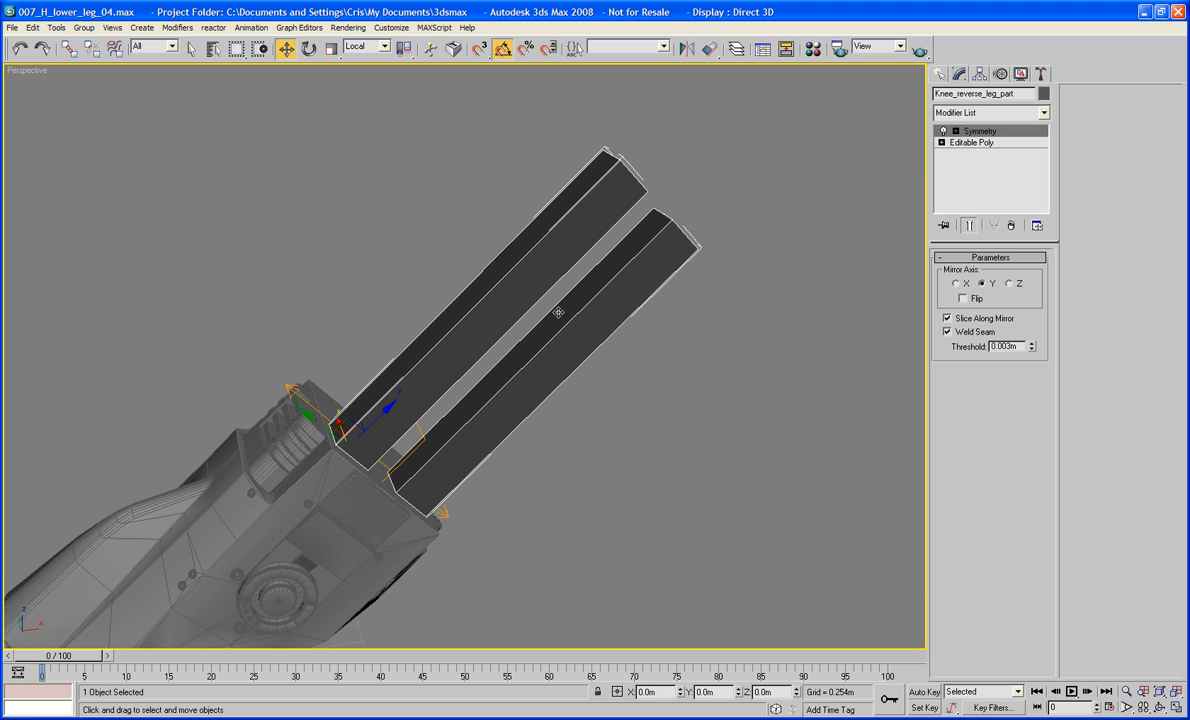
pyautogui.moveTo(531, 271); pyautogui.dragTo(543, 278, button='middle')
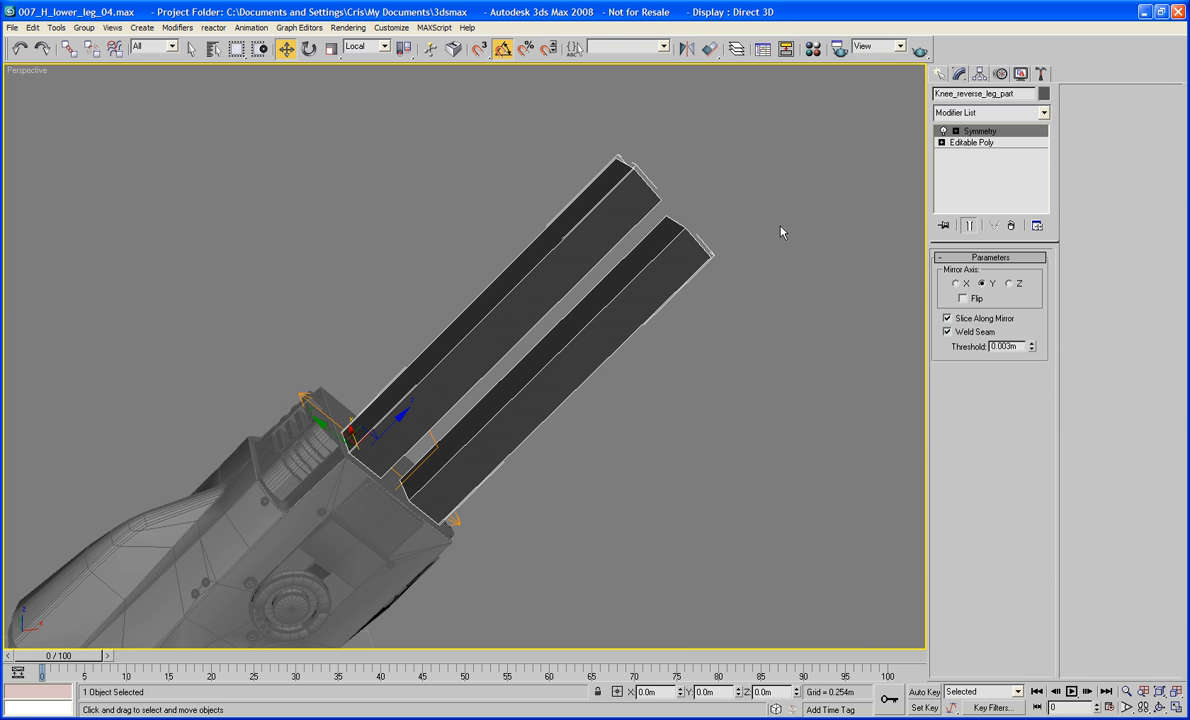
pyautogui.click(970, 142)
pyautogui.moveTo(632, 312); pyautogui.dragTo(670, 308, button='middle')
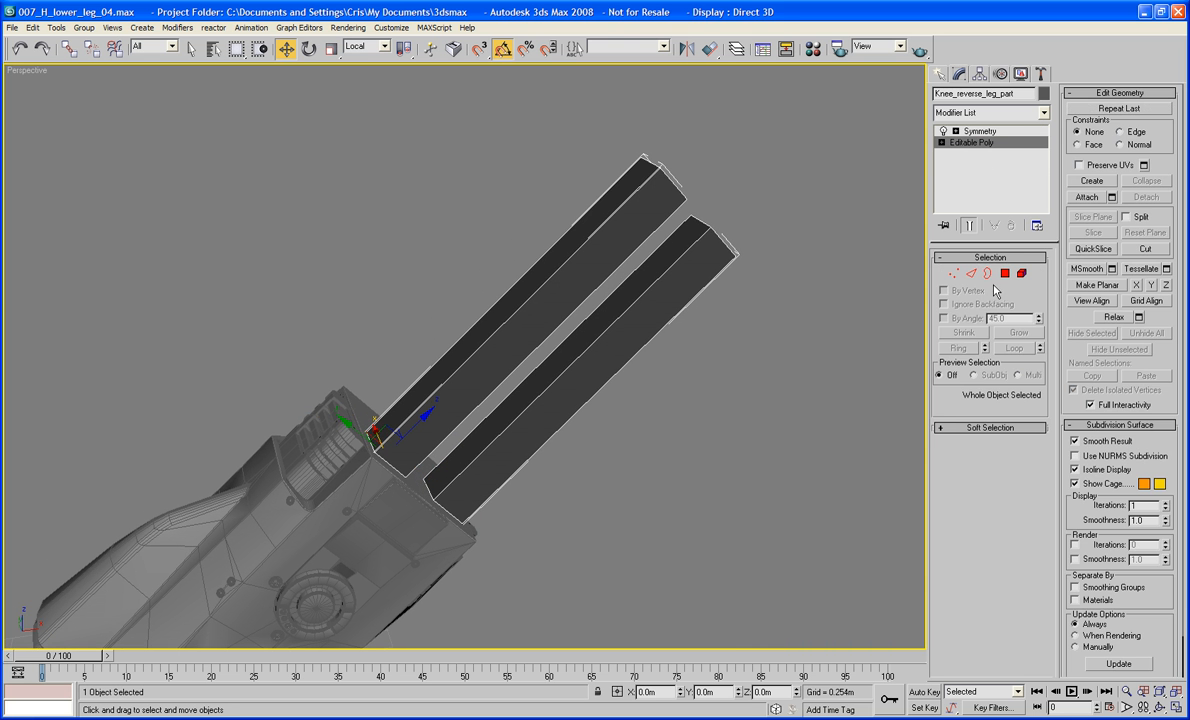
pyautogui.press('2')
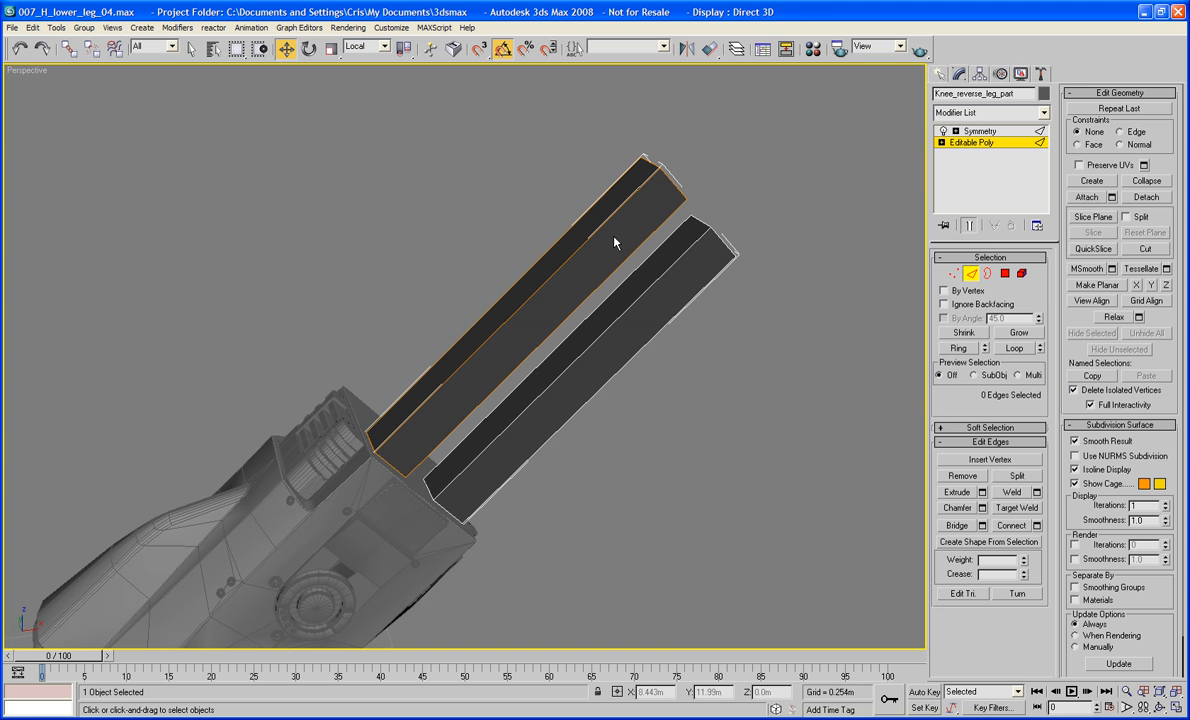
# Connect the ring of the bar's short end edge with 1 segment, adding a lengthwise loop around the bar
pyautogui.moveTo(618, 240); pyautogui.dragTo(531, 185, button='middle')
pyautogui.scroll(4, 600, 271)
pyautogui.scroll(-4, 571, 199)
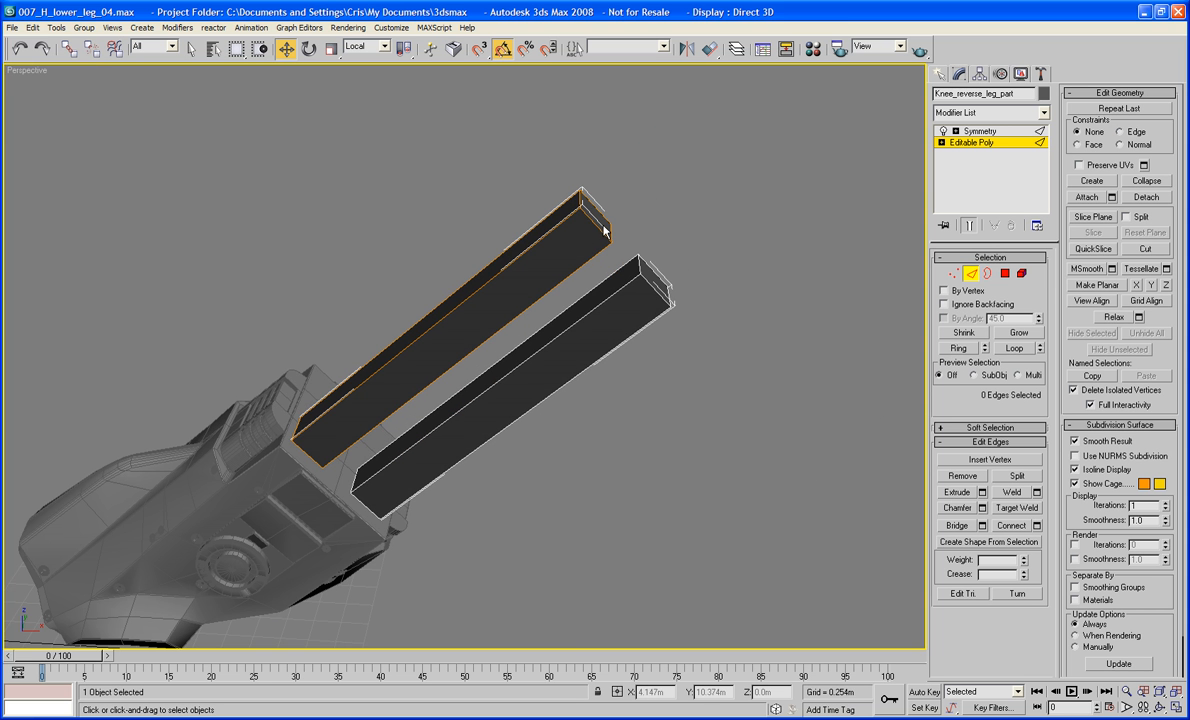
pyautogui.click(606, 230)
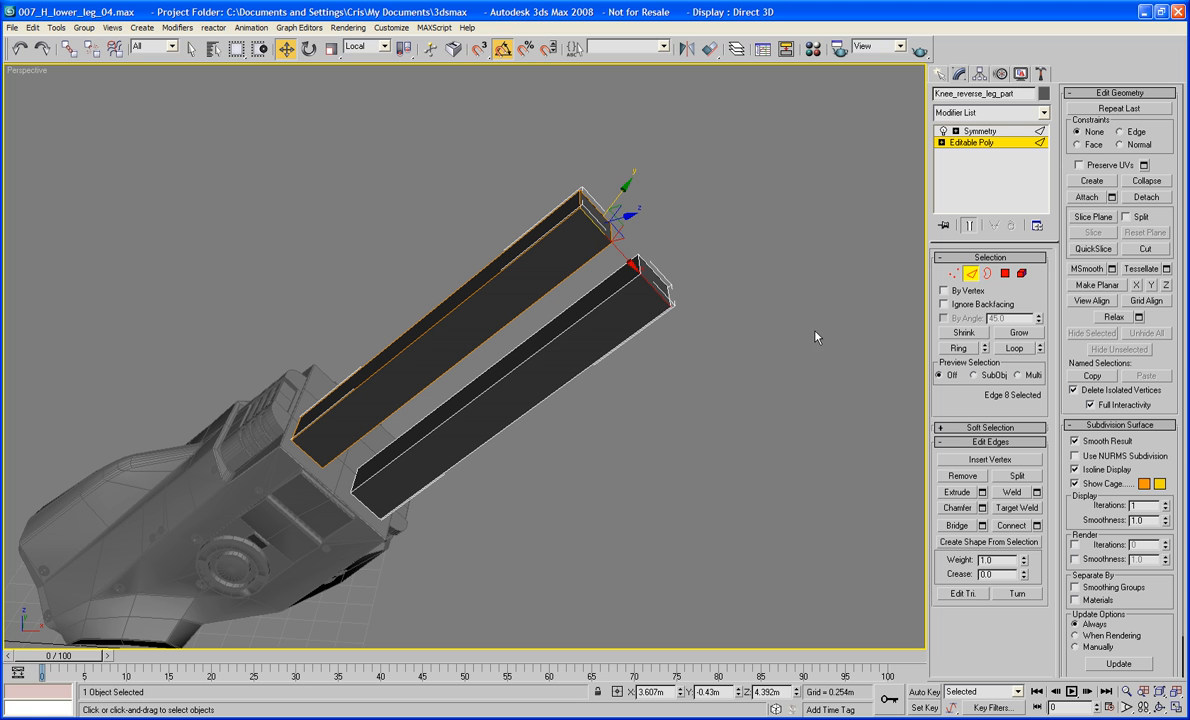
pyautogui.click(957, 348)
pyautogui.click(1036, 525)
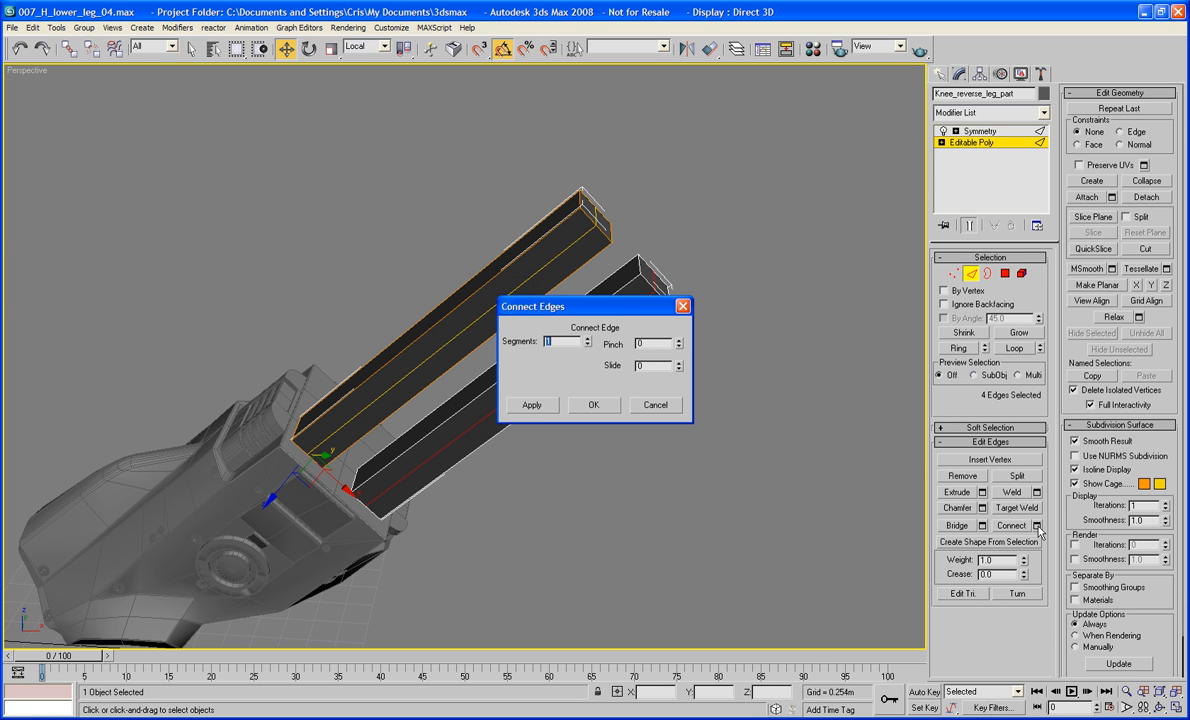
pyautogui.moveTo(636, 308); pyautogui.dragTo(685, 406)
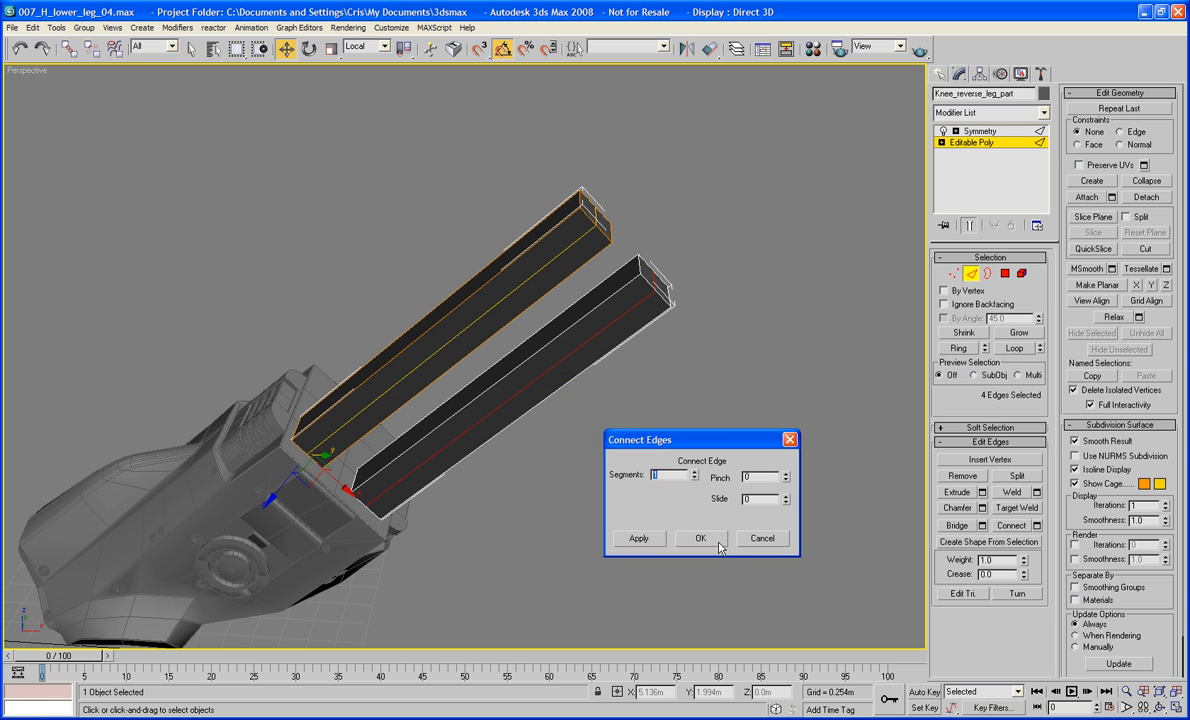
pyautogui.click(665, 503)
# Select the new lengthwise edge loop and chamfer it until the two resulting loops run close to the bar's outer edges
pyautogui.click(536, 243)
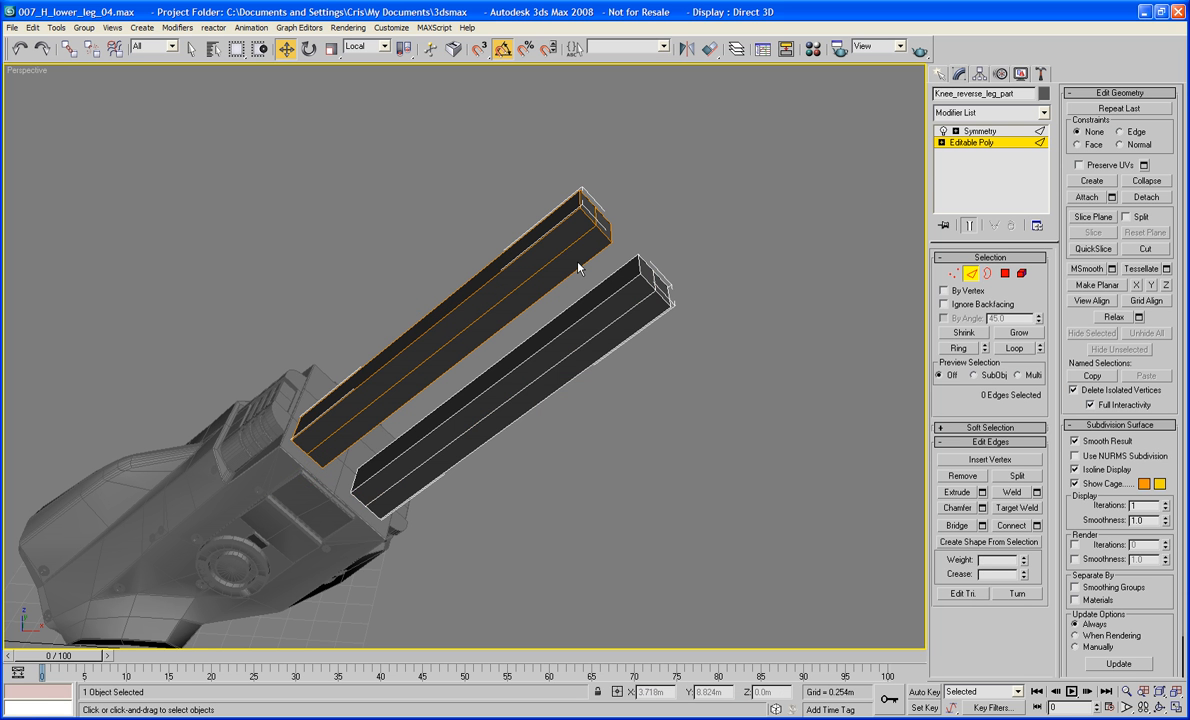
pyautogui.click(526, 234)
pyautogui.moveTo(658, 248); pyautogui.dragTo(648, 268, button='middle')
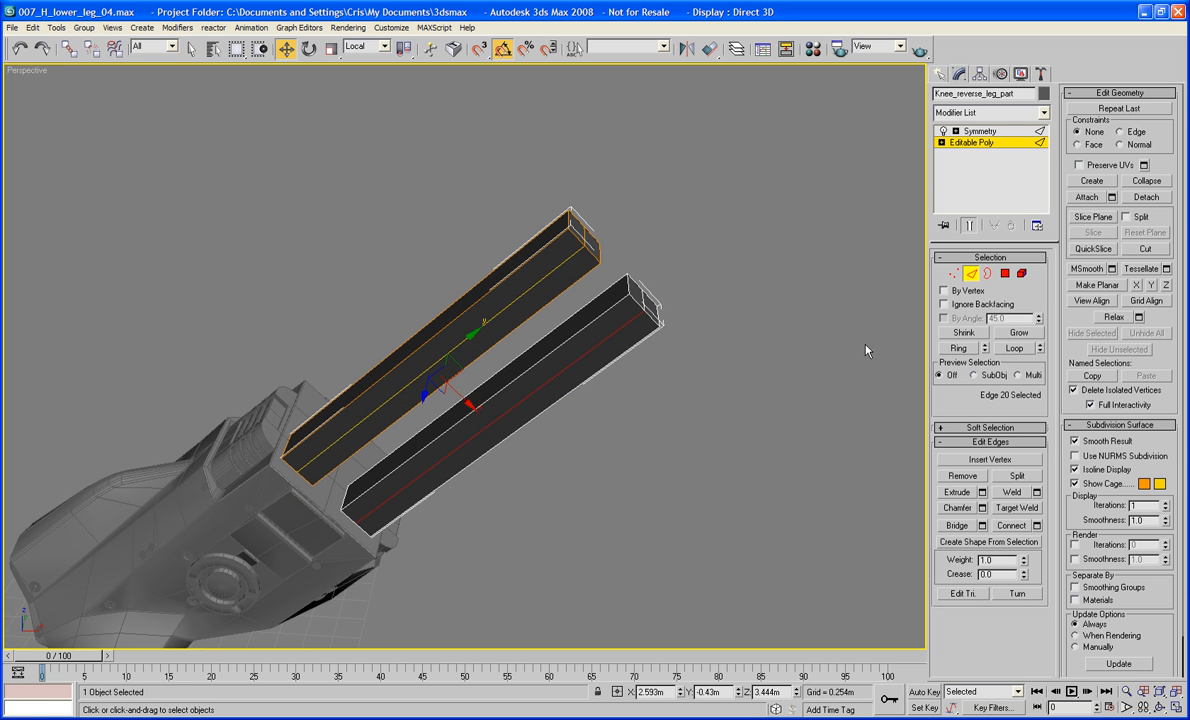
pyautogui.click(780, 341)
pyautogui.click(1016, 348)
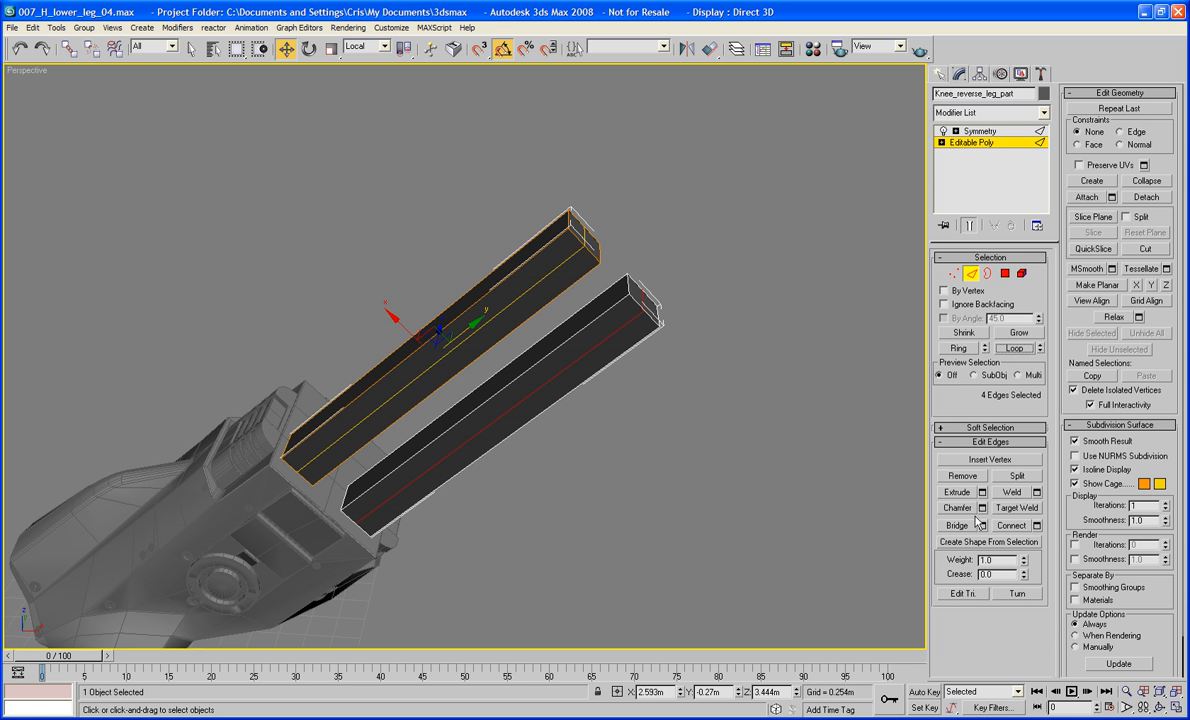
pyautogui.click(953, 509)
pyautogui.moveTo(558, 319); pyautogui.dragTo(486, 295)
pyautogui.moveTo(526, 342); pyautogui.dragTo(506, 335, button='middle')
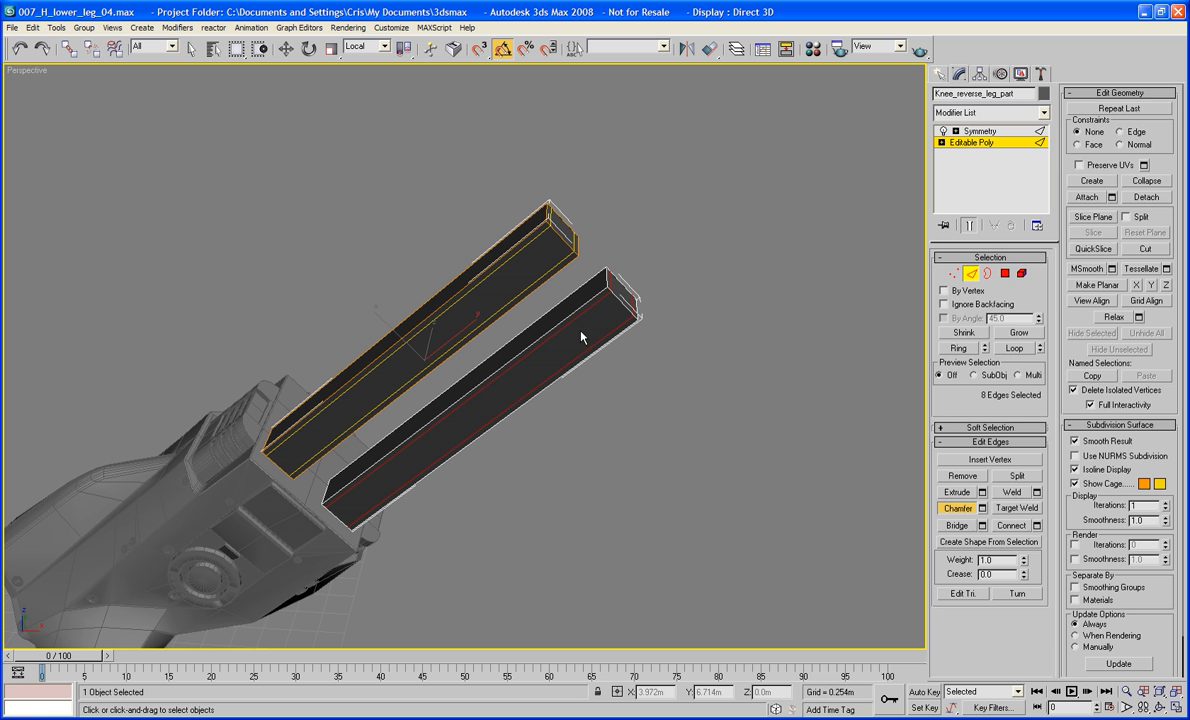
# Extrude the long central polygon between the chamfered loops slightly inward to form a recessed channel along the bar
pyautogui.click(1004, 273)
pyautogui.press('w')
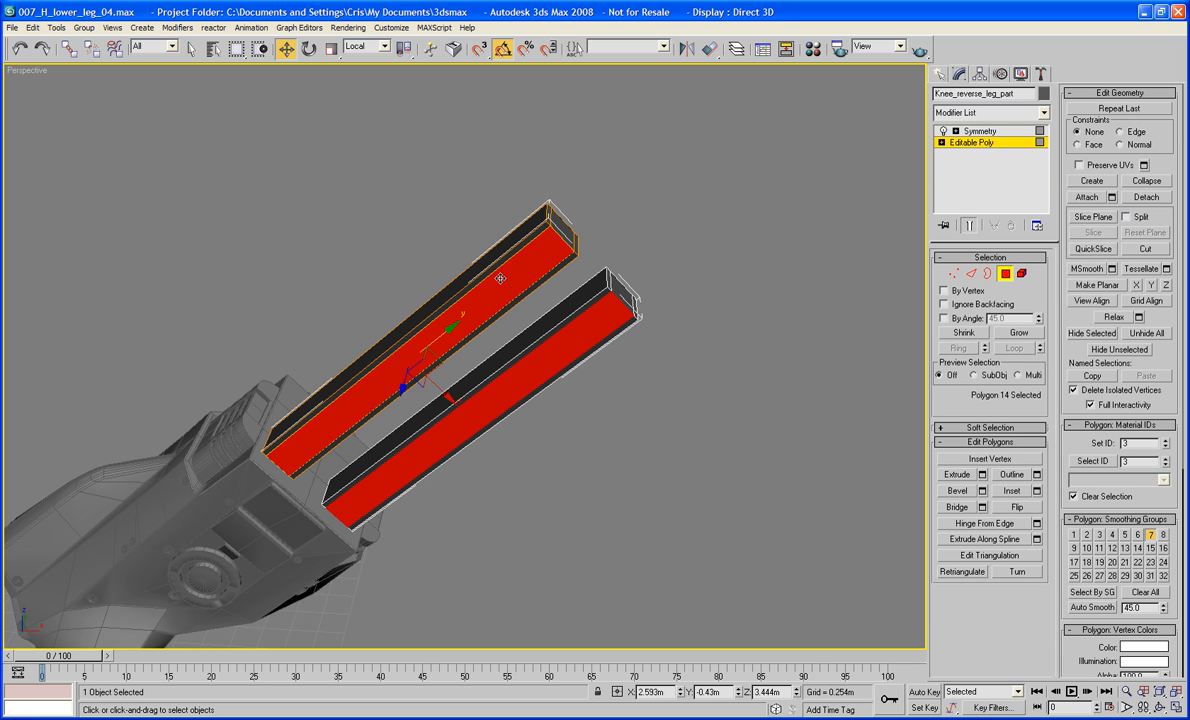
pyautogui.click(948, 475)
pyautogui.moveTo(470, 305); pyautogui.dragTo(471, 328)
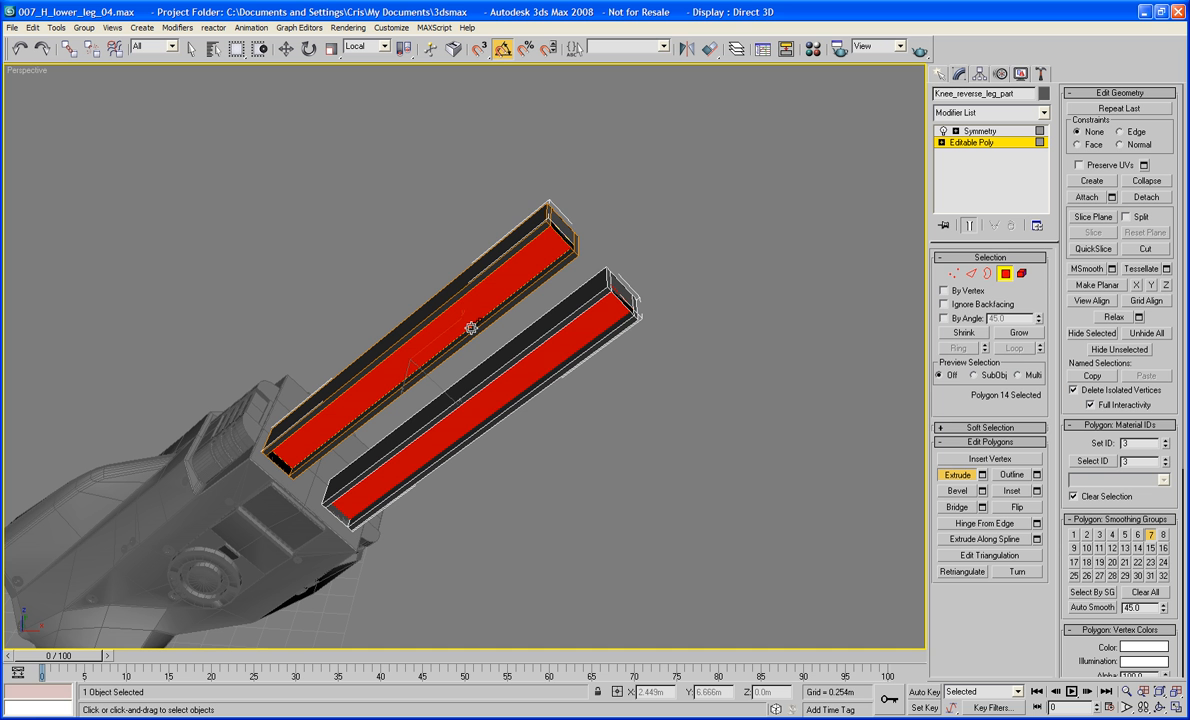
# Select the three polygons on the bar's far end and extrude them outward a short distance
pyautogui.moveTo(668, 258); pyautogui.dragTo(425, 375, button='middle')
pyautogui.click(395, 324)
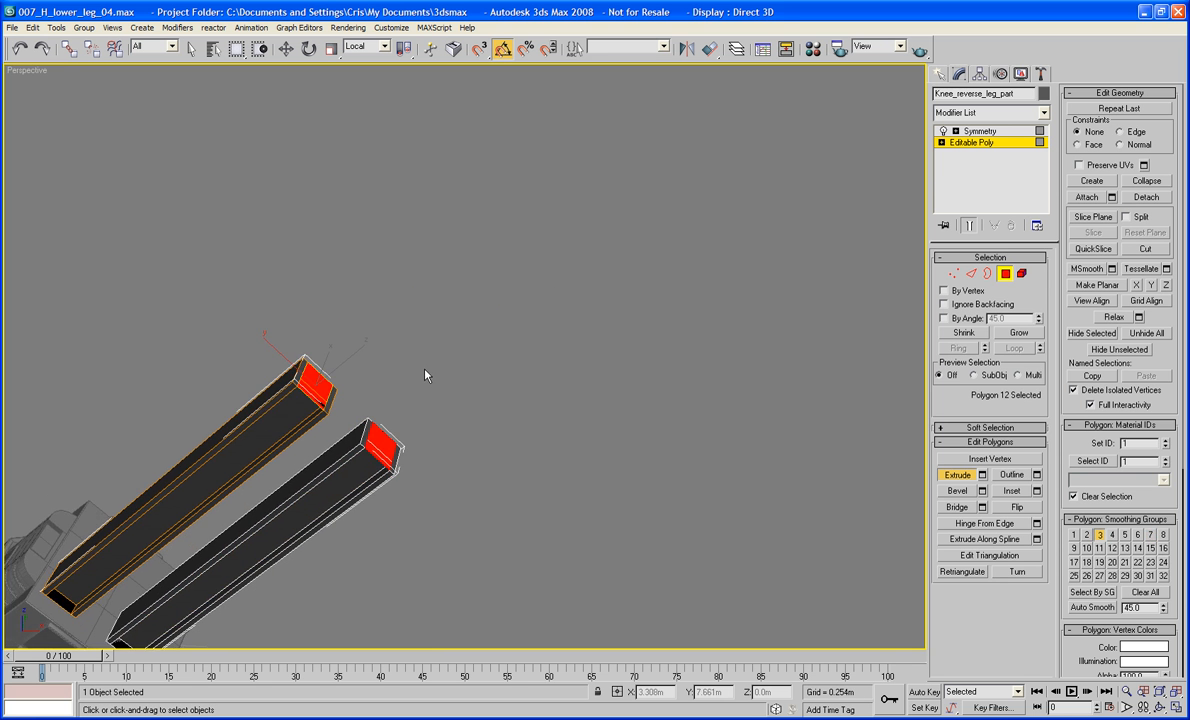
pyautogui.scroll(3, 425, 375)
pyautogui.moveTo(278, 412); pyautogui.dragTo(457, 394, button='middle')
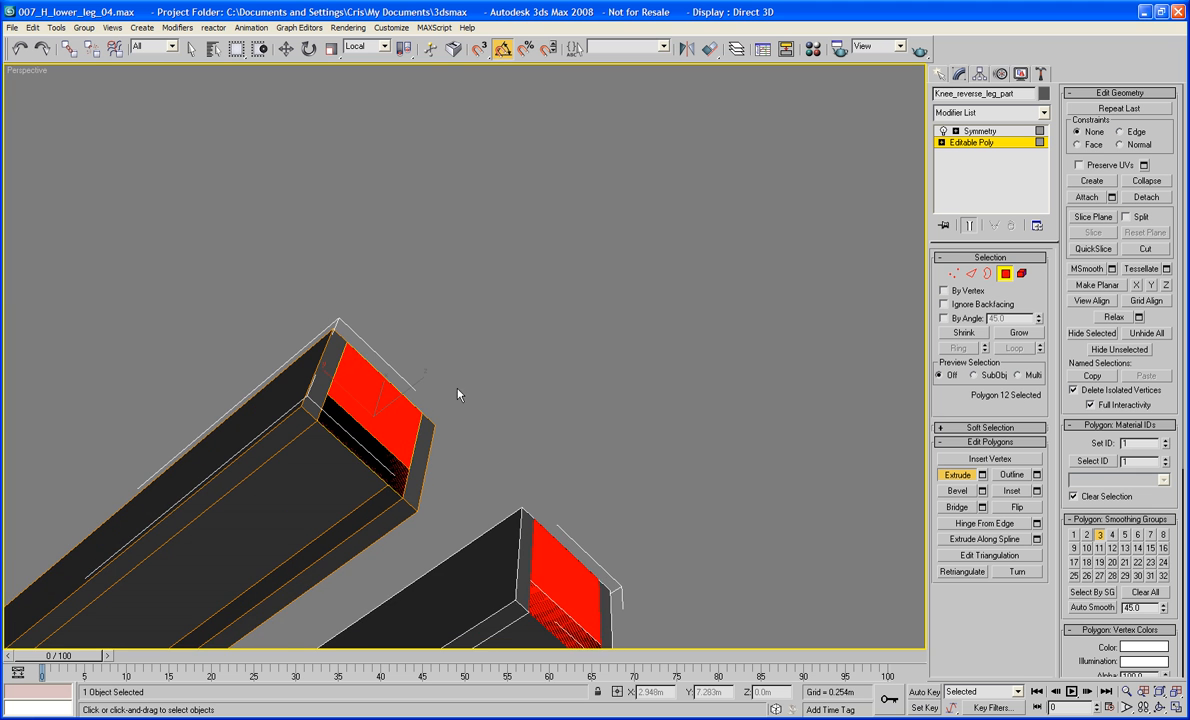
pyautogui.keyDown('ctrl'); pyautogui.click(329, 359); pyautogui.keyUp('ctrl')
pyautogui.keyDown('ctrl'); pyautogui.click(424, 447); pyautogui.keyUp('ctrl')
pyautogui.moveTo(425, 447); pyautogui.dragTo(455, 436, button='middle')
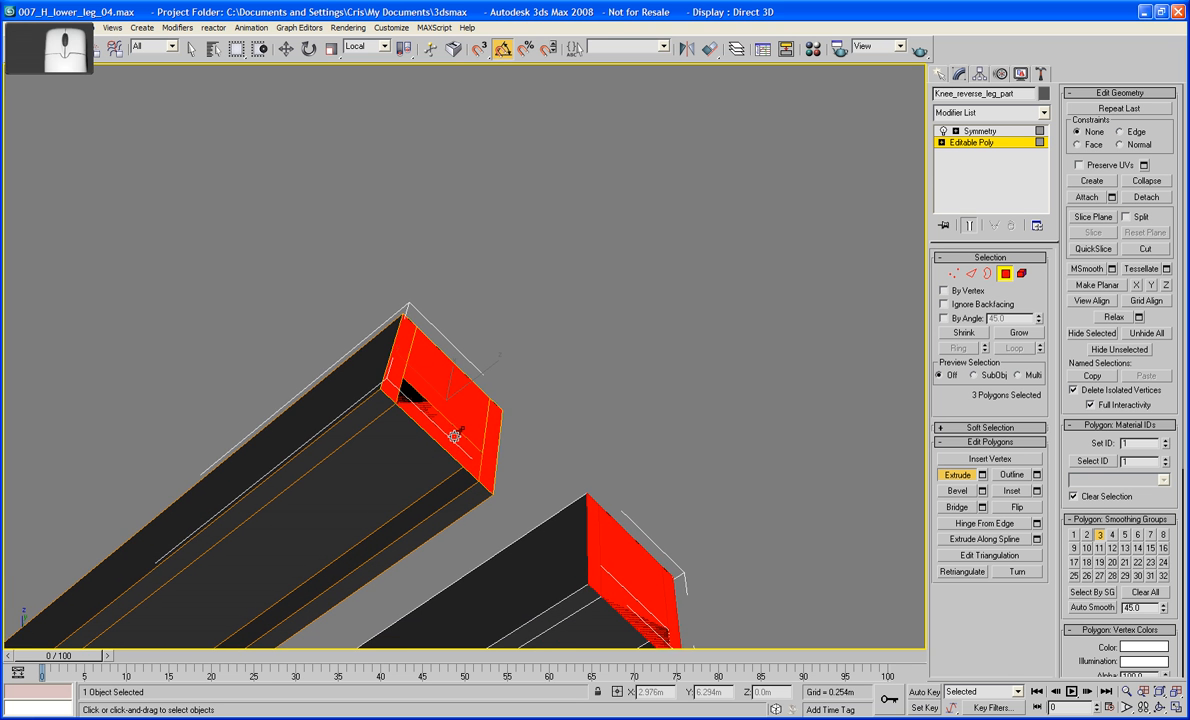
pyautogui.moveTo(463, 413); pyautogui.dragTo(465, 399)
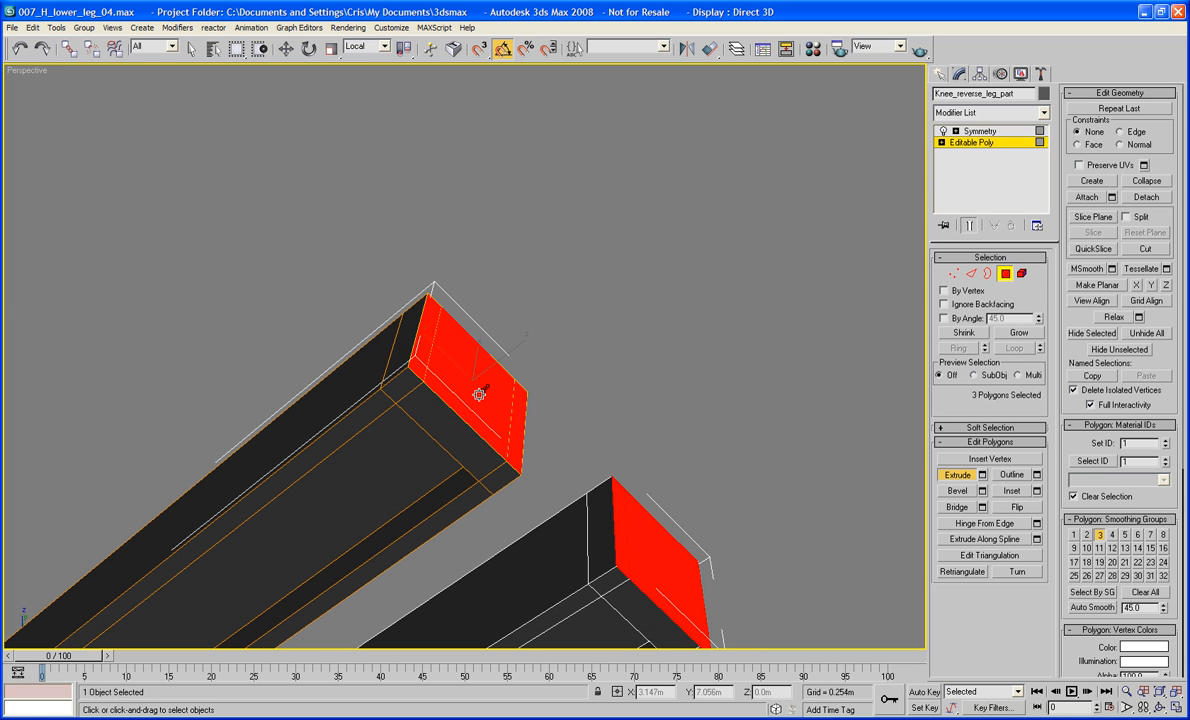
# Extrude the same three end polygons outward again by a longer distance, extending the bar with a second section
pyautogui.moveTo(479, 395); pyautogui.dragTo(519, 327, button='middle')
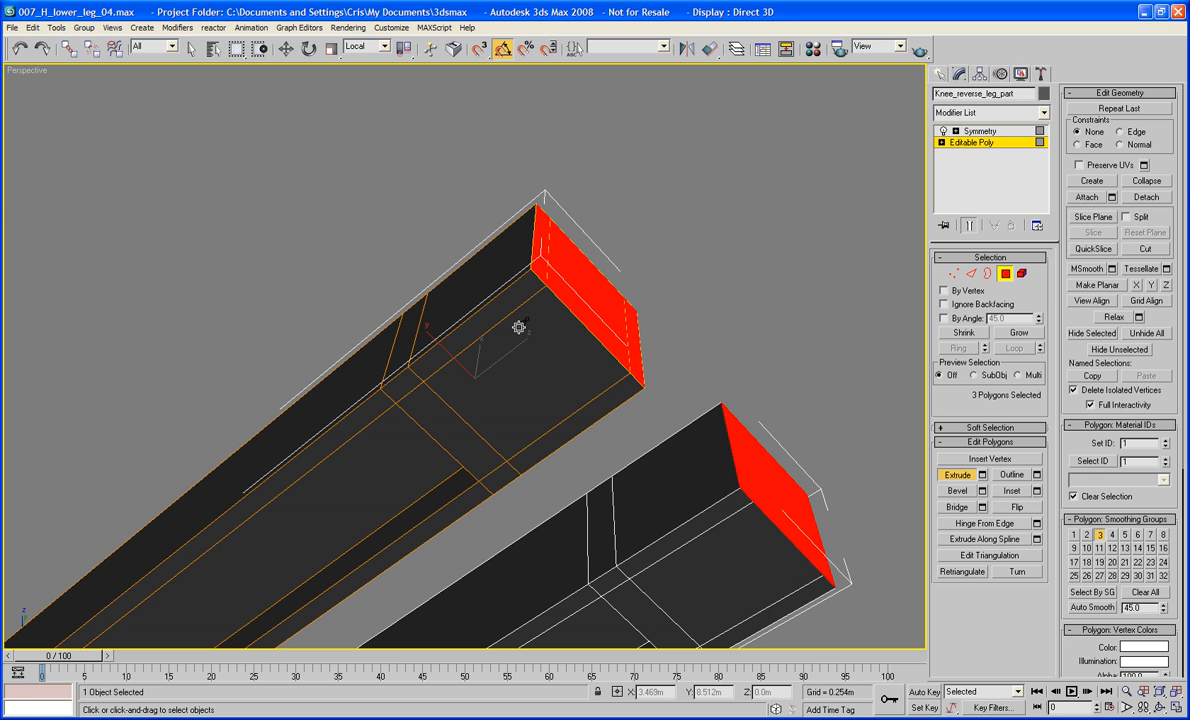
pyautogui.moveTo(523, 388)
pyautogui.keyDown('alt'); pyautogui.mouseDown(button='middle')
pyautogui.moveTo(622, 266)
pyautogui.moveTo(600, 279)
pyautogui.moveTo(597, 250)
pyautogui.moveTo(627, 380)
pyautogui.moveTo(754, 305)
pyautogui.moveTo(669, 340)
pyautogui.moveTo(706, 350)
pyautogui.moveTo(659, 346)
pyautogui.moveTo(672, 341)
pyautogui.mouseUp(button='middle'); pyautogui.keyUp('alt')
pyautogui.scroll(-2, 754, 305)
pyautogui.scroll(3, 696, 337)
pyautogui.moveTo(762, 344); pyautogui.dragTo(515, 365, button='middle')
pyautogui.scroll(3, 693, 346)
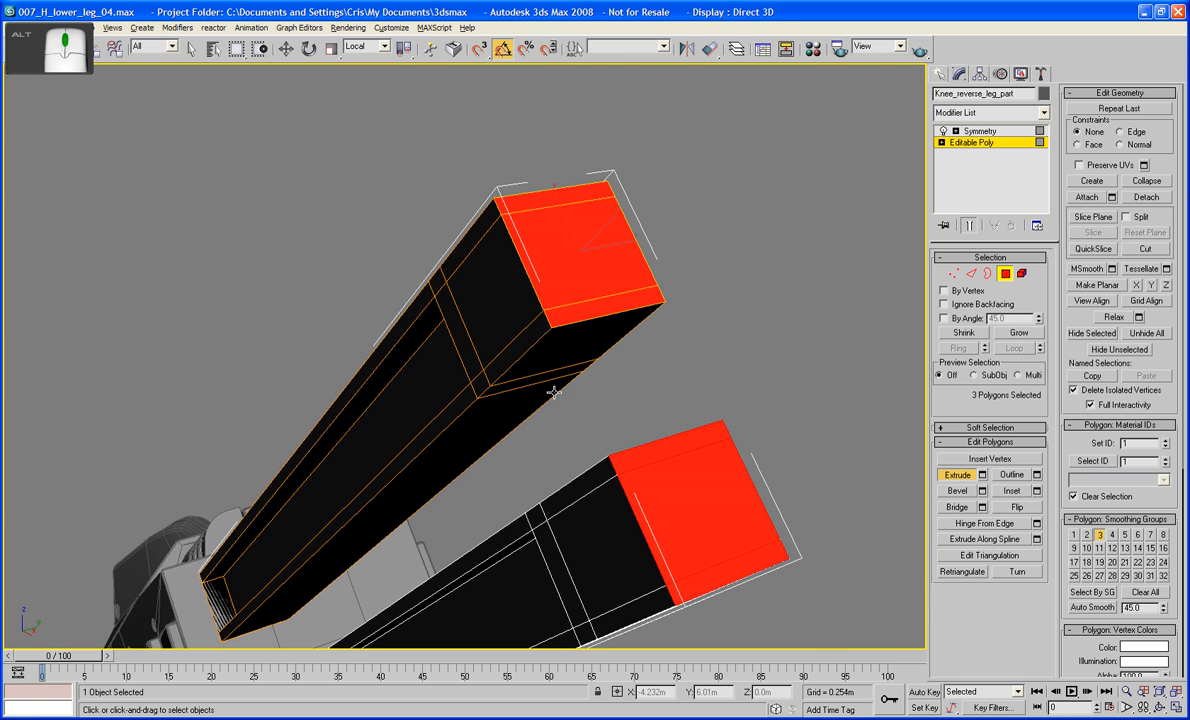
pyautogui.press('2')
pyautogui.click(547, 360)
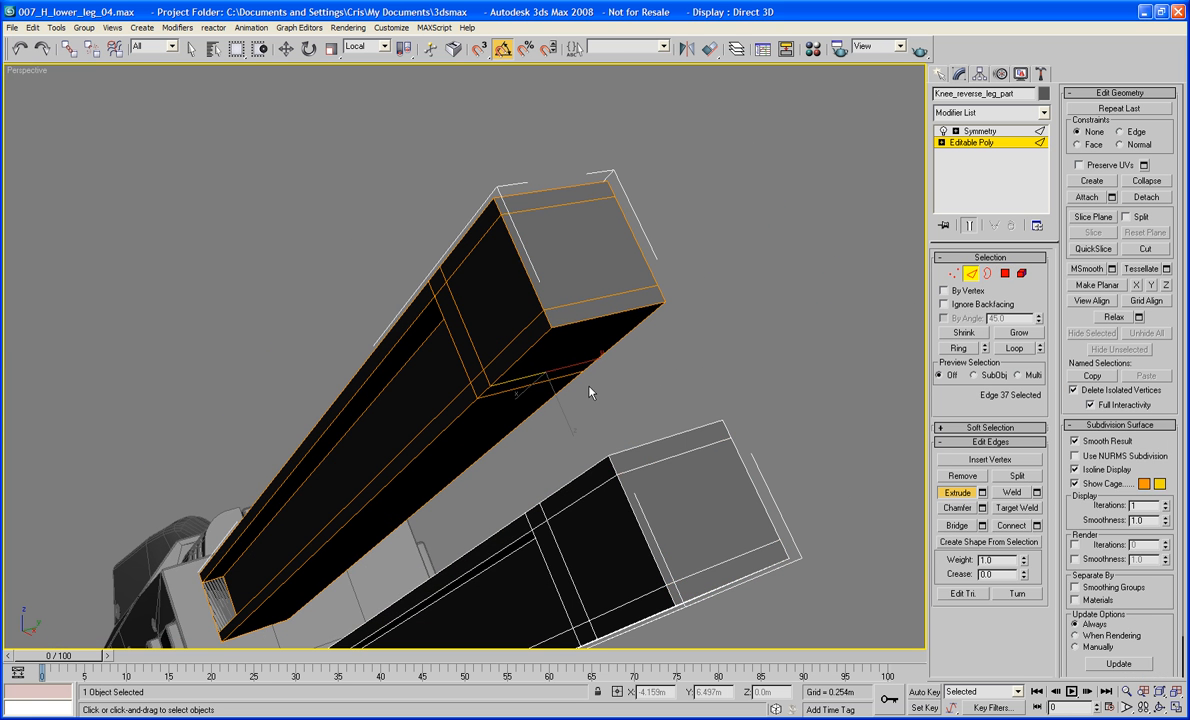
pyautogui.click(1014, 349)
pyautogui.moveTo(721, 447); pyautogui.dragTo(753, 381, button='middle')
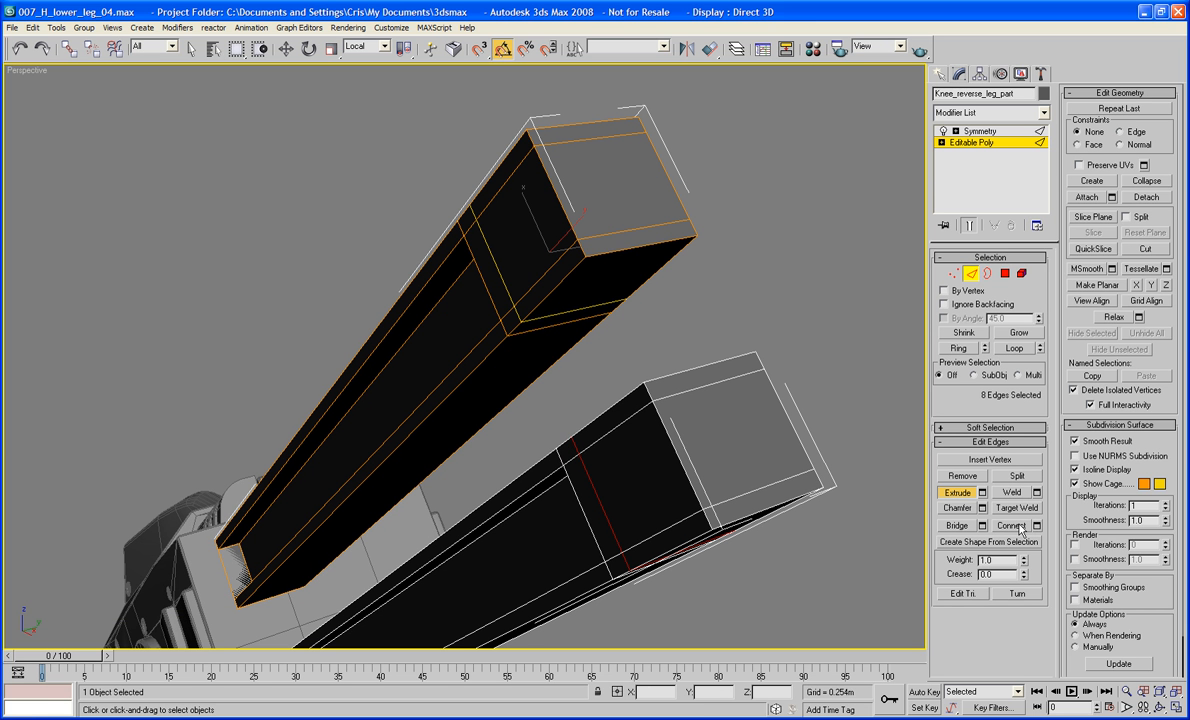
pyautogui.click(1021, 527)
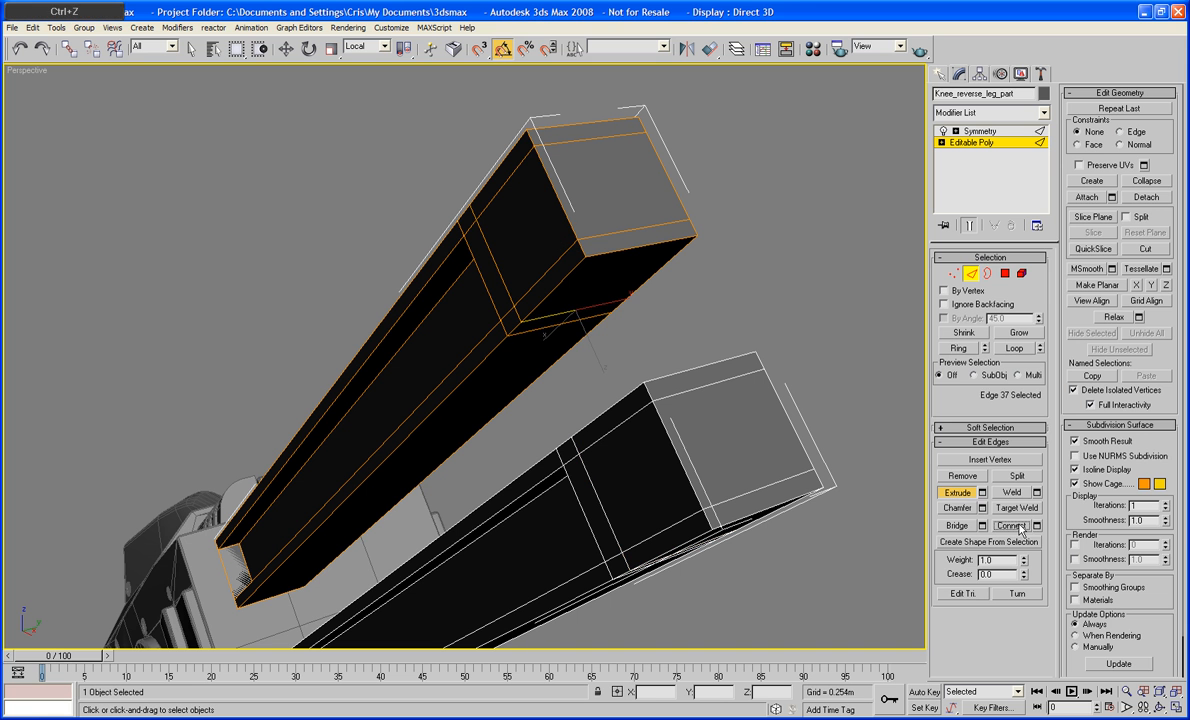
# Select the ring of crosswise edges on the bar's side and connect it with one lengthwise edge loop through the middle
pyautogui.click(587, 328)
pyautogui.click(566, 322)
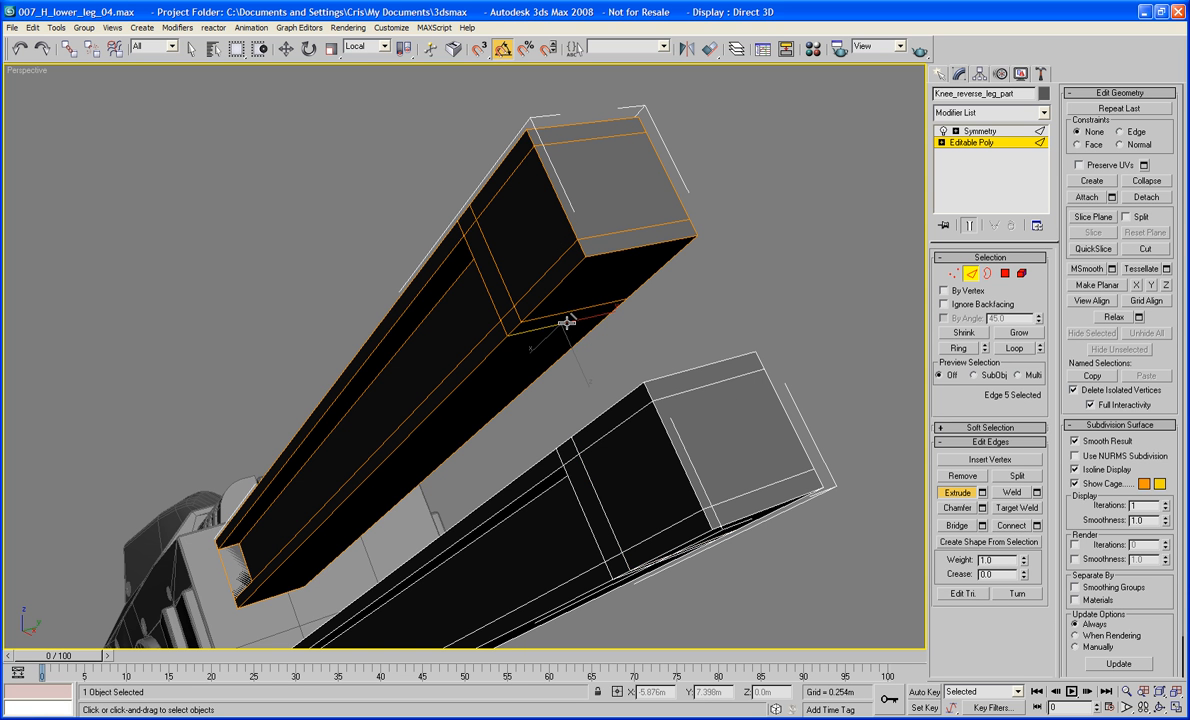
pyautogui.press('w')
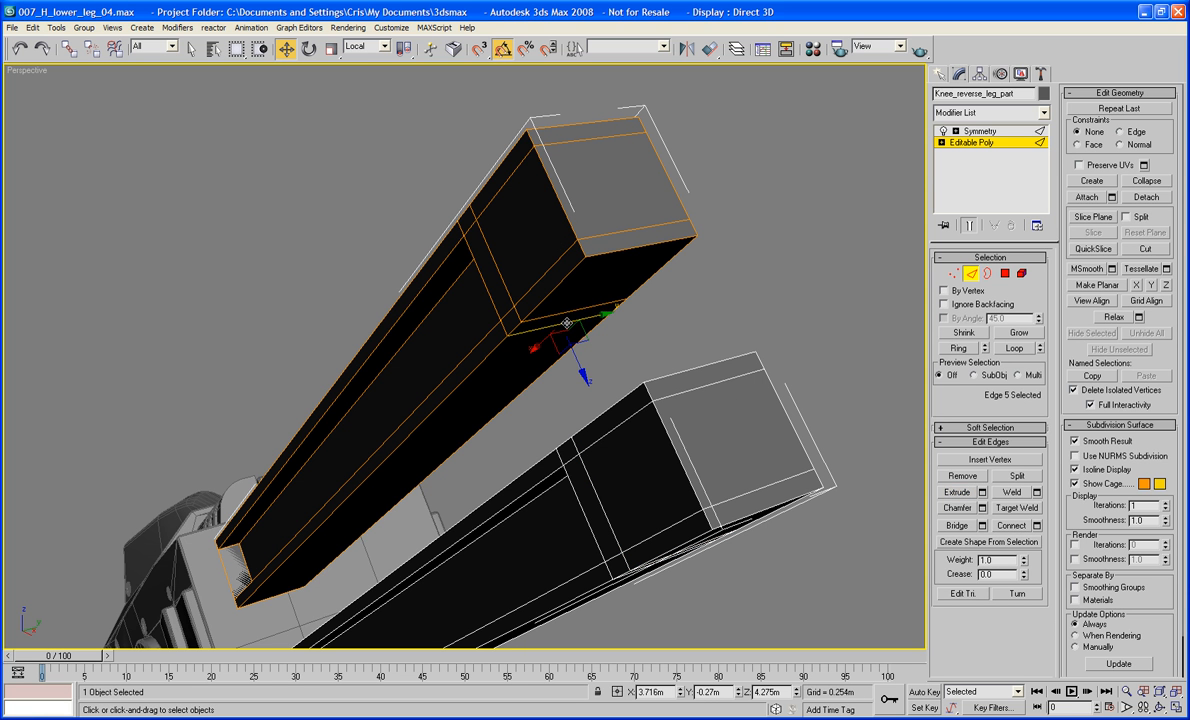
pyautogui.click(956, 349)
pyautogui.click(1024, 530)
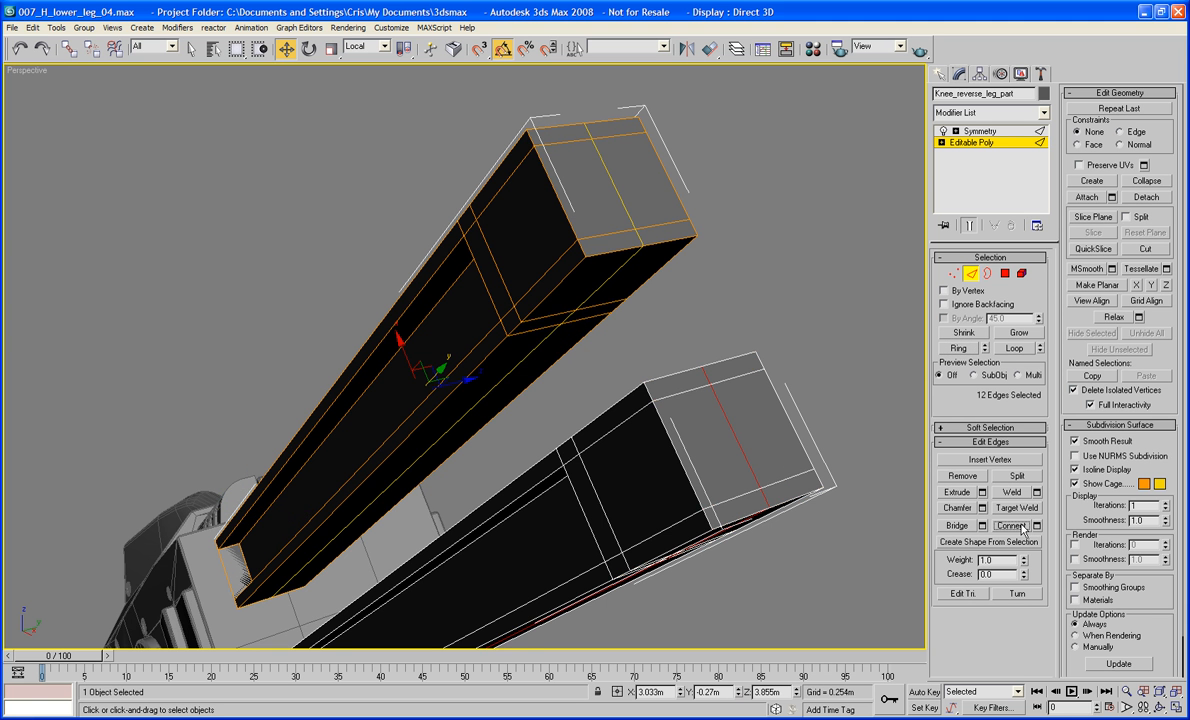
# Select the lengthwise edges along the bar's recessed section and connect them with 6 segments, creating evenly spaced cross loops
pyautogui.keyDown('alt'); pyautogui.moveTo(731, 428); pyautogui.dragTo(735, 340, button='middle'); pyautogui.keyUp('alt')
pyautogui.scroll(-3, 720, 347)
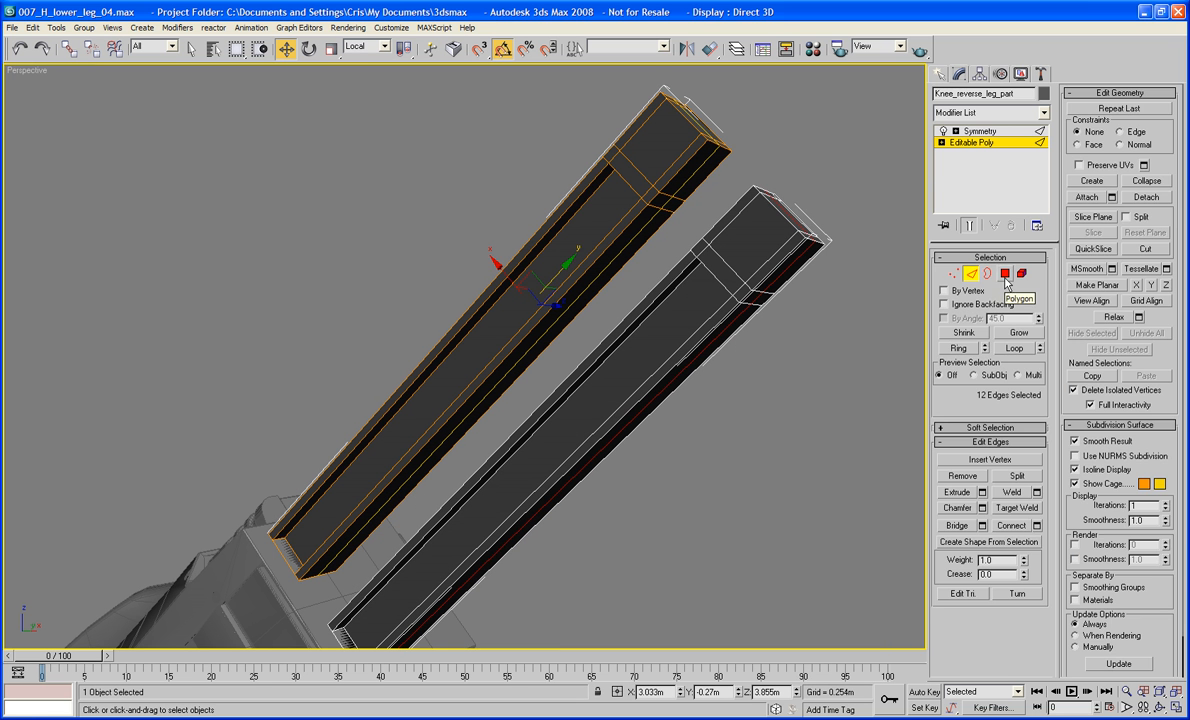
pyautogui.press('4')
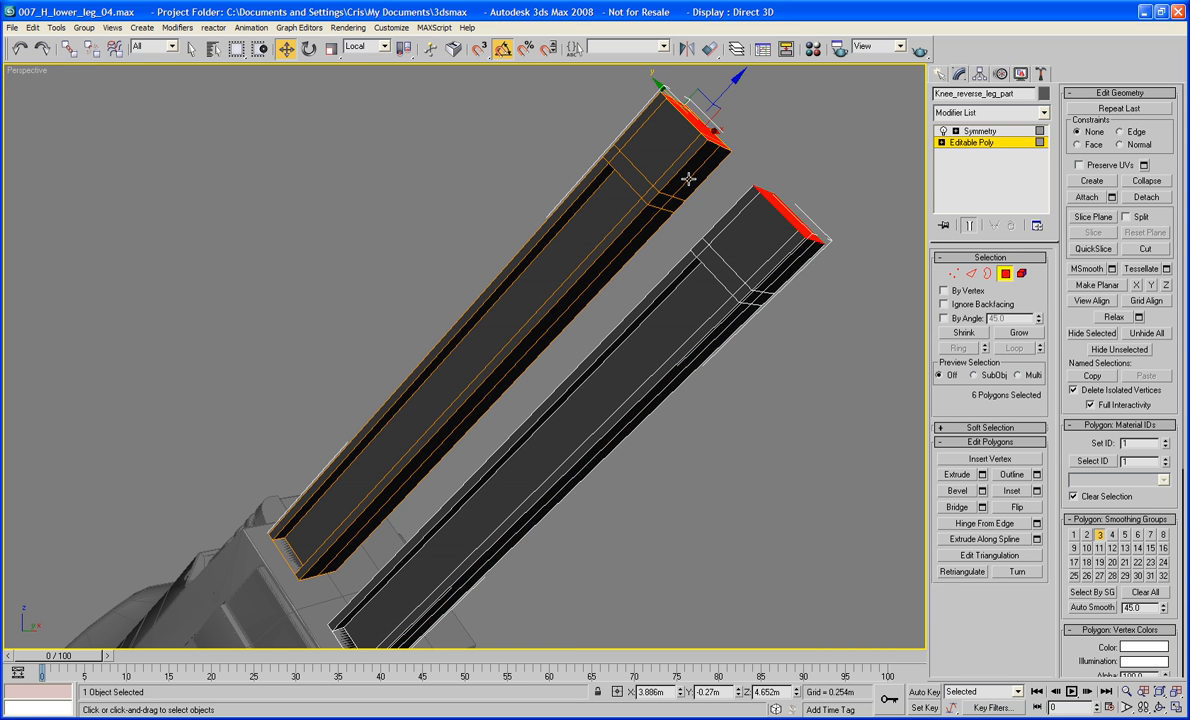
pyautogui.keyDown('alt'); pyautogui.moveTo(693, 200); pyautogui.dragTo(653, 242, button='middle'); pyautogui.keyUp('alt')
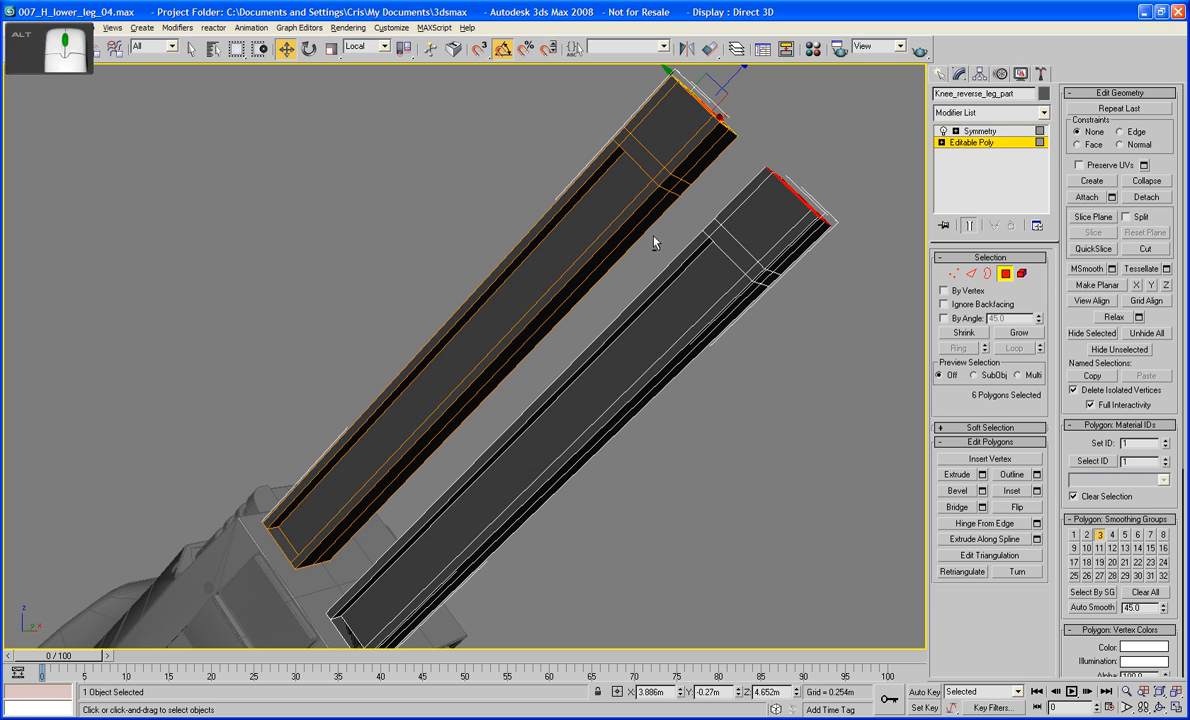
pyautogui.click(970, 273)
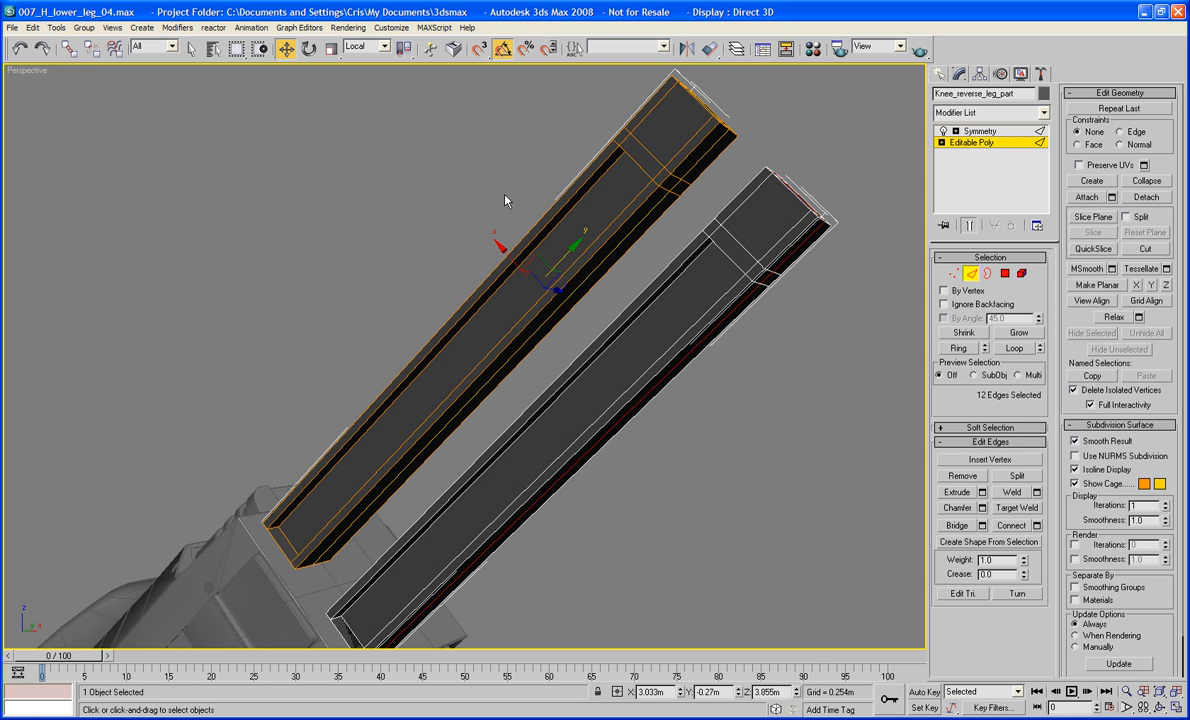
pyautogui.moveTo(616, 287); pyautogui.dragTo(488, 253)
pyautogui.click(1036, 526)
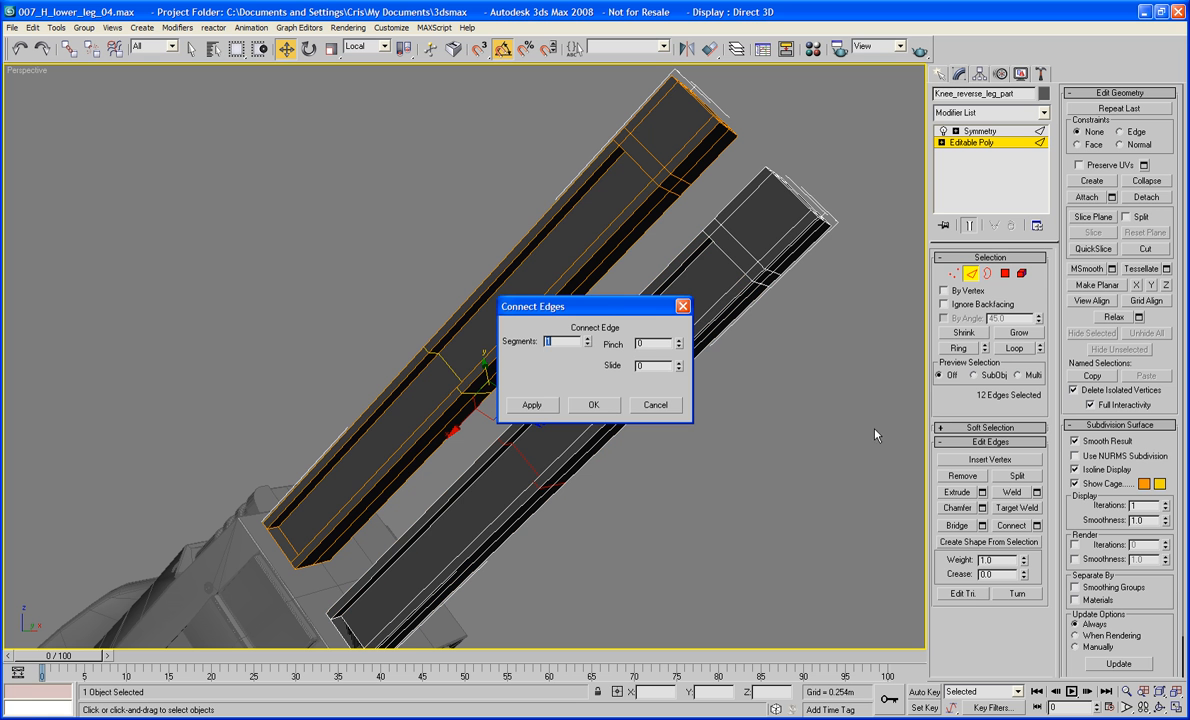
pyautogui.click(588, 340)
pyautogui.click(588, 340)
pyautogui.click(588, 340)
pyautogui.click(588, 340)
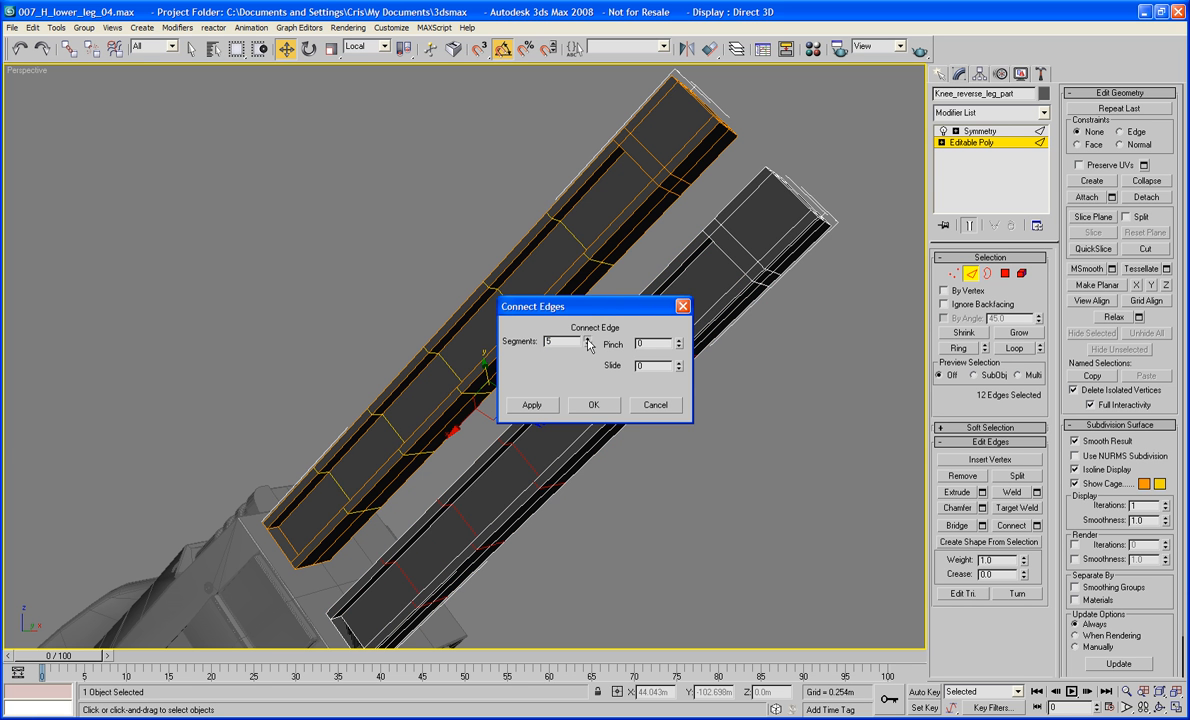
pyautogui.click(588, 340)
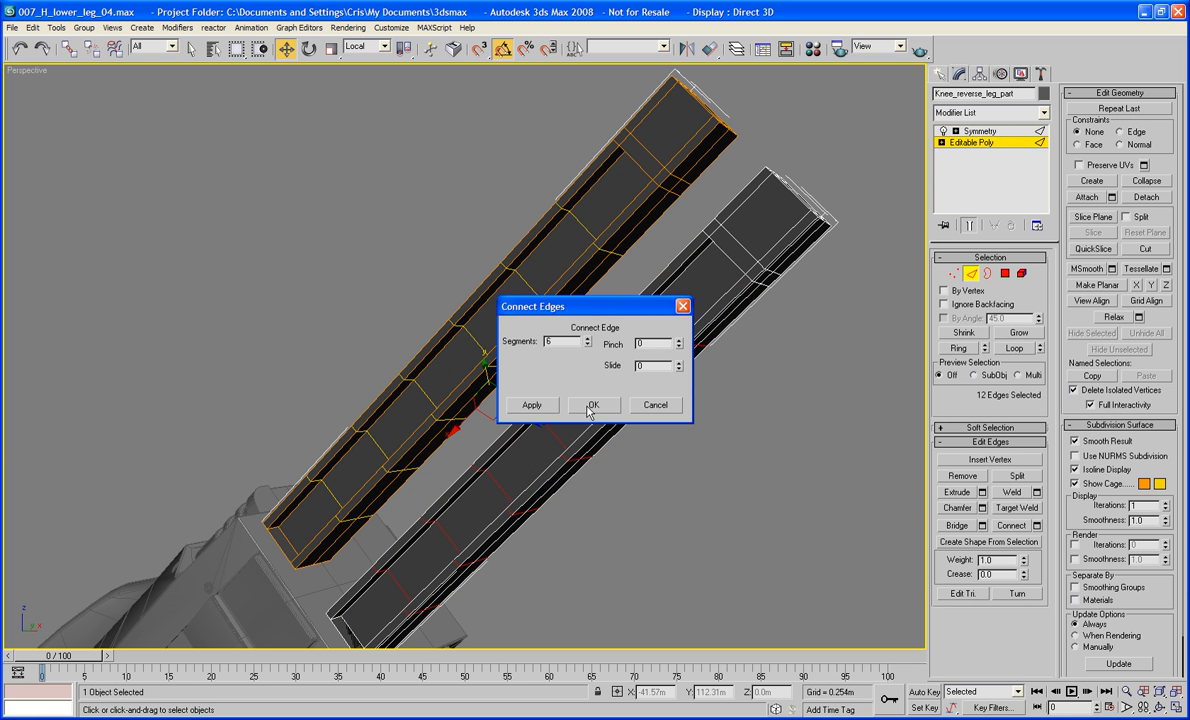
pyautogui.click(592, 405)
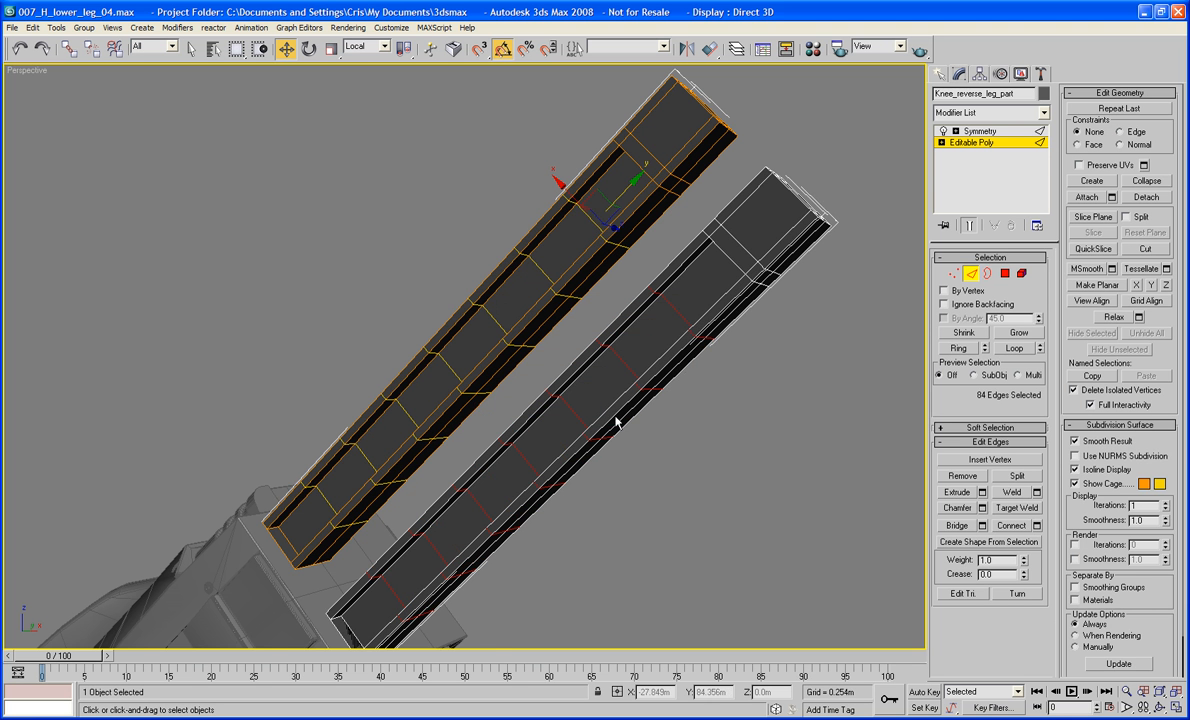
# Select the ten polygons along the bar's side facing its mirrored twin and extrude them as a group by 0.037 m
pyautogui.keyDown('alt'); pyautogui.moveTo(616, 417); pyautogui.dragTo(658, 416, button='middle'); pyautogui.keyUp('alt')
pyautogui.press('4')
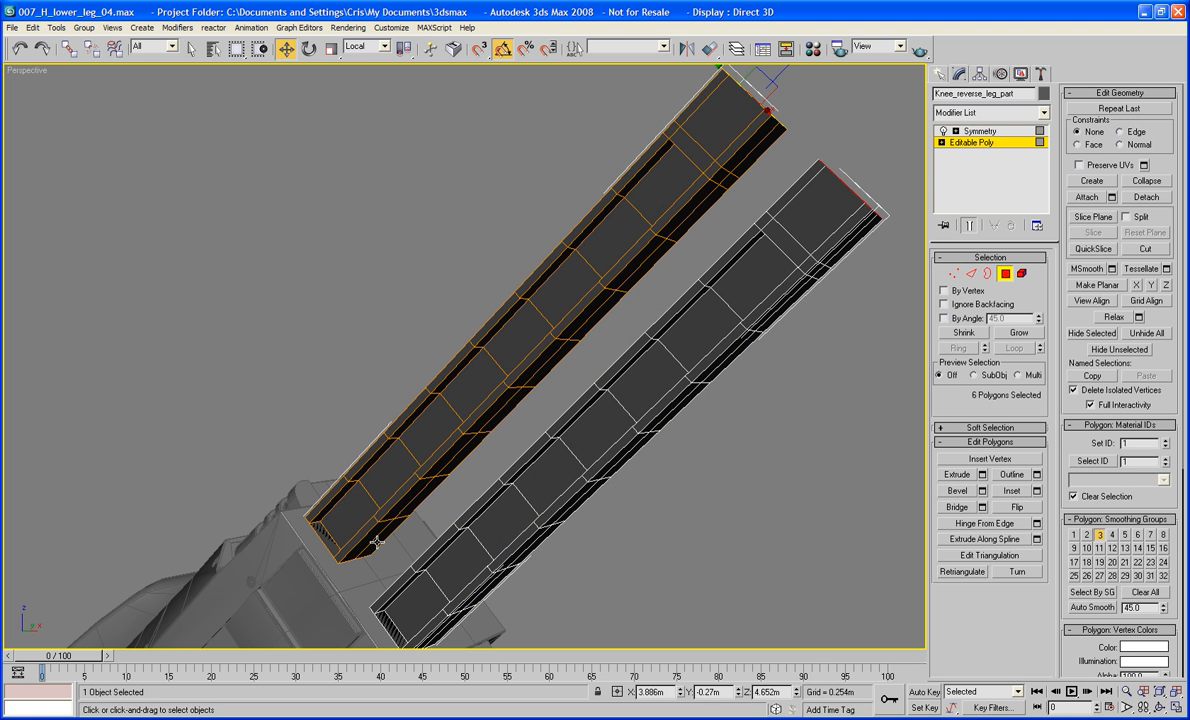
pyautogui.click(390, 533)
pyautogui.keyDown('ctrl'); pyautogui.click(430, 502); pyautogui.keyUp('ctrl')
pyautogui.keyDown('ctrl'); pyautogui.click(462, 460); pyautogui.keyUp('ctrl')
pyautogui.keyDown('ctrl'); pyautogui.click(503, 418); pyautogui.keyUp('ctrl')
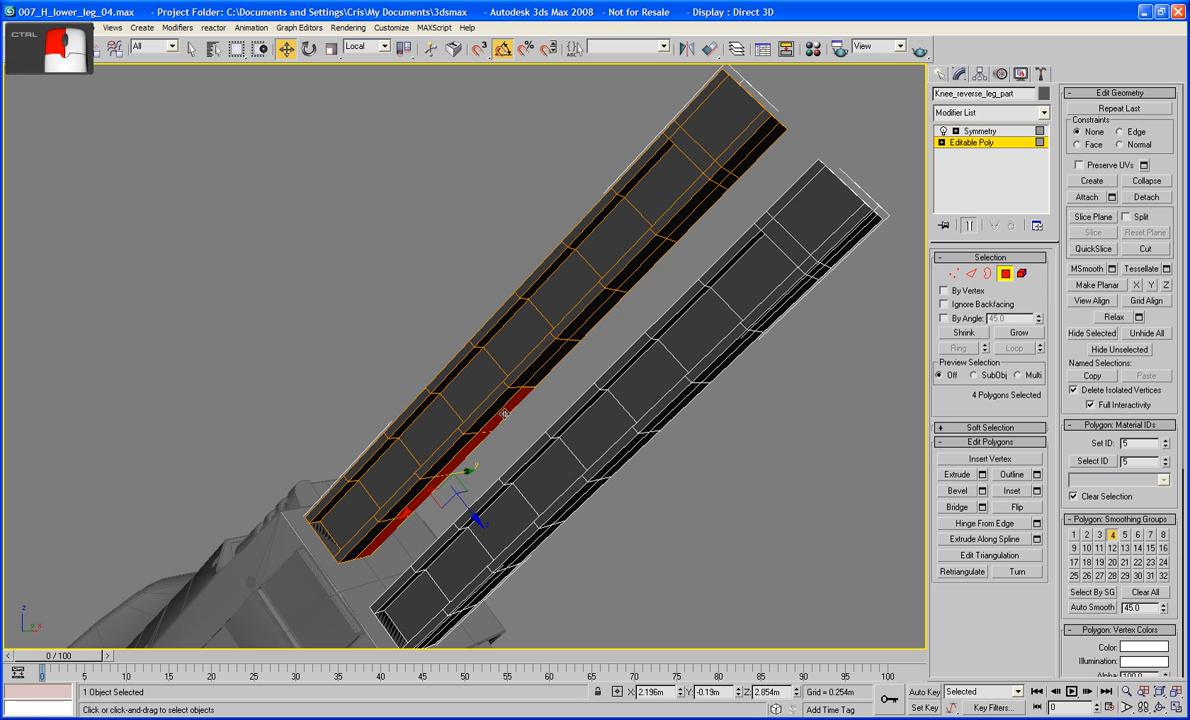
pyautogui.keyDown('ctrl'); pyautogui.click(548, 372); pyautogui.keyUp('ctrl')
pyautogui.keyDown('ctrl'); pyautogui.click(593, 325); pyautogui.keyUp('ctrl')
pyautogui.keyDown('ctrl'); pyautogui.click(650, 262); pyautogui.keyUp('ctrl')
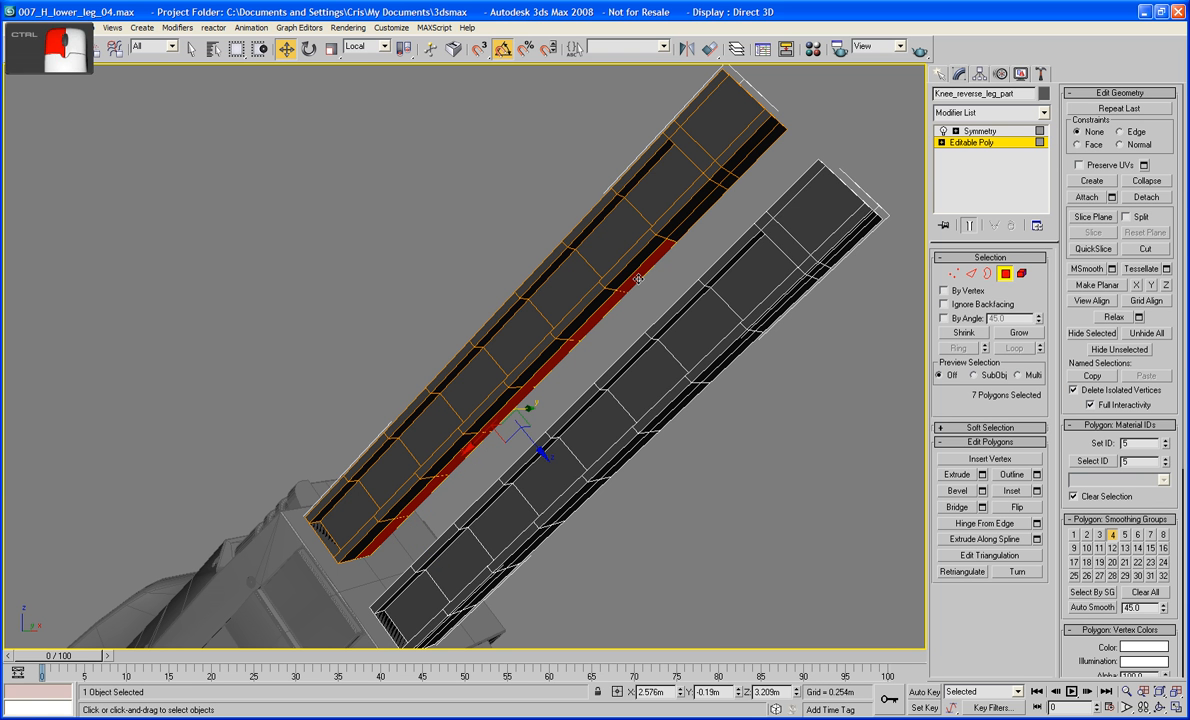
pyautogui.keyDown('ctrl'); pyautogui.click(722, 193); pyautogui.keyUp('ctrl')
pyautogui.keyDown('ctrl'); pyautogui.click(731, 178); pyautogui.keyUp('ctrl')
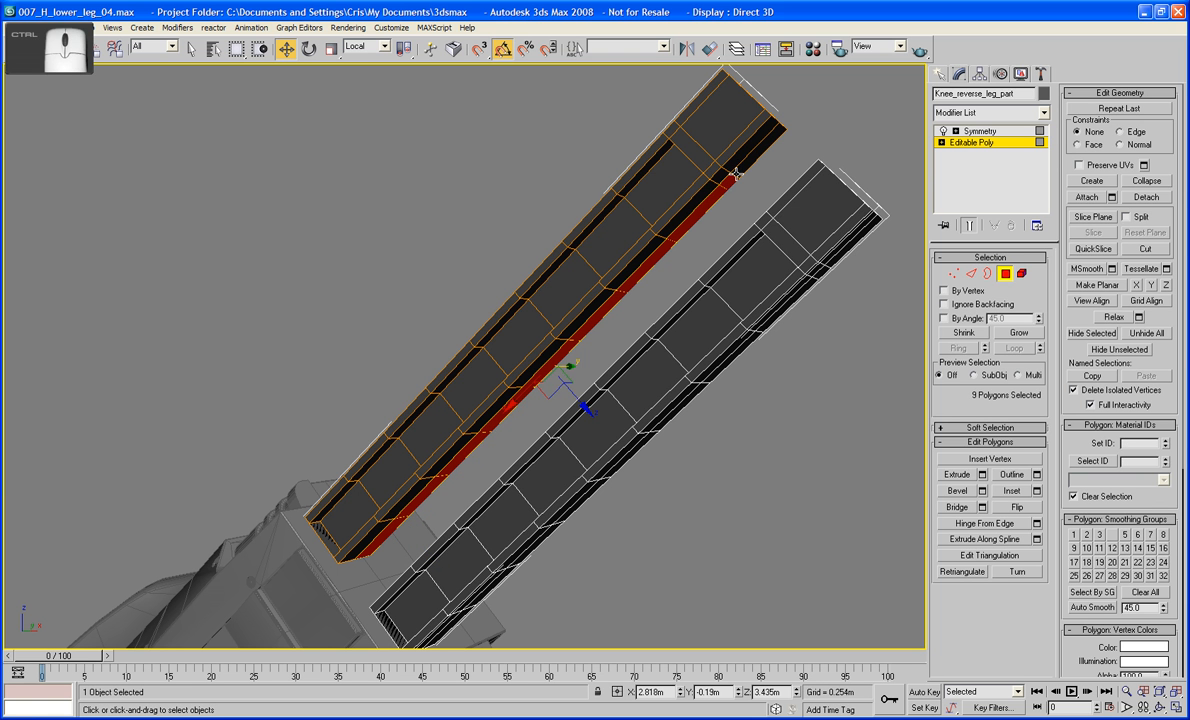
pyautogui.keyDown('ctrl'); pyautogui.click(736, 167); pyautogui.keyUp('ctrl')
pyautogui.click(982, 474)
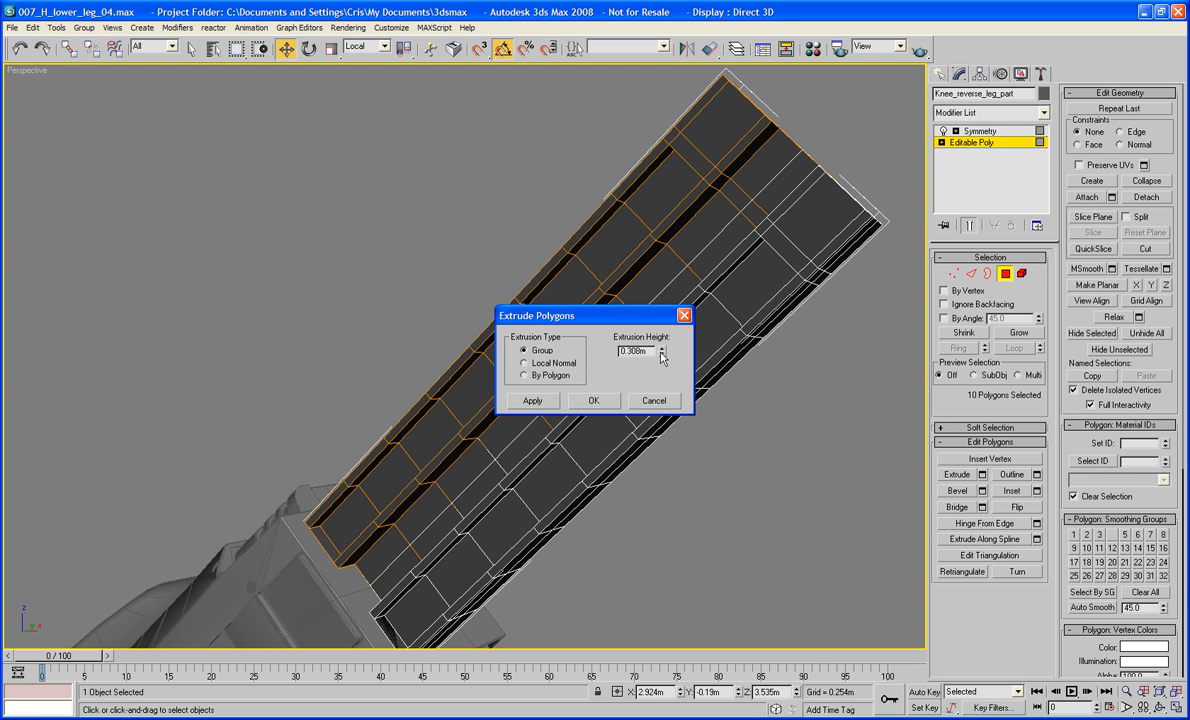
pyautogui.moveTo(661, 357); pyautogui.dragTo(664, 414)
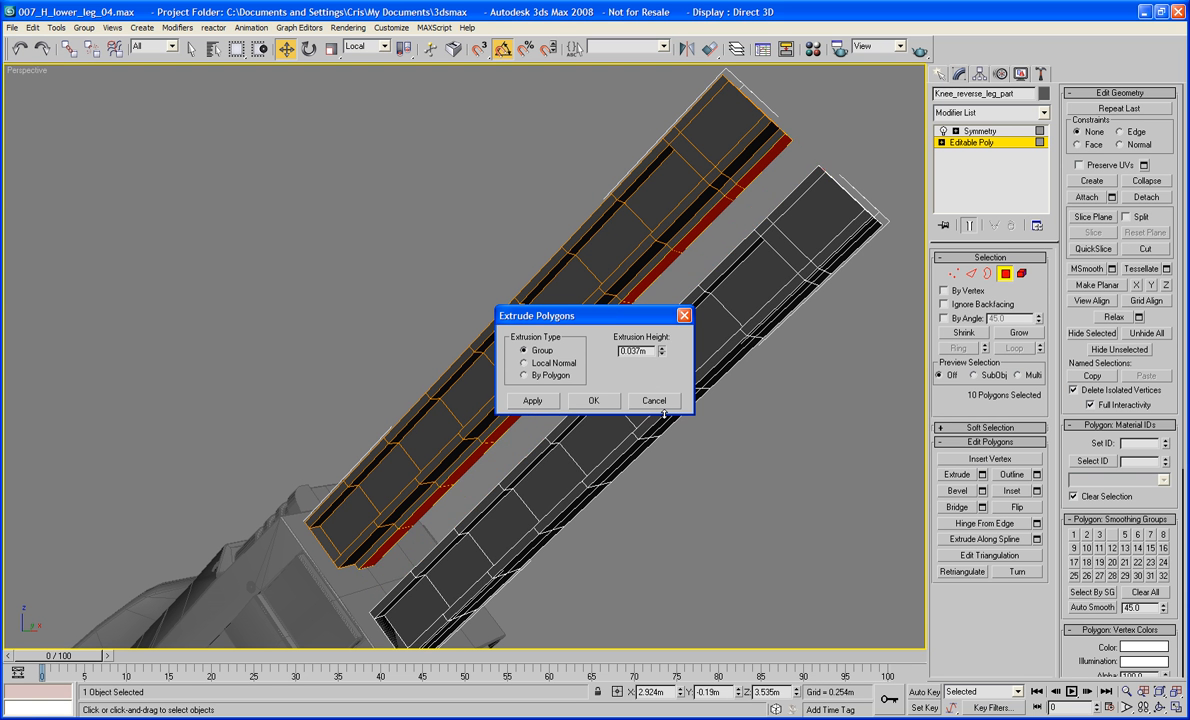
pyautogui.click(592, 401)
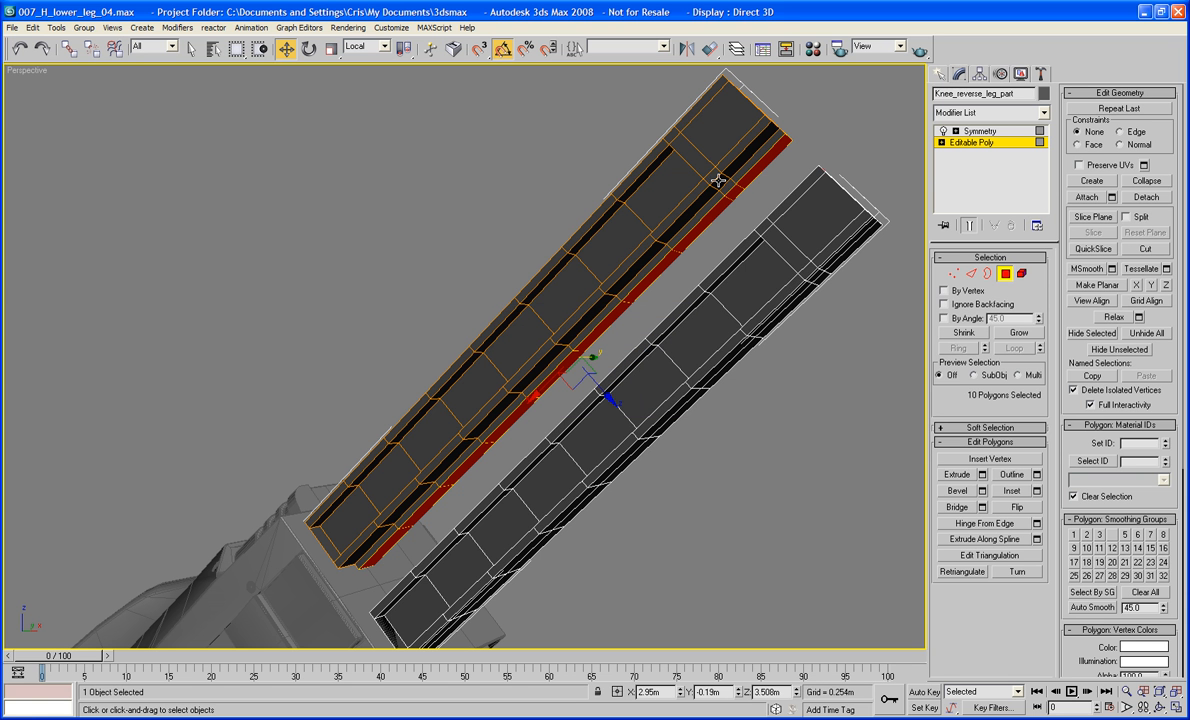
# Select the three inner-side polygons nearest the far end and extrude them 0.111 m to bridge the gap to the mirrored bar
pyautogui.click(757, 169)
pyautogui.keyDown('ctrl'); pyautogui.click(738, 192); pyautogui.keyUp('ctrl')
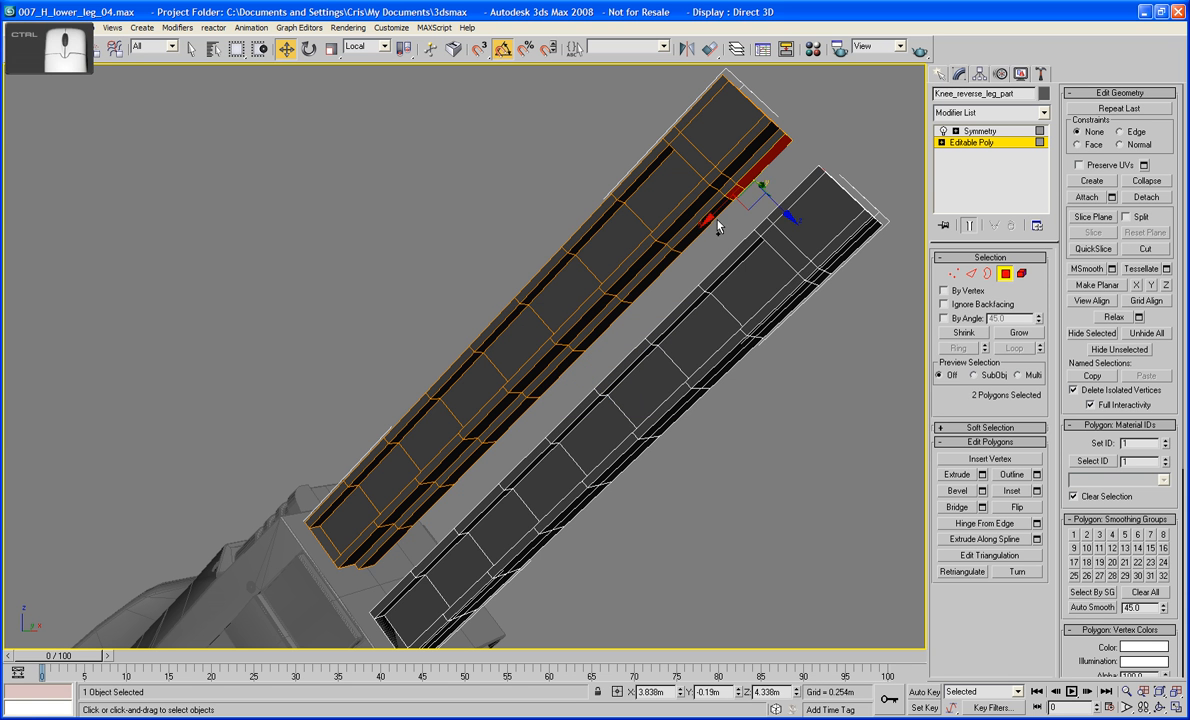
pyautogui.keyDown('ctrl'); pyautogui.click(706, 225); pyautogui.keyUp('ctrl')
pyautogui.moveTo(709, 213); pyautogui.dragTo(707, 245, button='middle')
pyautogui.hotkey('ctrl', 'z')
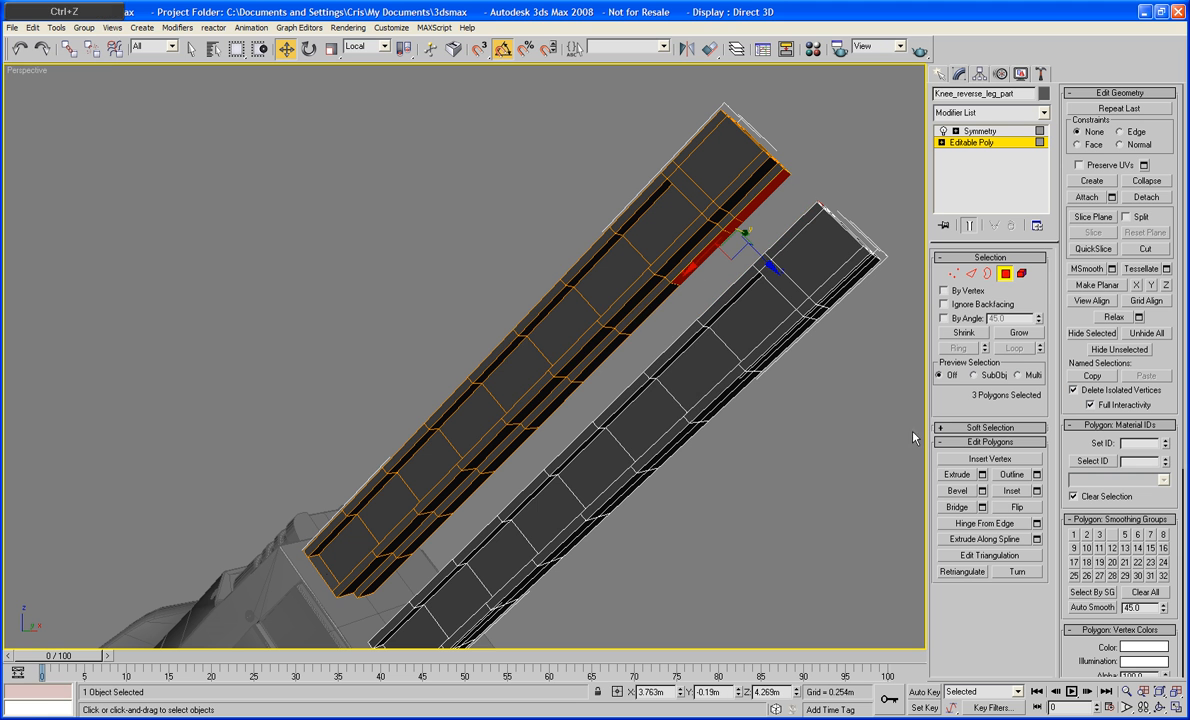
pyautogui.keyDown('shift'); pyautogui.click(955, 476); pyautogui.keyUp('shift')
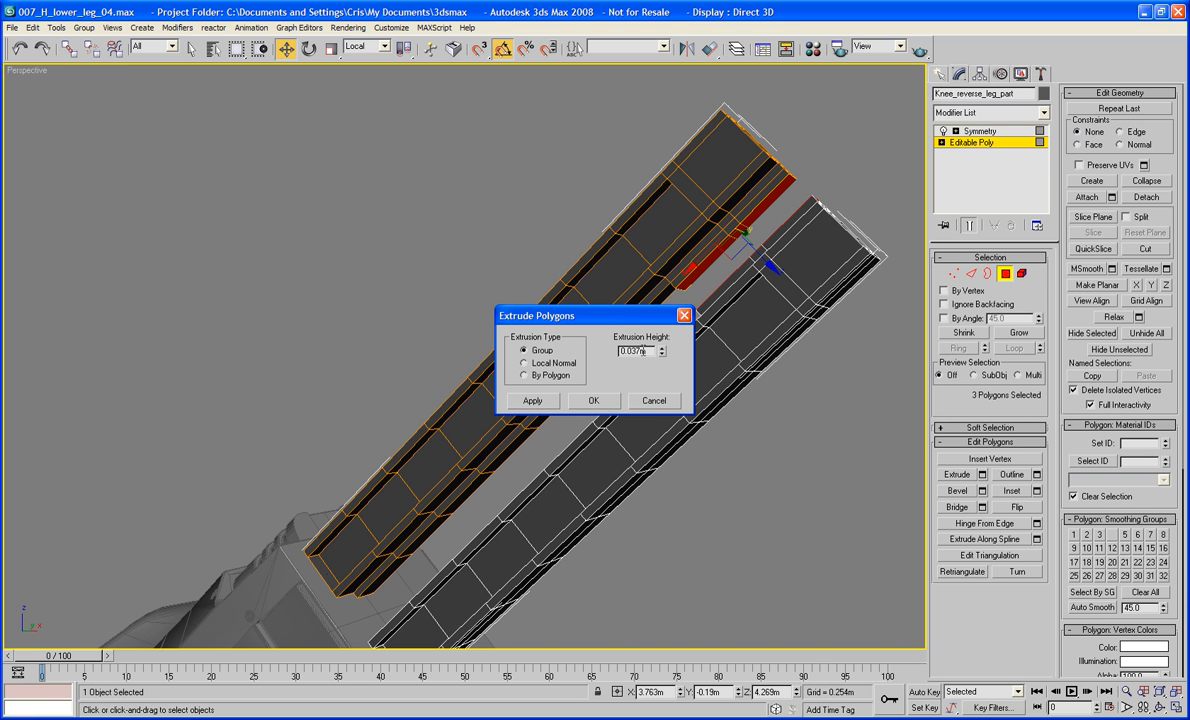
pyautogui.moveTo(665, 354); pyautogui.dragTo(662, 205)
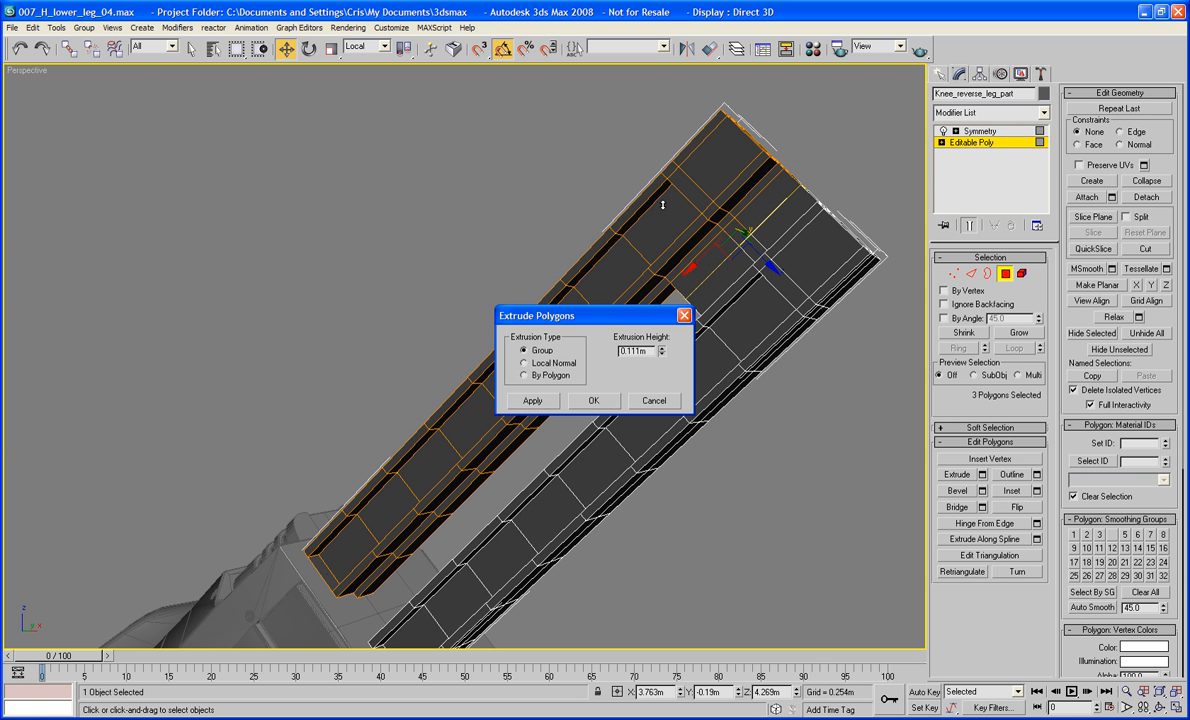
pyautogui.click(609, 410)
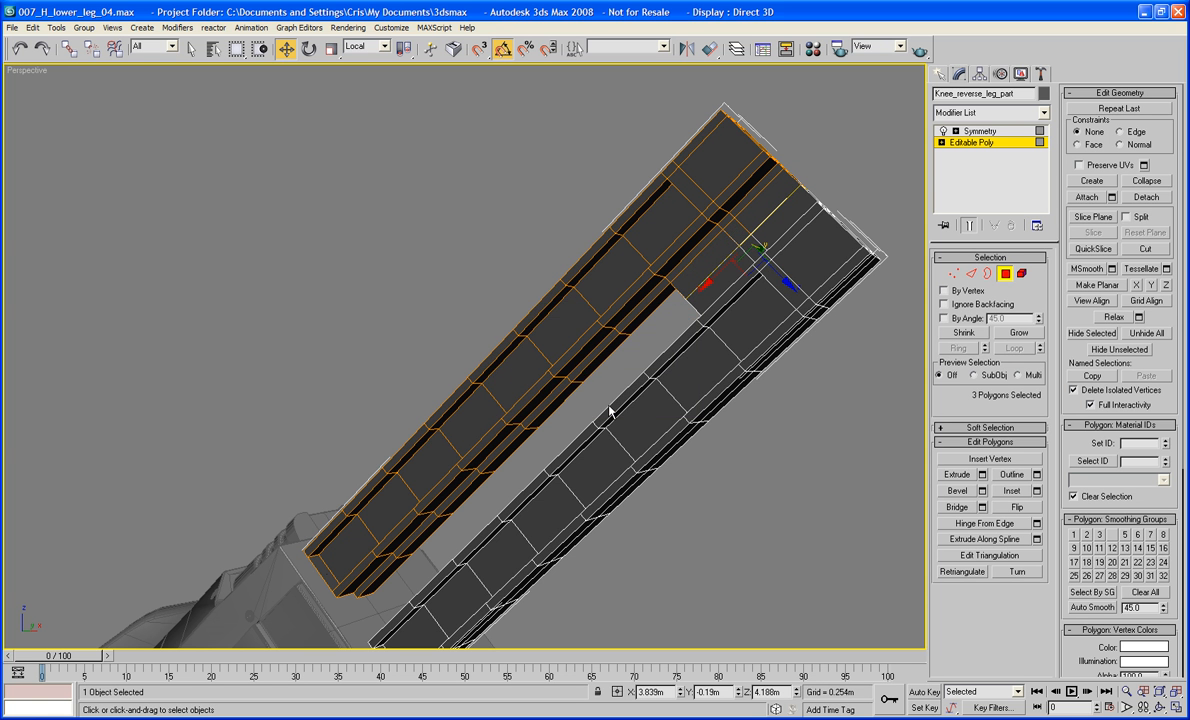
pyautogui.click(456, 235)
pyautogui.keyDown('alt'); pyautogui.moveTo(456, 235); pyautogui.dragTo(587, 247, button='middle'); pyautogui.keyUp('alt')
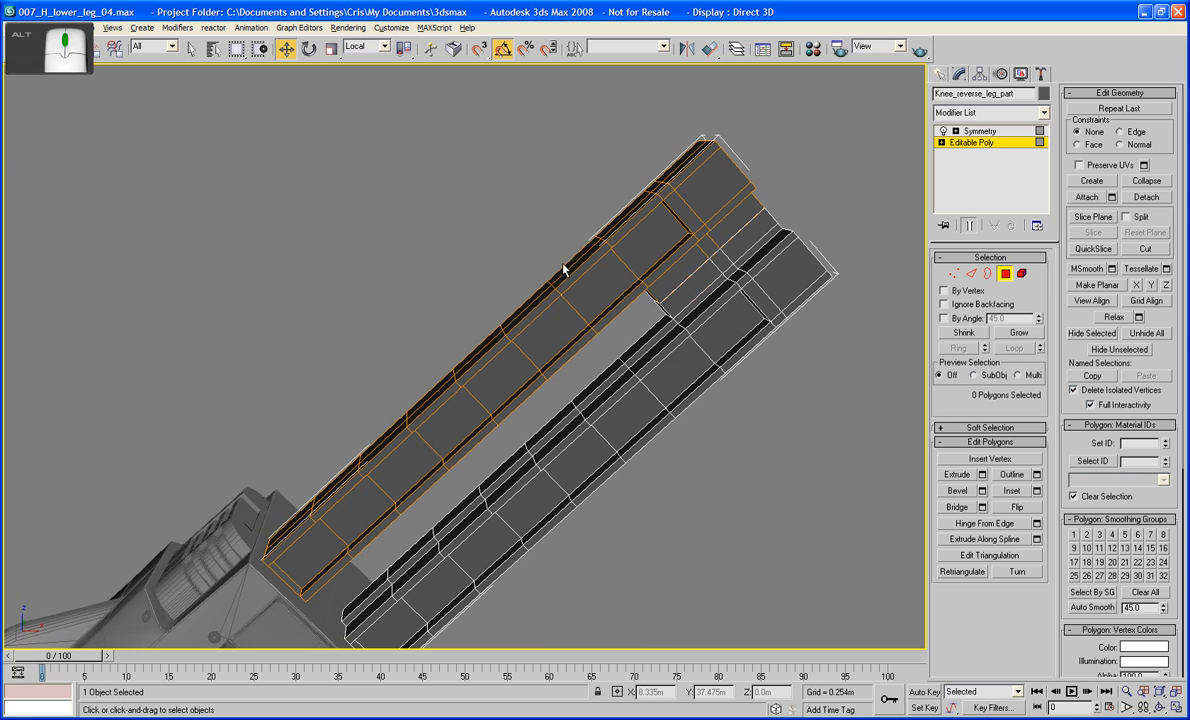
# Leave polygon editing and create a thin AutoGrid cylinder of about 0.076 m radius on the bar's recessed face near its far end
pyautogui.click(1005, 273)
pyautogui.moveTo(690, 330); pyautogui.dragTo(630, 390, button='middle')
pyautogui.scroll(8, 630, 390)
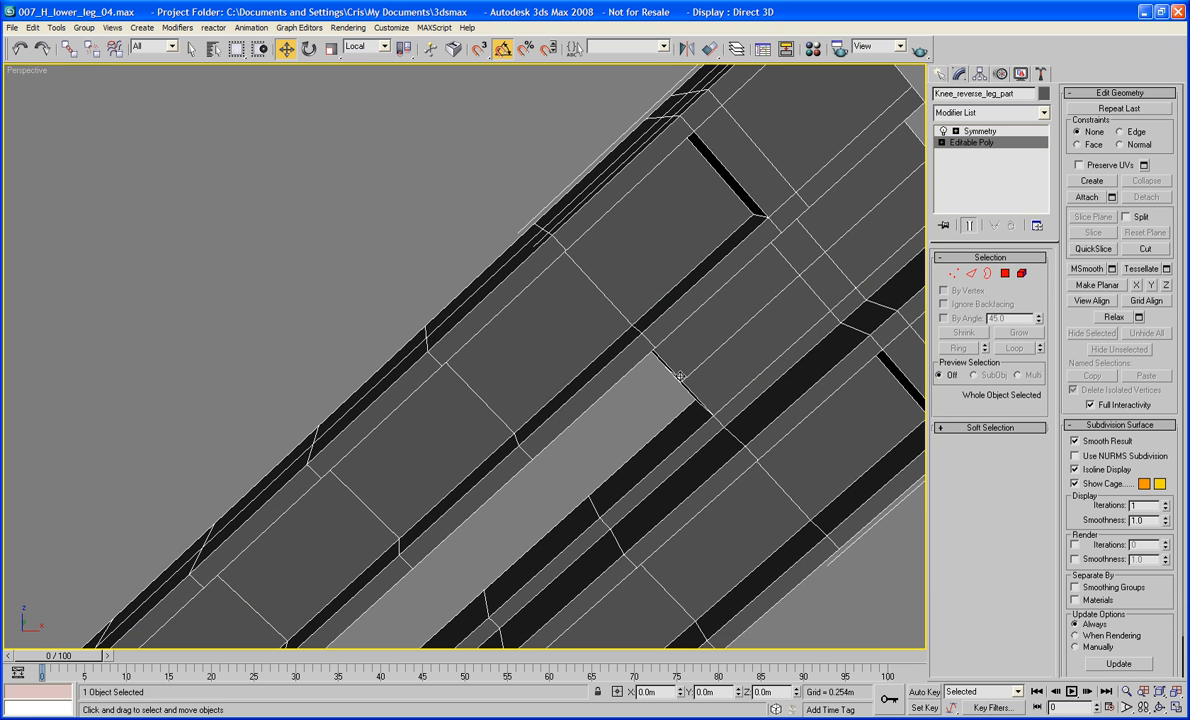
pyautogui.click(941, 75)
pyautogui.click(963, 194)
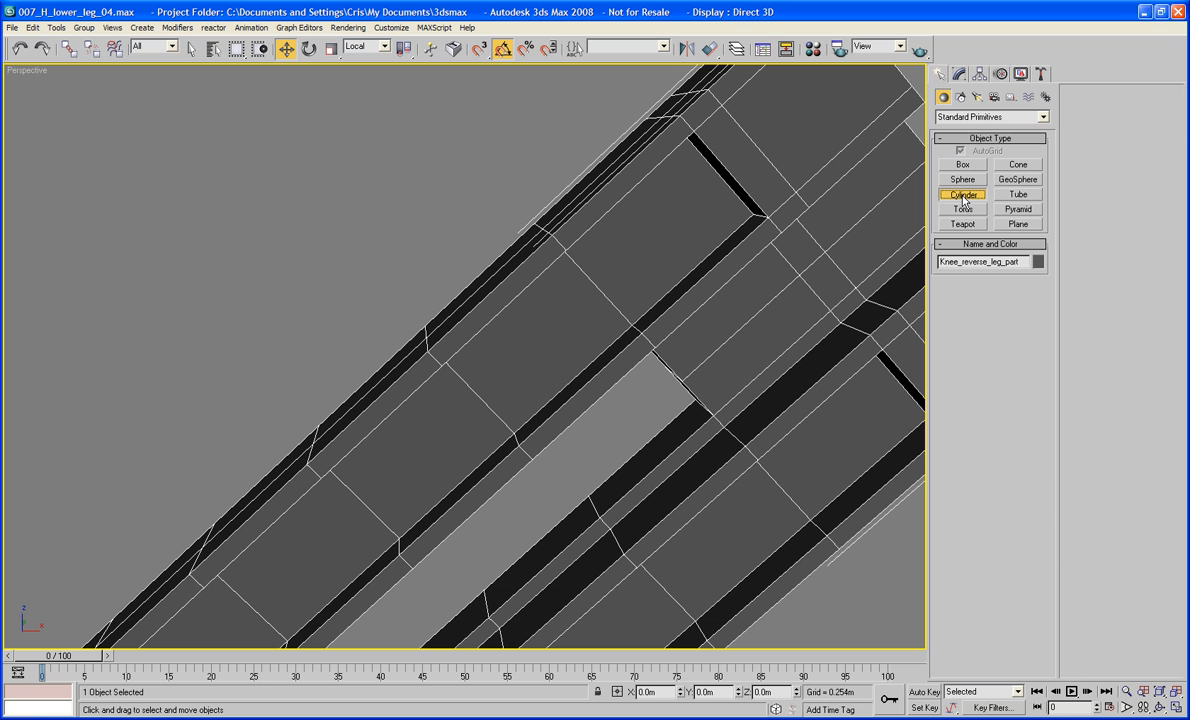
pyautogui.moveTo(670, 224); pyautogui.dragTo(665, 260)
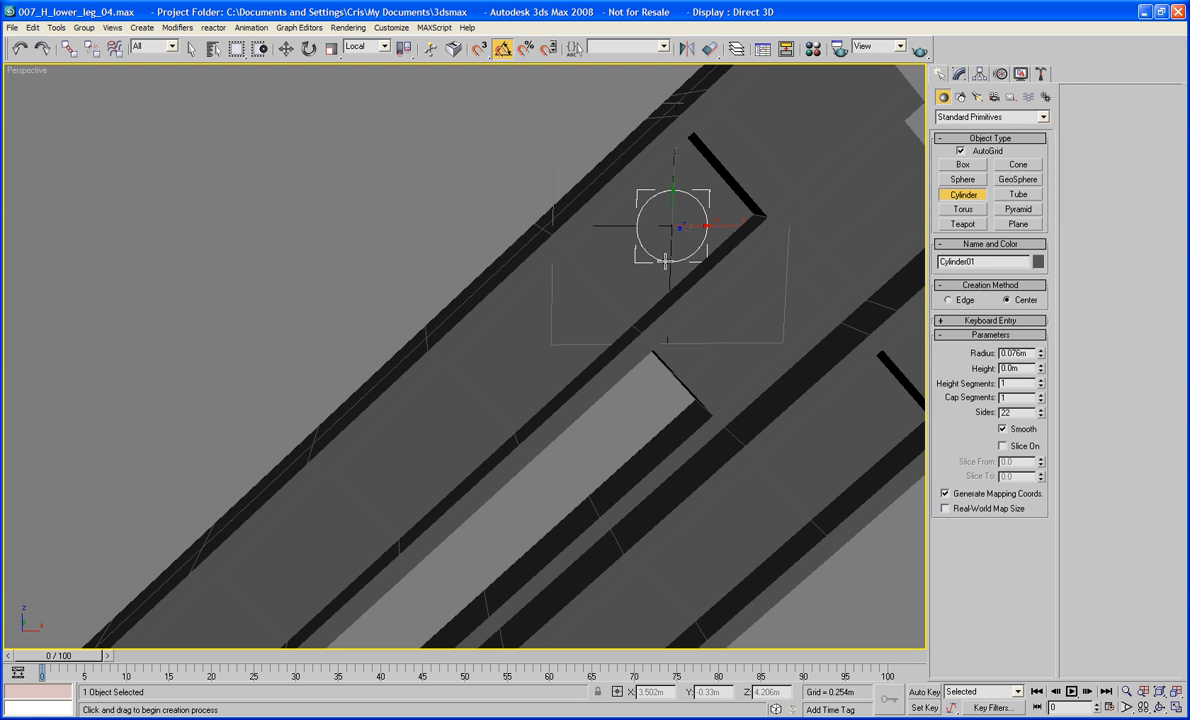
pyautogui.moveTo(665, 260); pyautogui.dragTo(664, 258)
pyautogui.click(665, 246)
pyautogui.moveTo(720, 236); pyautogui.dragTo(590, 314, button='middle')
# Convert the new cylinder to an Editable Poly
pyautogui.press('w')
pyautogui.rightClick(664, 316)
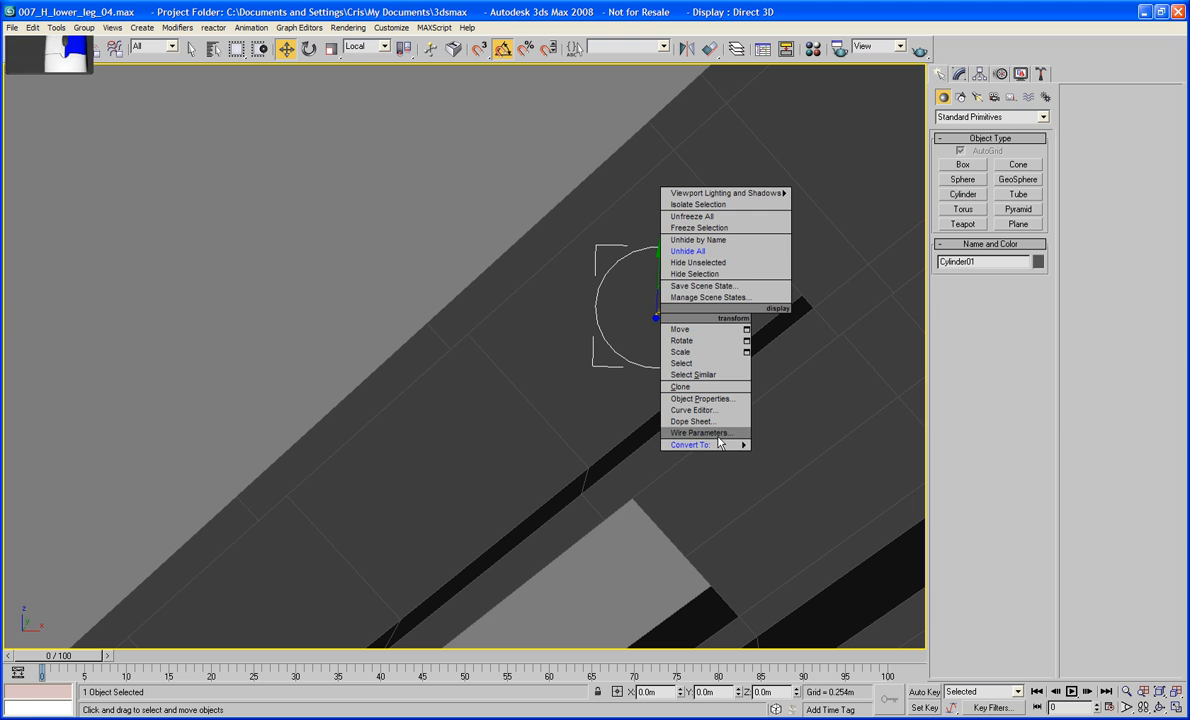
pyautogui.moveTo(700, 444)
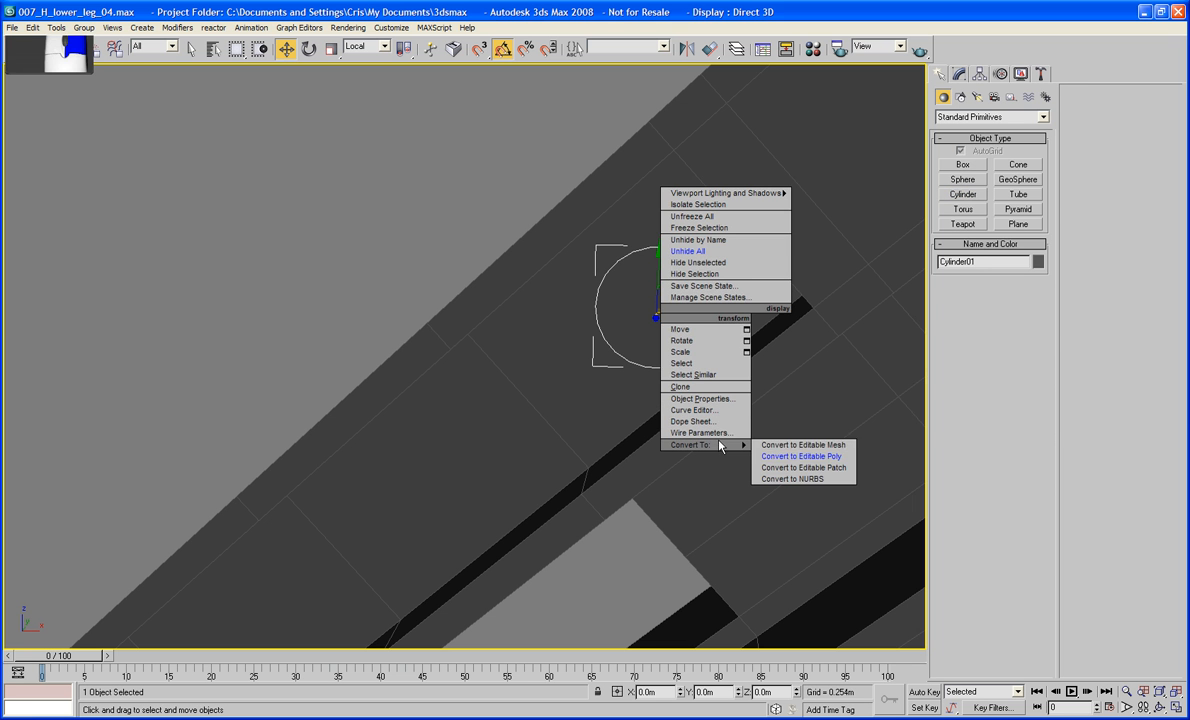
pyautogui.click(806, 456)
# Switch to the front view and move the cylinder slightly toward the bar's outer long edge
pyautogui.press('f')
pyautogui.press('z')
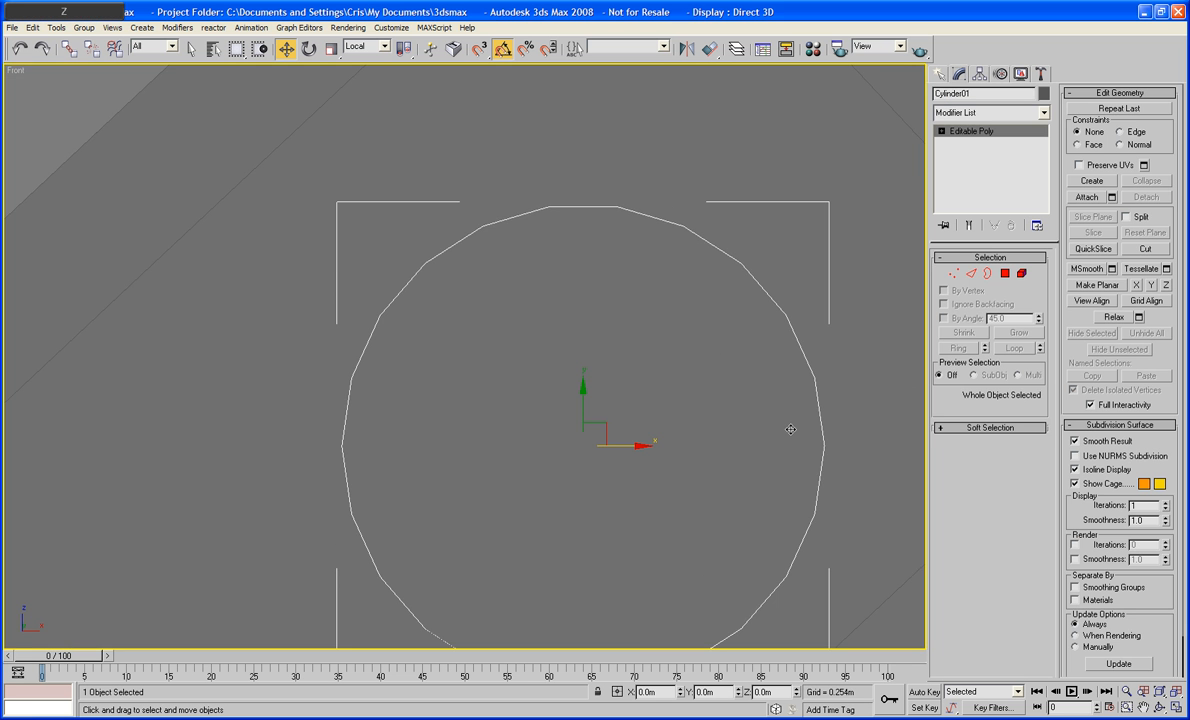
pyautogui.scroll(-4, 790, 429)
pyautogui.moveTo(683, 414); pyautogui.dragTo(696, 364, button='middle')
pyautogui.scroll(1, 696, 364)
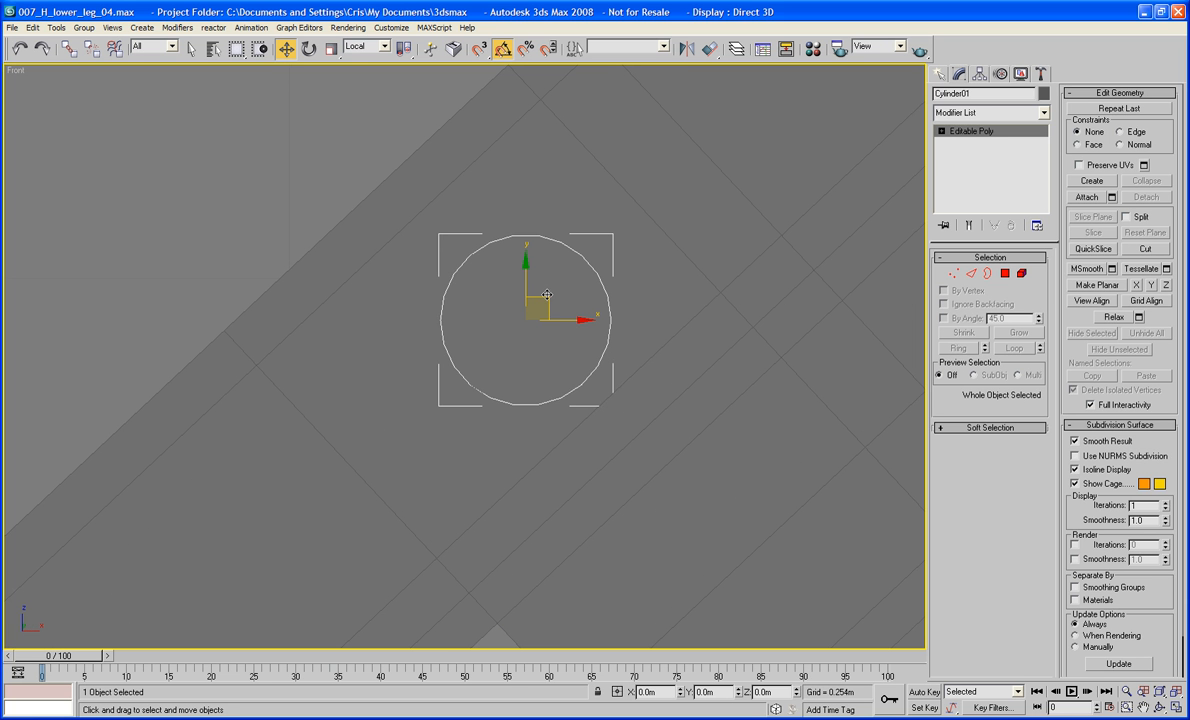
pyautogui.moveTo(547, 296); pyautogui.dragTo(530, 285)
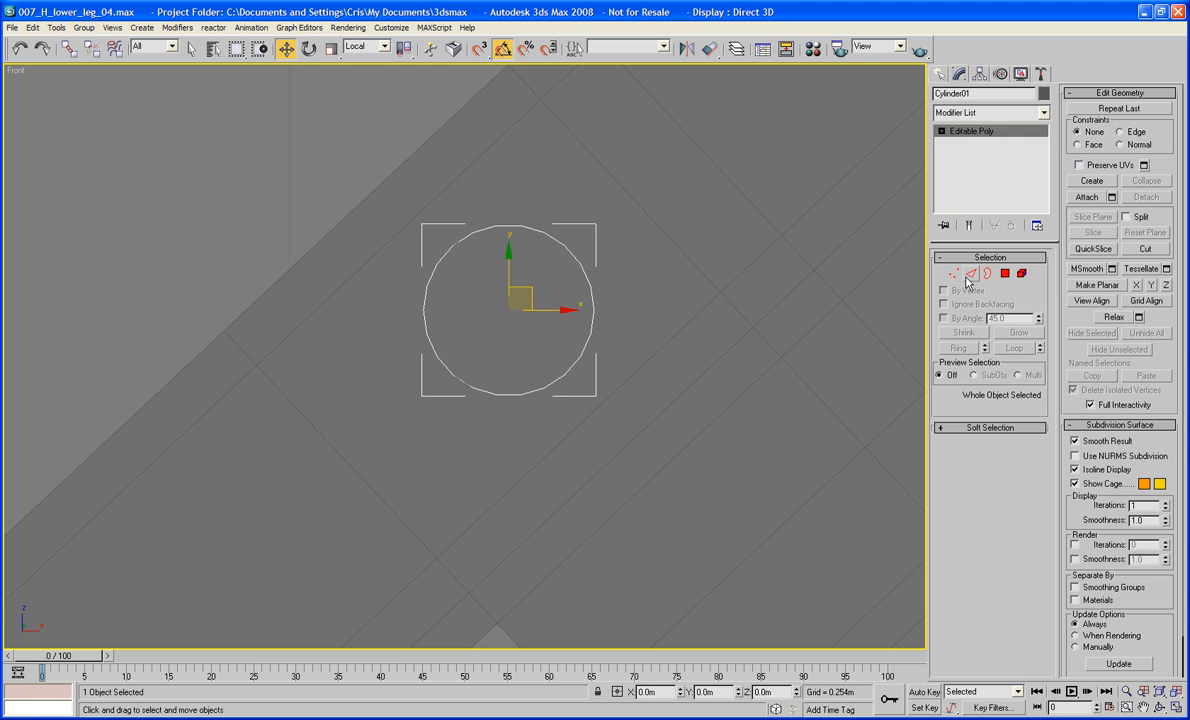
# Connect the ring of edges crossing the bar with one segment to add a lengthwise edge loop along its recessed face
pyautogui.scroll(-2, 662, 323)
pyautogui.click(533, 262)
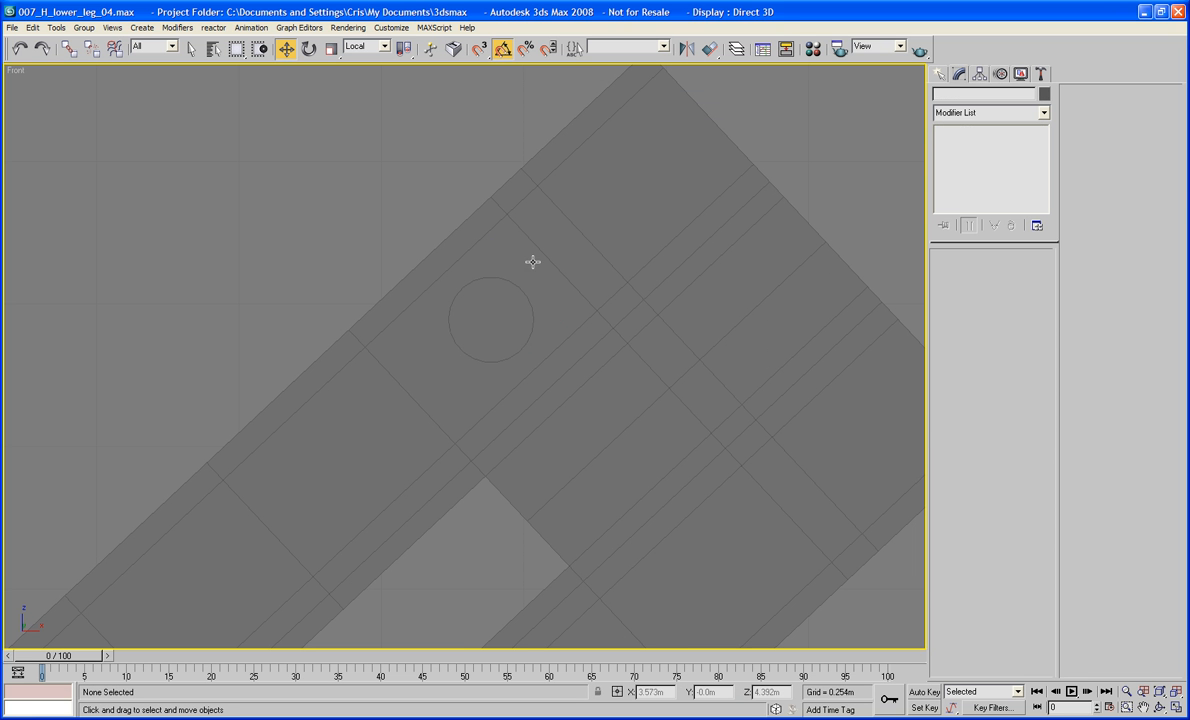
pyautogui.click(543, 257)
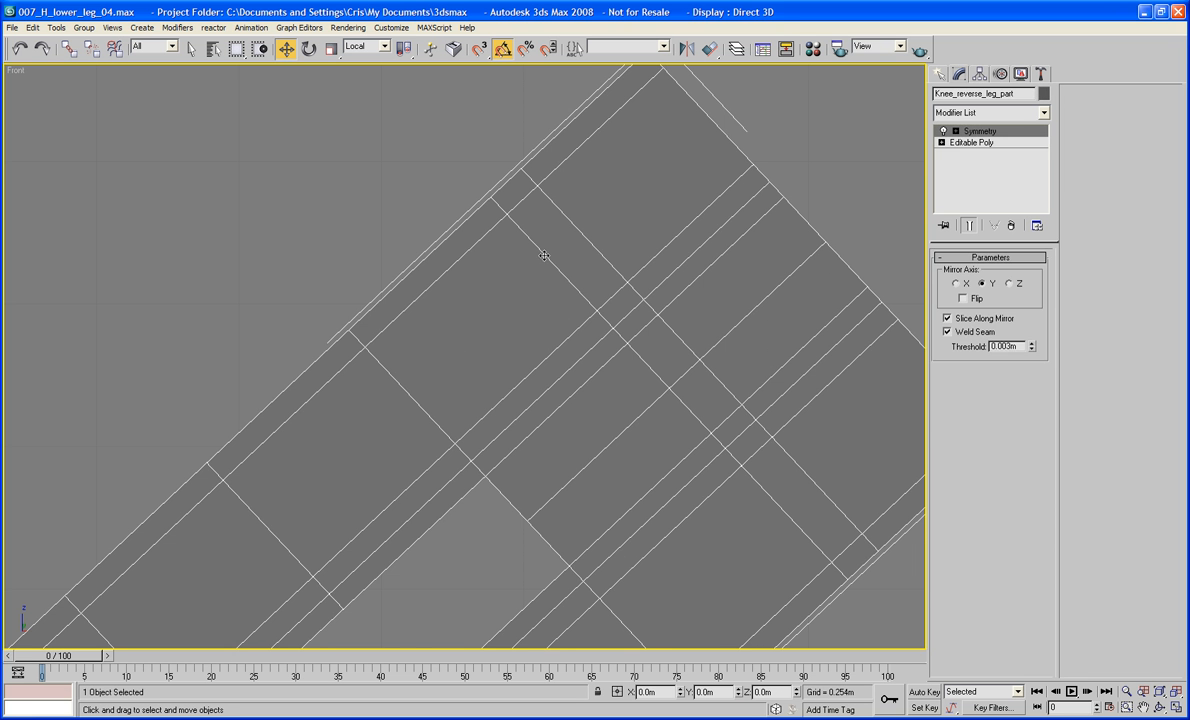
pyautogui.click(958, 143)
pyautogui.click(971, 273)
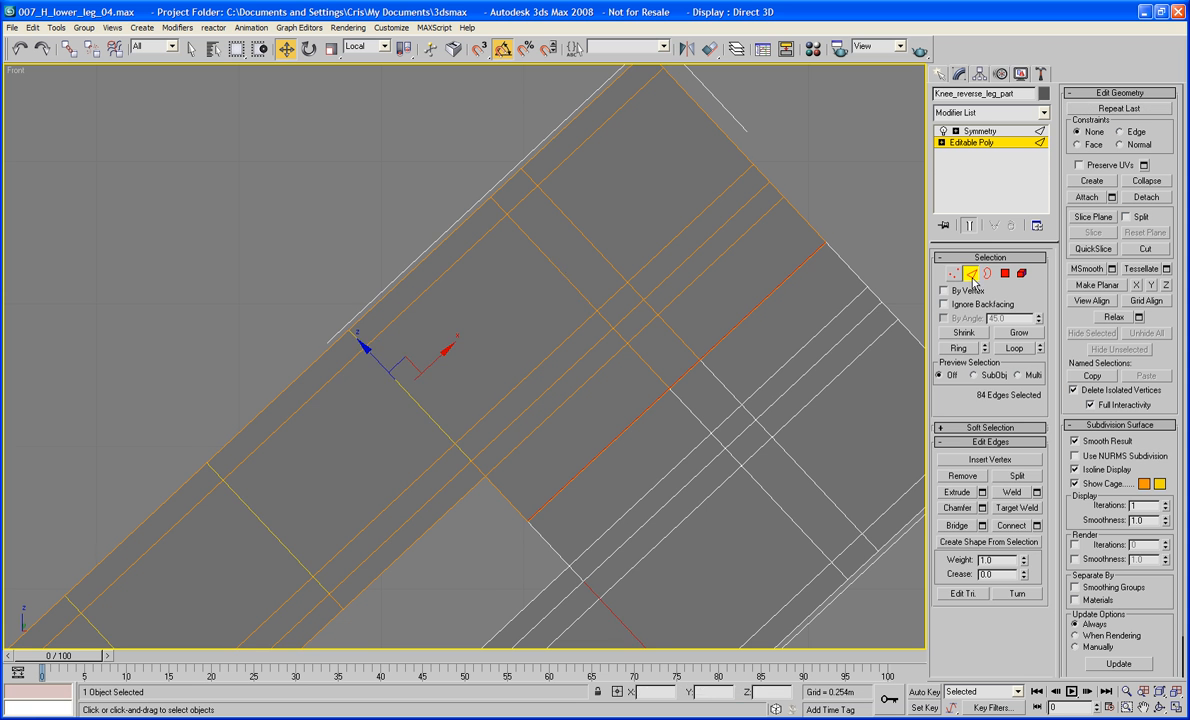
pyautogui.click(557, 270)
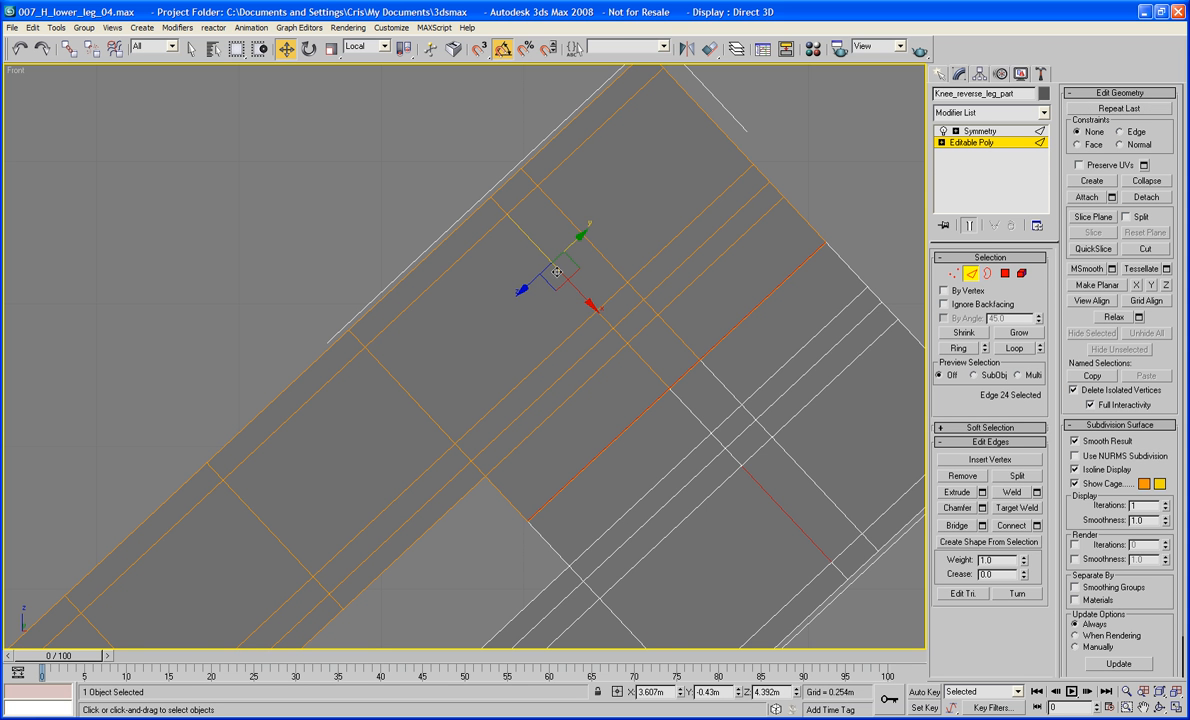
pyautogui.click(963, 348)
pyautogui.hotkey('ctrl', 'z')
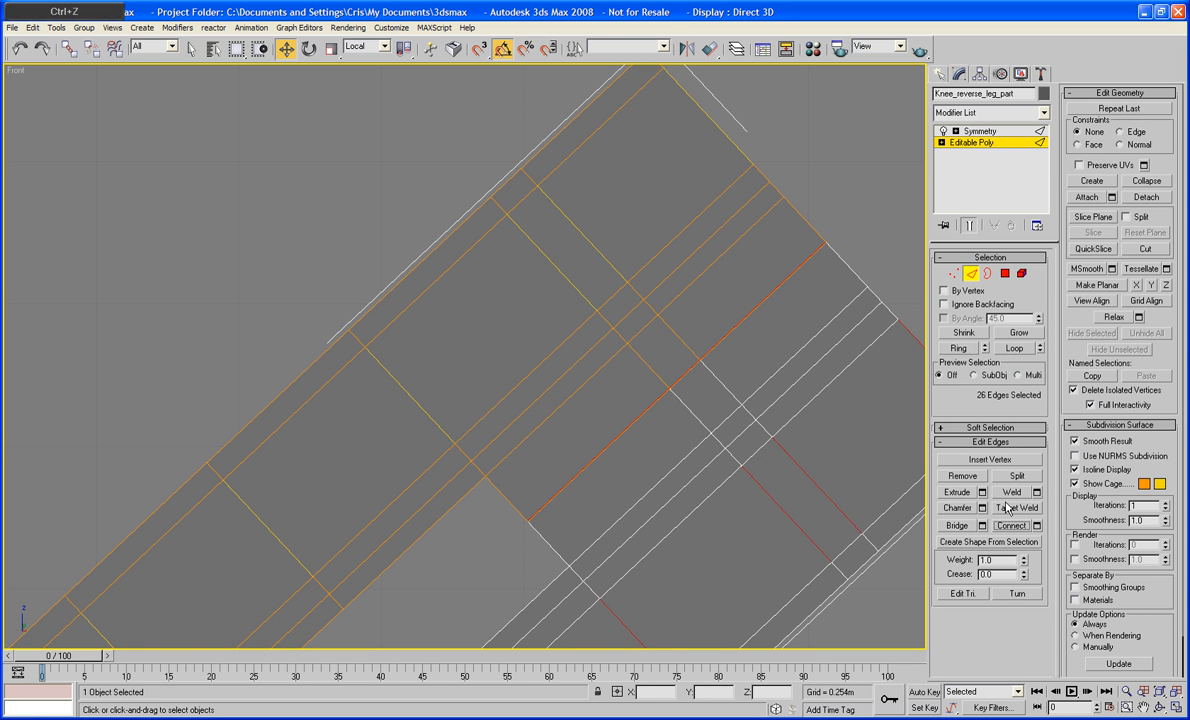
pyautogui.click(1037, 527)
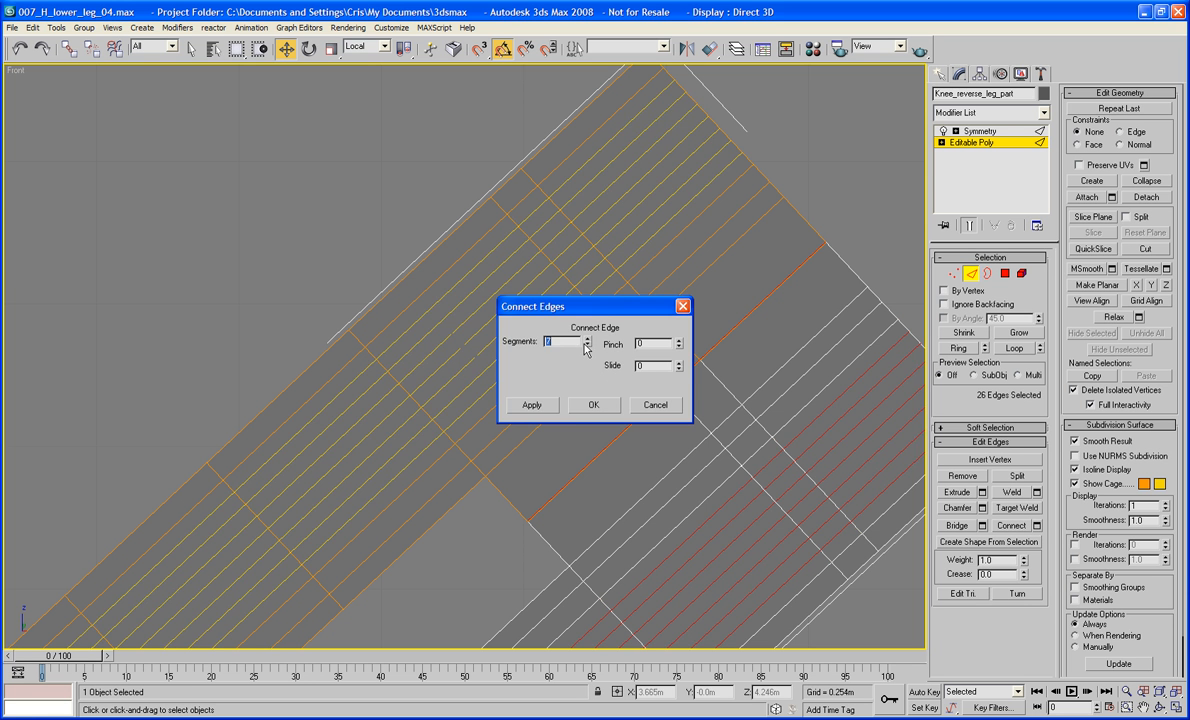
pyautogui.click(590, 409)
pyautogui.click(339, 230)
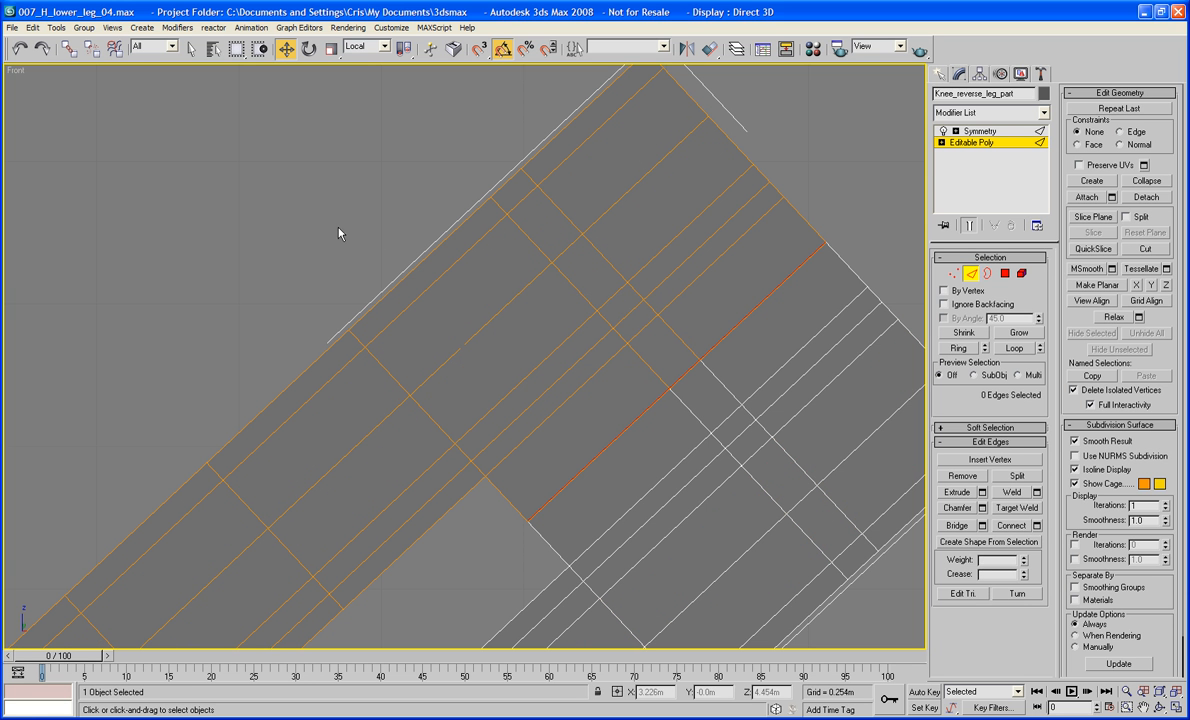
pyautogui.click(974, 276)
pyautogui.press('Up')
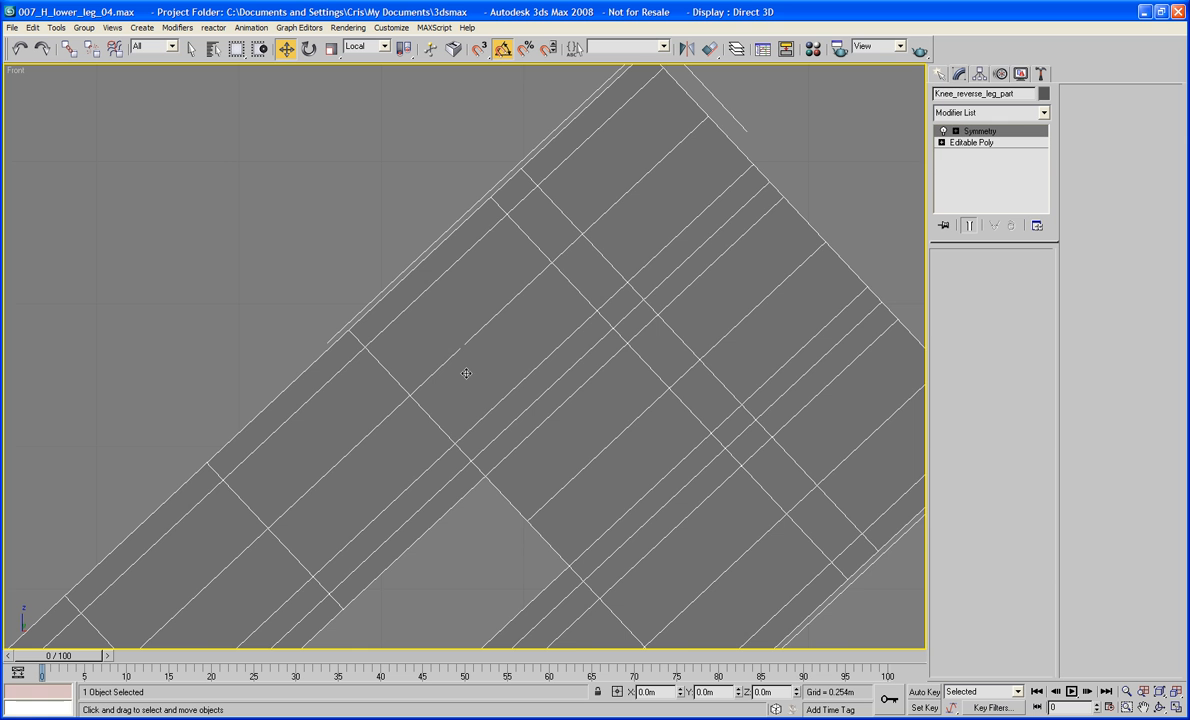
# Move the cylinder so its centre sits on the new lengthwise edge, checking the alignment in wireframe display
pyautogui.moveTo(465, 322); pyautogui.dragTo(529, 333, button='middle')
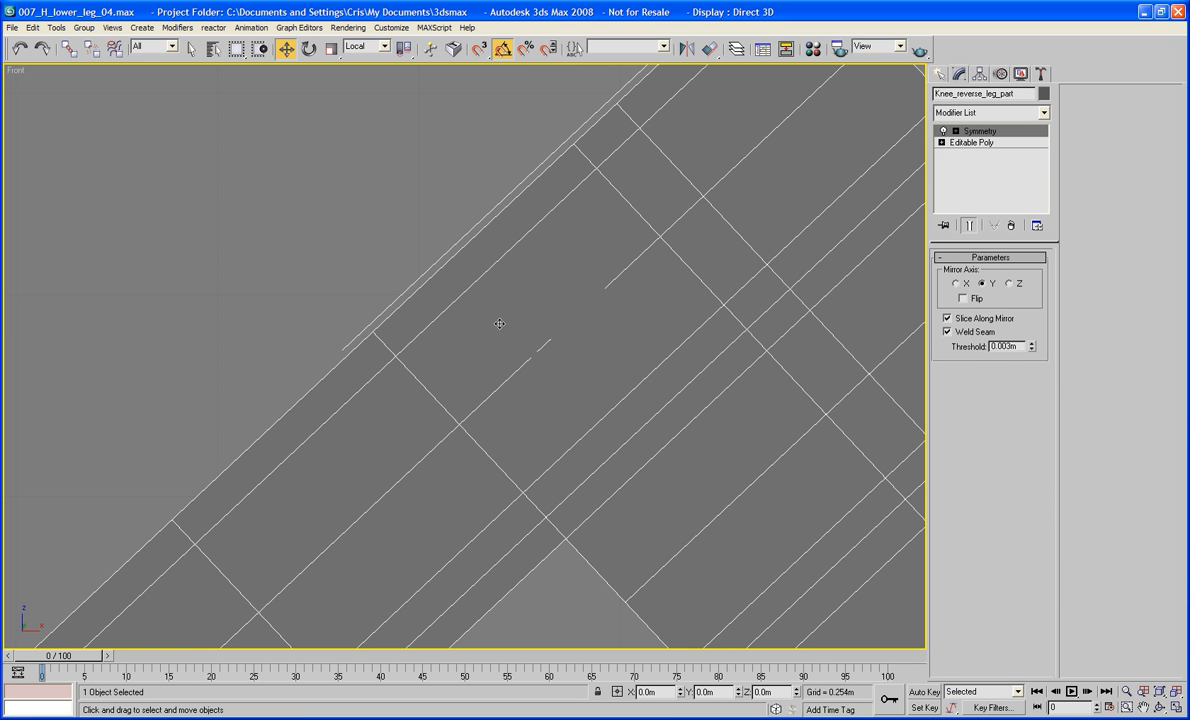
pyautogui.press('F3')
pyautogui.press('F3')
pyautogui.click(515, 325)
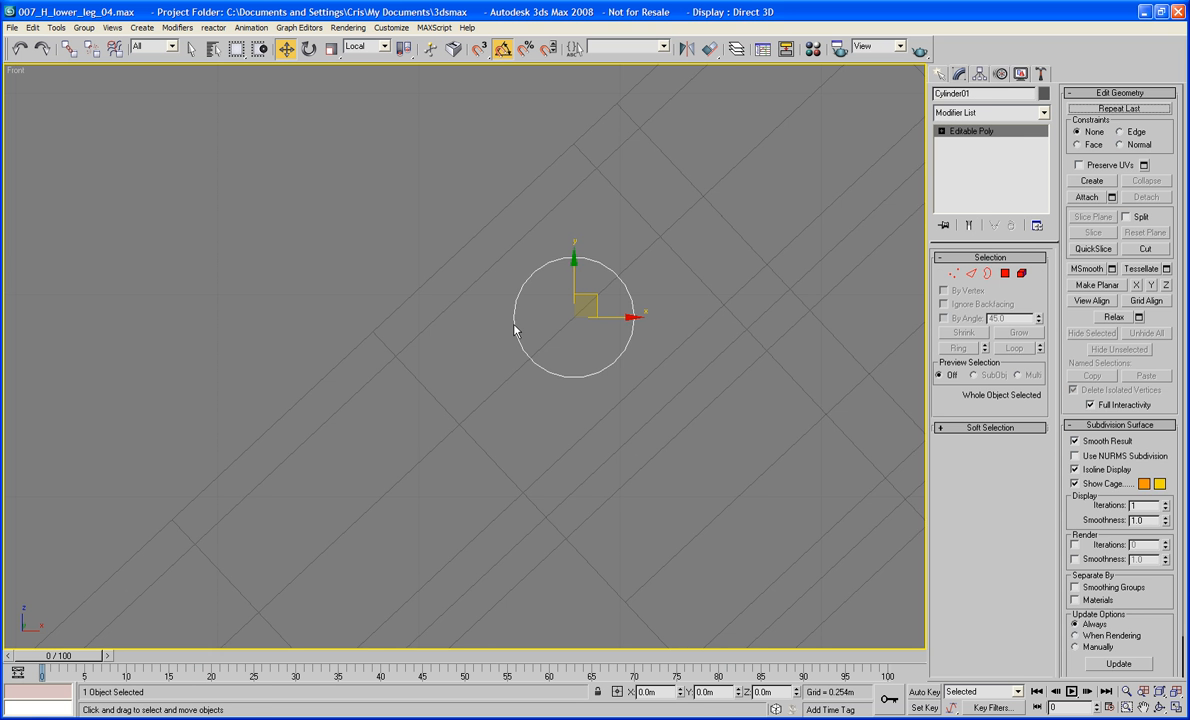
pyautogui.press('F3')
pyautogui.moveTo(556, 333)
pyautogui.mouseDown(button='middle')
pyautogui.moveTo(516, 345)
pyautogui.moveTo(498, 384)
pyautogui.moveTo(544, 360)
pyautogui.mouseUp(button='middle')
pyautogui.scroll(3, 516, 347)
pyautogui.press('F3')
pyautogui.scroll(3, 544, 360)
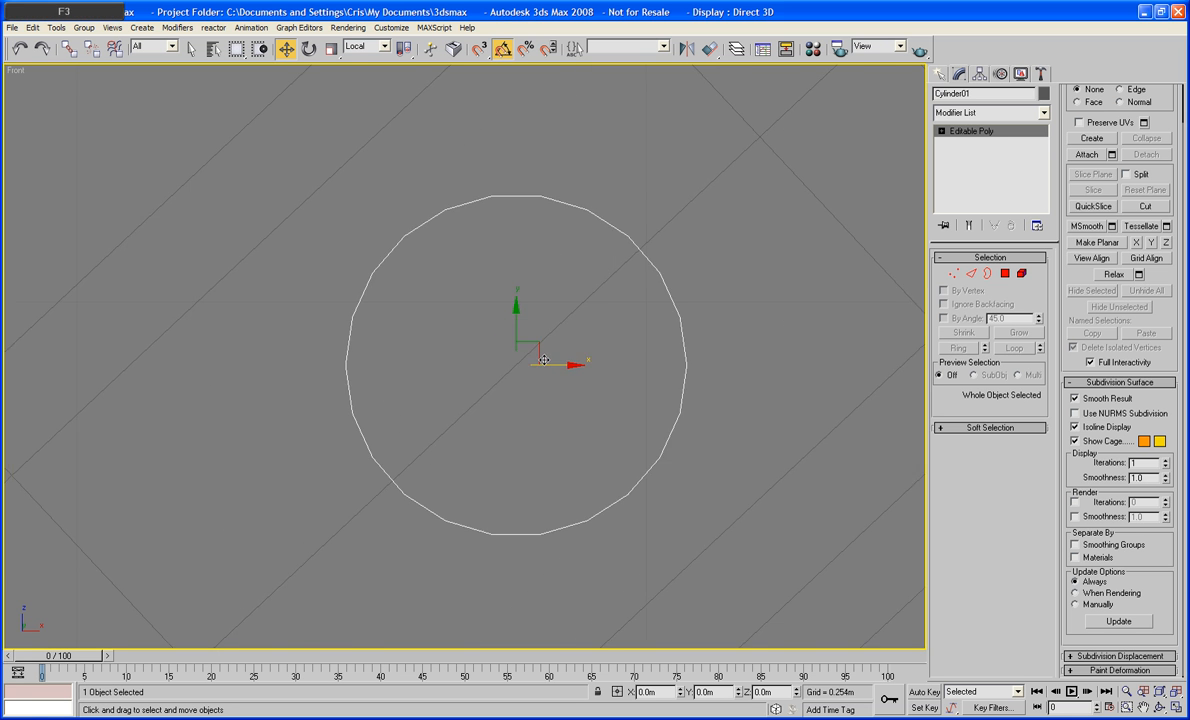
pyautogui.scroll(2, 646, 342)
pyautogui.moveTo(644, 342); pyautogui.dragTo(532, 306, button='middle')
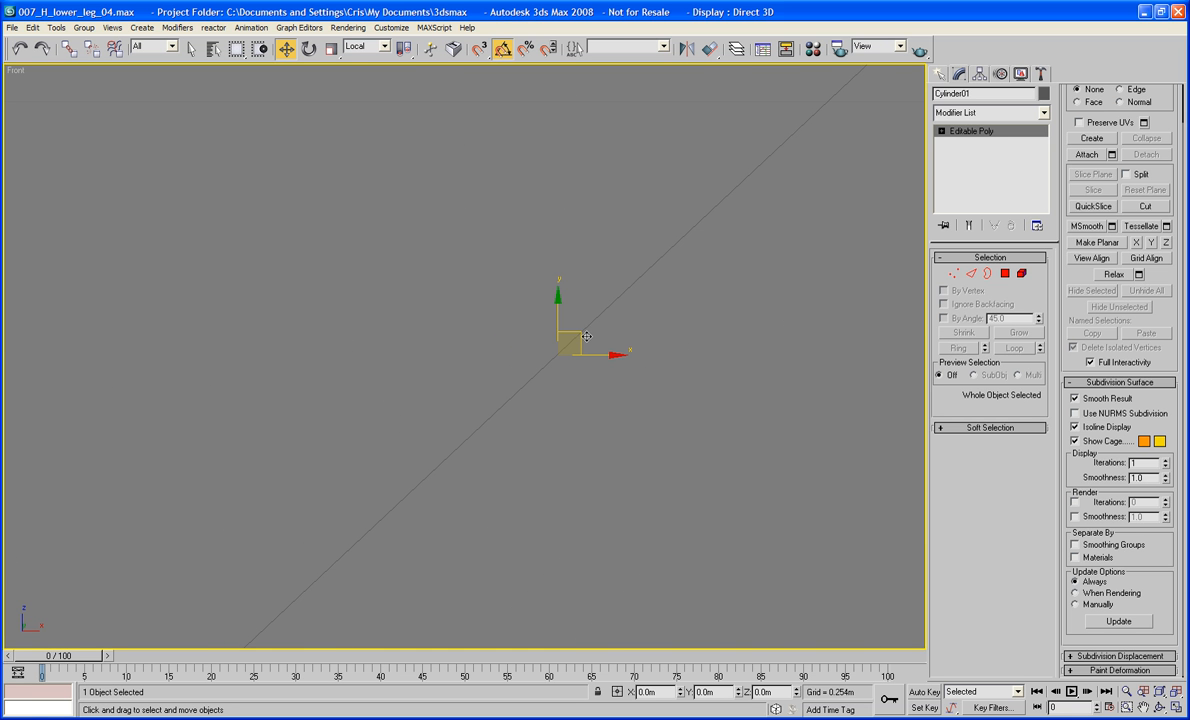
pyautogui.moveTo(583, 336); pyautogui.dragTo(586, 332)
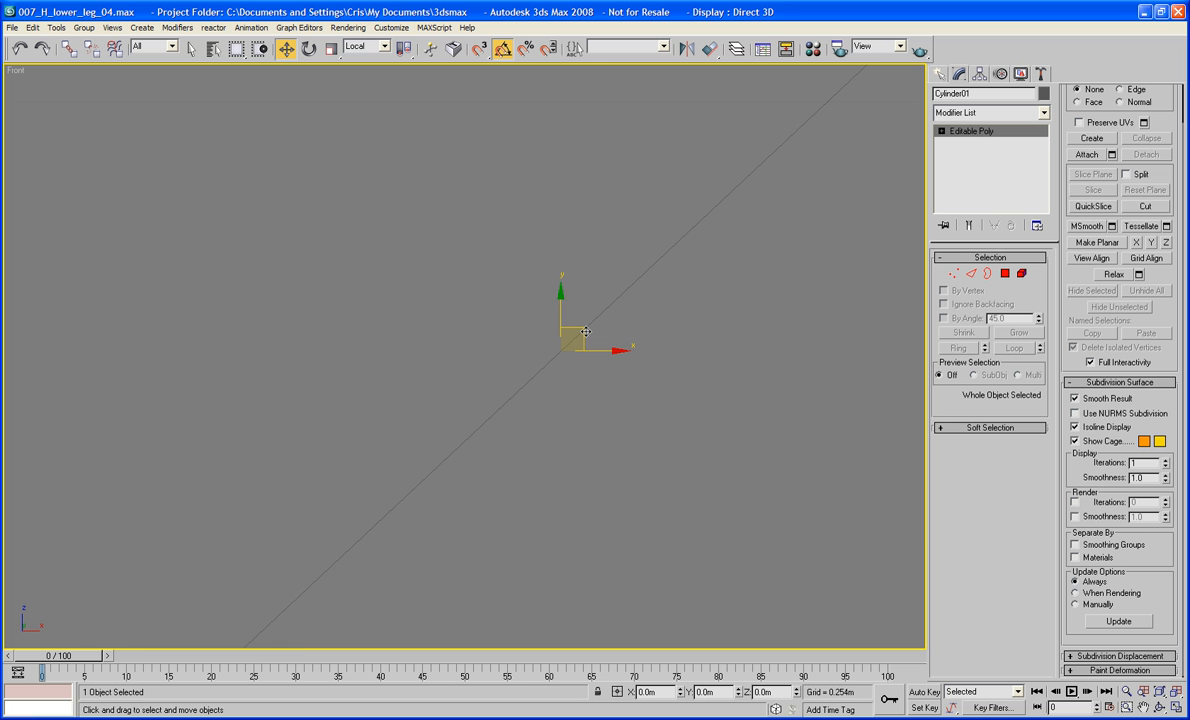
pyautogui.scroll(-8, 586, 332)
pyautogui.press('F3')
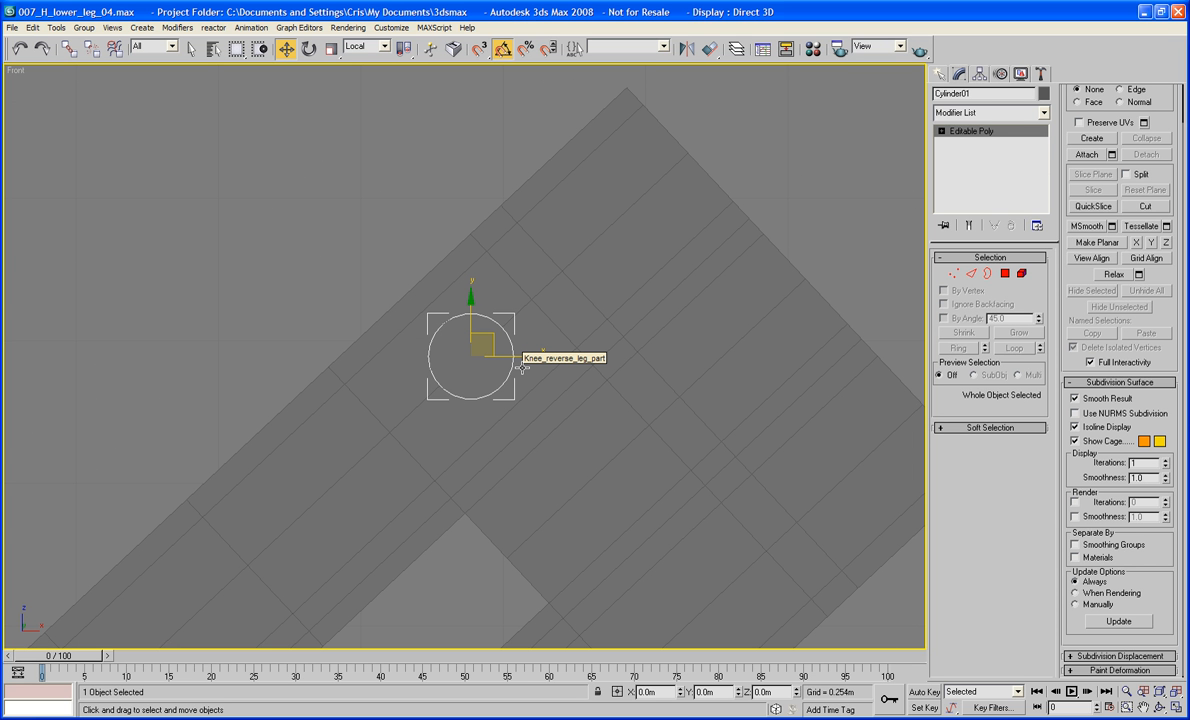
# Return to the perspective view and delete all of the cylinder's polygons except its outward-facing cap
pyautogui.press('p')
pyautogui.moveTo(497, 364)
pyautogui.keyDown('alt'); pyautogui.mouseDown(button='middle')
pyautogui.moveTo(534, 388)
pyautogui.moveTo(511, 370)
pyautogui.mouseUp(button='middle'); pyautogui.keyUp('alt')
pyautogui.press('4')
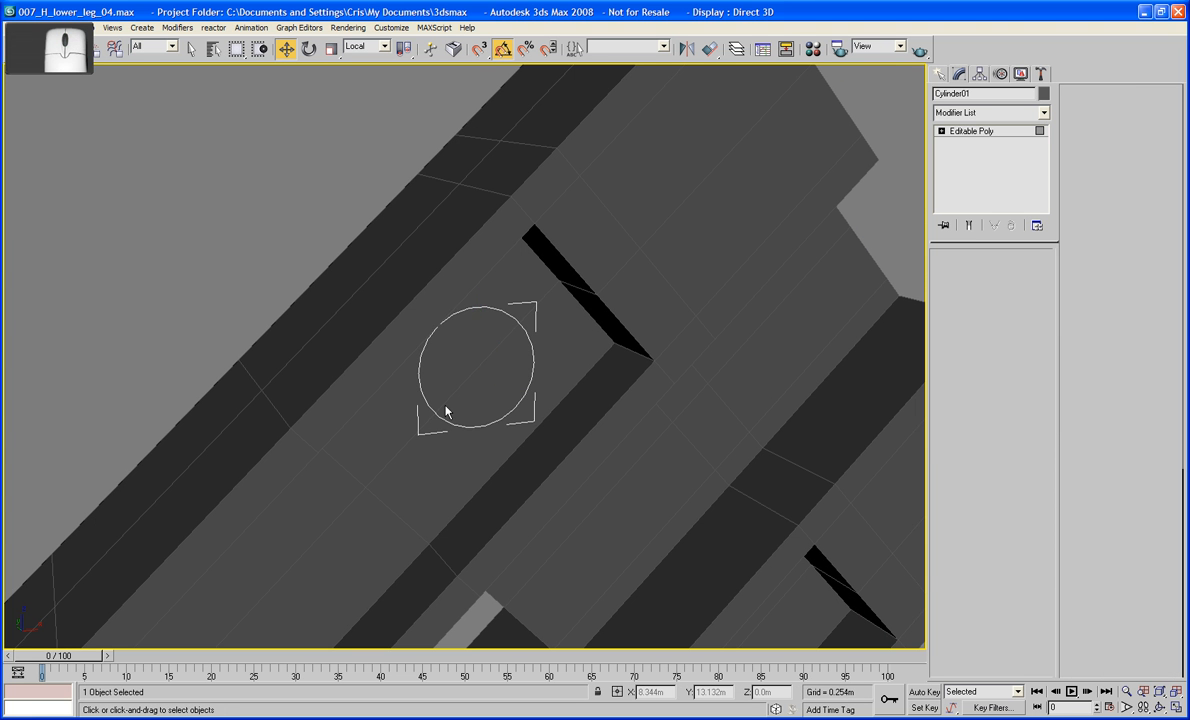
pyautogui.click(480, 379)
pyautogui.hotkey('ctrl', 'i')
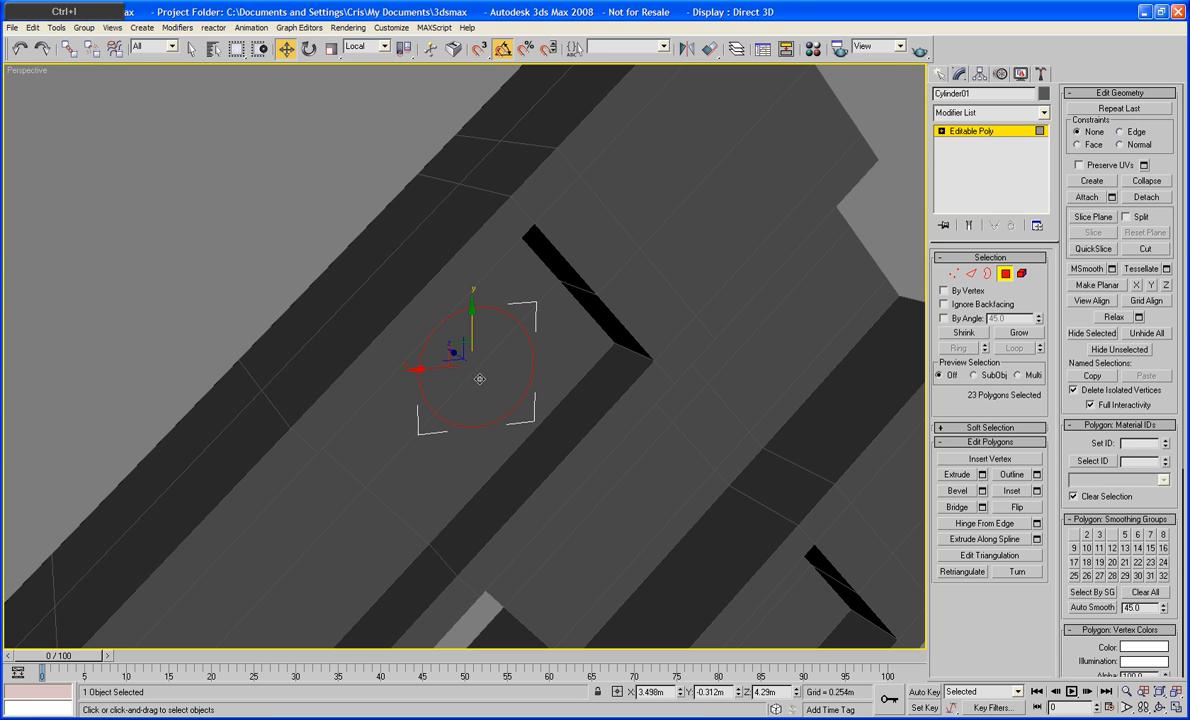
pyautogui.press('Delete')
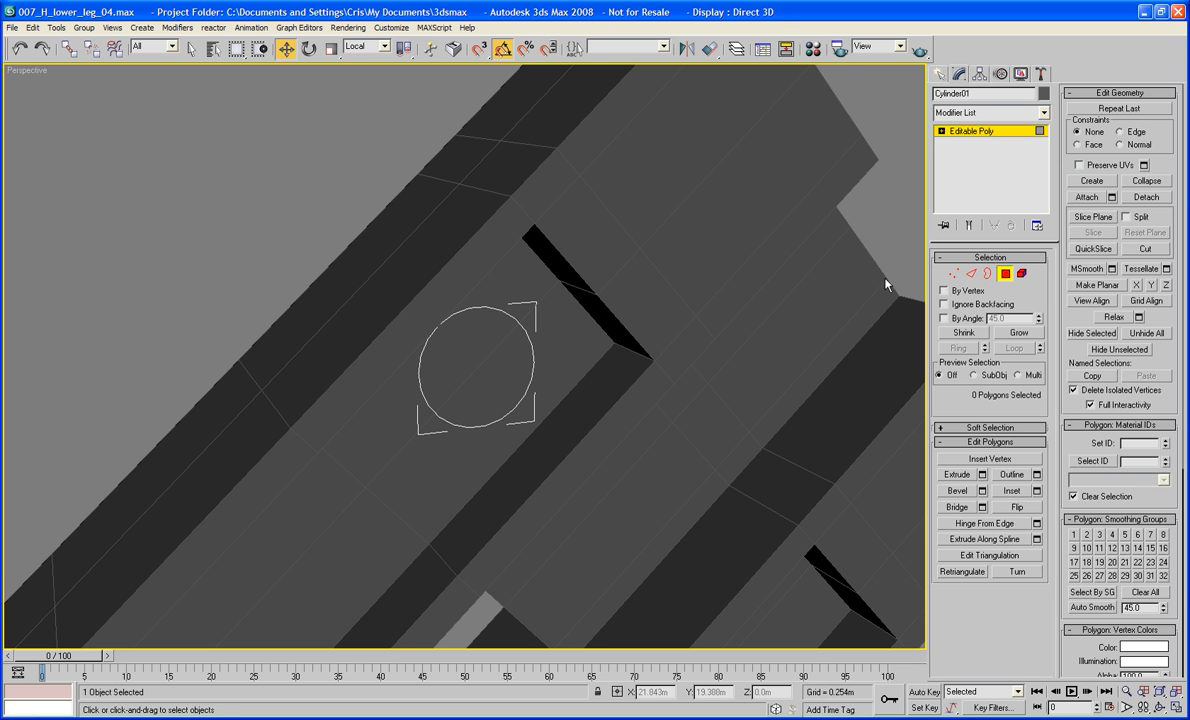
pyautogui.click(1006, 273)
# Delete the two polygons of the bar's recessed face that surround the circular cap
pyautogui.click(659, 319)
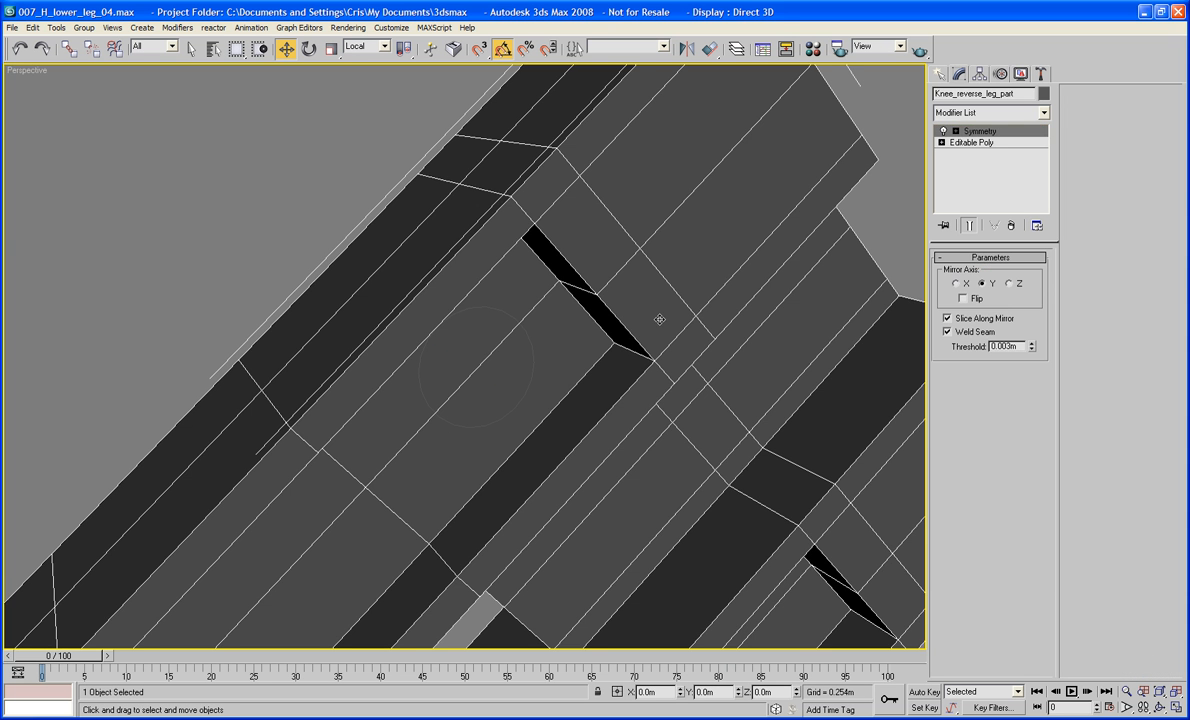
pyautogui.keyDown('alt'); pyautogui.moveTo(922, 302); pyautogui.dragTo(838, 267, button='middle'); pyautogui.keyUp('alt')
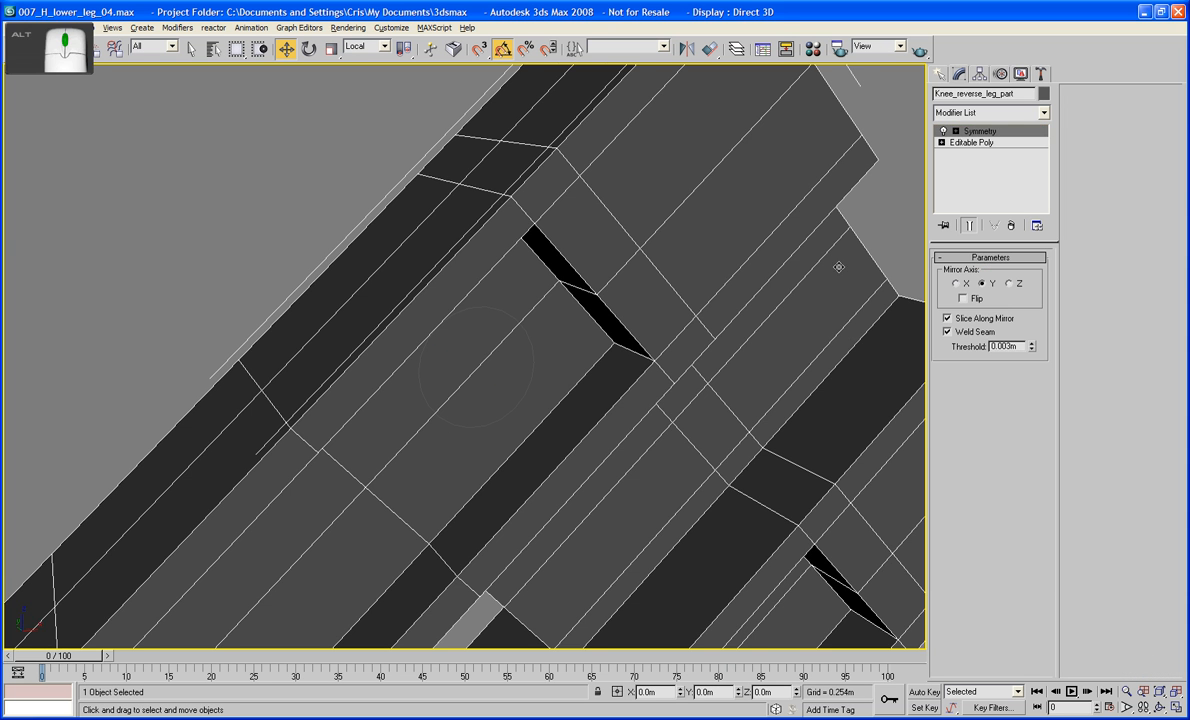
pyautogui.click(963, 143)
pyautogui.press('4')
pyautogui.click(480, 300)
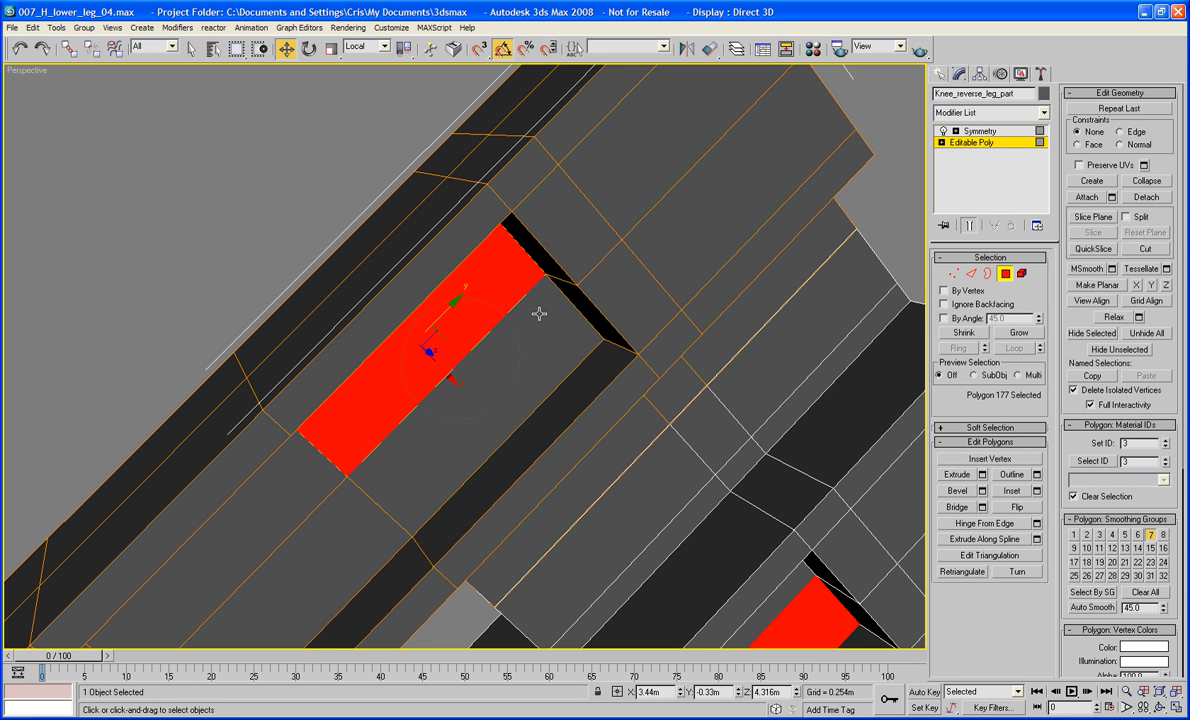
pyautogui.keyDown('ctrl'); pyautogui.click(549, 324); pyautogui.keyUp('ctrl')
pyautogui.press('Delete')
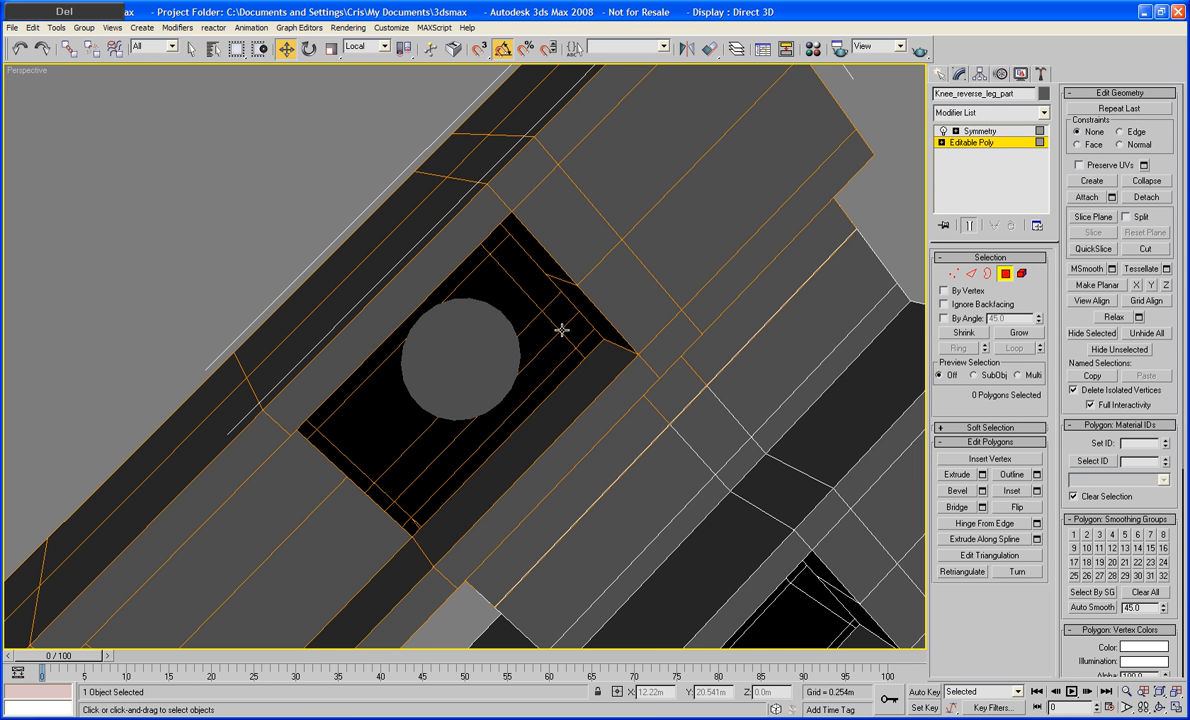
# Leave polygon editing and attach the circular cap to the bar mesh
pyautogui.click(1007, 274)
pyautogui.click(1088, 200)
pyautogui.click(492, 371)
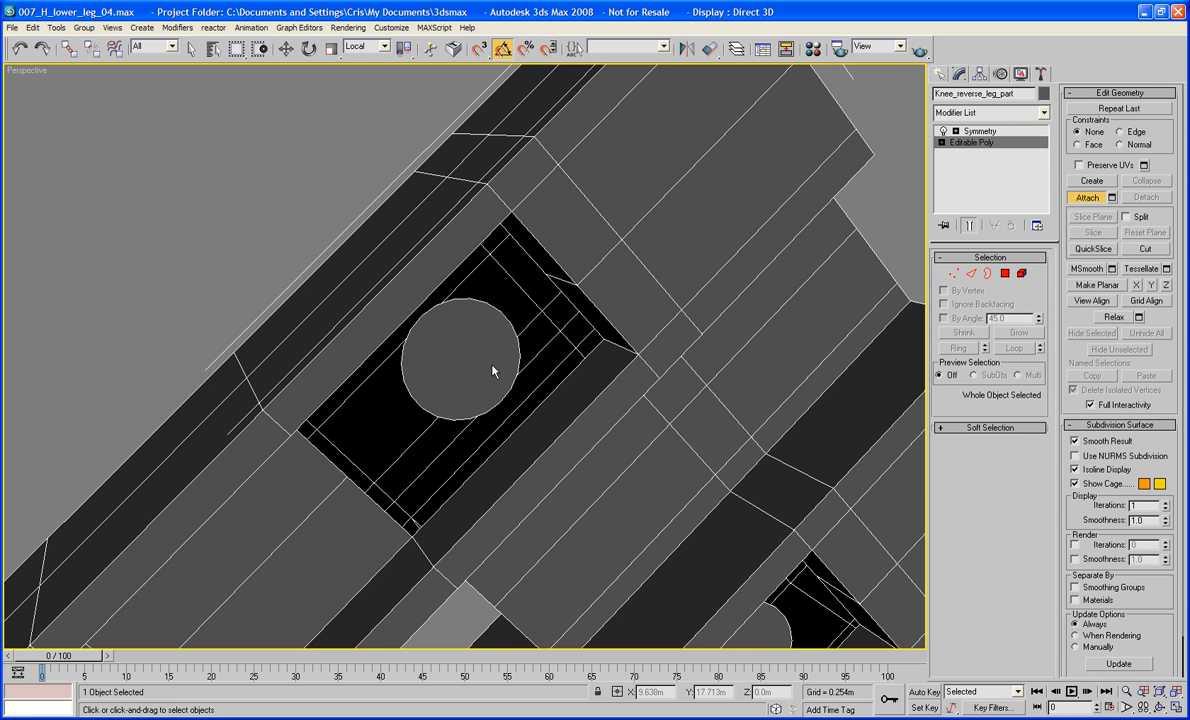
pyautogui.keyDown('alt'); pyautogui.moveTo(533, 400); pyautogui.dragTo(510, 364, button='middle'); pyautogui.keyUp('alt')
pyautogui.scroll(3, 553, 410)
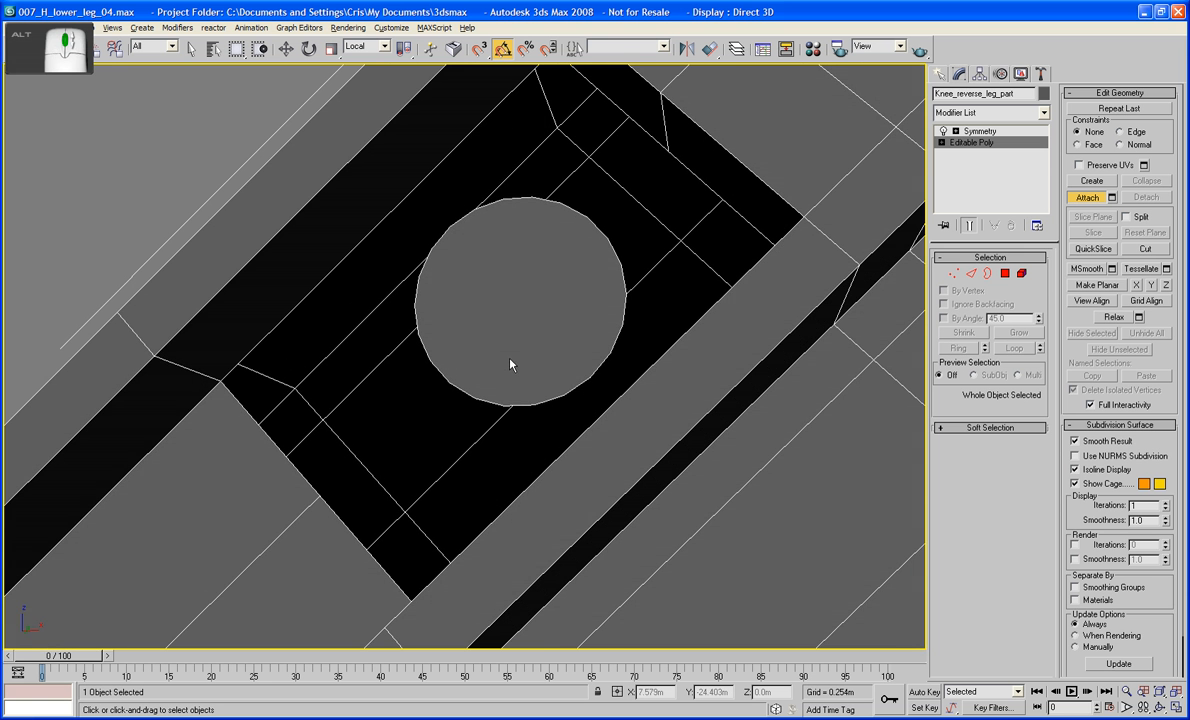
pyautogui.moveTo(534, 307); pyautogui.dragTo(545, 322, button='middle')
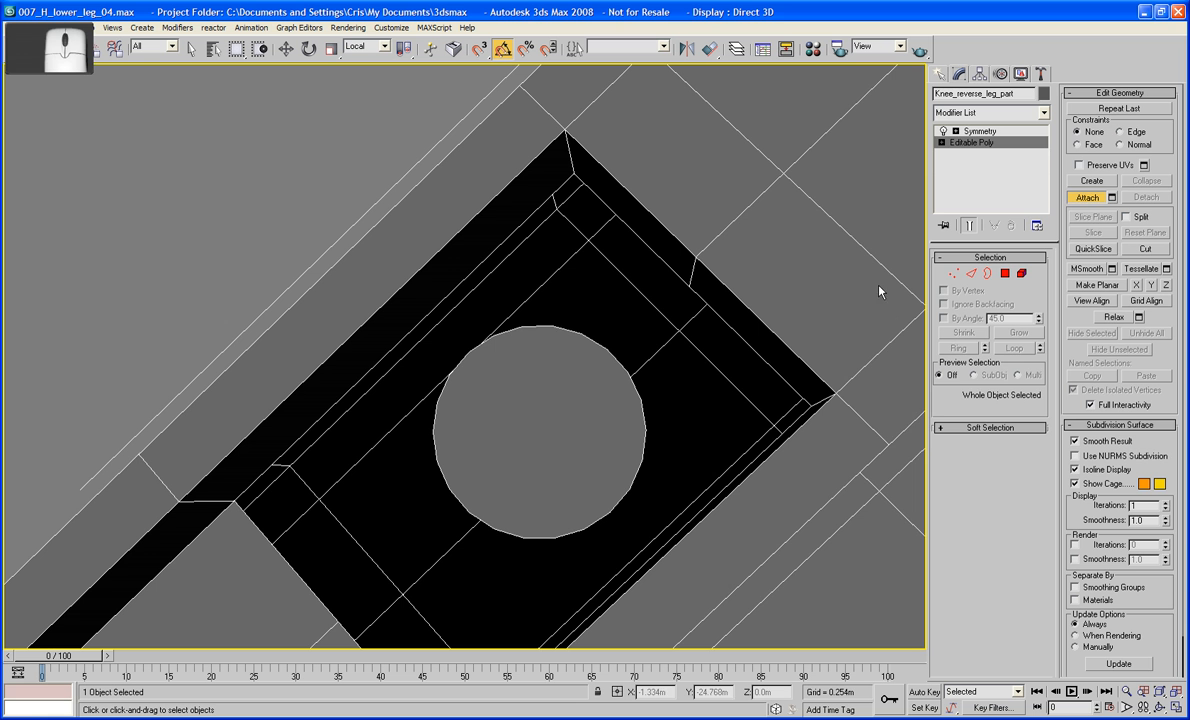
# Bridge the circle's nearest edges to the two long edges of the opening, one on each side
pyautogui.click(971, 273)
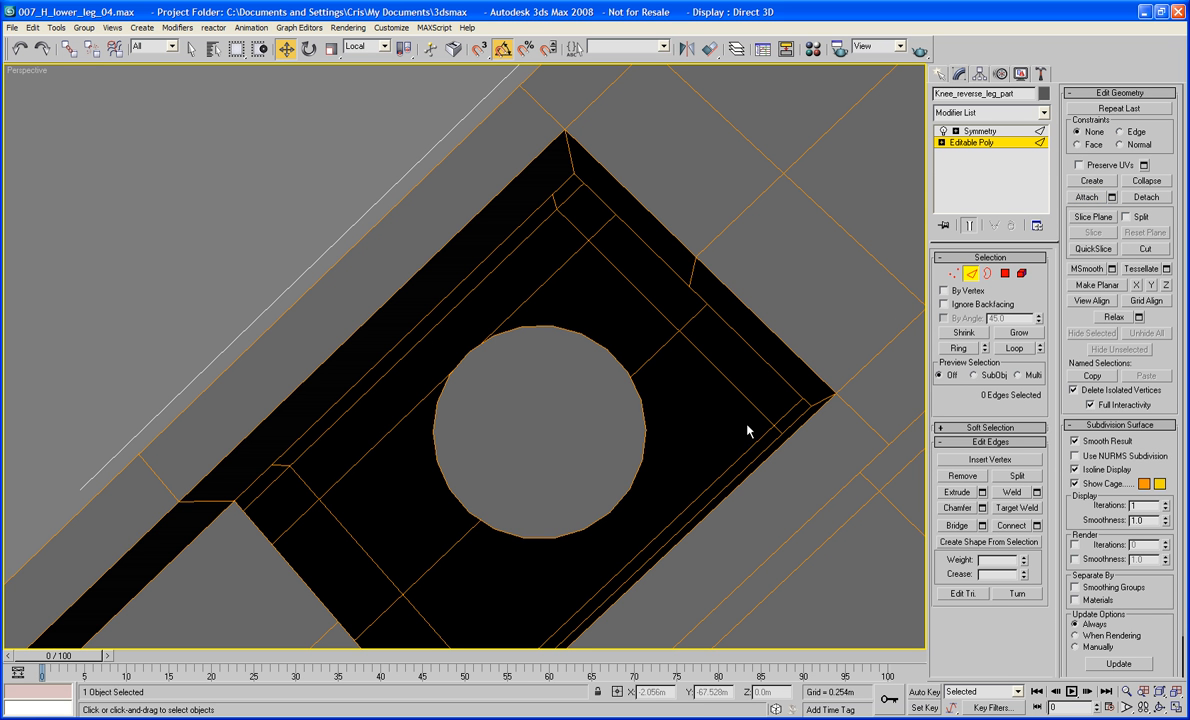
pyautogui.click(957, 526)
pyautogui.click(396, 342)
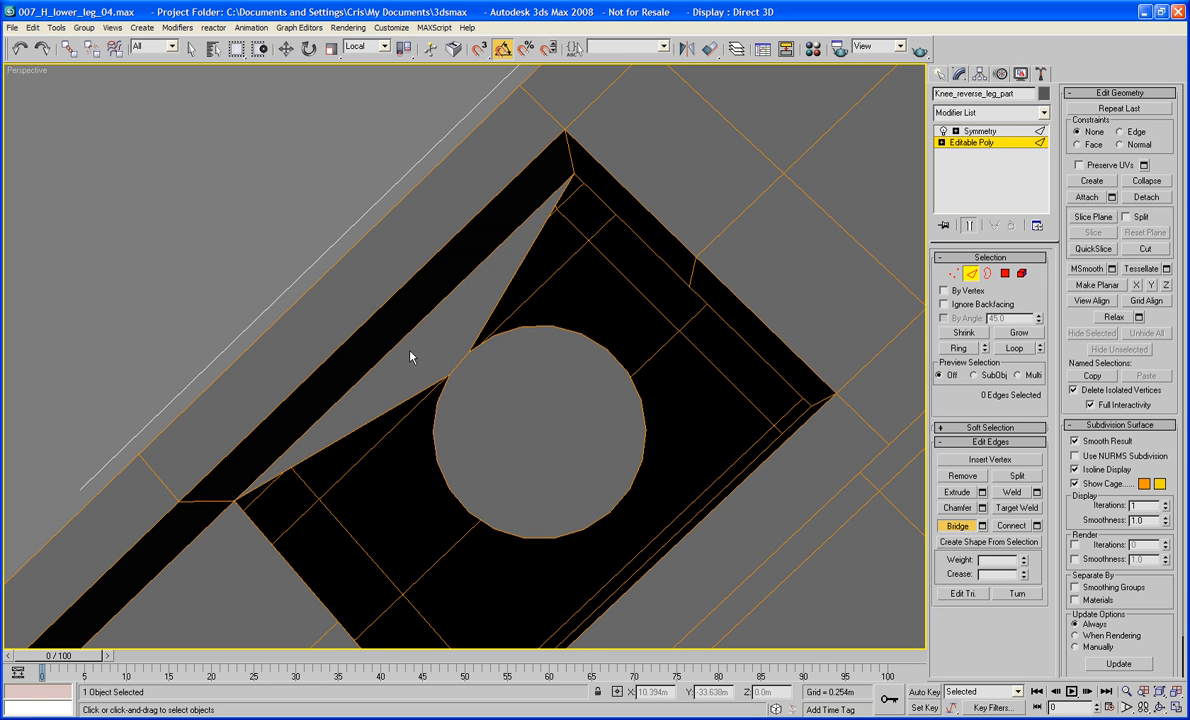
pyautogui.moveTo(546, 458); pyautogui.dragTo(470, 393, button='middle')
pyautogui.moveTo(545, 430); pyautogui.dragTo(424, 344, button='middle')
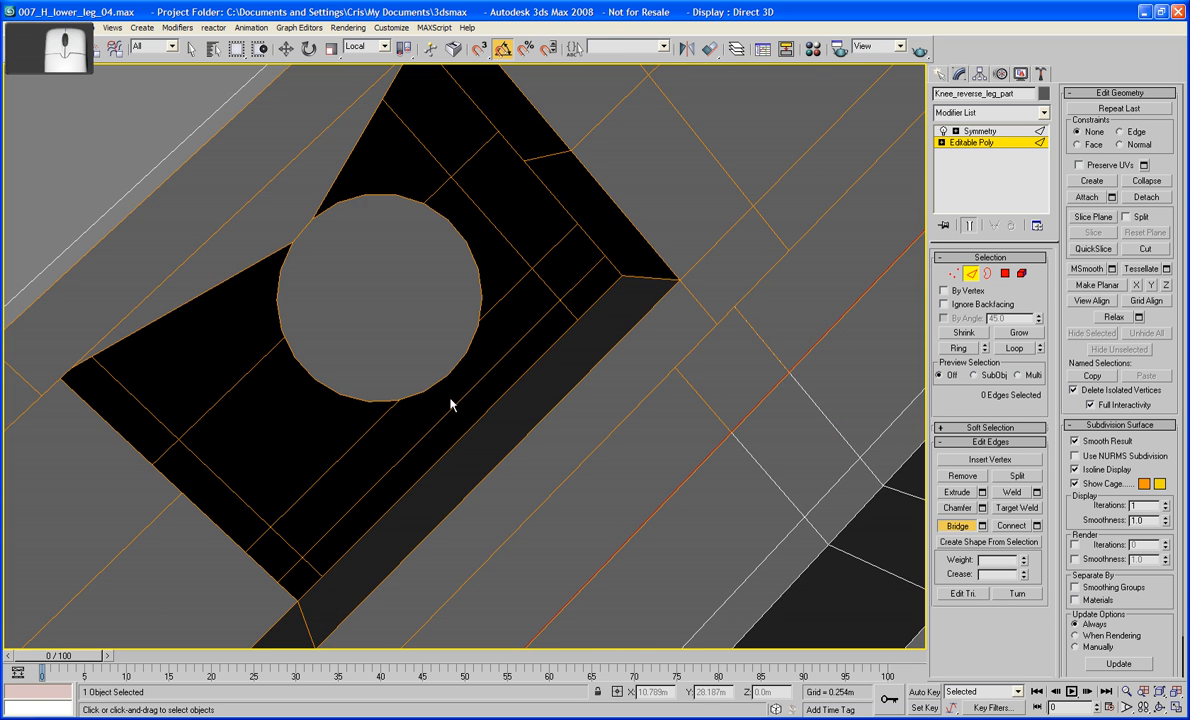
pyautogui.click(446, 380)
pyautogui.click(470, 425)
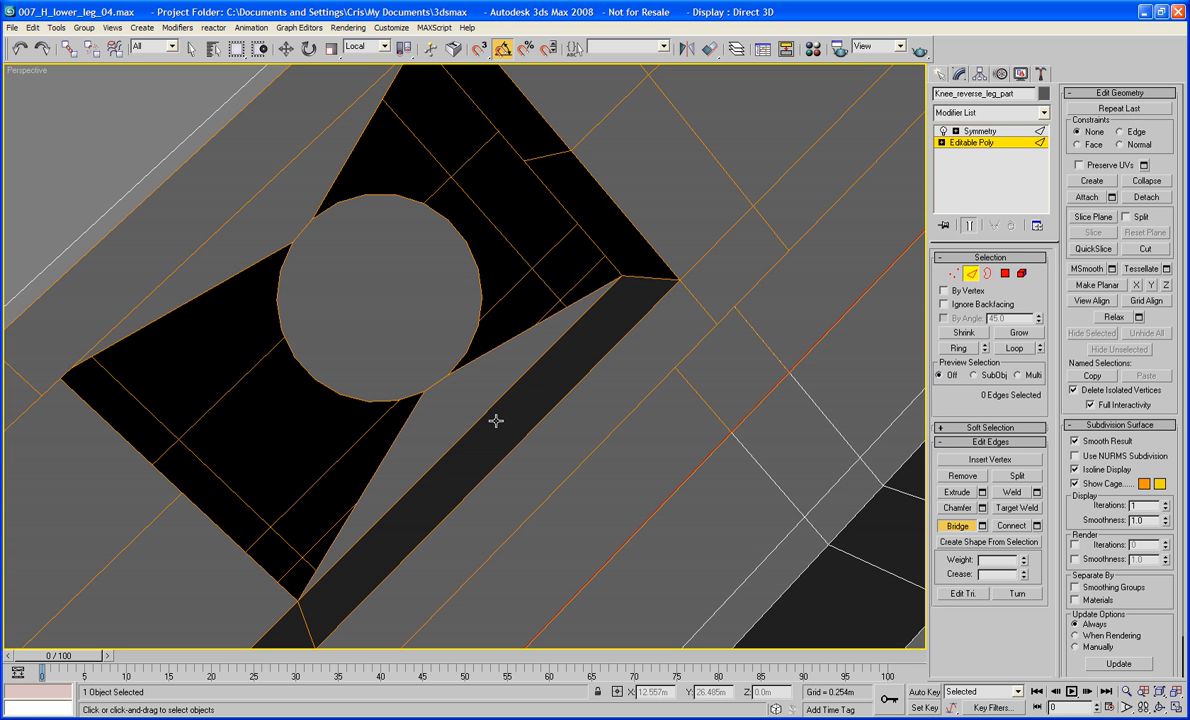
# Cap the two remaining open borders between the circle and the ends of the opening
pyautogui.click(987, 276)
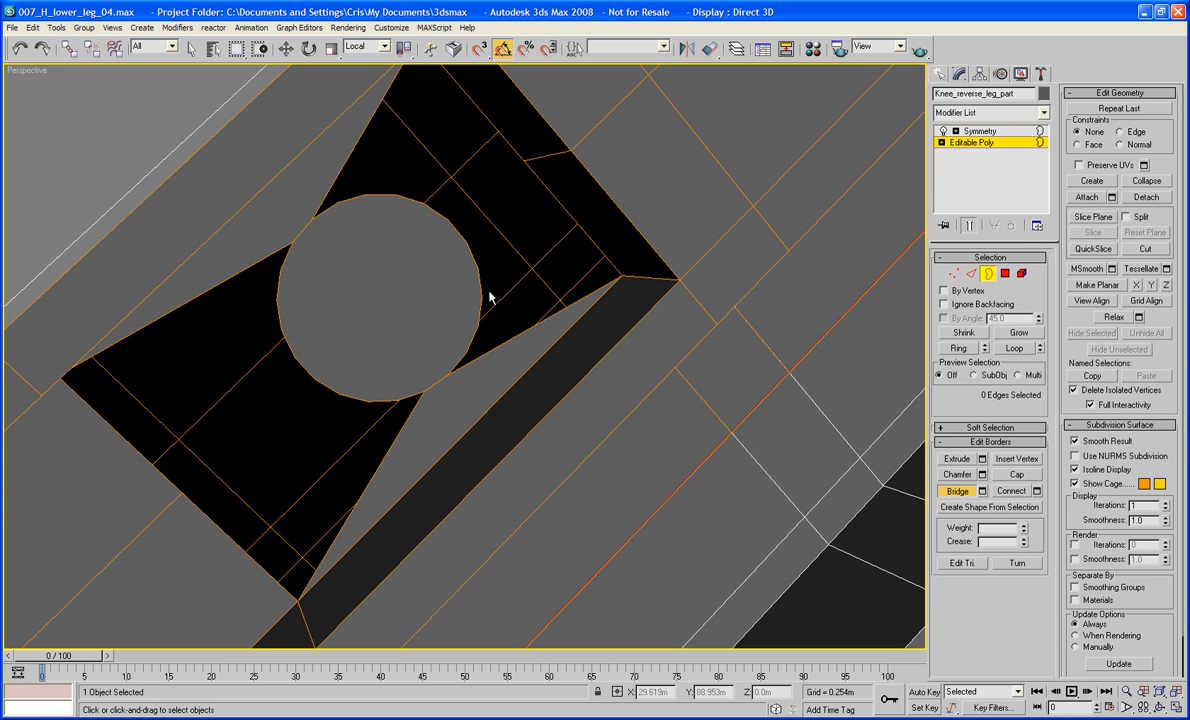
pyautogui.press('w')
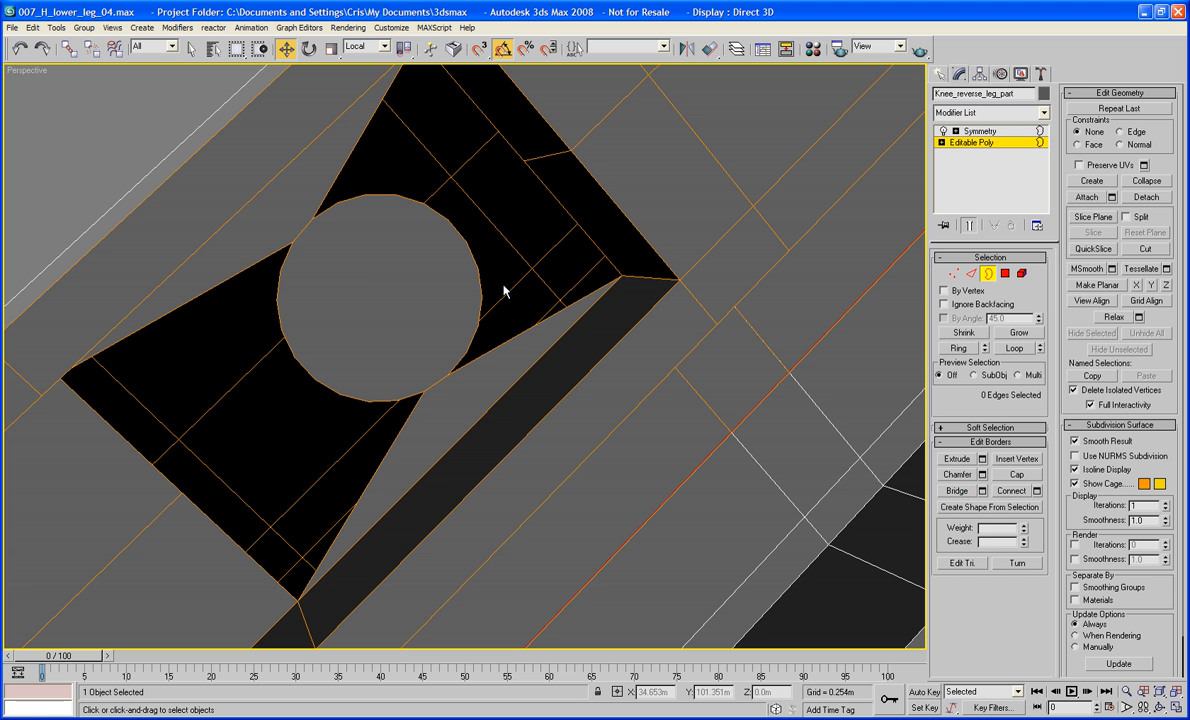
pyautogui.click(484, 290)
pyautogui.click(1015, 475)
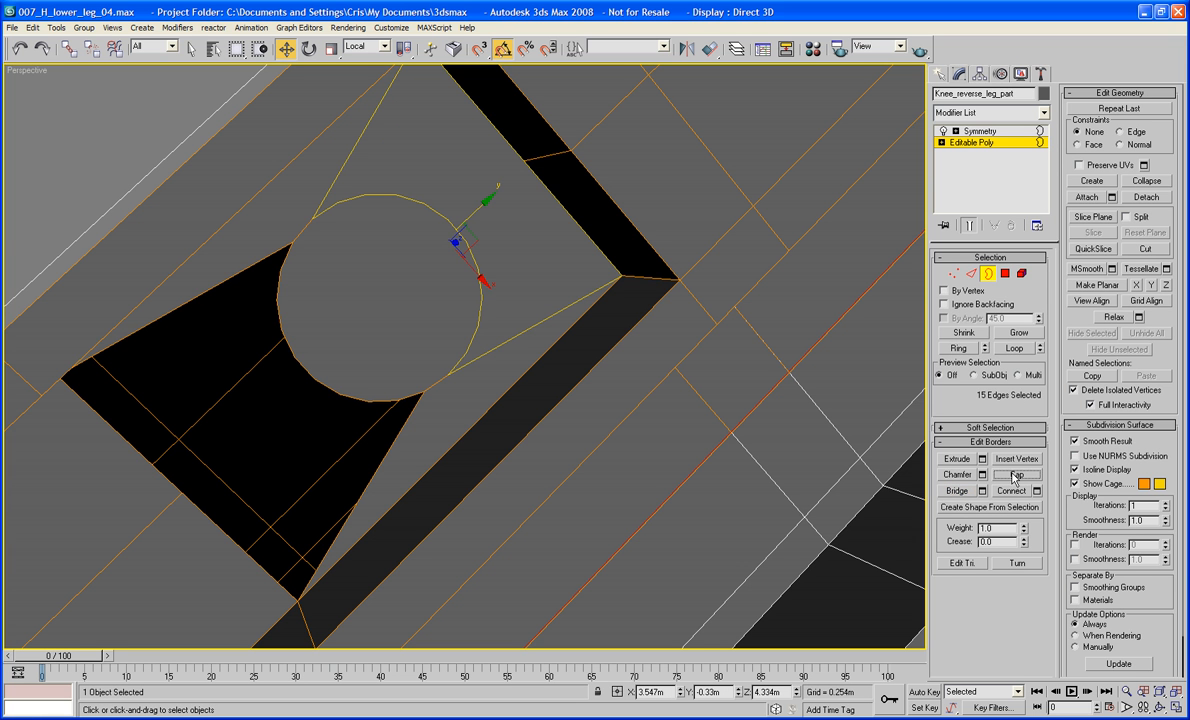
pyautogui.click(395, 400)
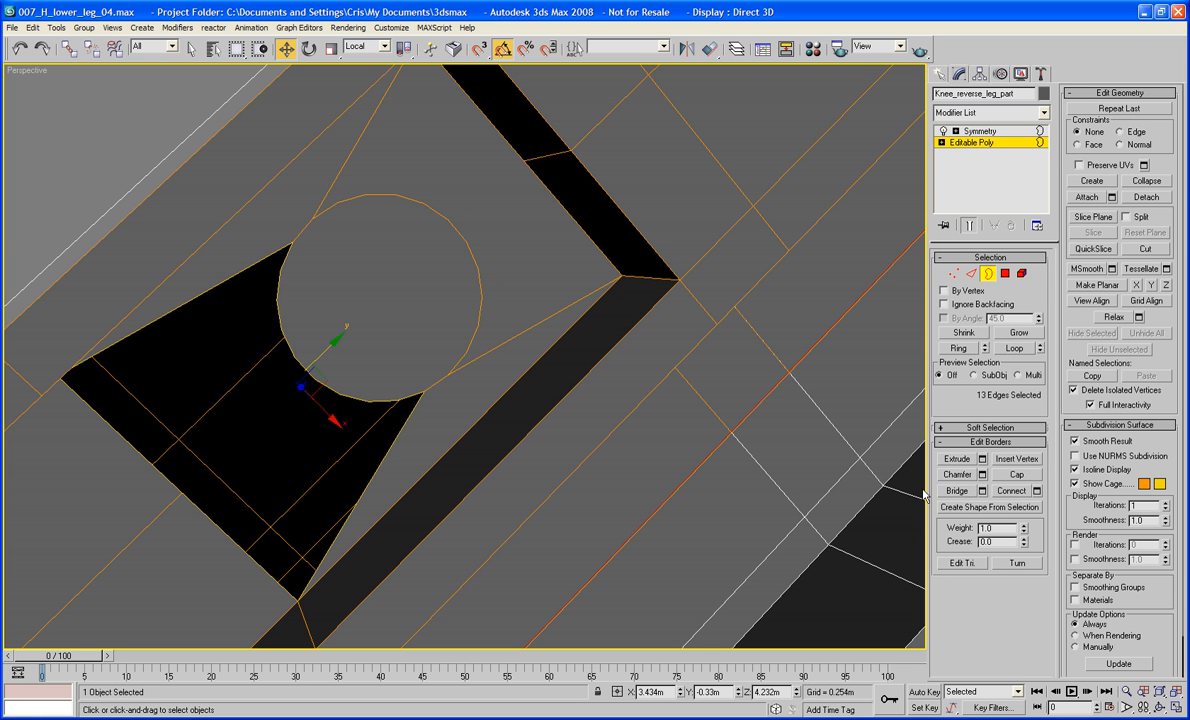
pyautogui.click(1014, 479)
pyautogui.scroll(-5, 632, 478)
pyautogui.keyDown('alt'); pyautogui.moveTo(645, 433); pyautogui.dragTo(656, 450, button='middle'); pyautogui.keyUp('alt')
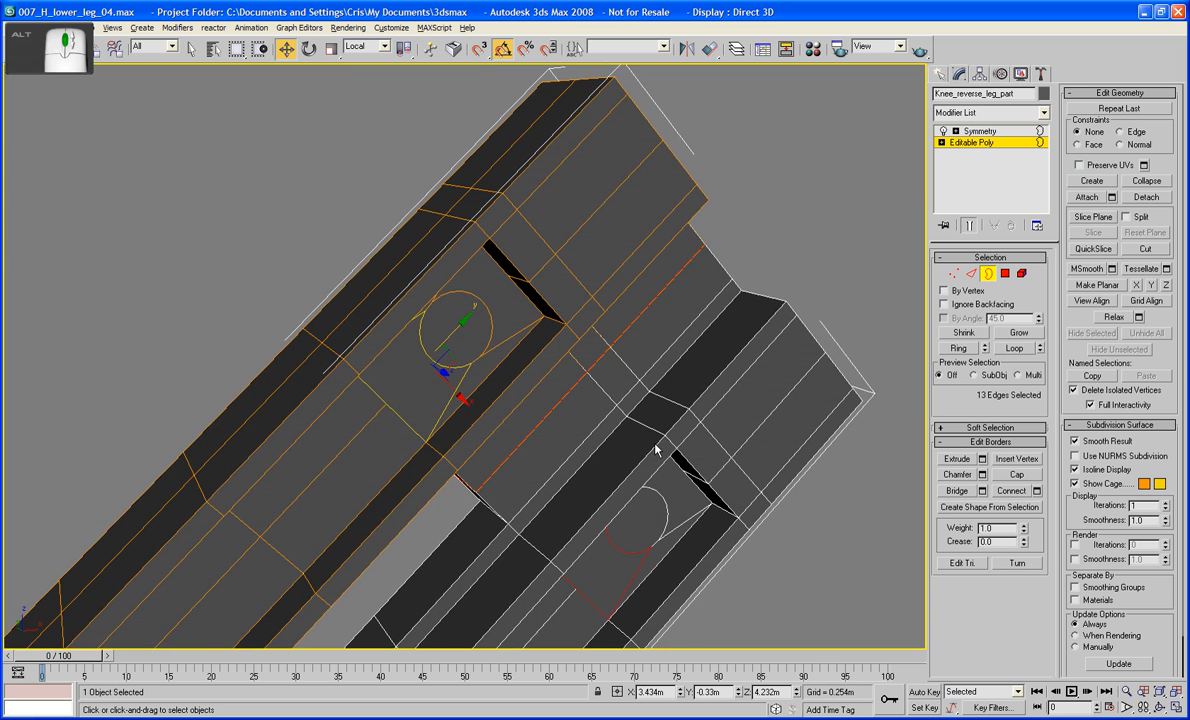
pyautogui.scroll(10, 630, 450)
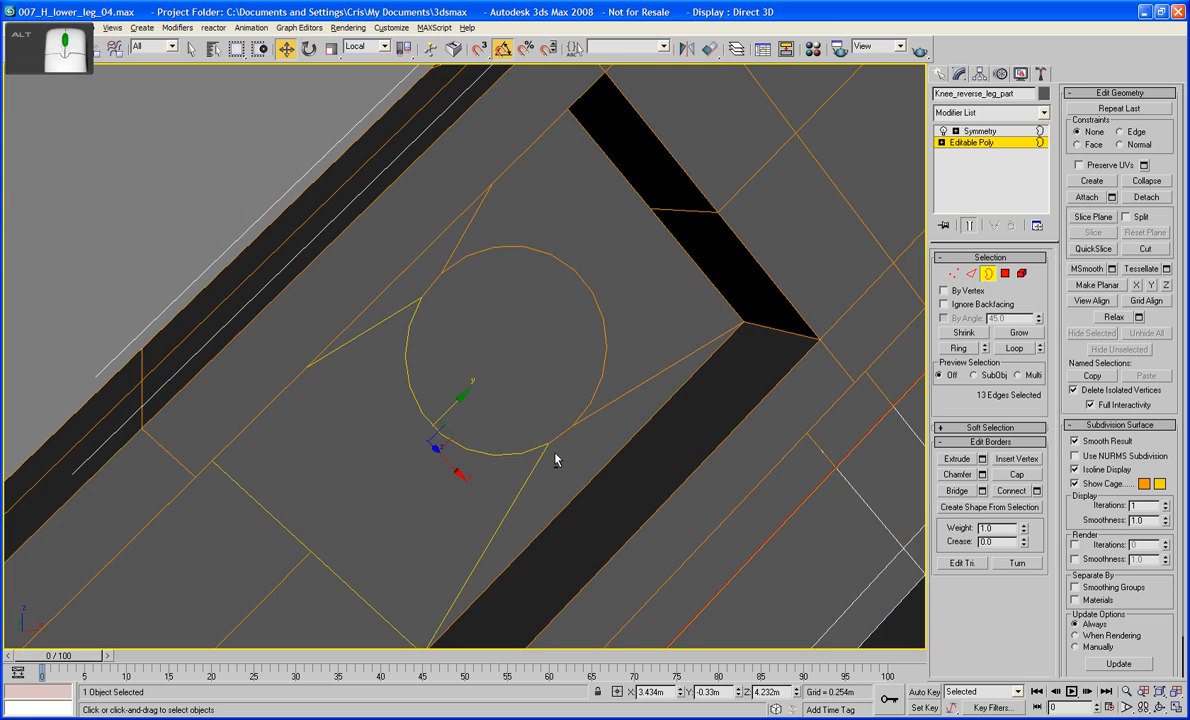
pyautogui.scroll(4, 555, 460)
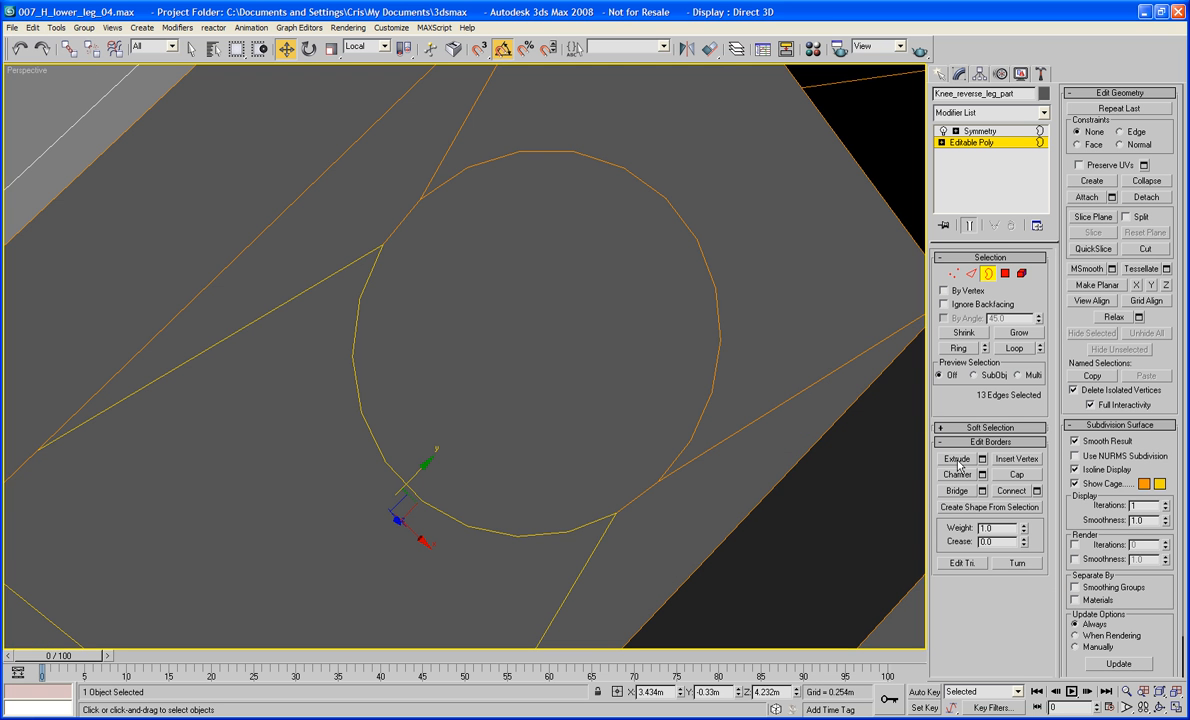
# Bevel the circular cap polygon repeatedly into a raised disc with two concentric stepped recesses narrowing to its centre
pyautogui.press('4')
pyautogui.click(636, 365)
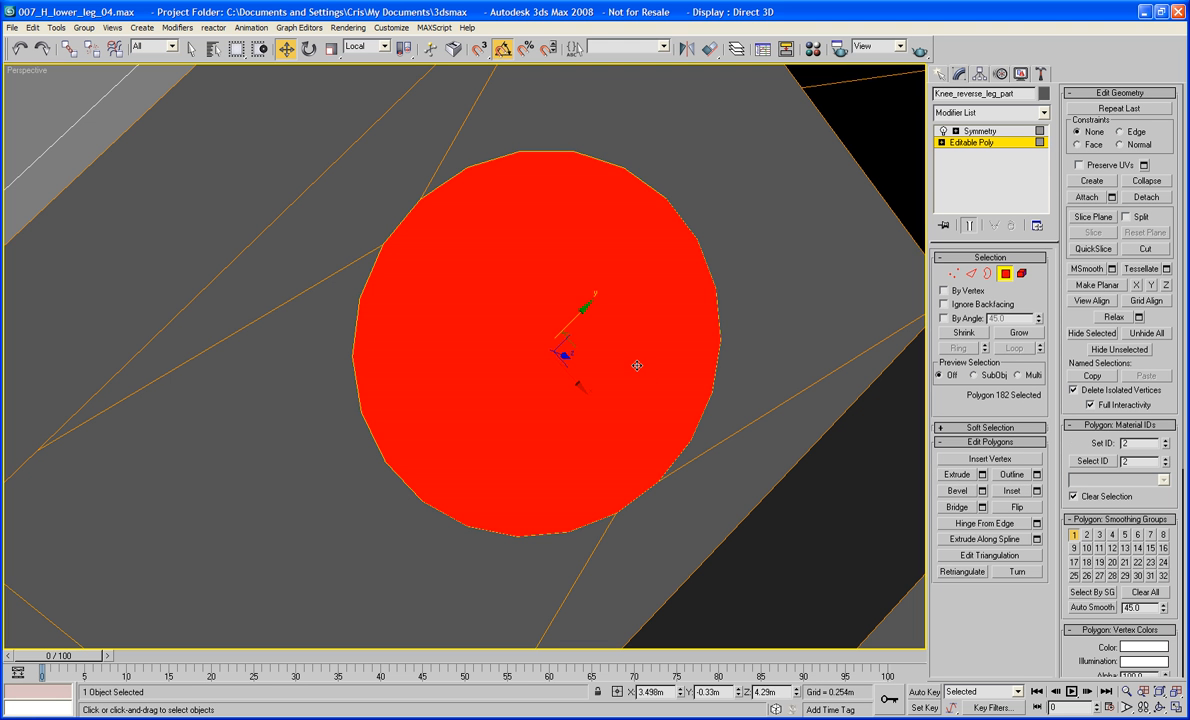
pyautogui.click(958, 494)
pyautogui.moveTo(579, 499)
pyautogui.mouseDown()
pyautogui.moveTo(558, 507)
pyautogui.moveTo(558, 494)
pyautogui.mouseUp()
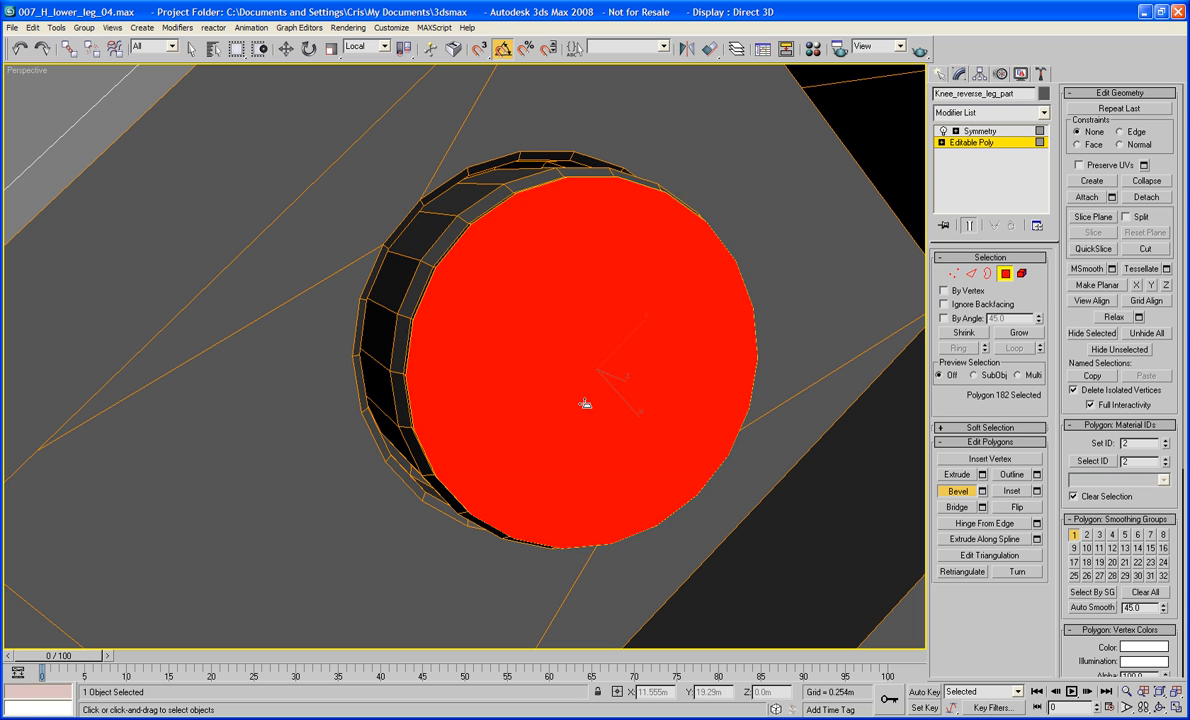
pyautogui.click(586, 404)
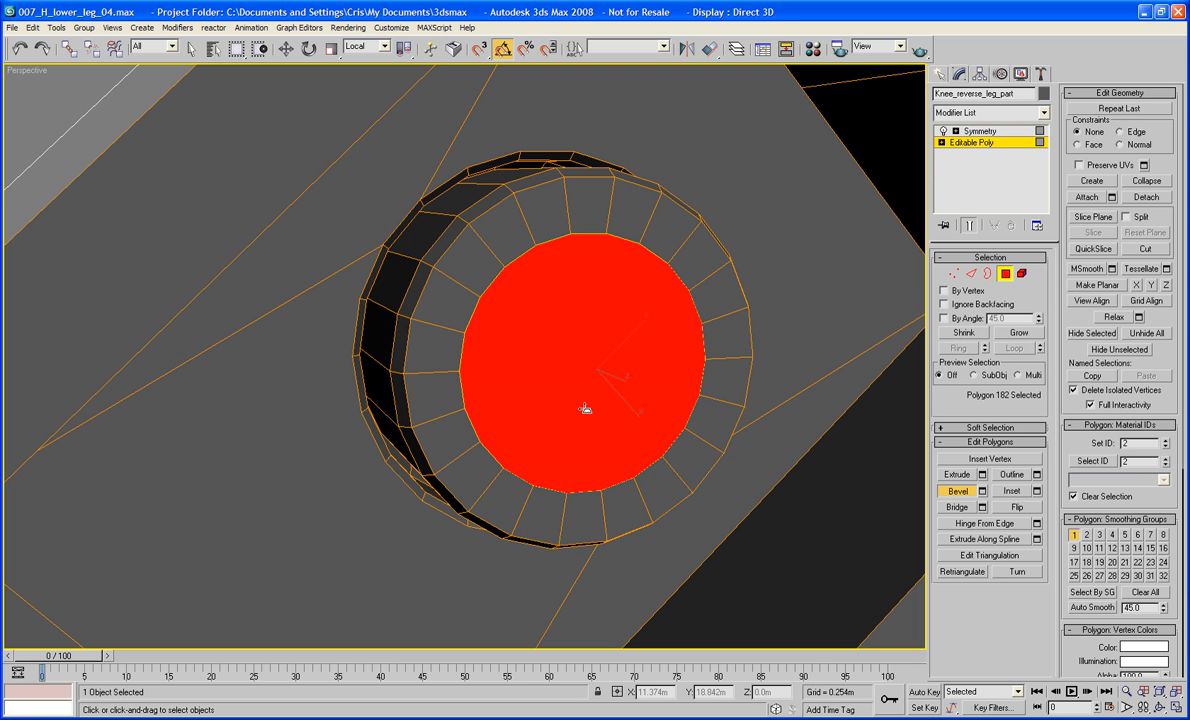
pyautogui.click(587, 409)
pyautogui.moveTo(581, 371); pyautogui.dragTo(582, 376)
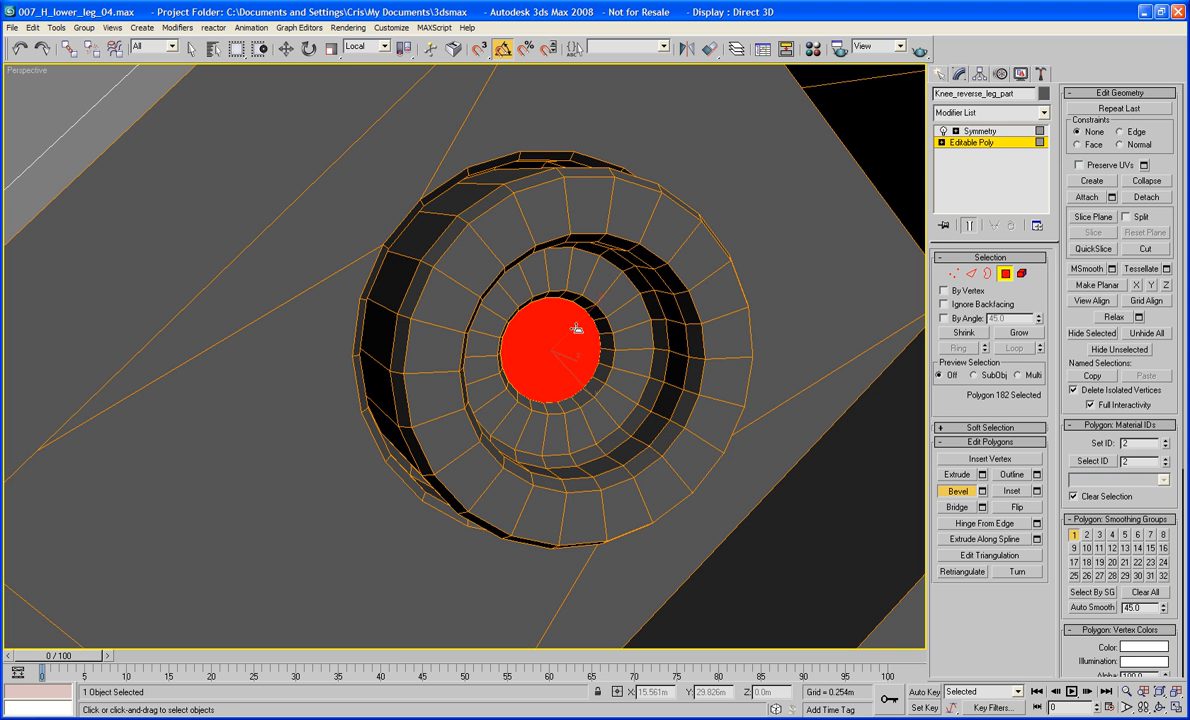
pyautogui.click(1005, 273)
pyautogui.moveTo(808, 384); pyautogui.dragTo(805, 337, button='middle')
pyautogui.scroll(-8, 836, 291)
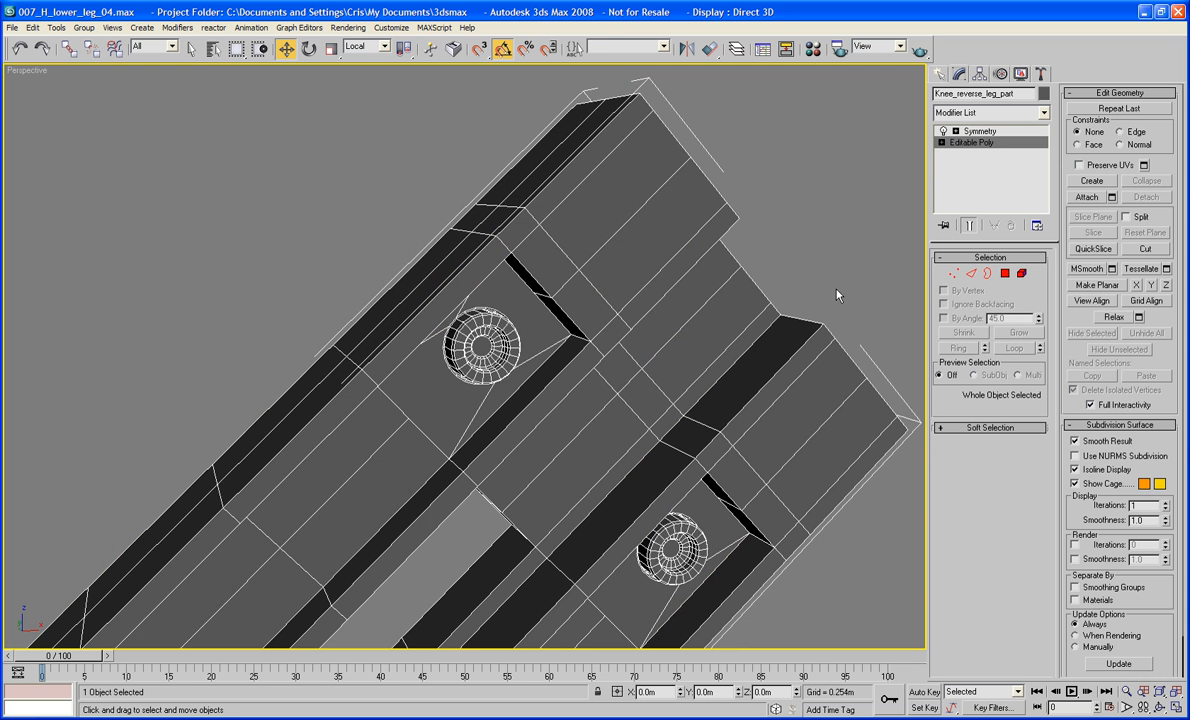
# Examine the mirrored bars and their circular details in plain shading without edged faces
pyautogui.click(838, 286)
pyautogui.press('F4')
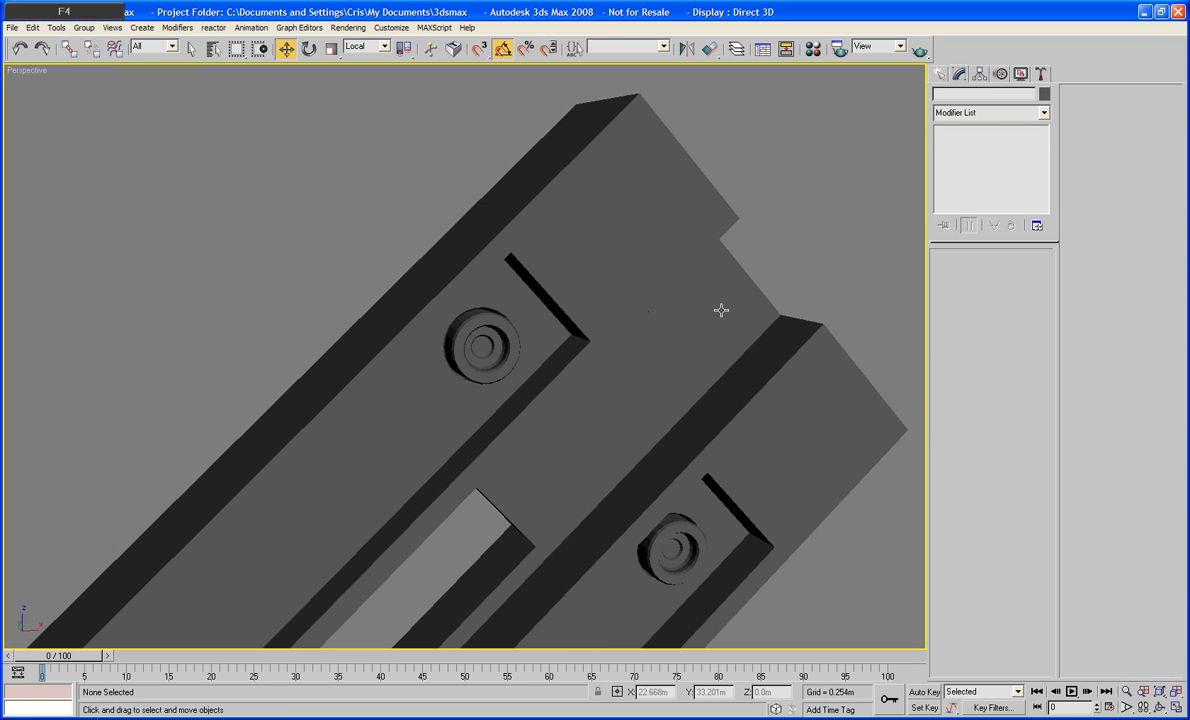
pyautogui.keyDown('alt'); pyautogui.moveTo(720, 305); pyautogui.dragTo(574, 430, button='middle'); pyautogui.keyUp('alt')
pyautogui.scroll(-3, 618, 362)
pyautogui.keyDown('alt'); pyautogui.moveTo(618, 362); pyautogui.dragTo(618, 238, button='middle'); pyautogui.keyUp('alt')
pyautogui.click(595, 271)
pyautogui.press('F4')
pyautogui.scroll(3, 584, 333)
pyautogui.scroll(-3, 533, 329)
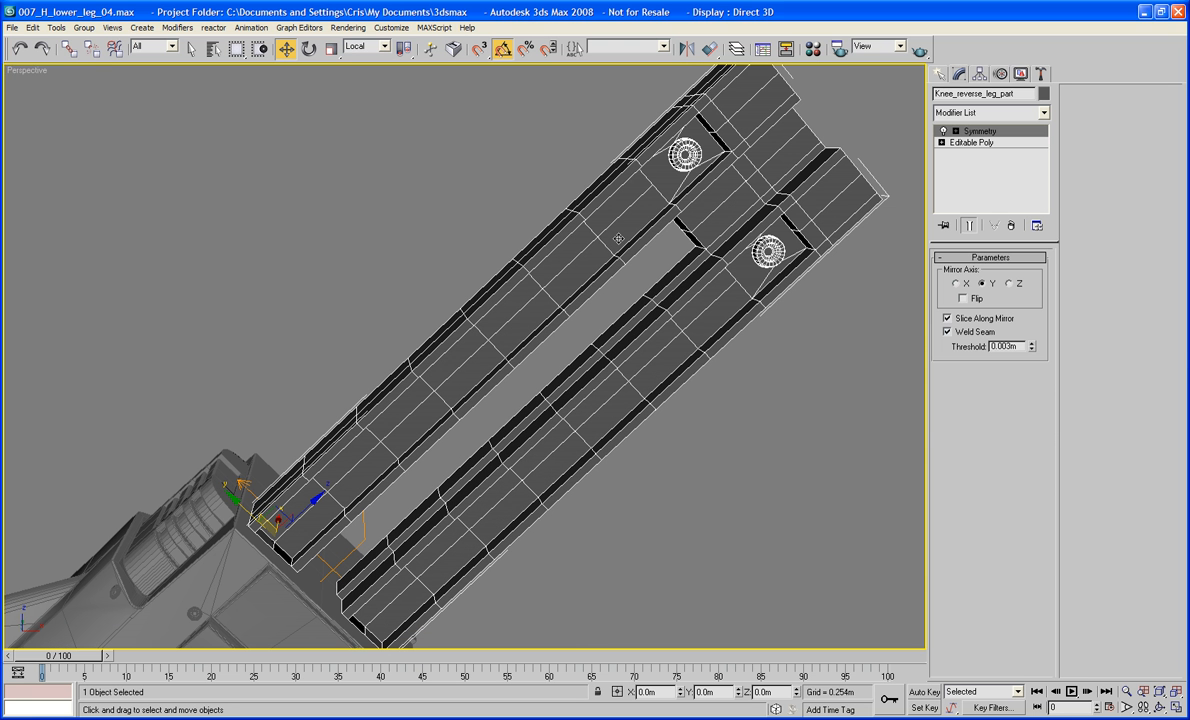
pyautogui.click(960, 143)
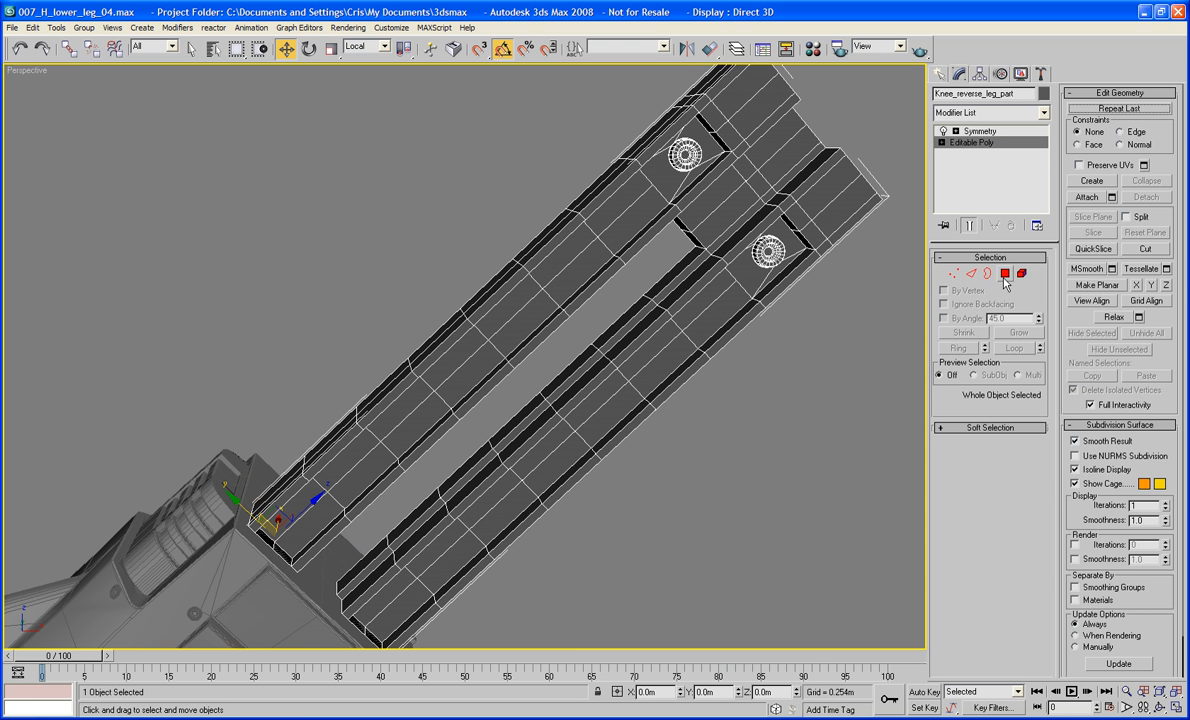
pyautogui.click(1005, 279)
pyautogui.moveTo(733, 268); pyautogui.dragTo(729, 305, button='middle')
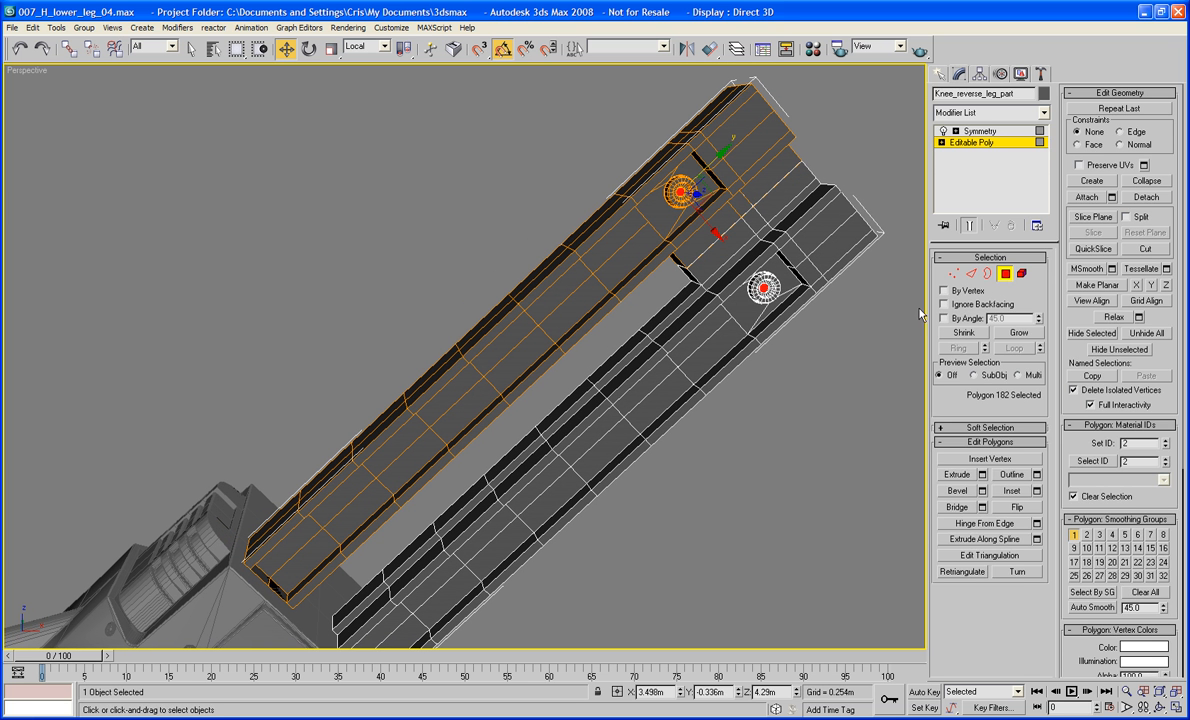
pyautogui.click(980, 174)
# Create a 22-sided AutoGrid cylinder on the upper bar's face below the circular detail, radius about 0.063 m and height about 0.049 m
pyautogui.click(940, 74)
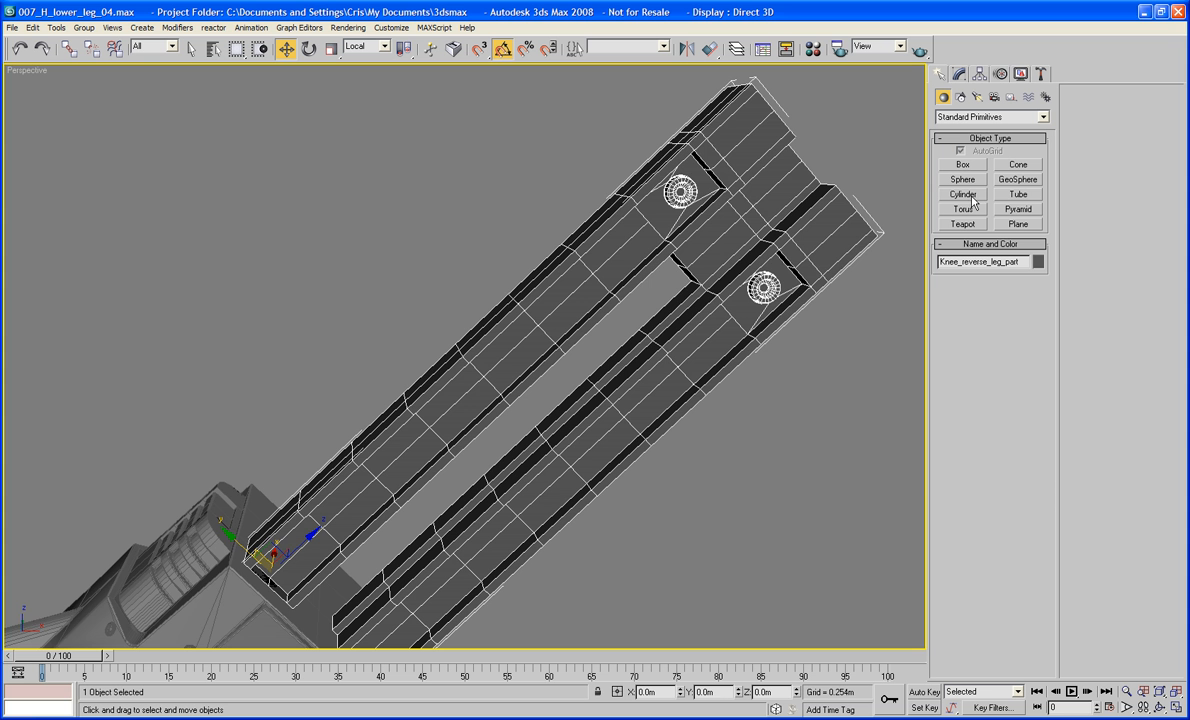
pyautogui.click(963, 194)
pyautogui.moveTo(666, 290); pyautogui.dragTo(548, 350, button='middle')
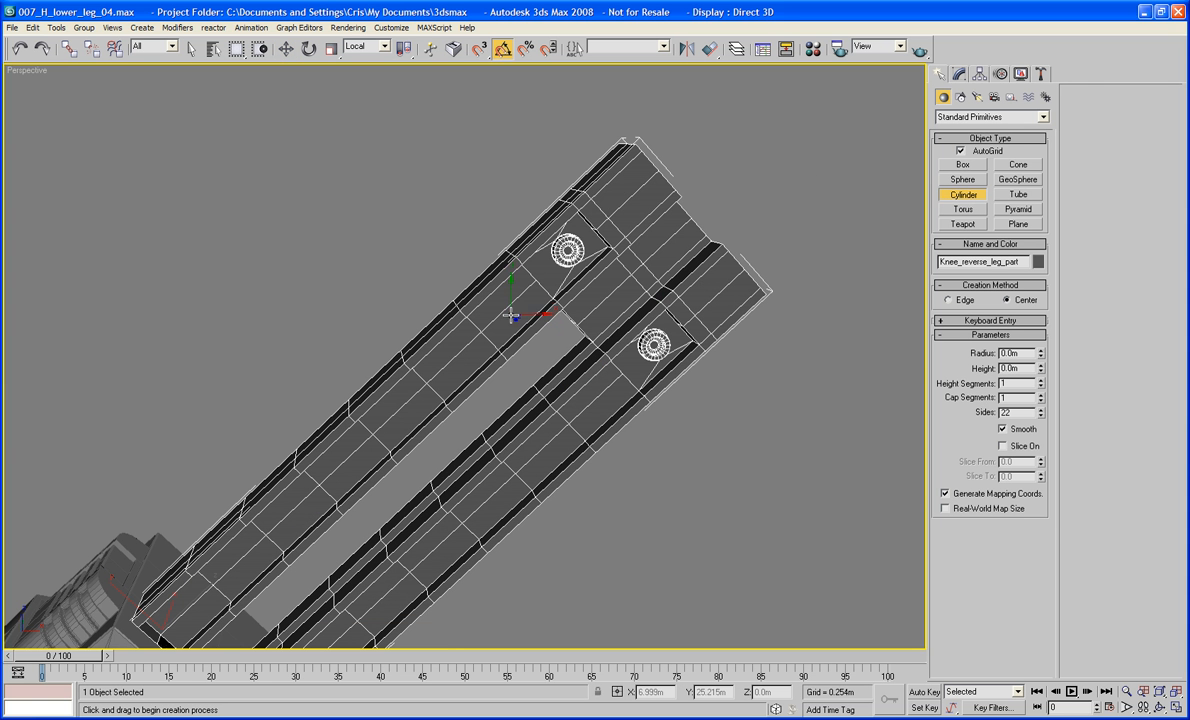
pyautogui.moveTo(507, 312); pyautogui.dragTo(517, 321)
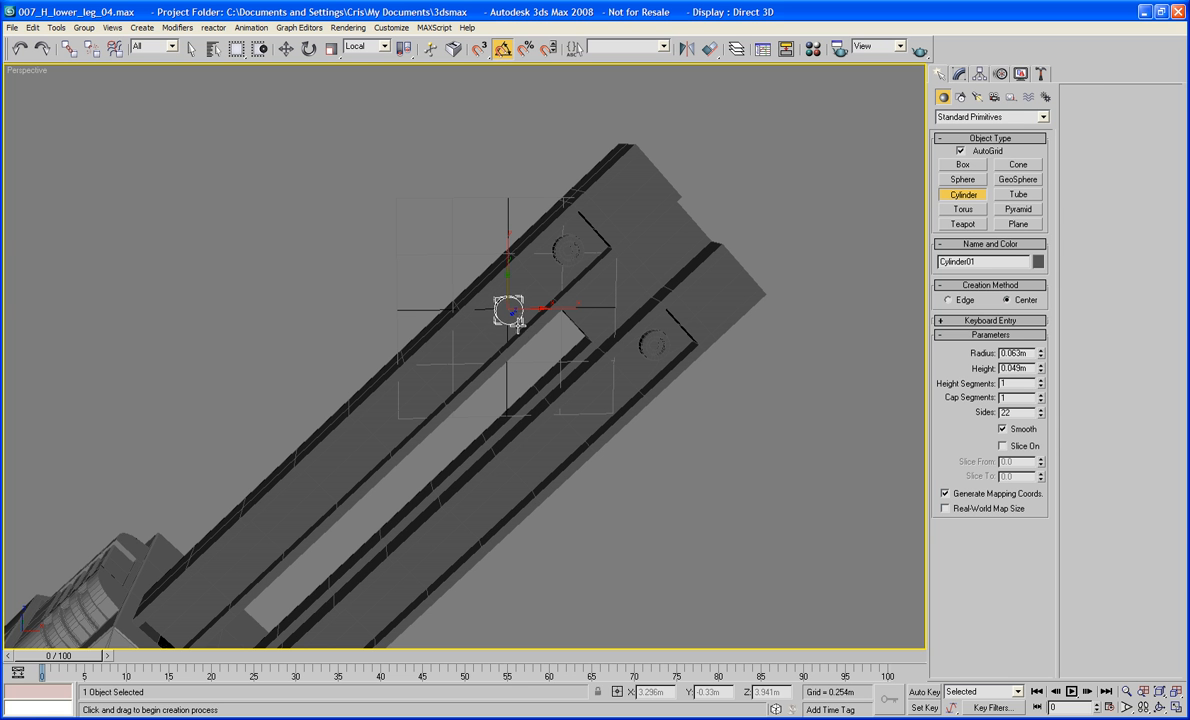
pyautogui.click(517, 325)
pyautogui.rightClick(507, 312)
# Convert the cylinder to Editable Poly and connect its uppermost and lowermost edges to split the caps vertically in half
pyautogui.rightClick(507, 314)
pyautogui.moveTo(540, 436)
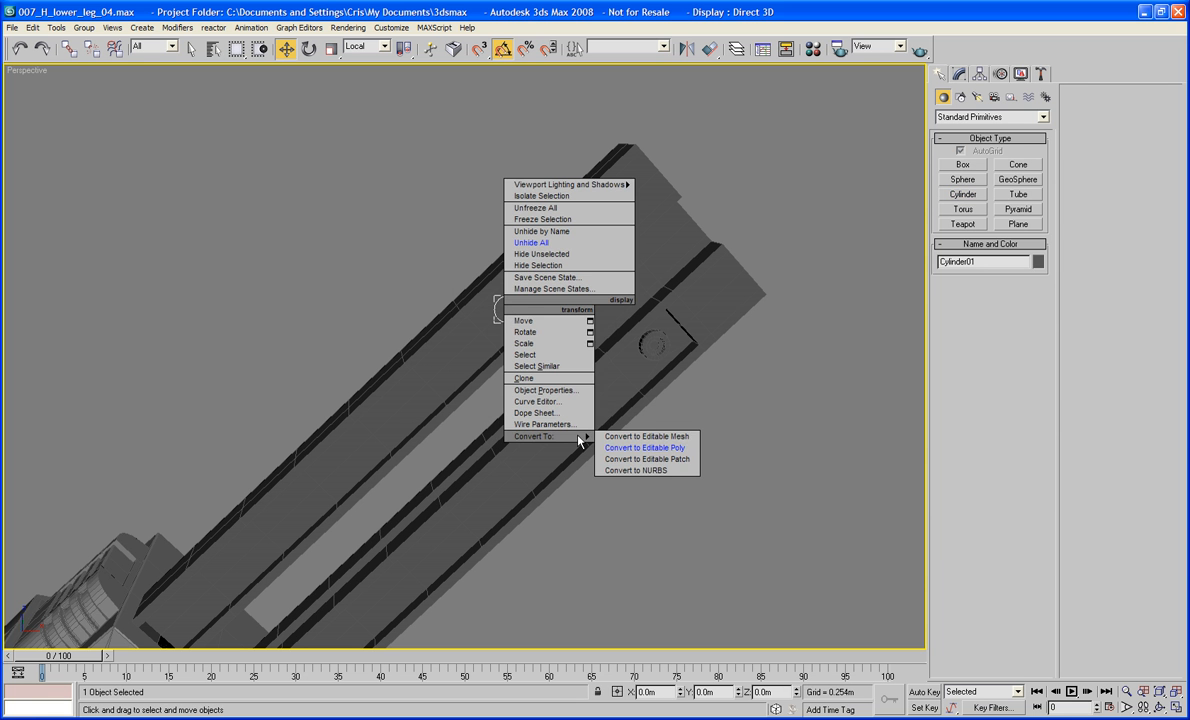
pyautogui.click(600, 414)
pyautogui.press('f')
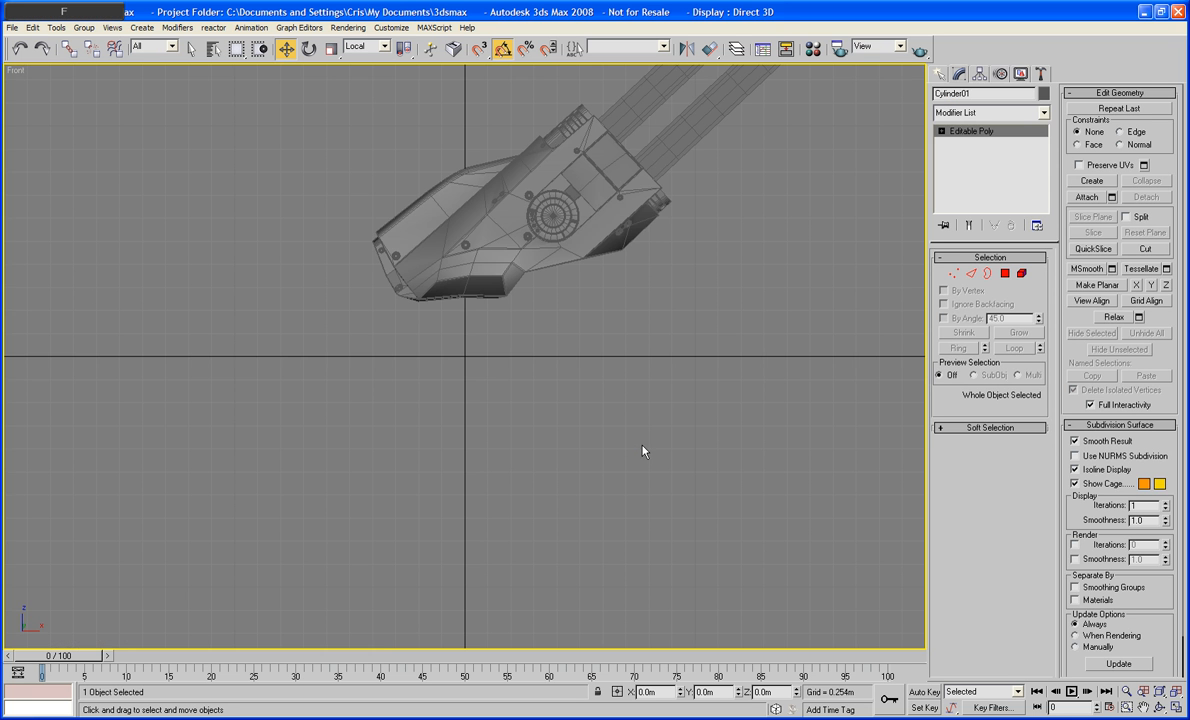
pyautogui.press('z')
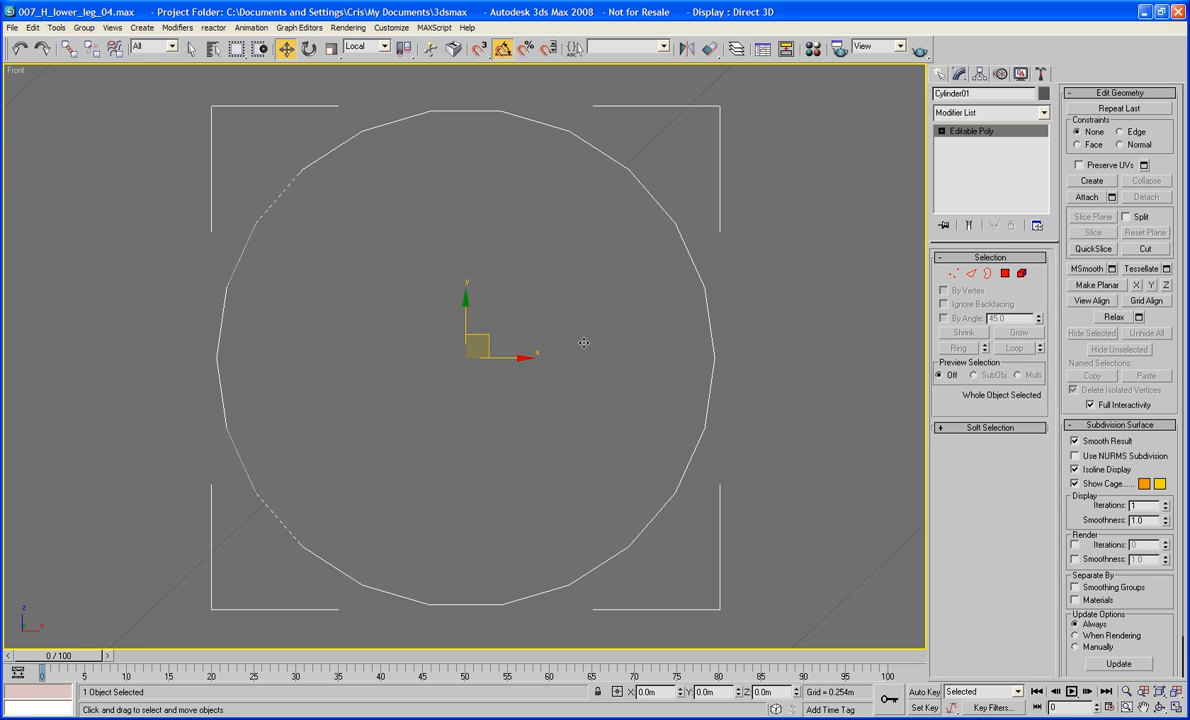
pyautogui.press('2')
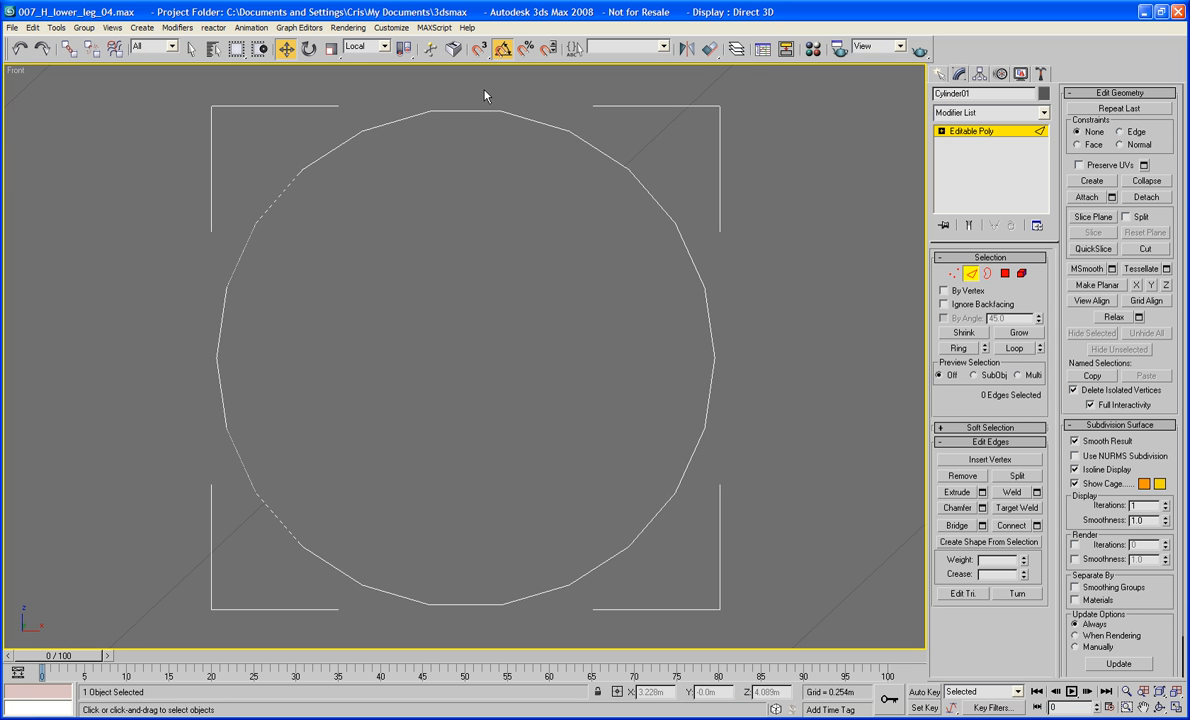
pyautogui.moveTo(470, 95); pyautogui.dragTo(465, 620)
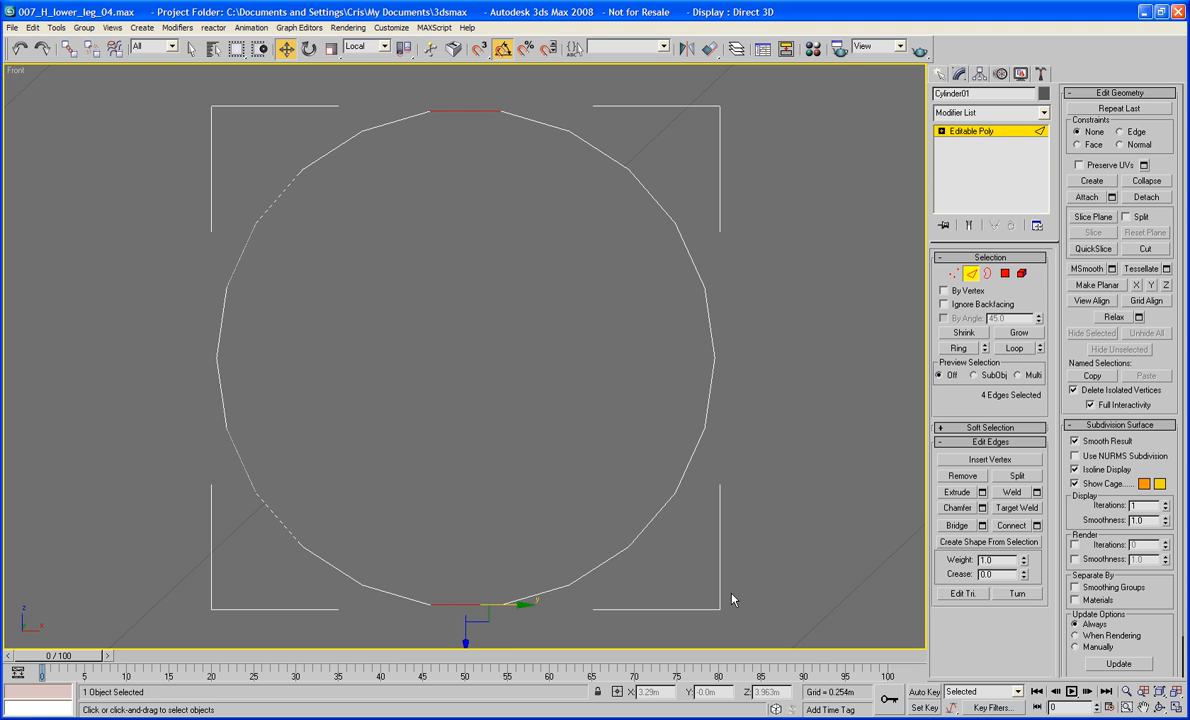
pyautogui.click(1011, 525)
# Move the polygons of the cylinder's left half outward horizontally to stretch it into a long rounded slot shape
pyautogui.moveTo(627, 502); pyautogui.dragTo(688, 451, button='middle')
pyautogui.scroll(-6, 672, 428)
pyautogui.press('4')
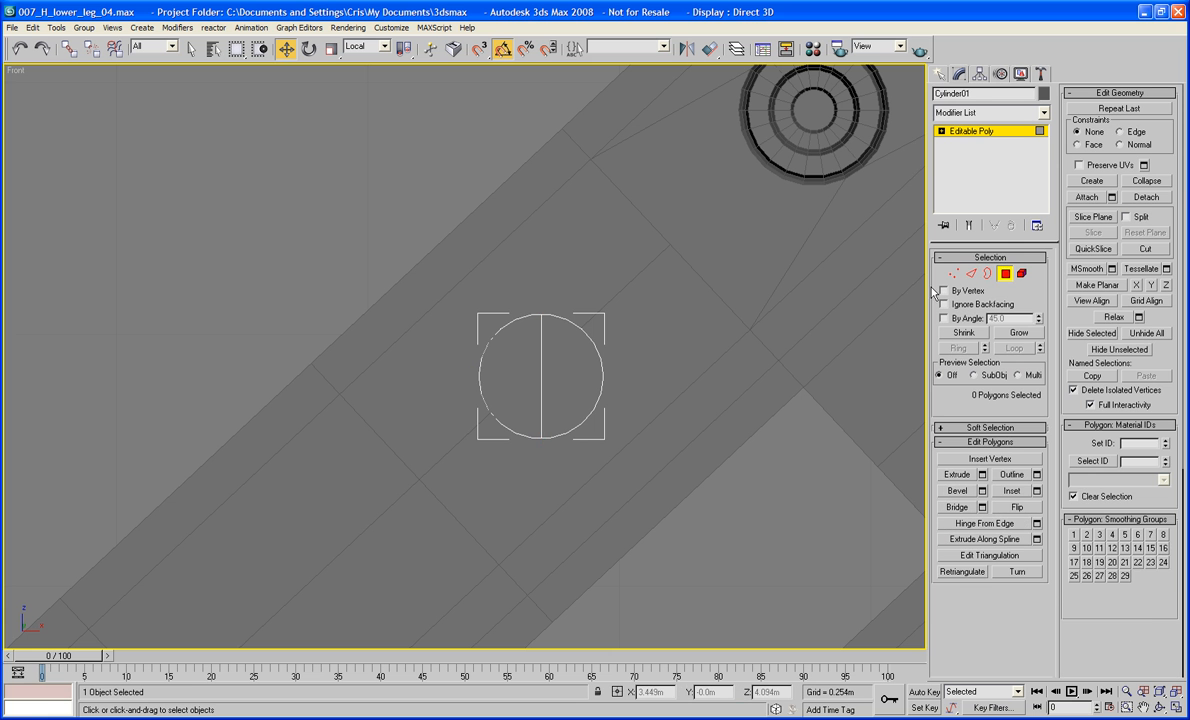
pyautogui.moveTo(409, 265); pyautogui.dragTo(499, 478)
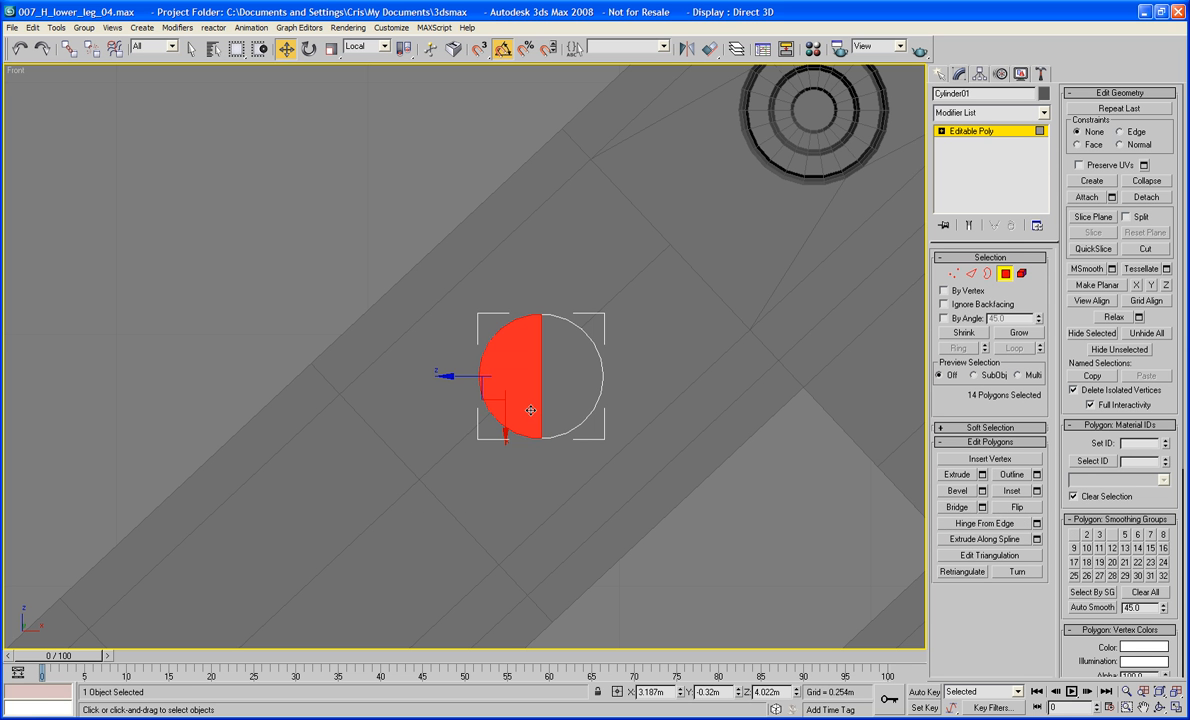
pyautogui.moveTo(457, 376); pyautogui.dragTo(60, 412)
pyautogui.scroll(-3, 249, 408)
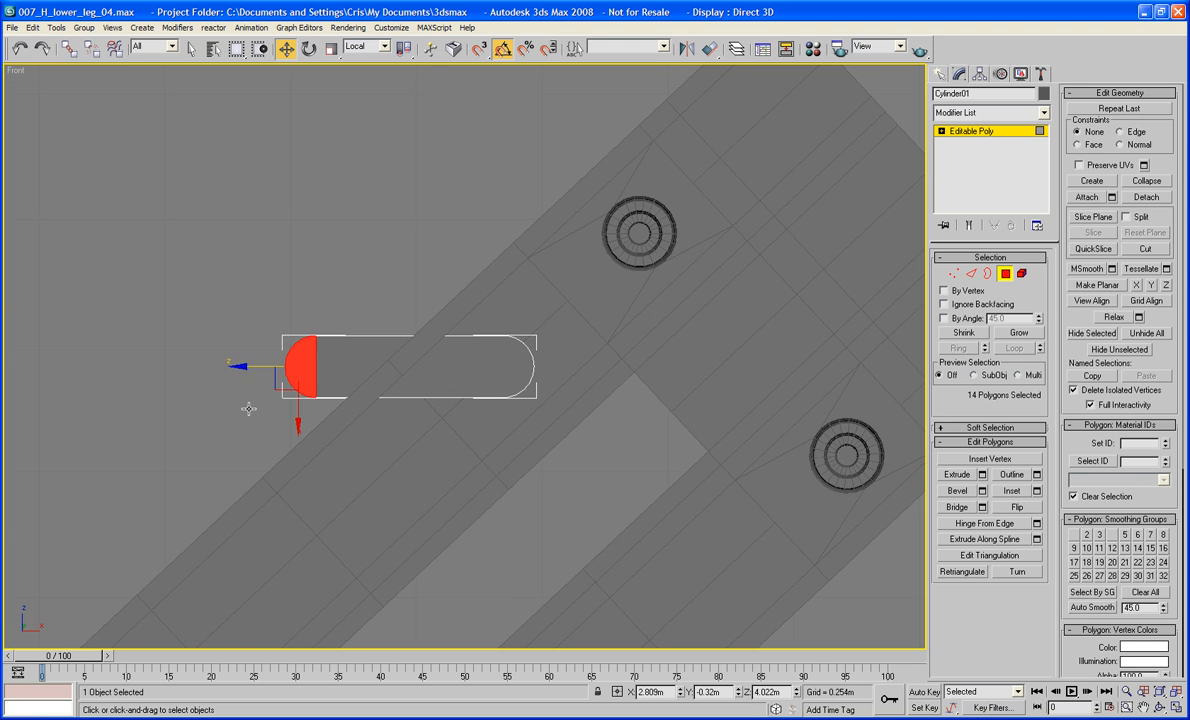
pyautogui.scroll(-5, 249, 408)
pyautogui.scroll(5, 337, 360)
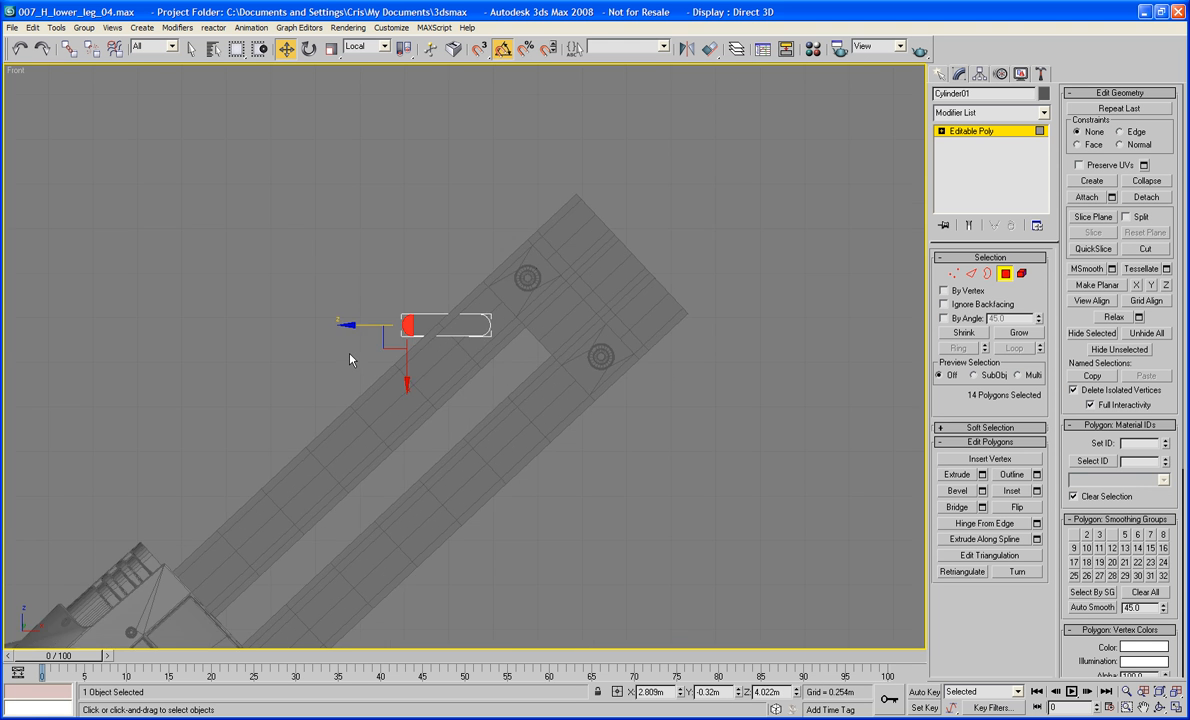
# Leave polygon editing and scale the whole slot shape down uniformly to about two thirds of its size
pyautogui.click(1005, 275)
pyautogui.click(334, 51)
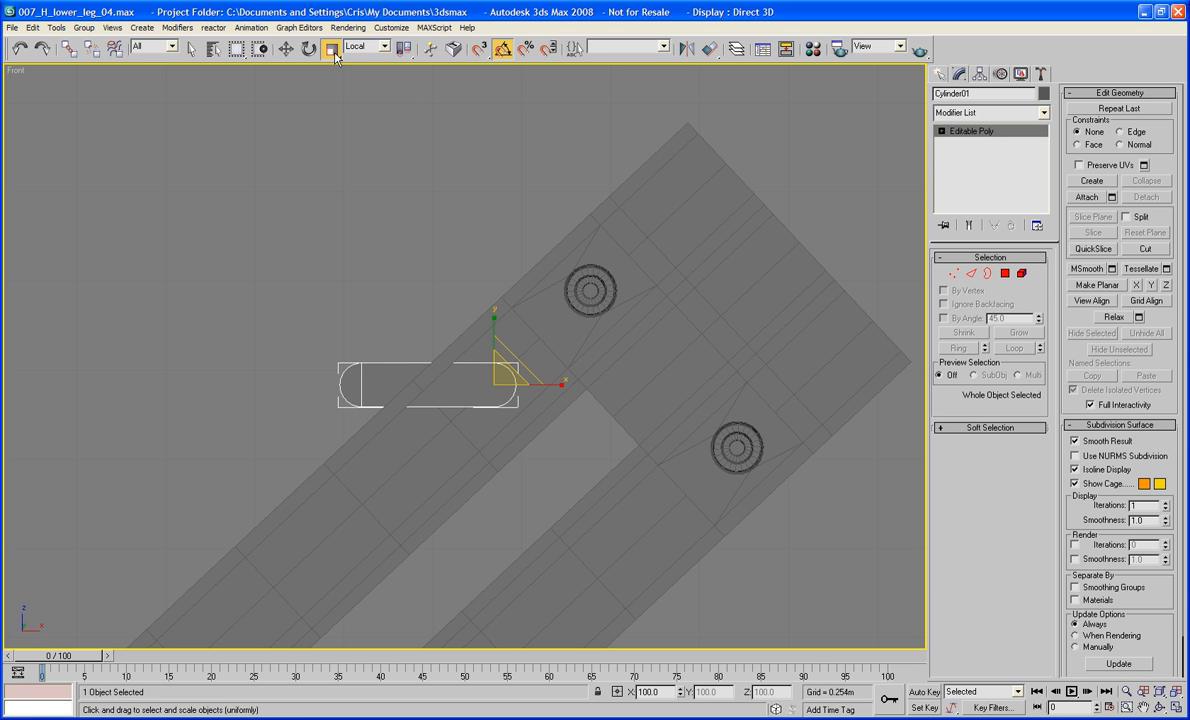
pyautogui.moveTo(509, 373); pyautogui.dragTo(510, 408)
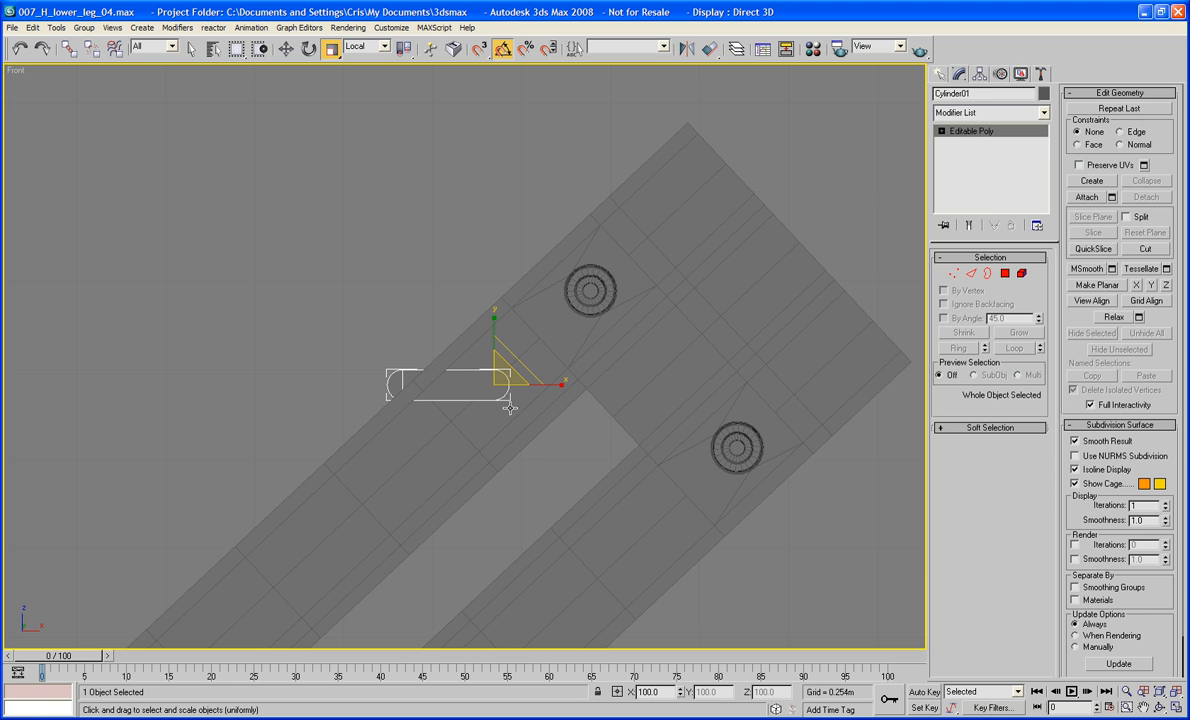
# Reset the slot shape's transform with Reset XForm and convert it back to Editable Poly
pyautogui.click(1039, 76)
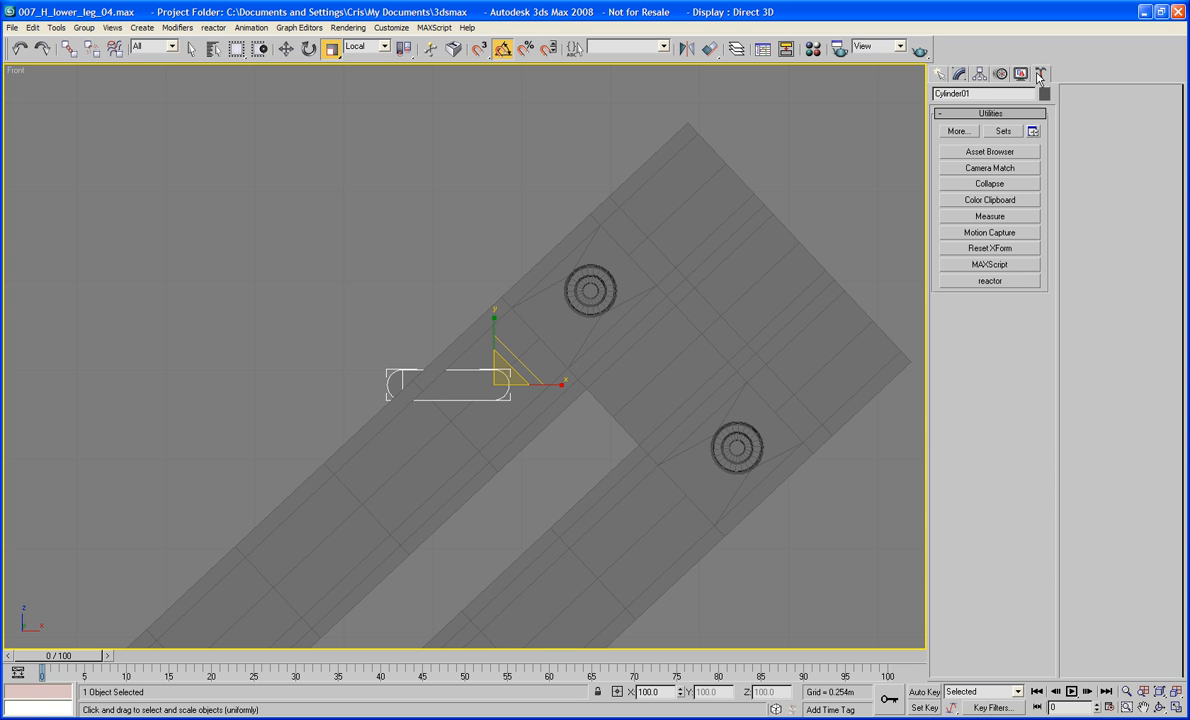
pyautogui.click(988, 250)
pyautogui.click(999, 330)
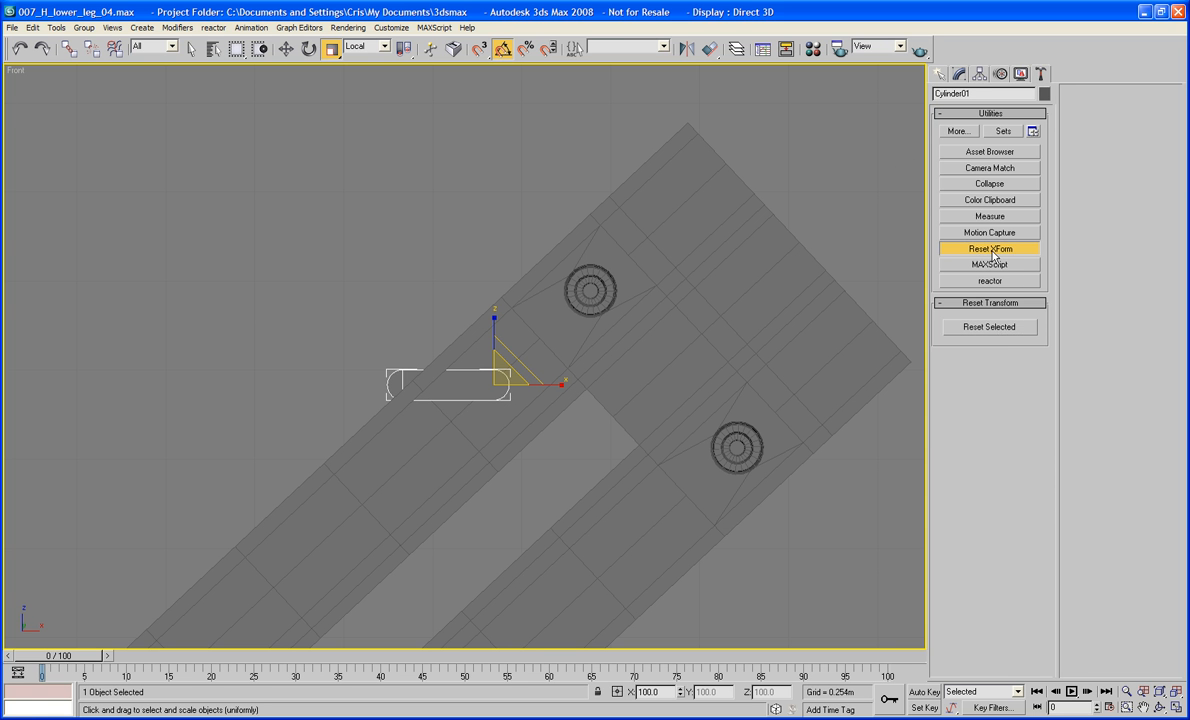
pyautogui.rightClick(483, 395)
pyautogui.moveTo(520, 525)
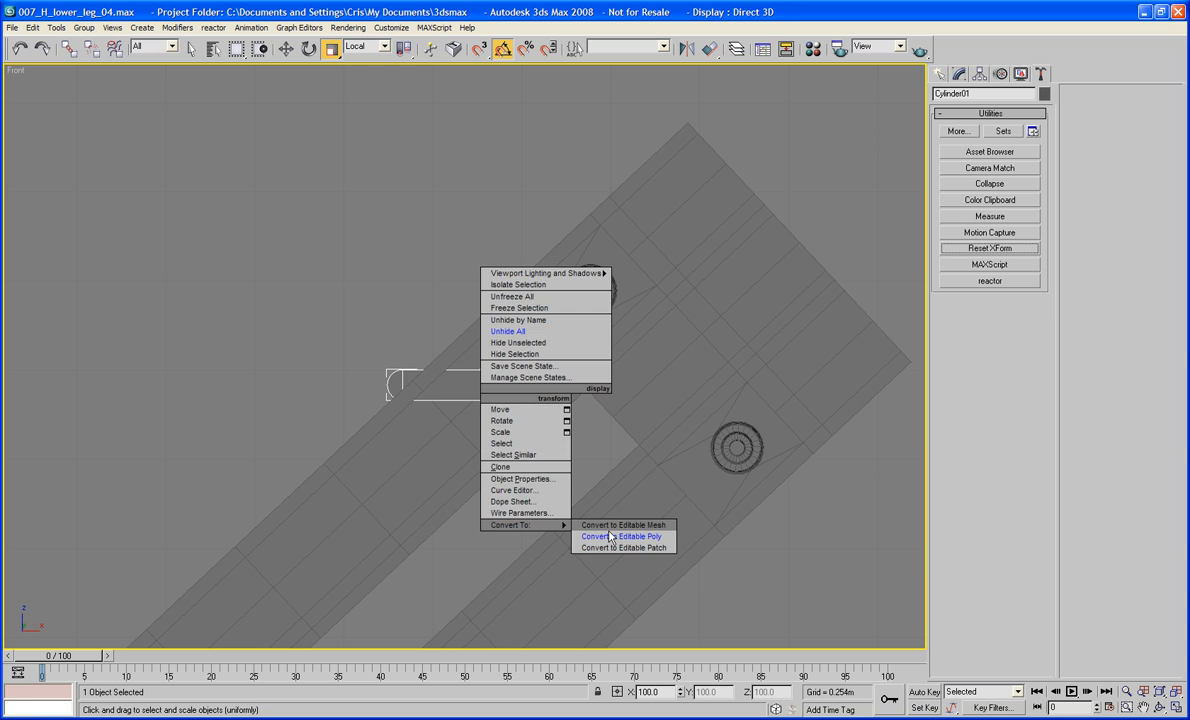
pyautogui.click(610, 537)
# Rotate the slot shape parallel to the bar in wireframe, and move it about 0.166 m along its local X axis toward the circular detail
pyautogui.moveTo(543, 453); pyautogui.dragTo(659, 393, button='middle')
pyautogui.scroll(3, 505, 479)
pyautogui.scroll(2, 664, 385)
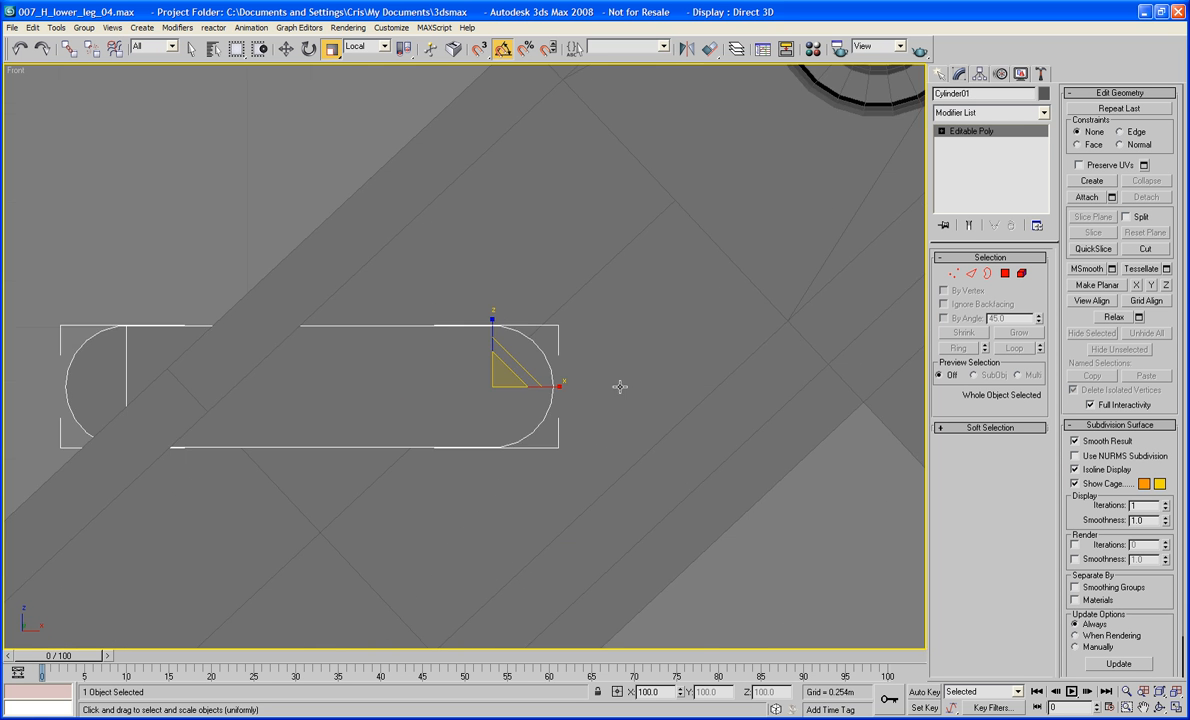
pyautogui.click(308, 48)
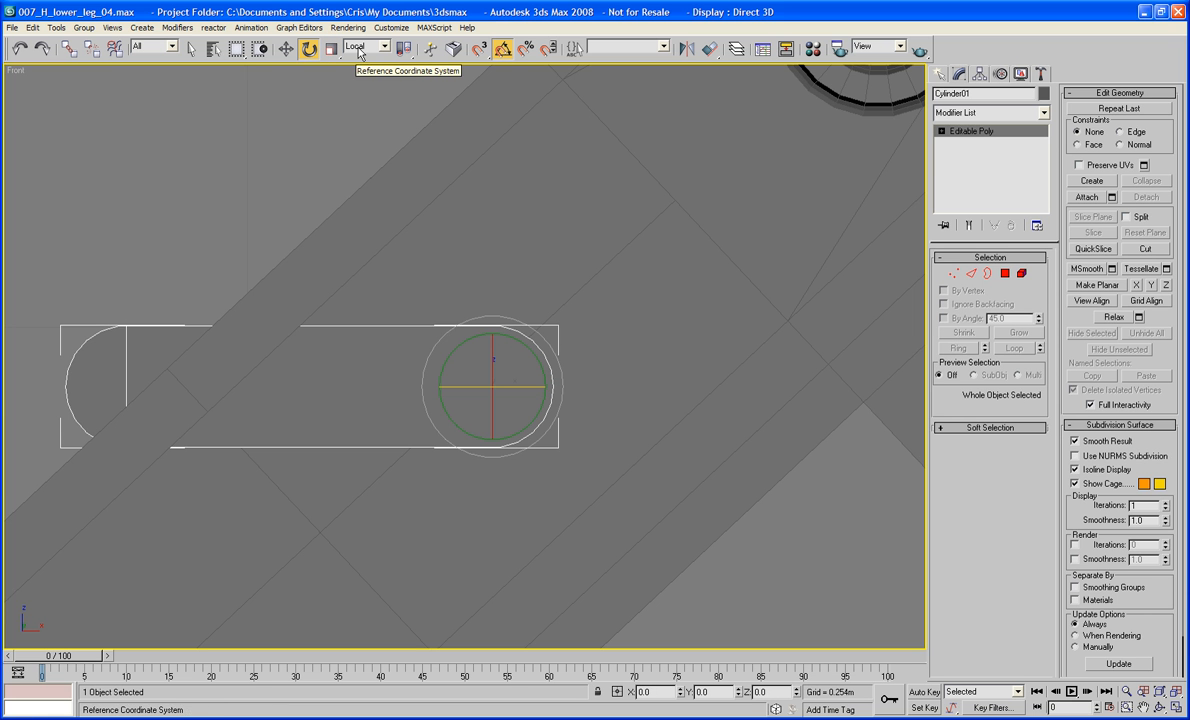
pyautogui.click(286, 48)
pyautogui.scroll(3, 437, 183)
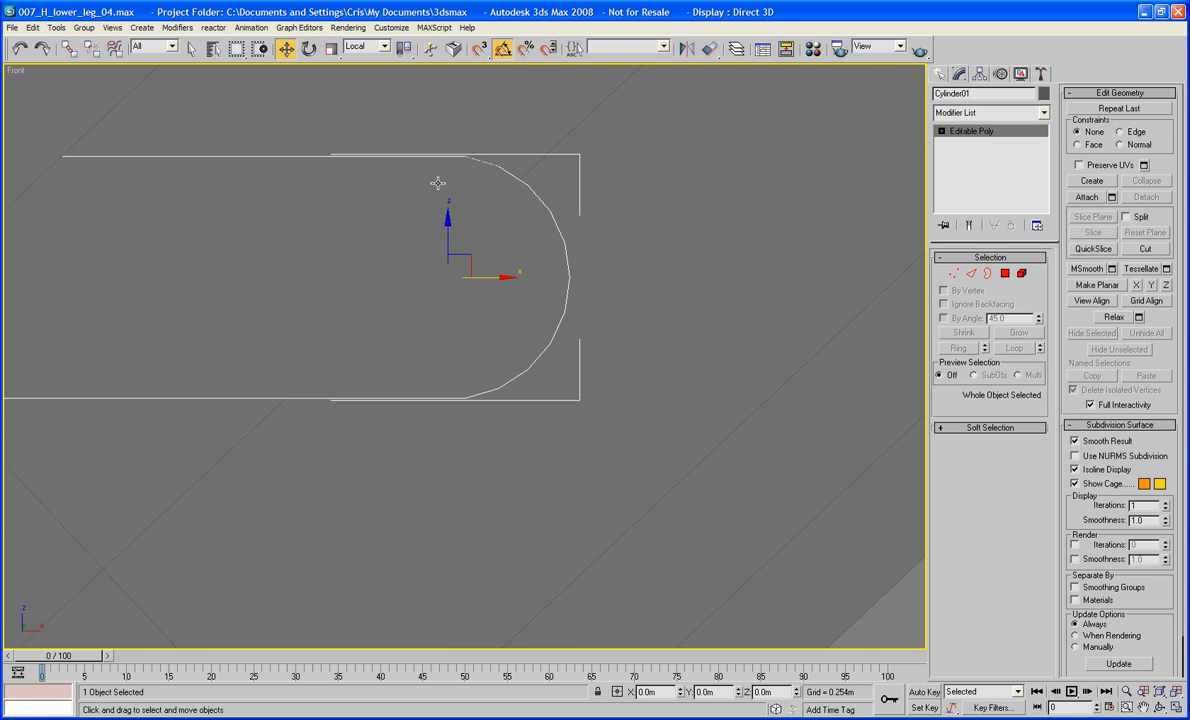
pyautogui.press('F3')
pyautogui.moveTo(519, 238); pyautogui.dragTo(516, 267, button='middle')
pyautogui.moveTo(468, 295)
pyautogui.mouseDown()
pyautogui.moveTo(467, 268)
pyautogui.moveTo(488, 237)
pyautogui.moveTo(473, 199)
pyautogui.mouseUp()
pyautogui.press('e')
pyautogui.scroll(-6, 481, 204)
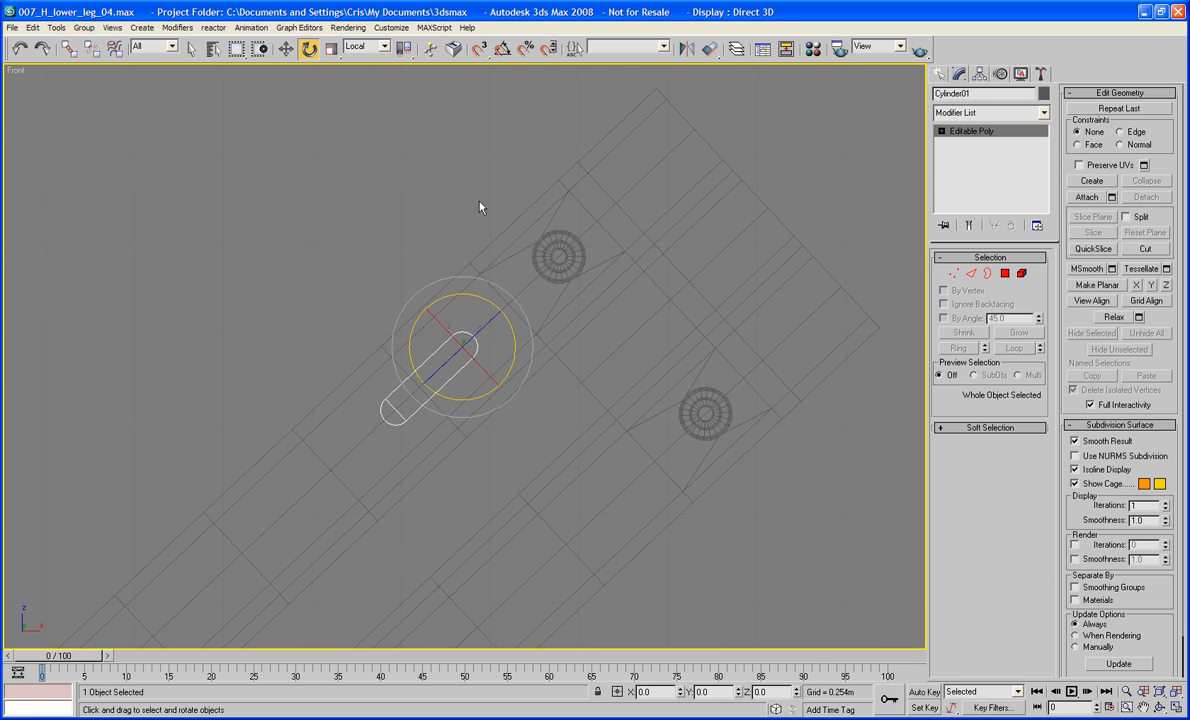
pyautogui.press('w')
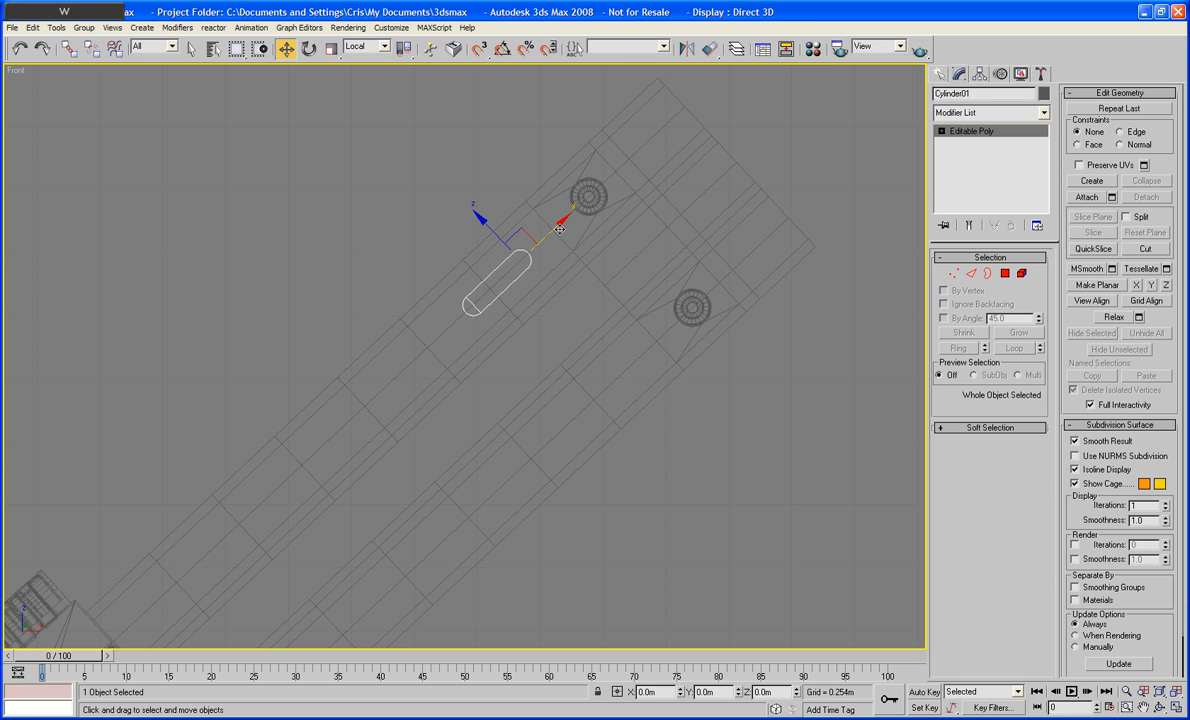
pyautogui.moveTo(555, 228); pyautogui.dragTo(589, 202)
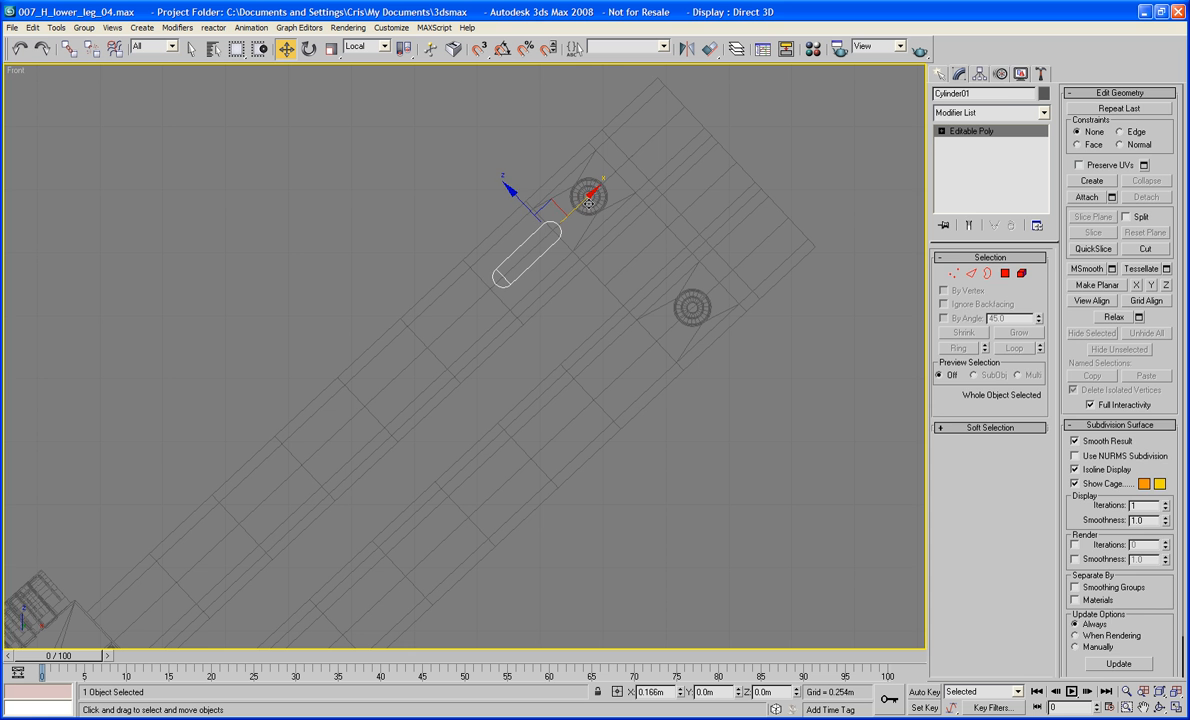
pyautogui.click(547, 190)
pyautogui.scroll(-2, 547, 192)
pyautogui.scroll(2, 546, 220)
pyautogui.hotkey('ctrl', 'v')
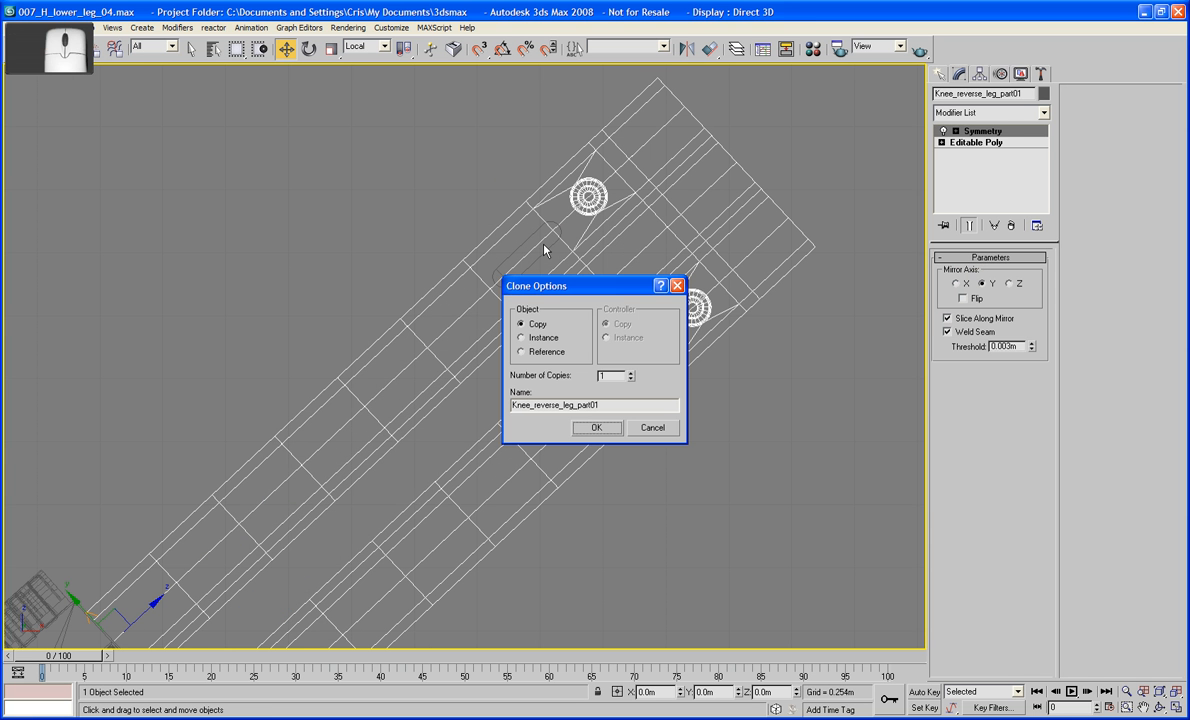
pyautogui.click(651, 431)
pyautogui.moveTo(638, 353); pyautogui.dragTo(641, 423, button='middle')
pyautogui.scroll(-2, 640, 420)
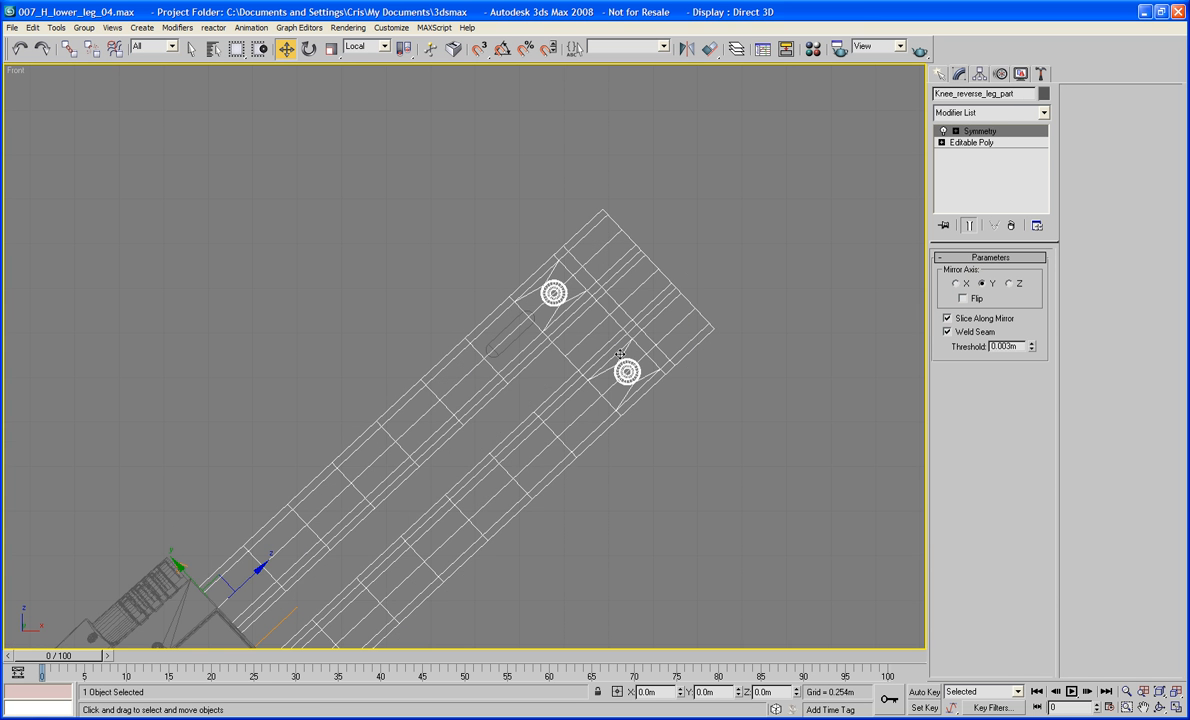
# Clone the rounded slot shape along its local X axis down the bar, making 5 copies with the Copy option
pyautogui.click(498, 326)
pyautogui.click(518, 338)
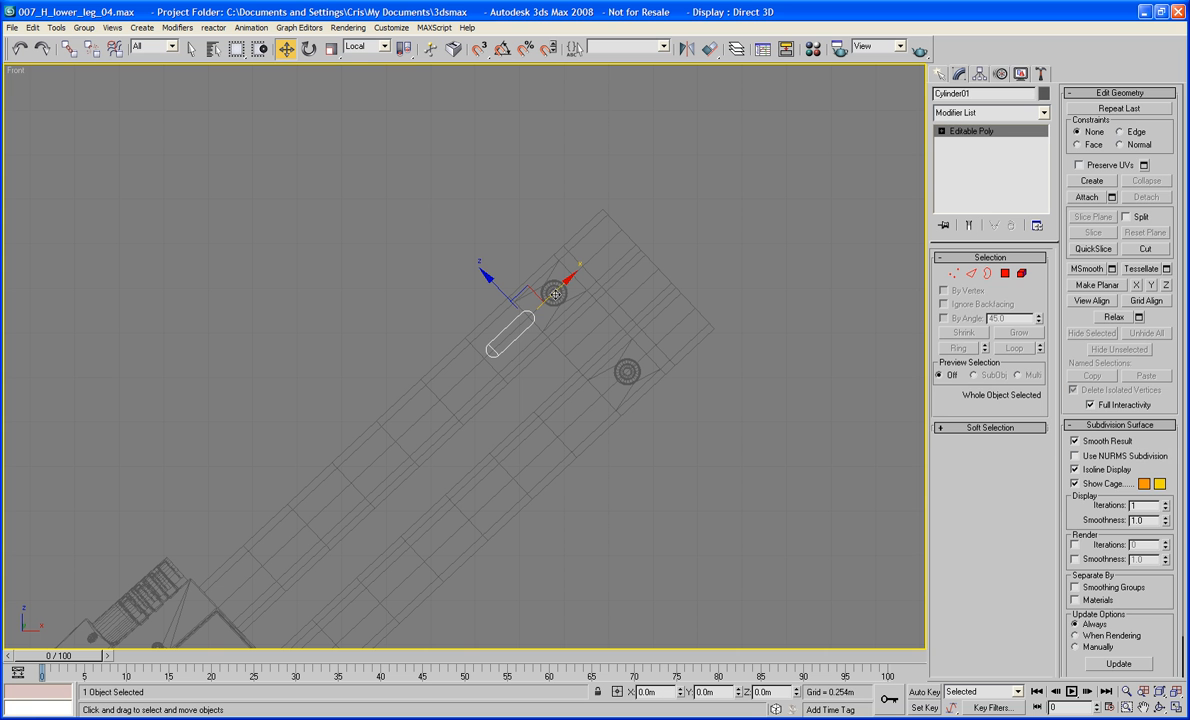
pyautogui.keyDown('shift'); pyautogui.moveTo(558, 291); pyautogui.dragTo(509, 350); pyautogui.keyUp('shift')
pyautogui.click(631, 372)
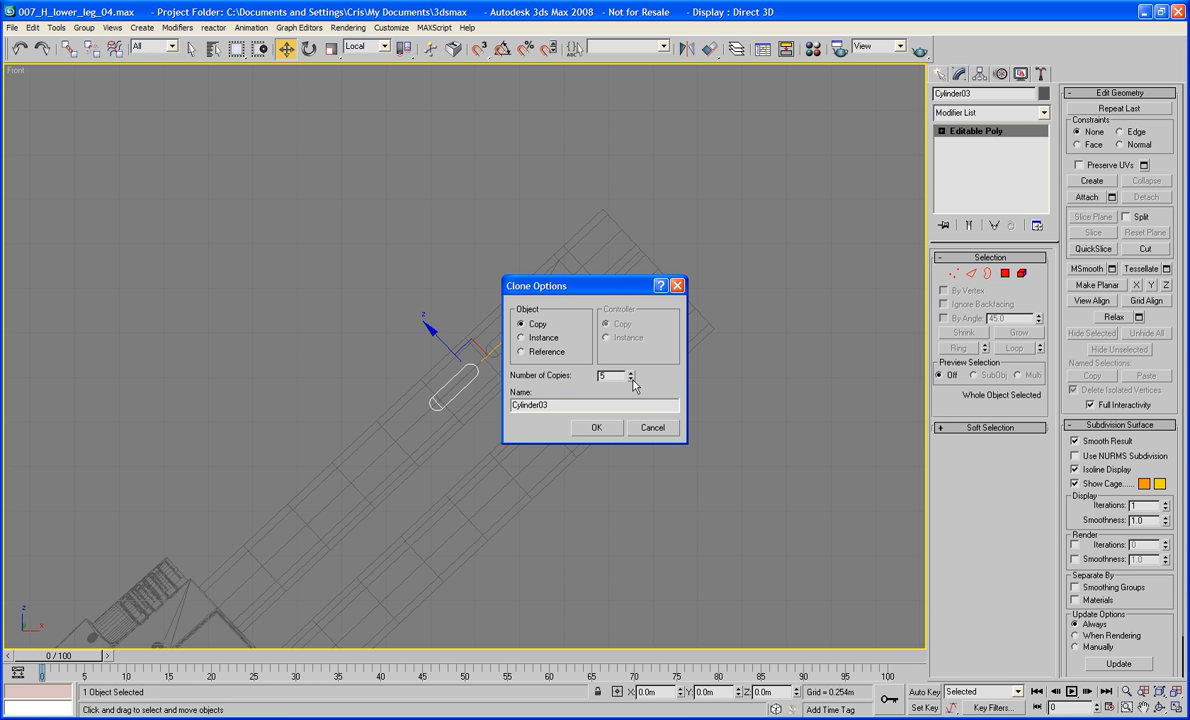
pyautogui.click(596, 427)
pyautogui.moveTo(570, 397); pyautogui.dragTo(672, 318, button='middle')
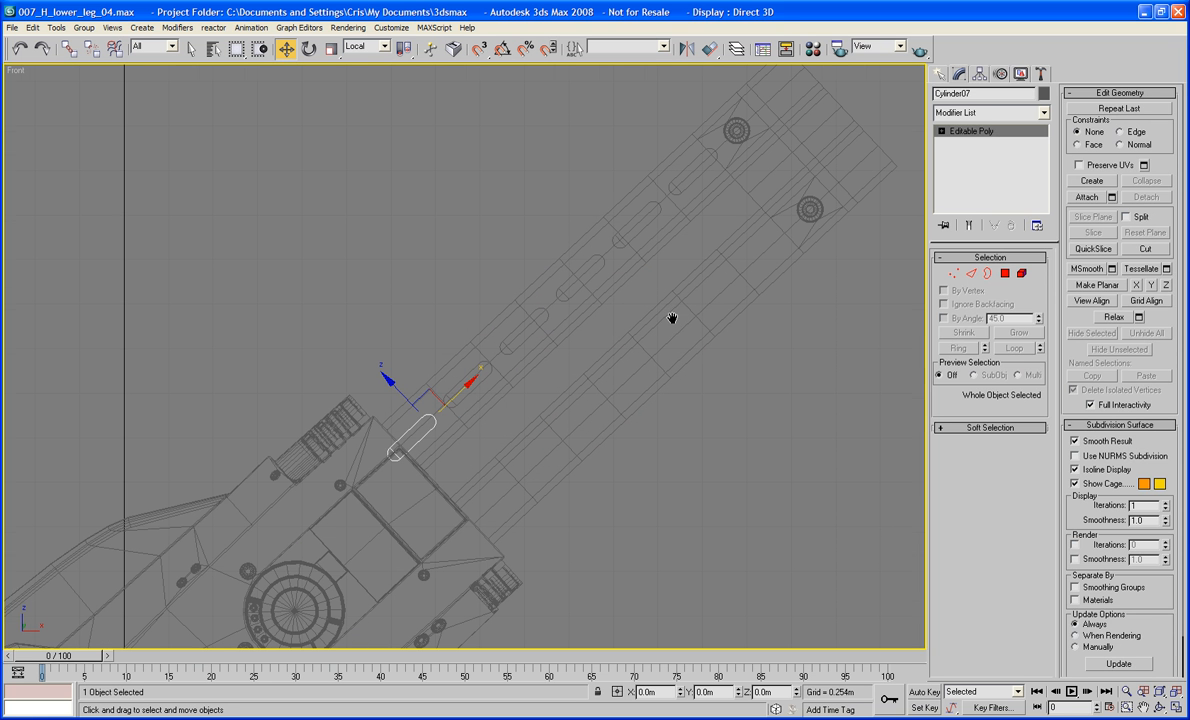
# Delete the last slot copy, the one that overlaps the lower leg housing
pyautogui.click(361, 304)
pyautogui.click(385, 456)
pyautogui.click(388, 454)
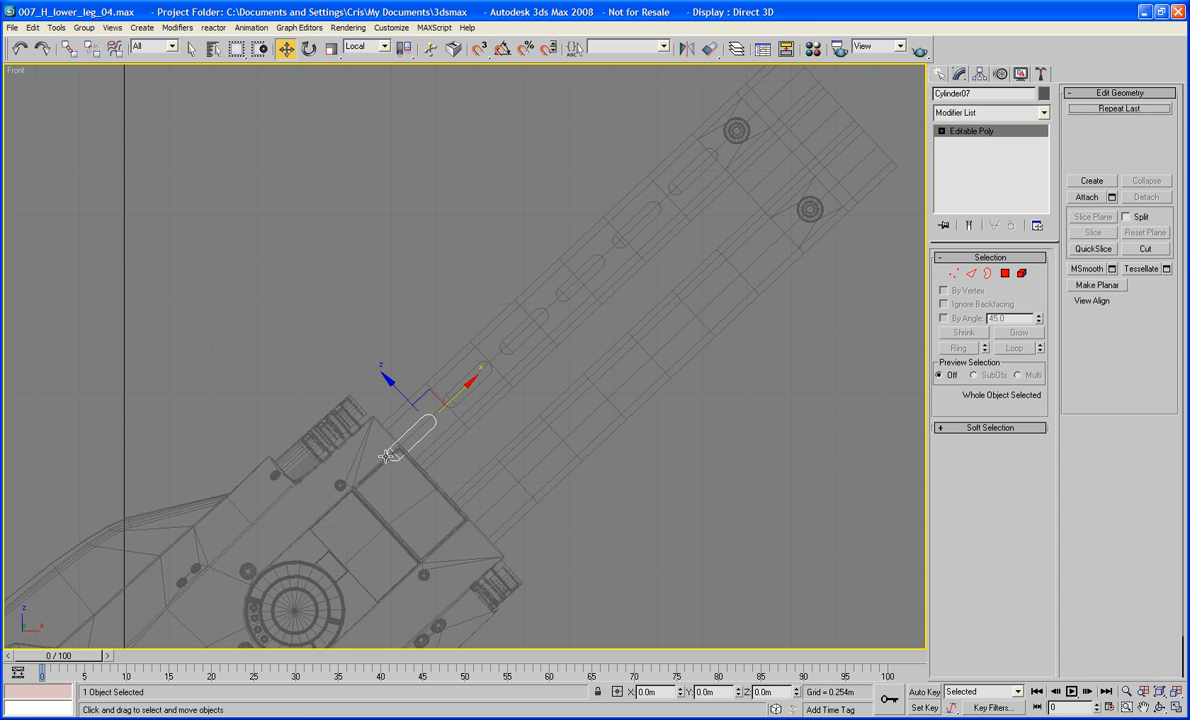
pyautogui.click(451, 451)
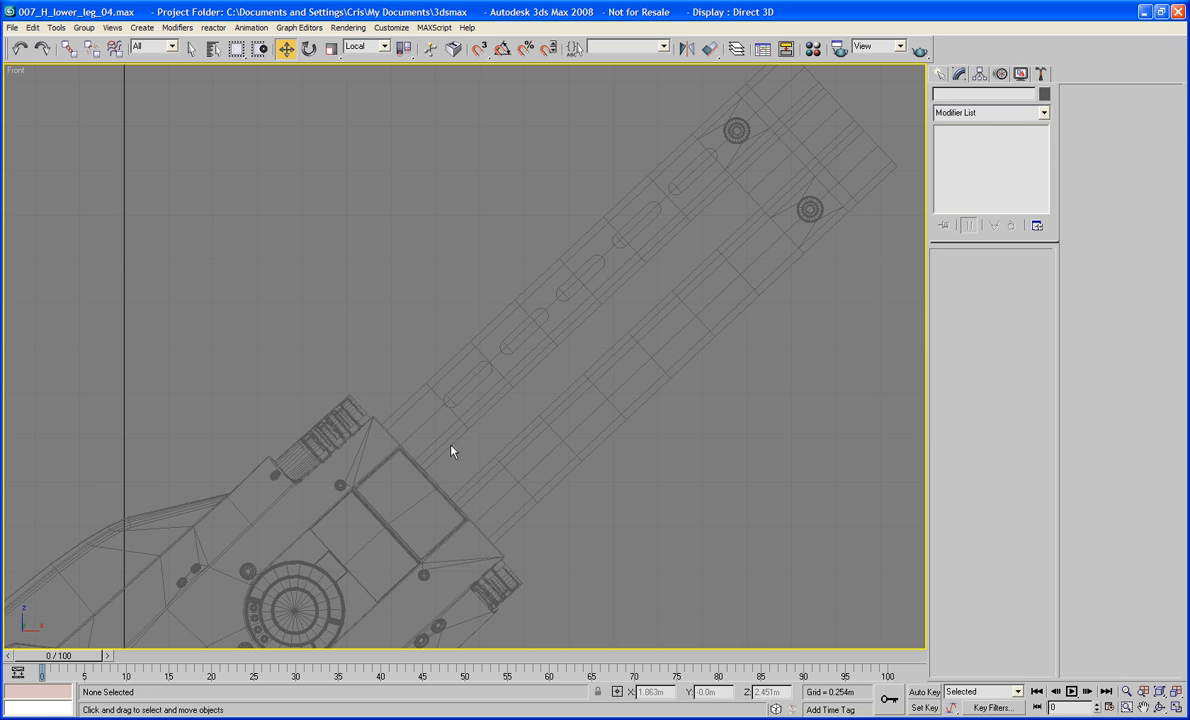
pyautogui.scroll(5, 446, 427)
pyautogui.moveTo(396, 433); pyautogui.dragTo(370, 464, button='middle')
pyautogui.scroll(-3, 305, 567)
pyautogui.moveTo(305, 567); pyautogui.dragTo(321, 489, button='middle')
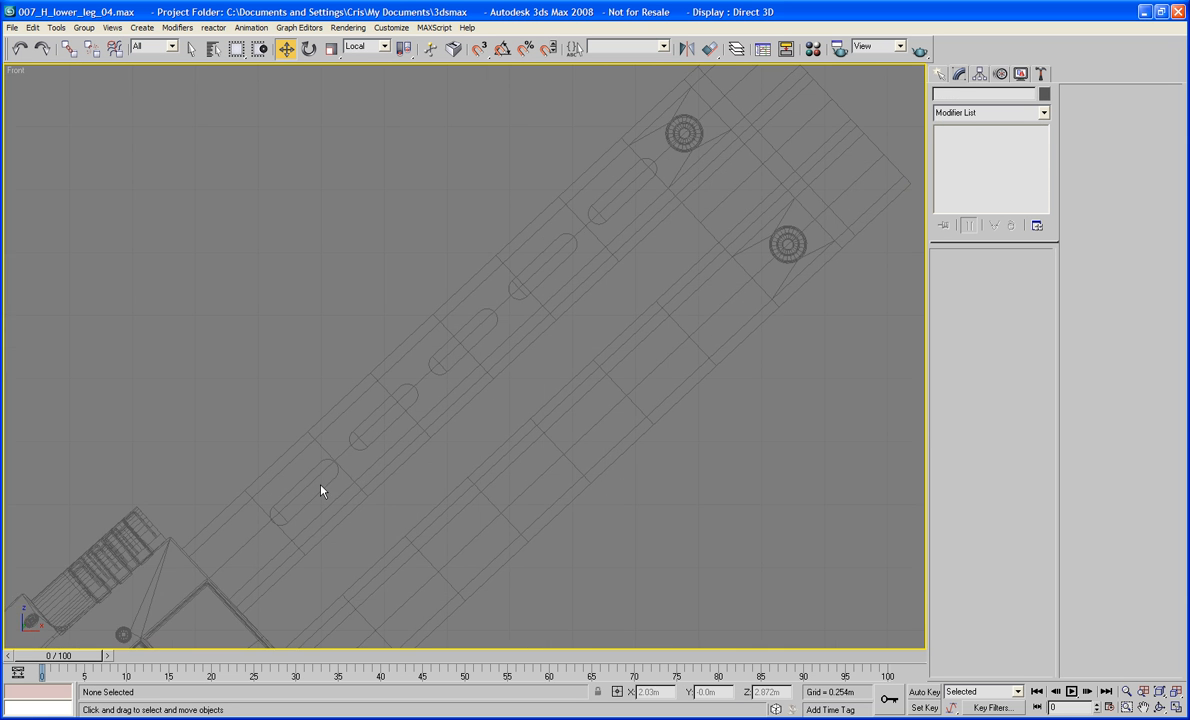
# Shade the Front view and, in the bar's base mesh below Symmetry, delete the face polygons around the two slots nearest the circular detail
pyautogui.click(326, 483)
pyautogui.click(360, 361)
pyautogui.press('F3')
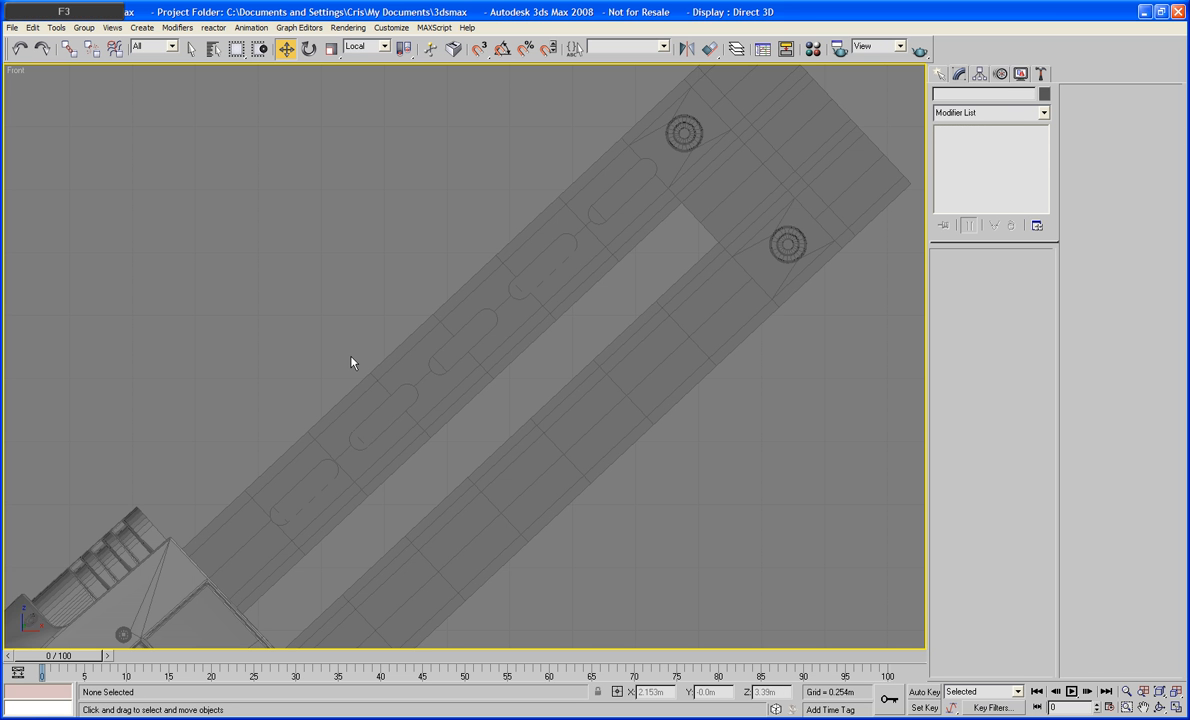
pyautogui.press('F3')
pyautogui.press('F3')
pyautogui.click(482, 338)
pyautogui.moveTo(543, 297); pyautogui.dragTo(521, 361, button='middle')
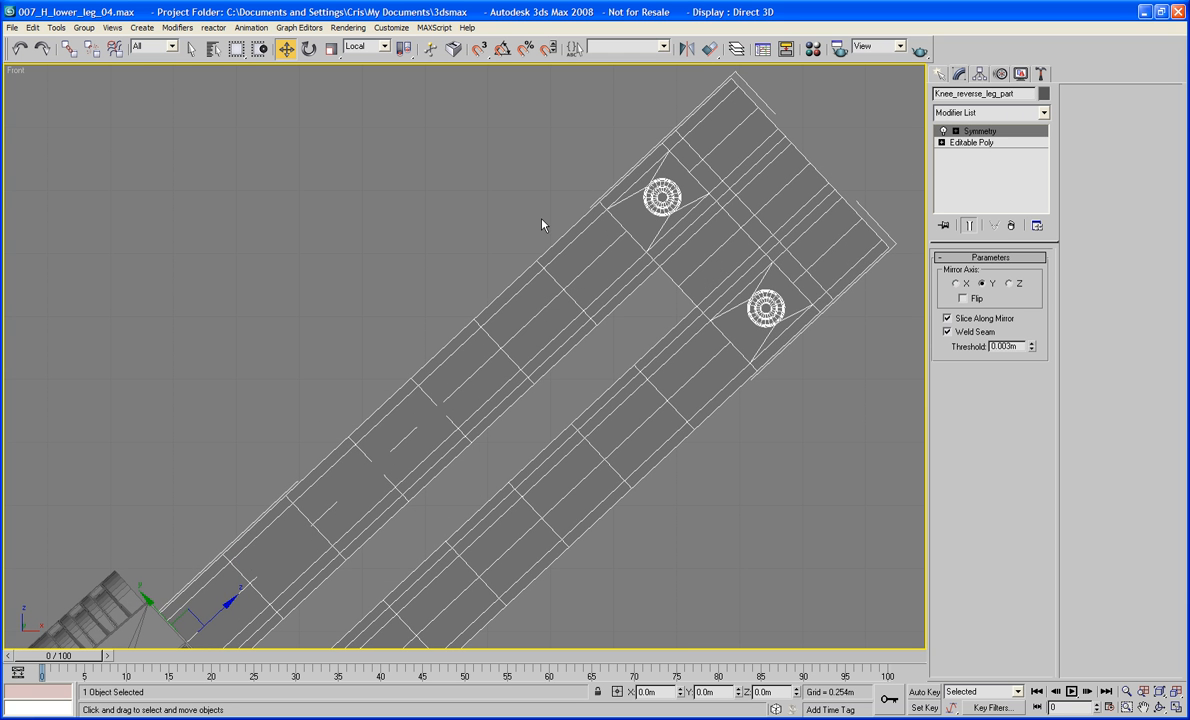
pyautogui.click(542, 224)
pyautogui.click(606, 291)
pyautogui.click(970, 142)
pyautogui.press('4')
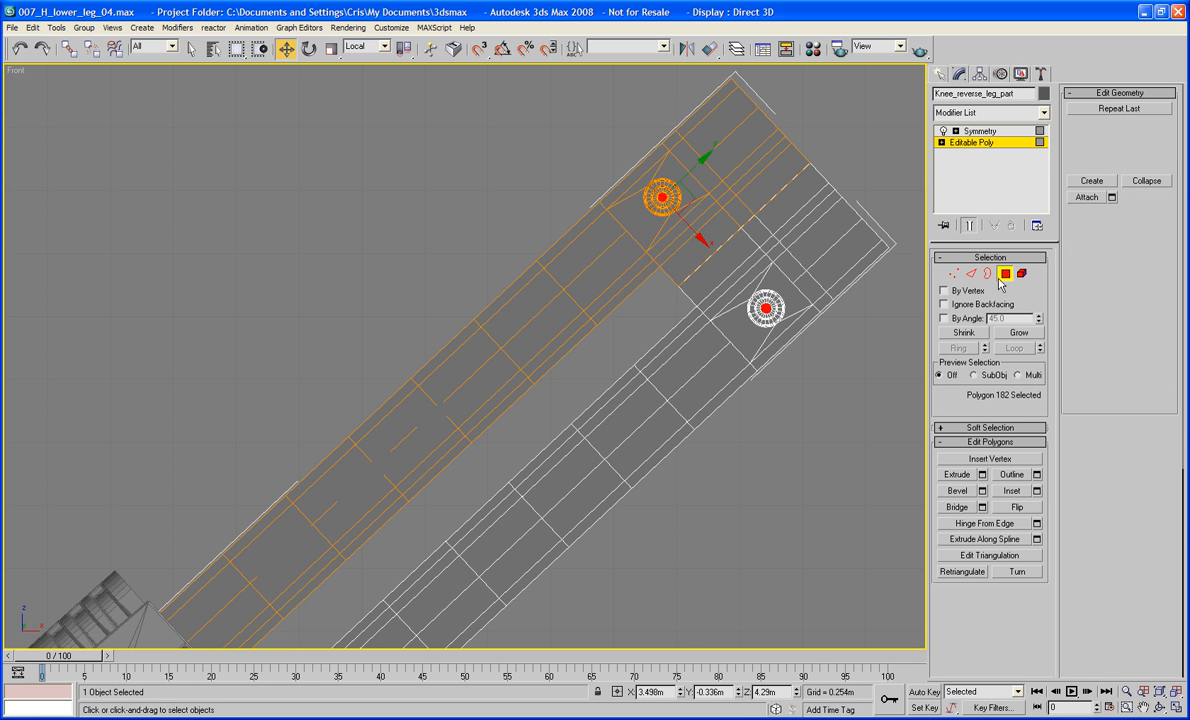
pyautogui.click(637, 215)
pyautogui.press('Delete')
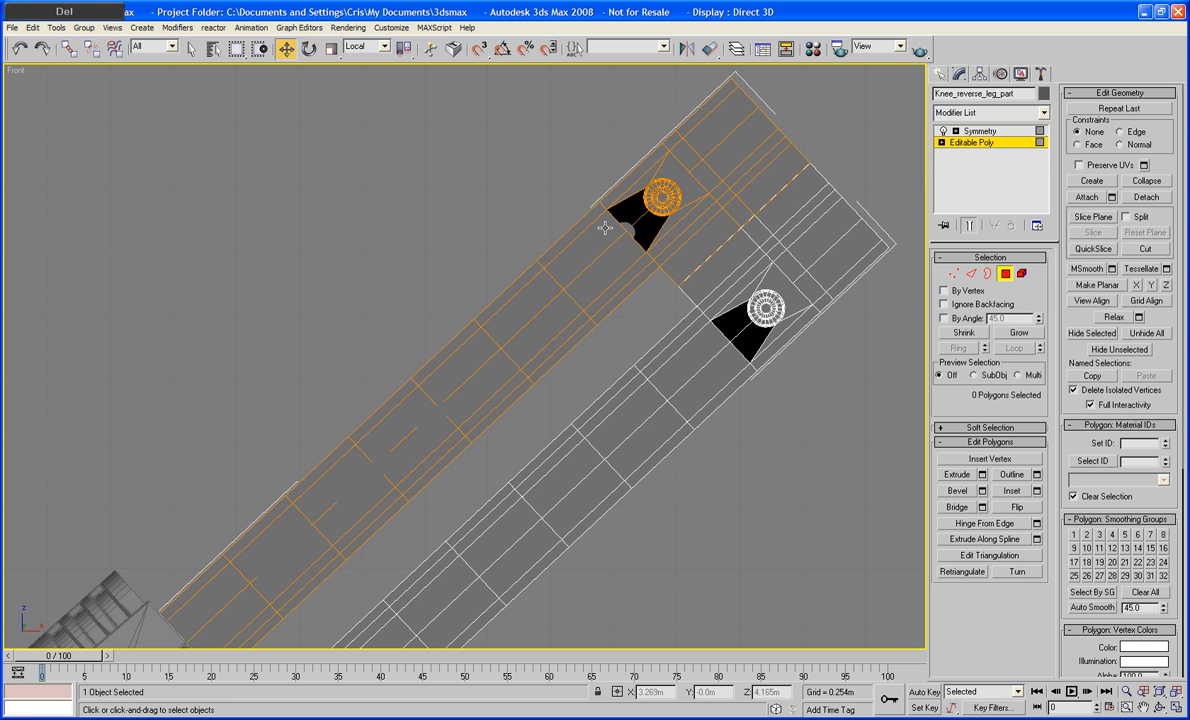
pyautogui.click(550, 308)
pyautogui.press('Delete')
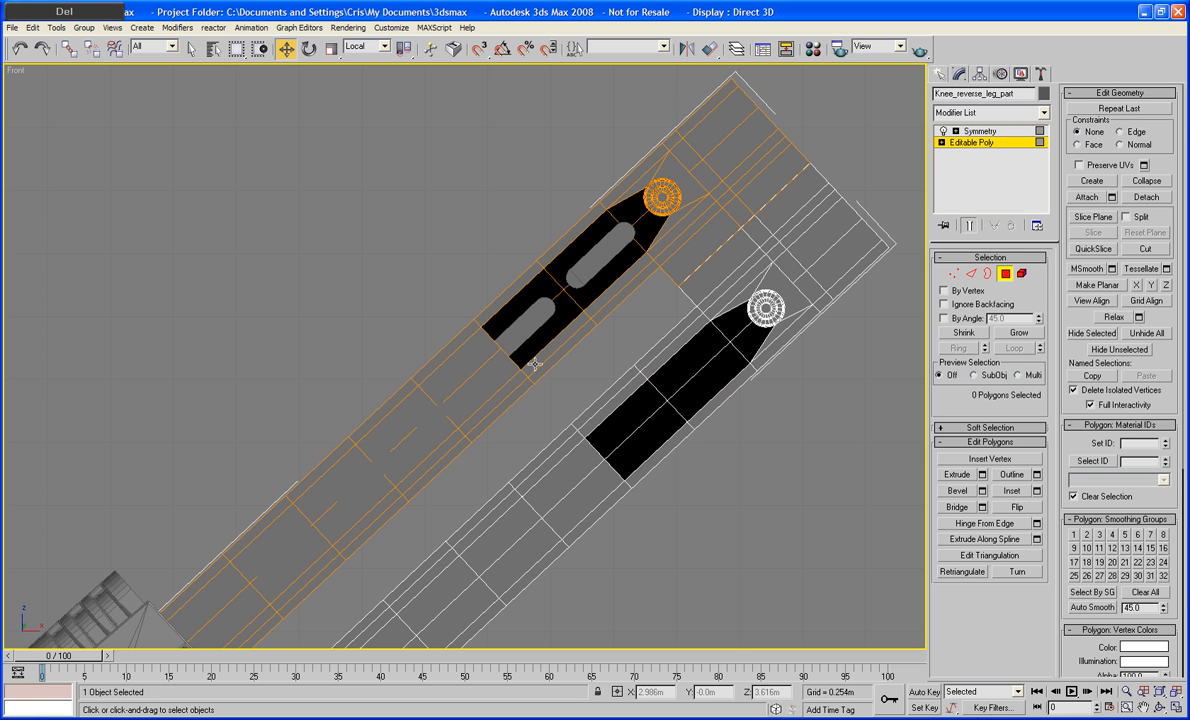
# Delete the bar's remaining face polygons around the three lower slots, ending the opening beside the slot nearest the leg
pyautogui.click(450, 350)
pyautogui.press('Delete')
pyautogui.click(440, 395)
pyautogui.press('Delete')
pyautogui.click(424, 428)
pyautogui.press('Delete')
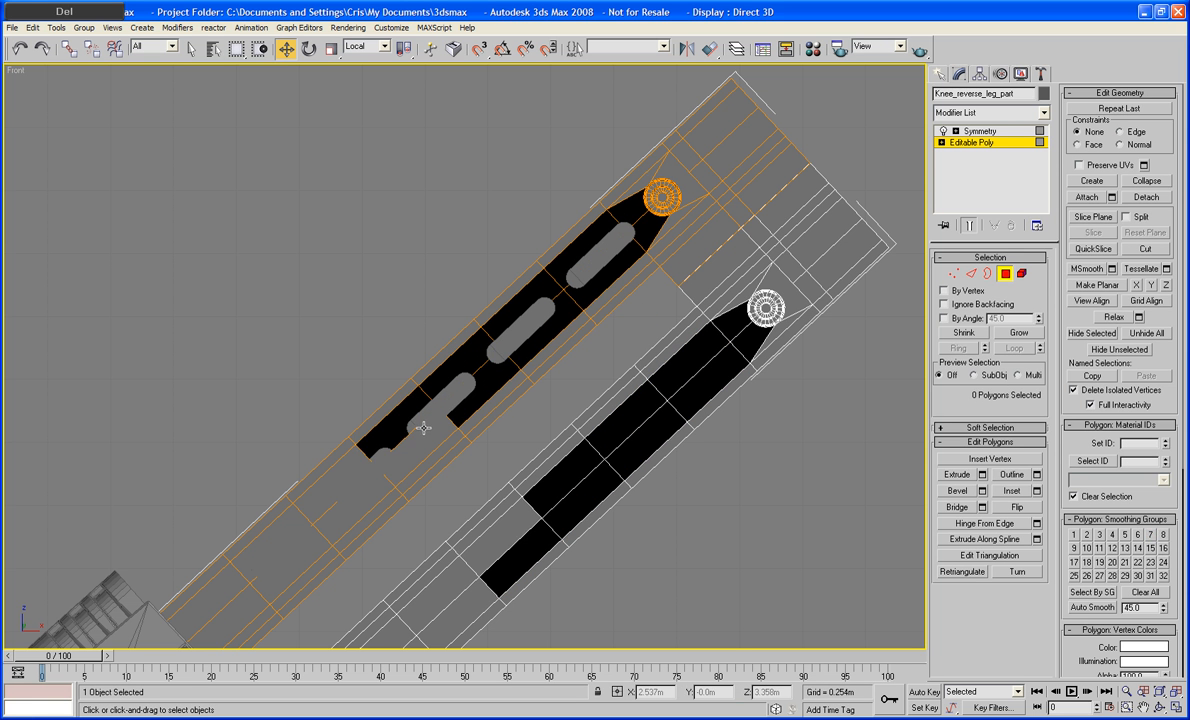
pyautogui.click(426, 434)
pyautogui.press('Delete')
pyautogui.click(352, 462)
pyautogui.press('Delete')
pyautogui.click(357, 499)
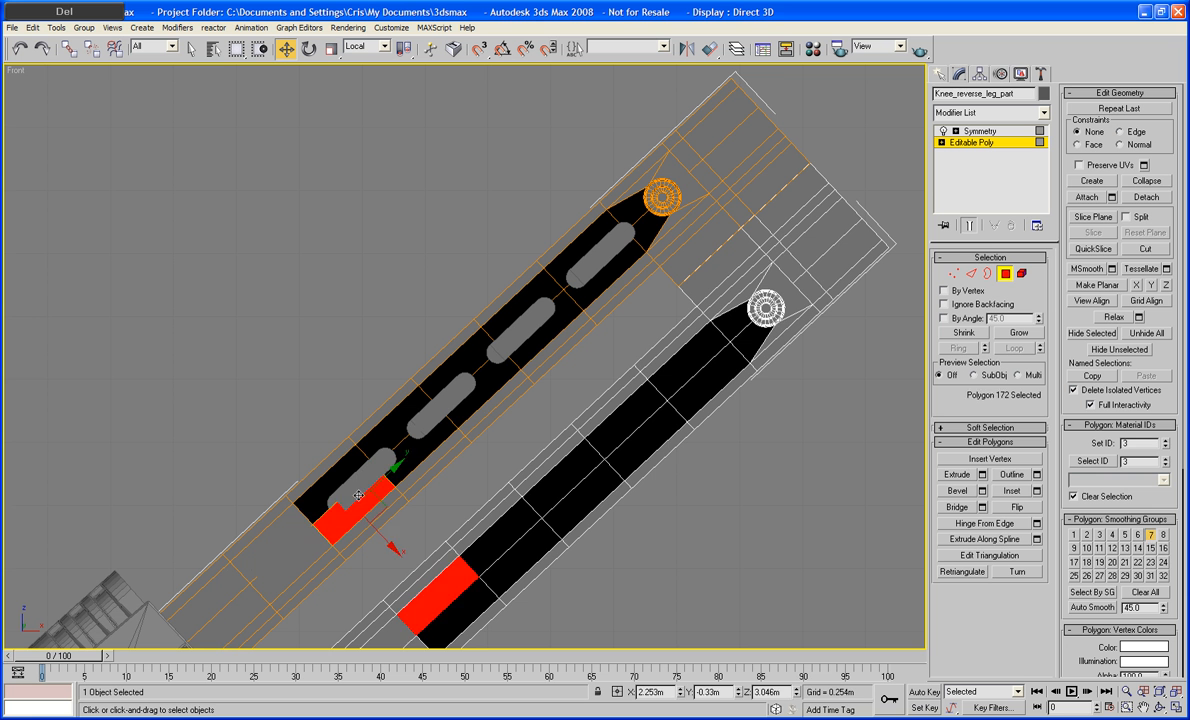
pyautogui.press('Delete')
pyautogui.click(277, 523)
pyautogui.press('Delete')
pyautogui.click(298, 553)
pyautogui.press('Delete')
# Move the middle vertex at the opening's lower end about 0.03 m toward the leg along local Y, and return to the Symmetry modifier
pyautogui.moveTo(302, 569); pyautogui.dragTo(539, 327, button='middle')
pyautogui.scroll(2, 414, 409)
pyautogui.scroll(1, 414, 409)
pyautogui.scroll(2, 454, 380)
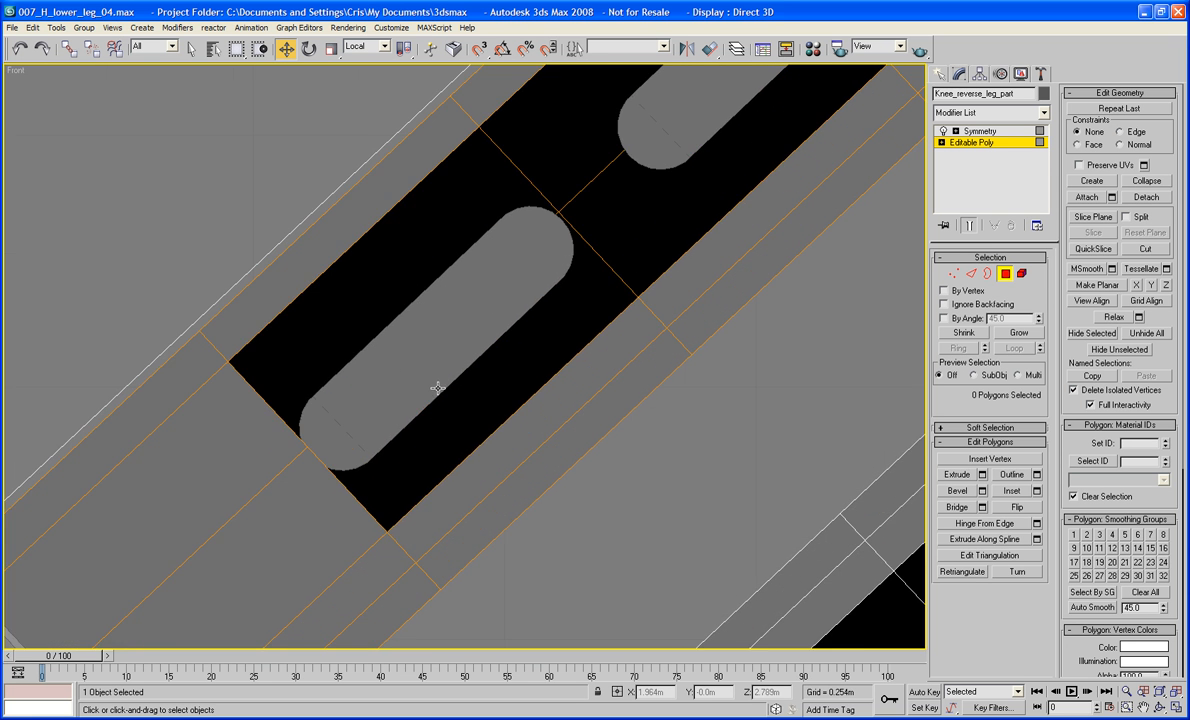
pyautogui.moveTo(453, 383); pyautogui.dragTo(606, 236, button='middle')
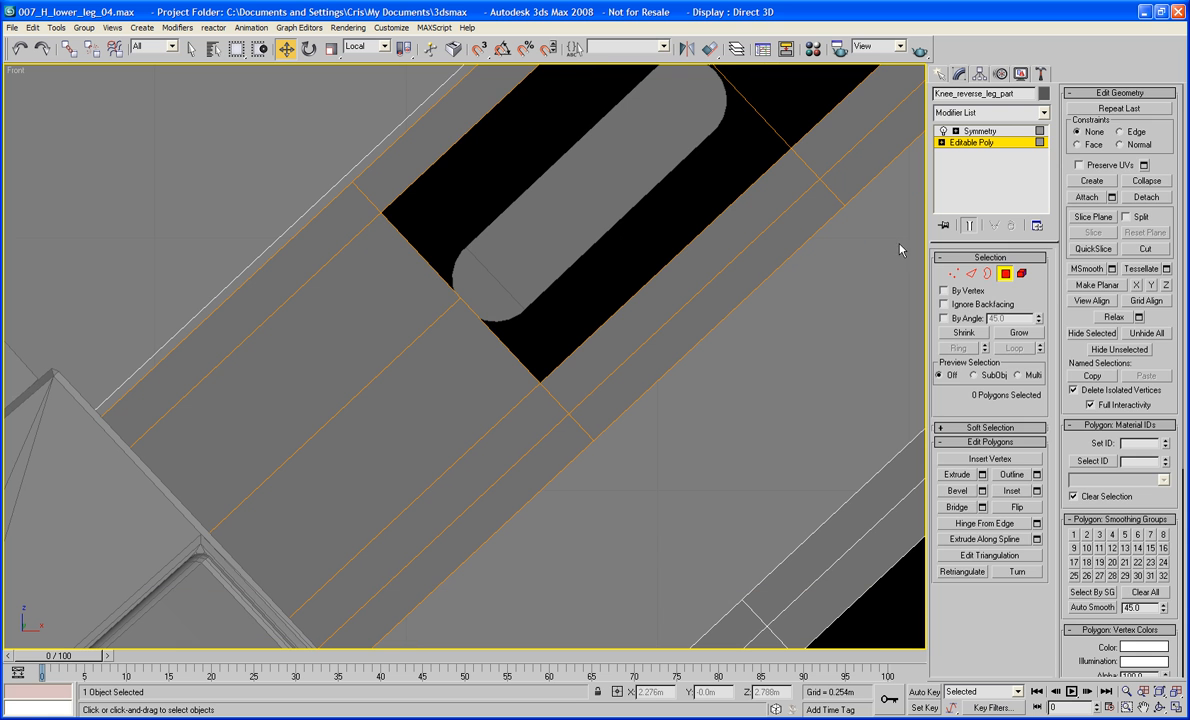
pyautogui.click(955, 274)
pyautogui.click(461, 295)
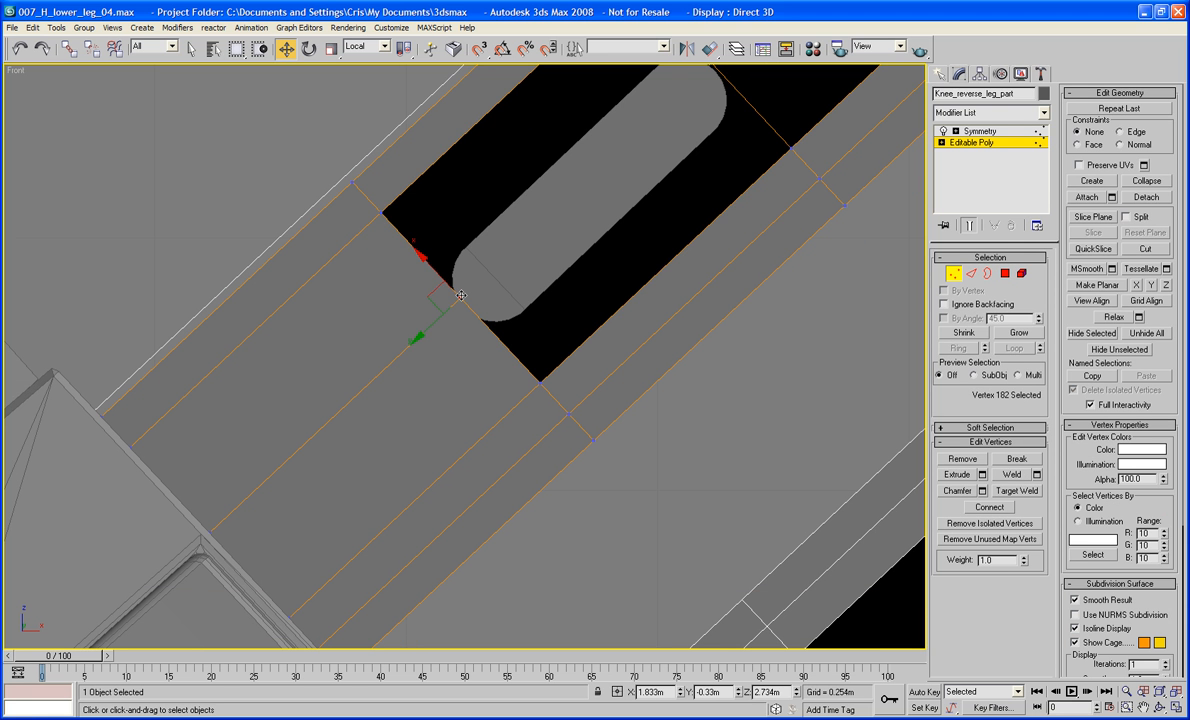
pyautogui.moveTo(421, 334); pyautogui.dragTo(406, 352)
pyautogui.moveTo(540, 297); pyautogui.dragTo(467, 398, button='middle')
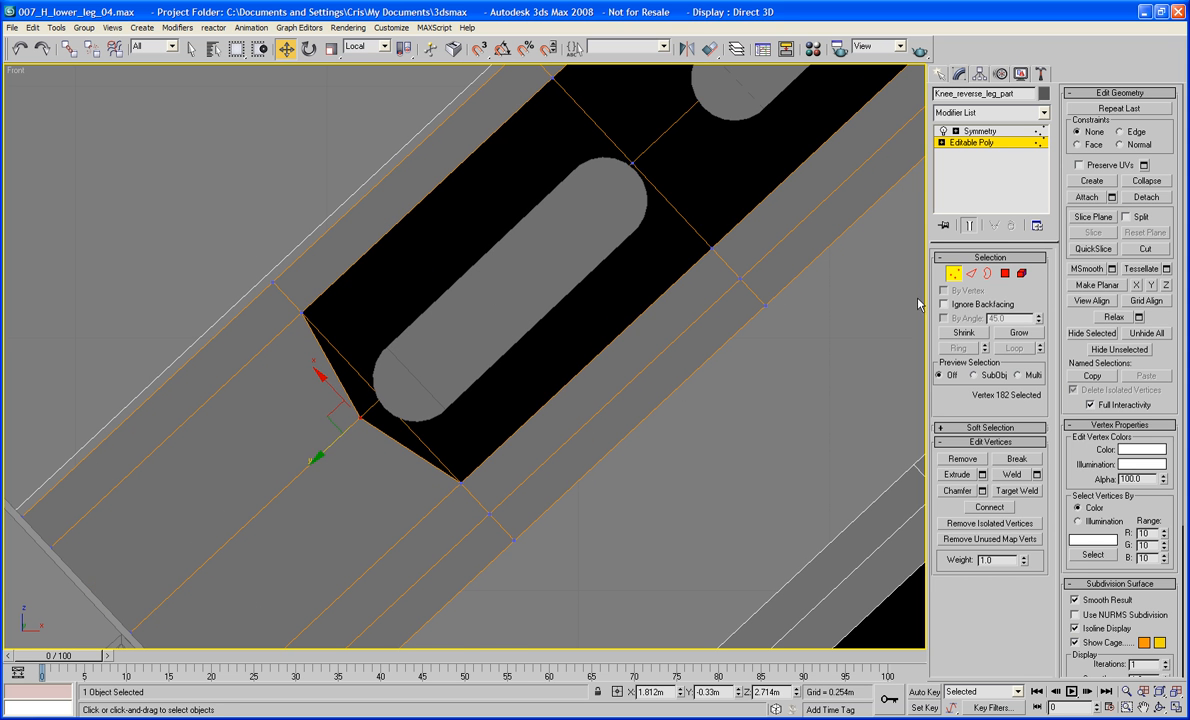
pyautogui.press('1')
pyautogui.press('Up')
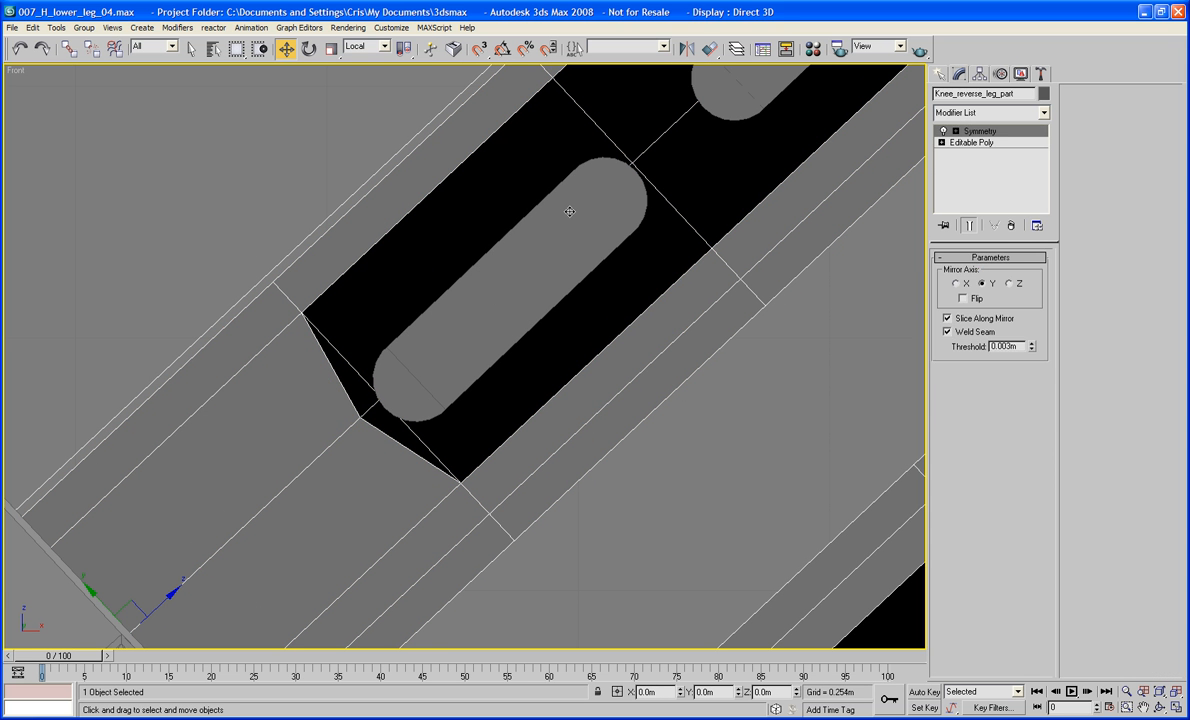
# Attach the other four slot shapes to the lowest slot shape so that all five form one object
pyautogui.click(569, 211)
pyautogui.scroll(-3, 550, 270)
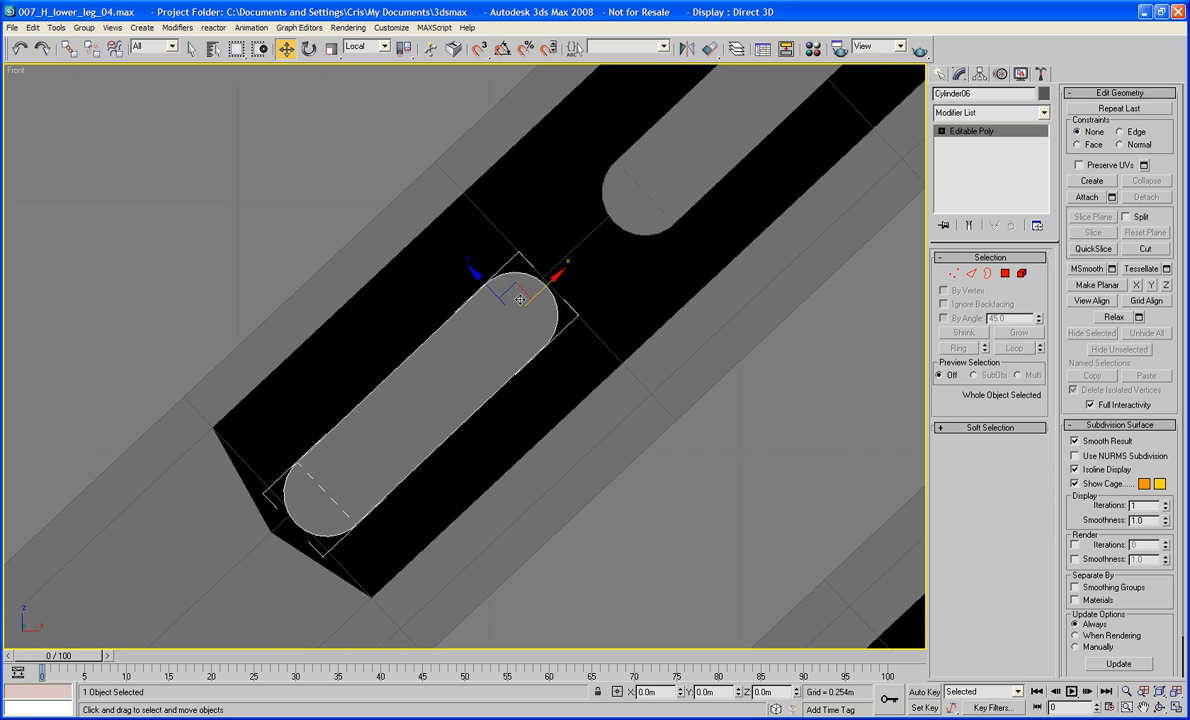
pyautogui.click(1089, 198)
pyautogui.moveTo(714, 215); pyautogui.dragTo(619, 305, button='middle')
pyautogui.click(550, 287)
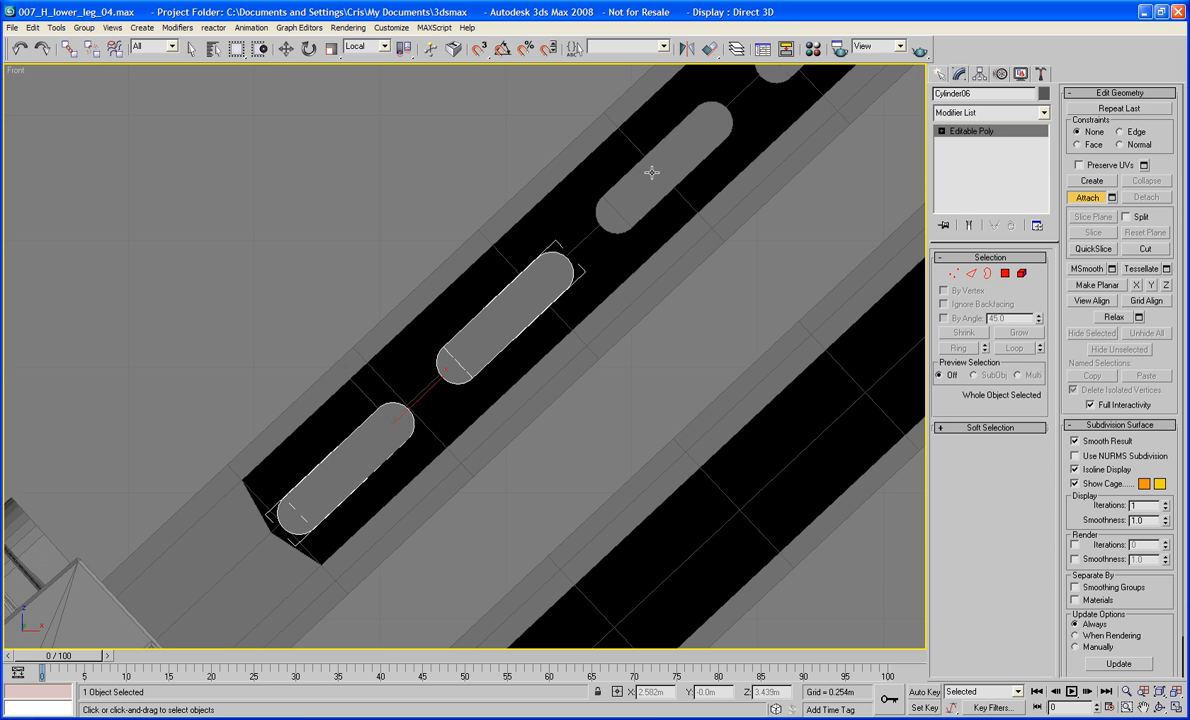
pyautogui.click(652, 172)
pyautogui.moveTo(768, 133); pyautogui.dragTo(561, 304, button='middle')
pyautogui.click(621, 178)
pyautogui.moveTo(708, 153); pyautogui.dragTo(633, 274, button='middle')
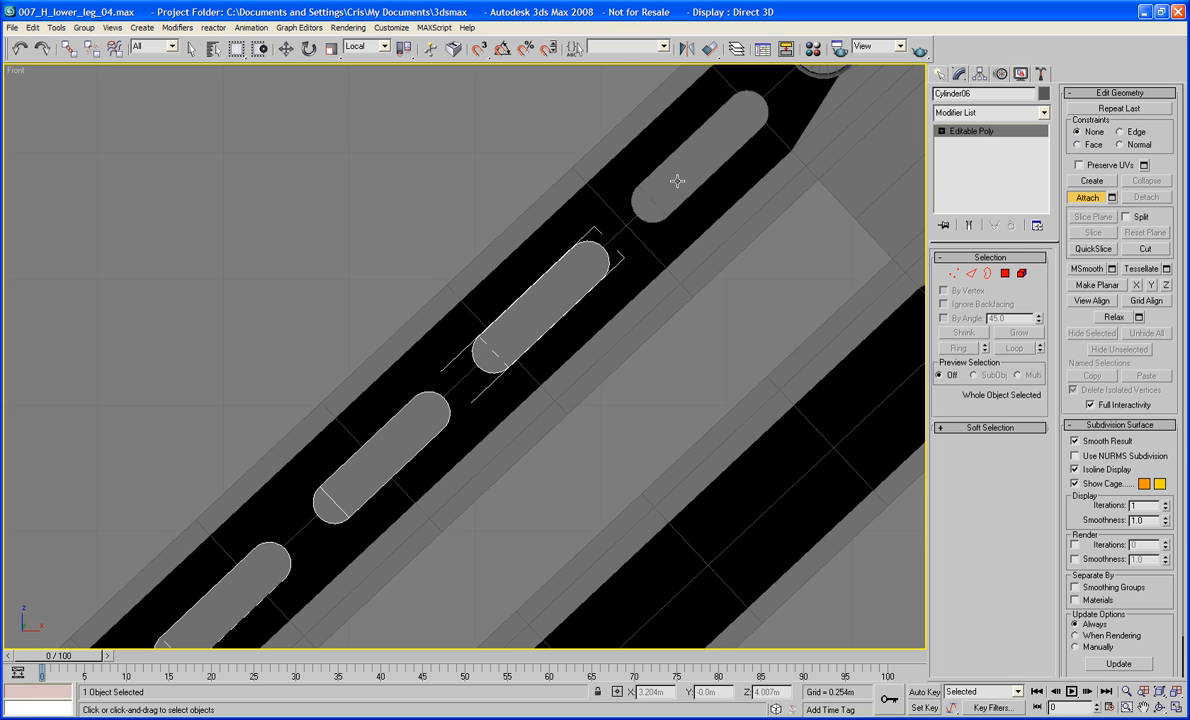
pyautogui.click(677, 181)
pyautogui.moveTo(717, 241); pyautogui.dragTo(765, 261, button='middle')
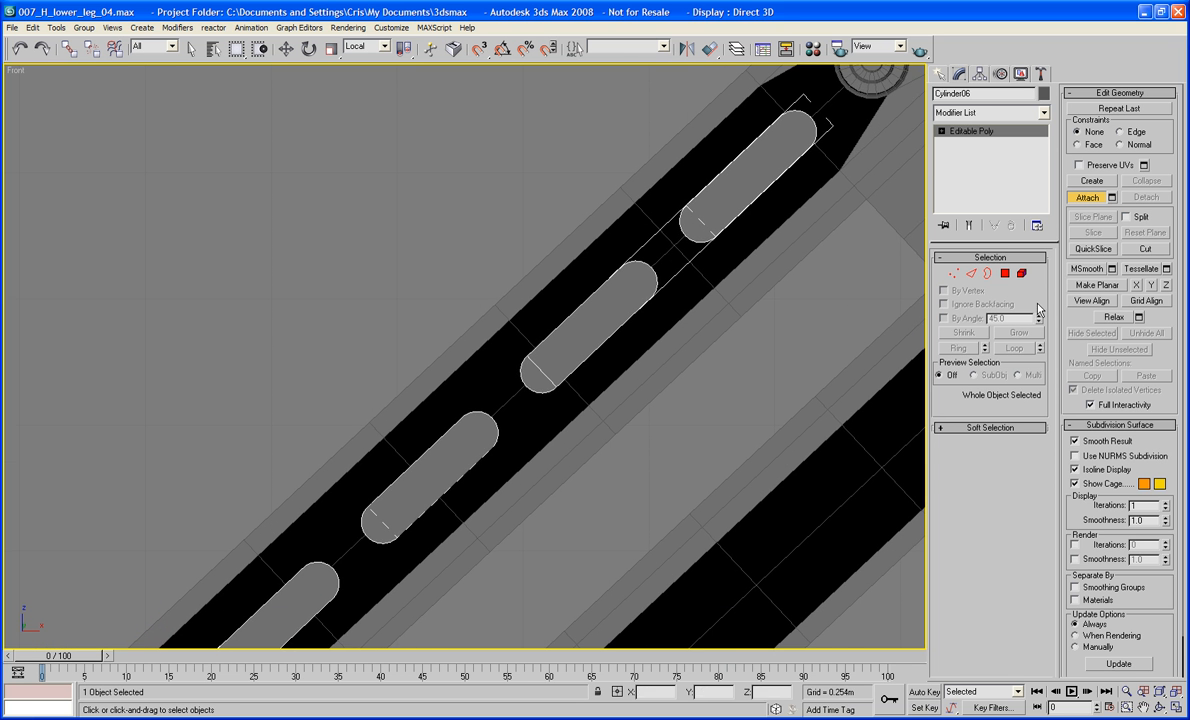
# Save the scene and delete the front cap polygons of all five slot shapes, including their rounded end pieces
pyautogui.moveTo(833, 319); pyautogui.dragTo(957, 239, button='middle')
pyautogui.click(1005, 274)
pyautogui.hotkey('ctrl', 's')
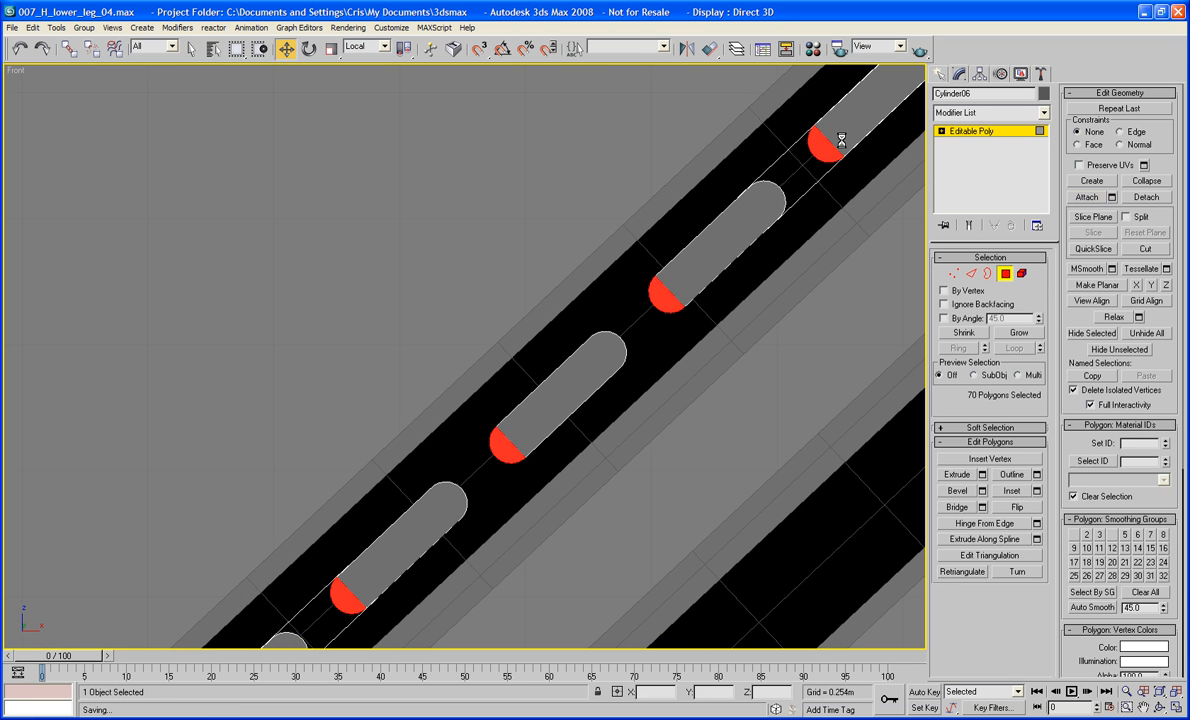
pyautogui.click(850, 125)
pyautogui.keyDown('ctrl'); pyautogui.click(822, 142); pyautogui.keyUp('ctrl')
pyautogui.keyDown('ctrl'); pyautogui.click(712, 283); pyautogui.keyUp('ctrl')
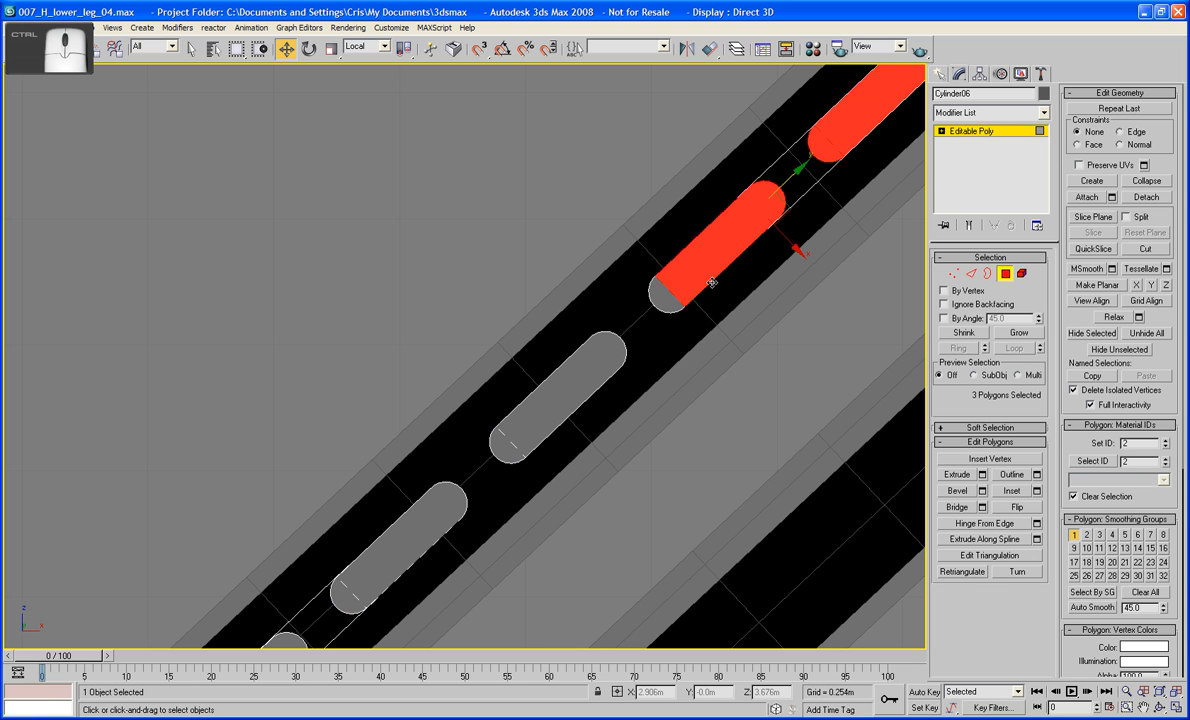
pyautogui.keyDown('ctrl'); pyautogui.click(665, 293); pyautogui.keyUp('ctrl')
pyautogui.keyDown('ctrl'); pyautogui.click(560, 385); pyautogui.keyUp('ctrl')
pyautogui.keyDown('ctrl'); pyautogui.click(506, 443); pyautogui.keyUp('ctrl')
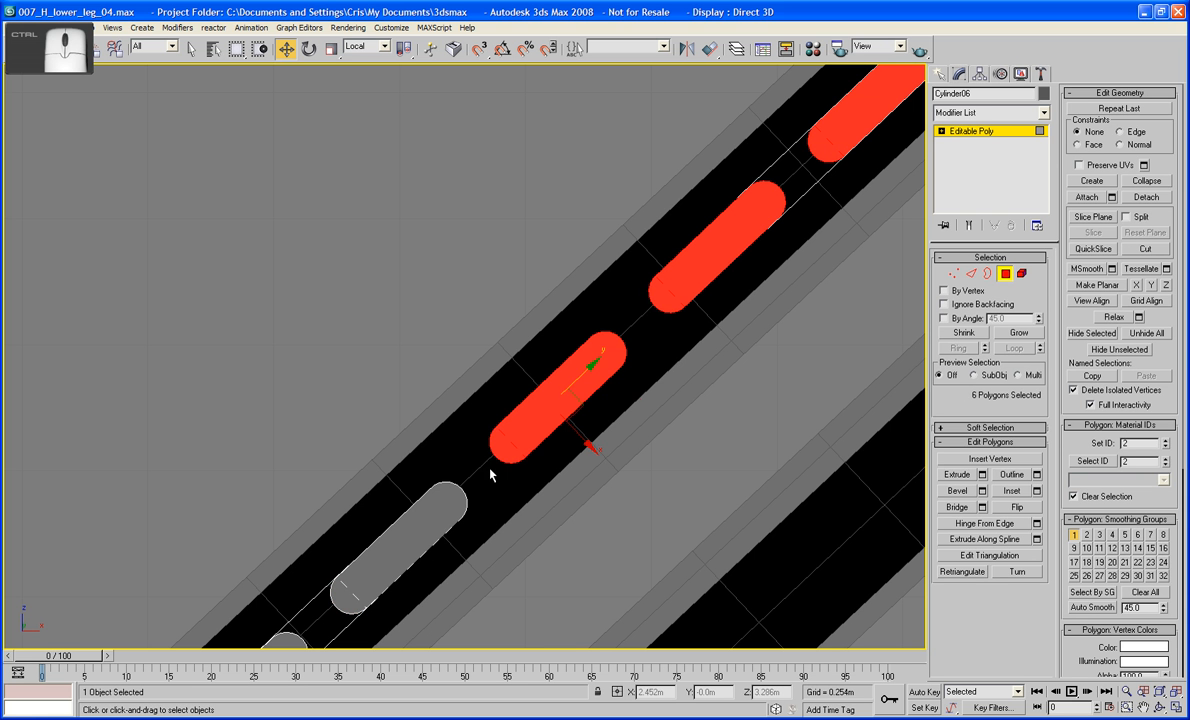
pyautogui.keyDown('ctrl'); pyautogui.click(421, 519); pyautogui.keyUp('ctrl')
pyautogui.moveTo(421, 519); pyautogui.dragTo(588, 313, button='middle')
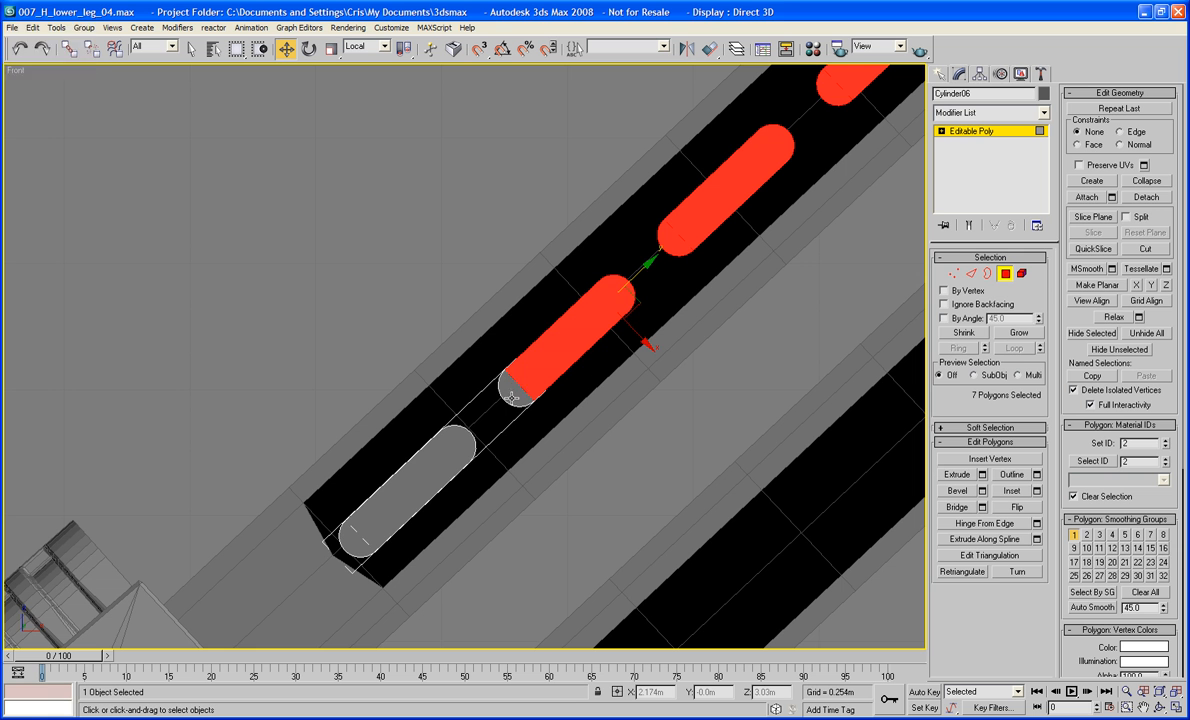
pyautogui.keyDown('ctrl'); pyautogui.click(512, 394); pyautogui.keyUp('ctrl')
pyautogui.keyDown('ctrl'); pyautogui.click(396, 451); pyautogui.keyUp('ctrl')
pyautogui.keyDown('ctrl'); pyautogui.click(354, 541); pyautogui.keyUp('ctrl')
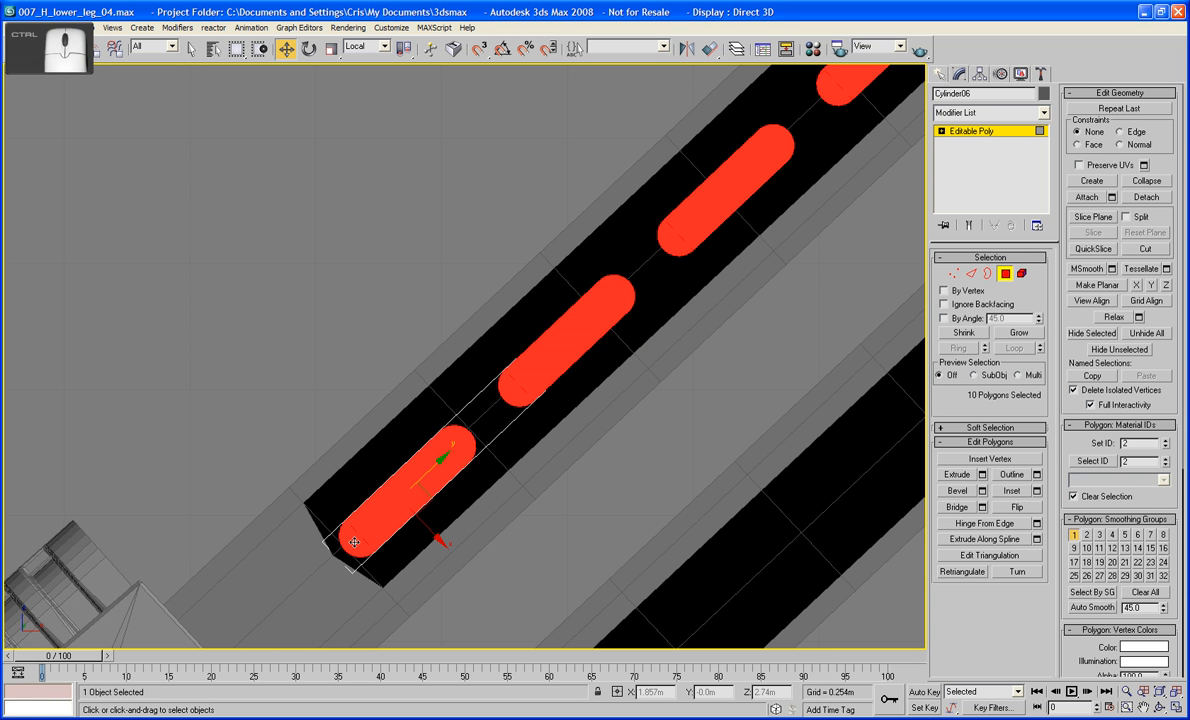
pyautogui.press('Delete')
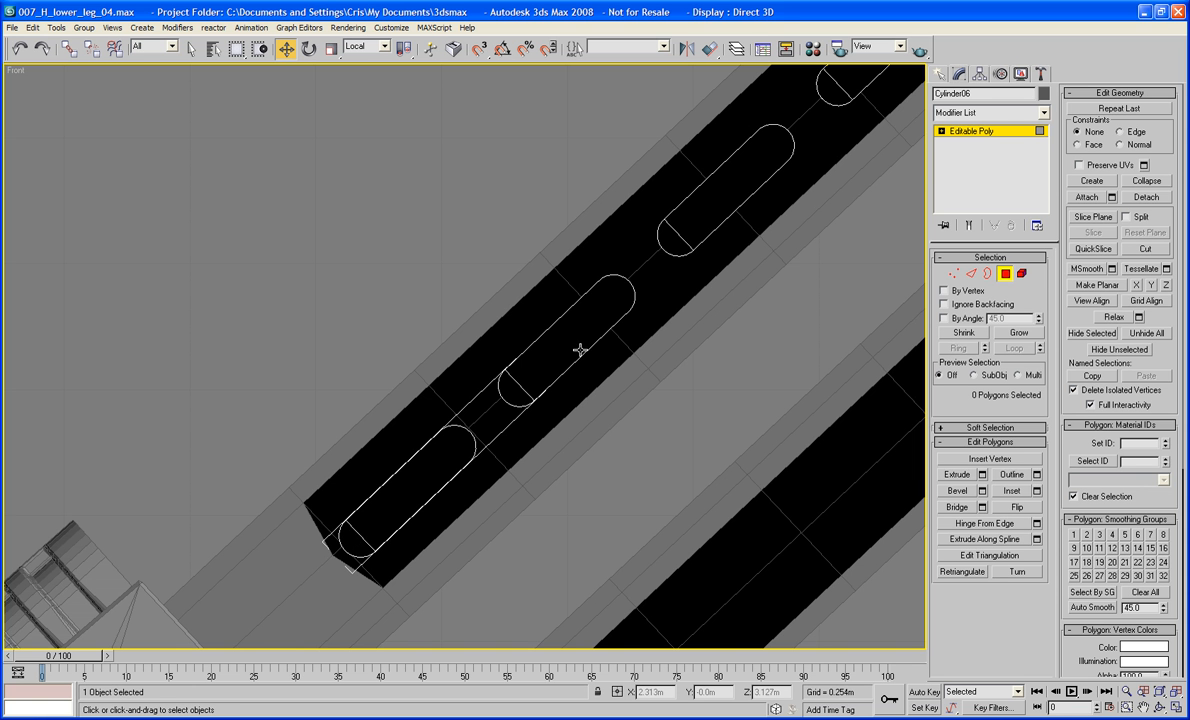
# Flip the normals of all five slot elements on the bar, and clear the element selection
pyautogui.scroll(-4, 578, 330)
pyautogui.moveTo(515, 362); pyautogui.dragTo(623, 354, button='middle')
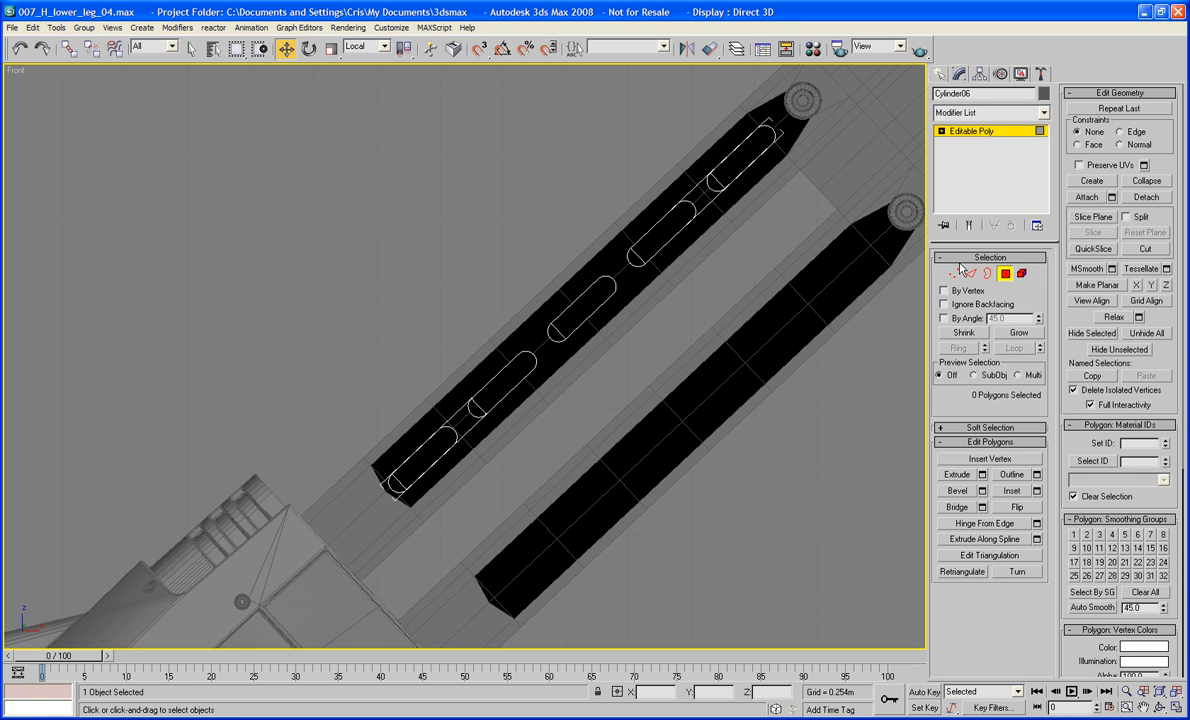
pyautogui.click(1021, 273)
pyautogui.click(733, 151)
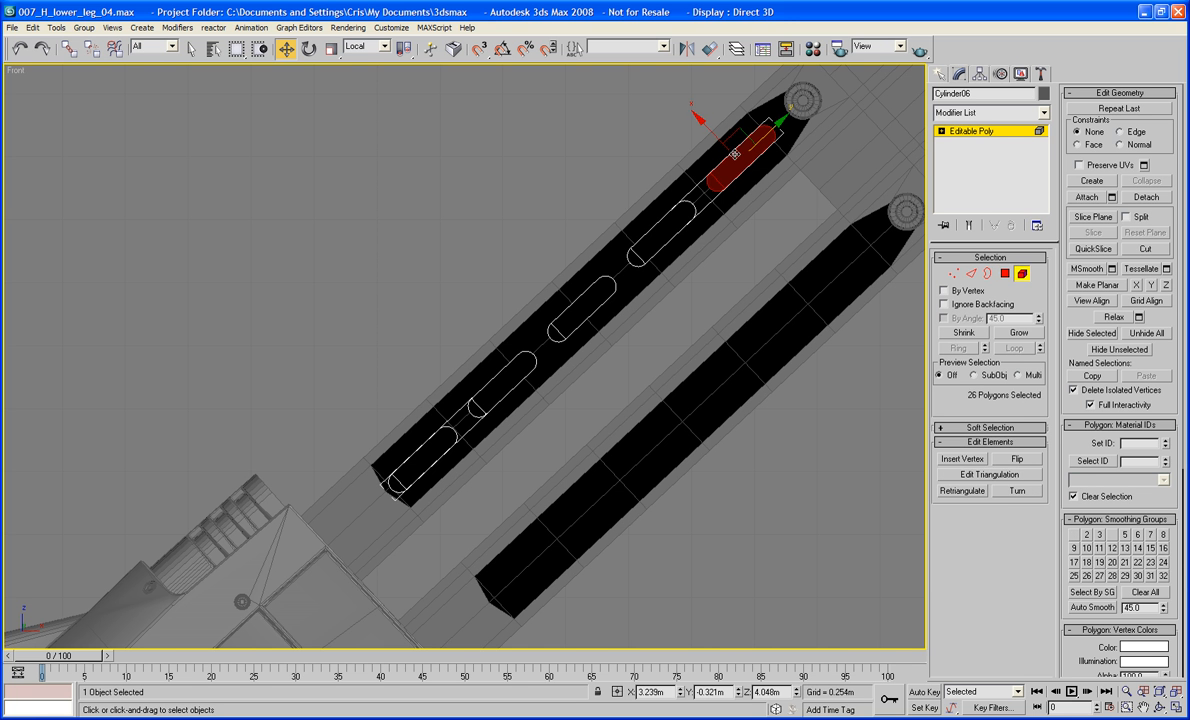
pyautogui.keyDown('ctrl'); pyautogui.click(678, 213); pyautogui.keyUp('ctrl')
pyautogui.keyDown('ctrl'); pyautogui.click(575, 300); pyautogui.keyUp('ctrl')
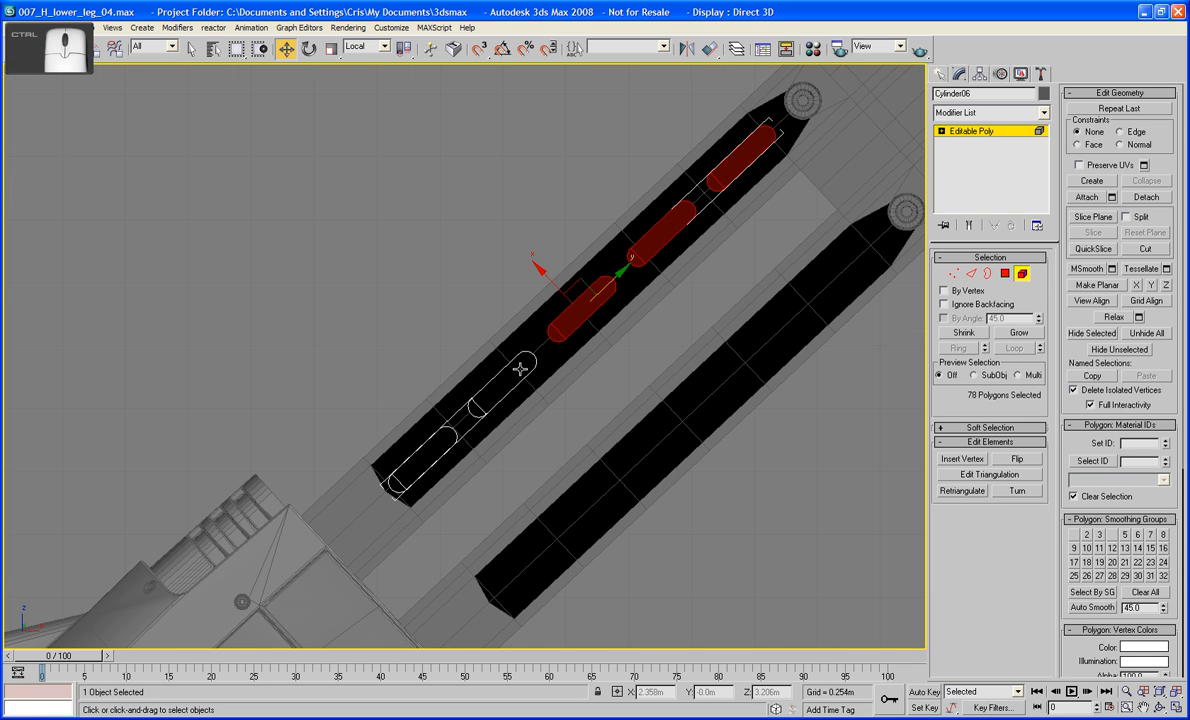
pyautogui.keyDown('ctrl'); pyautogui.click(500, 380); pyautogui.keyUp('ctrl')
pyautogui.scroll(-4, 487, 455)
pyautogui.scroll(6, 440, 390)
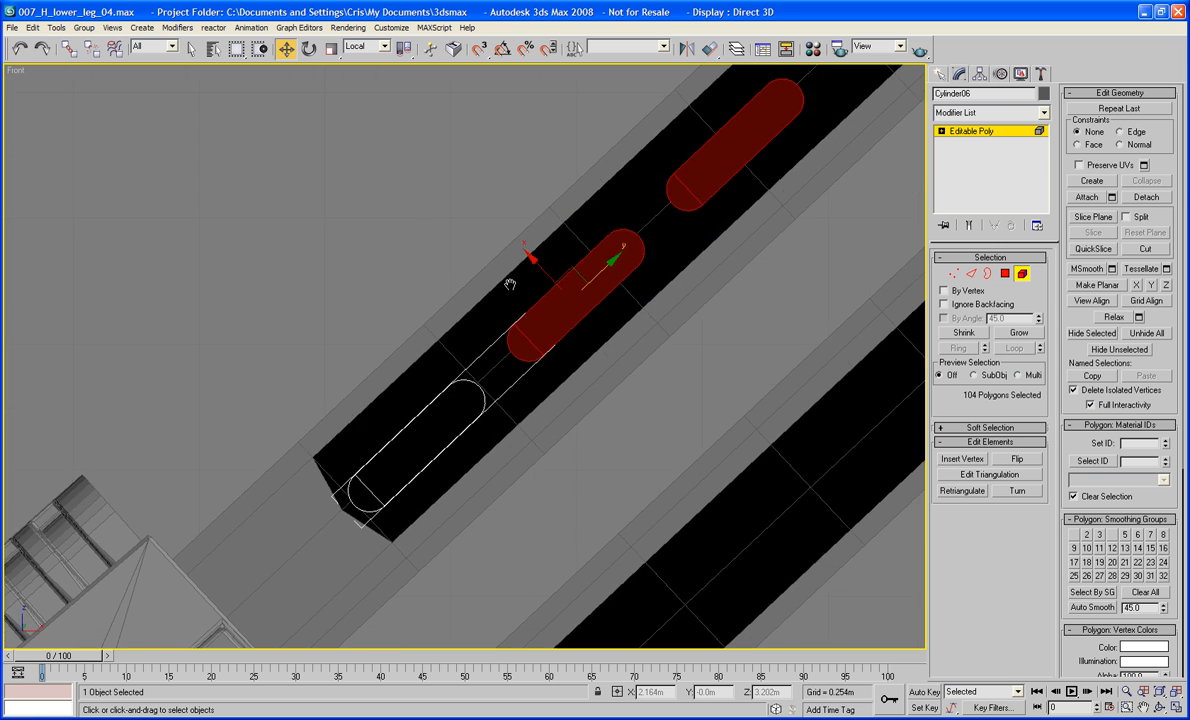
pyautogui.keyDown('ctrl'); pyautogui.click(438, 397); pyautogui.keyUp('ctrl')
pyautogui.scroll(-5, 445, 398)
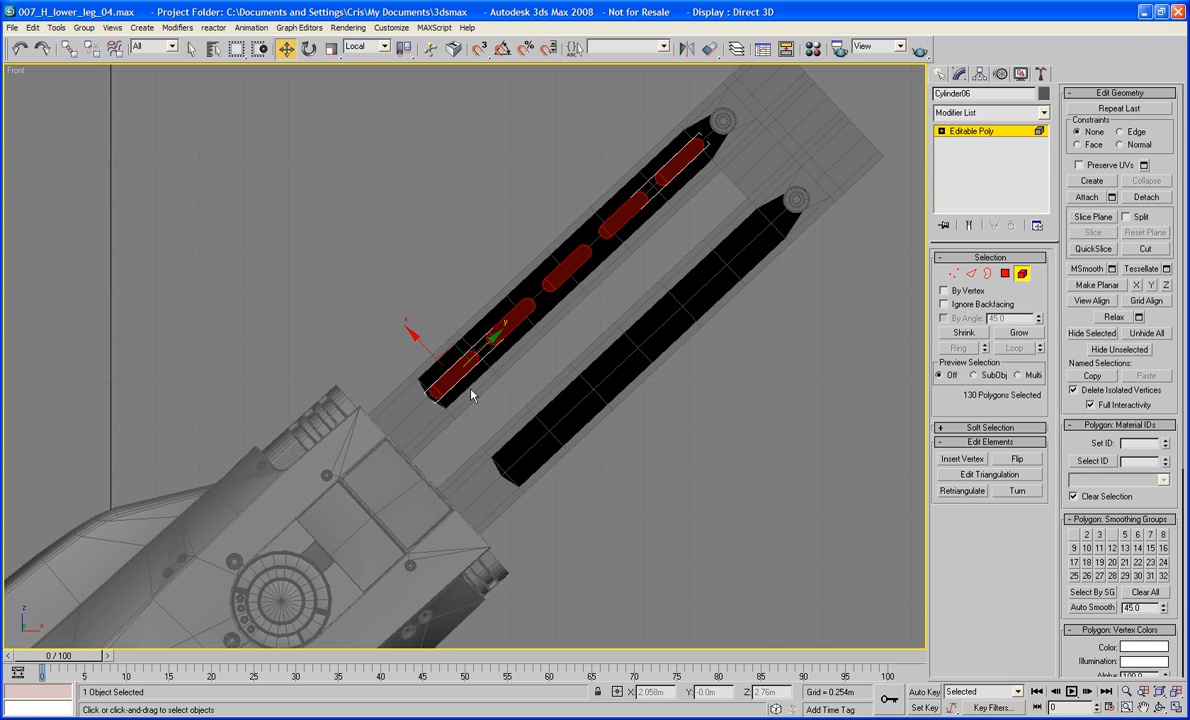
pyautogui.keyDown('alt'); pyautogui.moveTo(471, 395); pyautogui.dragTo(492, 400, button='middle'); pyautogui.keyUp('alt')
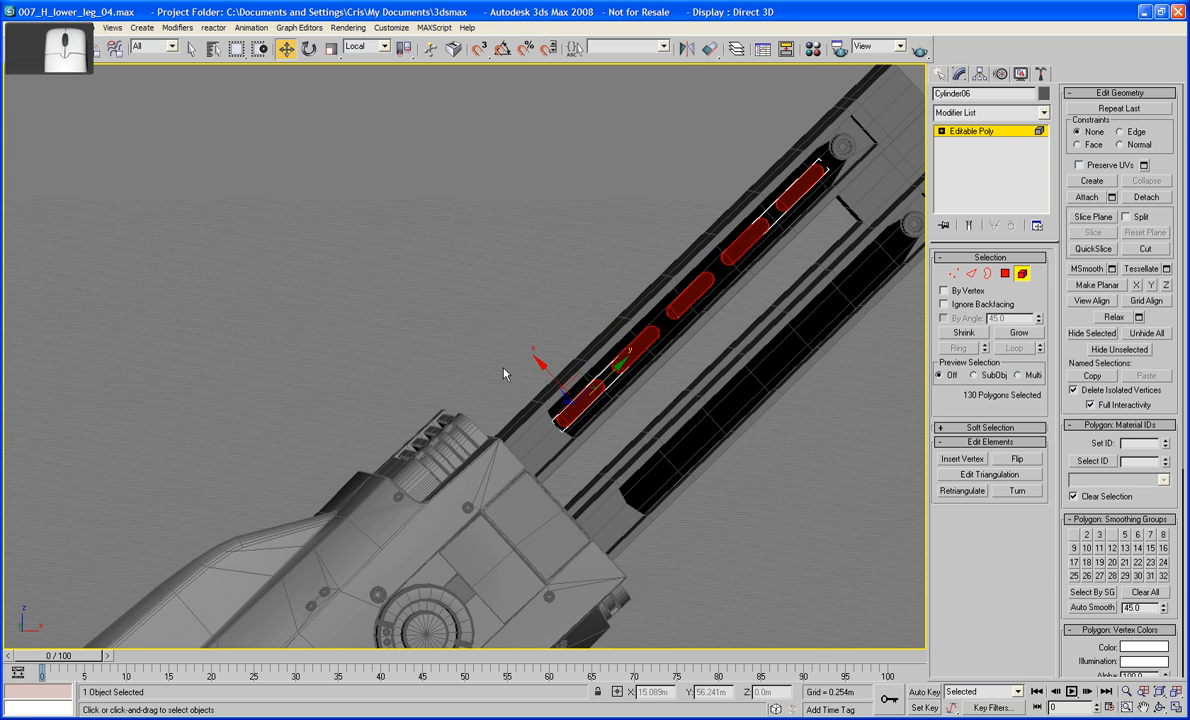
pyautogui.scroll(-2, 505, 372)
pyautogui.scroll(-3, 363, 342)
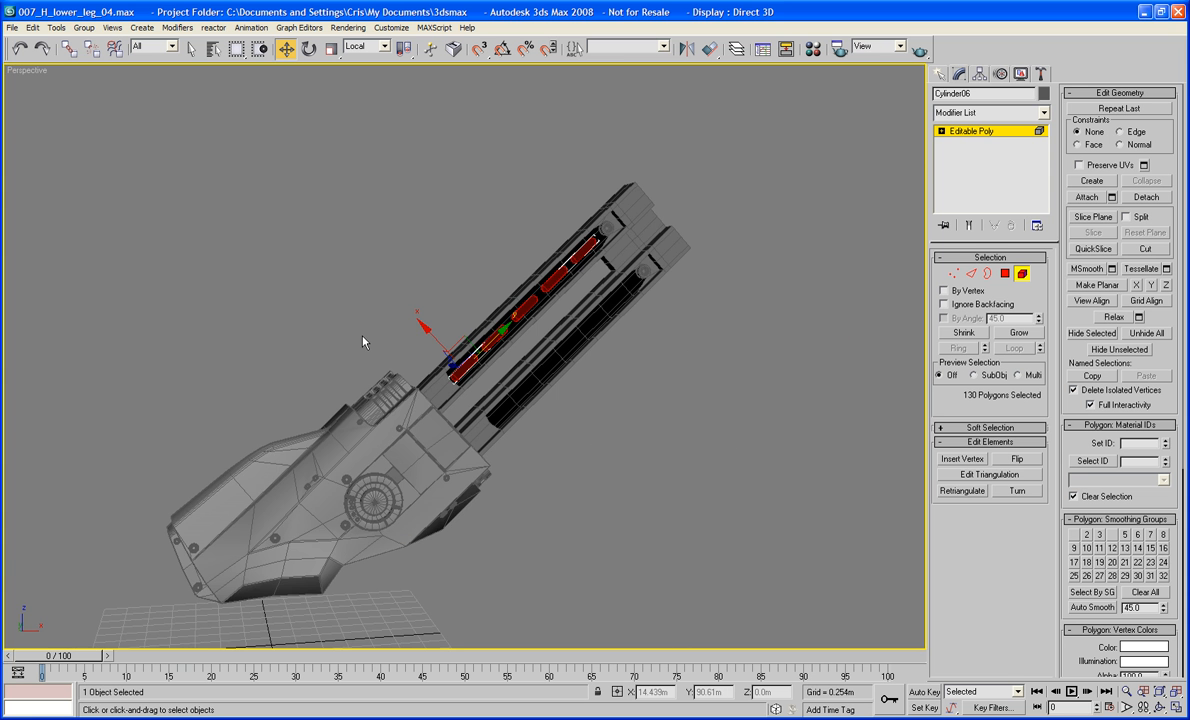
pyautogui.keyDown('alt'); pyautogui.moveTo(367, 337); pyautogui.dragTo(370, 370, button='middle'); pyautogui.keyUp('alt')
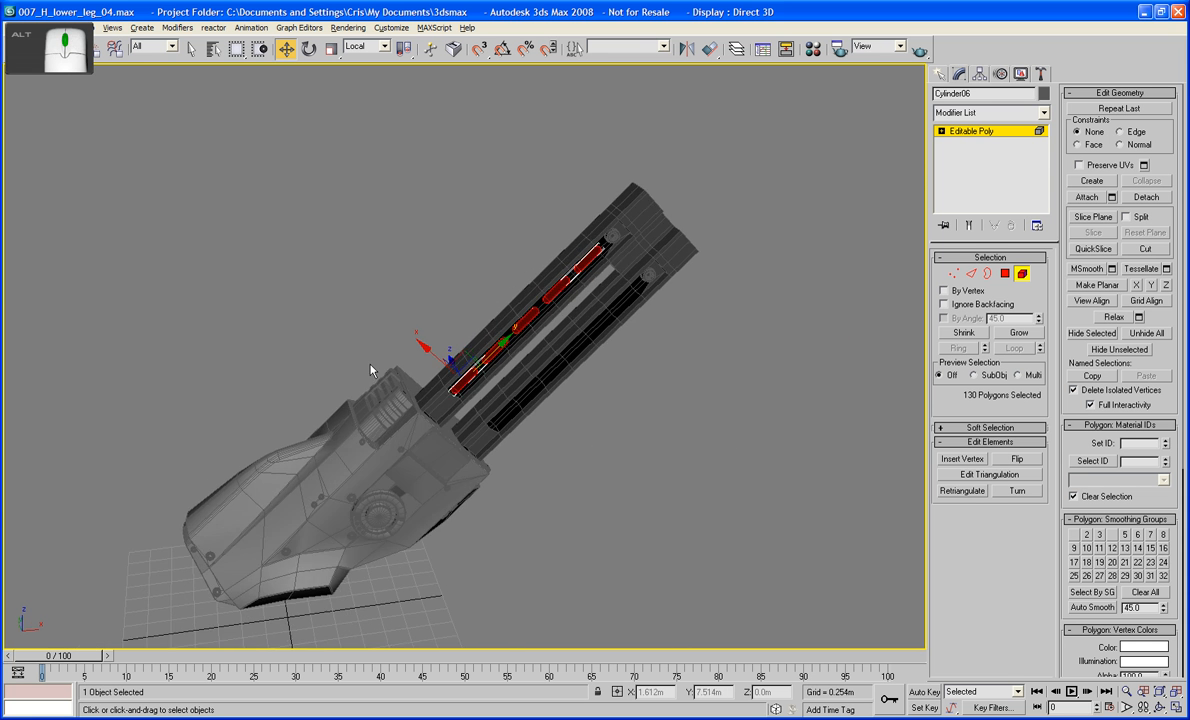
pyautogui.scroll(6, 370, 370)
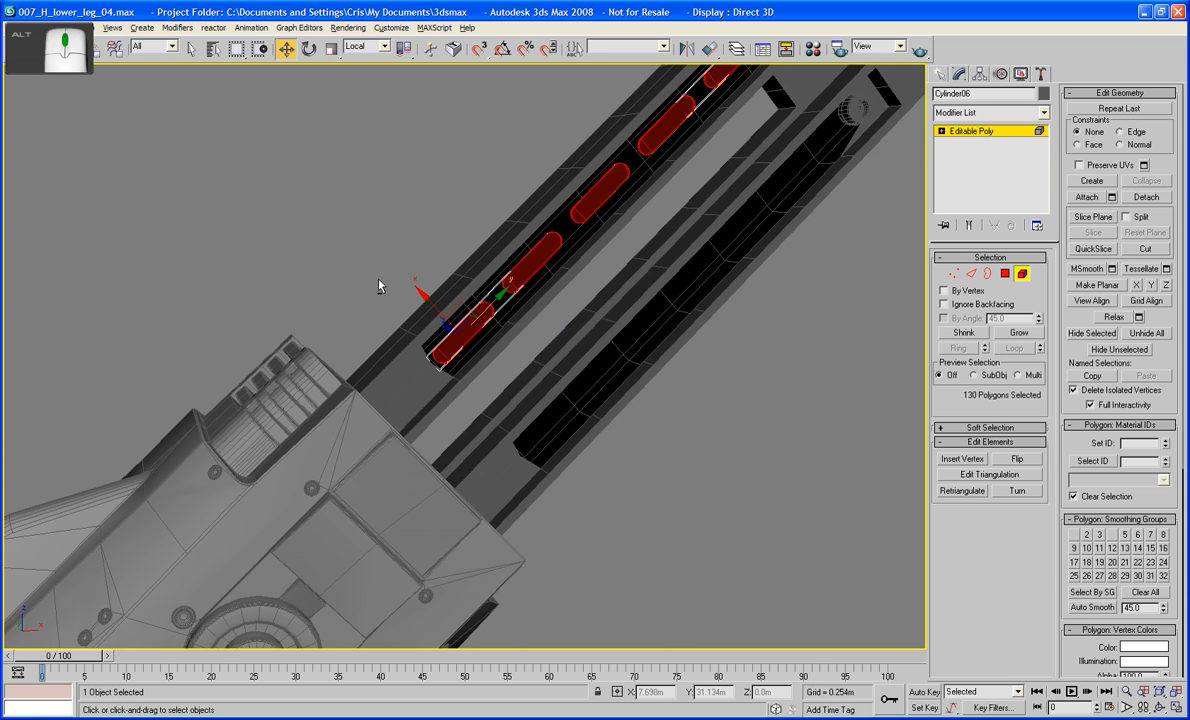
pyautogui.keyDown('alt'); pyautogui.moveTo(378, 286); pyautogui.dragTo(385, 287, button='middle'); pyautogui.keyUp('alt')
pyautogui.click(1028, 459)
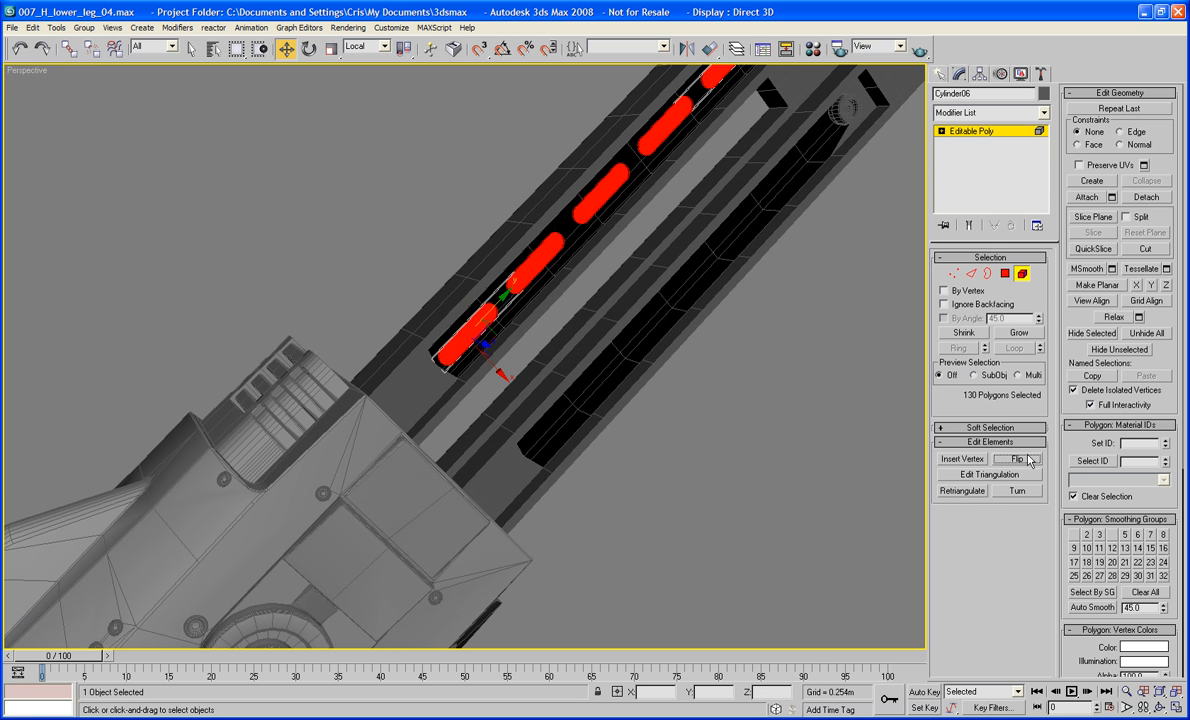
pyautogui.keyDown('alt'); pyautogui.moveTo(749, 337); pyautogui.dragTo(634, 432, button='middle'); pyautogui.keyUp('alt')
pyautogui.scroll(5, 571, 475)
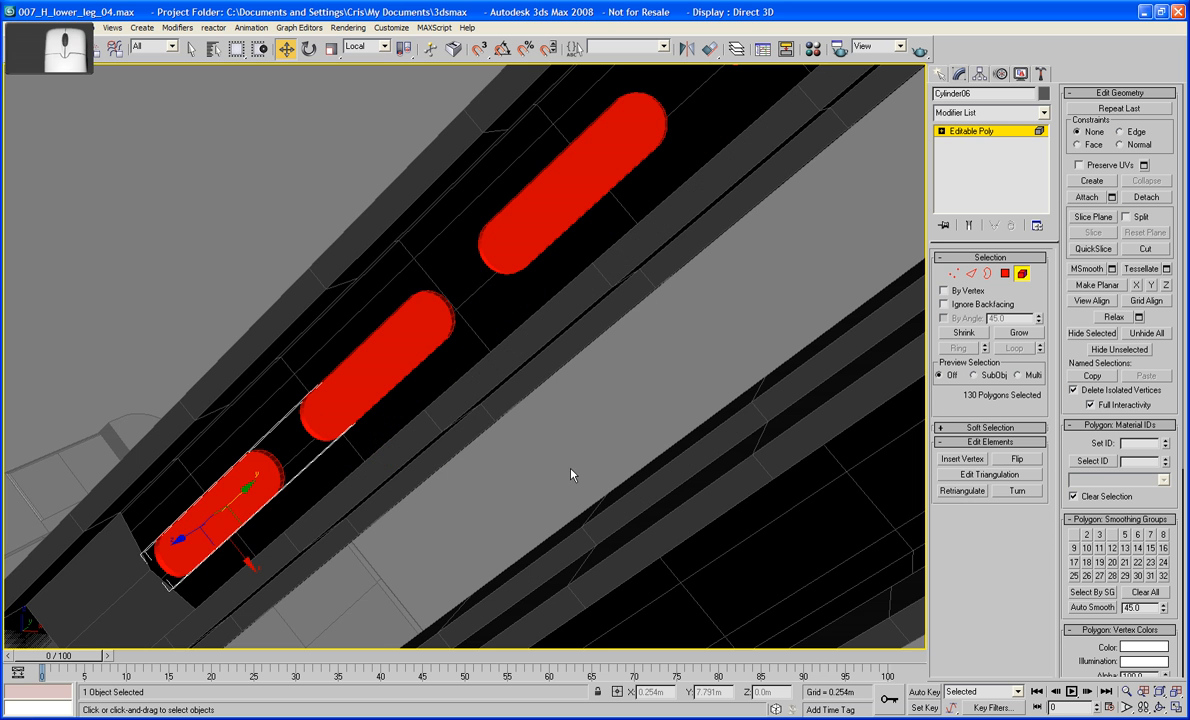
pyautogui.moveTo(608, 398)
pyautogui.keyDown('alt'); pyautogui.mouseDown(button='middle')
pyautogui.moveTo(619, 401)
pyautogui.moveTo(586, 397)
pyautogui.mouseUp(button='middle'); pyautogui.keyUp('alt')
pyautogui.click(627, 396)
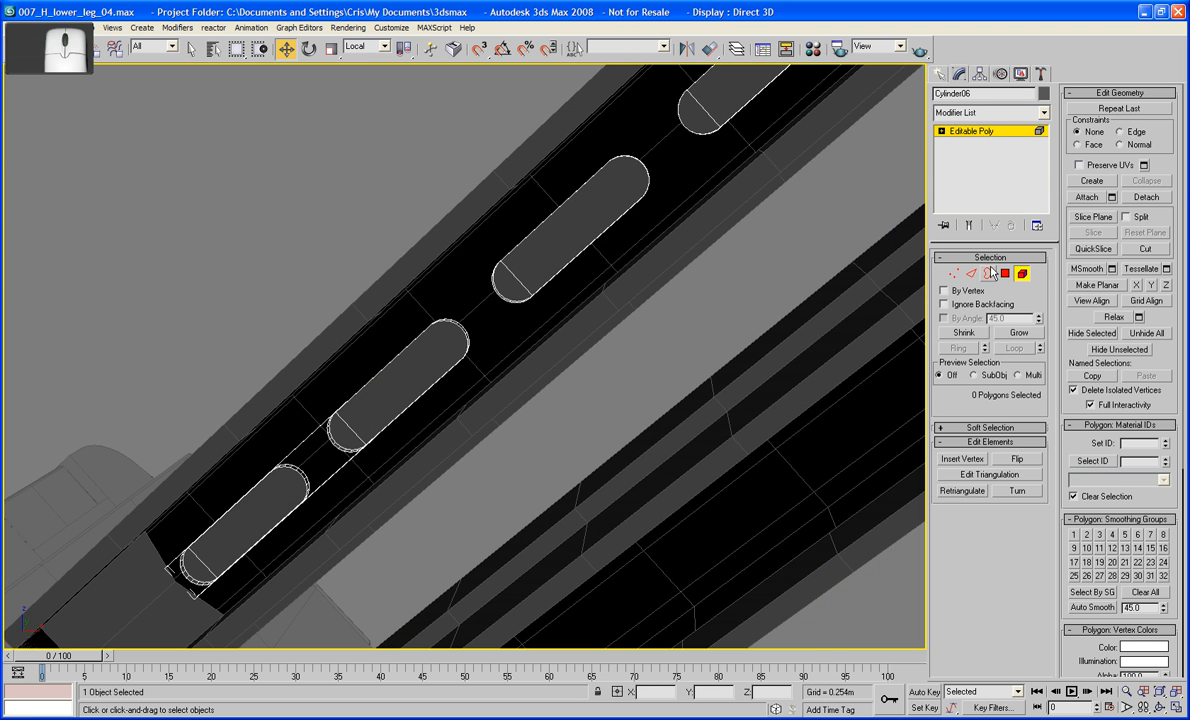
# Select the floor polygons of all five slots, including the rounded end piece of each floor
pyautogui.click(1006, 274)
pyautogui.moveTo(804, 124); pyautogui.dragTo(712, 257, button='middle')
pyautogui.moveTo(757, 145); pyautogui.dragTo(732, 202, button='middle')
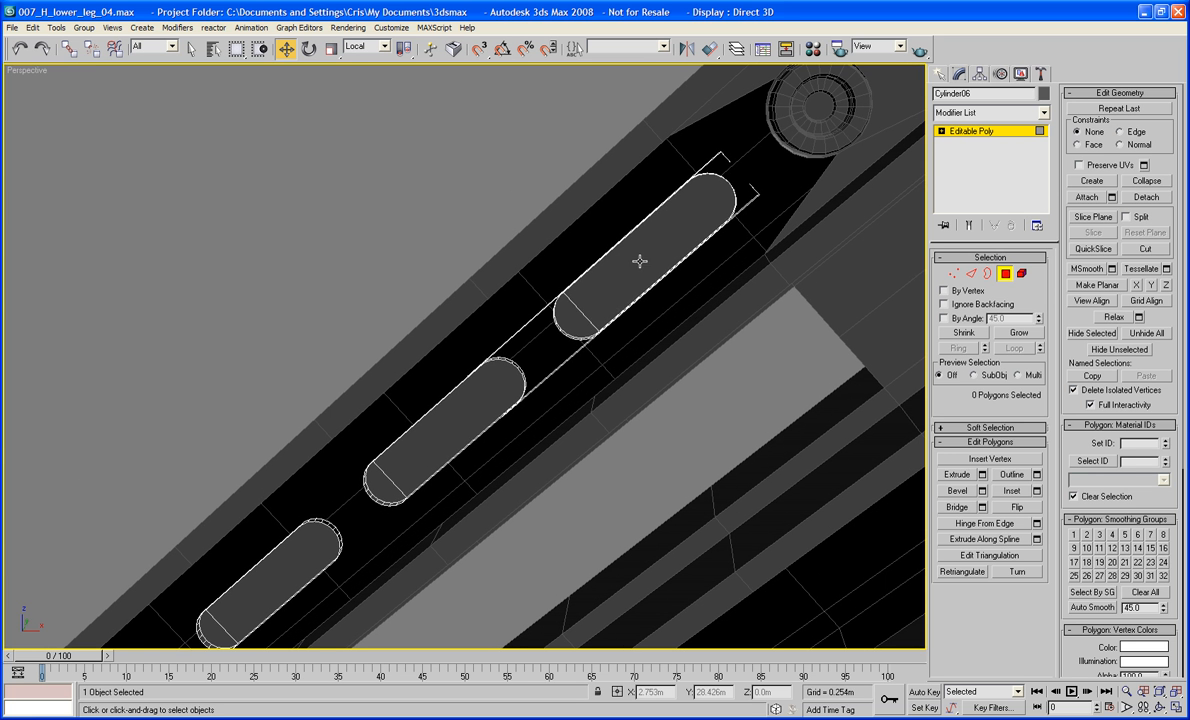
pyautogui.click(637, 258)
pyautogui.keyDown('ctrl'); pyautogui.click(479, 424); pyautogui.keyUp('ctrl')
pyautogui.keyDown('ctrl'); pyautogui.click(383, 489); pyautogui.keyUp('ctrl')
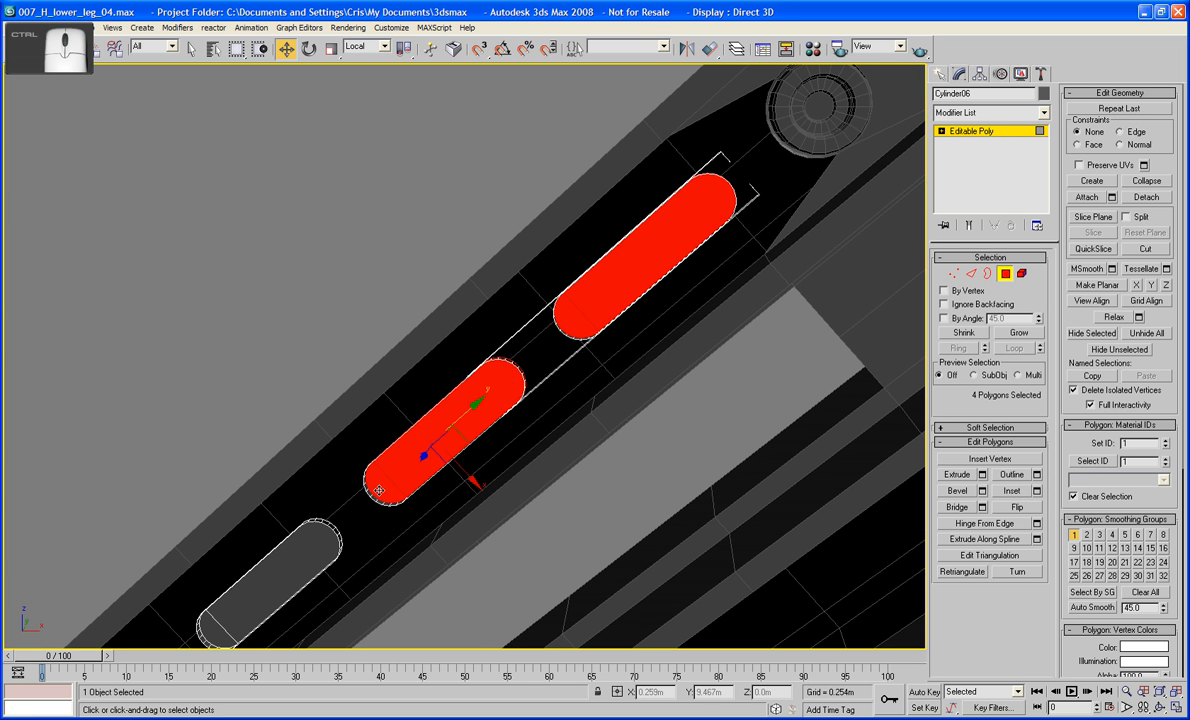
pyautogui.moveTo(317, 573); pyautogui.dragTo(565, 237, button='middle')
pyautogui.keyDown('ctrl'); pyautogui.click(513, 264); pyautogui.keyUp('ctrl')
pyautogui.keyDown('ctrl'); pyautogui.click(452, 305); pyautogui.keyUp('ctrl')
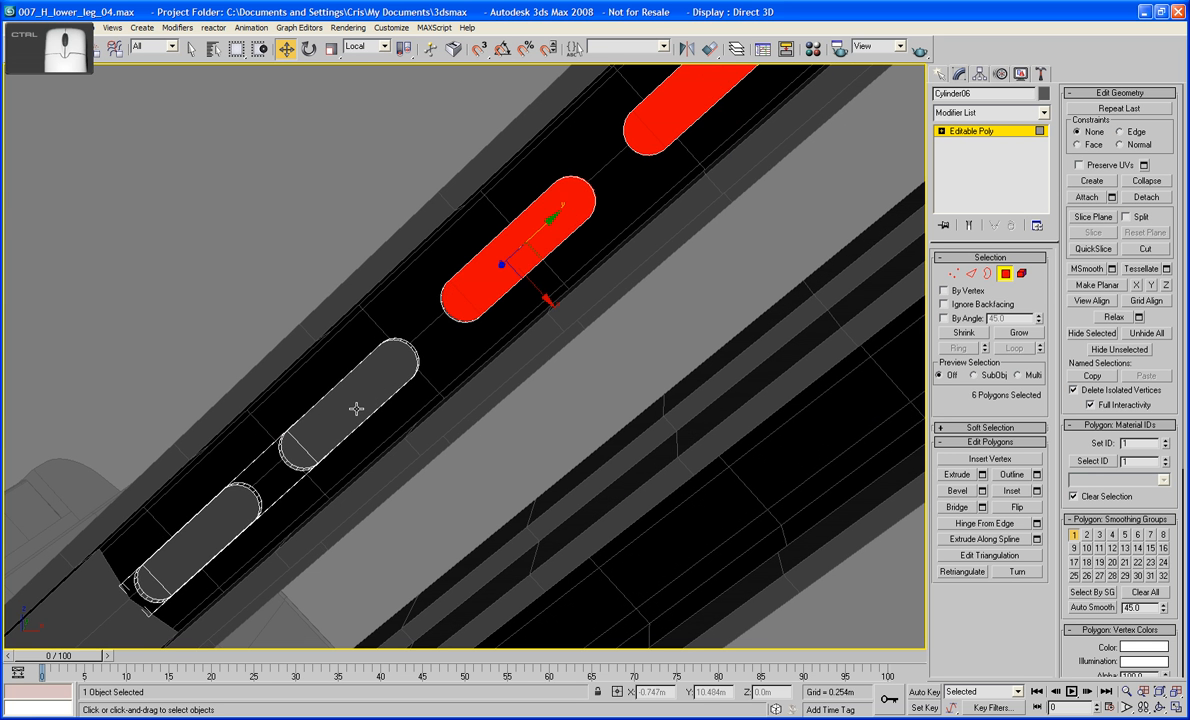
pyautogui.keyDown('ctrl'); pyautogui.click(348, 404); pyautogui.keyUp('ctrl')
pyautogui.keyDown('ctrl'); pyautogui.click(295, 450); pyautogui.keyUp('ctrl')
pyautogui.keyDown('ctrl'); pyautogui.click(230, 505); pyautogui.keyUp('ctrl')
pyautogui.keyDown('ctrl'); pyautogui.click(143, 578); pyautogui.keyUp('ctrl')
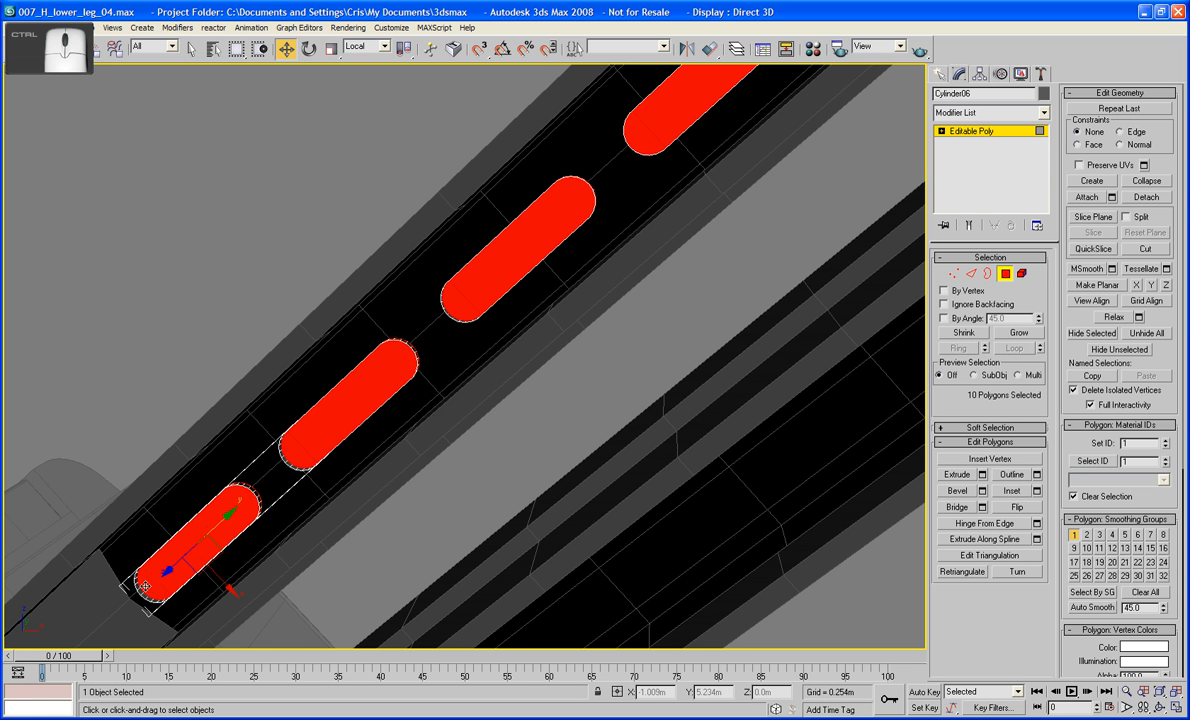
pyautogui.moveTo(150, 575); pyautogui.dragTo(268, 495, button='middle')
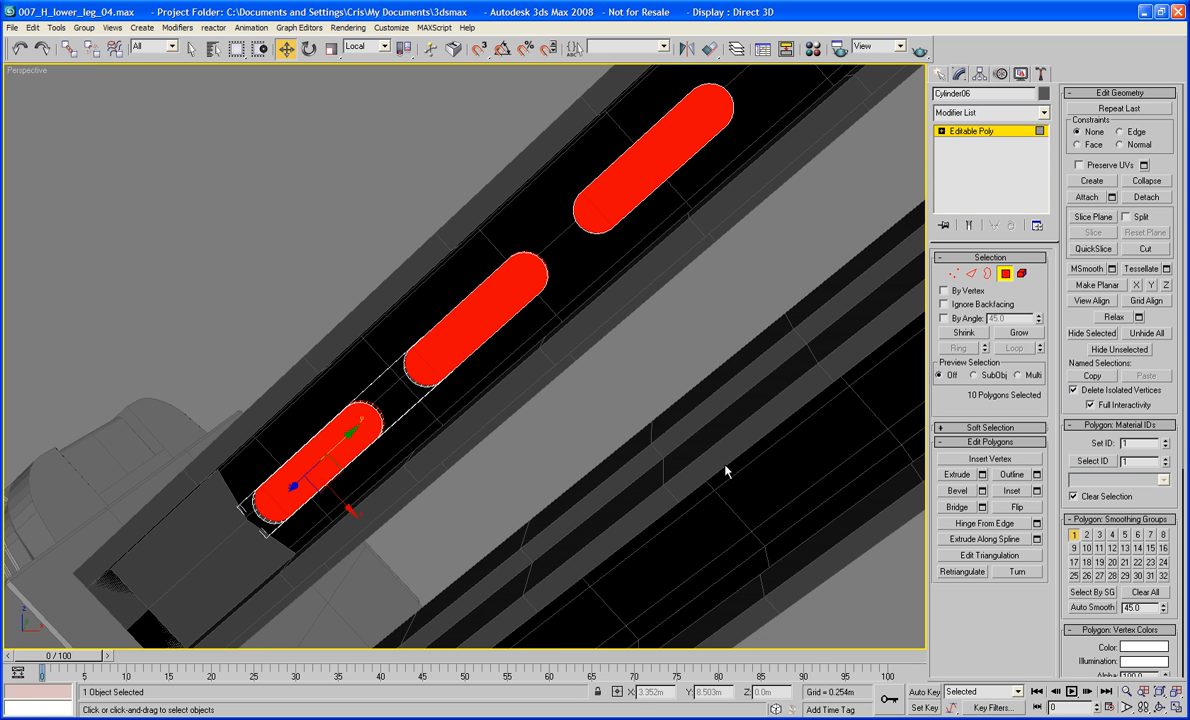
# Convert the floor selection to edges and exclude the dividing edge across each slot, keeping only the five floor outlines selected
pyautogui.keyDown('ctrl'); pyautogui.click(971, 275); pyautogui.keyUp('ctrl')
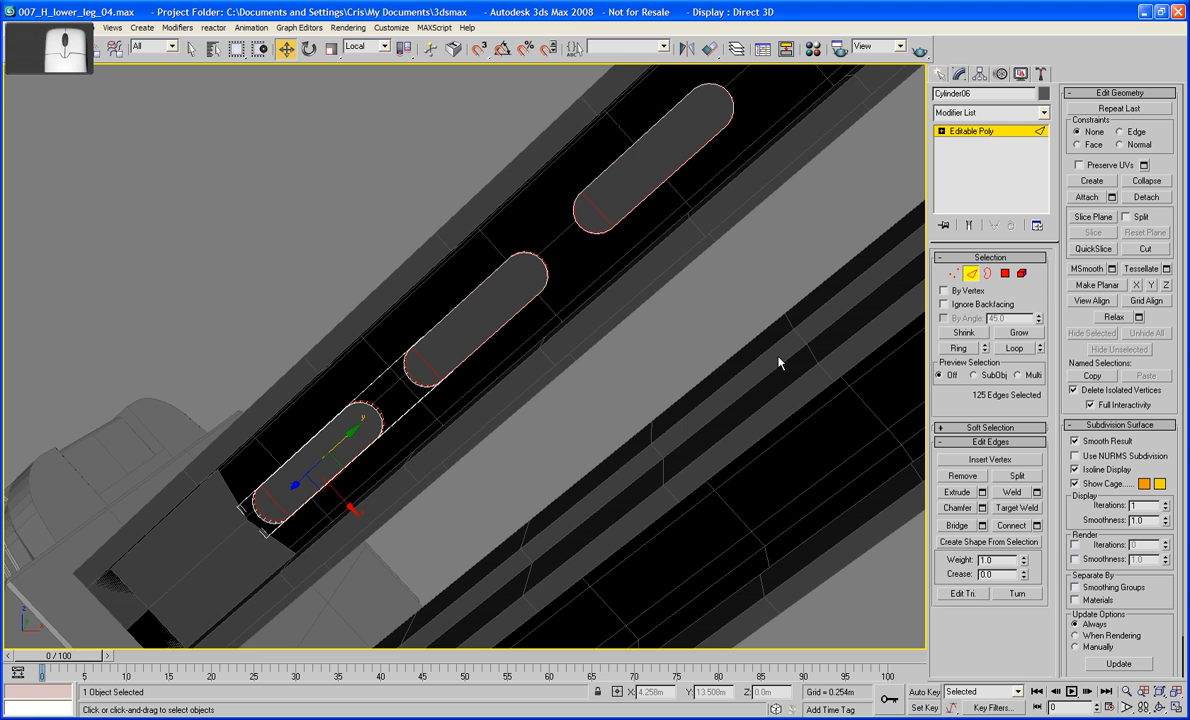
pyautogui.scroll(5, 778, 358)
pyautogui.moveTo(690, 285); pyautogui.dragTo(741, 443, button='middle')
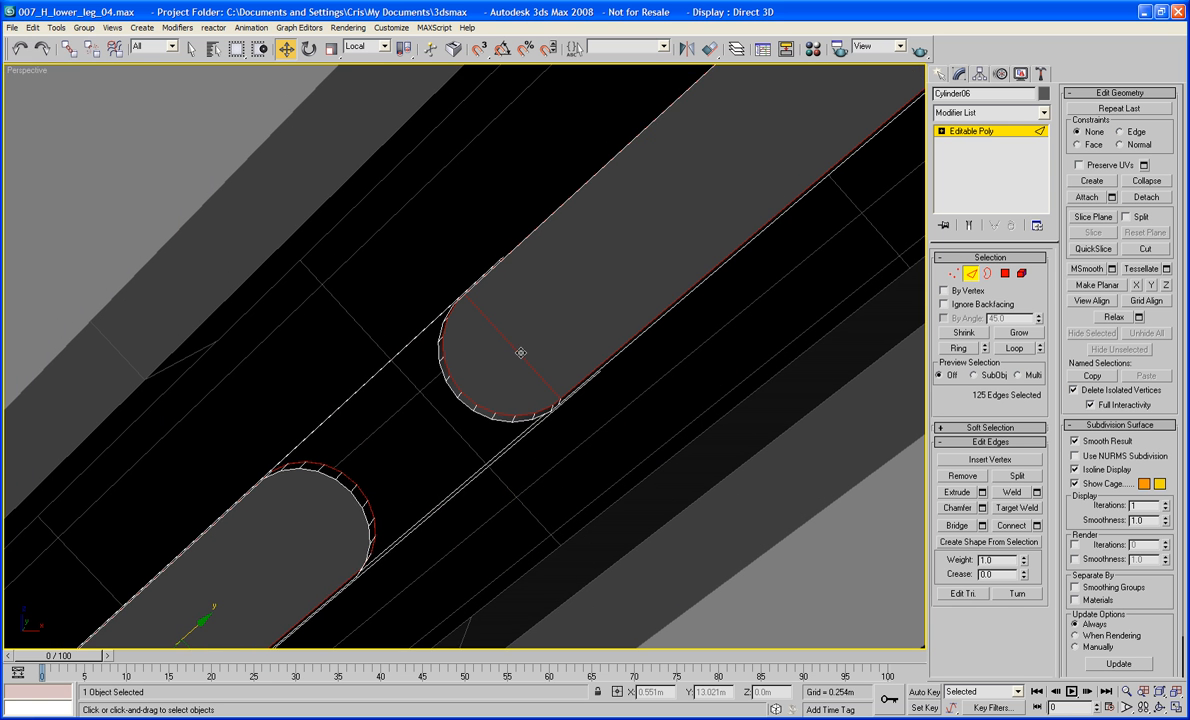
pyautogui.keyDown('alt'); pyautogui.click(521, 352); pyautogui.keyUp('alt')
pyautogui.moveTo(396, 462); pyautogui.dragTo(681, 154, button='middle')
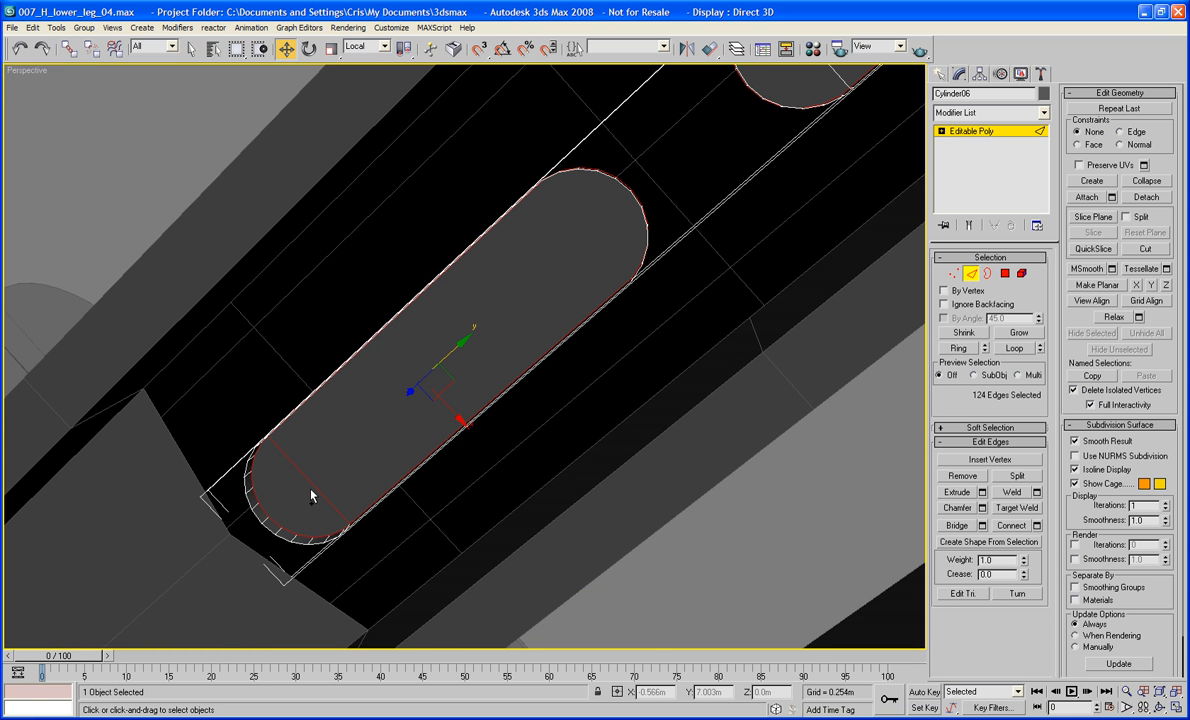
pyautogui.keyDown('alt'); pyautogui.click(313, 486); pyautogui.keyUp('alt')
pyautogui.scroll(-5, 505, 383)
pyautogui.moveTo(363, 511); pyautogui.dragTo(295, 574, button='middle')
pyautogui.moveTo(576, 247); pyautogui.dragTo(479, 344, button='middle')
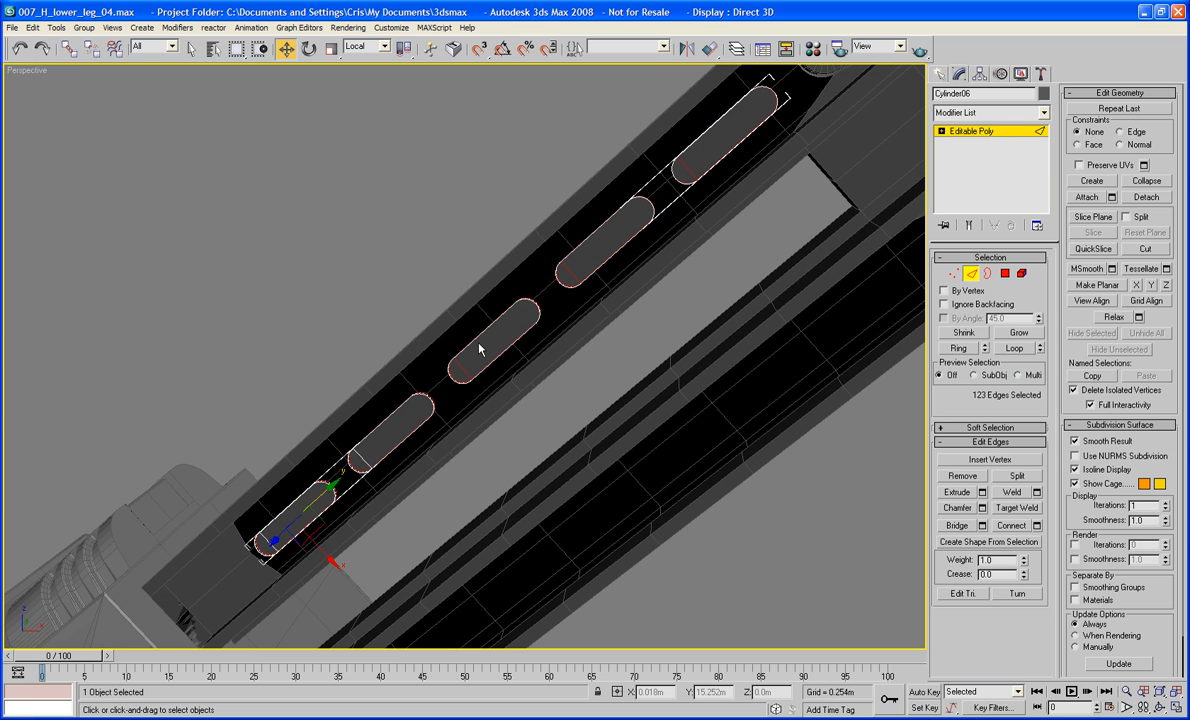
pyautogui.keyDown('ctrl'); pyautogui.click(462, 373); pyautogui.keyUp('ctrl')
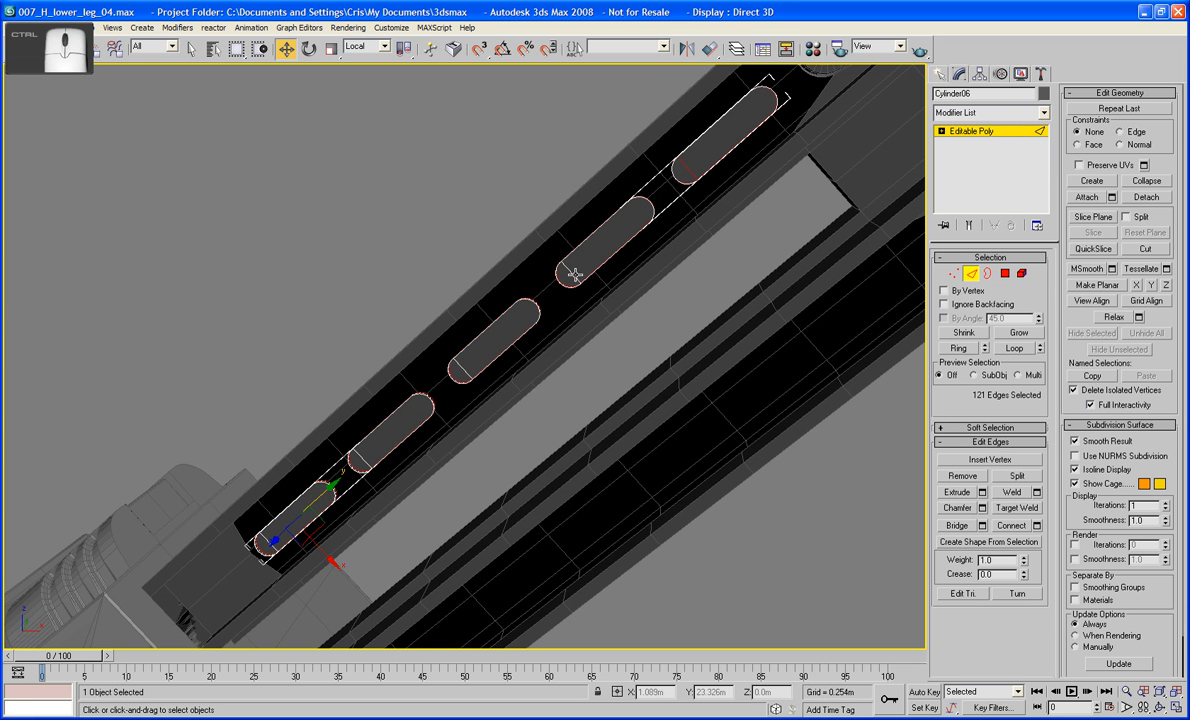
pyautogui.moveTo(718, 175); pyautogui.dragTo(623, 258, button='middle')
pyautogui.scroll(6, 623, 258)
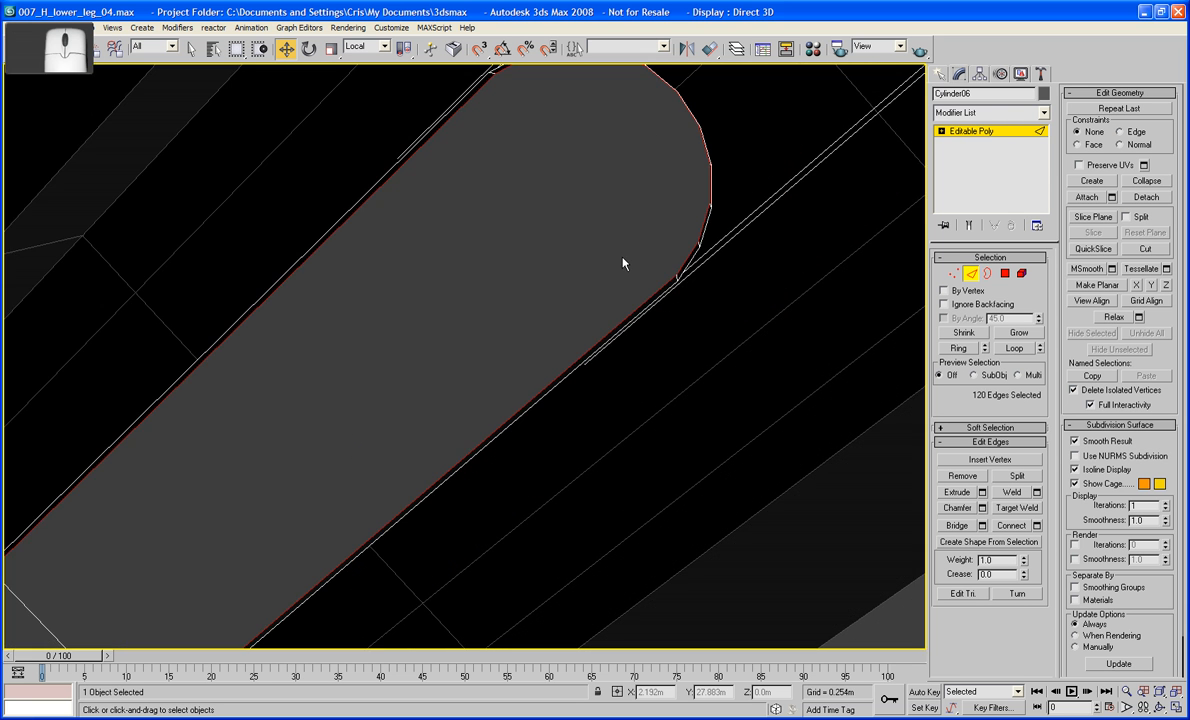
pyautogui.scroll(-2, 623, 258)
pyautogui.moveTo(407, 326); pyautogui.dragTo(555, 234, button='middle')
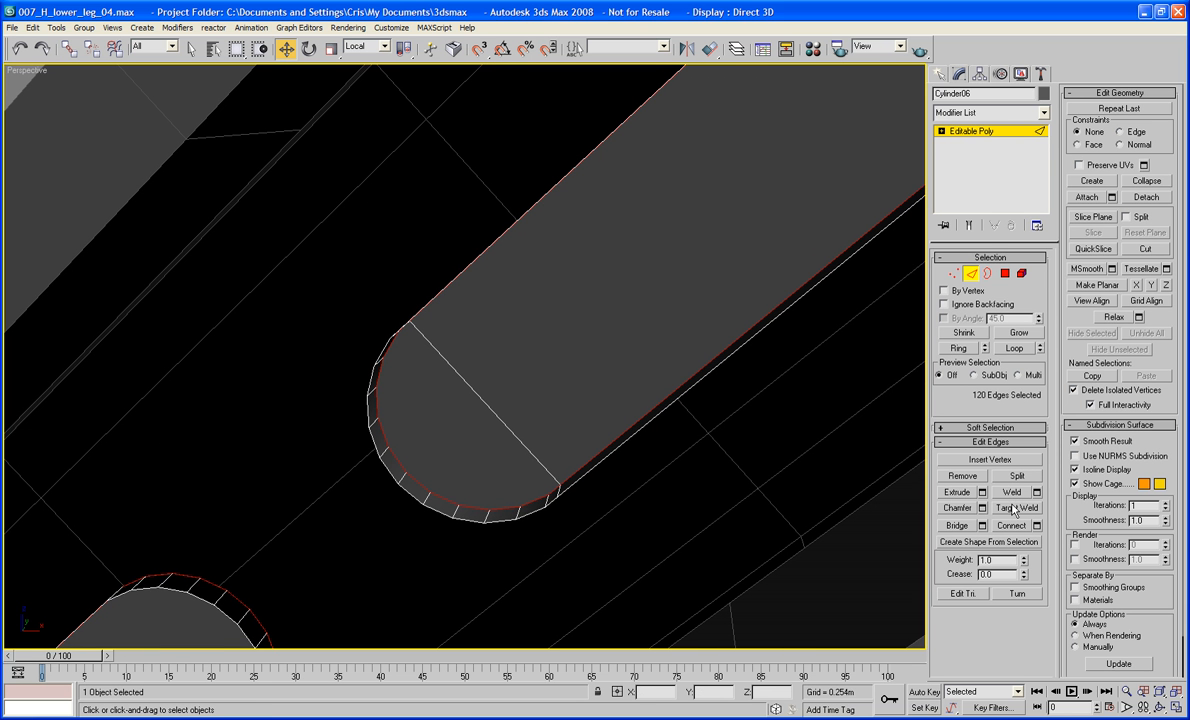
# Chamfer the five slots' floor outline edges by a very small amount with one segment, and clear the edge selection
pyautogui.click(982, 508)
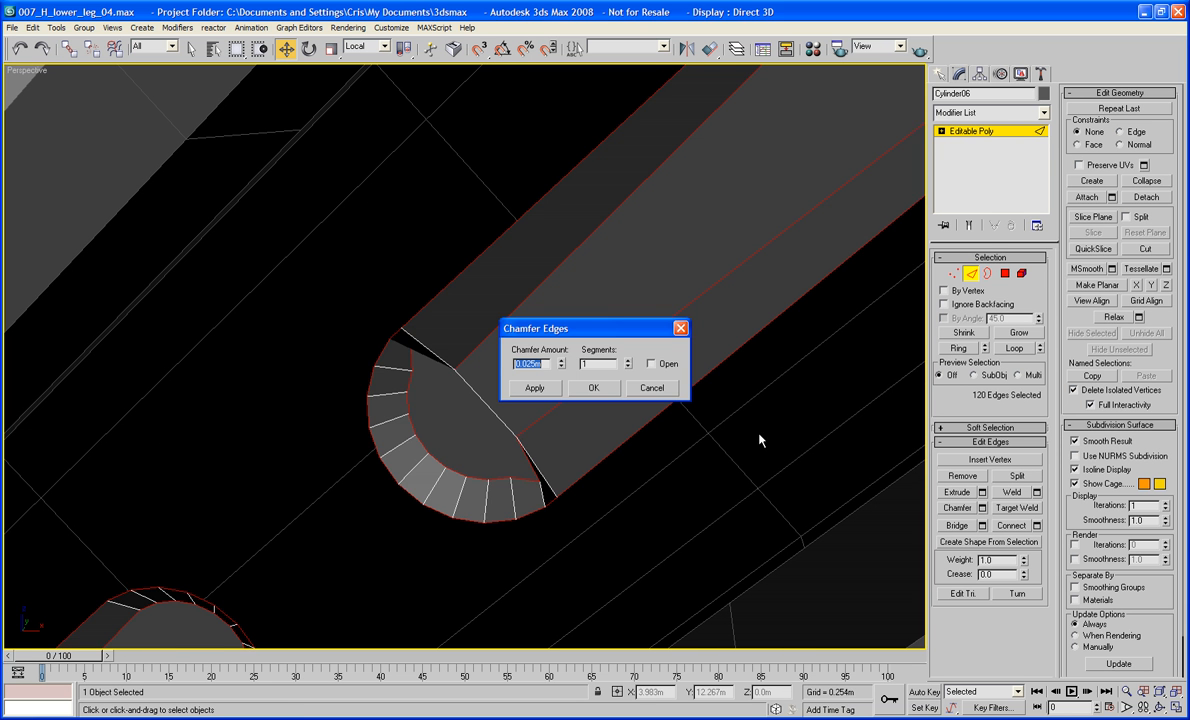
pyautogui.moveTo(562, 372); pyautogui.dragTo(561, 428)
pyautogui.click(593, 387)
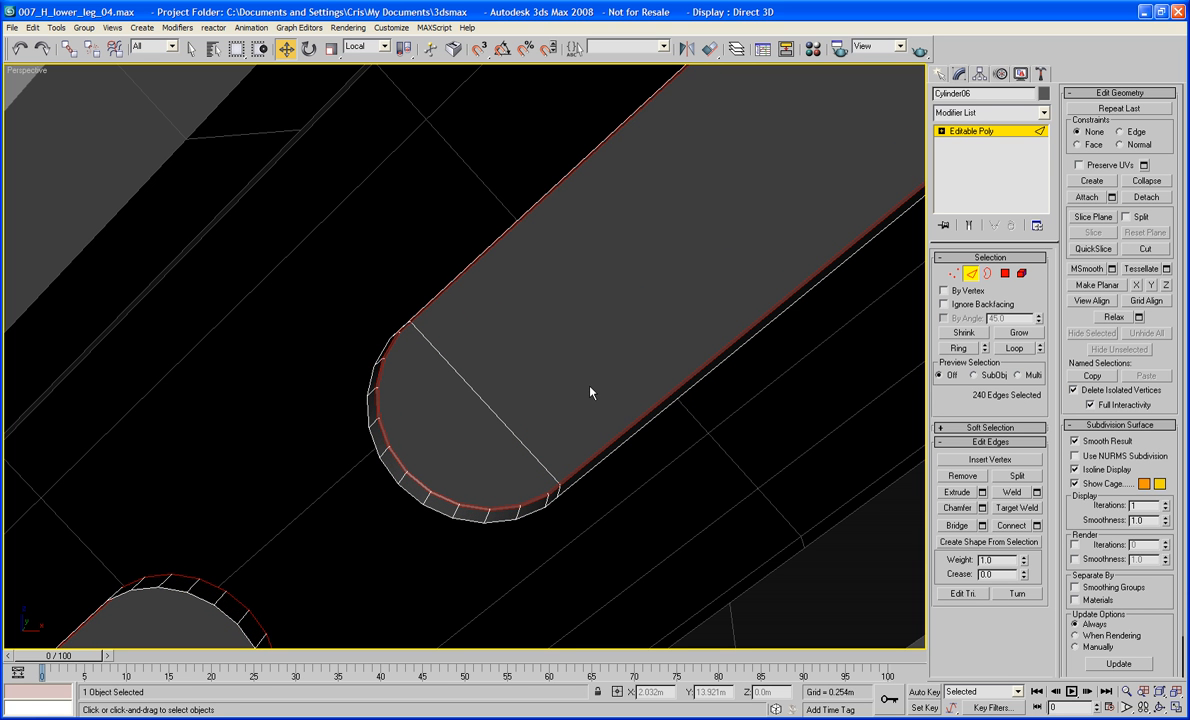
pyautogui.scroll(-10, 574, 430)
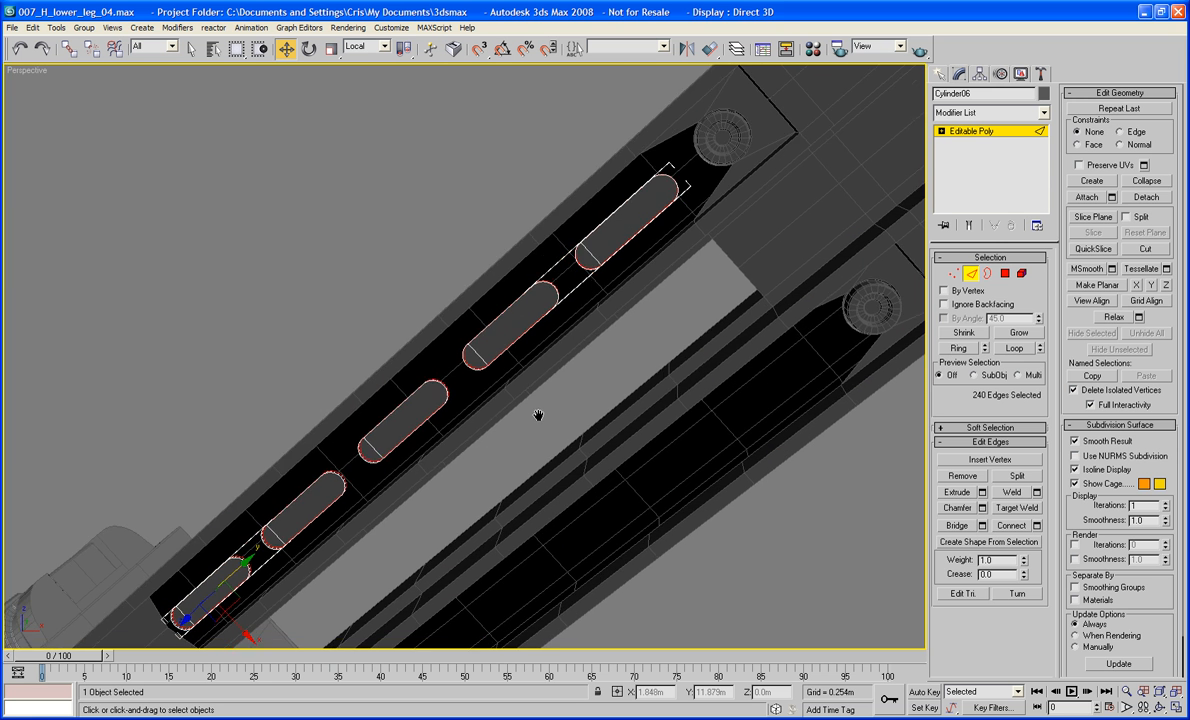
pyautogui.moveTo(539, 417); pyautogui.dragTo(548, 424, button='middle')
pyautogui.click(490, 200)
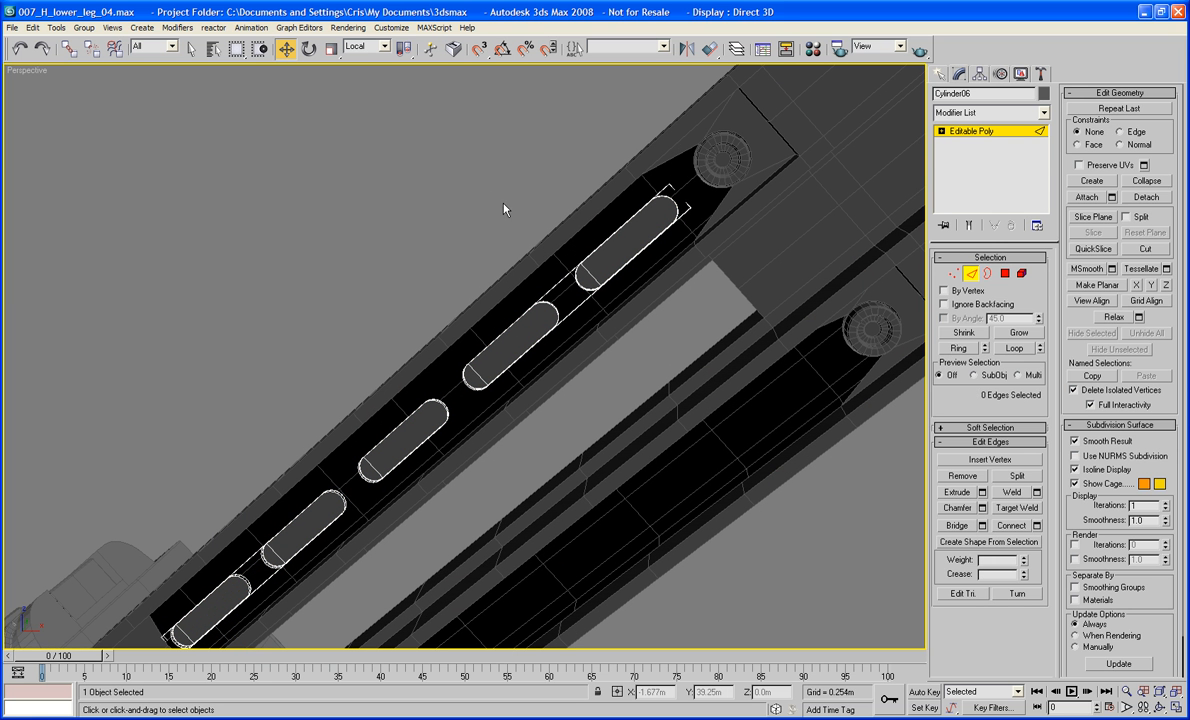
# Select the open borders of all five slots and scale out an extruded copy of them to form a narrow rim around each slot
pyautogui.click(988, 274)
pyautogui.click(579, 289)
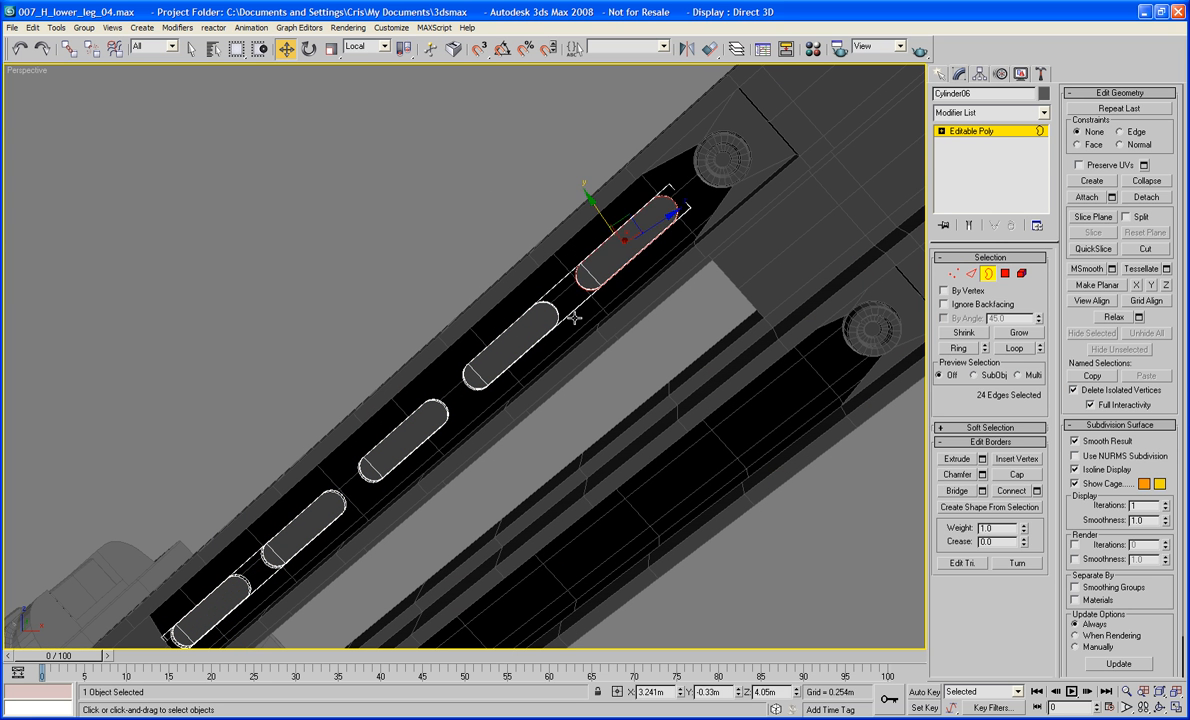
pyautogui.keyDown('ctrl'); pyautogui.click(473, 390); pyautogui.keyUp('ctrl')
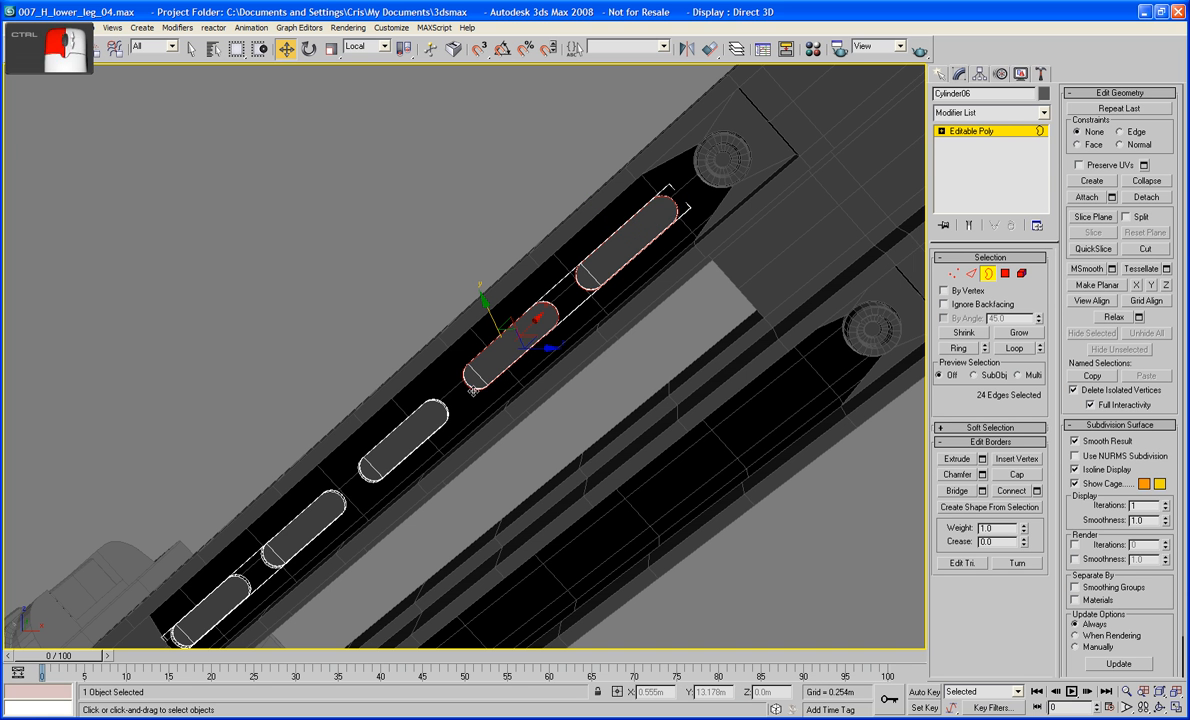
pyautogui.keyDown('ctrl'); pyautogui.click(388, 469); pyautogui.keyUp('ctrl')
pyautogui.keyDown('ctrl'); pyautogui.click(335, 518); pyautogui.keyUp('ctrl')
pyautogui.moveTo(335, 518); pyautogui.dragTo(457, 372, button='middle')
pyautogui.keyDown('ctrl'); pyautogui.click(340, 480); pyautogui.keyUp('ctrl')
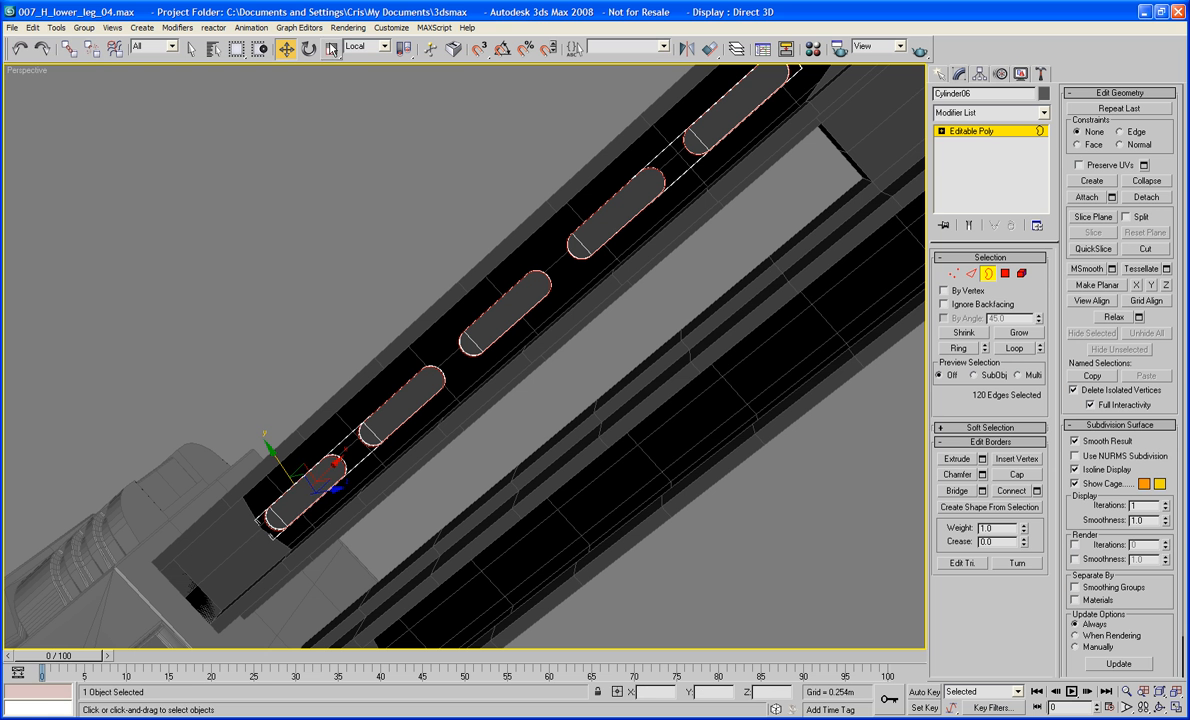
pyautogui.press('r')
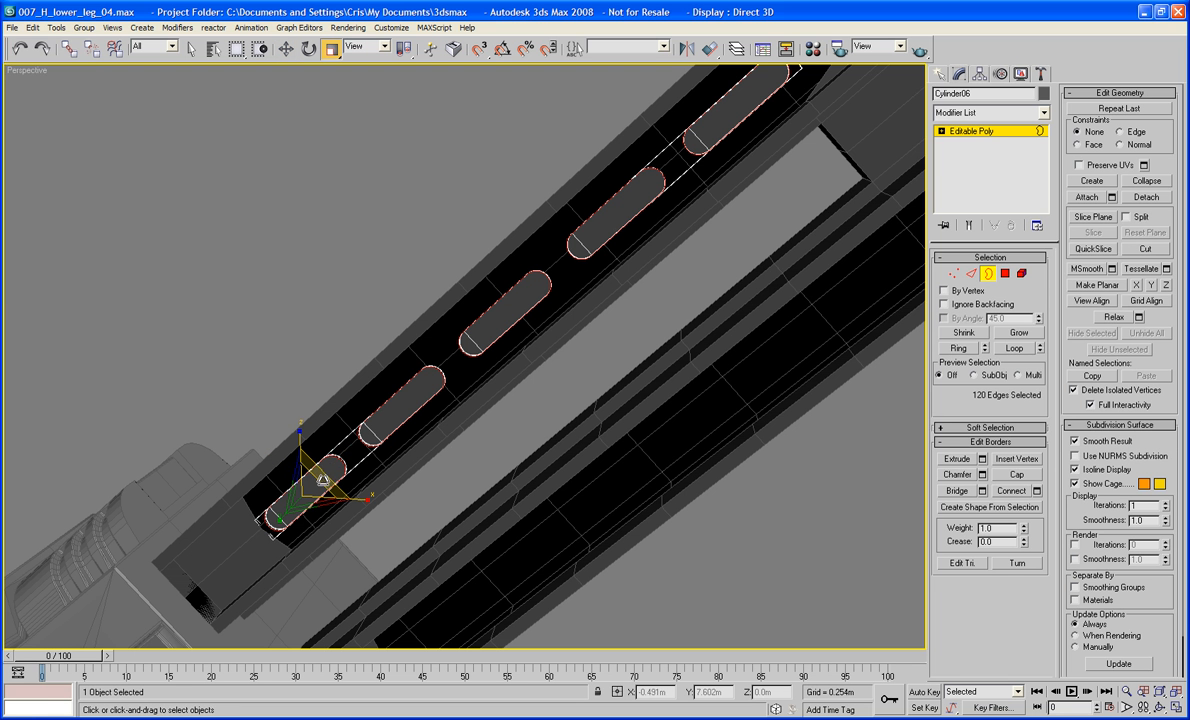
pyautogui.moveTo(301, 446)
pyautogui.keyDown('shift'); pyautogui.mouseDown()
pyautogui.moveTo(301, 432)
pyautogui.moveTo(323, 462)
pyautogui.mouseUp(); pyautogui.keyUp('shift')
pyautogui.keyDown('alt'); pyautogui.moveTo(327, 425); pyautogui.dragTo(556, 338, button='middle'); pyautogui.keyUp('alt')
pyautogui.scroll(3, 382, 364)
pyautogui.scroll(3, 472, 351)
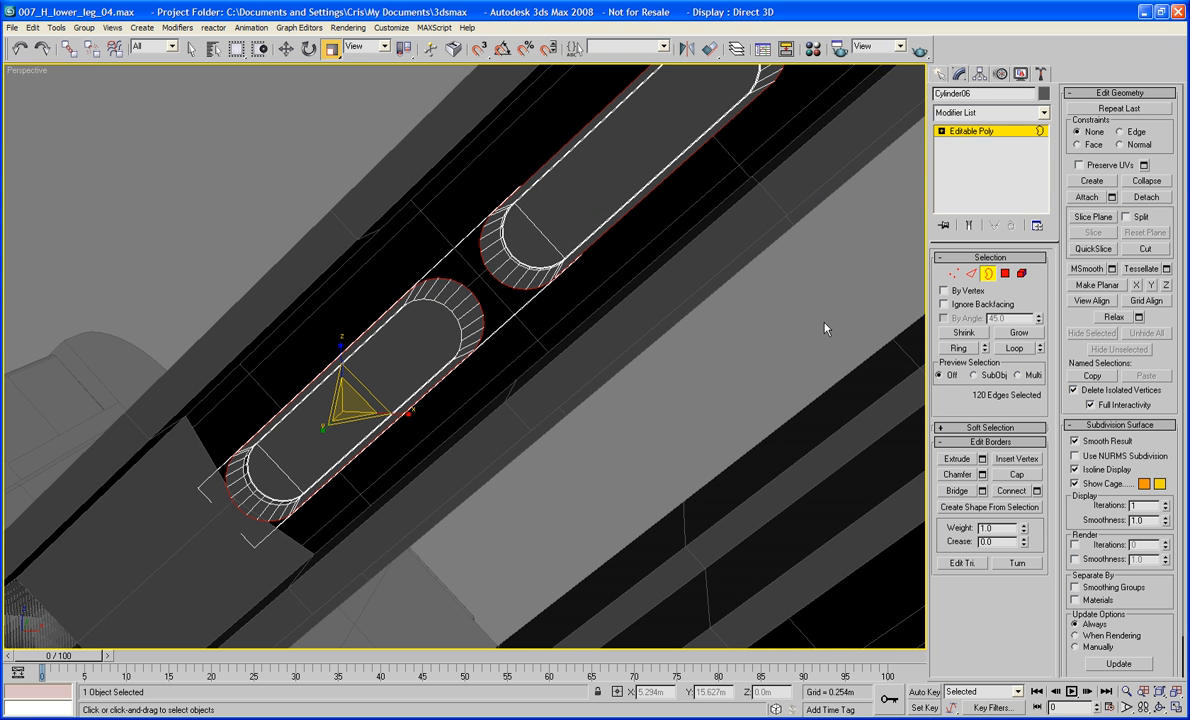
pyautogui.keyDown('ctrl'); pyautogui.click(1008, 278); pyautogui.keyUp('ctrl')
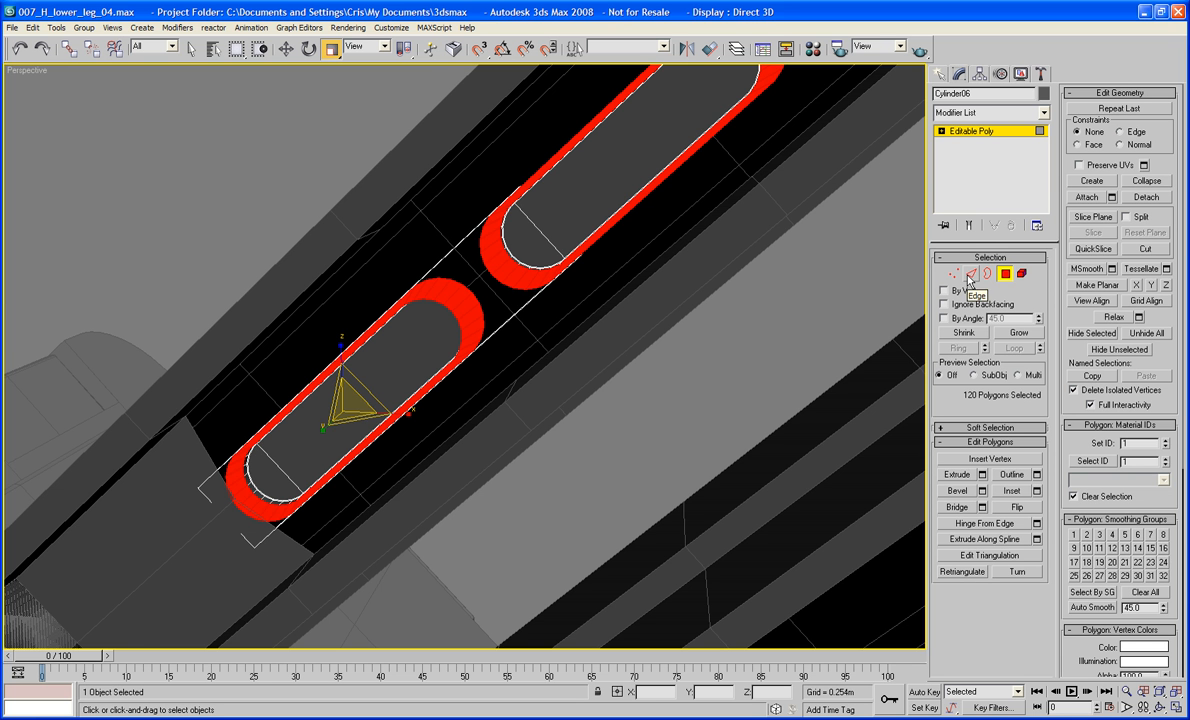
pyautogui.moveTo(676, 302); pyautogui.dragTo(625, 287, button='middle')
pyautogui.press('super')
pyautogui.click(238, 157)
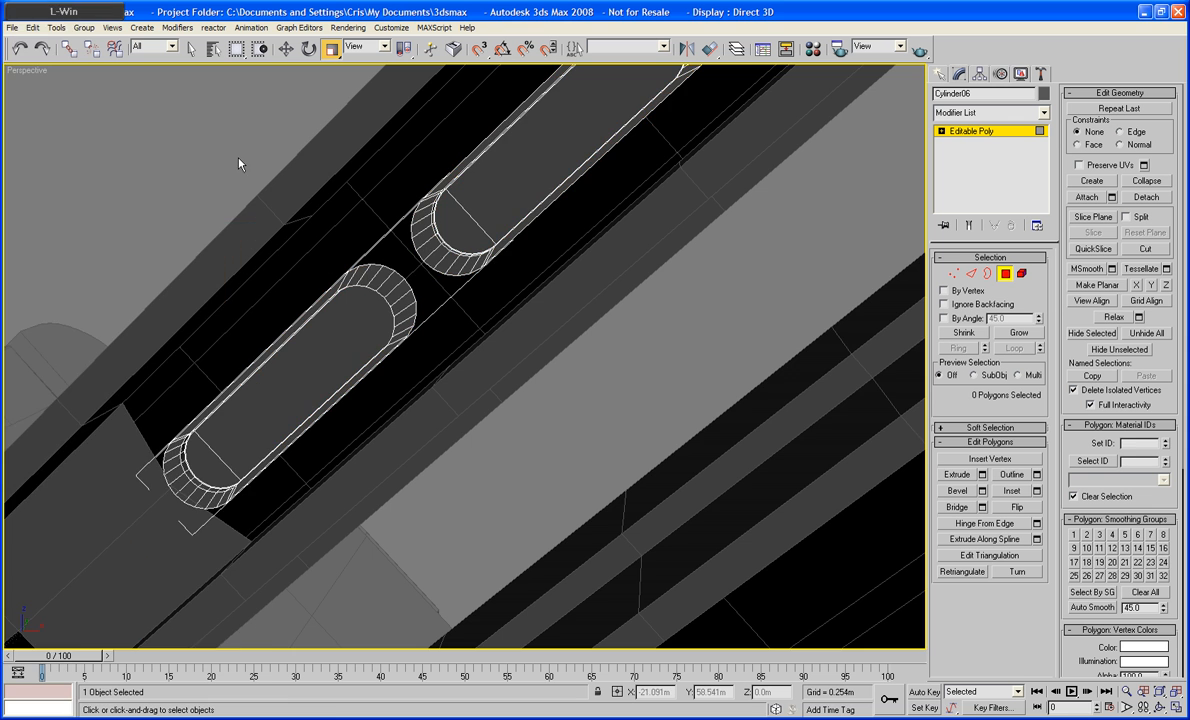
# Replace the current edge selection with the full inner edge loop of the rim around the slot at the row's lower end
pyautogui.keyDown('alt'); pyautogui.moveTo(293, 269); pyautogui.dragTo(481, 333, button='middle'); pyautogui.keyUp('alt')
pyautogui.scroll(3, 277, 238)
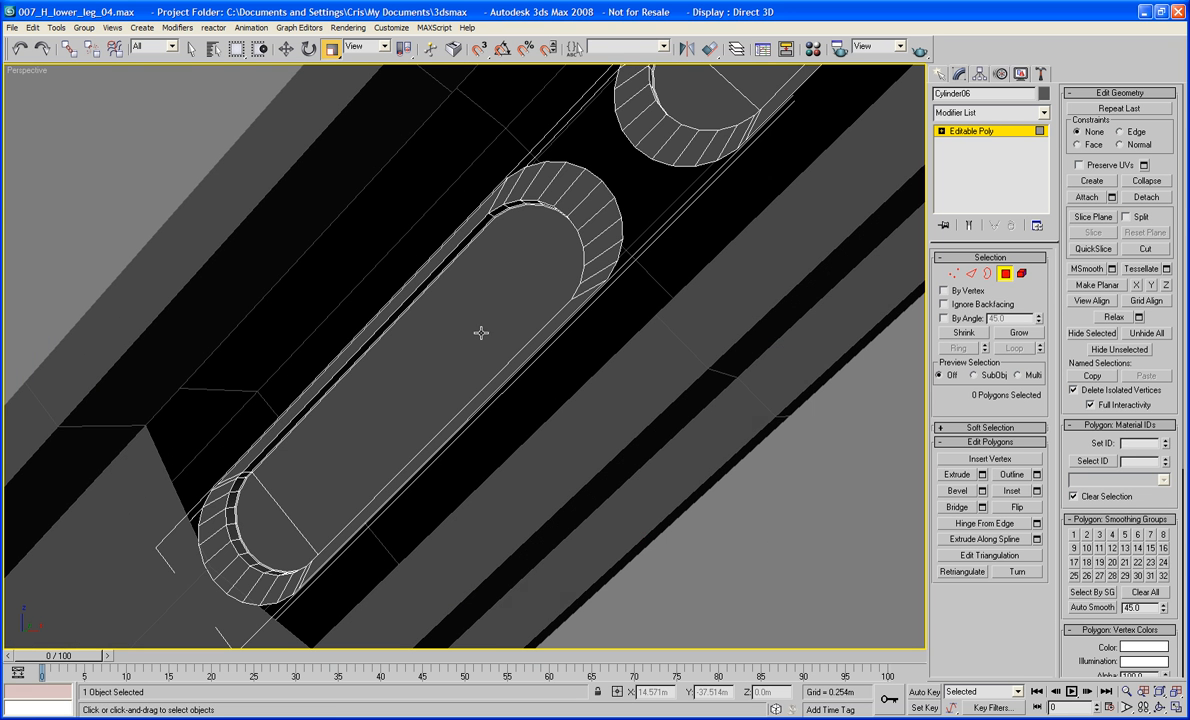
pyautogui.press('2')
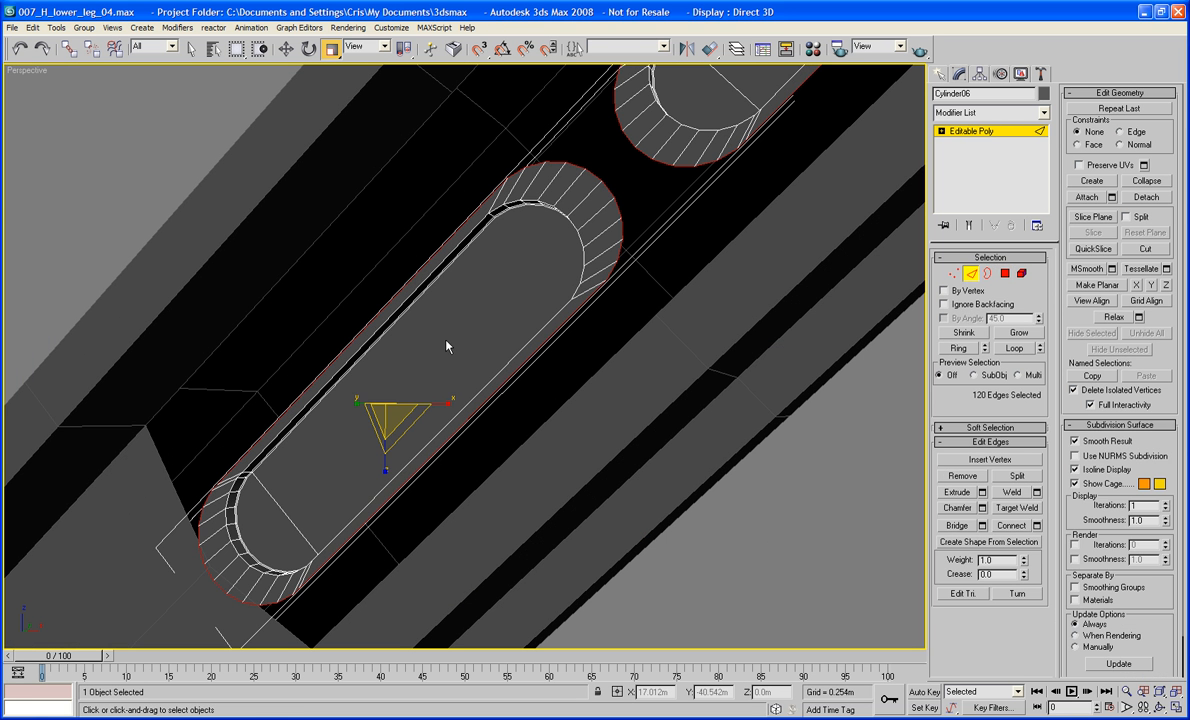
pyautogui.click(437, 264)
pyautogui.click(1021, 350)
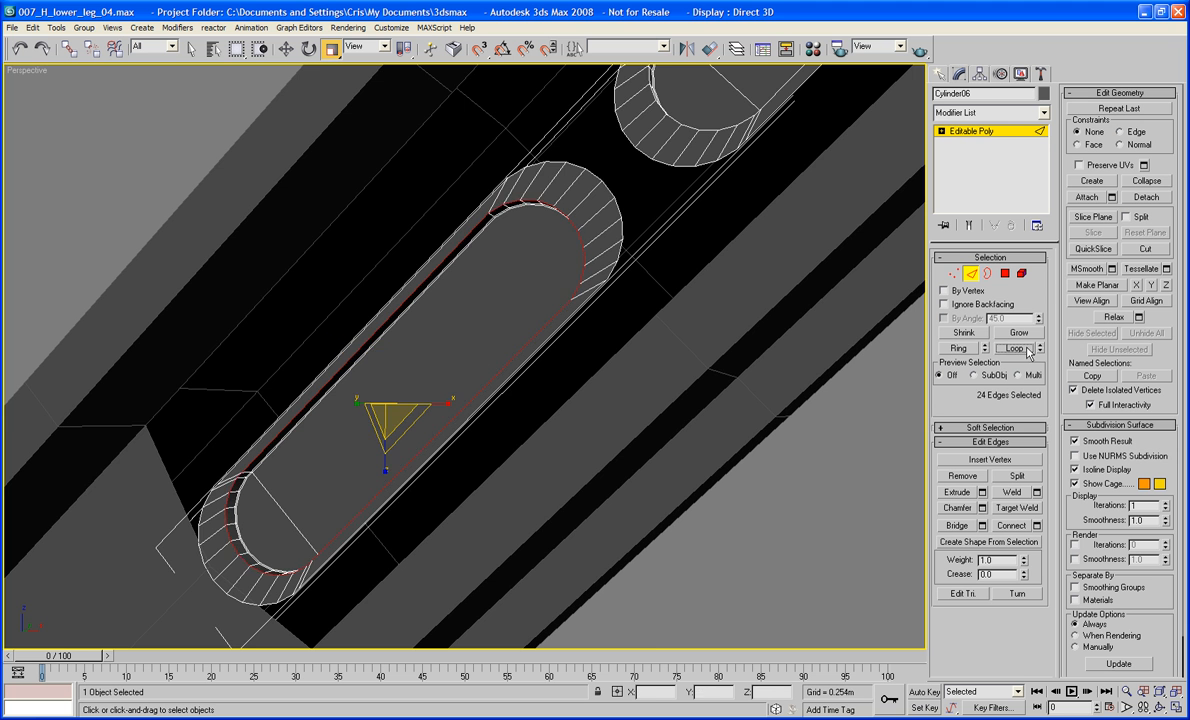
# Add an inner rim edge from each of the other four slots and expand the selection to all five complete loops
pyautogui.moveTo(790, 103); pyautogui.dragTo(458, 467, button='middle')
pyautogui.keyDown('ctrl'); pyautogui.click(421, 352); pyautogui.keyUp('ctrl')
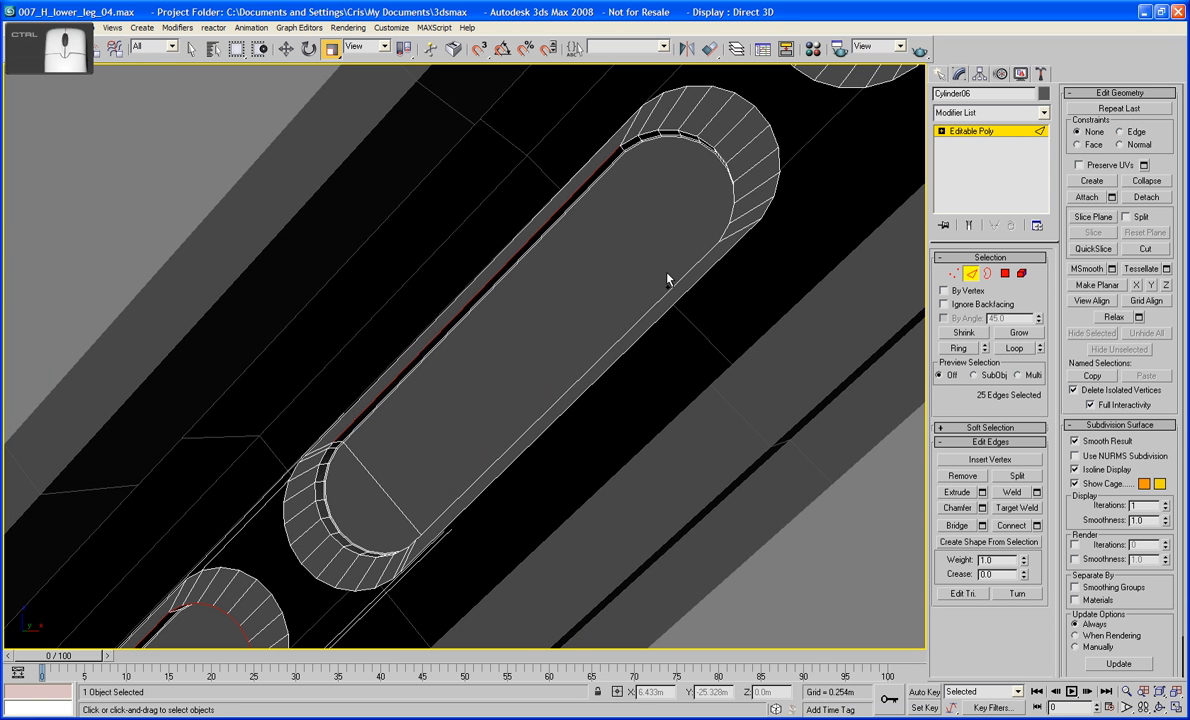
pyautogui.moveTo(810, 140); pyautogui.dragTo(378, 535, button='middle')
pyautogui.keyDown('ctrl'); pyautogui.click(460, 264); pyautogui.keyUp('ctrl')
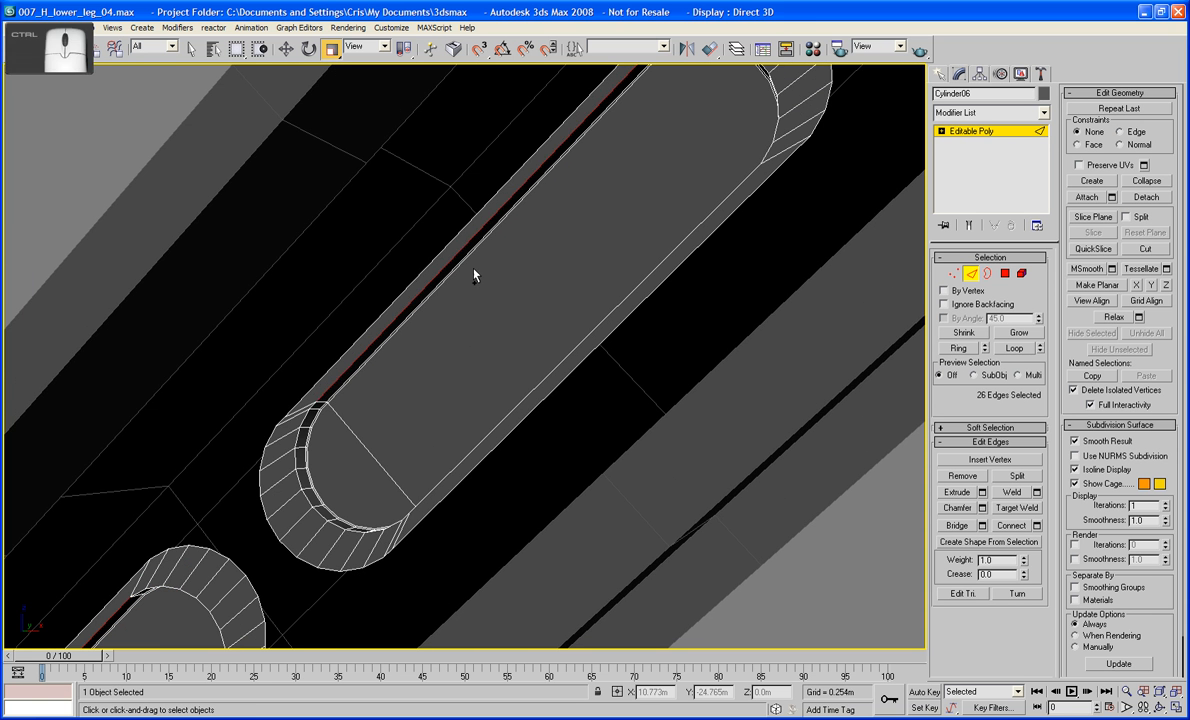
pyautogui.moveTo(735, 100); pyautogui.dragTo(258, 640, button='middle')
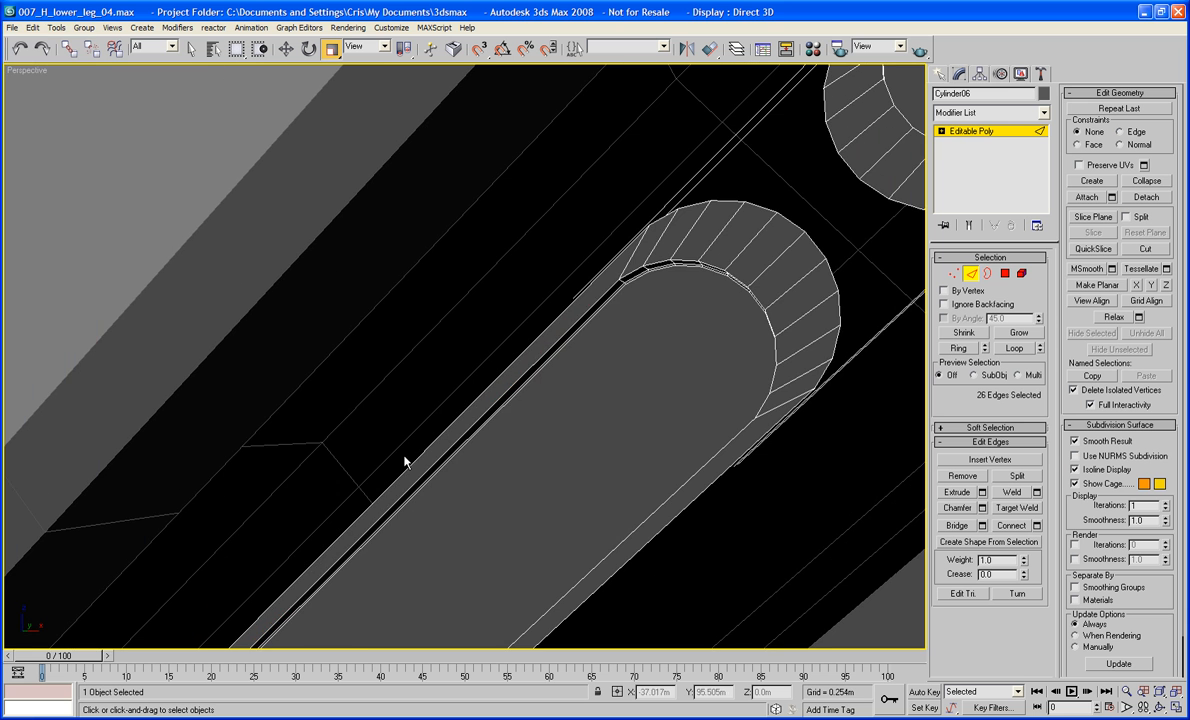
pyautogui.keyDown('ctrl'); pyautogui.click(483, 418); pyautogui.keyUp('ctrl')
pyautogui.moveTo(890, 75); pyautogui.dragTo(507, 441, button='middle')
pyautogui.moveTo(790, 130); pyautogui.dragTo(345, 566, button='middle')
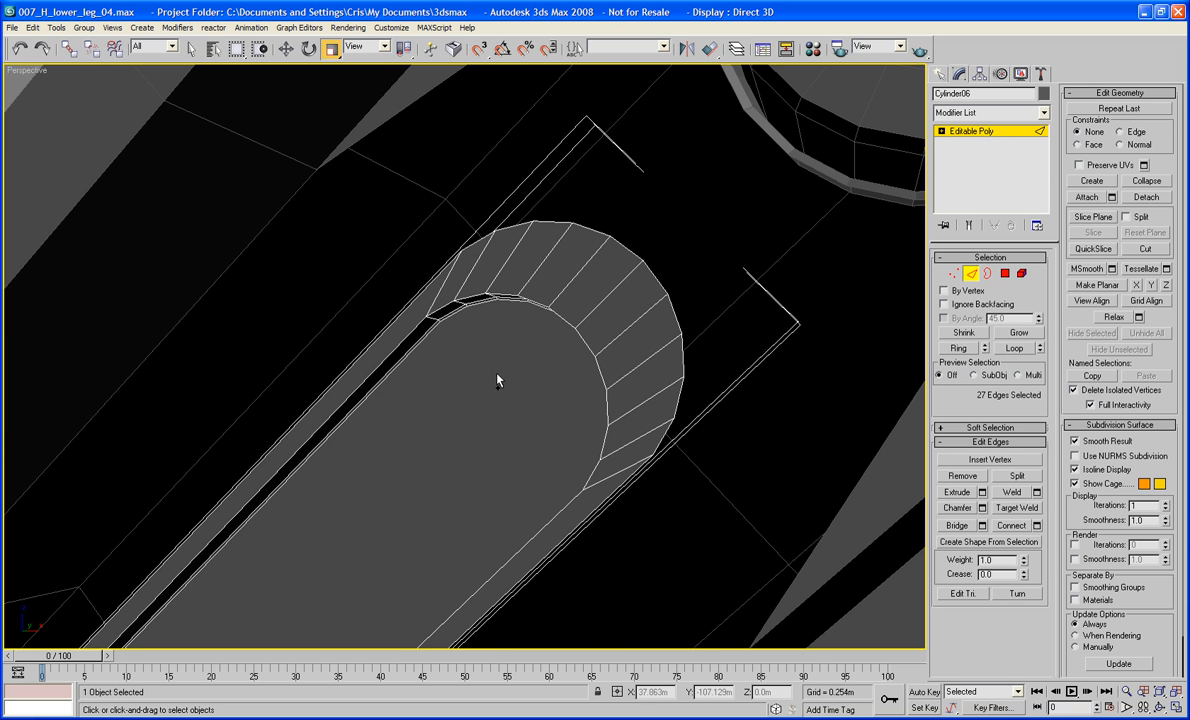
pyautogui.keyDown('ctrl'); pyautogui.click(383, 358); pyautogui.keyUp('ctrl')
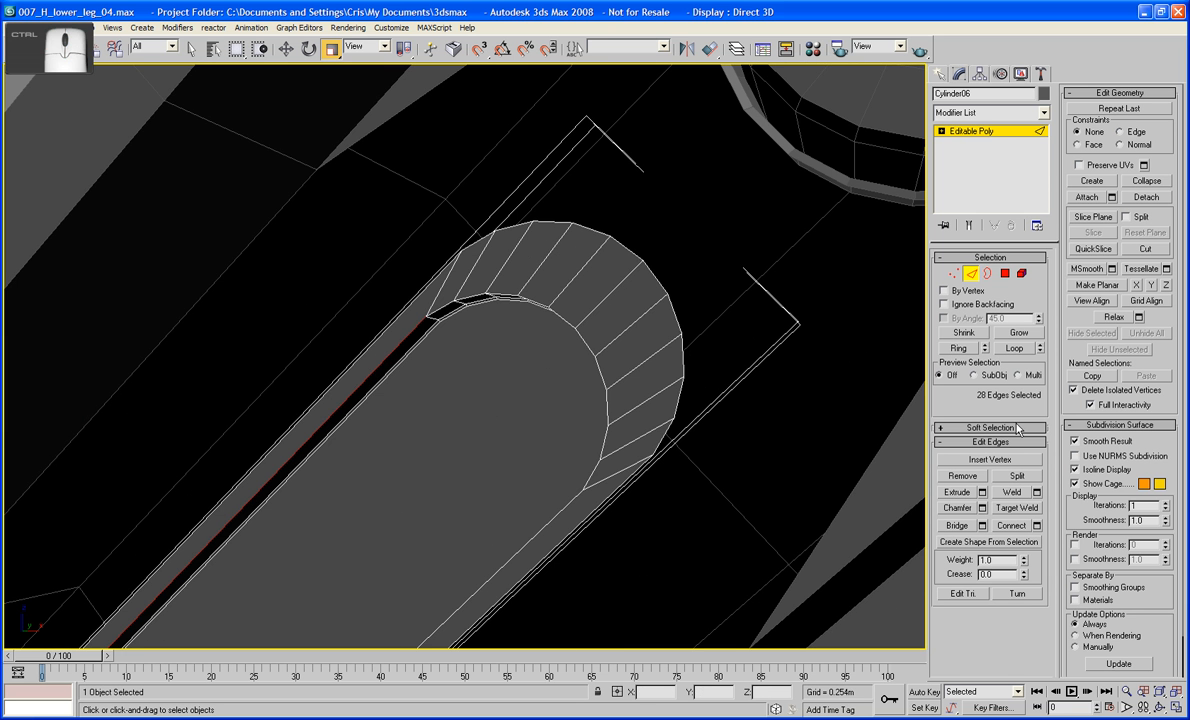
pyautogui.click(1012, 348)
# Chamfer the inner rim loops of all five slots by 0.001 m with one segment
pyautogui.click(983, 508)
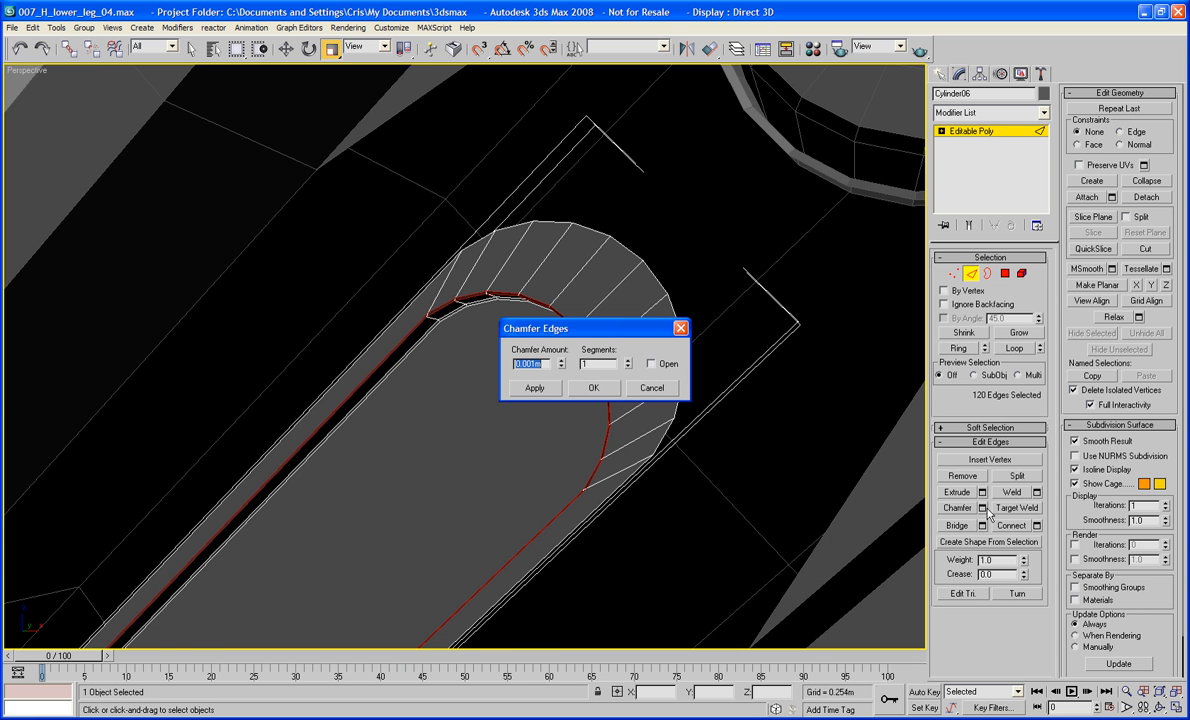
pyautogui.moveTo(640, 468); pyautogui.dragTo(687, 444, button='middle')
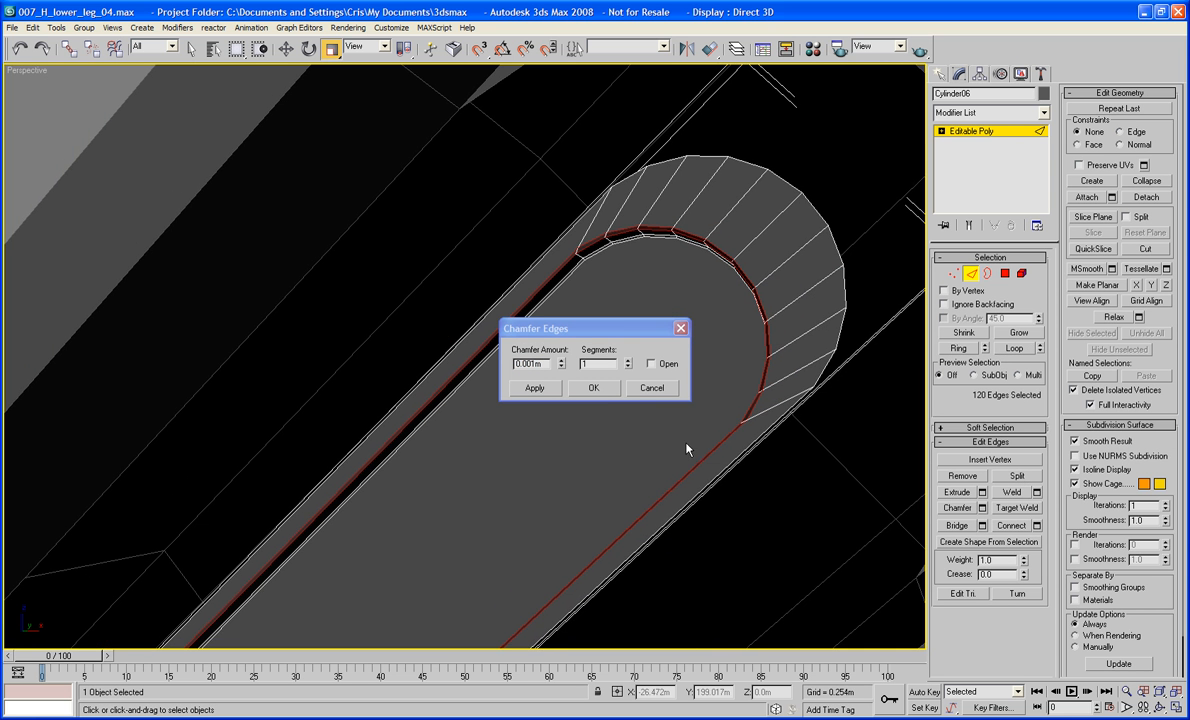
pyautogui.click(610, 392)
pyautogui.moveTo(611, 393); pyautogui.dragTo(646, 256, button='middle')
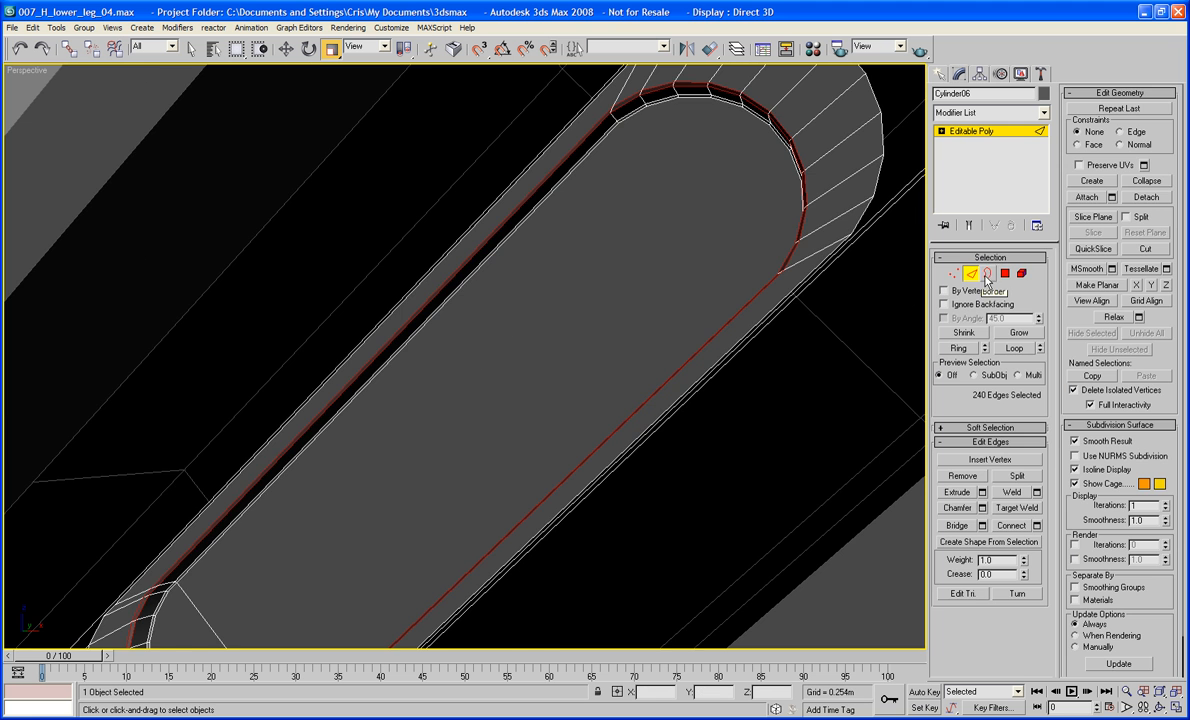
# Delete the outer open borders of the five slots to remove the wide rim strips, keeping the narrow chamfered edges
pyautogui.click(986, 274)
pyautogui.scroll(-5, 740, 290)
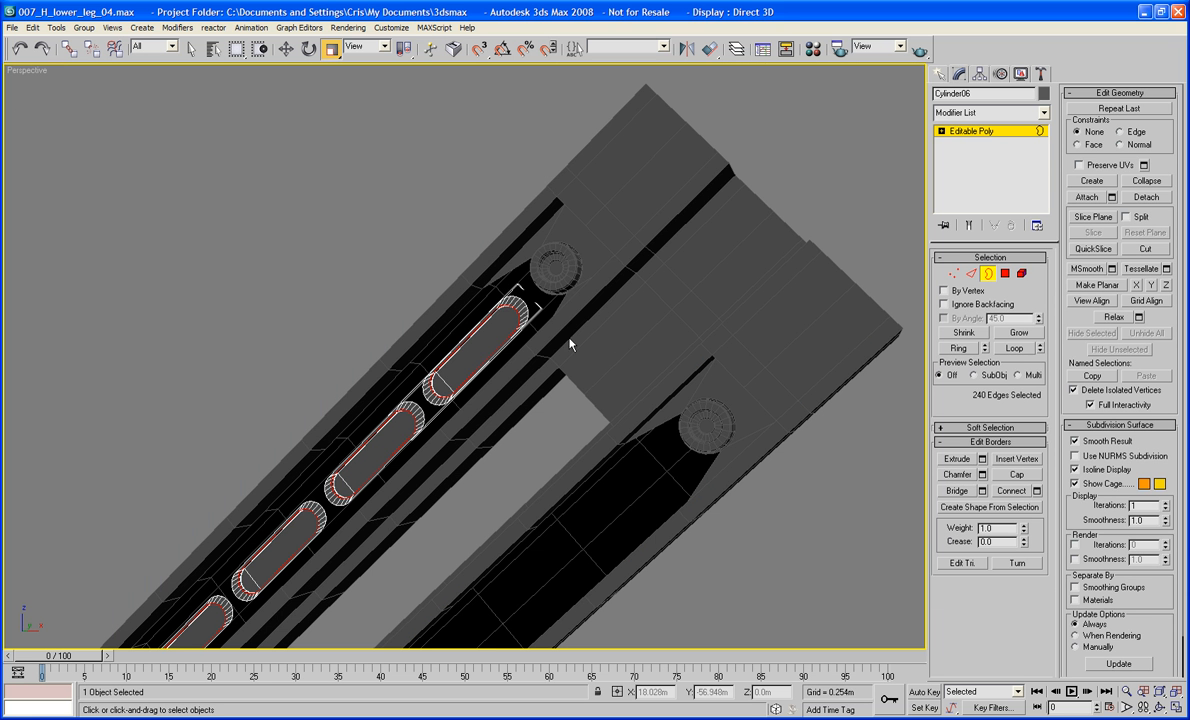
pyautogui.click(529, 312)
pyautogui.press('Delete')
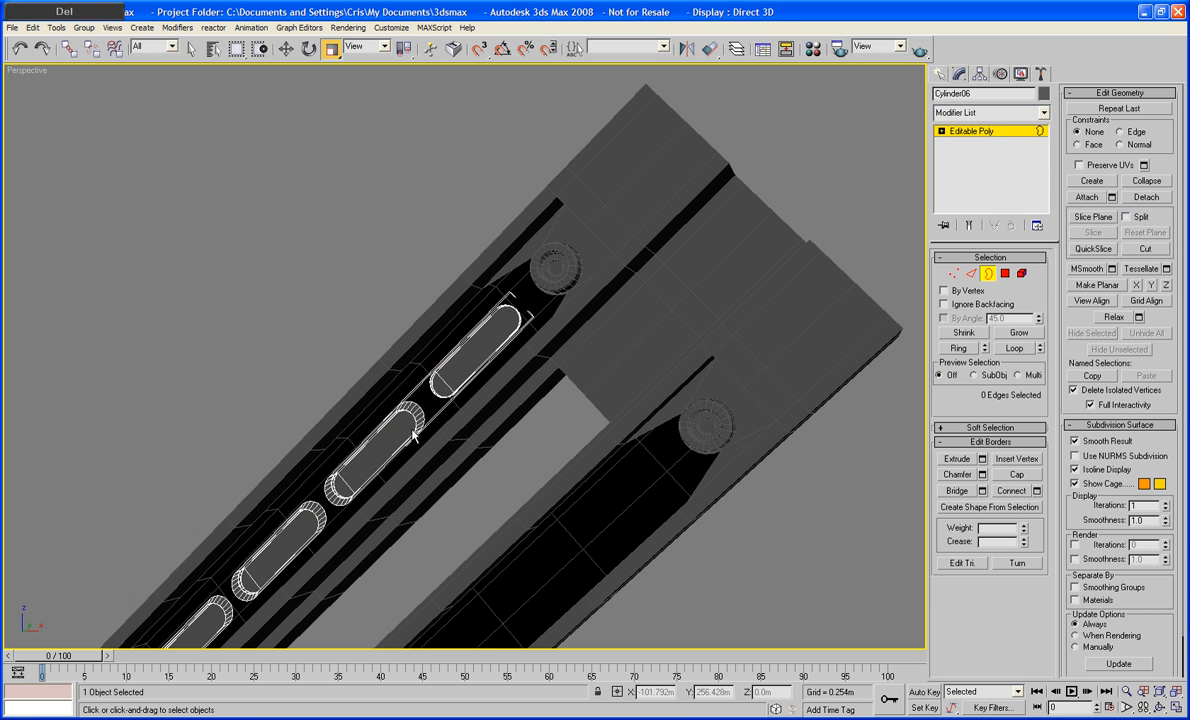
pyautogui.click(420, 428)
pyautogui.press('Delete')
pyautogui.moveTo(368, 466); pyautogui.dragTo(478, 352, button='middle')
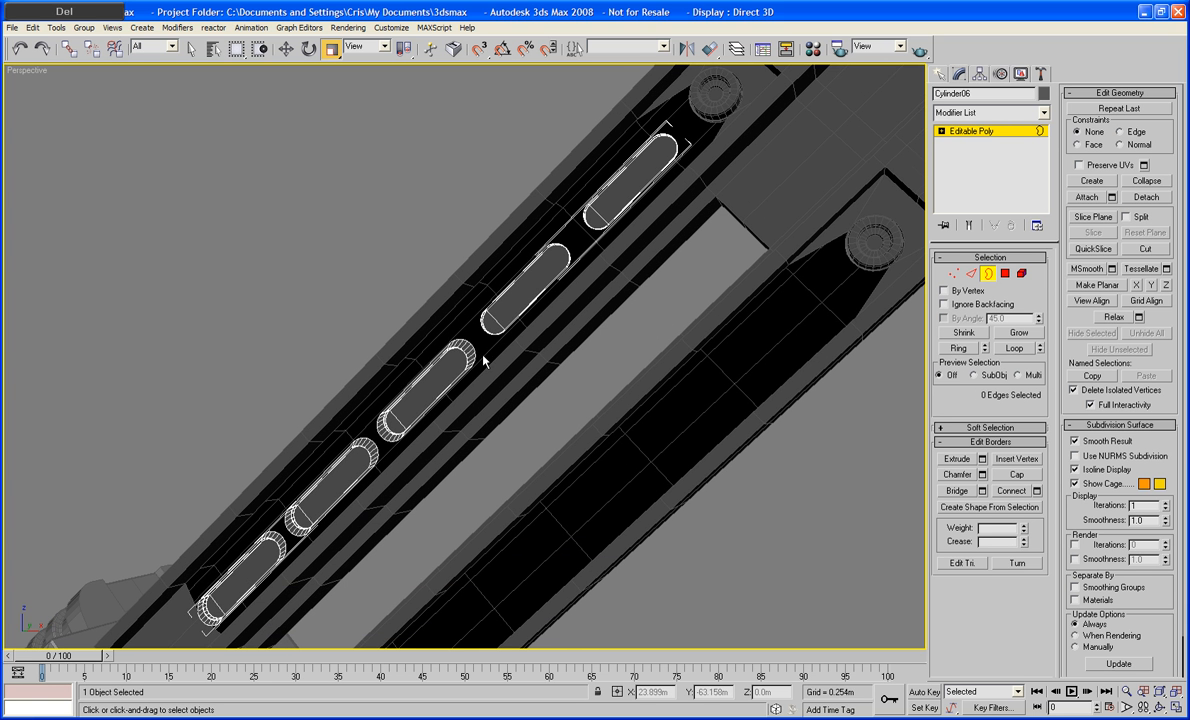
pyautogui.click(478, 352)
pyautogui.press('Delete')
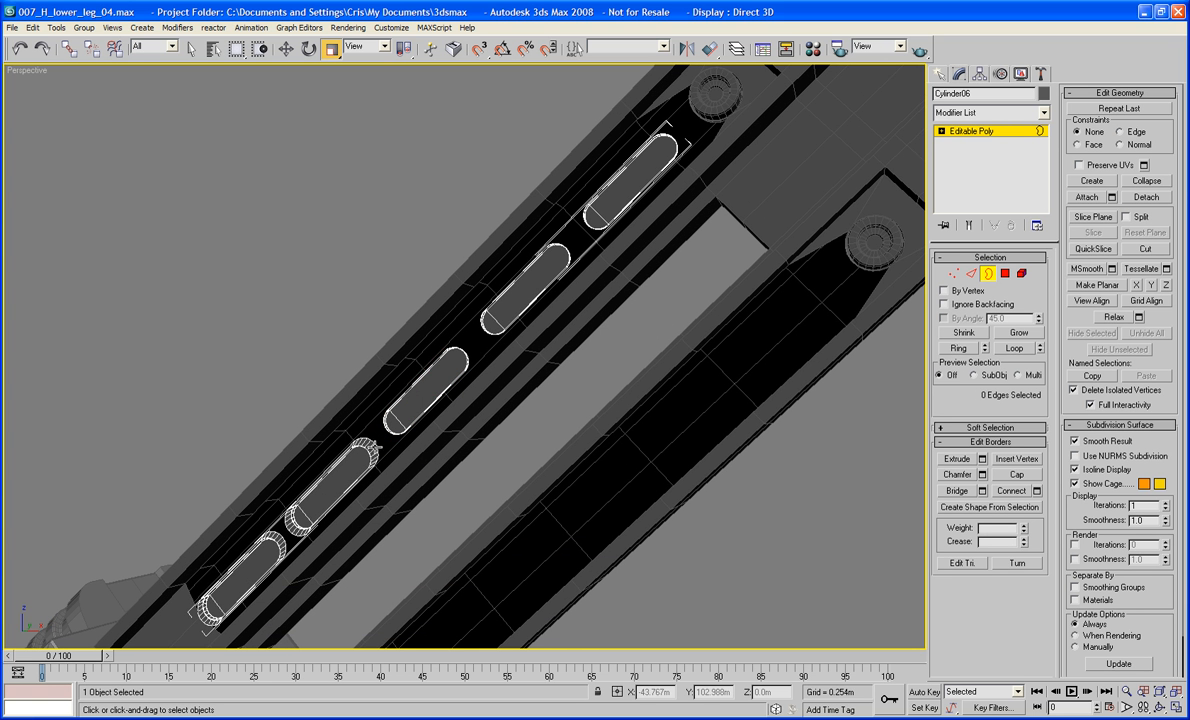
pyautogui.click(375, 459)
pyautogui.press('Delete')
pyautogui.moveTo(374, 463); pyautogui.dragTo(480, 366, button='middle')
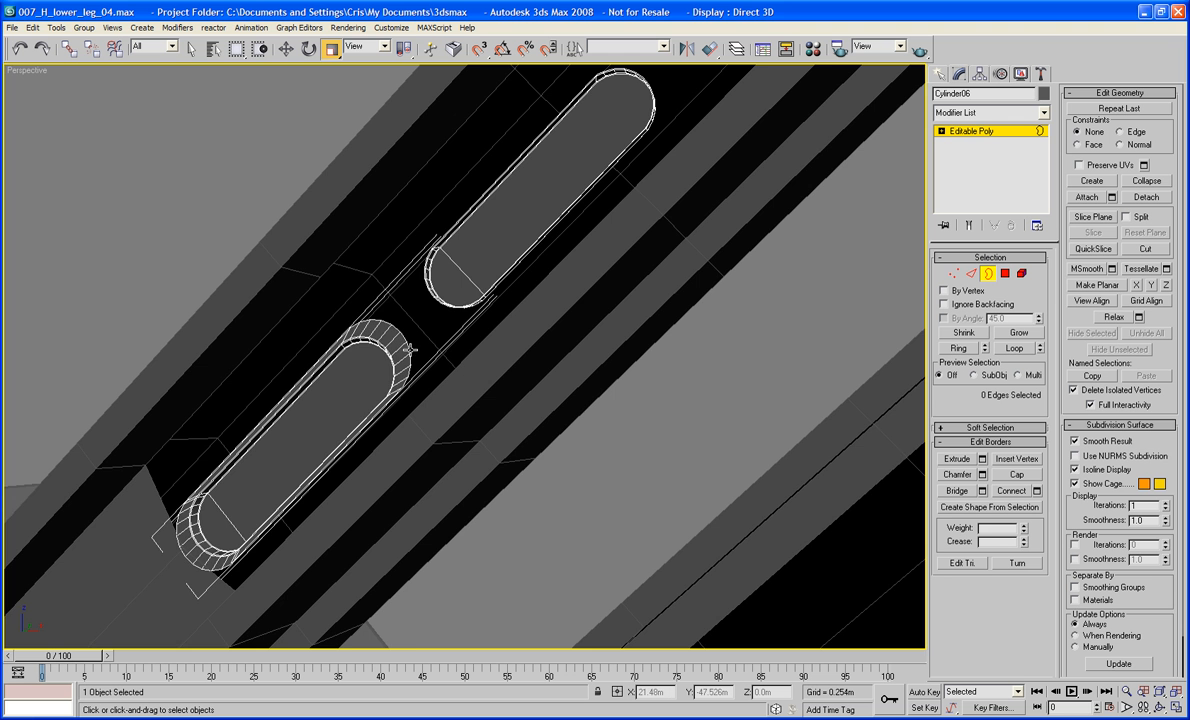
pyautogui.hotkey('ctrl', 'z')
pyautogui.hotkey('ctrl', 'z')
# Examine the narrow chamfered edges along the row of slots up close
pyautogui.keyDown('alt'); pyautogui.moveTo(410, 350); pyautogui.dragTo(460, 359, button='middle'); pyautogui.keyUp('alt')
pyautogui.keyDown('alt'); pyautogui.moveTo(603, 311); pyautogui.dragTo(528, 476, button='middle'); pyautogui.keyUp('alt')
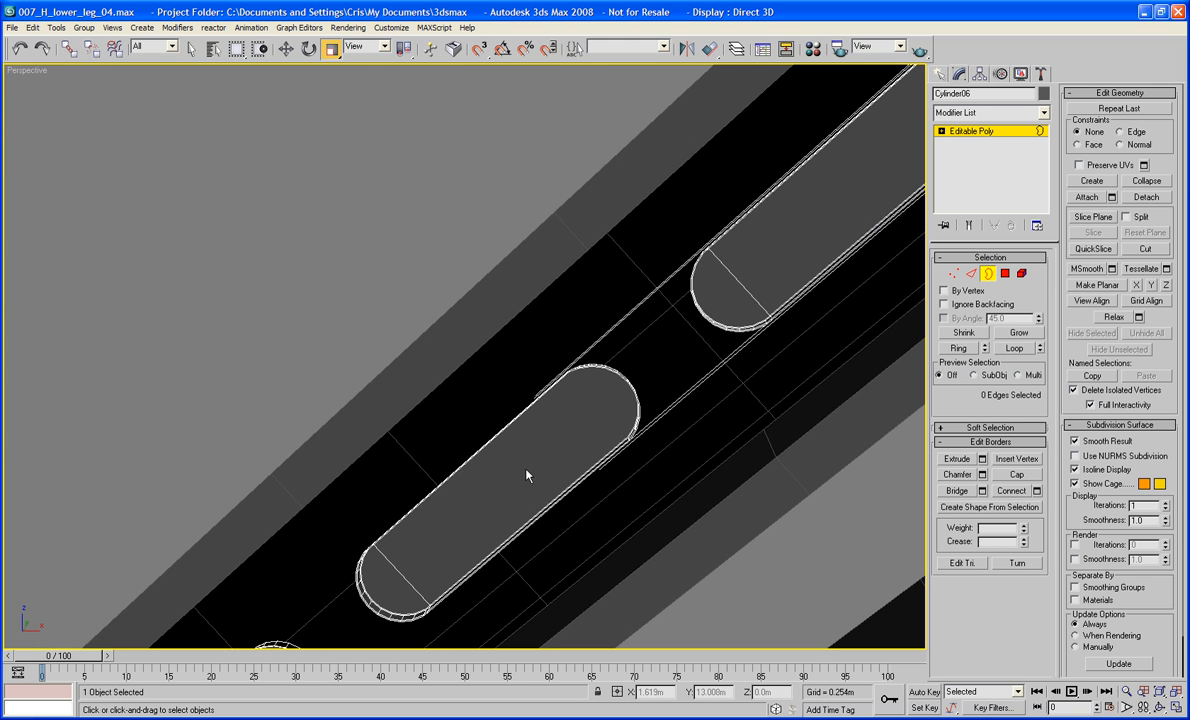
pyautogui.moveTo(713, 353); pyautogui.dragTo(588, 451, button='middle')
pyautogui.scroll(-4, 571, 414)
pyautogui.scroll(4, 588, 451)
pyautogui.scroll(5, 552, 446)
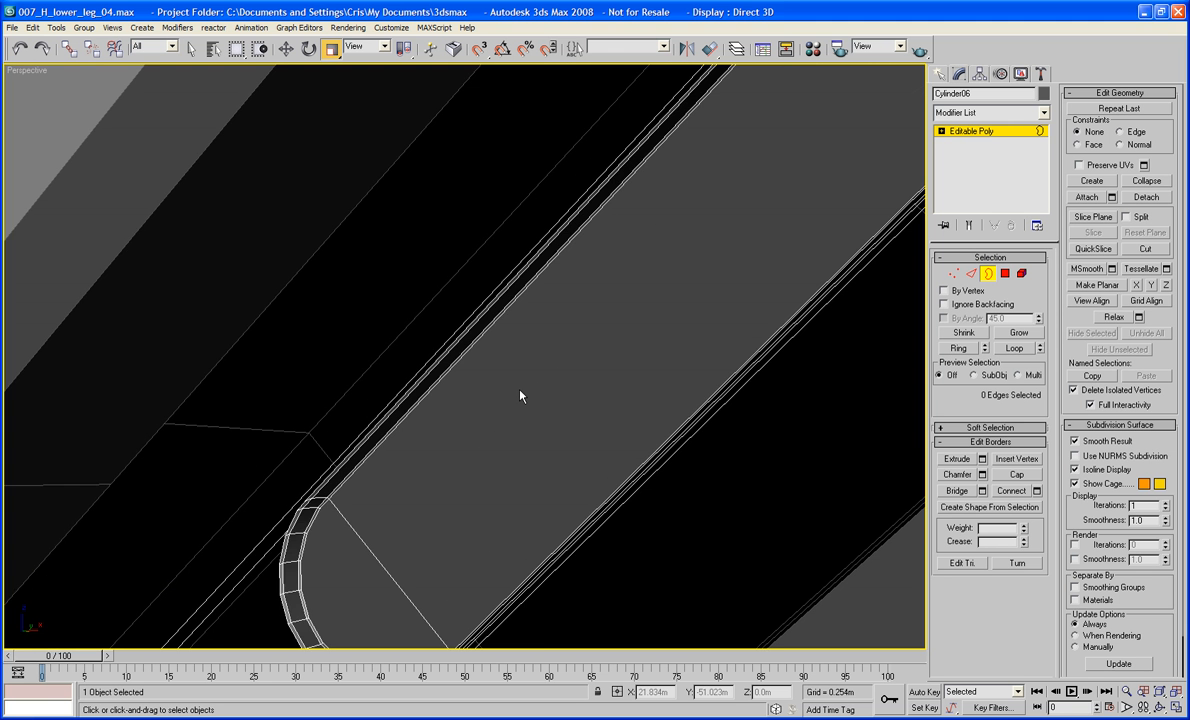
pyautogui.scroll(-5, 520, 396)
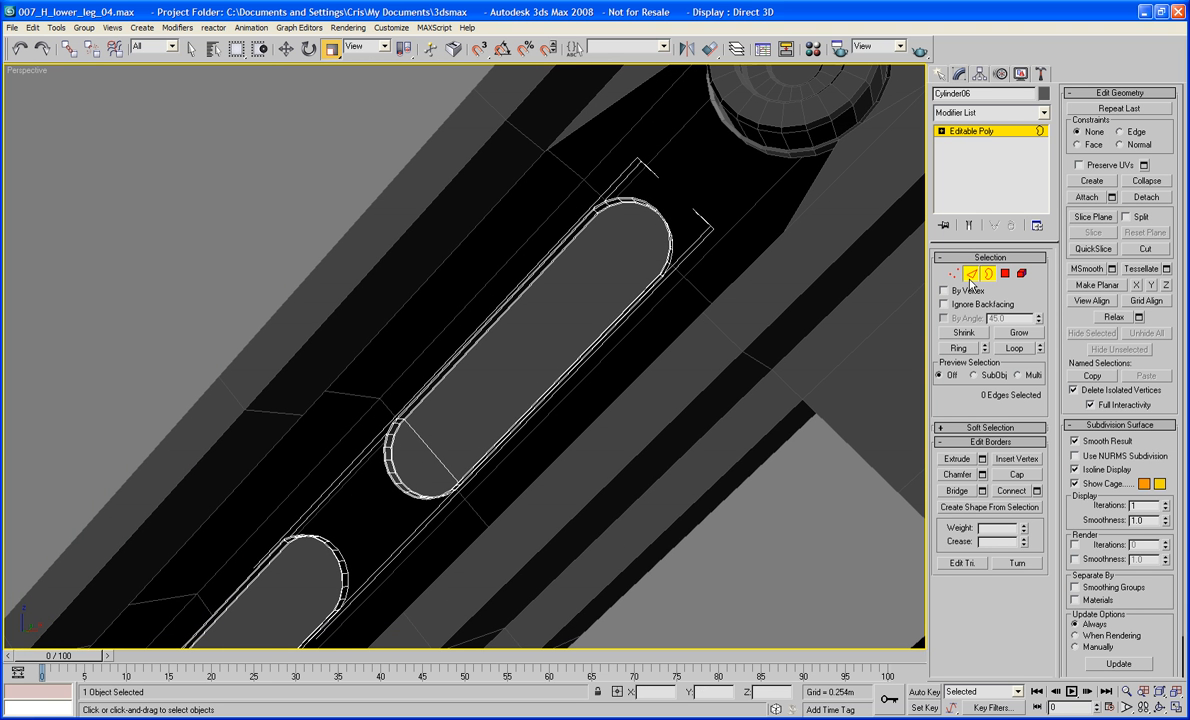
# Attach the slots object to the Editable Poly level of Knee_reverse_leg_part, beneath its Symmetry modifier
pyautogui.press('2')
pyautogui.press('2')
pyautogui.press('r')
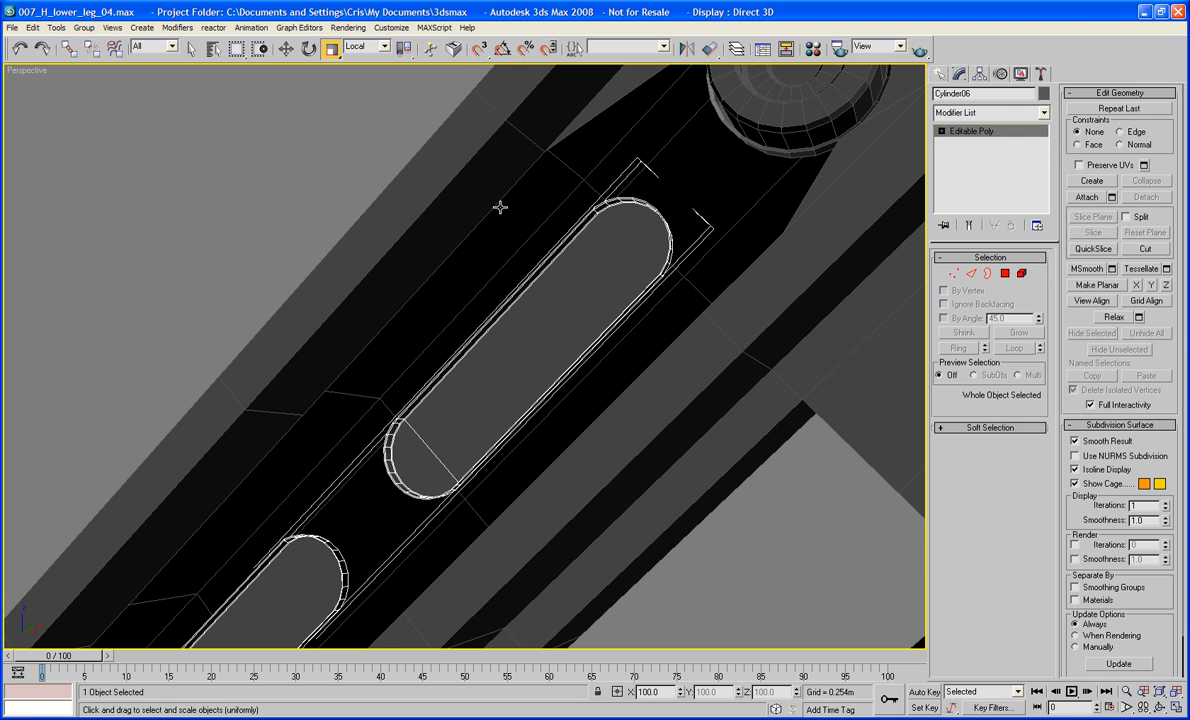
pyautogui.click(377, 219)
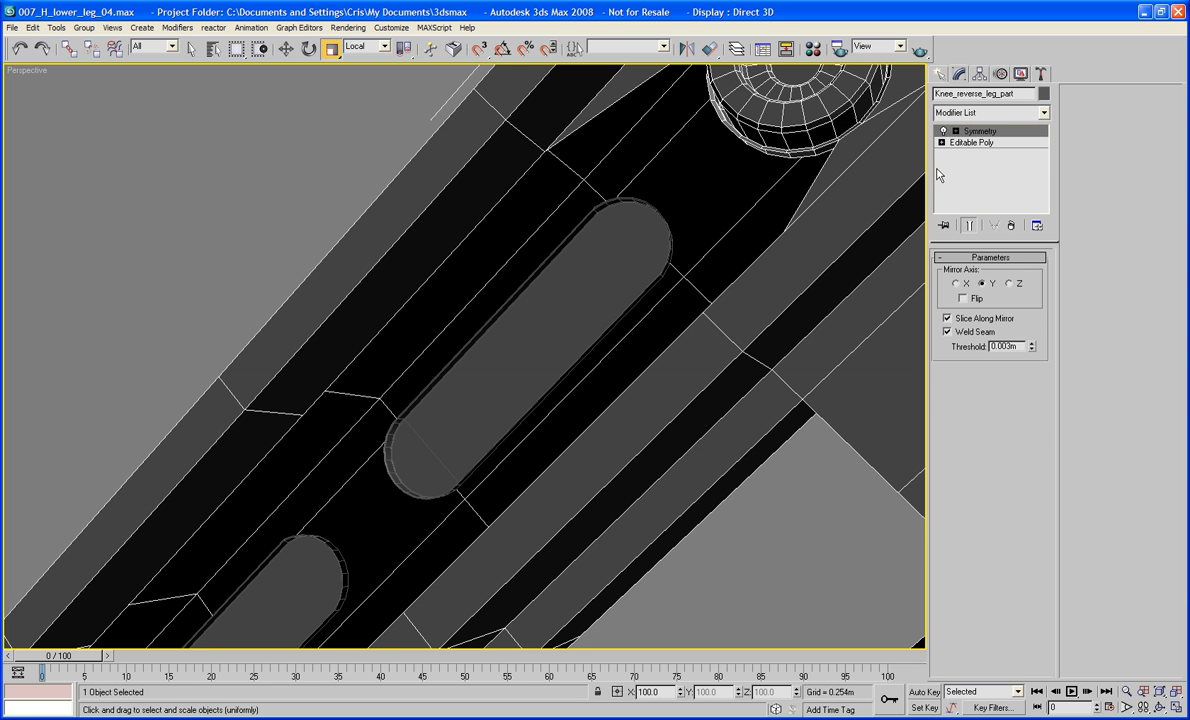
pyautogui.click(972, 142)
pyautogui.click(1082, 199)
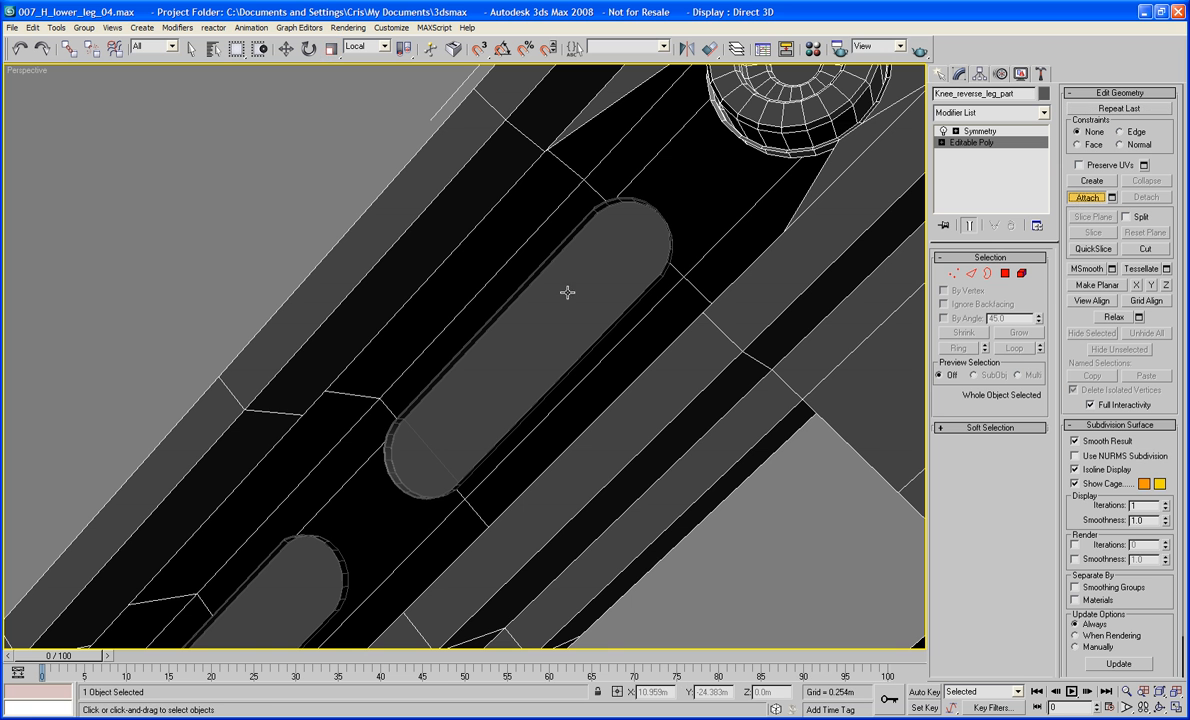
pyautogui.click(1090, 202)
pyautogui.keyDown('alt'); pyautogui.moveTo(603, 350); pyautogui.dragTo(632, 341, button='middle'); pyautogui.keyUp('alt')
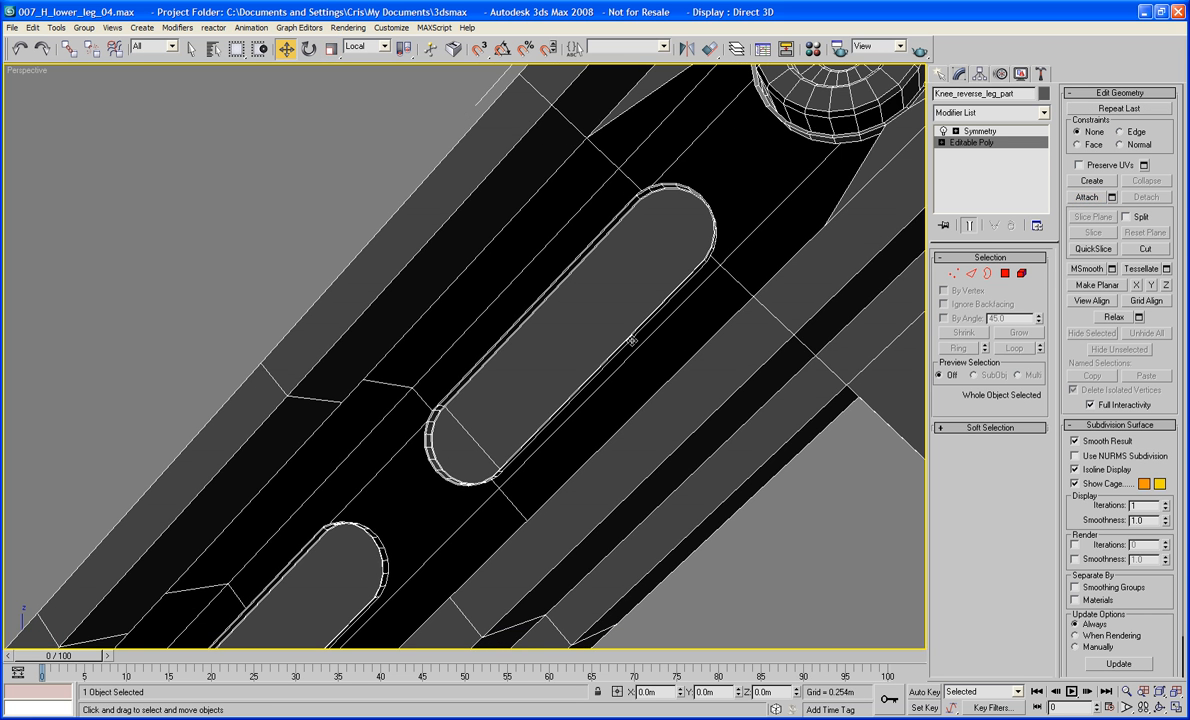
# Clear the edge selection and bridge the long outer-side edges of the first two slots to the facing bar edges, starting from the round knob
pyautogui.press('2')
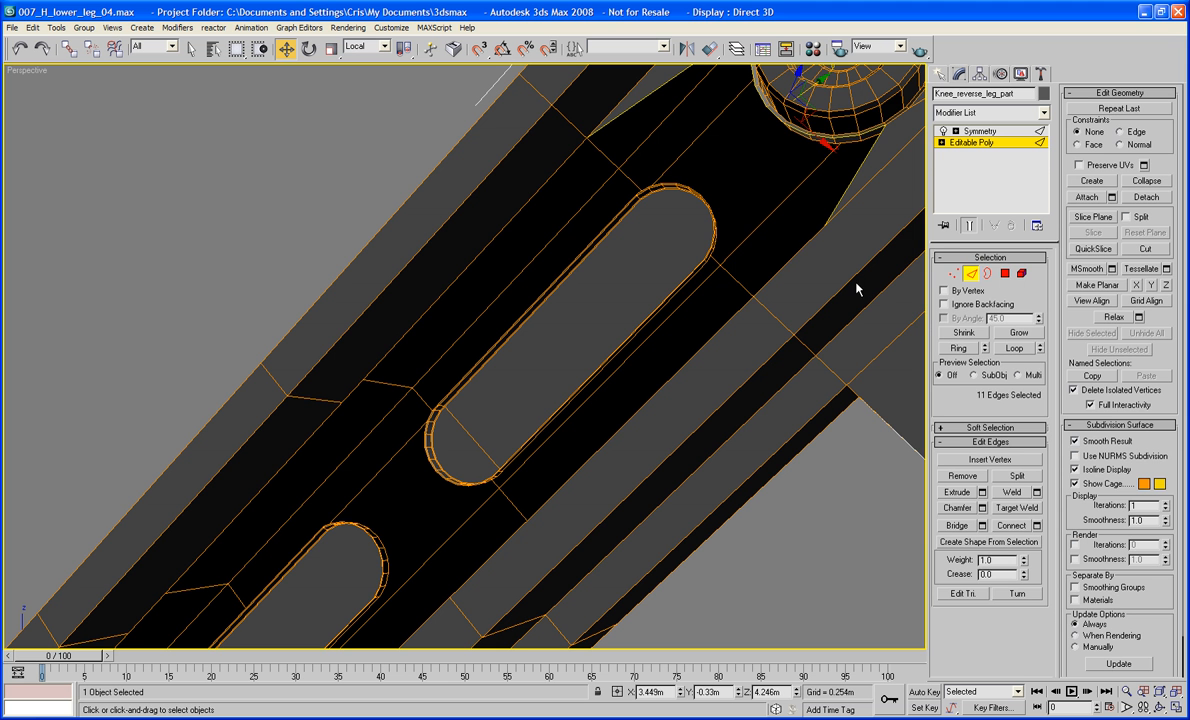
pyautogui.click(768, 203)
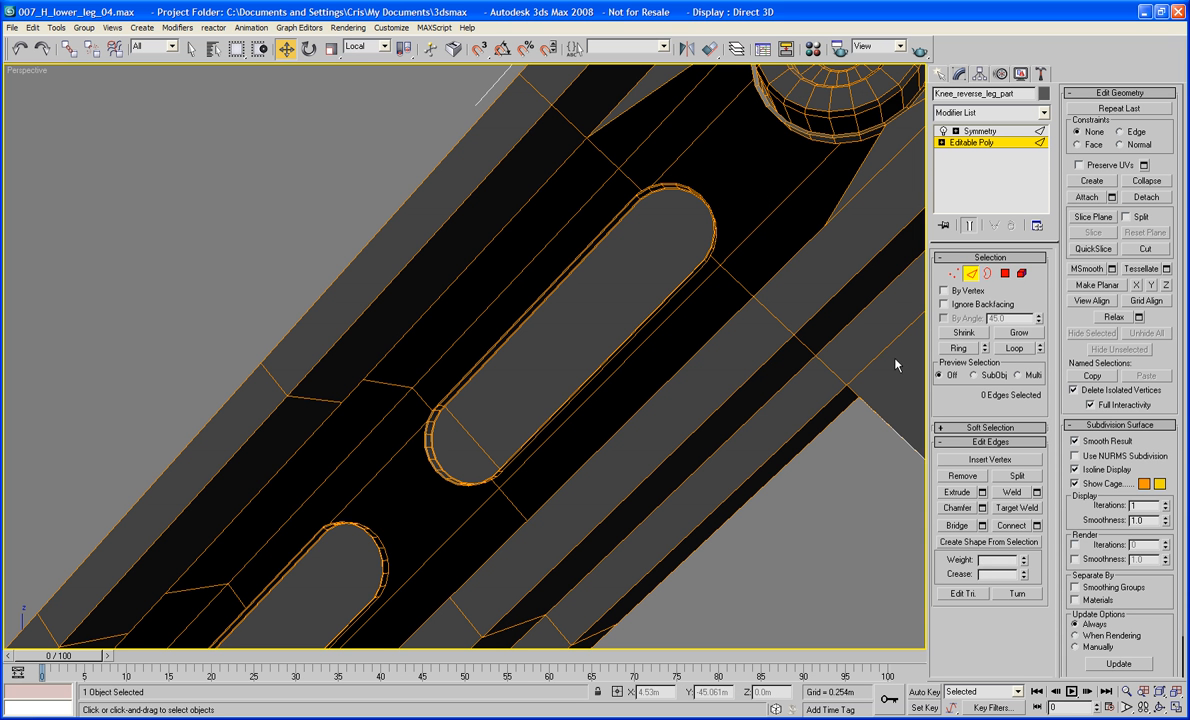
pyautogui.click(956, 527)
pyautogui.click(528, 308)
pyautogui.click(452, 252)
pyautogui.moveTo(320, 507); pyautogui.dragTo(632, 134, button='middle')
pyautogui.click(519, 268)
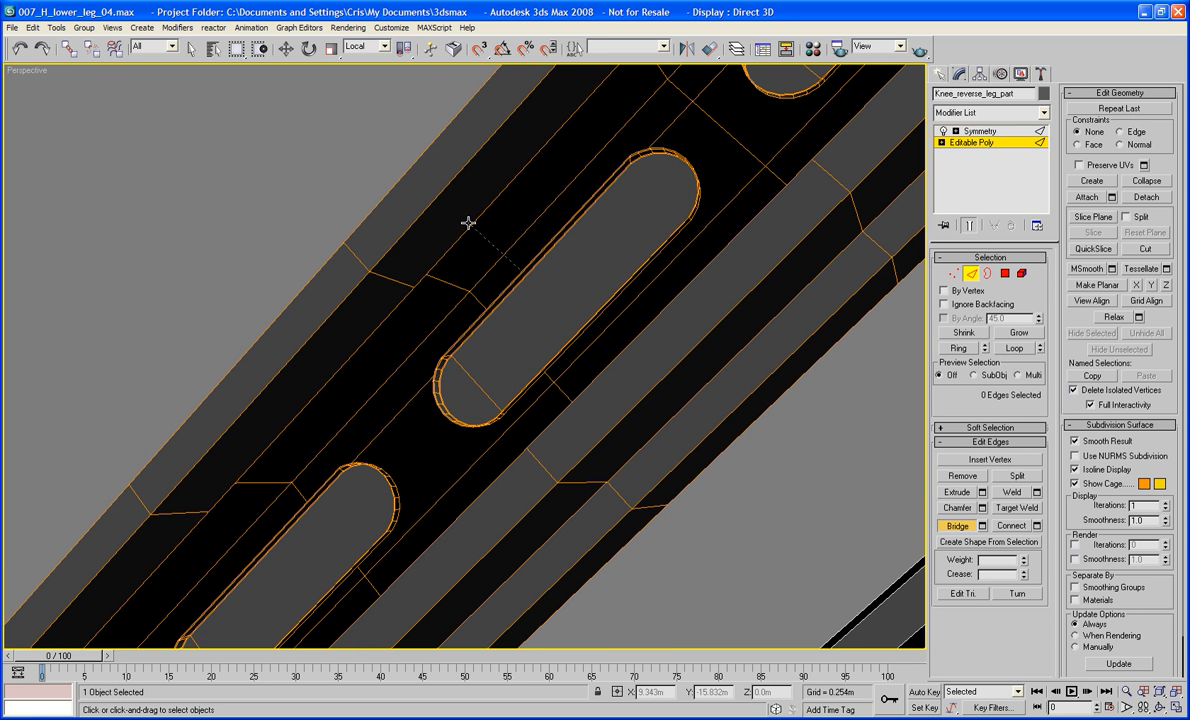
pyautogui.click(469, 224)
# Bridge the same-side long edges of the remaining three slots to the facing edges of the bar
pyautogui.moveTo(390, 400); pyautogui.dragTo(590, 163, button='middle')
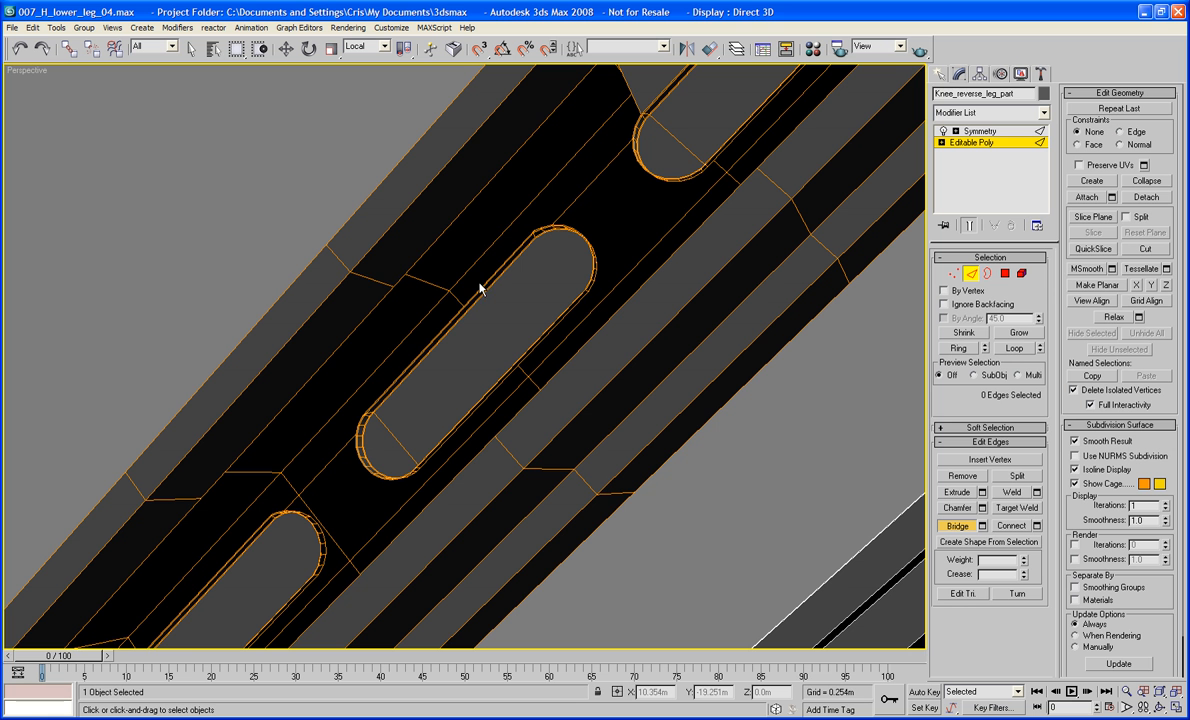
pyautogui.click(452, 243)
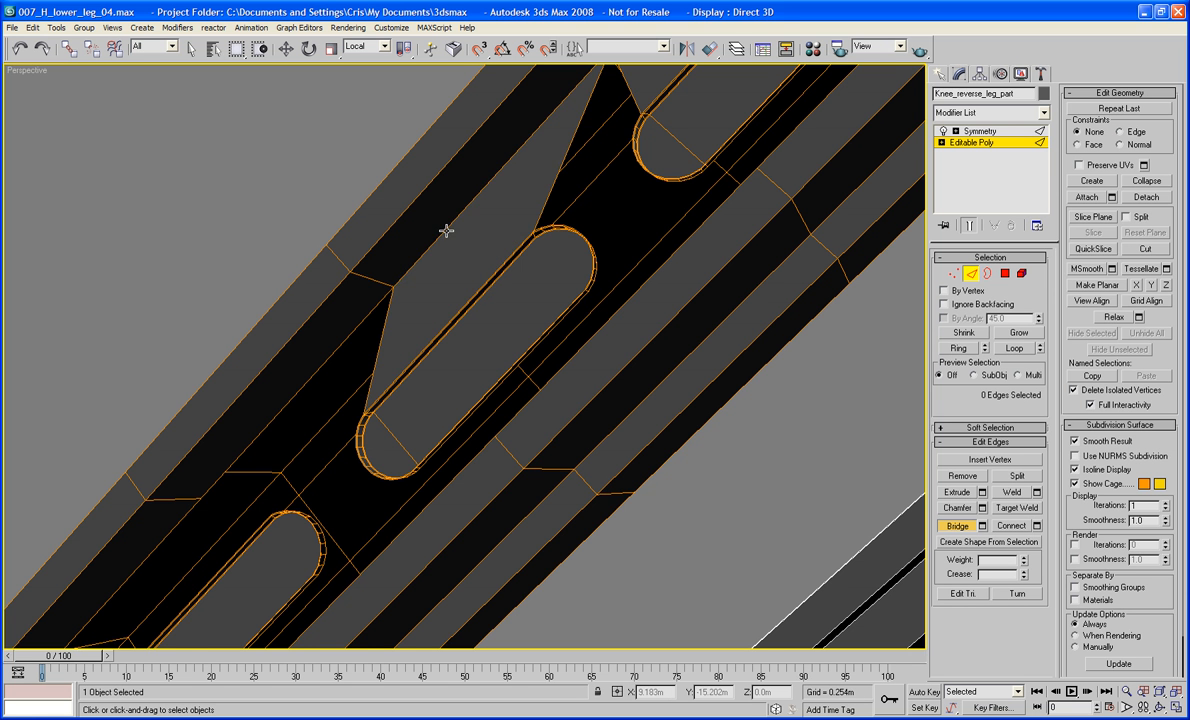
pyautogui.moveTo(495, 216); pyautogui.dragTo(532, 196, button='middle')
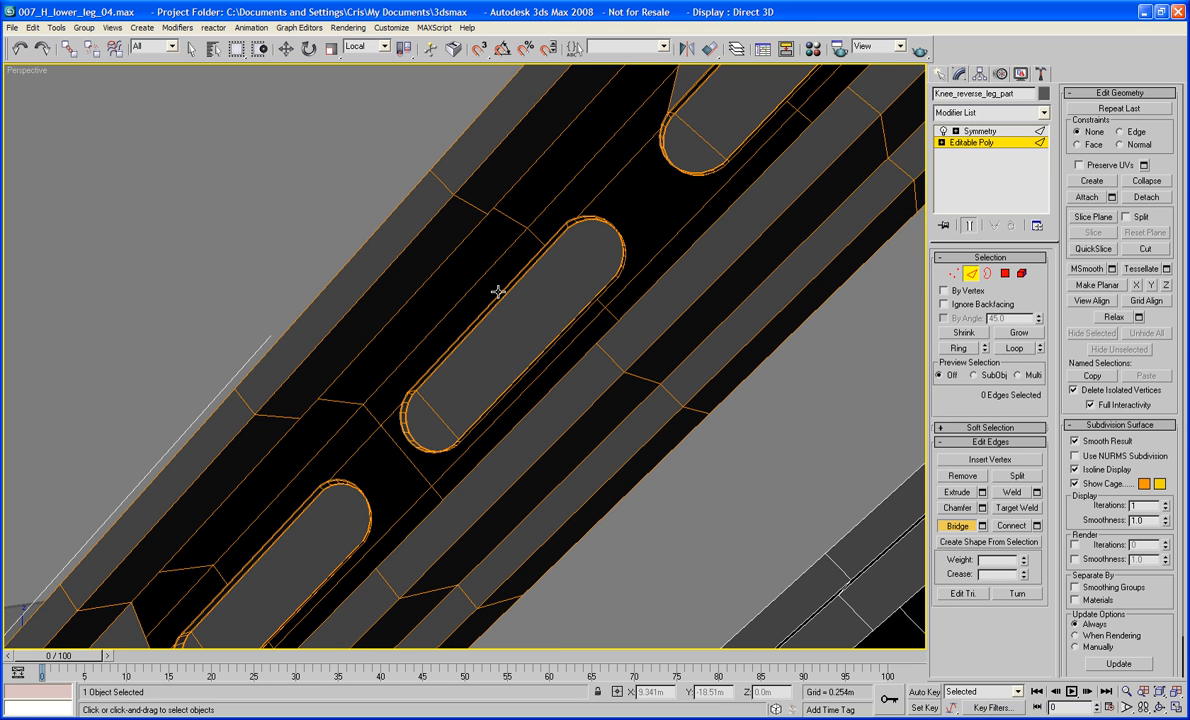
pyautogui.click(498, 291)
pyautogui.click(446, 258)
pyautogui.moveTo(340, 402); pyautogui.dragTo(539, 215, button='middle')
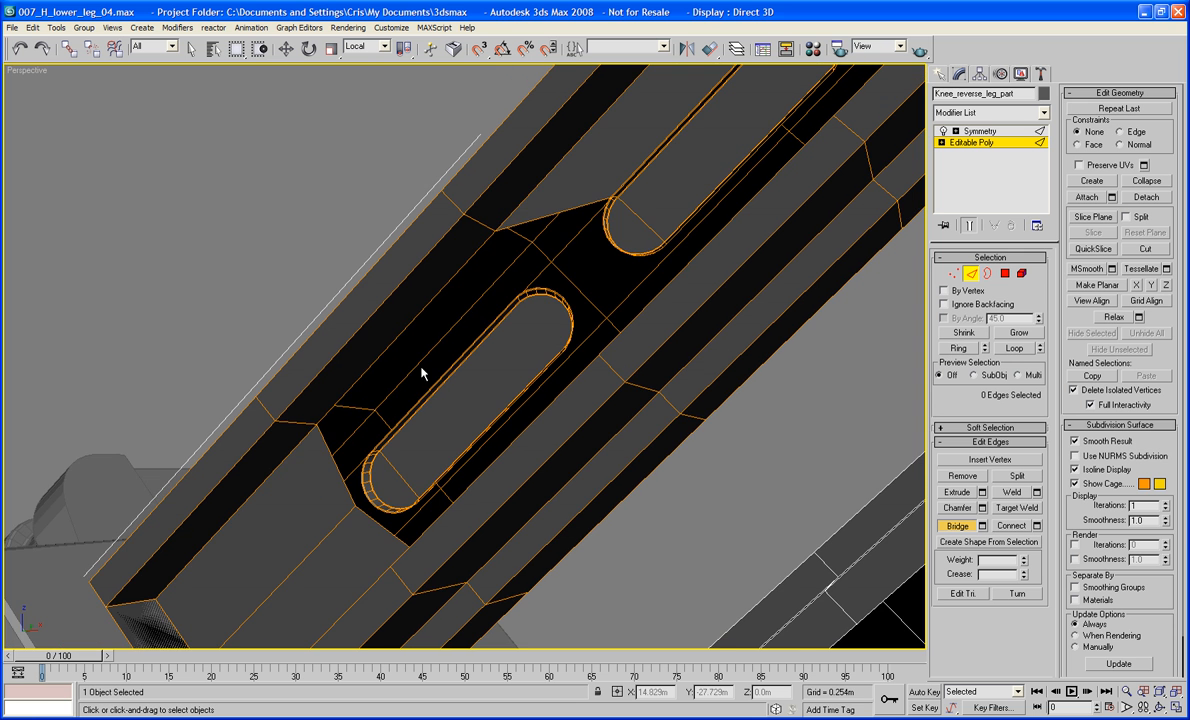
pyautogui.click(405, 343)
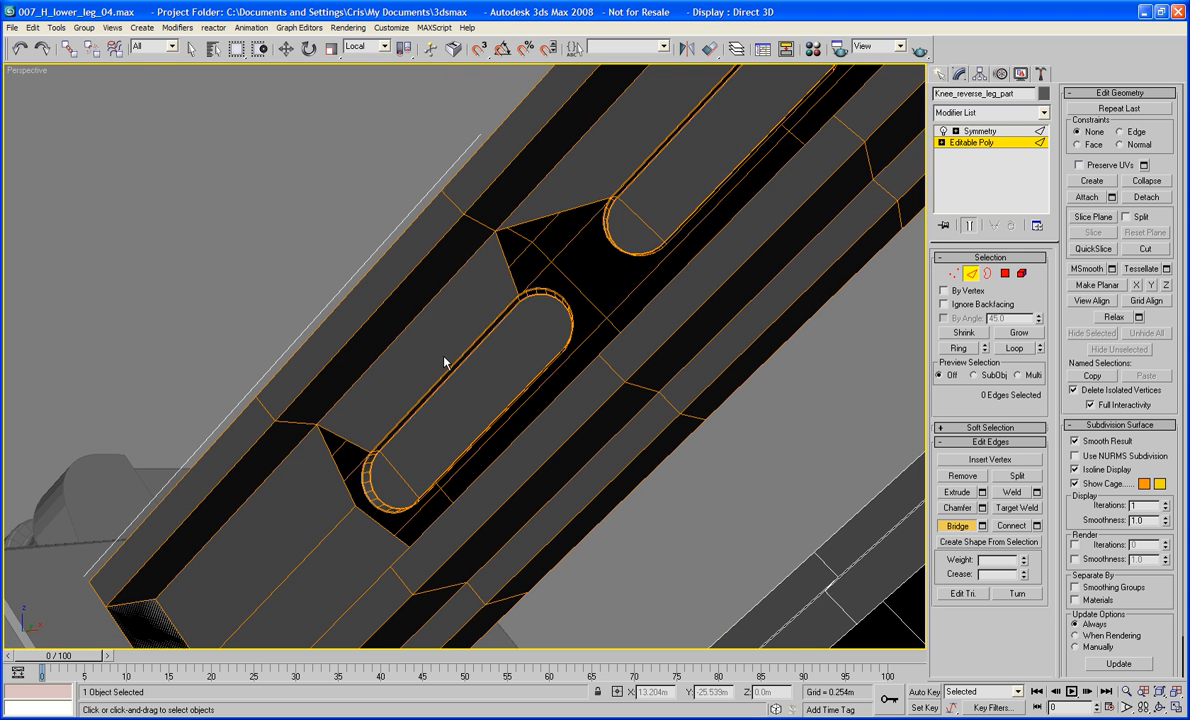
pyautogui.moveTo(444, 358)
pyautogui.mouseDown(button='middle')
pyautogui.moveTo(473, 332)
pyautogui.moveTo(518, 345)
pyautogui.moveTo(632, 413)
pyautogui.moveTo(518, 311)
pyautogui.mouseUp(button='middle')
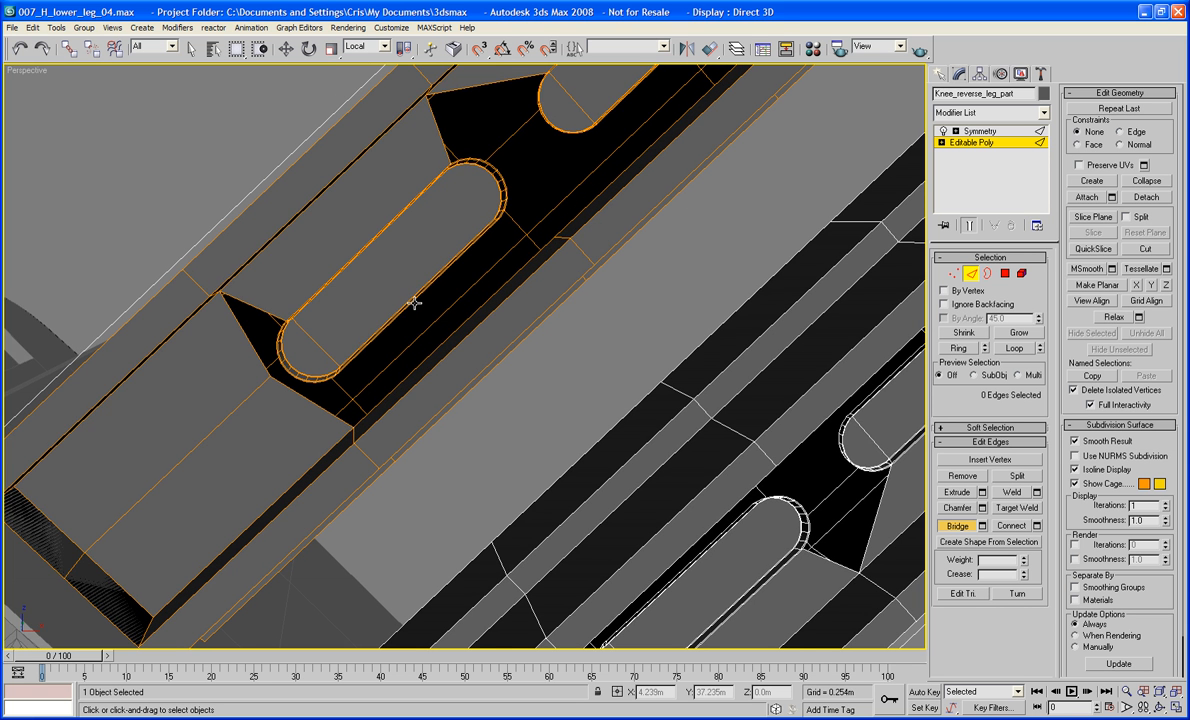
# Bridge the long inner-side edges of all five slots to the facing edges of the bar, ending at the round knob
pyautogui.click(438, 342)
pyautogui.moveTo(484, 249); pyautogui.dragTo(361, 348, button='middle')
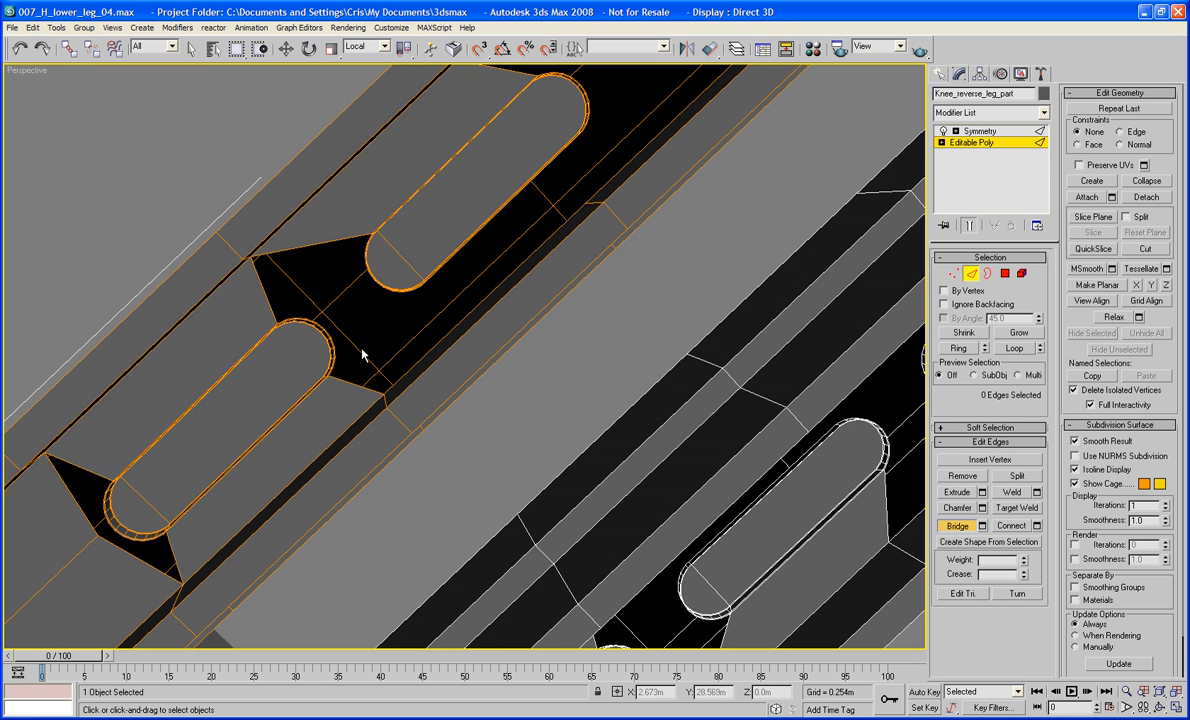
pyautogui.click(497, 282)
pyautogui.moveTo(534, 258); pyautogui.dragTo(393, 447, button='middle')
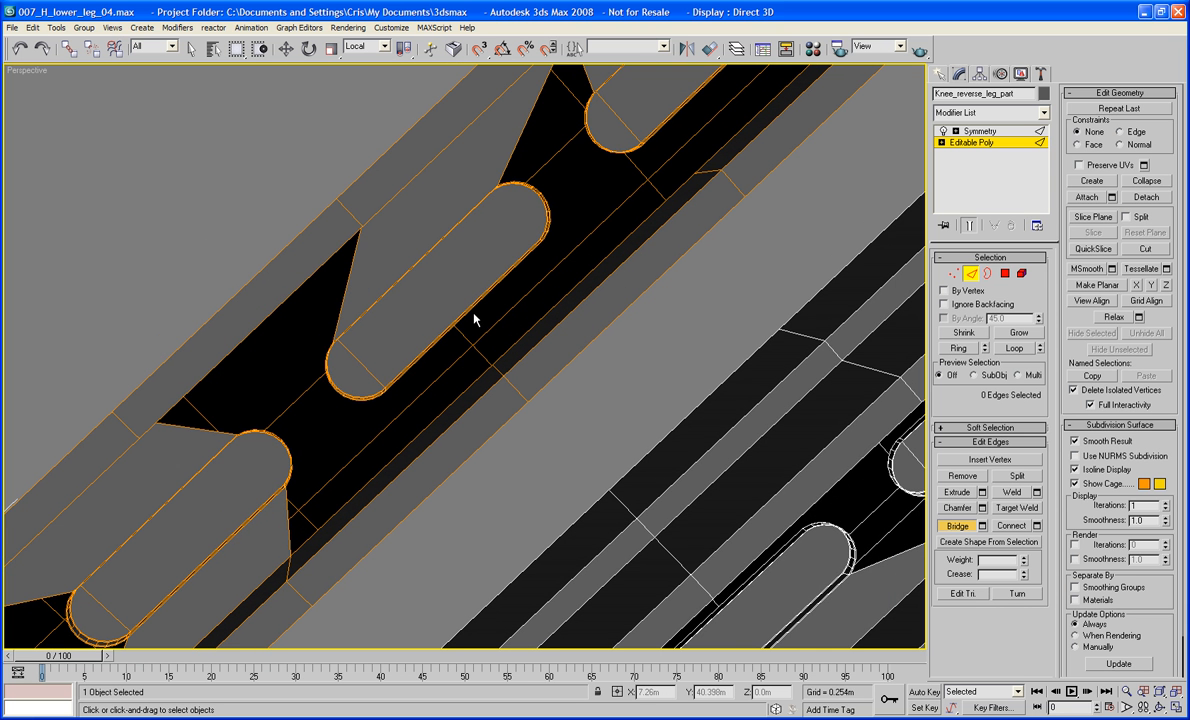
pyautogui.click(523, 330)
pyautogui.moveTo(728, 145); pyautogui.dragTo(552, 378, button='middle')
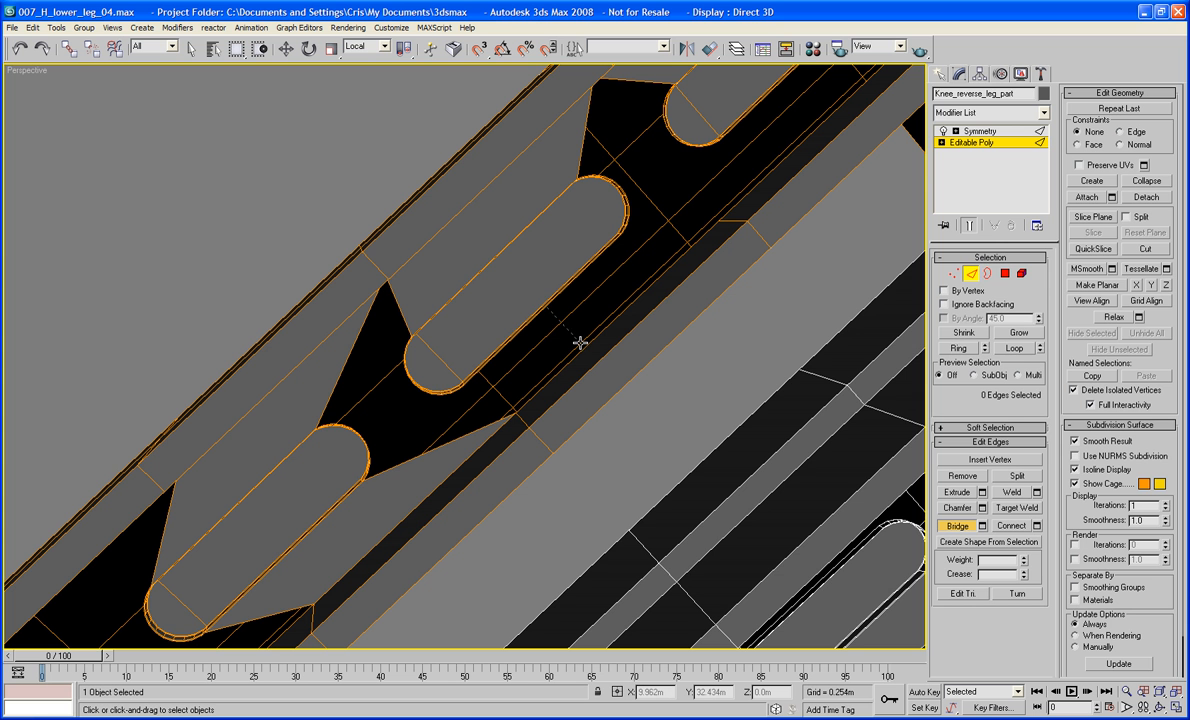
pyautogui.click(547, 307)
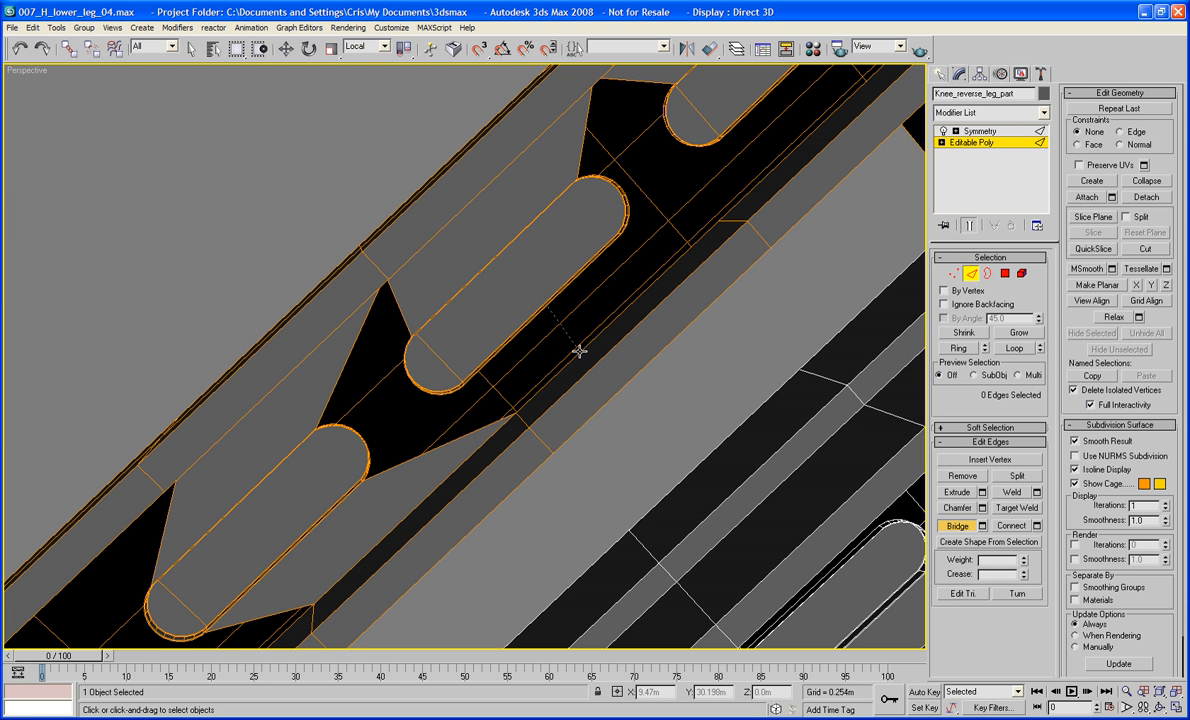
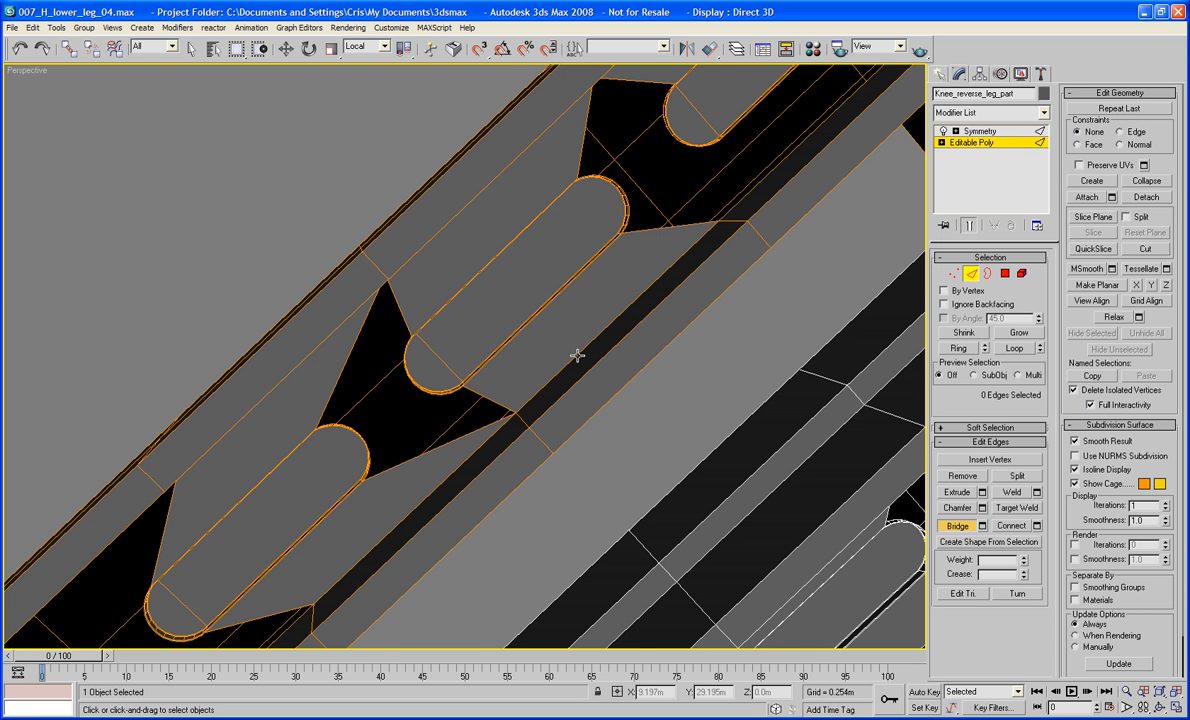
pyautogui.moveTo(574, 353); pyautogui.dragTo(507, 544, button='middle')
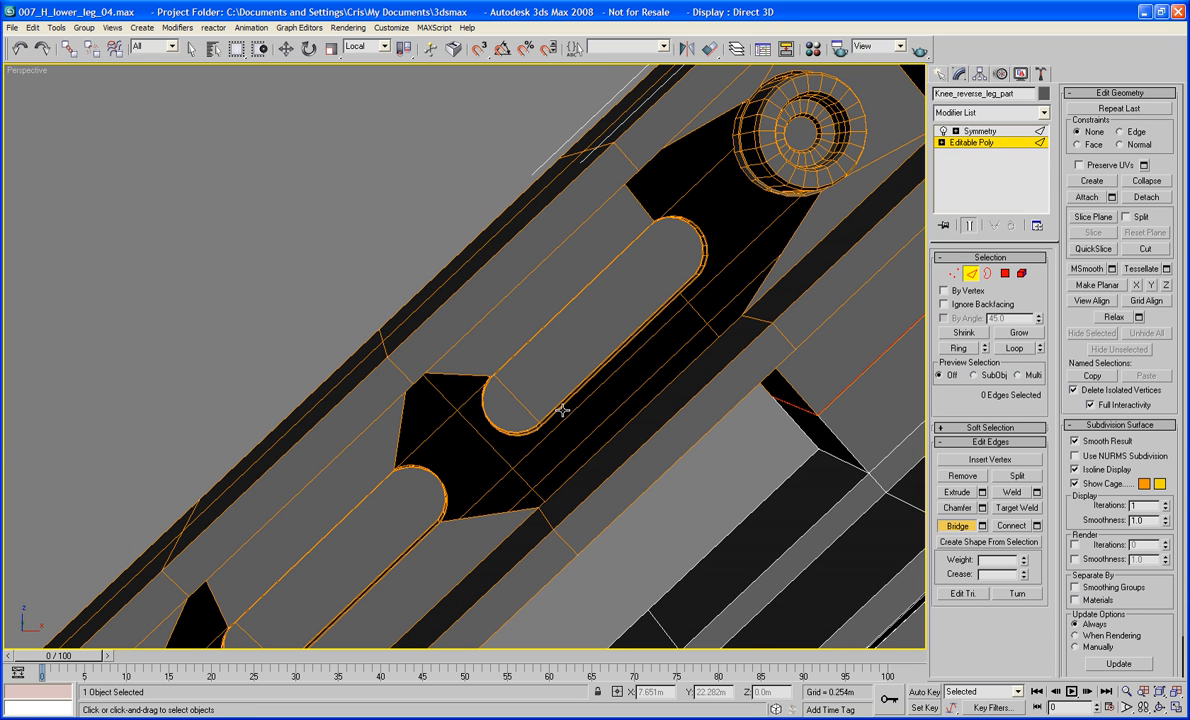
pyautogui.moveTo(563, 411); pyautogui.dragTo(579, 486, button='middle')
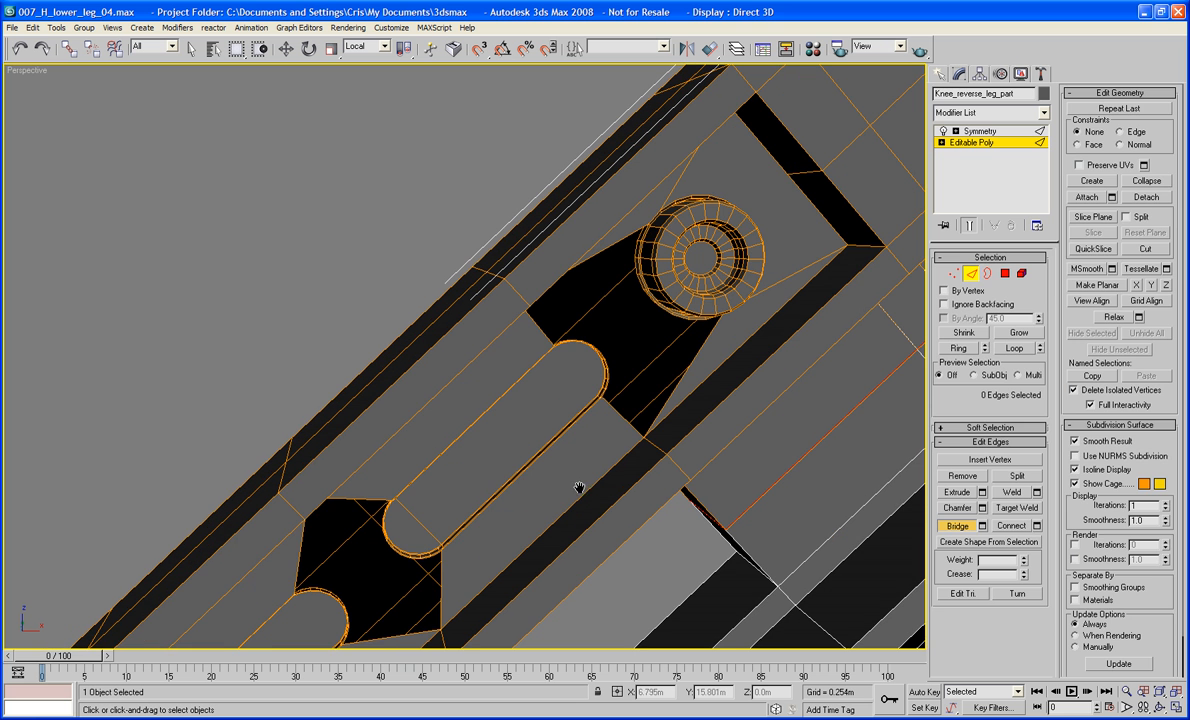
# Cap the open border between the round knob and the nearest slot, and the one between the first two slots
pyautogui.press('3')
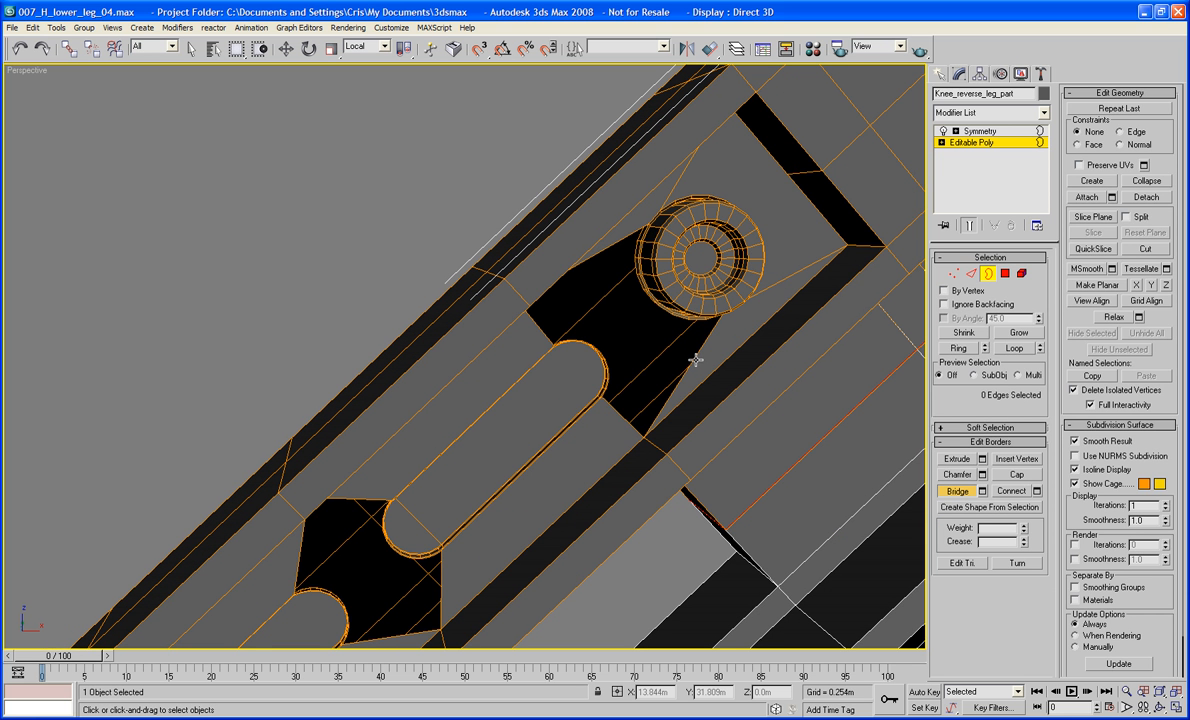
pyautogui.click(696, 360)
pyautogui.press('w')
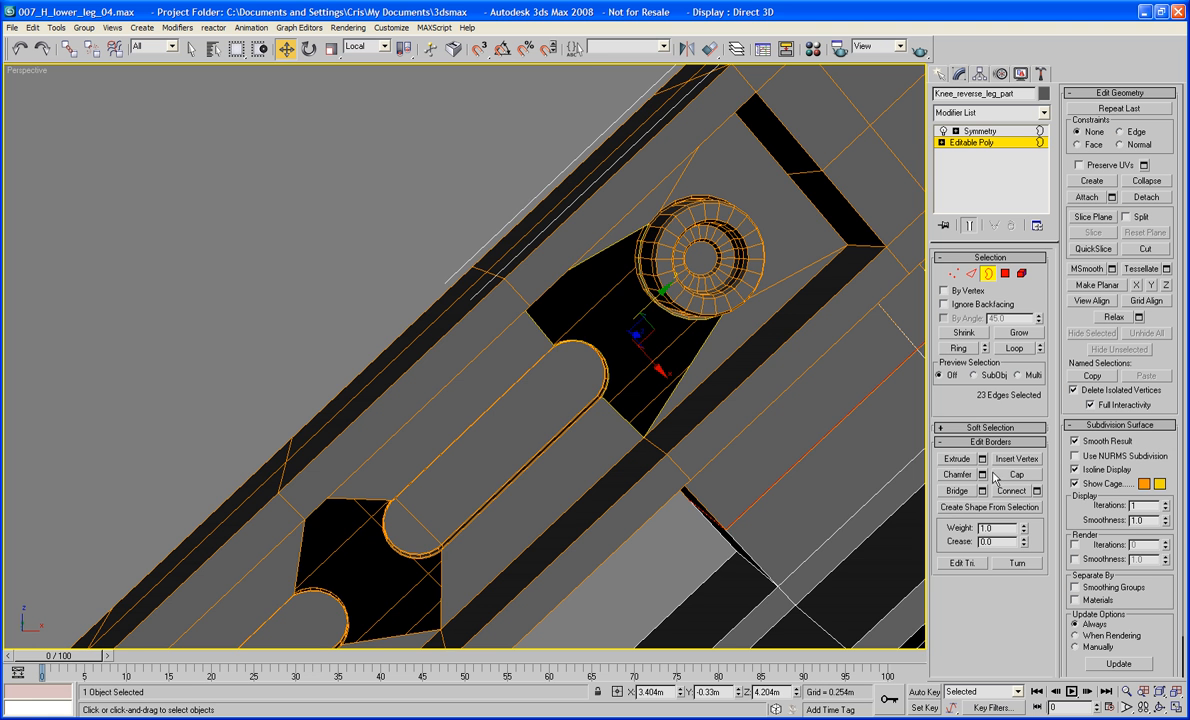
pyautogui.click(1014, 475)
pyautogui.moveTo(684, 545); pyautogui.dragTo(805, 369, button='middle')
pyautogui.click(572, 416)
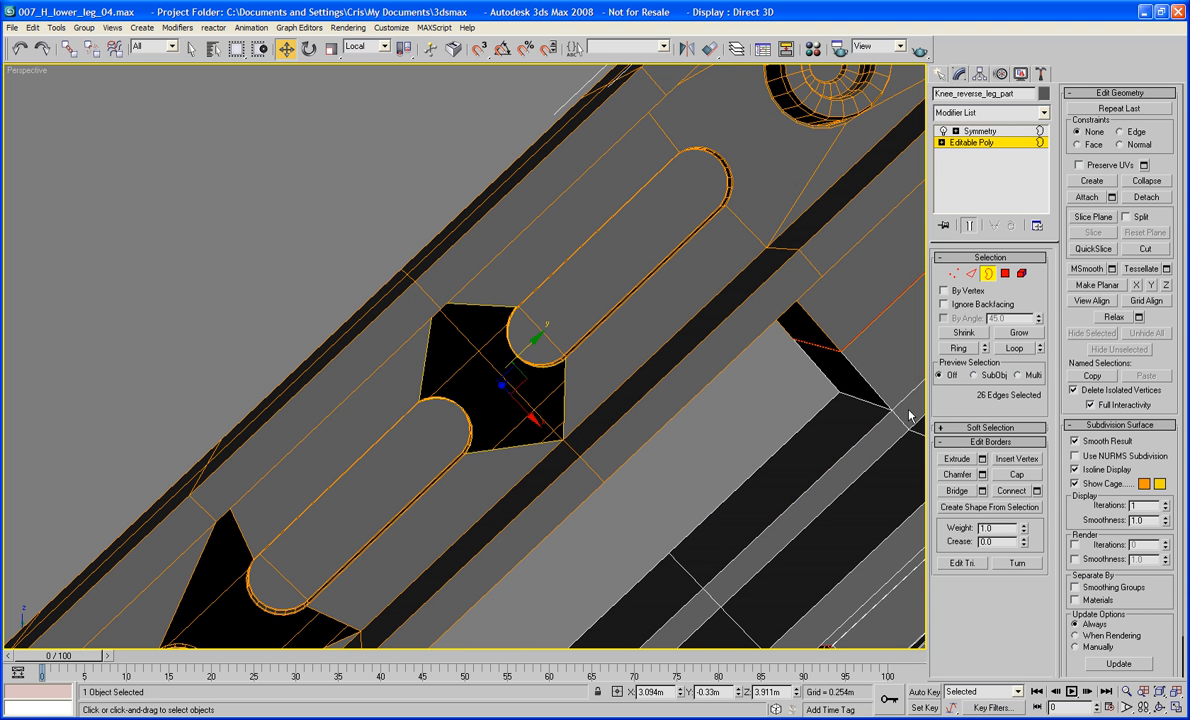
pyautogui.click(1017, 474)
pyautogui.moveTo(384, 541); pyautogui.dragTo(492, 455, button='middle')
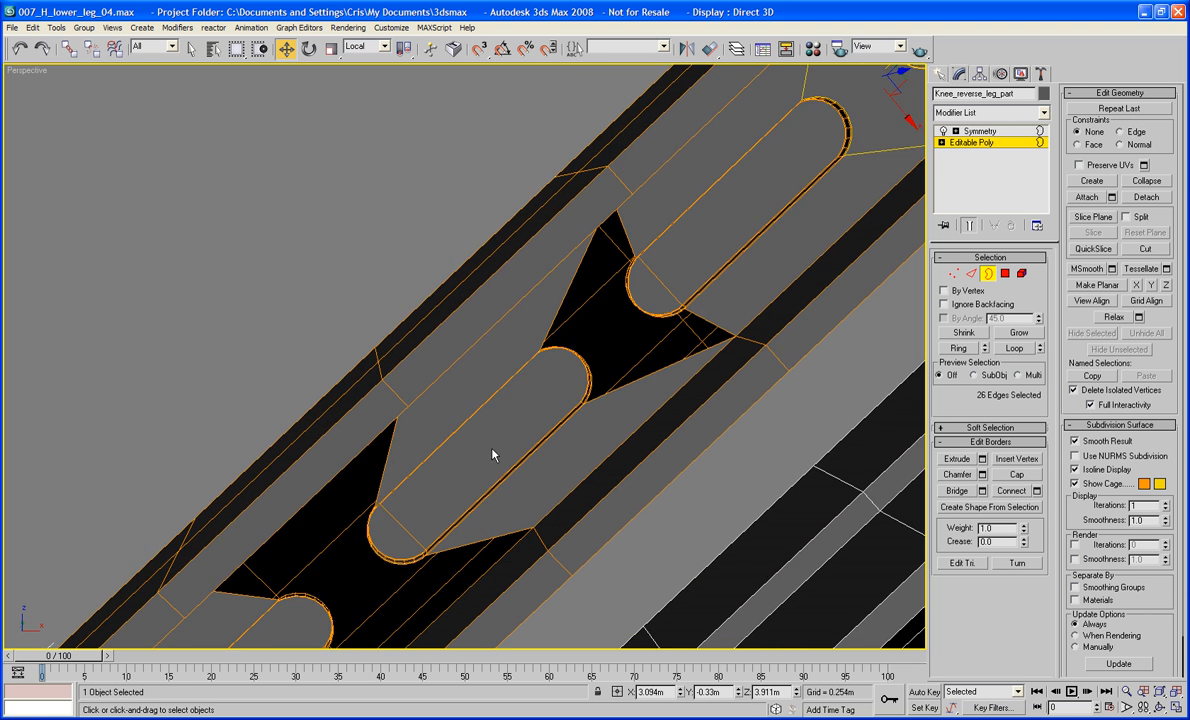
# Cap the remaining open borders between the slots and the one around the last slot's far end
pyautogui.click(579, 351)
pyautogui.click(1010, 476)
pyautogui.moveTo(765, 520); pyautogui.dragTo(987, 298, button='middle')
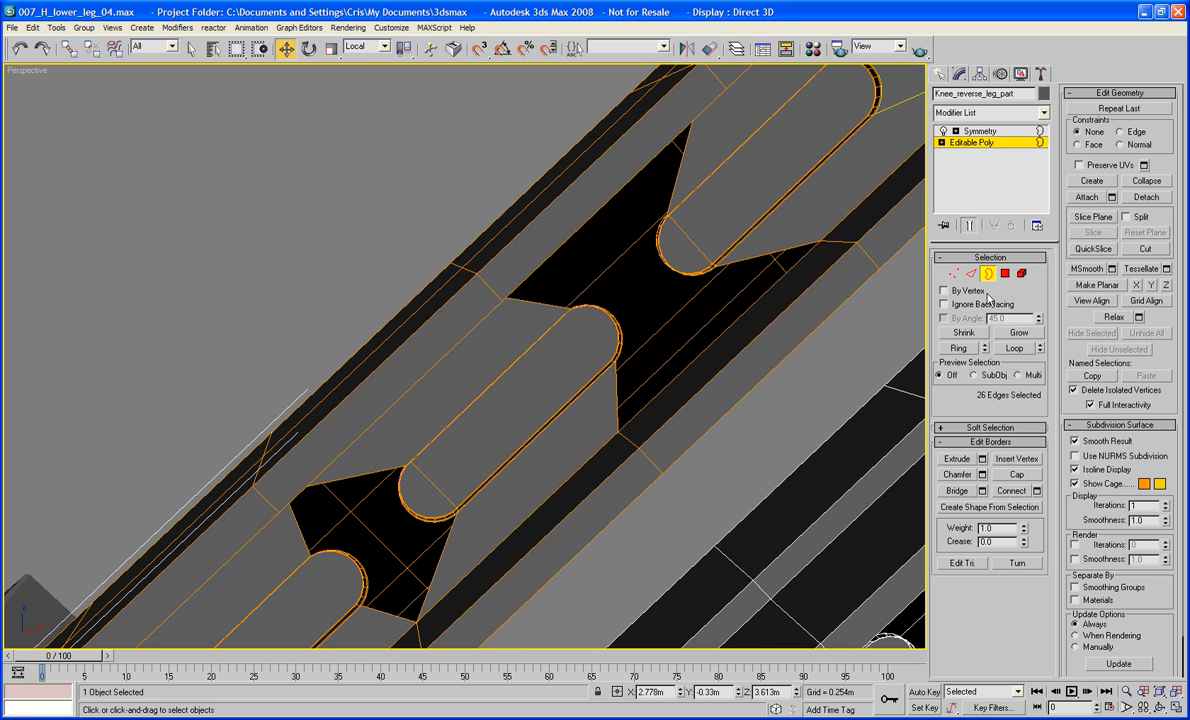
pyautogui.click(619, 371)
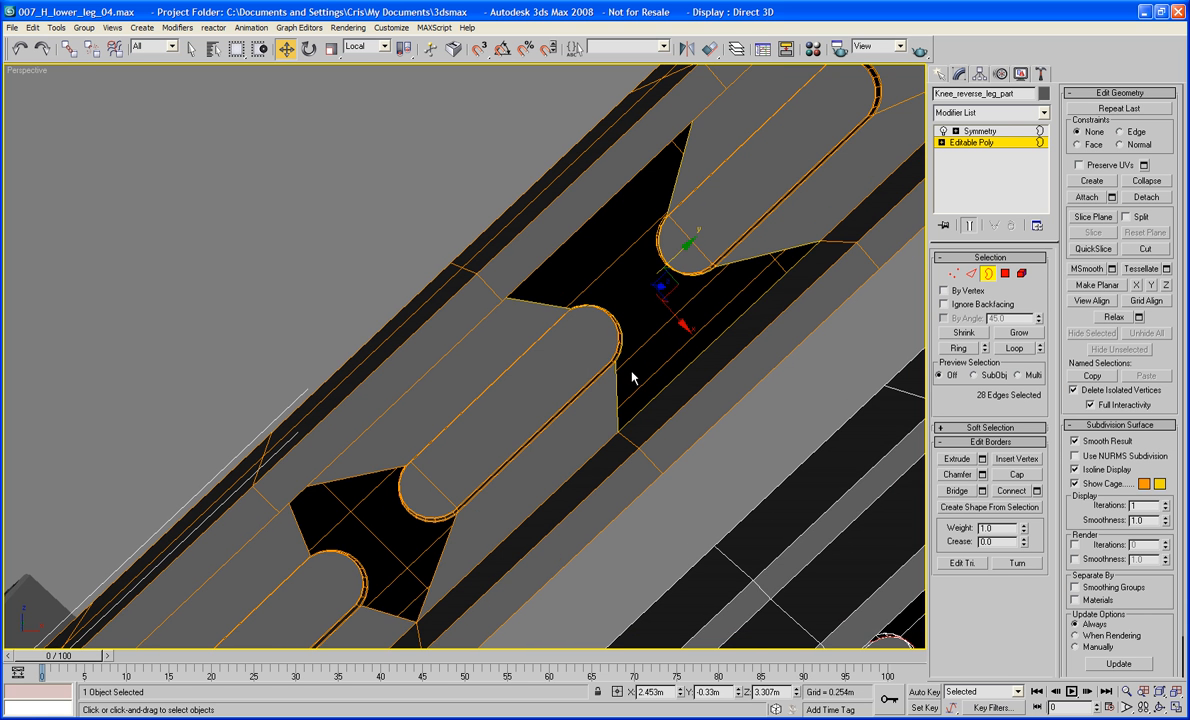
pyautogui.click(1014, 475)
pyautogui.moveTo(370, 600); pyautogui.dragTo(579, 407, button='middle')
pyautogui.click(585, 396)
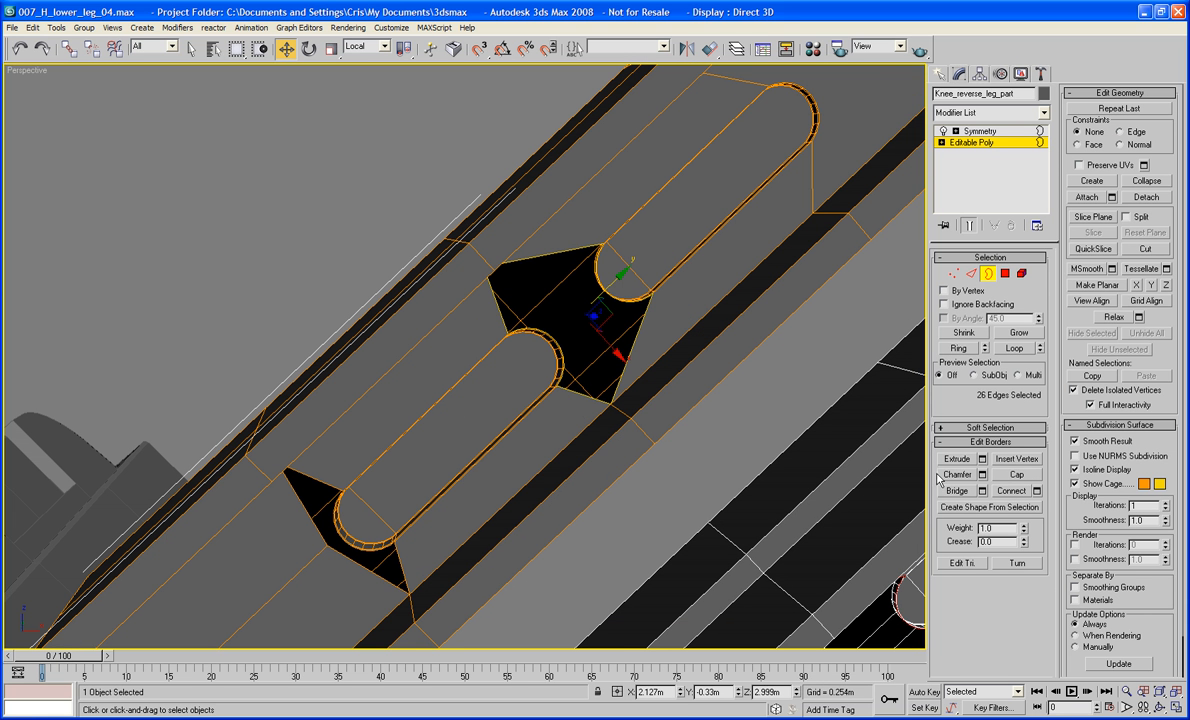
pyautogui.click(1016, 474)
pyautogui.click(330, 543)
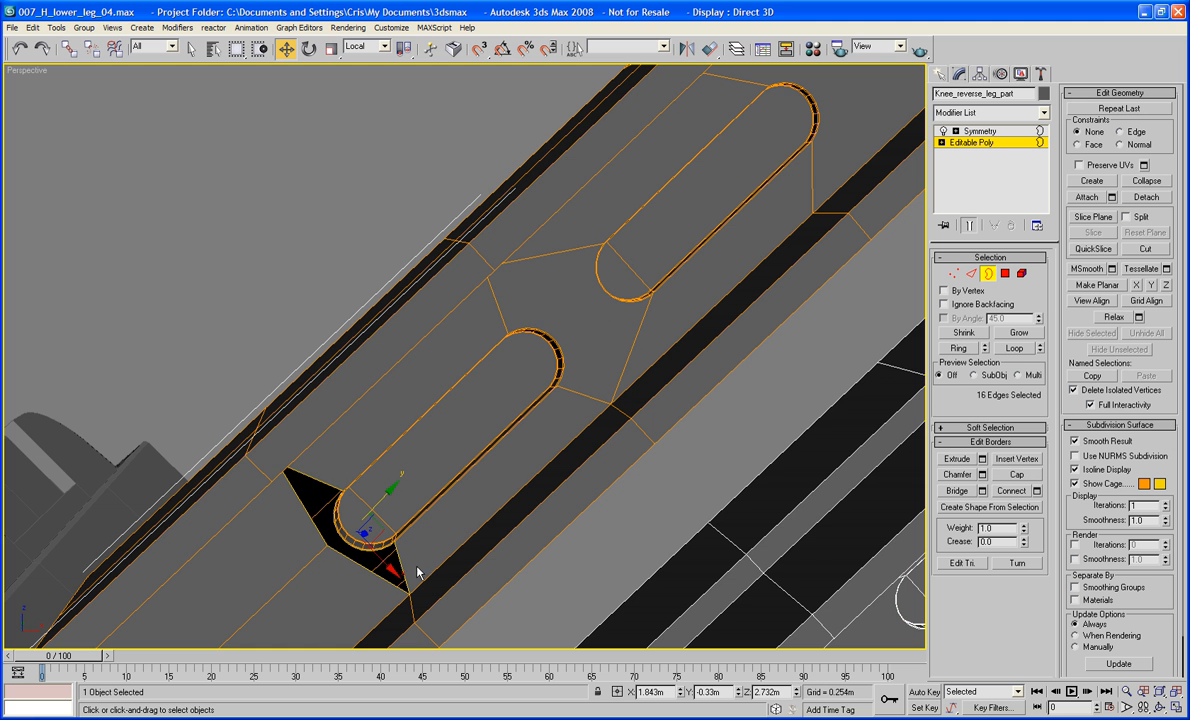
pyautogui.click(1020, 475)
# Examine the filled slot faces on both mirrored bars, clearing the selection and viewing the shaded model without its edge overlay
pyautogui.moveTo(645, 505); pyautogui.dragTo(644, 394, button='middle')
pyautogui.scroll(-5, 644, 394)
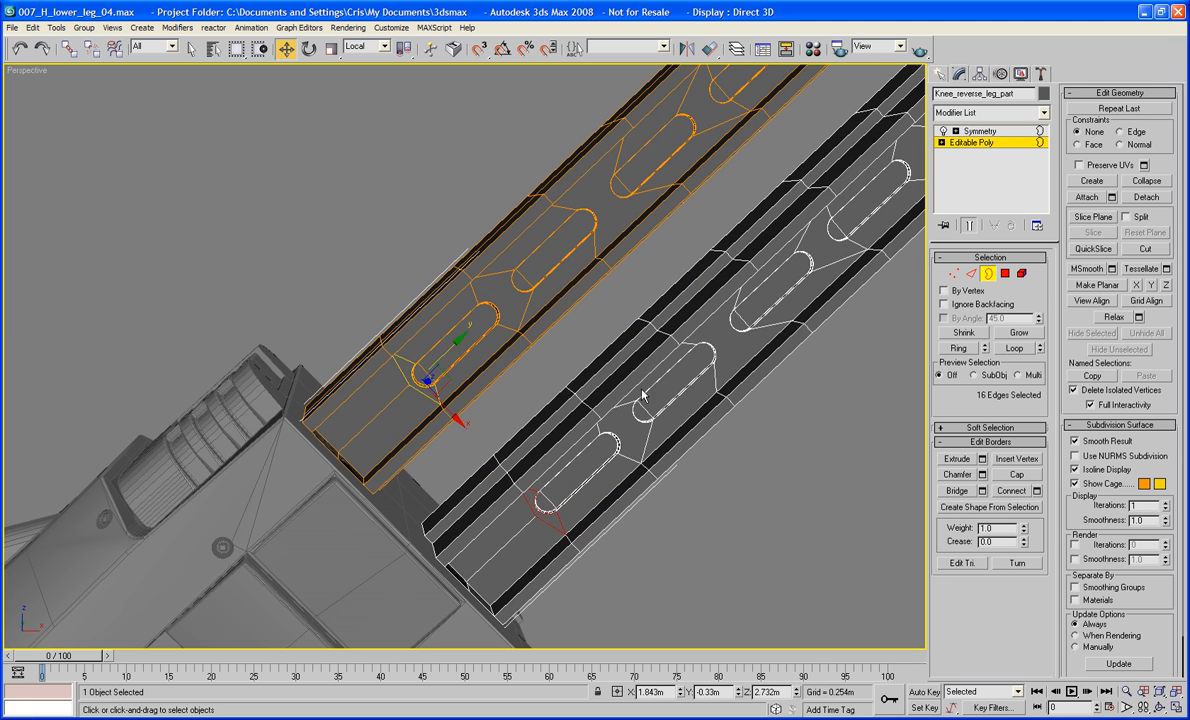
pyautogui.click(350, 263)
pyautogui.scroll(-4, 350, 263)
pyautogui.keyDown('alt'); pyautogui.moveTo(350, 263); pyautogui.dragTo(322, 353, button='middle'); pyautogui.keyUp('alt')
pyautogui.press('F4')
pyautogui.keyDown('alt'); pyautogui.moveTo(433, 388); pyautogui.dragTo(422, 349, button='middle'); pyautogui.keyUp('alt')
pyautogui.click(988, 274)
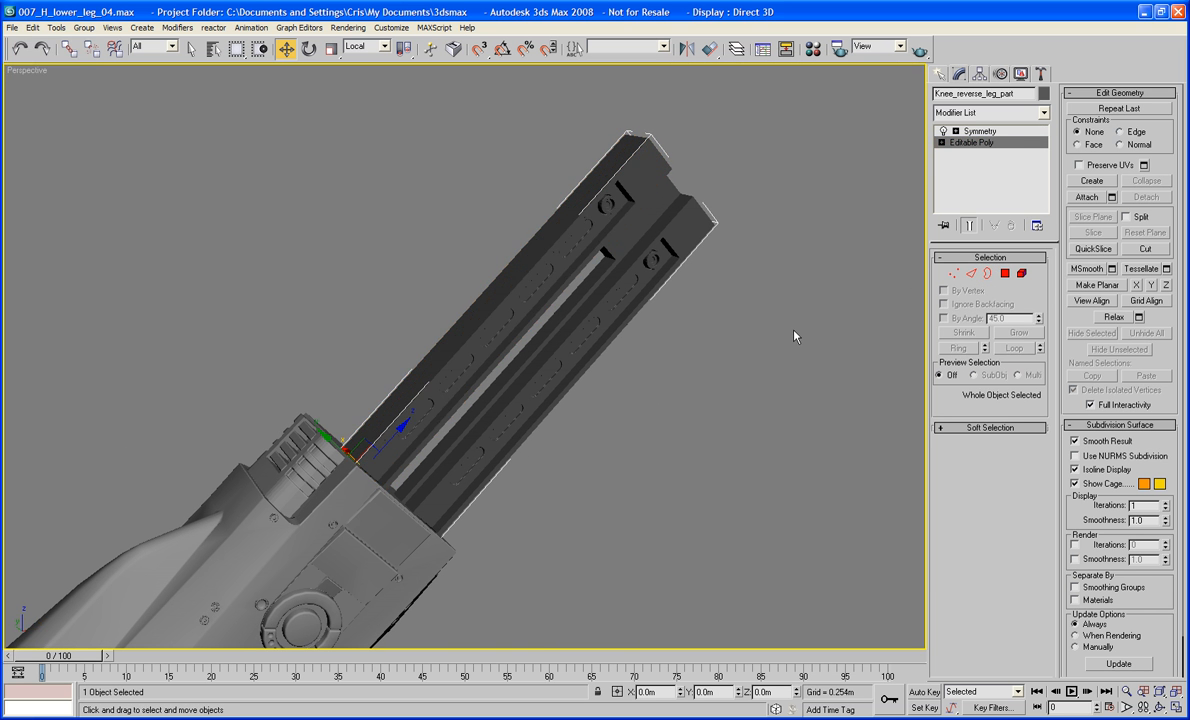
pyautogui.keyDown('alt'); pyautogui.moveTo(794, 335); pyautogui.dragTo(607, 447, button='middle'); pyautogui.keyUp('alt')
pyautogui.press('F4')
# Round the inner corner at the end of the gap between the bars with repeated edge chamfers, the last 0.01 m with 1 segment
pyautogui.scroll(10, 607, 447)
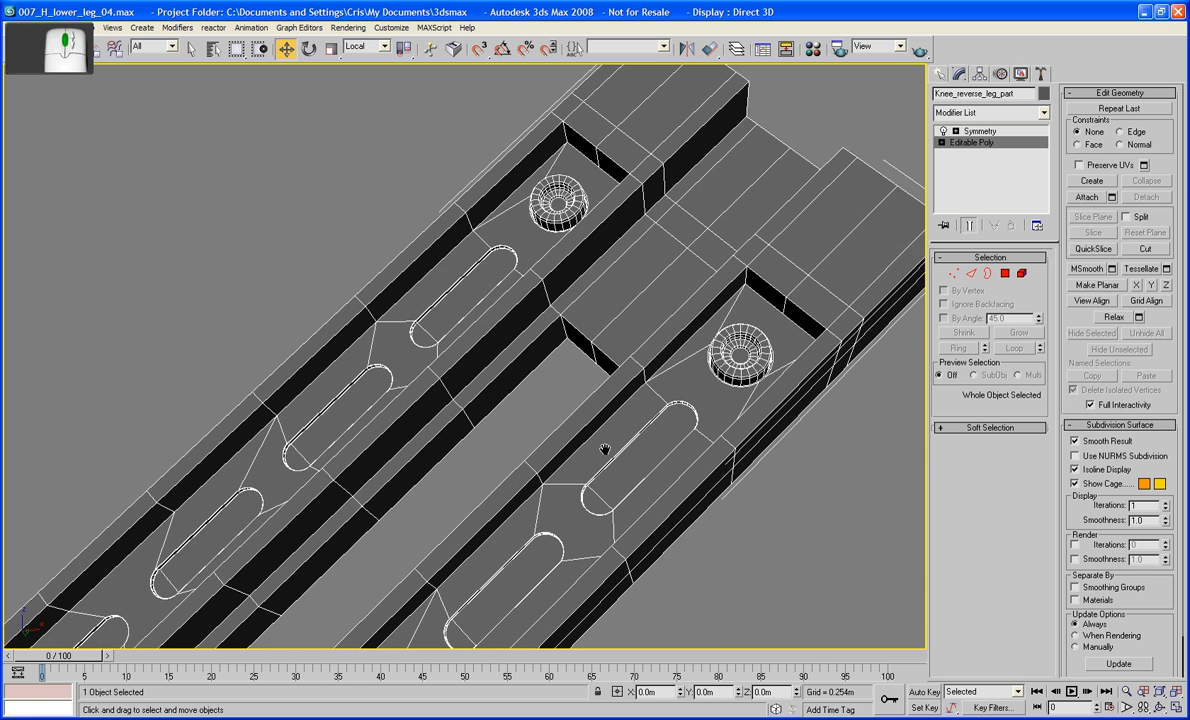
pyautogui.scroll(8, 630, 468)
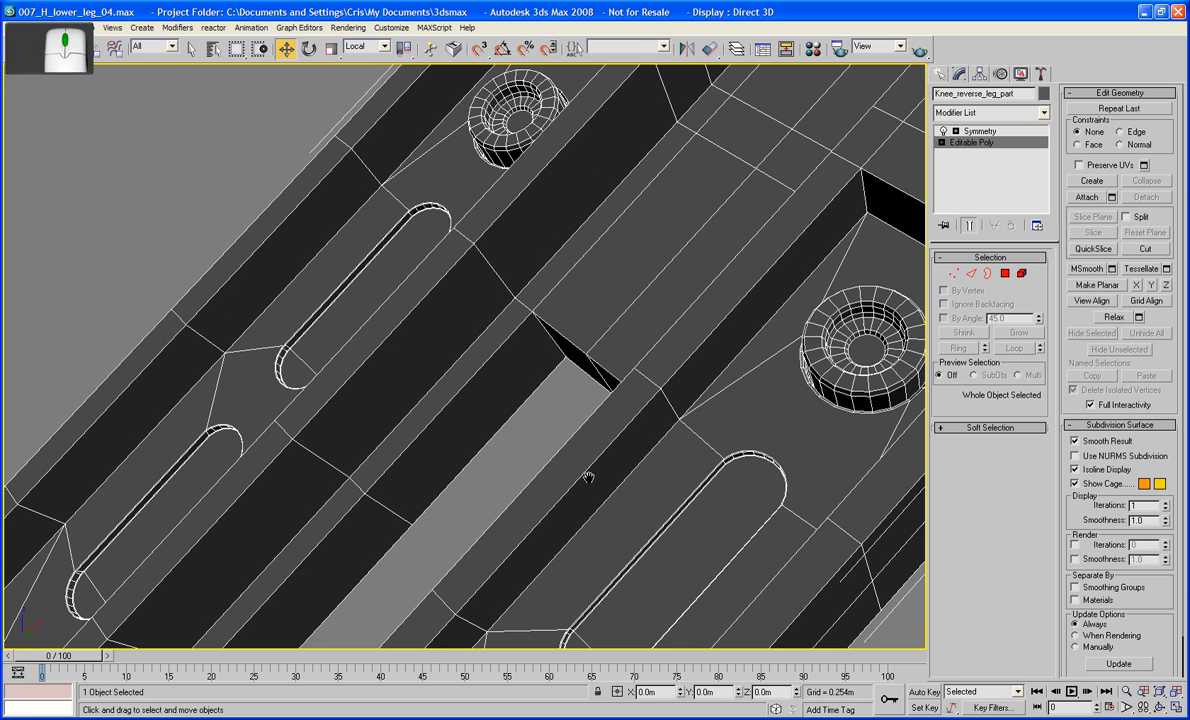
pyautogui.moveTo(588, 478); pyautogui.dragTo(634, 475, button='middle')
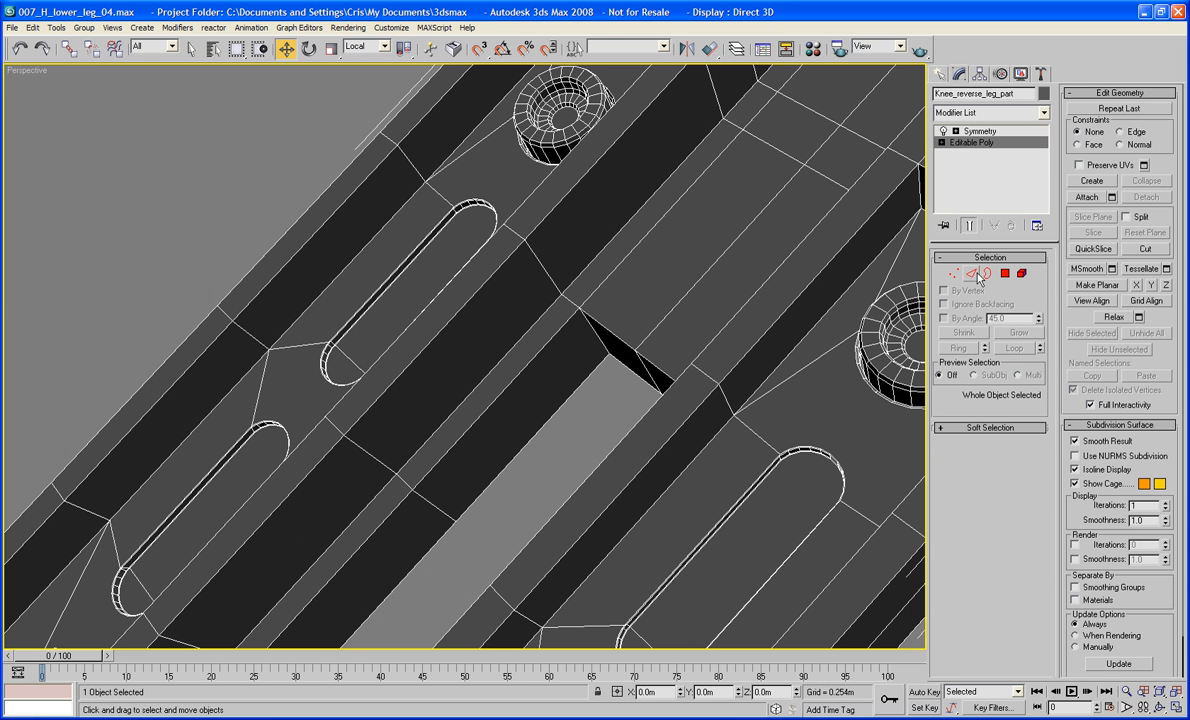
pyautogui.click(979, 277)
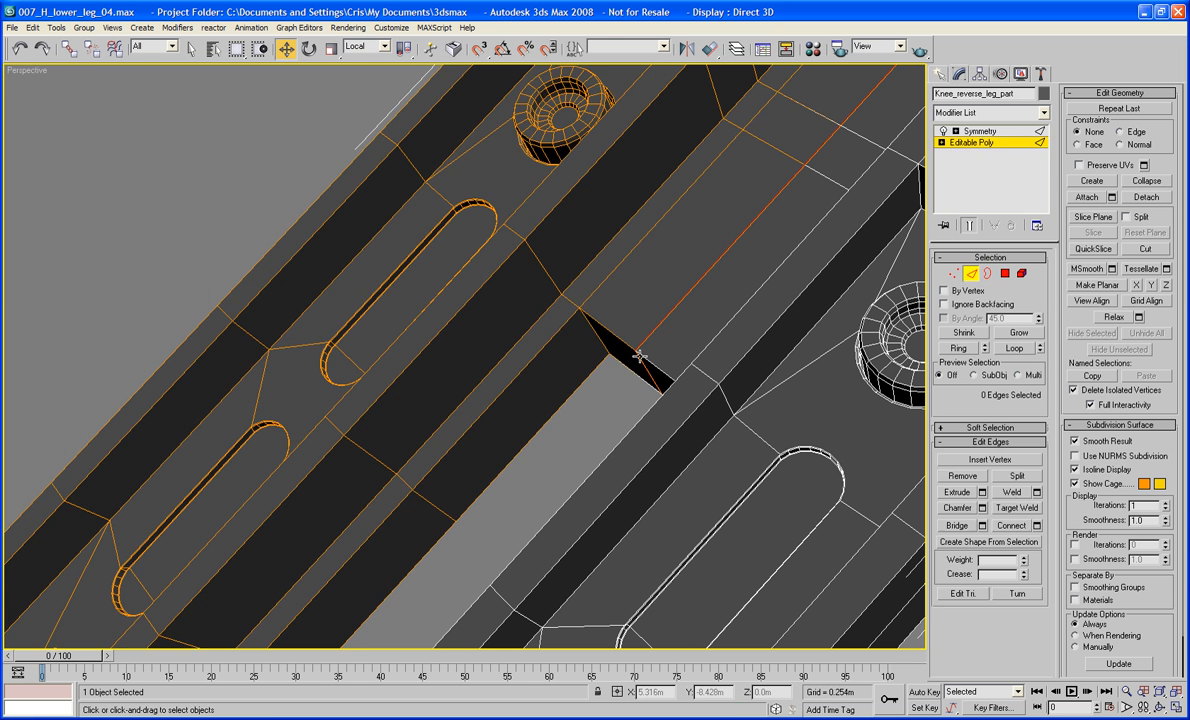
pyautogui.click(606, 345)
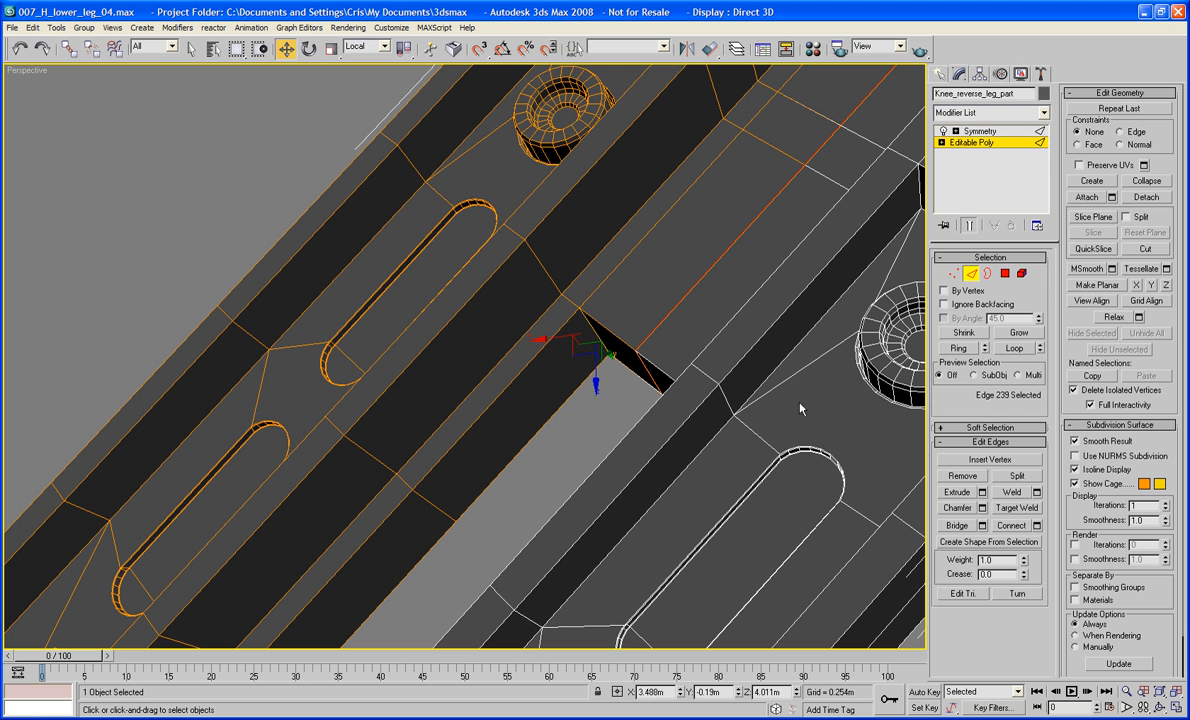
pyautogui.click(958, 508)
pyautogui.moveTo(595, 345); pyautogui.dragTo(776, 356)
pyautogui.click(982, 508)
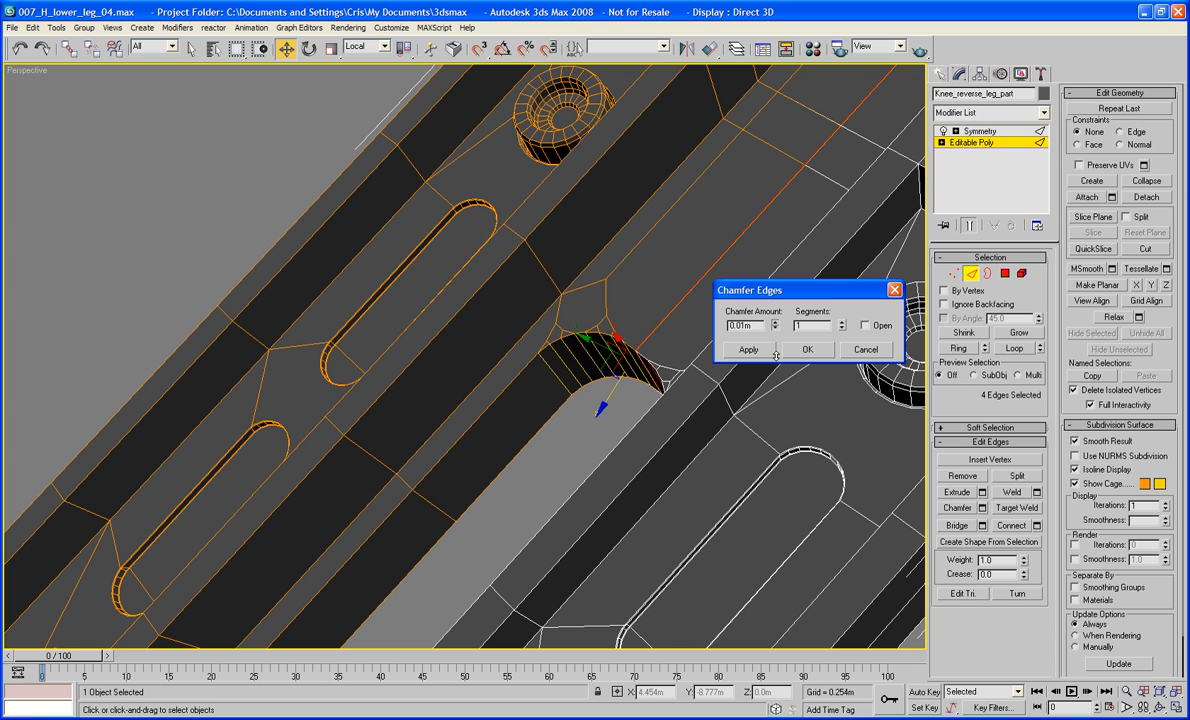
pyautogui.click(807, 350)
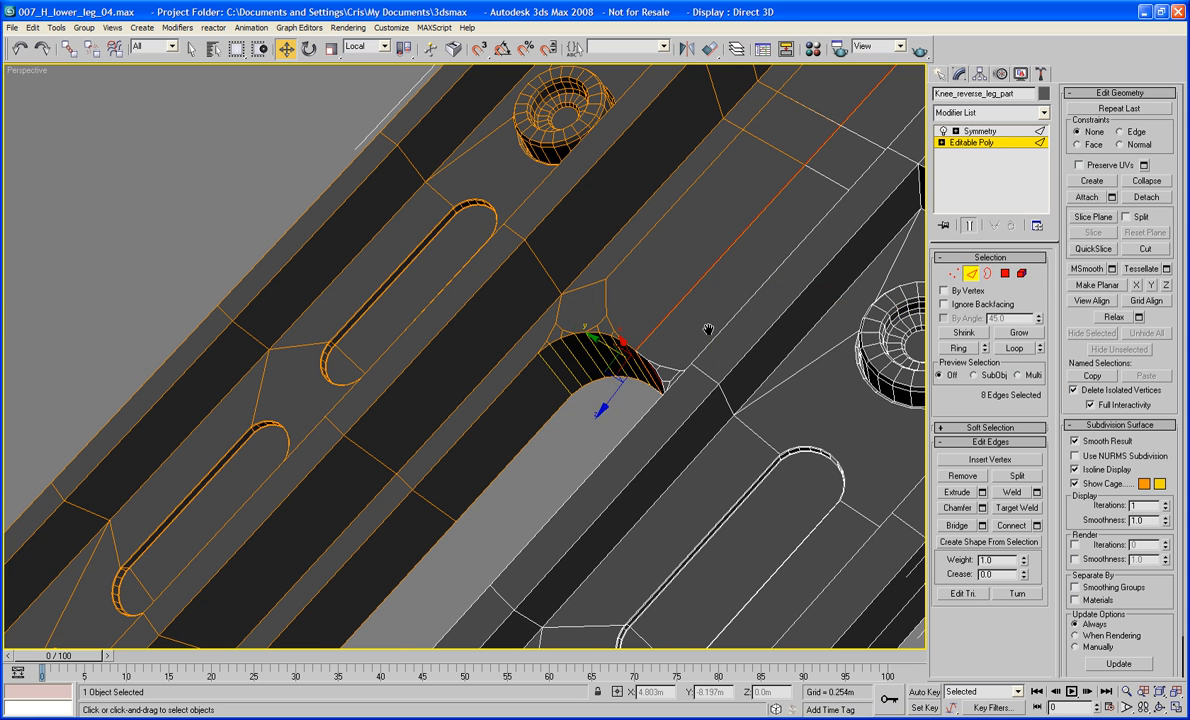
# Delete the flat polygons around the rounded corner, including the connecting face between the bars and the thin strip alongside the gap
pyautogui.moveTo(709, 330); pyautogui.dragTo(724, 380, button='middle')
pyautogui.click(1004, 272)
pyautogui.click(630, 357)
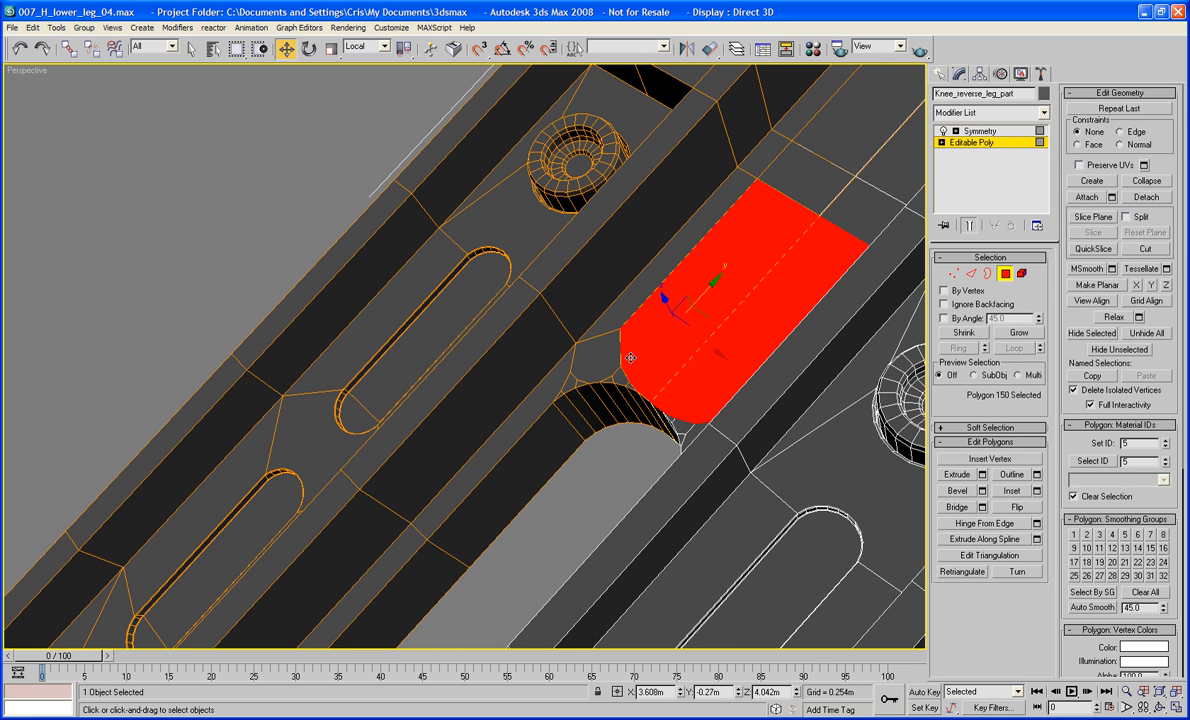
pyautogui.scroll(-1, 628, 374)
pyautogui.scroll(5, 622, 340)
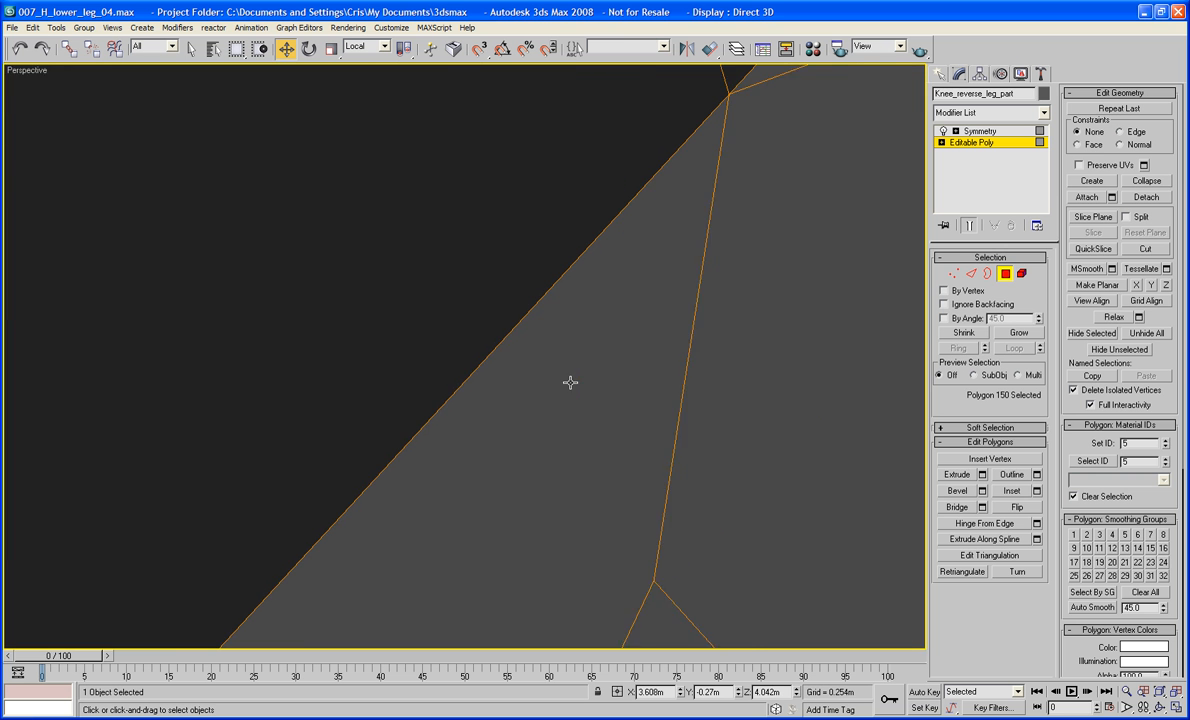
pyautogui.scroll(-6, 590, 375)
pyautogui.scroll(3, 570, 374)
pyautogui.keyDown('ctrl'); pyautogui.click(586, 402); pyautogui.keyUp('ctrl')
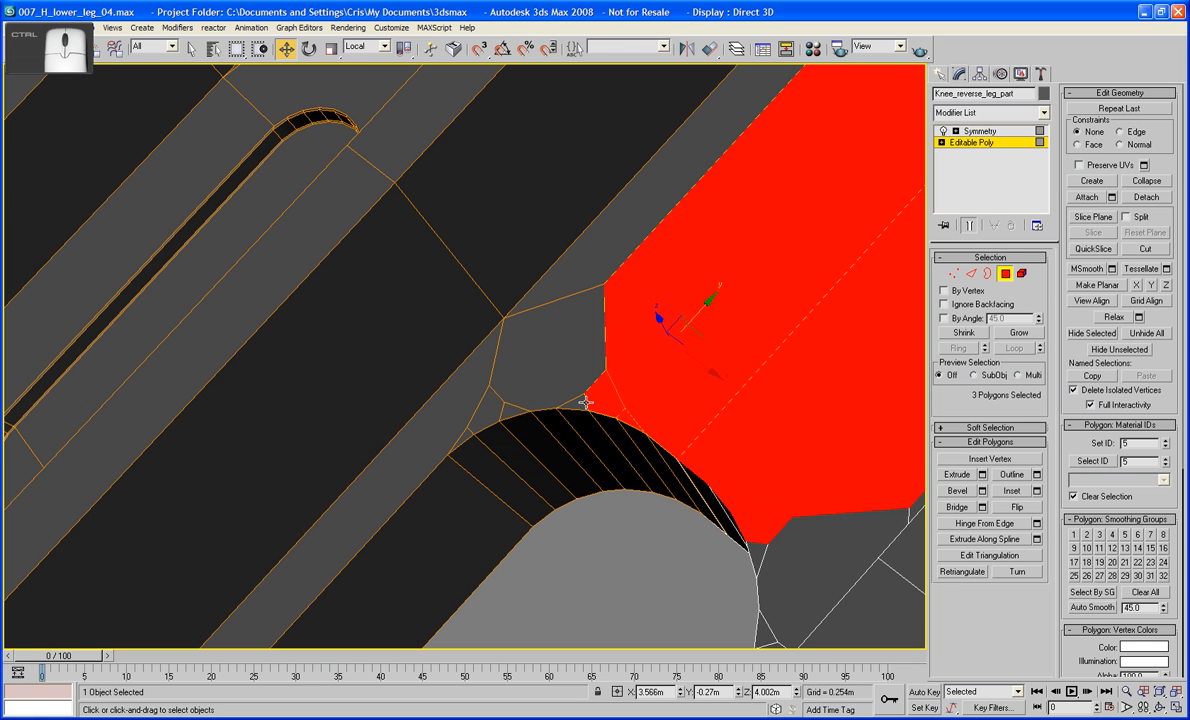
pyautogui.keyDown('ctrl'); pyautogui.click(579, 404); pyautogui.keyUp('ctrl')
pyautogui.keyDown('ctrl'); pyautogui.click(535, 400); pyautogui.keyUp('ctrl')
pyautogui.keyDown('ctrl'); pyautogui.click(478, 380); pyautogui.keyUp('ctrl')
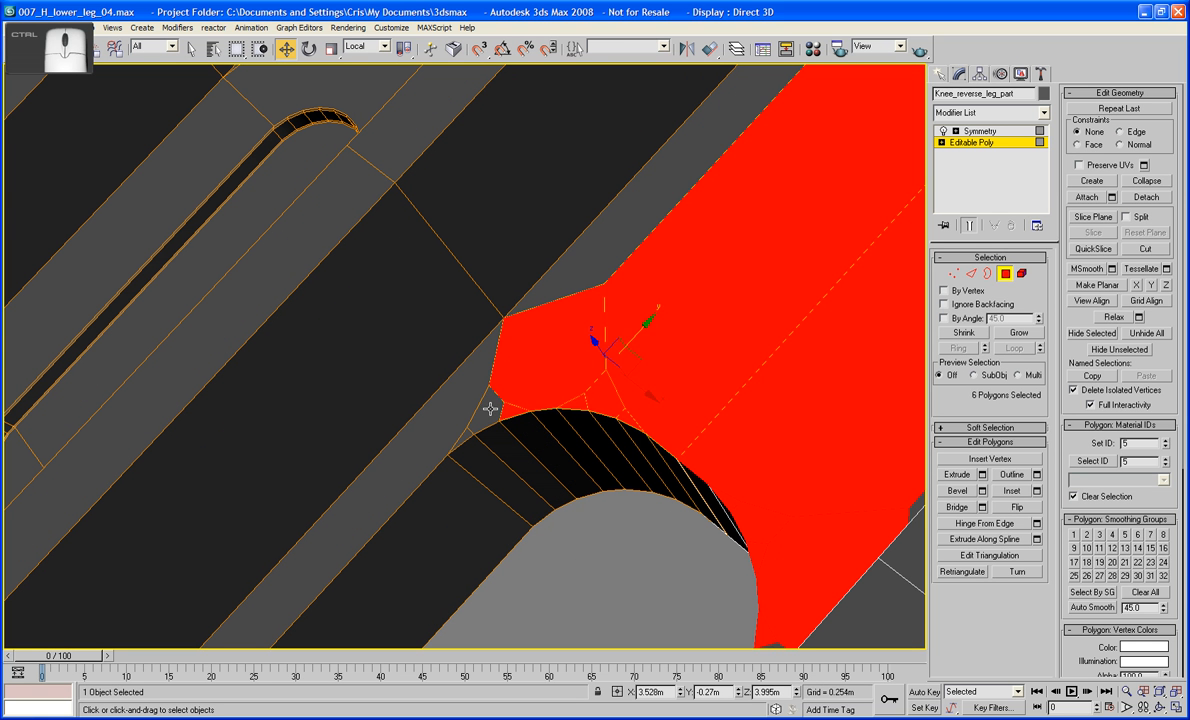
pyautogui.keyDown('ctrl'); pyautogui.click(489, 405); pyautogui.keyUp('ctrl')
pyautogui.keyDown('ctrl'); pyautogui.click(440, 396); pyautogui.keyUp('ctrl')
pyautogui.keyDown('ctrl'); pyautogui.click(465, 408); pyautogui.keyUp('ctrl')
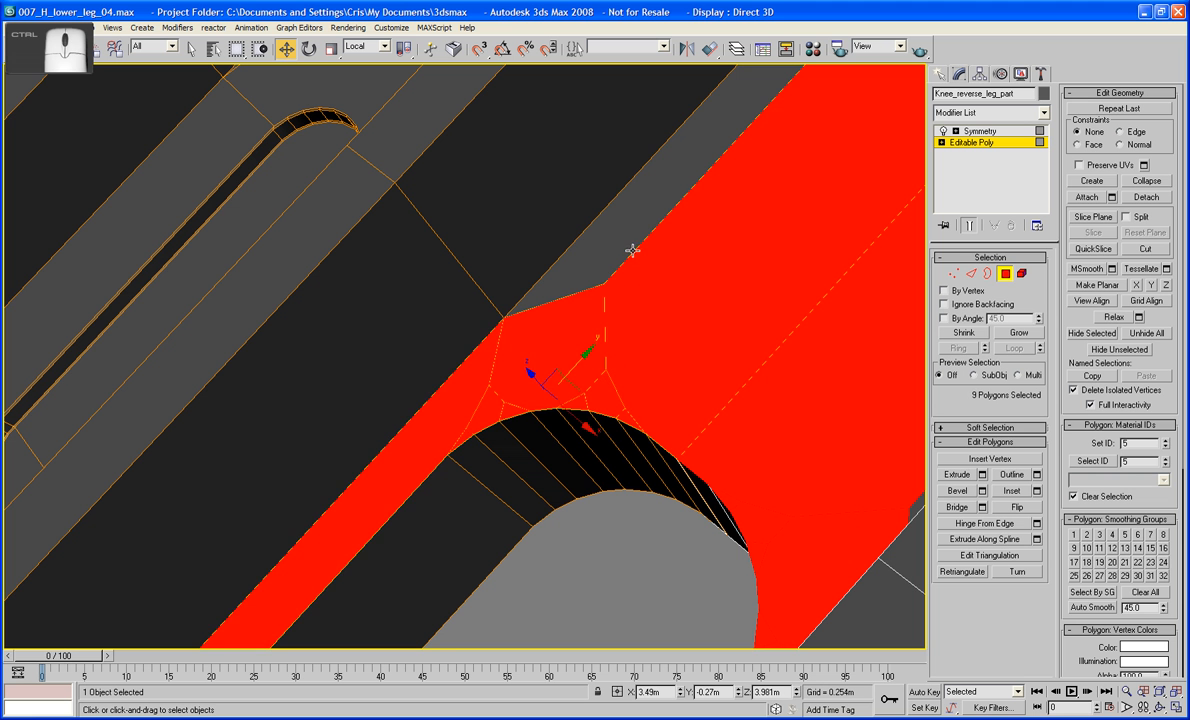
pyautogui.keyDown('ctrl'); pyautogui.click(631, 247); pyautogui.keyUp('ctrl')
pyautogui.hotkey('ctrl', 'd')
pyautogui.scroll(-10, 631, 247)
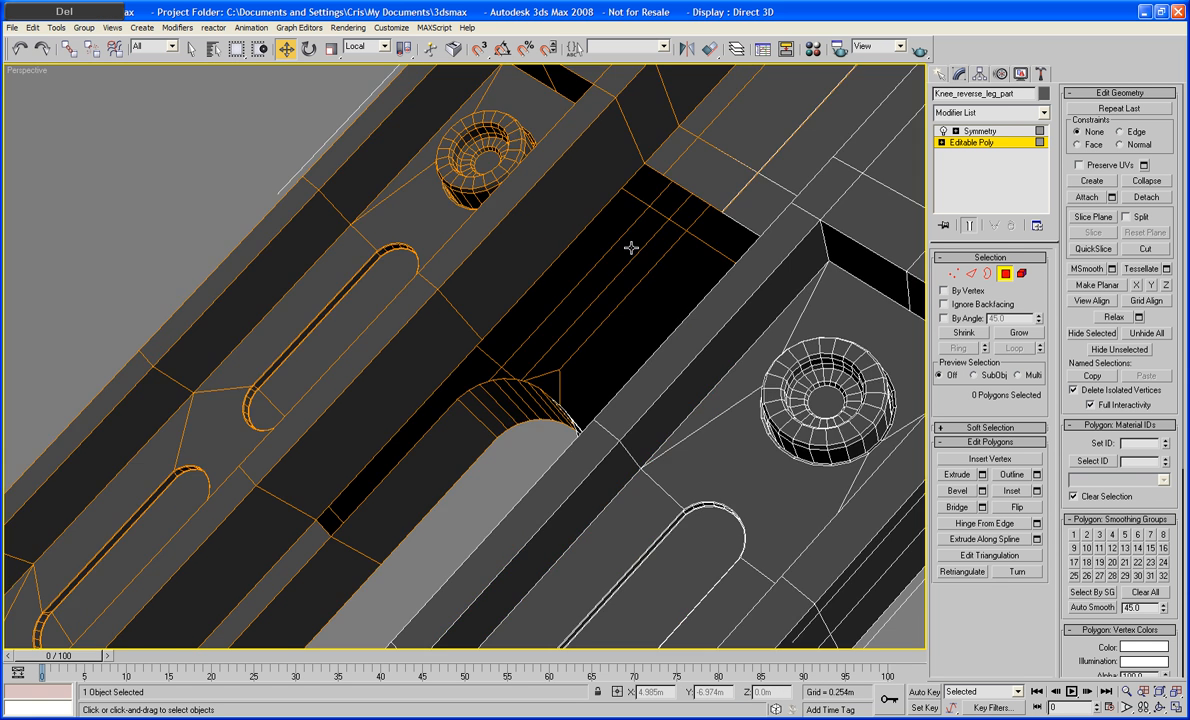
# Bridge the upper edge of the rounded corner next to the symmetry line to the opposite edge of the opening between the bars
pyautogui.scroll(8, 646, 257)
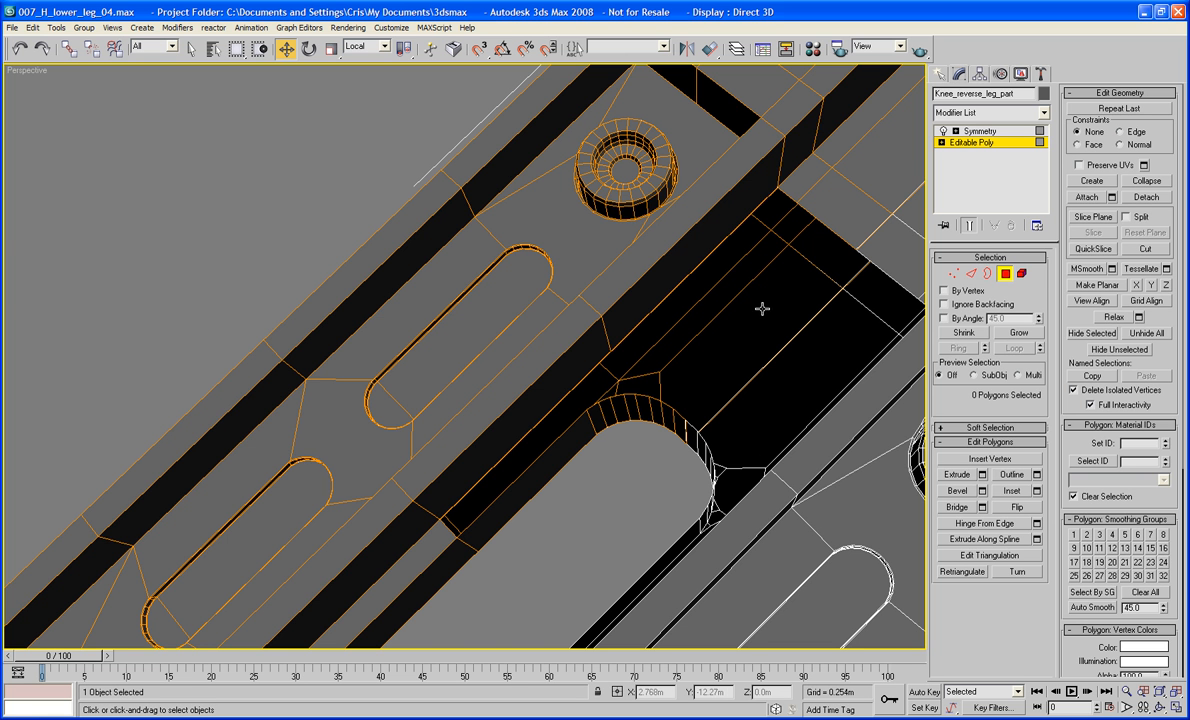
pyautogui.click(969, 276)
pyautogui.scroll(4, 740, 342)
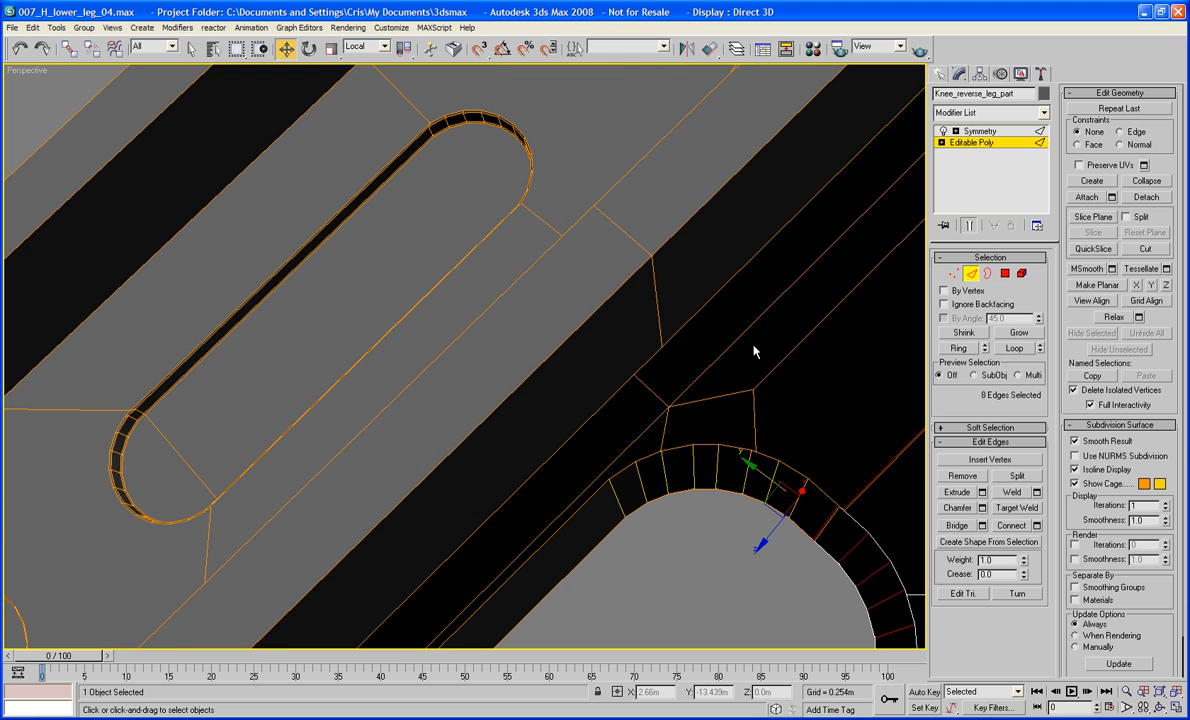
pyautogui.click(776, 547)
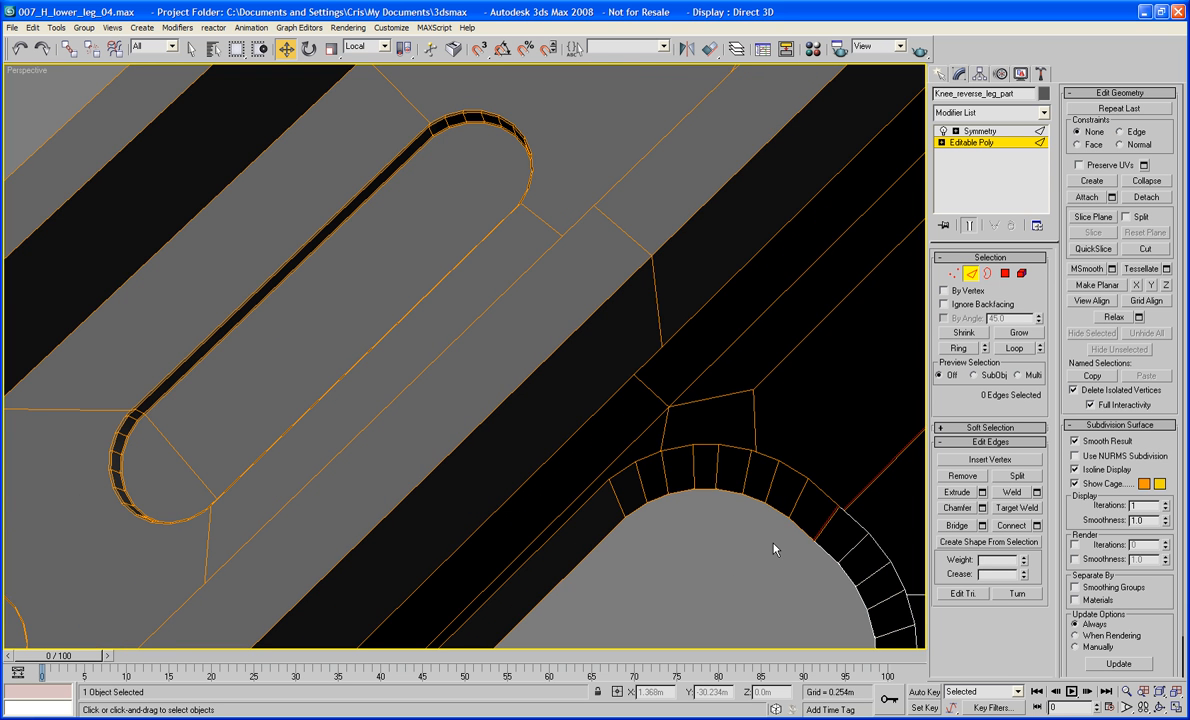
pyautogui.click(820, 493)
pyautogui.keyDown('alt'); pyautogui.moveTo(800, 472); pyautogui.dragTo(718, 482, button='middle'); pyautogui.keyUp('alt')
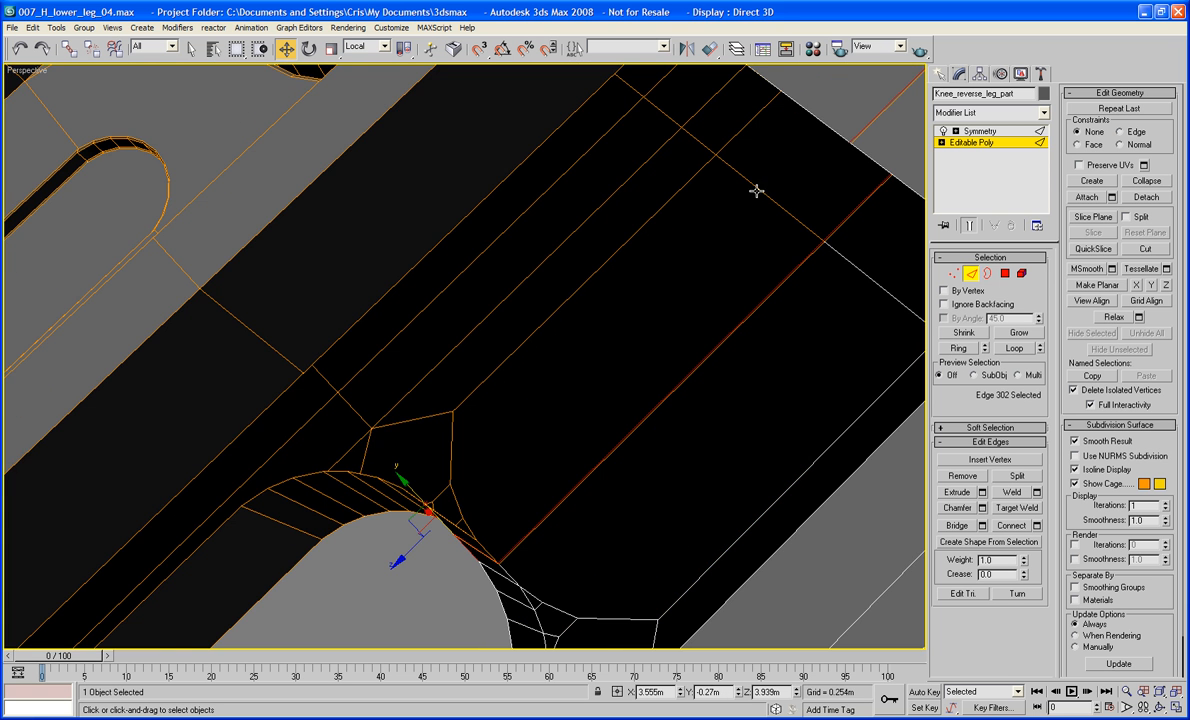
pyautogui.keyDown('ctrl'); pyautogui.click(827, 124); pyautogui.keyUp('ctrl')
pyautogui.click(963, 526)
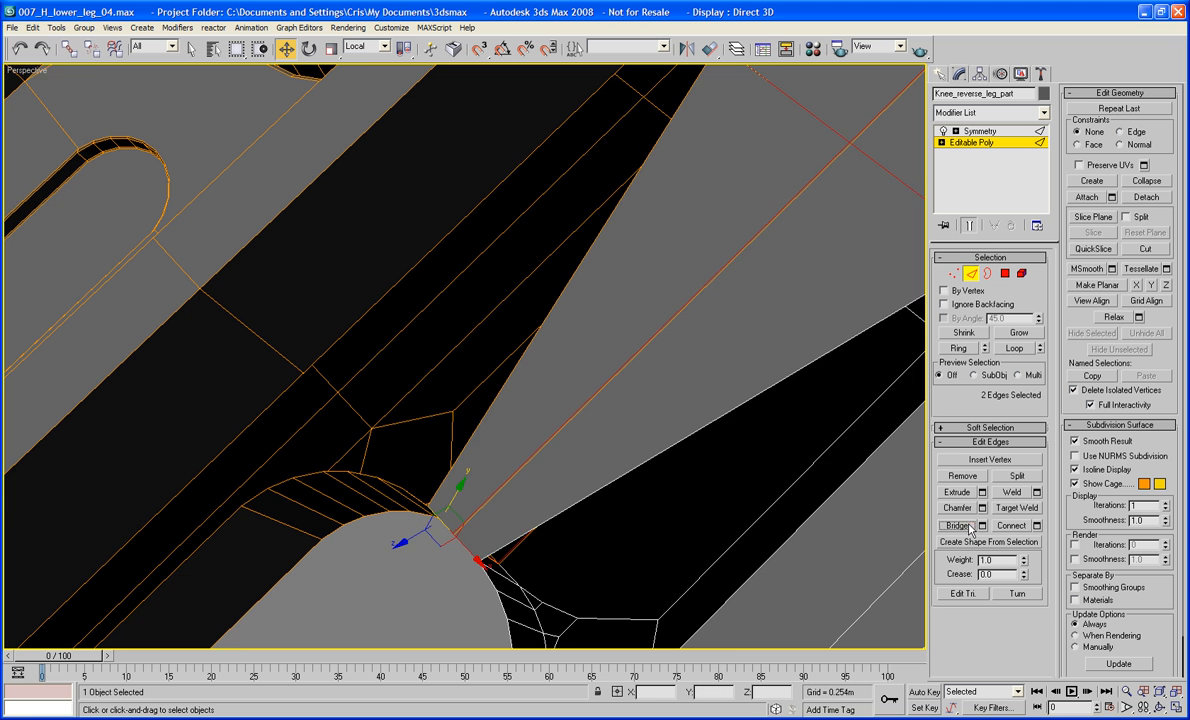
# Bridge the two long opposite edges of the open strip alongside the gap, beside the rounded corner
pyautogui.moveTo(580, 416); pyautogui.dragTo(636, 392, button='middle')
pyautogui.scroll(-4, 636, 392)
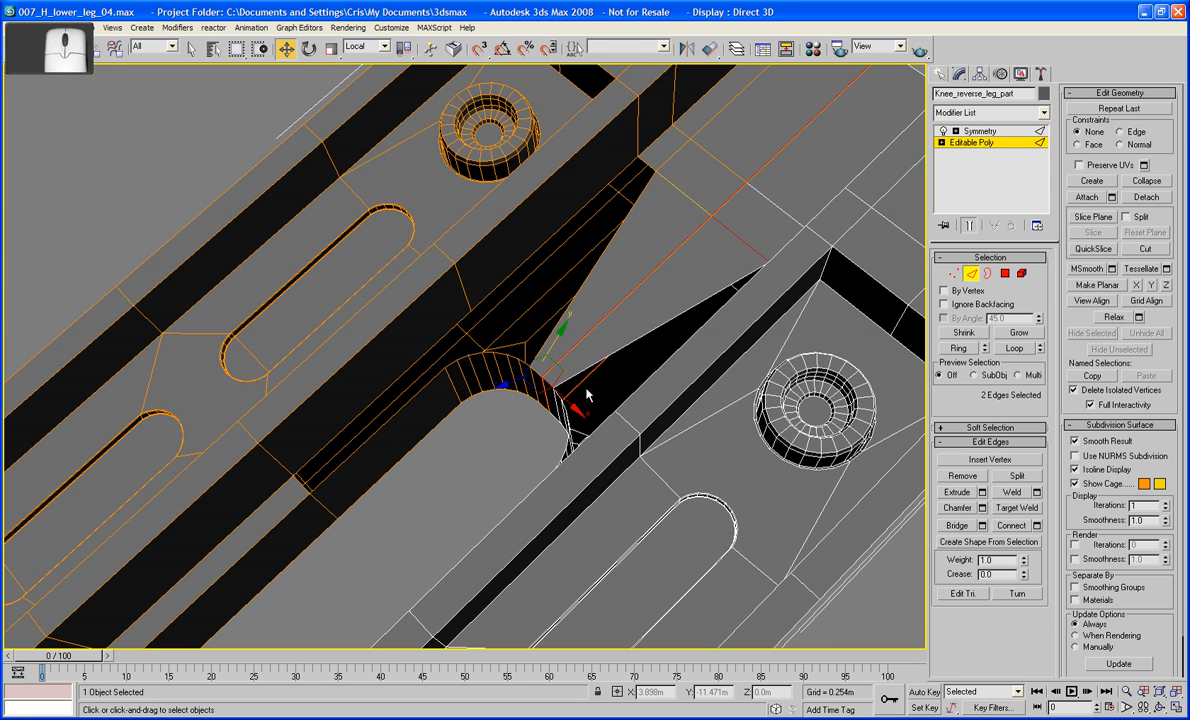
pyautogui.click(380, 428)
pyautogui.keyDown('ctrl'); pyautogui.click(382, 400); pyautogui.keyUp('ctrl')
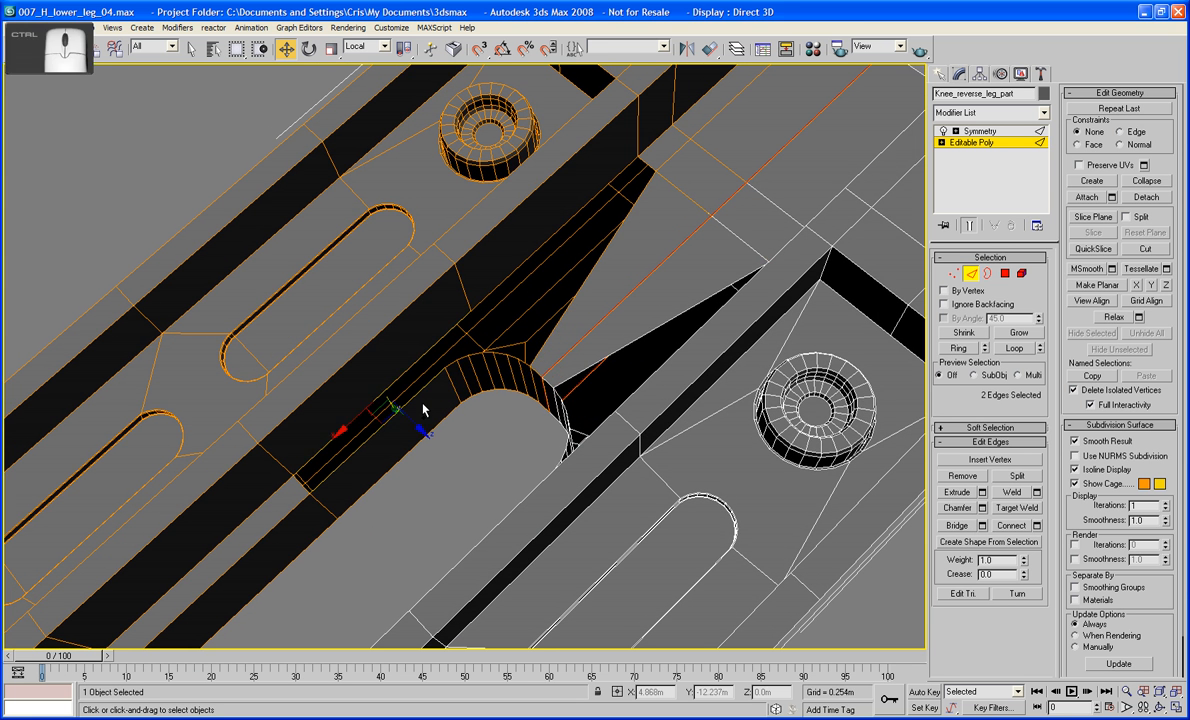
pyautogui.click(950, 527)
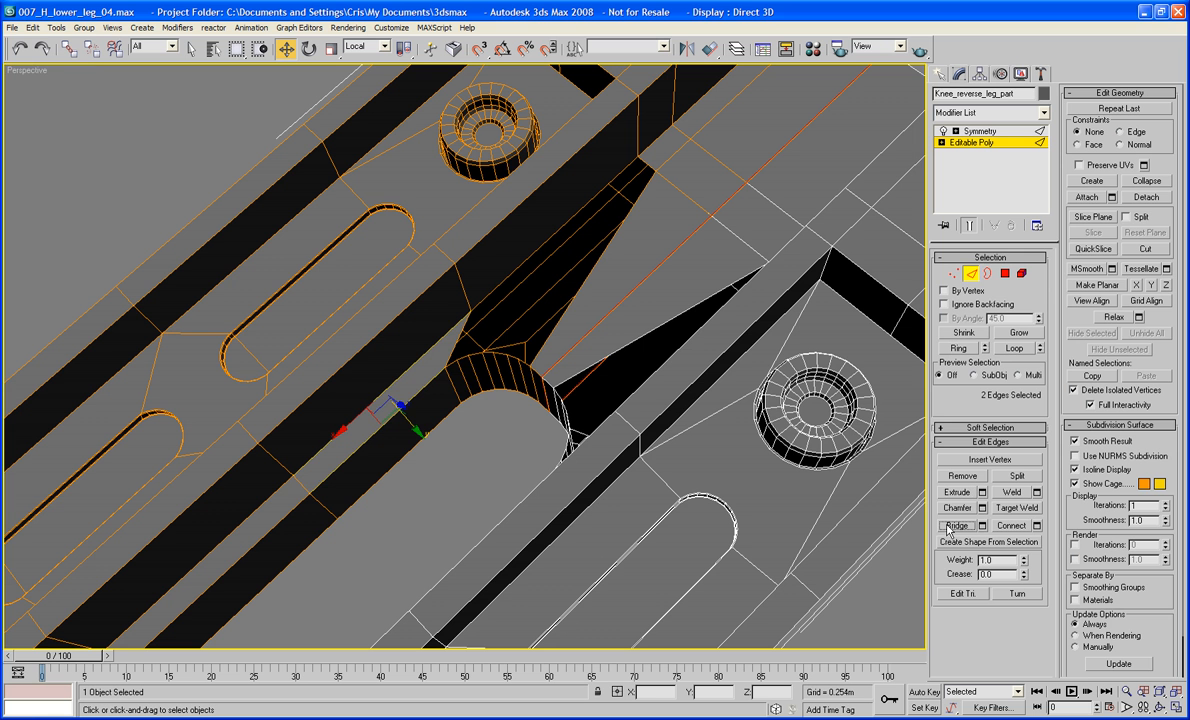
# Cap the remaining open border between the rounded corner and the symmetry line, and clear the selection
pyautogui.click(987, 273)
pyautogui.click(530, 272)
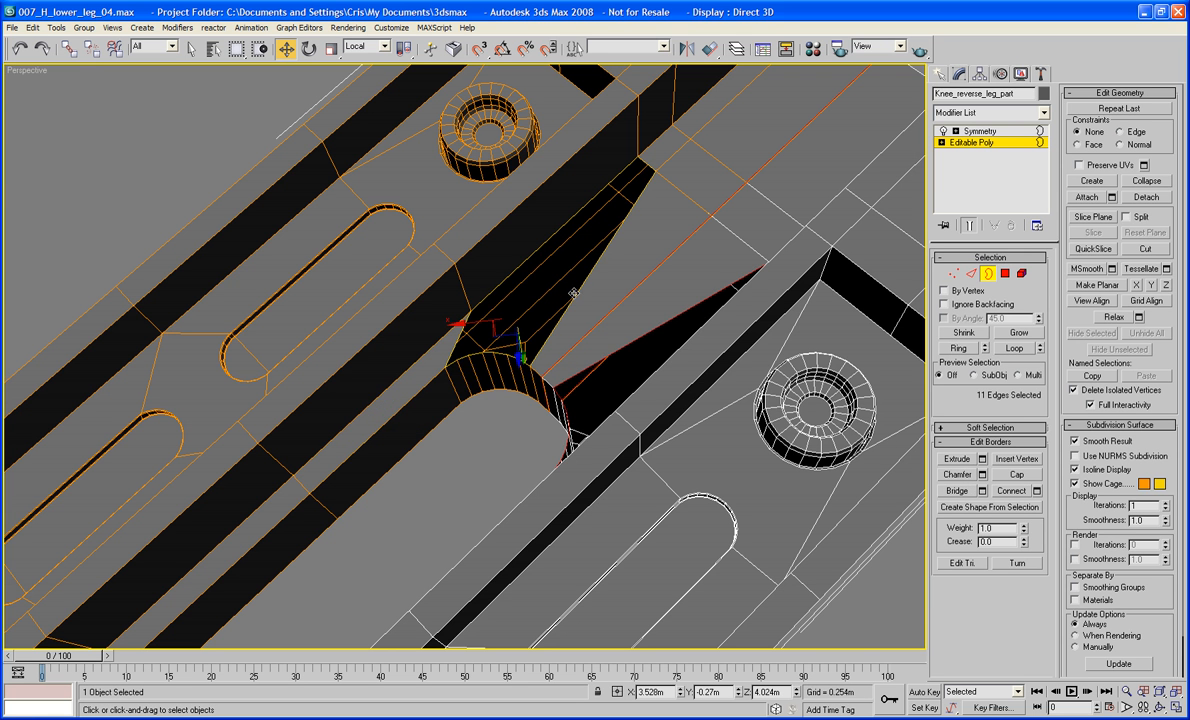
pyautogui.click(1014, 472)
pyautogui.click(510, 435)
# Move the four middle edges running across the bar's end face towards its far long edge, to about Y -0.154 m
pyautogui.scroll(-5, 512, 438)
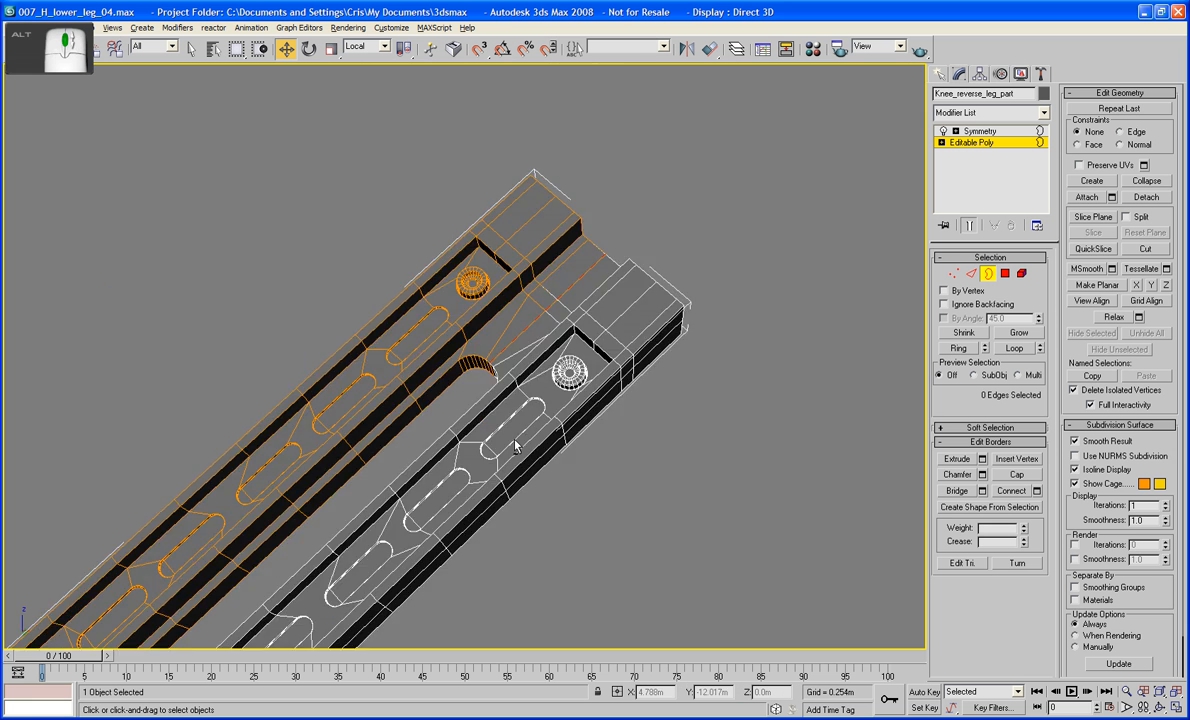
pyautogui.keyDown('alt'); pyautogui.moveTo(516, 441); pyautogui.dragTo(481, 494, button='middle'); pyautogui.keyUp('alt')
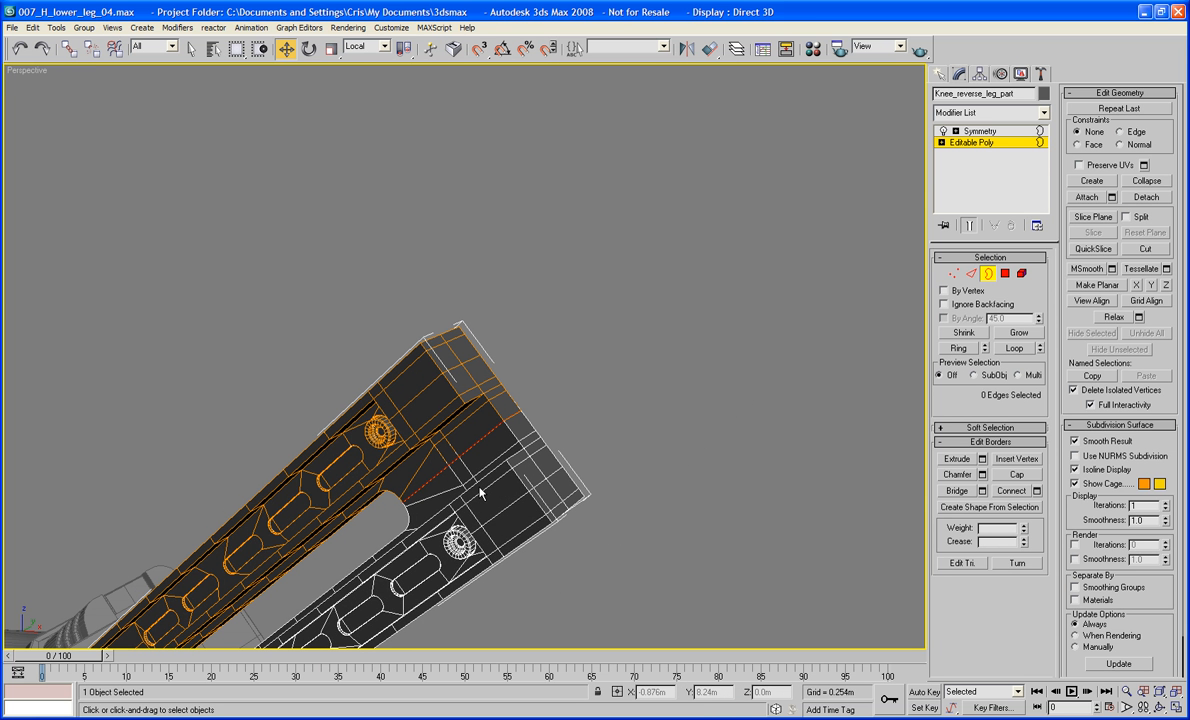
pyautogui.scroll(6, 481, 494)
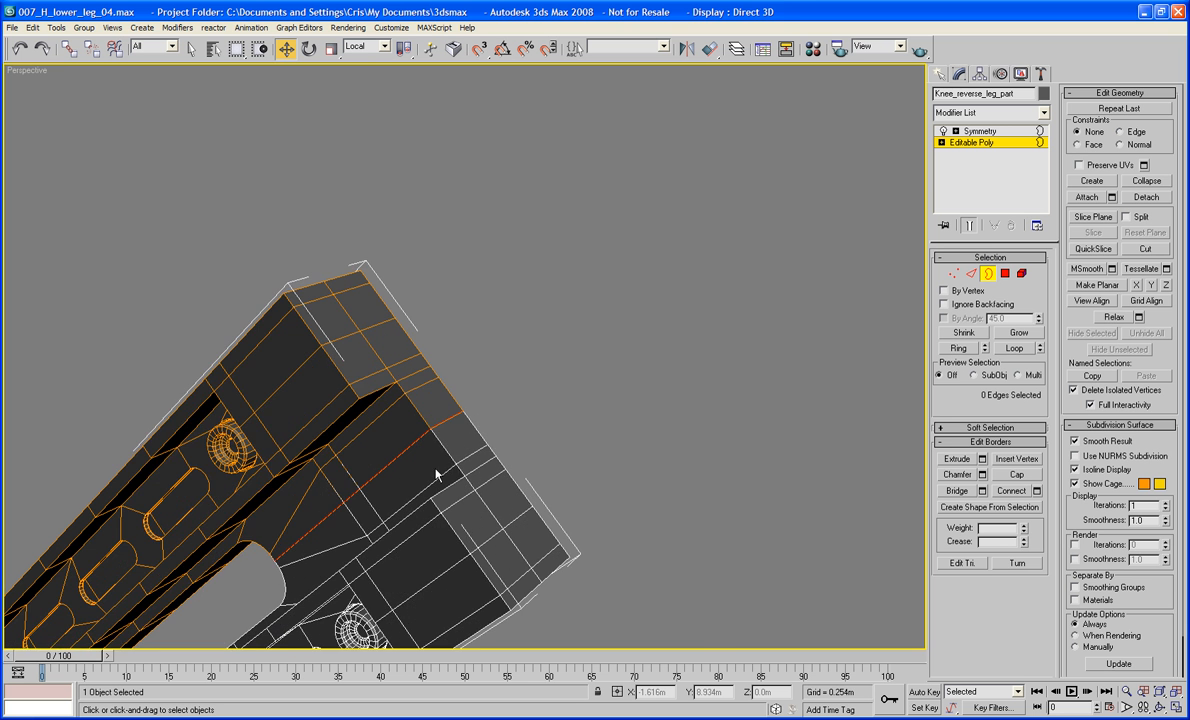
pyautogui.moveTo(447, 468); pyautogui.dragTo(470, 411, button='middle')
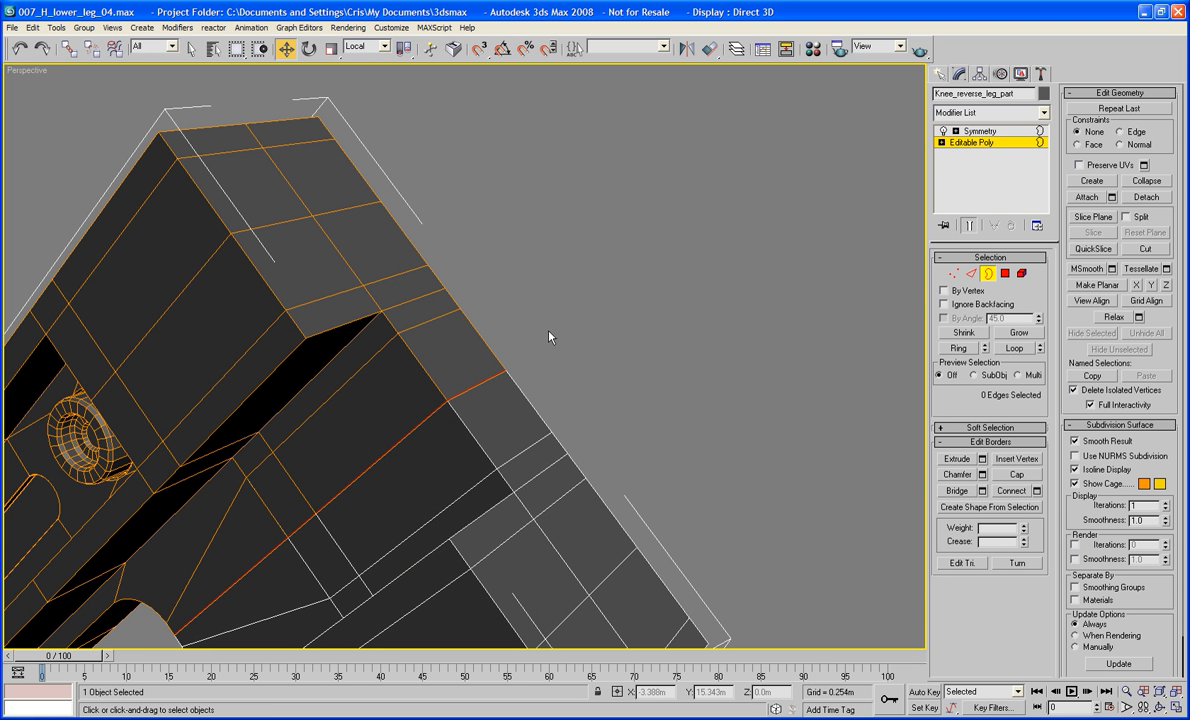
pyautogui.click(970, 273)
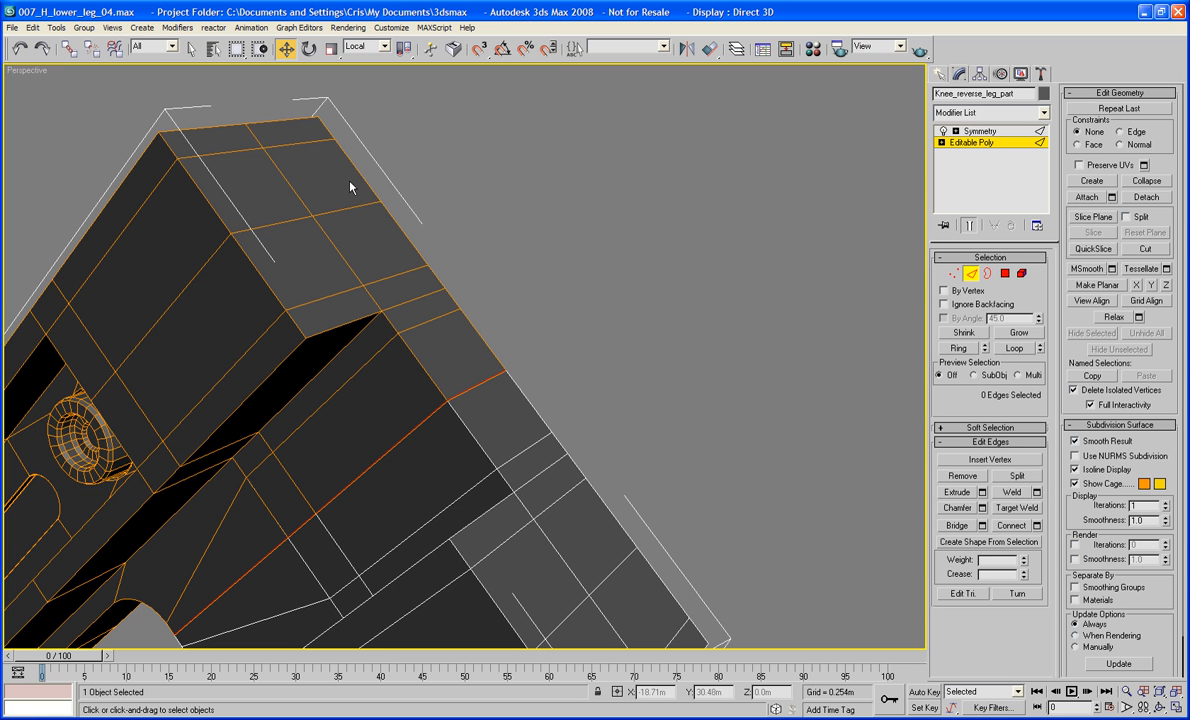
pyautogui.click(257, 136)
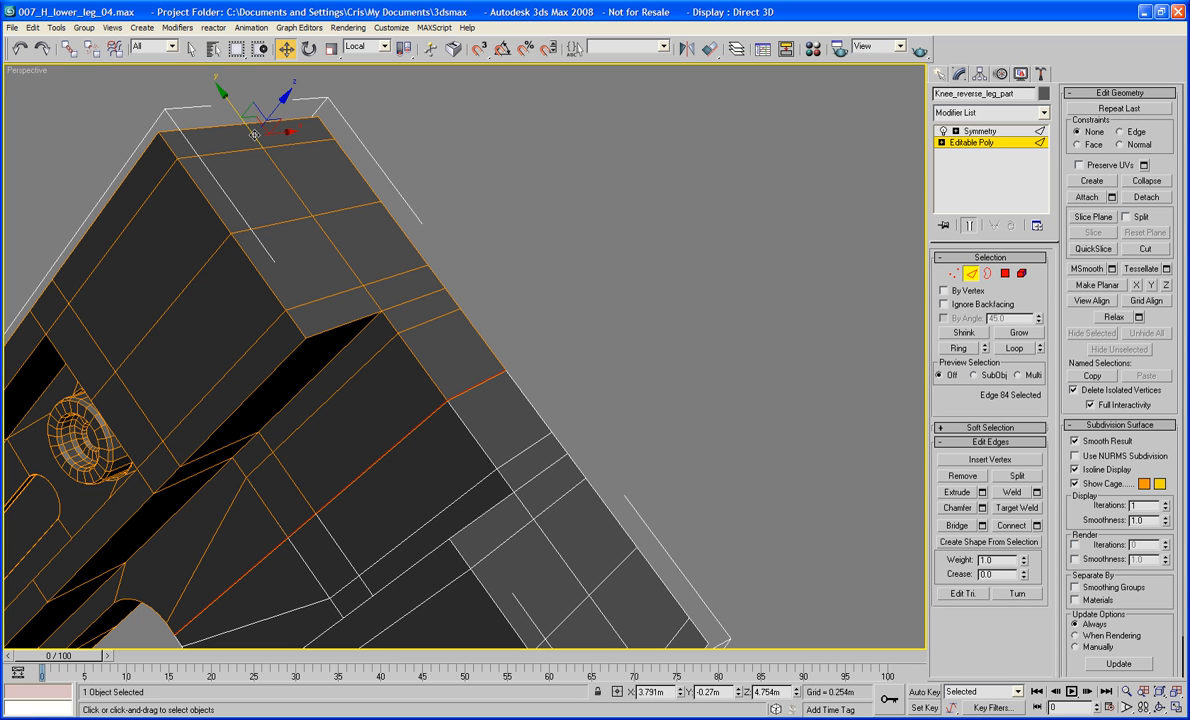
pyautogui.keyDown('ctrl'); pyautogui.click(290, 189); pyautogui.keyUp('ctrl')
pyautogui.keyDown('ctrl'); pyautogui.click(339, 257); pyautogui.keyUp('ctrl')
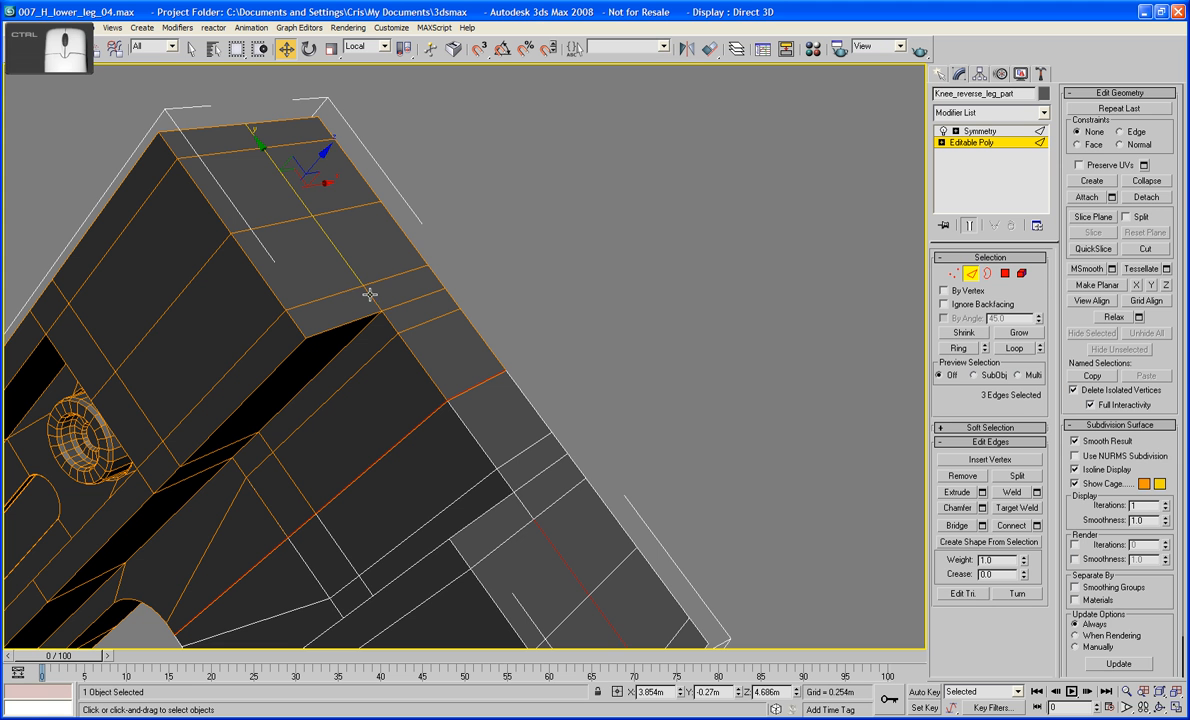
pyautogui.keyDown('ctrl'); pyautogui.click(369, 294); pyautogui.keyUp('ctrl')
pyautogui.keyDown('ctrl'); pyautogui.click(398, 268); pyautogui.keyUp('ctrl')
pyautogui.keyDown('ctrl'); pyautogui.click(390, 324); pyautogui.keyUp('ctrl')
pyautogui.moveTo(347, 209); pyautogui.dragTo(399, 199)
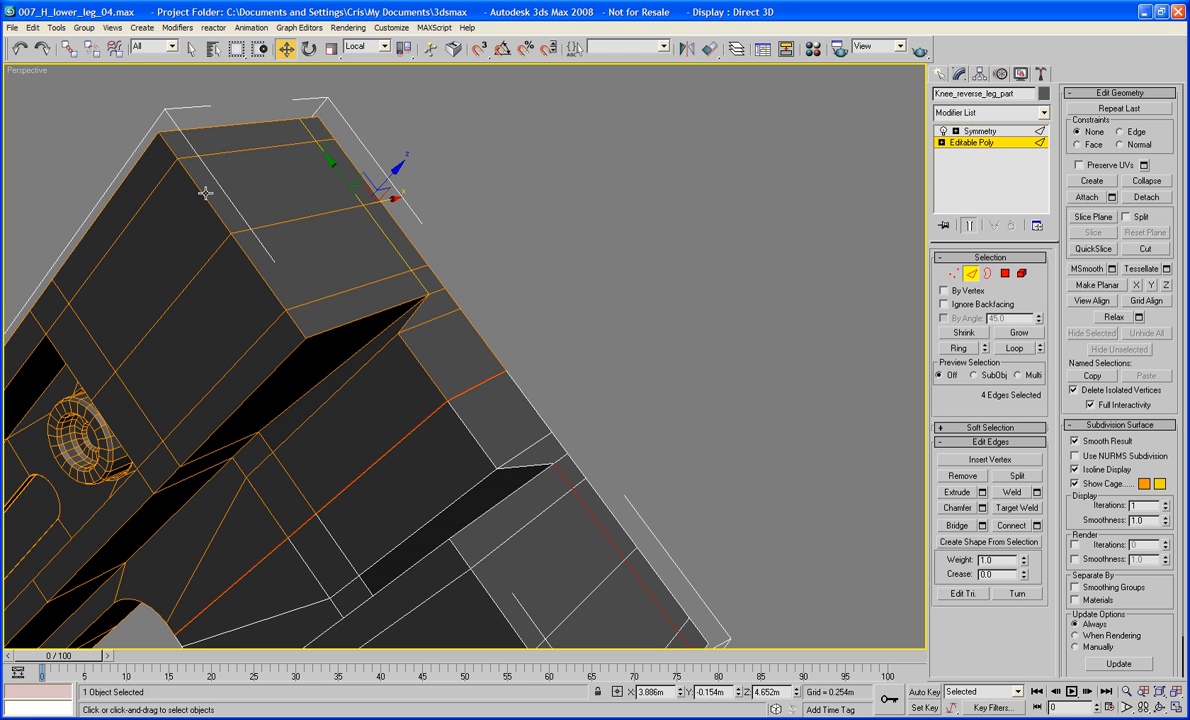
pyautogui.moveTo(166, 167); pyautogui.dragTo(189, 181, button='middle')
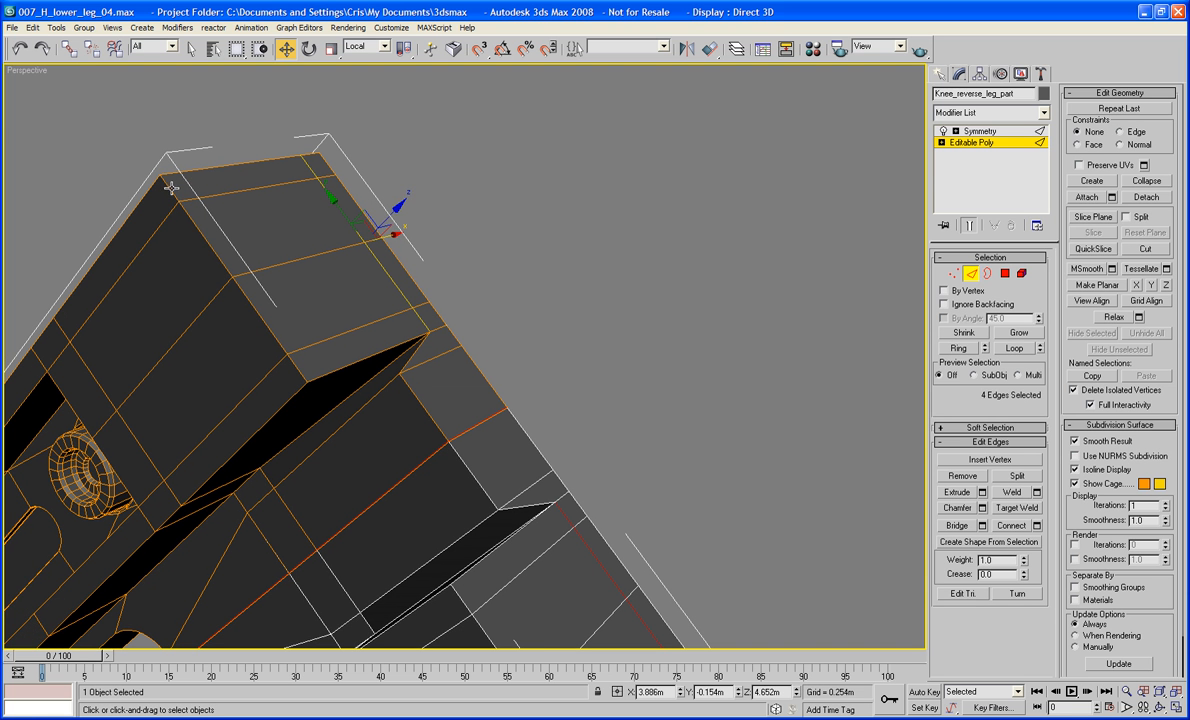
pyautogui.click(171, 187)
pyautogui.keyDown('ctrl'); pyautogui.click(214, 250); pyautogui.keyUp('ctrl')
pyautogui.keyDown('ctrl'); pyautogui.click(236, 282); pyautogui.keyUp('ctrl')
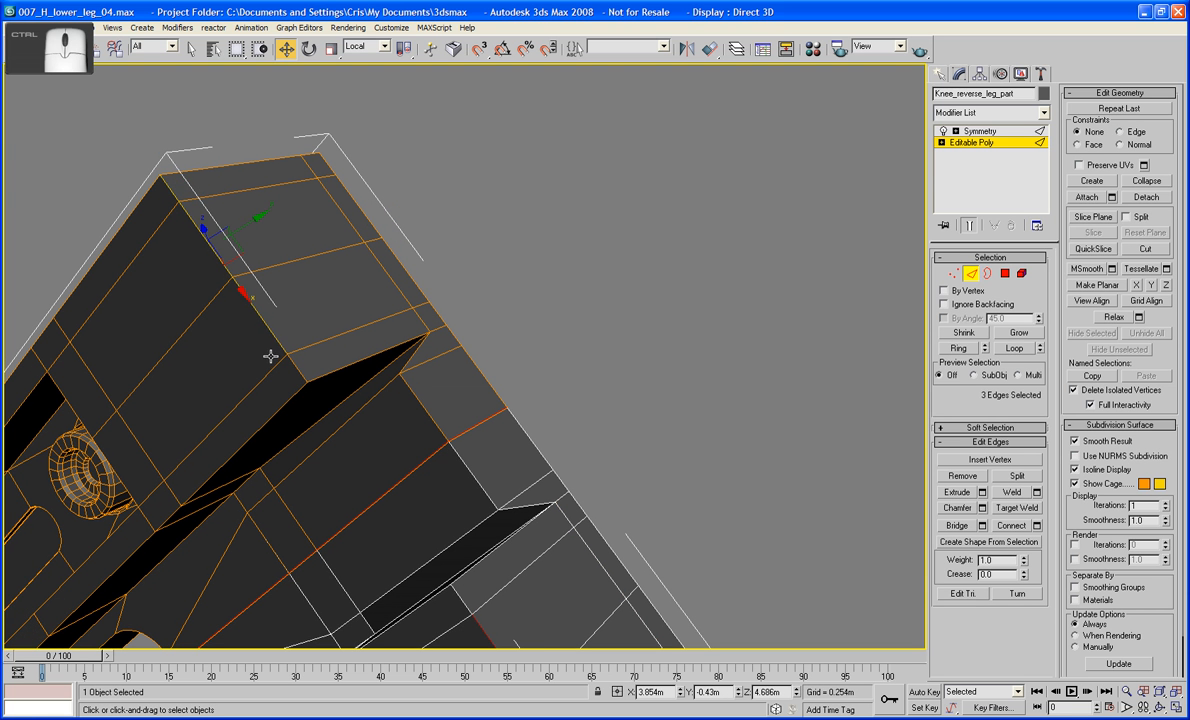
pyautogui.keyDown('ctrl'); pyautogui.click(270, 331); pyautogui.keyUp('ctrl')
pyautogui.click(564, 264)
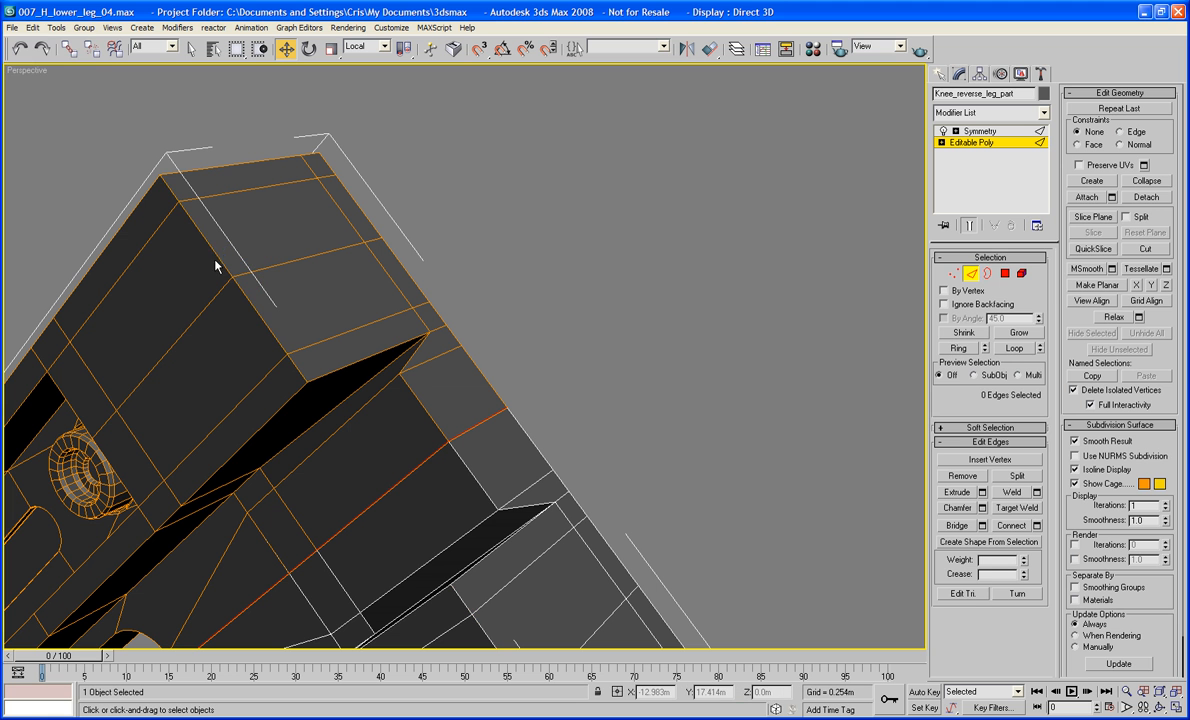
# Move the four near long edges of the bar's end face inward in the top view, using View coordinates, to about Y -0.189 m
pyautogui.click(216, 254)
pyautogui.keyDown('ctrl'); pyautogui.click(165, 184); pyautogui.keyUp('ctrl')
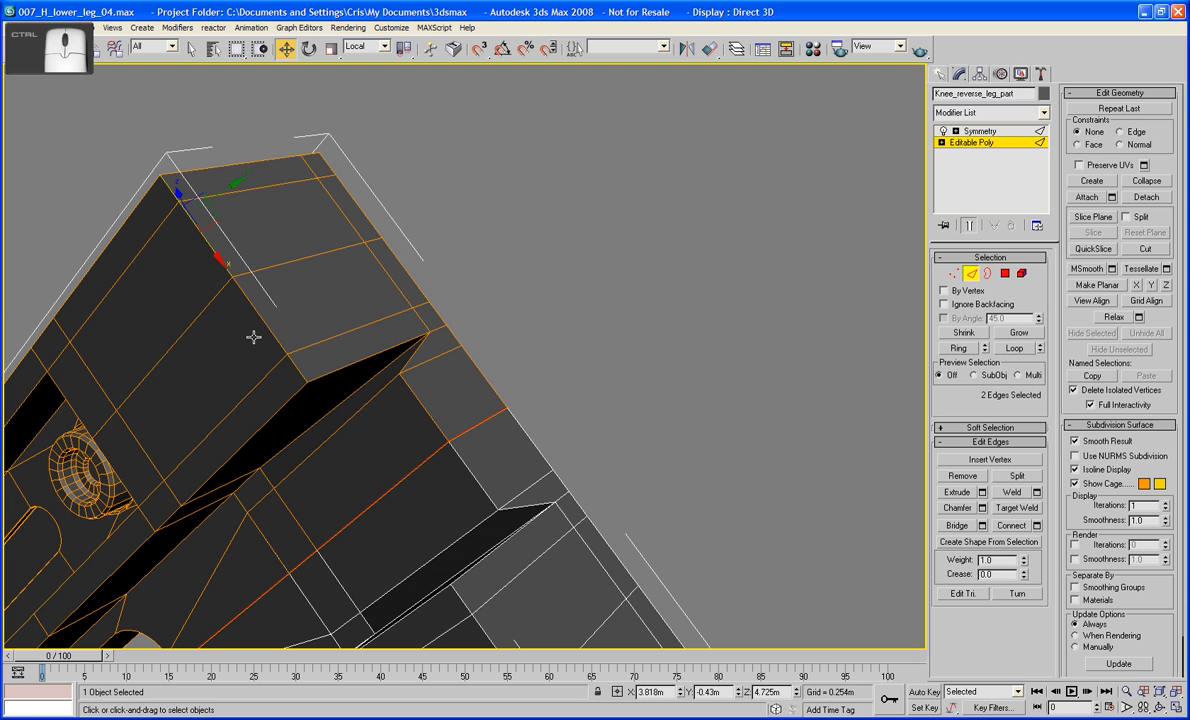
pyautogui.keyDown('ctrl'); pyautogui.click(269, 332); pyautogui.keyUp('ctrl')
pyautogui.keyDown('ctrl'); pyautogui.click(296, 365); pyautogui.keyUp('ctrl')
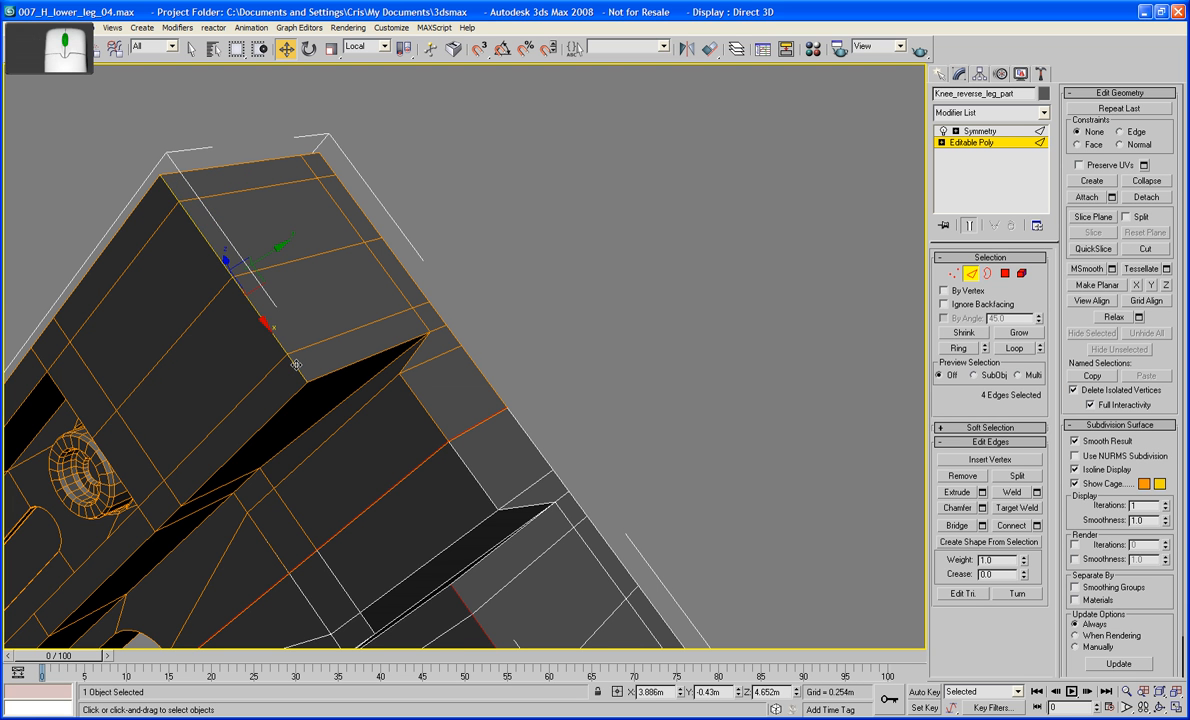
pyautogui.moveTo(298, 367); pyautogui.dragTo(295, 362, button='middle')
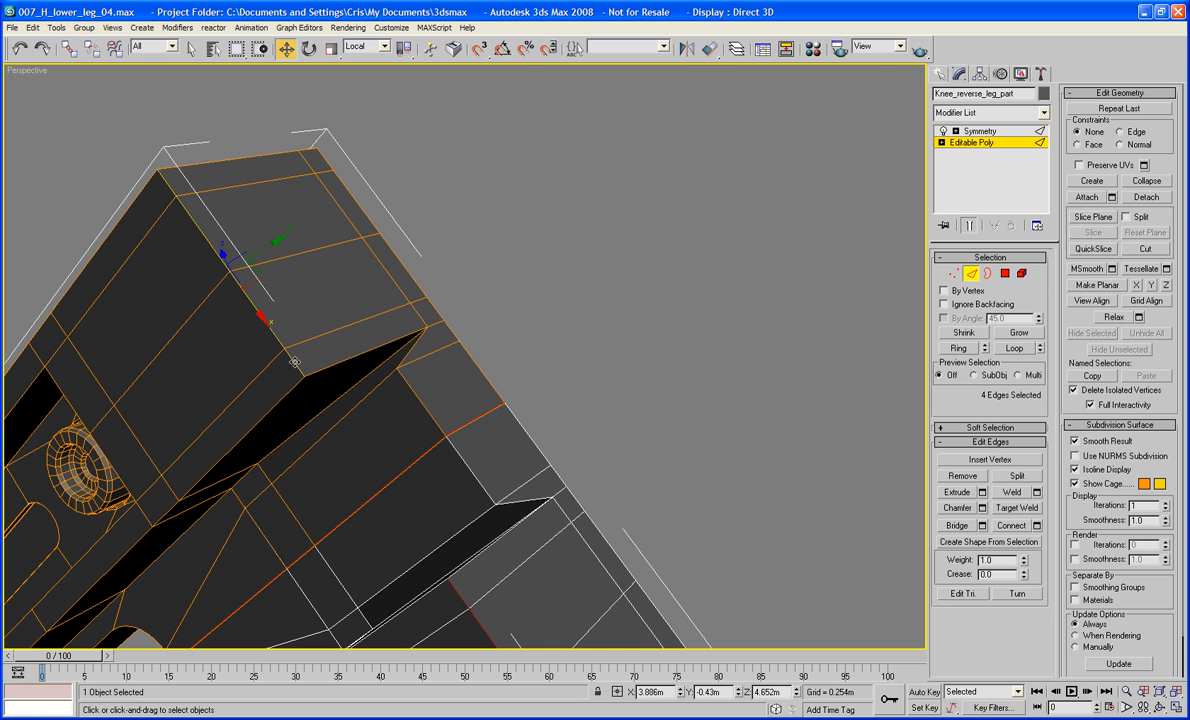
pyautogui.press('t')
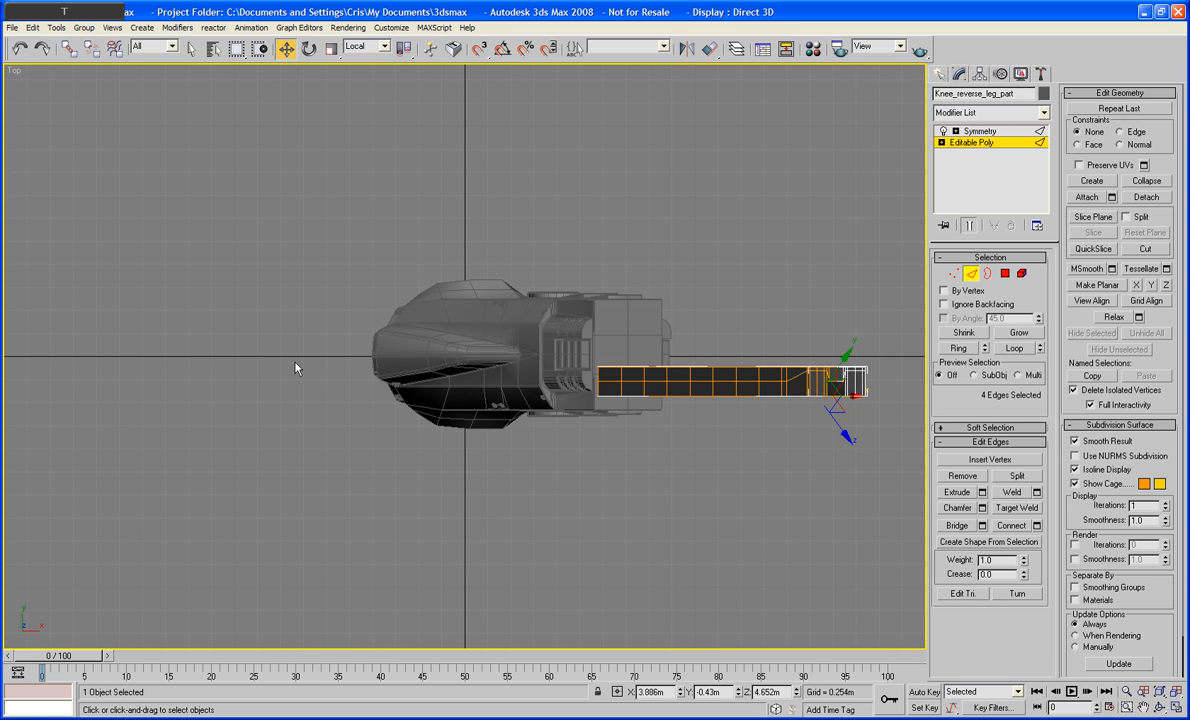
pyautogui.scroll(3, 545, 401)
pyautogui.moveTo(545, 401); pyautogui.dragTo(399, 390, button='middle')
pyautogui.scroll(4, 466, 366)
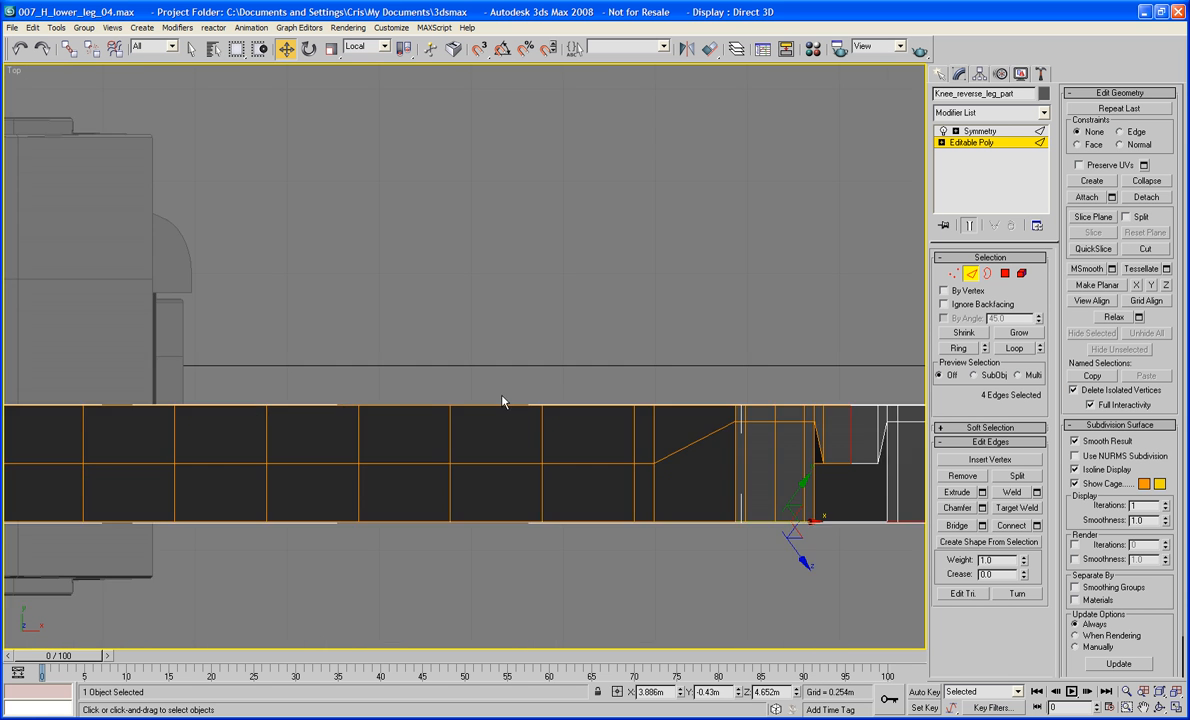
pyautogui.moveTo(466, 366); pyautogui.dragTo(309, 360, button='middle')
pyautogui.click(360, 50)
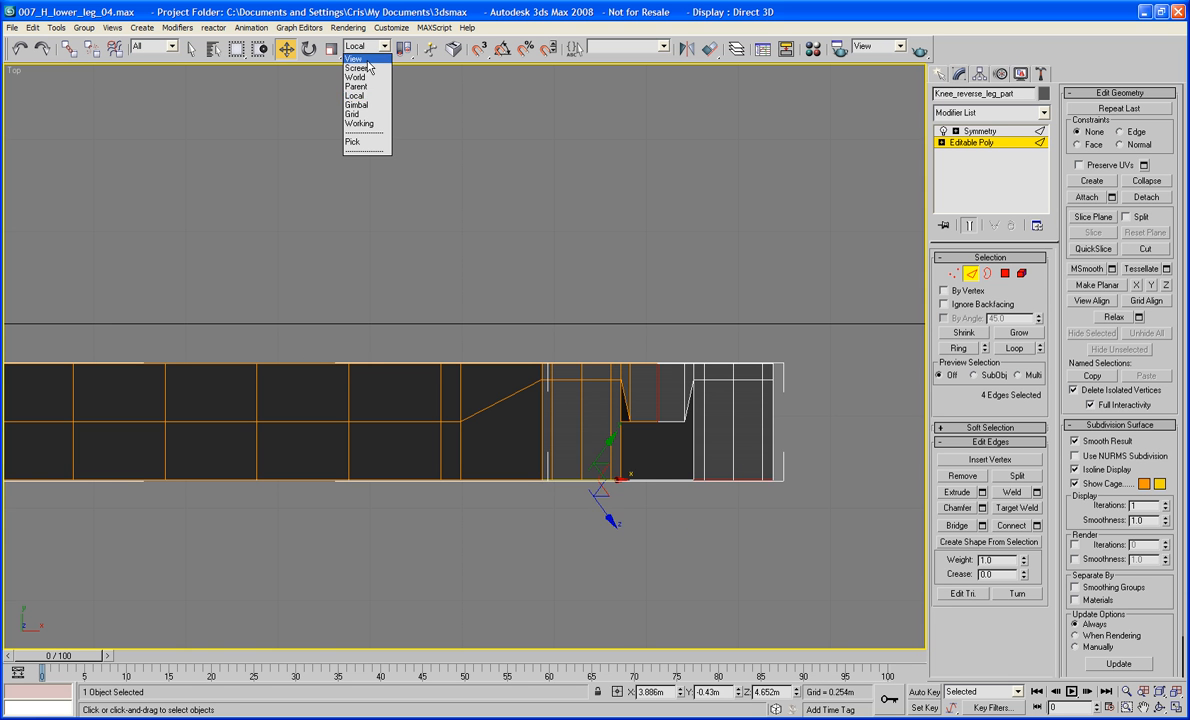
pyautogui.click(350, 58)
pyautogui.moveTo(585, 432); pyautogui.dragTo(571, 349)
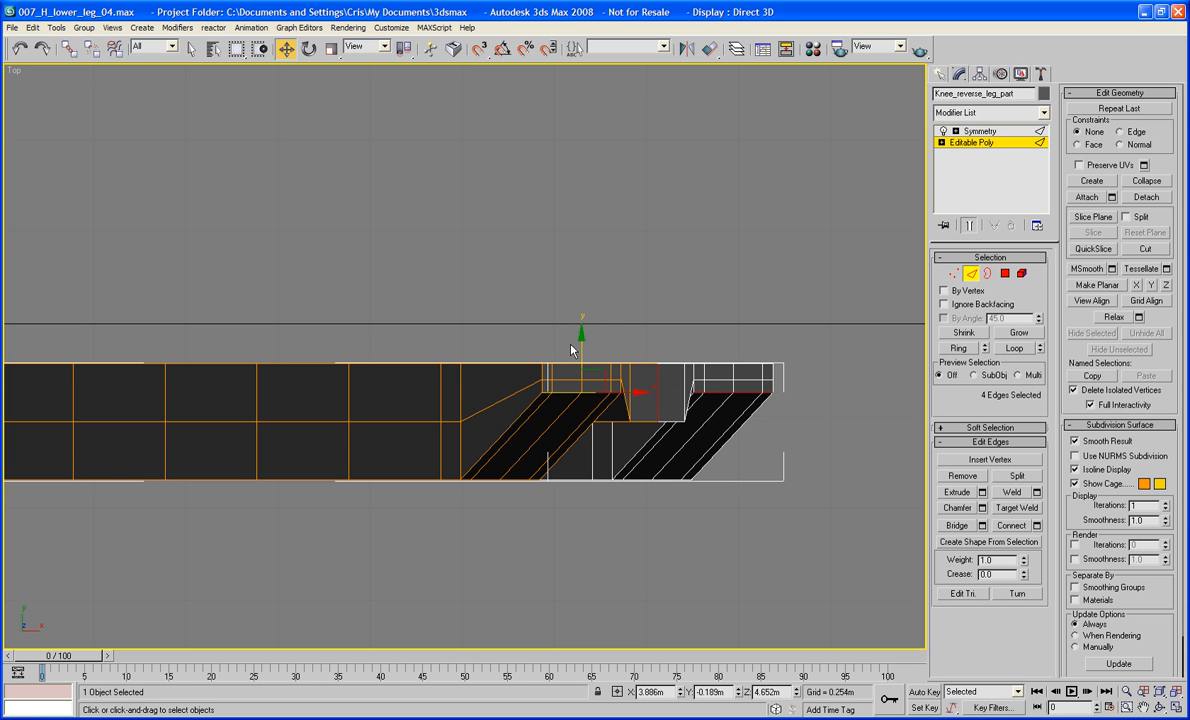
# Examine the knee leg part's end and slot from several angles in the perspective view
pyautogui.press('p')
pyautogui.press('z')
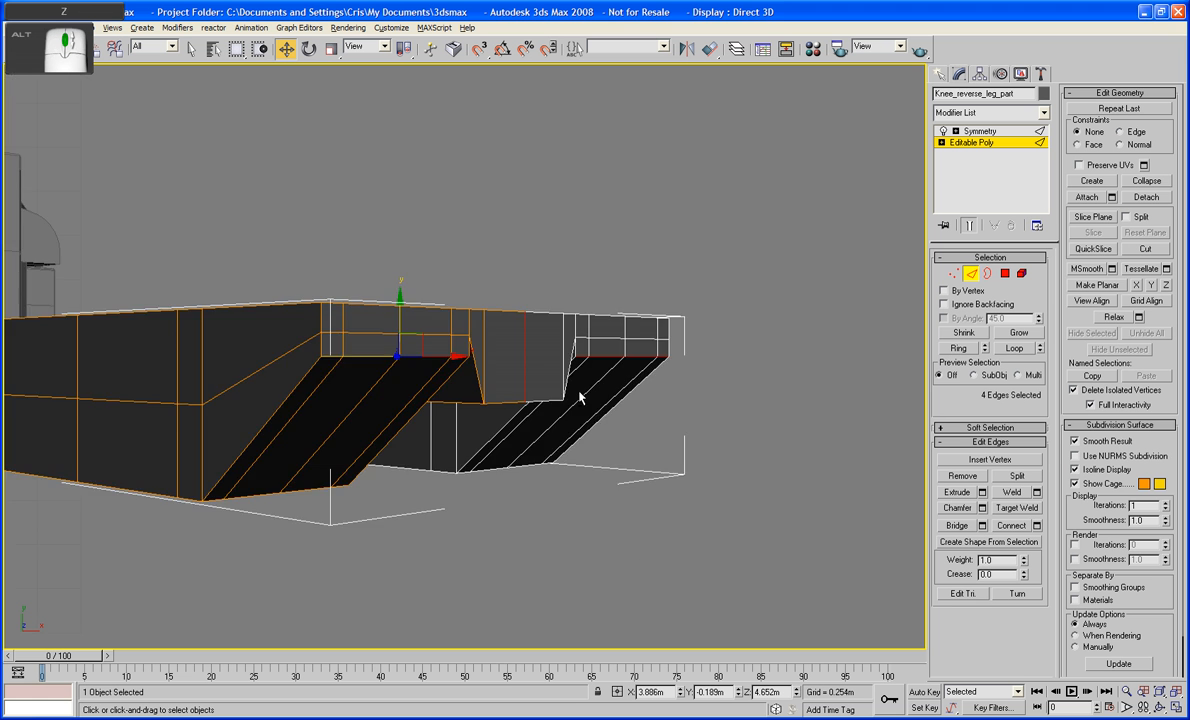
pyautogui.keyDown('alt'); pyautogui.moveTo(580, 397); pyautogui.dragTo(503, 369, button='middle'); pyautogui.keyUp('alt')
pyautogui.scroll(2, 481, 411)
pyautogui.scroll(4, 404, 383)
pyautogui.scroll(-5, 534, 328)
pyautogui.keyDown('alt'); pyautogui.moveTo(534, 328); pyautogui.dragTo(580, 301, button='middle'); pyautogui.keyUp('alt')
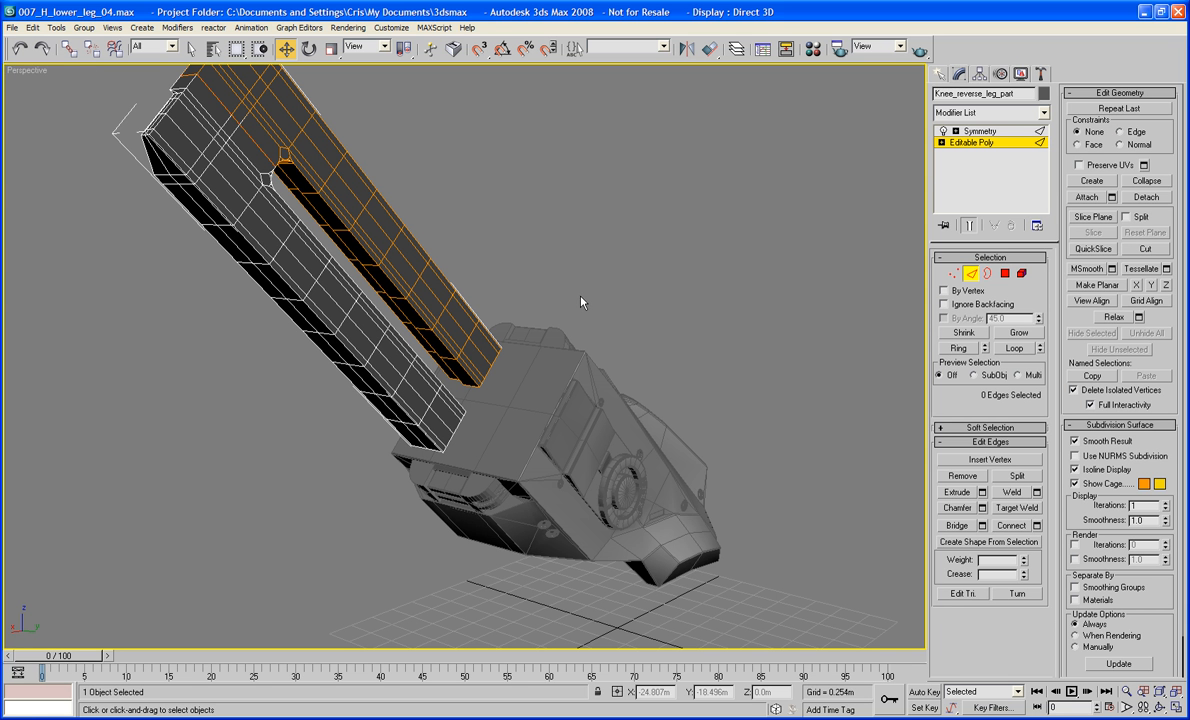
pyautogui.keyDown('alt'); pyautogui.moveTo(478, 430); pyautogui.dragTo(432, 511, button='middle'); pyautogui.keyUp('alt')
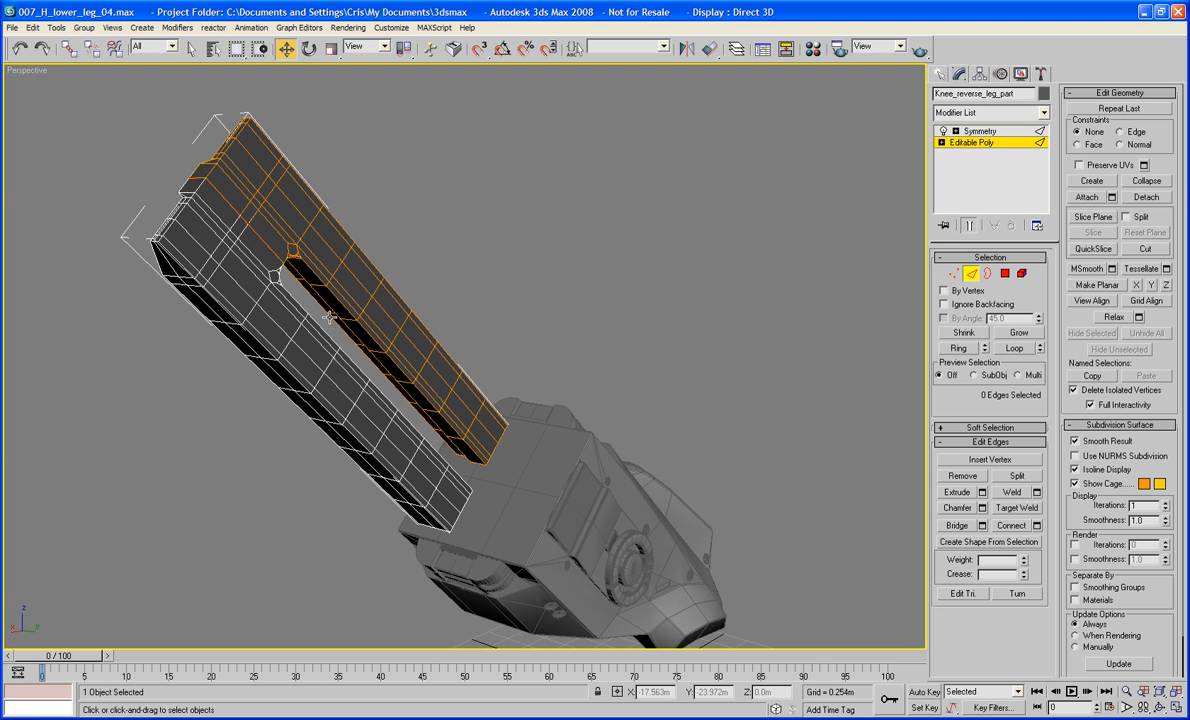
pyautogui.keyDown('alt'); pyautogui.moveTo(329, 317); pyautogui.dragTo(342, 420, button='middle'); pyautogui.keyUp('alt')
# Delete the polygons surrounding the rounded end of the leg part's slot, including the adjoining faces beside it
pyautogui.scroll(10, 342, 420)
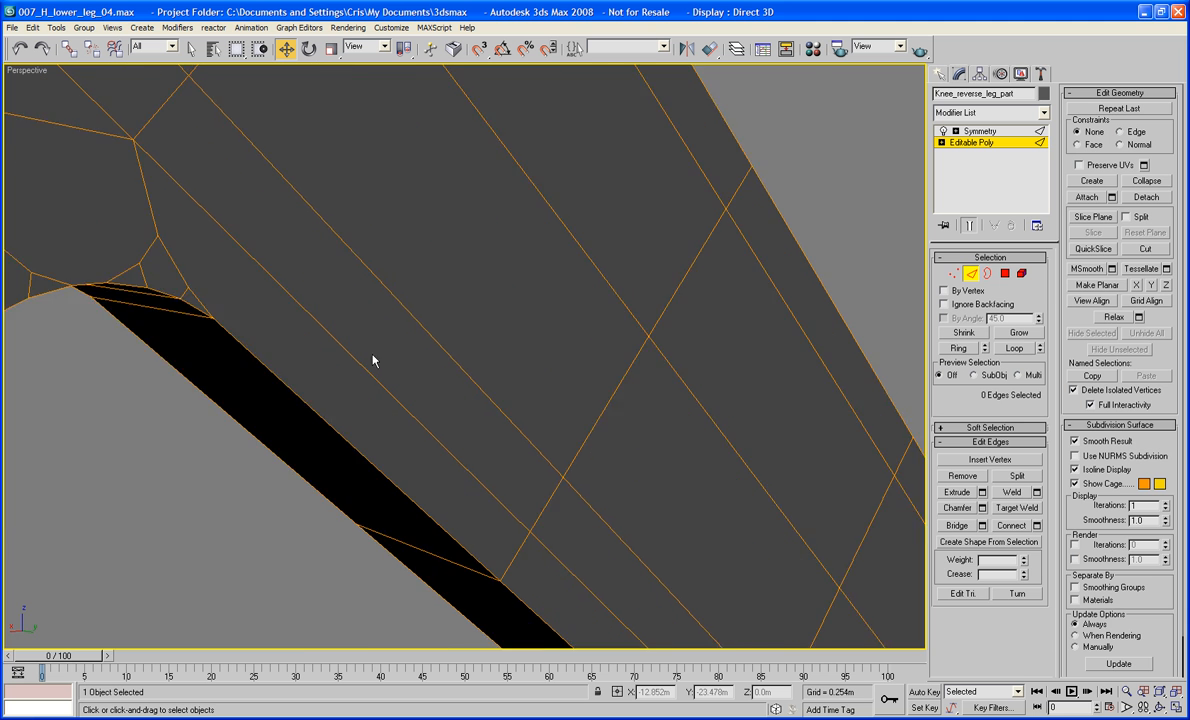
pyautogui.moveTo(372, 360); pyautogui.dragTo(564, 418, button='middle')
pyautogui.scroll(-3, 564, 418)
pyautogui.moveTo(490, 350); pyautogui.dragTo(616, 402, button='middle')
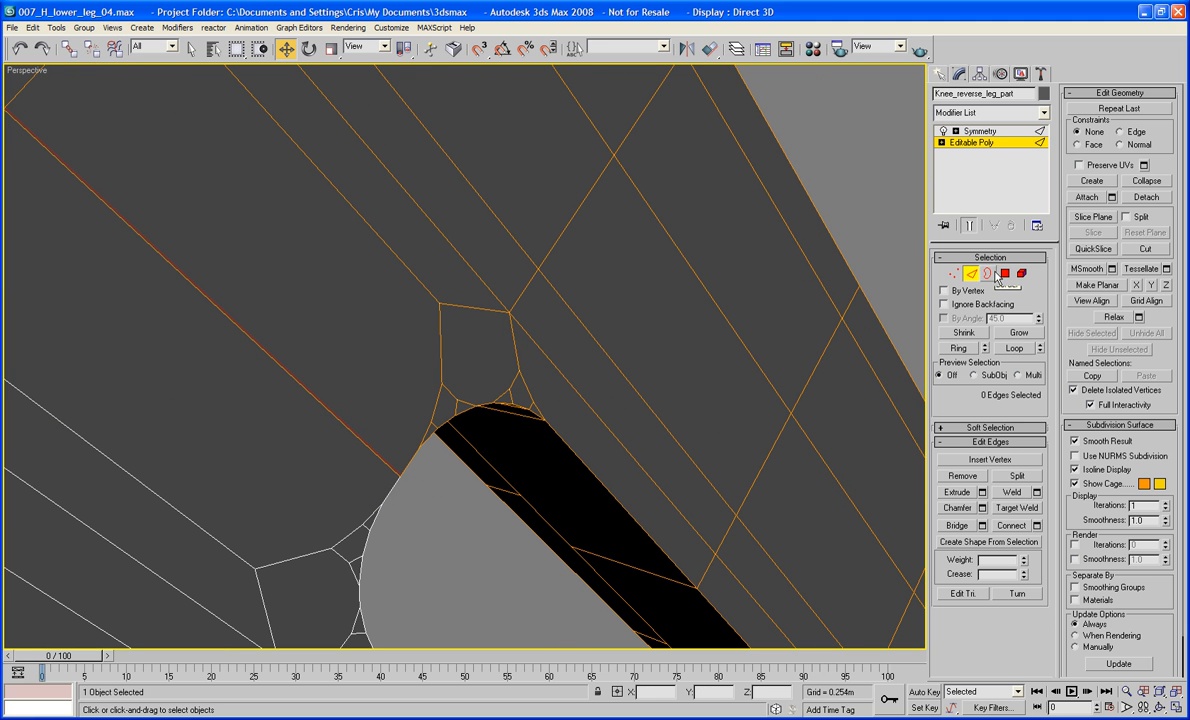
pyautogui.click(1003, 274)
pyautogui.click(500, 337)
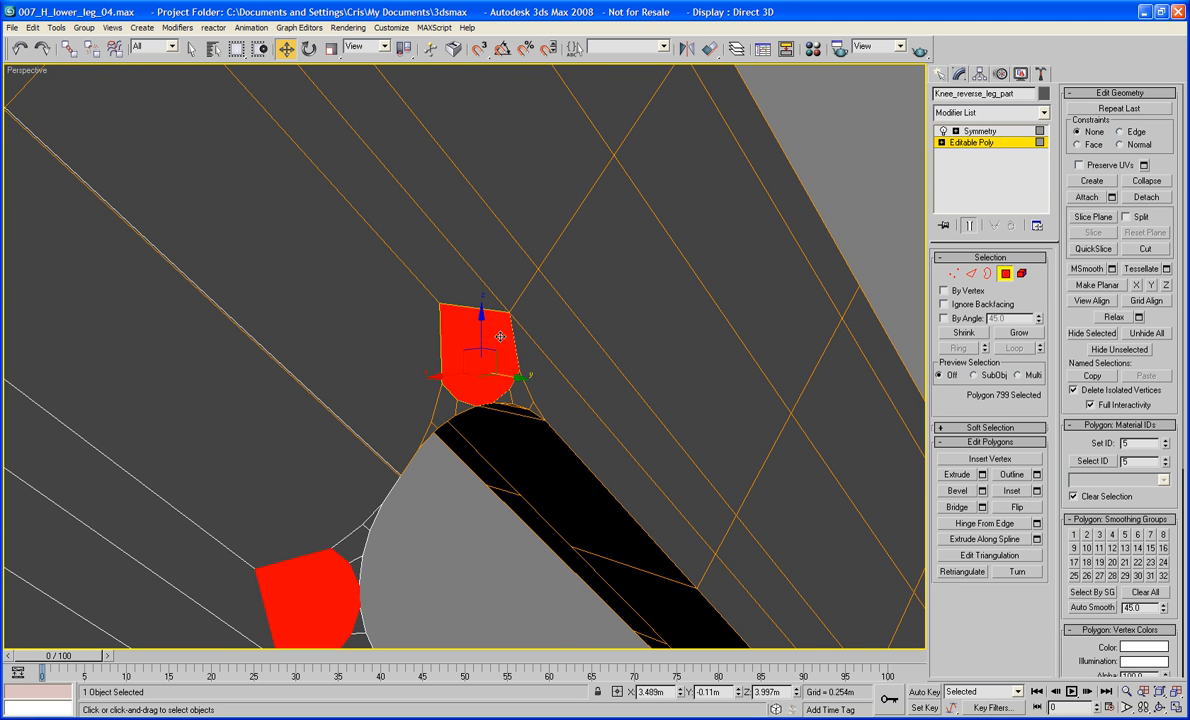
pyautogui.keyDown('ctrl'); pyautogui.click(530, 408); pyautogui.keyUp('ctrl')
pyautogui.keyDown('ctrl'); pyautogui.click(533, 408); pyautogui.keyUp('ctrl')
pyautogui.keyDown('ctrl'); pyautogui.click(507, 398); pyautogui.keyUp('ctrl')
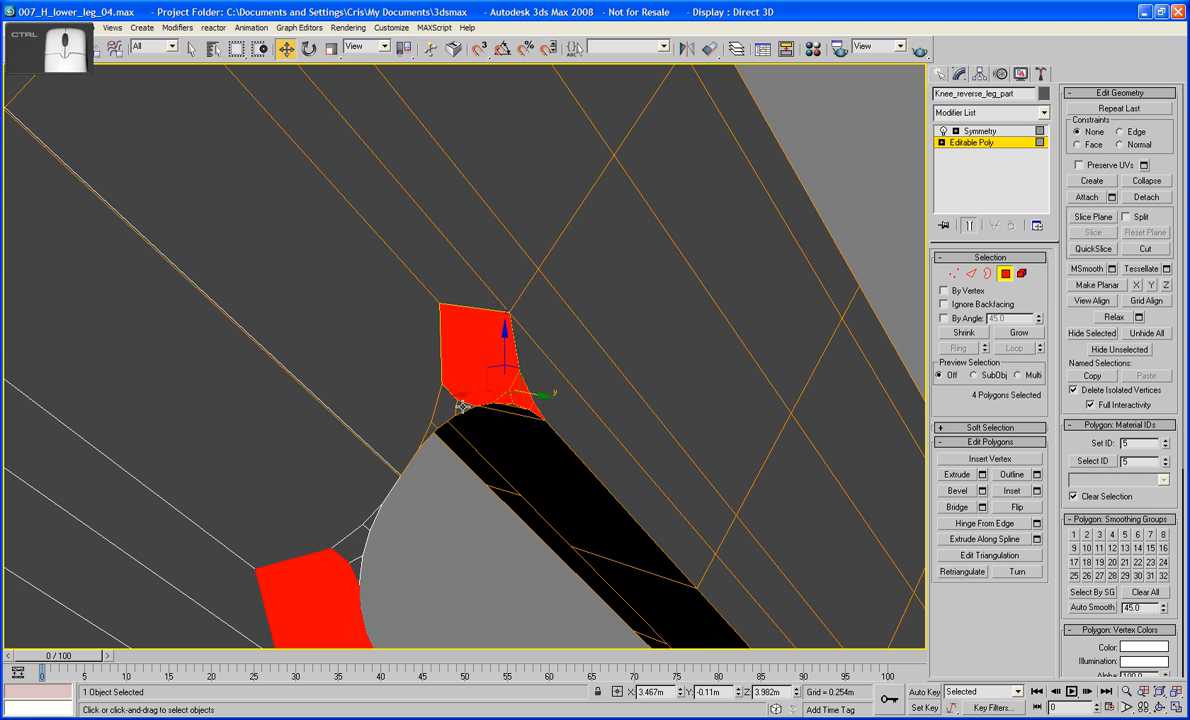
pyautogui.keyDown('ctrl'); pyautogui.click(461, 407); pyautogui.keyUp('ctrl')
pyautogui.scroll(-5, 455, 408)
pyautogui.scroll(3, 467, 362)
pyautogui.scroll(4, 467, 362)
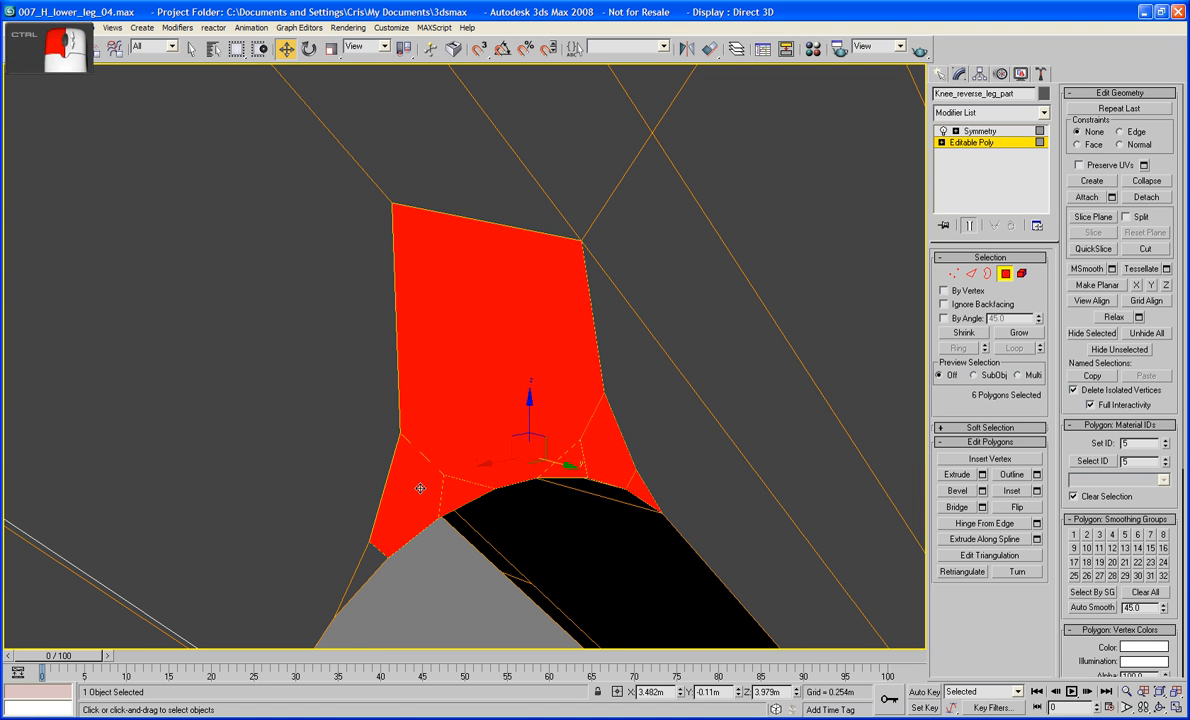
pyautogui.keyDown('ctrl'); pyautogui.click(351, 482); pyautogui.keyUp('ctrl')
pyautogui.scroll(-3, 375, 450)
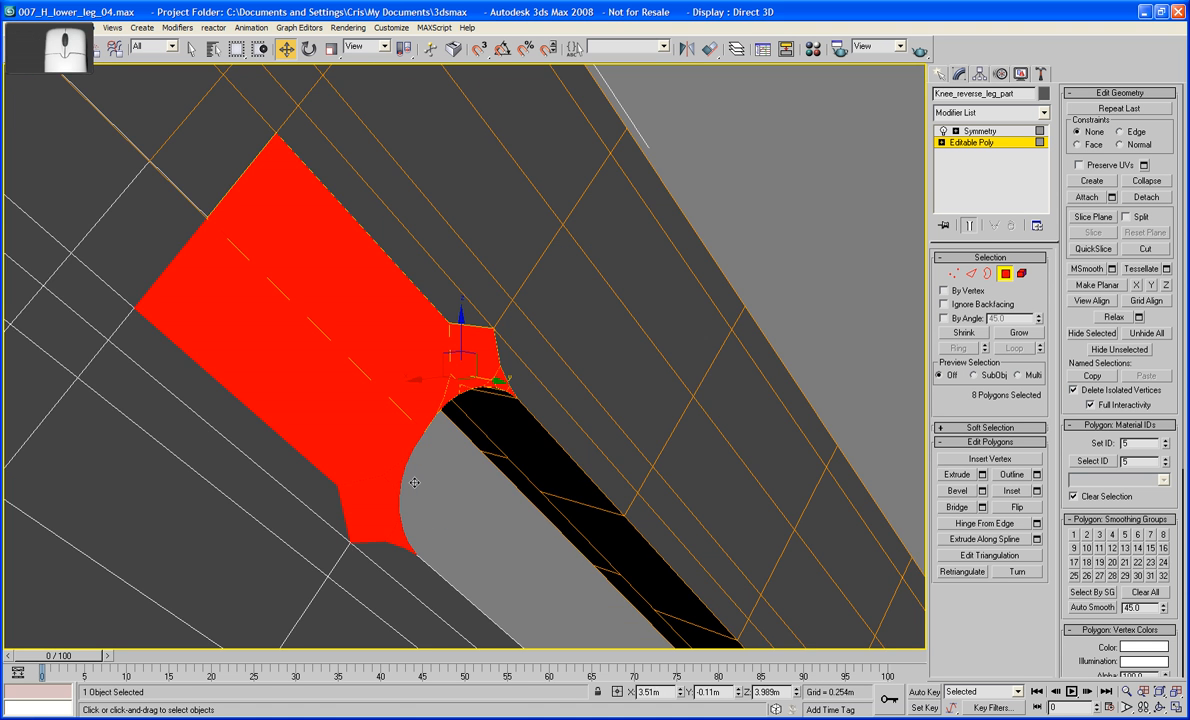
pyautogui.press('Delete')
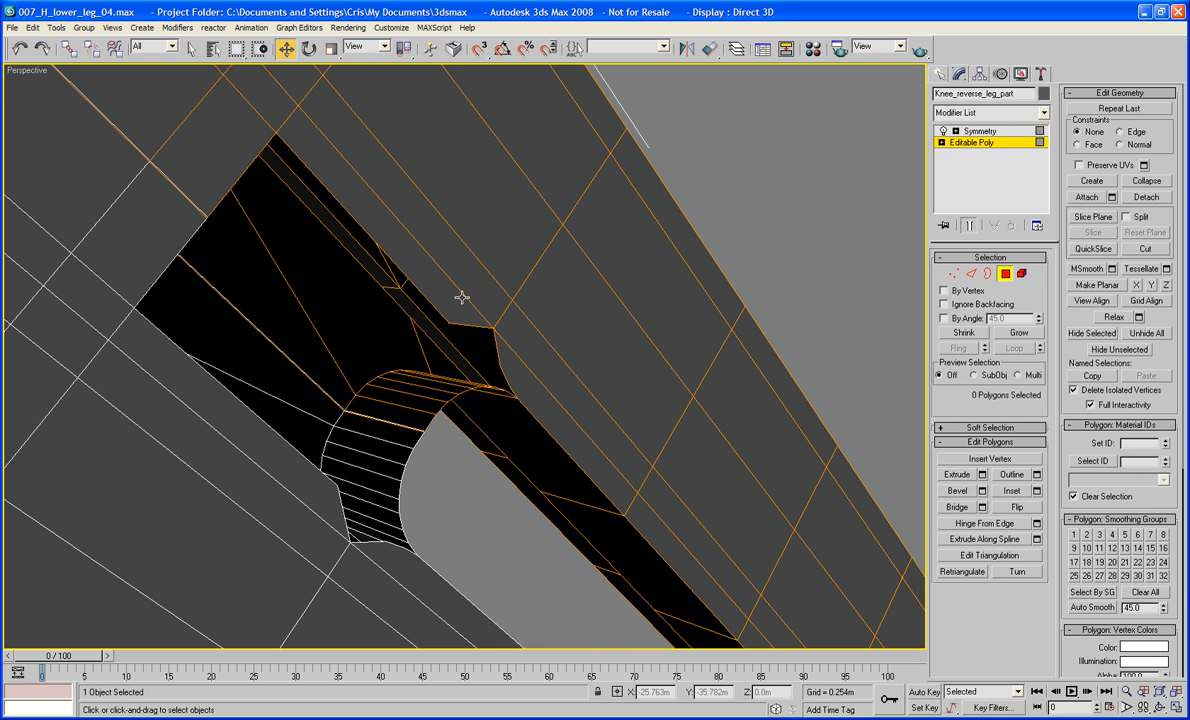
pyautogui.hotkey('ctrl', 'z')
pyautogui.press('Delete')
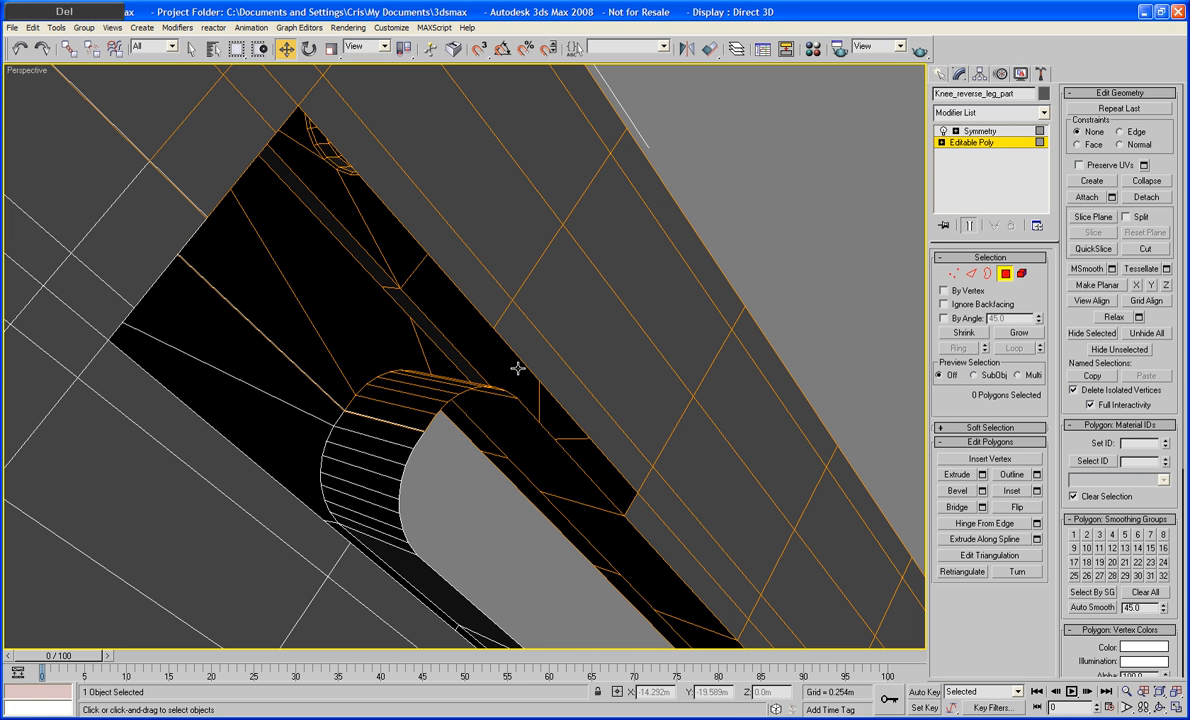
# Bridge the opposite edges across the hole at the slot's centre line and along the slot's side
pyautogui.click(953, 273)
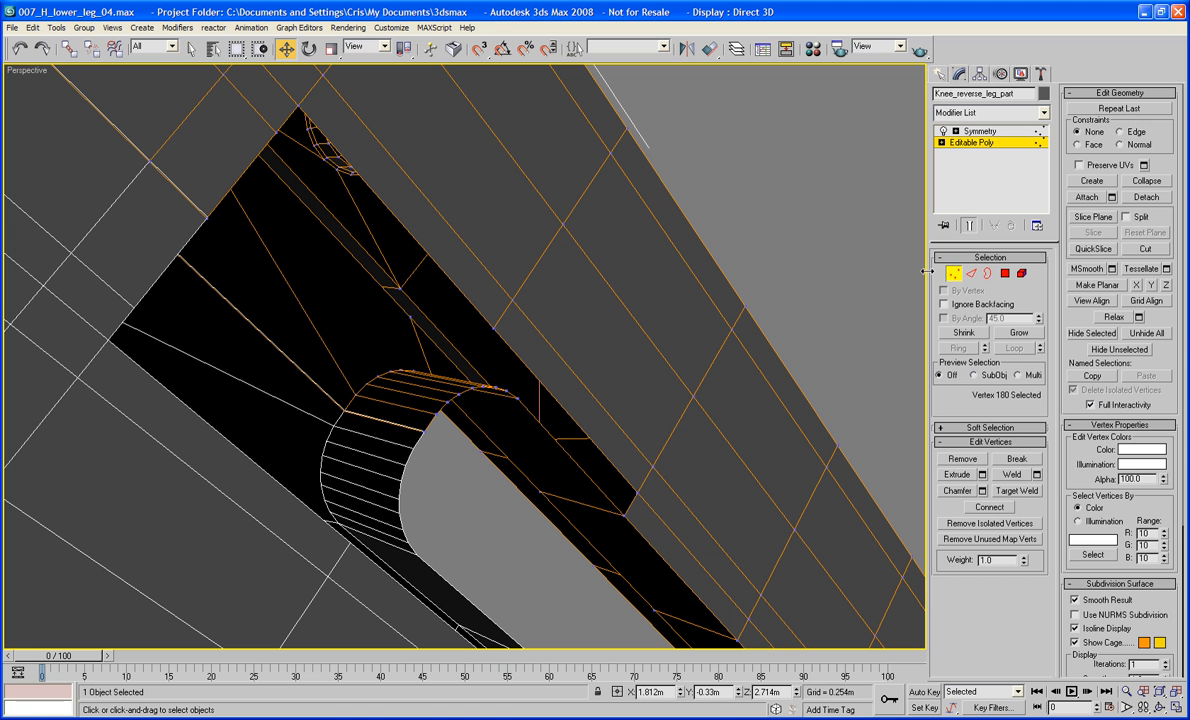
pyautogui.click(971, 273)
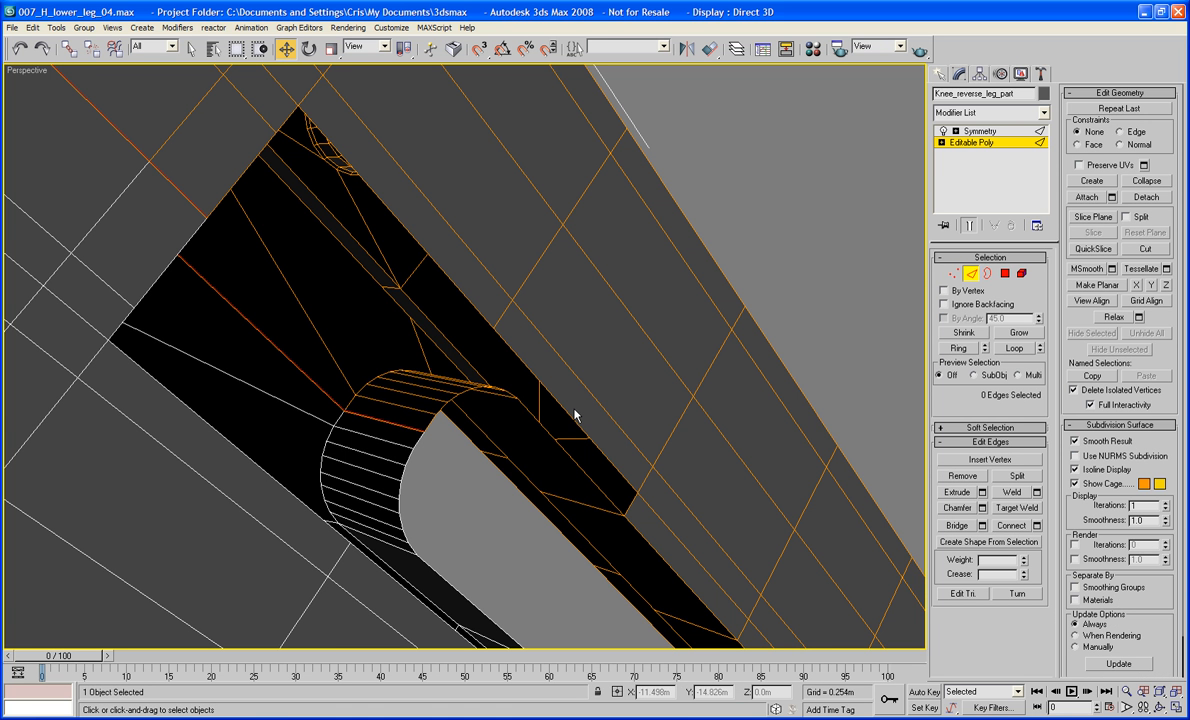
pyautogui.click(429, 423)
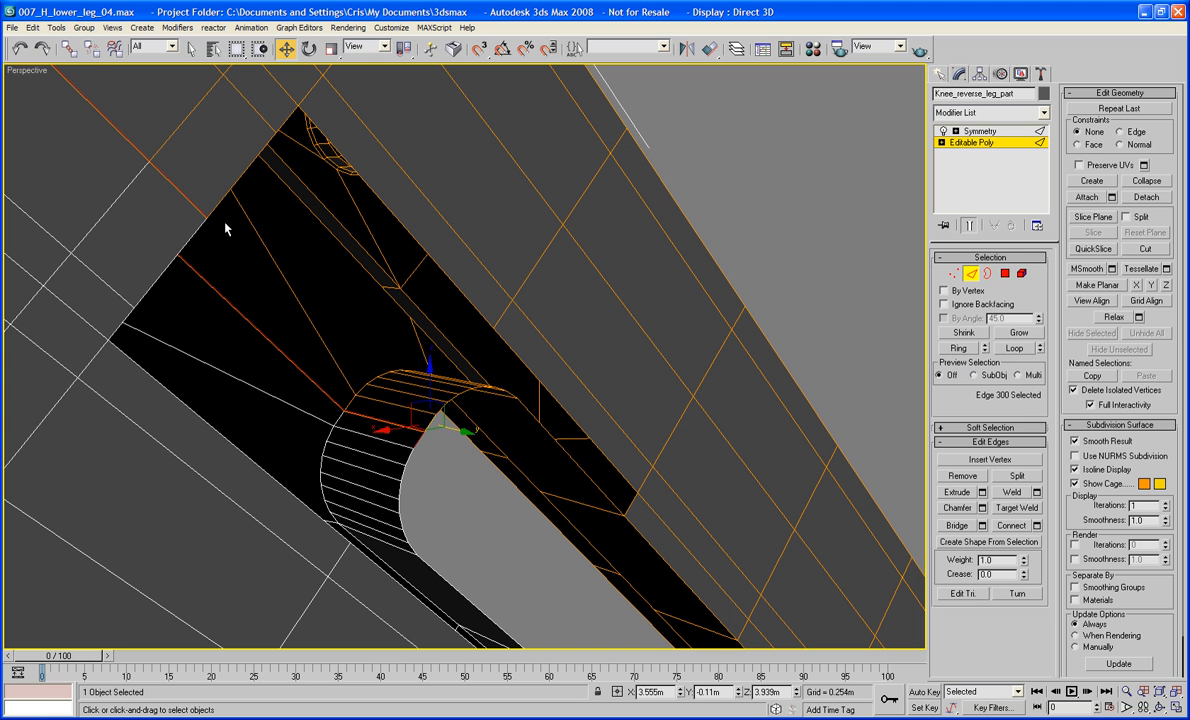
pyautogui.keyDown('ctrl'); pyautogui.click(219, 206); pyautogui.keyUp('ctrl')
pyautogui.click(957, 525)
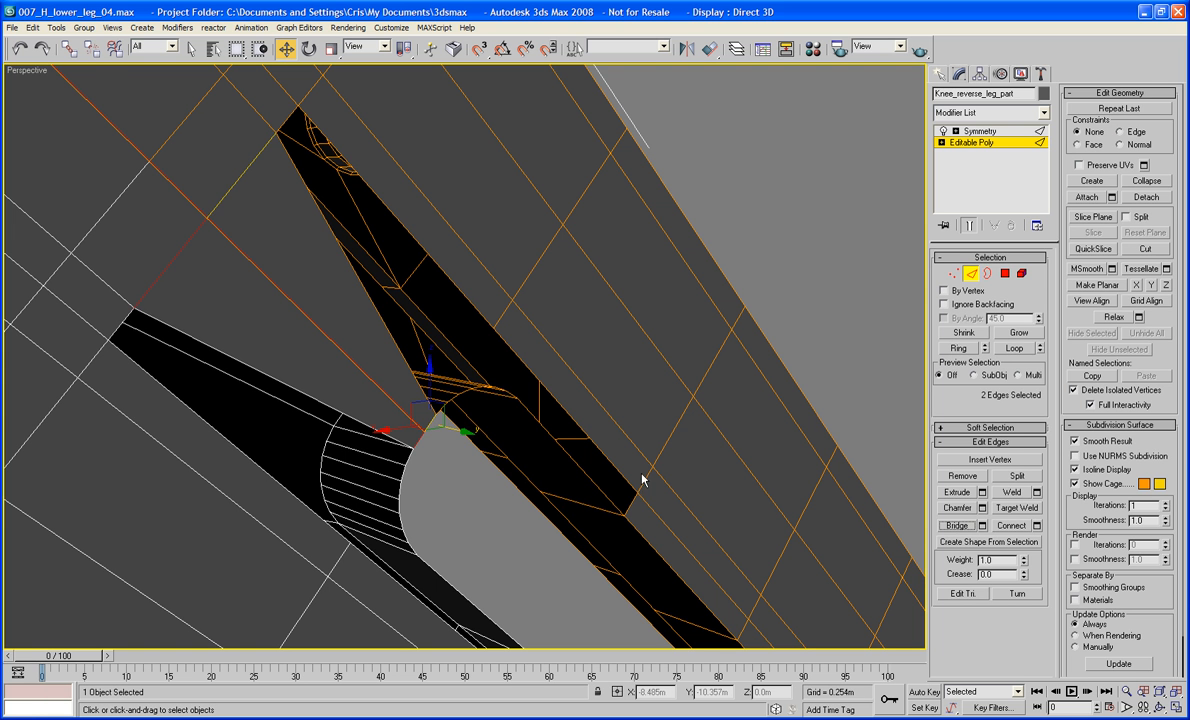
pyautogui.click(574, 445)
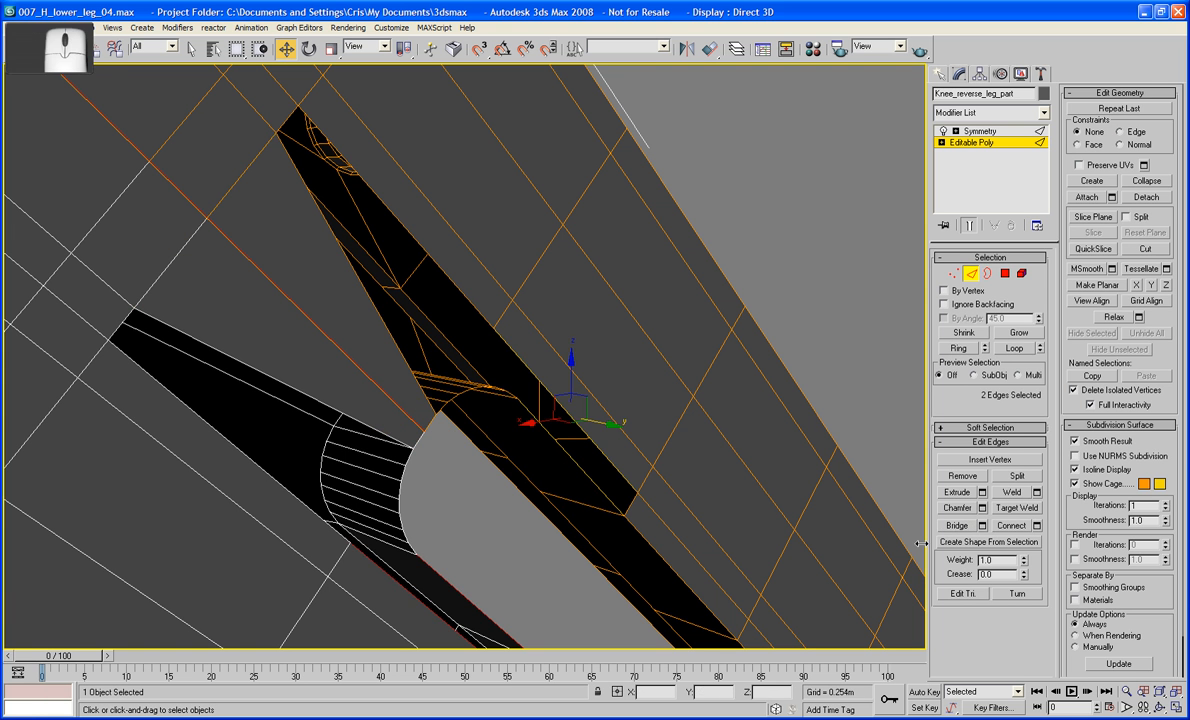
# Cap the remaining open border beside the slot's rounded end and leave sub-object editing
pyautogui.press('3')
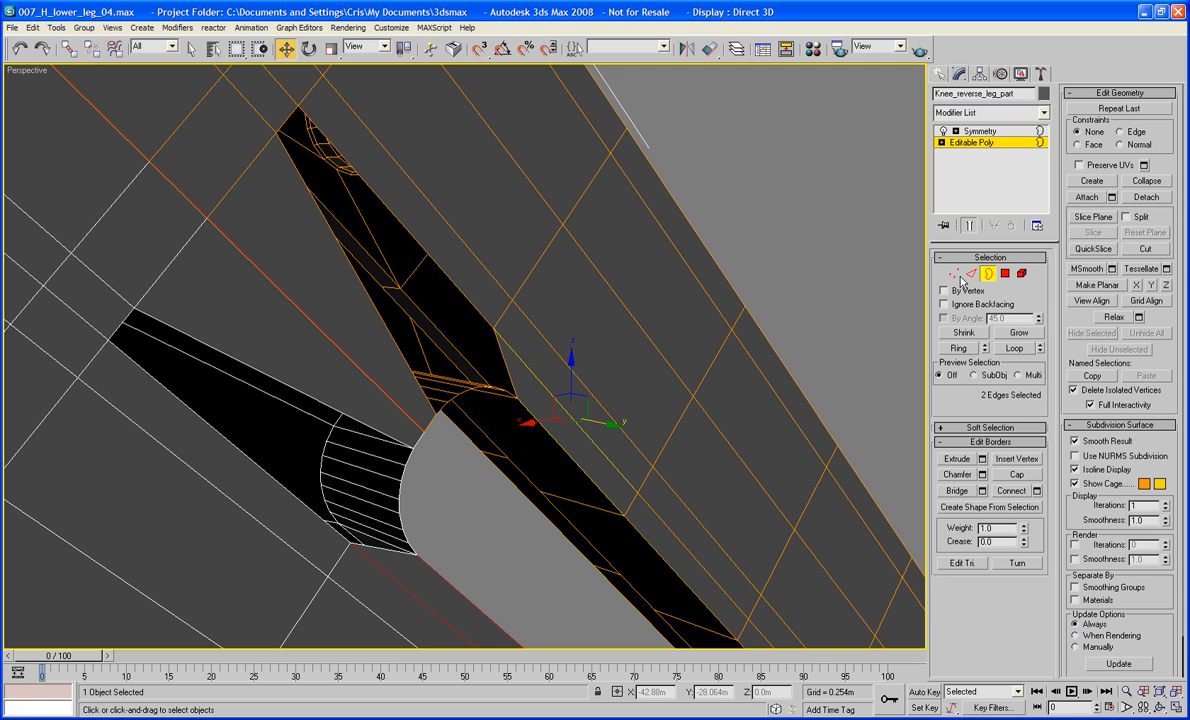
pyautogui.click(461, 294)
pyautogui.click(1022, 475)
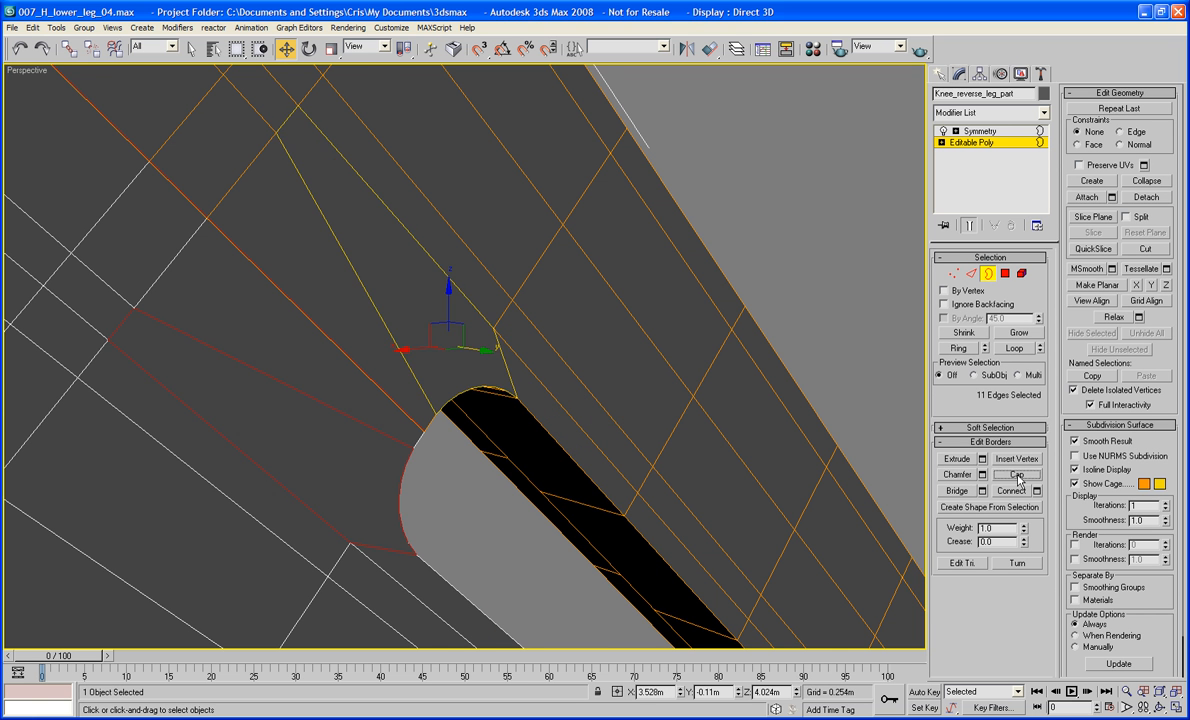
pyautogui.click(822, 243)
pyautogui.scroll(-3, 865, 253)
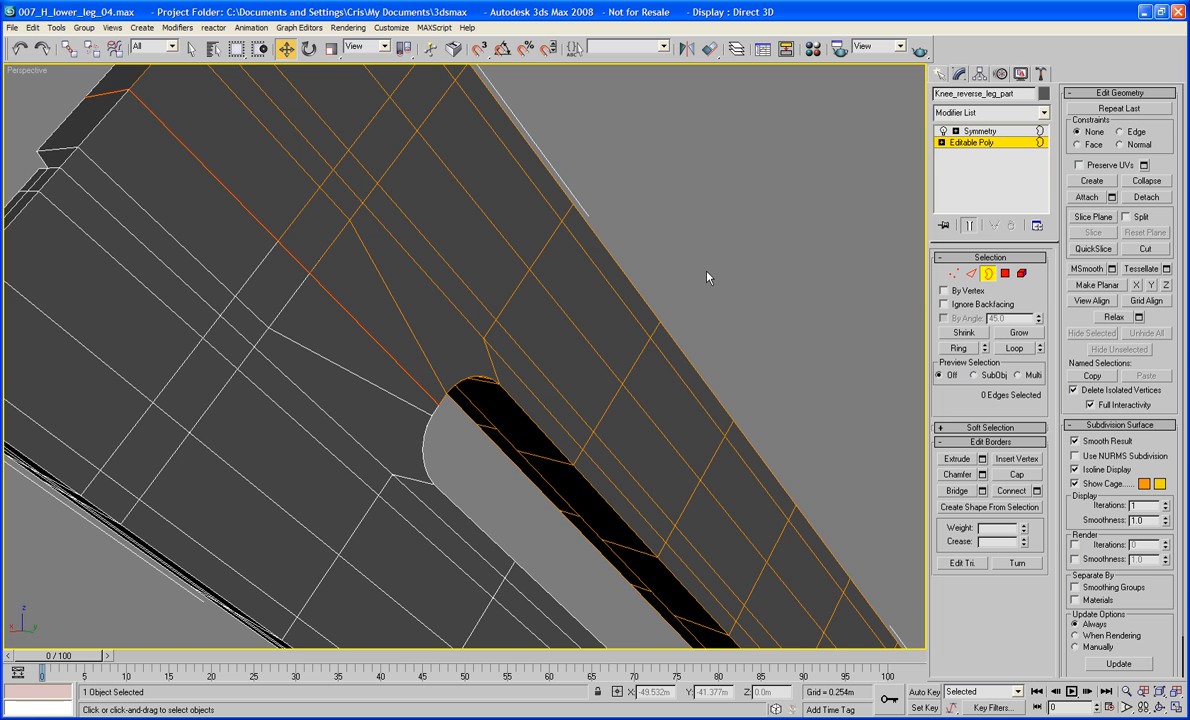
pyautogui.keyDown('alt'); pyautogui.moveTo(707, 274); pyautogui.dragTo(560, 370, button='middle'); pyautogui.keyUp('alt')
pyautogui.scroll(-3, 689, 257)
pyautogui.scroll(-3, 693, 221)
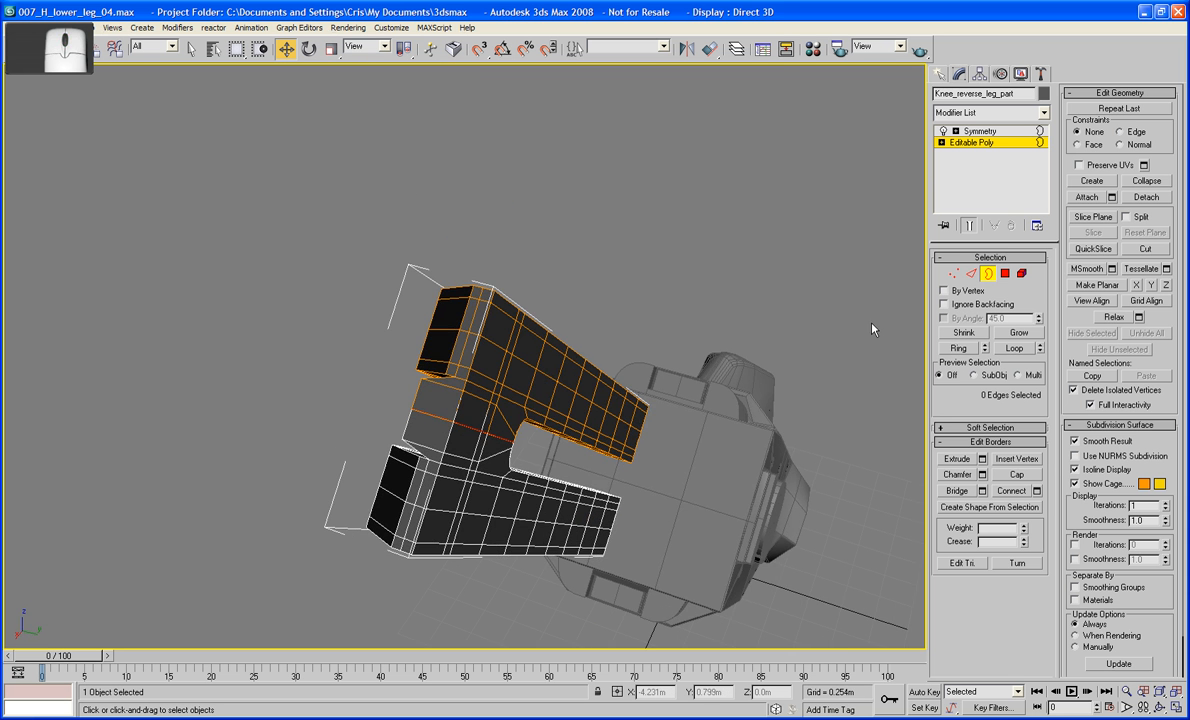
pyautogui.click(989, 275)
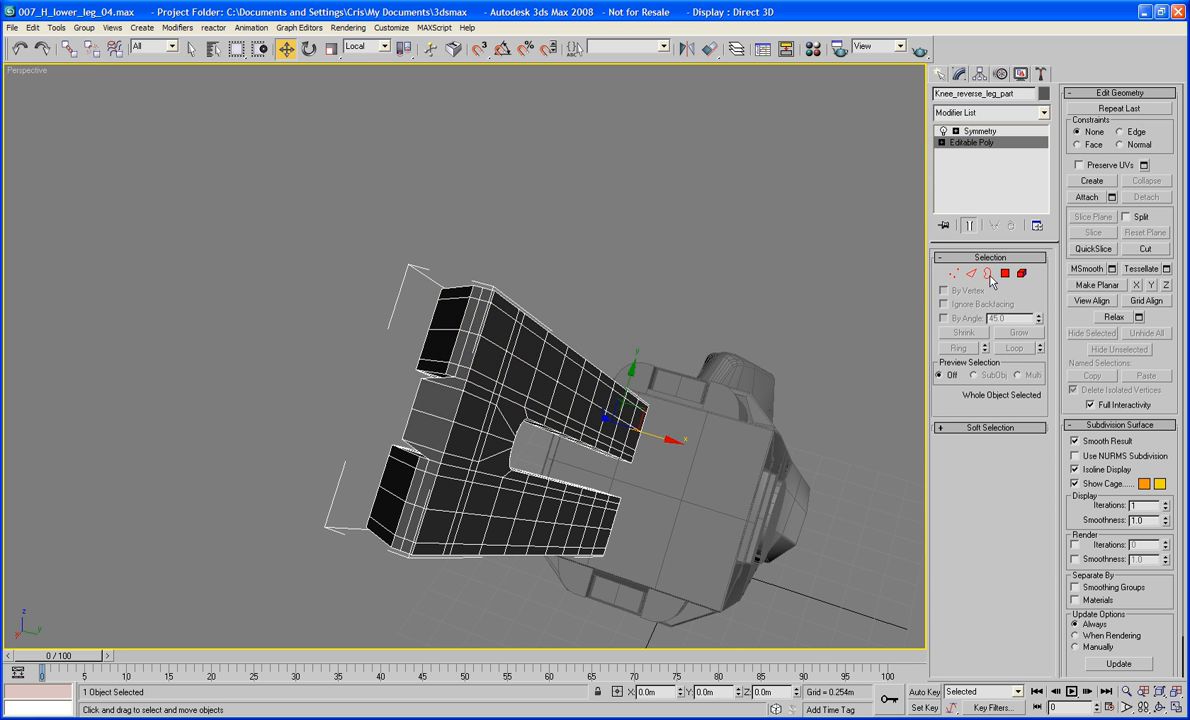
# Add a second Symmetry modifier to the leg part, directly above the Editable Poly
pyautogui.keyDown('alt'); pyautogui.moveTo(700, 248); pyautogui.dragTo(695, 260, button='middle'); pyautogui.keyUp('alt')
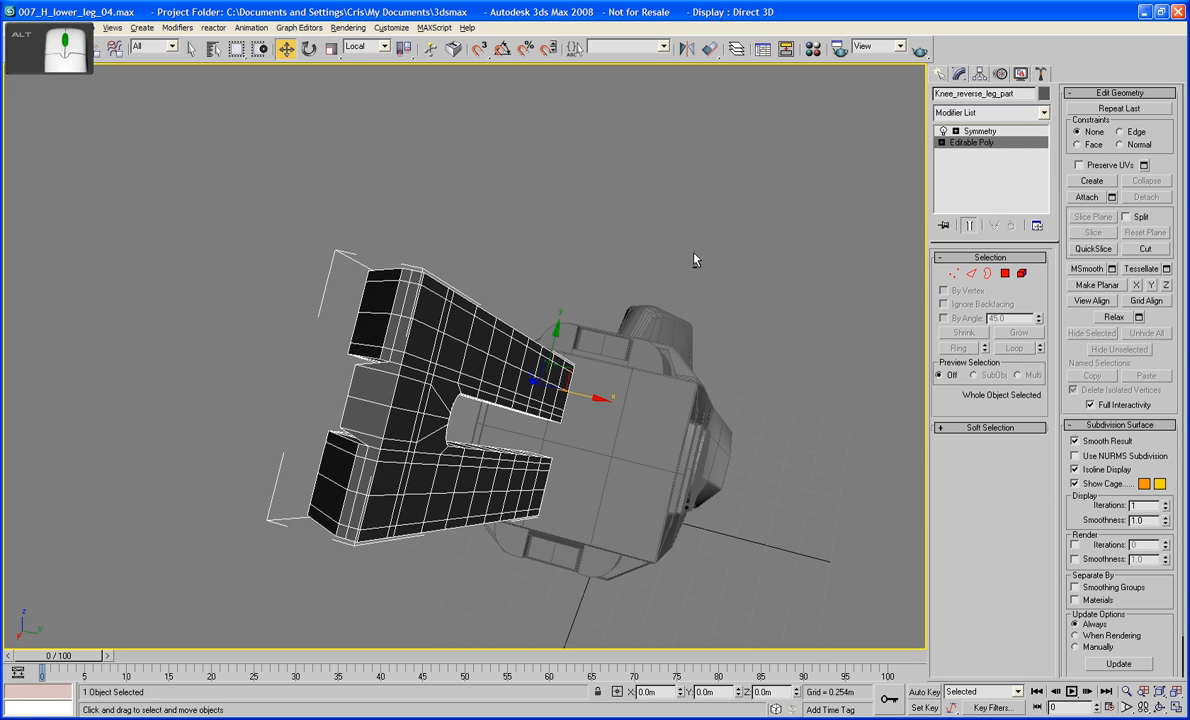
pyautogui.click(995, 113)
pyautogui.press('s')
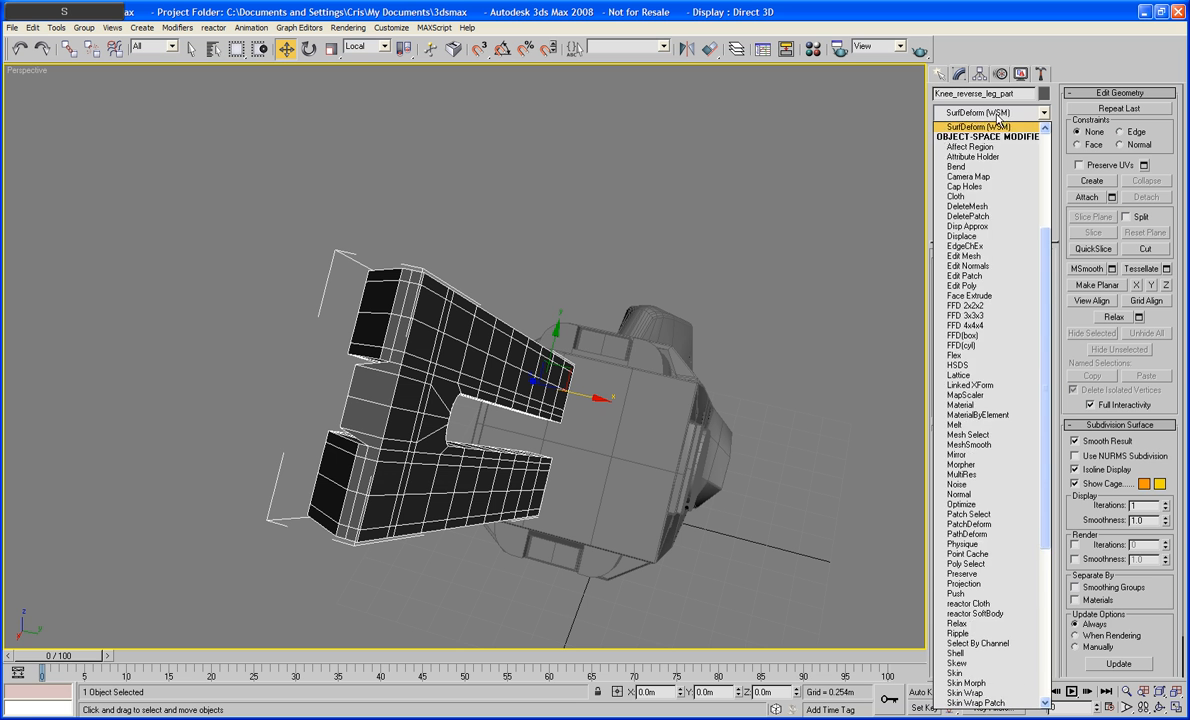
pyautogui.press('s')
pyautogui.press('s')
pyautogui.press('s')
pyautogui.press('s')
pyautogui.press('s')
pyautogui.press('s')
pyautogui.press('s')
pyautogui.press('s')
pyautogui.press('s')
pyautogui.press('s')
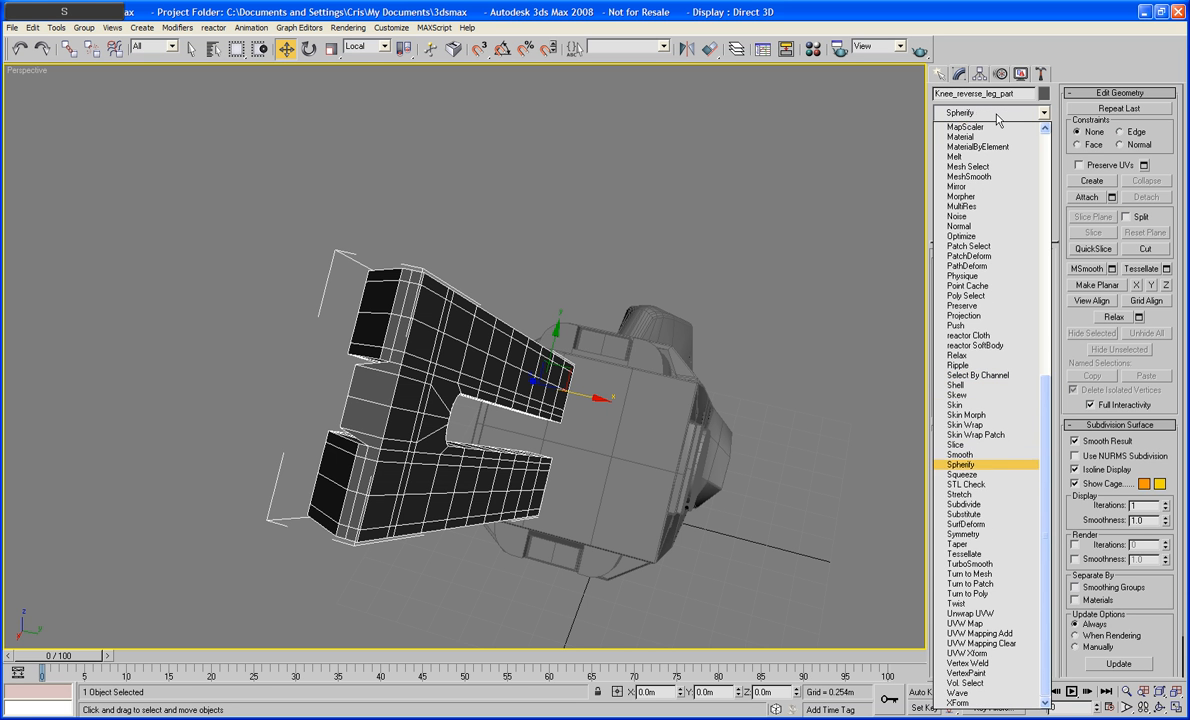
pyautogui.press('s')
pyautogui.press('s')
pyautogui.press('s')
pyautogui.press('s')
pyautogui.press('s')
pyautogui.press('s')
pyautogui.press('s')
pyautogui.press('Return')
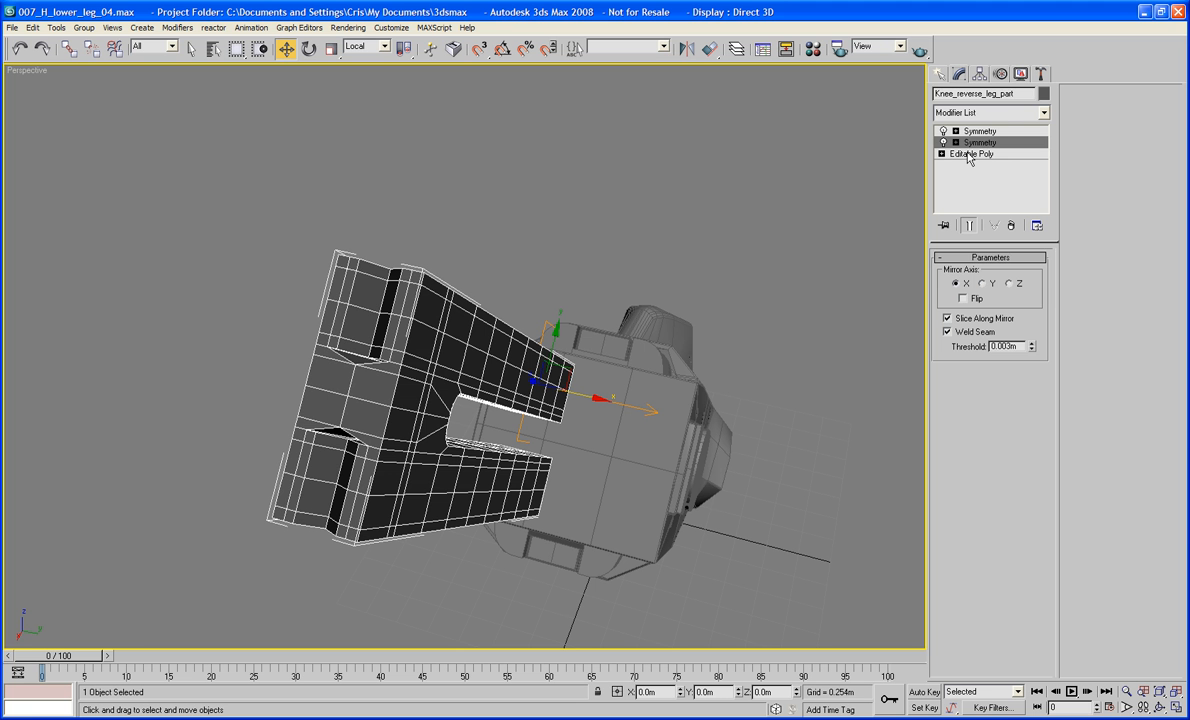
# Try shifting the upper Symmetry modifier's mirror along the Y axis, and undo the move
pyautogui.click(956, 132)
pyautogui.click(980, 143)
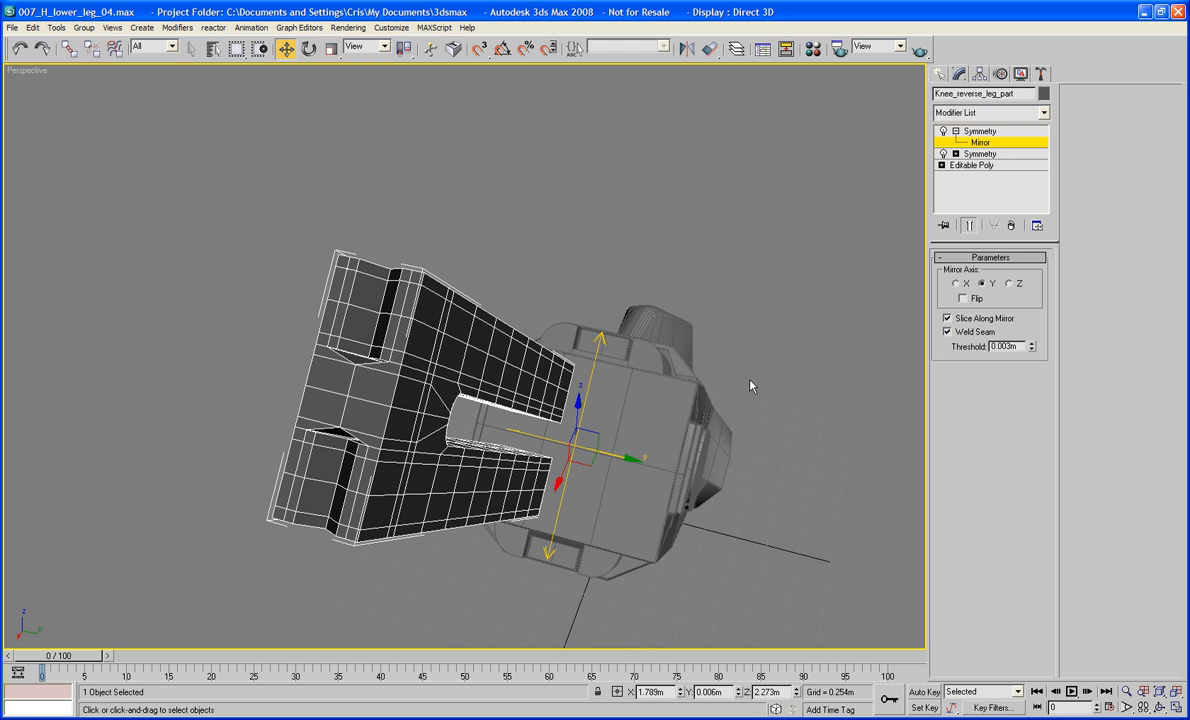
pyautogui.moveTo(624, 459); pyautogui.dragTo(643, 463)
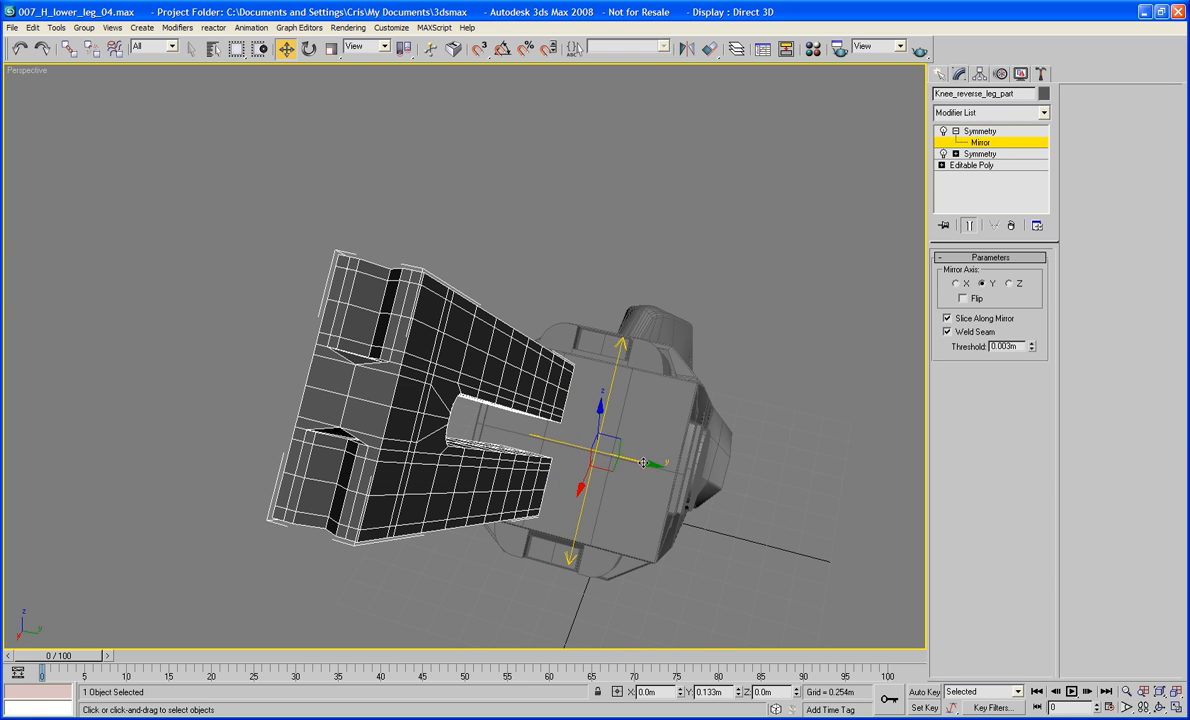
pyautogui.hotkey('ctrl', 'z')
# Try the upper Symmetry modifier with mirror axis X and Flip, shifting its mirror along Y and undoing the shift
pyautogui.keyDown('alt'); pyautogui.moveTo(609, 455); pyautogui.dragTo(862, 331, button='middle'); pyautogui.keyUp('alt')
pyautogui.click(956, 284)
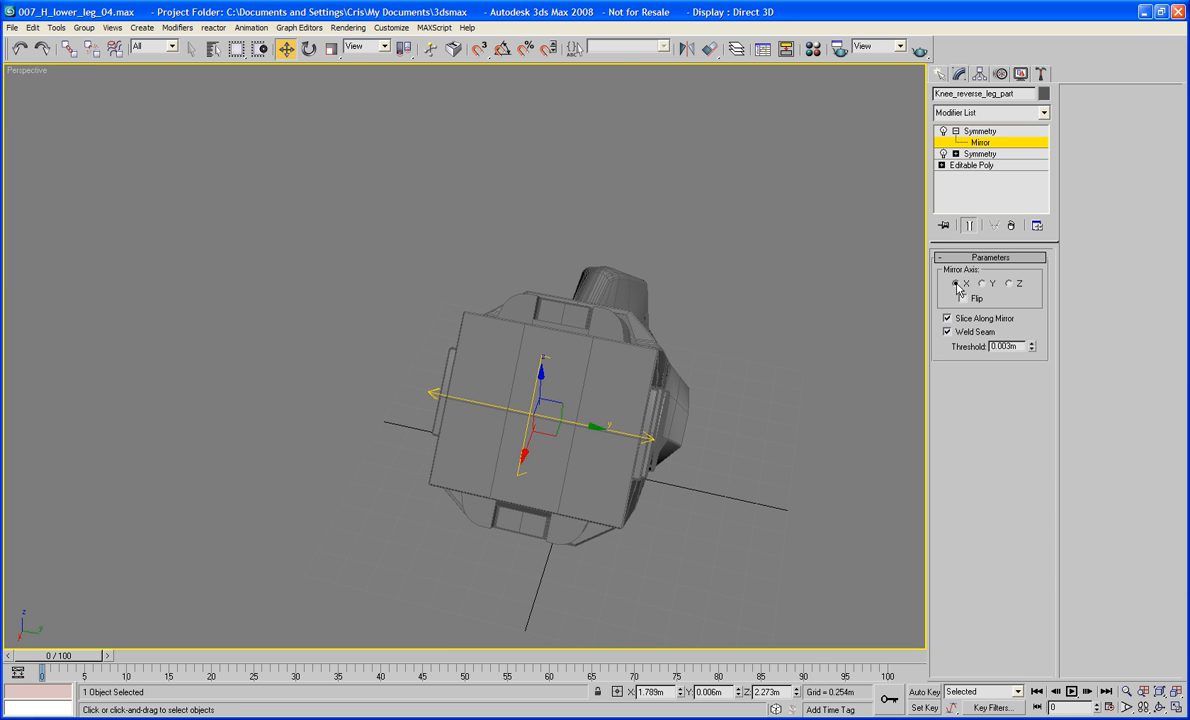
pyautogui.click(963, 299)
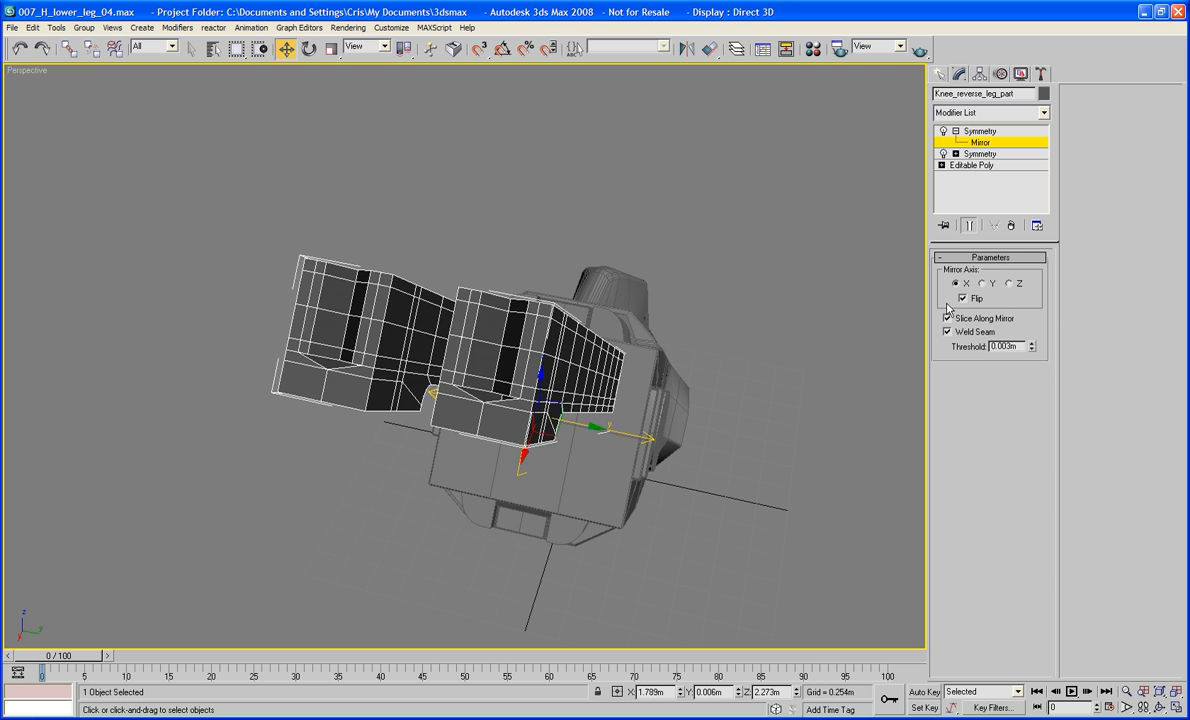
pyautogui.keyDown('alt'); pyautogui.moveTo(632, 403); pyautogui.dragTo(678, 442, button='middle'); pyautogui.keyUp('alt')
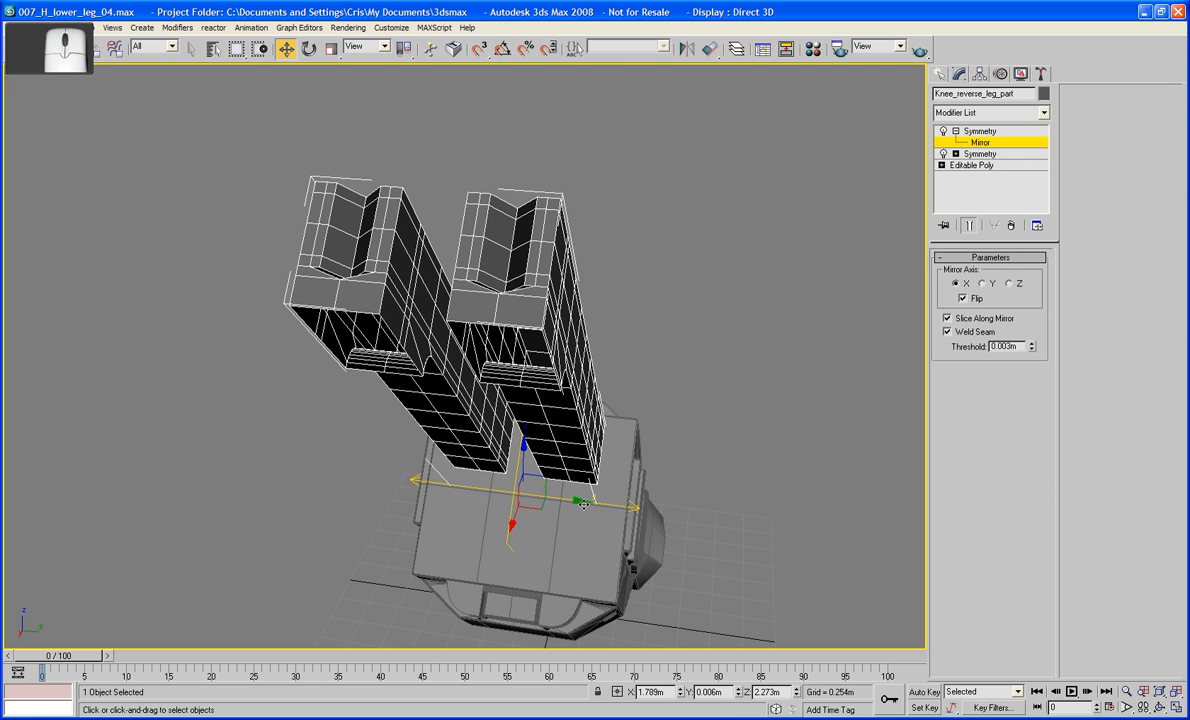
pyautogui.moveTo(577, 500)
pyautogui.mouseDown()
pyautogui.moveTo(610, 504)
pyautogui.moveTo(582, 501)
pyautogui.mouseUp()
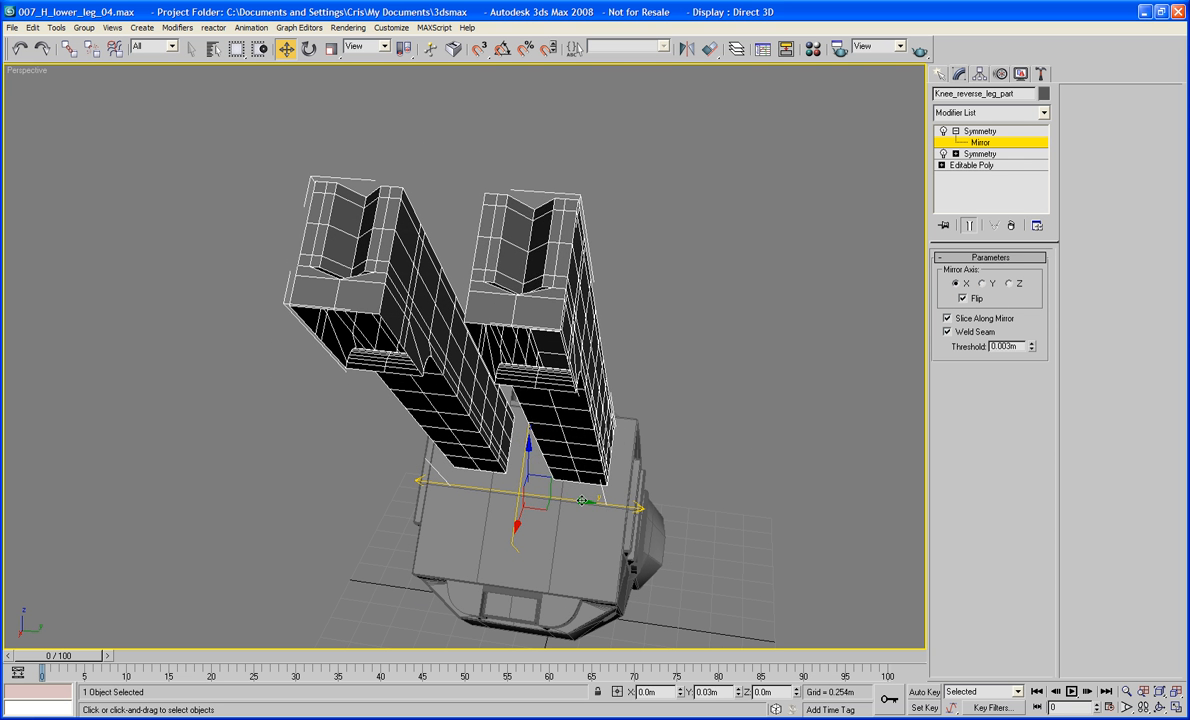
pyautogui.hotkey('ctrl', 'z')
# Remove the upper Symmetry modifier from the leg part, keeping the one above the Editable Poly
pyautogui.click(977, 155)
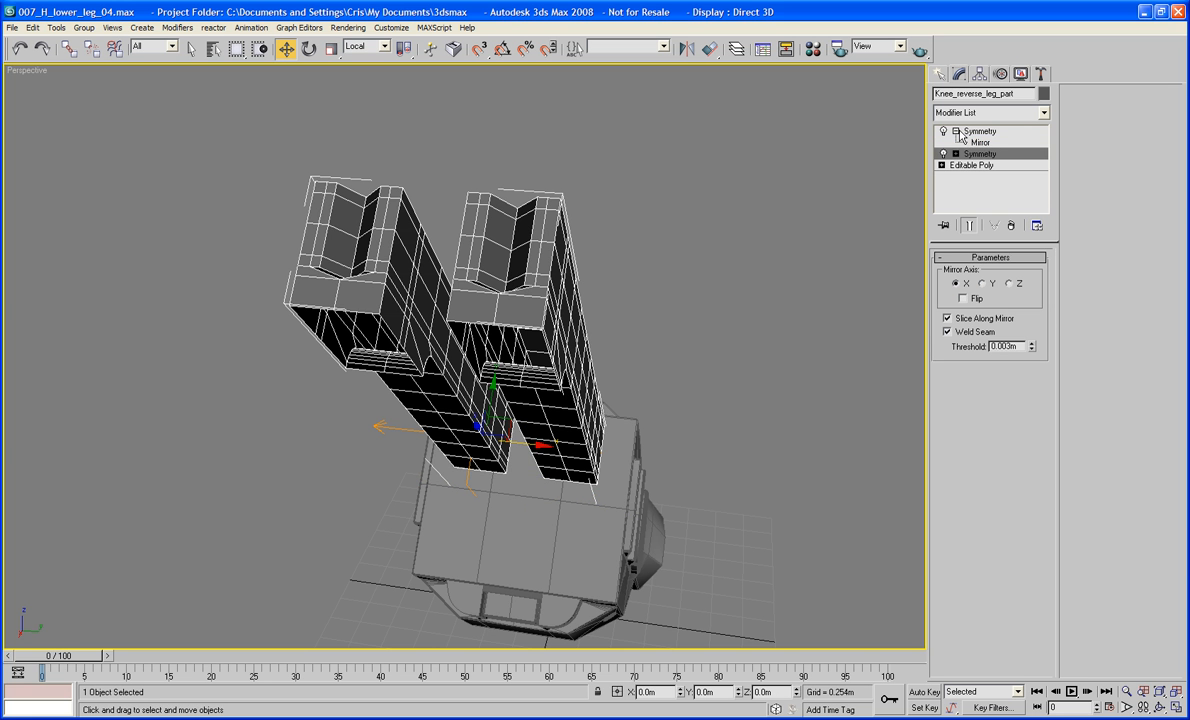
pyautogui.click(972, 132)
pyautogui.click(1010, 226)
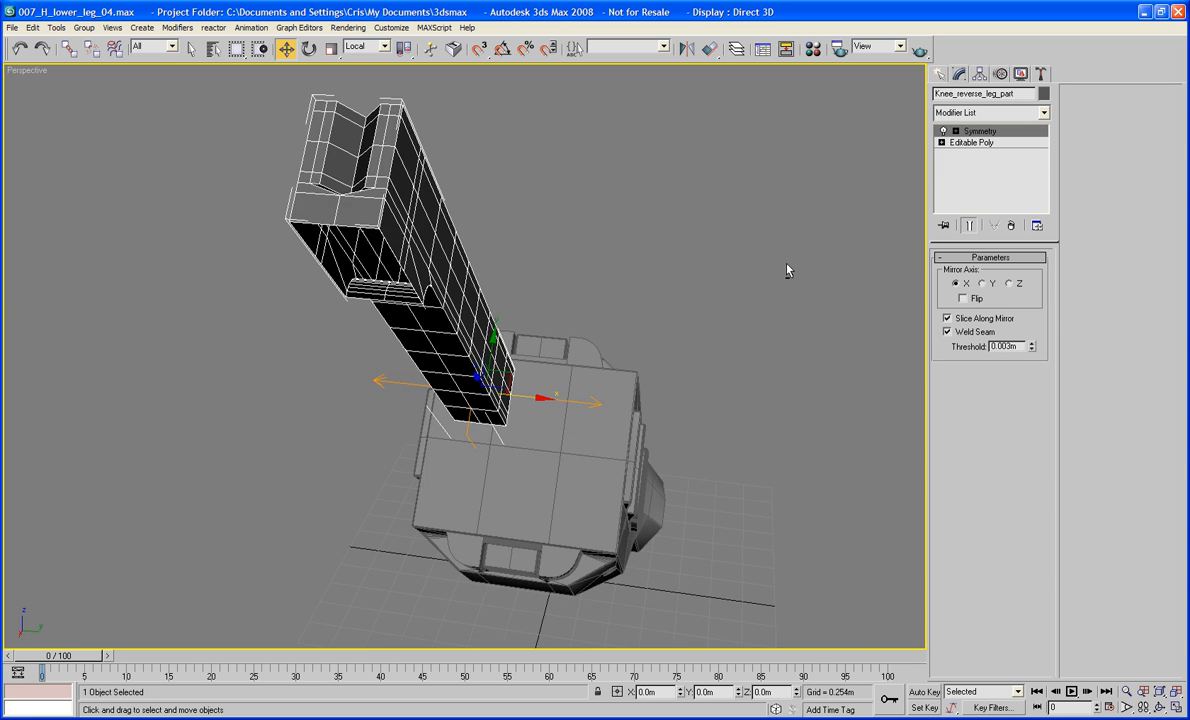
# Open the leg part's Symmetry modifier at Mirror level and set its mirror axis to Y
pyautogui.keyDown('alt'); pyautogui.moveTo(712, 266); pyautogui.dragTo(803, 286, button='middle'); pyautogui.keyUp('alt')
pyautogui.click(956, 132)
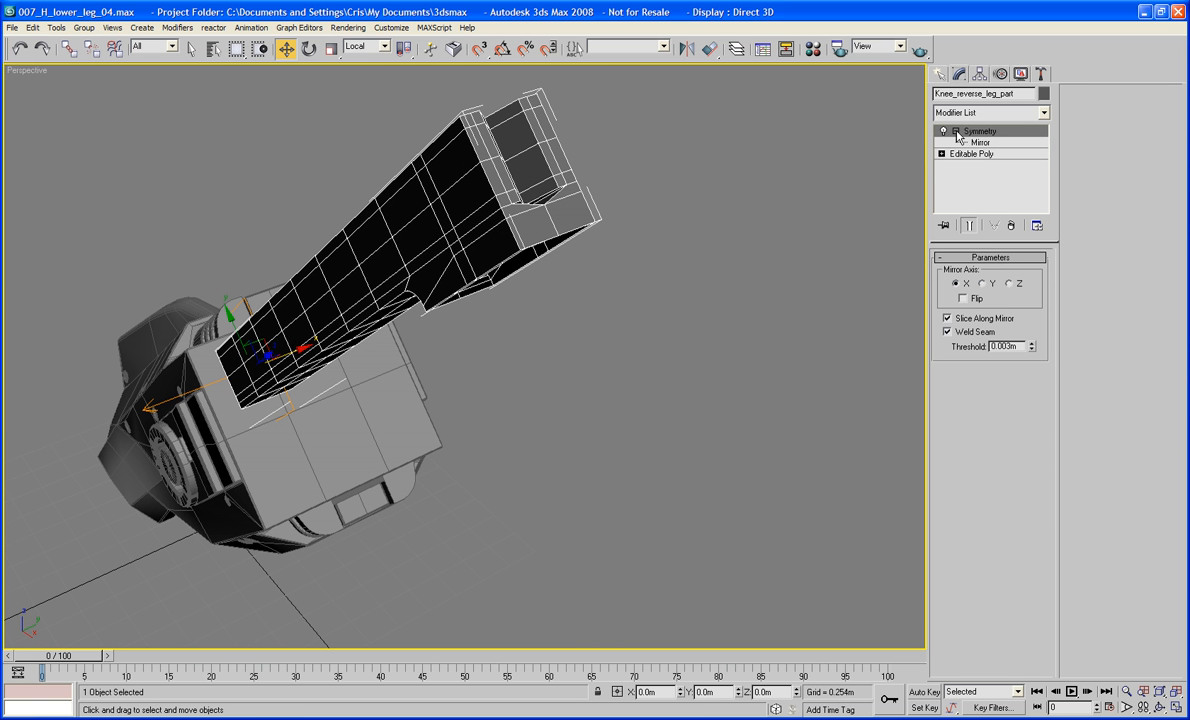
pyautogui.click(978, 142)
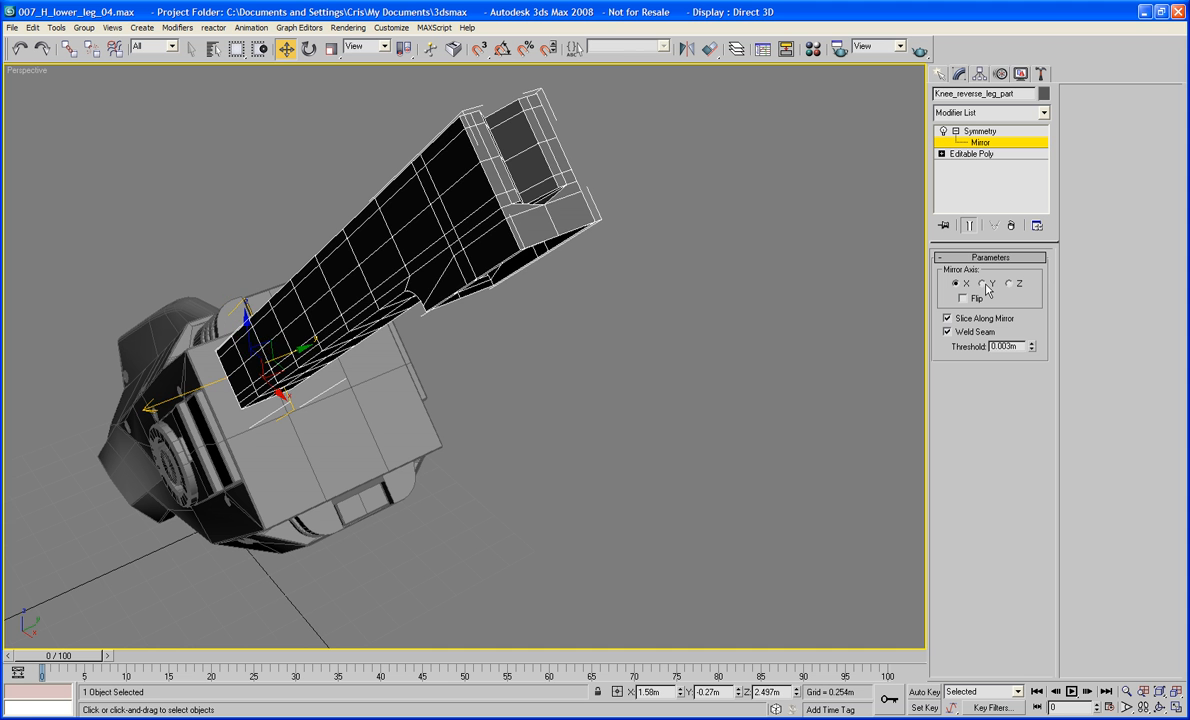
pyautogui.click(982, 284)
pyautogui.keyDown('alt'); pyautogui.moveTo(842, 276); pyautogui.dragTo(832, 257, button='middle'); pyautogui.keyUp('alt')
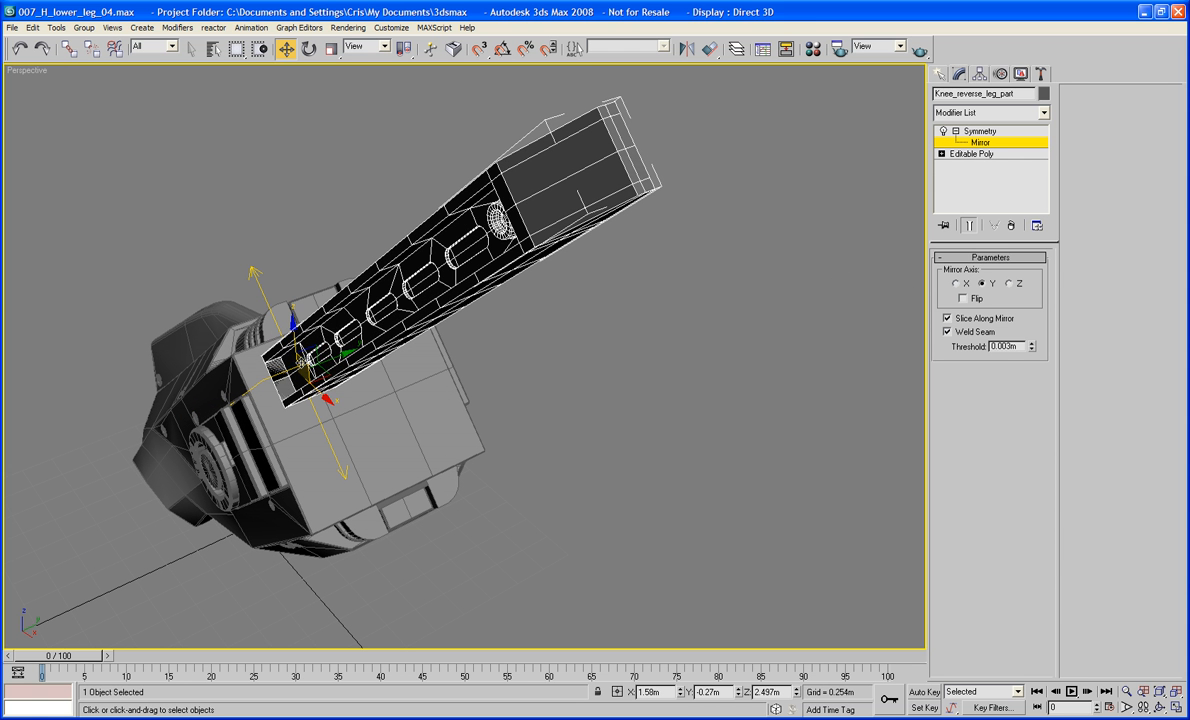
# Move the Symmetry mirror along its local Y axis so two leg arms form side by side with the slot between them
pyautogui.click(352, 48)
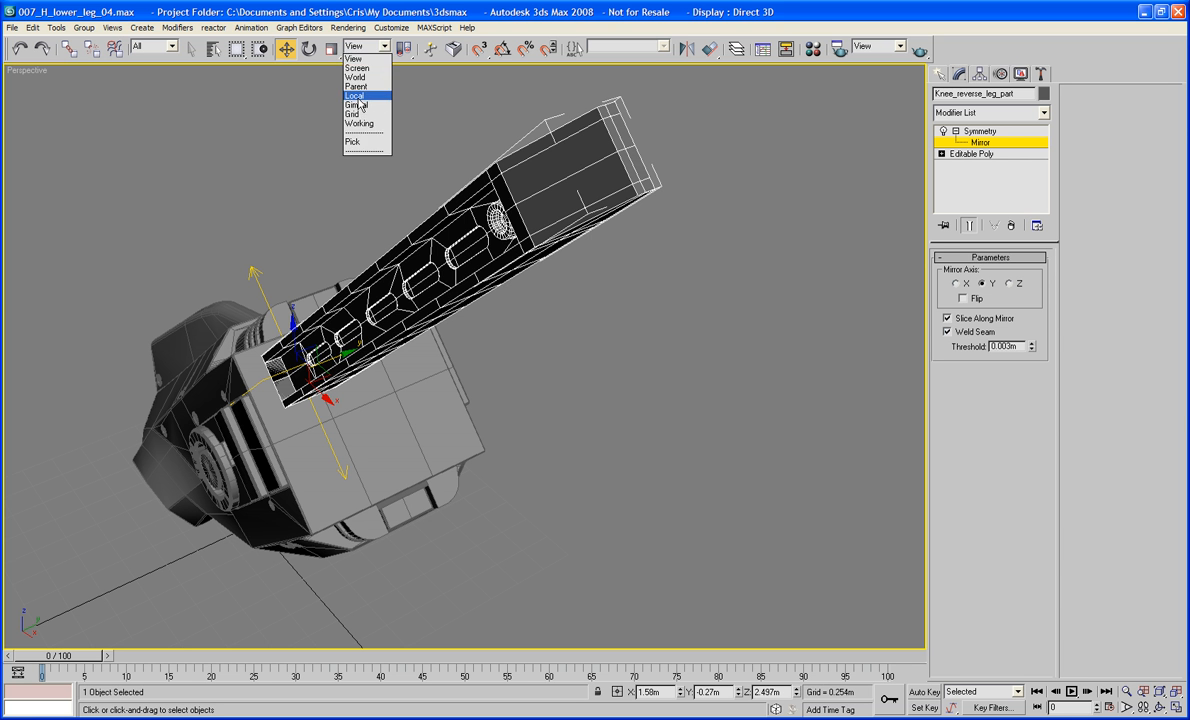
pyautogui.click(350, 97)
pyautogui.moveTo(276, 325); pyautogui.dragTo(292, 368)
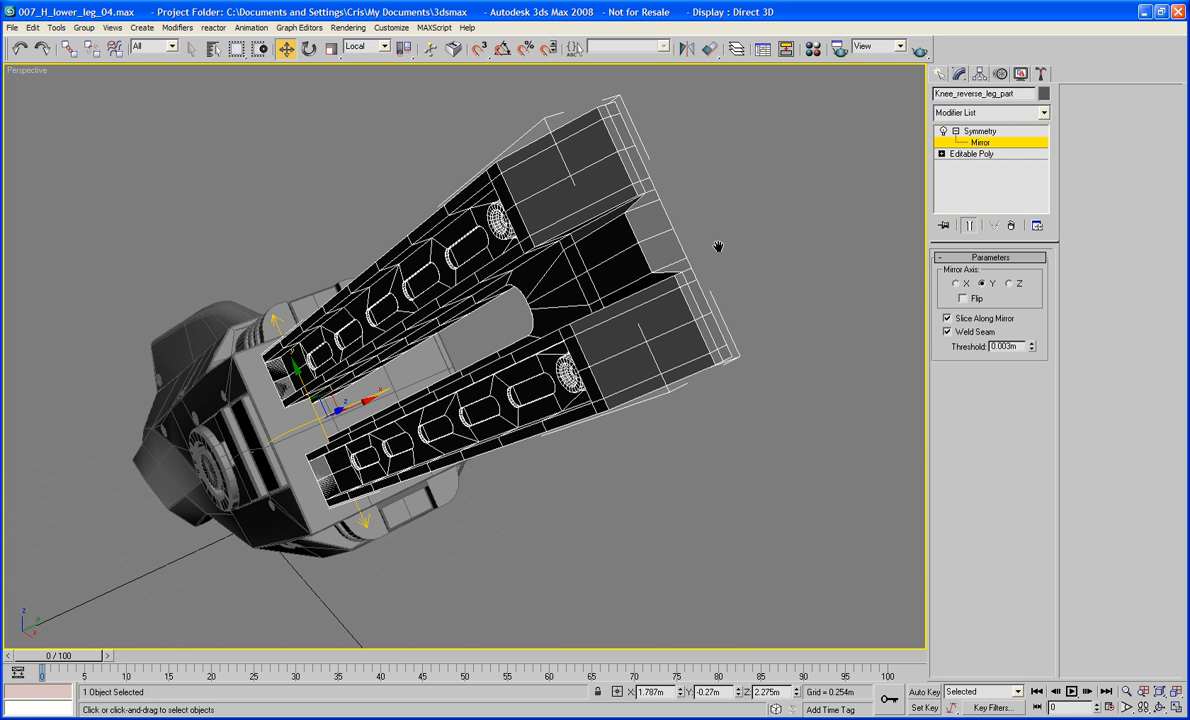
pyautogui.moveTo(718, 246); pyautogui.dragTo(711, 237, button='middle')
pyautogui.click(965, 132)
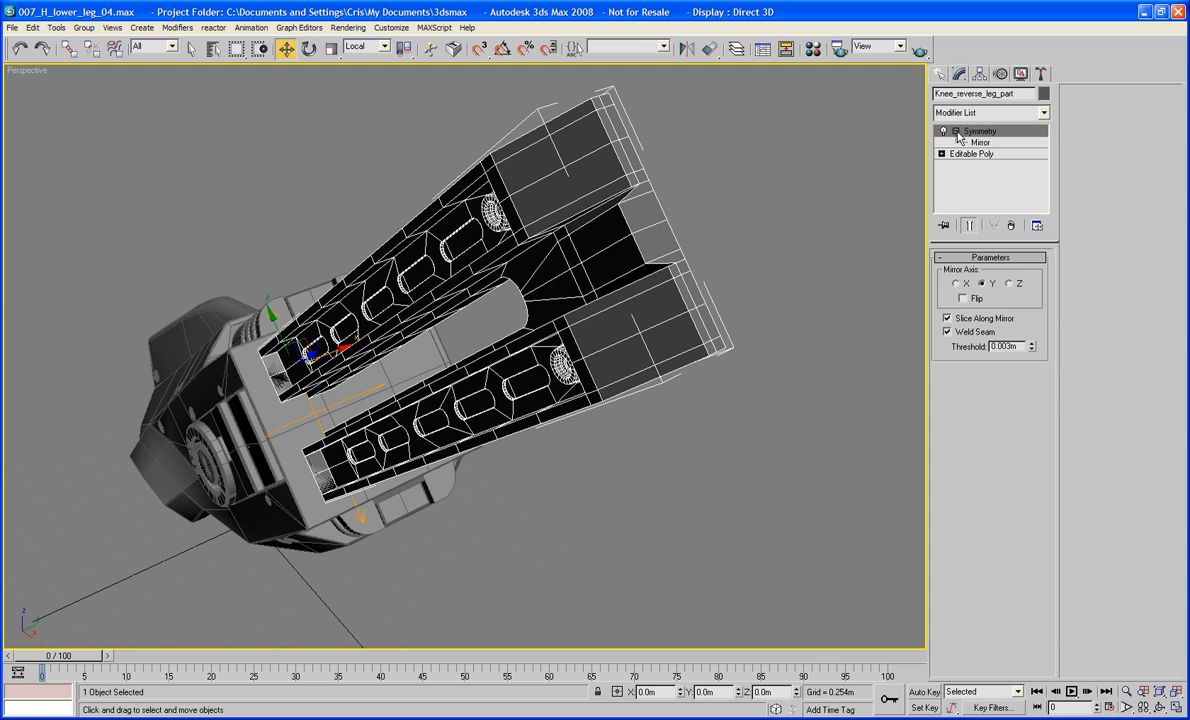
pyautogui.click(956, 132)
pyautogui.click(741, 298)
pyautogui.click(600, 273)
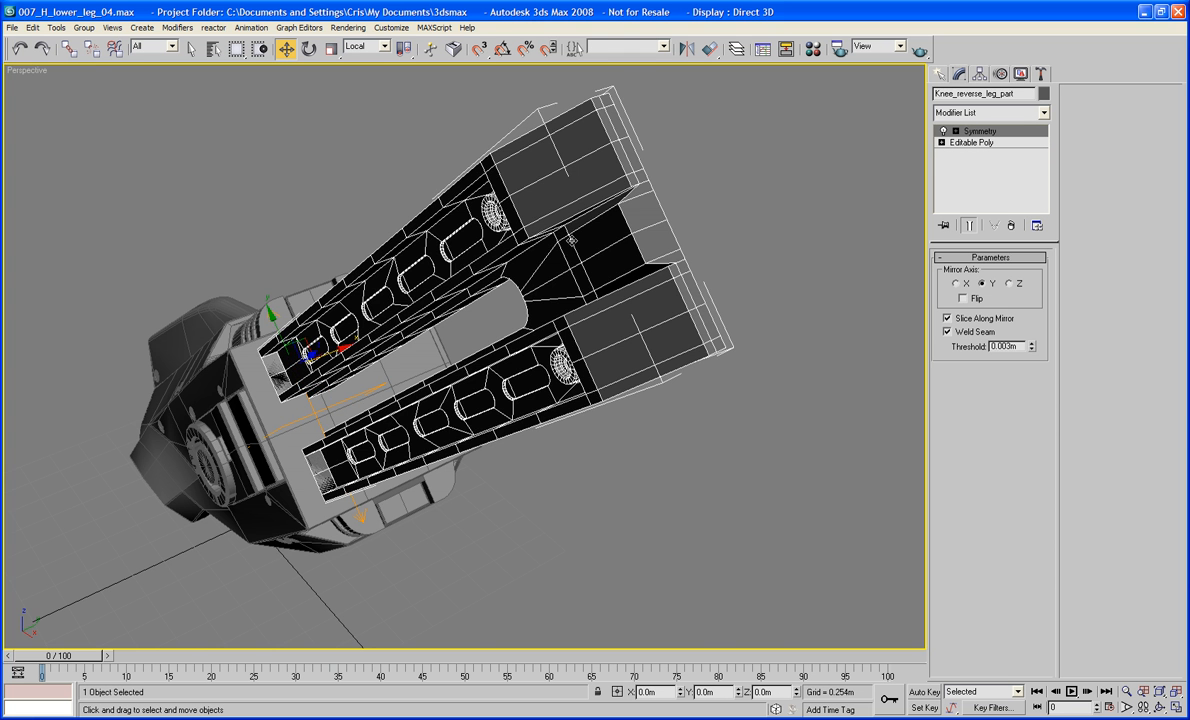
# Select the vertices of the slot's rounded end at Vertex level of the leg part's Editable Poly
pyautogui.keyDown('alt'); pyautogui.moveTo(530, 224); pyautogui.dragTo(595, 308, button='middle'); pyautogui.keyUp('alt')
pyautogui.scroll(2, 697, 341)
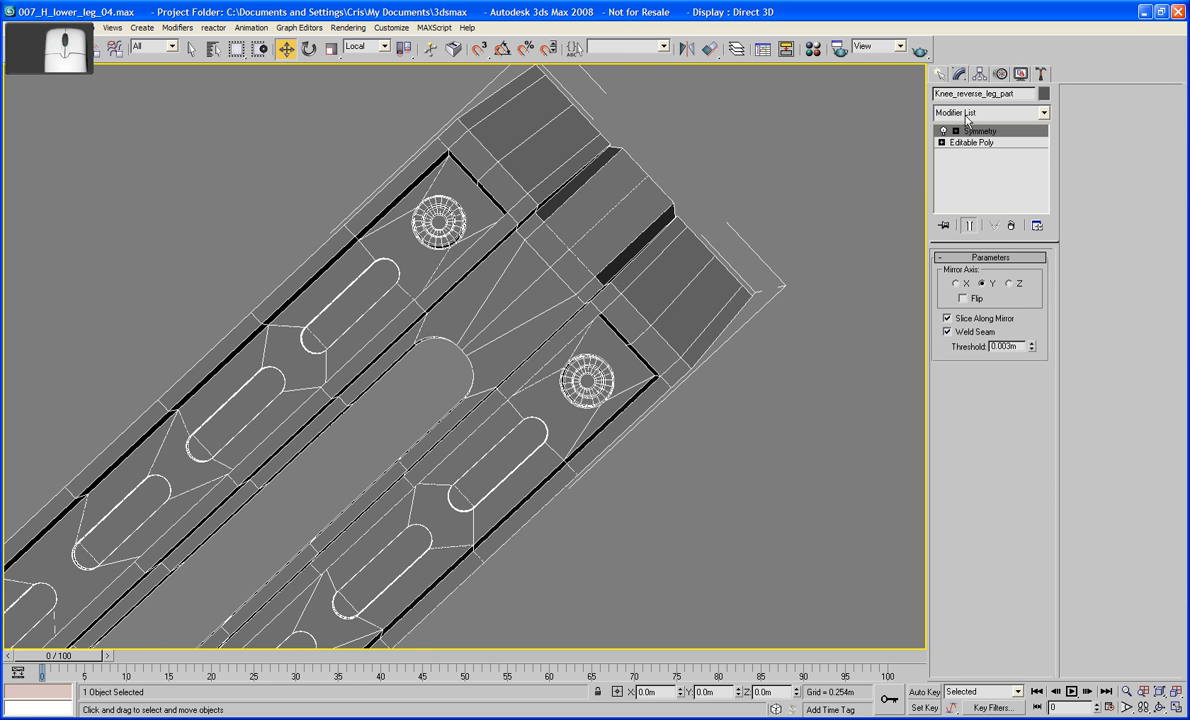
pyautogui.keyDown('alt'); pyautogui.moveTo(729, 248); pyautogui.dragTo(820, 221, button='middle'); pyautogui.keyUp('alt')
pyautogui.click(970, 142)
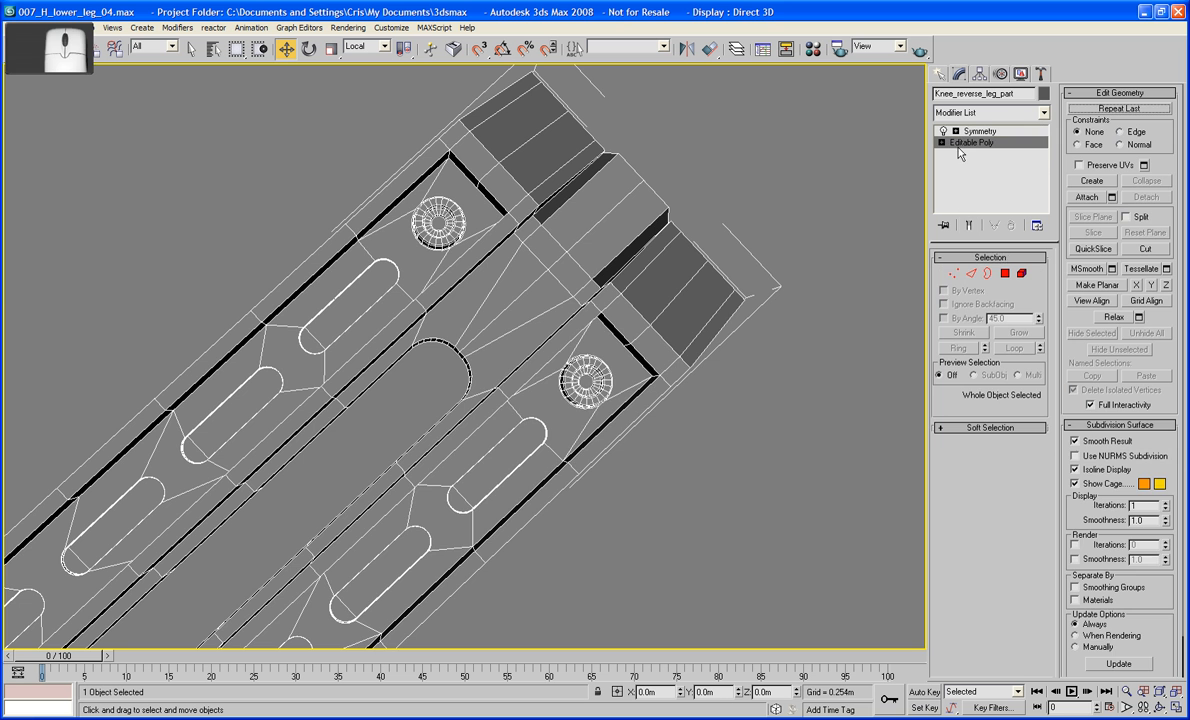
pyautogui.click(954, 273)
pyautogui.keyDown('alt'); pyautogui.moveTo(628, 388); pyautogui.dragTo(640, 383, button='middle'); pyautogui.keyUp('alt')
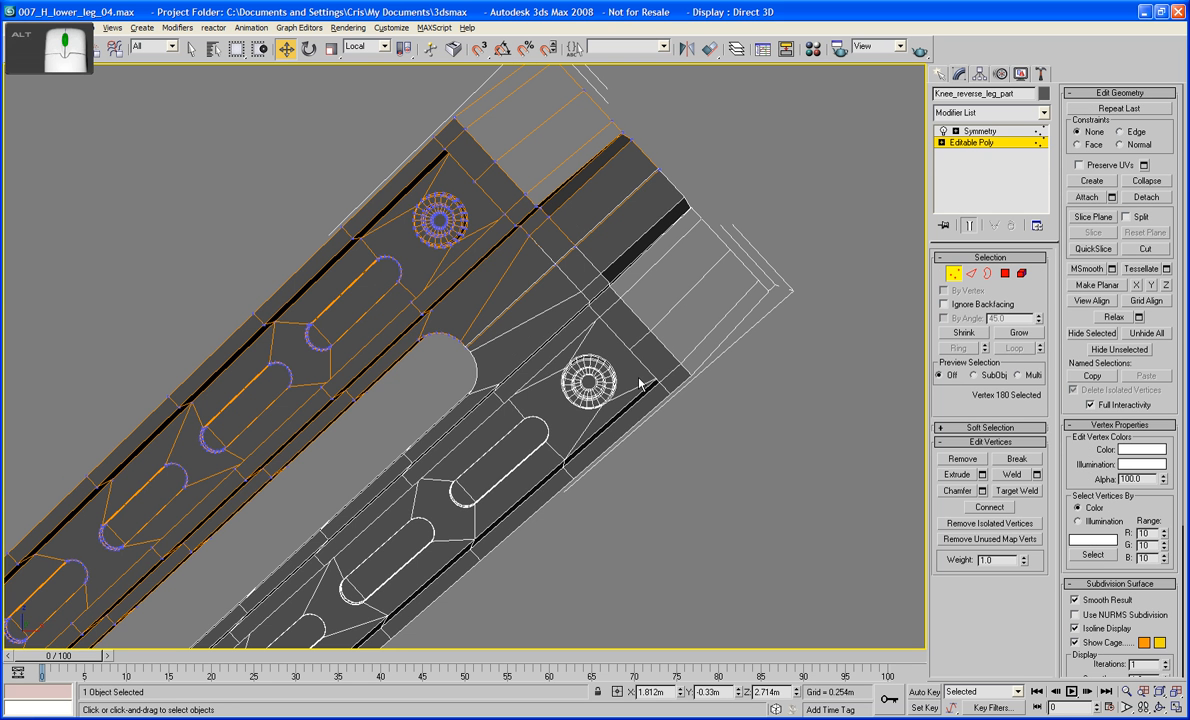
pyautogui.moveTo(480, 367); pyautogui.dragTo(416, 337)
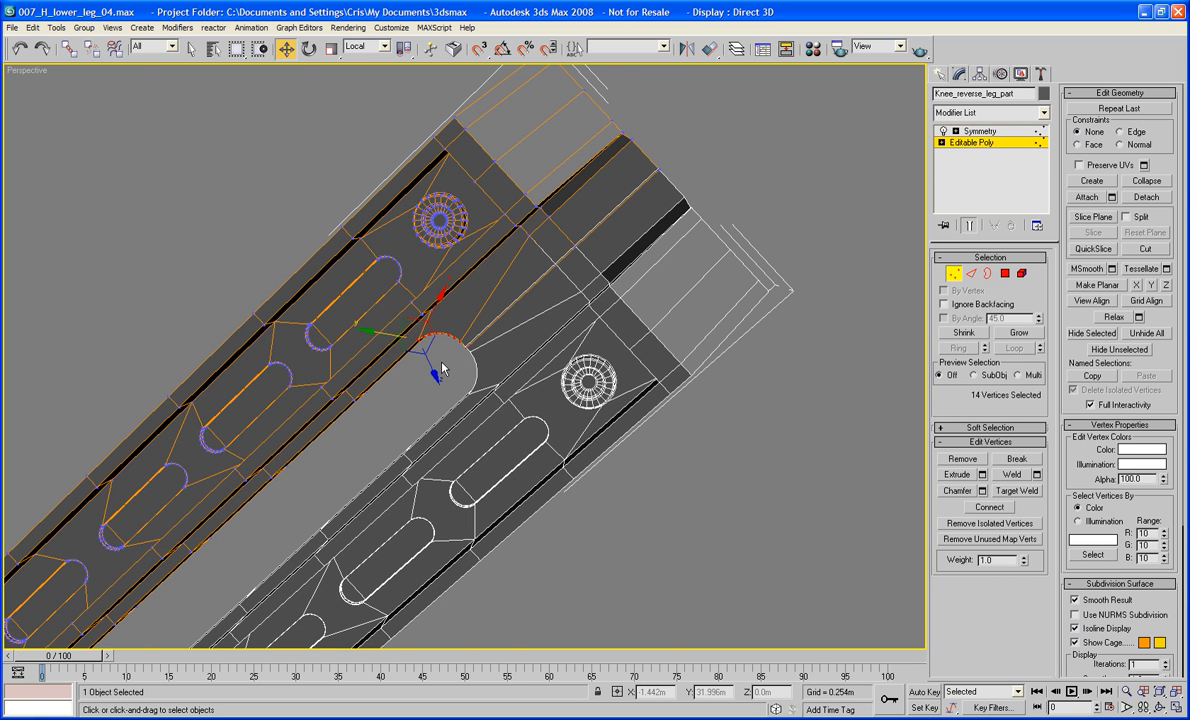
# Frame the slot's rounded end in the Front view and set the reference coordinate system to View
pyautogui.press('f')
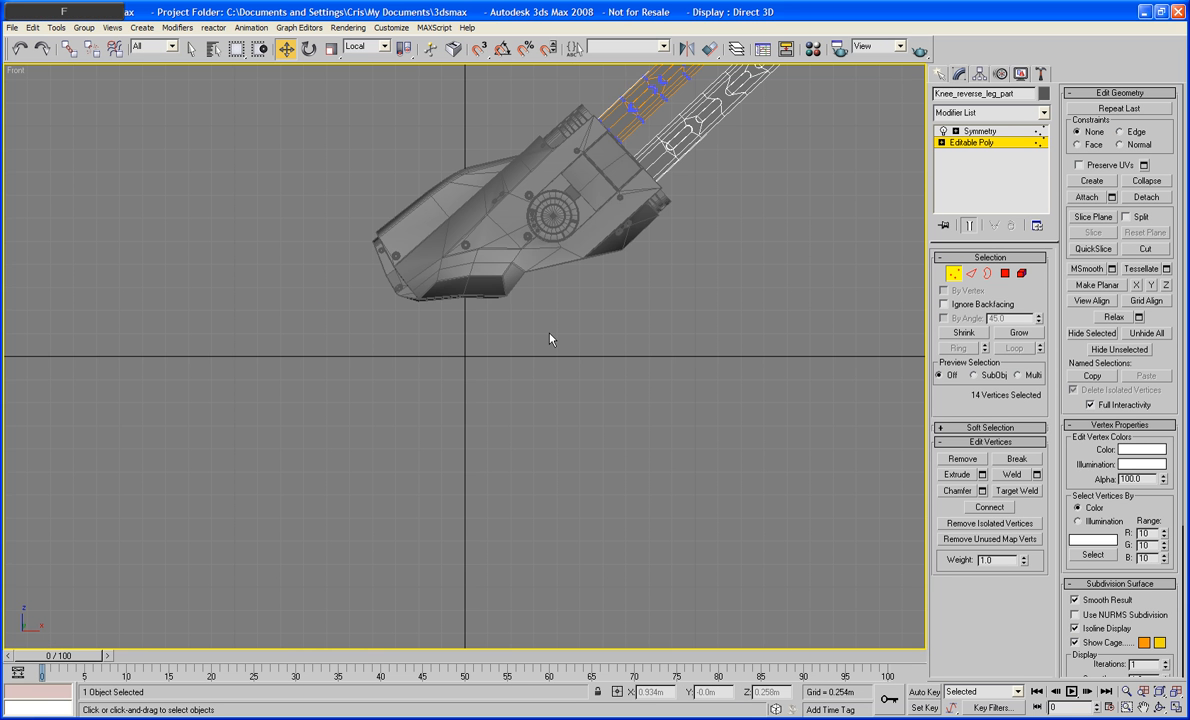
pyautogui.press('z')
pyautogui.moveTo(550, 337); pyautogui.dragTo(465, 384, button='middle')
pyautogui.scroll(4, 465, 390)
pyautogui.moveTo(550, 374); pyautogui.dragTo(492, 447, button='middle')
pyautogui.click(356, 46)
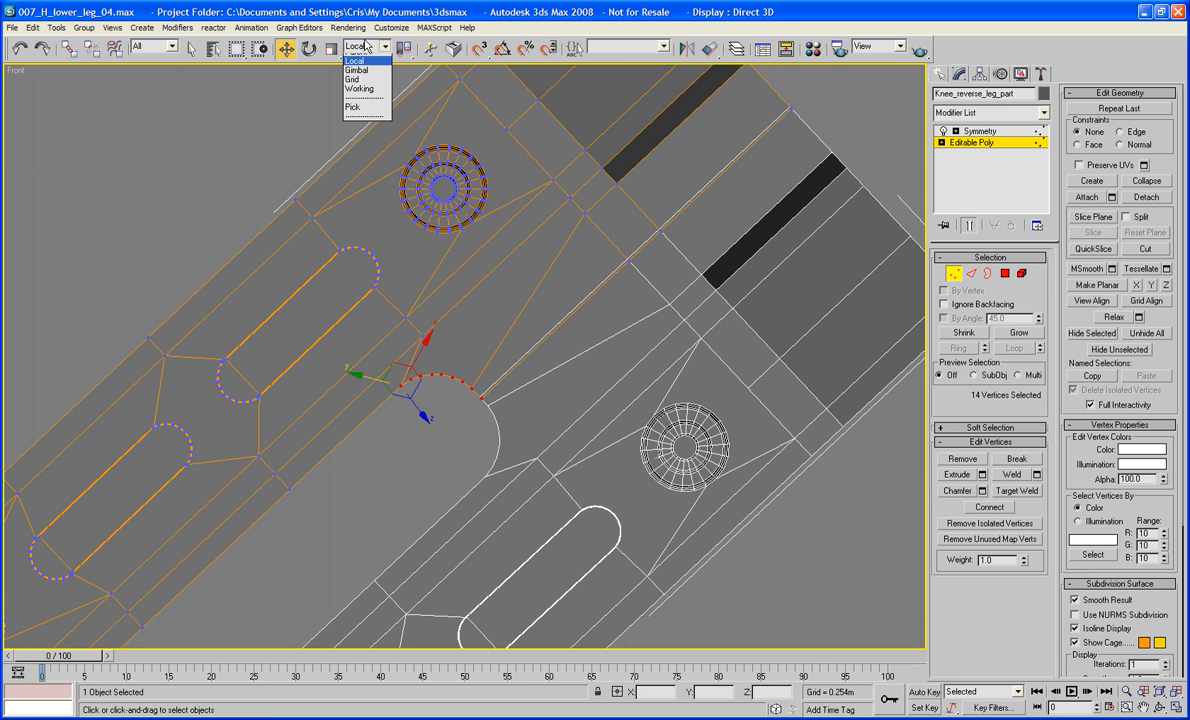
pyautogui.click(354, 59)
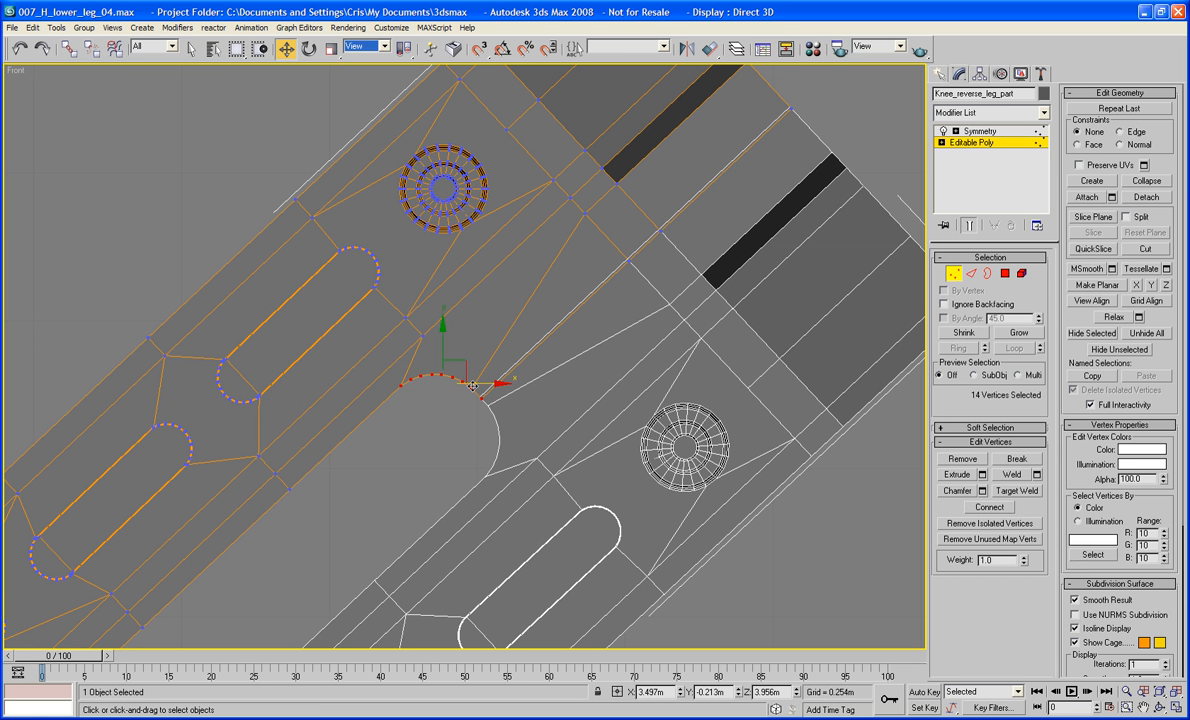
# Try moving the slot's rounded-end vertices straight up, undo the move and clear the vertex selection
pyautogui.moveTo(470, 378); pyautogui.dragTo(471, 320)
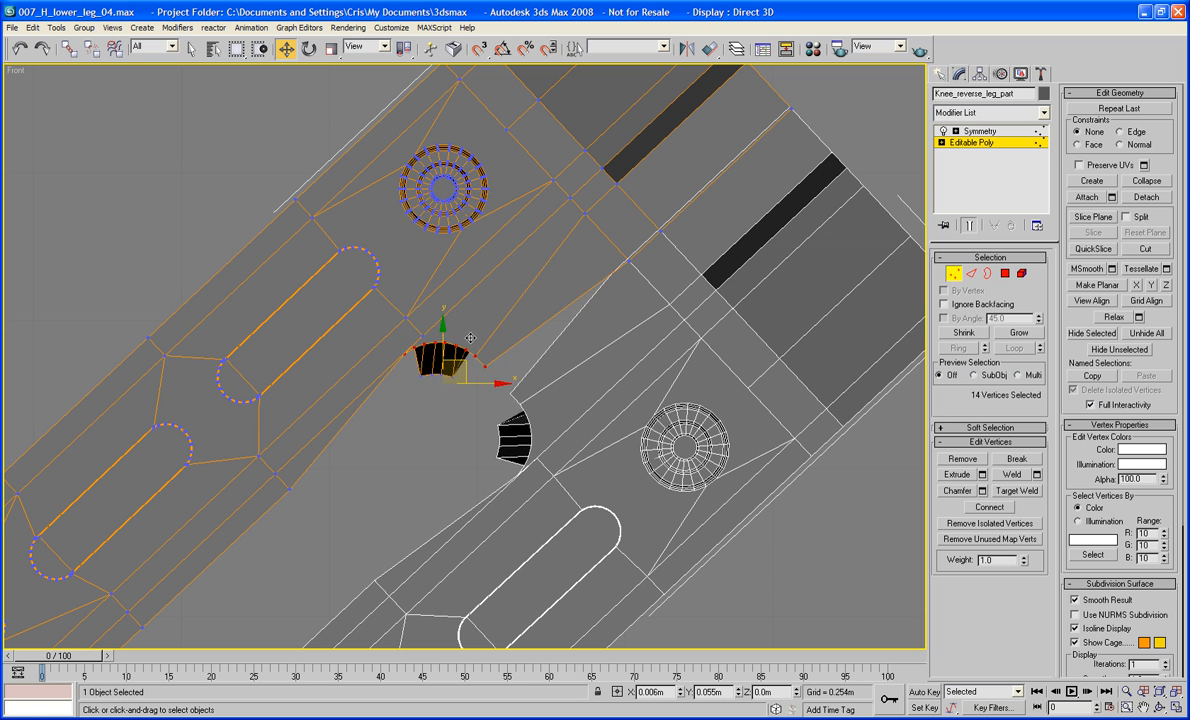
pyautogui.hotkey('ctrl', 'z')
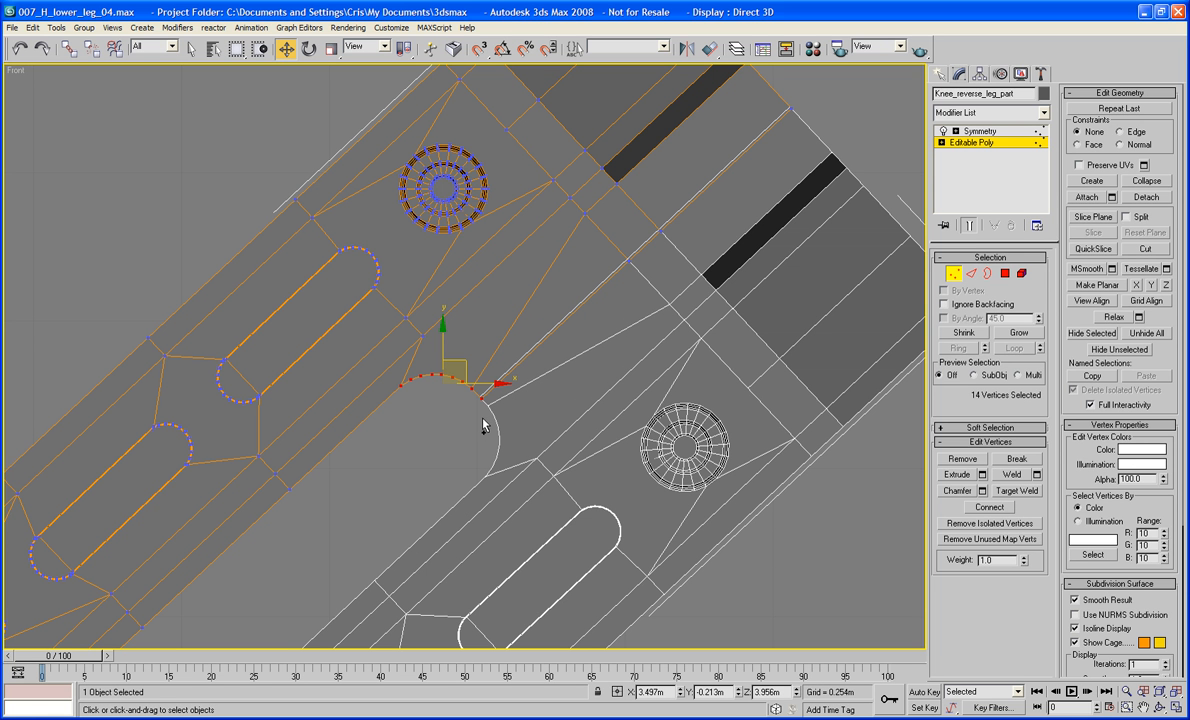
pyautogui.click(483, 426)
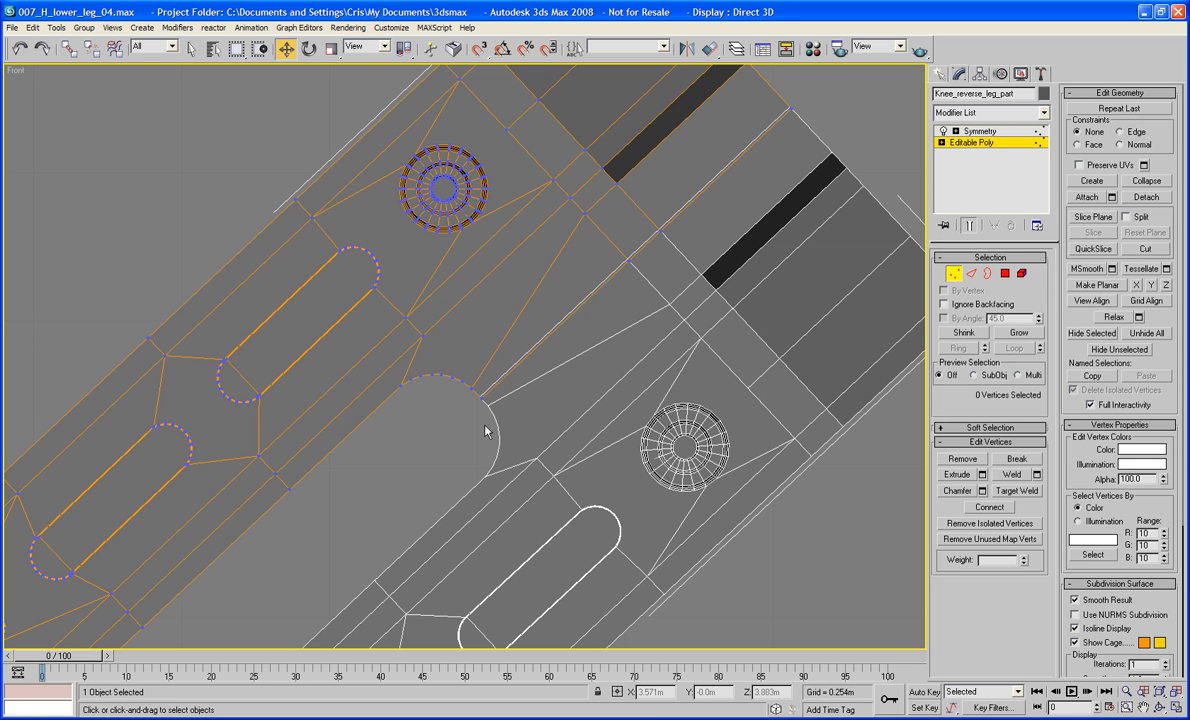
# Move the slot's rounded-end vertices diagonally toward the leg's notched end to lengthen the slot, and deselect the part back in Perspective
pyautogui.moveTo(467, 405); pyautogui.dragTo(393, 377)
pyautogui.moveTo(461, 362); pyautogui.dragTo(530, 296)
pyautogui.click(535, 347)
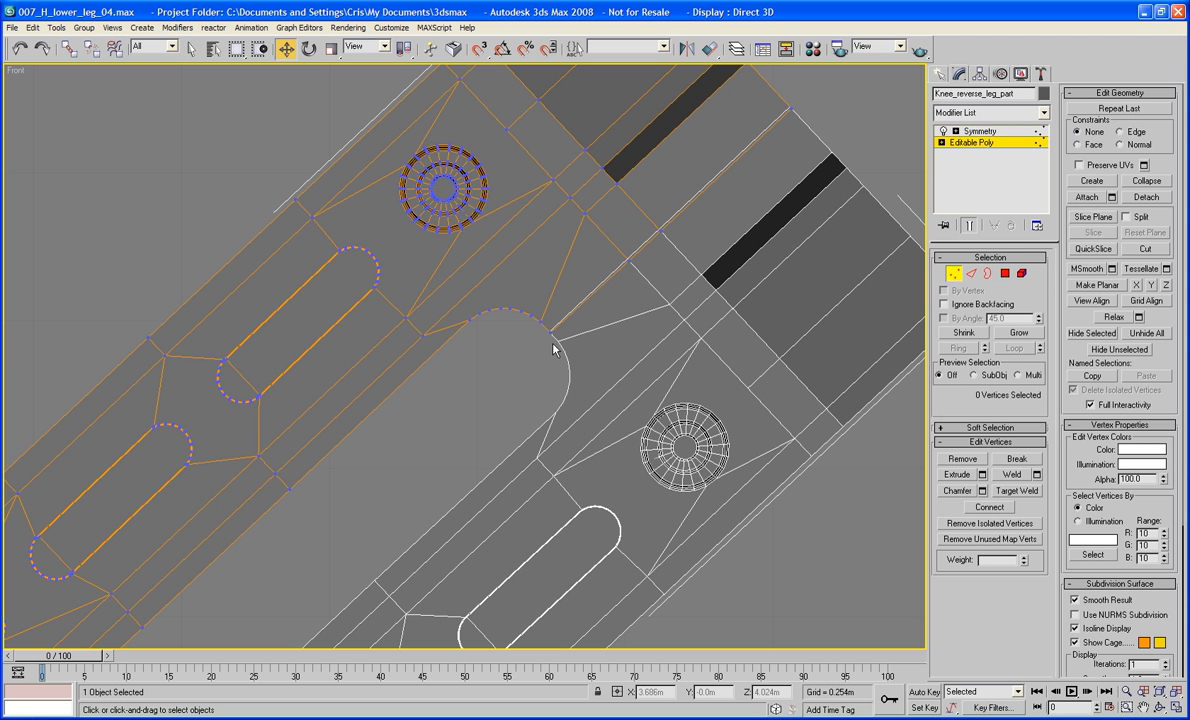
pyautogui.moveTo(538, 322); pyautogui.dragTo(566, 313)
pyautogui.click(507, 392)
pyautogui.press('p')
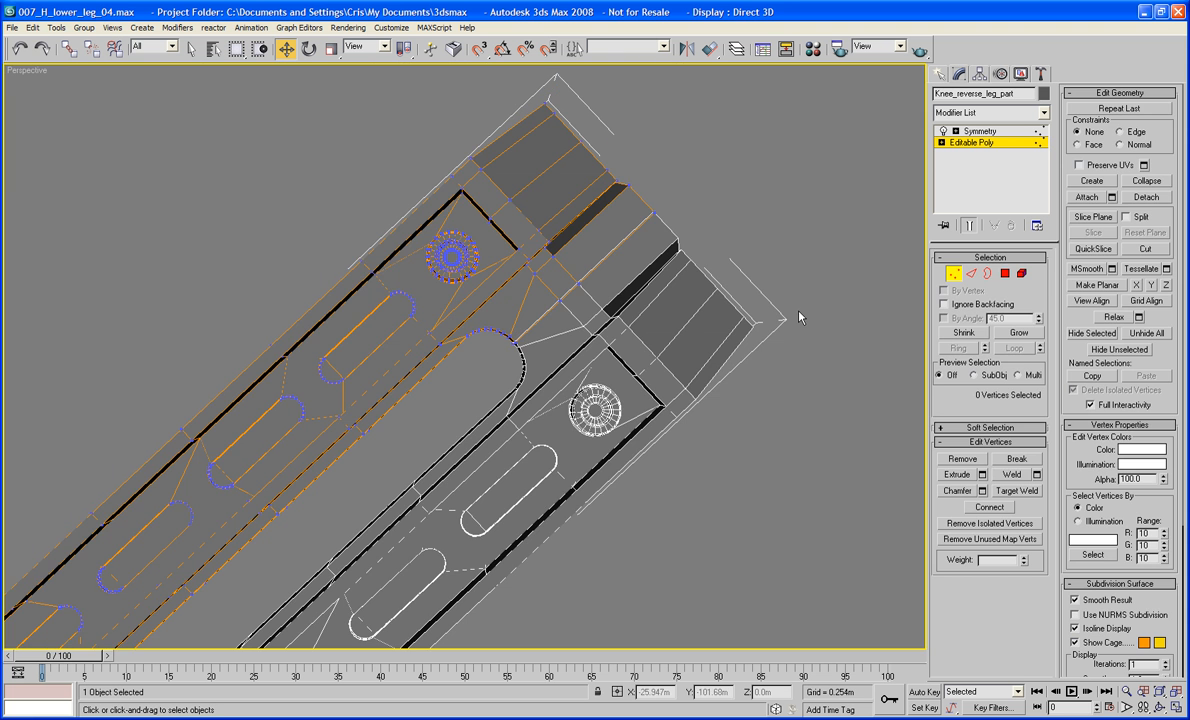
pyautogui.press('1')
pyautogui.click(795, 254)
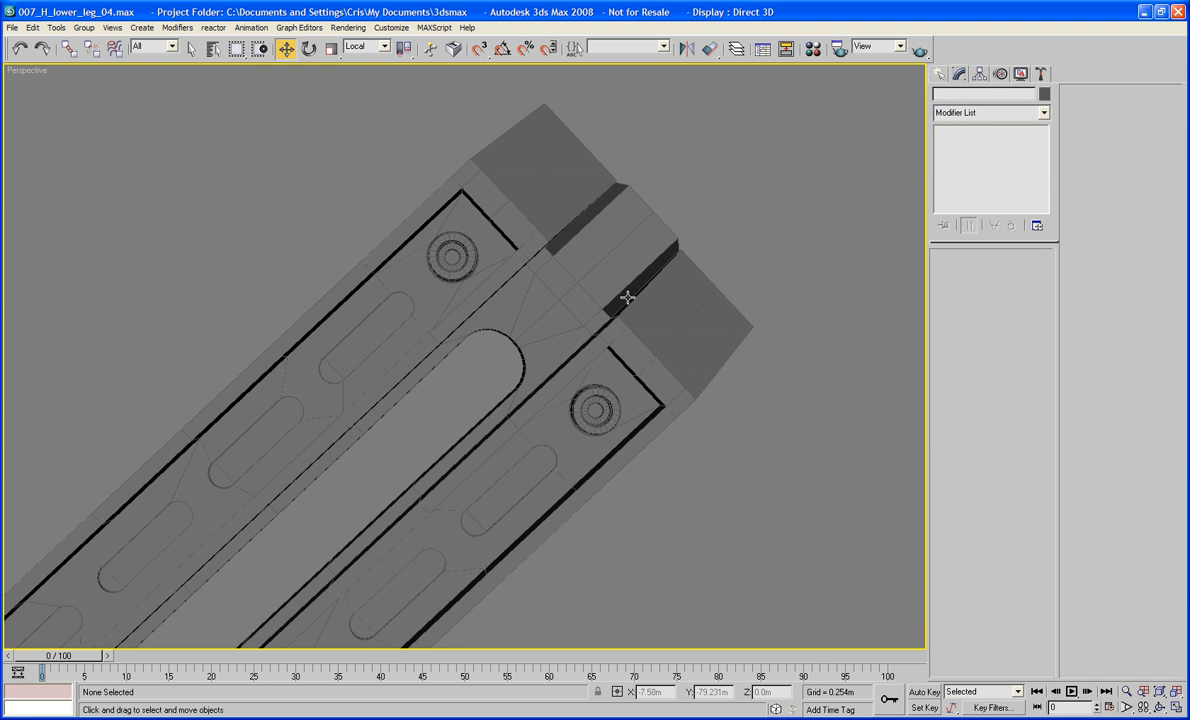
# Reselect the leg part facing its flat back side and enter Polygon level of its Editable Poly
pyautogui.keyDown('alt'); pyautogui.moveTo(622, 298); pyautogui.dragTo(404, 327, button='middle'); pyautogui.keyUp('alt')
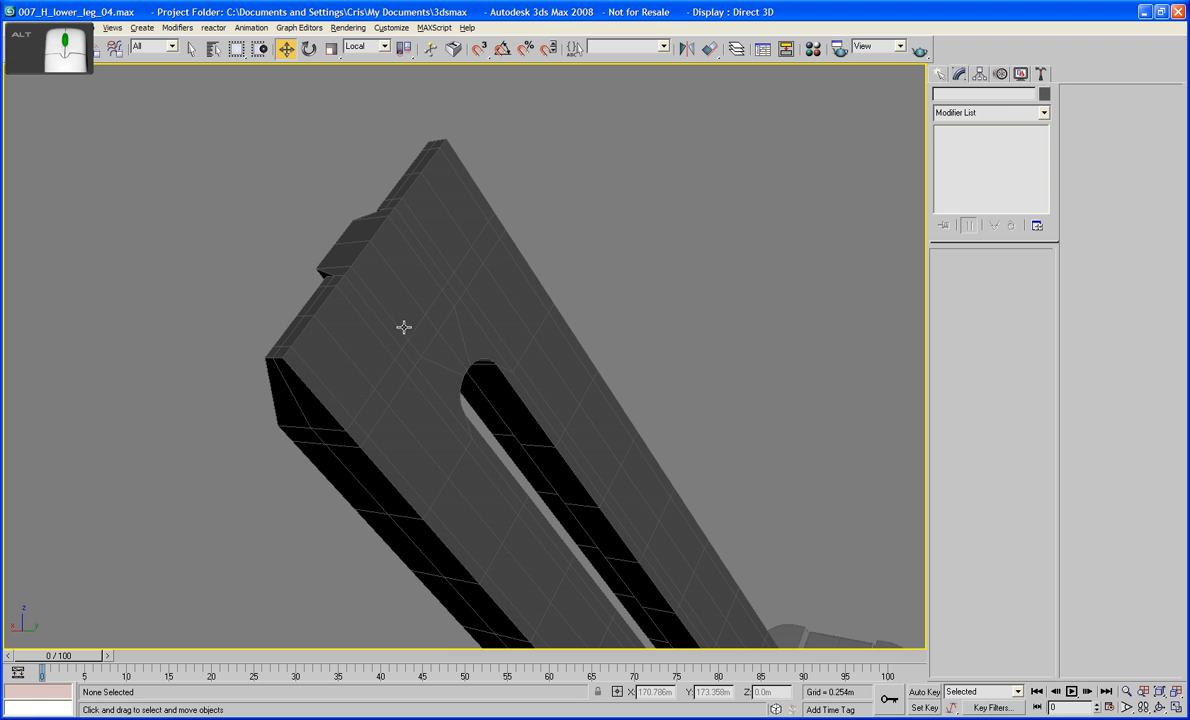
pyautogui.click(481, 271)
pyautogui.keyDown('alt'); pyautogui.moveTo(481, 271); pyautogui.dragTo(438, 298, button='middle'); pyautogui.keyUp('alt')
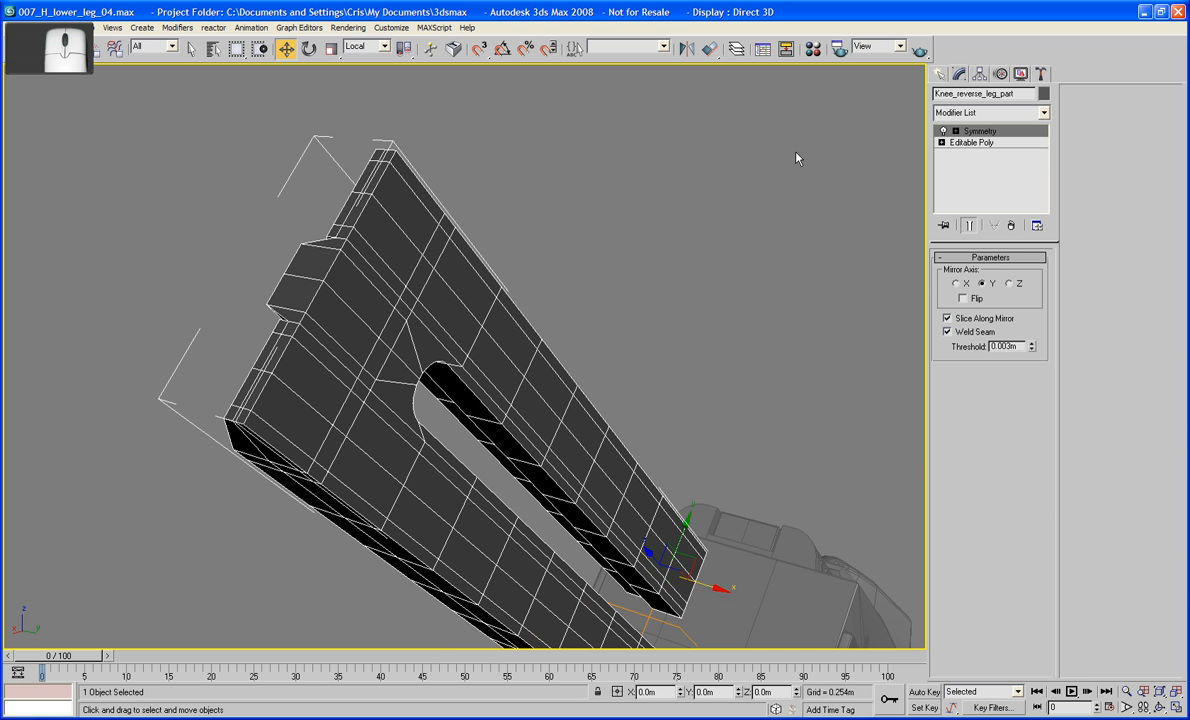
pyautogui.click(970, 142)
pyautogui.click(1003, 274)
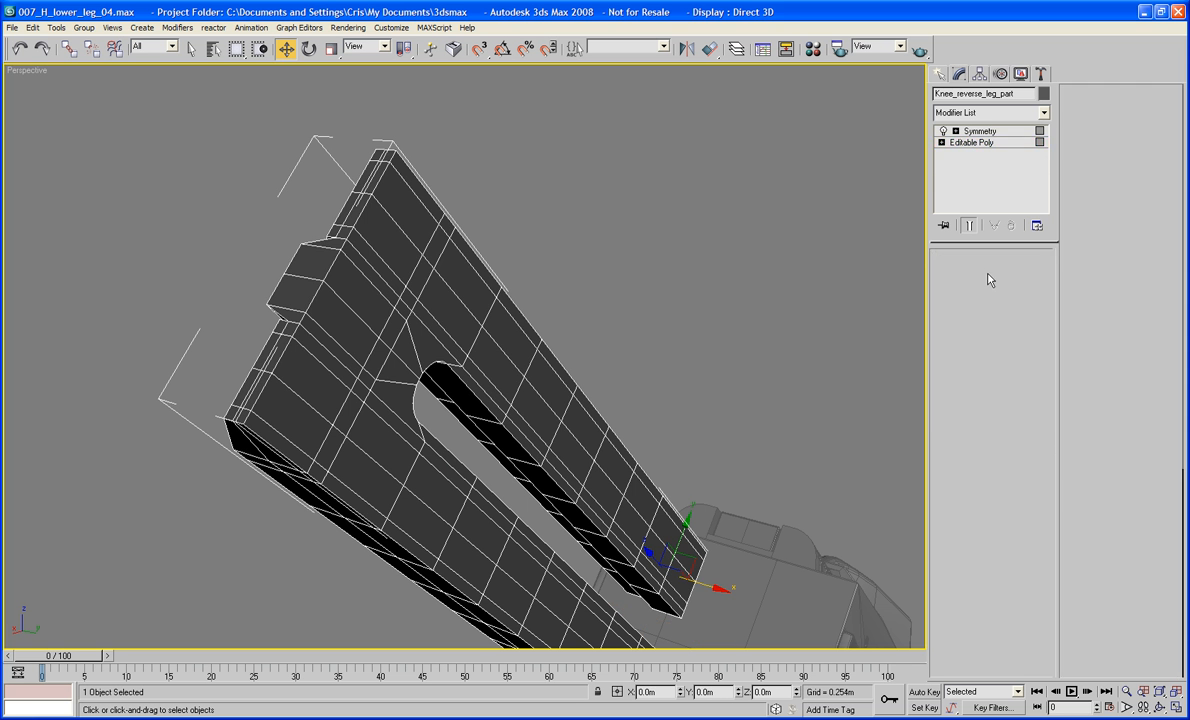
# Select the 12 polygons spanning the flat back face at the leg's notched end, above the slot
pyautogui.click(358, 290)
pyautogui.keyDown('ctrl'); pyautogui.click(364, 267); pyautogui.keyUp('ctrl')
pyautogui.keyDown('ctrl'); pyautogui.click(369, 255); pyautogui.keyUp('ctrl')
pyautogui.keyDown('ctrl'); pyautogui.click(377, 237); pyautogui.keyUp('ctrl')
pyautogui.keyDown('ctrl'); pyautogui.click(387, 209); pyautogui.keyUp('ctrl')
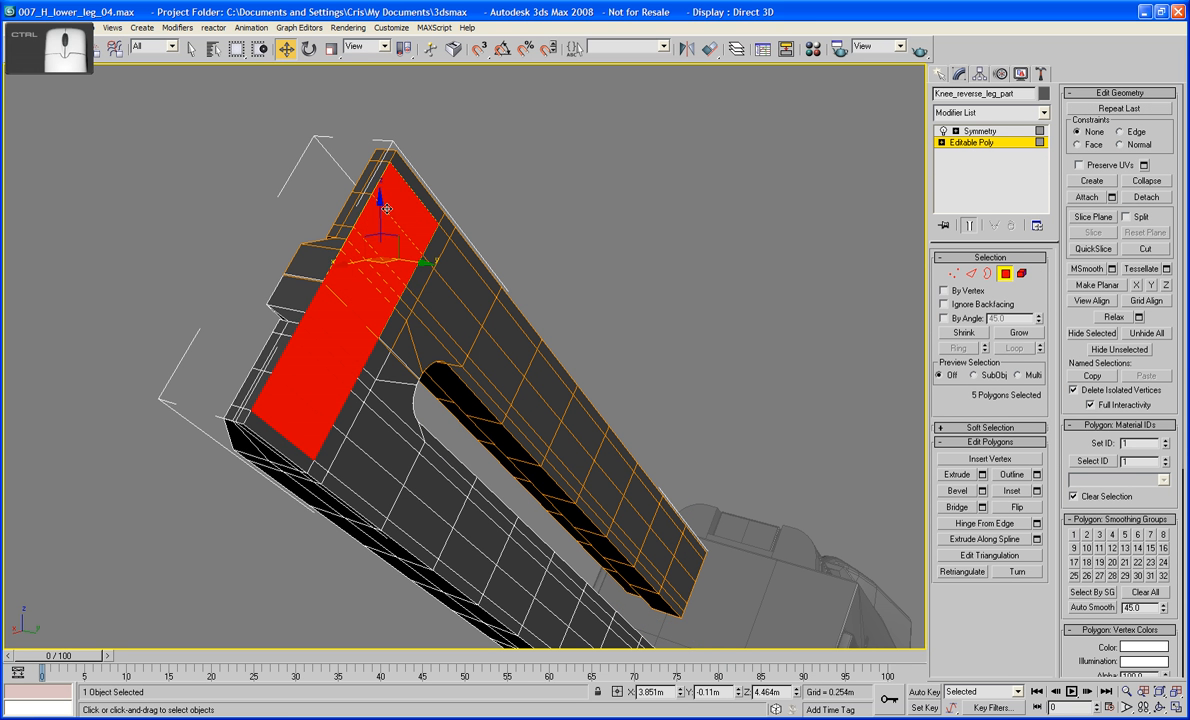
pyautogui.keyDown('ctrl'); pyautogui.click(405, 187); pyautogui.keyUp('ctrl')
pyautogui.keyDown('ctrl'); pyautogui.click(422, 197); pyautogui.keyUp('ctrl')
pyautogui.keyDown('ctrl'); pyautogui.click(414, 212); pyautogui.keyUp('ctrl')
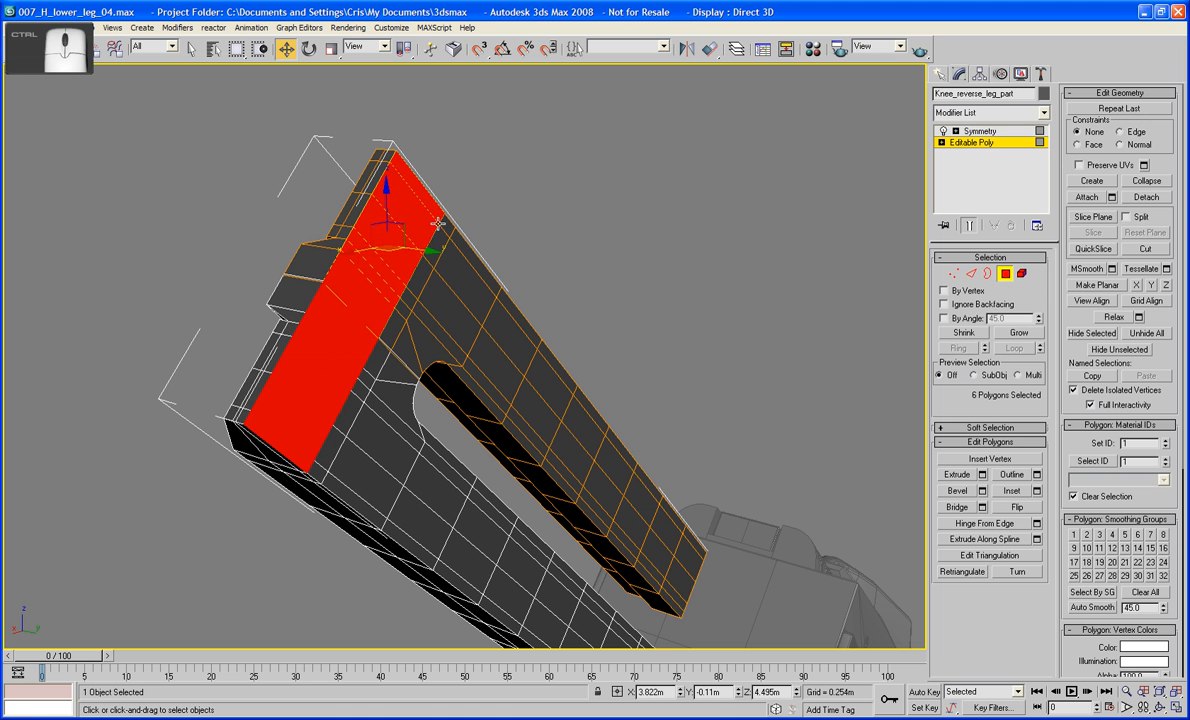
pyautogui.keyDown('ctrl'); pyautogui.click(444, 225); pyautogui.keyUp('ctrl')
pyautogui.keyDown('ctrl'); pyautogui.click(436, 245); pyautogui.keyUp('ctrl')
pyautogui.keyDown('ctrl'); pyautogui.click(381, 276); pyautogui.keyUp('ctrl')
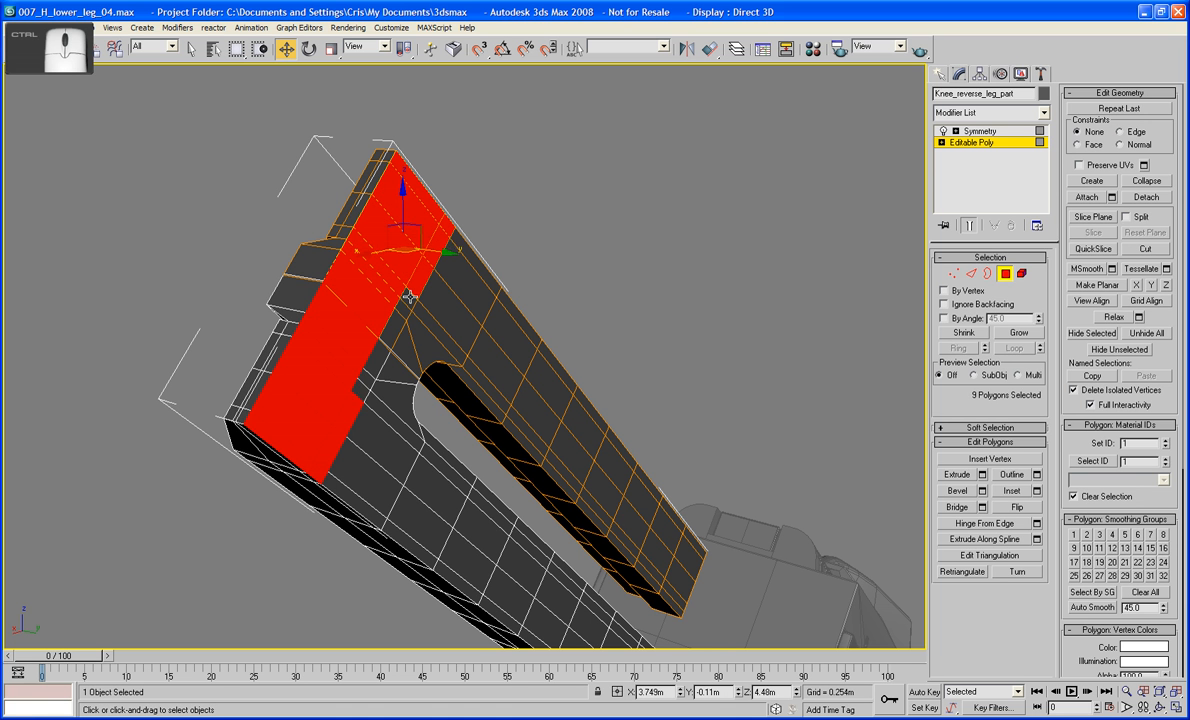
pyautogui.keyDown('ctrl'); pyautogui.click(378, 287); pyautogui.keyUp('ctrl')
pyautogui.keyDown('ctrl'); pyautogui.click(406, 312); pyautogui.keyUp('ctrl')
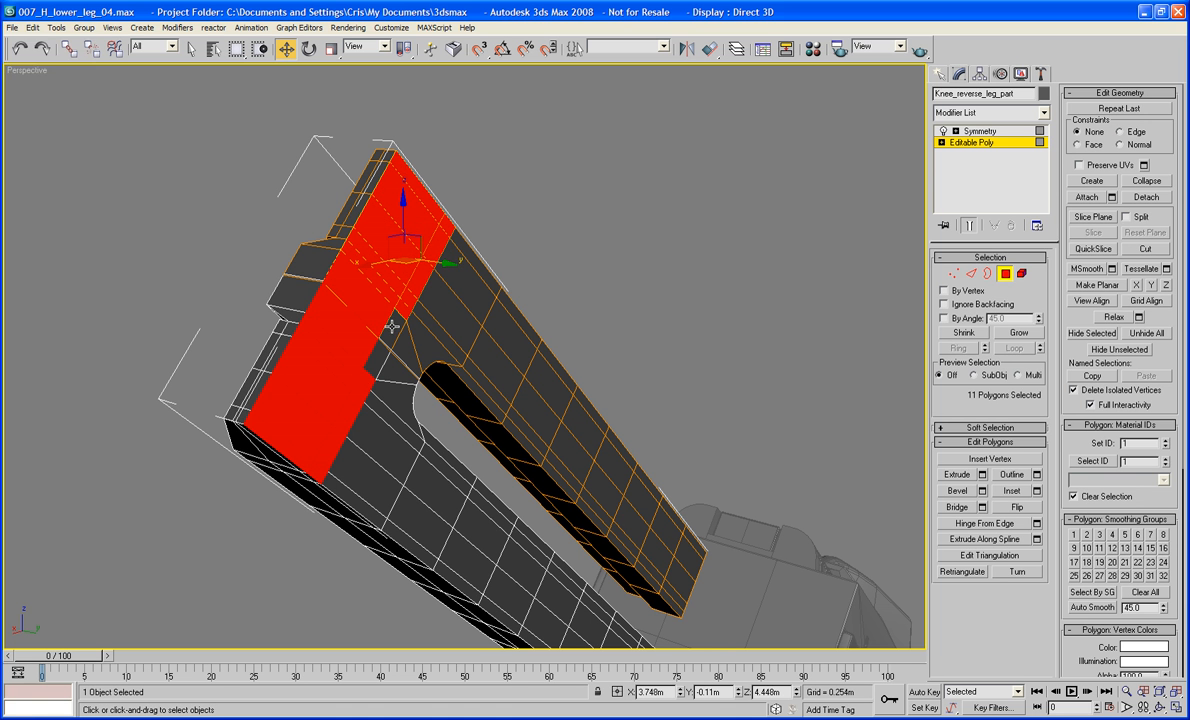
pyautogui.keyDown('ctrl'); pyautogui.click(391, 326); pyautogui.keyUp('ctrl')
pyautogui.keyDown('alt'); pyautogui.moveTo(391, 326); pyautogui.dragTo(415, 276, button='middle'); pyautogui.keyUp('alt')
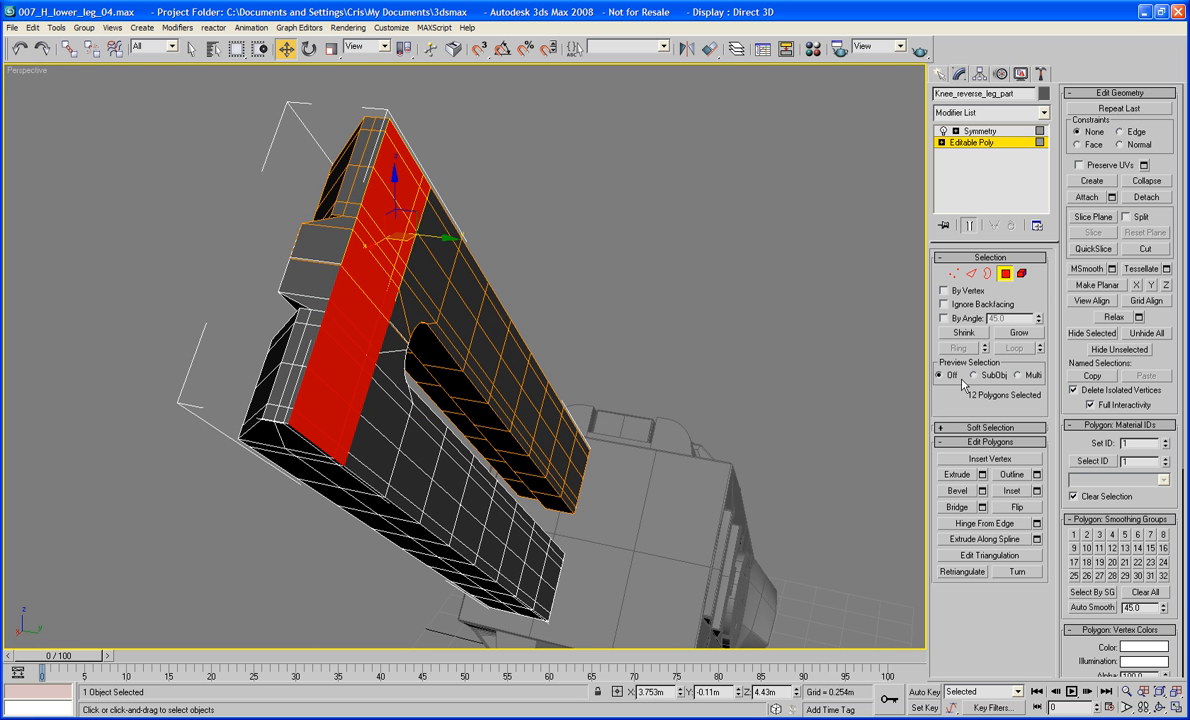
# Extrude the selected back-face polygons as a Group with a height of 0.232 m
pyautogui.click(982, 475)
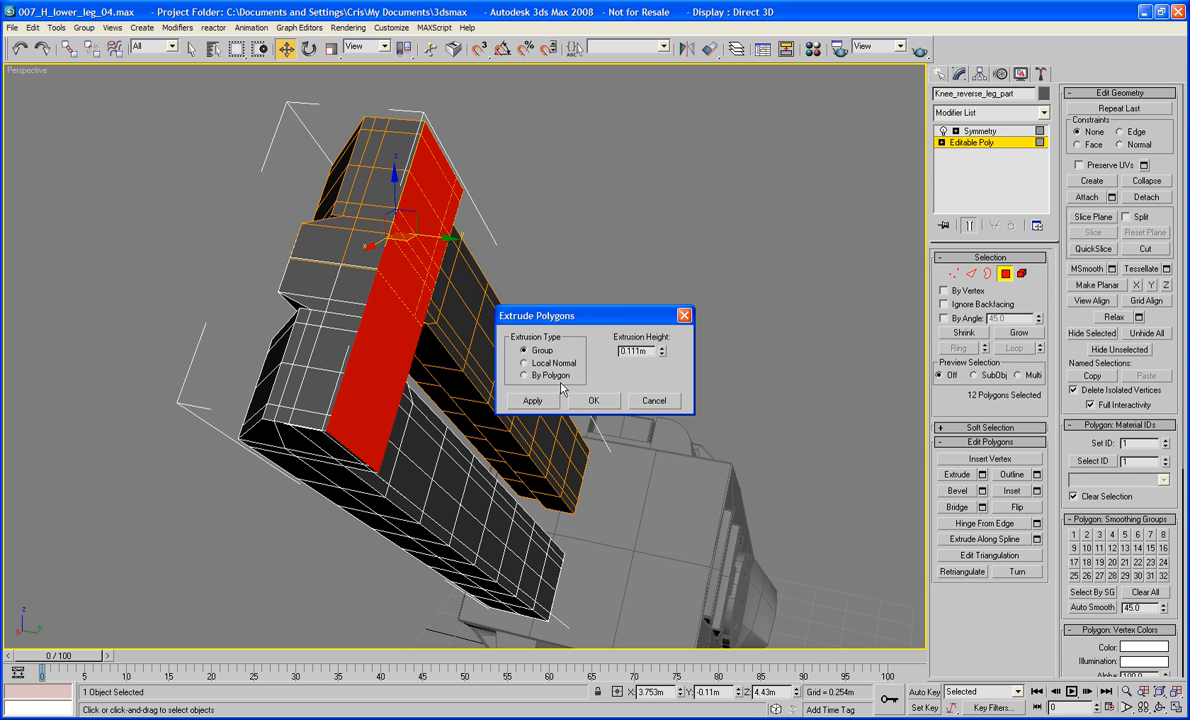
pyautogui.moveTo(662, 354); pyautogui.dragTo(661, 258)
pyautogui.keyDown('alt'); pyautogui.moveTo(612, 474); pyautogui.dragTo(691, 490, button='middle'); pyautogui.keyUp('alt')
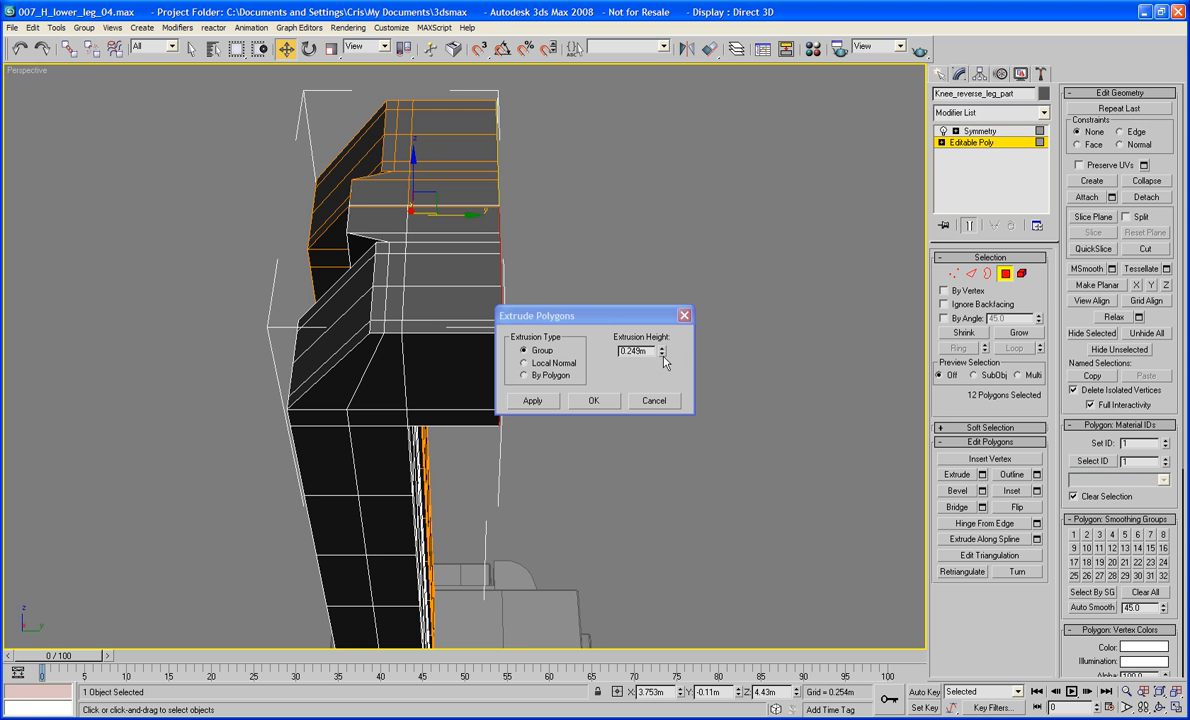
pyautogui.moveTo(661, 352); pyautogui.dragTo(668, 370)
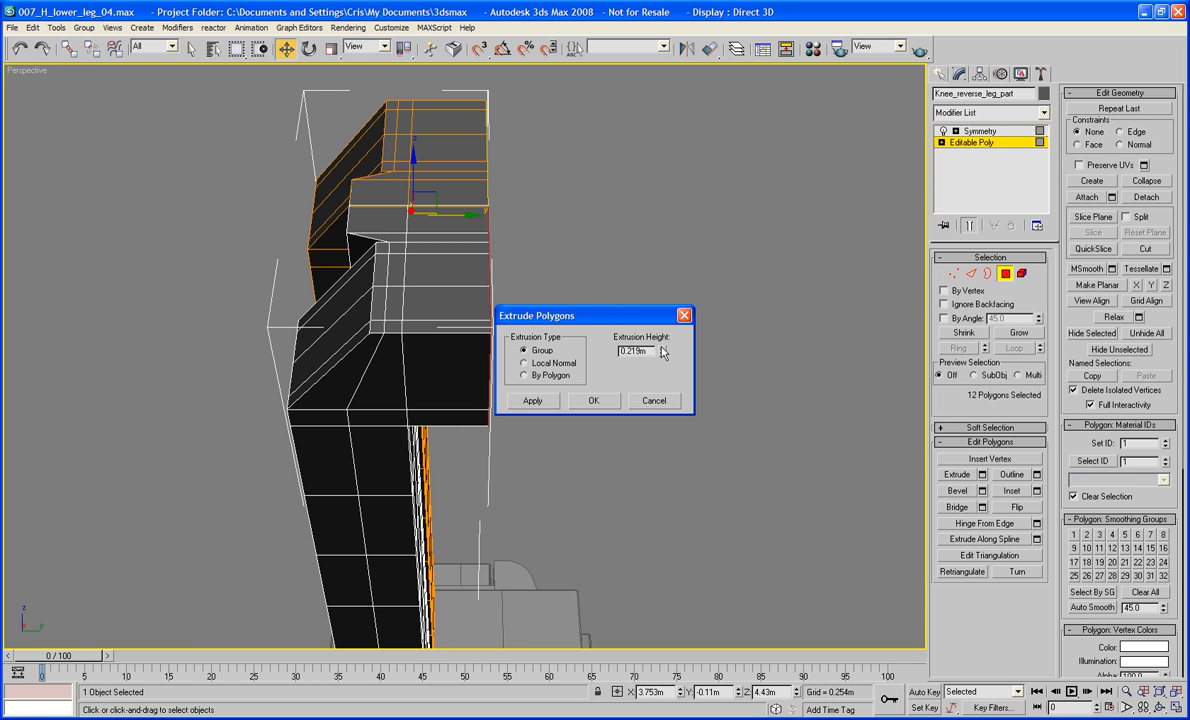
pyautogui.moveTo(663, 349); pyautogui.dragTo(660, 337)
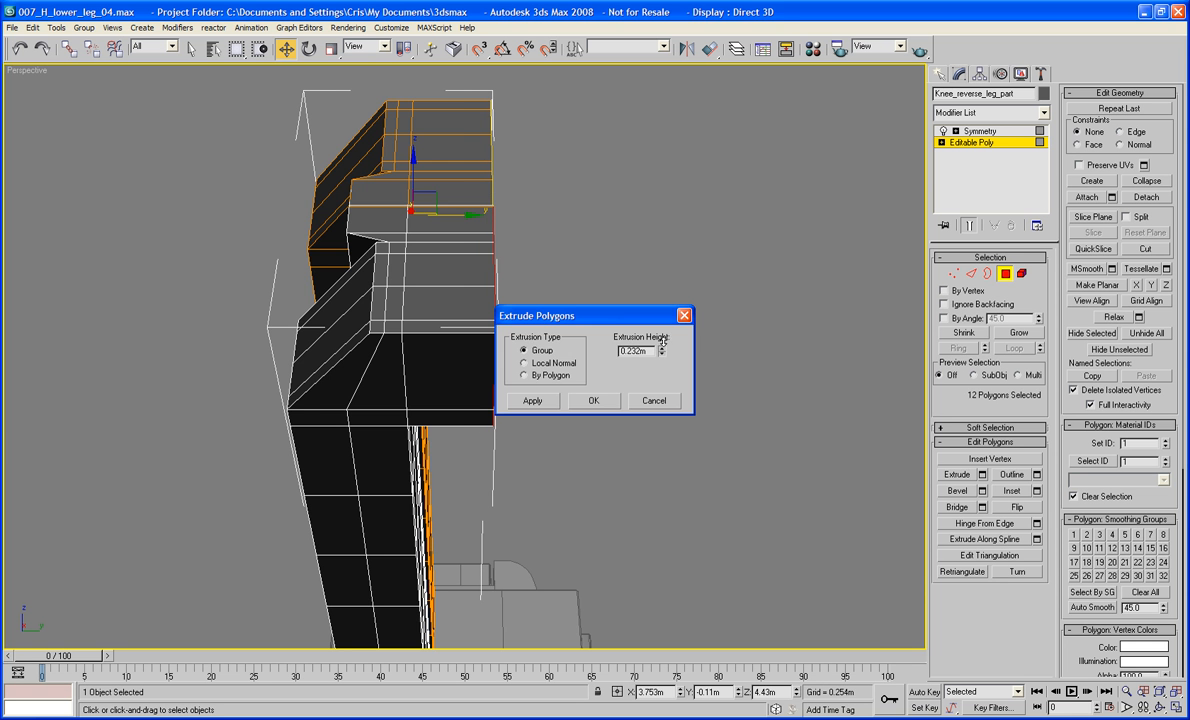
pyautogui.click(607, 402)
# Delete the extruded block's 12 outer cap polygons and leave Polygon level
pyautogui.keyDown('alt'); pyautogui.moveTo(693, 350); pyautogui.dragTo(630, 376, button='middle'); pyautogui.keyUp('alt')
pyautogui.hotkey('ctrl', 'z')
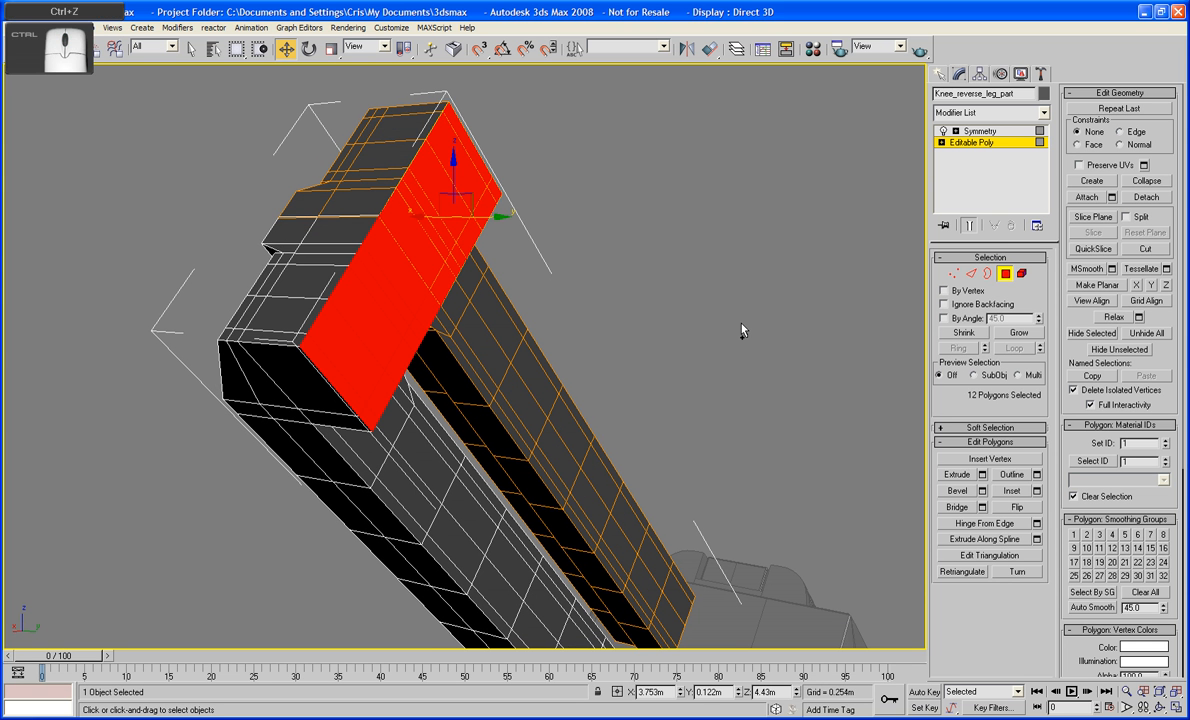
pyautogui.rightClick(968, 372)
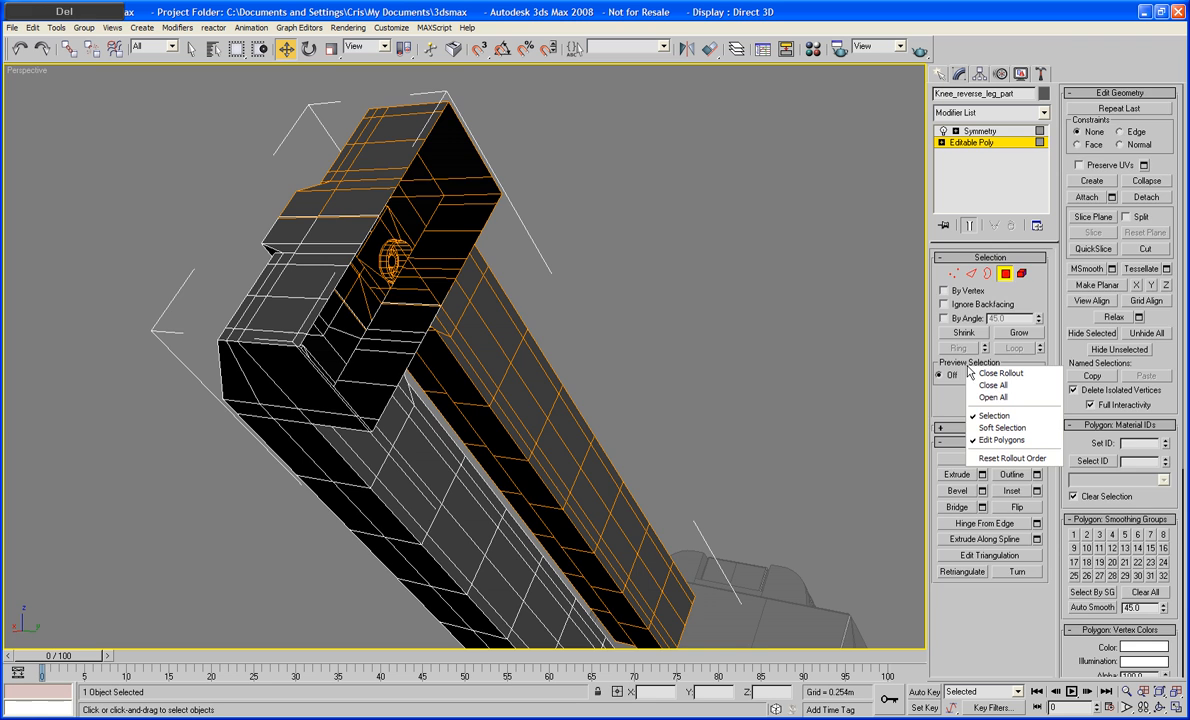
pyautogui.click(1005, 275)
pyautogui.keyDown('alt'); pyautogui.moveTo(690, 304); pyautogui.dragTo(513, 242, button='middle'); pyautogui.keyUp('alt')
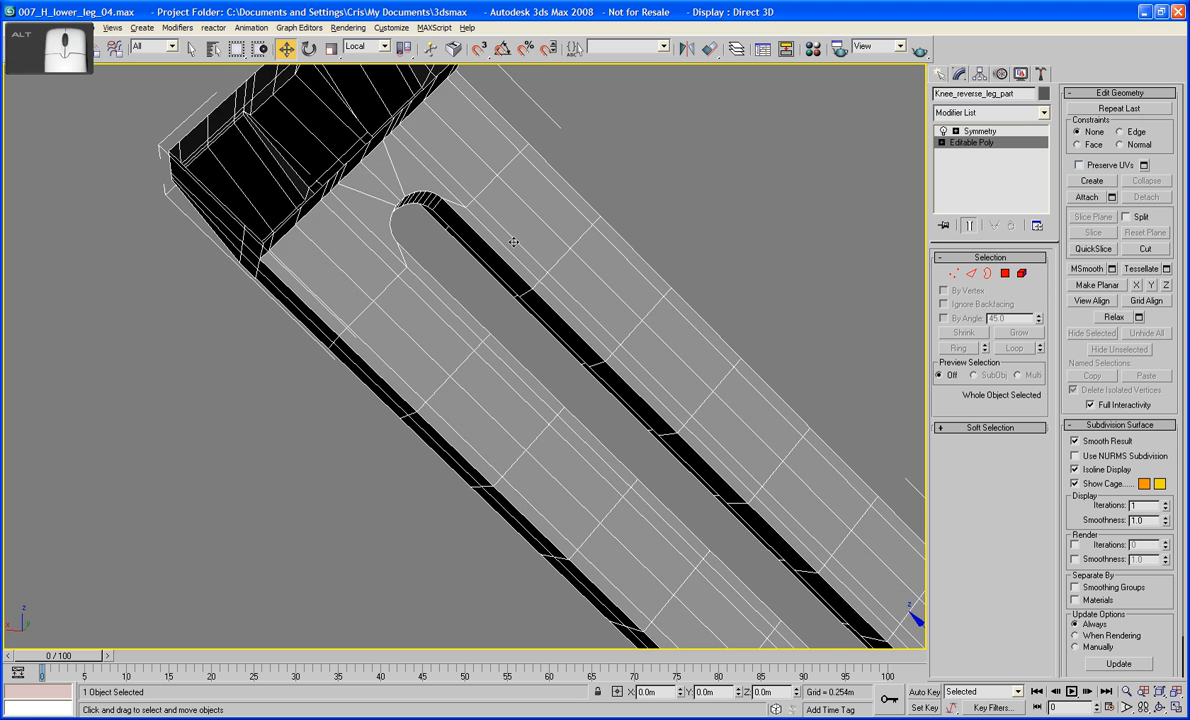
# Select the five lengthwise edges beside the slot's rounded end, just below the extruded notched block, in Edge level
pyautogui.keyDown('alt'); pyautogui.moveTo(427, 299); pyautogui.dragTo(395, 323, button='middle'); pyautogui.keyUp('alt')
pyautogui.keyDown('alt'); pyautogui.moveTo(579, 295); pyautogui.dragTo(533, 351, button='middle'); pyautogui.keyUp('alt')
pyautogui.moveTo(529, 243); pyautogui.dragTo(524, 288, button='middle')
pyautogui.press('2')
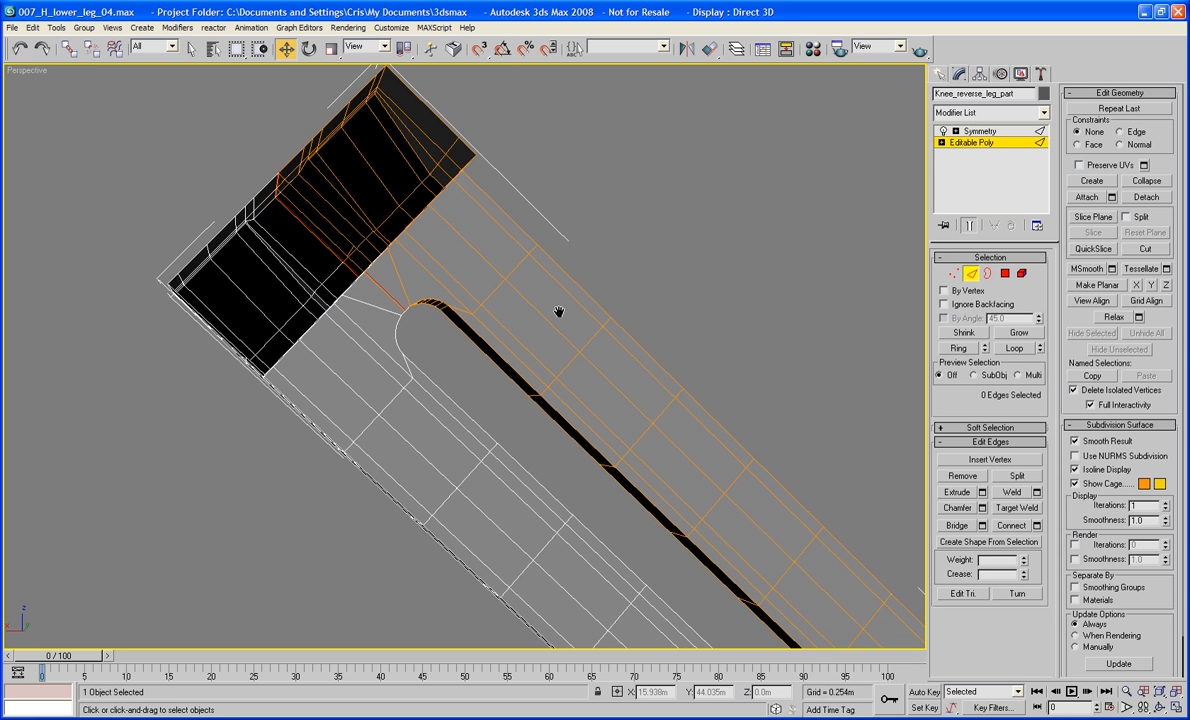
pyautogui.click(401, 284)
pyautogui.keyDown('ctrl'); pyautogui.click(431, 263); pyautogui.keyUp('ctrl')
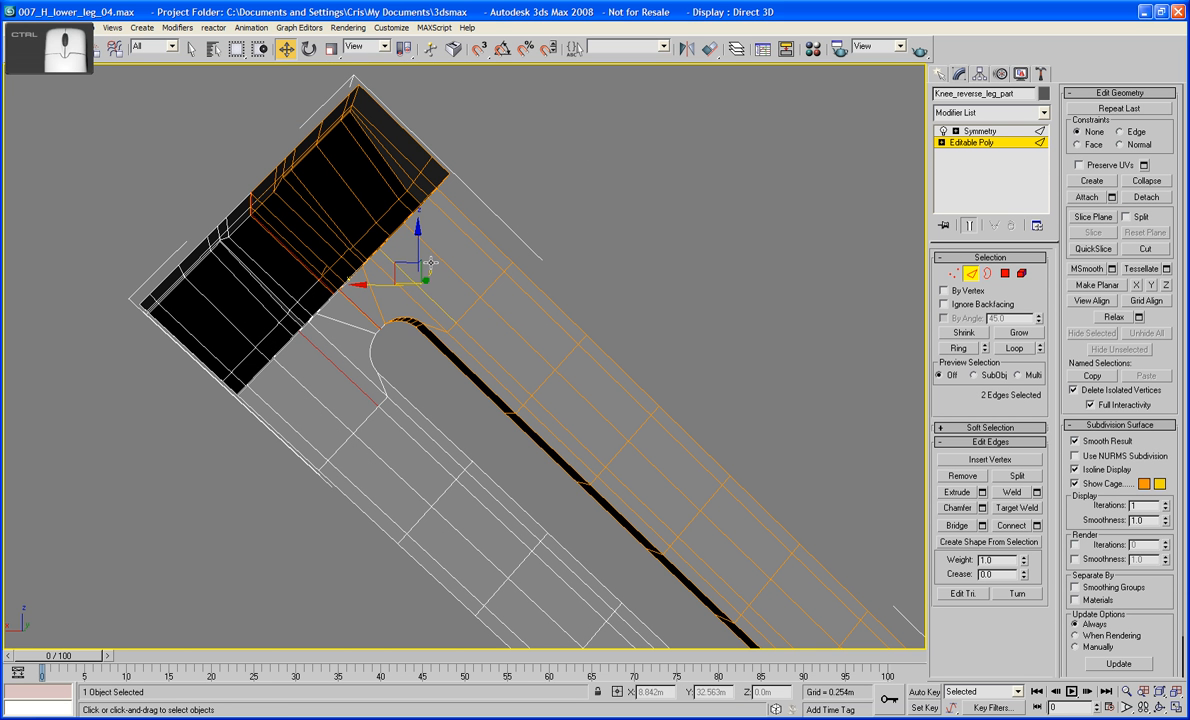
pyautogui.keyDown('ctrl'); pyautogui.click(435, 256); pyautogui.keyUp('ctrl')
pyautogui.keyDown('ctrl'); pyautogui.click(438, 214); pyautogui.keyUp('ctrl')
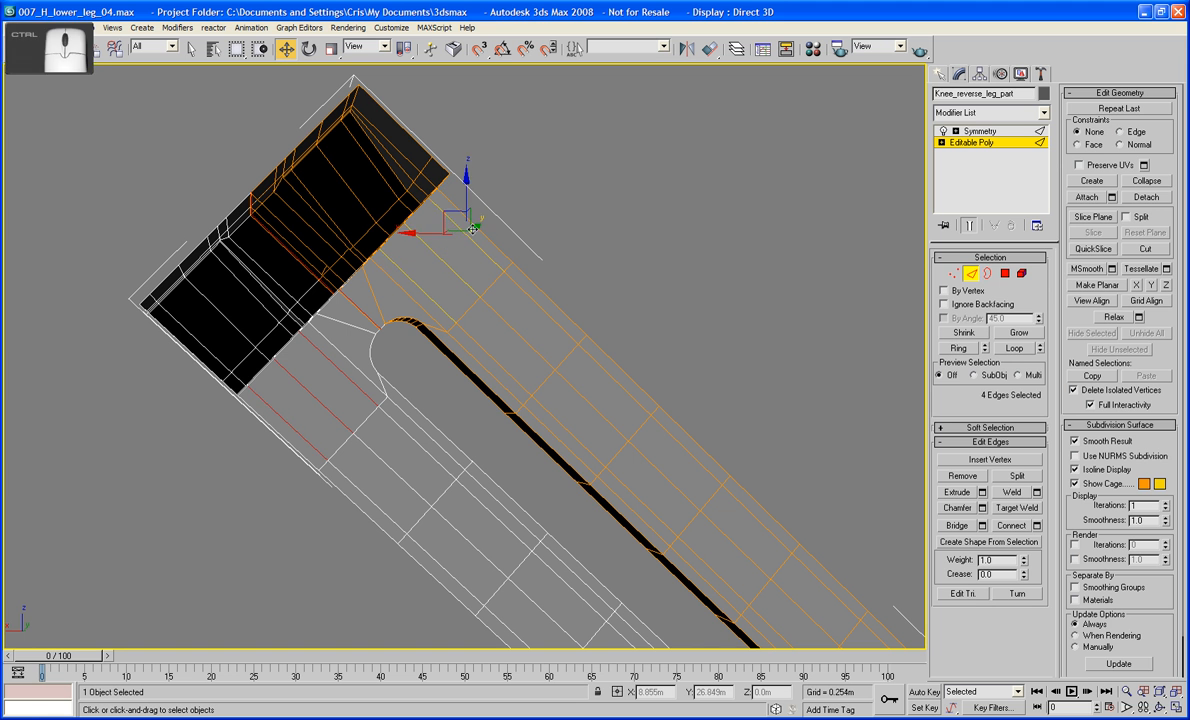
pyautogui.keyDown('ctrl'); pyautogui.click(475, 226); pyautogui.keyUp('ctrl')
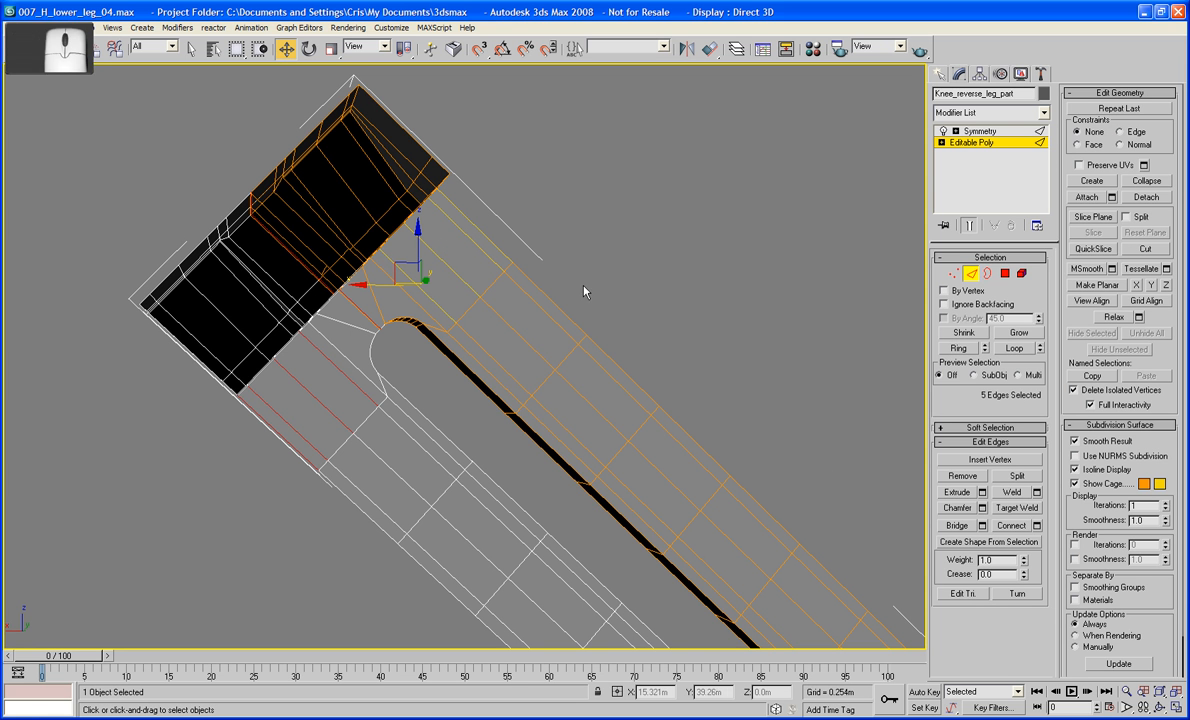
pyautogui.click(1037, 525)
pyautogui.moveTo(679, 375); pyautogui.dragTo(667, 258)
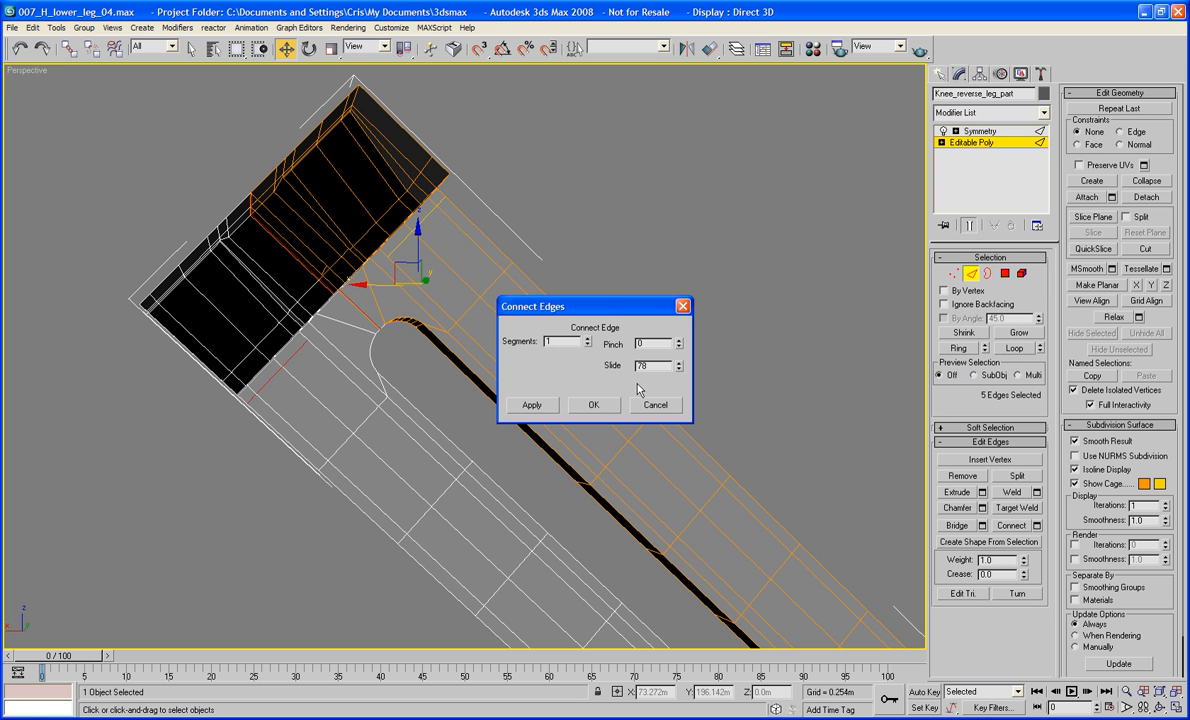
pyautogui.click(604, 404)
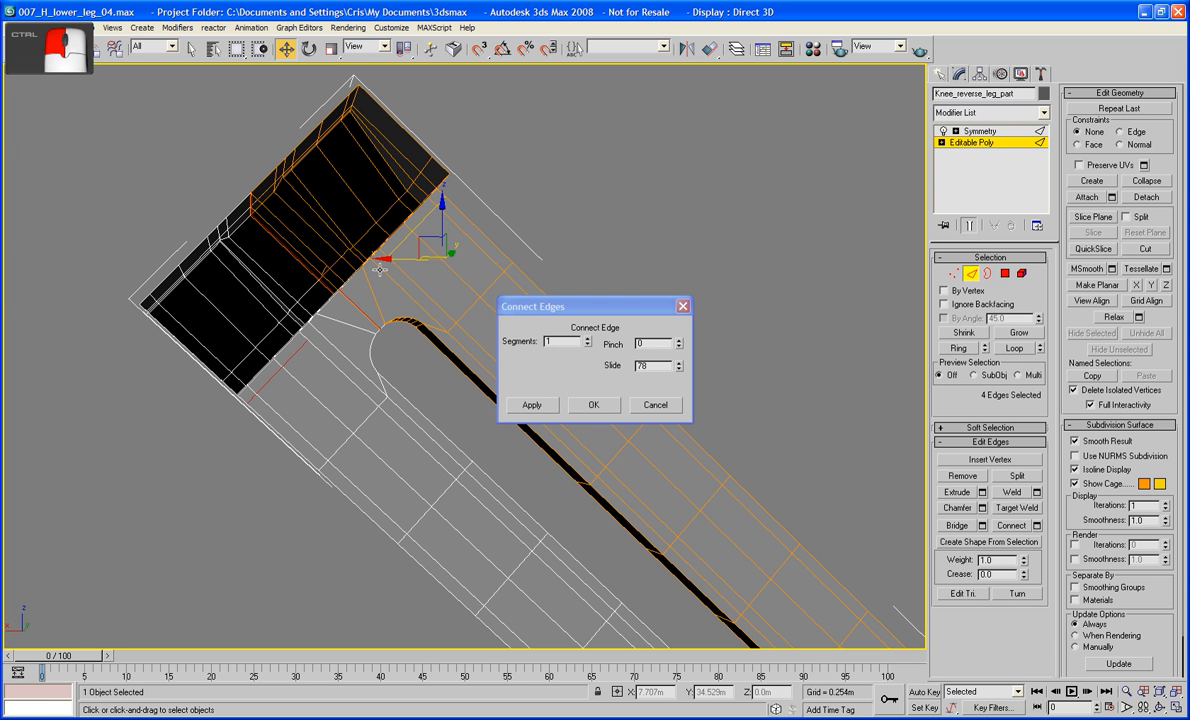
pyautogui.hotkey('ctrl', 'z')
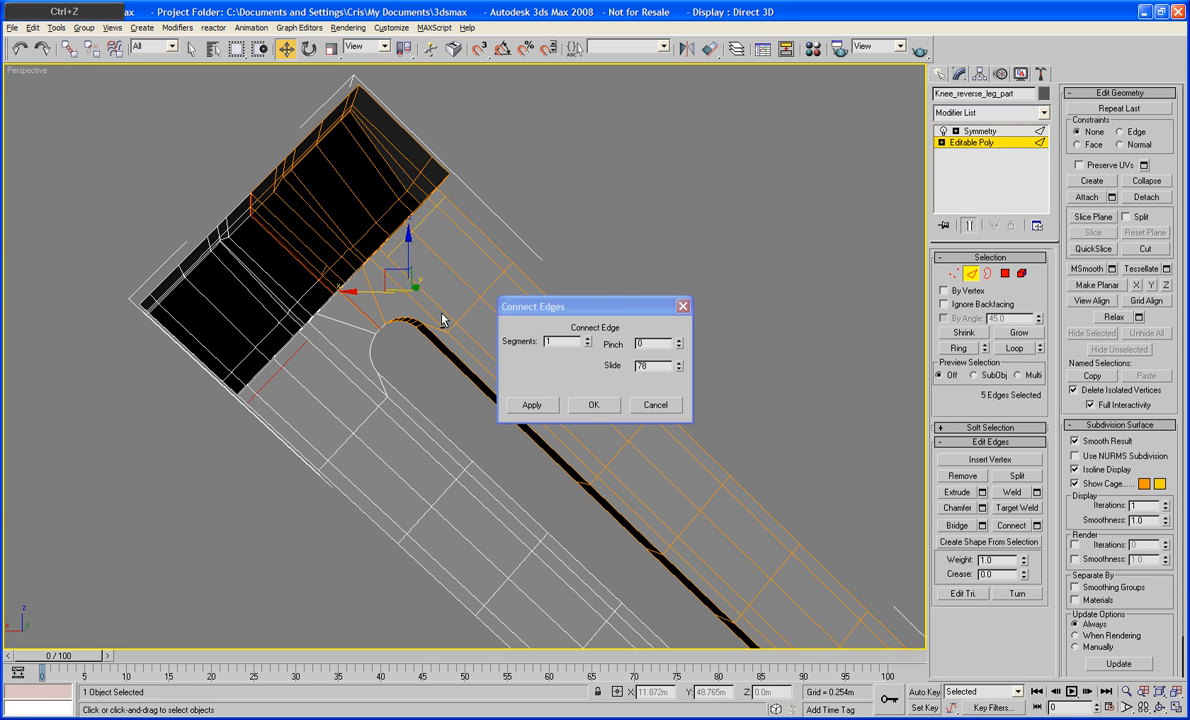
pyautogui.keyDown('alt'); pyautogui.moveTo(442, 318); pyautogui.dragTo(391, 459, button='middle'); pyautogui.keyUp('alt')
pyautogui.scroll(3, 394, 343)
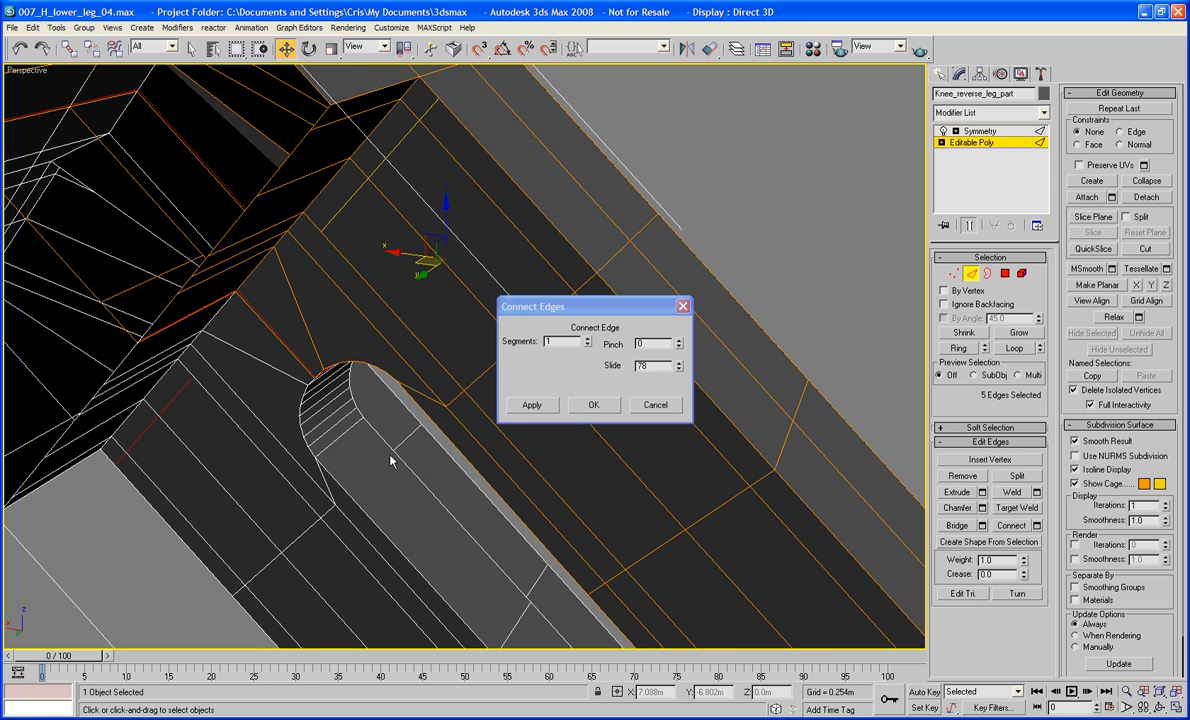
pyautogui.click(650, 406)
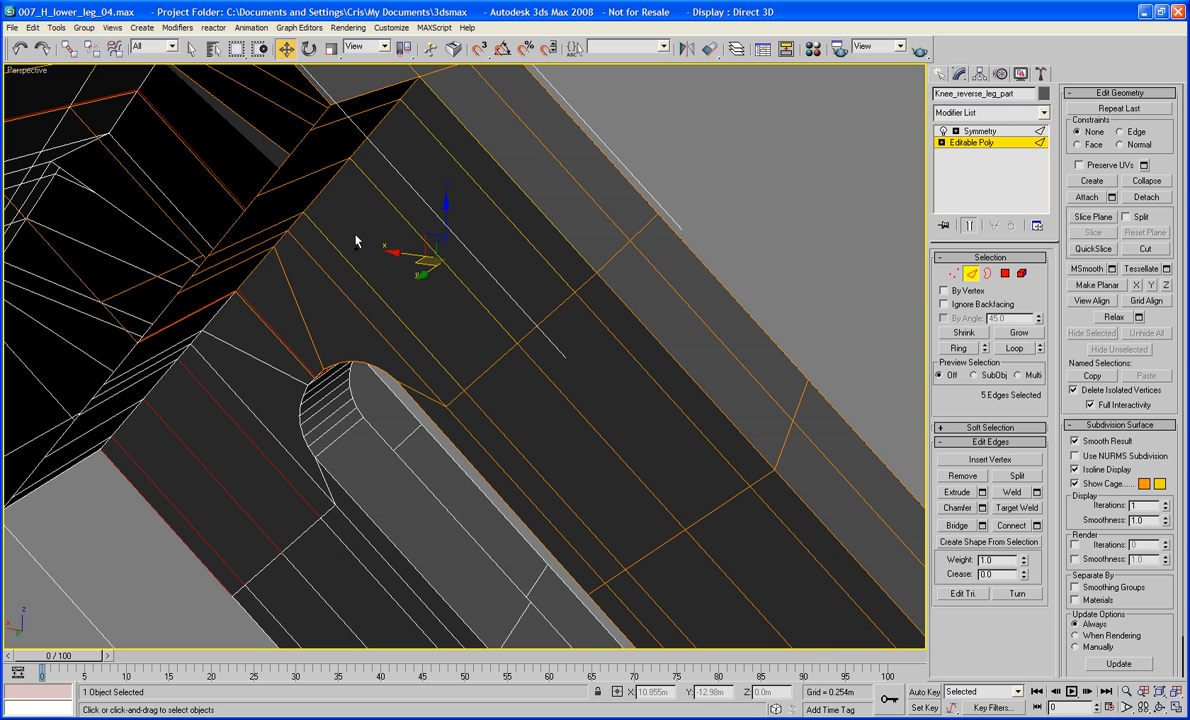
# Add the lengthwise edge nearest the slot to the selection and connect the six edges with 1 segment and a slide of -79
pyautogui.keyDown('ctrl'); pyautogui.click(328, 281); pyautogui.keyUp('ctrl')
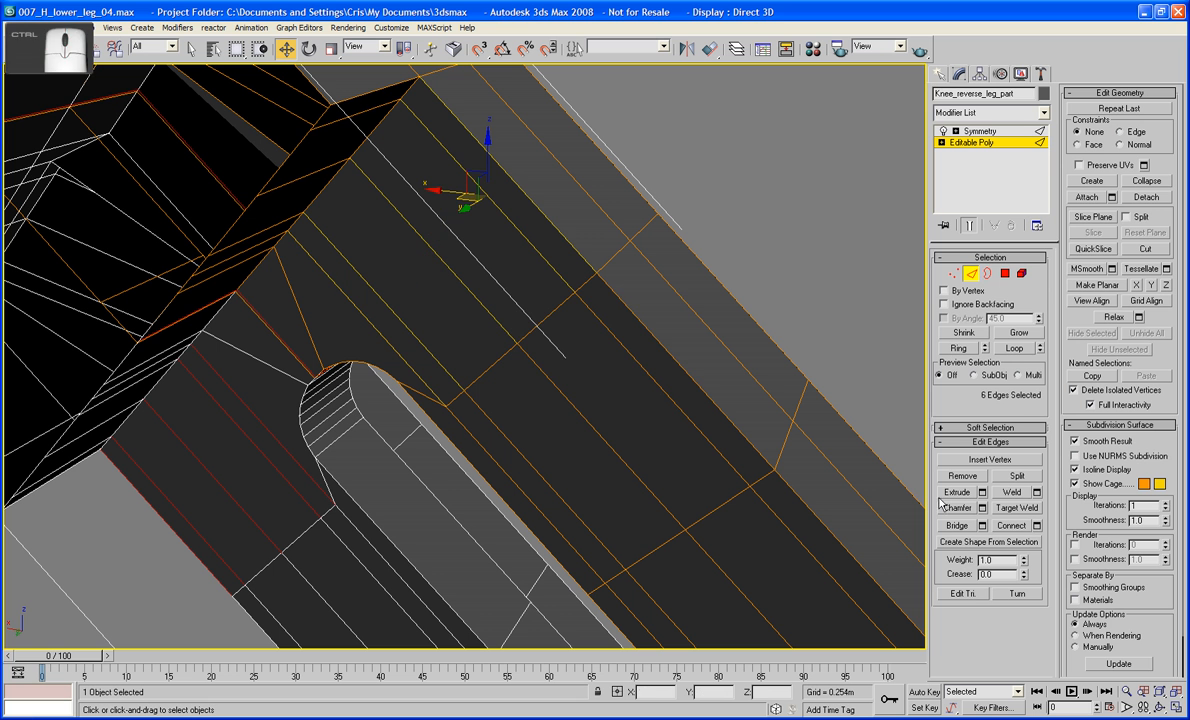
pyautogui.click(1038, 526)
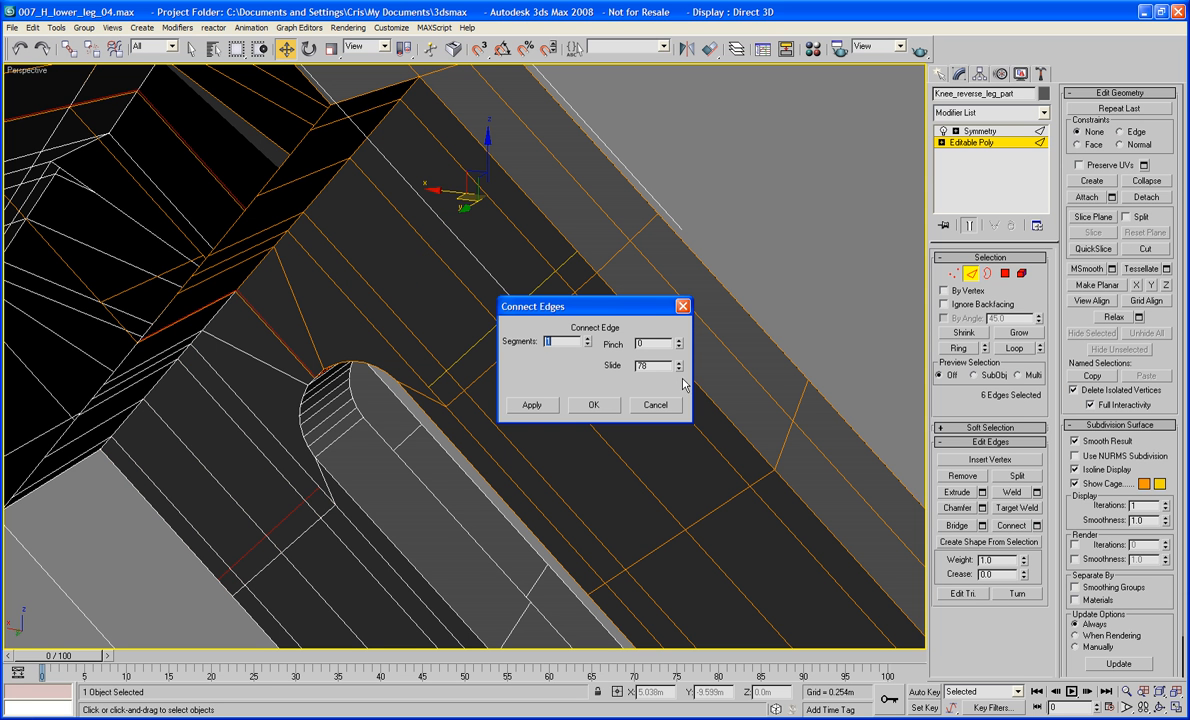
pyautogui.moveTo(677, 371); pyautogui.dragTo(685, 588)
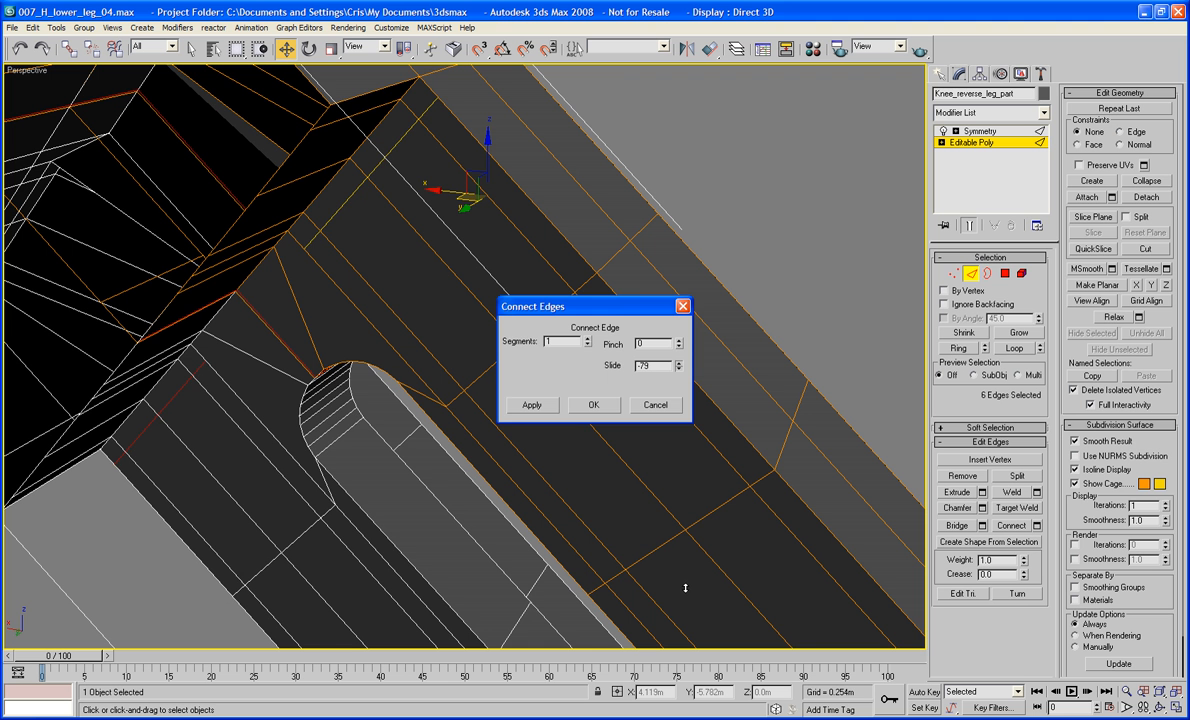
pyautogui.click(609, 407)
pyautogui.click(781, 205)
pyautogui.moveTo(781, 206); pyautogui.dragTo(670, 243, button='middle')
pyautogui.scroll(-4, 763, 131)
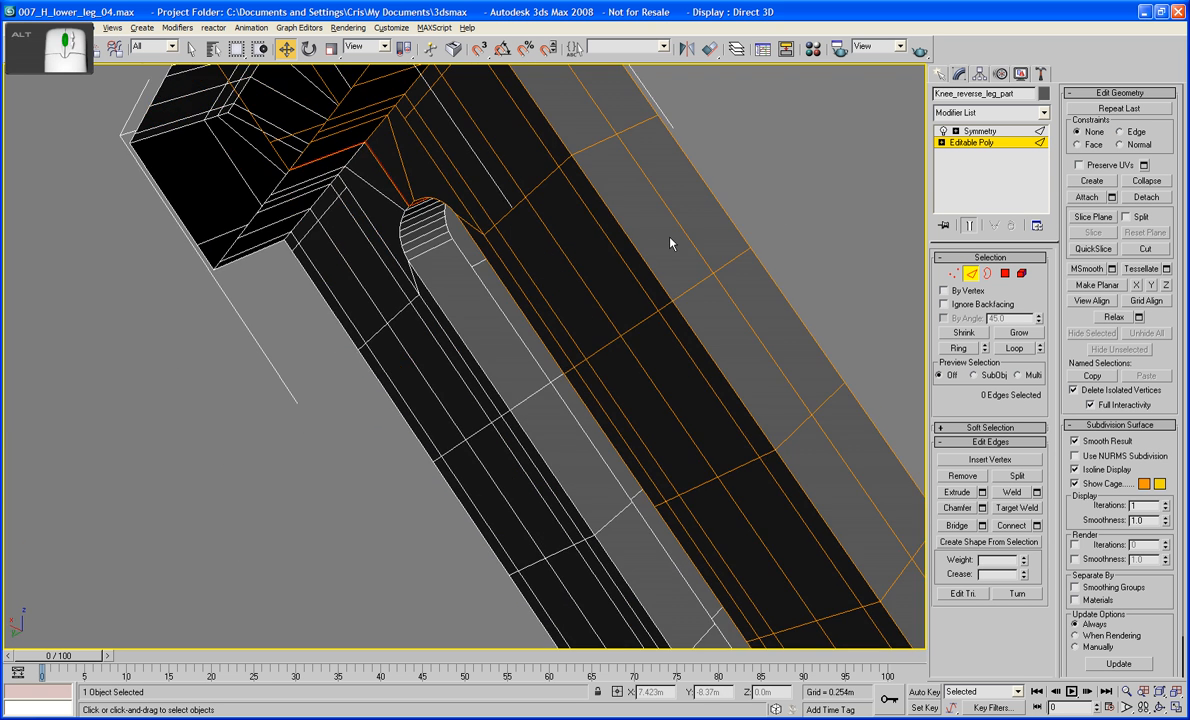
# Select the 16 polygons forming the two-polygon-wide strip along the slot, from the new connecting edge down to the lower leg housing
pyautogui.press('4')
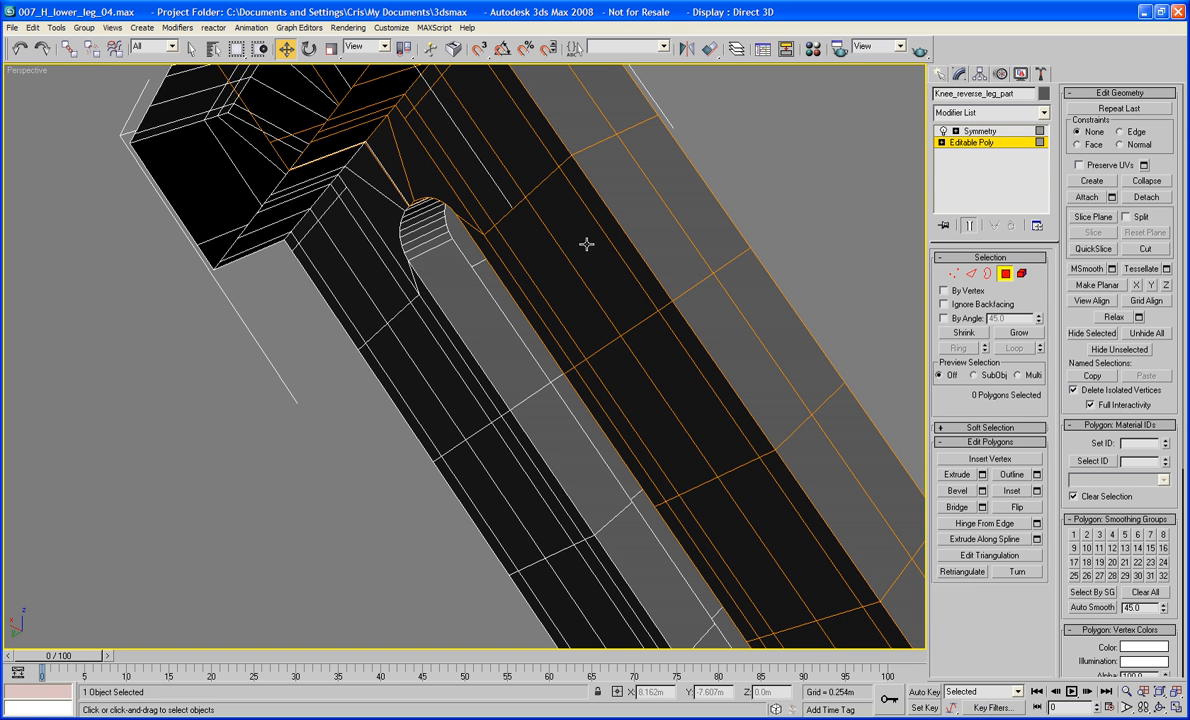
pyautogui.click(469, 197)
pyautogui.keyDown('ctrl'); pyautogui.click(475, 190); pyautogui.keyUp('ctrl')
pyautogui.keyDown('ctrl'); pyautogui.click(534, 289); pyautogui.keyUp('ctrl')
pyautogui.keyDown('ctrl'); pyautogui.click(550, 280); pyautogui.keyUp('ctrl')
pyautogui.moveTo(650, 425); pyautogui.dragTo(588, 310, button='middle')
pyautogui.scroll(-3, 588, 310)
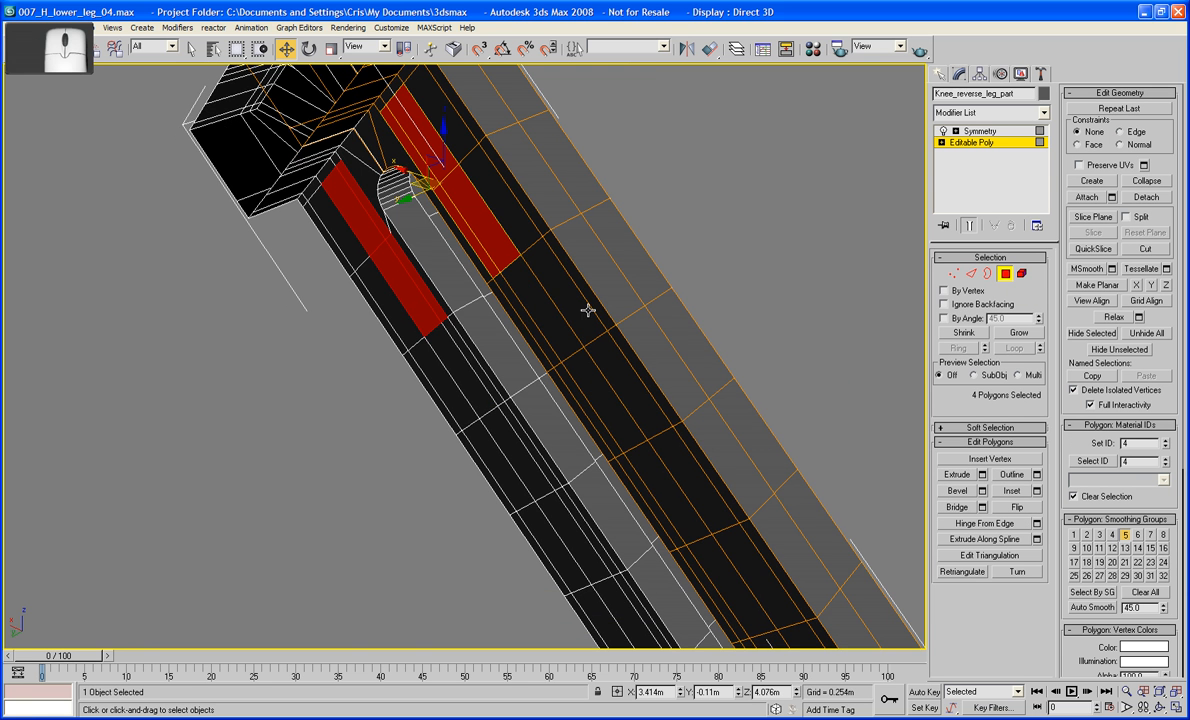
pyautogui.scroll(4, 527, 323)
pyautogui.scroll(-4, 607, 321)
pyautogui.keyDown('ctrl'); pyautogui.click(535, 321); pyautogui.keyUp('ctrl')
pyautogui.keyDown('ctrl'); pyautogui.click(546, 315); pyautogui.keyUp('ctrl')
pyautogui.keyDown('ctrl'); pyautogui.click(585, 403); pyautogui.keyUp('ctrl')
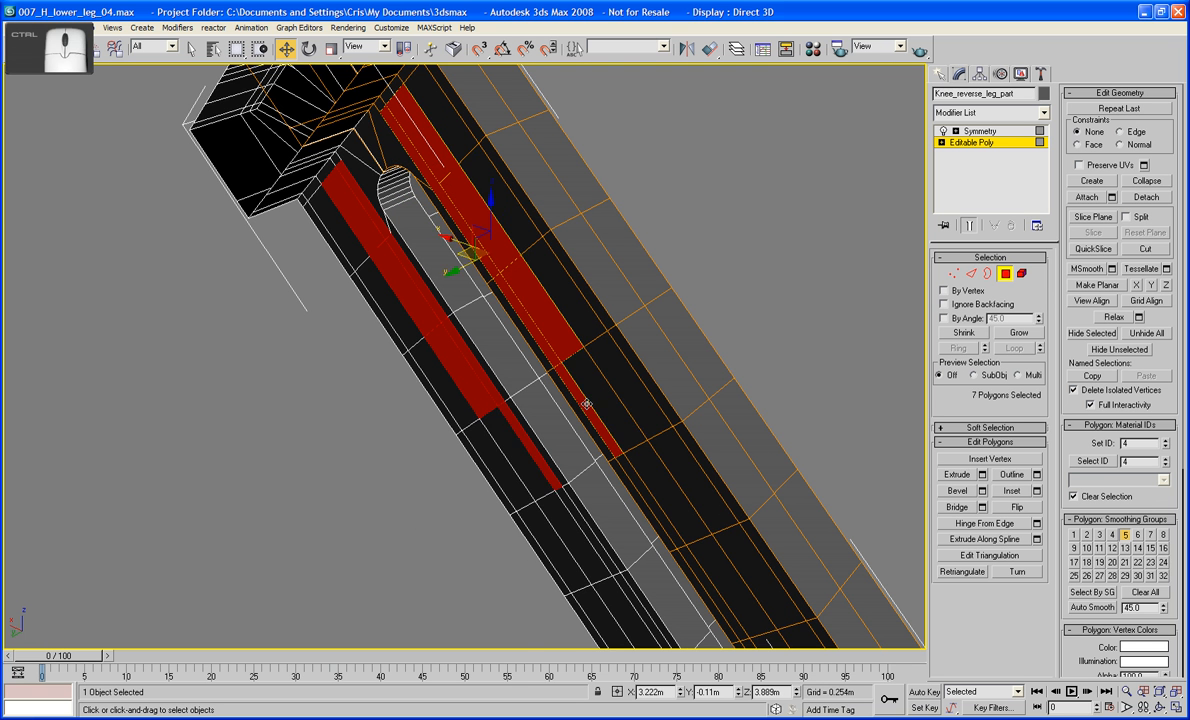
pyautogui.keyDown('ctrl'); pyautogui.click(597, 398); pyautogui.keyUp('ctrl')
pyautogui.moveTo(668, 487); pyautogui.dragTo(579, 417, button='middle')
pyautogui.keyDown('ctrl'); pyautogui.click(590, 417); pyautogui.keyUp('ctrl')
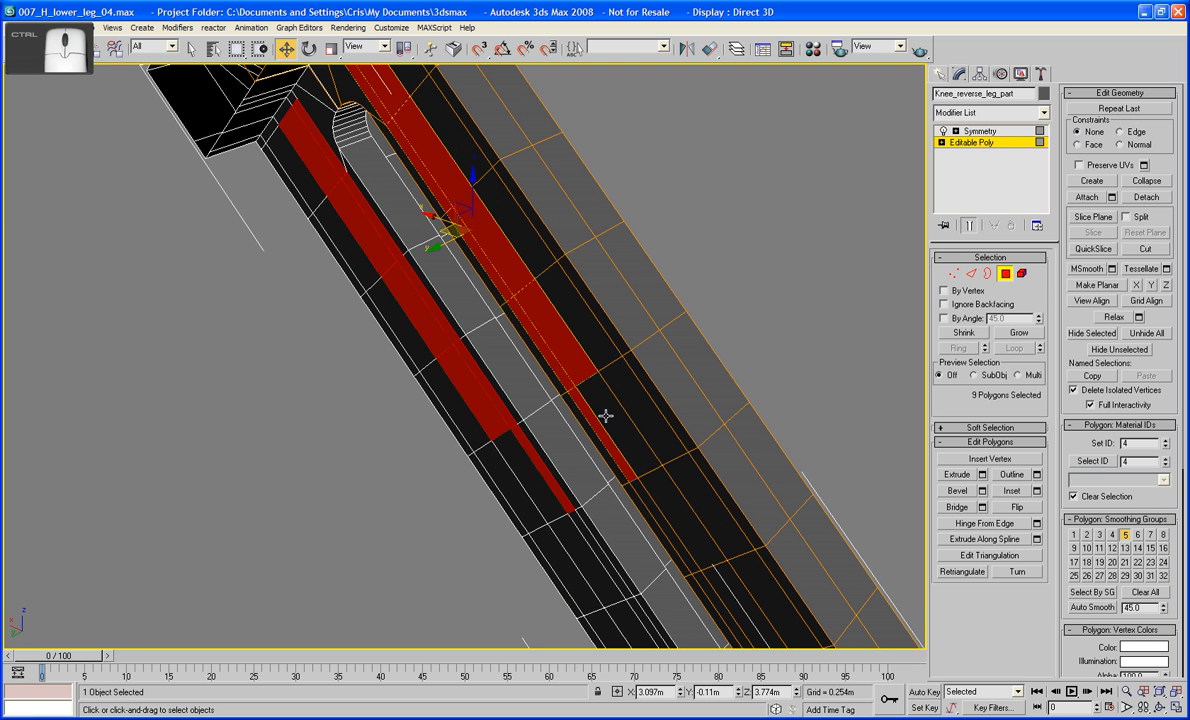
pyautogui.keyDown('ctrl'); pyautogui.click(610, 414); pyautogui.keyUp('ctrl')
pyautogui.moveTo(665, 523); pyautogui.dragTo(610, 457, button='middle')
pyautogui.keyDown('ctrl'); pyautogui.click(608, 457); pyautogui.keyUp('ctrl')
pyautogui.keyDown('ctrl'); pyautogui.click(622, 455); pyautogui.keyUp('ctrl')
pyautogui.moveTo(700, 537); pyautogui.dragTo(629, 463, button='middle')
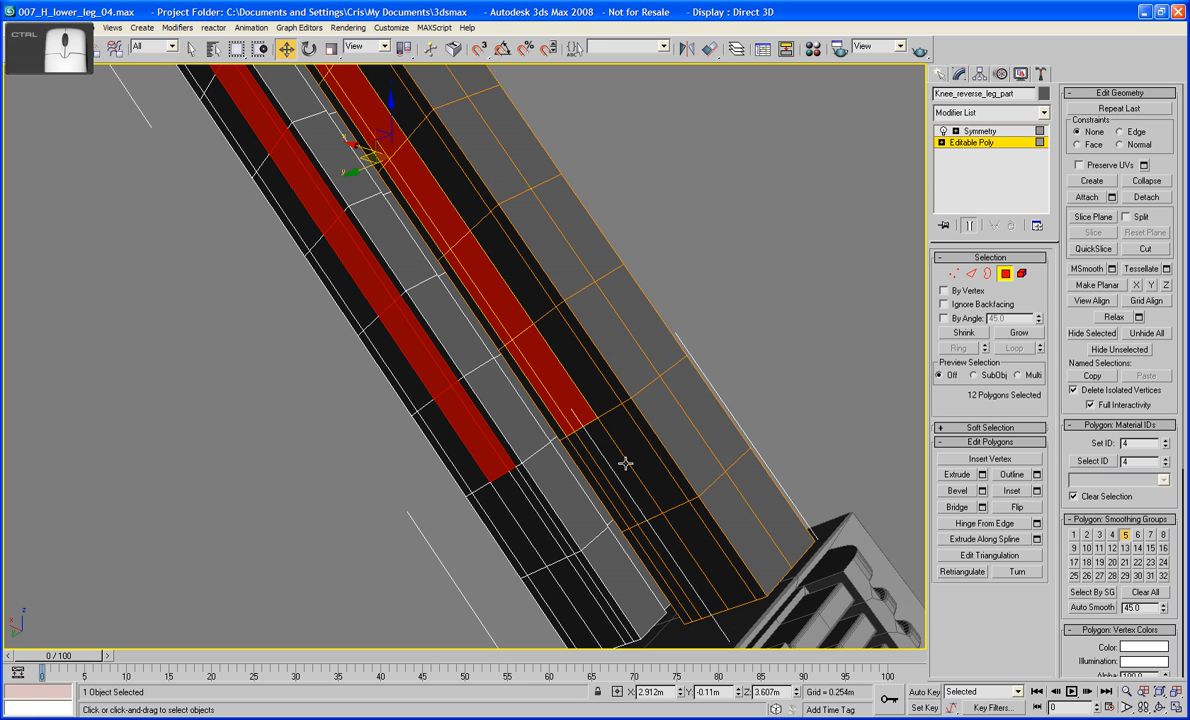
pyautogui.keyDown('ctrl'); pyautogui.click(608, 491); pyautogui.keyUp('ctrl')
pyautogui.keyDown('ctrl'); pyautogui.click(625, 491); pyautogui.keyUp('ctrl')
pyautogui.moveTo(673, 575); pyautogui.dragTo(616, 444, button='middle')
pyautogui.keyDown('ctrl'); pyautogui.click(640, 496); pyautogui.keyUp('ctrl')
pyautogui.keyDown('ctrl'); pyautogui.click(647, 492); pyautogui.keyUp('ctrl')
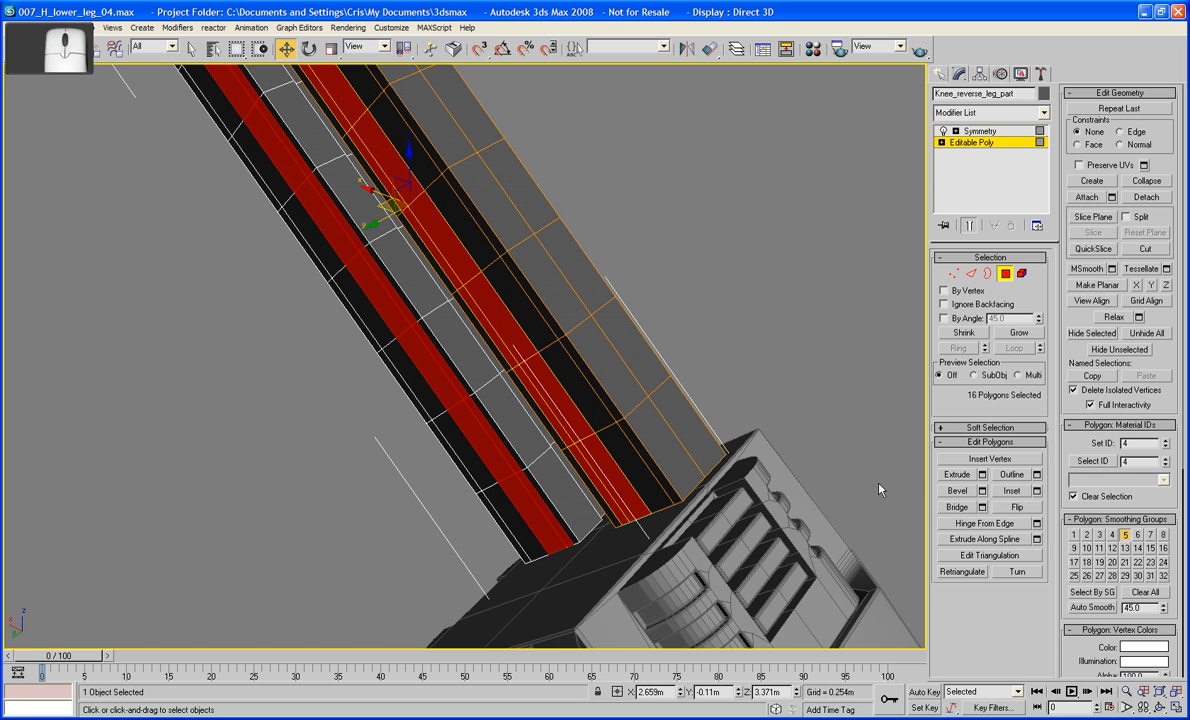
# Extrude the selected strip polygons slightly inward and return to the Move tool
pyautogui.click(948, 477)
pyautogui.moveTo(571, 417)
pyautogui.mouseDown()
pyautogui.moveTo(571, 491)
pyautogui.moveTo(571, 415)
pyautogui.mouseUp()
pyautogui.scroll(-5, 571, 415)
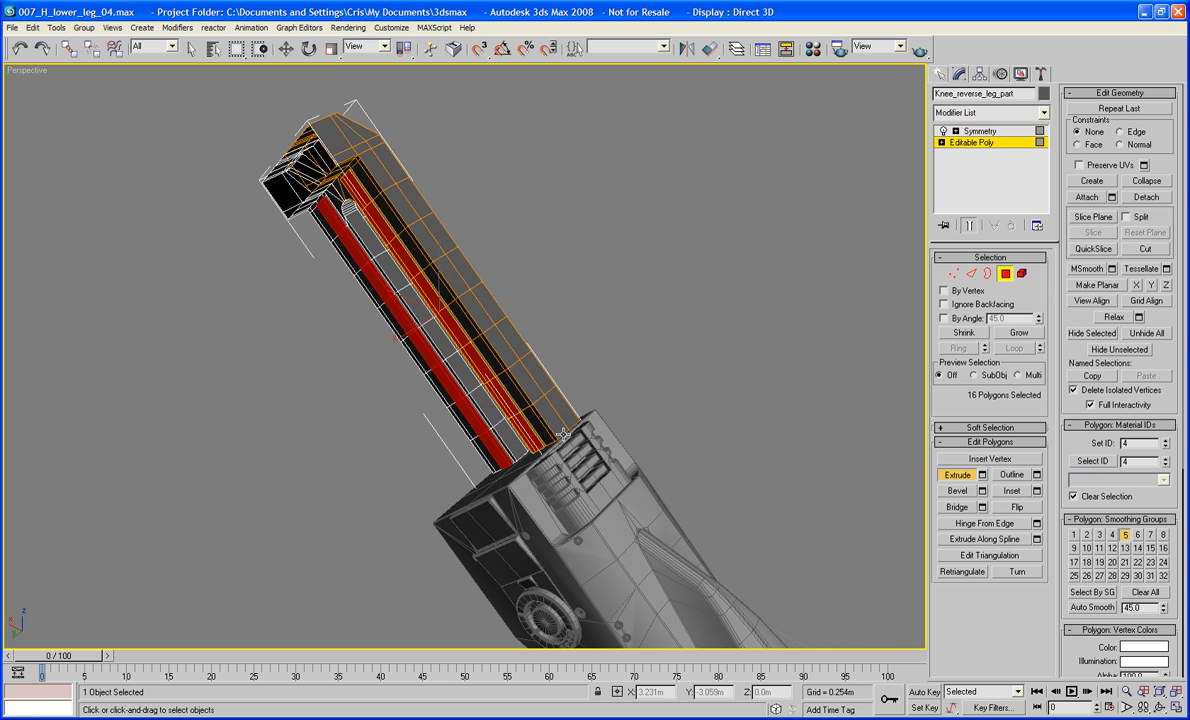
pyautogui.press('w')
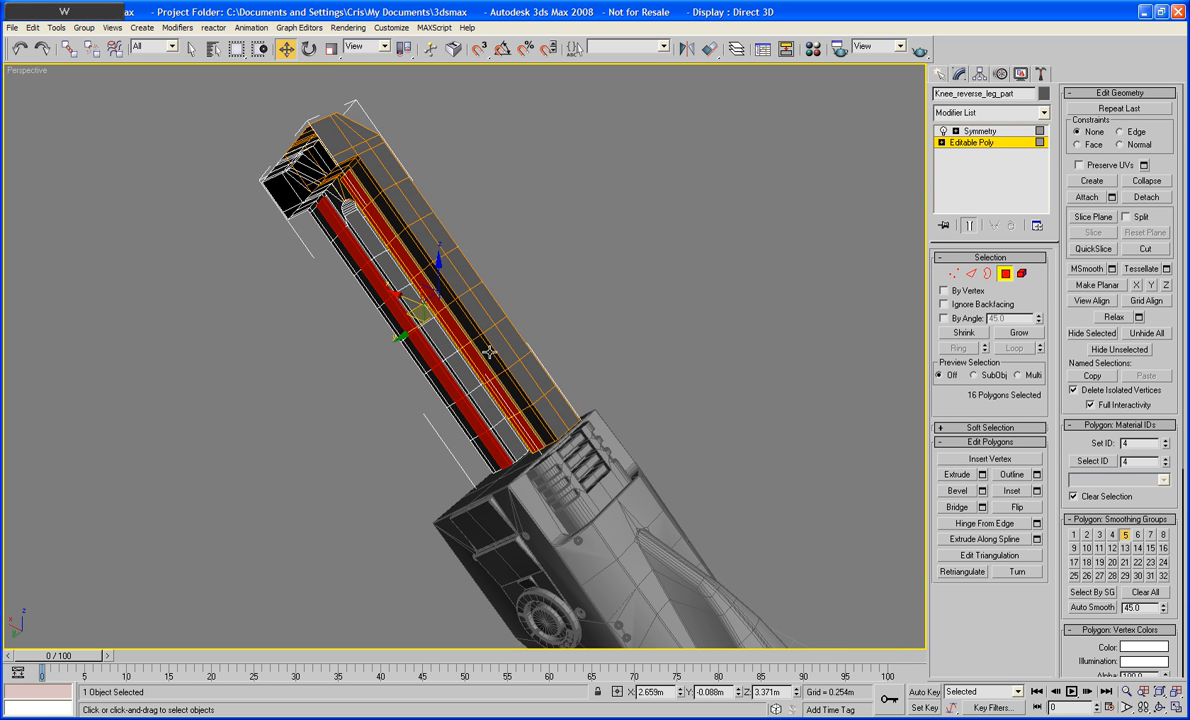
# Detach the recessed strip polygons as the separate object Object01 and leave Polygon level
pyautogui.click(1146, 197)
pyautogui.click(636, 374)
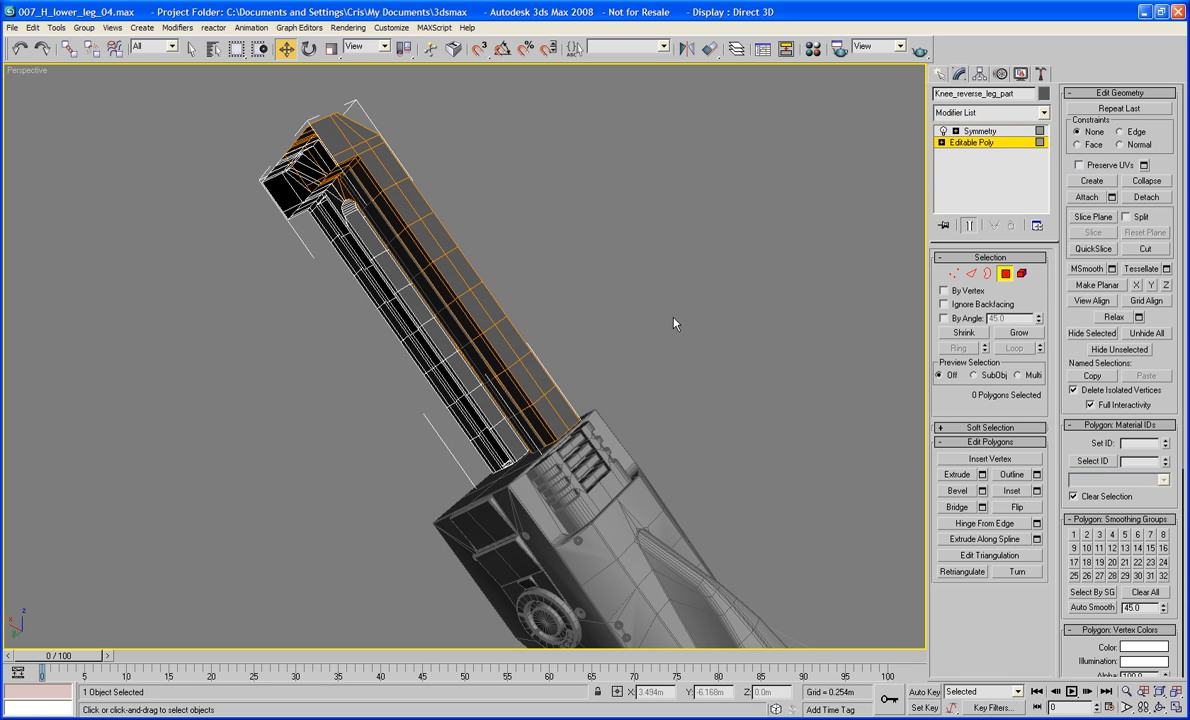
pyautogui.click(1002, 277)
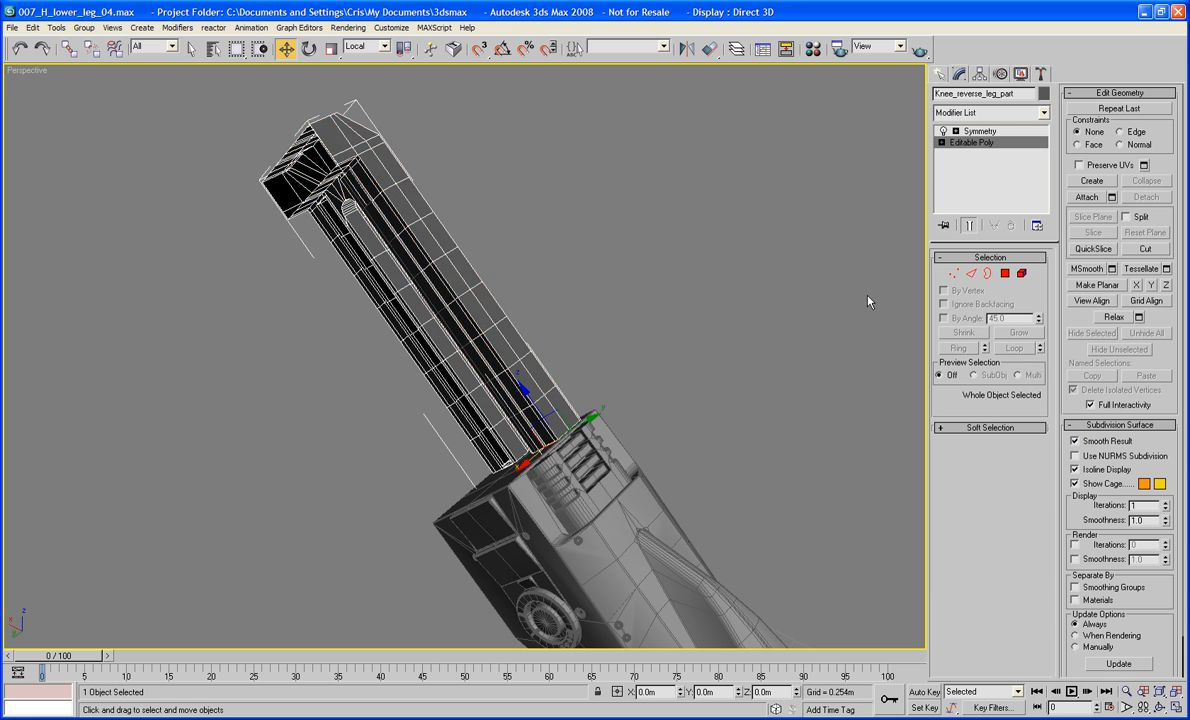
# Select the detached strip and move it along its local X axis until it is clear of the leg
pyautogui.keyDown('alt'); pyautogui.moveTo(869, 300); pyautogui.dragTo(732, 321, button='middle'); pyautogui.keyUp('alt')
pyautogui.scroll(4, 732, 321)
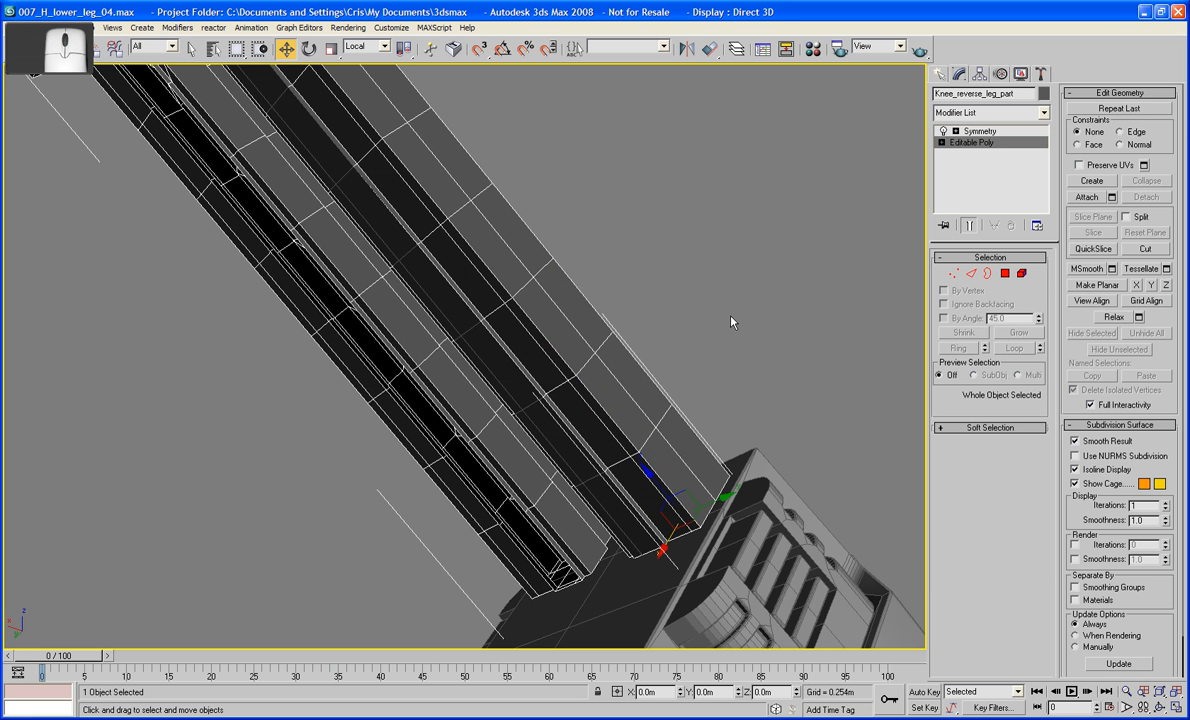
pyautogui.click(502, 377)
pyautogui.scroll(-5, 502, 378)
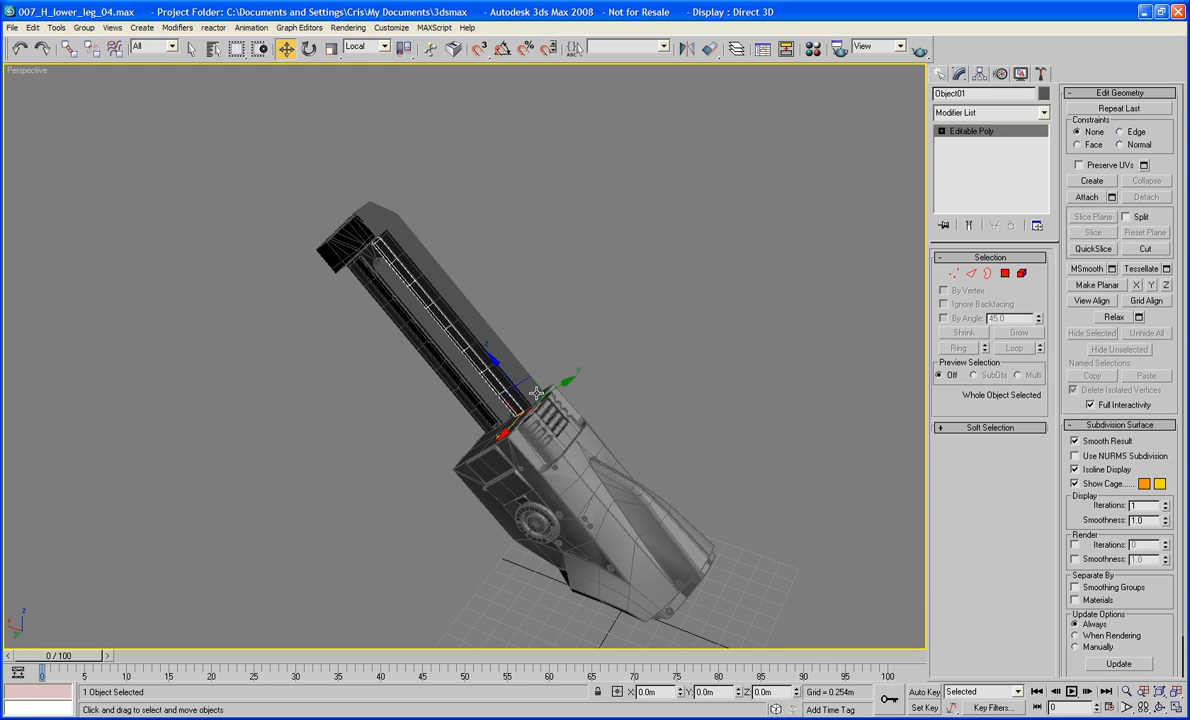
pyautogui.keyDown('alt'); pyautogui.moveTo(502, 378); pyautogui.dragTo(490, 446, button='middle'); pyautogui.keyUp('alt')
pyautogui.scroll(2, 490, 448)
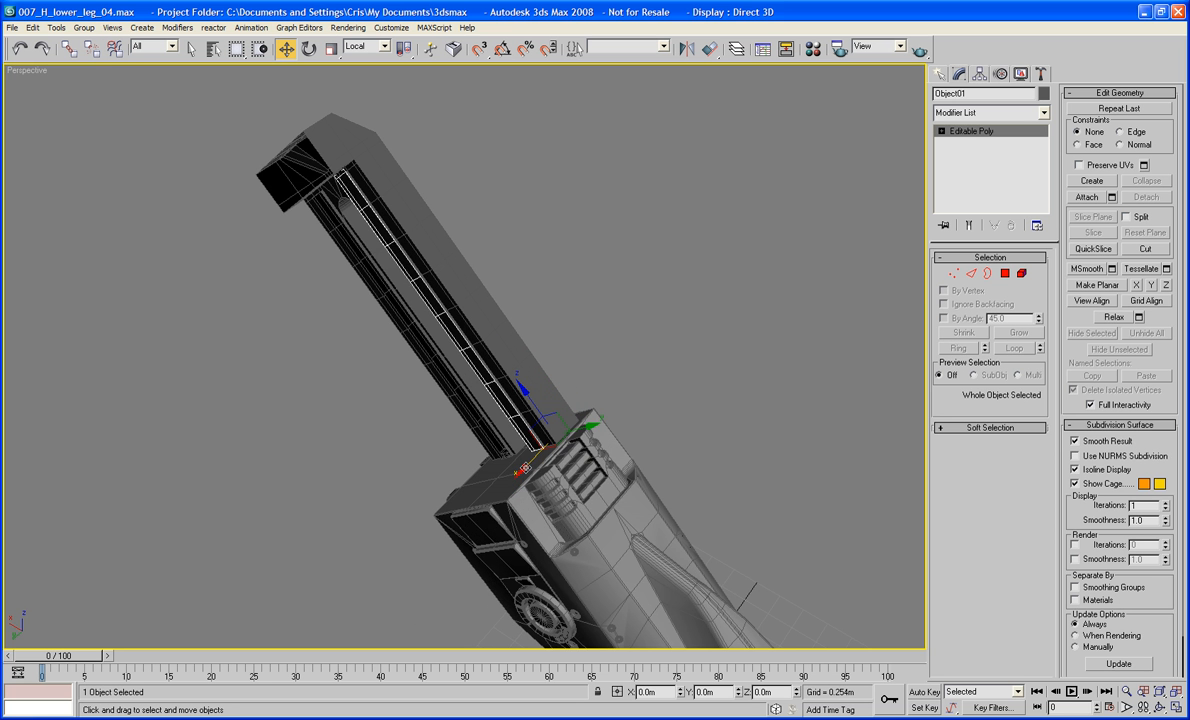
pyautogui.moveTo(524, 472); pyautogui.dragTo(404, 560)
# Extrude all 16 polygons of the detached strip to give it thickness, and clear the polygon selection
pyautogui.keyDown('alt'); pyautogui.moveTo(404, 560); pyautogui.dragTo(414, 505, button='middle'); pyautogui.keyUp('alt')
pyautogui.click(1000, 276)
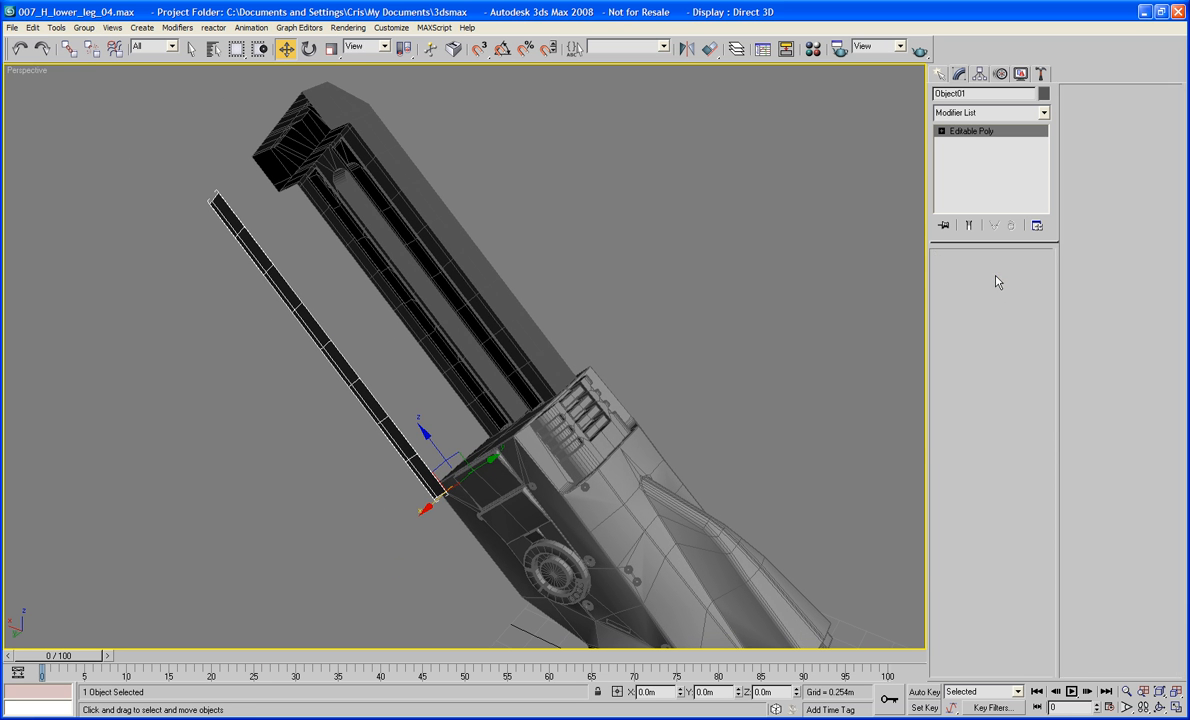
pyautogui.click(962, 477)
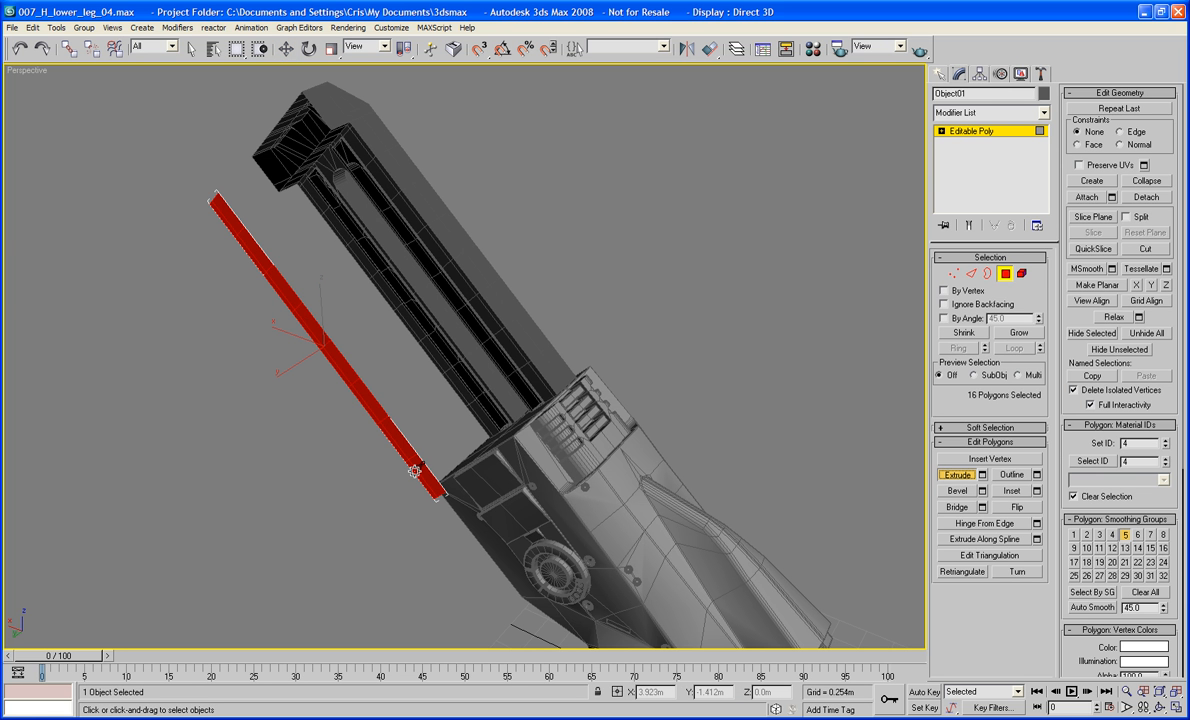
pyautogui.moveTo(414, 471); pyautogui.dragTo(416, 452)
pyautogui.keyDown('alt'); pyautogui.moveTo(590, 402); pyautogui.dragTo(489, 520, button='middle'); pyautogui.keyUp('alt')
pyautogui.scroll(4, 427, 371)
pyautogui.click(457, 425)
pyautogui.scroll(4, 457, 430)
# Bridge the opposite open edges along the back of the strip, section by section, to close its full length
pyautogui.click(971, 273)
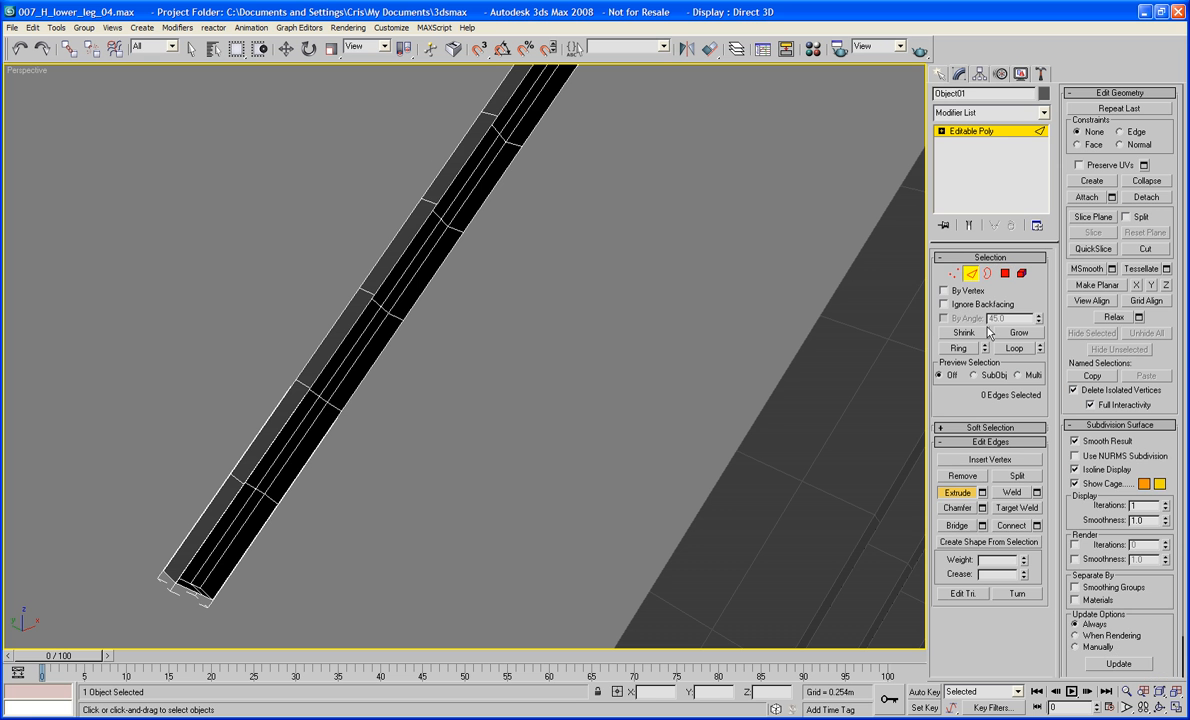
pyautogui.click(957, 526)
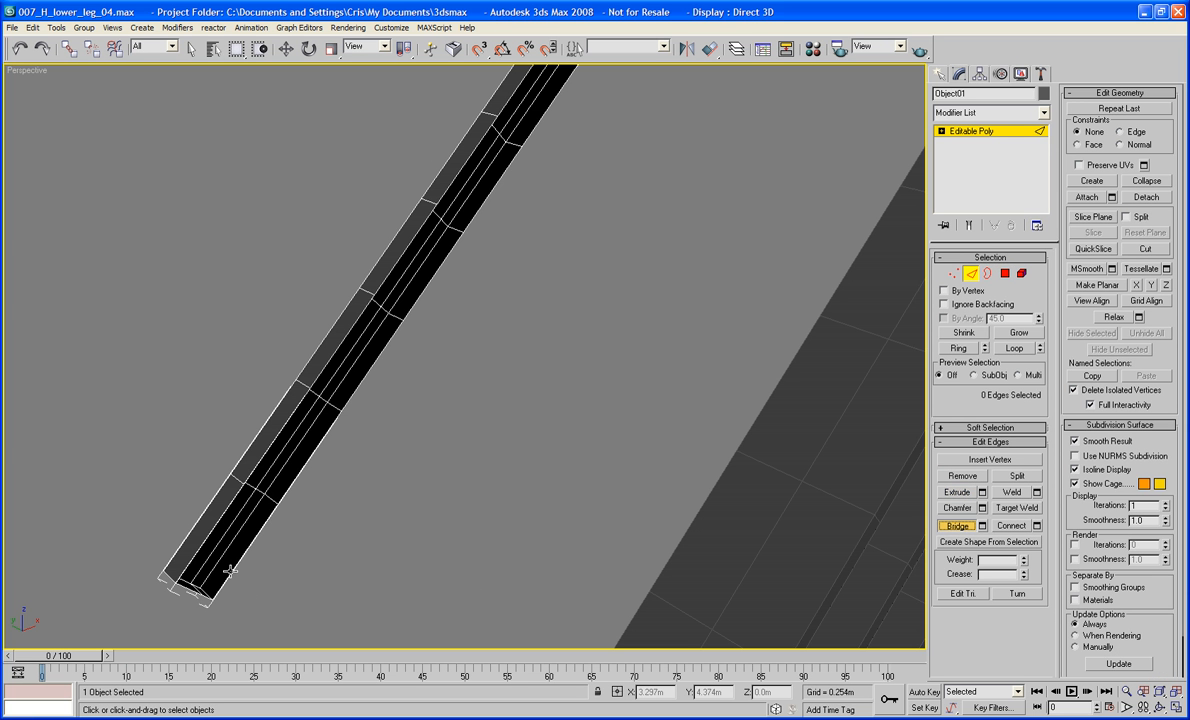
pyautogui.click(195, 557)
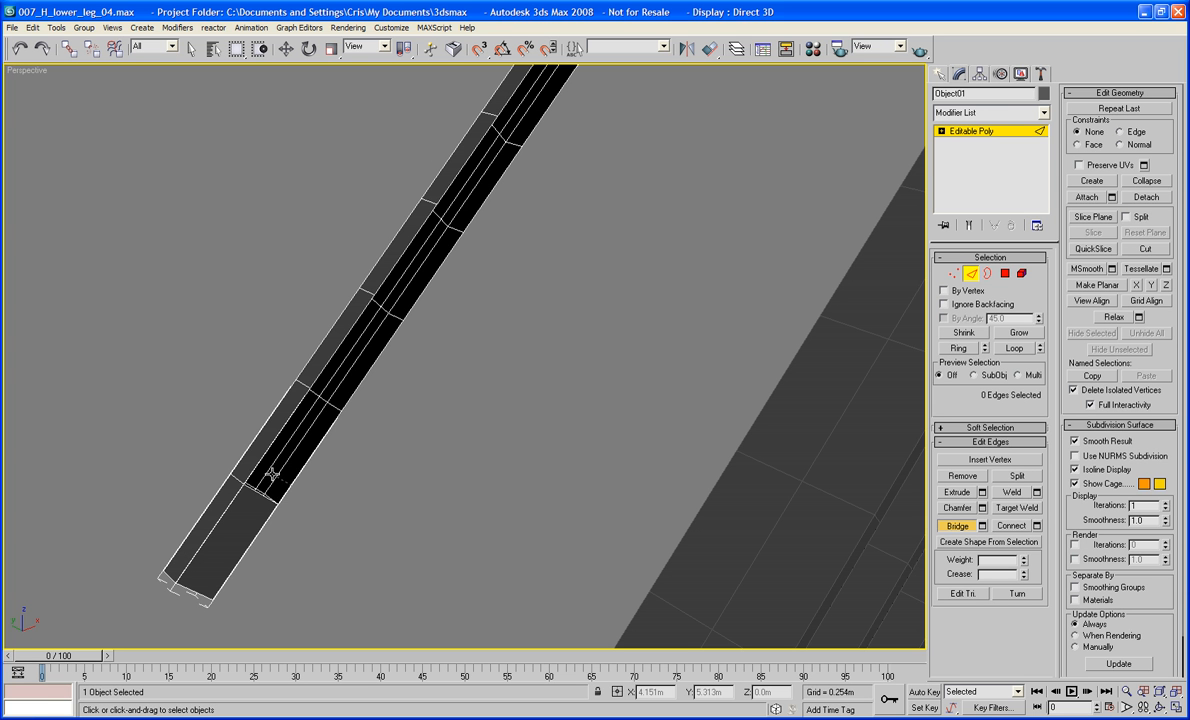
pyautogui.click(347, 403)
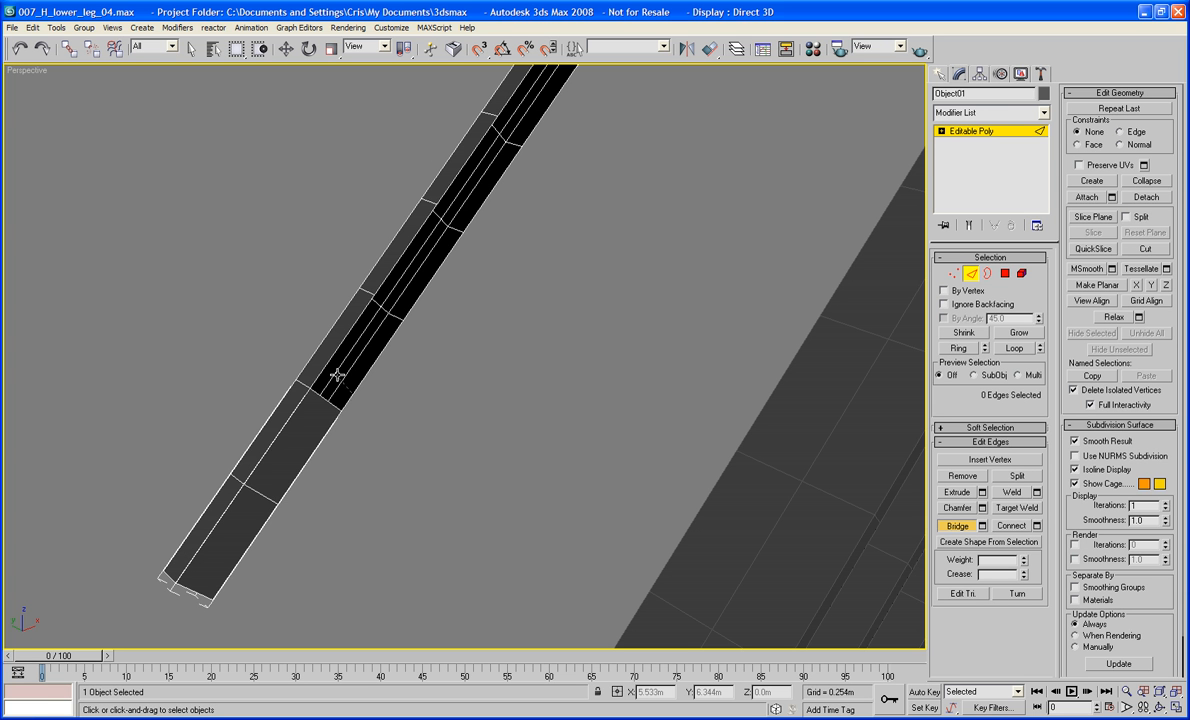
pyautogui.click(402, 311)
pyautogui.click(391, 291)
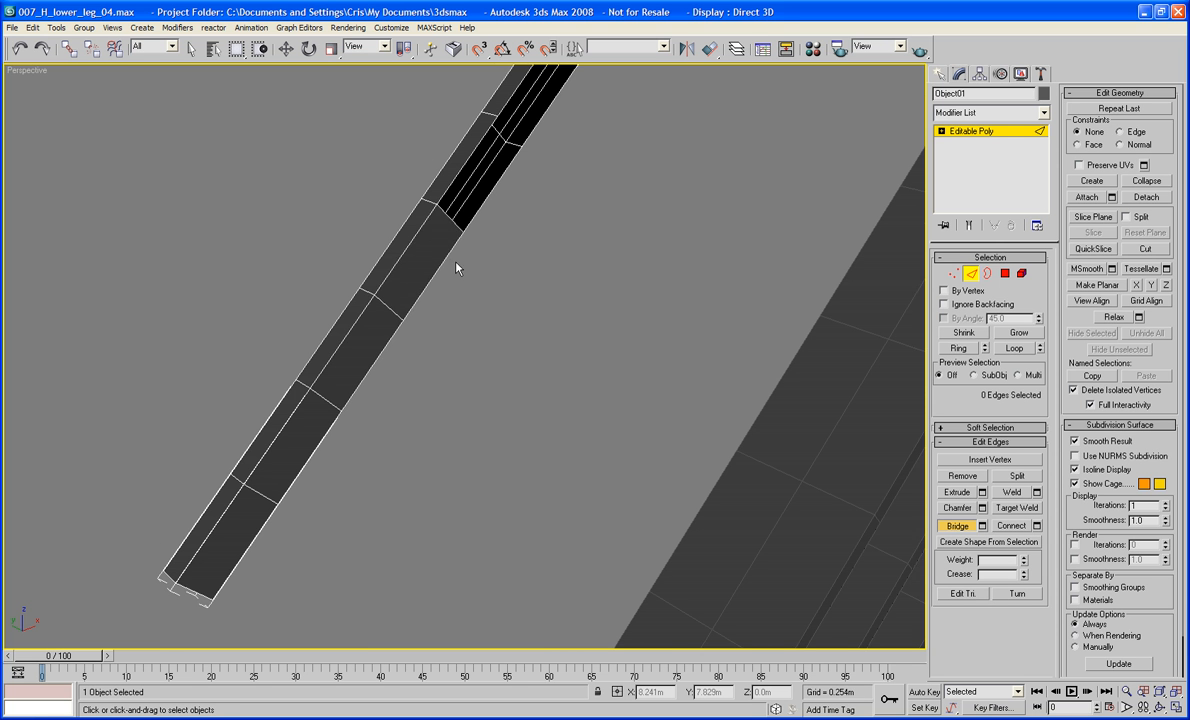
pyautogui.moveTo(423, 243); pyautogui.dragTo(416, 311, button='middle')
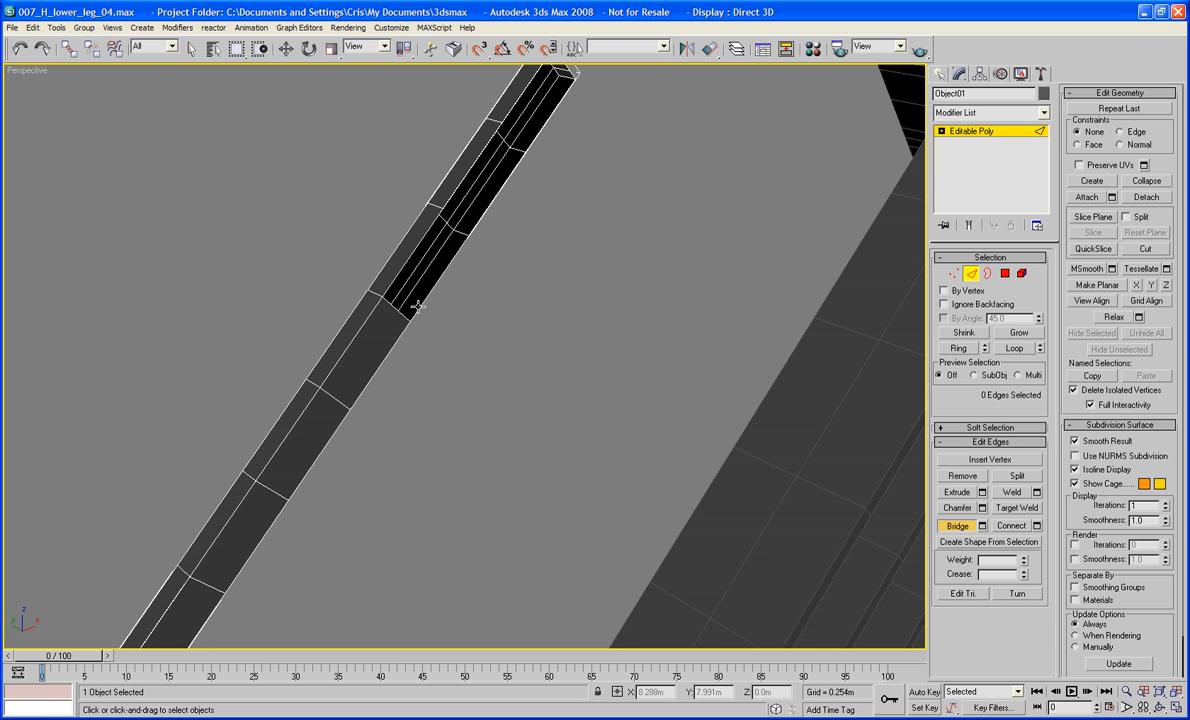
pyautogui.click(400, 273)
pyautogui.moveTo(499, 234); pyautogui.dragTo(466, 332, button='middle')
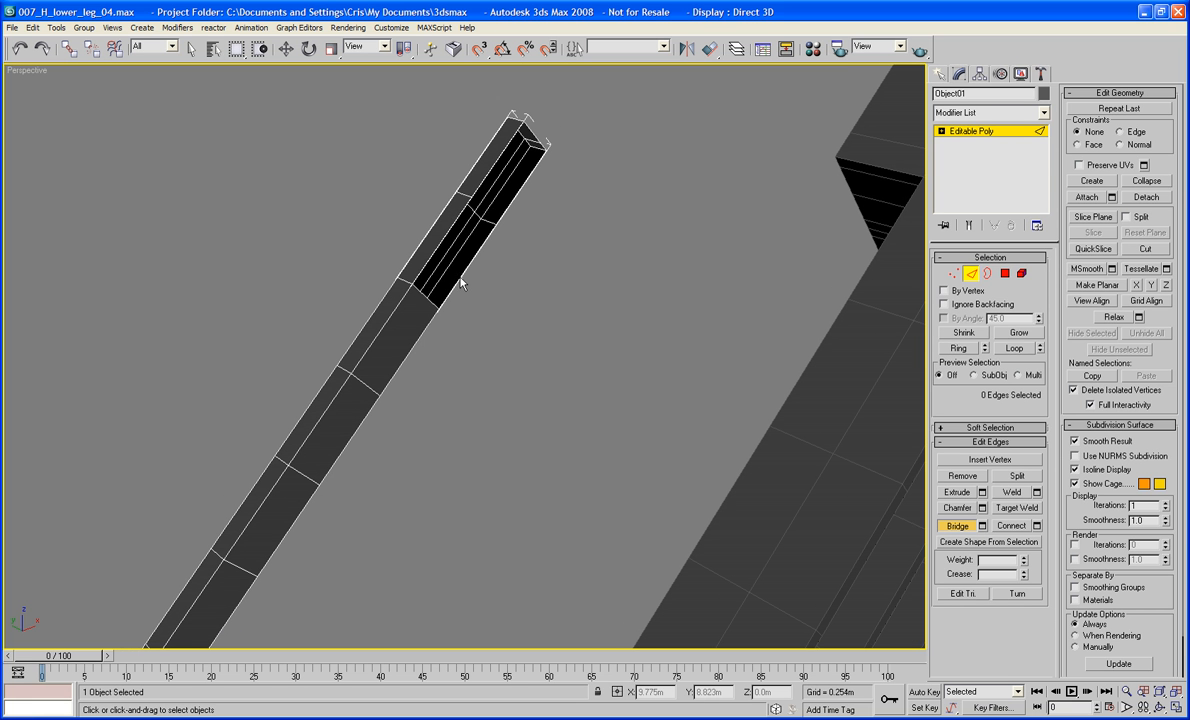
pyautogui.click(436, 254)
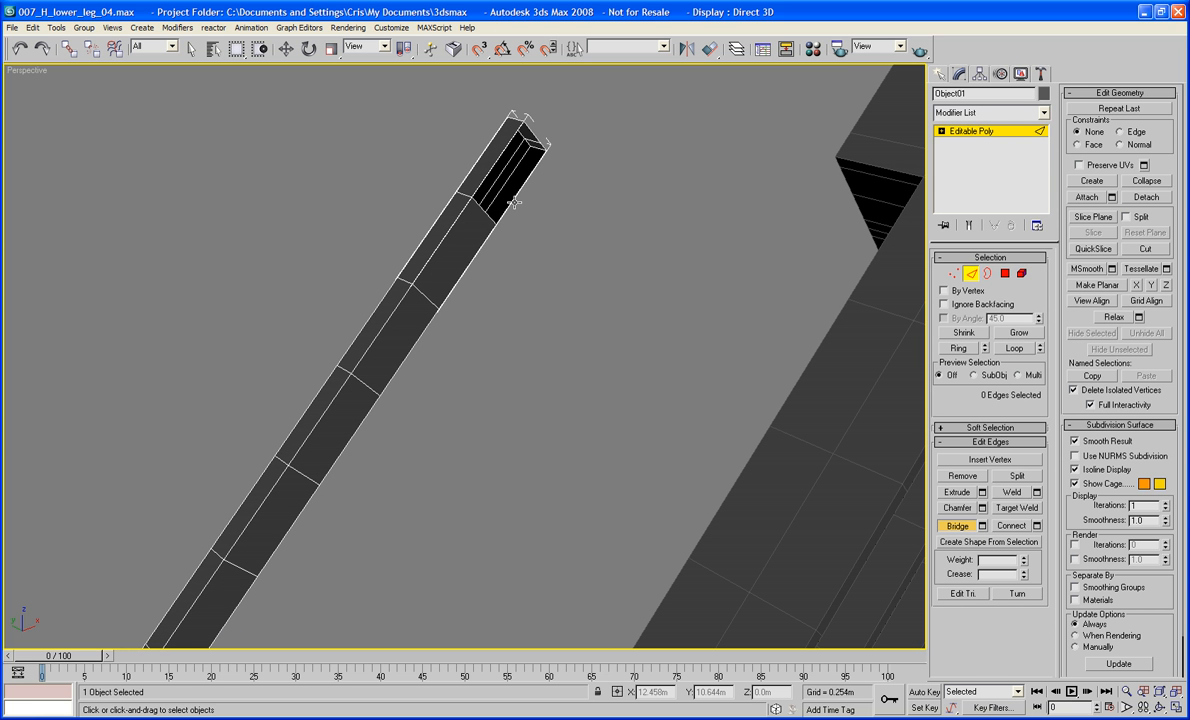
pyautogui.click(495, 176)
pyautogui.moveTo(495, 178); pyautogui.dragTo(505, 151, button='middle')
pyautogui.scroll(-2, 596, 136)
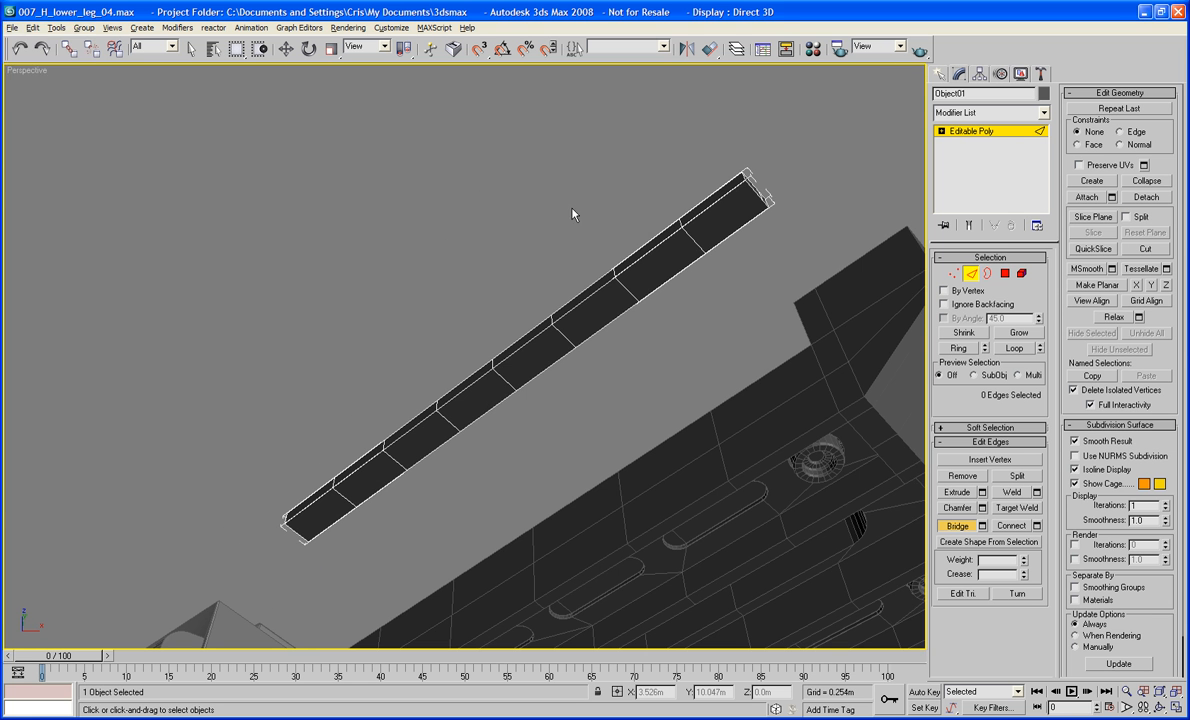
pyautogui.keyDown('alt'); pyautogui.moveTo(572, 207); pyautogui.dragTo(608, 218, button='middle'); pyautogui.keyUp('alt')
pyautogui.keyDown('alt'); pyautogui.moveTo(563, 295); pyautogui.dragTo(630, 215, button='middle'); pyautogui.keyUp('alt')
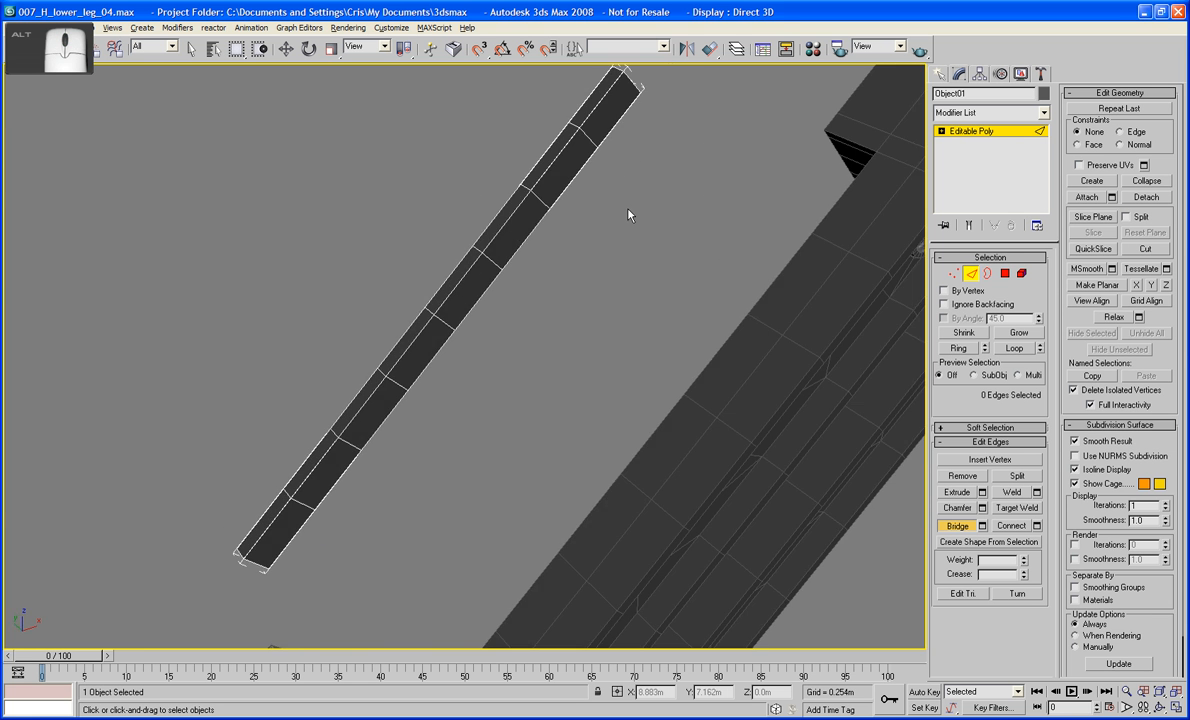
# Select the seven cross edges on the strip's bridged side and connect them with a lengthwise edge
pyautogui.press('w')
pyautogui.click(590, 132)
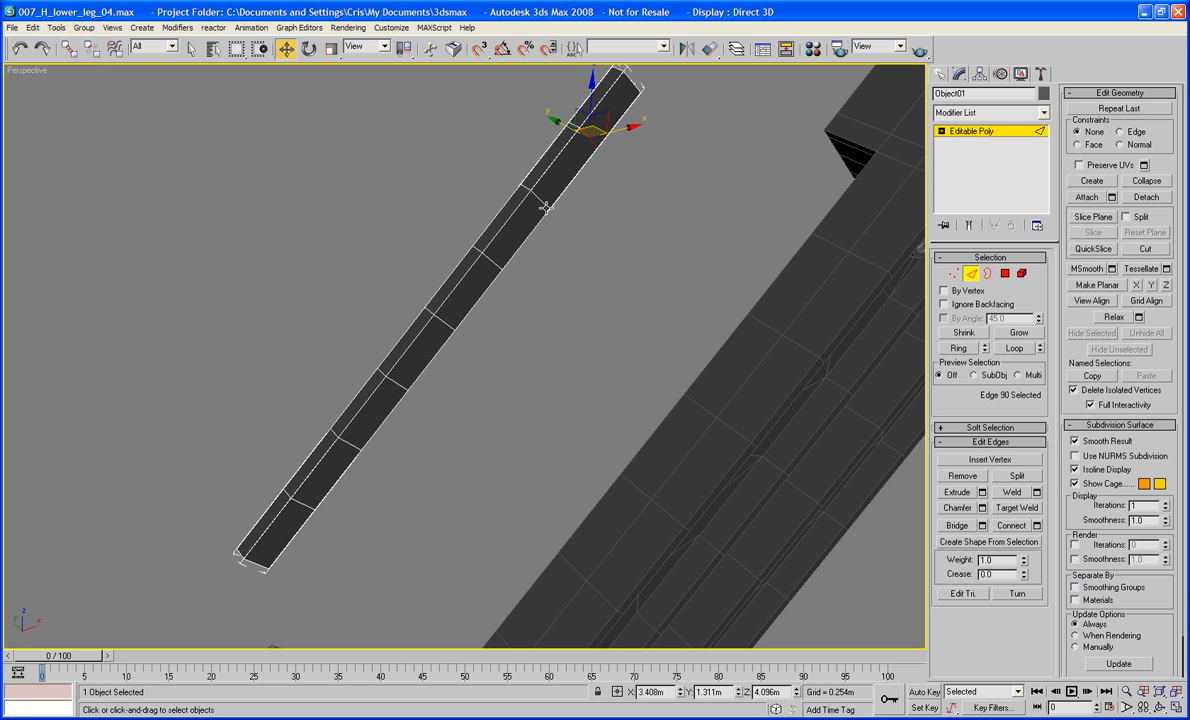
pyautogui.keyDown('ctrl'); pyautogui.click(545, 207); pyautogui.keyUp('ctrl')
pyautogui.keyDown('ctrl'); pyautogui.click(493, 258); pyautogui.keyUp('ctrl')
pyautogui.keyDown('ctrl'); pyautogui.click(446, 320); pyautogui.keyUp('ctrl')
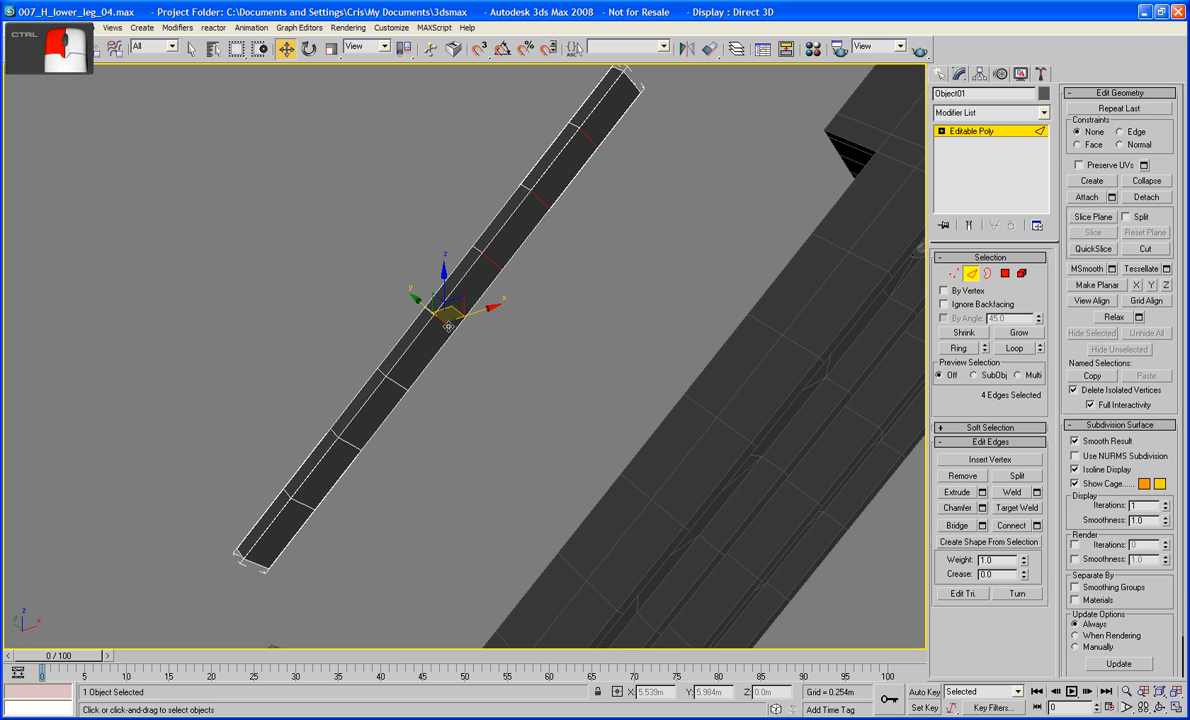
pyautogui.keyDown('ctrl'); pyautogui.click(397, 371); pyautogui.keyUp('ctrl')
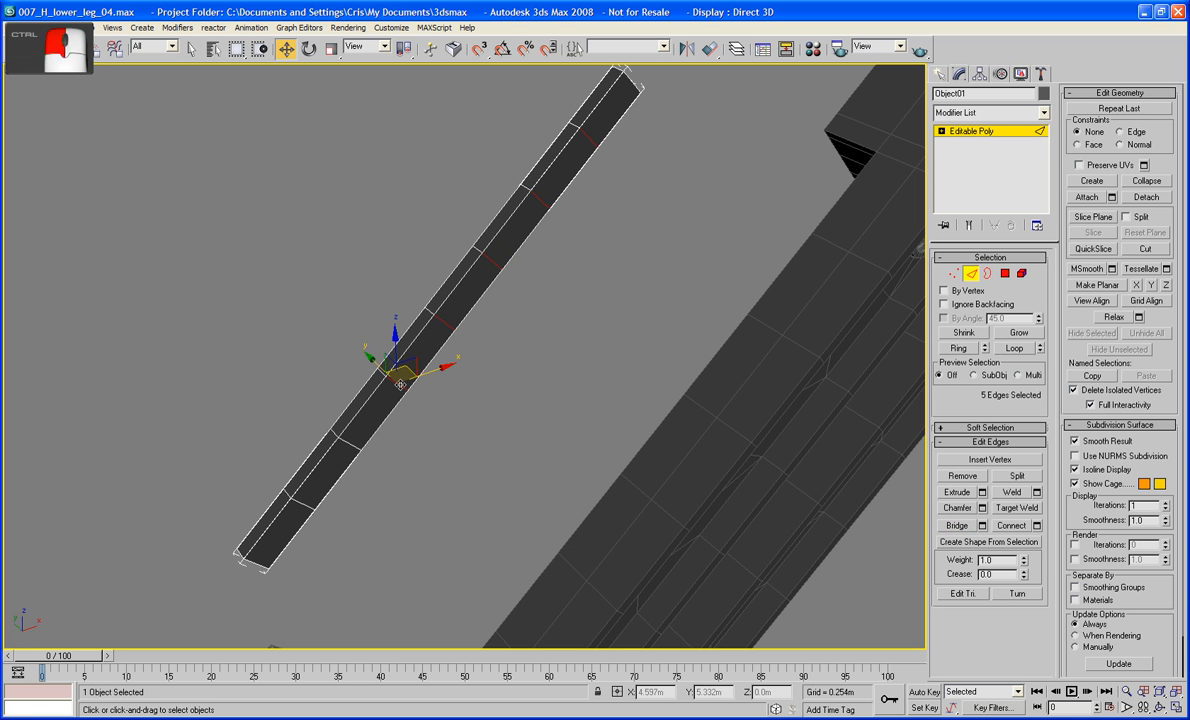
pyautogui.keyDown('ctrl'); pyautogui.click(350, 445); pyautogui.keyUp('ctrl')
pyautogui.keyDown('ctrl'); pyautogui.click(308, 507); pyautogui.keyUp('ctrl')
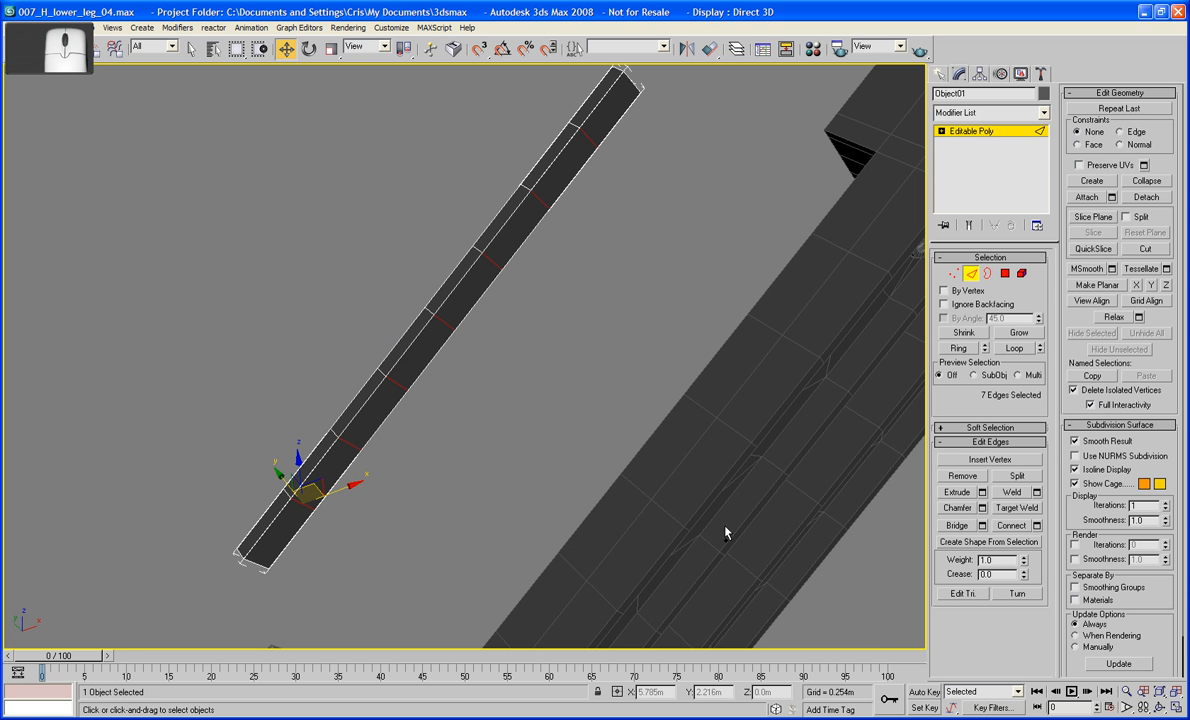
pyautogui.click(1010, 525)
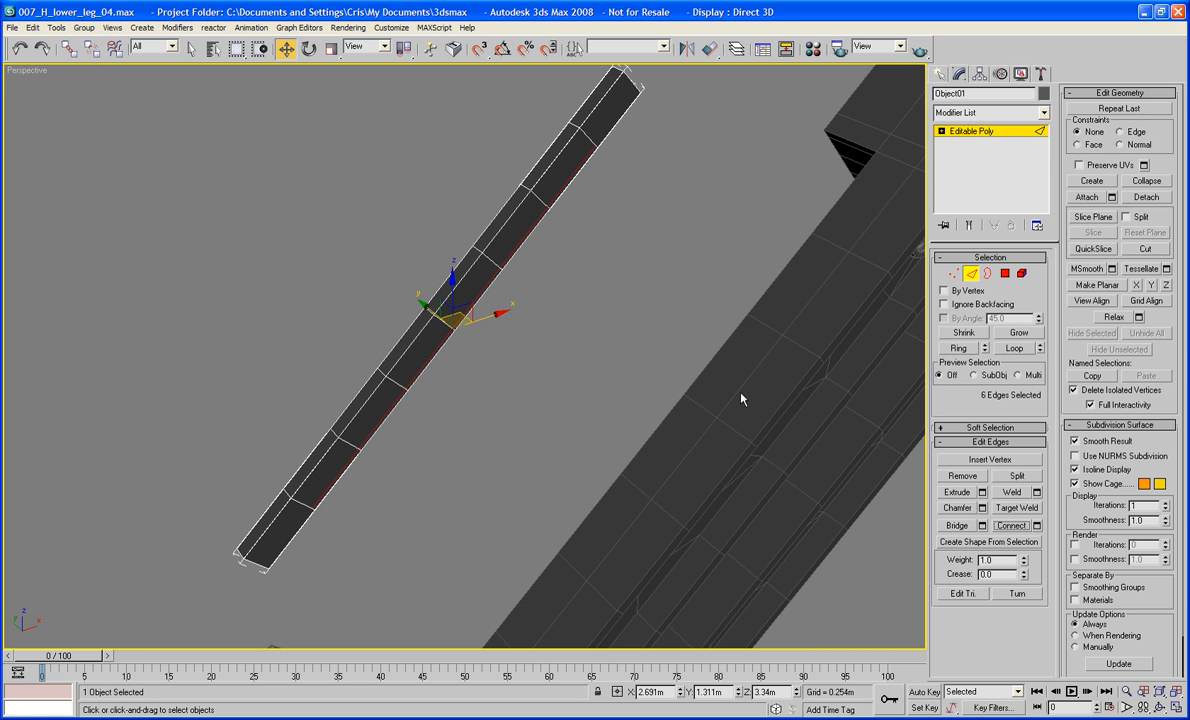
# Cut an edge from one end of the new lengthwise line to the nearest end of the strip
pyautogui.keyDown('alt'); pyautogui.moveTo(730, 284); pyautogui.dragTo(601, 345, button='middle'); pyautogui.keyUp('alt')
pyautogui.click(1146, 249)
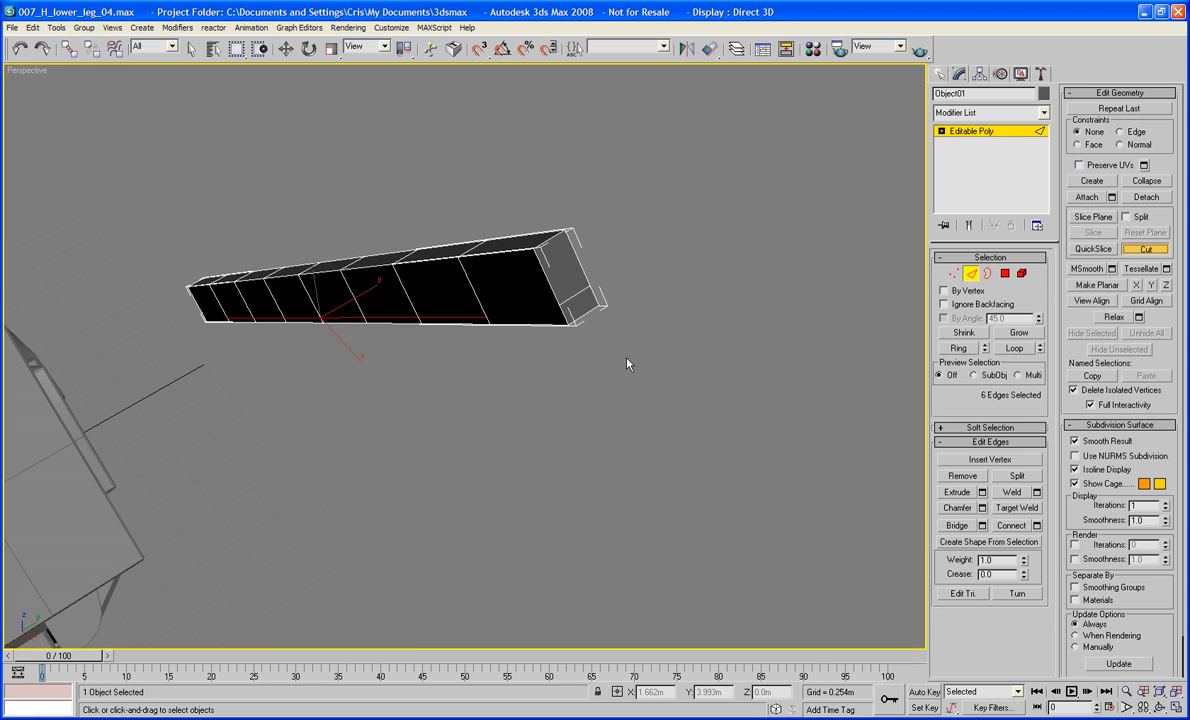
pyautogui.click(488, 317)
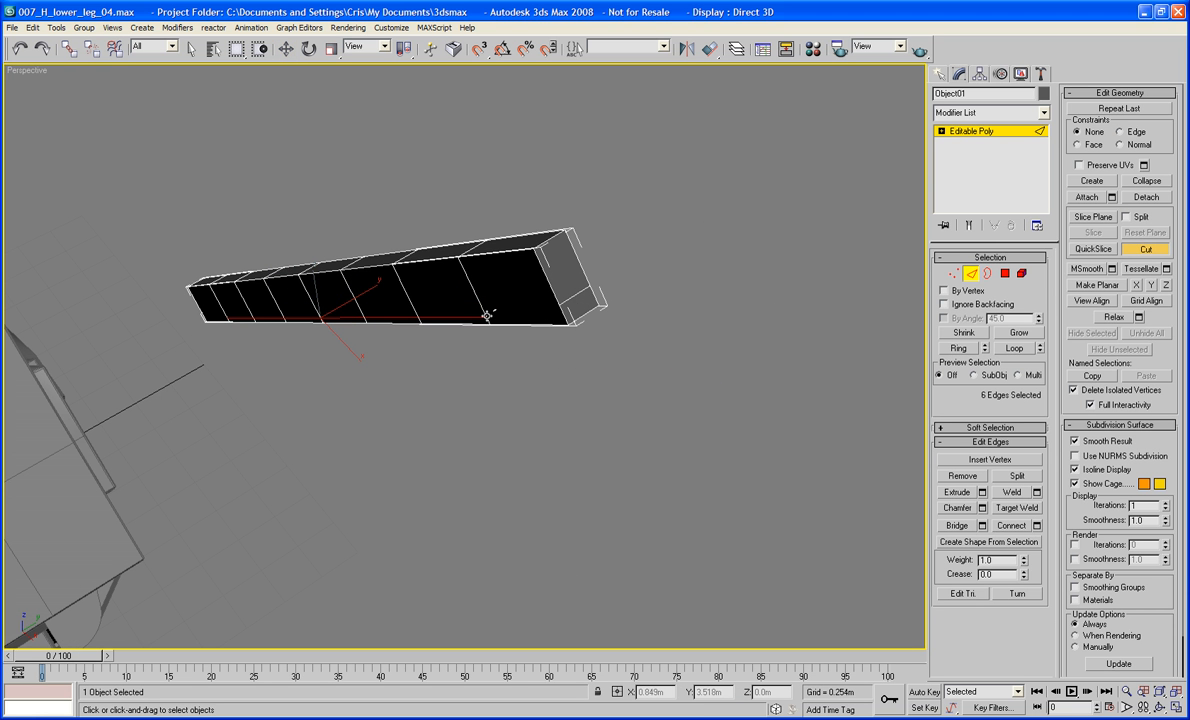
pyautogui.click(558, 305)
pyautogui.rightClick(558, 305)
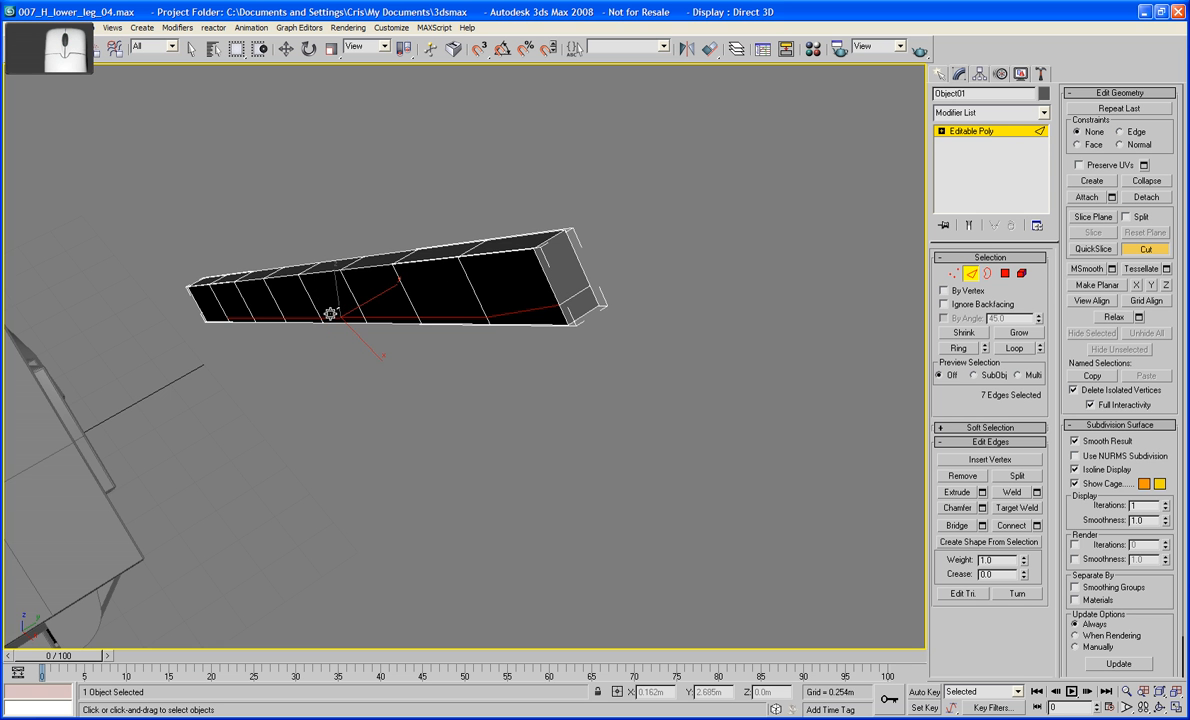
pyautogui.rightClick(308, 292)
pyautogui.keyDown('alt'); pyautogui.moveTo(310, 296); pyautogui.dragTo(500, 170, button='middle'); pyautogui.keyUp('alt')
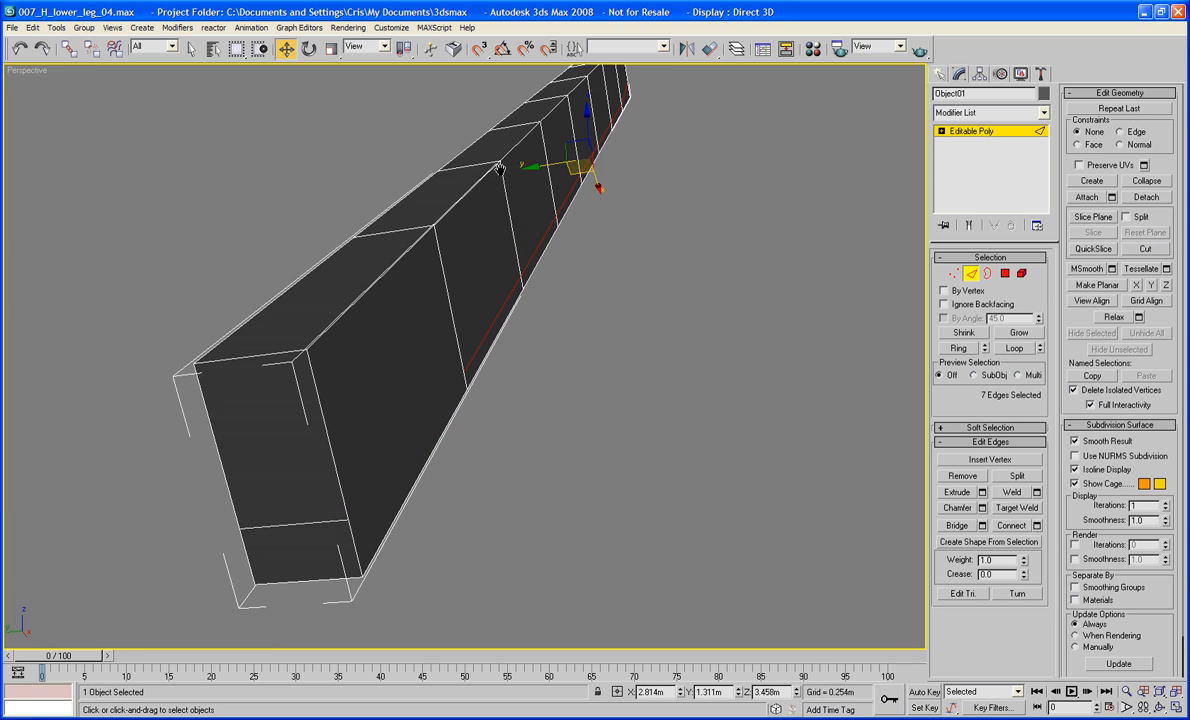
# Cut the lengthwise line through to the corner point at the strip's other end, and leave Edge level
pyautogui.click(1145, 249)
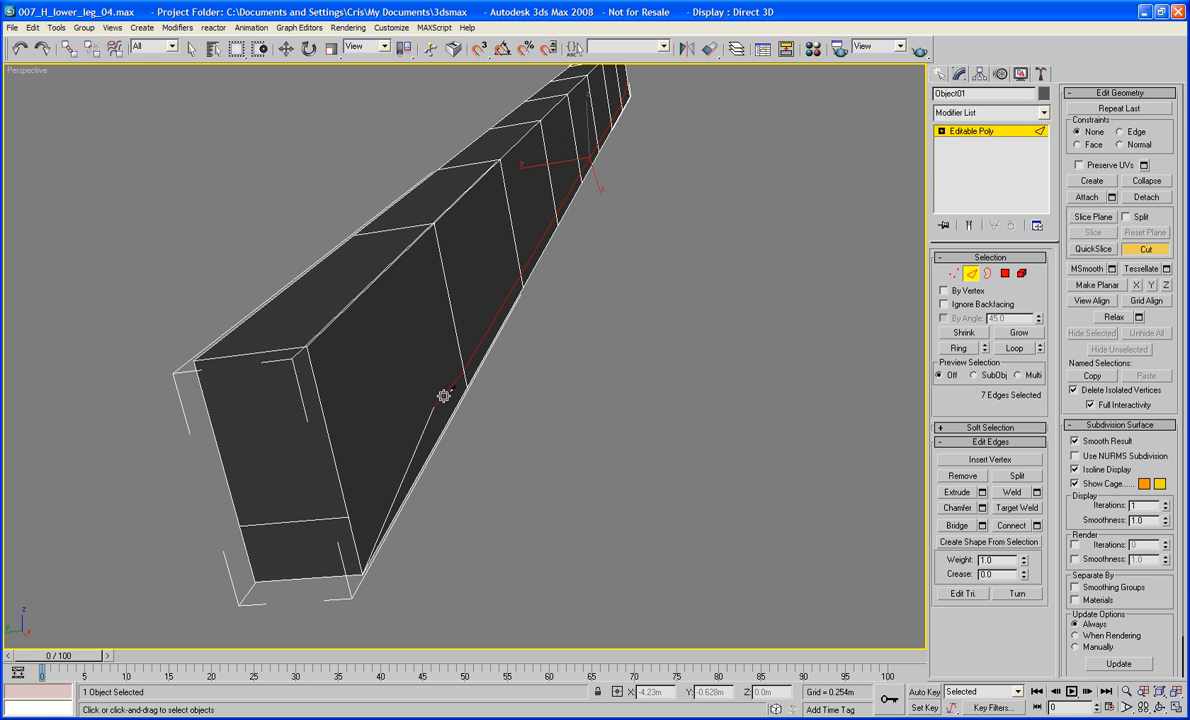
pyautogui.click(349, 516)
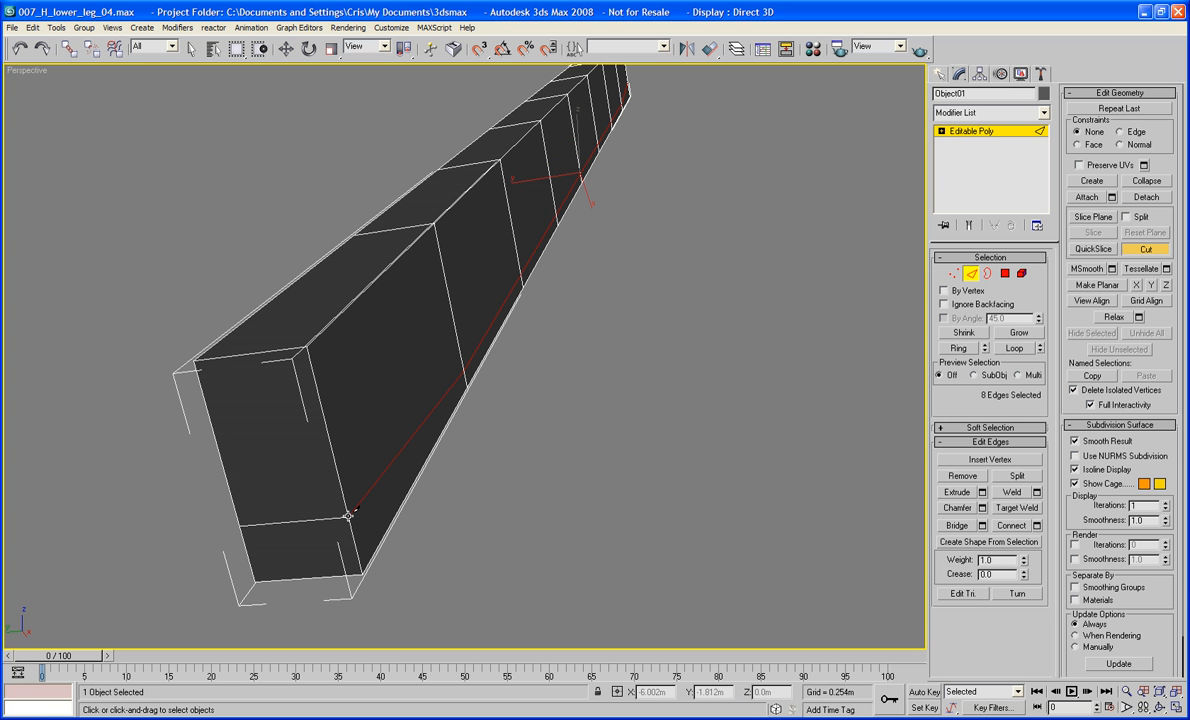
pyautogui.rightClick(600, 516)
pyautogui.scroll(-5, 600, 514)
pyautogui.keyDown('alt'); pyautogui.moveTo(582, 404); pyautogui.dragTo(536, 365, button='middle'); pyautogui.keyUp('alt')
pyautogui.moveTo(550, 382); pyautogui.dragTo(453, 307, button='middle')
pyautogui.click(969, 276)
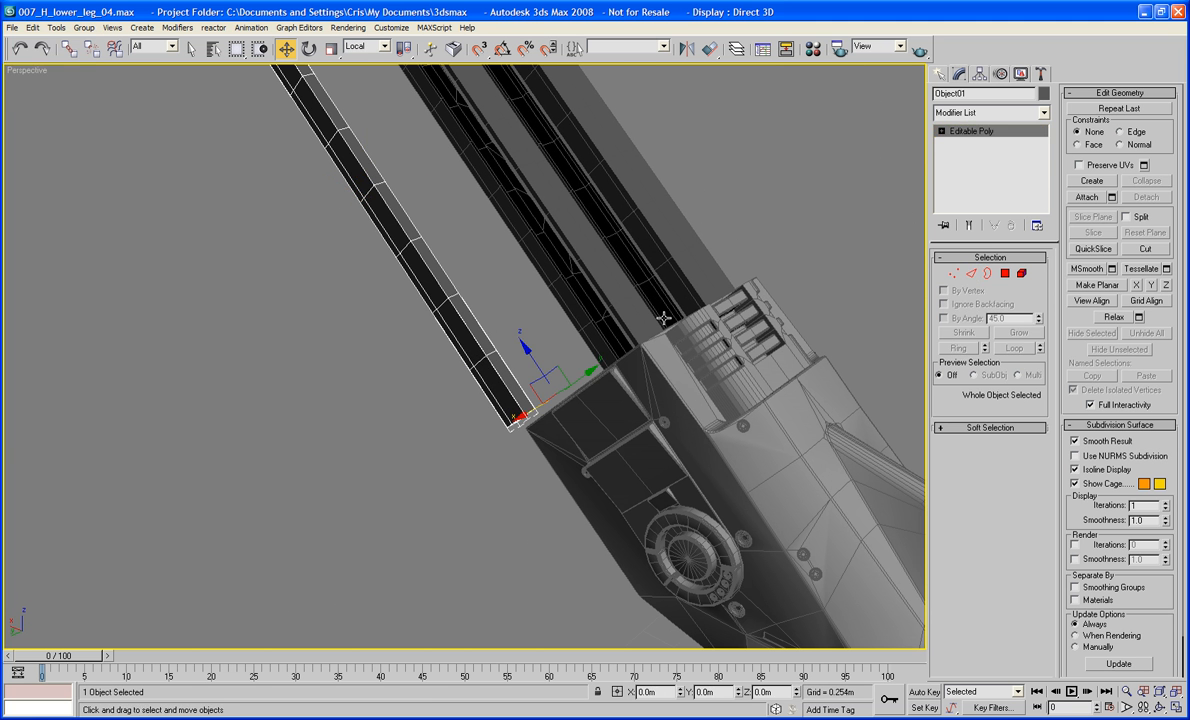
# Create a small AutoGrid box about 0.057 m long, 0.077 m wide and 0.151 m high on the strip's lower end
pyautogui.scroll(4, 518, 337)
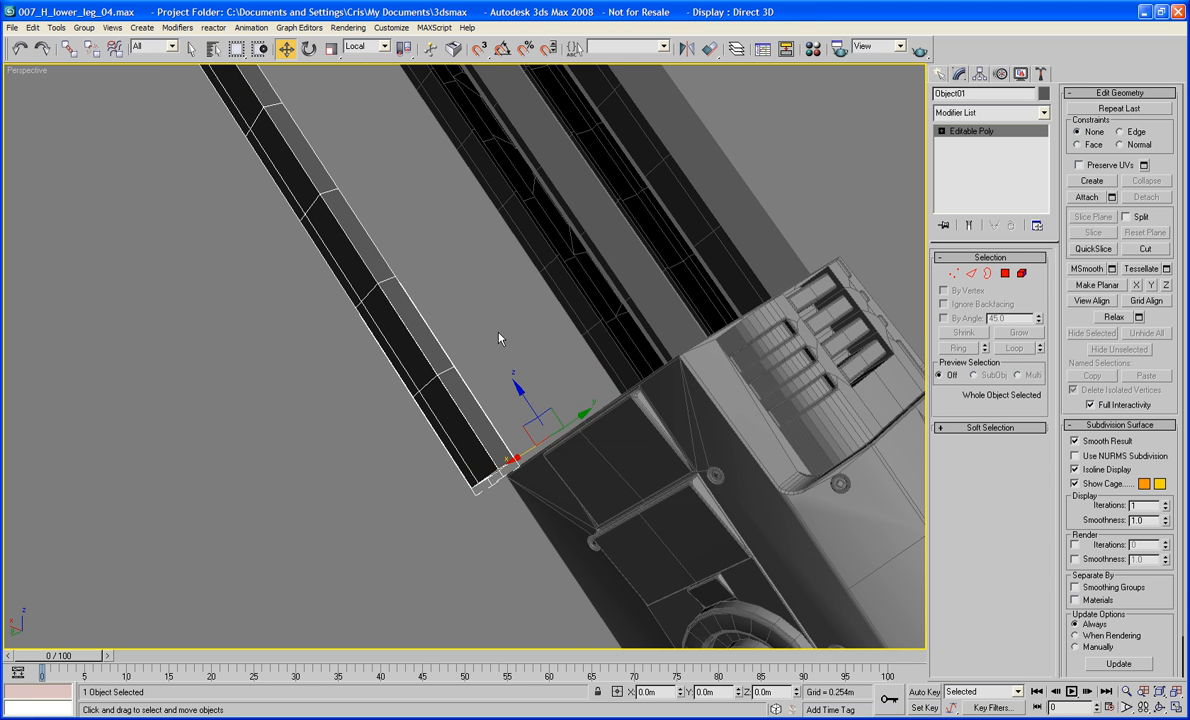
pyautogui.moveTo(499, 338); pyautogui.dragTo(488, 355, button='middle')
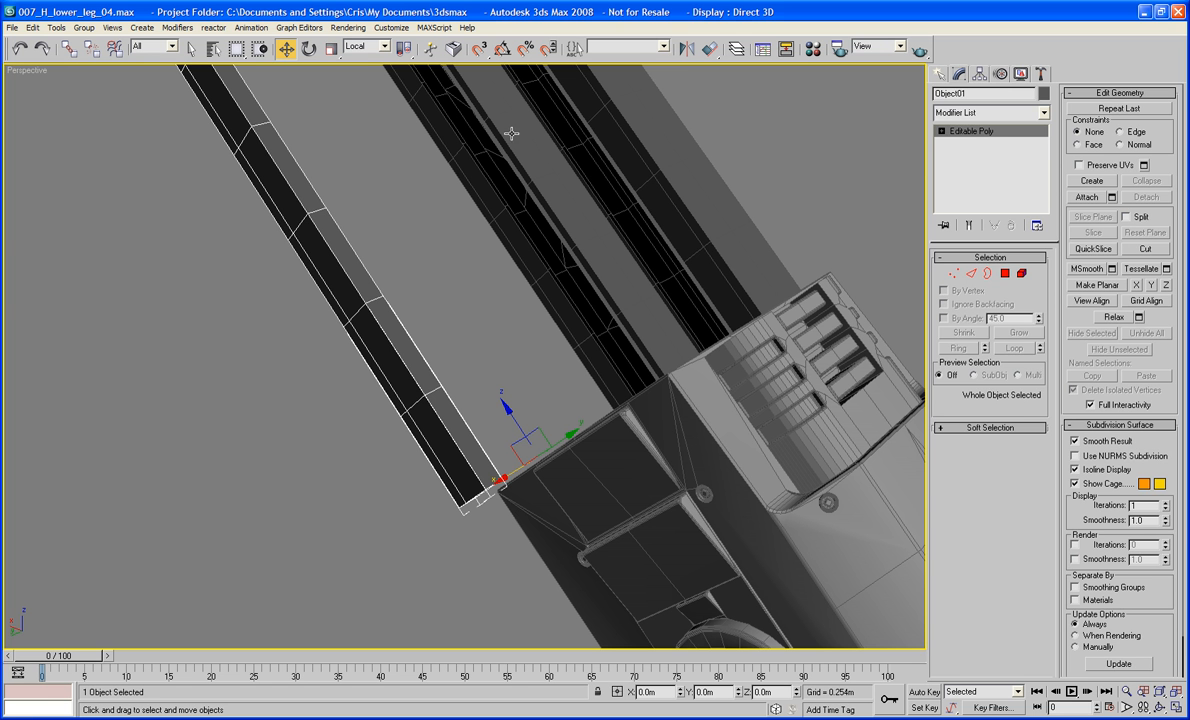
pyautogui.click(938, 76)
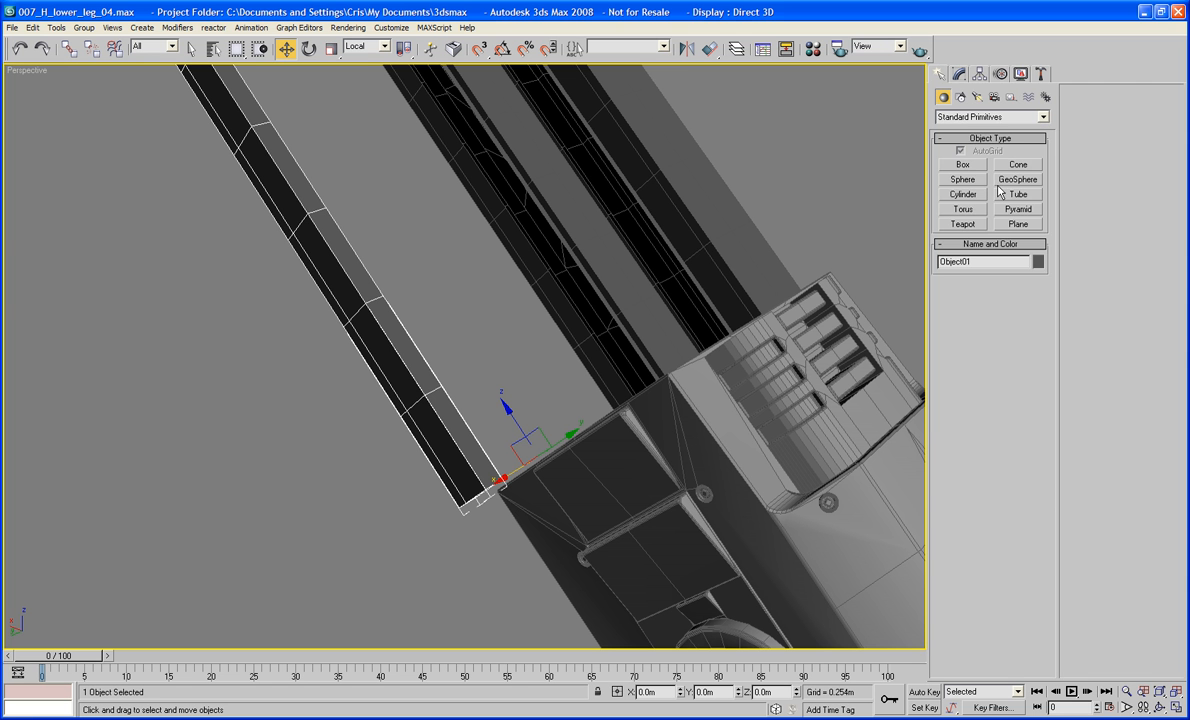
pyautogui.click(964, 166)
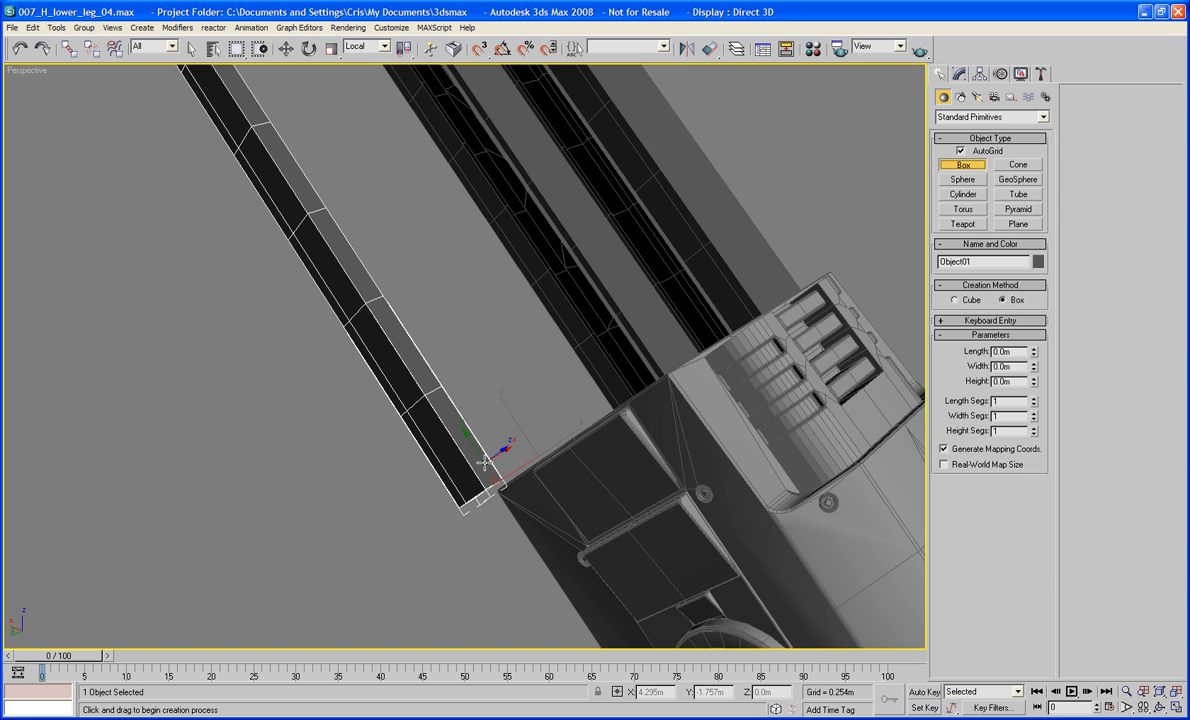
pyautogui.moveTo(485, 463); pyautogui.dragTo(481, 485)
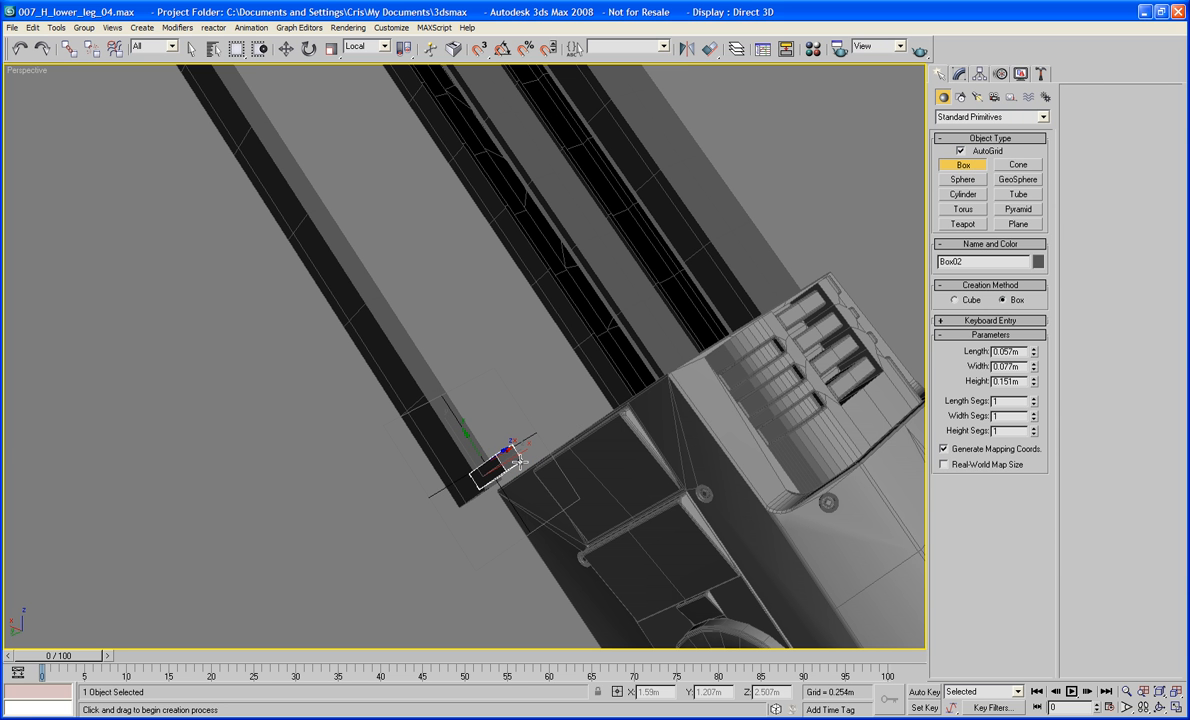
pyautogui.click(520, 462)
# Return to the Move tool and convert the new box to an Editable Poly
pyautogui.press('w')
pyautogui.rightClick(481, 466)
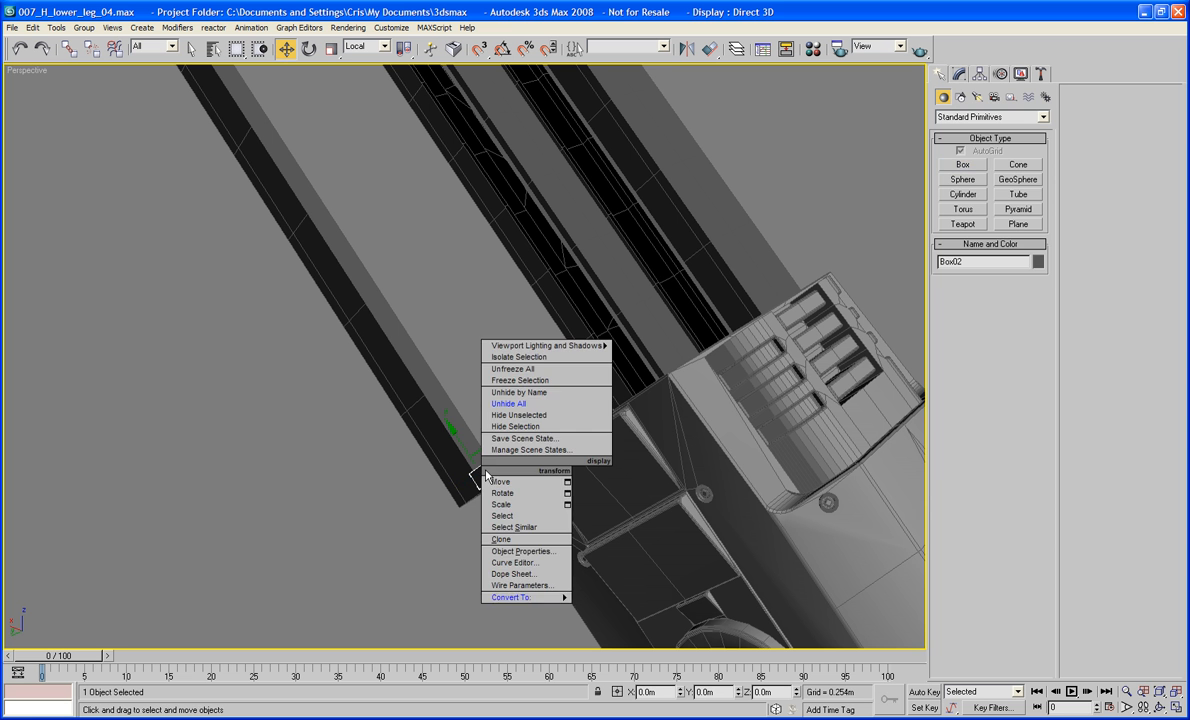
pyautogui.moveTo(504, 597)
pyautogui.click(622, 608)
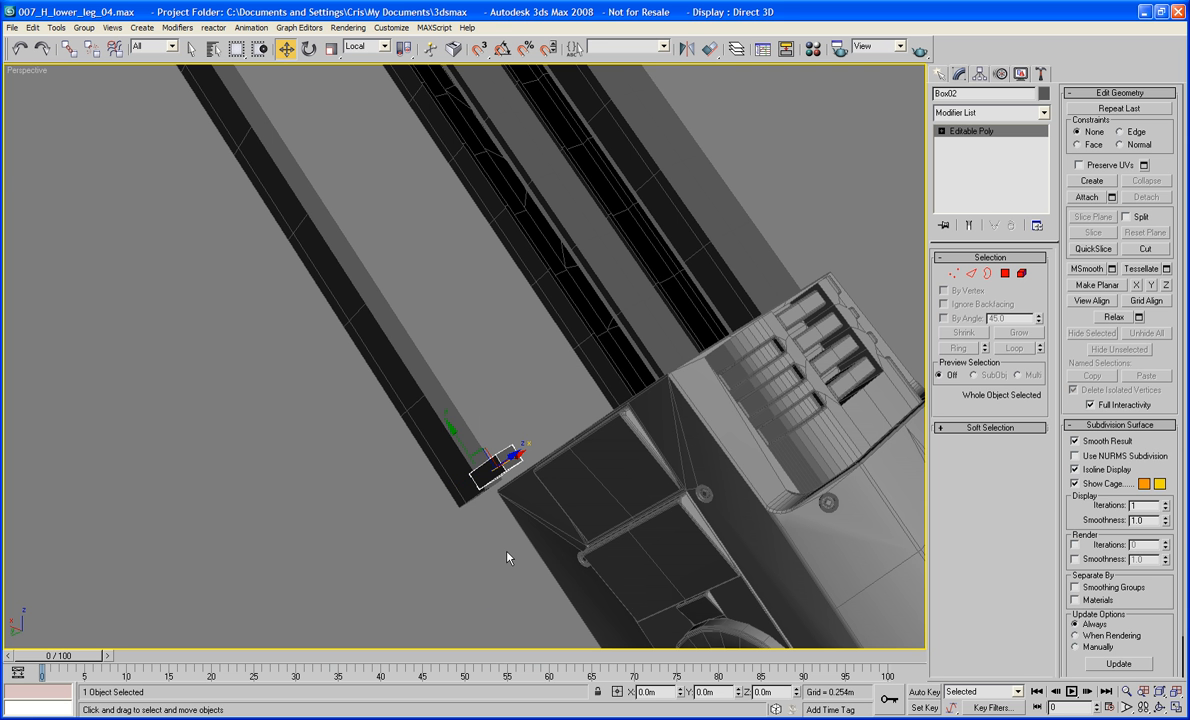
# Select the ring of edges across the box's width and connect them with a centred lengthwise edge loop
pyautogui.press('z')
pyautogui.keyDown('alt'); pyautogui.moveTo(429, 529); pyautogui.dragTo(541, 496, button='middle'); pyautogui.keyUp('alt')
pyautogui.press('2')
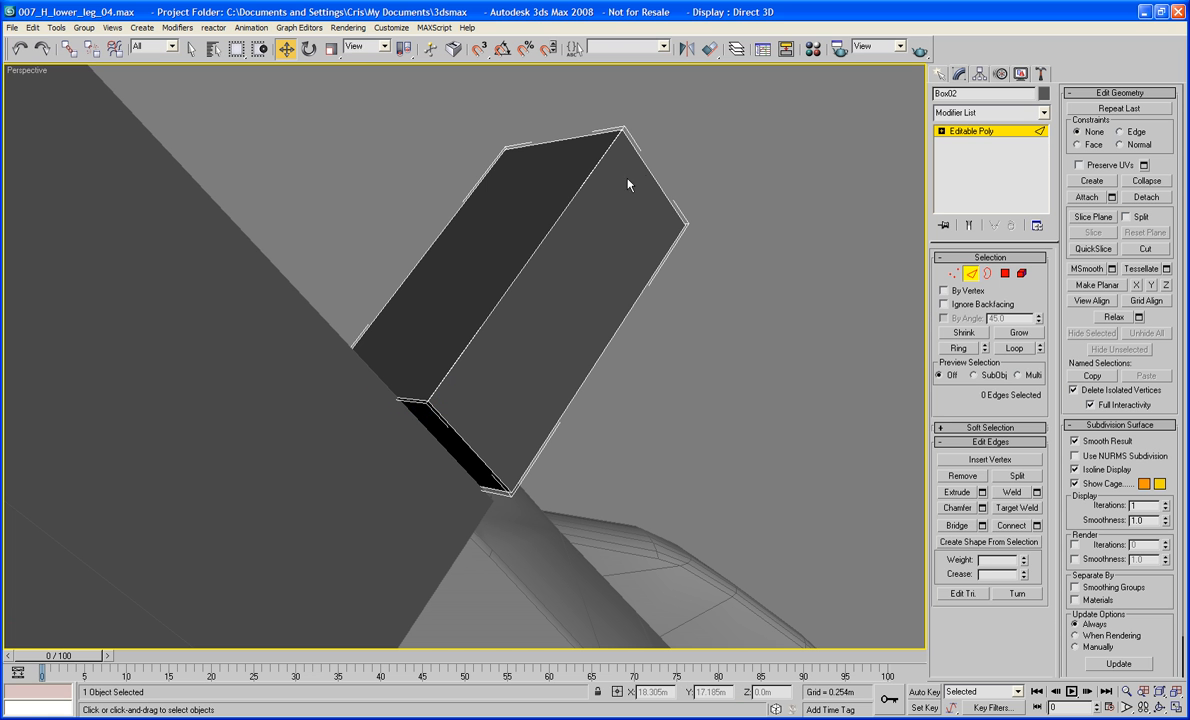
pyautogui.click(657, 178)
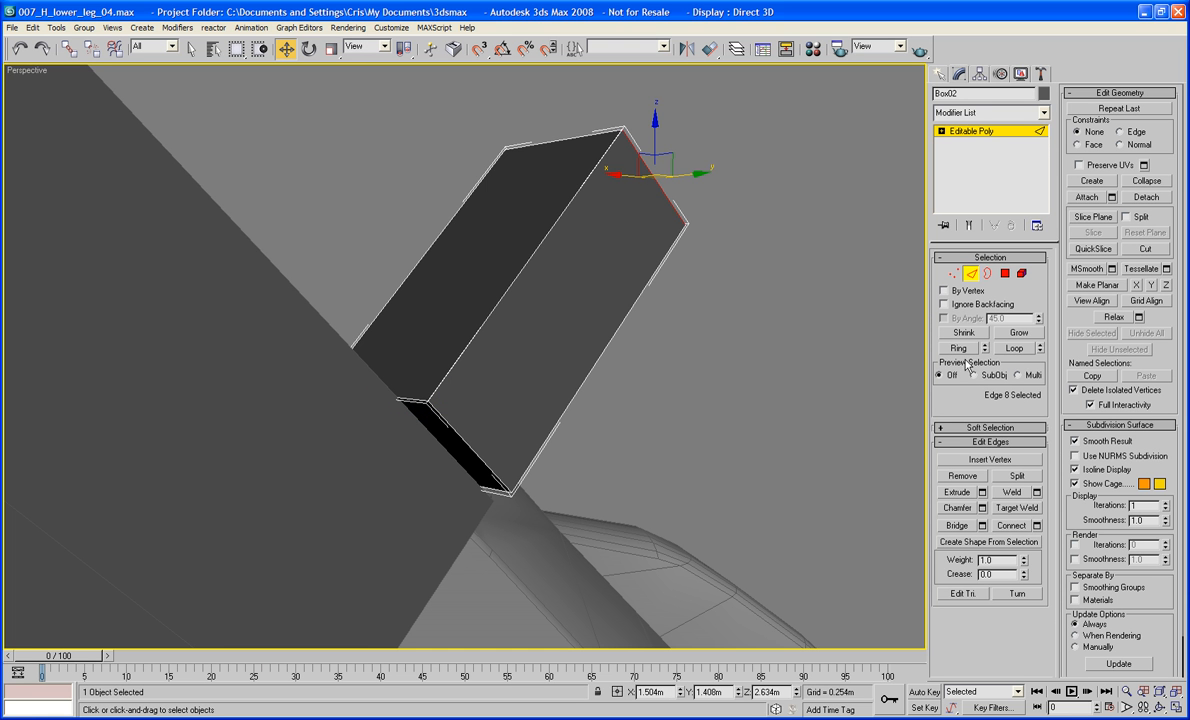
pyautogui.click(960, 348)
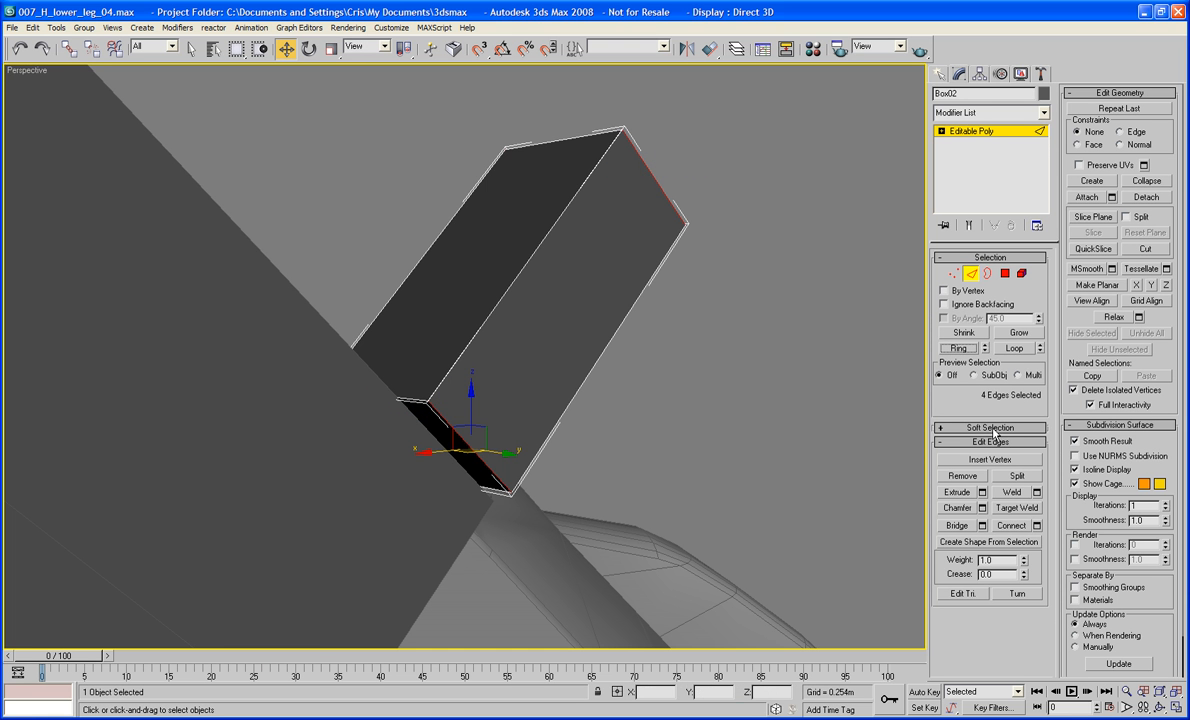
pyautogui.click(1027, 526)
pyautogui.moveTo(660, 496); pyautogui.dragTo(696, 490, button='middle')
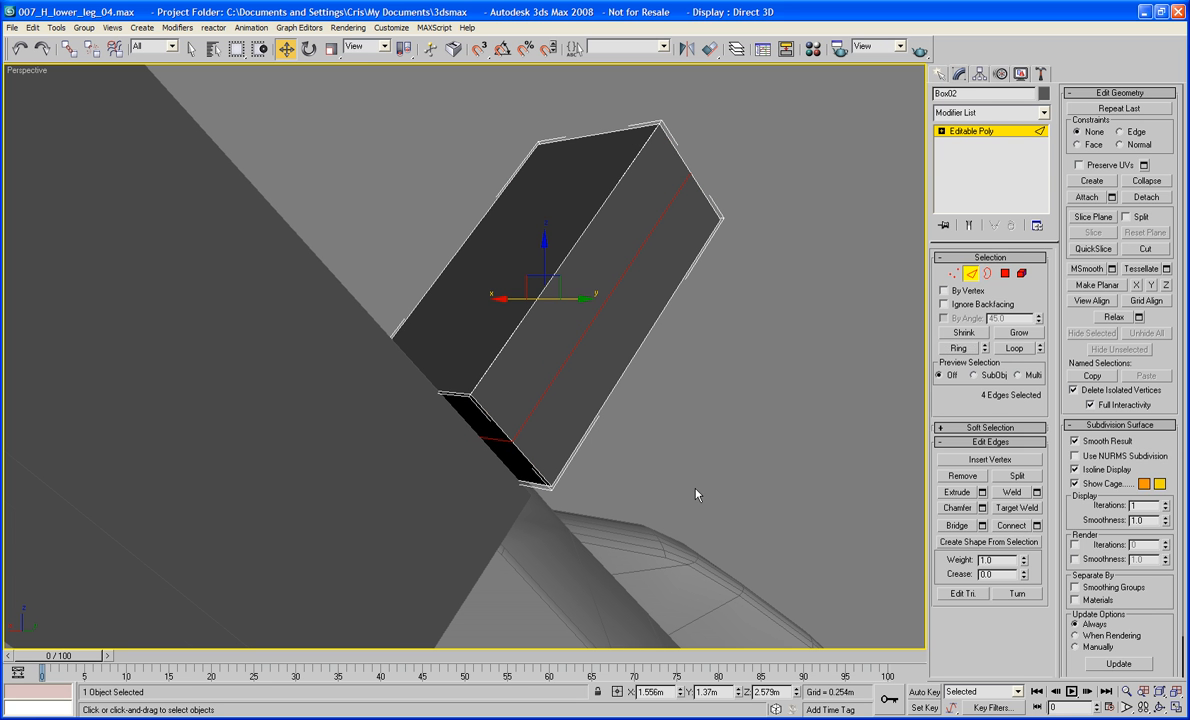
# Hinge the lower half of the box's split end face 180° around the centre edge using 11 segments
pyautogui.click(1005, 273)
pyautogui.click(492, 424)
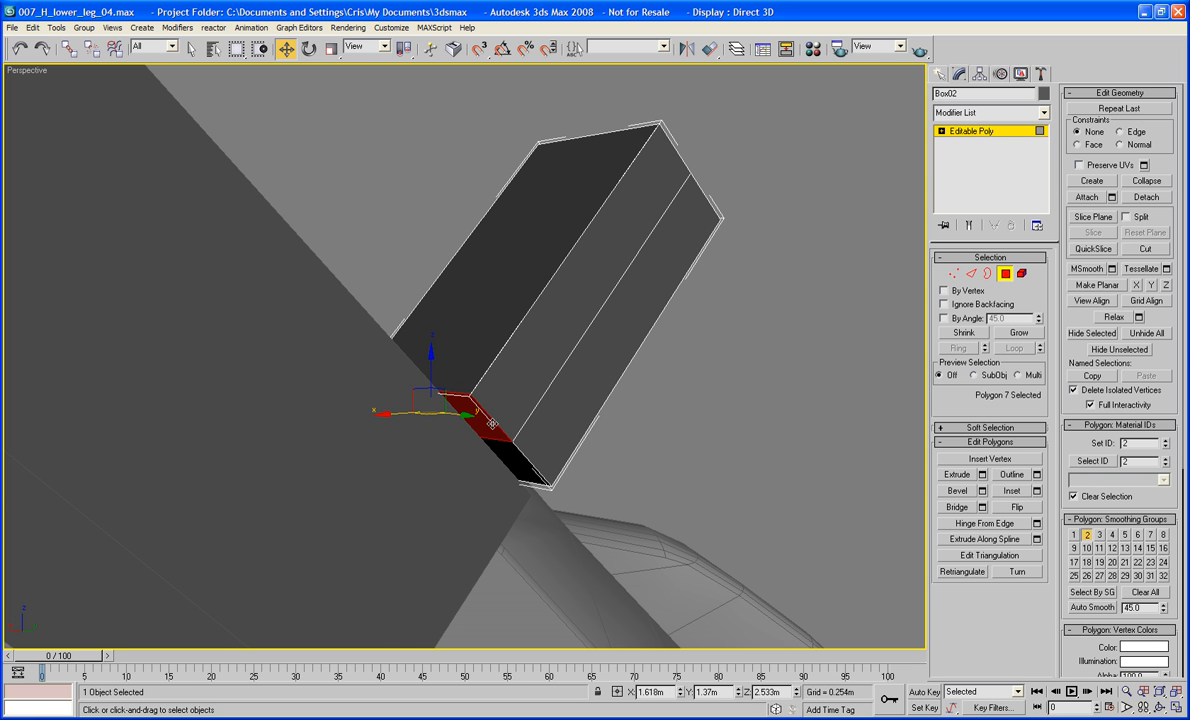
pyautogui.click(490, 440)
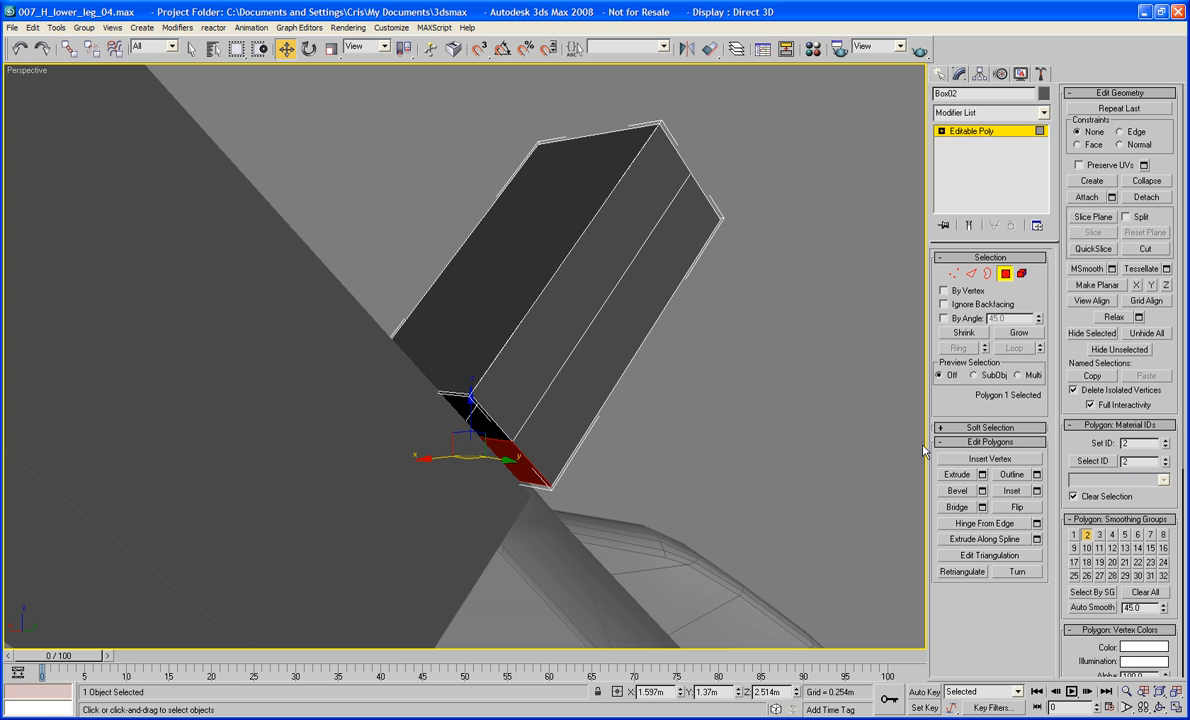
pyautogui.click(1037, 523)
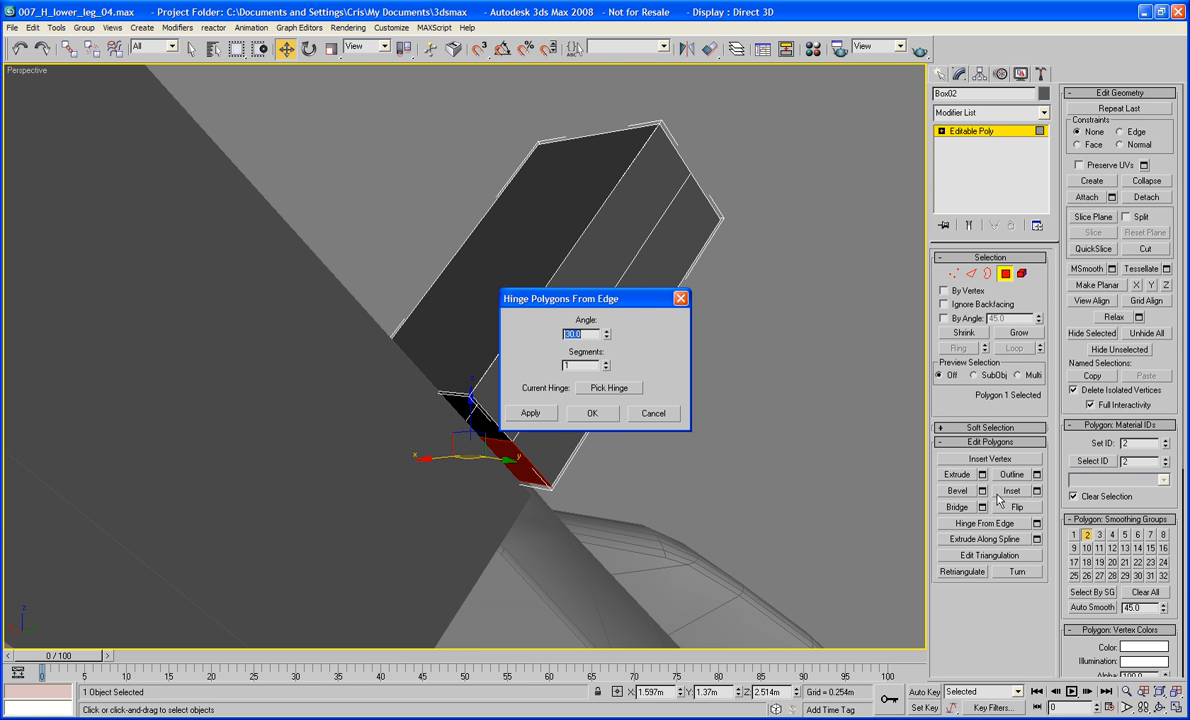
pyautogui.click(605, 387)
pyautogui.click(462, 406)
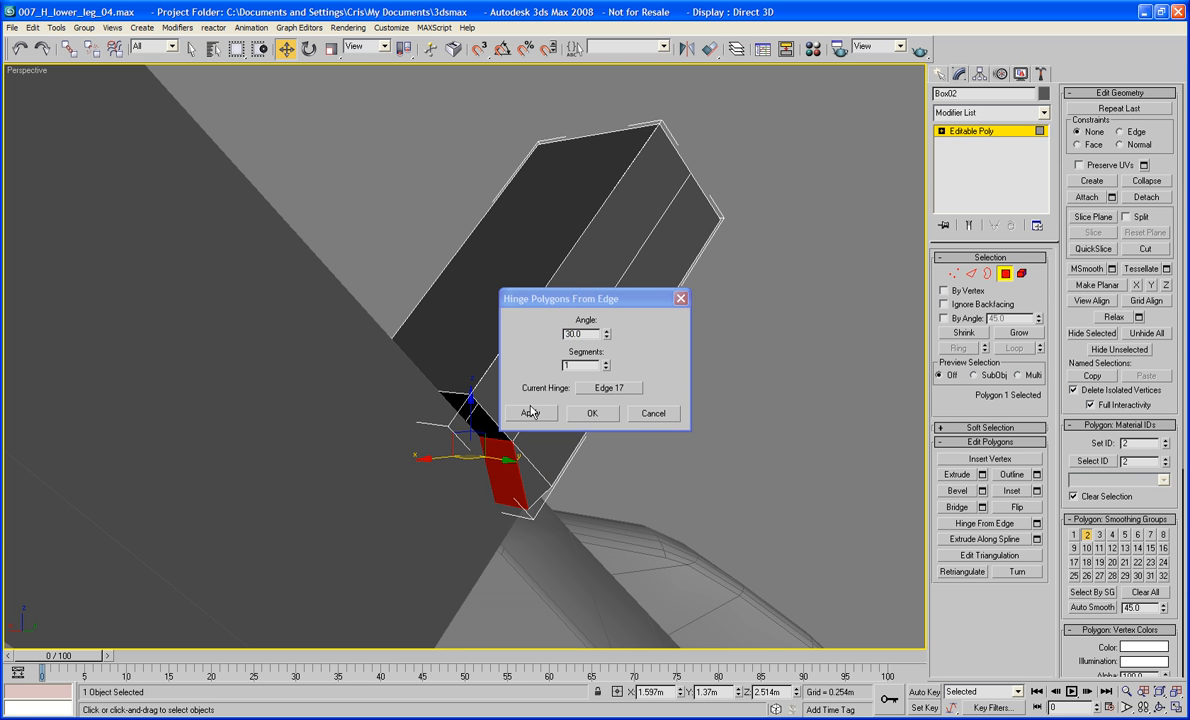
pyautogui.doubleClick(579, 334)
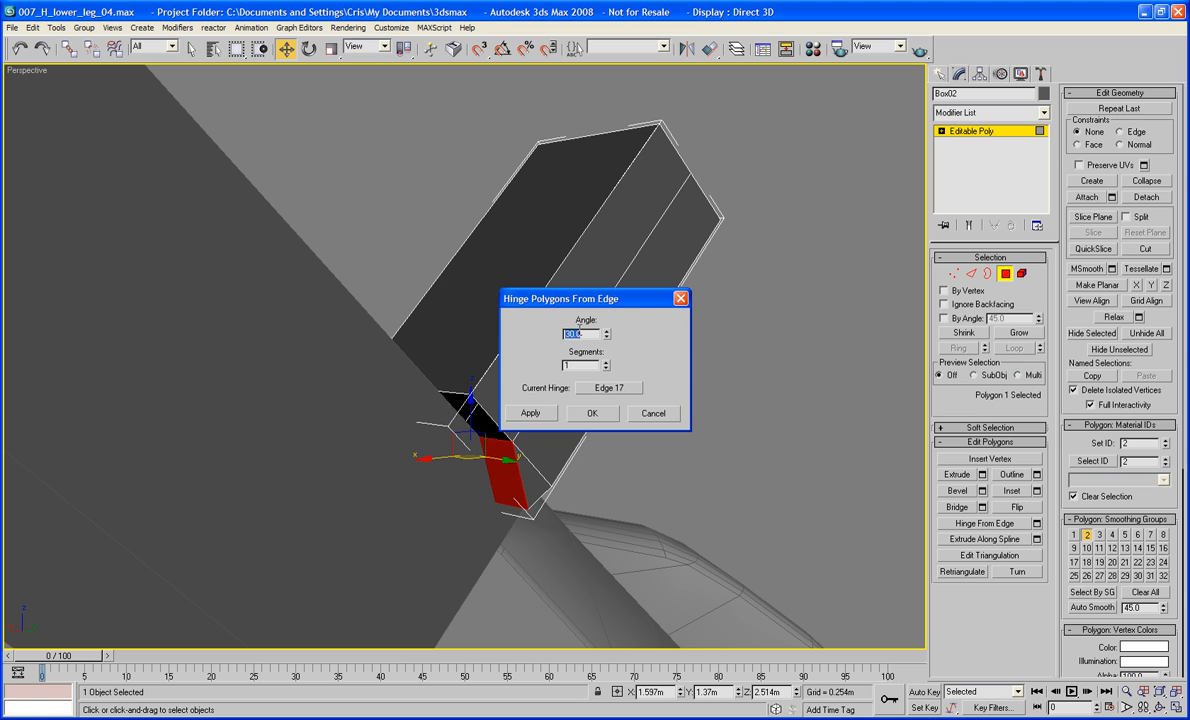
pyautogui.write('180')
pyautogui.press('Tab')
pyautogui.write('11')
pyautogui.press('Tab')
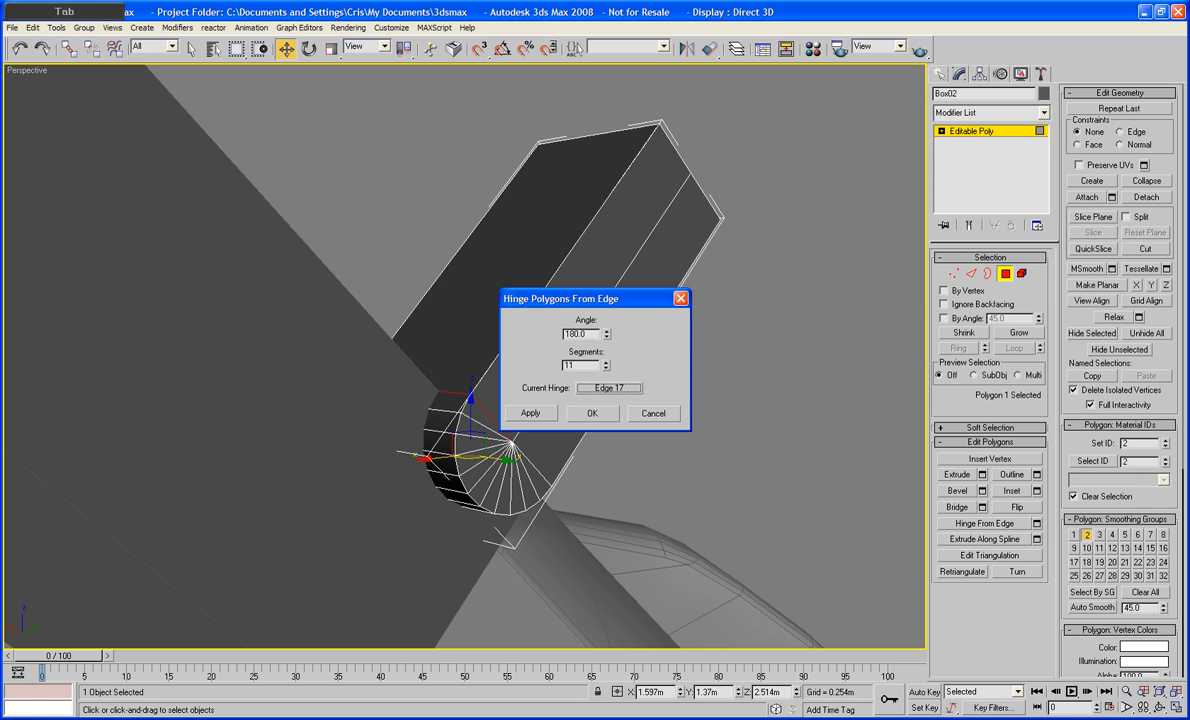
pyautogui.click(591, 414)
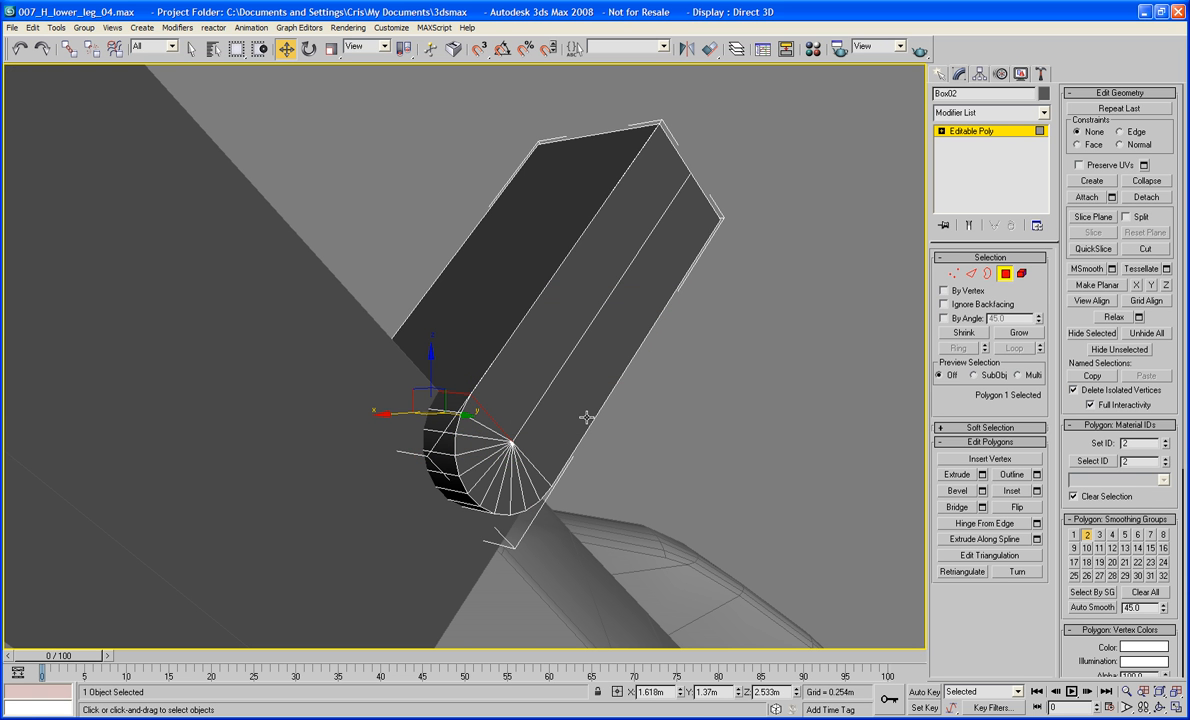
# Weld all of the box's vertices with a 0.003 m threshold and leave Vertex level
pyautogui.click(952, 276)
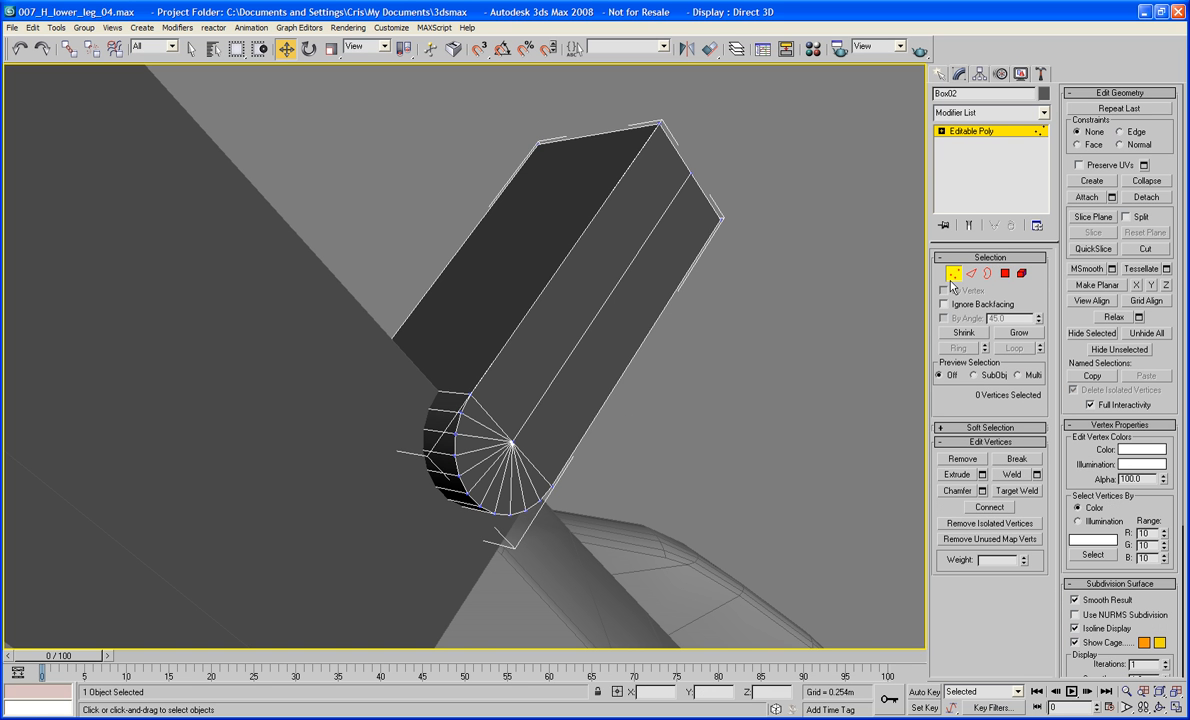
pyautogui.hotkey('ctrl', 'a')
pyautogui.click(1036, 474)
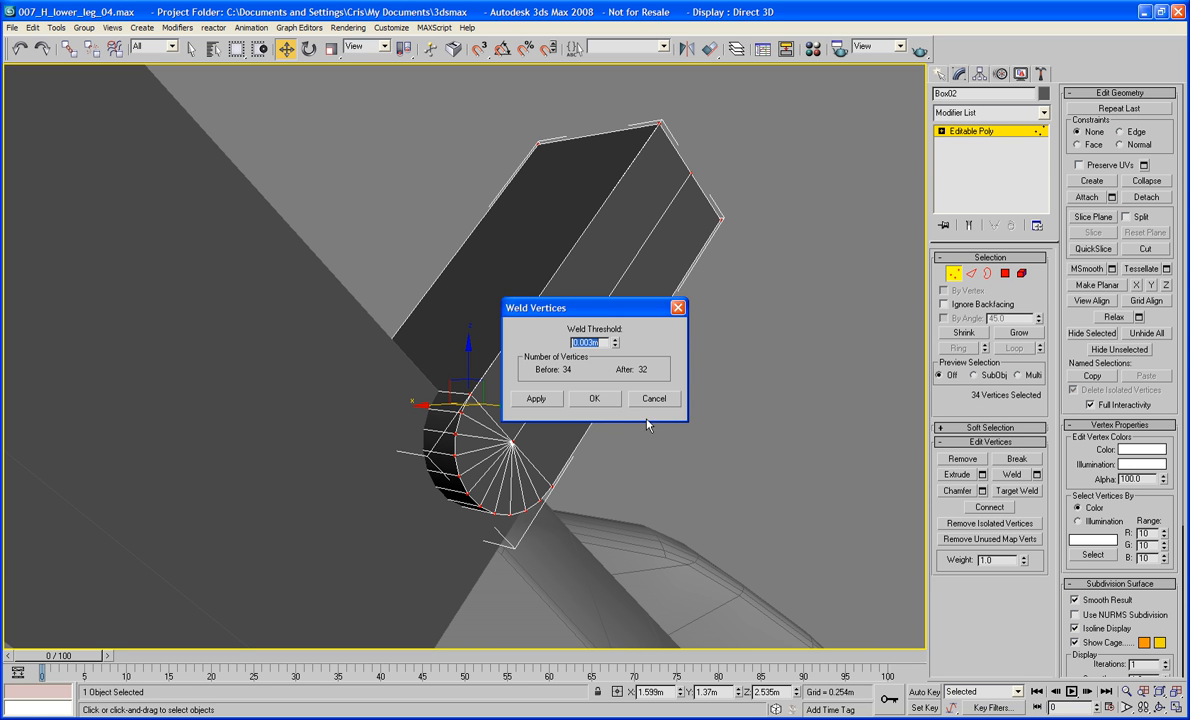
pyautogui.click(604, 405)
pyautogui.click(749, 398)
pyautogui.scroll(-4, 749, 398)
pyautogui.keyDown('alt'); pyautogui.moveTo(749, 398); pyautogui.dragTo(851, 294, button='middle'); pyautogui.keyUp('alt')
pyautogui.click(956, 275)
# Try to clone the rounded box along the strip as a row of evenly spaced copies
pyautogui.keyDown('alt'); pyautogui.moveTo(637, 357); pyautogui.dragTo(602, 374, button='middle'); pyautogui.keyUp('alt')
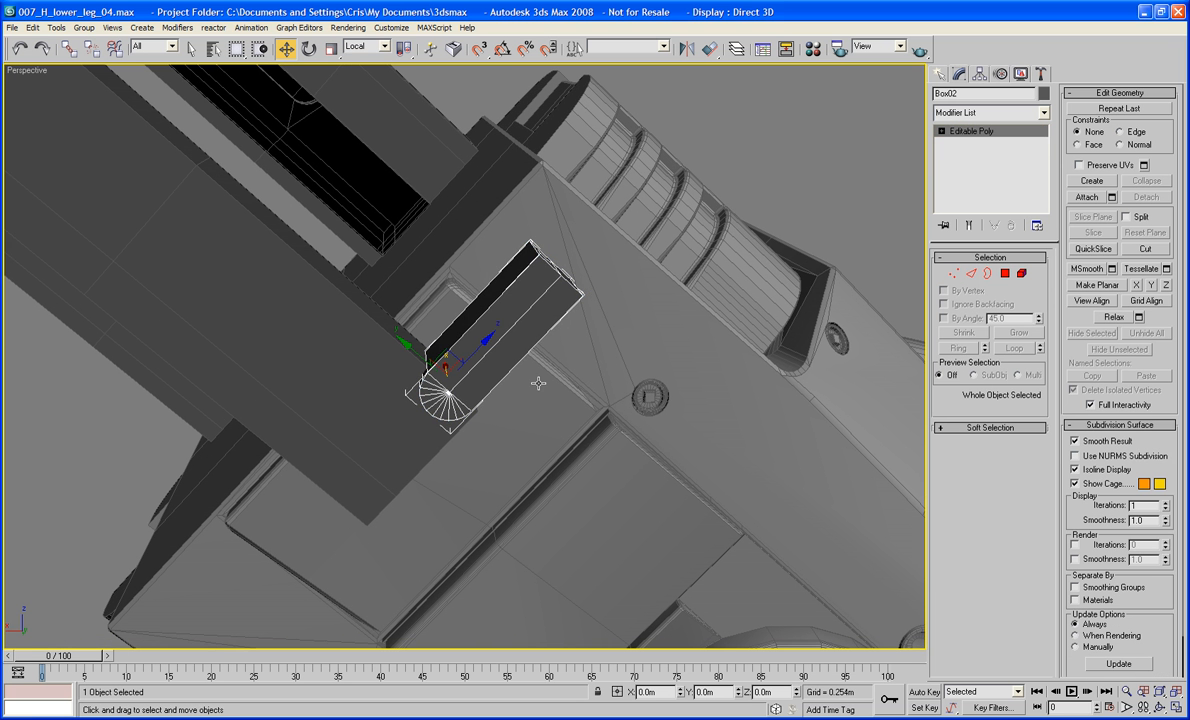
pyautogui.moveTo(483, 348)
pyautogui.mouseDown()
pyautogui.moveTo(407, 426)
pyautogui.moveTo(328, 416)
pyautogui.moveTo(254, 350)
pyautogui.moveTo(263, 361)
pyautogui.mouseUp()
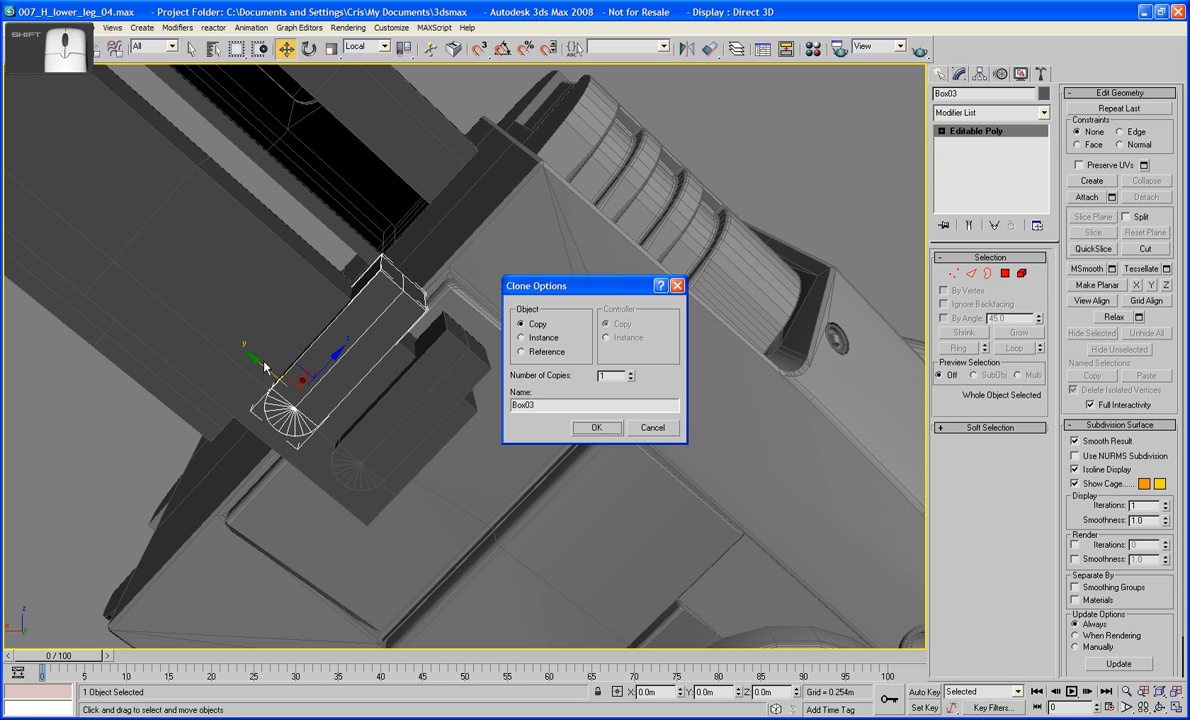
pyautogui.click(595, 428)
pyautogui.scroll(-10, 430, 398)
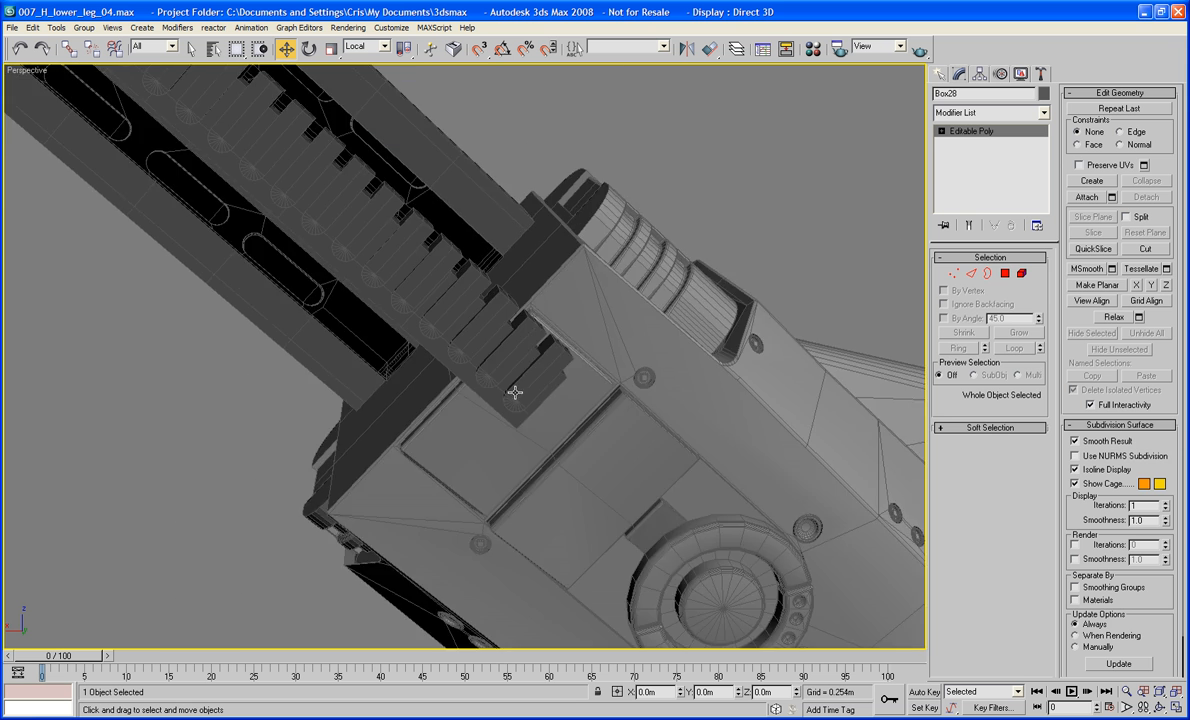
pyautogui.scroll(6, 507, 388)
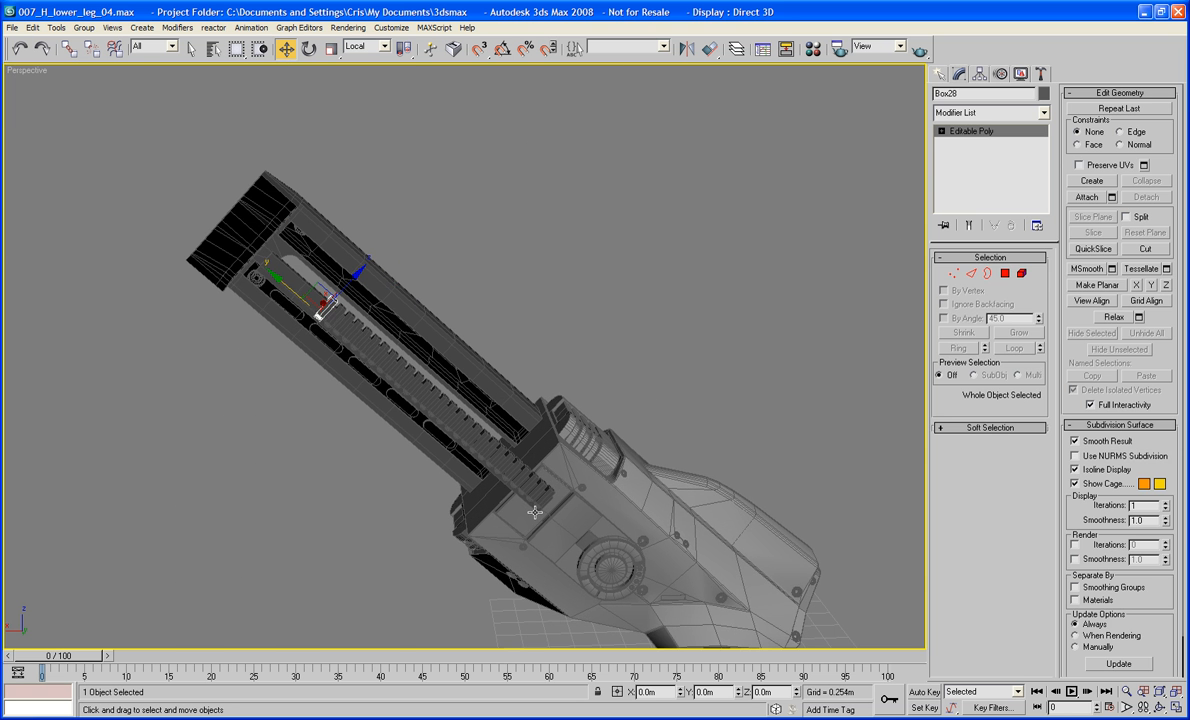
pyautogui.hotkey('ctrl', 'z')
# Clone the rounded box along its local Y axis into a closely spaced row of copies running past the strip's upper end
pyautogui.moveTo(538, 517); pyautogui.dragTo(492, 487, button='middle')
pyautogui.scroll(5, 494, 487)
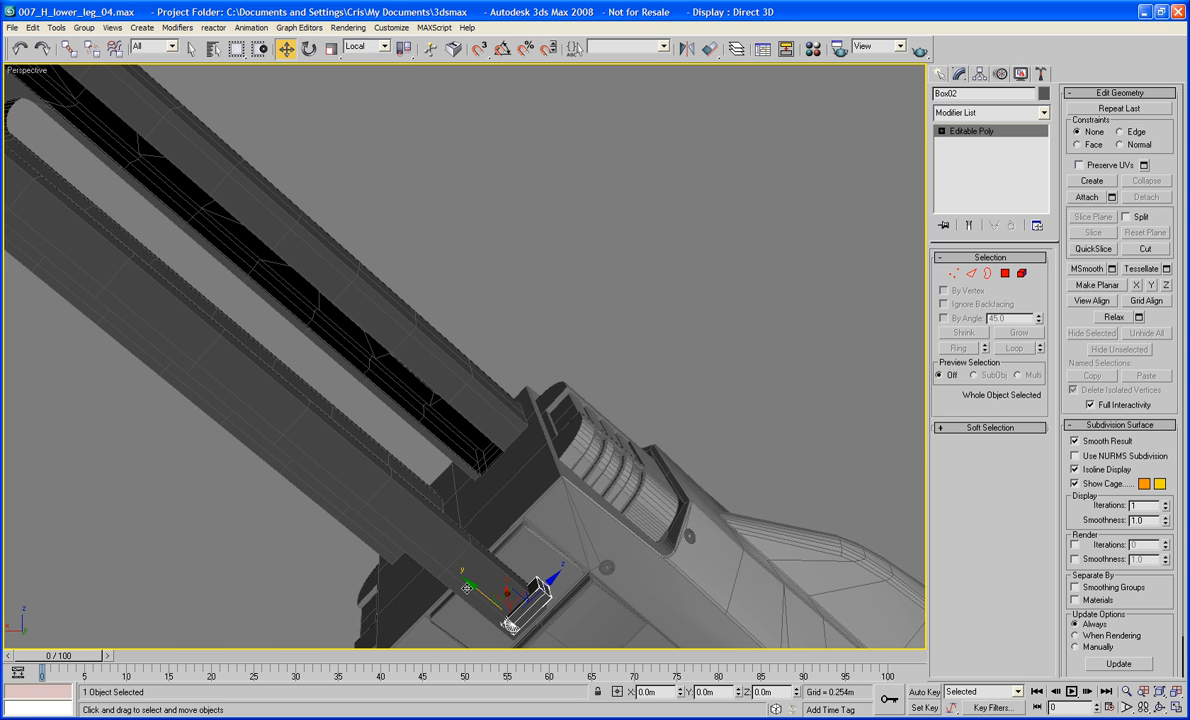
pyautogui.keyDown('shift'); pyautogui.moveTo(476, 587); pyautogui.dragTo(458, 568); pyautogui.keyUp('shift')
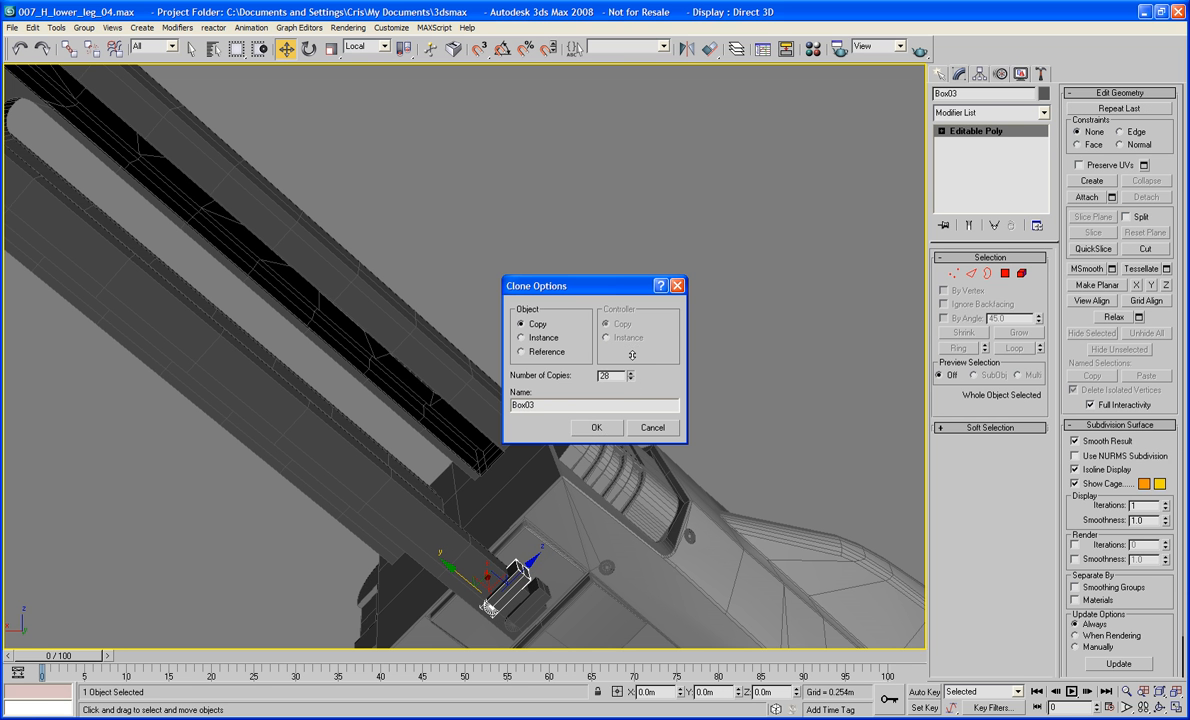
pyautogui.click(596, 427)
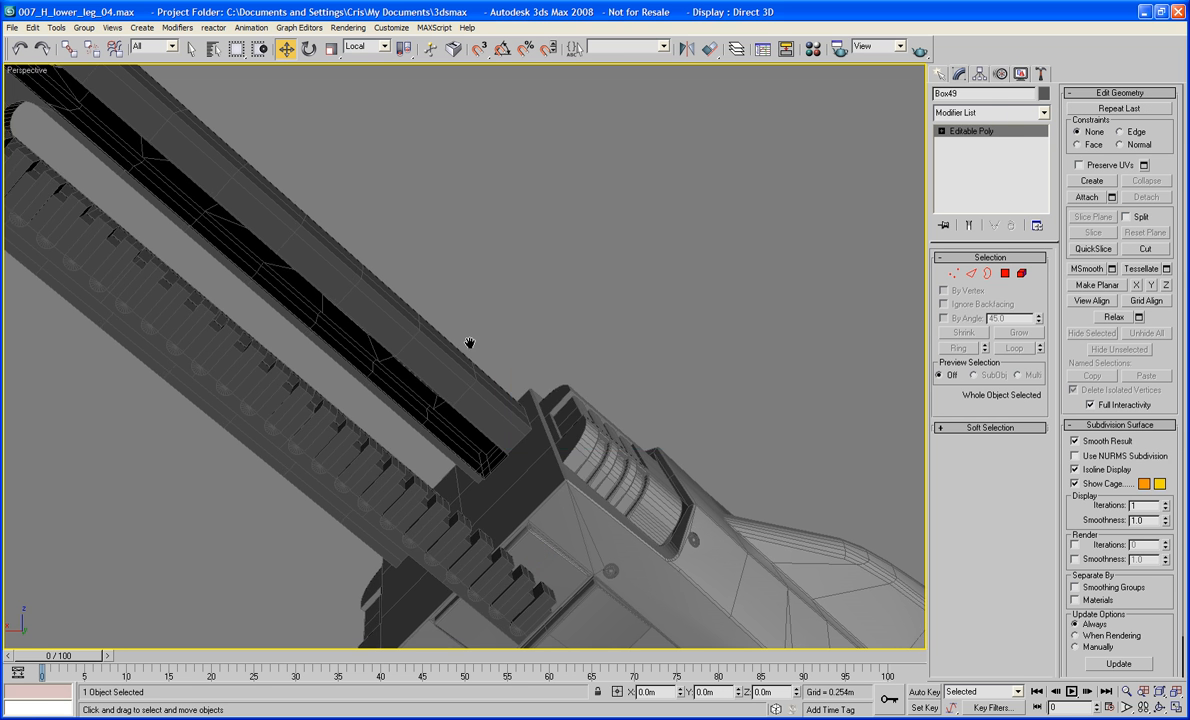
# Delete the surplus box copies that extend beyond the strip's upper end, including Box30
pyautogui.moveTo(470, 340); pyautogui.dragTo(758, 379, button='middle')
pyautogui.scroll(-4, 758, 379)
pyautogui.keyDown('alt'); pyautogui.moveTo(550, 324); pyautogui.dragTo(489, 361, button='middle'); pyautogui.keyUp('alt')
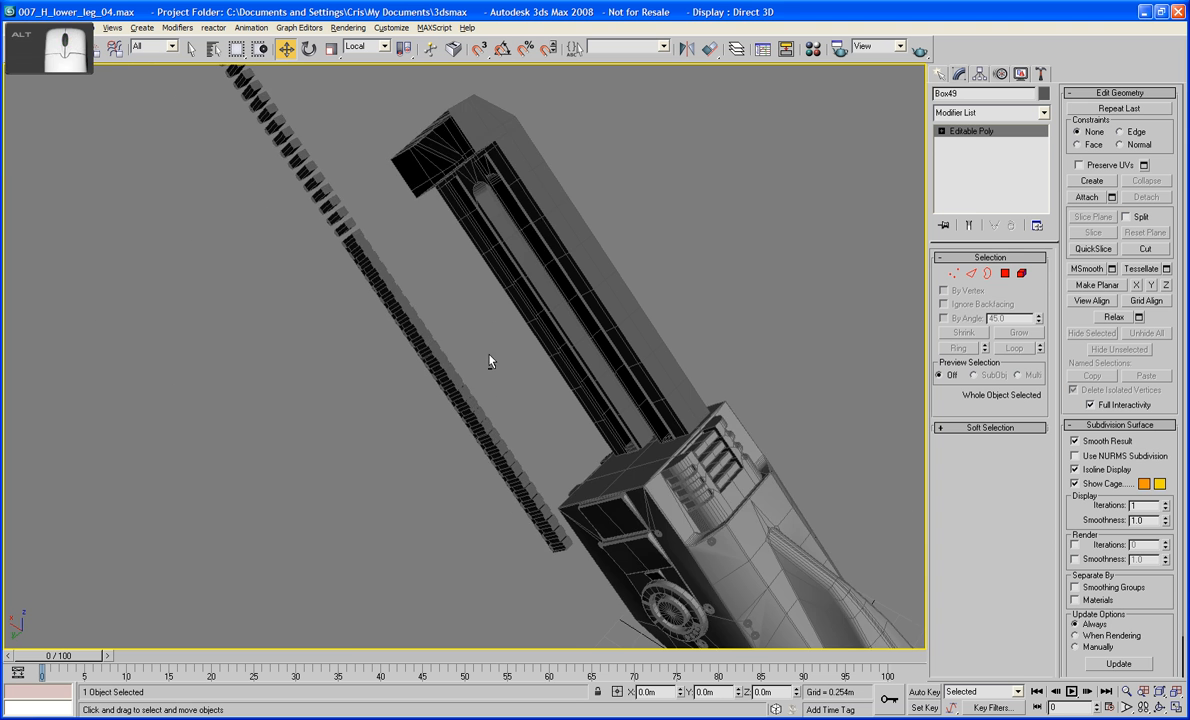
pyautogui.moveTo(448, 317); pyautogui.dragTo(476, 423, button='middle')
pyautogui.click(196, 183)
pyautogui.moveTo(156, 100); pyautogui.dragTo(378, 348)
pyautogui.press('Delete')
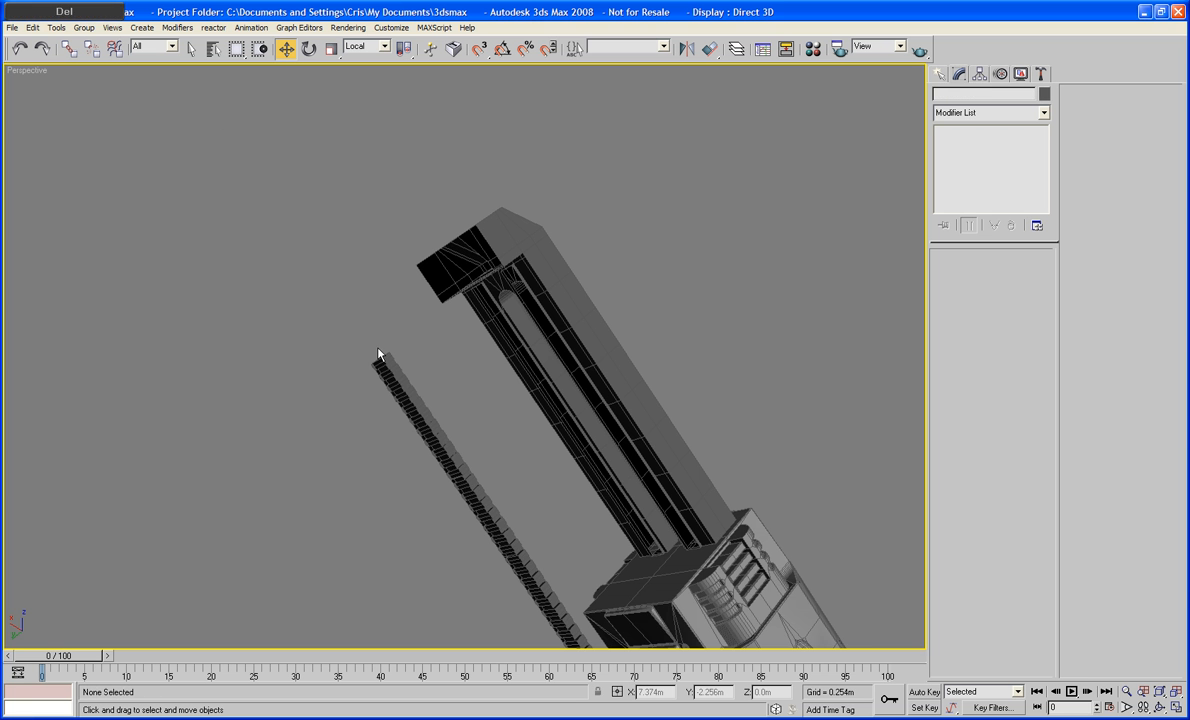
pyautogui.scroll(8, 380, 360)
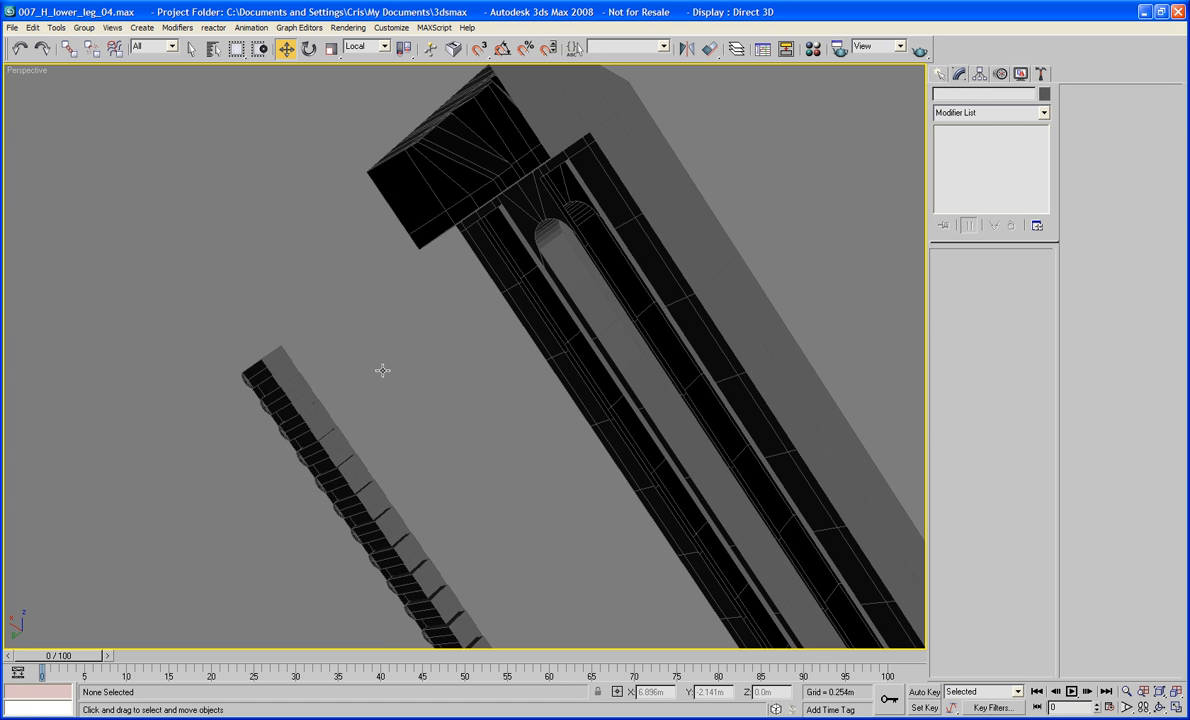
pyautogui.click(299, 362)
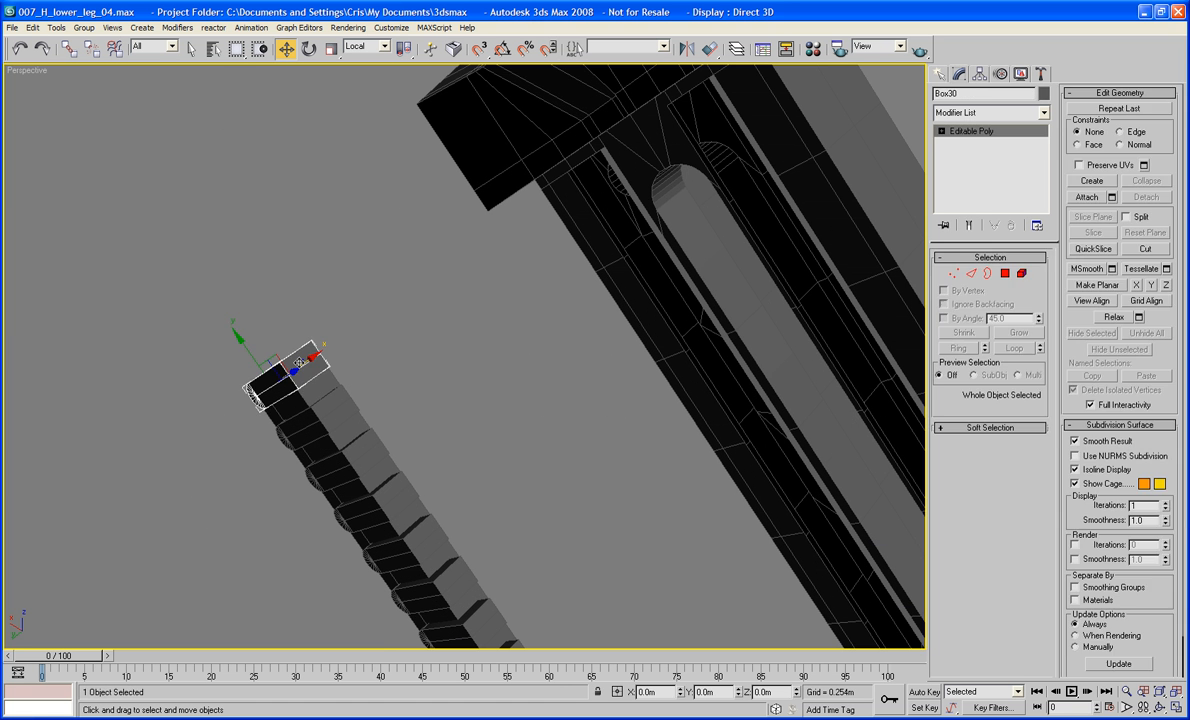
pyautogui.press('Delete')
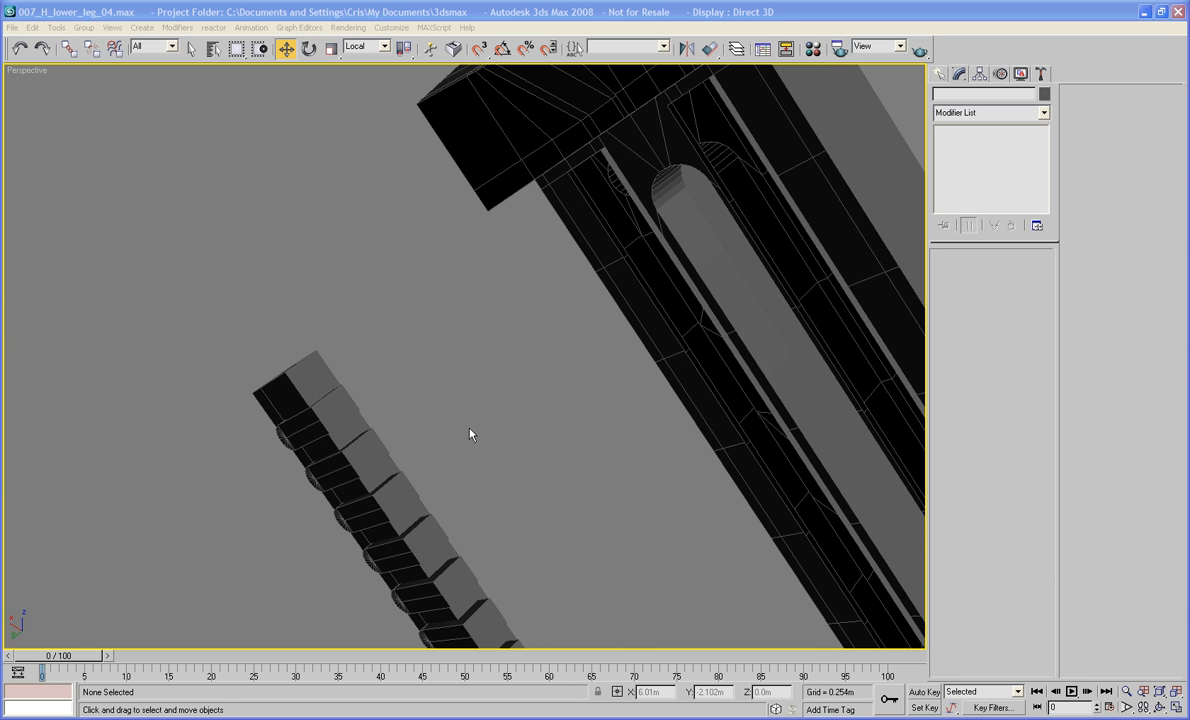
pyautogui.scroll(-8, 404, 304)
pyautogui.keyDown('alt'); pyautogui.moveTo(397, 337); pyautogui.dragTo(537, 348, button='middle'); pyautogui.keyUp('alt')
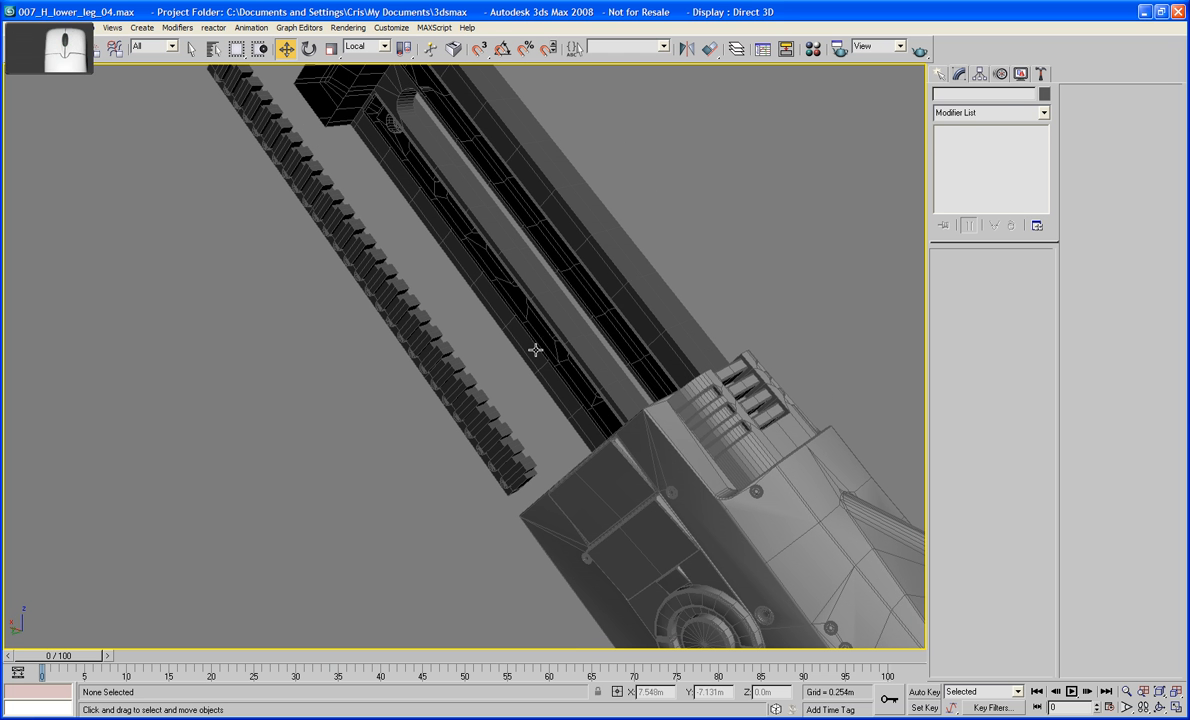
pyautogui.click(632, 281)
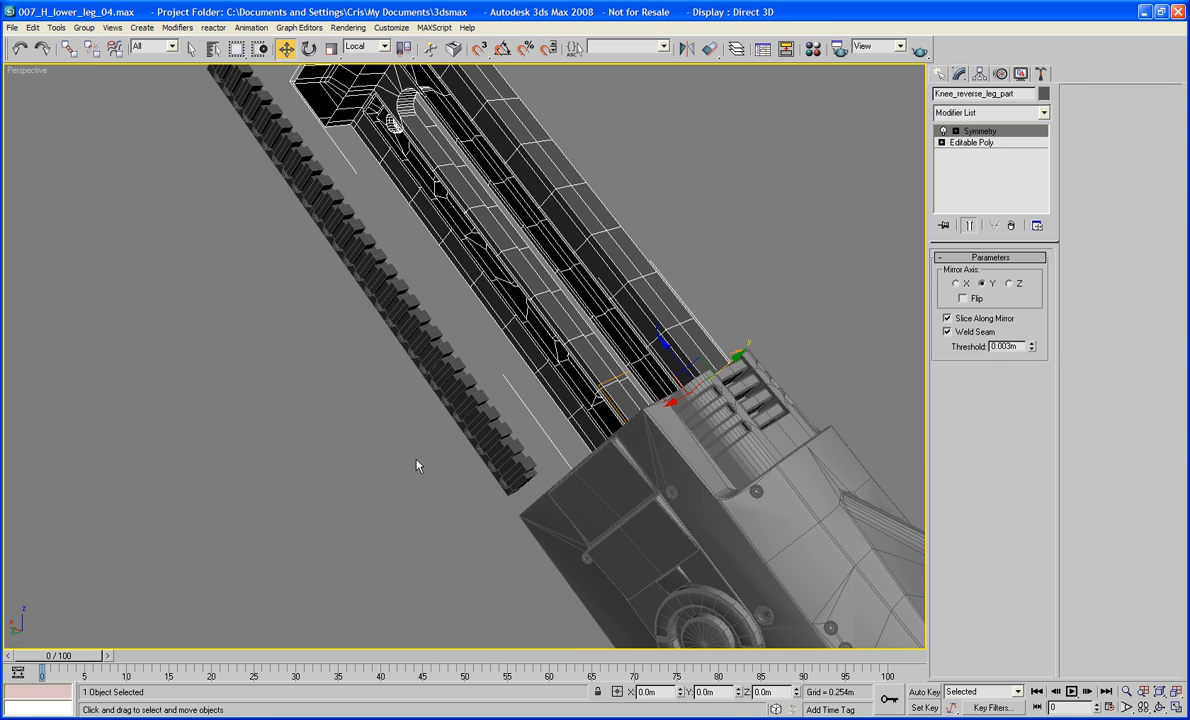
pyautogui.click(448, 411)
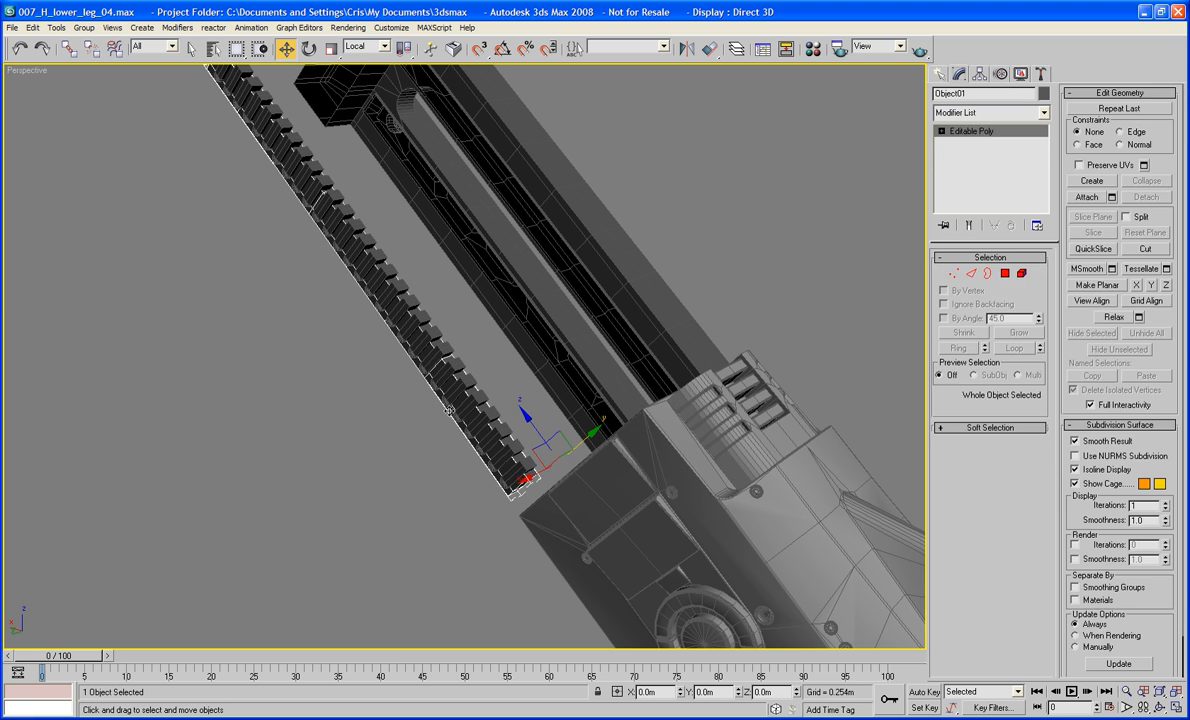
pyautogui.click(515, 390)
pyautogui.click(524, 466)
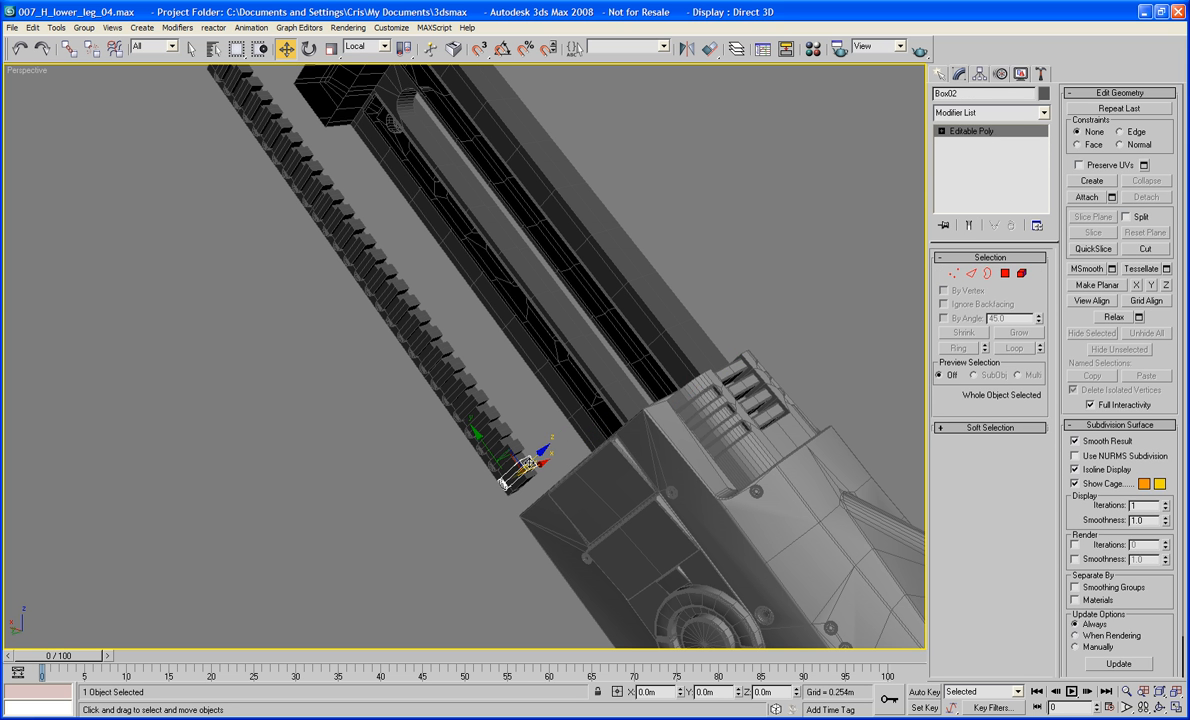
pyautogui.moveTo(508, 383); pyautogui.dragTo(550, 434, button='middle')
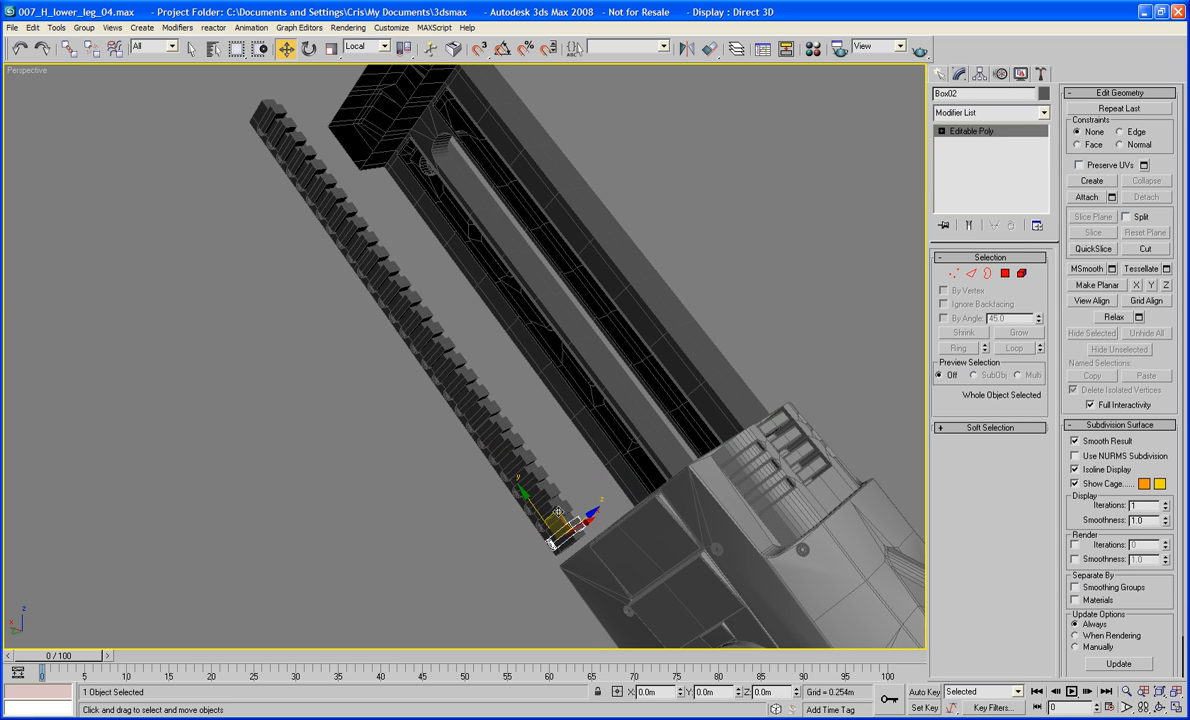
pyautogui.click(560, 508)
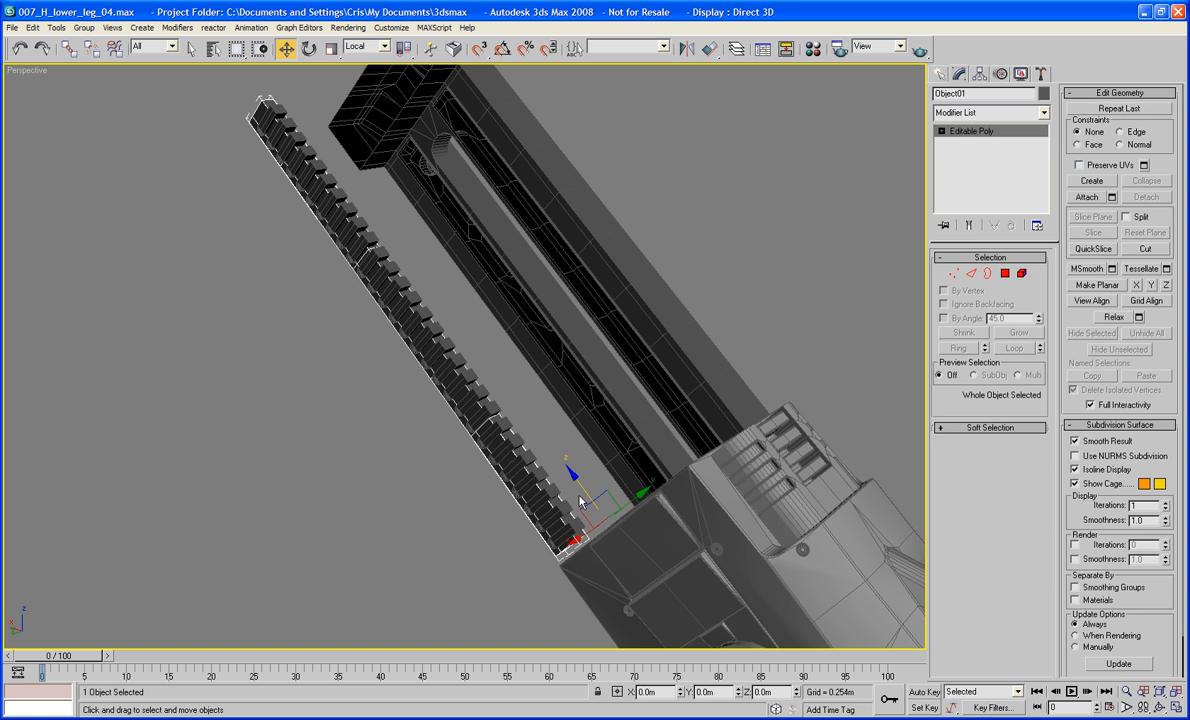
pyautogui.click(544, 422)
# Attach the copies Box03 to Box29 to the original box at the strip's lower end, and deselect the combined object
pyautogui.click(562, 532)
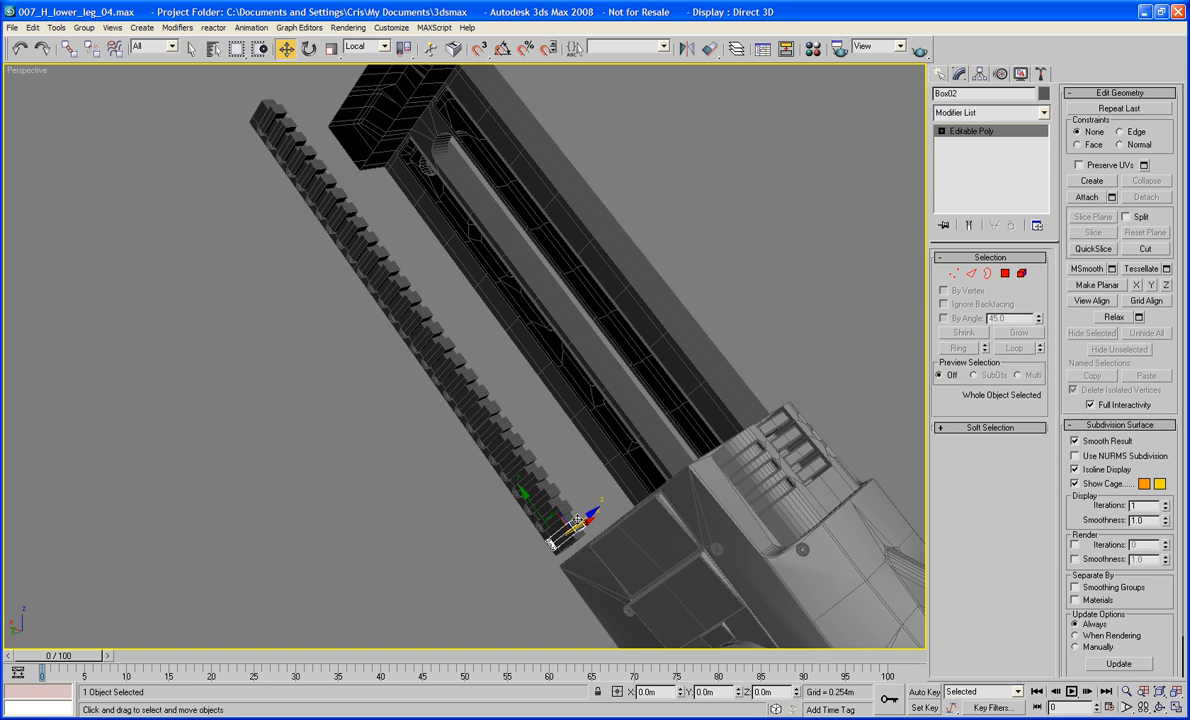
pyautogui.click(1112, 198)
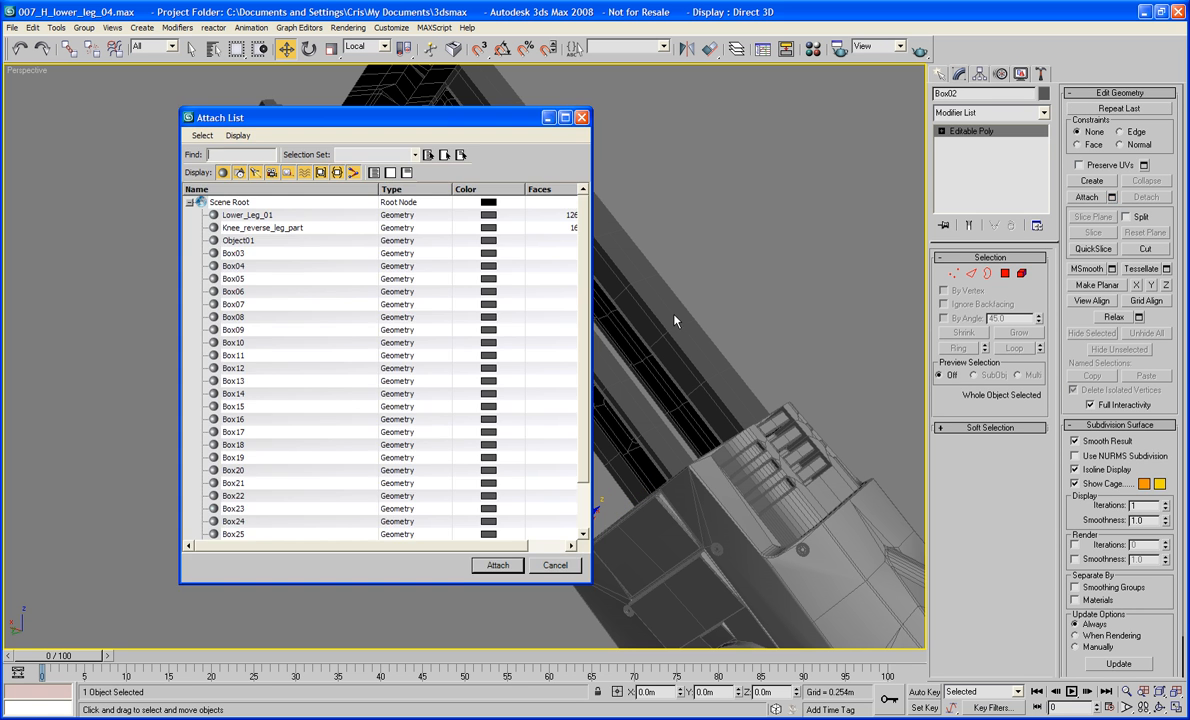
pyautogui.moveTo(238, 256); pyautogui.dragTo(546, 580)
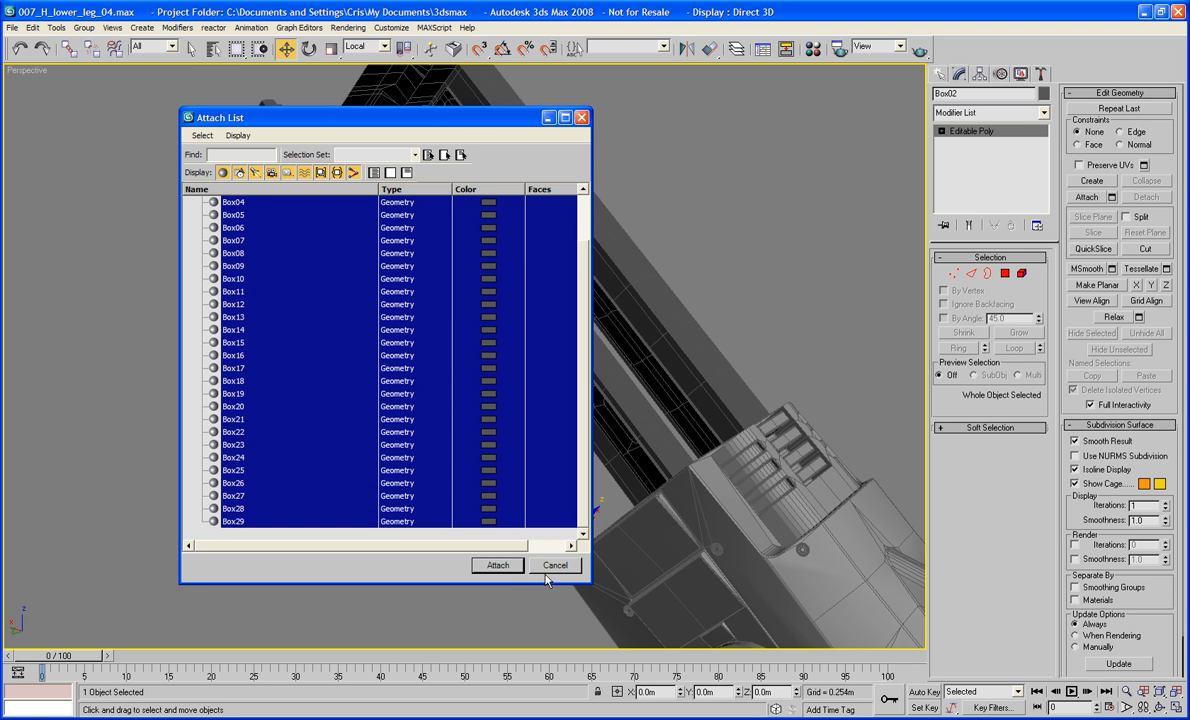
pyautogui.click(500, 566)
pyautogui.click(333, 456)
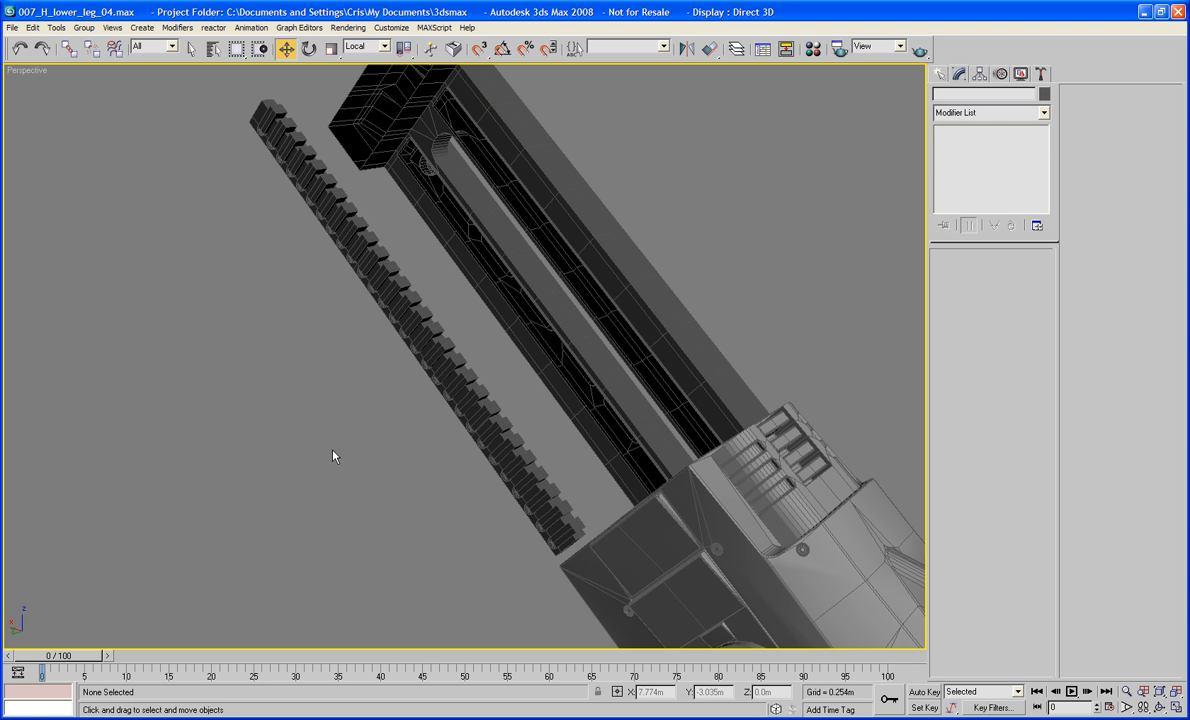
# Move the attached row of boxes about 0.035 m along its local Z axis across the strip
pyautogui.keyDown('alt'); pyautogui.moveTo(335, 375); pyautogui.dragTo(453, 463, button='middle'); pyautogui.keyUp('alt')
pyautogui.click(453, 463)
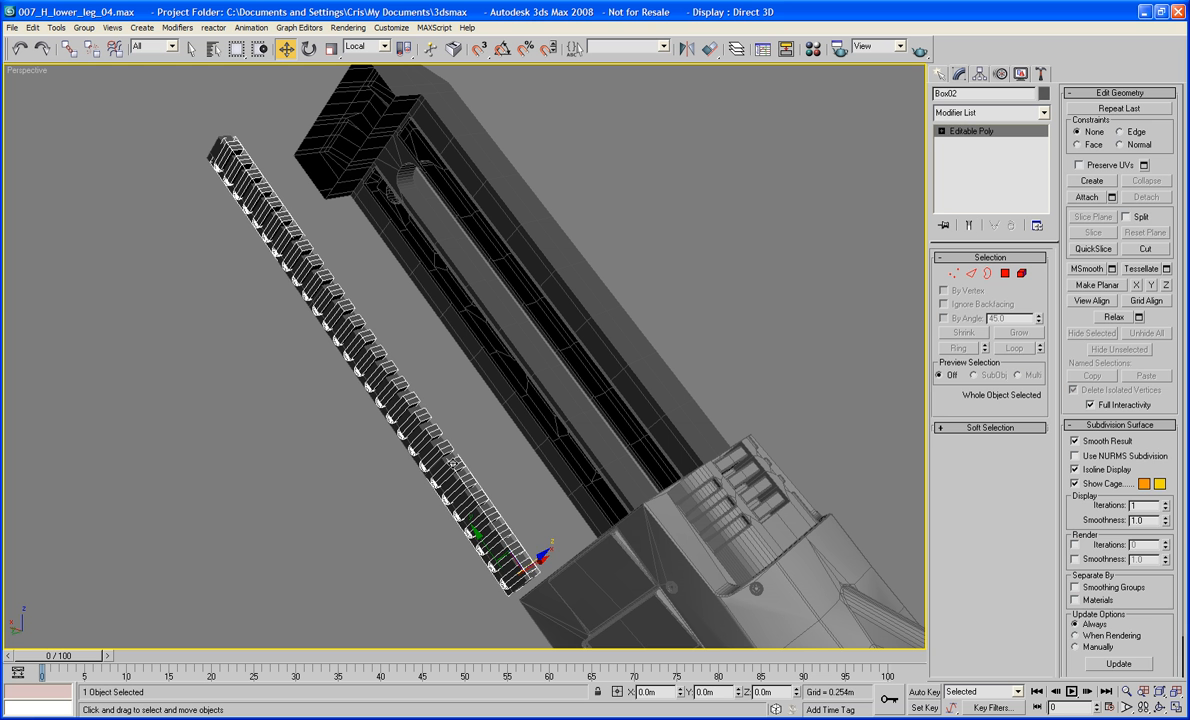
pyautogui.moveTo(540, 555); pyautogui.dragTo(545, 552)
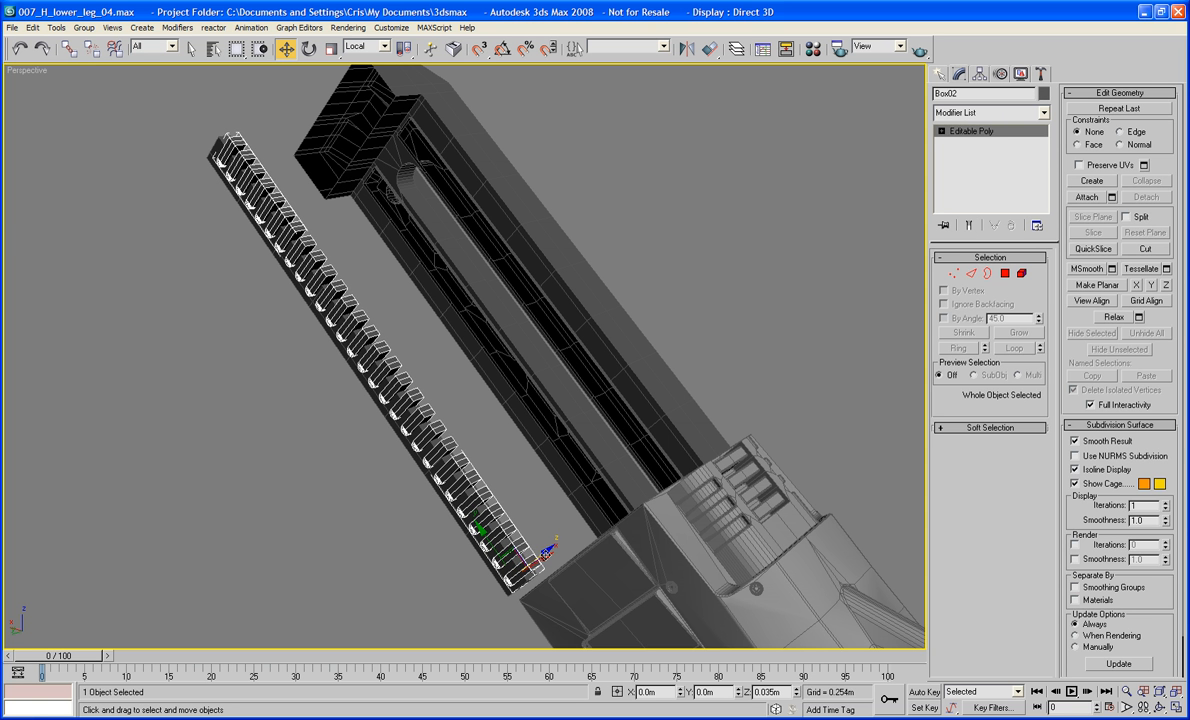
pyautogui.keyDown('alt'); pyautogui.moveTo(327, 533); pyautogui.dragTo(343, 470, button='middle'); pyautogui.keyUp('alt')
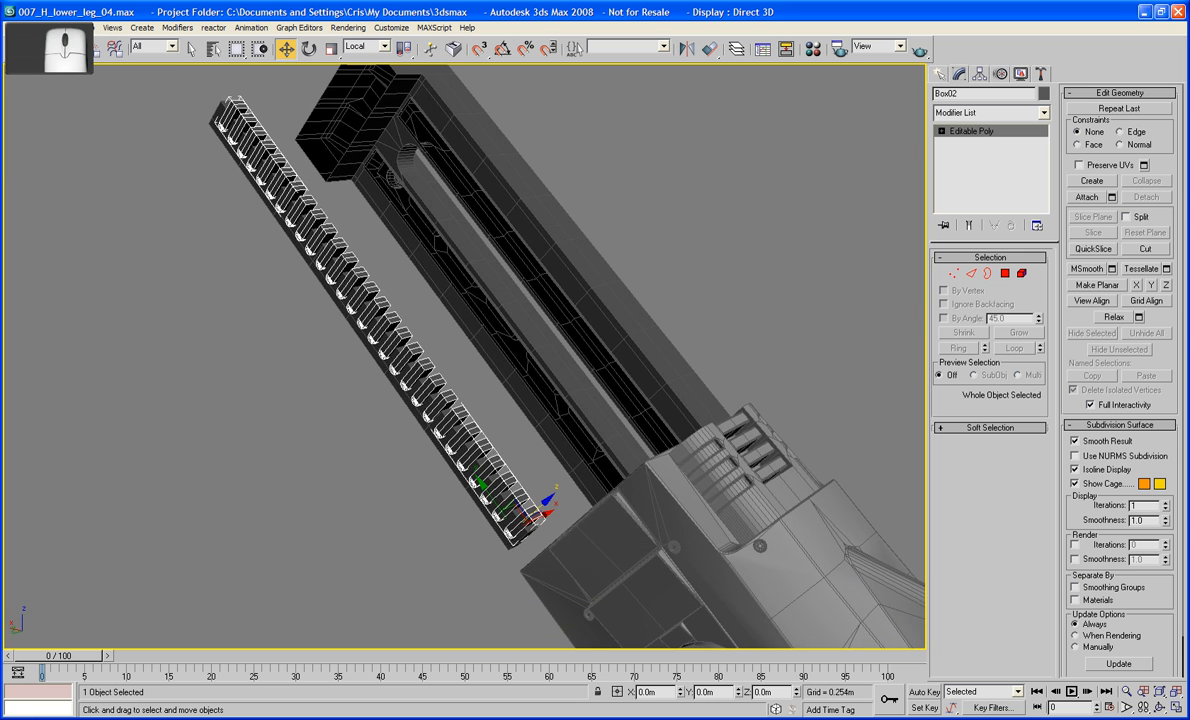
# Save the scene under the name workbench.max in the ED209 folder, replacing the existing file
pyautogui.click(12, 28)
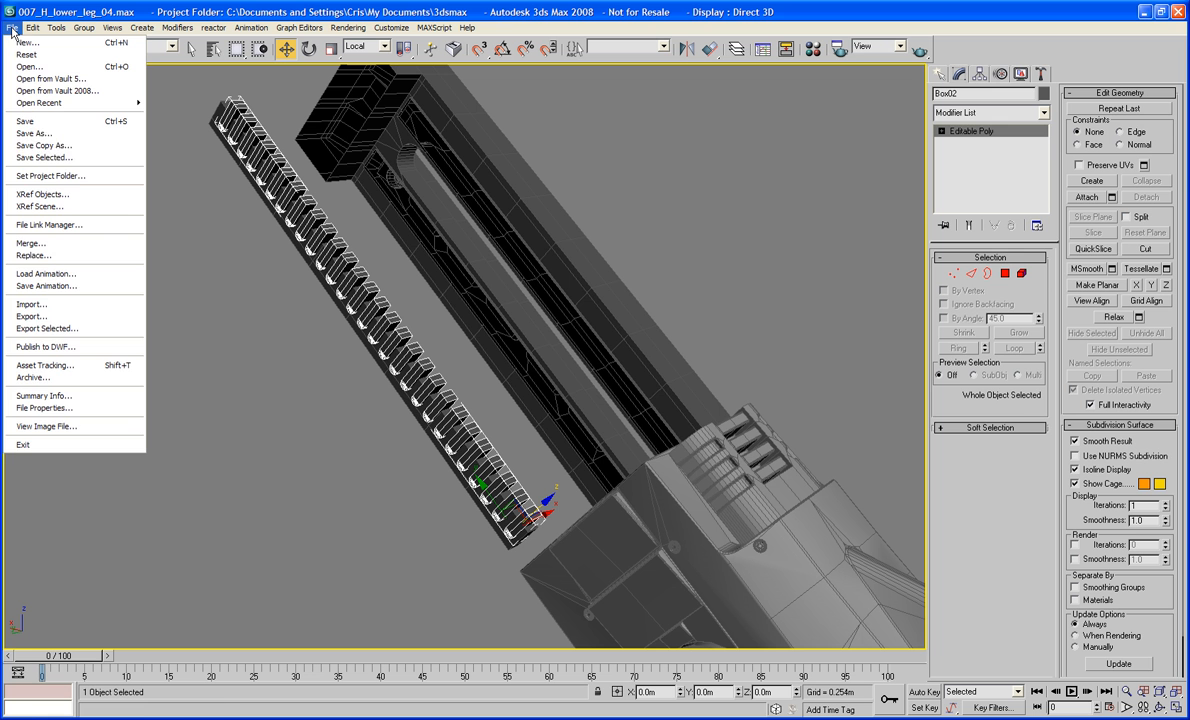
pyautogui.click(44, 134)
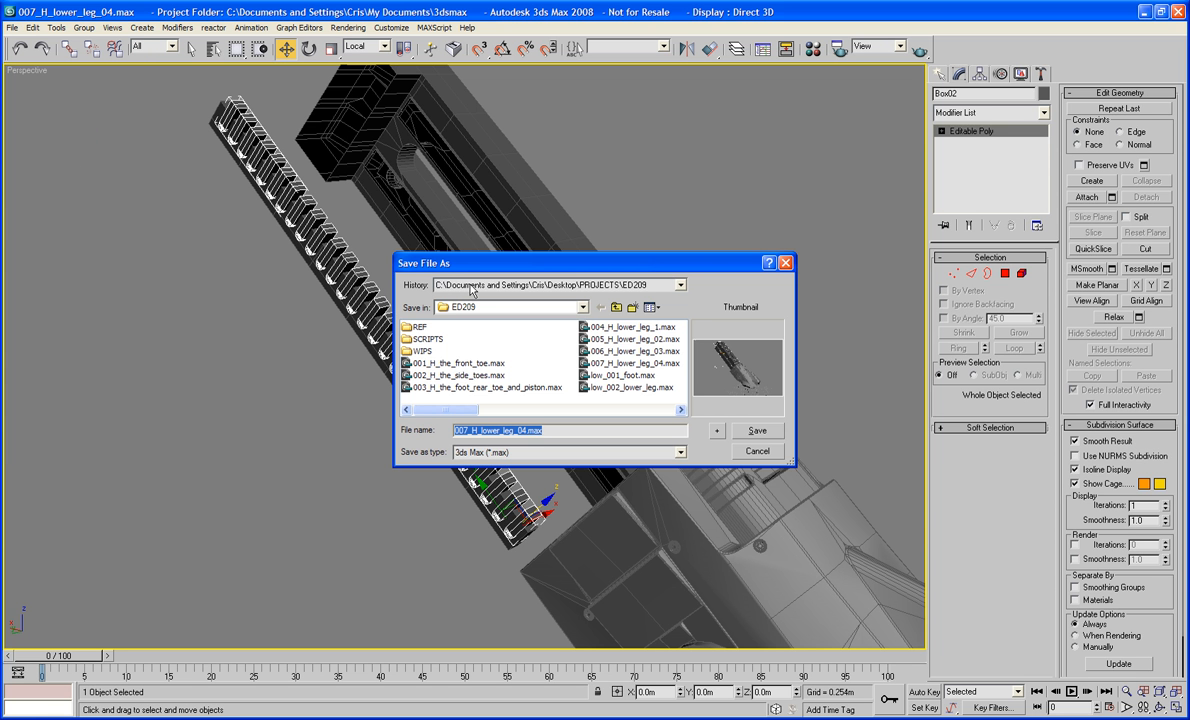
pyautogui.write('wo')
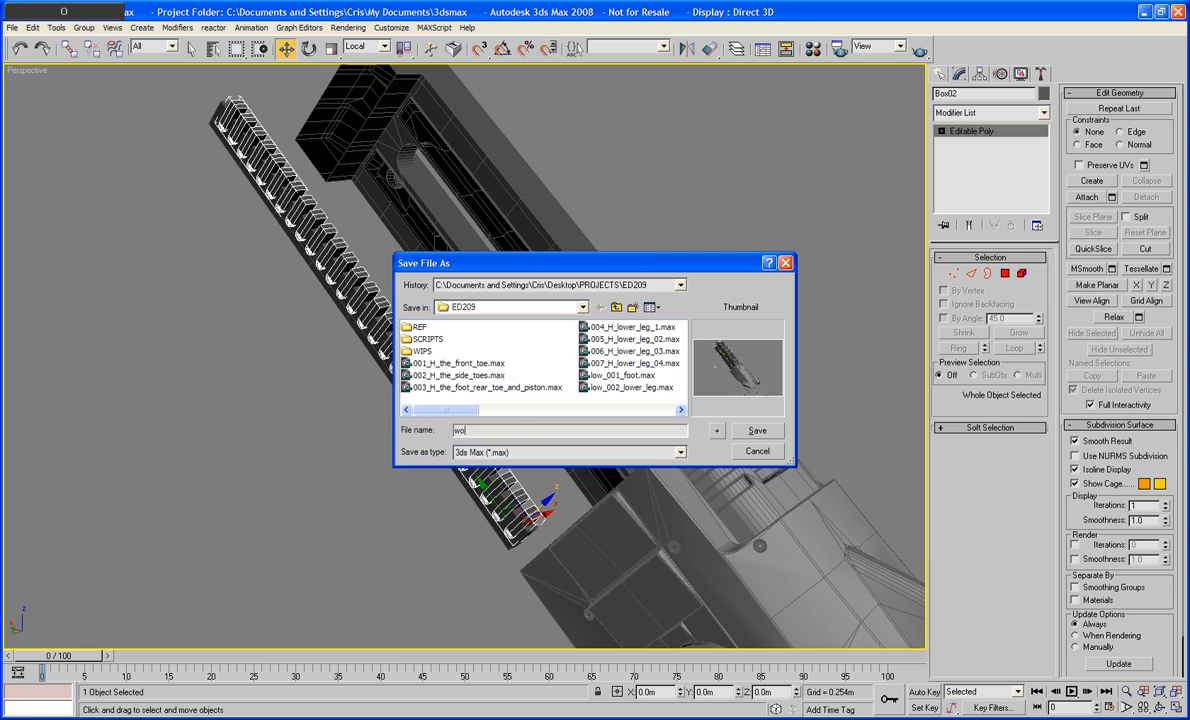
pyautogui.write('rk')
pyautogui.press('Down')
pyautogui.press('Return')
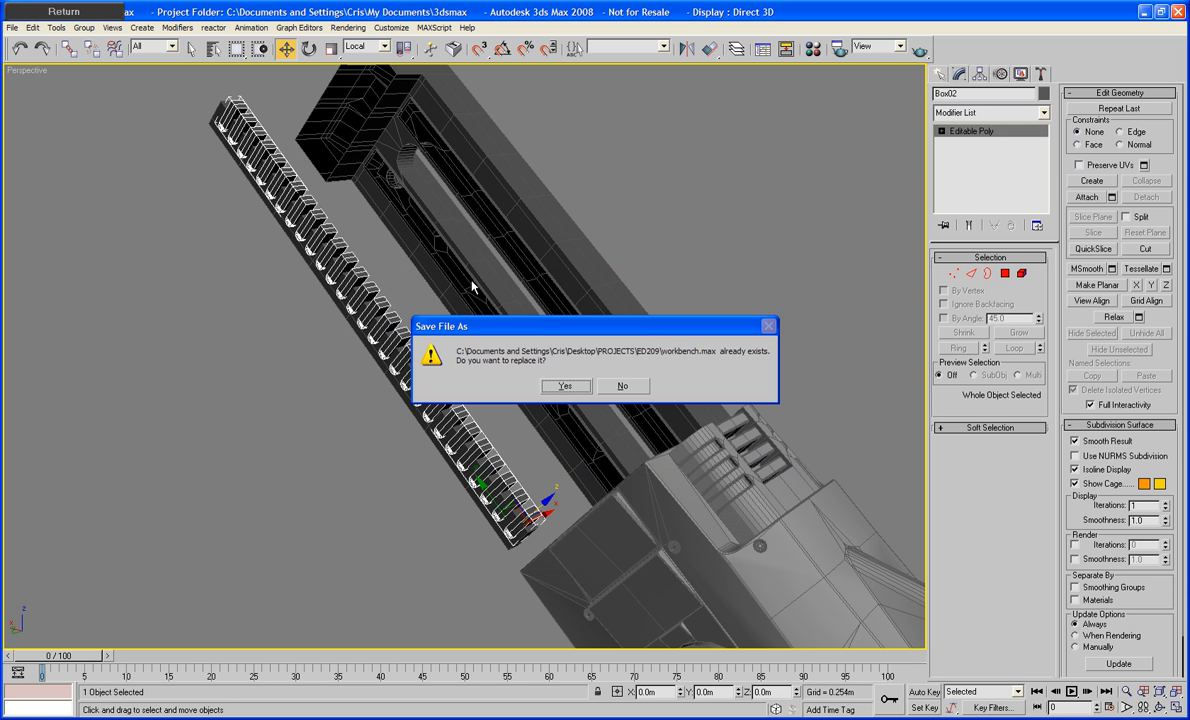
pyautogui.press('Return')
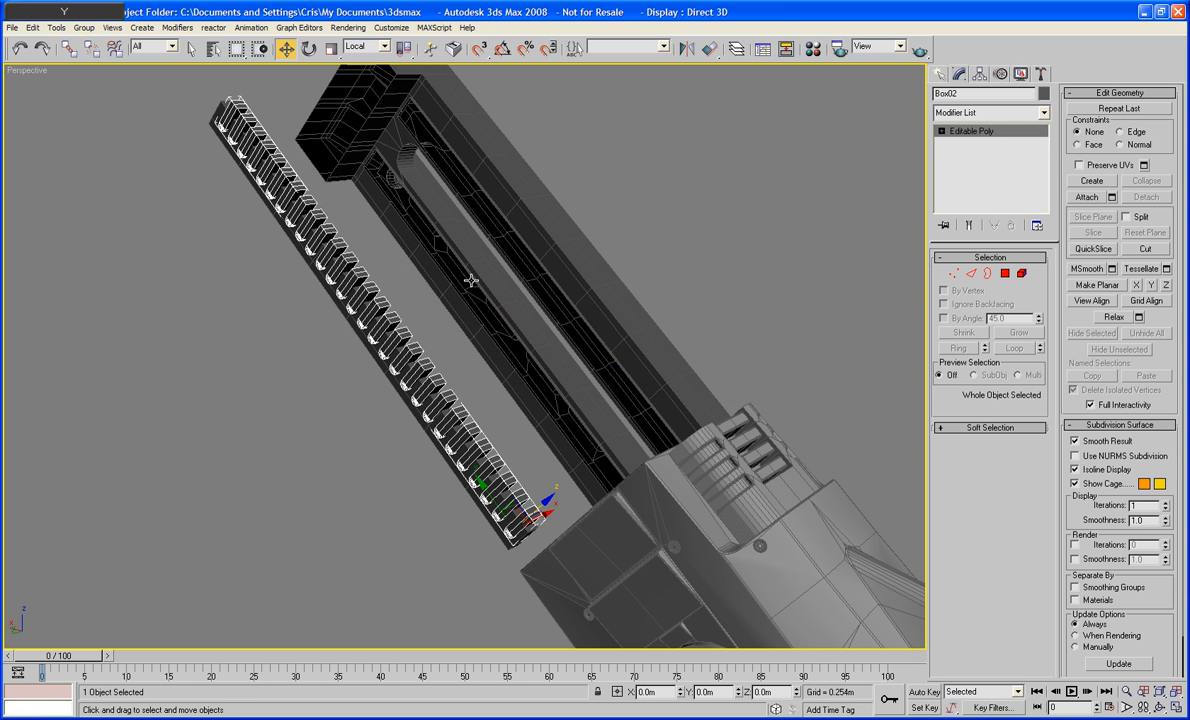
# Nudge the attached row of boxes very slightly along its local Z axis across the strip, and deselect it
pyautogui.click(345, 430)
pyautogui.keyDown('alt'); pyautogui.moveTo(345, 430); pyautogui.dragTo(483, 368, button='middle'); pyautogui.keyUp('alt')
pyautogui.click(435, 371)
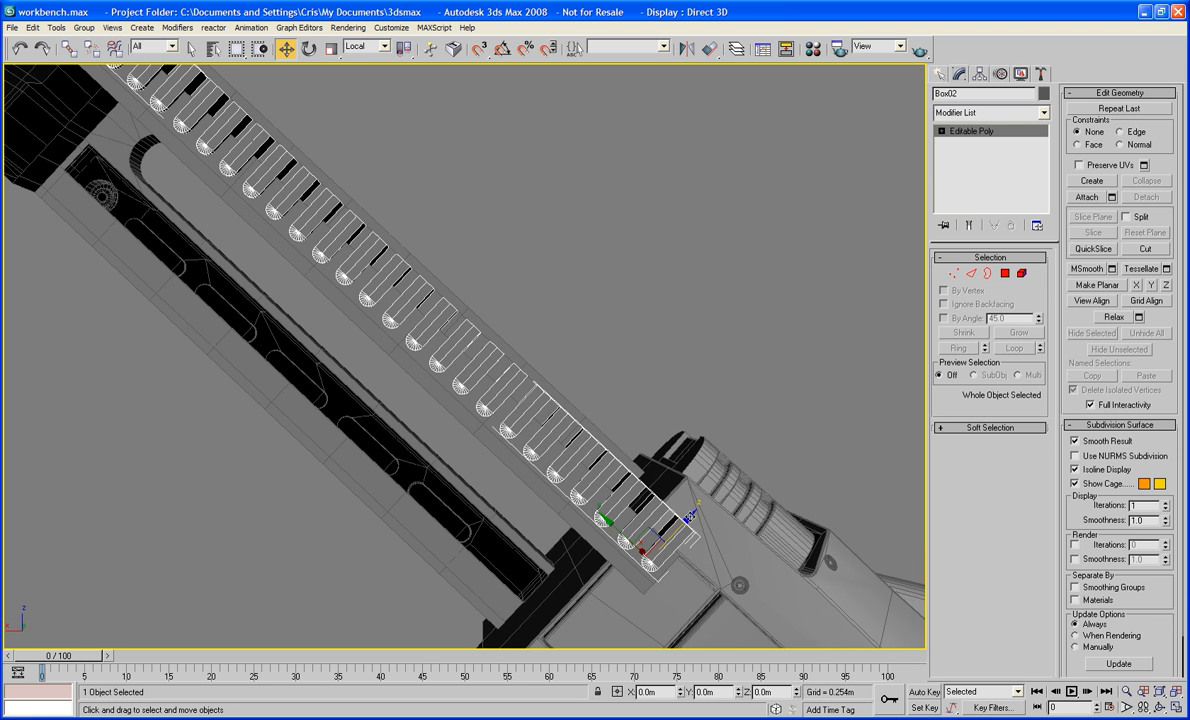
pyautogui.moveTo(691, 517); pyautogui.dragTo(690, 519)
pyautogui.click(621, 297)
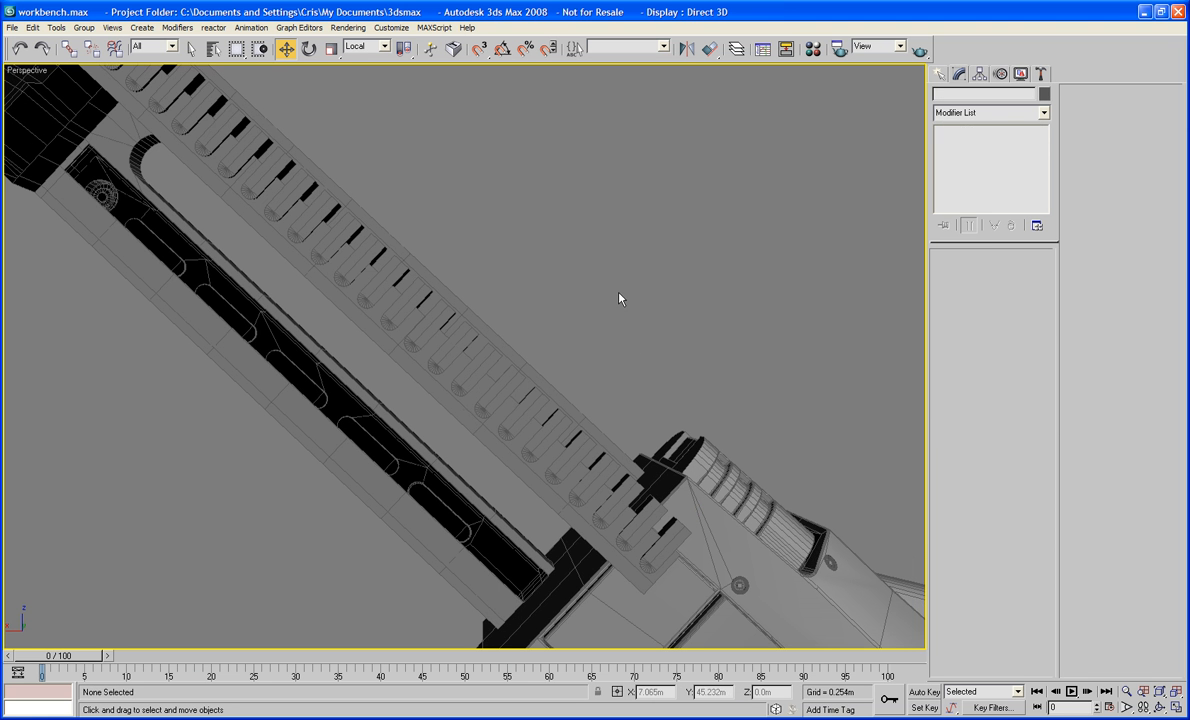
# Subtract the row of rounded boxes, Box02, from the strip with a ProBoolean compound object
pyautogui.click(494, 418)
pyautogui.keyDown('alt'); pyautogui.moveTo(494, 418); pyautogui.dragTo(471, 419, button='middle'); pyautogui.keyUp('alt')
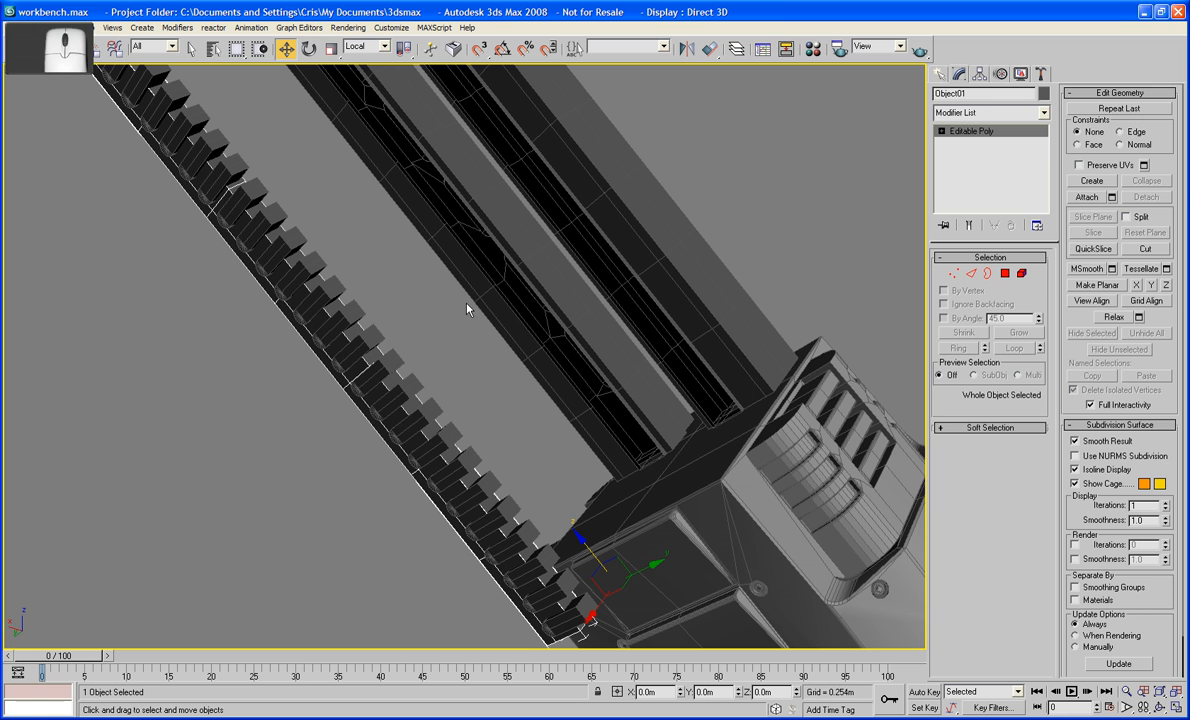
pyautogui.click(940, 77)
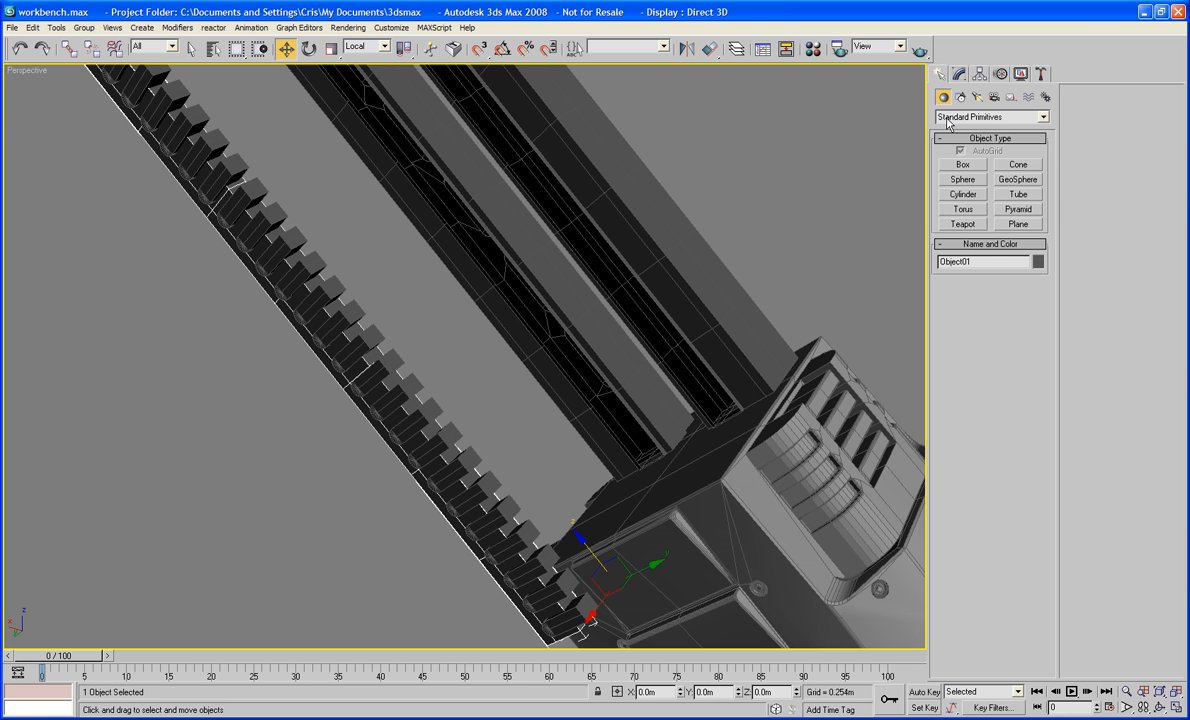
pyautogui.click(955, 117)
pyautogui.click(955, 148)
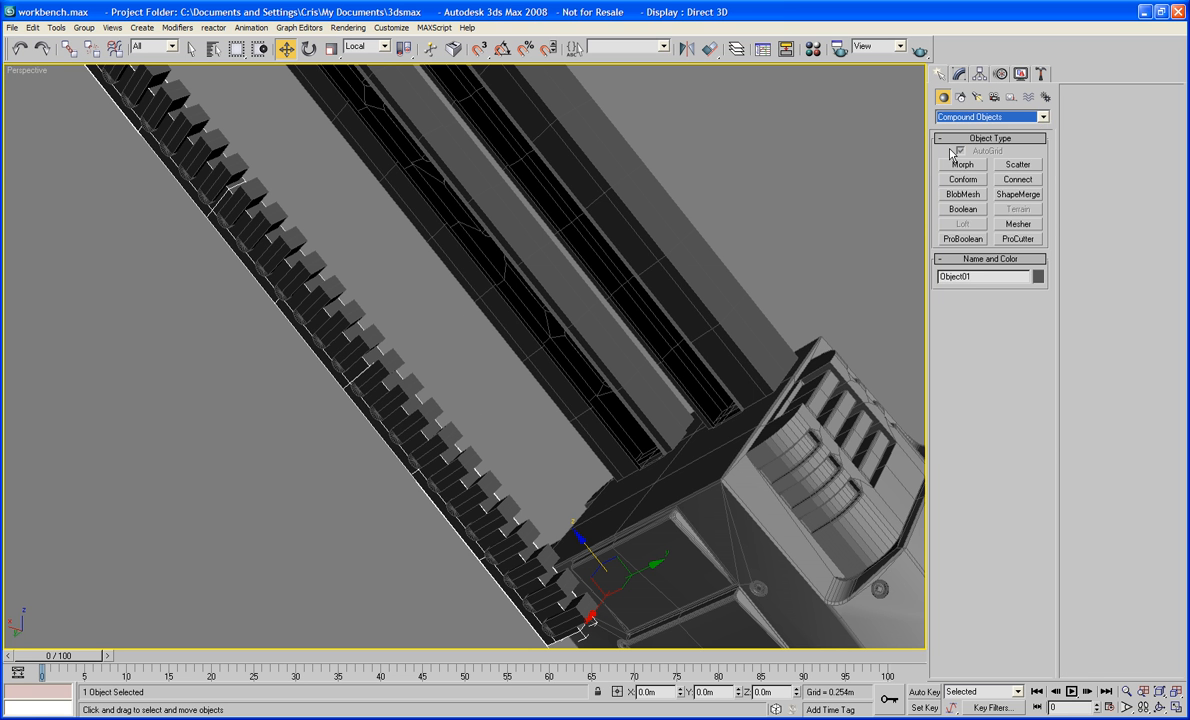
pyautogui.click(963, 239)
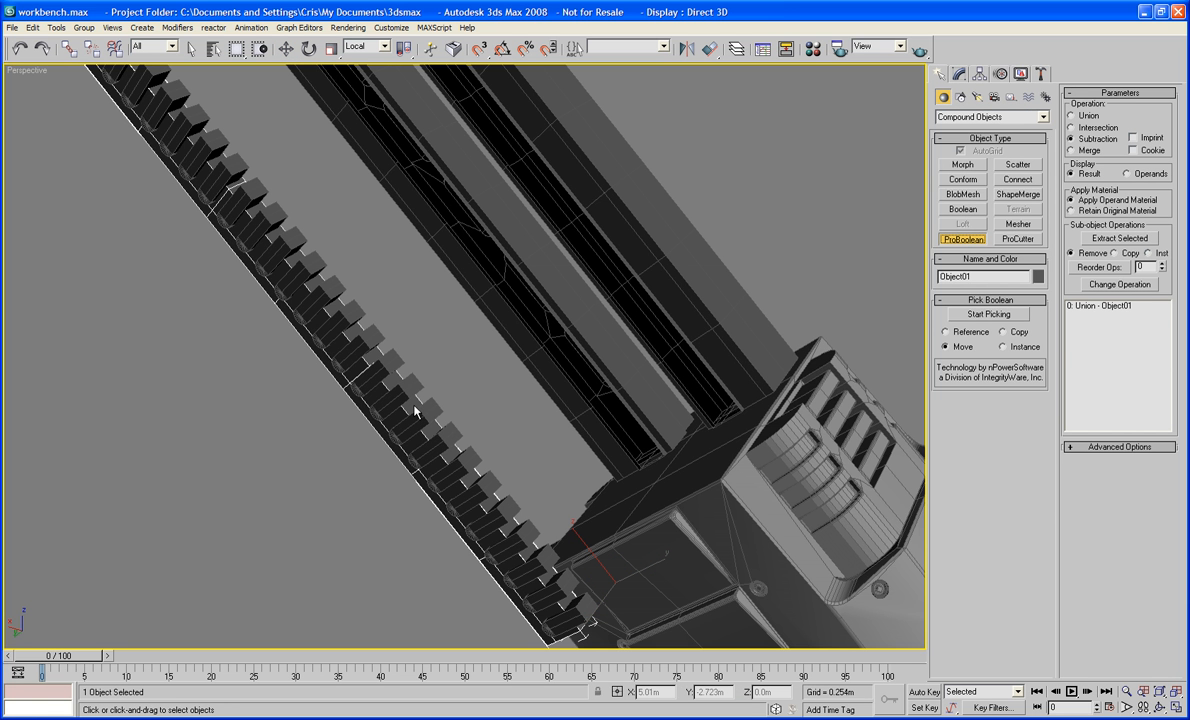
pyautogui.click(987, 315)
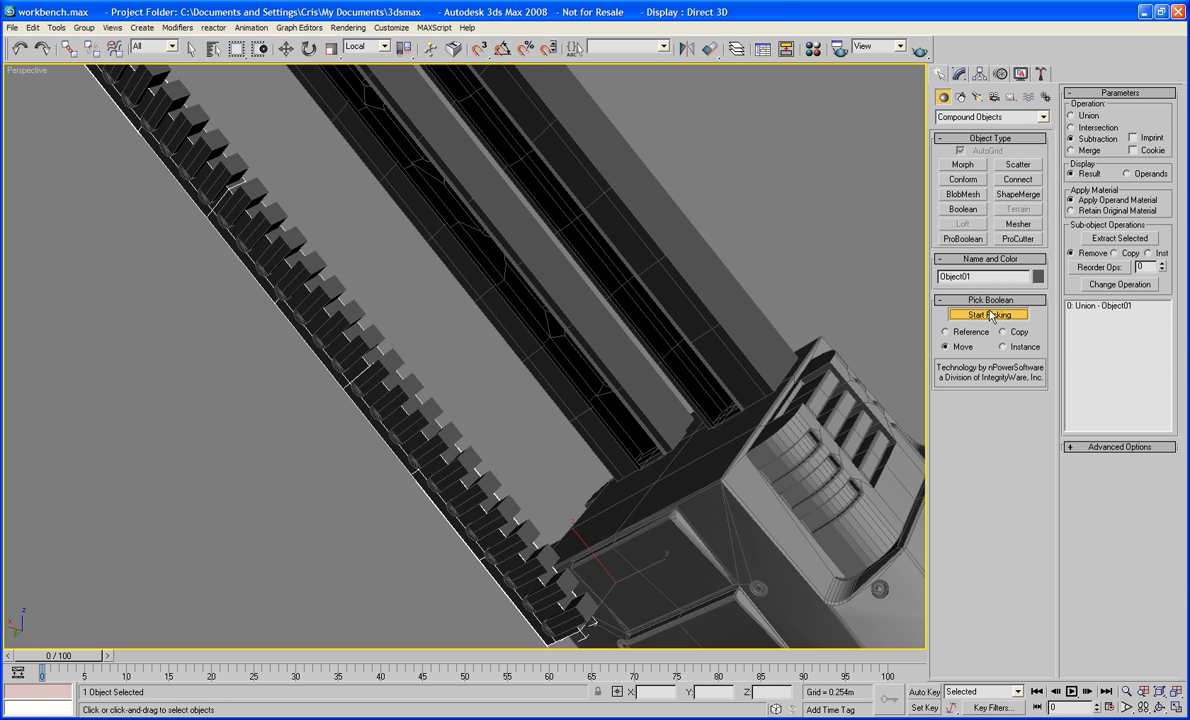
pyautogui.click(457, 435)
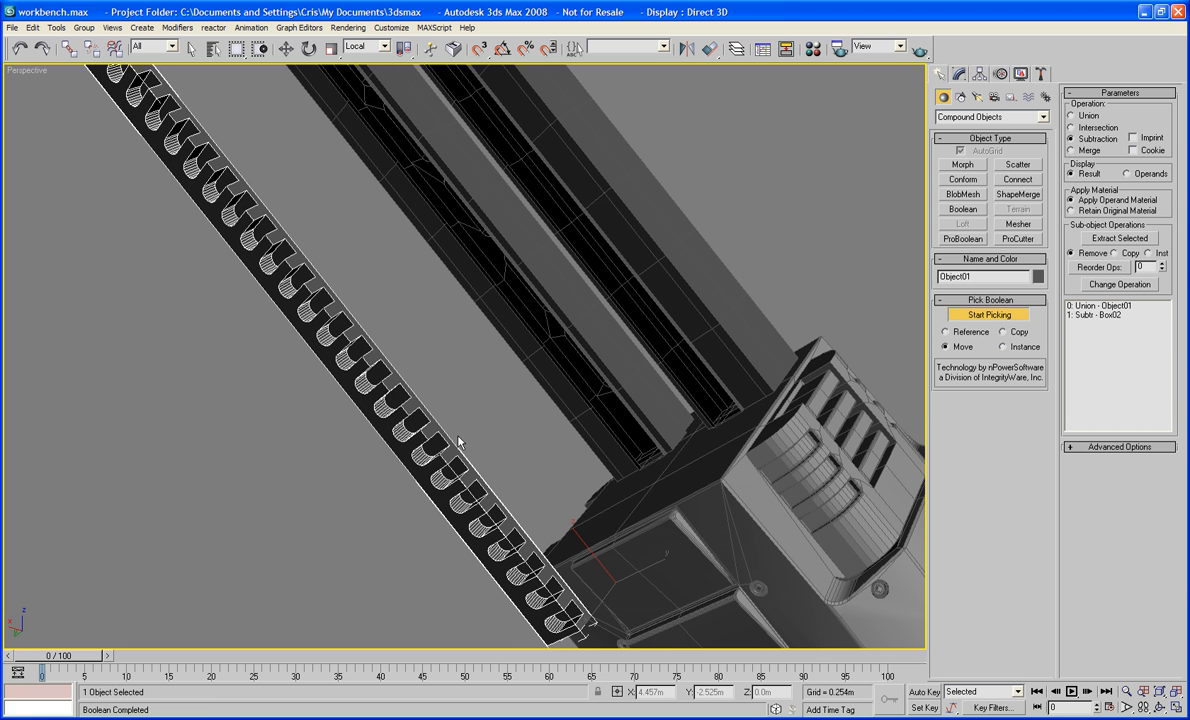
# End the Boolean picking and convert the notched strip to an editable poly
pyautogui.moveTo(457, 435); pyautogui.dragTo(437, 425, button='middle')
pyautogui.rightClick(371, 422)
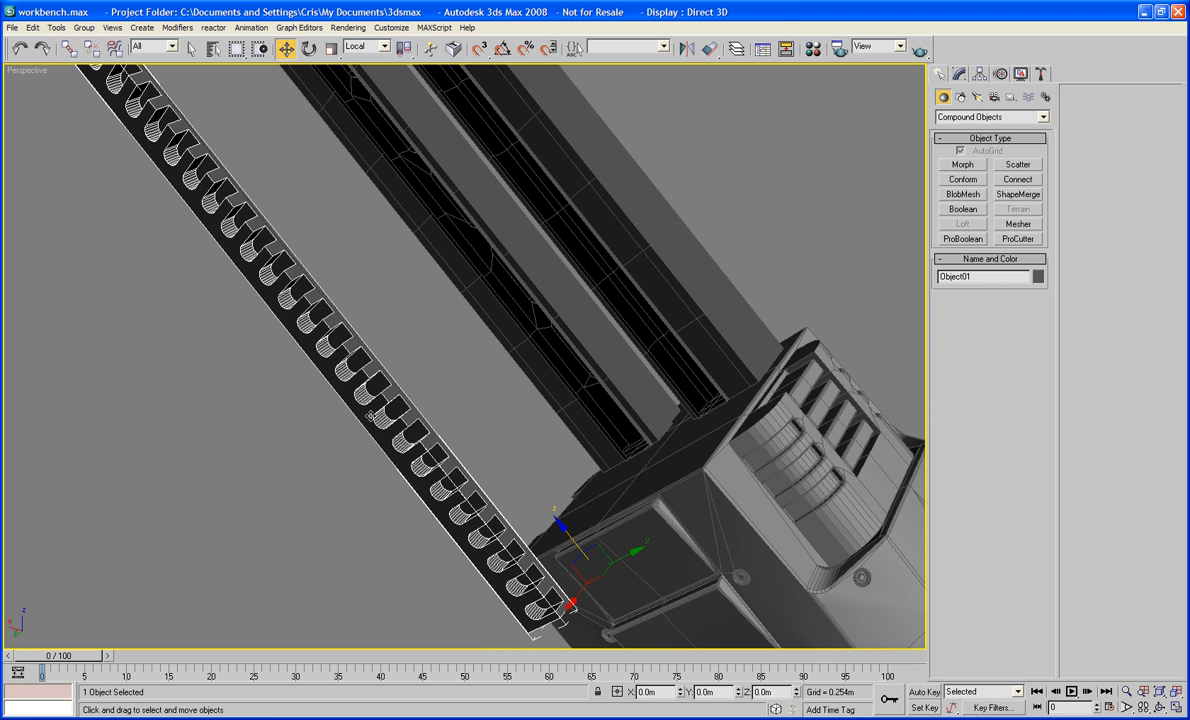
pyautogui.rightClick(457, 413)
pyautogui.moveTo(410, 543)
pyautogui.click(497, 555)
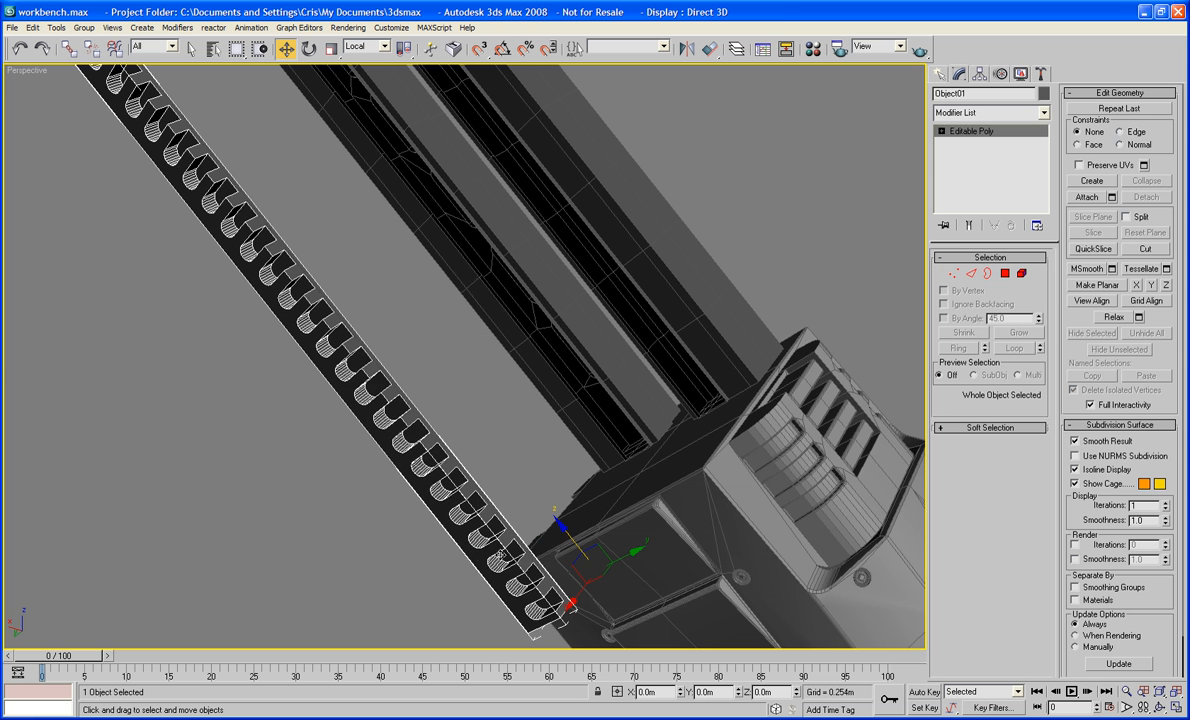
# Delete the long flat polygon along the back of the notched strip, opposite the tooth cutouts
pyautogui.keyDown('alt'); pyautogui.moveTo(298, 454); pyautogui.dragTo(371, 502, button='middle'); pyautogui.keyUp('alt')
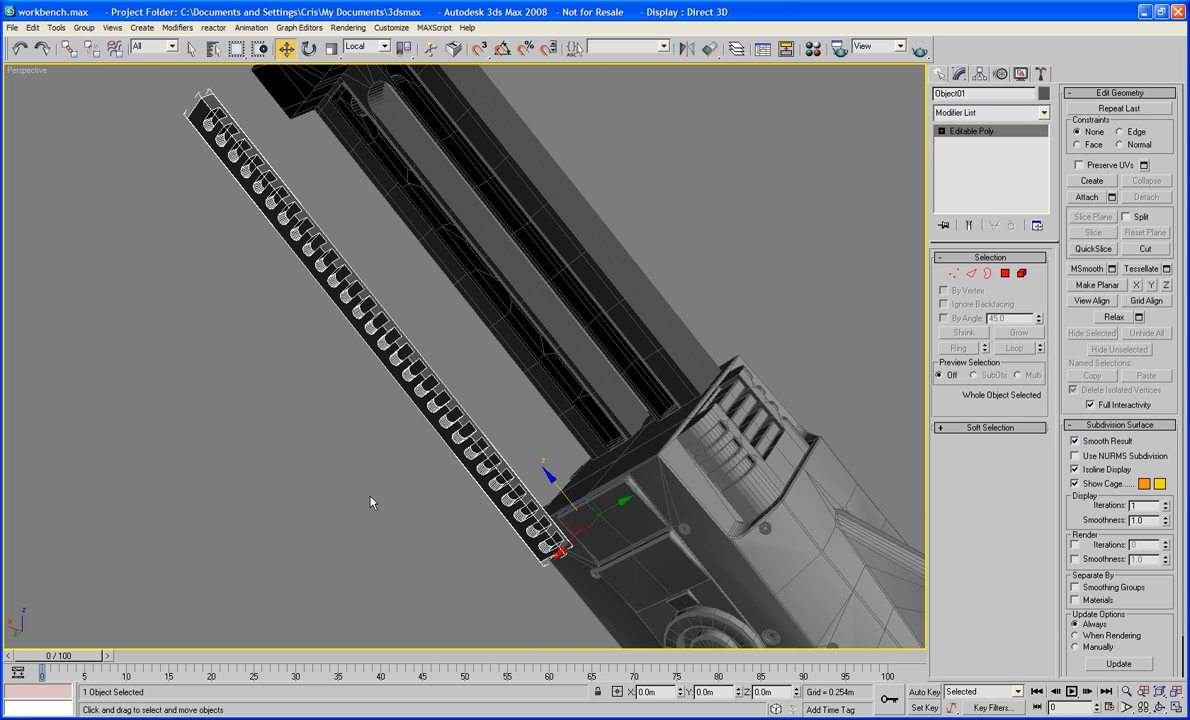
pyautogui.keyDown('alt'); pyautogui.moveTo(417, 417); pyautogui.dragTo(276, 404, button='middle'); pyautogui.keyUp('alt')
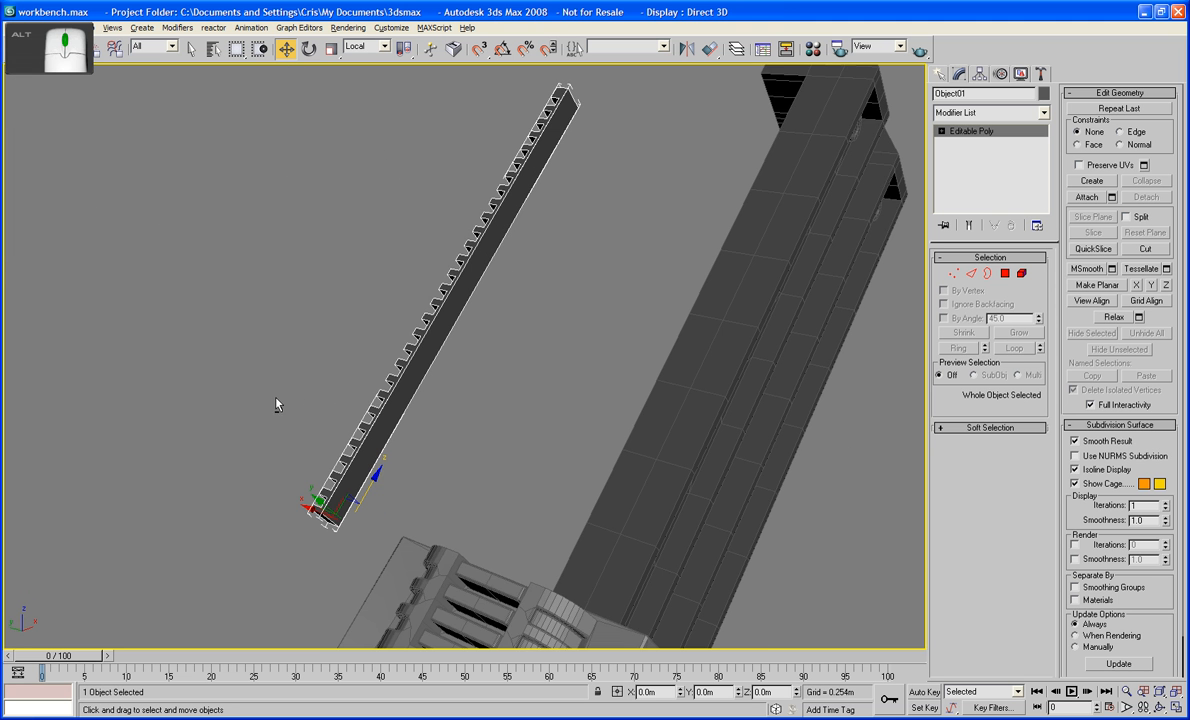
pyautogui.keyDown('alt'); pyautogui.moveTo(438, 337); pyautogui.dragTo(588, 264, button='middle'); pyautogui.keyUp('alt')
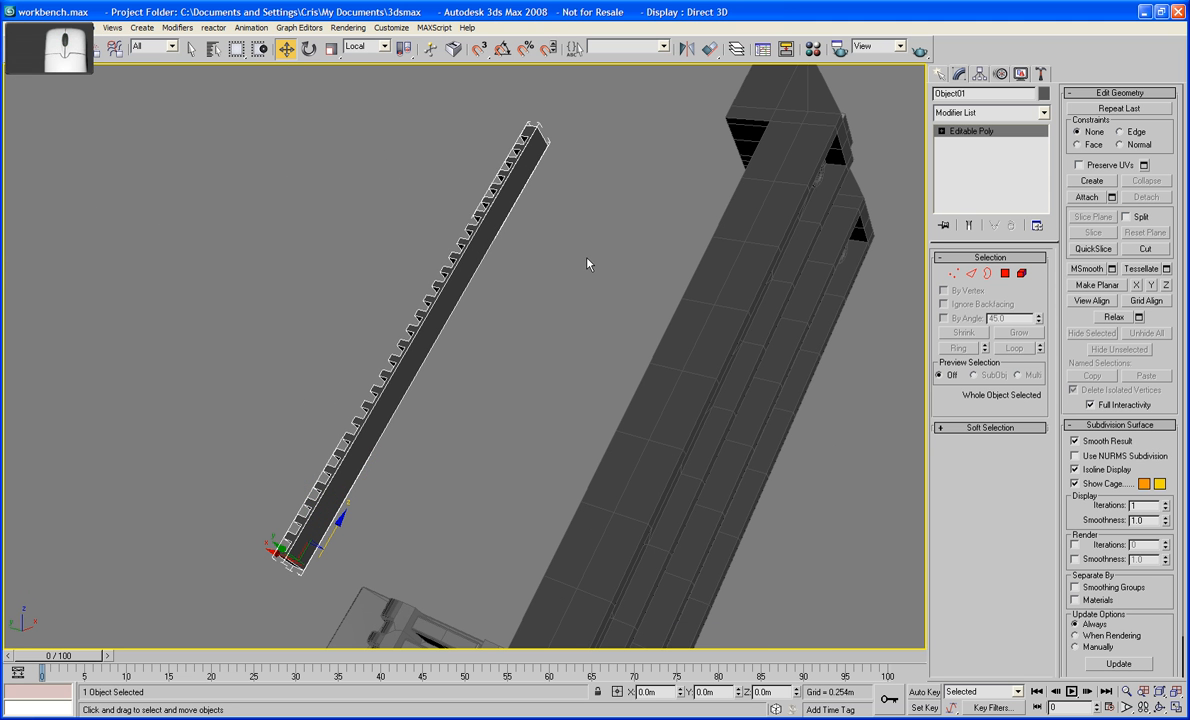
pyautogui.click(1005, 273)
pyautogui.click(457, 258)
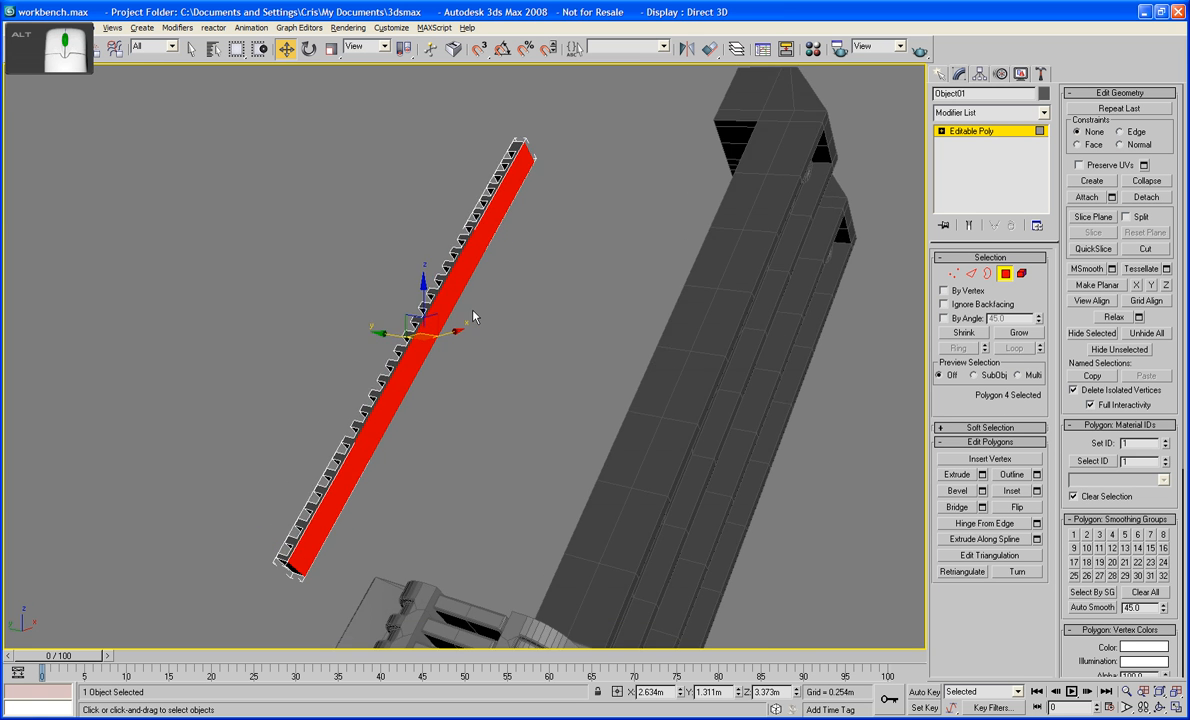
pyautogui.keyDown('alt'); pyautogui.moveTo(473, 319); pyautogui.dragTo(431, 373, button='middle'); pyautogui.keyUp('alt')
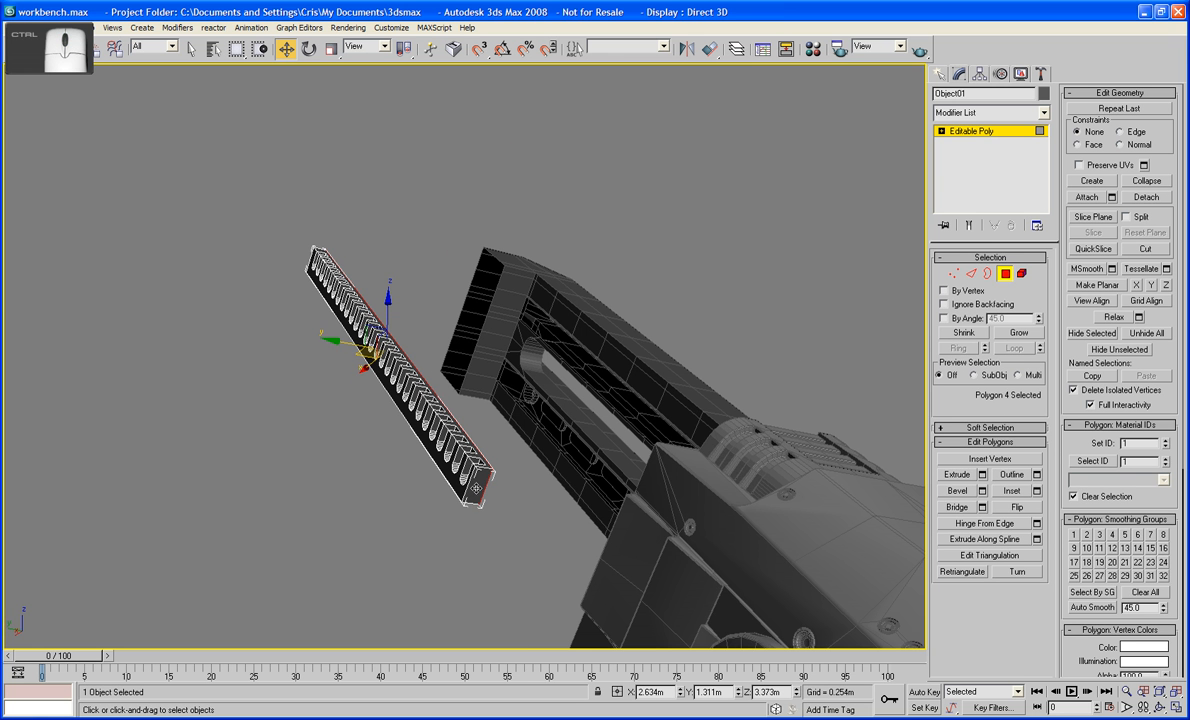
pyautogui.hotkey('ctrl', 'd')
pyautogui.keyDown('alt'); pyautogui.moveTo(458, 488); pyautogui.dragTo(322, 446, button='middle'); pyautogui.keyUp('alt')
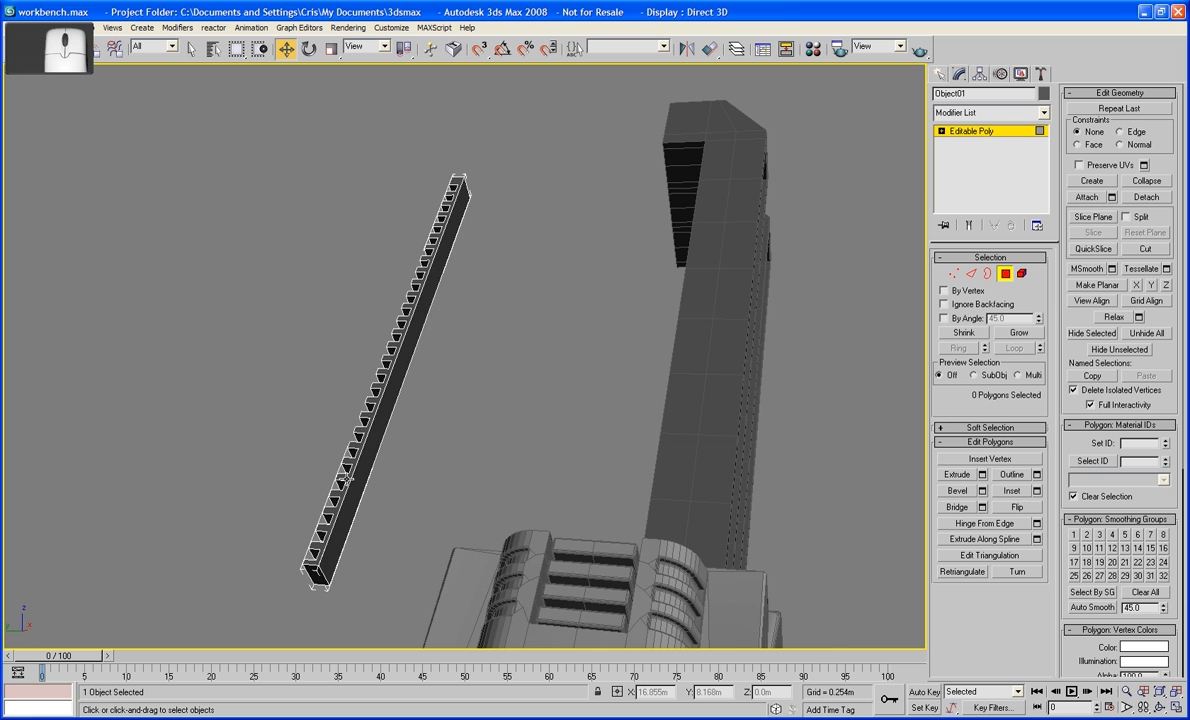
pyautogui.click(350, 487)
pyautogui.hotkey('ctrl', 'd')
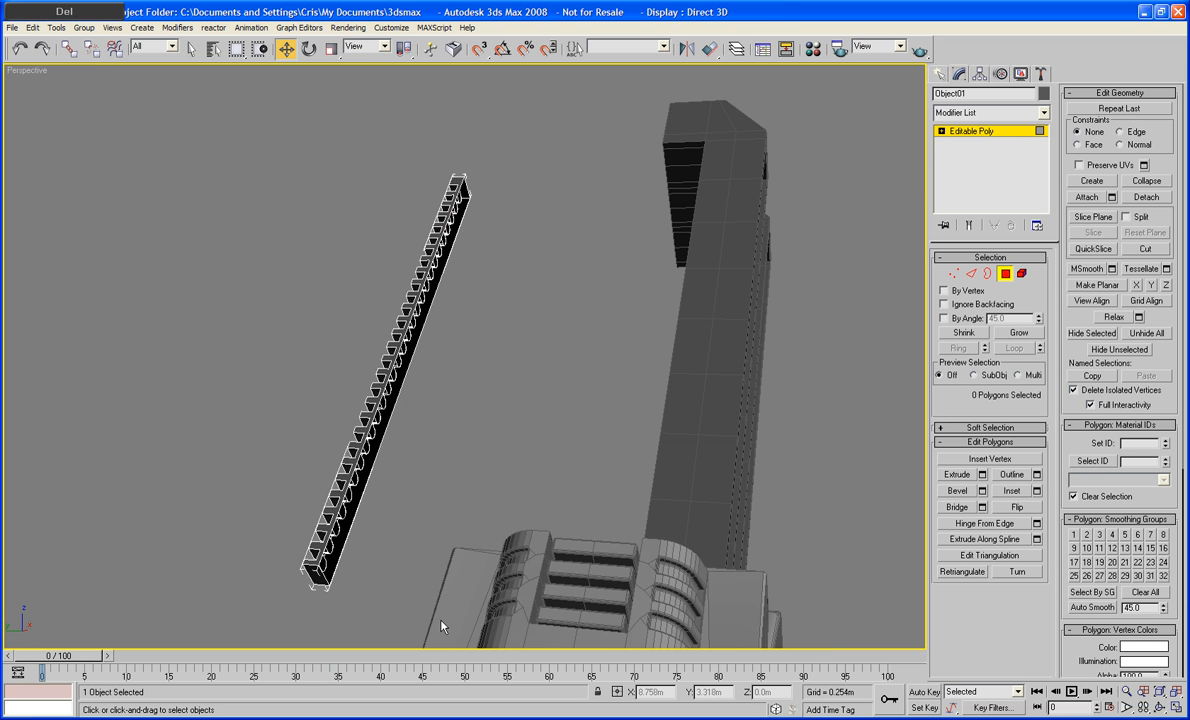
# Try deleting the polygon that caps the lower end of the notched strip, and undo it
pyautogui.keyDown('alt'); pyautogui.moveTo(409, 575); pyautogui.dragTo(508, 530, button='middle'); pyautogui.keyUp('alt')
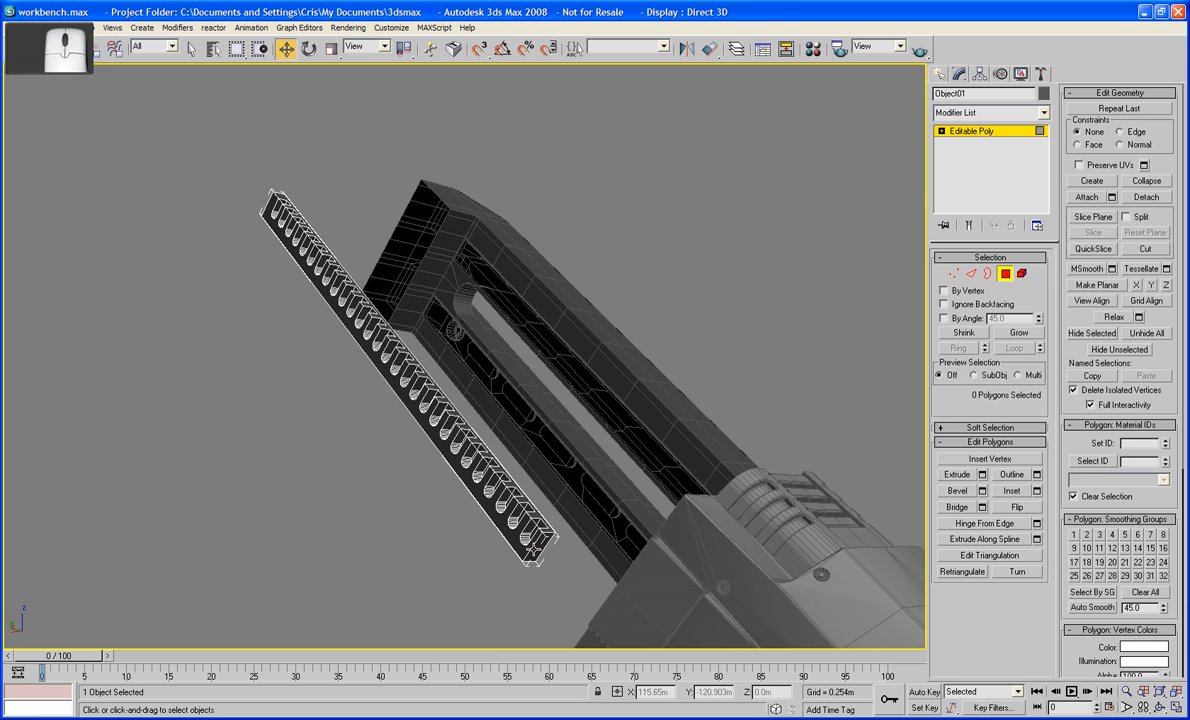
pyautogui.click(508, 520)
pyautogui.press('Delete')
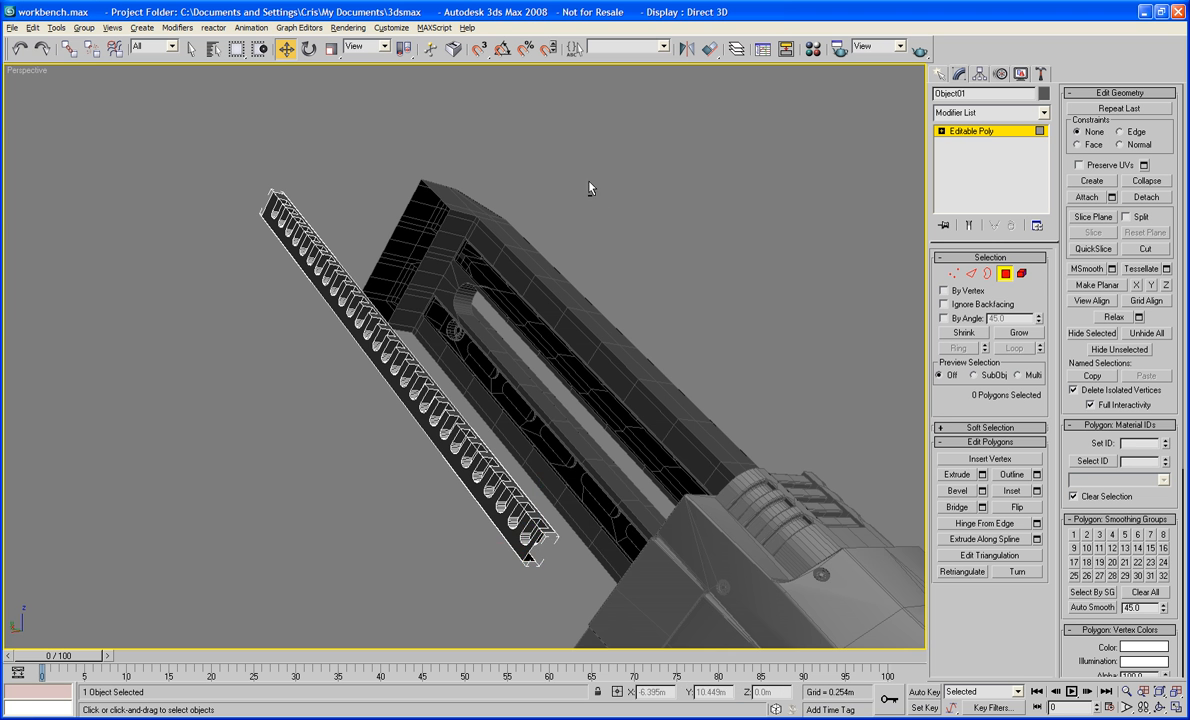
pyautogui.keyDown('alt'); pyautogui.moveTo(590, 186); pyautogui.dragTo(418, 260, button='middle'); pyautogui.keyUp('alt')
pyautogui.hotkey('ctrl', 'z')
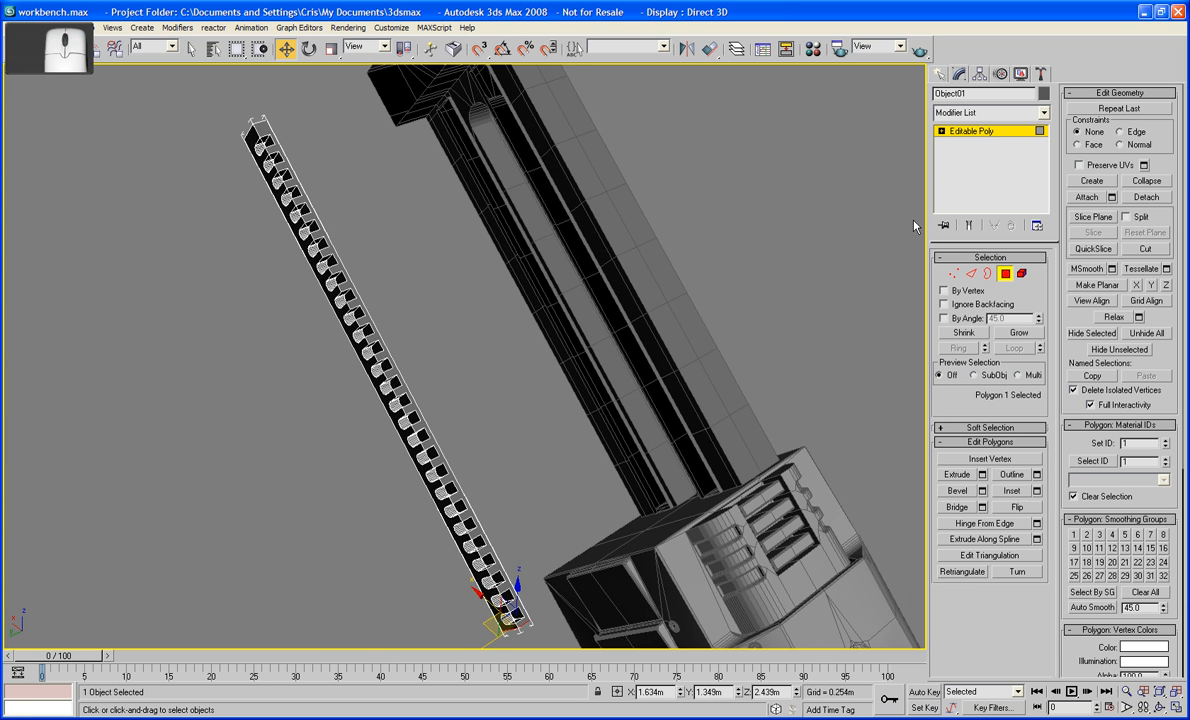
# Move the whole notched strip into the leg's long recess, shifting it about -0.02 m along local X to seat it, and deselect it
pyautogui.click(1005, 273)
pyautogui.moveTo(729, 367); pyautogui.dragTo(692, 281, button='middle')
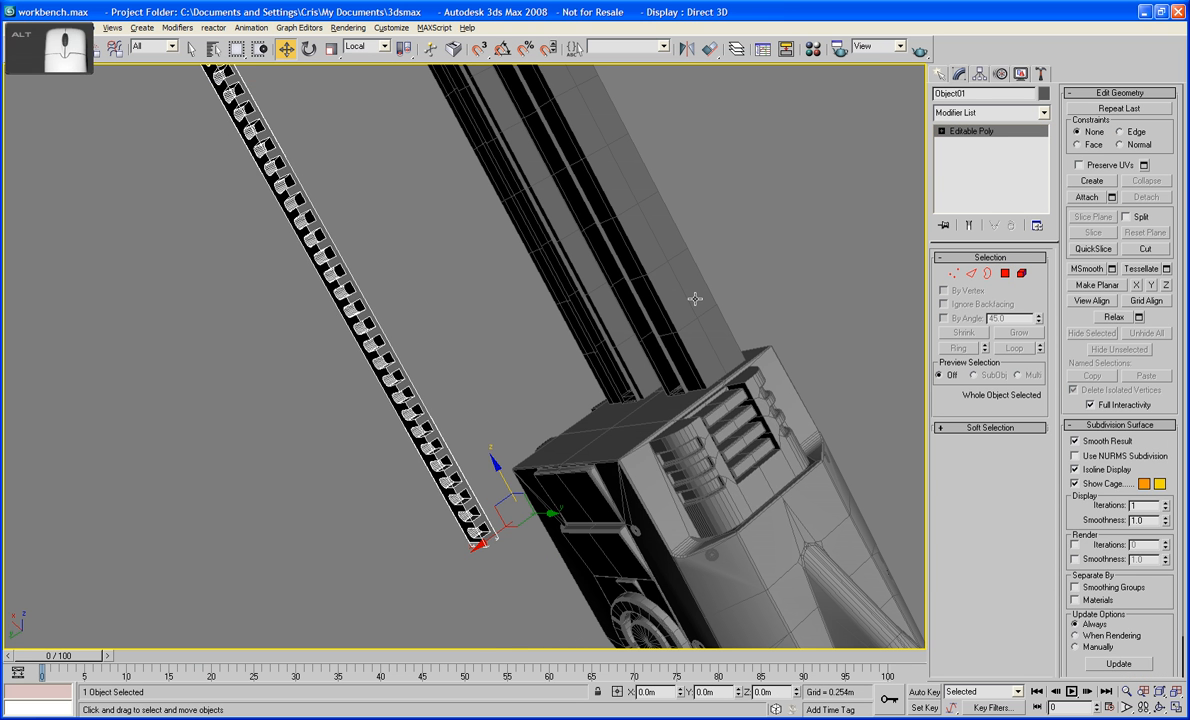
pyautogui.moveTo(453, 503); pyautogui.dragTo(688, 441)
pyautogui.scroll(3, 679, 431)
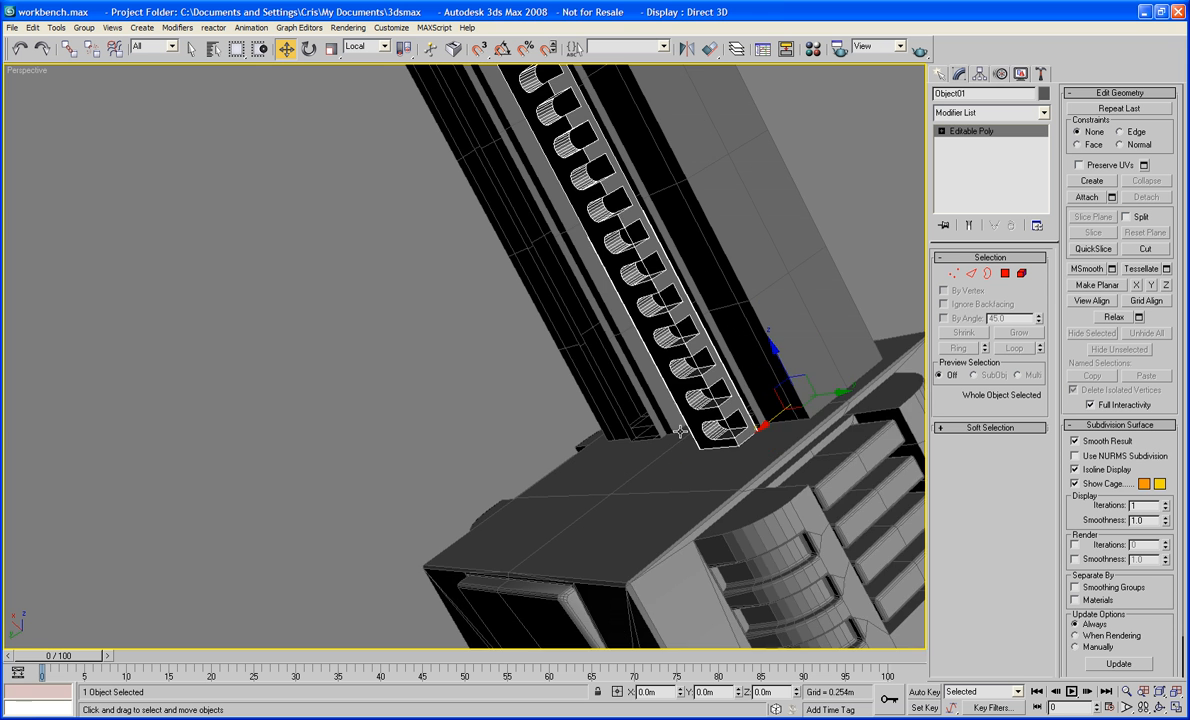
pyautogui.scroll(5, 679, 431)
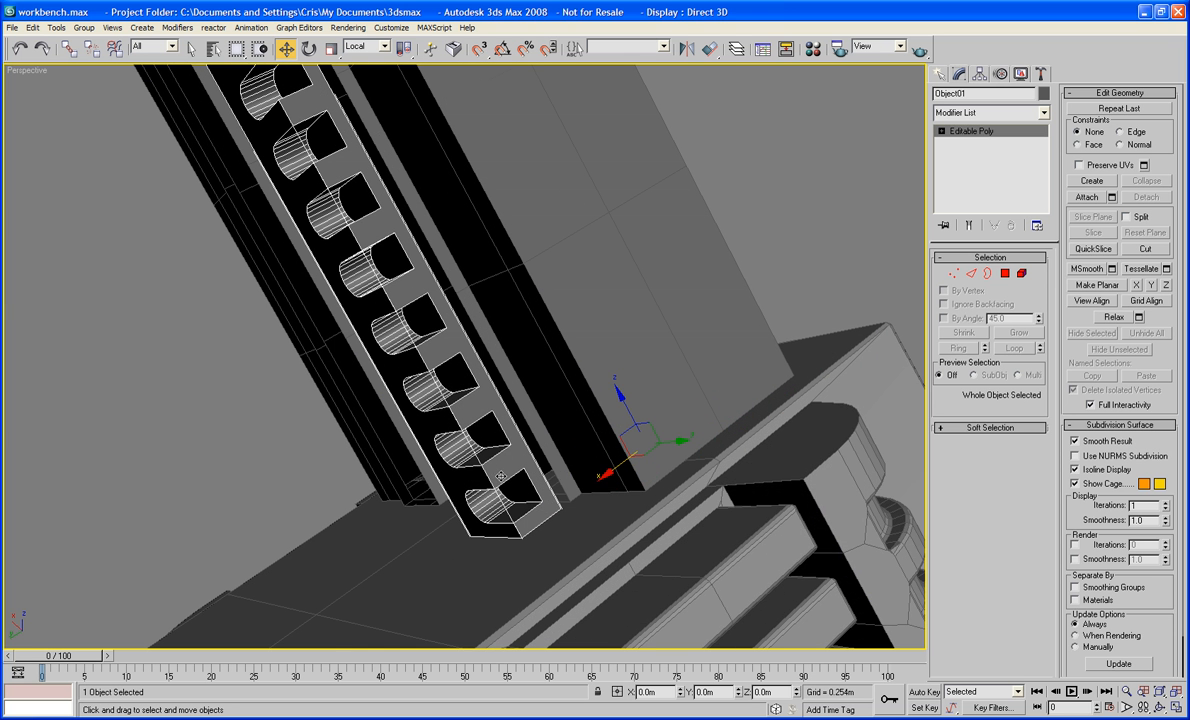
pyautogui.moveTo(605, 476); pyautogui.dragTo(615, 467)
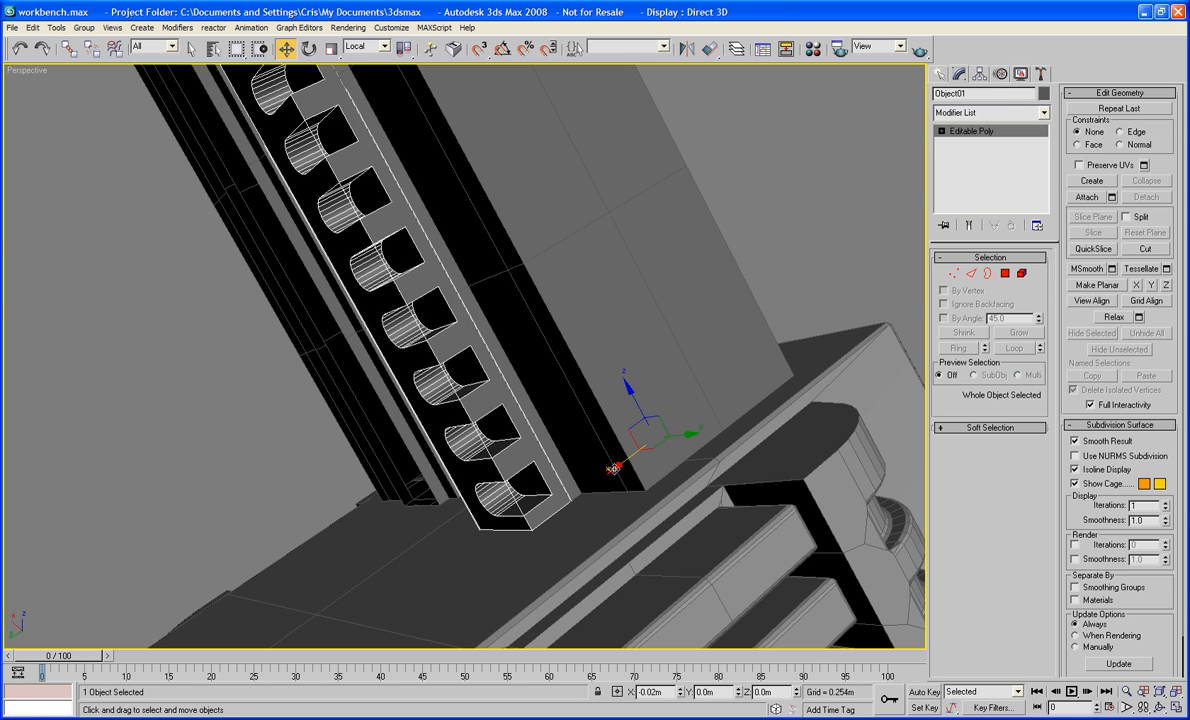
pyautogui.click(818, 240)
# Attach the notched strip to Knee_reverse_leg_part at its Editable Poly level beneath the Symmetry modifier
pyautogui.click(634, 304)
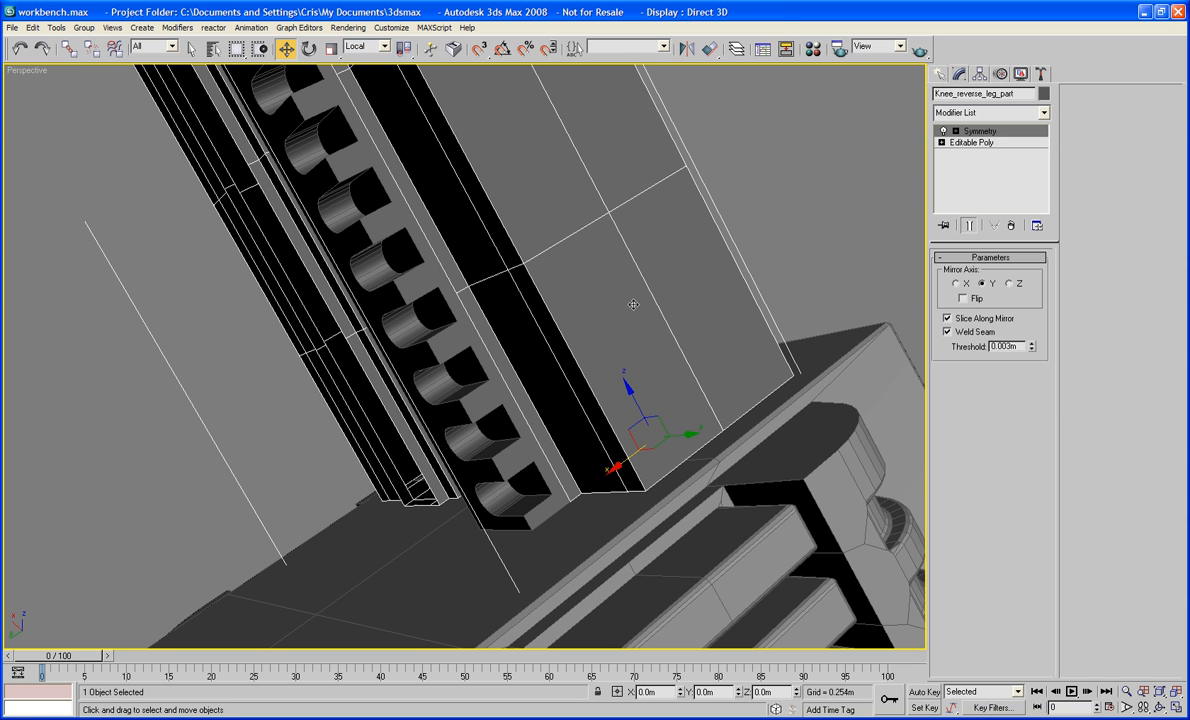
pyautogui.click(985, 136)
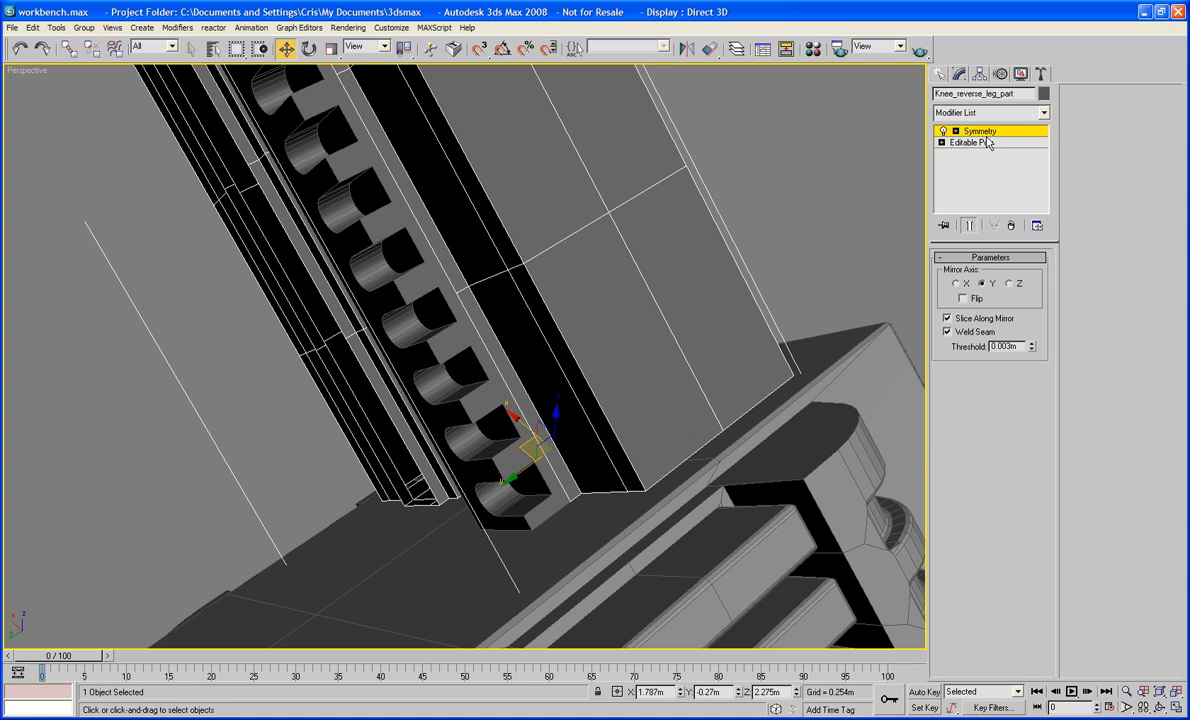
pyautogui.click(980, 143)
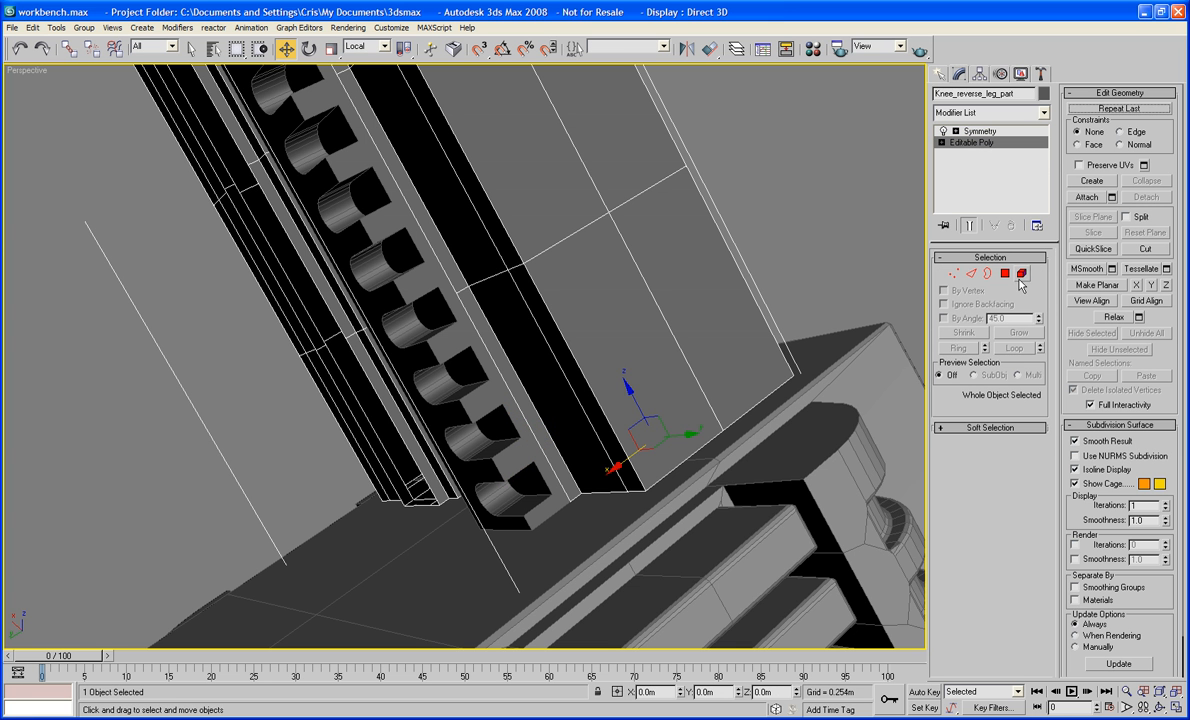
pyautogui.click(1088, 198)
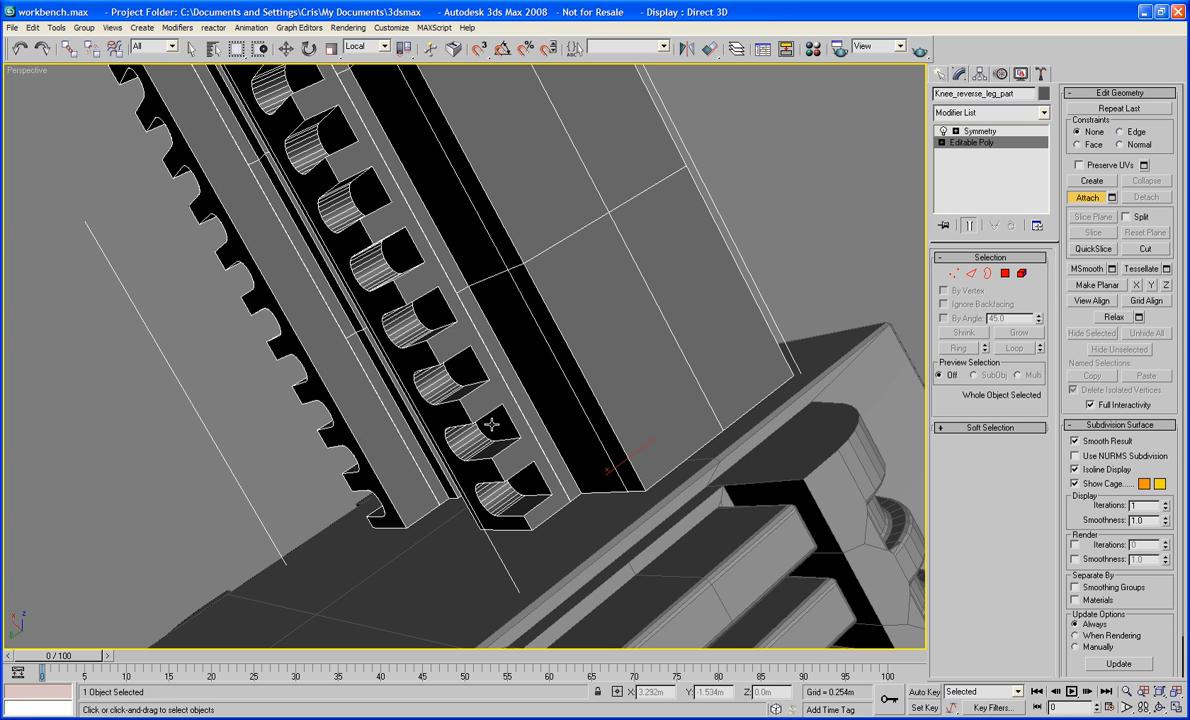
pyautogui.click(495, 400)
pyautogui.keyDown('alt'); pyautogui.moveTo(646, 372); pyautogui.dragTo(645, 369, button='middle'); pyautogui.keyUp('alt')
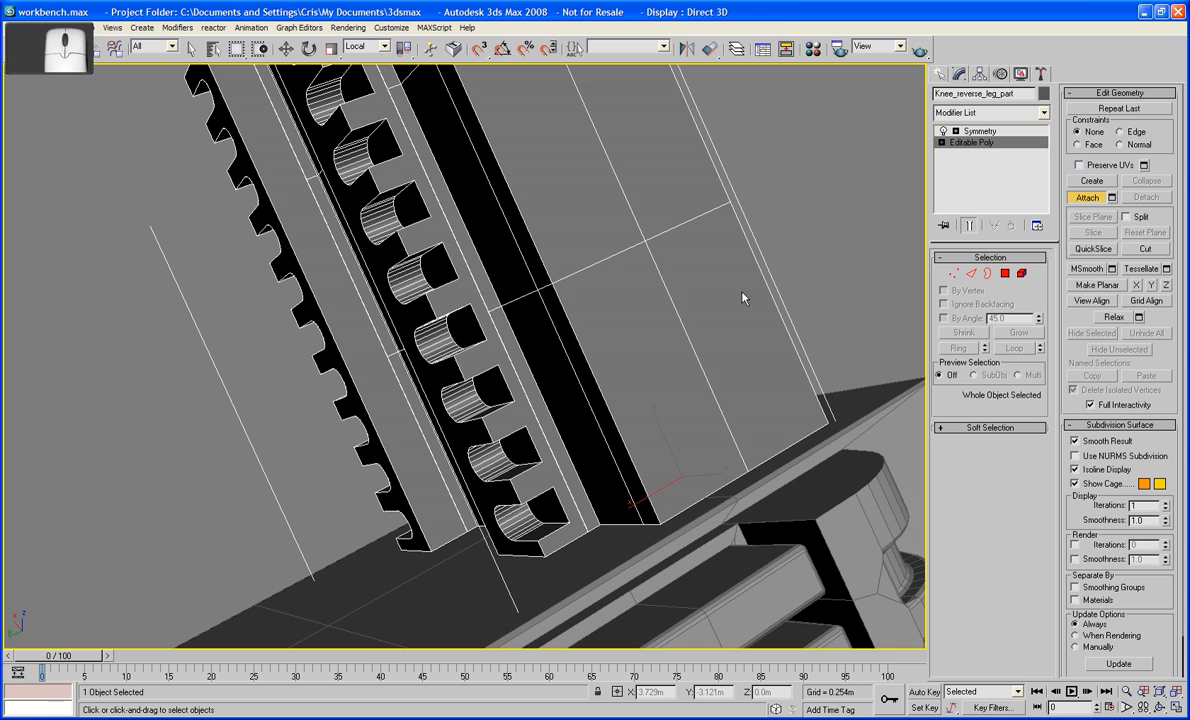
# Select the notched strip as an element inside the leg and nudge it about 0.001 m along Y in its recess
pyautogui.press('5')
pyautogui.click(521, 451)
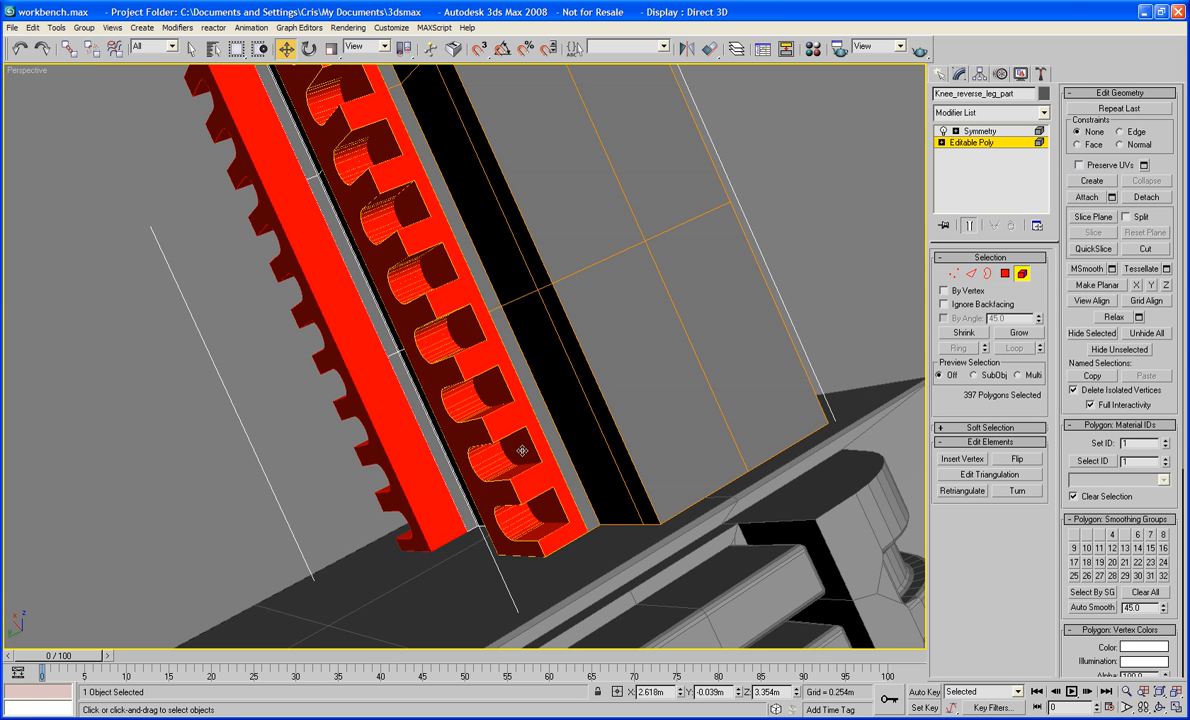
pyautogui.scroll(-4, 522, 451)
pyautogui.moveTo(522, 451); pyautogui.dragTo(550, 622, button='middle')
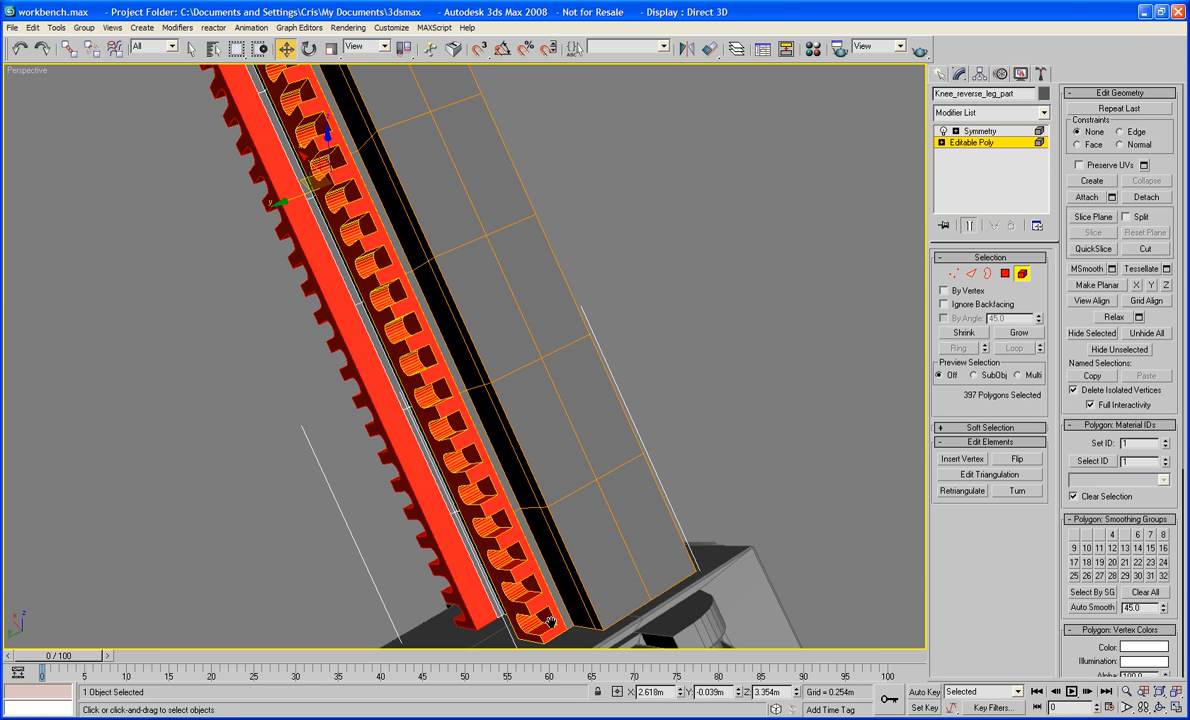
pyautogui.scroll(6, 448, 495)
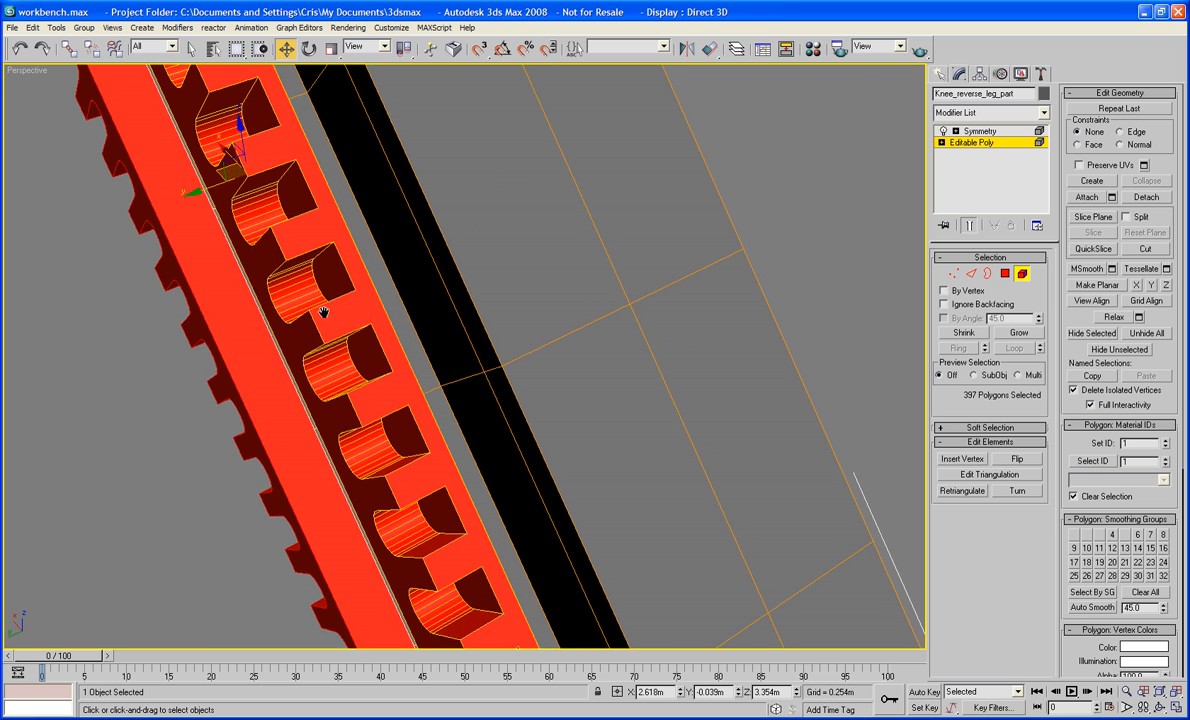
pyautogui.moveTo(371, 411); pyautogui.dragTo(378, 479, button='middle')
pyautogui.moveTo(233, 325); pyautogui.dragTo(233, 324)
pyautogui.keyDown('alt'); pyautogui.moveTo(354, 257); pyautogui.dragTo(398, 460, button='middle'); pyautogui.keyUp('alt')
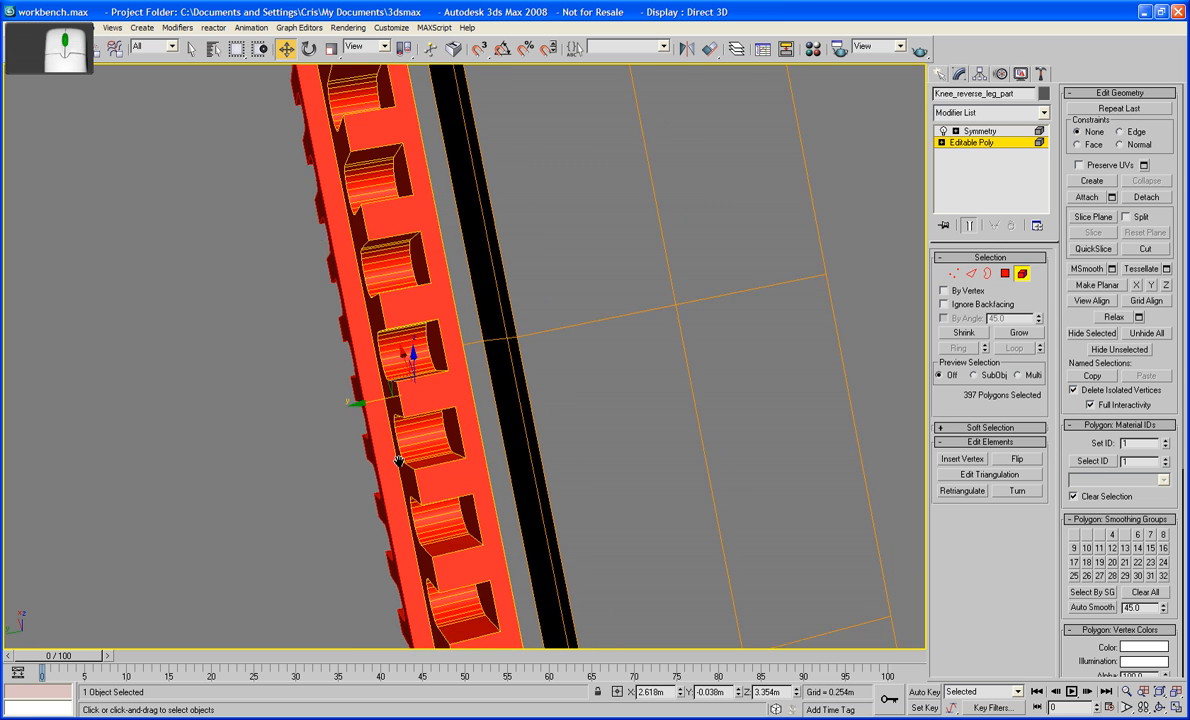
# Examine how the notched strip sits along the leg's recess and at its upper end, and deselect the strip
pyautogui.scroll(-5, 430, 381)
pyautogui.moveTo(416, 221); pyautogui.dragTo(374, 397, button='middle')
pyautogui.scroll(-3, 391, 340)
pyautogui.keyDown('alt'); pyautogui.moveTo(374, 397); pyautogui.dragTo(520, 376, button='middle'); pyautogui.keyUp('alt')
pyautogui.scroll(5, 381, 391)
pyautogui.keyDown('alt'); pyautogui.moveTo(520, 376); pyautogui.dragTo(557, 390, button='middle'); pyautogui.keyUp('alt')
pyautogui.scroll(3, 388, 424)
pyautogui.moveTo(388, 424); pyautogui.dragTo(470, 324, button='middle')
pyautogui.keyDown('alt'); pyautogui.moveTo(341, 343); pyautogui.dragTo(400, 285, button='middle'); pyautogui.keyUp('alt')
pyautogui.scroll(2, 325, 407)
pyautogui.scroll(-4, 326, 300)
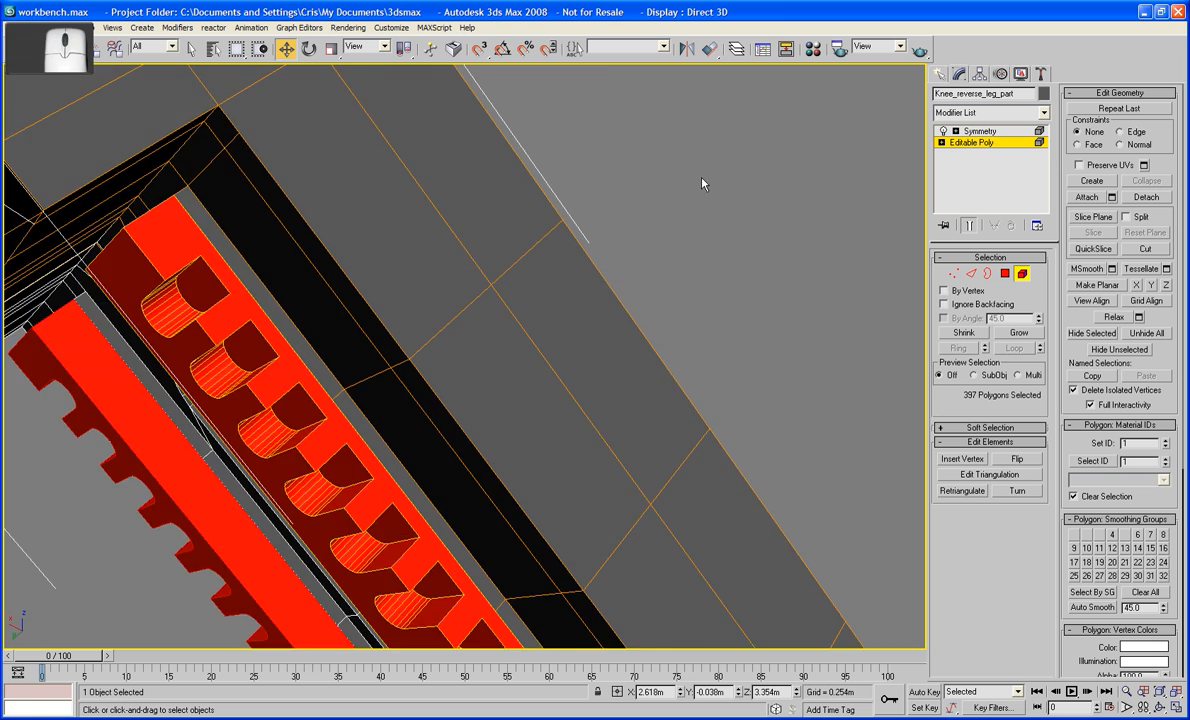
pyautogui.click(725, 168)
pyautogui.scroll(-2, 616, 259)
pyautogui.keyDown('alt'); pyautogui.moveTo(616, 259); pyautogui.dragTo(602, 170, button='middle'); pyautogui.keyUp('alt')
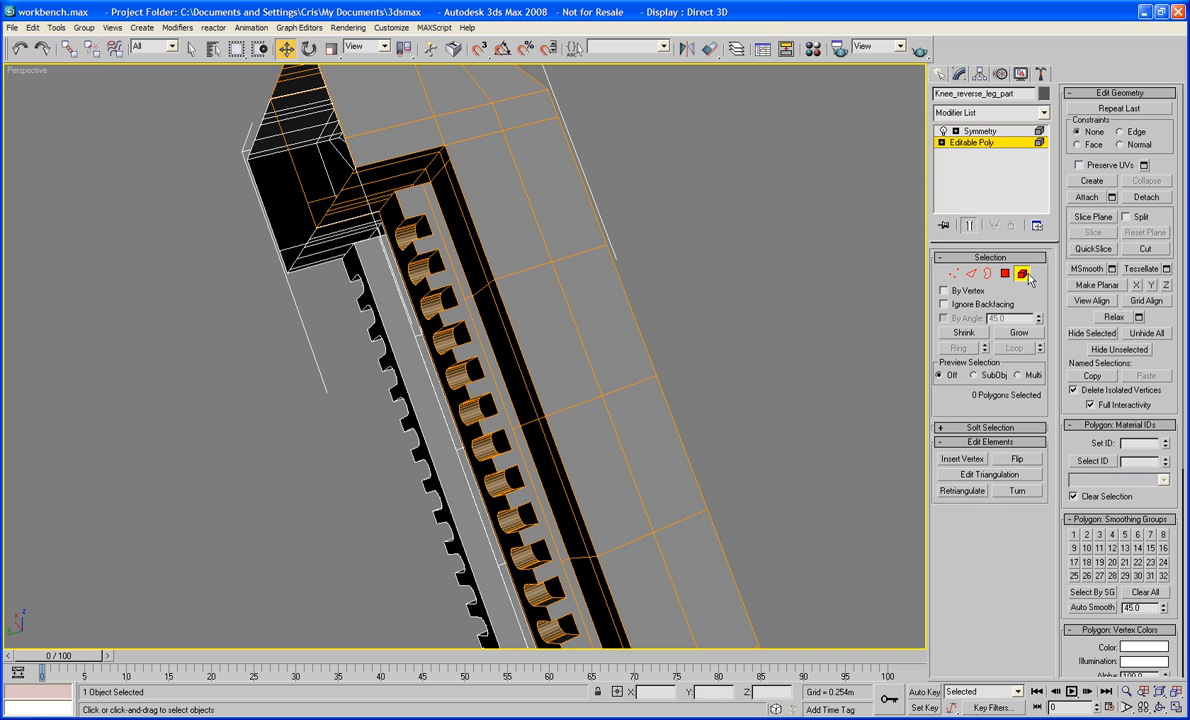
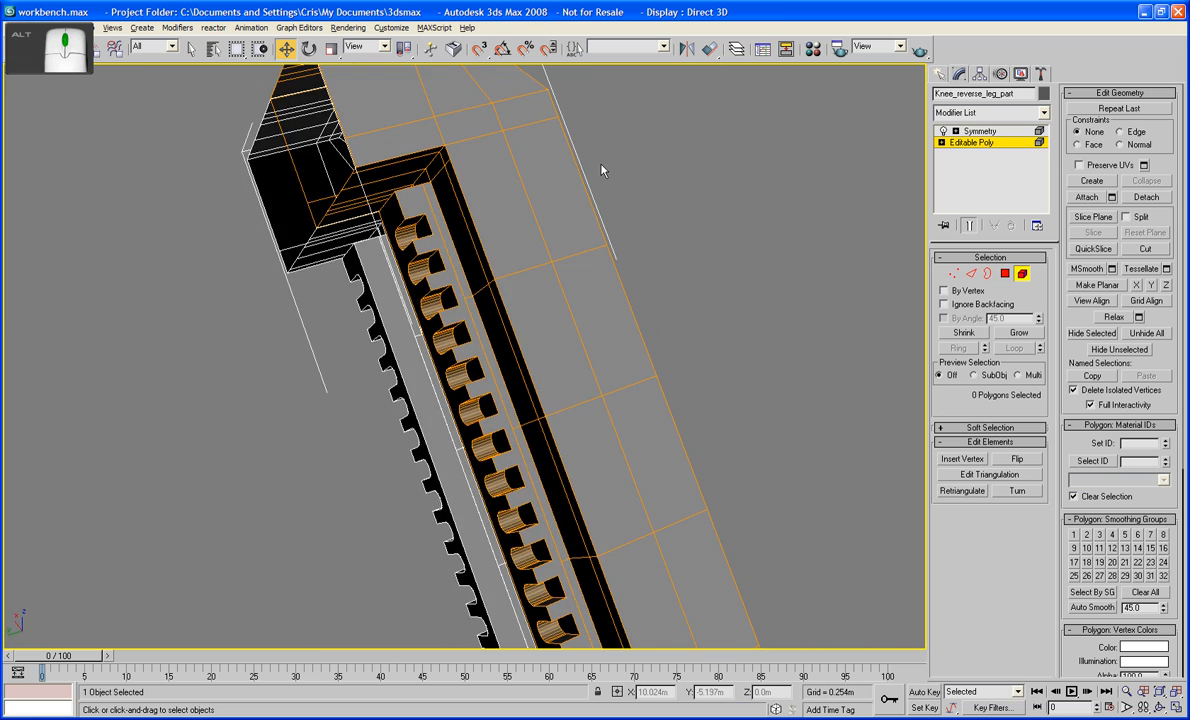
# Cap the open border along the notched strip's back and leave border editing
pyautogui.click(988, 273)
pyautogui.click(499, 395)
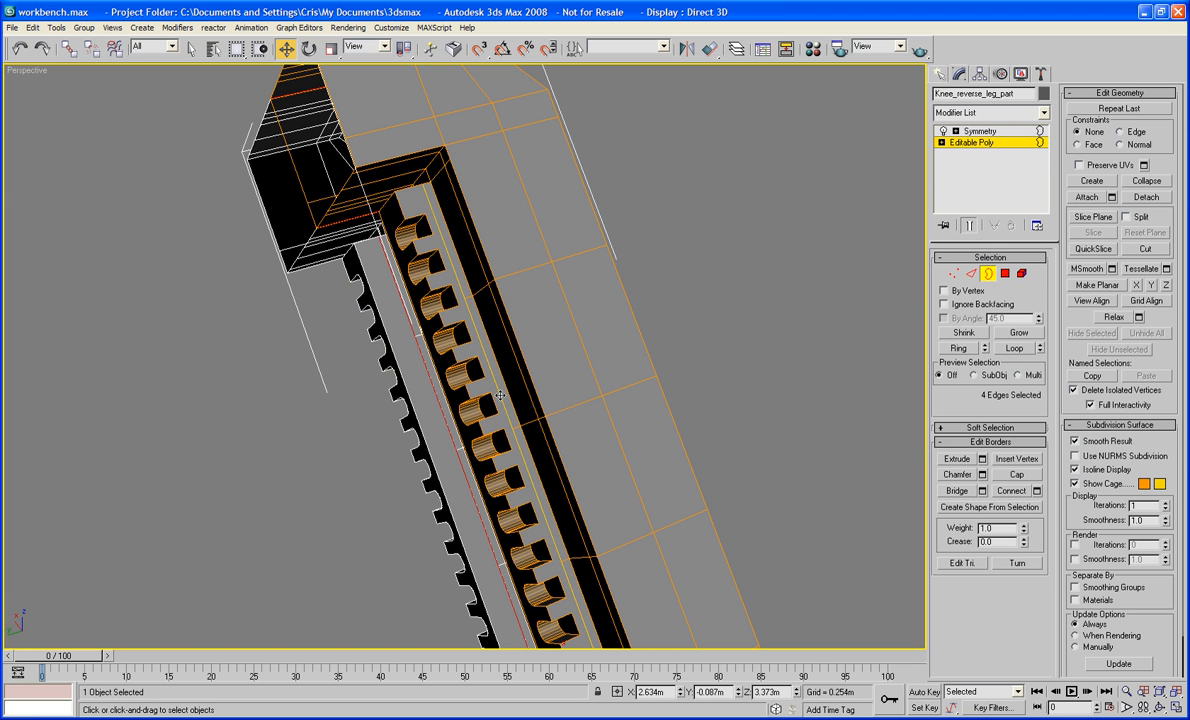
pyautogui.click(1021, 478)
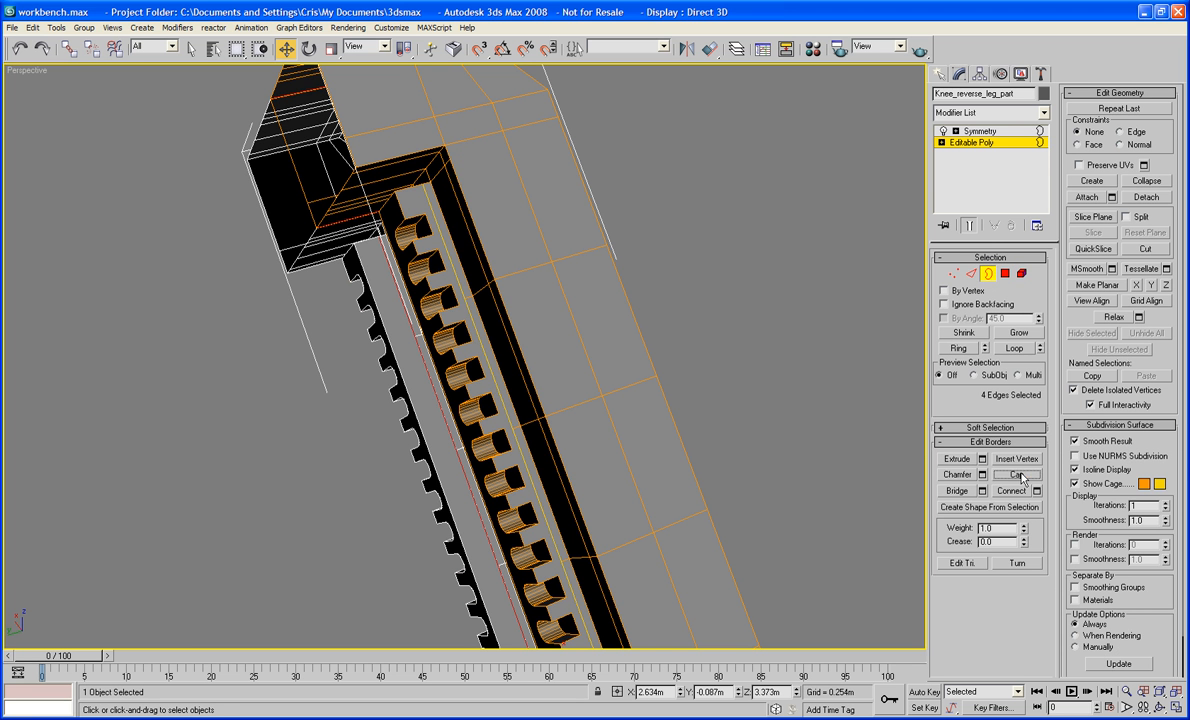
pyautogui.click(986, 279)
pyautogui.scroll(-3, 746, 324)
pyautogui.keyDown('alt'); pyautogui.moveTo(746, 324); pyautogui.dragTo(565, 201, button='middle'); pyautogui.keyUp('alt')
pyautogui.scroll(-4, 623, 217)
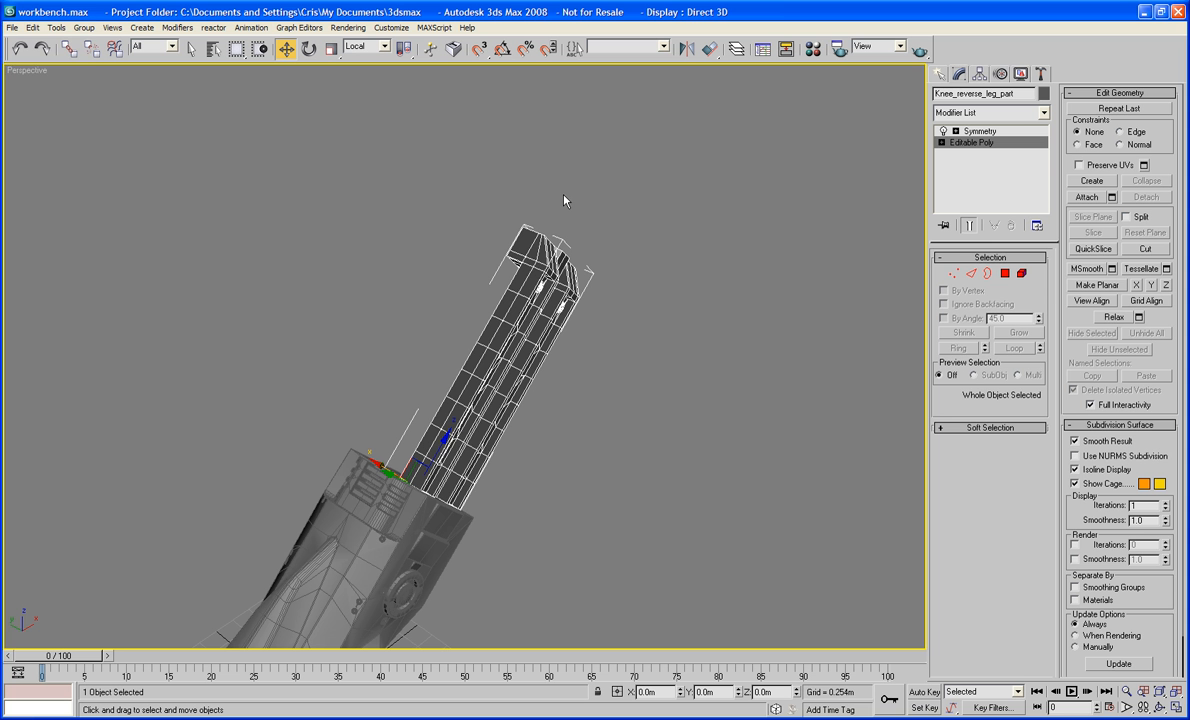
# Extrude the column of eight polygons along the leg's outer long edge, below the head block, as a group by -0.021 m
pyautogui.keyDown('alt'); pyautogui.moveTo(667, 239); pyautogui.dragTo(532, 202, button='middle'); pyautogui.keyUp('alt')
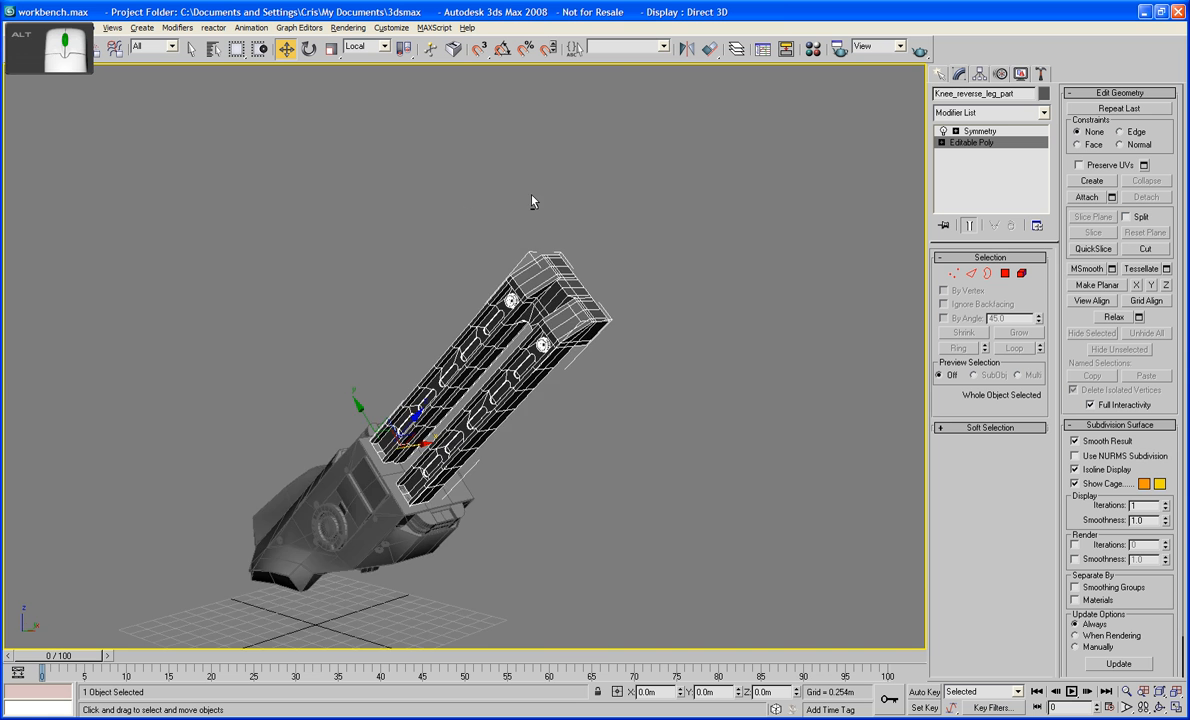
pyautogui.scroll(5, 532, 202)
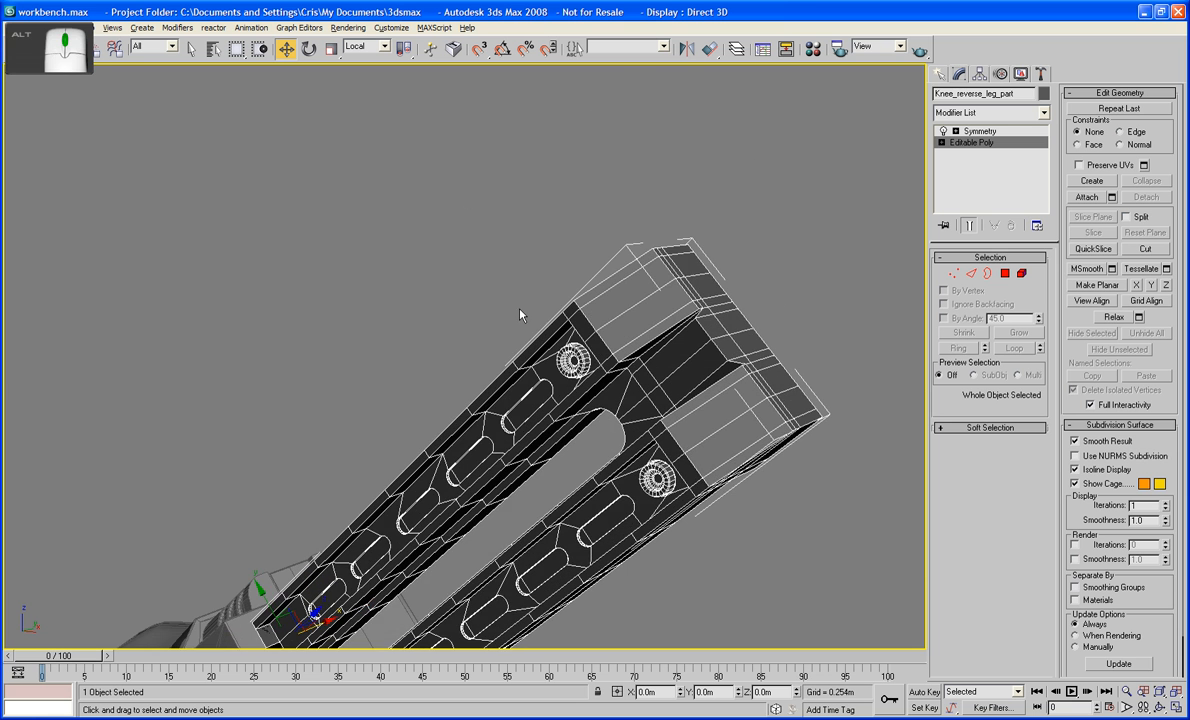
pyautogui.scroll(3, 520, 316)
pyautogui.moveTo(520, 316); pyautogui.dragTo(587, 250, button='middle')
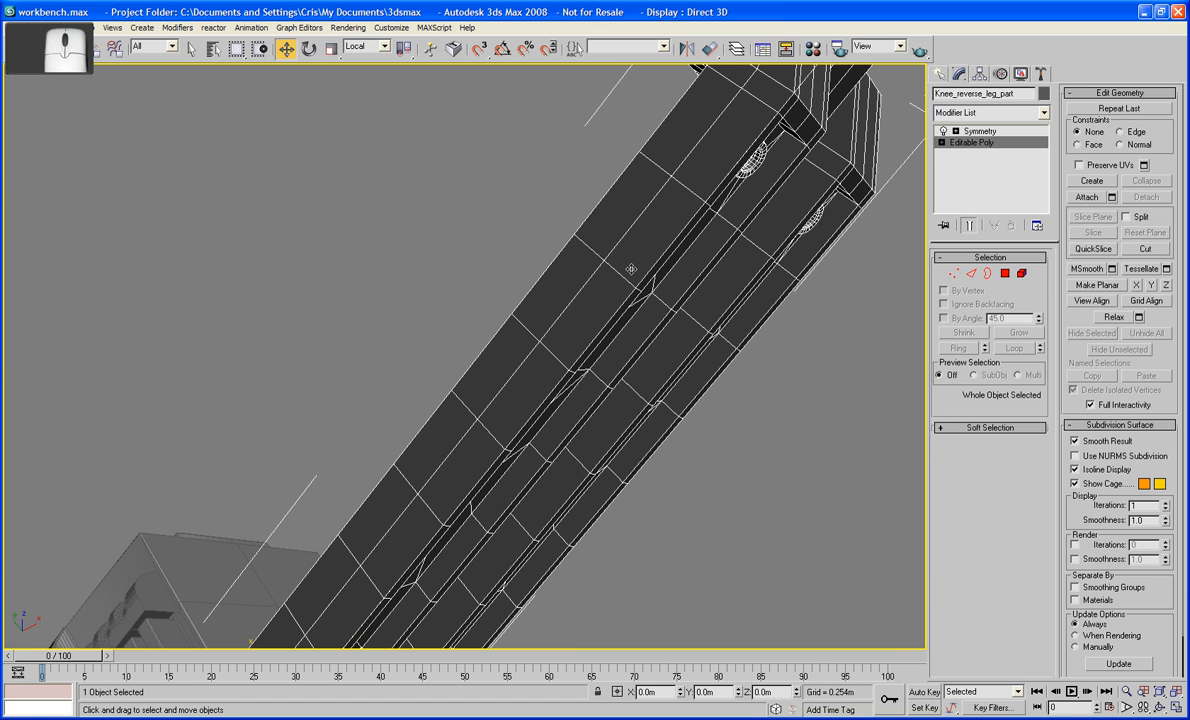
pyautogui.click(1005, 275)
pyautogui.scroll(-3, 837, 290)
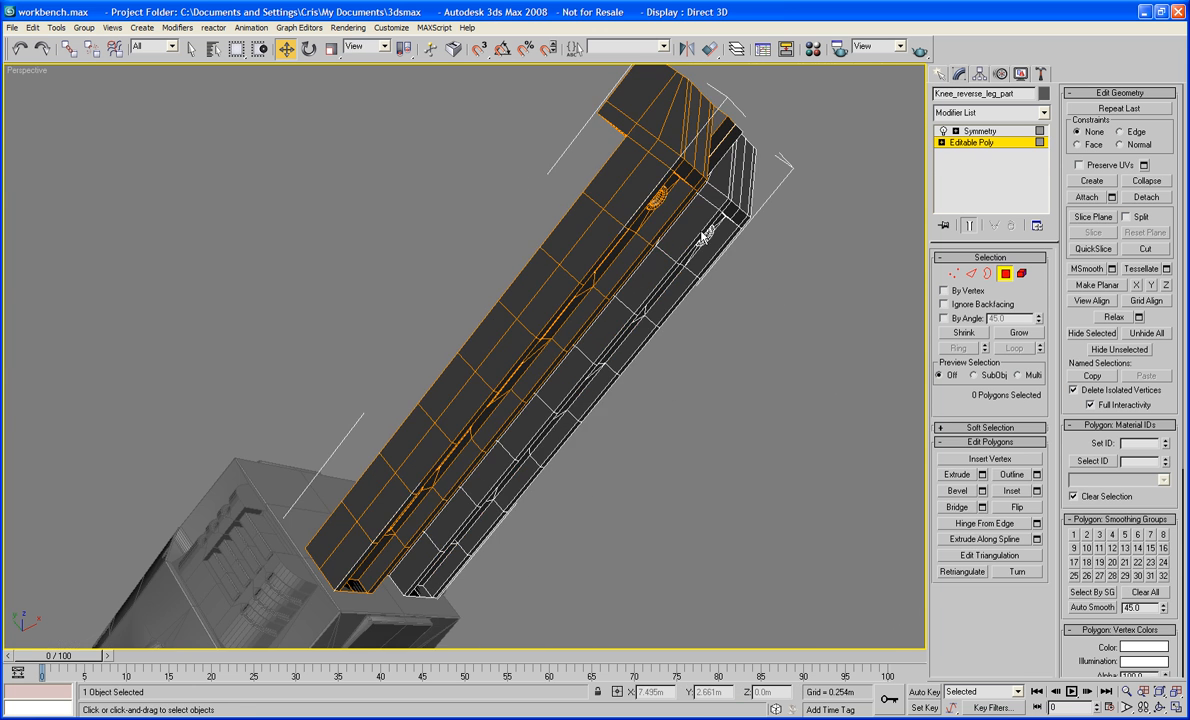
pyautogui.moveTo(660, 210); pyautogui.dragTo(660, 184, button='middle')
pyautogui.click(622, 146)
pyautogui.keyDown('ctrl'); pyautogui.click(552, 224); pyautogui.keyUp('ctrl')
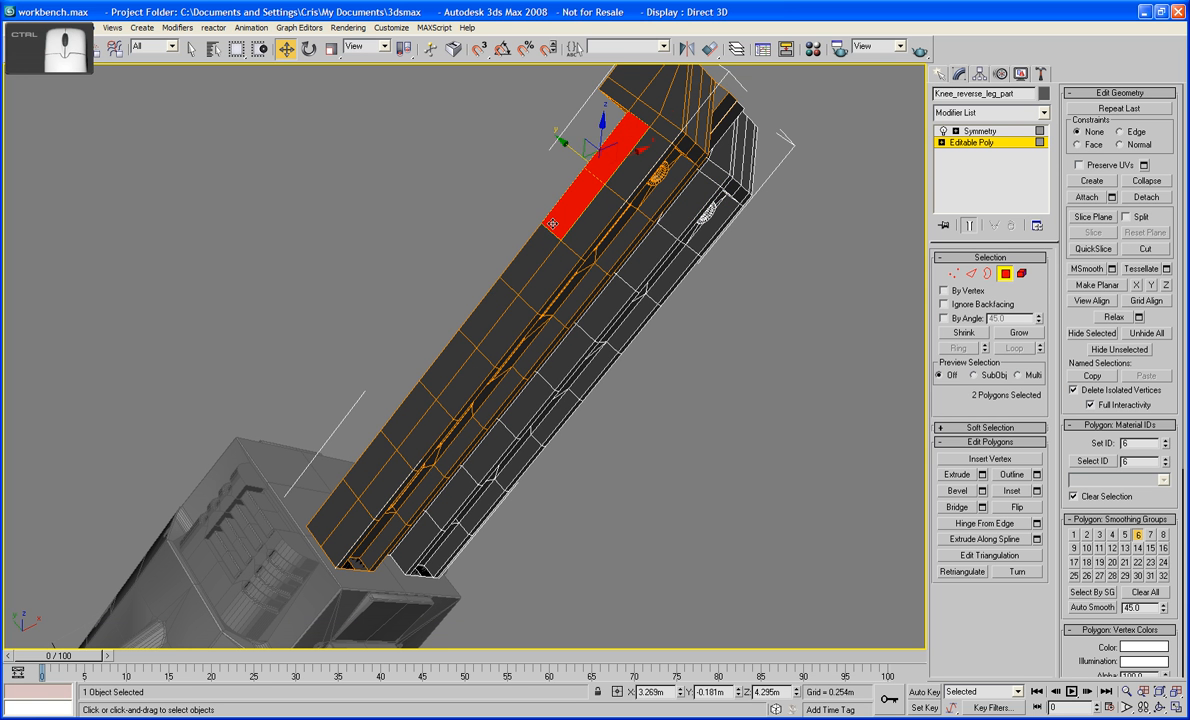
pyautogui.keyDown('ctrl'); pyautogui.click(503, 242); pyautogui.keyUp('ctrl')
pyautogui.keyDown('ctrl'); pyautogui.click(457, 292); pyautogui.keyUp('ctrl')
pyautogui.keyDown('ctrl'); pyautogui.click(428, 336); pyautogui.keyUp('ctrl')
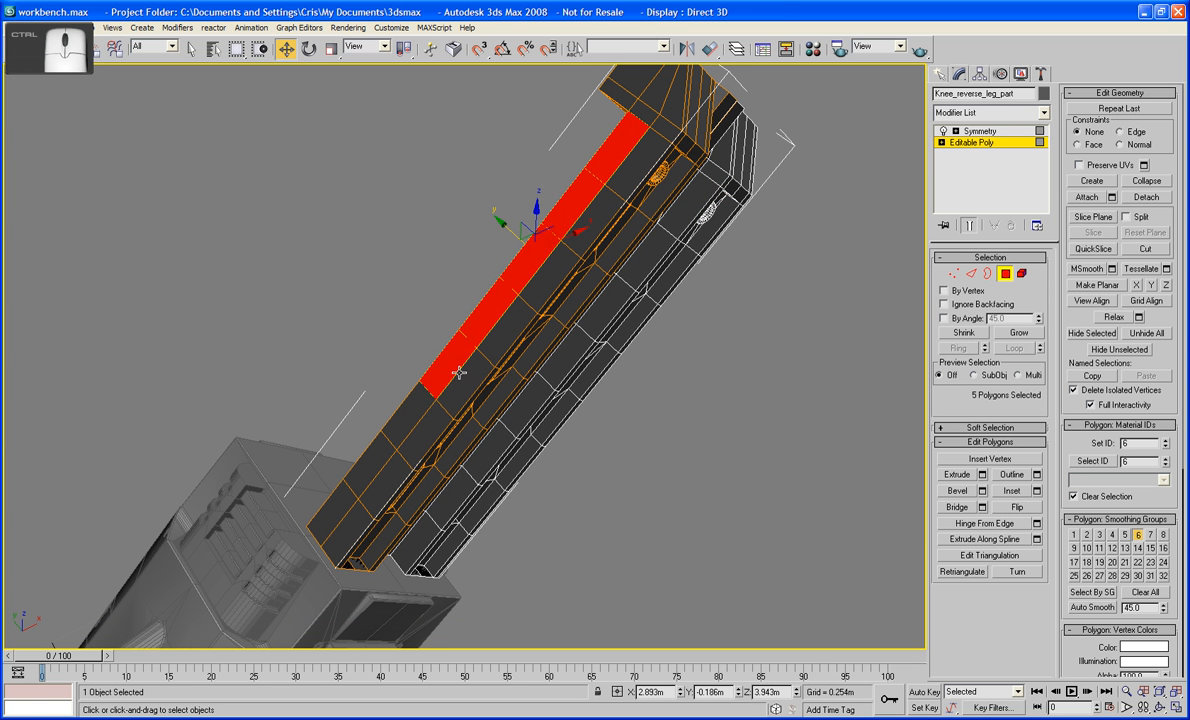
pyautogui.keyDown('ctrl'); pyautogui.click(406, 414); pyautogui.keyUp('ctrl')
pyautogui.keyDown('ctrl'); pyautogui.click(372, 458); pyautogui.keyUp('ctrl')
pyautogui.keyDown('ctrl'); pyautogui.click(334, 514); pyautogui.keyUp('ctrl')
pyautogui.moveTo(538, 456); pyautogui.dragTo(534, 501, button='middle')
pyautogui.click(983, 476)
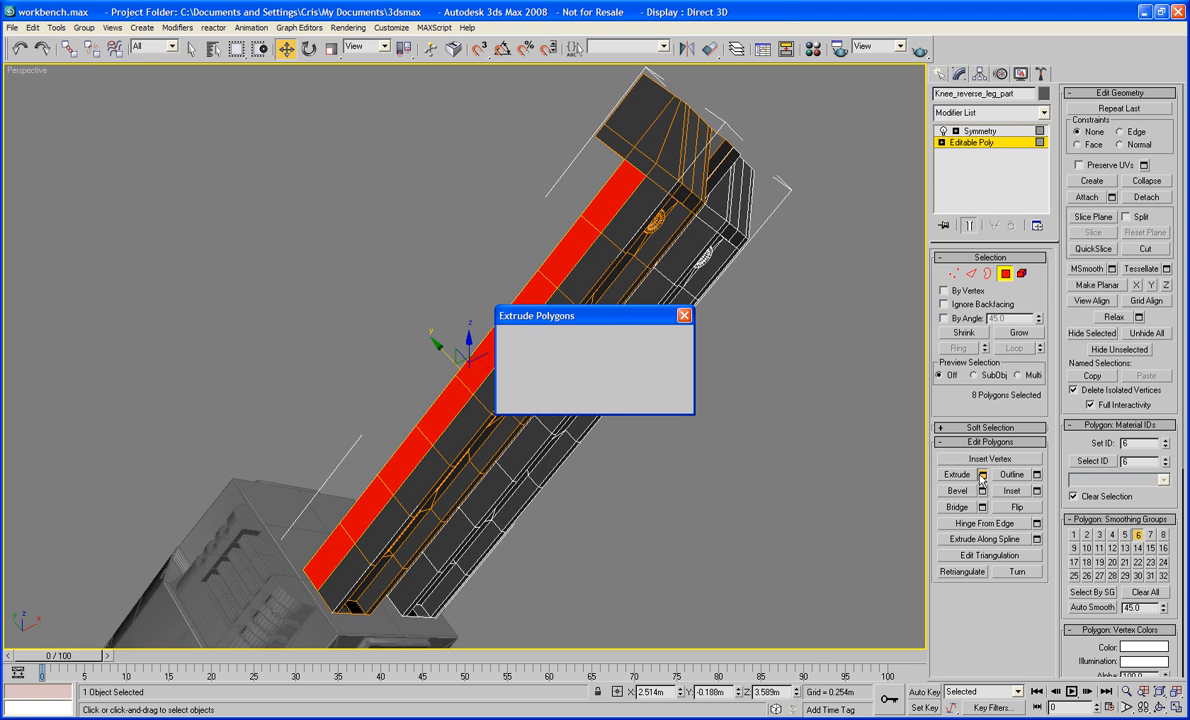
pyautogui.moveTo(661, 356); pyautogui.dragTo(672, 473)
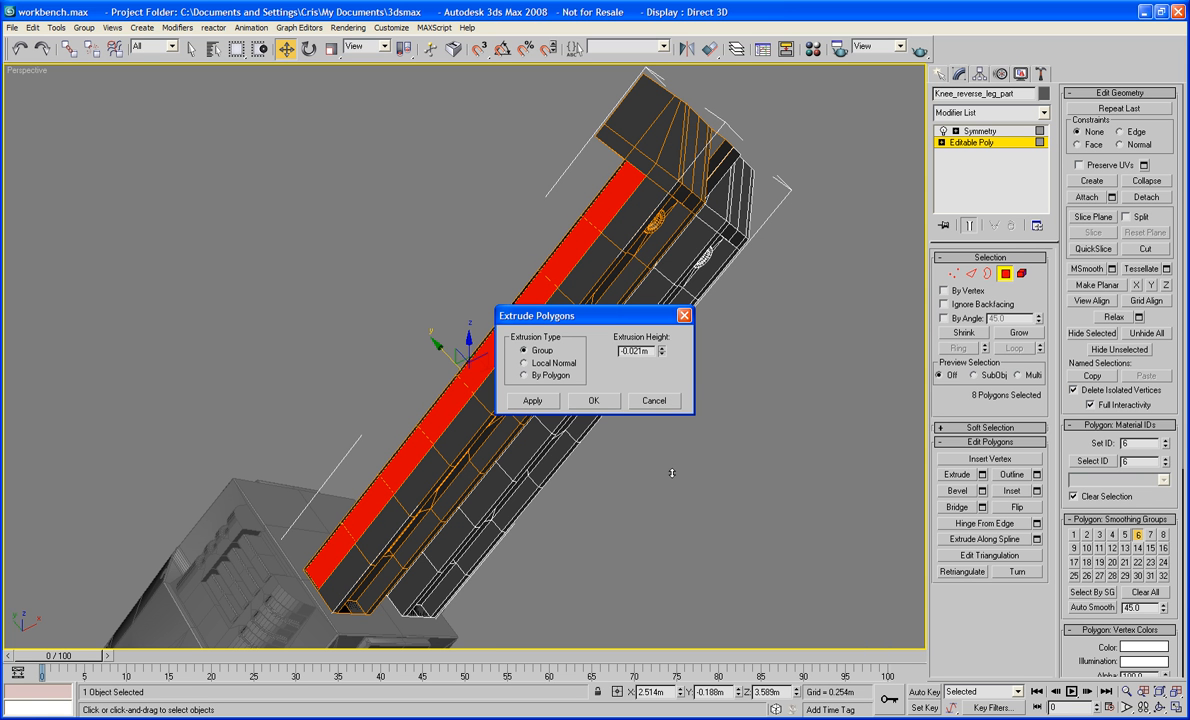
pyautogui.click(590, 400)
# Select the chain of outer edges along the extruded polygons and move it inward in the Front view, about 0.014 m on X and -0.014 m on Y
pyautogui.keyDown('alt'); pyautogui.moveTo(385, 349); pyautogui.dragTo(333, 297, button='middle'); pyautogui.keyUp('alt')
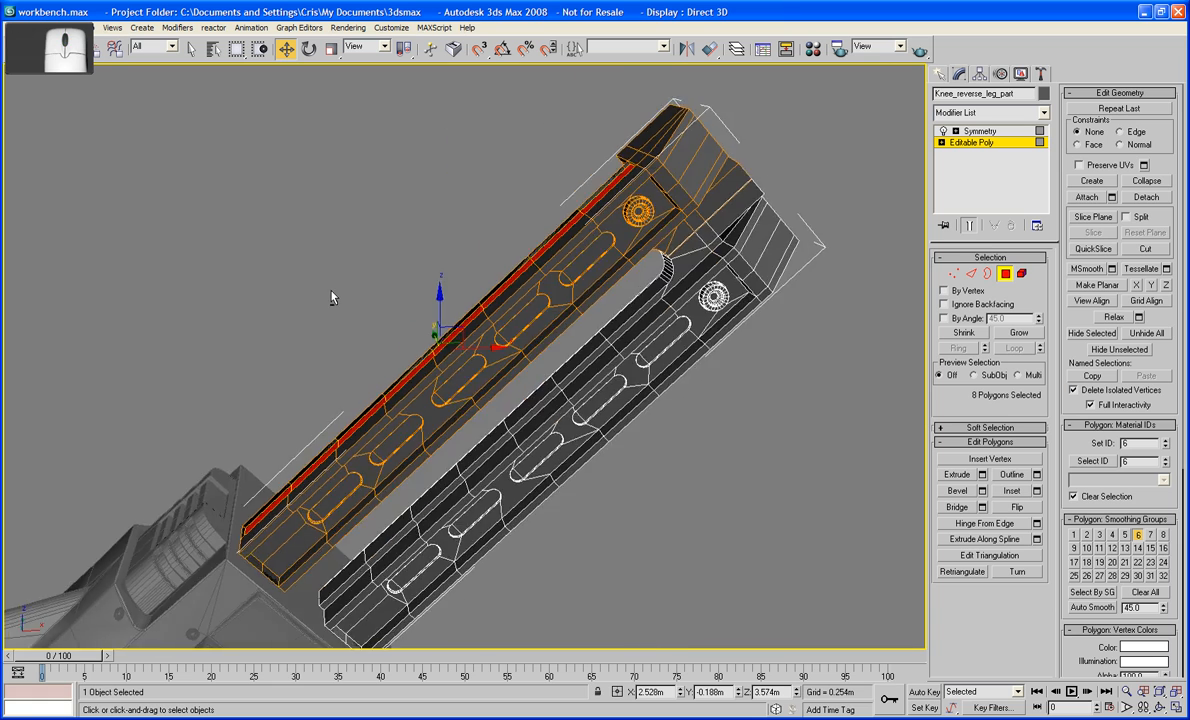
pyautogui.scroll(4, 333, 297)
pyautogui.moveTo(332, 228); pyautogui.dragTo(318, 158, button='middle')
pyautogui.keyDown('alt'); pyautogui.moveTo(318, 158); pyautogui.dragTo(384, 340, button='middle'); pyautogui.keyUp('alt')
pyautogui.scroll(-4, 346, 201)
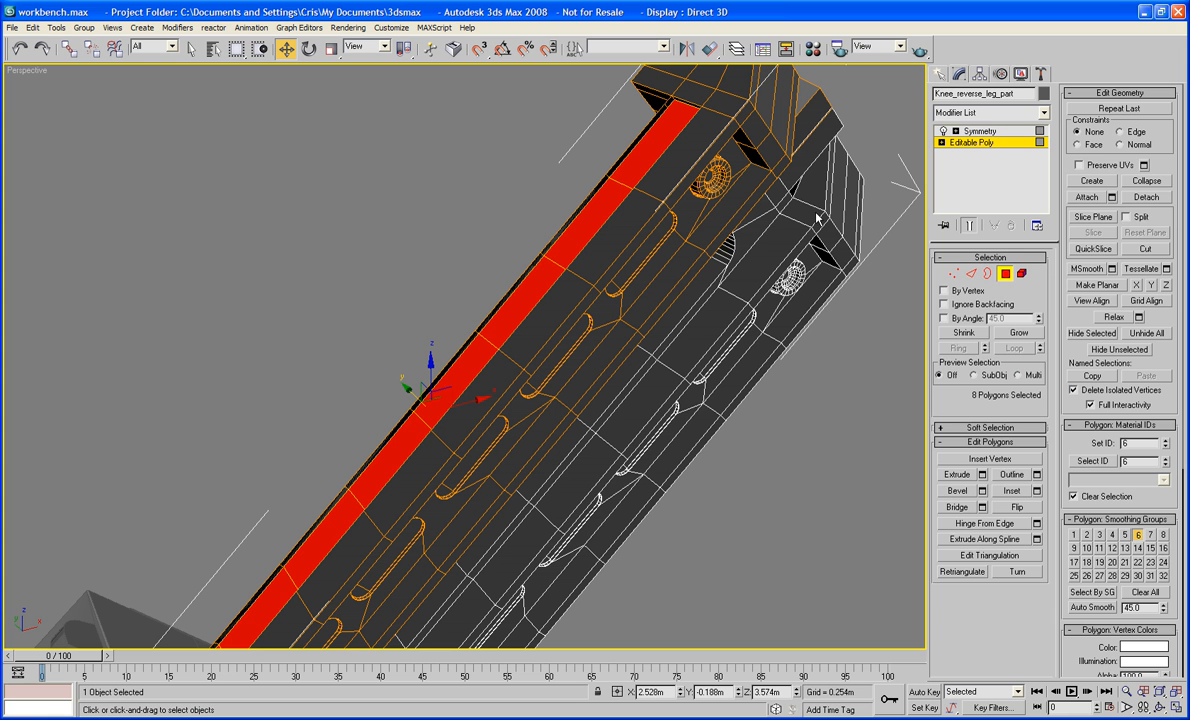
pyautogui.click(971, 274)
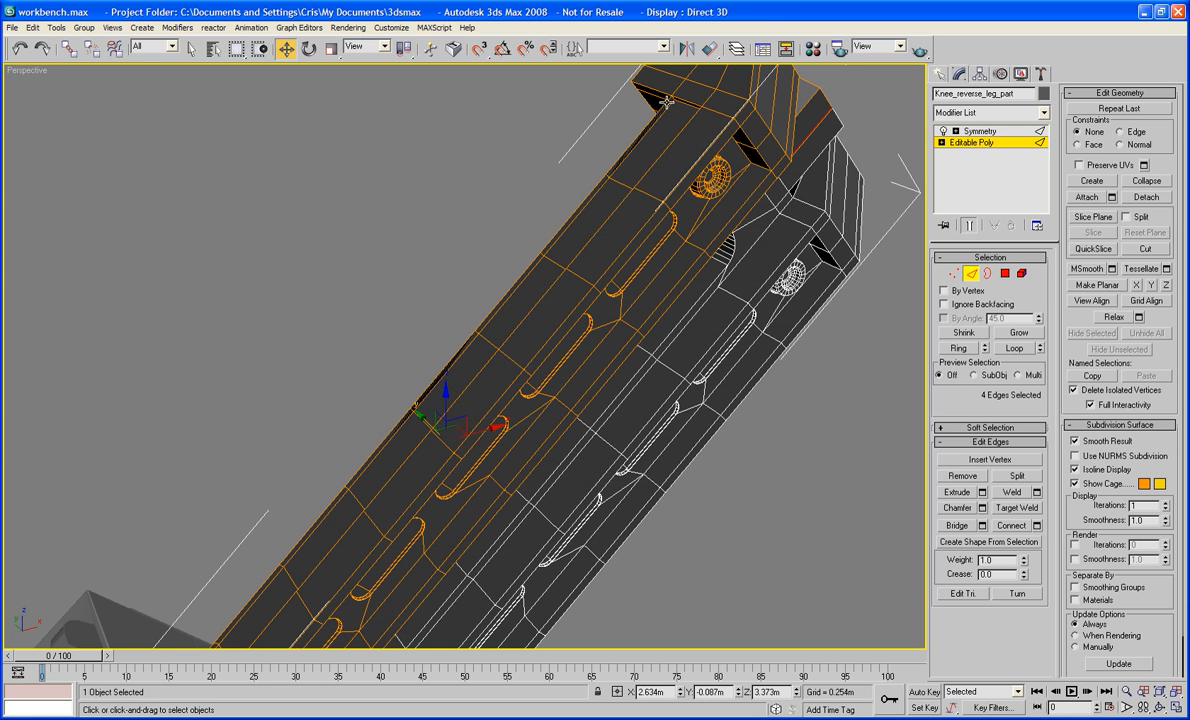
pyautogui.click(666, 103)
pyautogui.keyDown('ctrl'); pyautogui.click(641, 133); pyautogui.keyUp('ctrl')
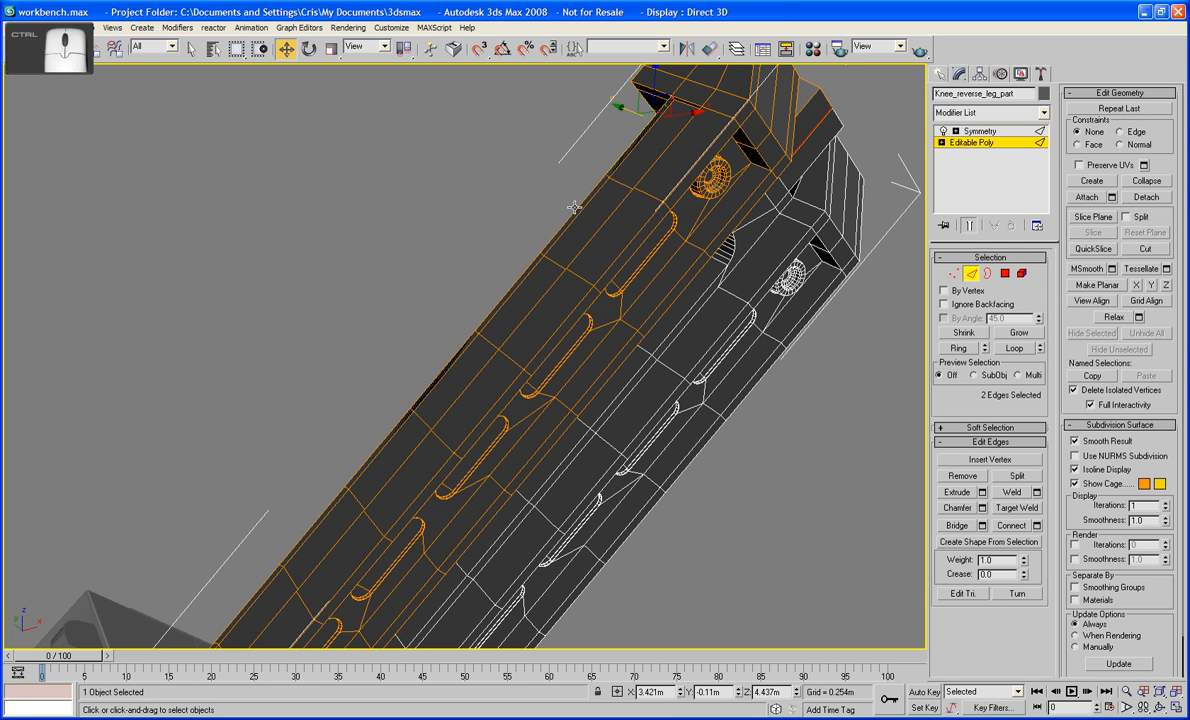
pyautogui.keyDown('ctrl'); pyautogui.click(533, 199); pyautogui.keyUp('ctrl')
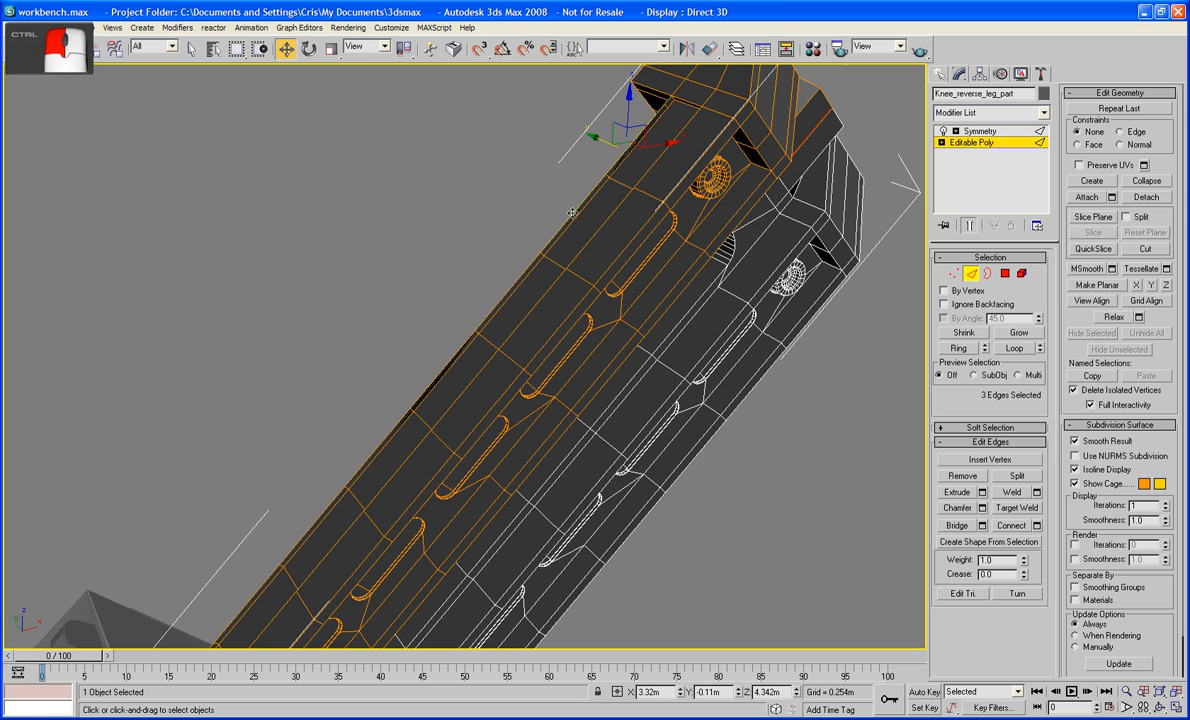
pyautogui.keyDown('ctrl'); pyautogui.click(511, 290); pyautogui.keyUp('ctrl')
pyautogui.scroll(2, 515, 275)
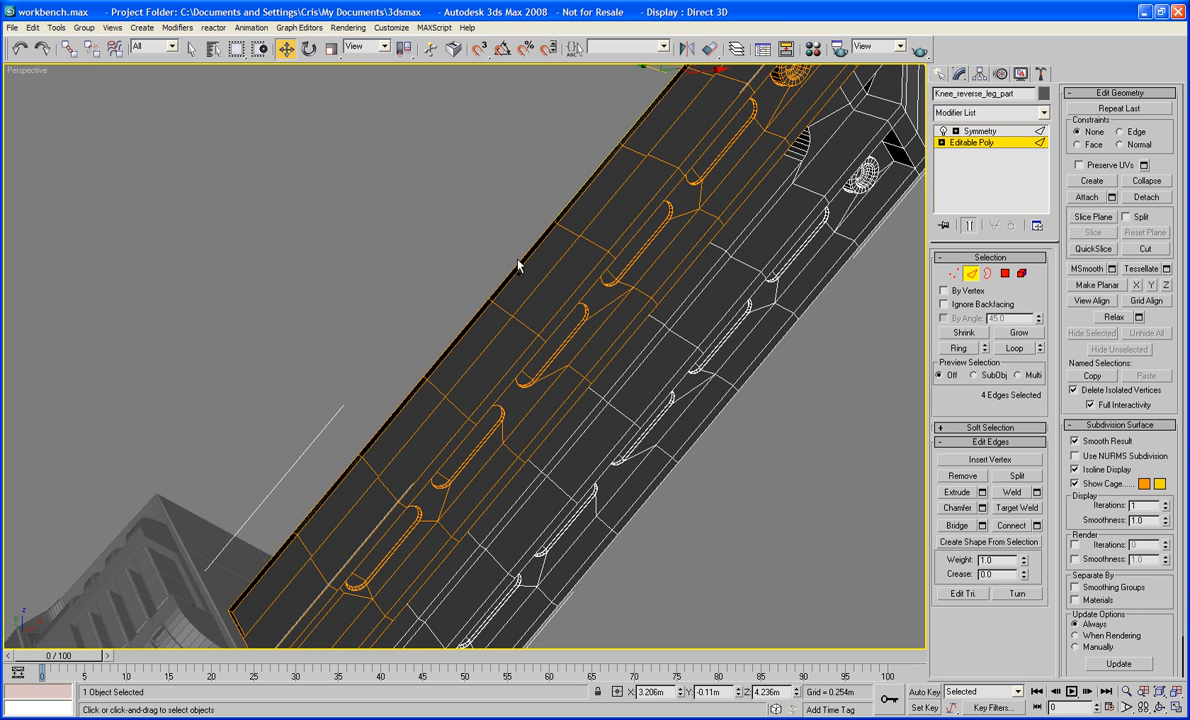
pyautogui.keyDown('ctrl'); pyautogui.click(466, 330); pyautogui.keyUp('ctrl')
pyautogui.keyDown('ctrl'); pyautogui.click(462, 330); pyautogui.keyUp('ctrl')
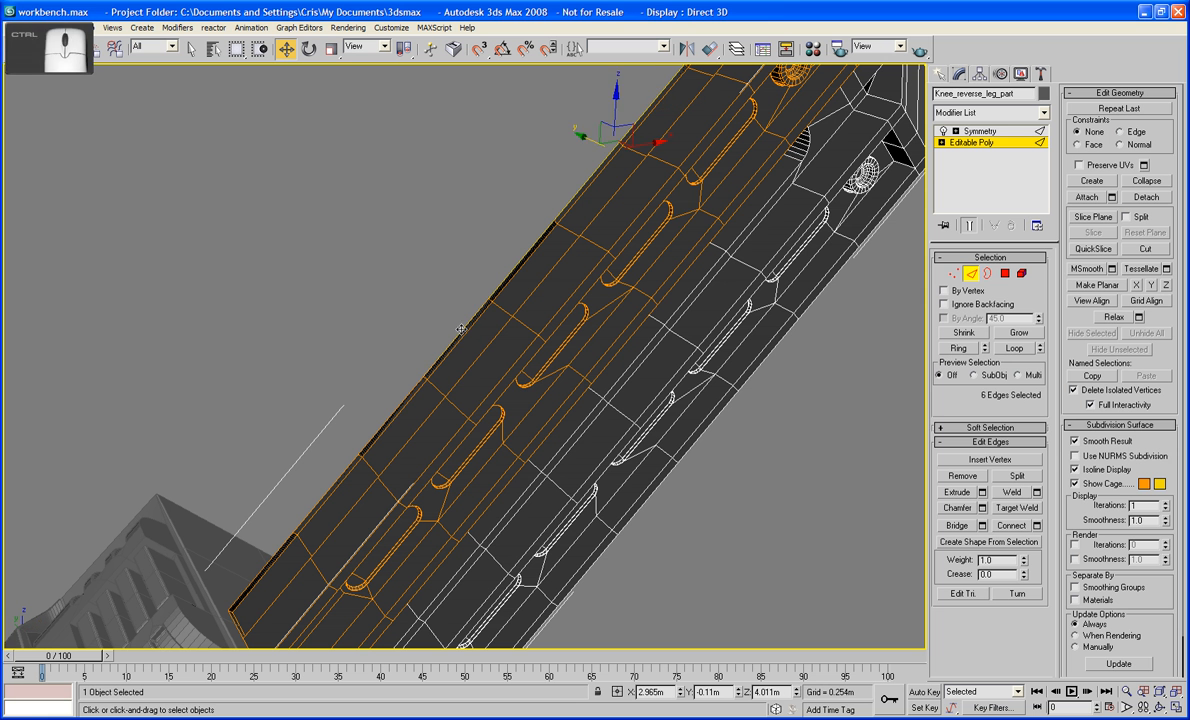
pyautogui.keyDown('ctrl'); pyautogui.click(388, 419); pyautogui.keyUp('ctrl')
pyautogui.keyDown('ctrl'); pyautogui.click(326, 489); pyautogui.keyUp('ctrl')
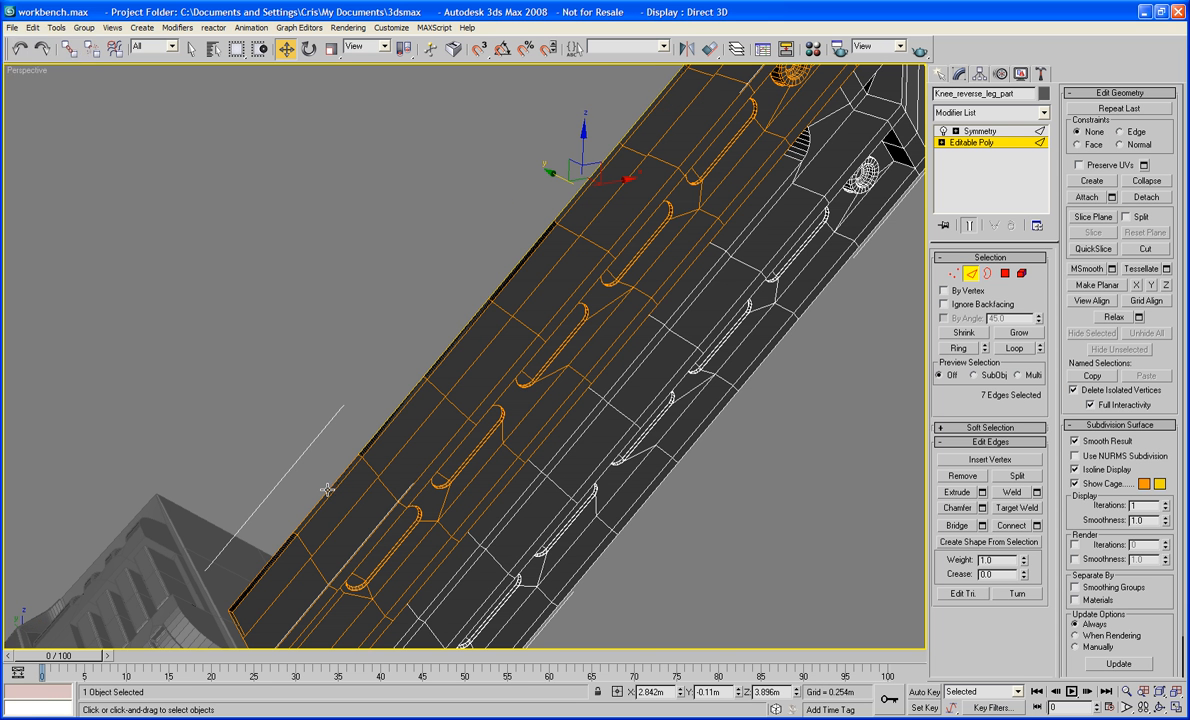
pyautogui.keyDown('ctrl'); pyautogui.click(268, 559); pyautogui.keyUp('ctrl')
pyautogui.keyDown('alt'); pyautogui.moveTo(268, 559); pyautogui.dragTo(259, 446, button='middle'); pyautogui.keyUp('alt')
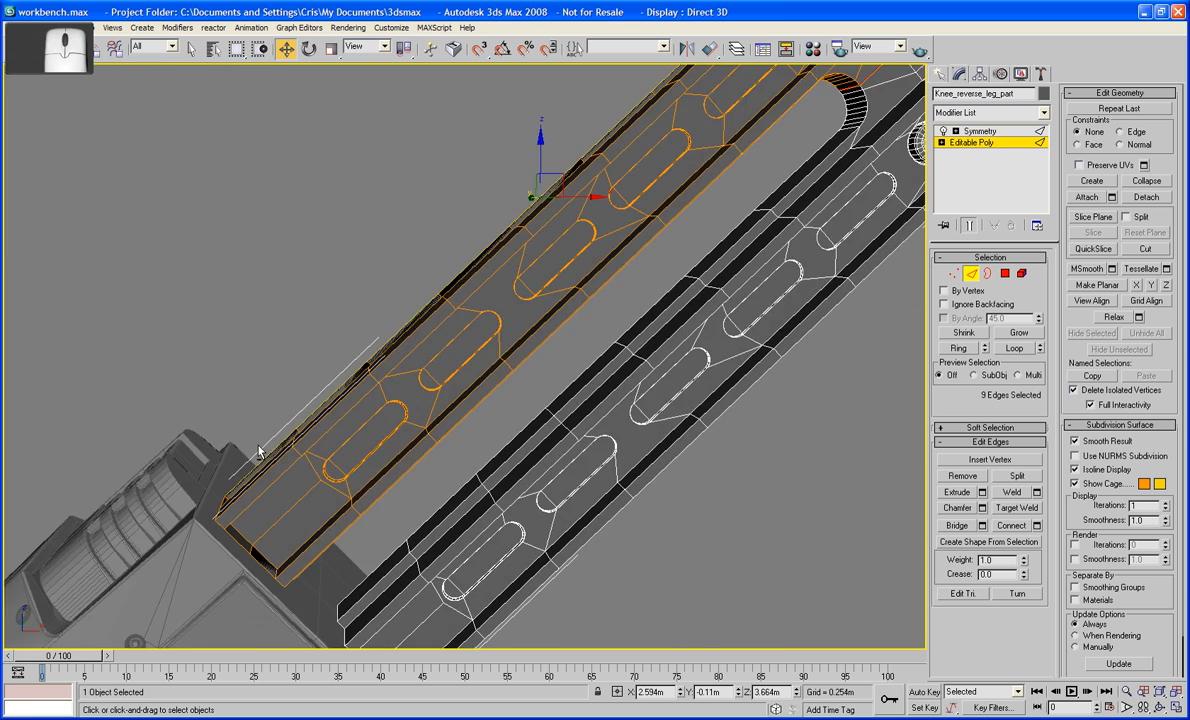
pyautogui.press('f')
pyautogui.moveTo(640, 185); pyautogui.dragTo(414, 386, button='middle')
pyautogui.moveTo(482, 352); pyautogui.dragTo(276, 519, button='middle')
pyautogui.scroll(6, 385, 425)
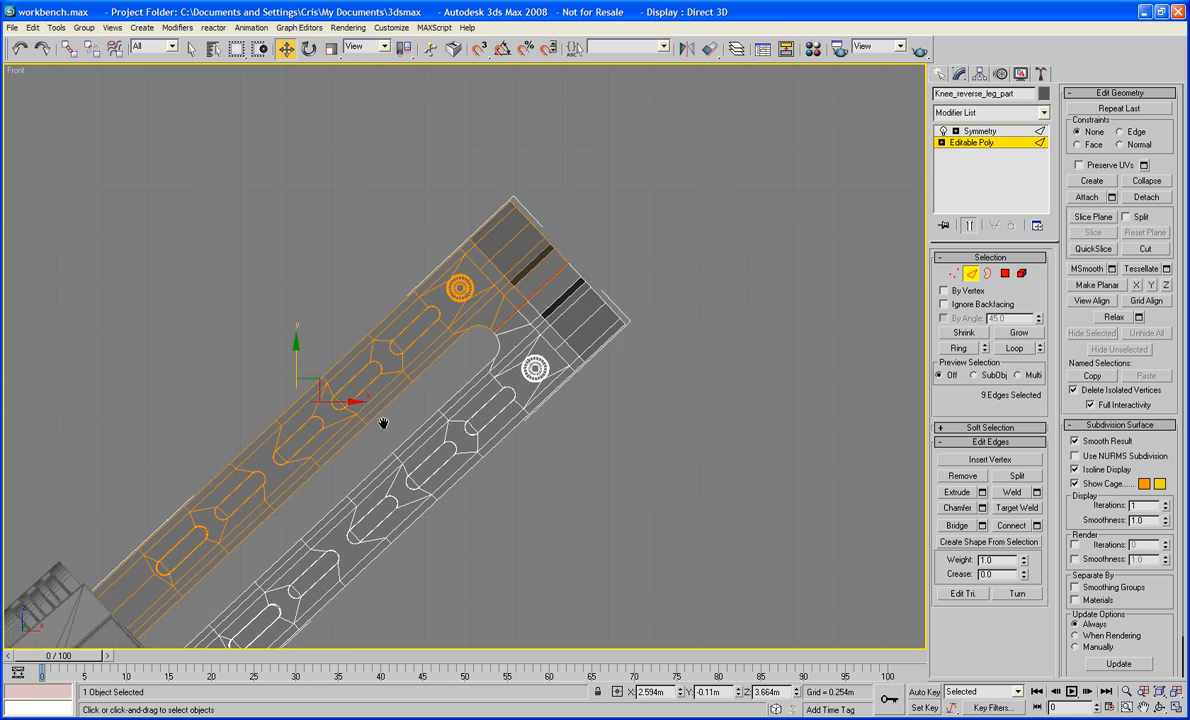
pyautogui.press('F3')
pyautogui.moveTo(452, 373); pyautogui.dragTo(525, 368, button='middle')
pyautogui.scroll(5, 525, 368)
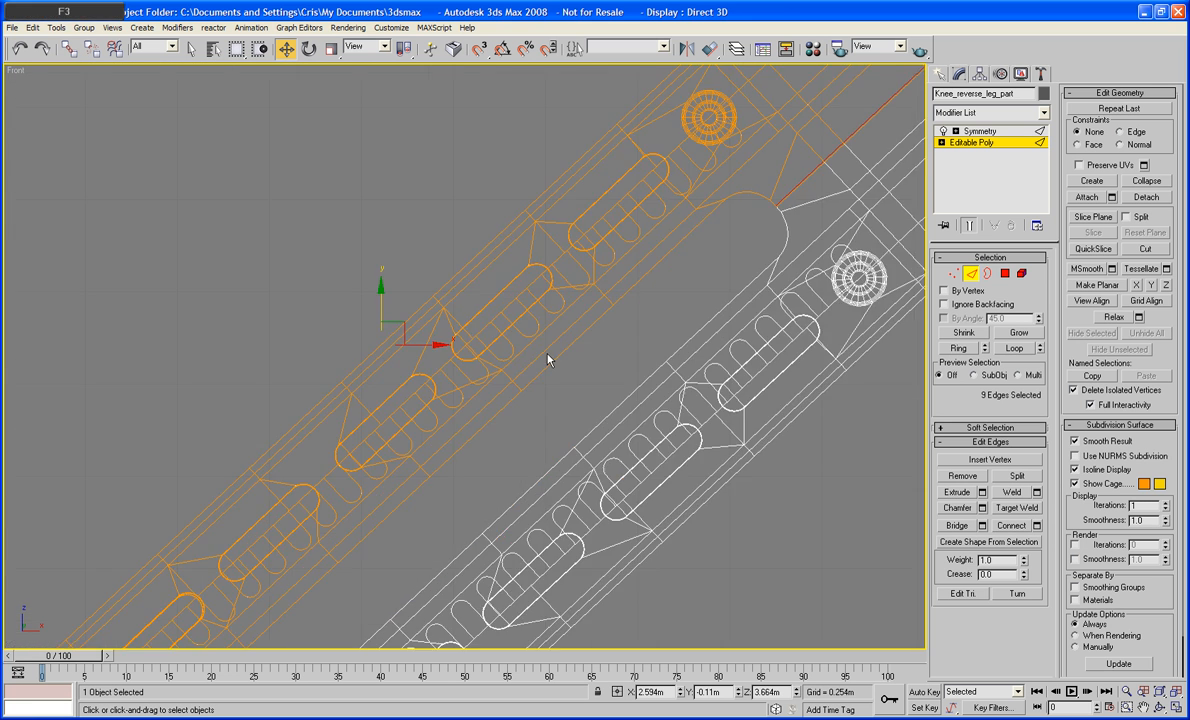
pyautogui.moveTo(373, 329); pyautogui.dragTo(376, 331)
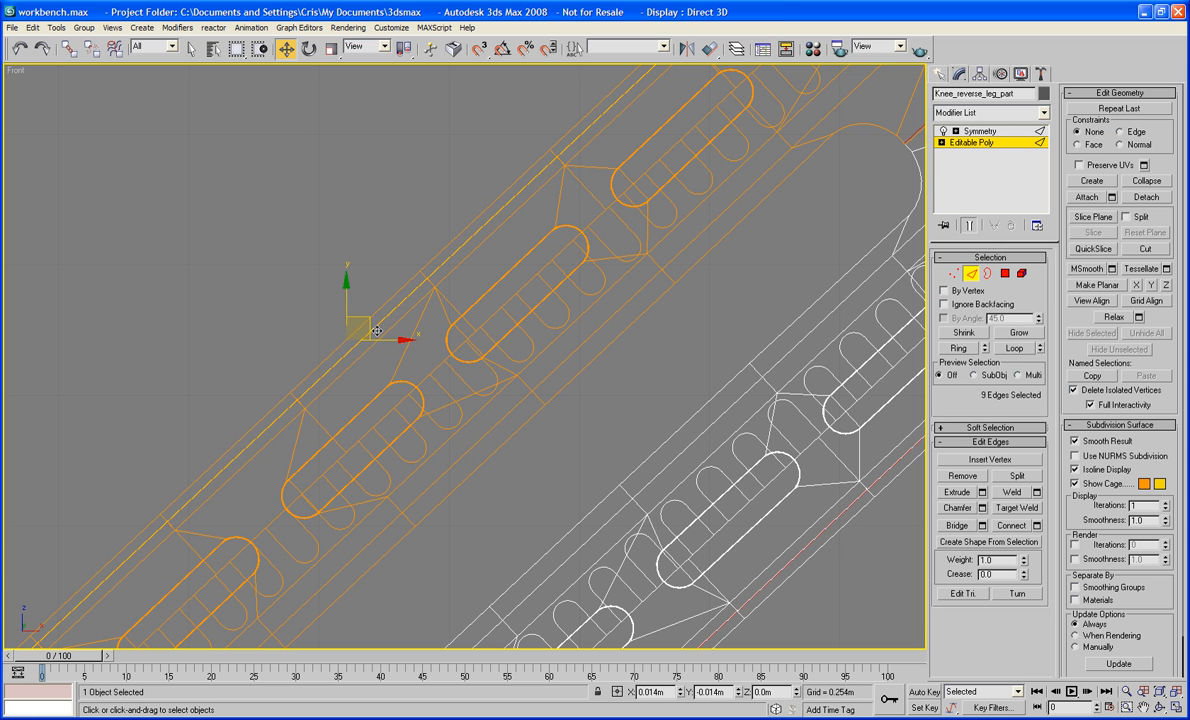
# Deselect the edges and return to the Perspective view with shaded display and edged faces
pyautogui.scroll(-5, 385, 300)
pyautogui.press('p')
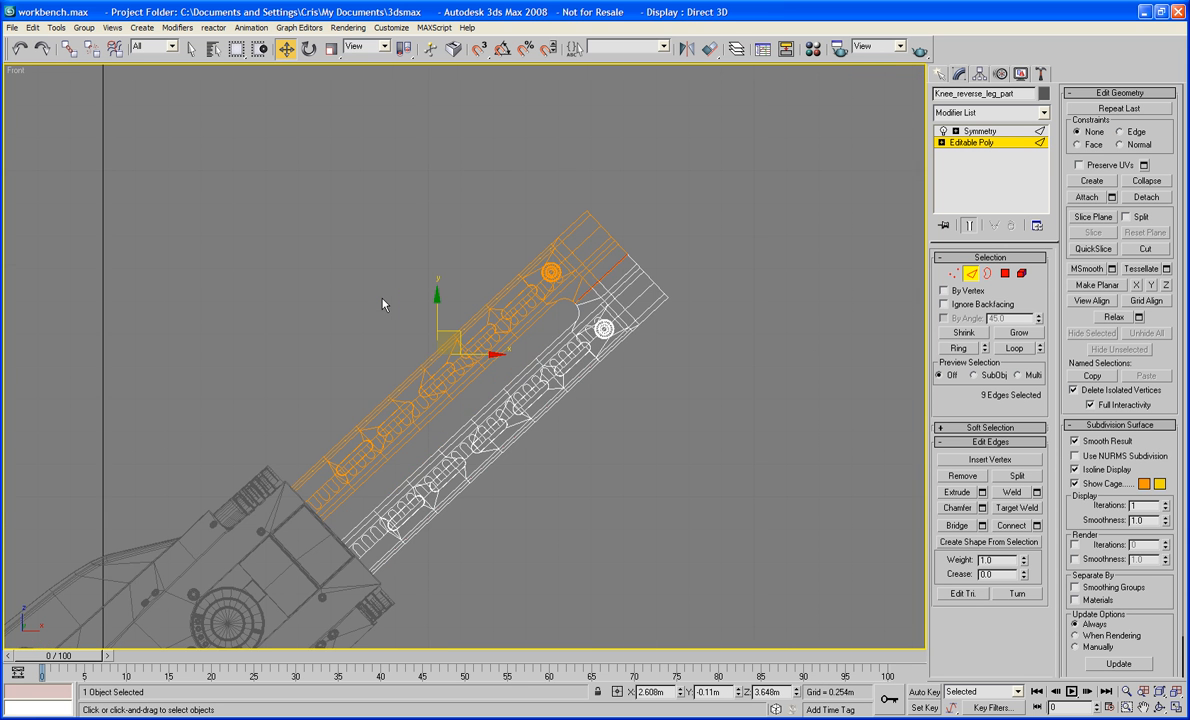
pyautogui.click(392, 234)
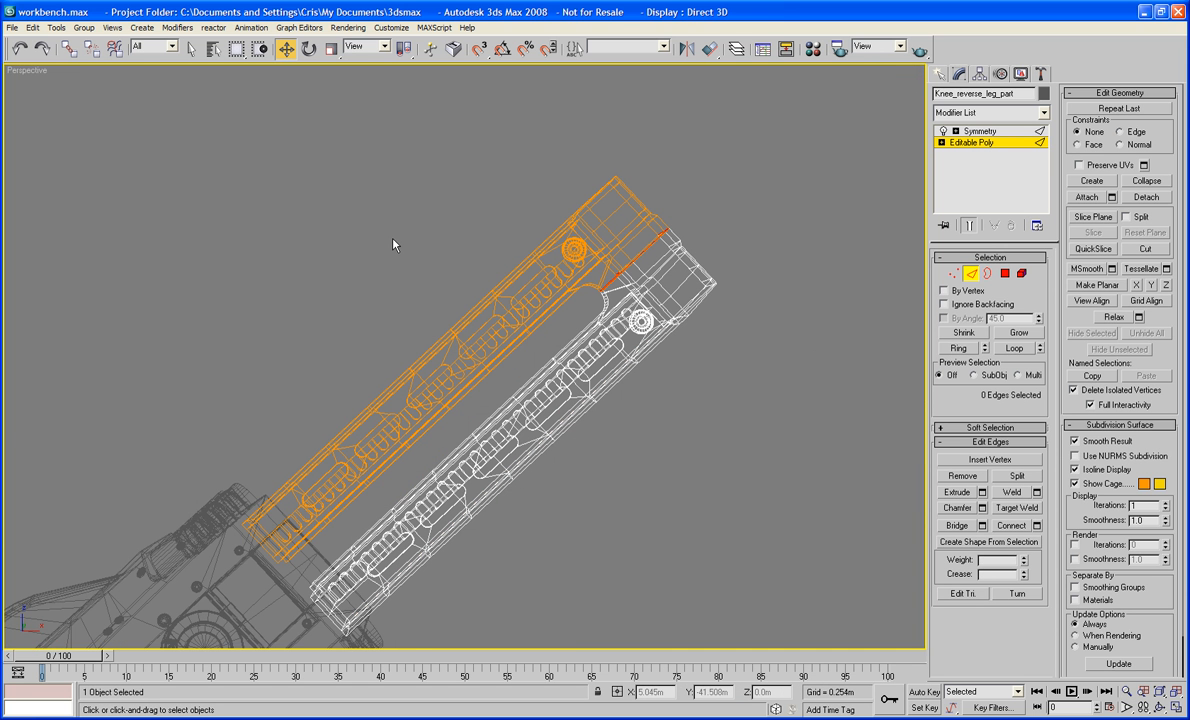
pyautogui.press('F3')
pyautogui.press('F4')
pyautogui.press('F3')
pyautogui.press('F3')
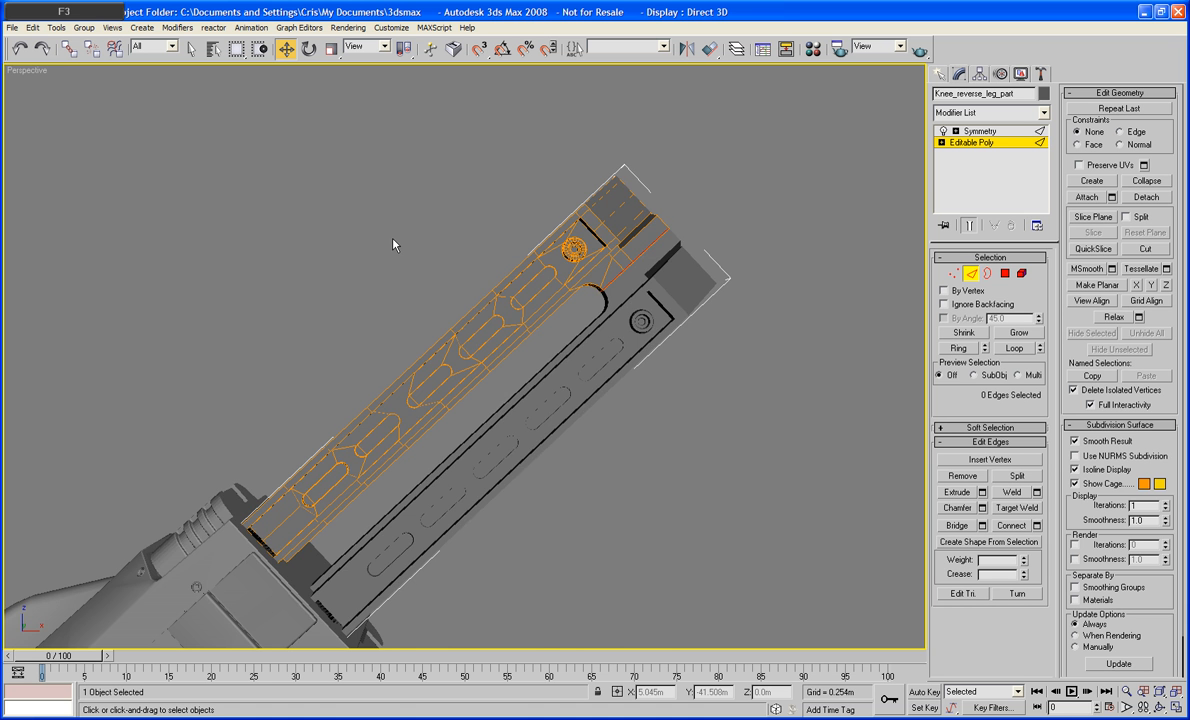
pyautogui.press('F4')
# Cut an edge along the head block's lower face, from the inner end of the narrow gap to the block's outer corner
pyautogui.keyDown('alt'); pyautogui.moveTo(384, 300); pyautogui.dragTo(518, 363, button='middle'); pyautogui.keyUp('alt')
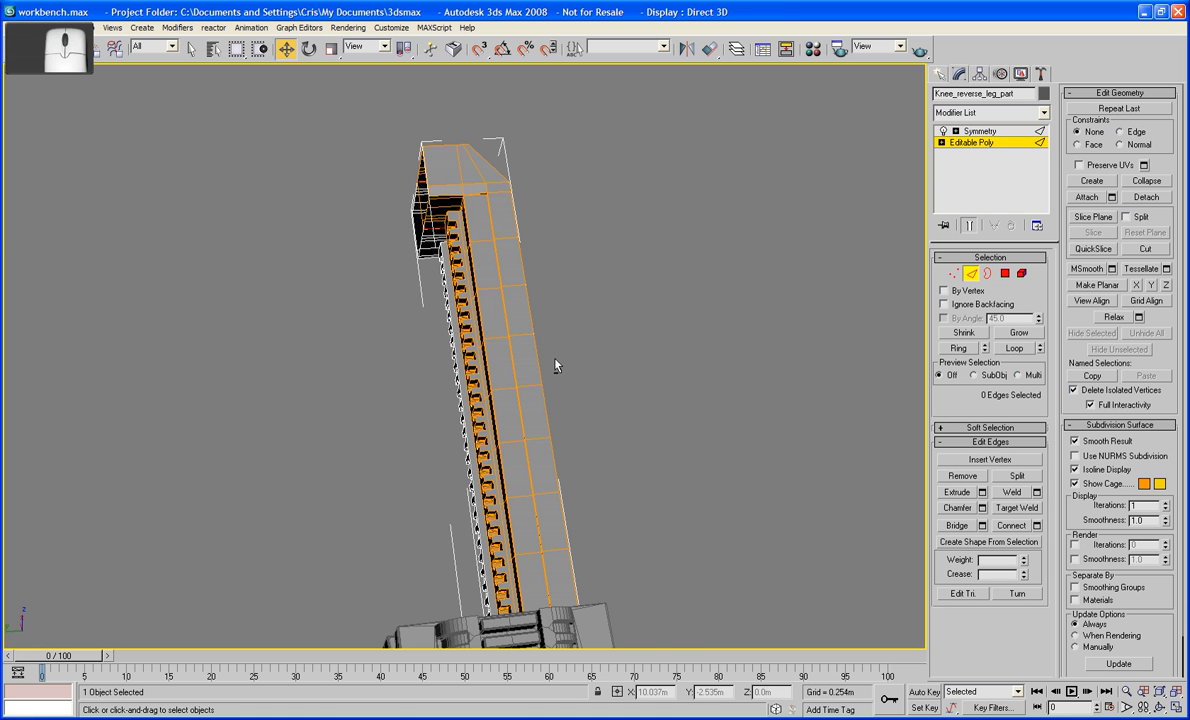
pyautogui.keyDown('alt'); pyautogui.moveTo(690, 332); pyautogui.dragTo(610, 350, button='middle'); pyautogui.keyUp('alt')
pyautogui.scroll(5, 609, 430)
pyautogui.keyDown('alt'); pyautogui.moveTo(609, 430); pyautogui.dragTo(508, 410, button='middle'); pyautogui.keyUp('alt')
pyautogui.click(1146, 251)
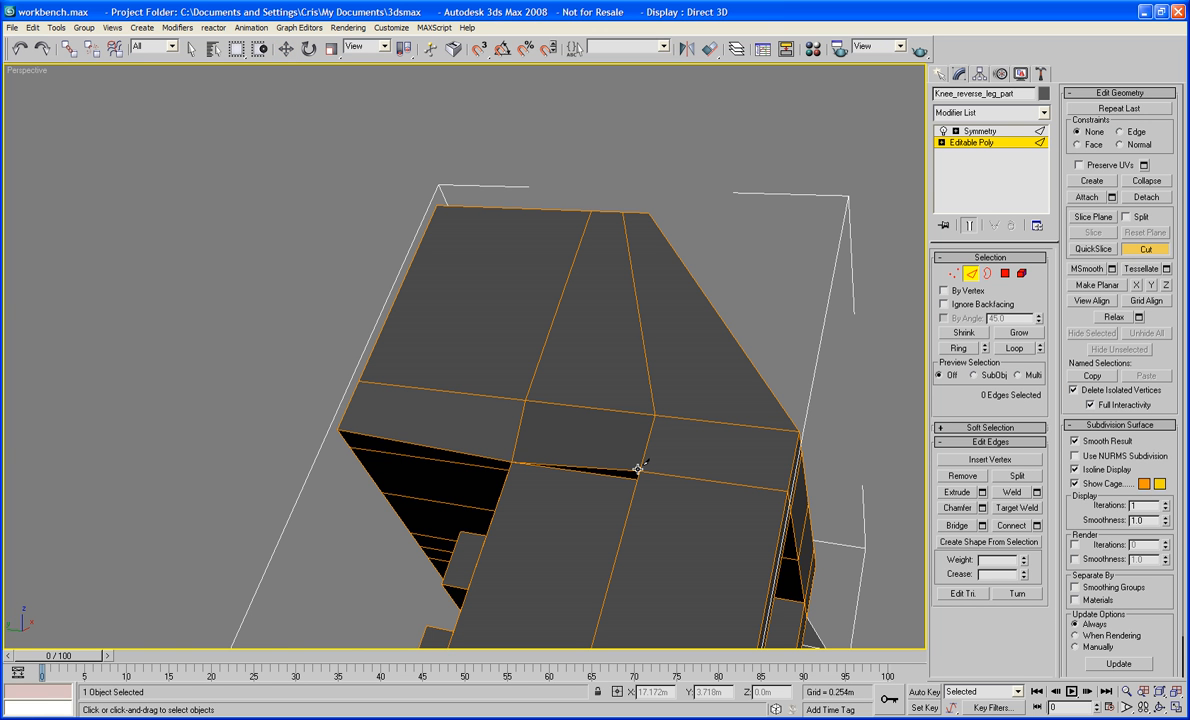
pyautogui.click(339, 427)
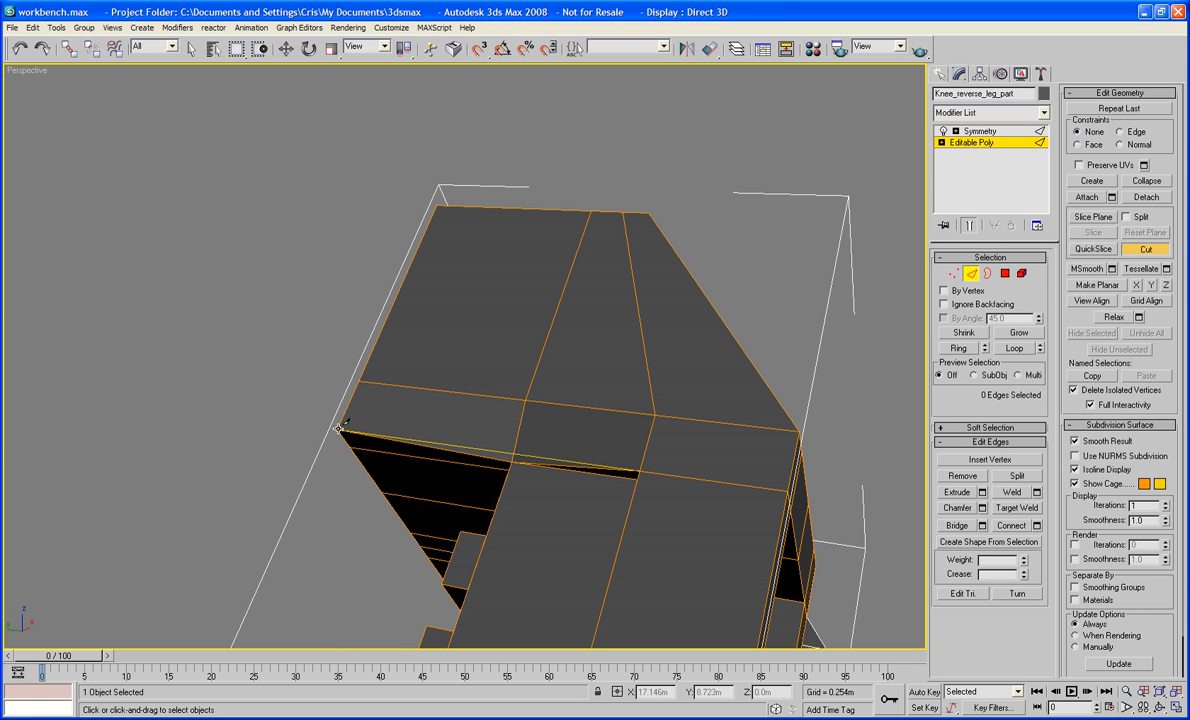
pyautogui.keyDown('alt'); pyautogui.moveTo(611, 385); pyautogui.dragTo(1038, 310, button='middle'); pyautogui.keyUp('alt')
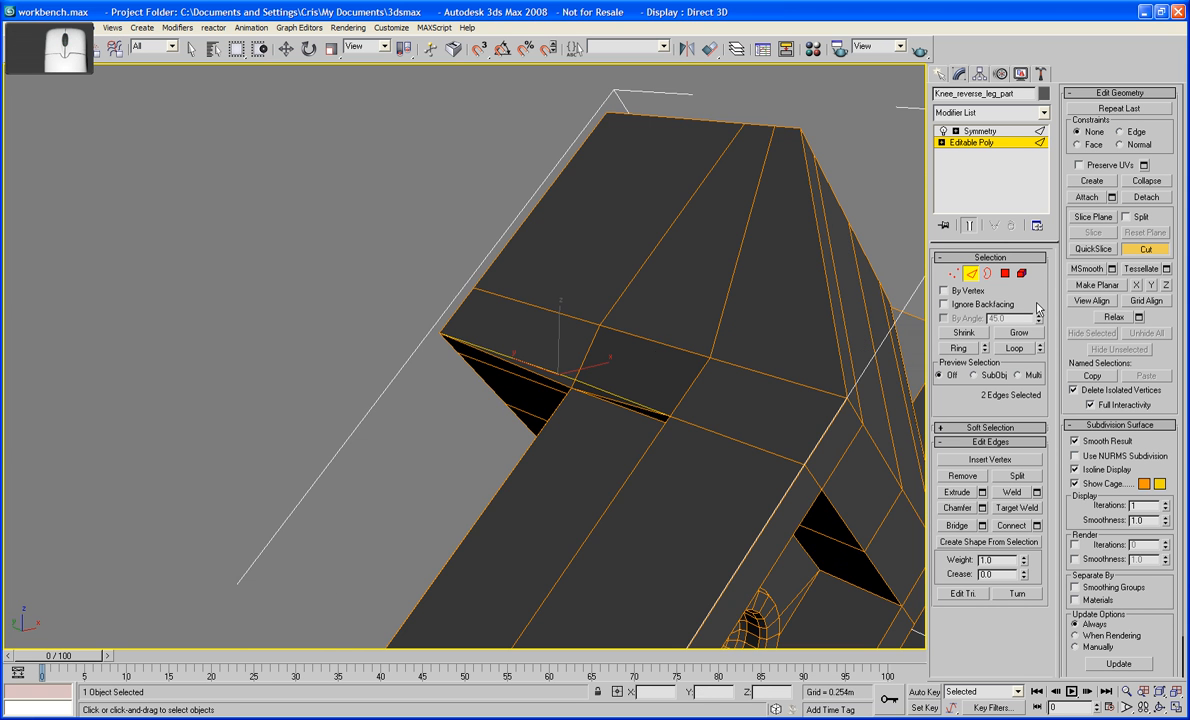
pyautogui.rightClick(782, 240)
pyautogui.click(395, 230)
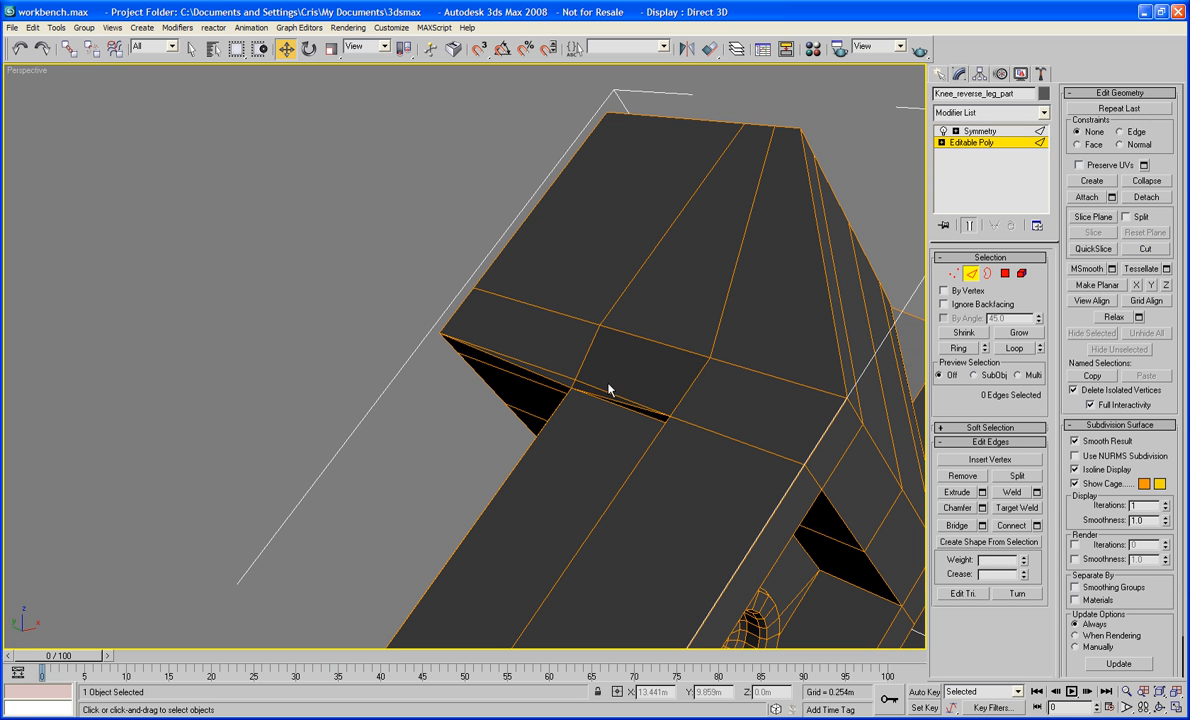
# Remove the short edge between the head block's lower two edge lines and the leftover vertex beneath it
pyautogui.click(591, 351)
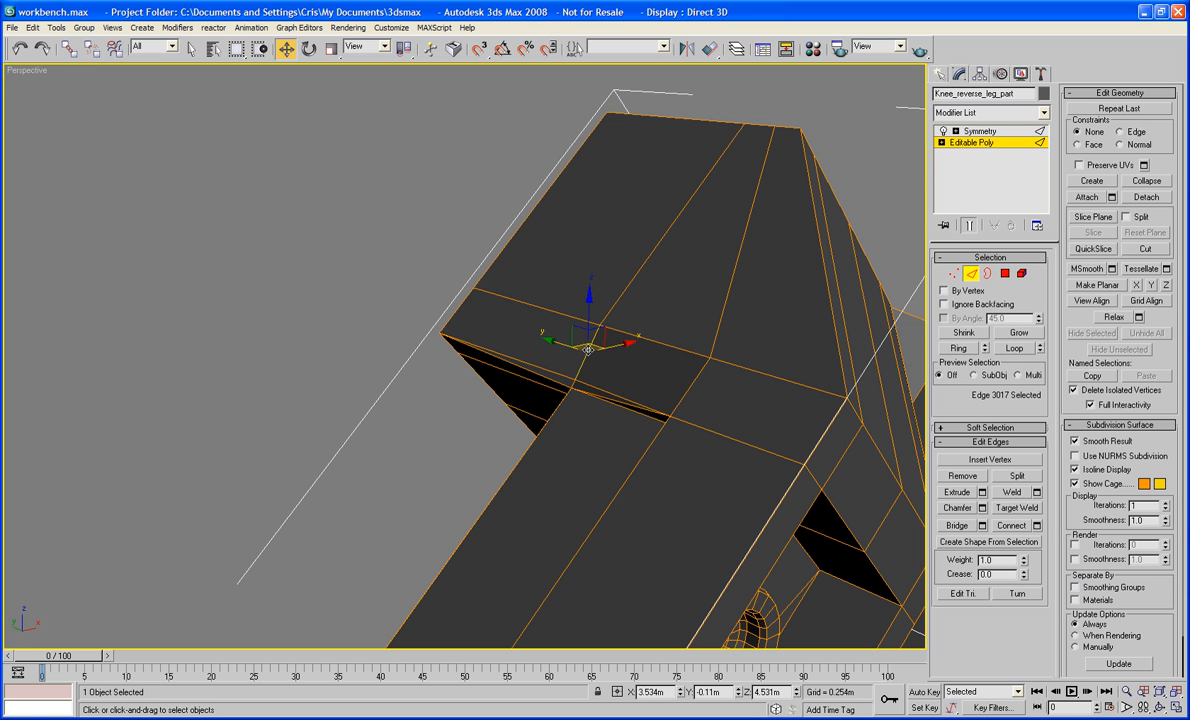
pyautogui.click(584, 396)
pyautogui.click(571, 384)
pyautogui.press('BackSpace')
pyautogui.click(953, 274)
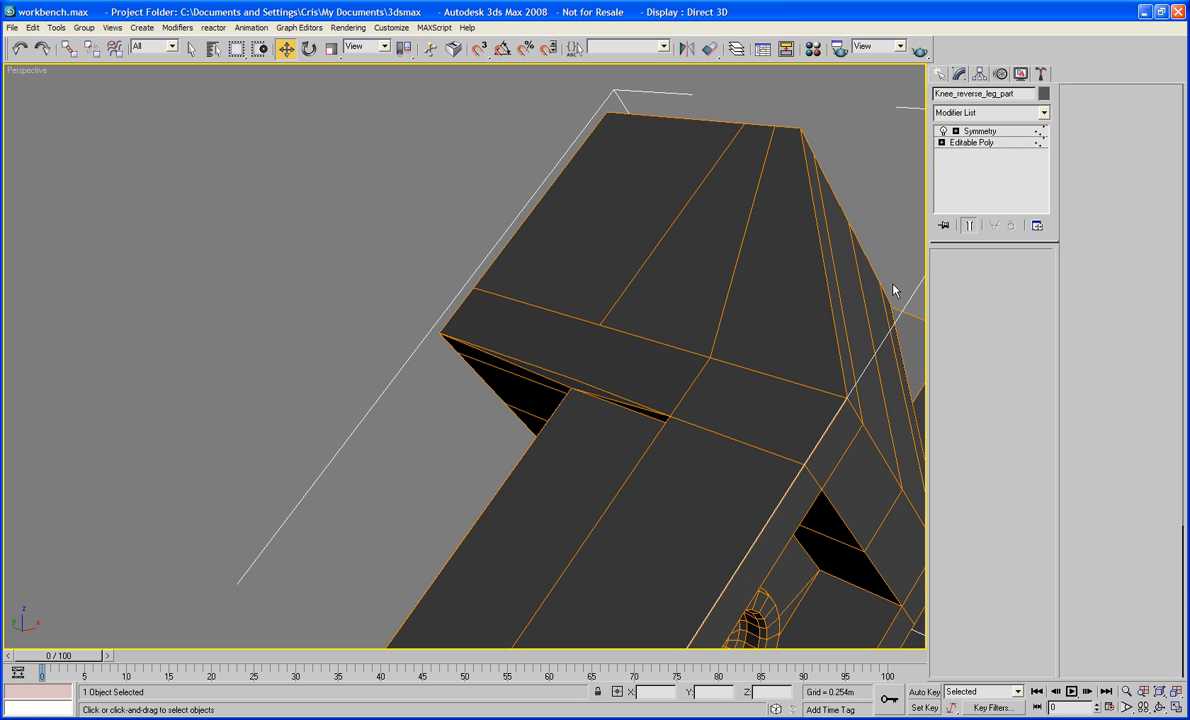
pyautogui.click(573, 384)
pyautogui.press('BackSpace')
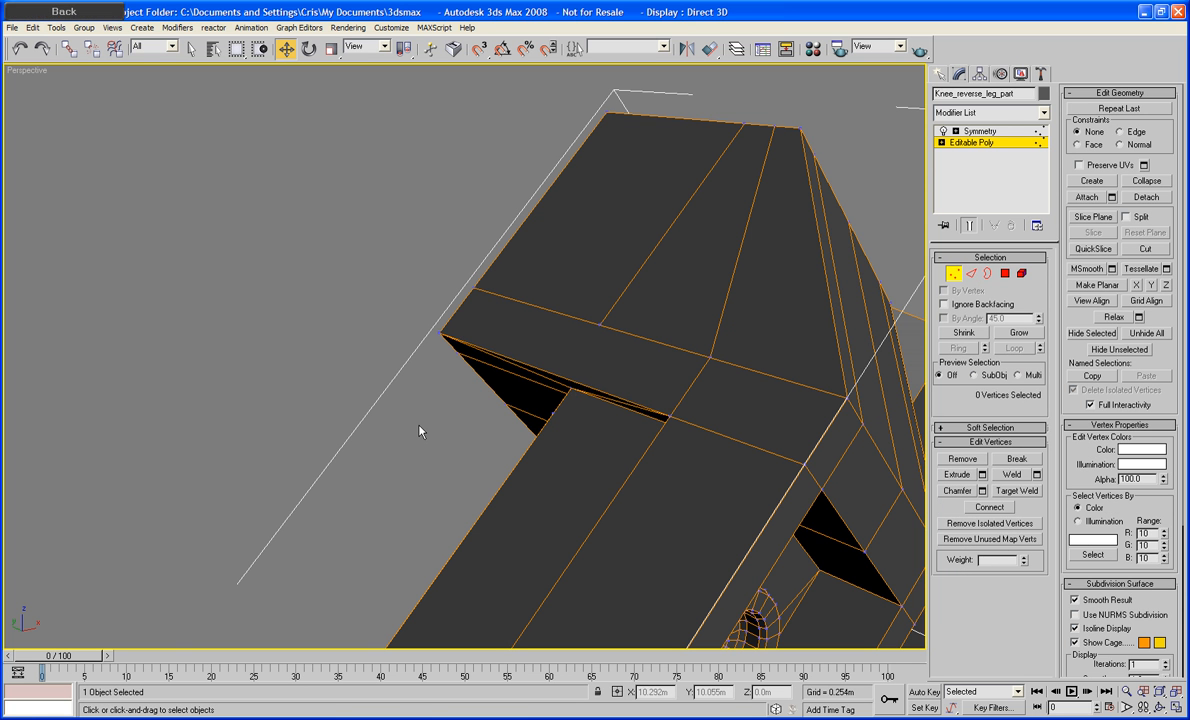
# Cut an edge across the head block's lower band, from the end of its vertical edge down toward the strip's corner
pyautogui.keyDown('alt'); pyautogui.moveTo(414, 433); pyautogui.dragTo(560, 523, button='middle'); pyautogui.keyUp('alt')
pyautogui.scroll(2, 560, 506)
pyautogui.click(1150, 251)
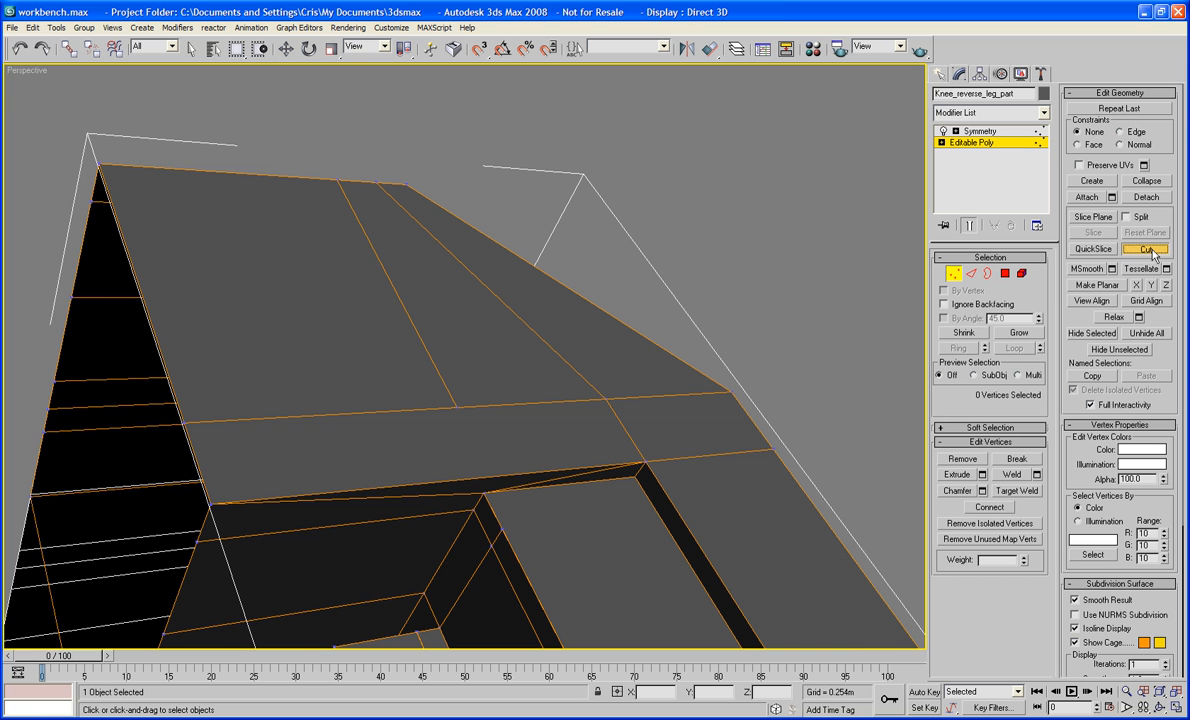
pyautogui.keyDown('alt'); pyautogui.moveTo(691, 413); pyautogui.dragTo(533, 510, button='middle'); pyautogui.keyUp('alt')
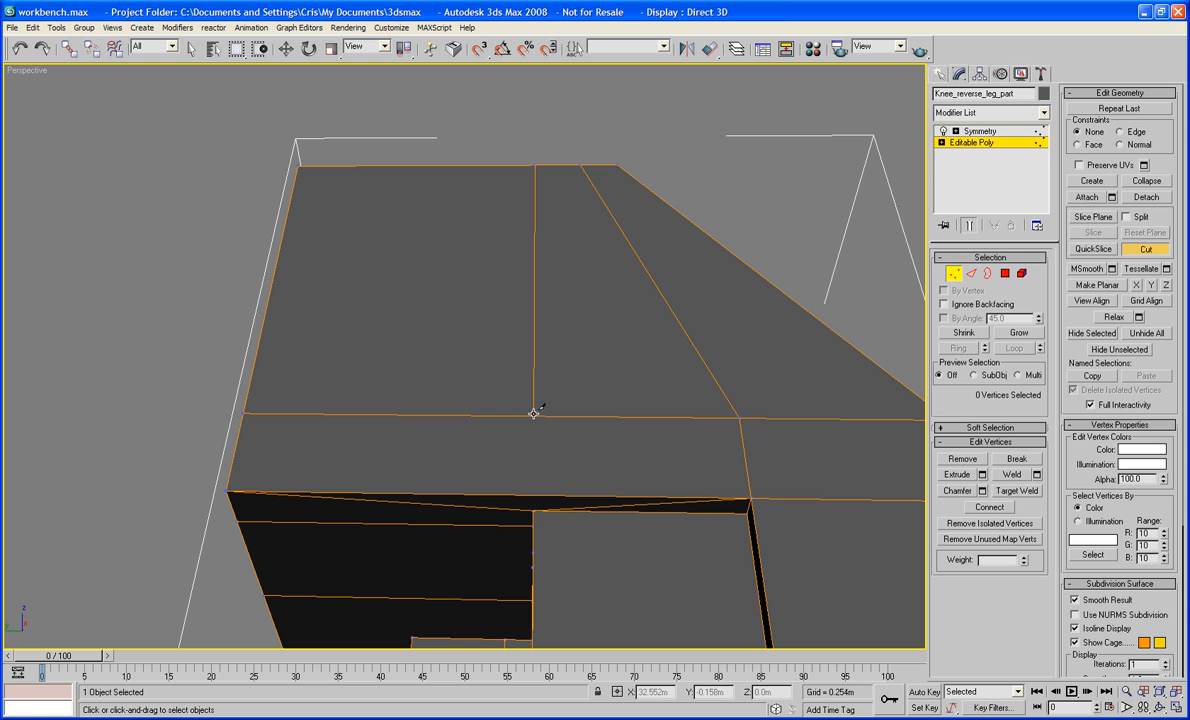
pyautogui.click(530, 513)
pyautogui.rightClick(502, 582)
pyautogui.keyDown('alt'); pyautogui.moveTo(502, 582); pyautogui.dragTo(629, 327, button='middle'); pyautogui.keyUp('alt')
# Cut a short edge on the block's underside from the new lower vertex to the corner where the leg strip meets it
pyautogui.click(570, 356)
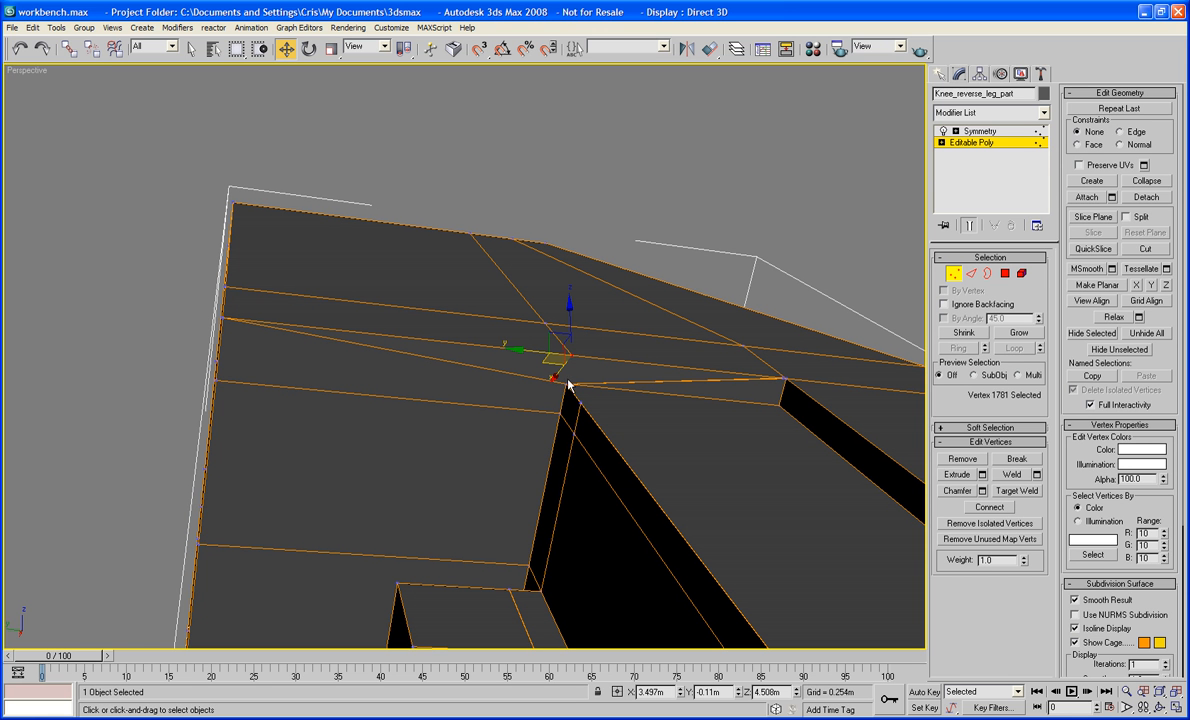
pyautogui.click(1146, 250)
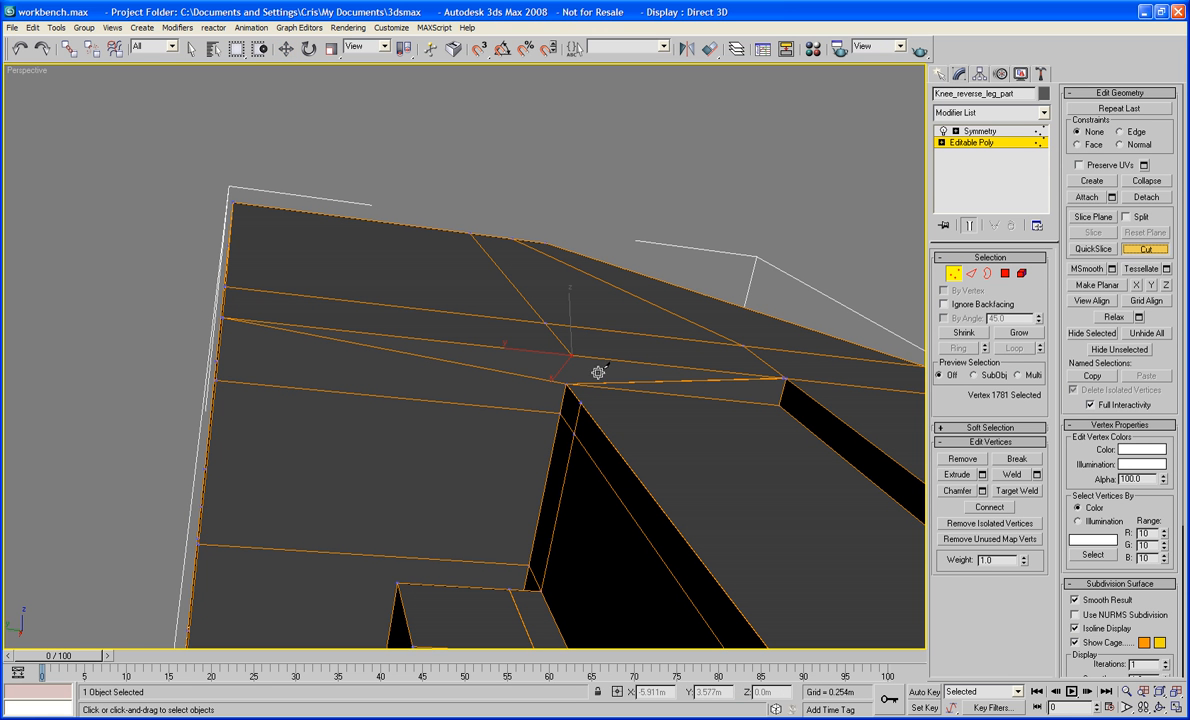
pyautogui.click(570, 355)
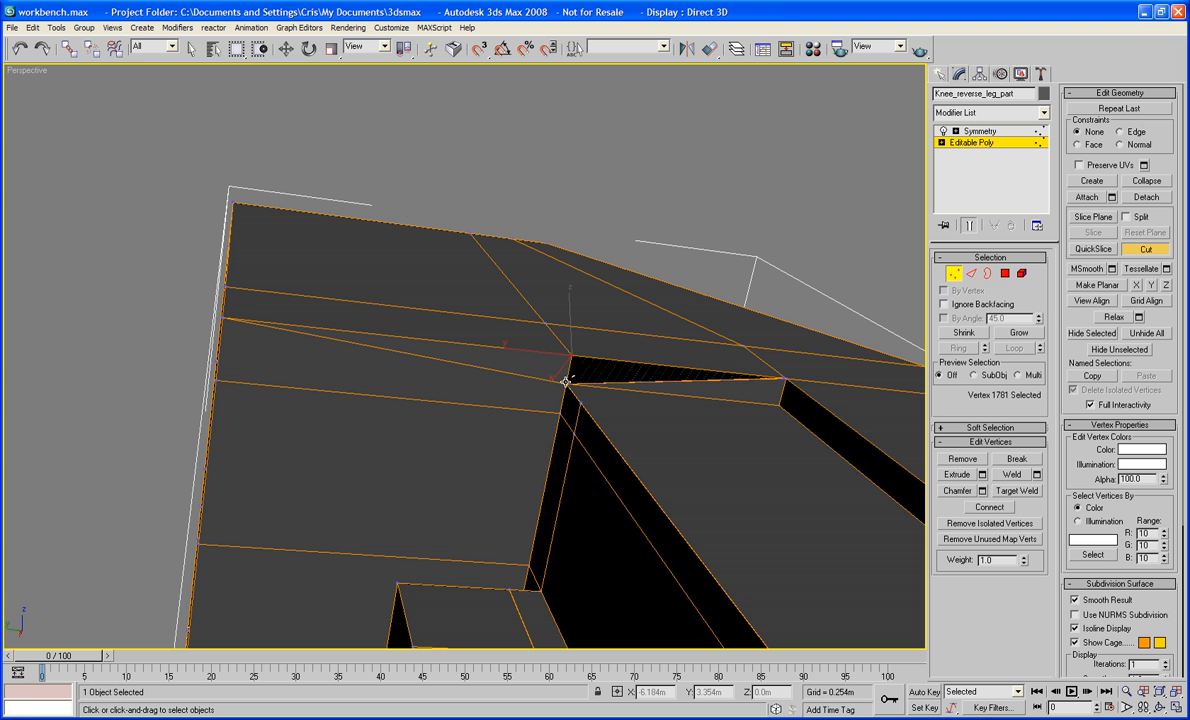
pyautogui.click(565, 383)
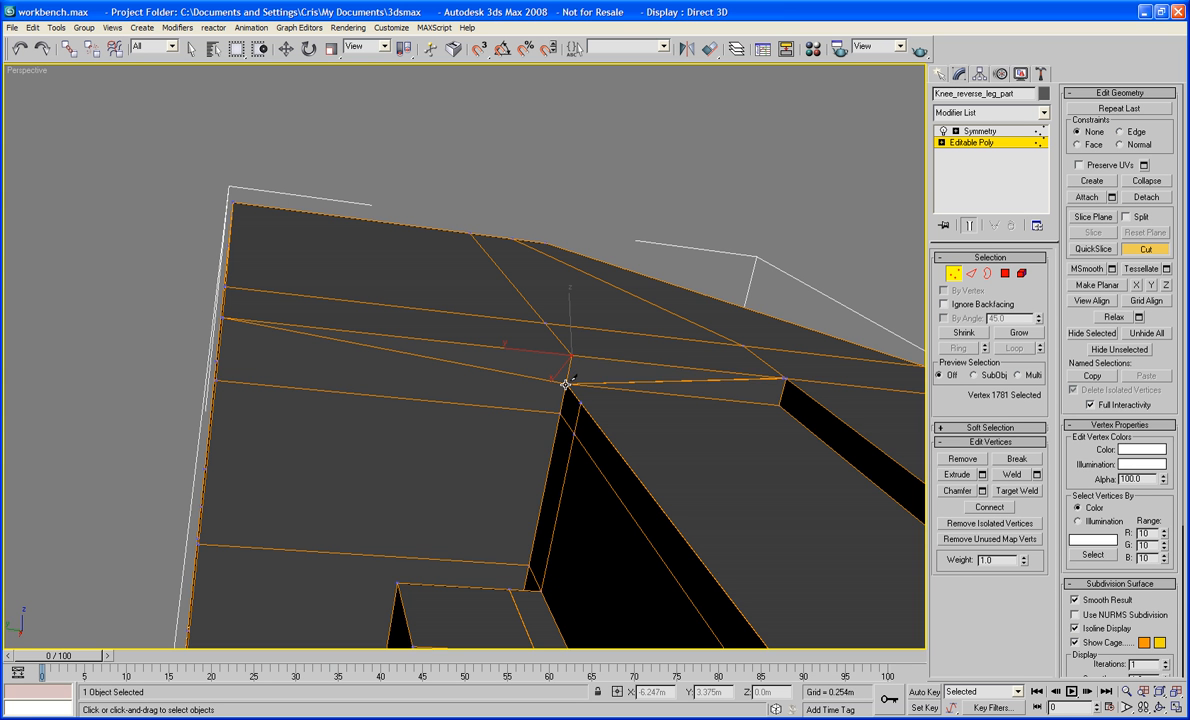
# Weld all of the leg part's vertices with a threshold of 0.003 m
pyautogui.moveTo(565, 383); pyautogui.dragTo(535, 552, button='middle')
pyautogui.scroll(2, 560, 547)
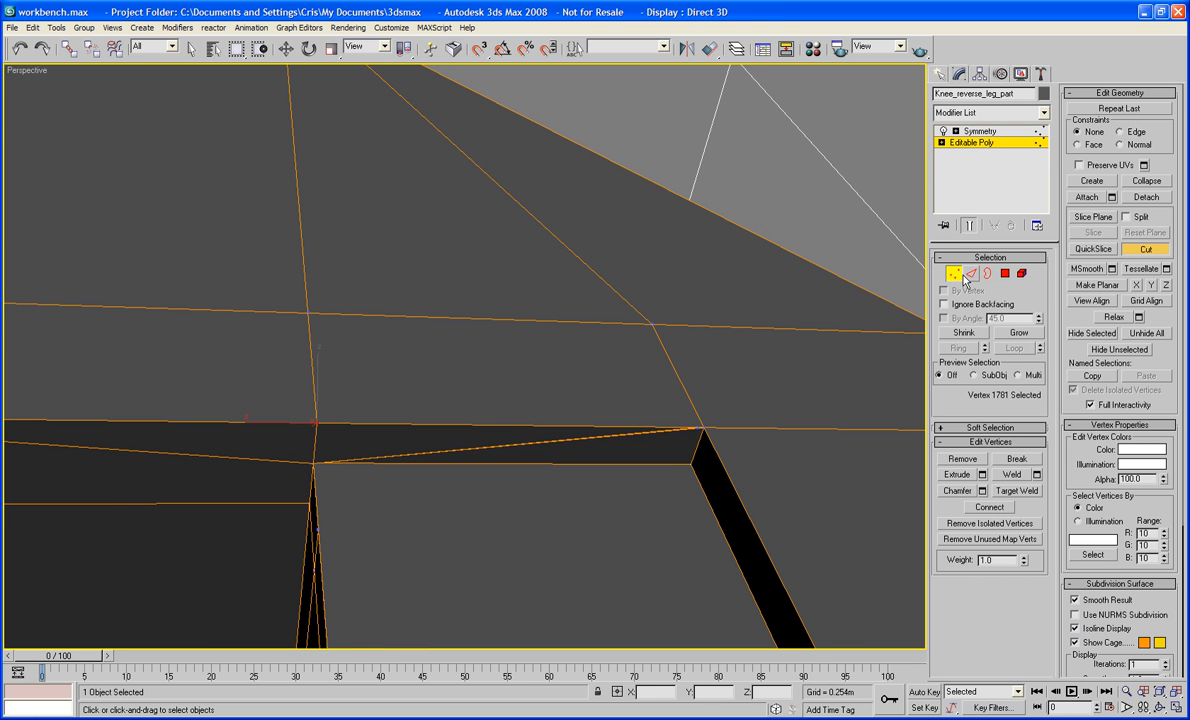
pyautogui.hotkey('ctrl', 'a')
pyautogui.click(1037, 475)
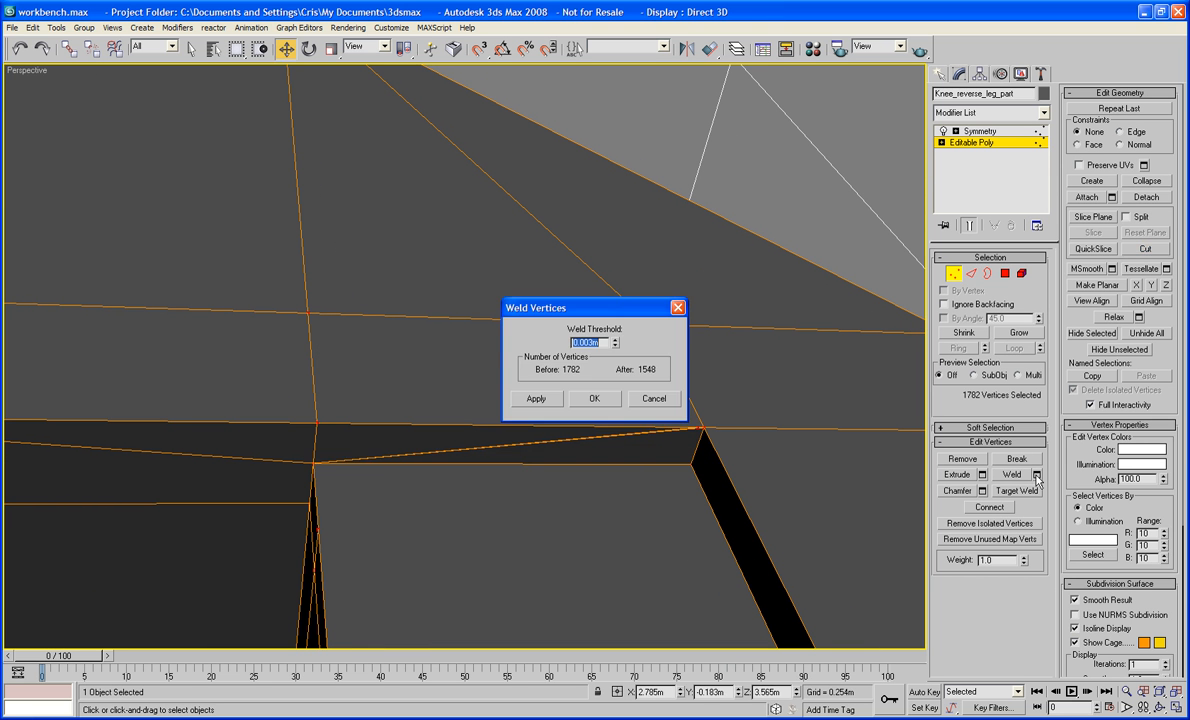
pyautogui.click(594, 398)
# Delete the two sliver polygons in the gap between the head block and the raised leg strip
pyautogui.click(1004, 273)
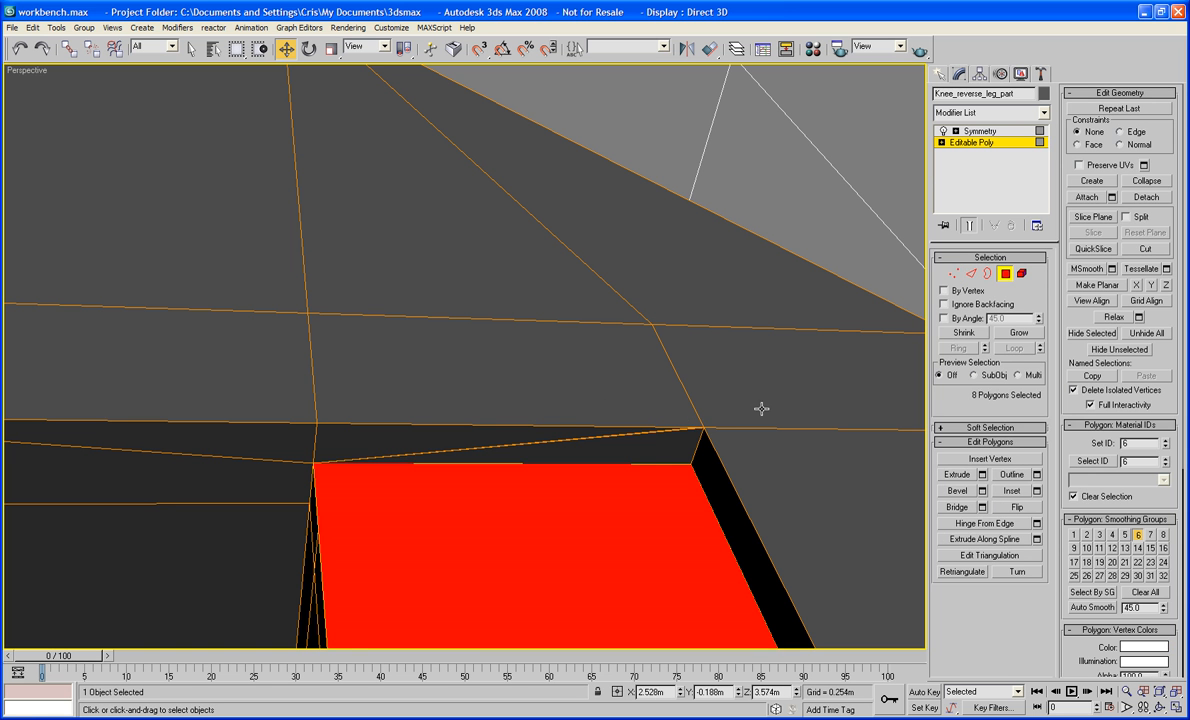
pyautogui.click(673, 449)
pyautogui.press('Delete')
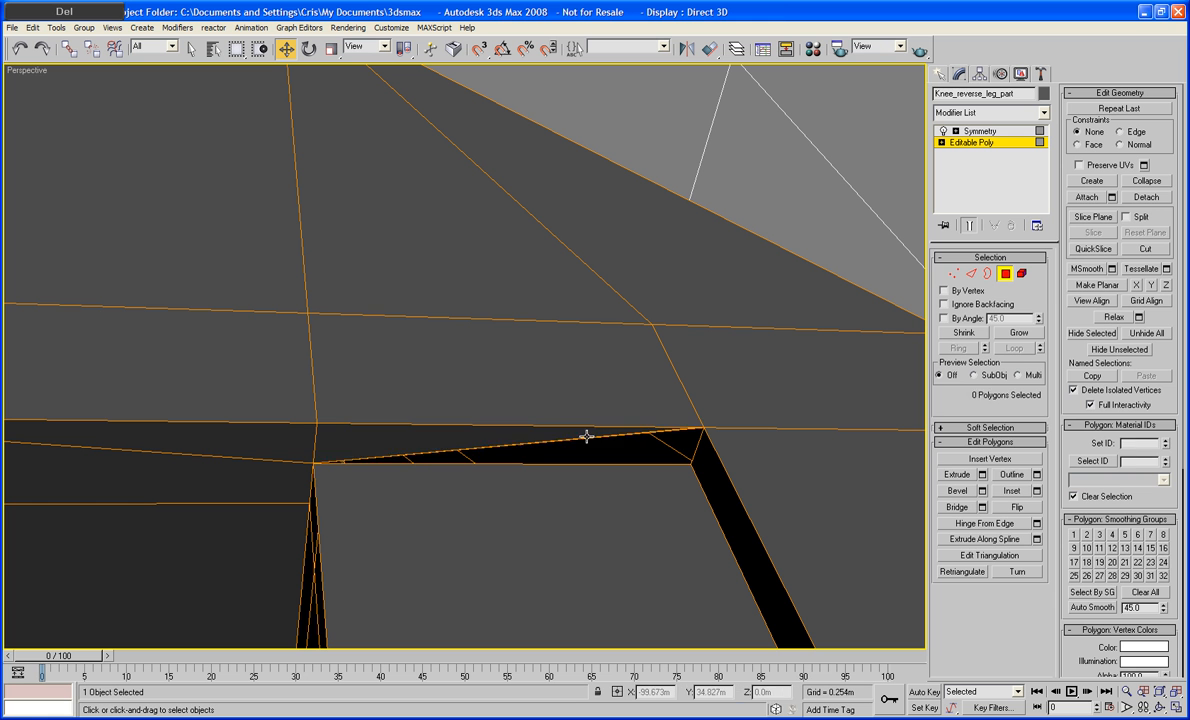
pyautogui.click(587, 437)
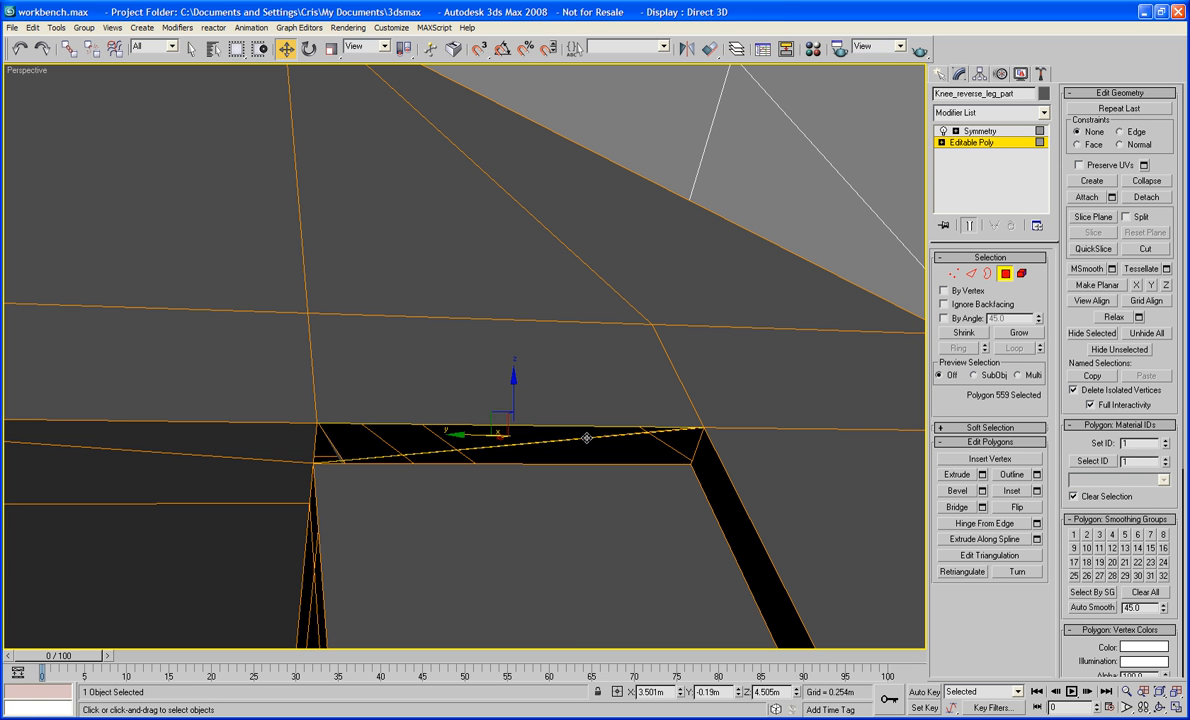
pyautogui.press('Delete')
# Cap the four-edged open border in the gap below the head block and clear the selection
pyautogui.press('3')
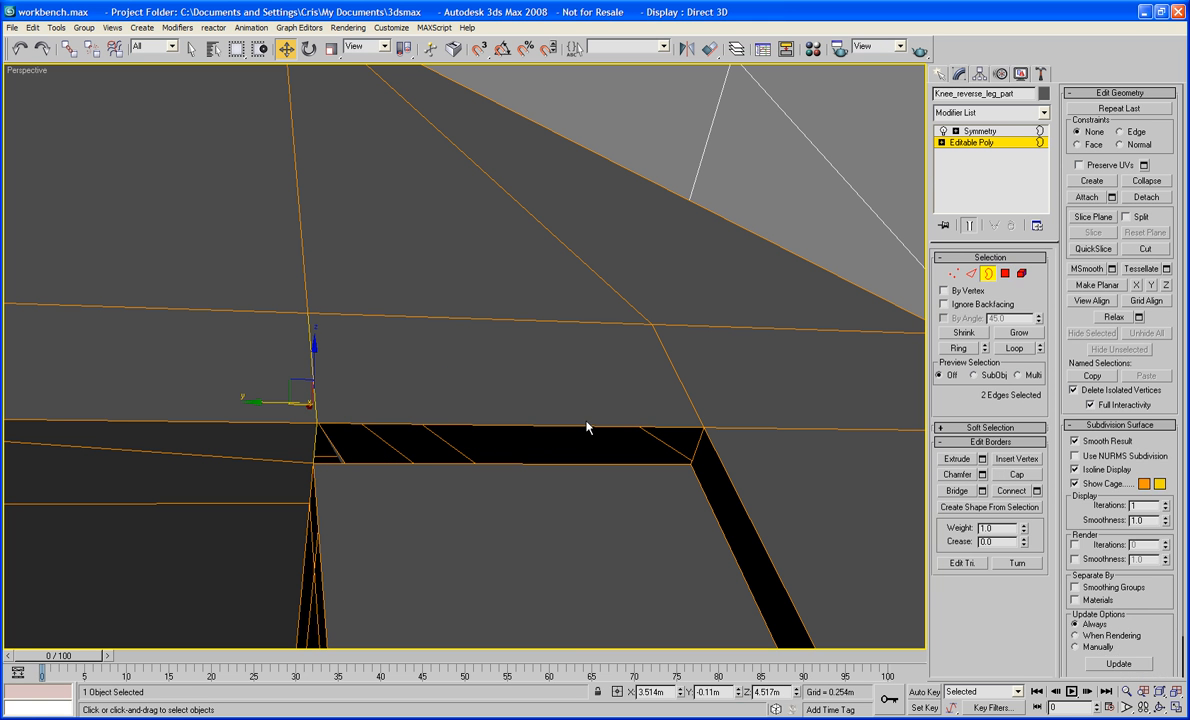
pyautogui.click(585, 427)
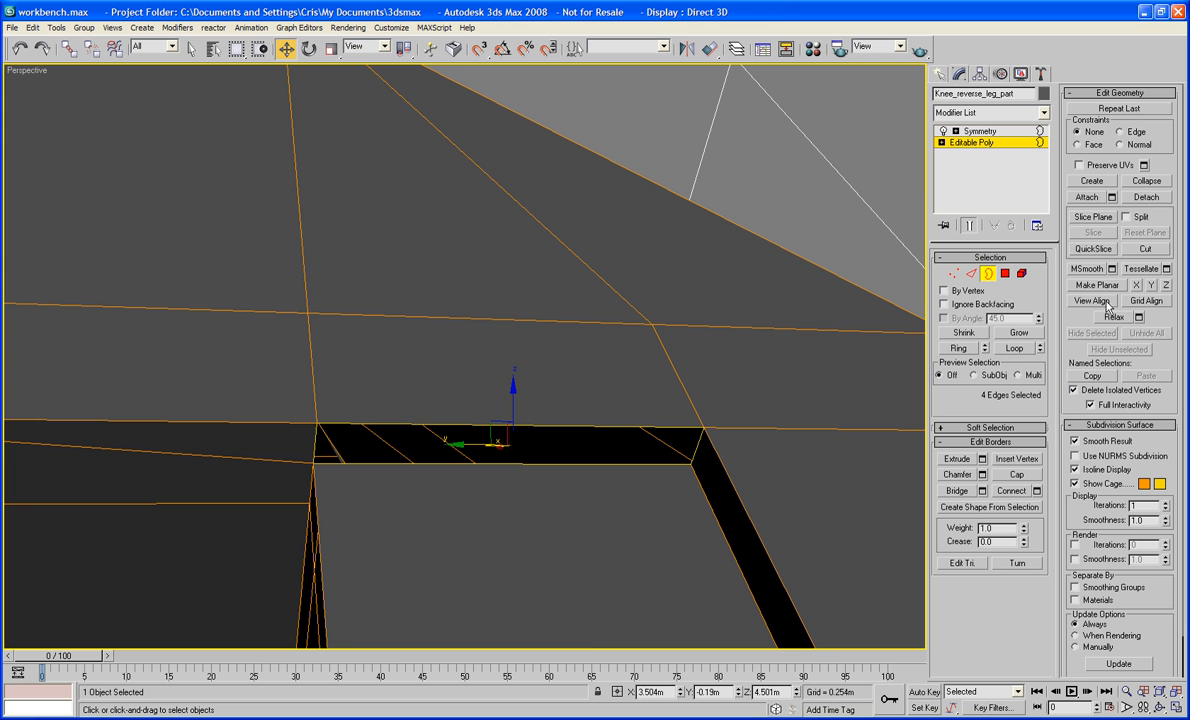
pyautogui.scroll(-8, 519, 366)
pyautogui.moveTo(717, 366); pyautogui.dragTo(349, 375, button='middle')
pyautogui.scroll(3, 519, 366)
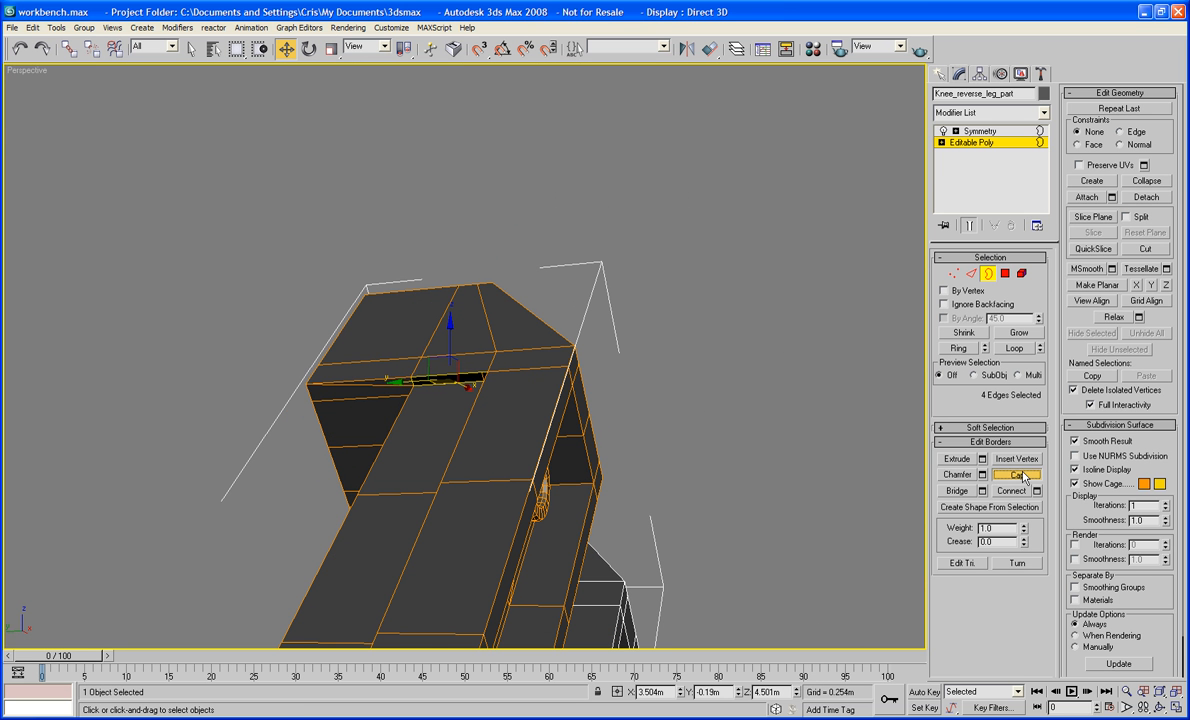
pyautogui.click(712, 376)
# Convert the mirrored leg part to an Editable Poly, collapsing its Symmetry modifier
pyautogui.keyDown('alt'); pyautogui.moveTo(712, 376); pyautogui.dragTo(433, 402, button='middle'); pyautogui.keyUp('alt')
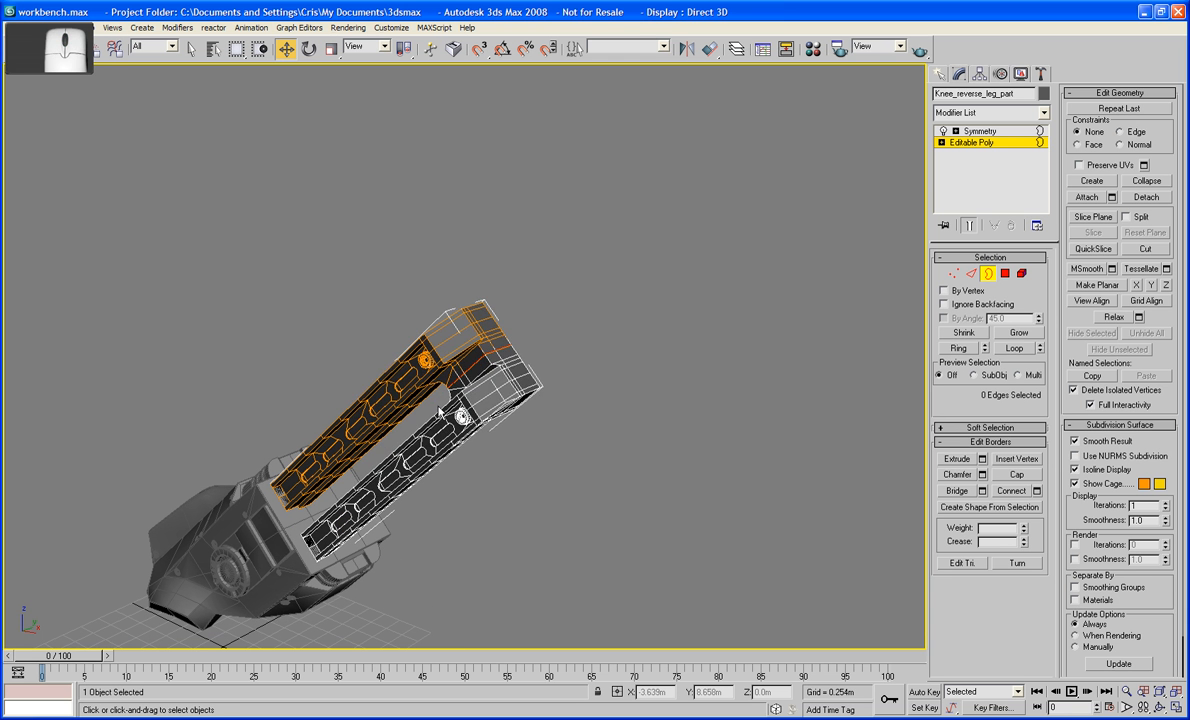
pyautogui.rightClick(433, 402)
pyautogui.moveTo(480, 533)
pyautogui.click(595, 545)
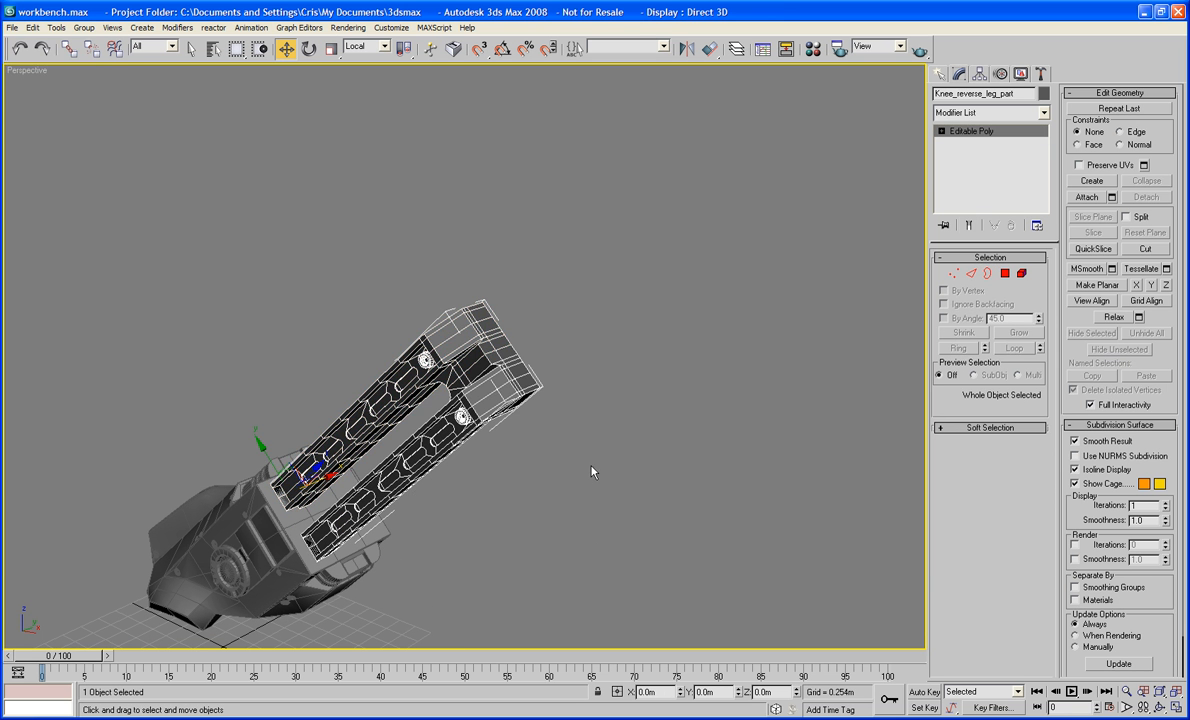
# Add a new Symmetry modifier to the collapsed leg part
pyautogui.keyDown('alt'); pyautogui.moveTo(633, 368); pyautogui.dragTo(613, 471, button='middle'); pyautogui.keyUp('alt')
pyautogui.click(1008, 113)
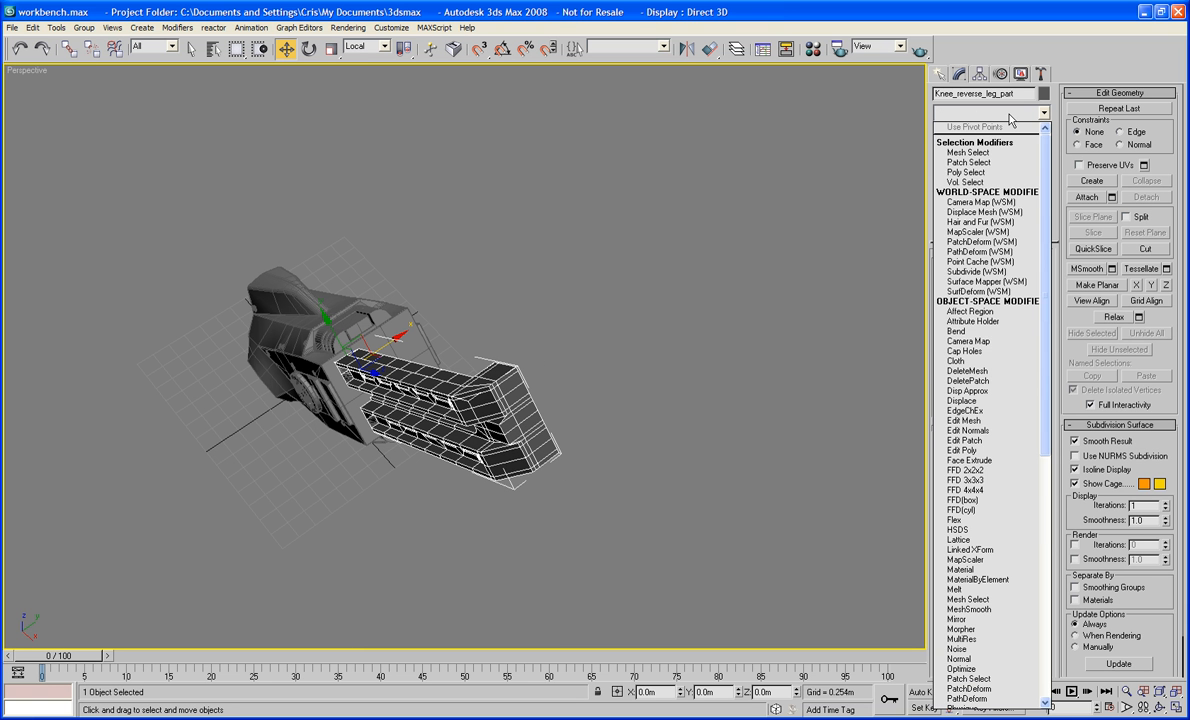
pyautogui.press('s')
pyautogui.press('s')
pyautogui.press('s')
pyautogui.press('s')
pyautogui.press('s')
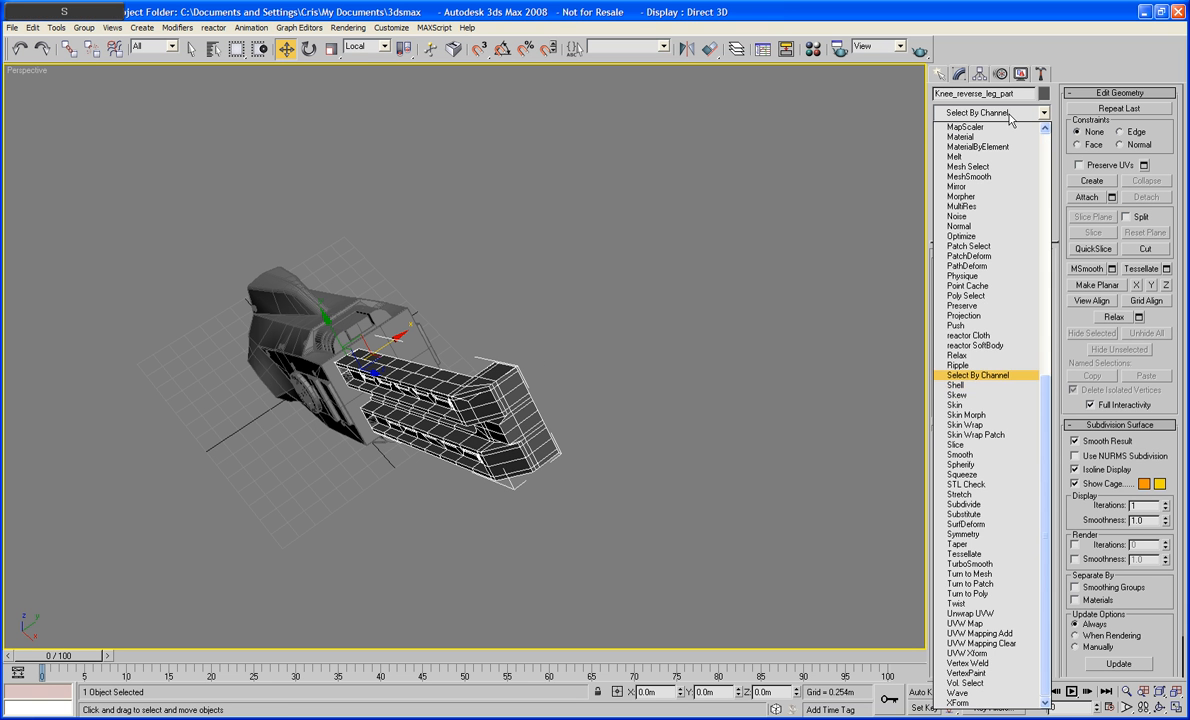
pyautogui.press('s')
pyautogui.press('s')
pyautogui.press('s')
pyautogui.press('s')
pyautogui.press('s')
pyautogui.press('s')
pyautogui.press('s')
pyautogui.press('s')
pyautogui.press('s')
pyautogui.press('s')
pyautogui.press('s')
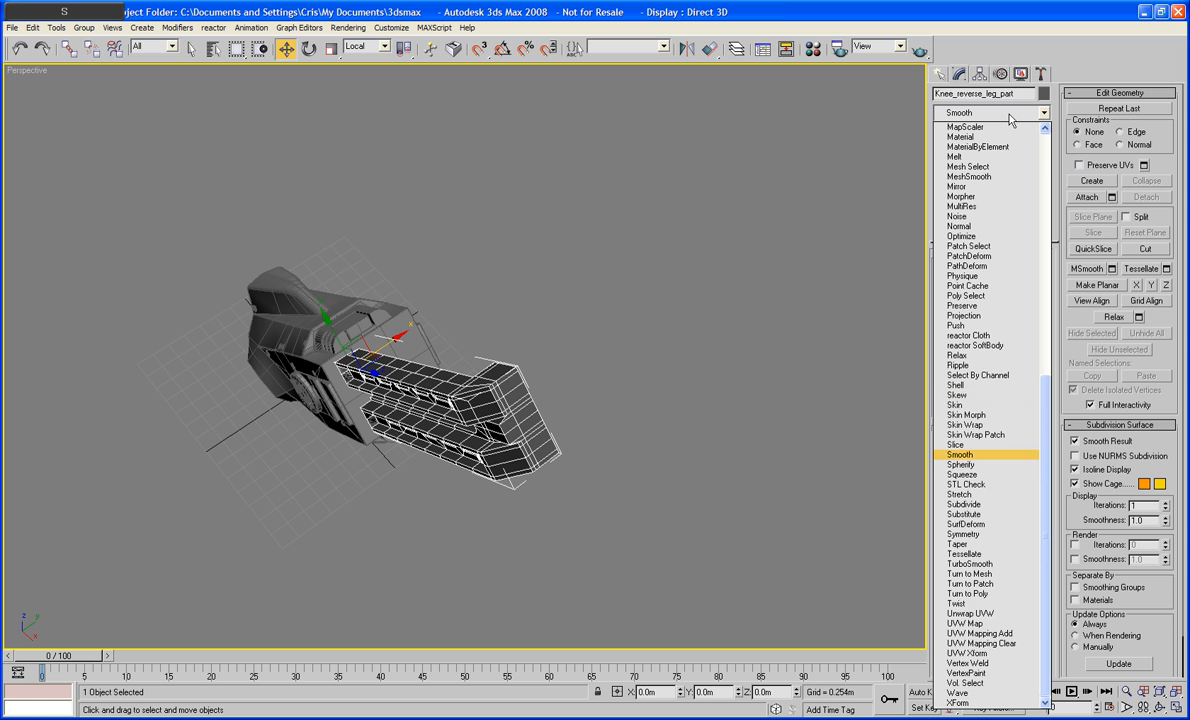
pyautogui.press('s')
pyautogui.press('Return')
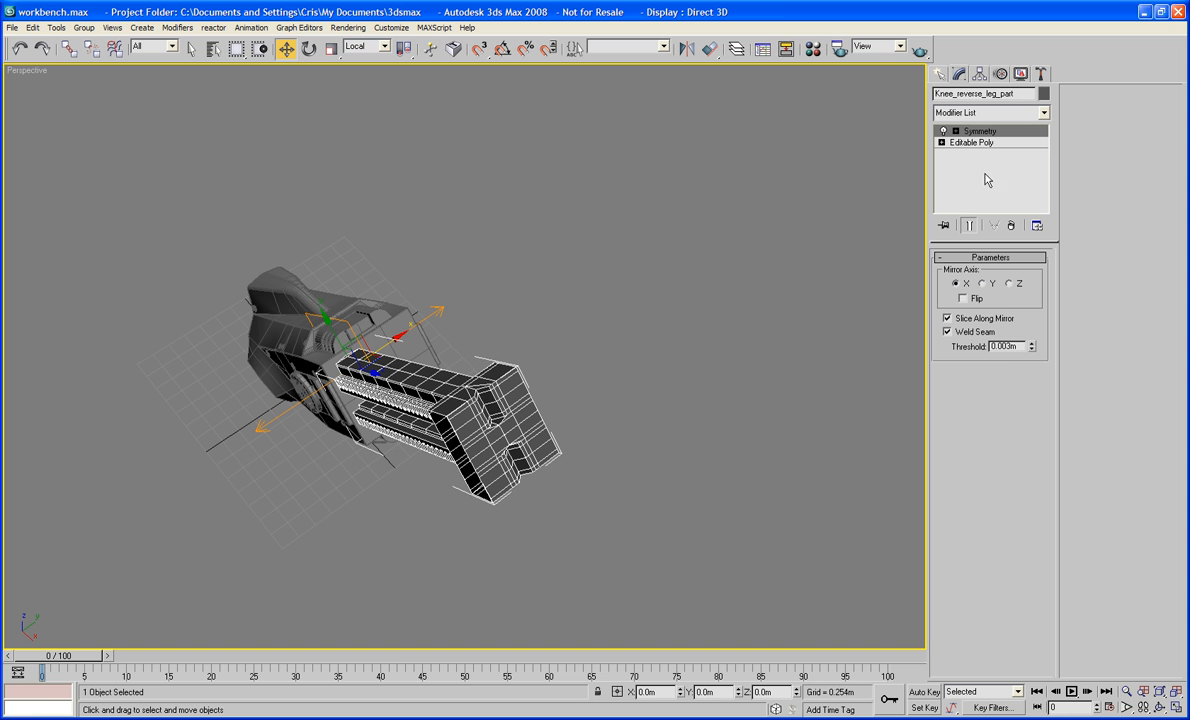
# Flip the X-axis symmetry and move its mirror plane along Y to about 0.065 m so the leg mirrors across its width
pyautogui.click(968, 133)
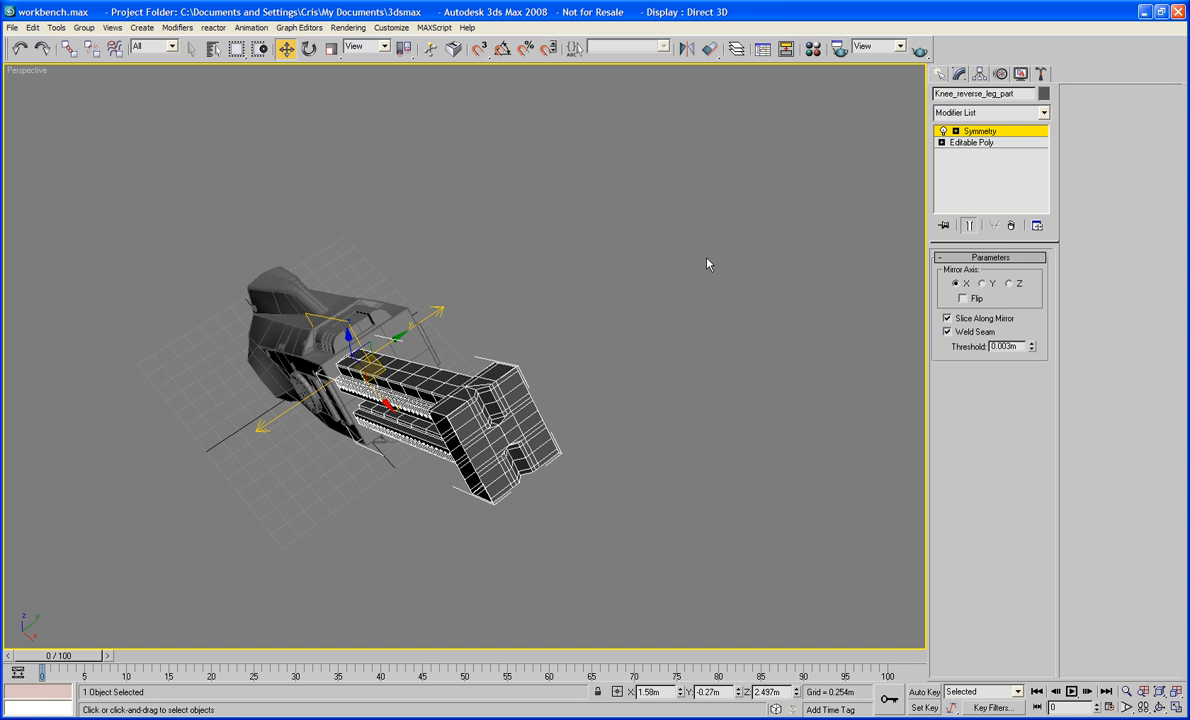
pyautogui.moveTo(400, 382); pyautogui.dragTo(425, 329)
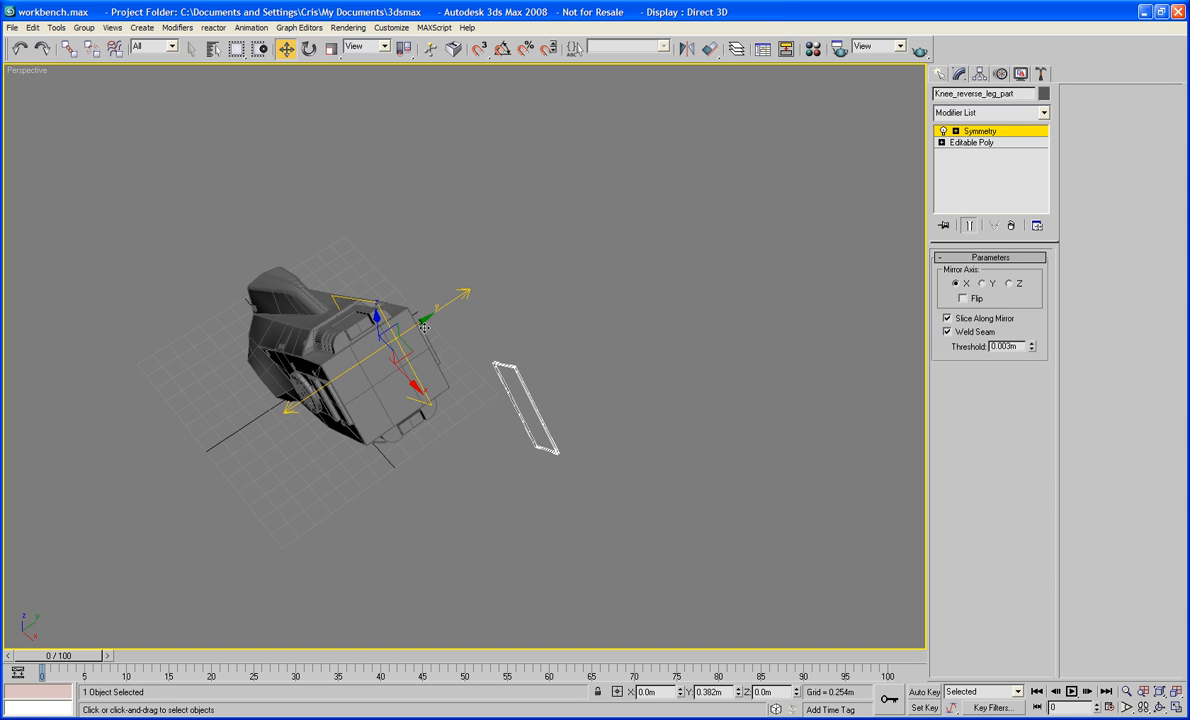
pyautogui.click(962, 298)
pyautogui.keyDown('alt'); pyautogui.moveTo(600, 325); pyautogui.dragTo(569, 562, button='middle'); pyautogui.keyUp('alt')
pyautogui.moveTo(481, 302); pyautogui.dragTo(476, 300)
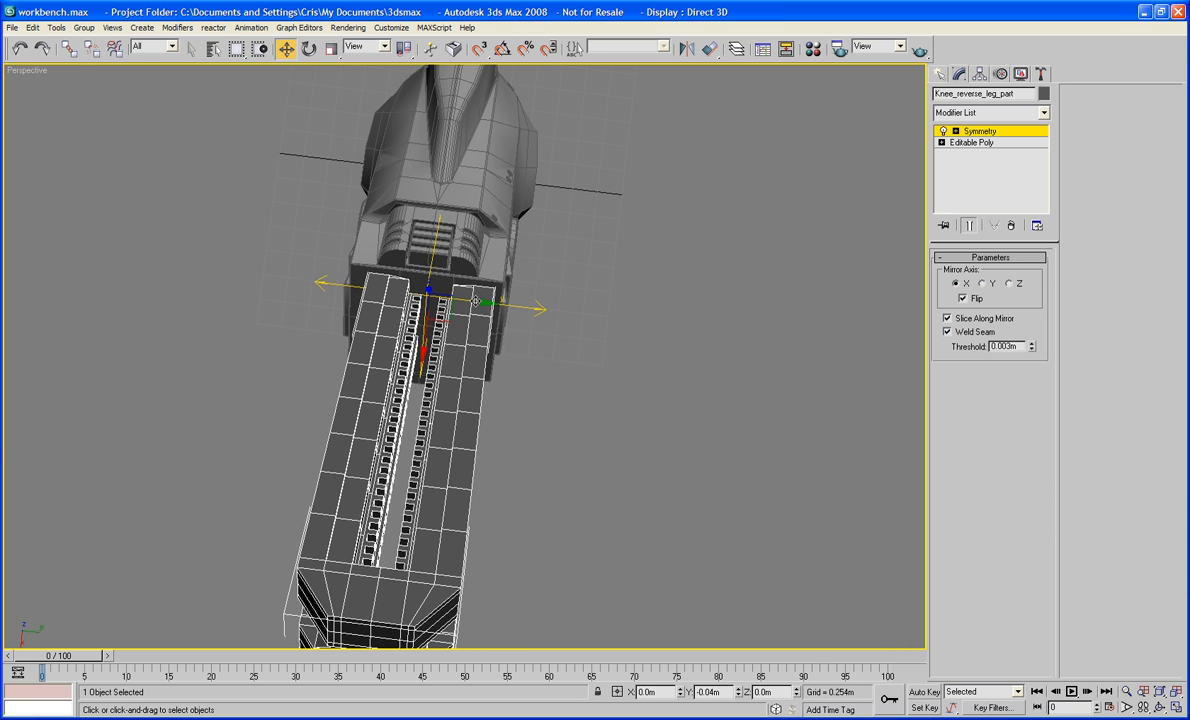
pyautogui.keyDown('alt'); pyautogui.moveTo(476, 301); pyautogui.dragTo(579, 207, button='middle'); pyautogui.keyUp('alt')
pyautogui.scroll(6, 518, 284)
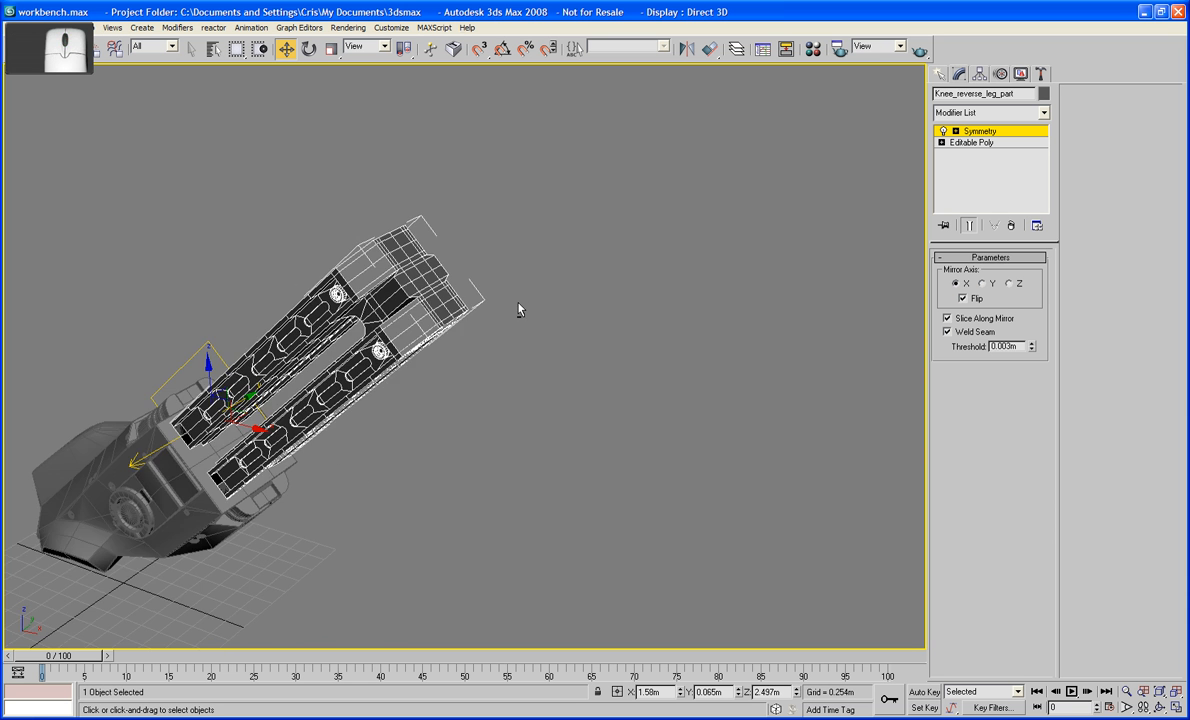
pyautogui.keyDown('alt'); pyautogui.moveTo(518, 308); pyautogui.dragTo(541, 382, button='middle'); pyautogui.keyUp('alt')
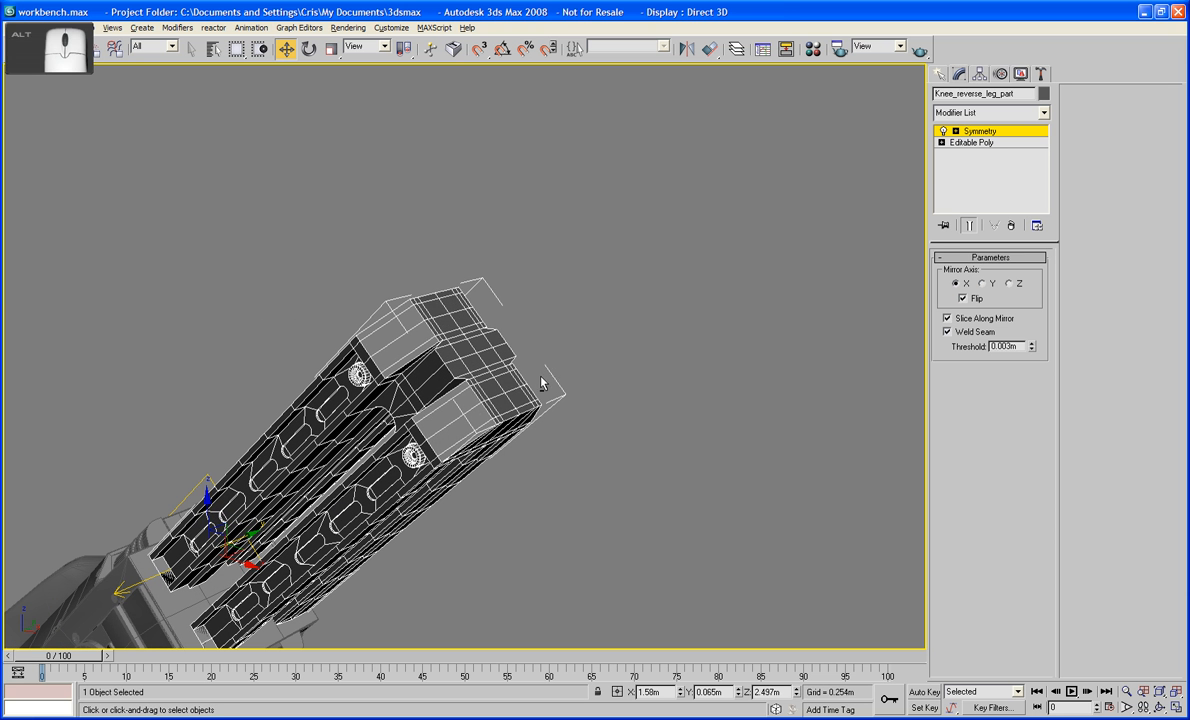
# Leave the mirror gizmo, pin the modifier stack and return to the base Editable Poly level
pyautogui.click(981, 132)
pyautogui.click(944, 227)
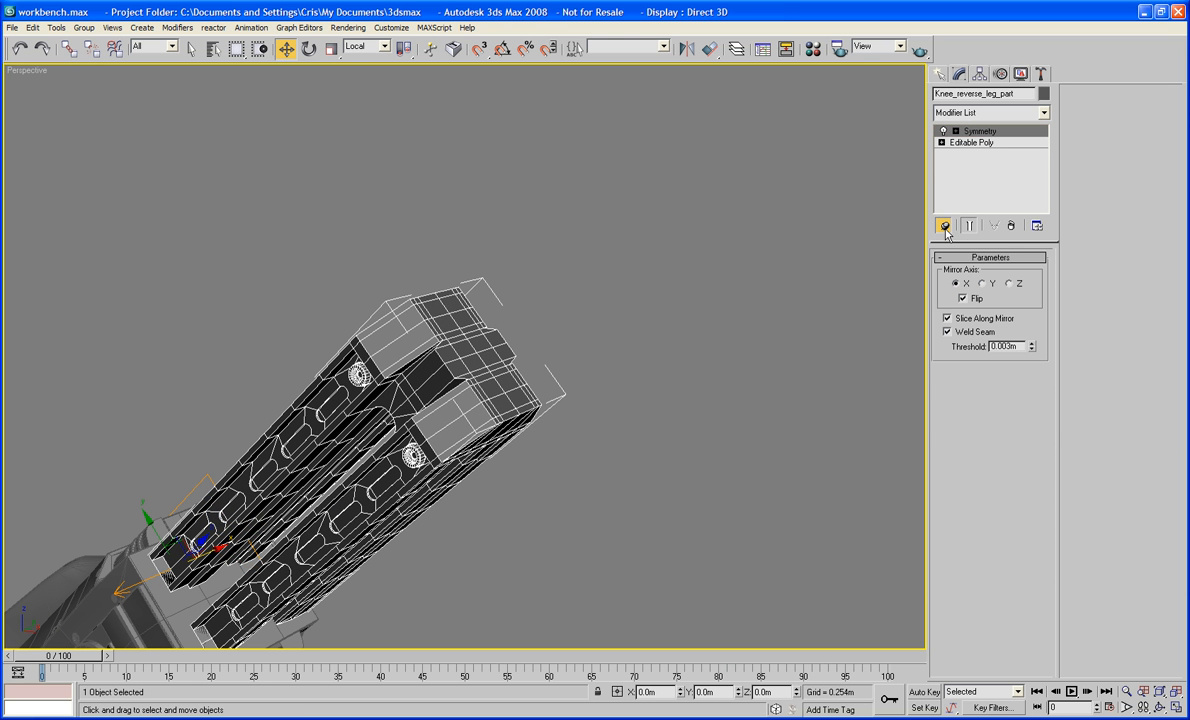
pyautogui.click(968, 143)
pyautogui.scroll(3, 776, 324)
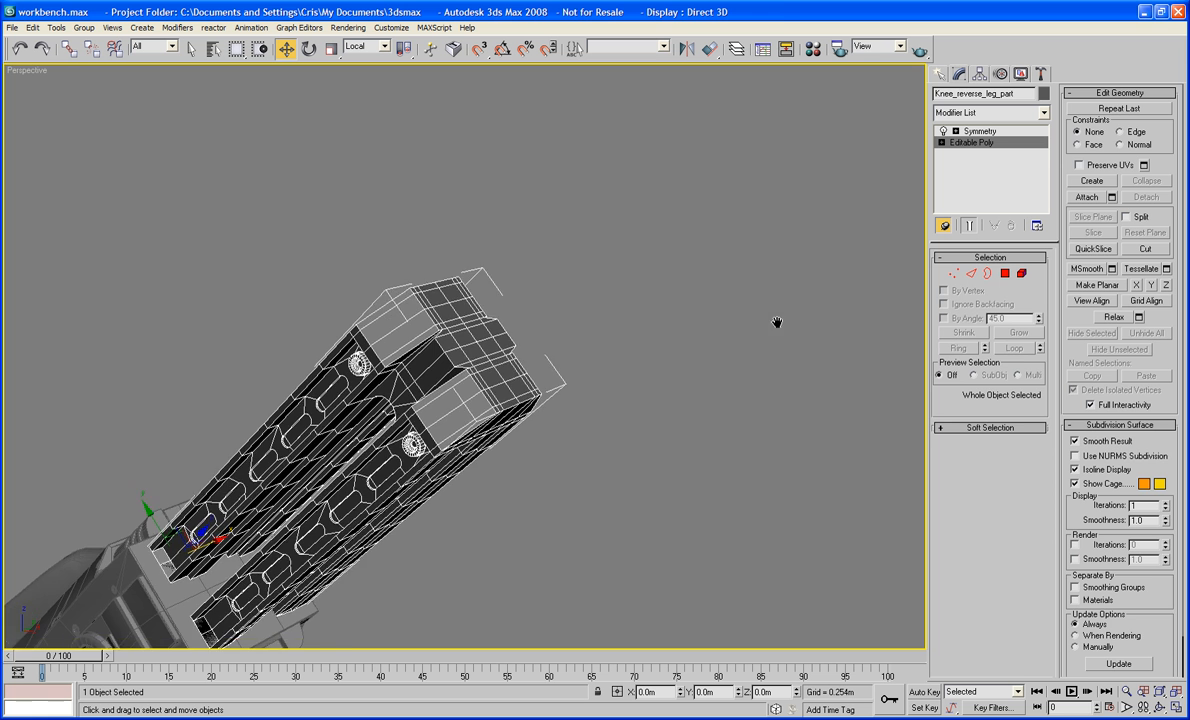
# Examine the recess between the two head blocks at polygon level, picking its inner face
pyautogui.scroll(2, 778, 327)
pyautogui.click(1004, 273)
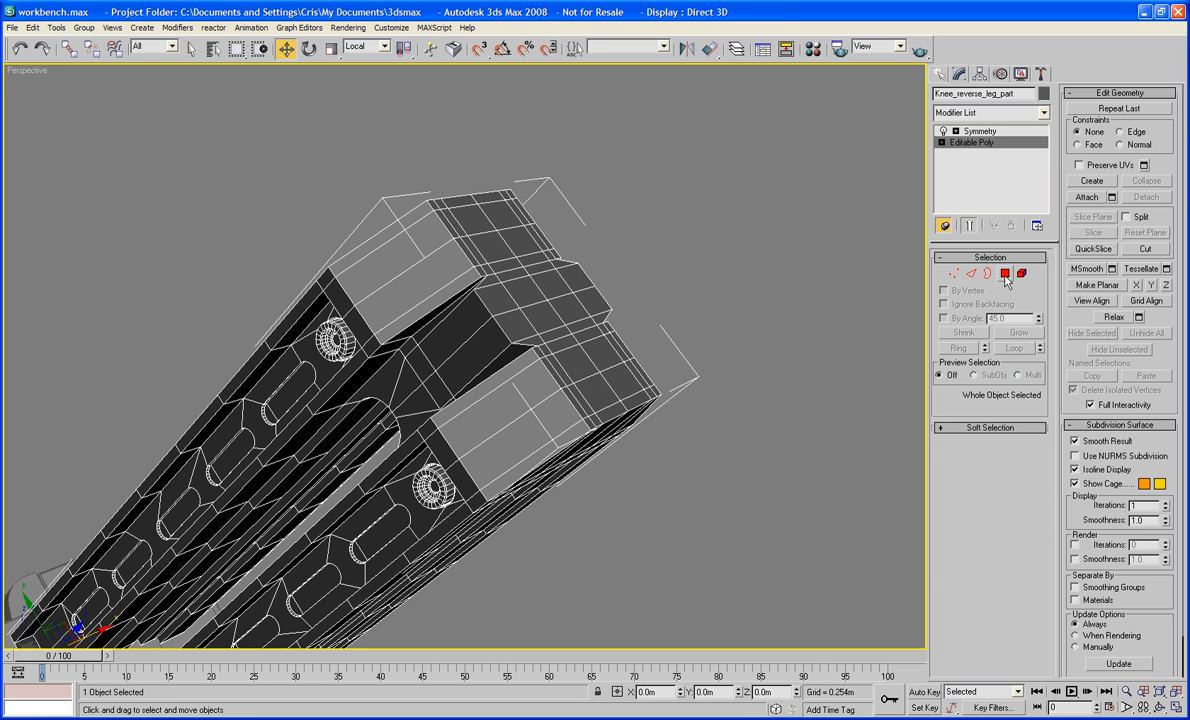
pyautogui.keyDown('alt'); pyautogui.moveTo(770, 345); pyautogui.dragTo(725, 367, button='middle'); pyautogui.keyUp('alt')
pyautogui.click(604, 383)
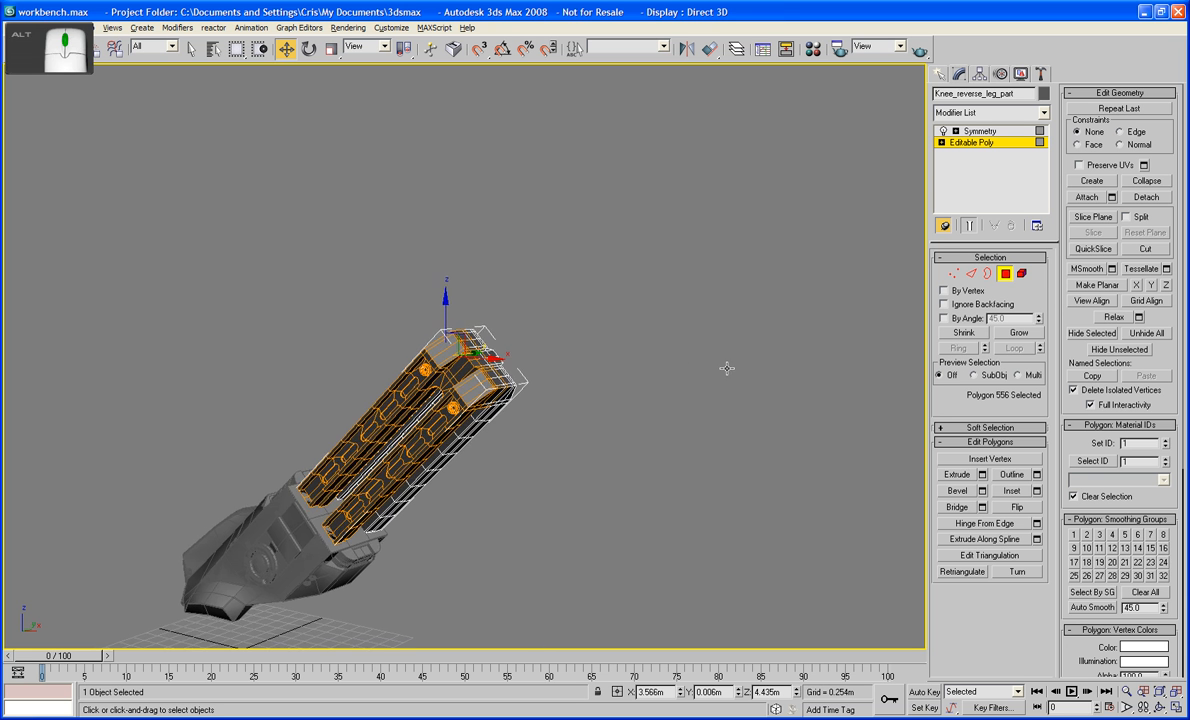
pyautogui.scroll(3, 686, 375)
pyautogui.click(470, 378)
pyautogui.moveTo(470, 378); pyautogui.dragTo(501, 377, button='middle')
pyautogui.moveTo(500, 377); pyautogui.dragTo(507, 379)
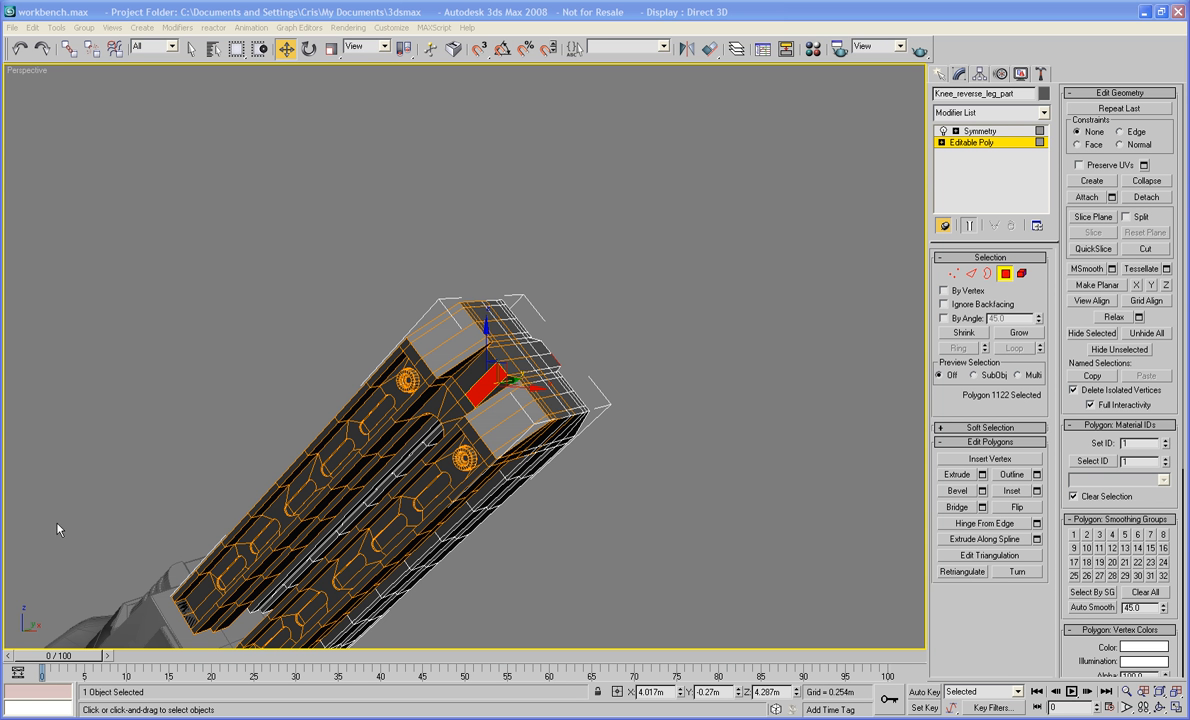
pyautogui.moveTo(412, 396)
pyautogui.mouseDown(button='middle')
pyautogui.moveTo(337, 387)
pyautogui.moveTo(362, 427)
pyautogui.moveTo(300, 395)
pyautogui.moveTo(431, 386)
pyautogui.mouseUp(button='middle')
pyautogui.scroll(5, 362, 427)
pyautogui.scroll(2, 431, 386)
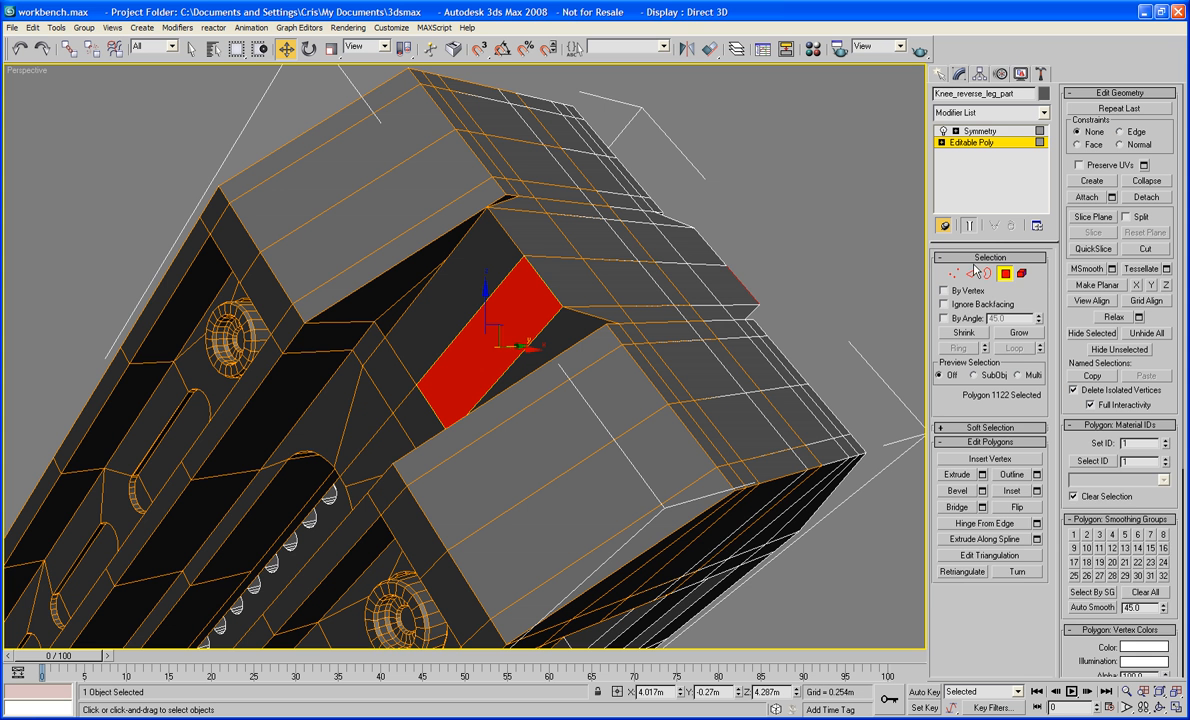
# Select the pairs of short ledge edges on both sides of the recess between the head blocks and connect them
pyautogui.click(971, 273)
pyautogui.click(352, 323)
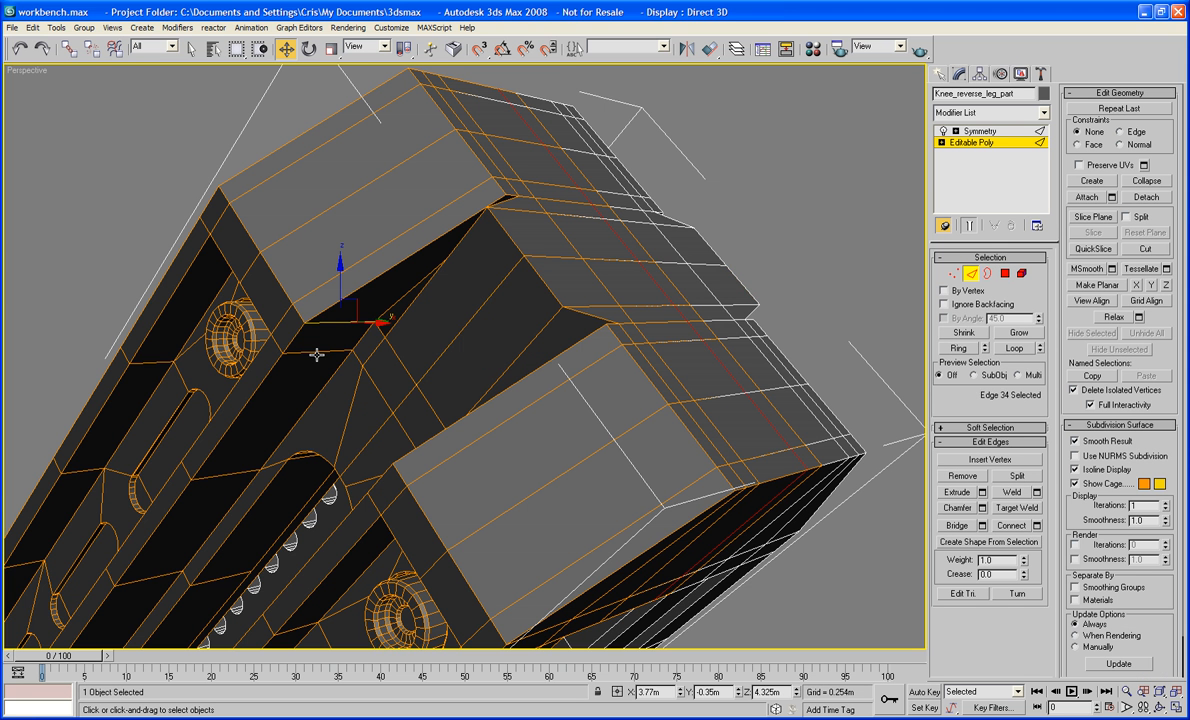
pyautogui.keyDown('ctrl'); pyautogui.click(317, 352); pyautogui.keyUp('ctrl')
pyautogui.keyDown('alt'); pyautogui.moveTo(317, 352); pyautogui.dragTo(438, 400, button='middle'); pyautogui.keyUp('alt')
pyautogui.press('z')
pyautogui.scroll(-3, 385, 388)
pyautogui.scroll(8, 438, 398)
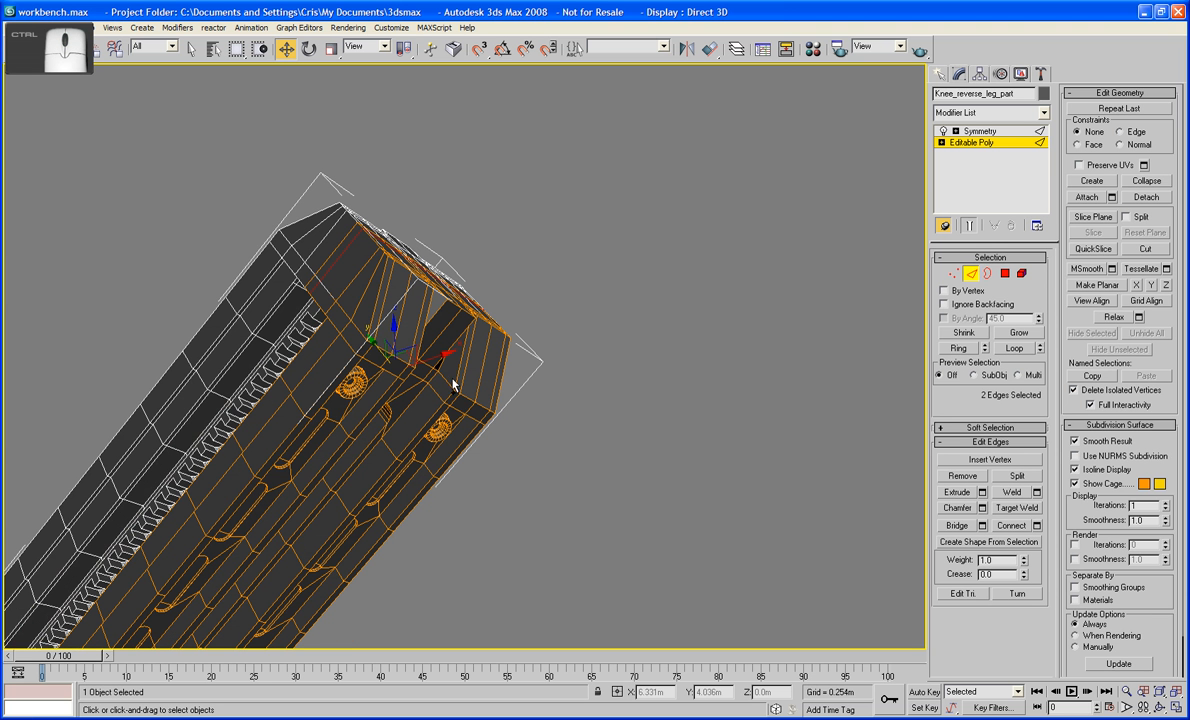
pyautogui.keyDown('ctrl'); pyautogui.click(443, 380); pyautogui.keyUp('ctrl')
pyautogui.keyDown('ctrl'); pyautogui.click(435, 393); pyautogui.keyUp('ctrl')
pyautogui.click(1018, 527)
pyautogui.keyDown('alt'); pyautogui.moveTo(610, 400); pyautogui.dragTo(585, 421, button='middle'); pyautogui.keyUp('alt')
pyautogui.scroll(8, 585, 421)
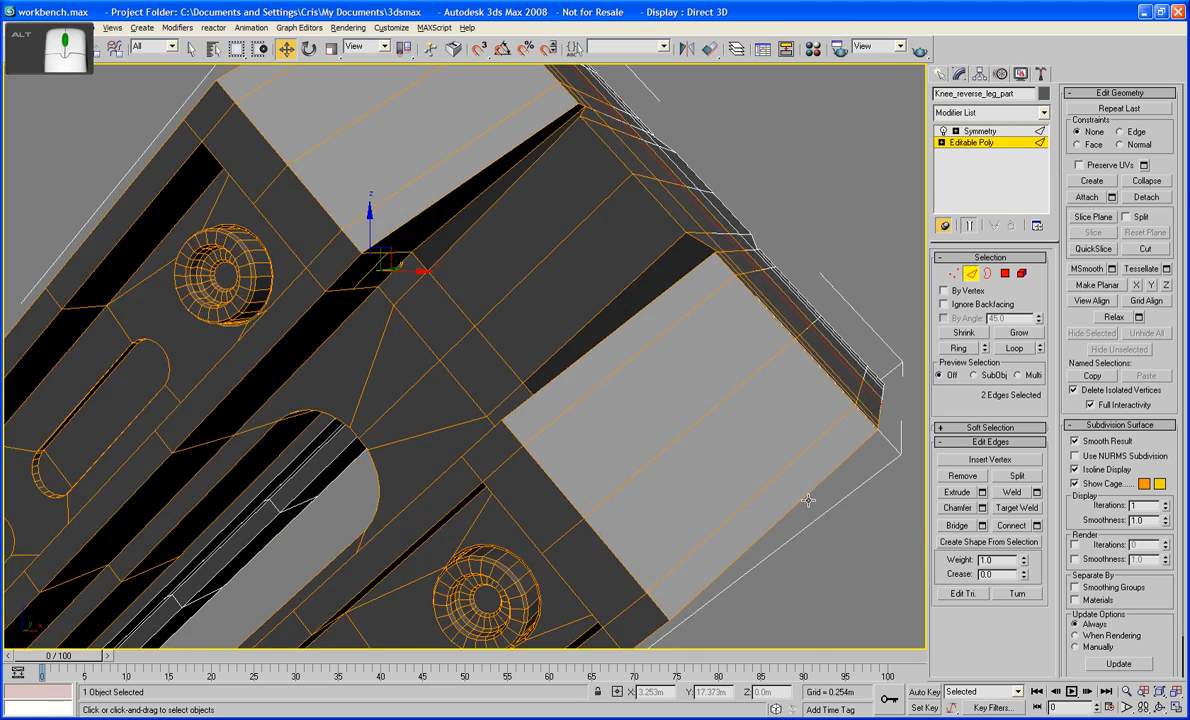
pyautogui.keyDown('alt'); pyautogui.moveTo(808, 500); pyautogui.dragTo(707, 486, button='middle'); pyautogui.keyUp('alt')
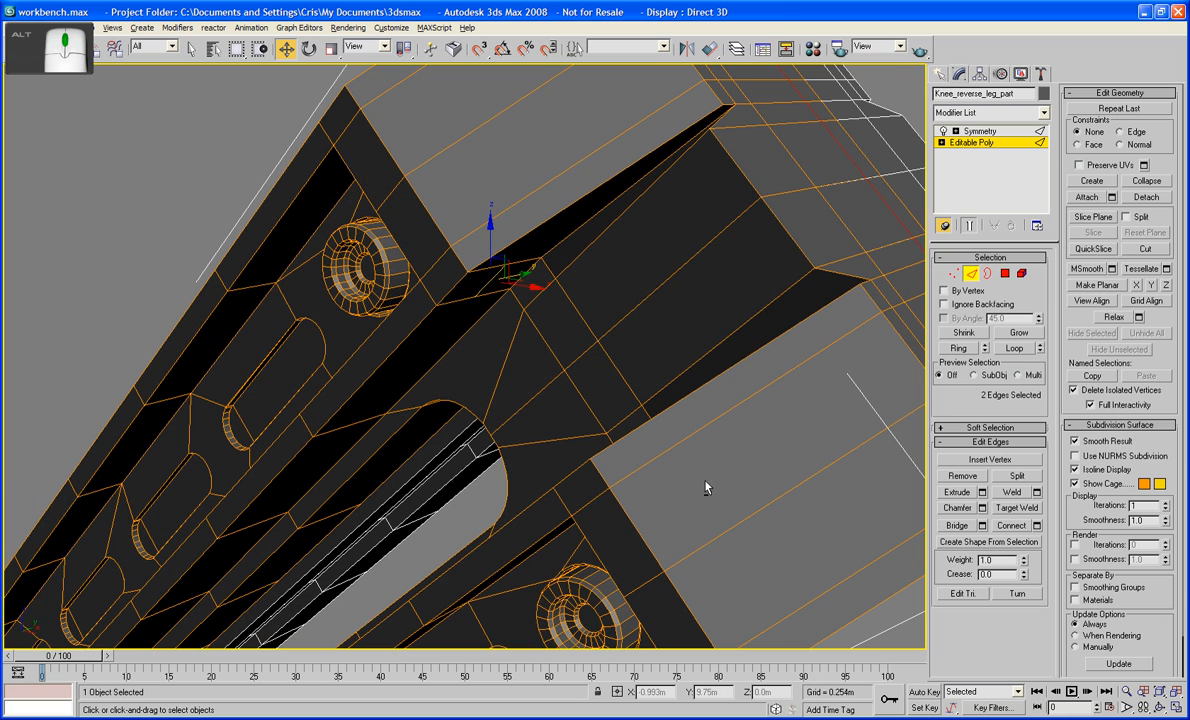
# Delete the small ledge polygons on either side of the recess next to the head blocks
pyautogui.click(1005, 273)
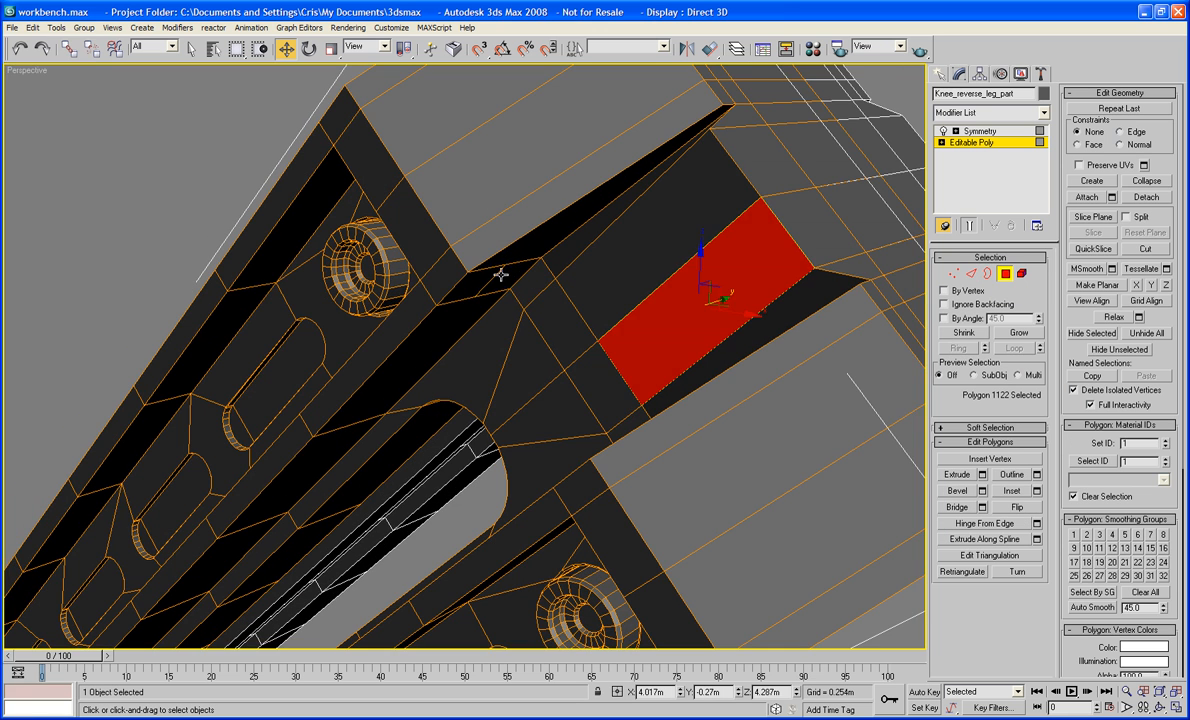
pyautogui.click(501, 274)
pyautogui.keyDown('alt'); pyautogui.moveTo(501, 274); pyautogui.dragTo(922, 313, button='middle'); pyautogui.keyUp('alt')
pyautogui.keyDown('ctrl'); pyautogui.click(624, 384); pyautogui.keyUp('ctrl')
pyautogui.press('Delete')
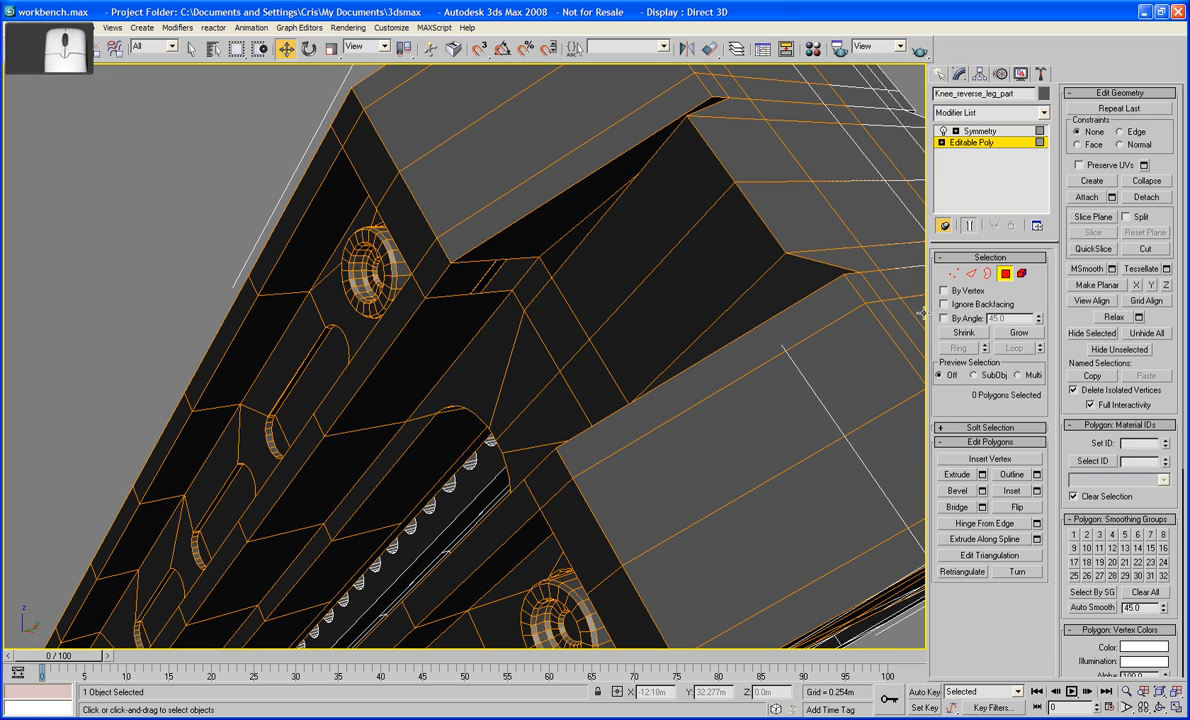
# Extrude the strip of four narrow polygons across the leg's end at the base of the recess
pyautogui.click(523, 279)
pyautogui.keyDown('ctrl'); pyautogui.click(560, 338); pyautogui.keyUp('ctrl')
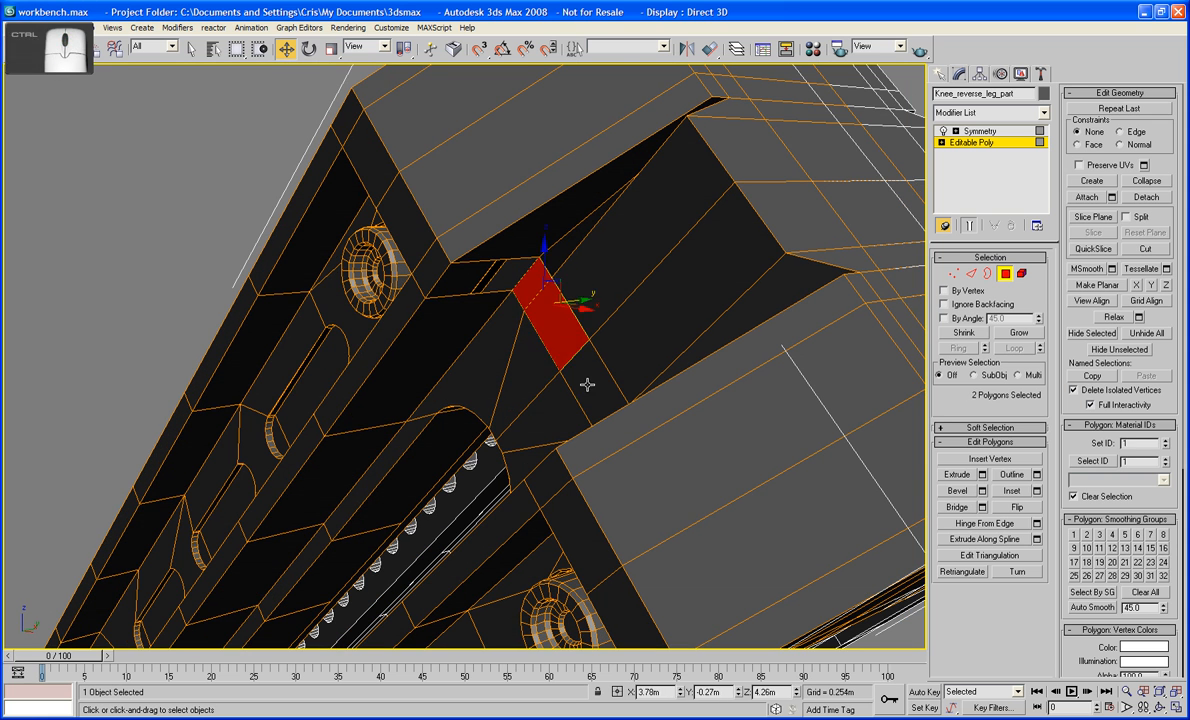
pyautogui.keyDown('ctrl'); pyautogui.click(590, 389); pyautogui.keyUp('ctrl')
pyautogui.moveTo(590, 389)
pyautogui.keyDown('alt'); pyautogui.mouseDown(button='middle')
pyautogui.moveTo(626, 419)
pyautogui.moveTo(604, 409)
pyautogui.mouseUp(button='middle'); pyautogui.keyUp('alt')
pyautogui.keyDown('ctrl'); pyautogui.click(631, 425); pyautogui.keyUp('ctrl')
pyautogui.click(957, 474)
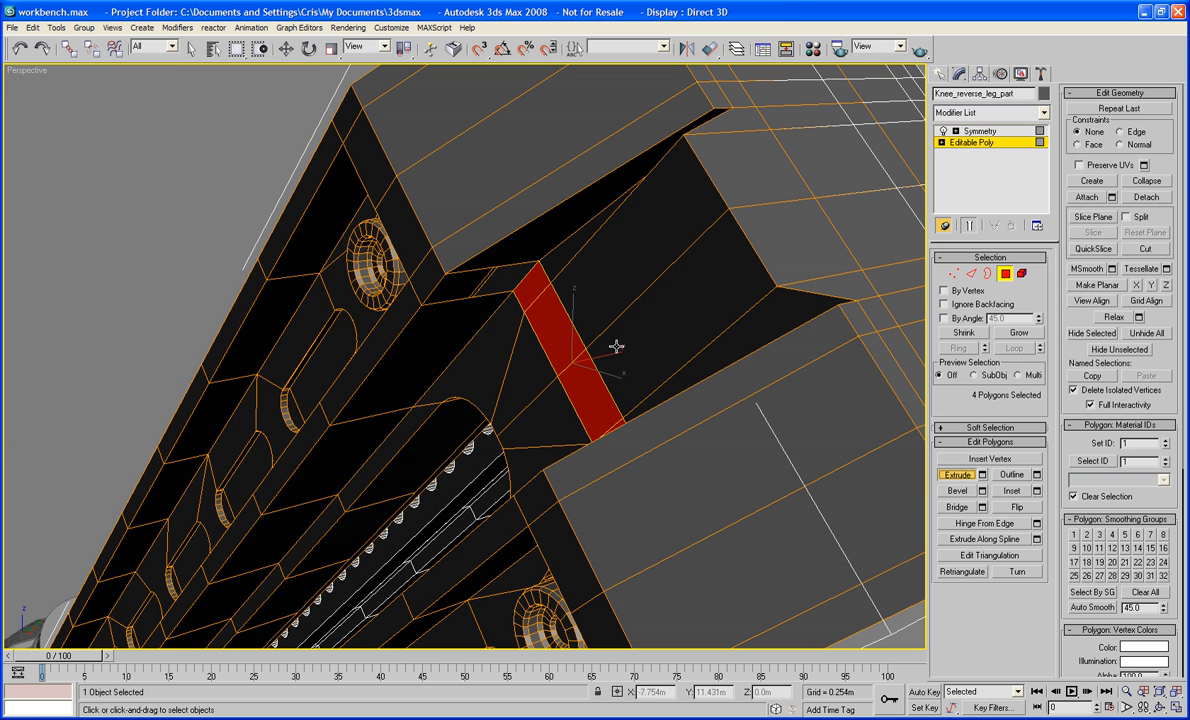
pyautogui.moveTo(559, 345); pyautogui.dragTo(547, 324)
pyautogui.keyDown('alt'); pyautogui.moveTo(547, 324); pyautogui.dragTo(466, 293, button='middle'); pyautogui.keyUp('alt')
pyautogui.scroll(4, 453, 324)
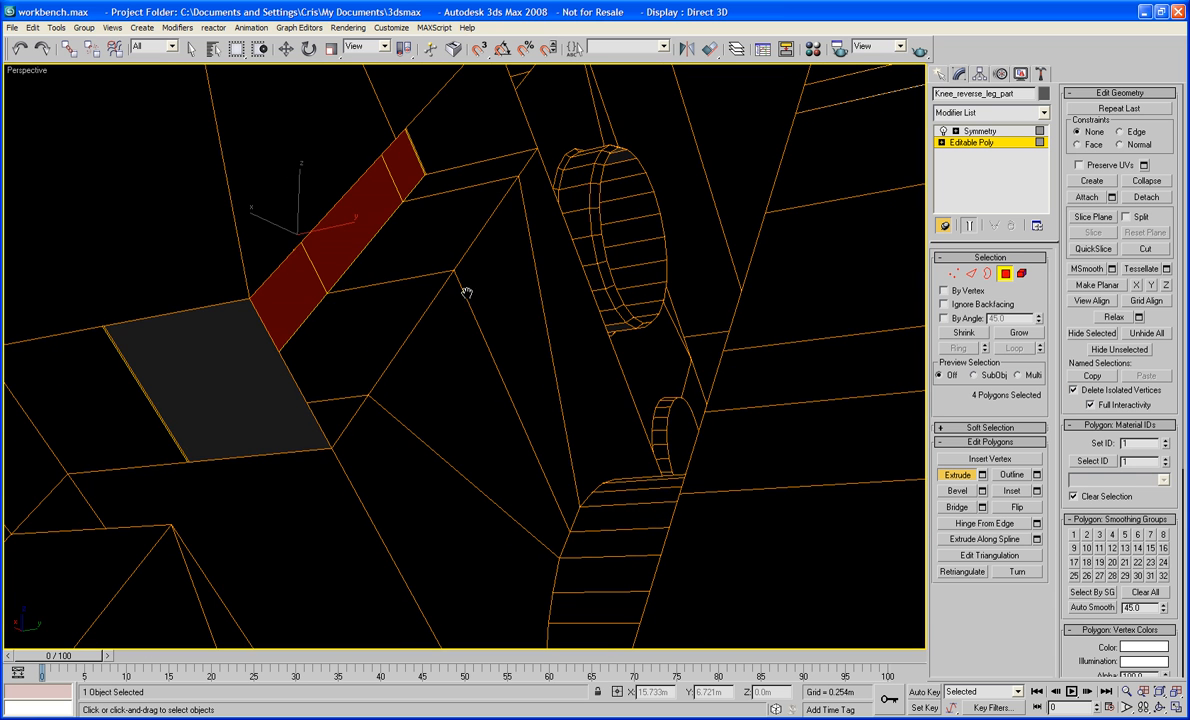
# Delete the two leftover faces flanking the ends of the extruded strip
pyautogui.click(230, 360)
pyautogui.press('Delete')
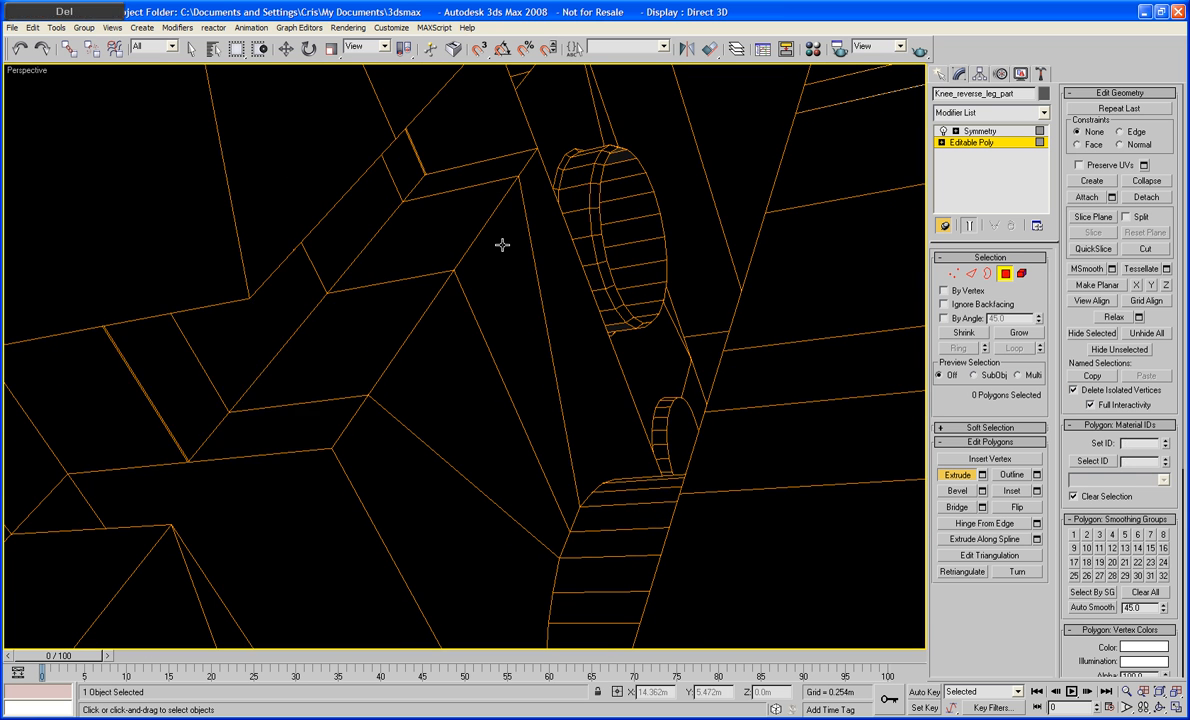
pyautogui.click(494, 133)
pyautogui.press('Delete')
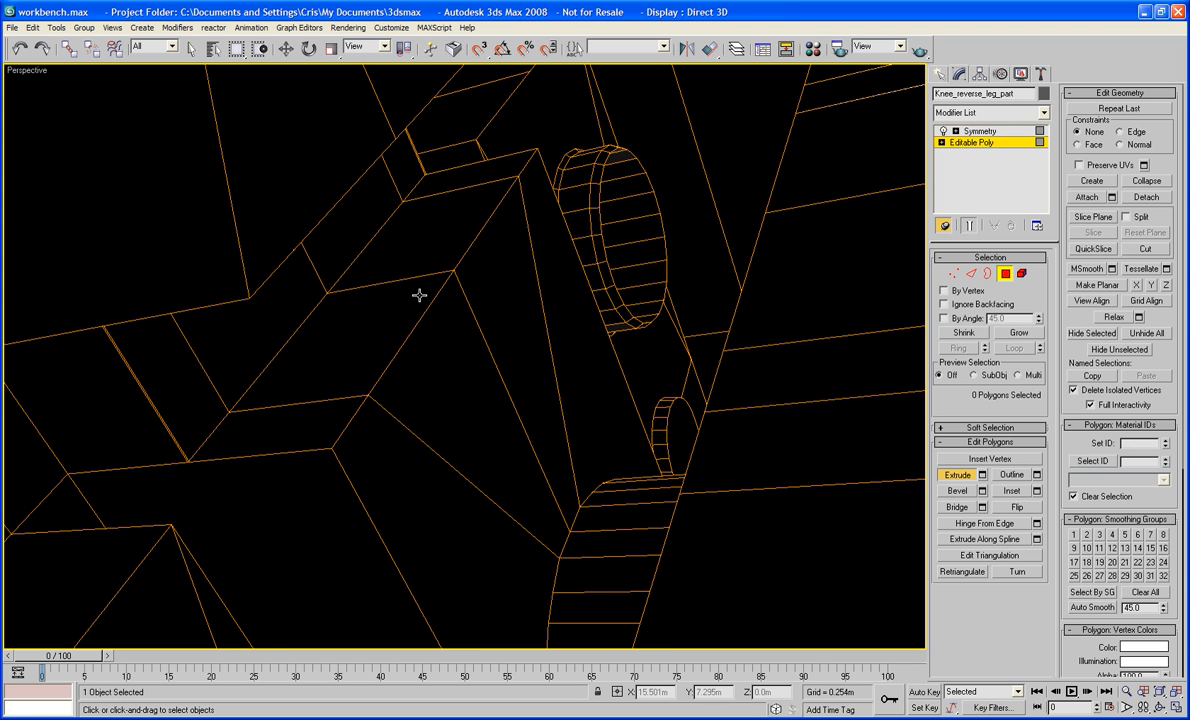
pyautogui.moveTo(229, 305); pyautogui.dragTo(256, 336, button='middle')
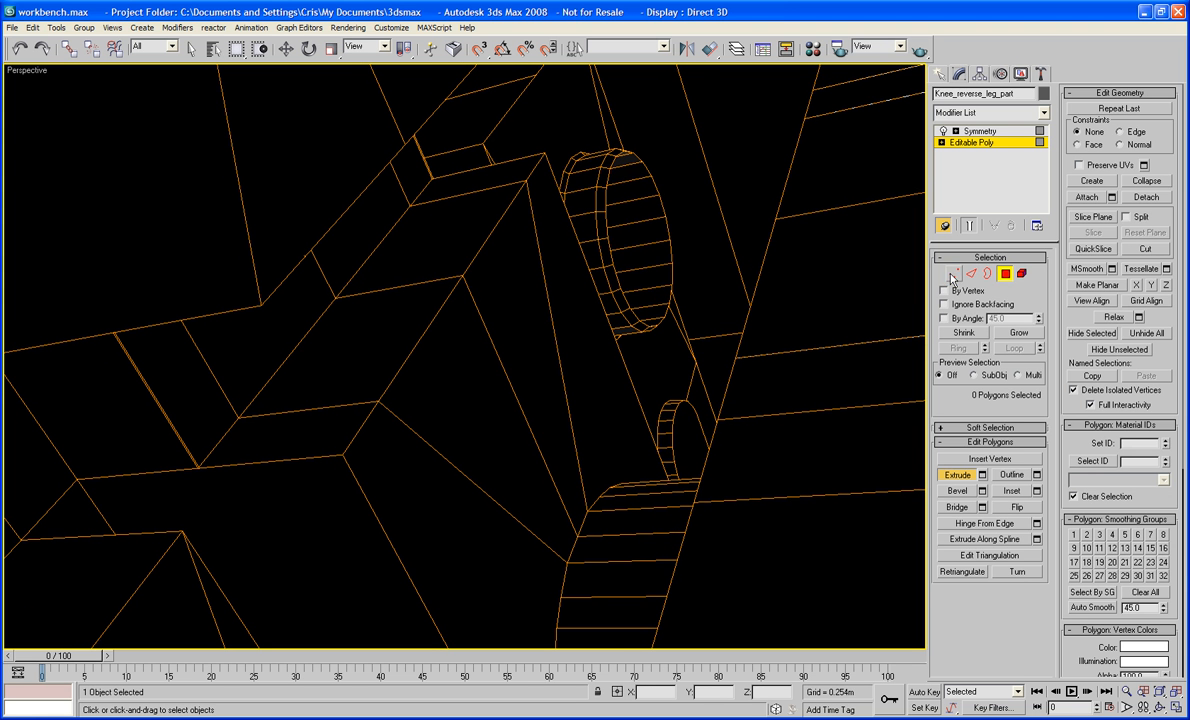
# Weld the nearly coincident vertex pairs along the seam at one end of the extruded strip
pyautogui.click(953, 274)
pyautogui.moveTo(113, 354); pyautogui.dragTo(114, 356)
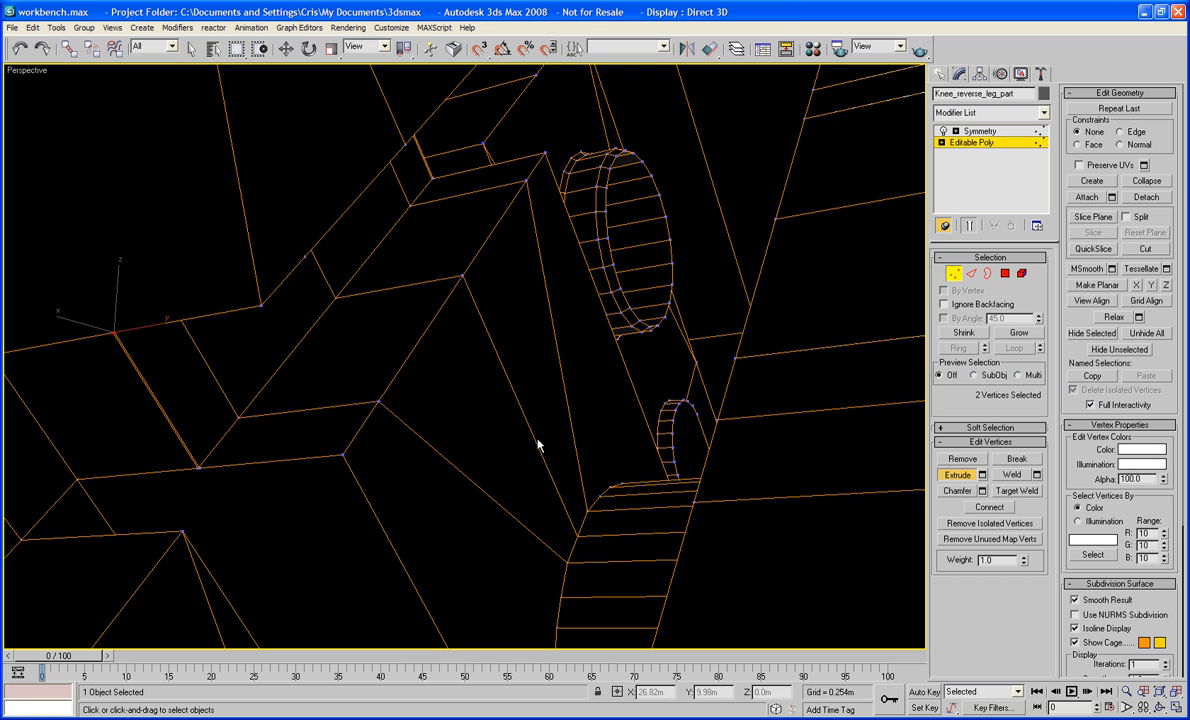
pyautogui.click(1014, 475)
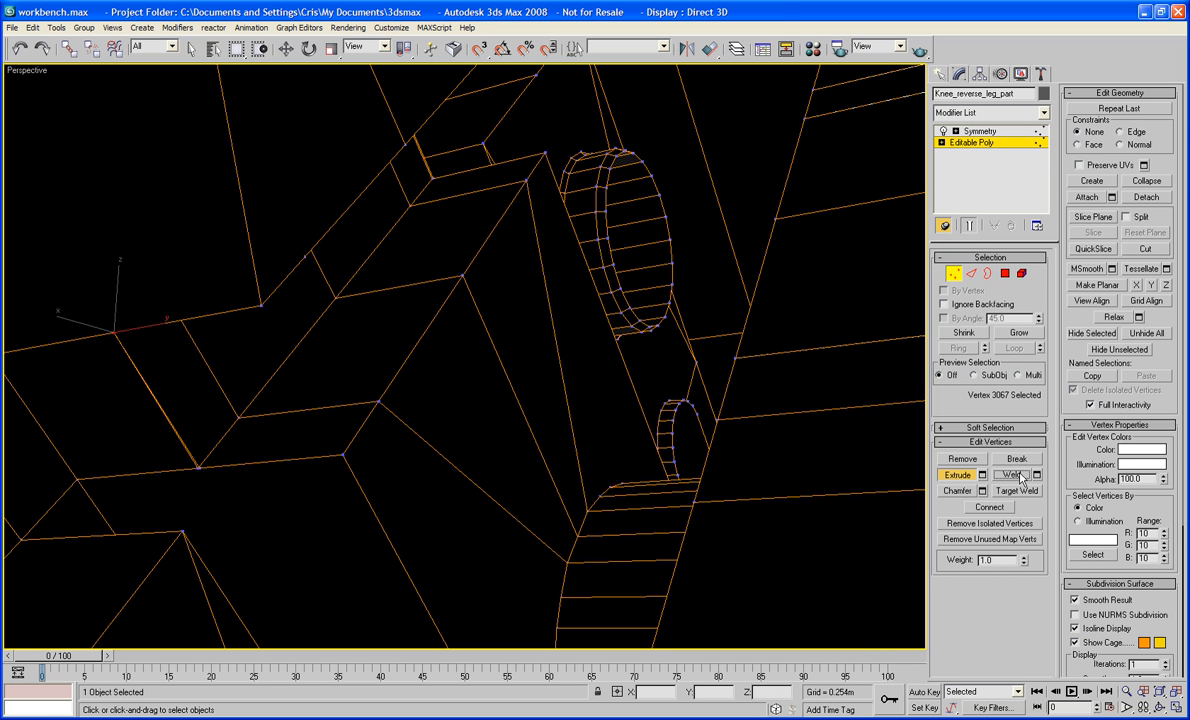
pyautogui.moveTo(199, 472); pyautogui.dragTo(201, 474)
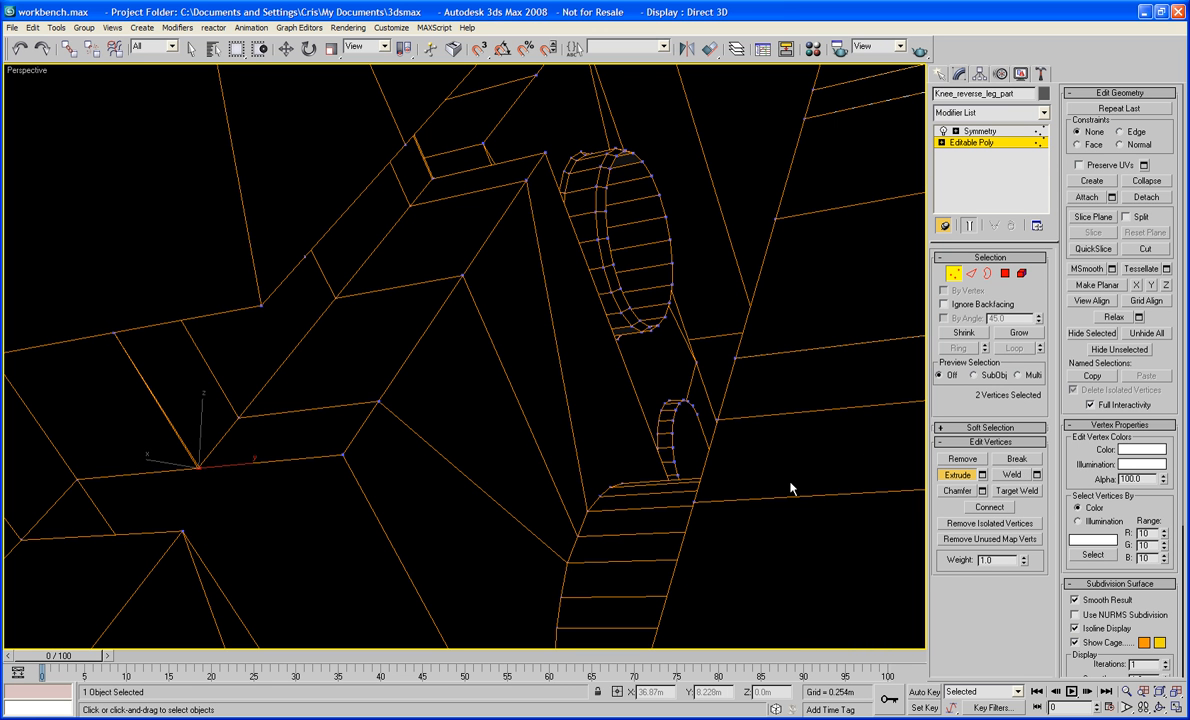
pyautogui.click(1012, 475)
pyautogui.press('F3')
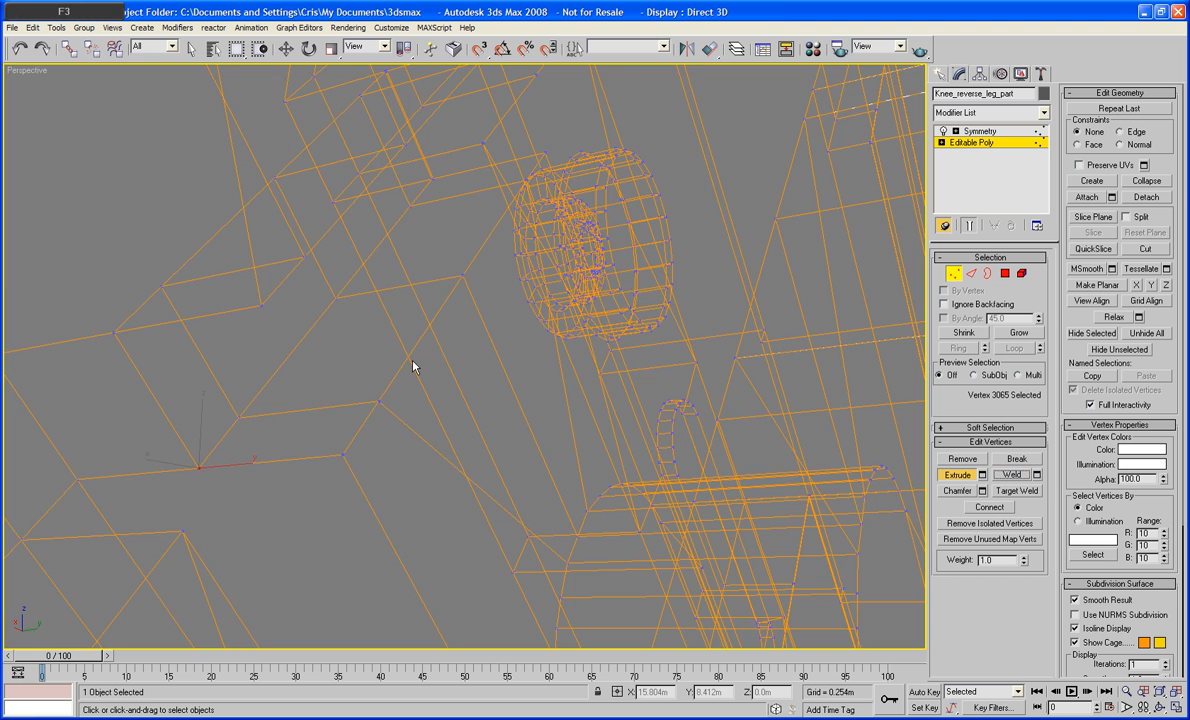
pyautogui.press('F3')
# Weld the doubled vertices along the seam at the strip's opposite end and clear the selection
pyautogui.moveTo(452, 277)
pyautogui.keyDown('alt'); pyautogui.mouseDown(button='middle')
pyautogui.moveTo(334, 312)
pyautogui.moveTo(282, 349)
pyautogui.moveTo(310, 421)
pyautogui.moveTo(428, 523)
pyautogui.moveTo(438, 614)
pyautogui.moveTo(465, 56)
pyautogui.moveTo(482, 100)
pyautogui.mouseUp(button='middle'); pyautogui.keyUp('alt')
pyautogui.scroll(1, 282, 349)
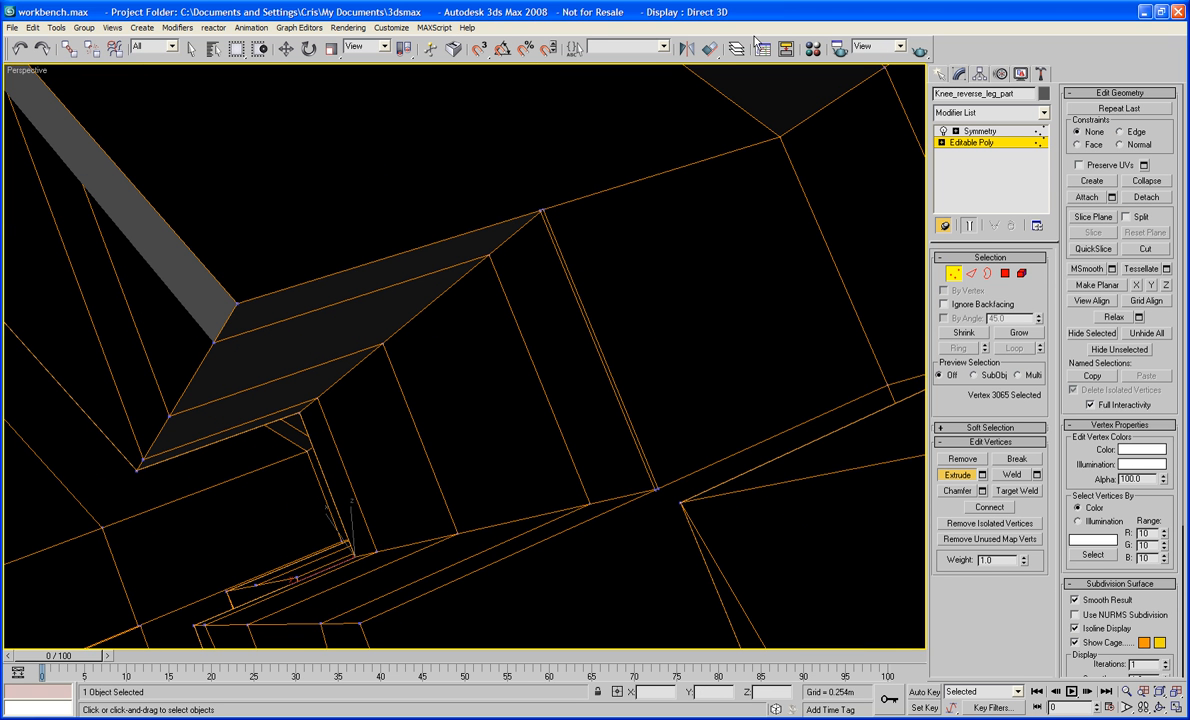
pyautogui.moveTo(608, 258); pyautogui.dragTo(608, 260)
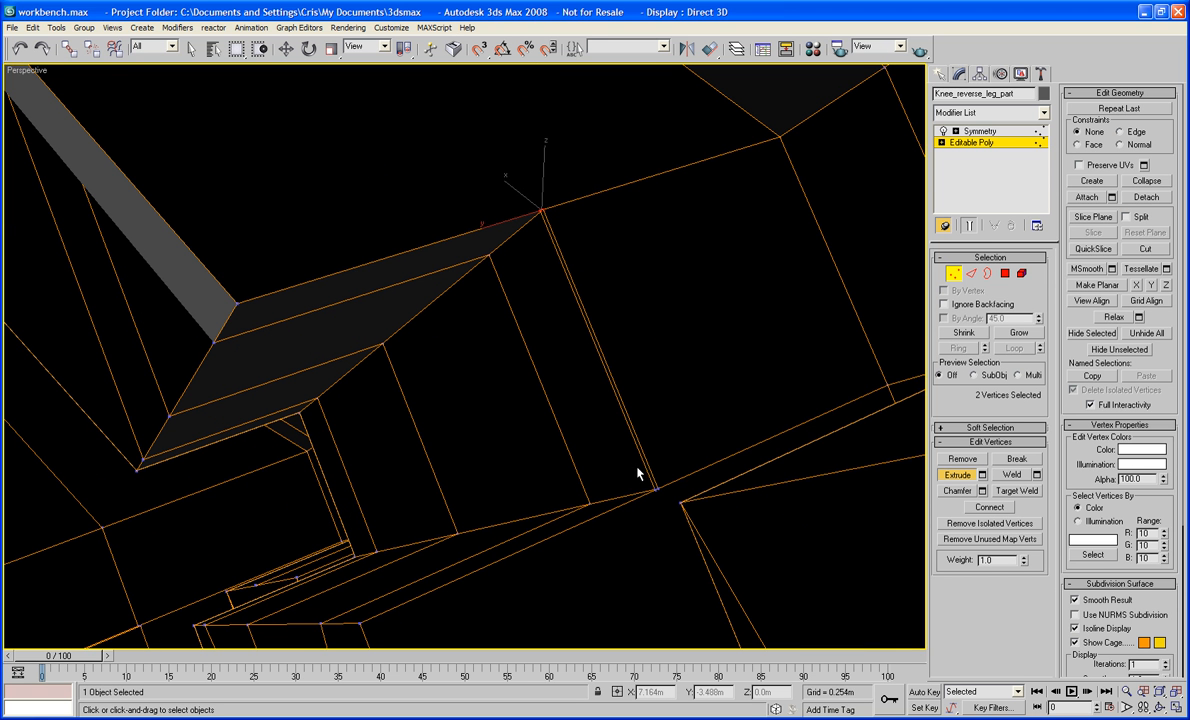
pyautogui.keyDown('ctrl'); pyautogui.moveTo(637, 474); pyautogui.dragTo(685, 522); pyautogui.keyUp('ctrl')
pyautogui.click(998, 473)
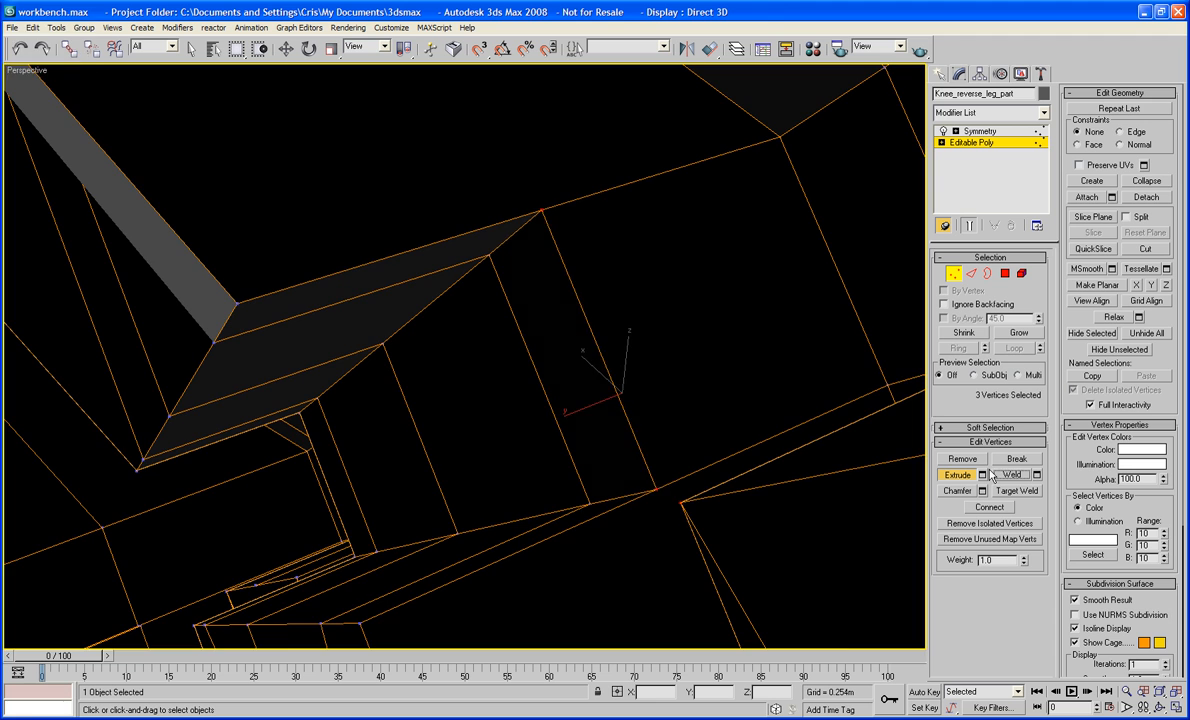
pyautogui.click(645, 379)
pyautogui.scroll(-4, 645, 379)
pyautogui.keyDown('alt'); pyautogui.moveTo(645, 379); pyautogui.dragTo(535, 383, button='middle'); pyautogui.keyUp('alt')
pyautogui.scroll(3, 485, 408)
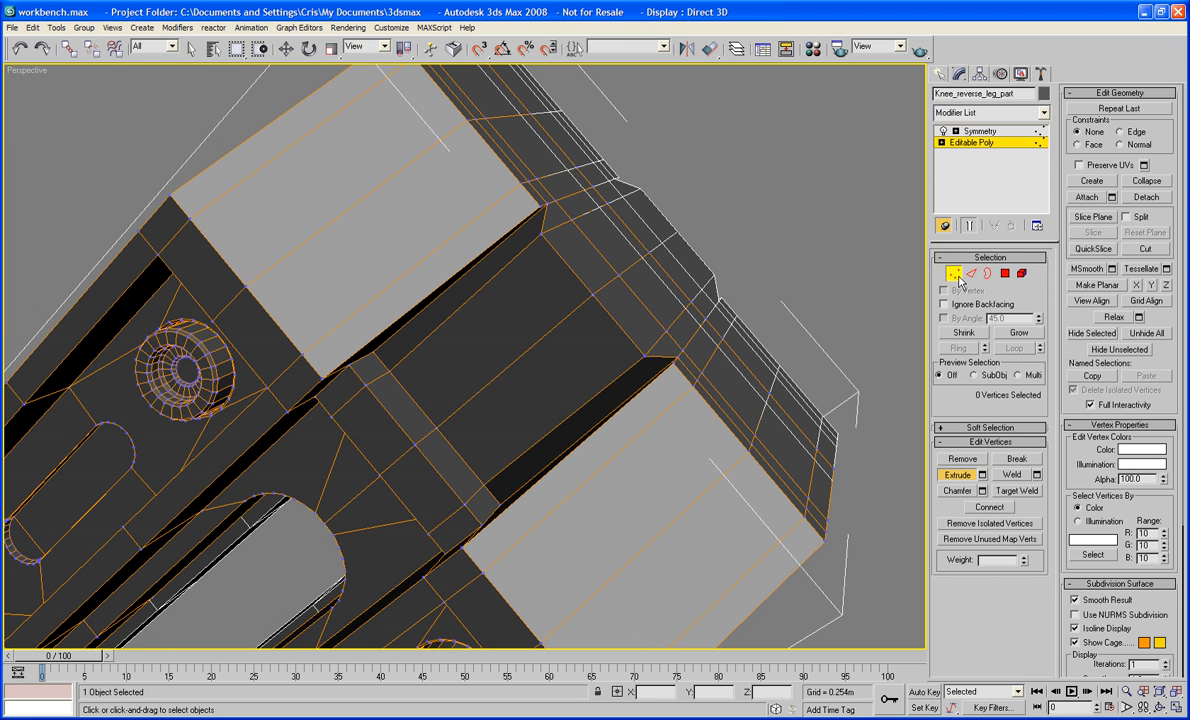
# Try insetting the recess's inner faces as two separate polygon pairs, each as a group by 0.012 m
pyautogui.click(1005, 273)
pyautogui.click(531, 313)
pyautogui.keyDown('ctrl'); pyautogui.click(376, 384); pyautogui.keyUp('ctrl')
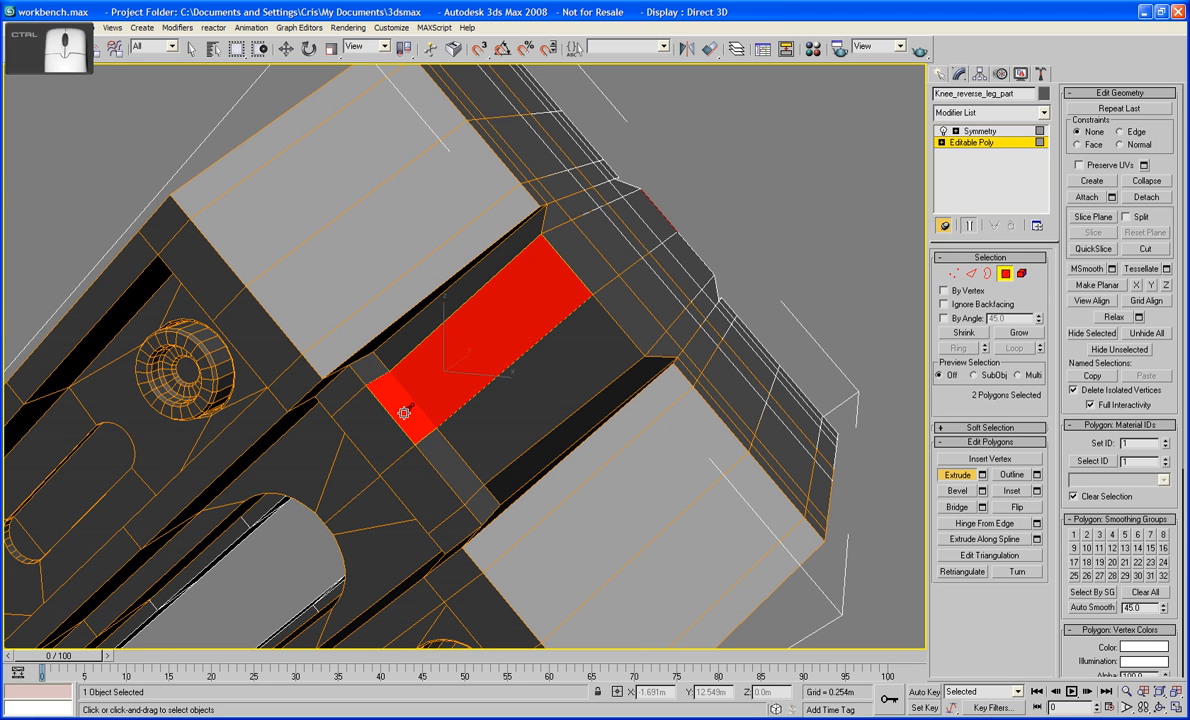
pyautogui.click(1037, 491)
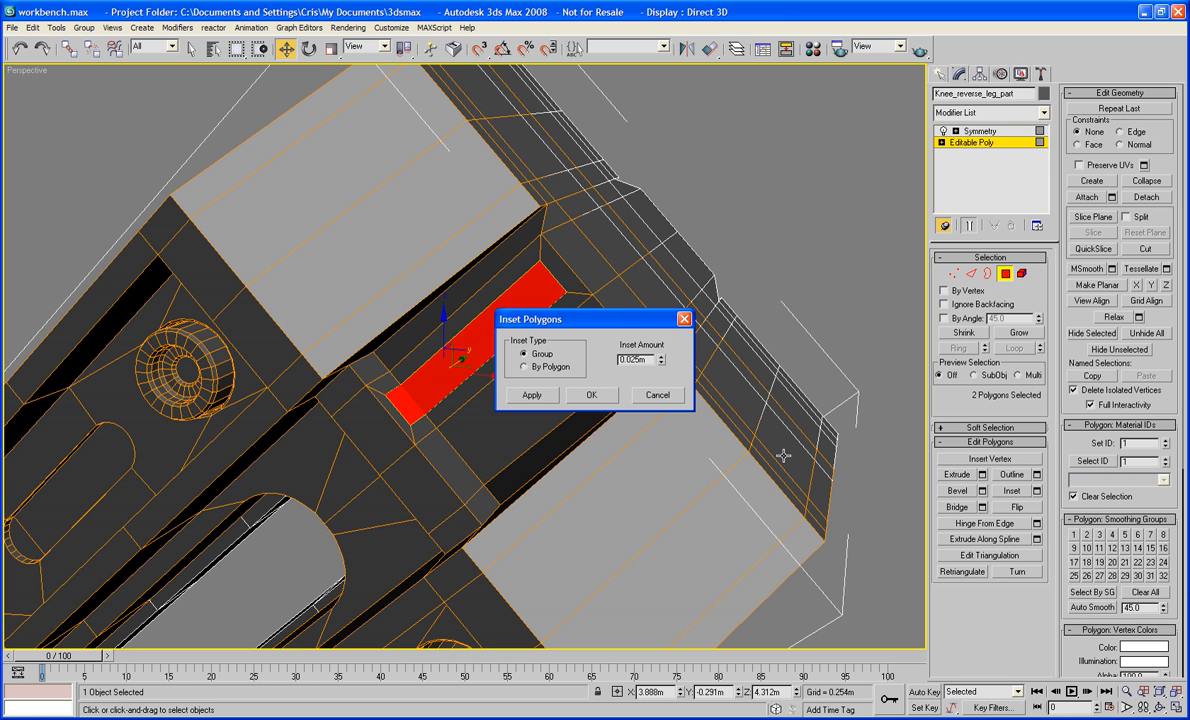
pyautogui.moveTo(659, 368); pyautogui.dragTo(612, 375)
pyautogui.click(533, 396)
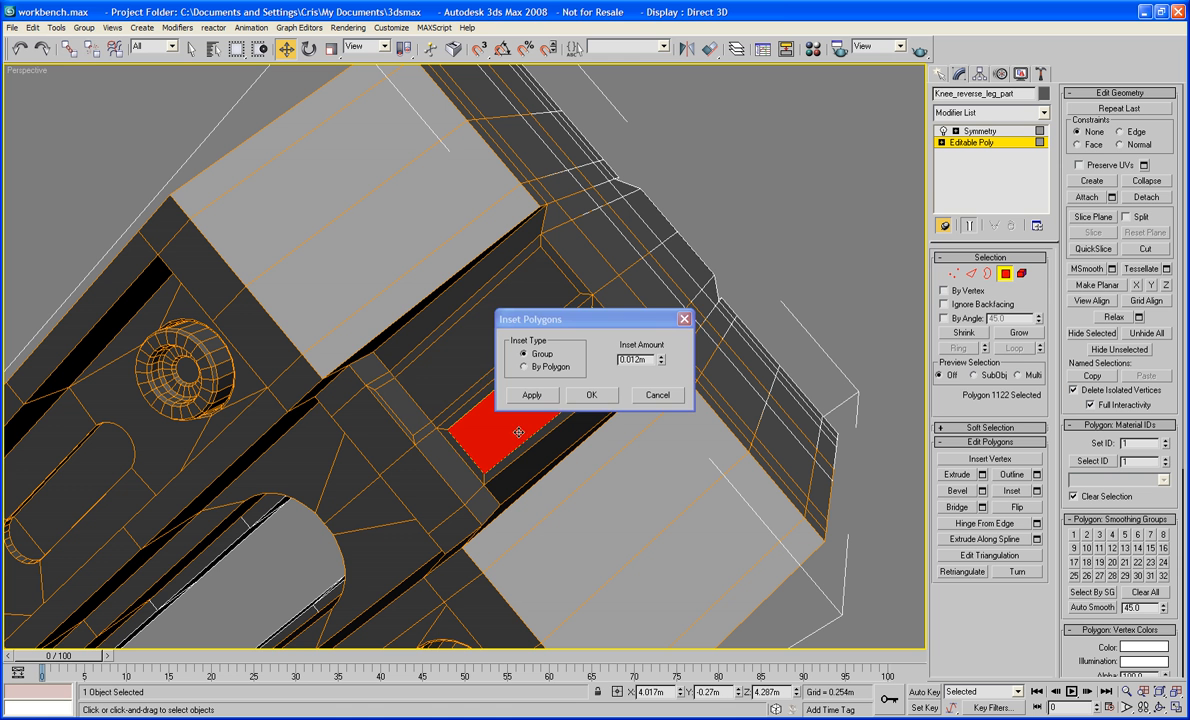
pyautogui.keyDown('ctrl'); pyautogui.click(469, 475); pyautogui.keyUp('ctrl')
pyautogui.click(532, 396)
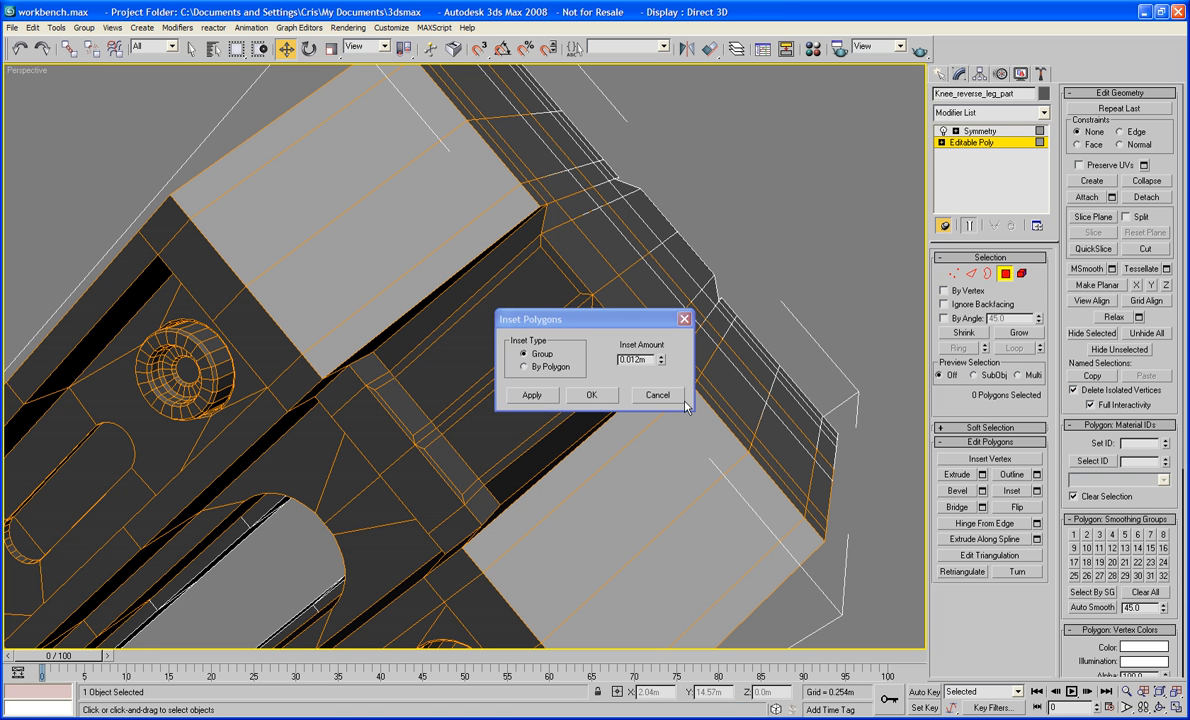
pyautogui.click(657, 395)
# Try moving the two inset faces inside the recess to give them depth
pyautogui.click(530, 323)
pyautogui.keyDown('ctrl'); pyautogui.click(545, 352); pyautogui.keyUp('ctrl')
pyautogui.keyDown('alt'); pyautogui.moveTo(545, 352); pyautogui.dragTo(489, 374, button='middle'); pyautogui.keyUp('alt')
pyautogui.moveTo(496, 343); pyautogui.dragTo(441, 349)
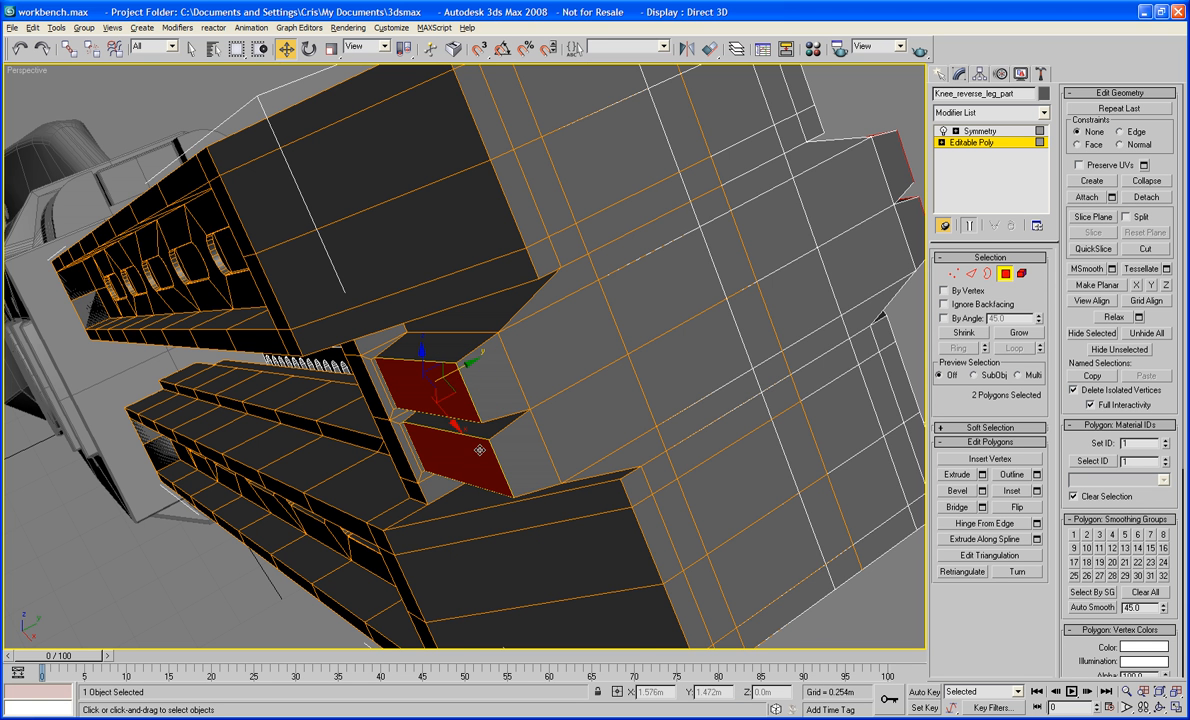
pyautogui.keyDown('alt'); pyautogui.moveTo(447, 418); pyautogui.dragTo(556, 394, button='middle'); pyautogui.keyUp('alt')
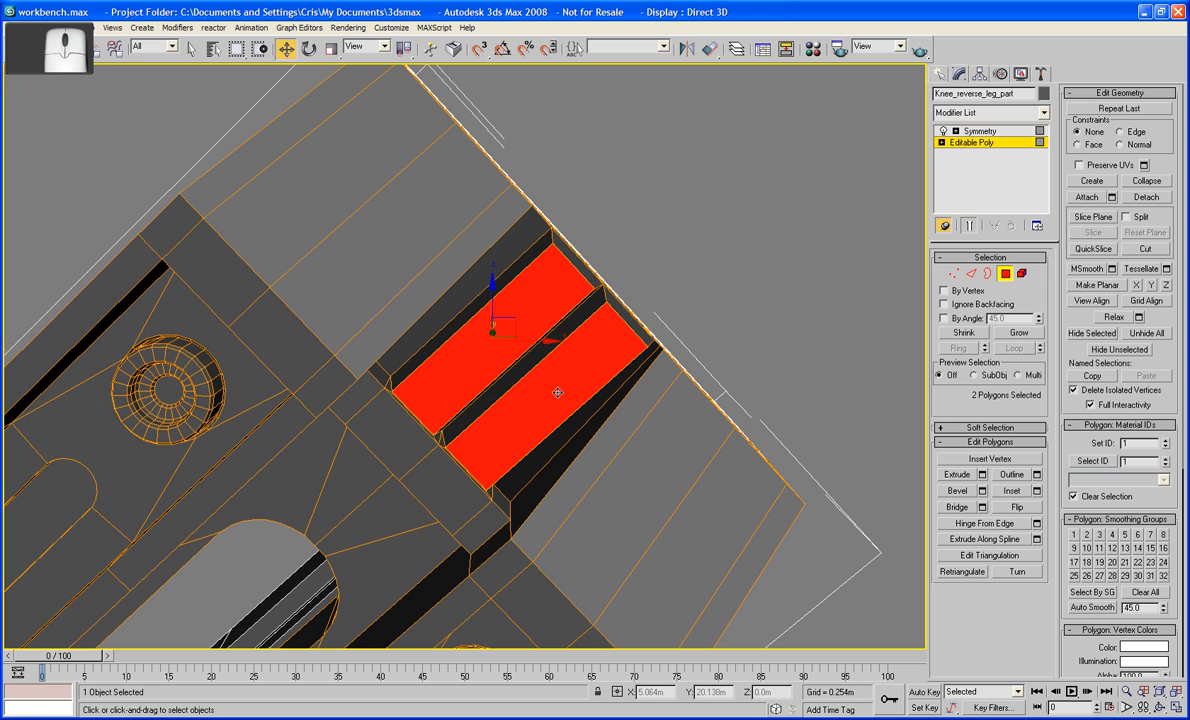
# Undo the moved faces and both insets in the recess
pyautogui.hotkey('ctrl', 'z')
pyautogui.hotkey('ctrl', 'z')
pyautogui.hotkey('ctrl', 'z')
pyautogui.hotkey('ctrl', 'z')
pyautogui.hotkey('ctrl', 'z')
pyautogui.hotkey('ctrl', 'z')
pyautogui.hotkey('ctrl', 'z')
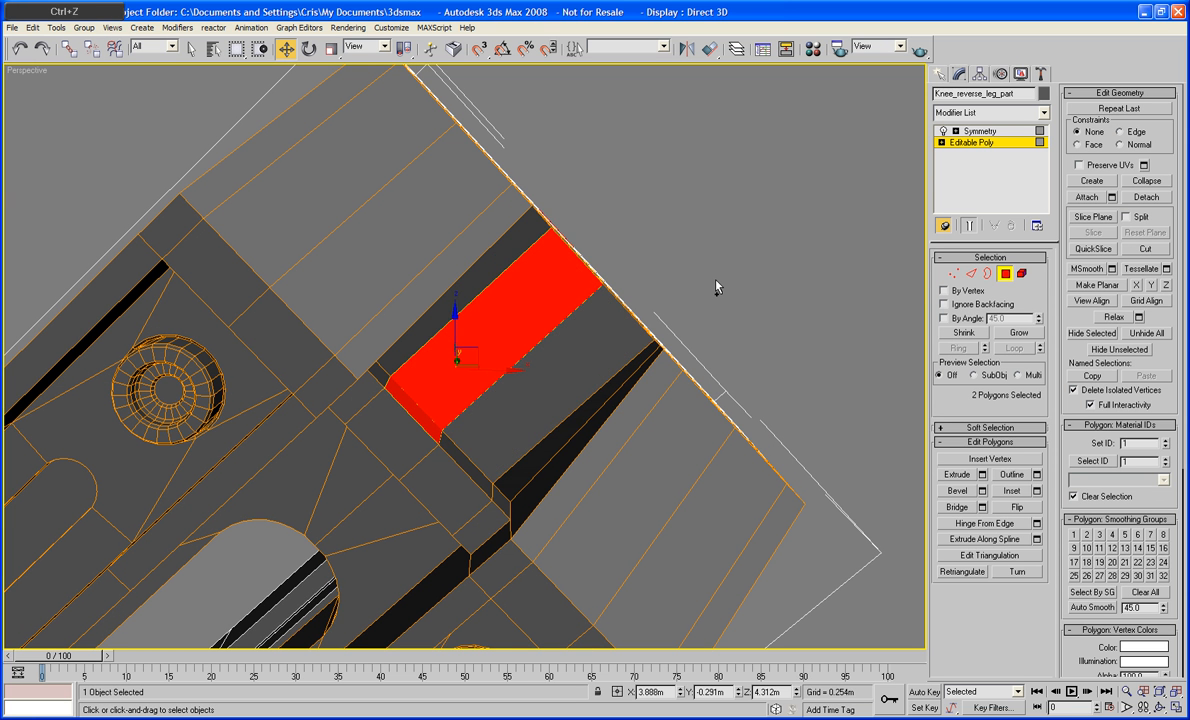
pyautogui.hotkey('ctrl', 'z')
pyautogui.keyDown('alt'); pyautogui.moveTo(714, 271); pyautogui.dragTo(621, 311, button='middle'); pyautogui.keyUp('alt')
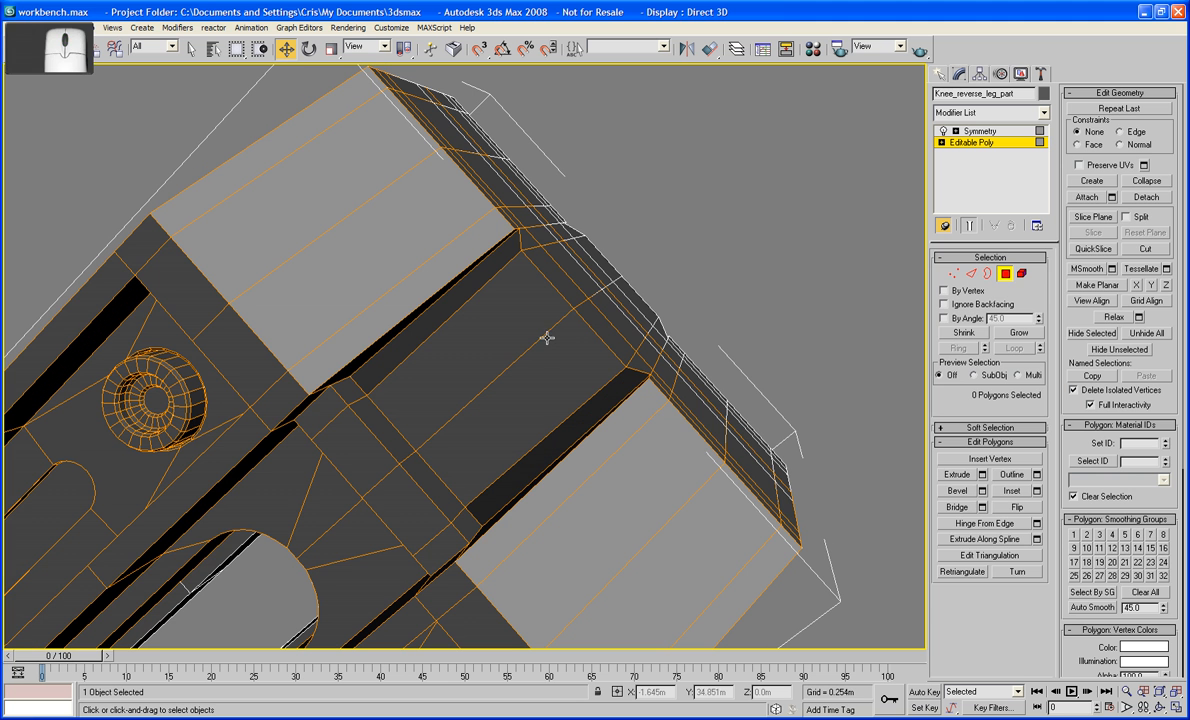
# Connect the three edges running across the recess's inner faces with 1 segment and a slide of -64
pyautogui.click(971, 275)
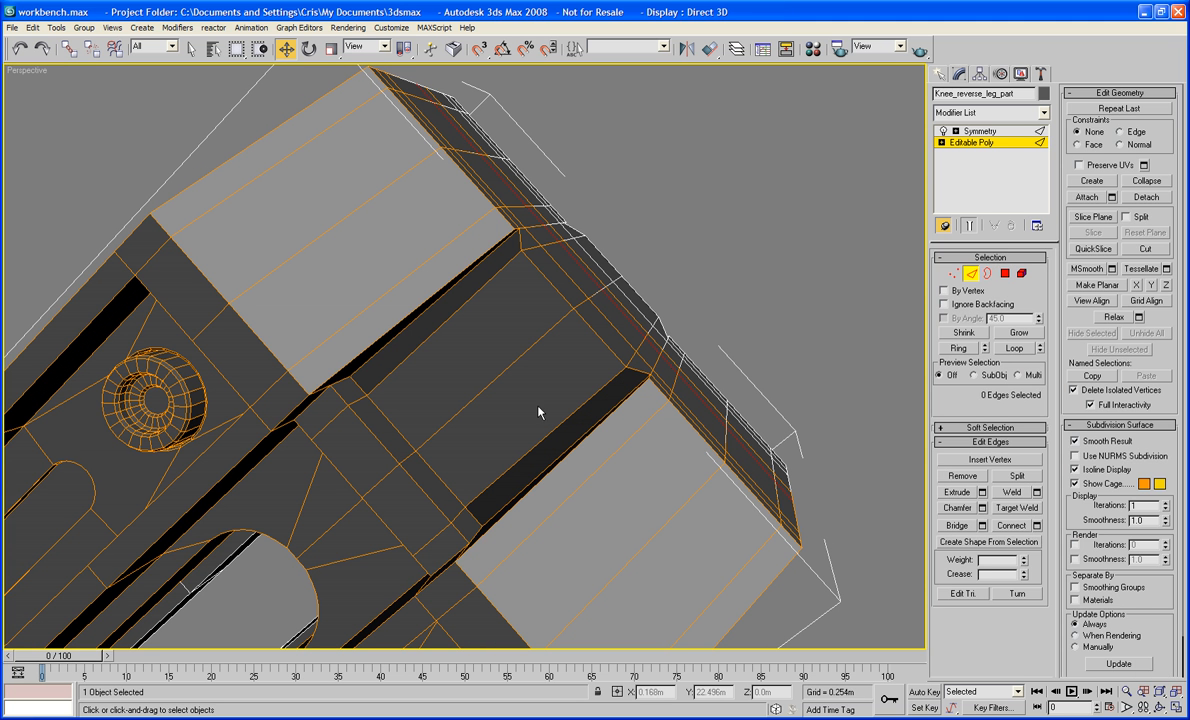
pyautogui.click(516, 360)
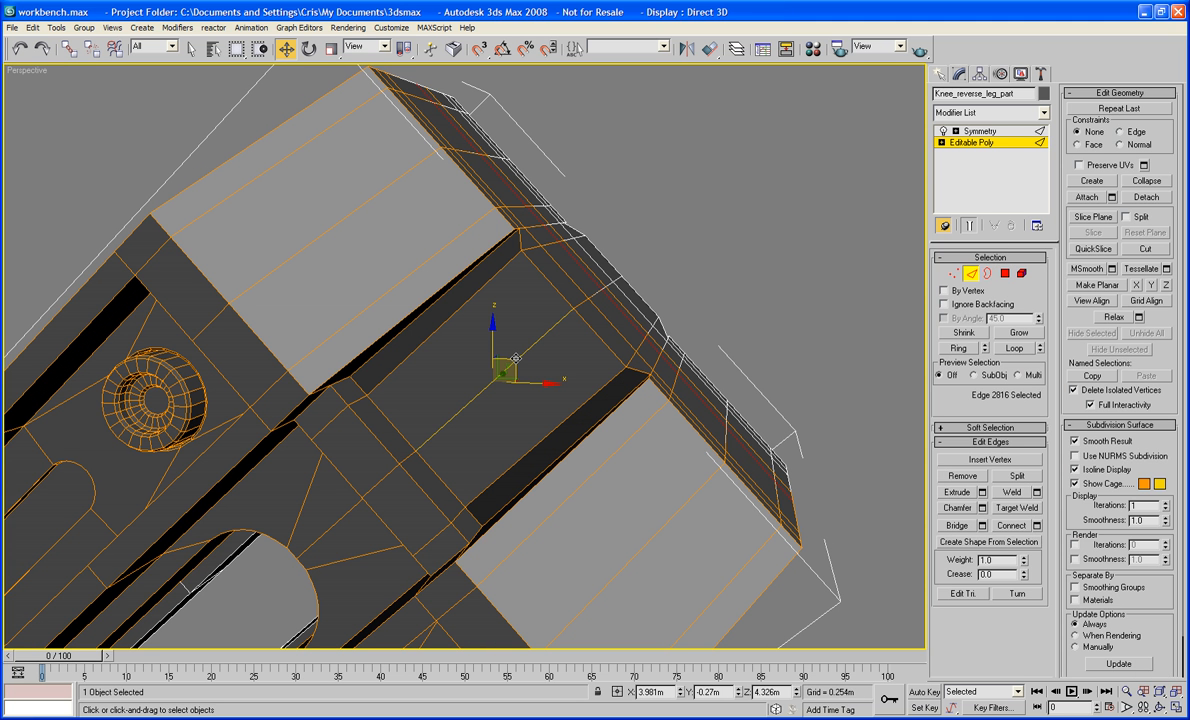
pyautogui.moveTo(516, 358); pyautogui.dragTo(451, 392, button='middle')
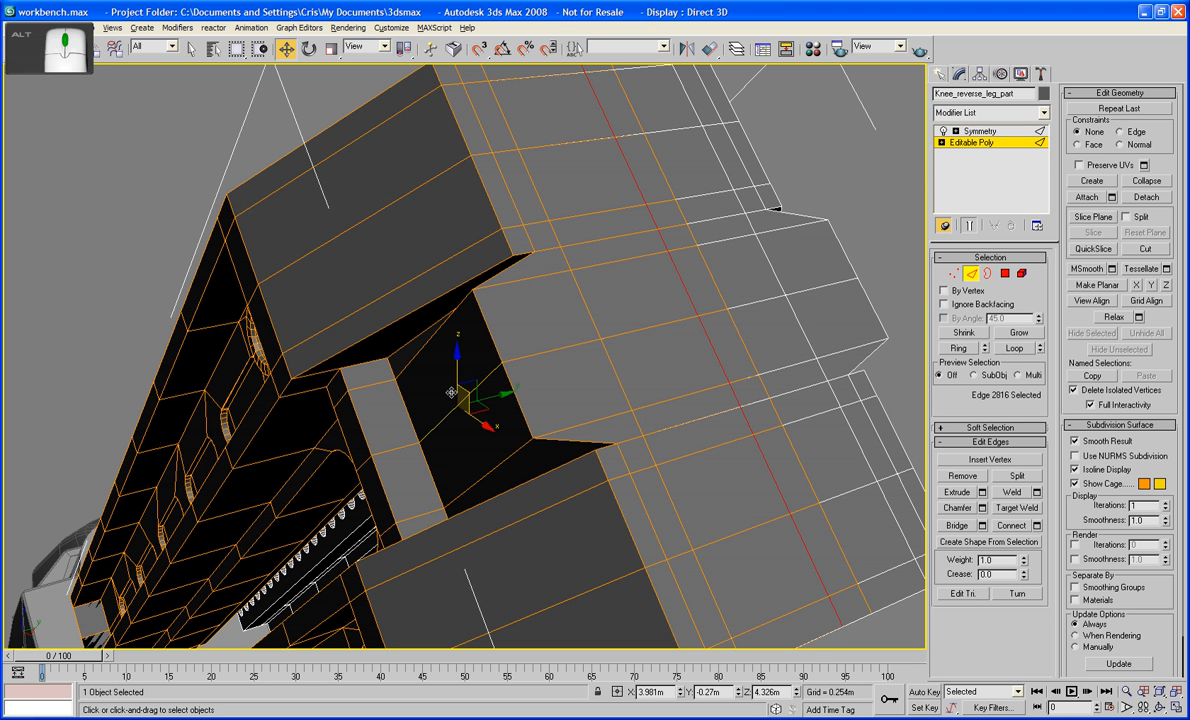
pyautogui.keyDown('alt'); pyautogui.moveTo(451, 392); pyautogui.dragTo(475, 384, button='middle'); pyautogui.keyUp('alt')
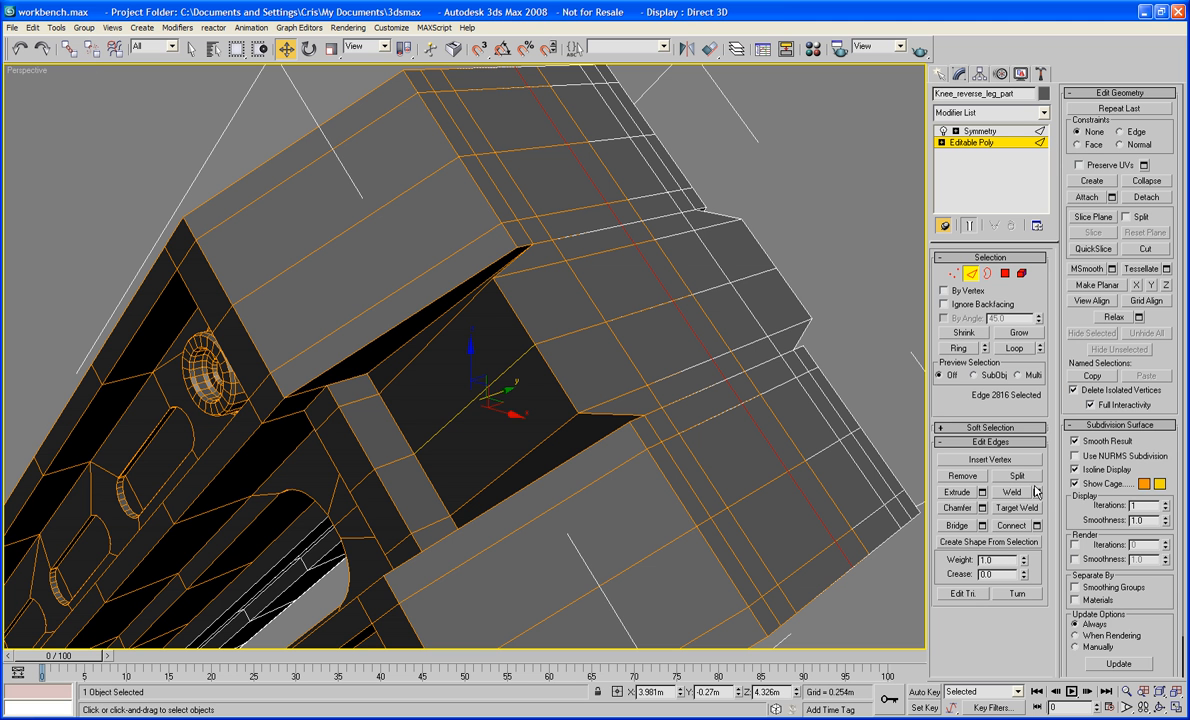
pyautogui.click(1009, 527)
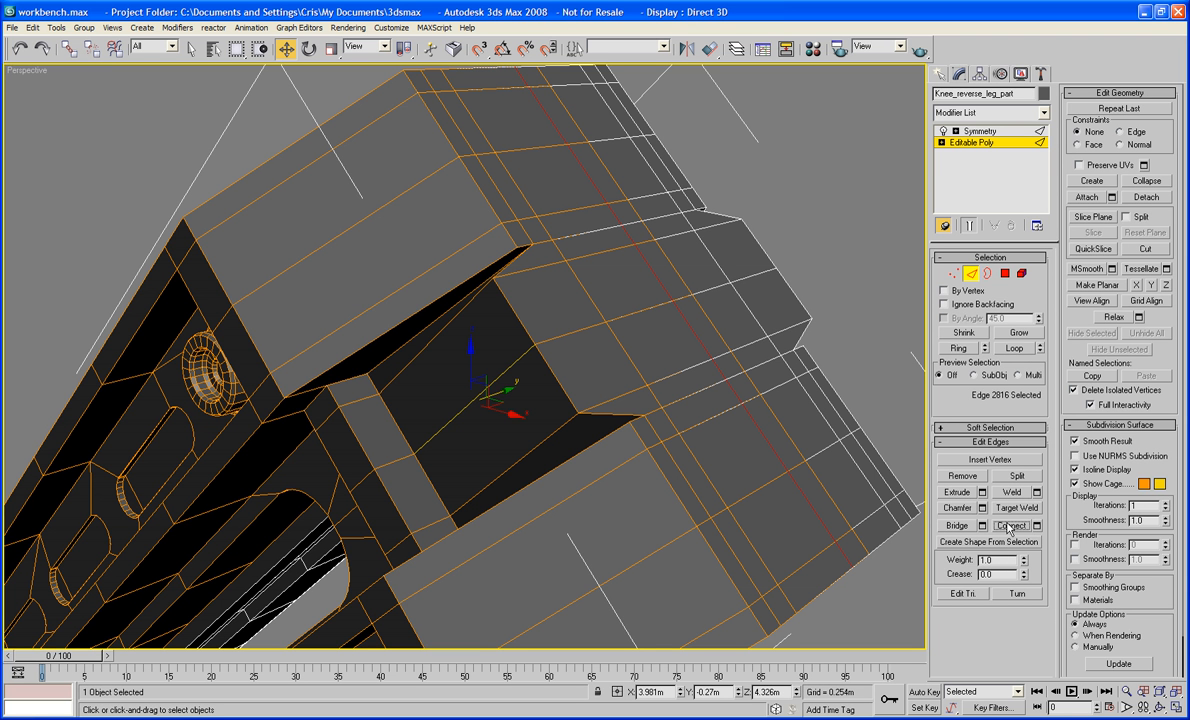
pyautogui.click(418, 354)
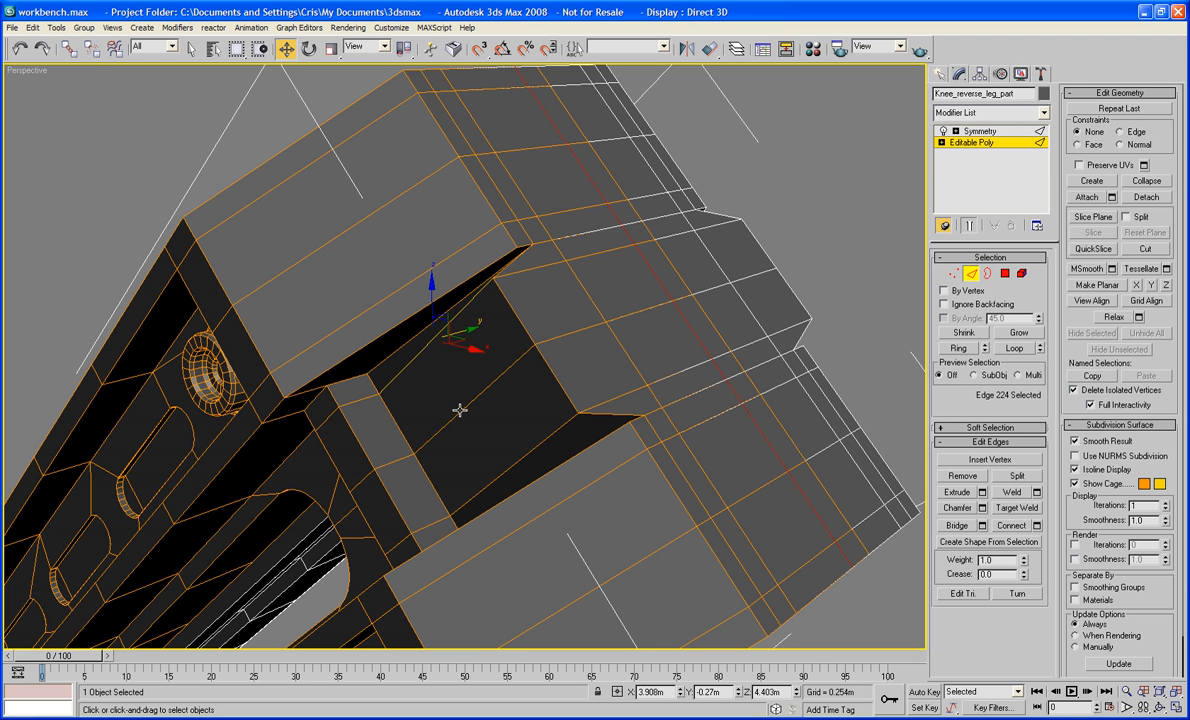
pyautogui.keyDown('ctrl'); pyautogui.click(516, 482); pyautogui.keyUp('ctrl')
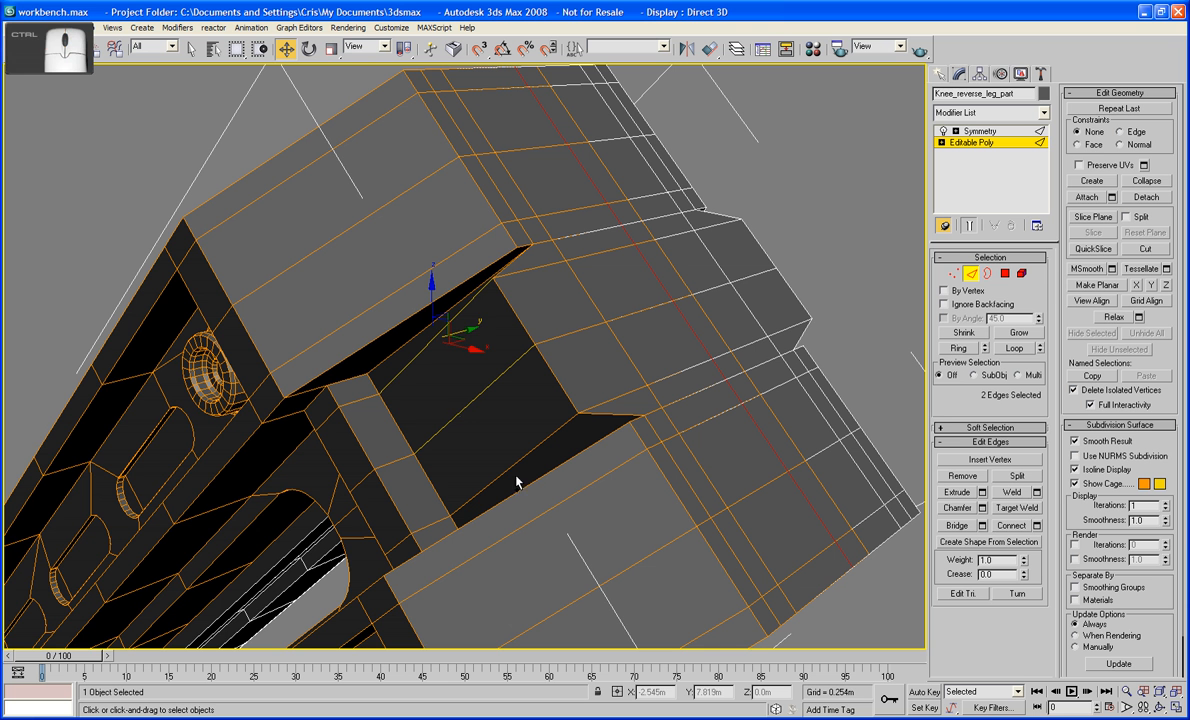
pyautogui.click(1008, 526)
pyautogui.moveTo(570, 445)
pyautogui.keyDown('alt'); pyautogui.mouseDown(button='middle')
pyautogui.moveTo(574, 417)
pyautogui.moveTo(563, 454)
pyautogui.mouseUp(button='middle'); pyautogui.keyUp('alt')
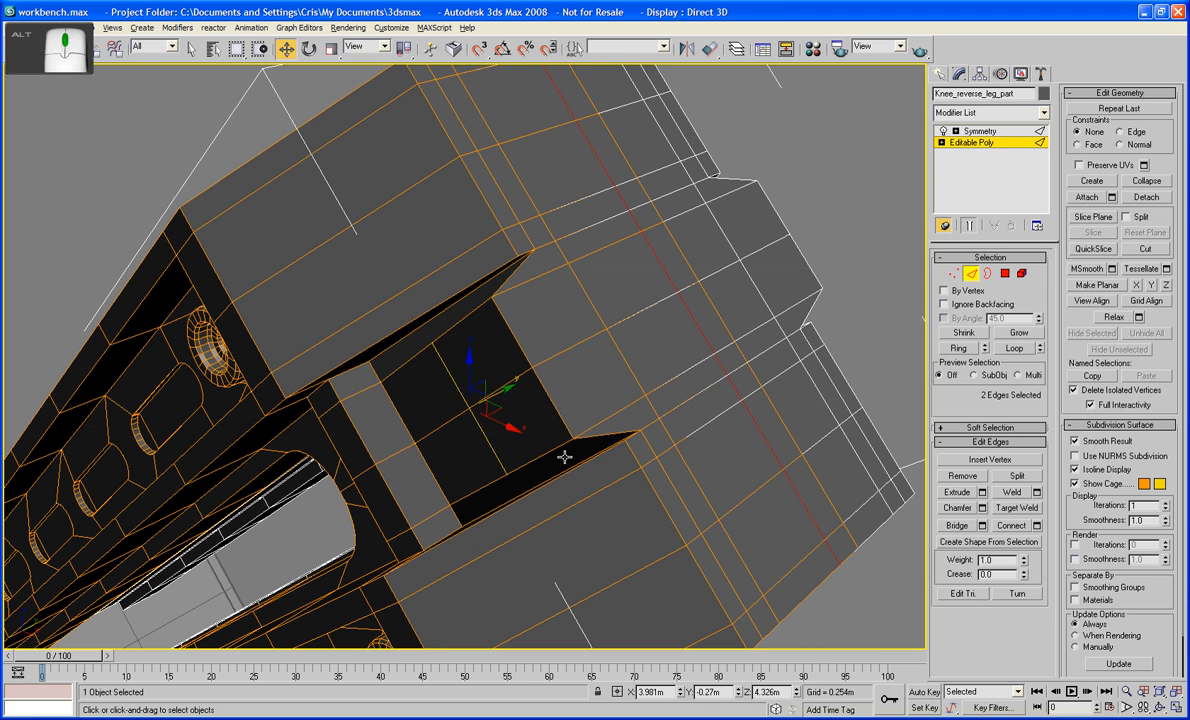
pyautogui.hotkey('ctrl', 'z')
pyautogui.click(1036, 525)
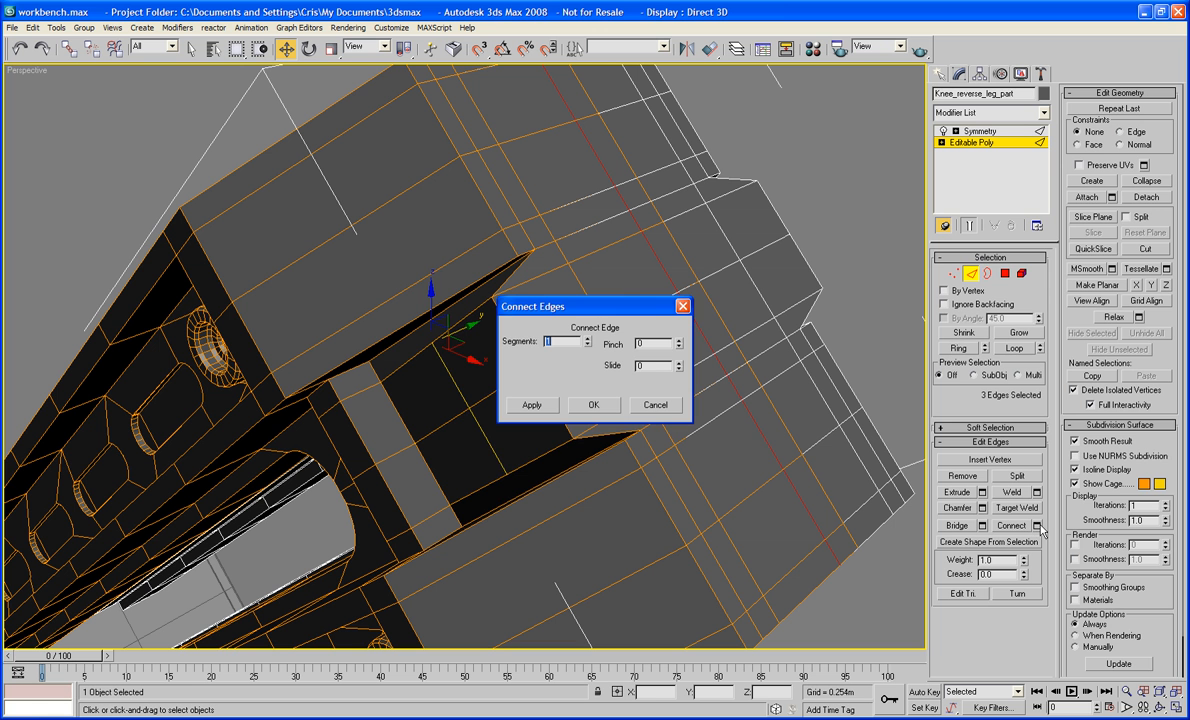
pyautogui.moveTo(680, 370); pyautogui.dragTo(688, 456)
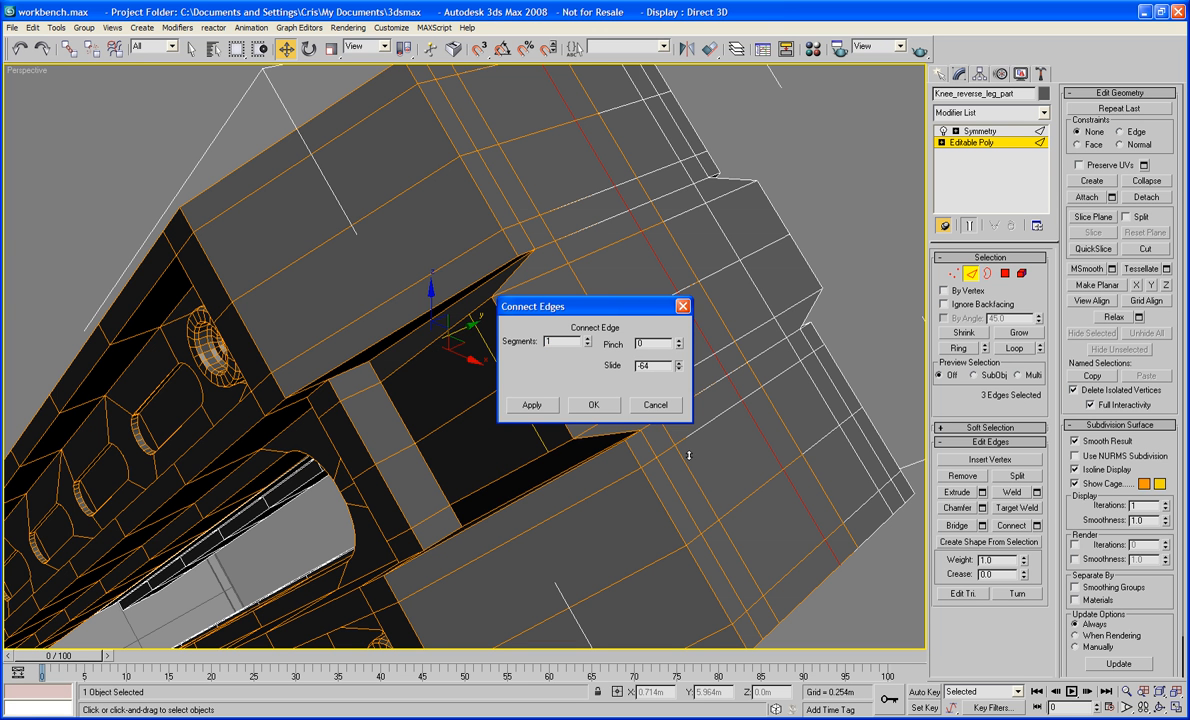
pyautogui.click(594, 405)
# Inset the two rows of three neighbouring faces in the recess separately, each as a group by 0.012 m
pyautogui.press('4')
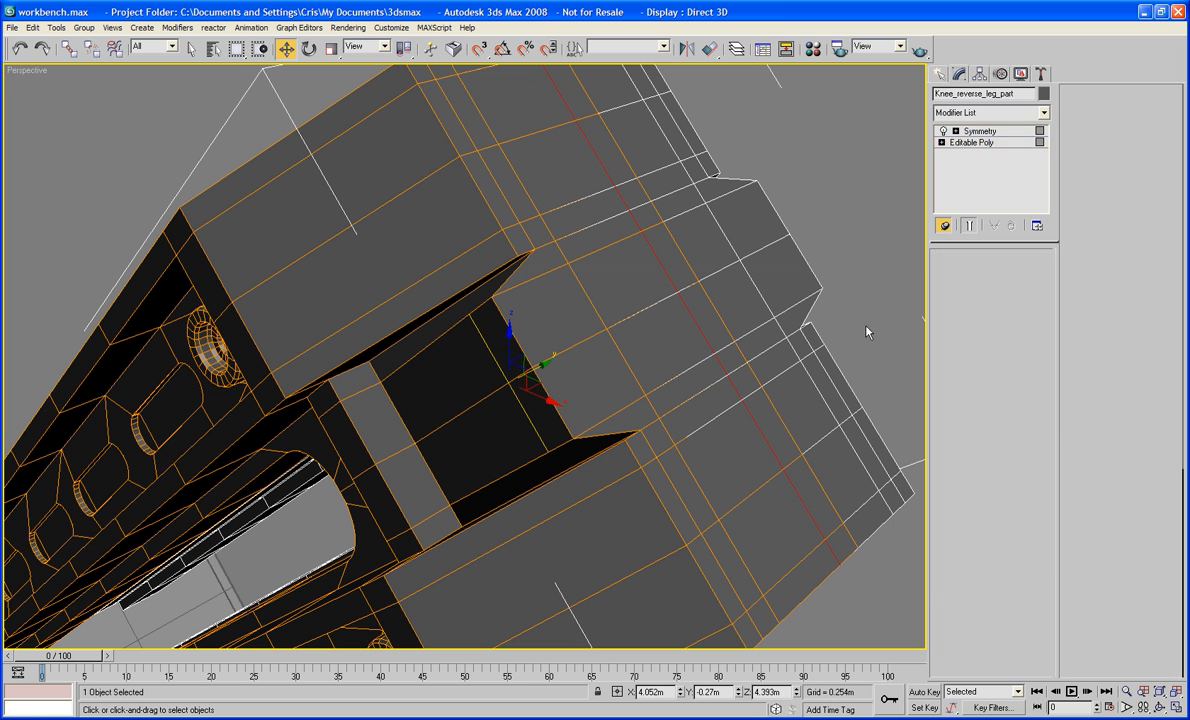
pyautogui.click(497, 352)
pyautogui.keyDown('ctrl'); pyautogui.click(473, 388); pyautogui.keyUp('ctrl')
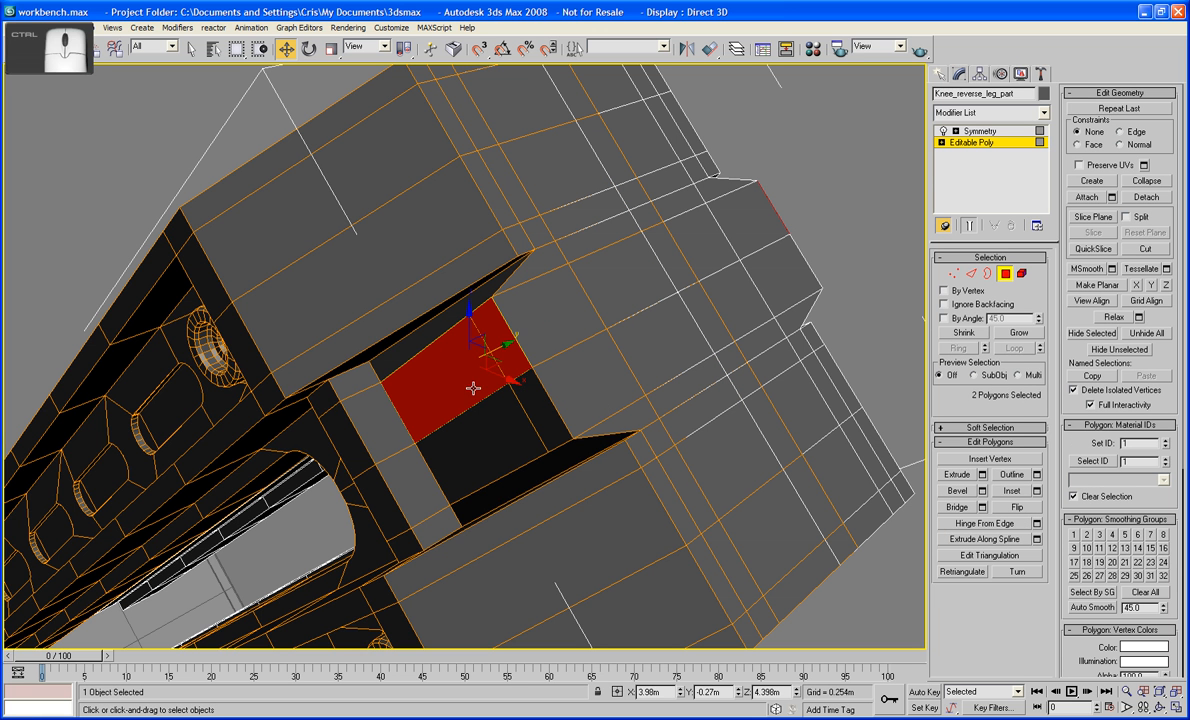
pyautogui.keyDown('ctrl'); pyautogui.click(365, 410); pyautogui.keyUp('ctrl')
pyautogui.click(1038, 494)
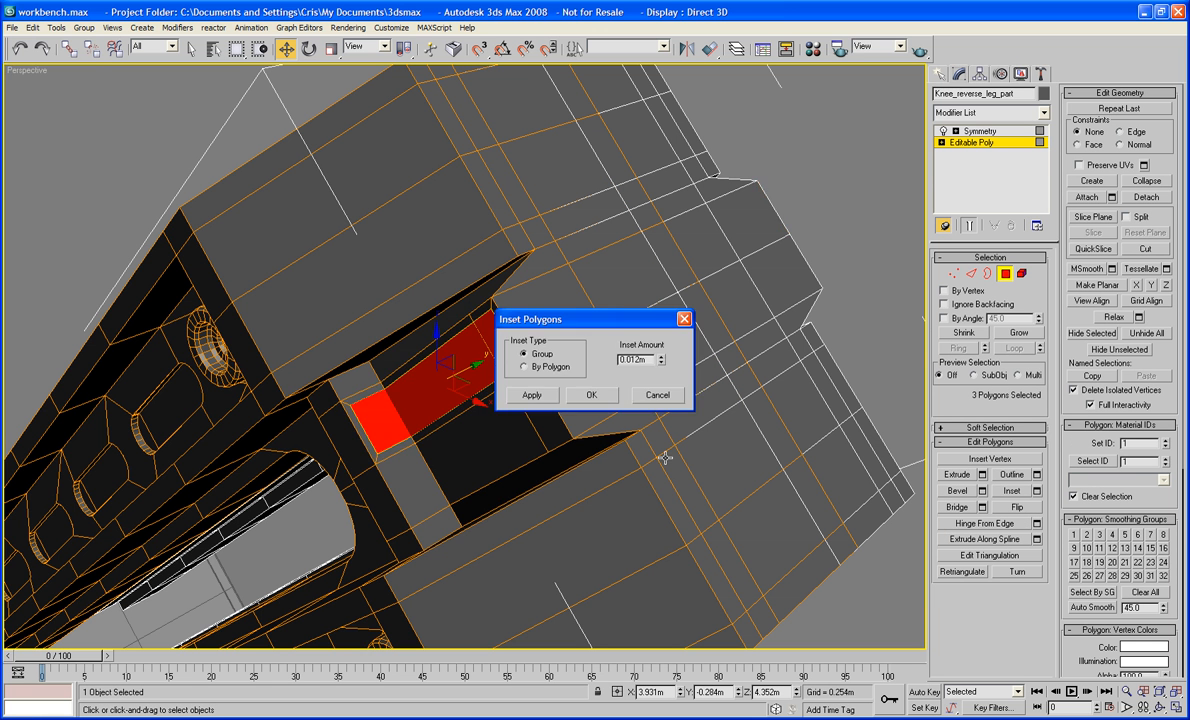
pyautogui.click(551, 400)
pyautogui.click(548, 426)
pyautogui.keyDown('ctrl'); pyautogui.click(524, 454); pyautogui.keyUp('ctrl')
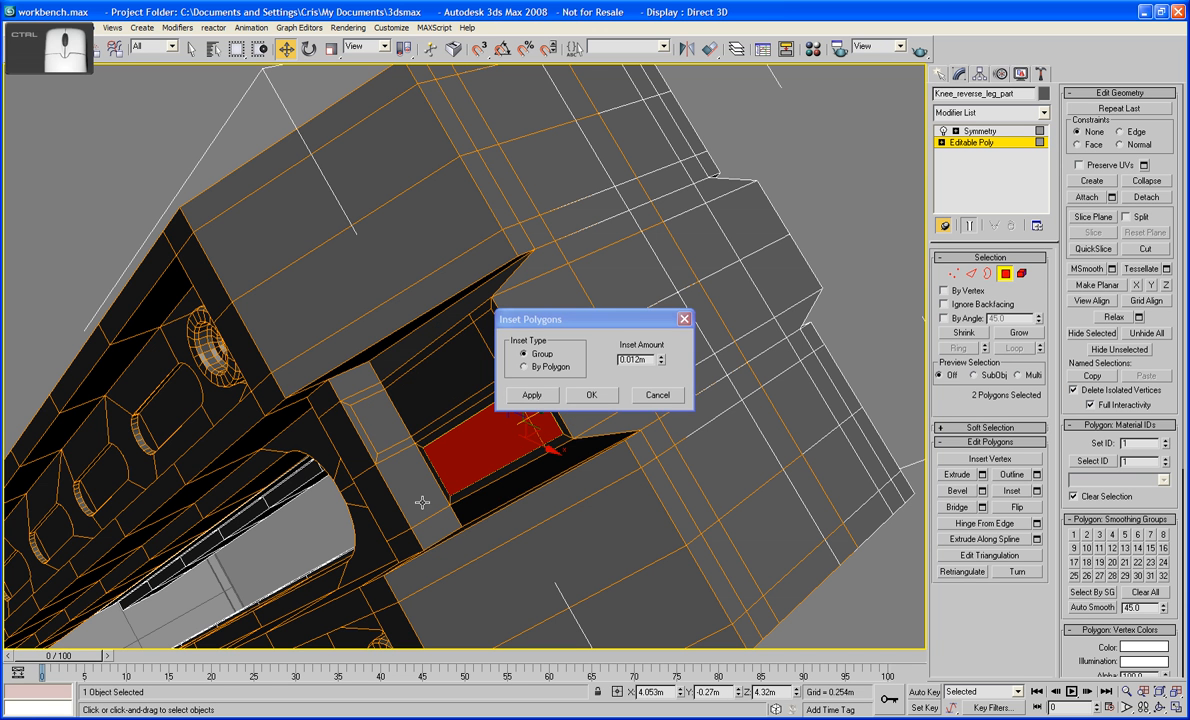
pyautogui.keyDown('ctrl'); pyautogui.click(413, 500); pyautogui.keyUp('ctrl')
pyautogui.click(592, 393)
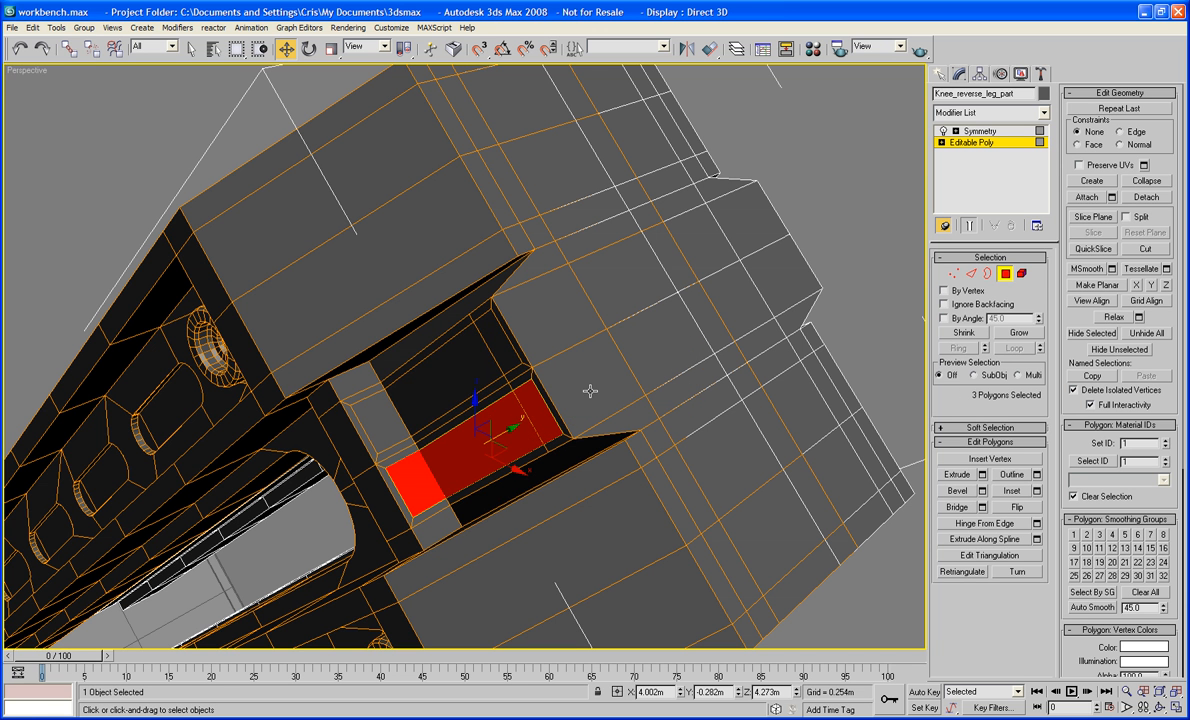
# Move the four inset faces on the recess's inner wall about -0.01 m along Y
pyautogui.click(464, 385)
pyautogui.keyDown('ctrl'); pyautogui.click(501, 352); pyautogui.keyUp('ctrl')
pyautogui.keyDown('ctrl'); pyautogui.click(498, 424); pyautogui.keyUp('ctrl')
pyautogui.keyDown('ctrl'); pyautogui.click(532, 411); pyautogui.keyUp('ctrl')
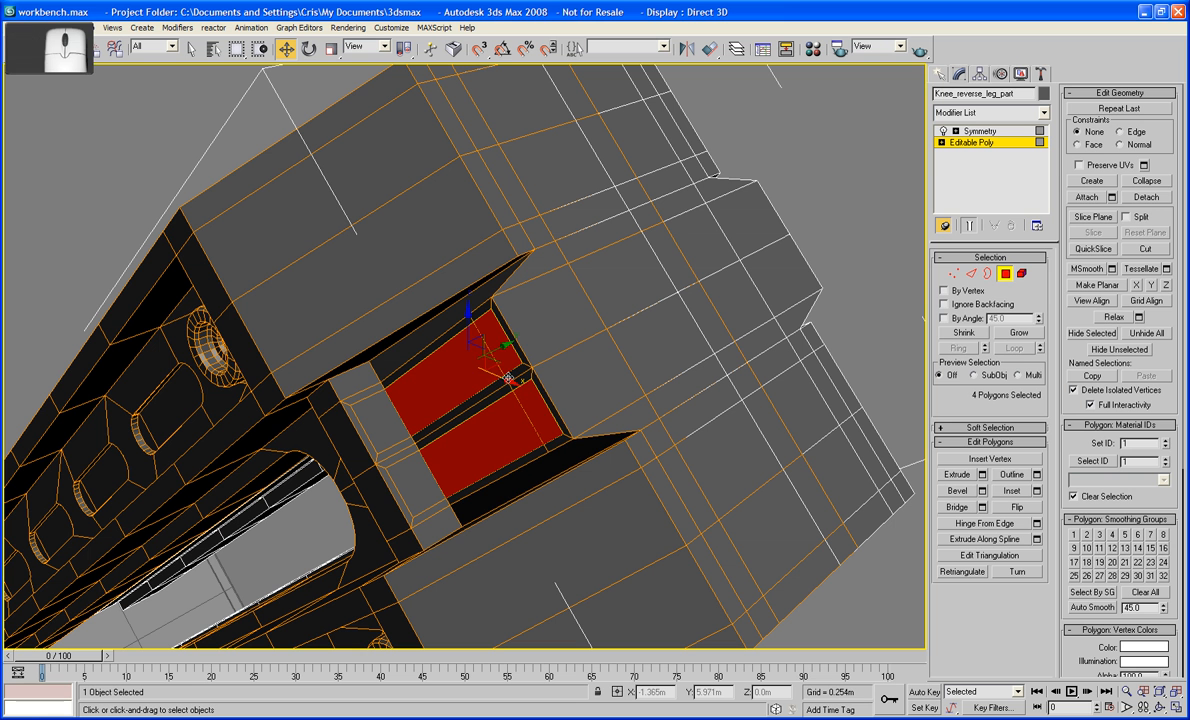
pyautogui.moveTo(507, 346); pyautogui.dragTo(499, 350)
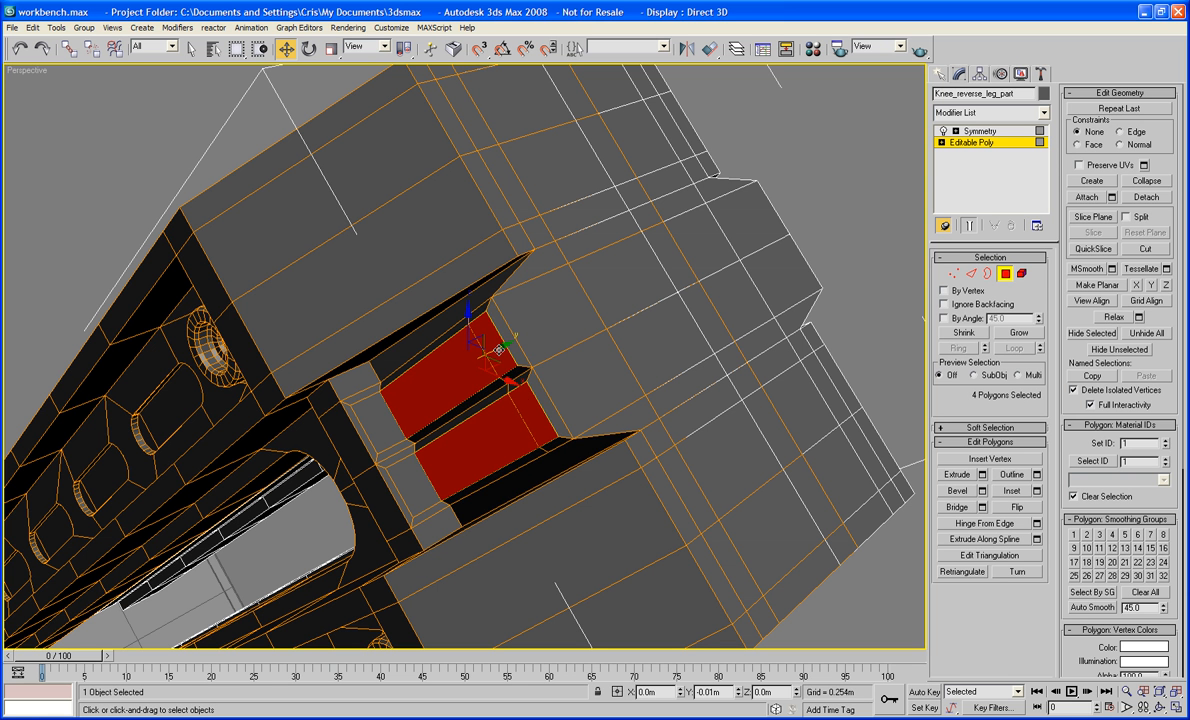
# Move only the two larger inset faces about -0.052 m along Y and clear the selection
pyautogui.click(457, 374)
pyautogui.keyDown('ctrl'); pyautogui.click(486, 438); pyautogui.keyUp('ctrl')
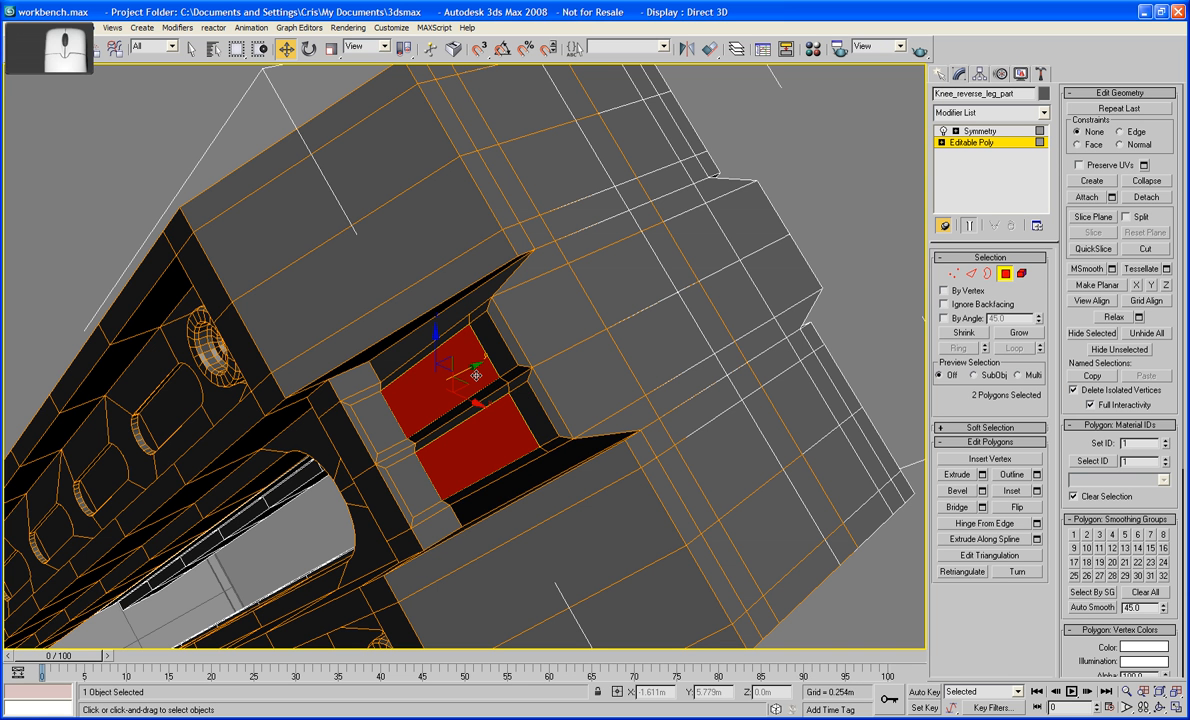
pyautogui.moveTo(476, 375); pyautogui.dragTo(443, 397)
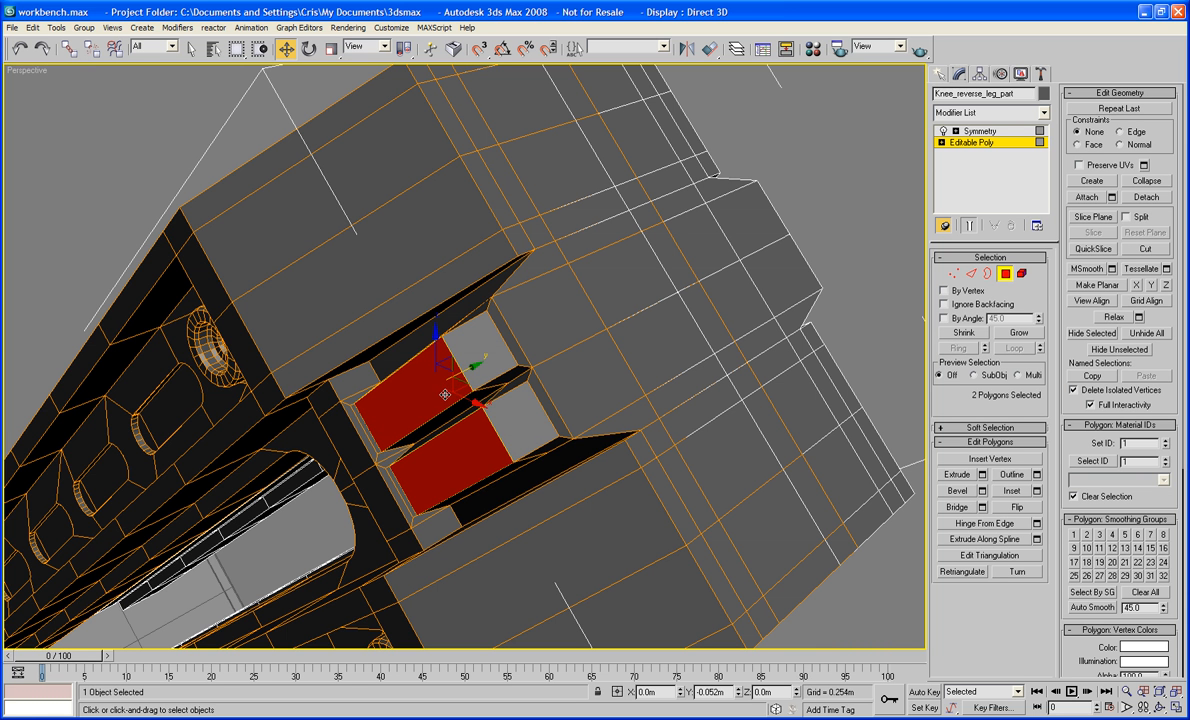
pyautogui.click(109, 158)
# Convert the knee leg part to an Editable Poly, collapsing its Symmetry modifier
pyautogui.scroll(-4, 109, 158)
pyautogui.keyDown('alt'); pyautogui.moveTo(109, 163); pyautogui.dragTo(390, 247, button='middle'); pyautogui.keyUp('alt')
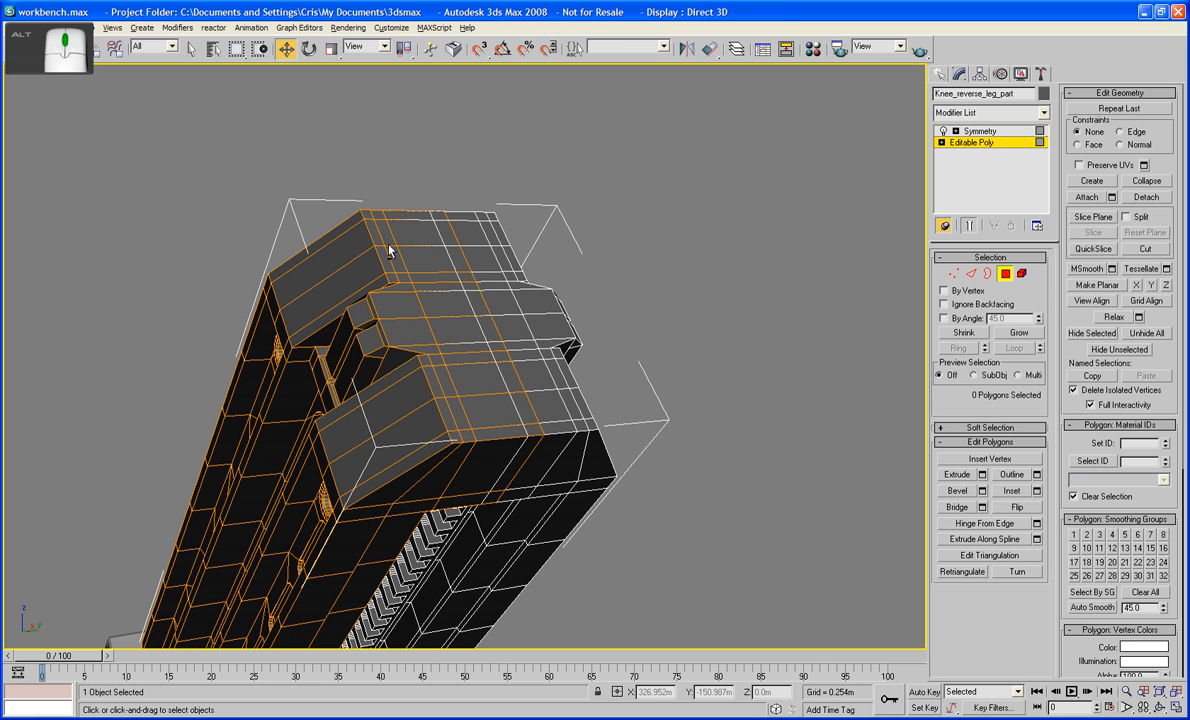
pyautogui.rightClick(437, 302)
pyautogui.click(560, 404)
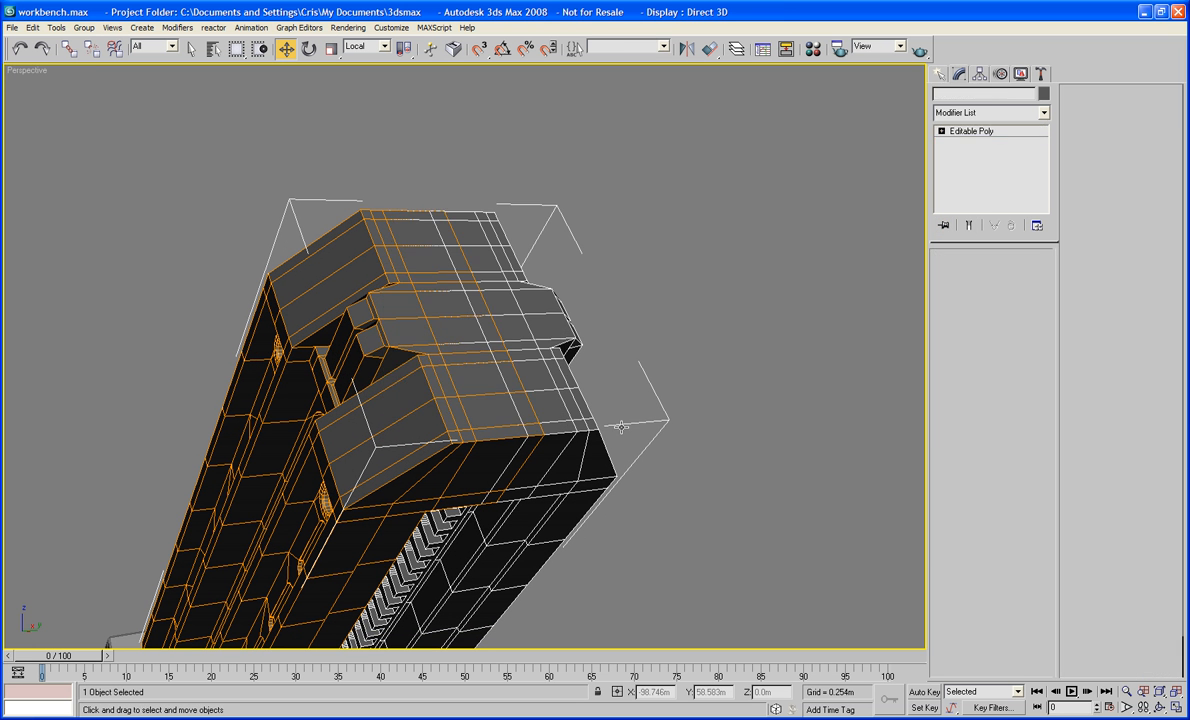
pyautogui.moveTo(708, 367)
pyautogui.keyDown('alt'); pyautogui.mouseDown(button='middle')
pyautogui.moveTo(723, 381)
pyautogui.moveTo(685, 327)
pyautogui.moveTo(670, 273)
pyautogui.moveTo(700, 385)
pyautogui.mouseUp(button='middle'); pyautogui.keyUp('alt')
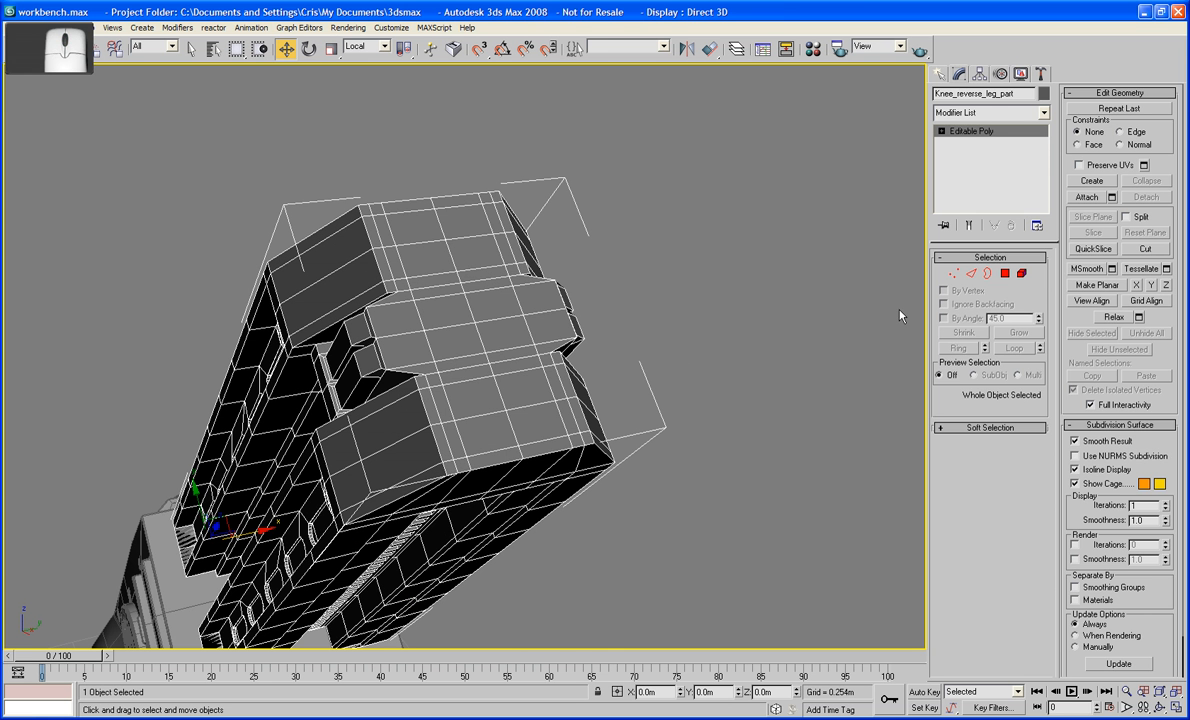
# Weld all vertices of the collapsed leg part with a 0.003 m threshold and leave vertex editing
pyautogui.click(952, 274)
pyautogui.hotkey('ctrl', 'a')
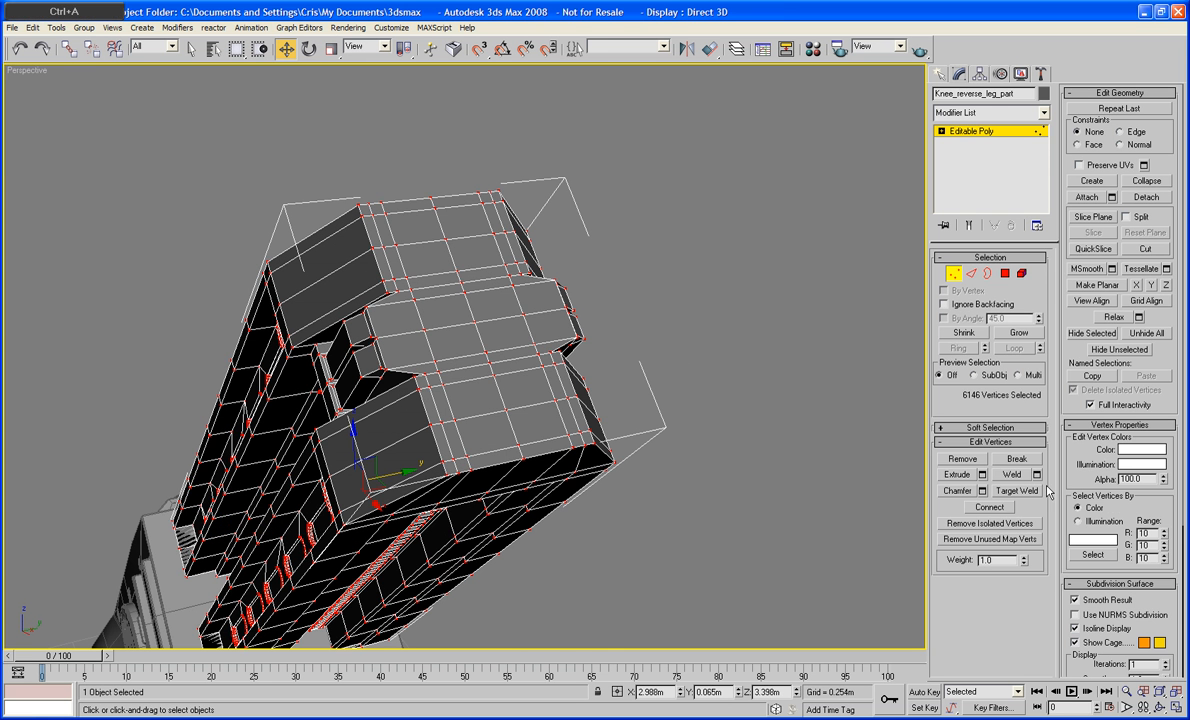
pyautogui.click(1037, 474)
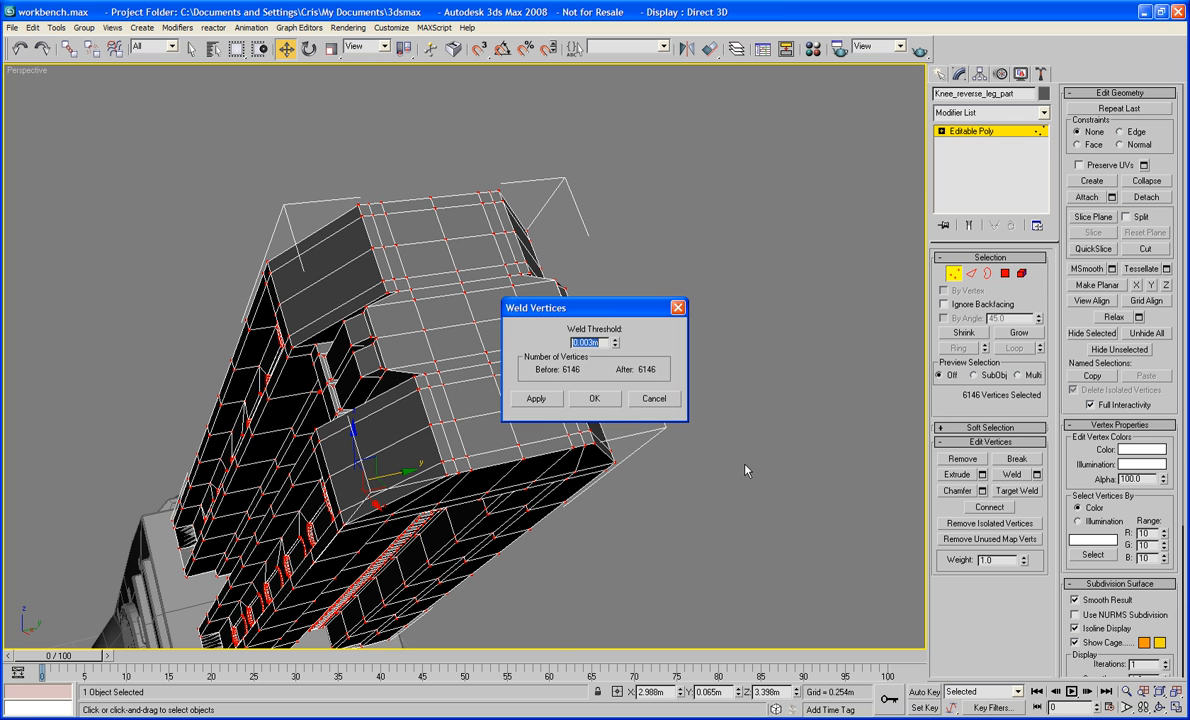
pyautogui.click(594, 398)
pyautogui.click(701, 297)
pyautogui.keyDown('alt'); pyautogui.moveTo(701, 297); pyautogui.dragTo(630, 330, button='middle'); pyautogui.keyUp('alt')
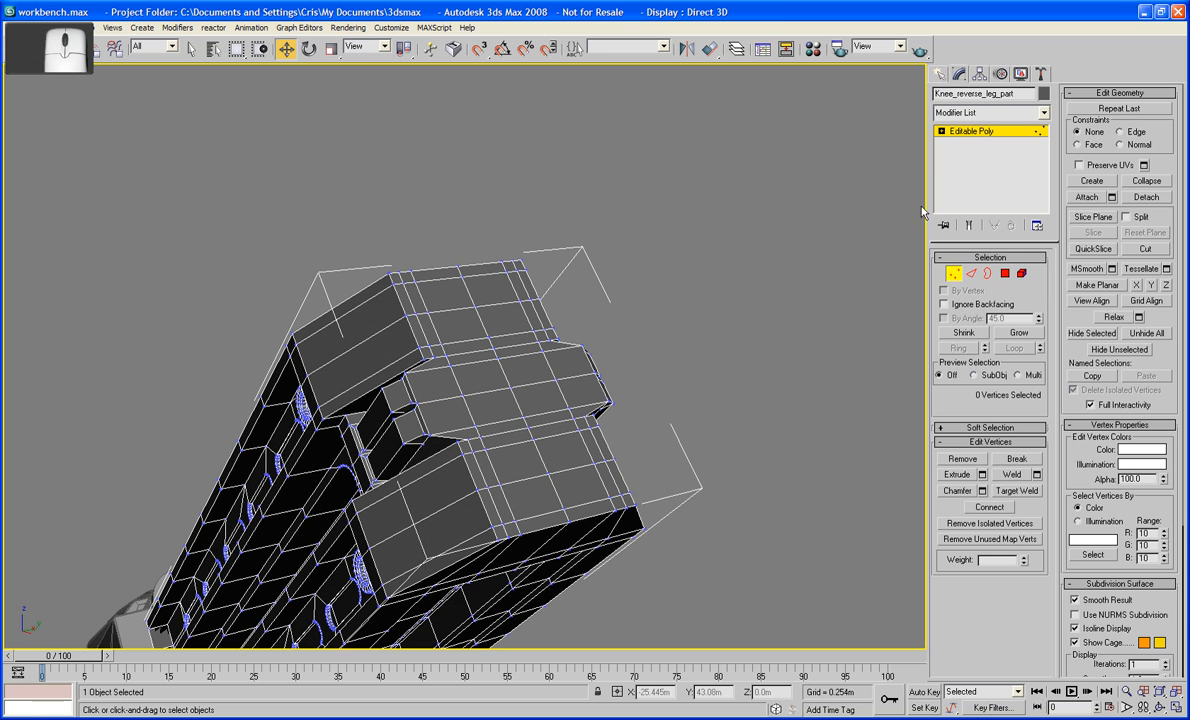
pyautogui.click(954, 275)
# Start a standard primitive cylinder with AutoGrid for placement on the leg part's head
pyautogui.click(937, 74)
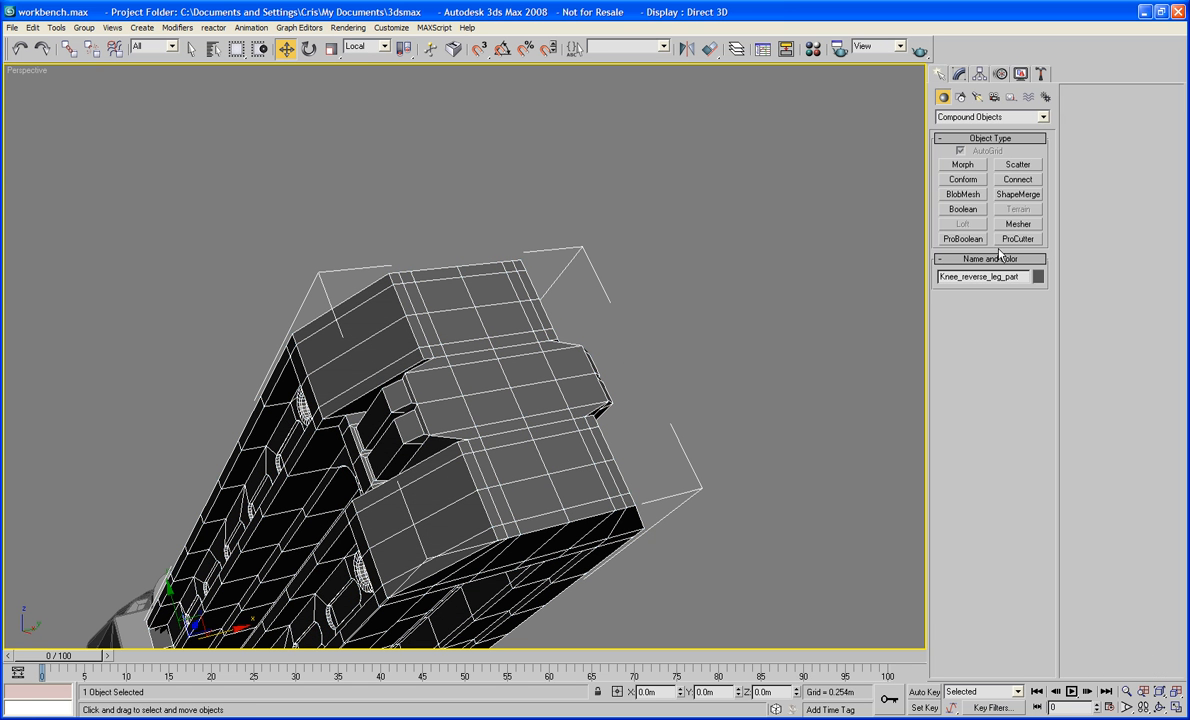
pyautogui.click(950, 117)
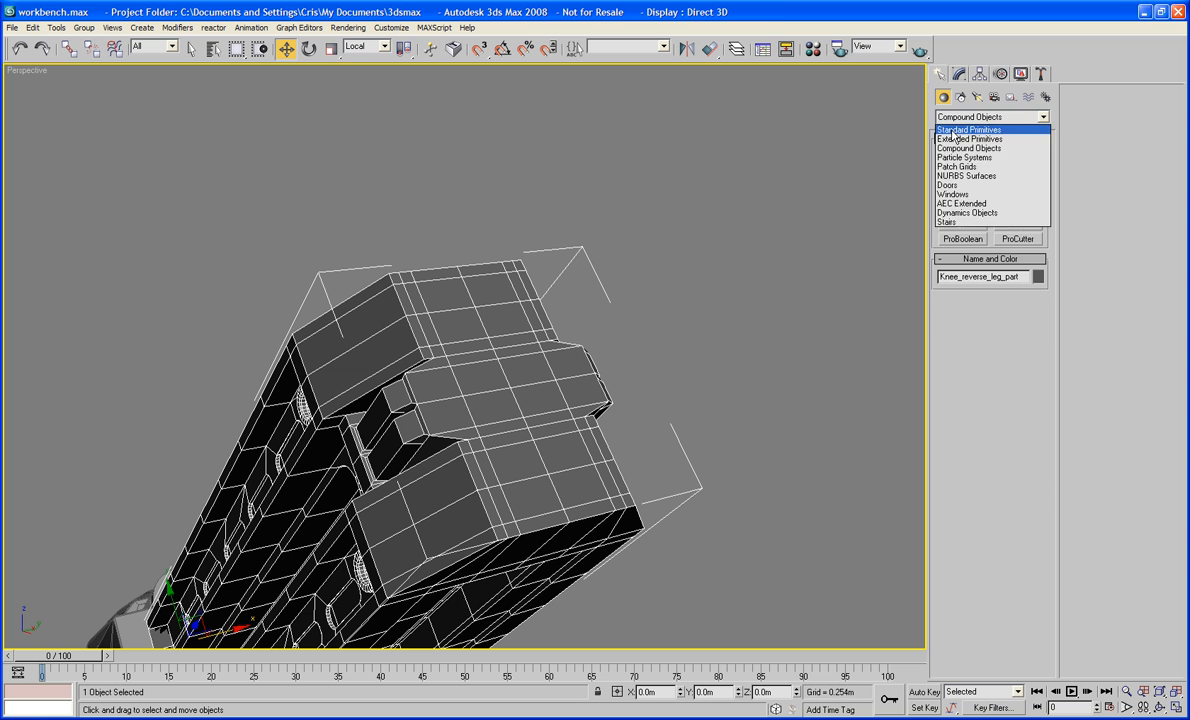
pyautogui.click(955, 127)
pyautogui.click(963, 194)
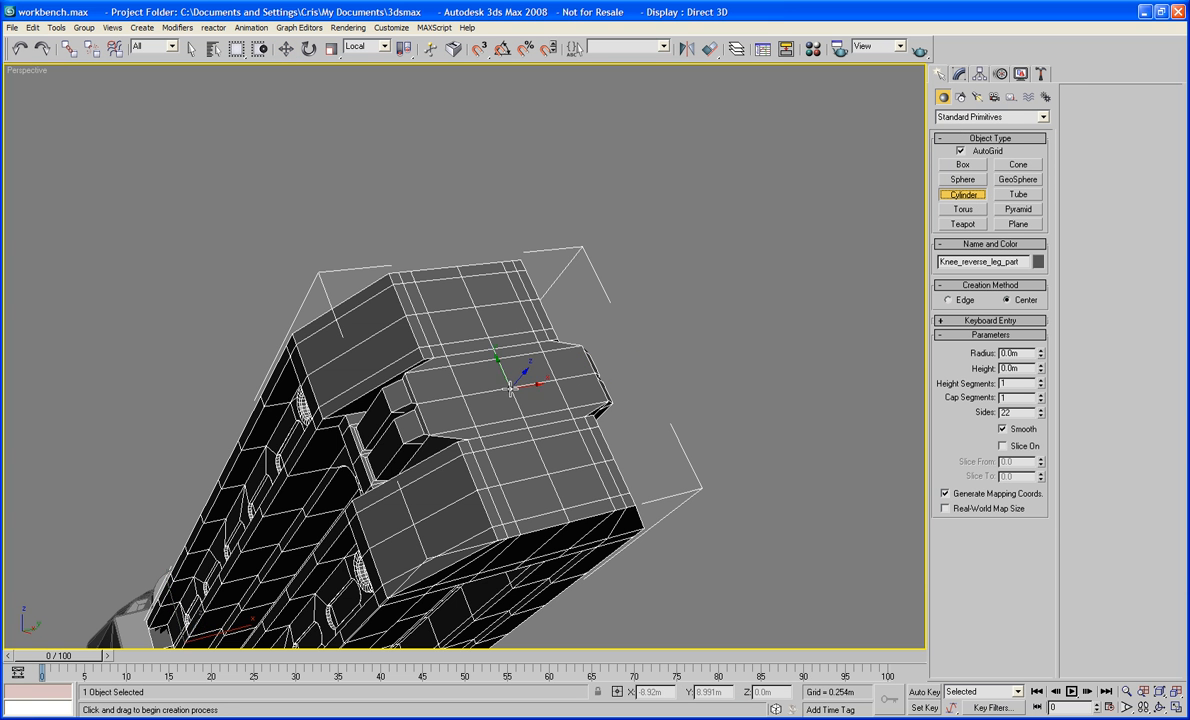
pyautogui.moveTo(510, 387); pyautogui.dragTo(514, 469)
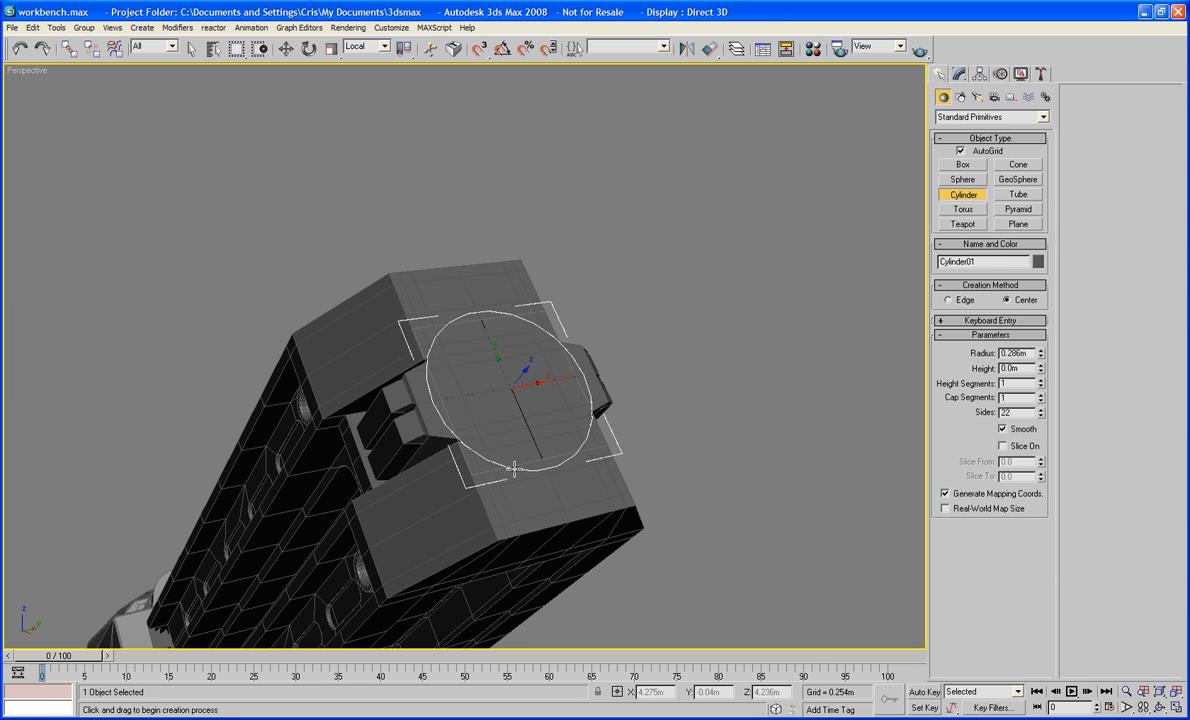
pyautogui.moveTo(513, 467); pyautogui.dragTo(514, 468)
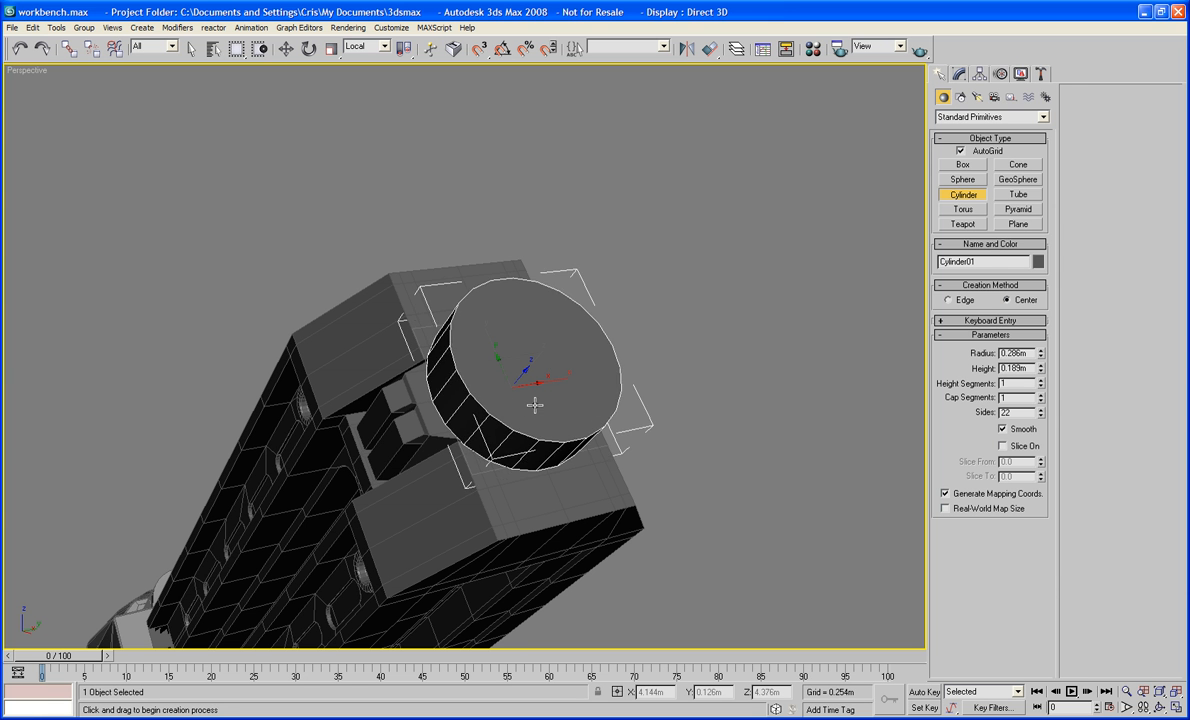
pyautogui.rightClick(538, 404)
pyautogui.keyDown('alt'); pyautogui.moveTo(738, 405); pyautogui.dragTo(558, 404, button='middle'); pyautogui.keyUp('alt')
pyautogui.press('w')
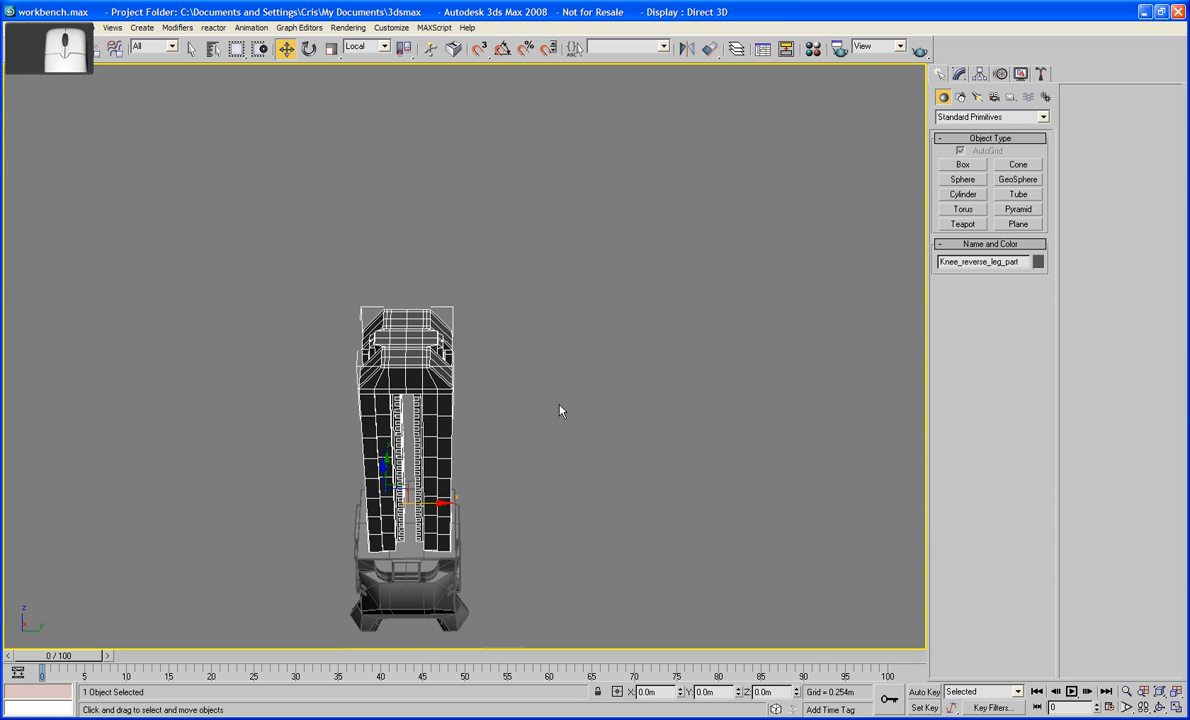
# Undo the knee reverse leg part's conversion to Editable Poly to bring back its Symmetry modifier
pyautogui.hotkey('ctrl', 'z')
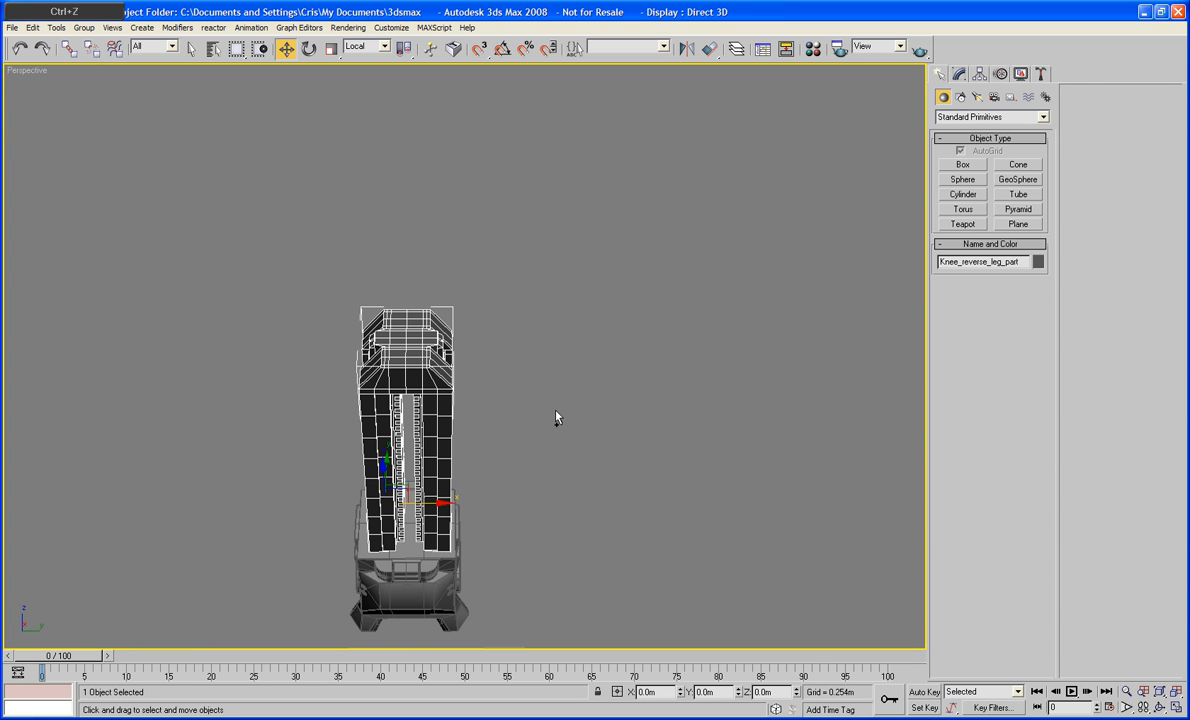
pyautogui.hotkey('ctrl', 'z')
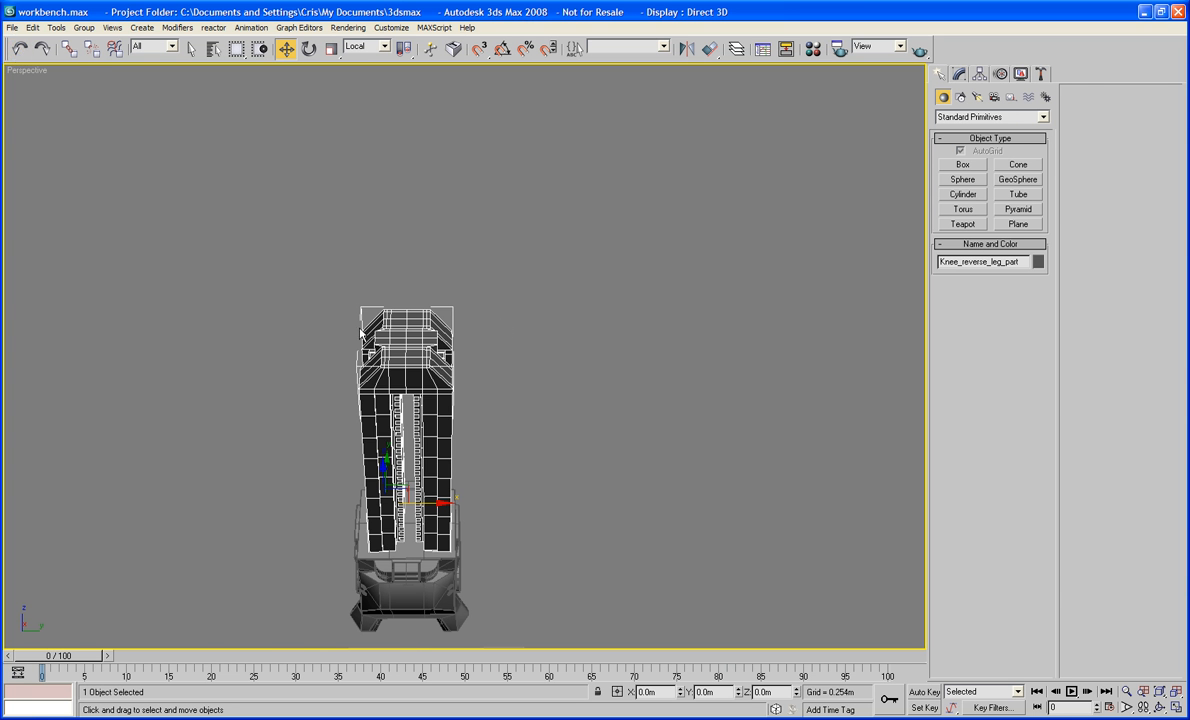
pyautogui.keyDown('alt'); pyautogui.moveTo(338, 310); pyautogui.dragTo(395, 357, button='middle'); pyautogui.keyUp('alt')
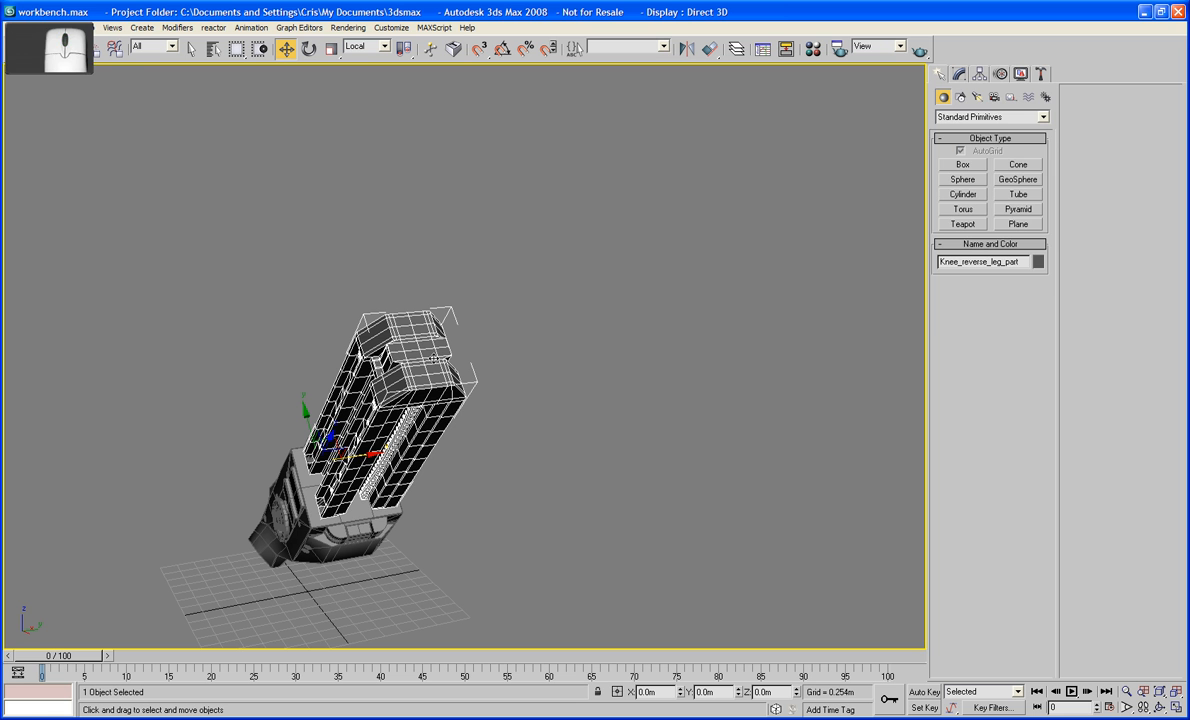
pyautogui.click(963, 76)
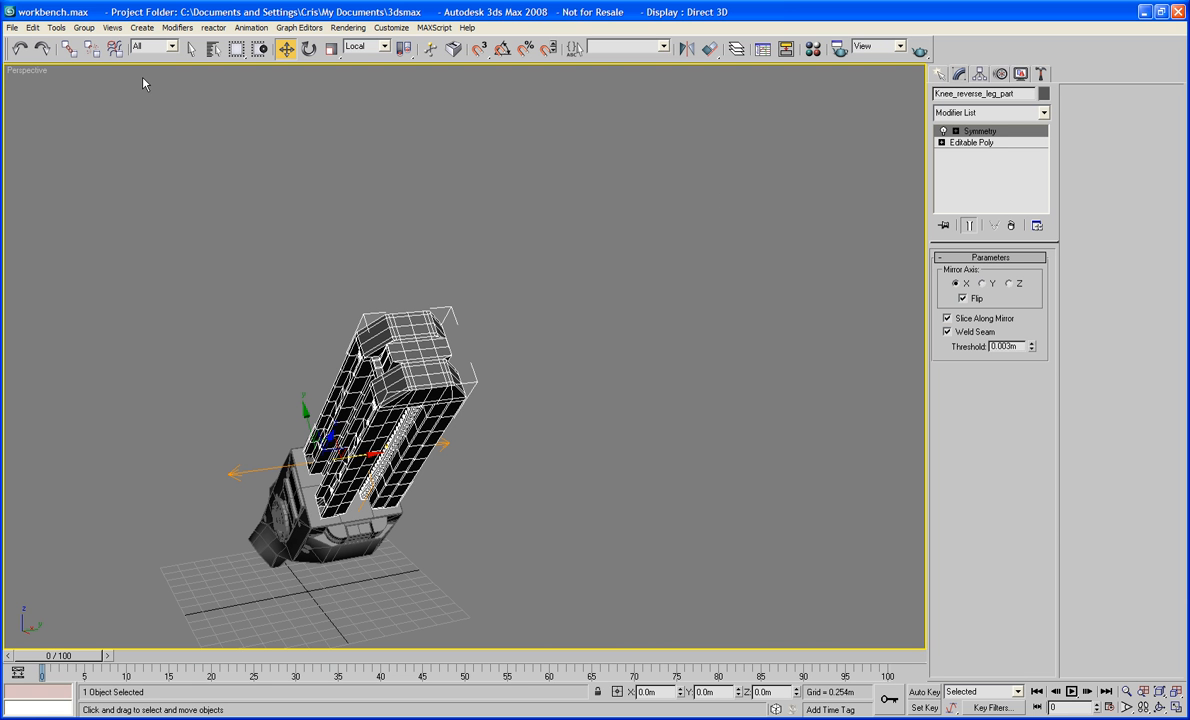
pyautogui.click(41, 48)
pyautogui.click(41, 48)
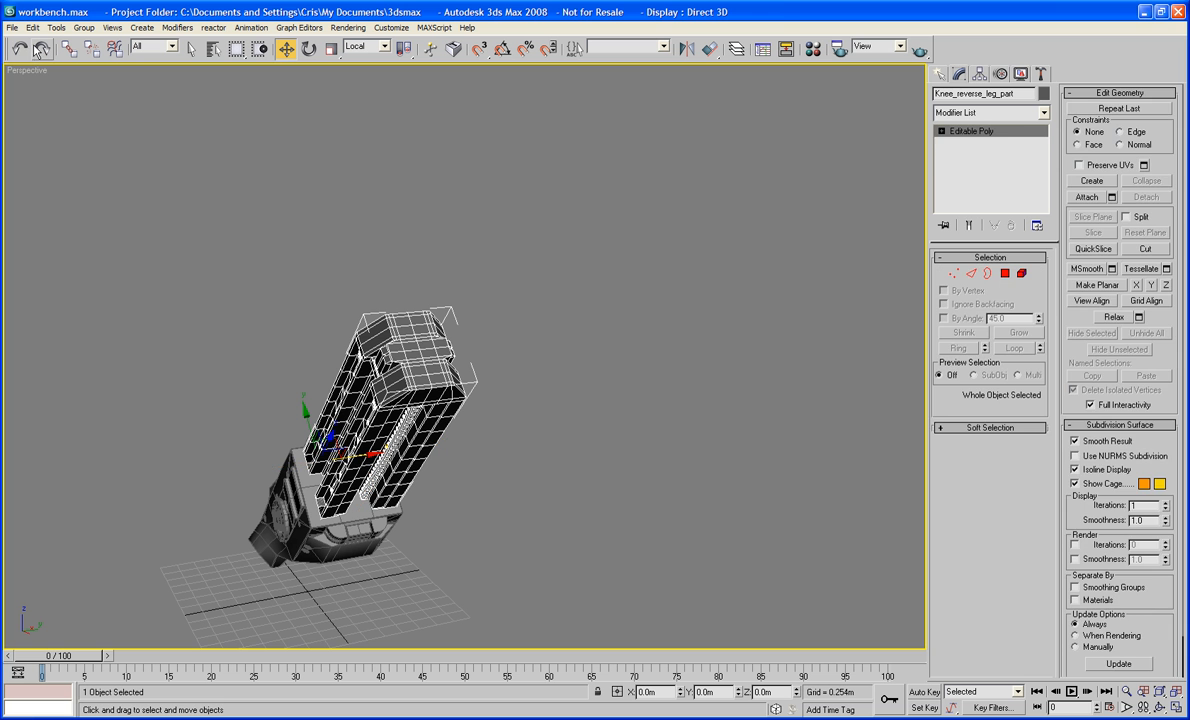
pyautogui.click(19, 48)
# Shift the mirror plane of the knee reverse leg part's Symmetry modifier along Y to widen the part
pyautogui.moveTo(281, 203); pyautogui.dragTo(231, 142, button='middle')
pyautogui.click(438, 219)
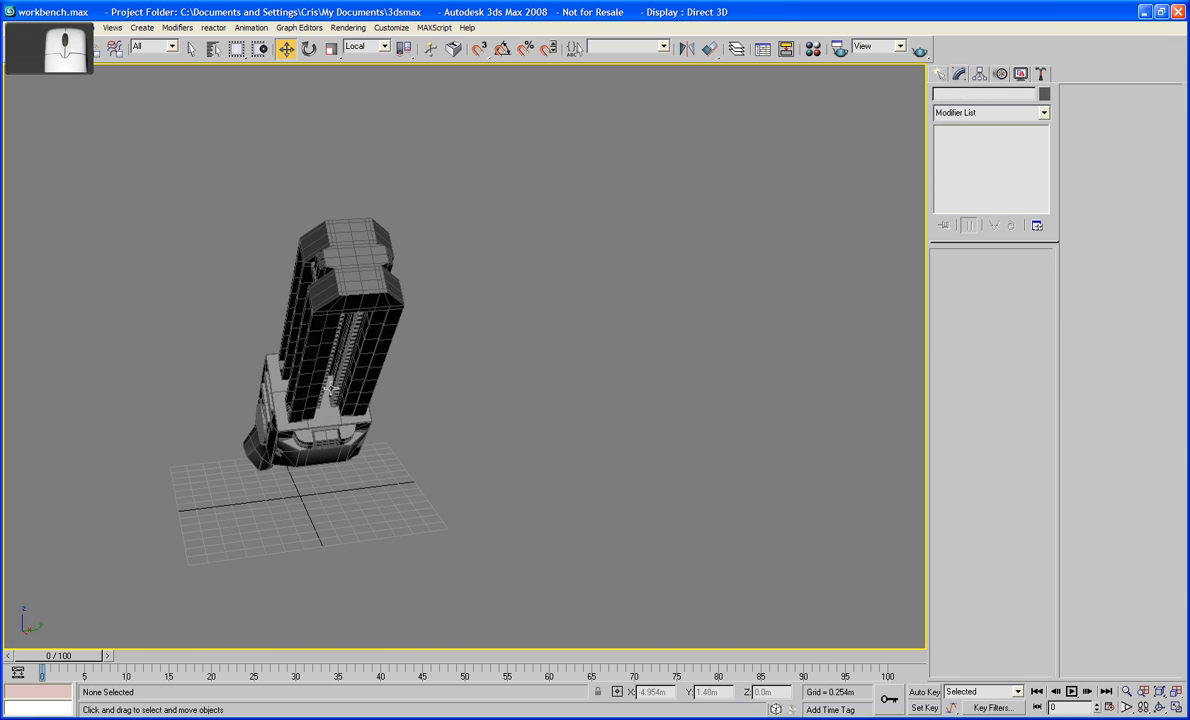
pyautogui.click(311, 388)
pyautogui.moveTo(336, 366); pyautogui.dragTo(331, 366)
pyautogui.scroll(3, 370, 369)
pyautogui.moveTo(386, 397); pyautogui.dragTo(488, 415, button='middle')
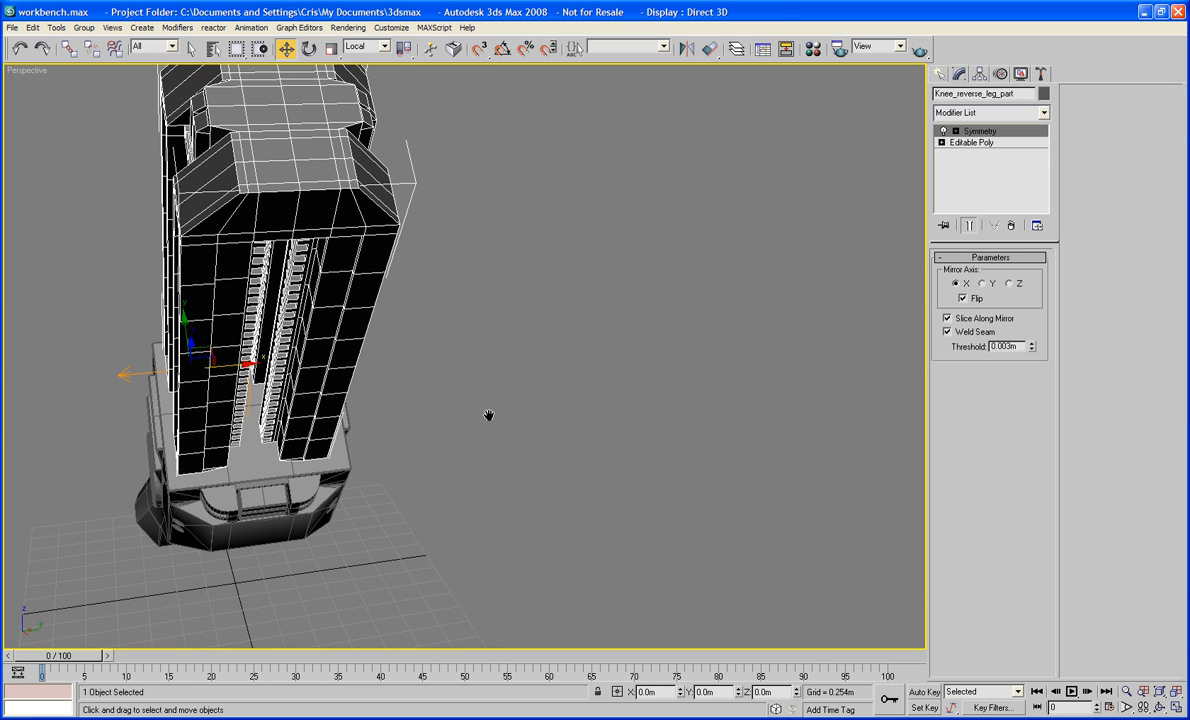
pyautogui.click(1003, 133)
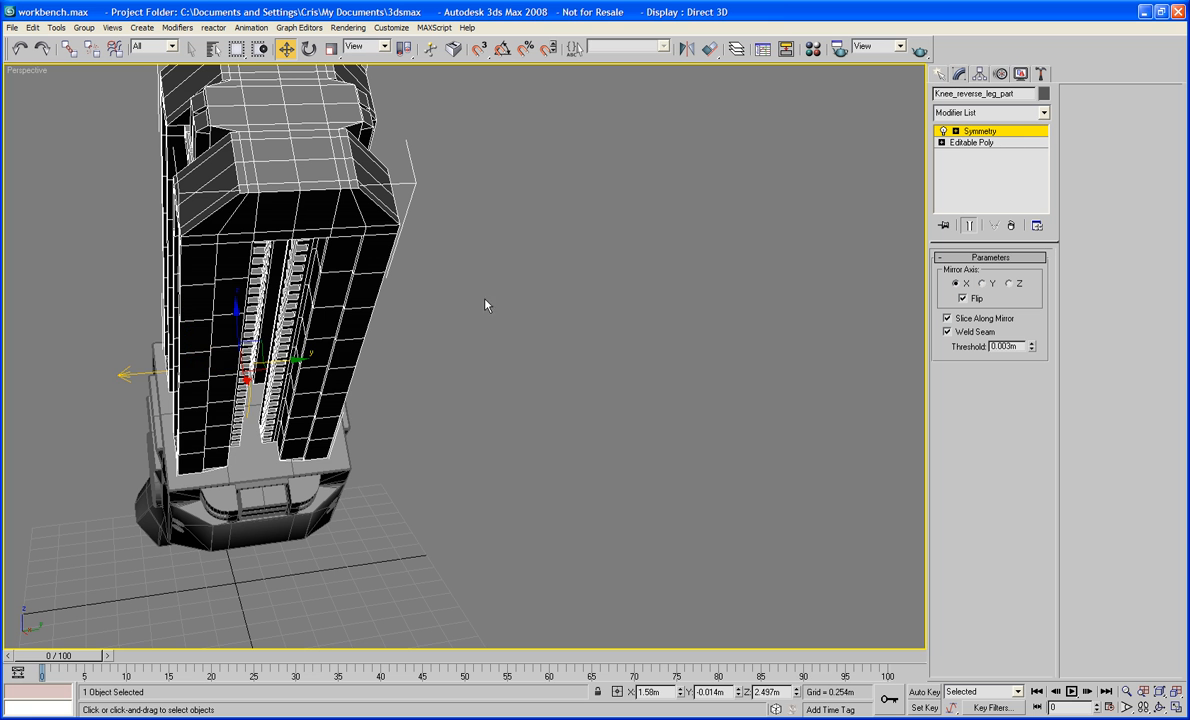
pyautogui.moveTo(296, 360); pyautogui.dragTo(304, 359)
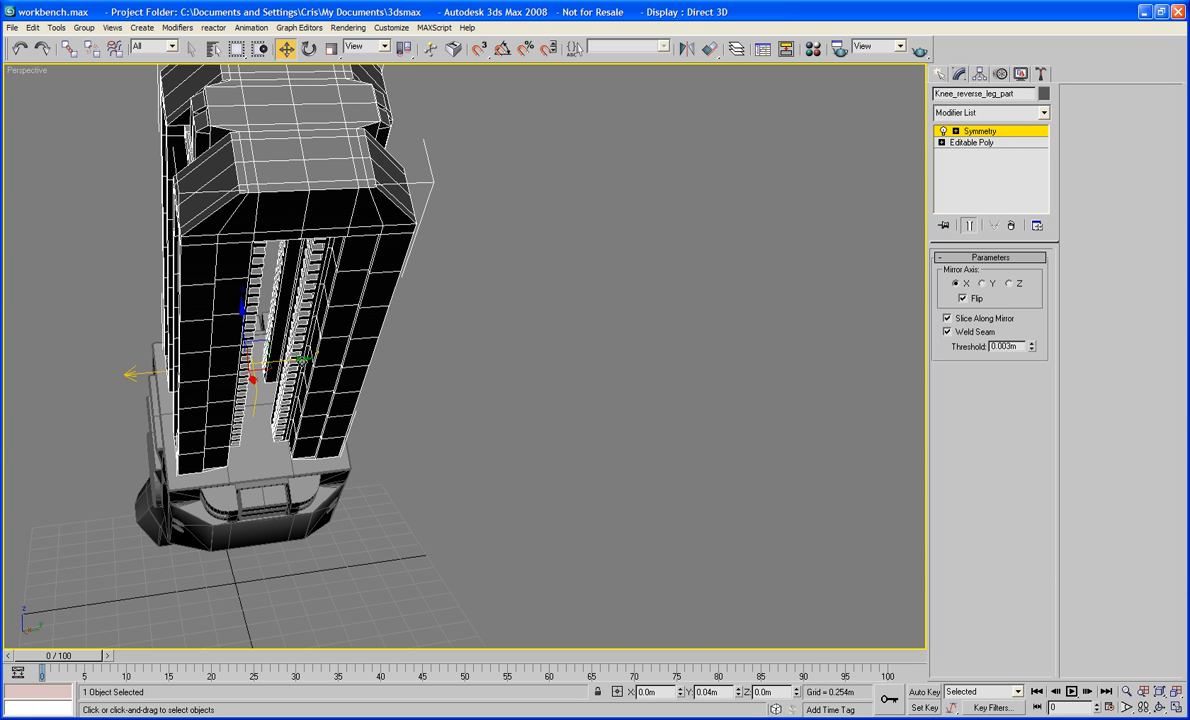
pyautogui.keyDown('alt'); pyautogui.moveTo(282, 334); pyautogui.dragTo(532, 417, button='middle'); pyautogui.keyUp('alt')
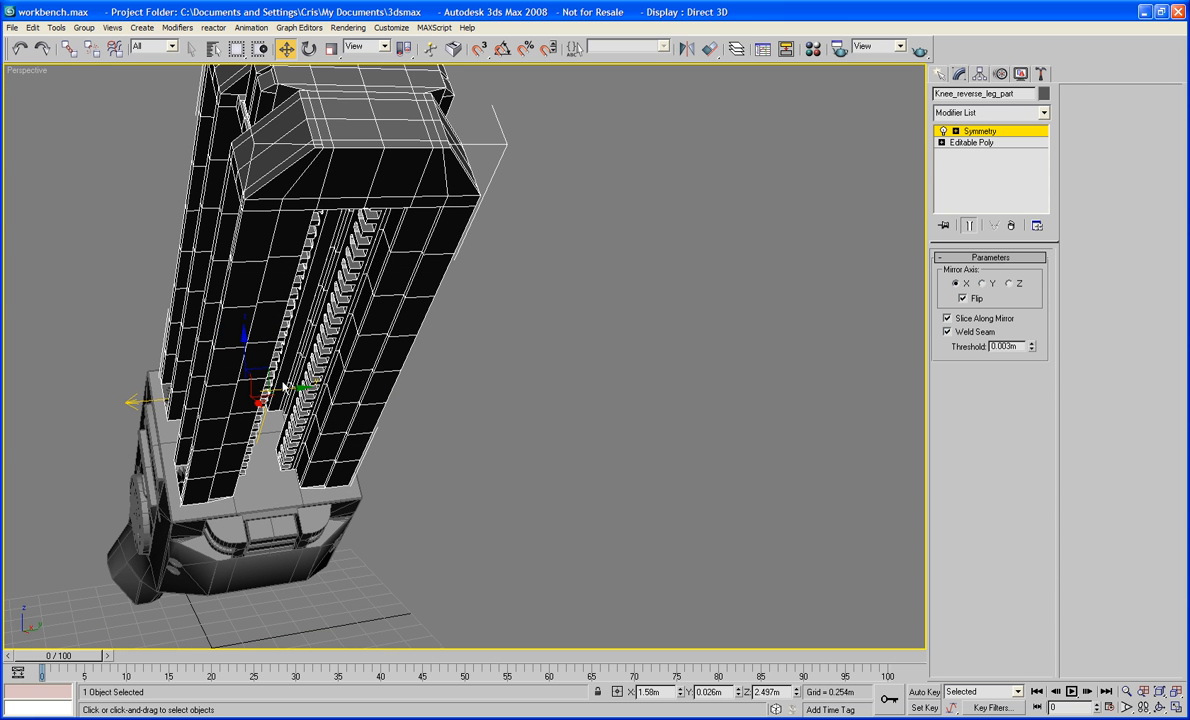
pyautogui.moveTo(287, 387); pyautogui.dragTo(291, 385)
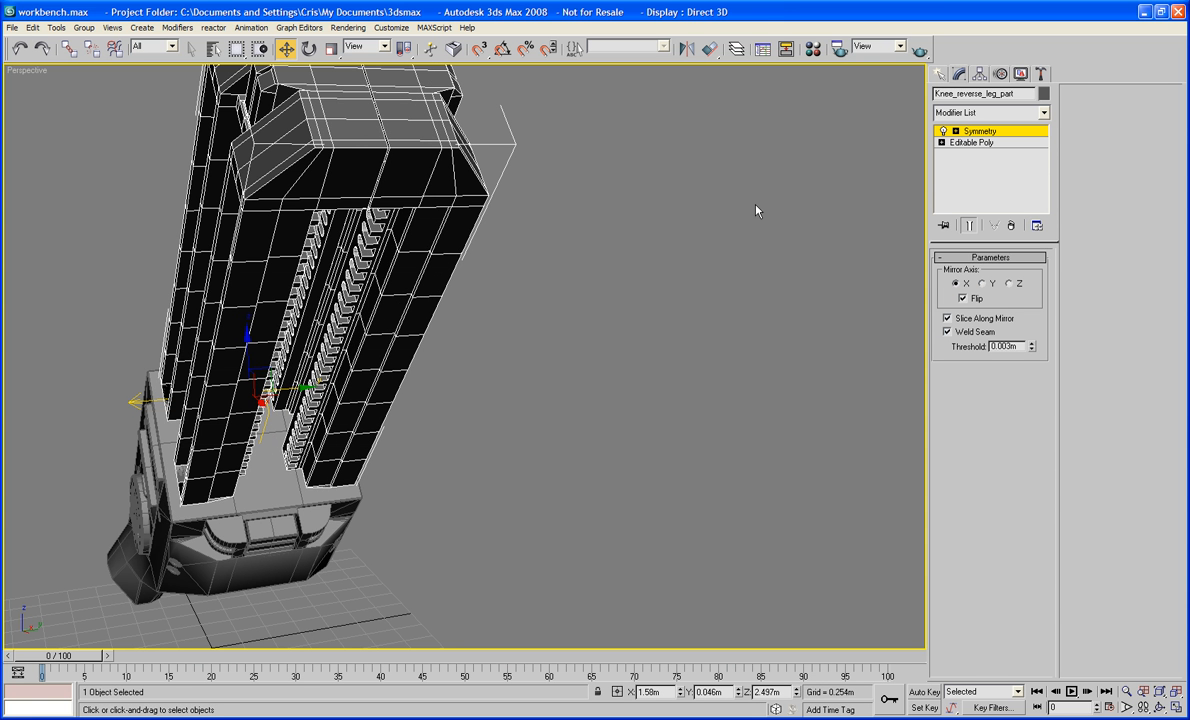
pyautogui.moveTo(288, 386); pyautogui.dragTo(290, 385)
pyautogui.click(969, 131)
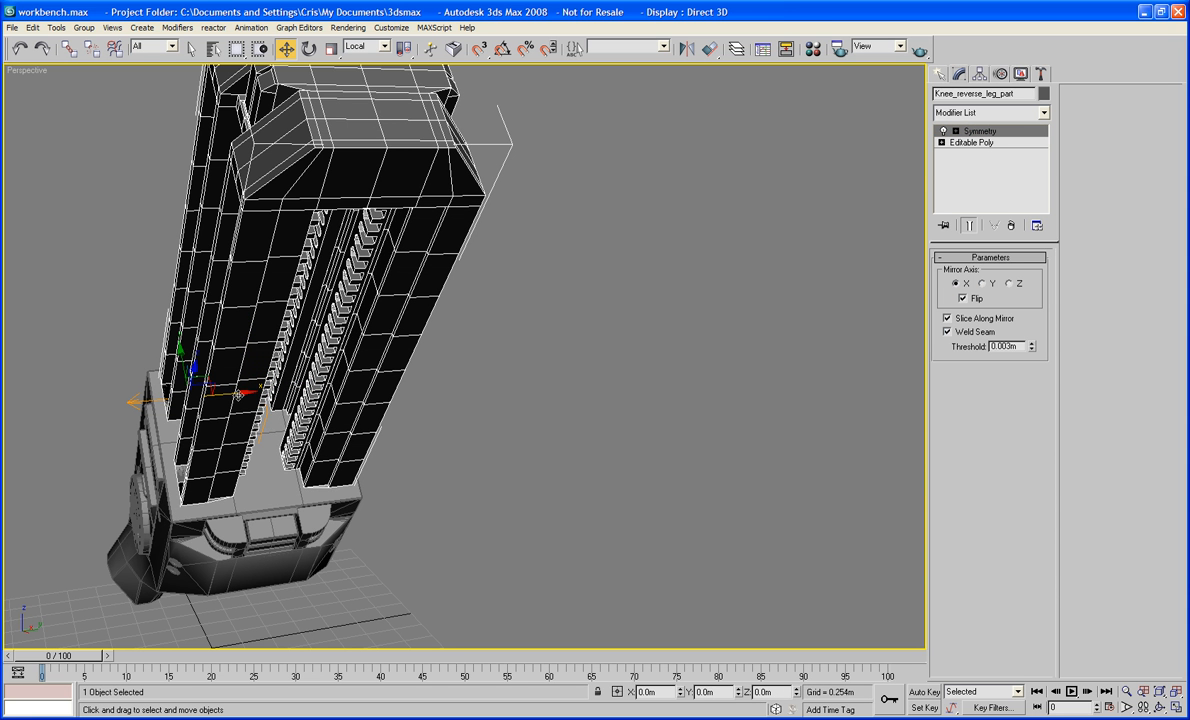
# Move the whole knee reverse leg part along its local X axis to centre it on the lower leg
pyautogui.moveTo(240, 392); pyautogui.dragTo(234, 387)
pyautogui.moveTo(455, 377)
pyautogui.keyDown('alt'); pyautogui.mouseDown(button='middle')
pyautogui.moveTo(463, 397)
pyautogui.moveTo(406, 340)
pyautogui.moveTo(440, 412)
pyautogui.moveTo(437, 377)
pyautogui.mouseUp(button='middle'); pyautogui.keyUp('alt')
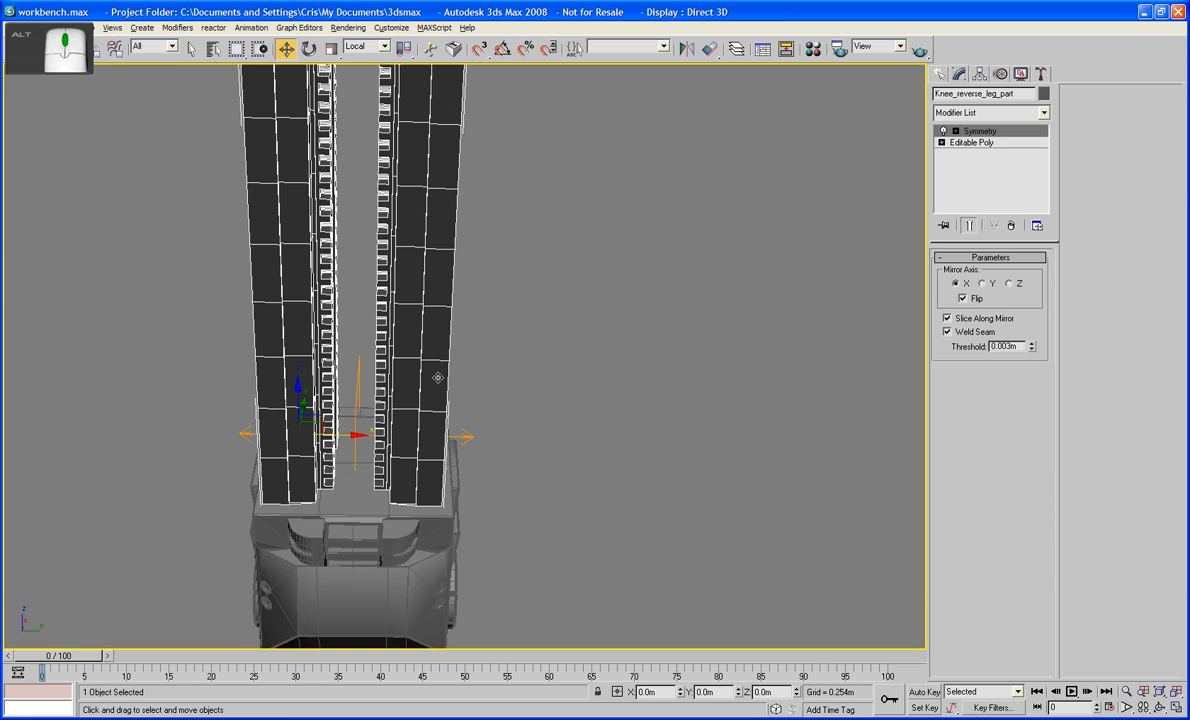
pyautogui.moveTo(355, 436); pyautogui.dragTo(356, 436)
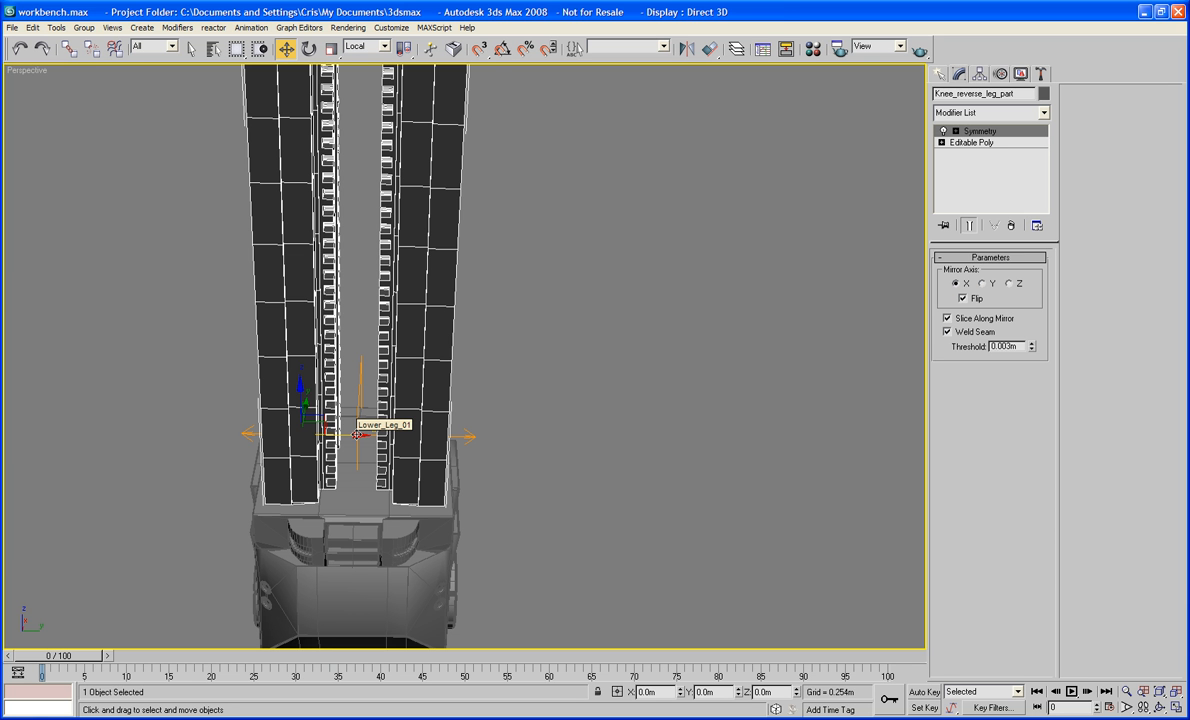
# Convert the knee reverse leg part to Editable Poly and weld all its vertices with a 0.003 m threshold
pyautogui.moveTo(357, 435)
pyautogui.keyDown('alt'); pyautogui.mouseDown(button='middle')
pyautogui.moveTo(457, 417)
pyautogui.moveTo(403, 436)
pyautogui.moveTo(348, 420)
pyautogui.mouseUp(button='middle'); pyautogui.keyUp('alt')
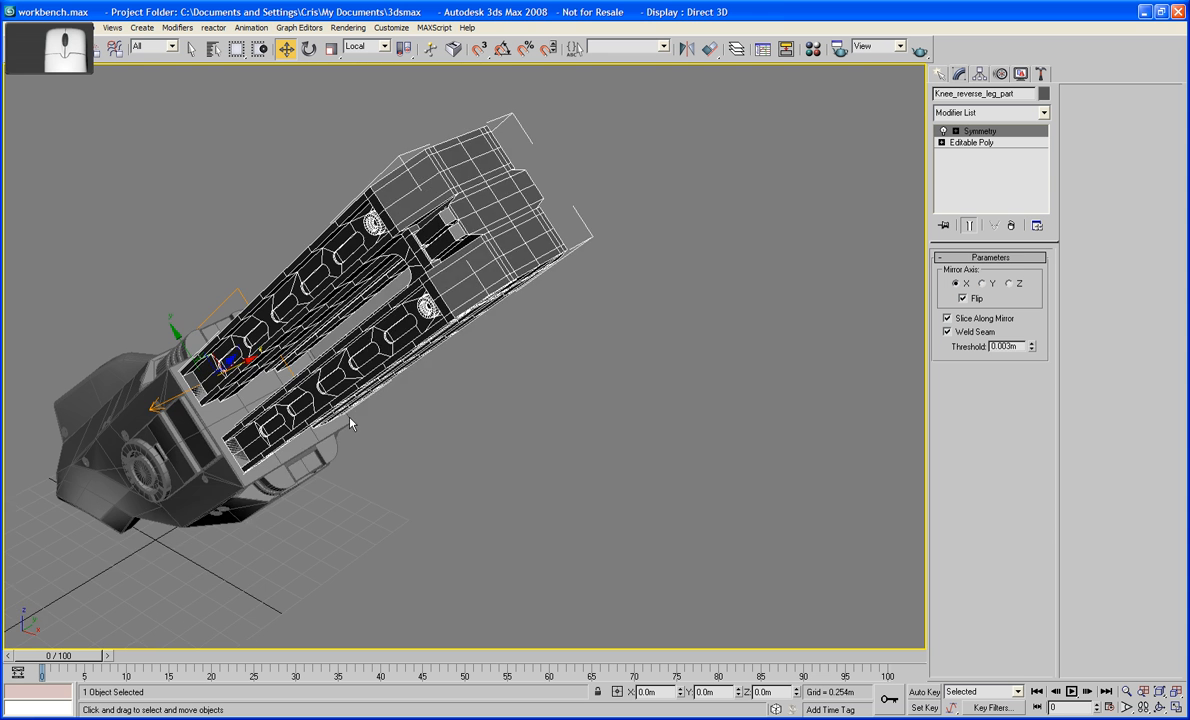
pyautogui.rightClick(392, 310)
pyautogui.click(533, 454)
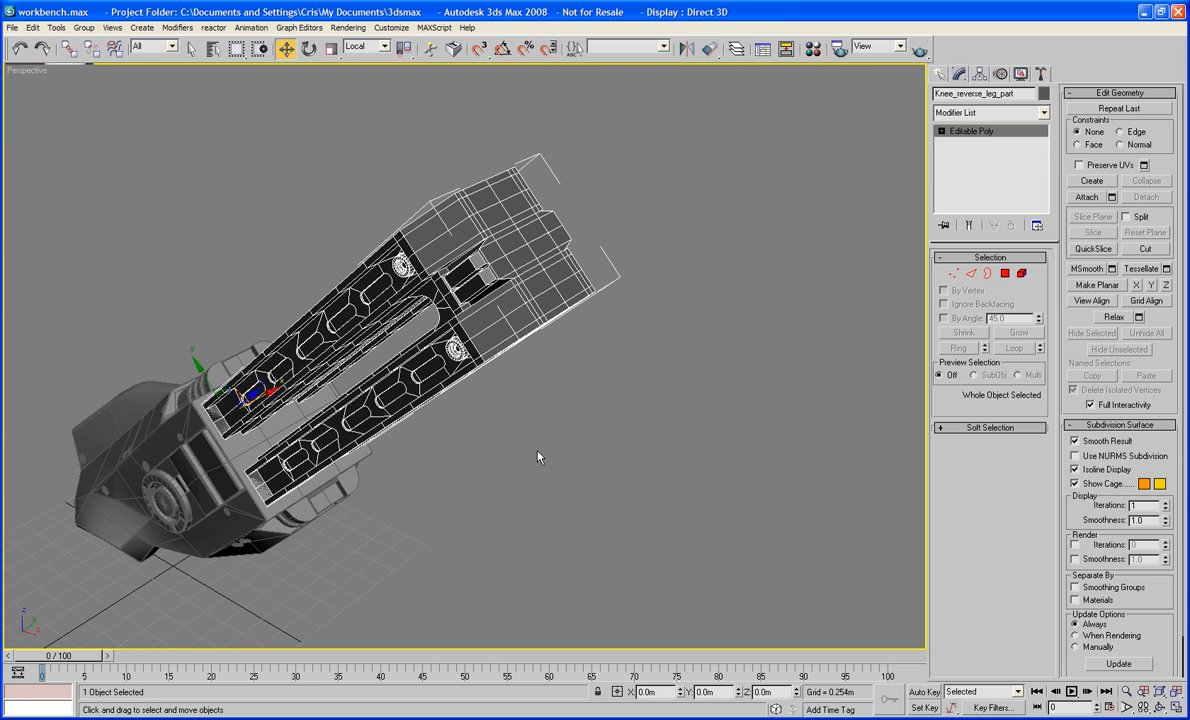
pyautogui.click(954, 273)
pyautogui.hotkey('ctrl', 'a')
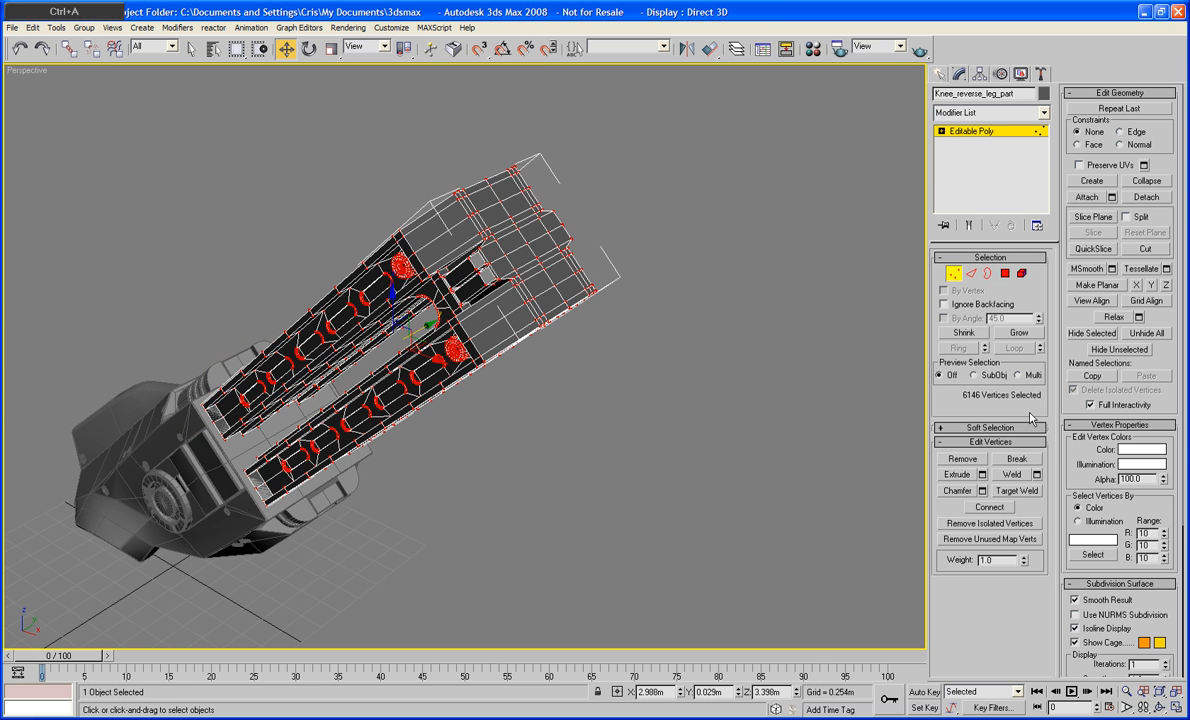
pyautogui.click(1036, 474)
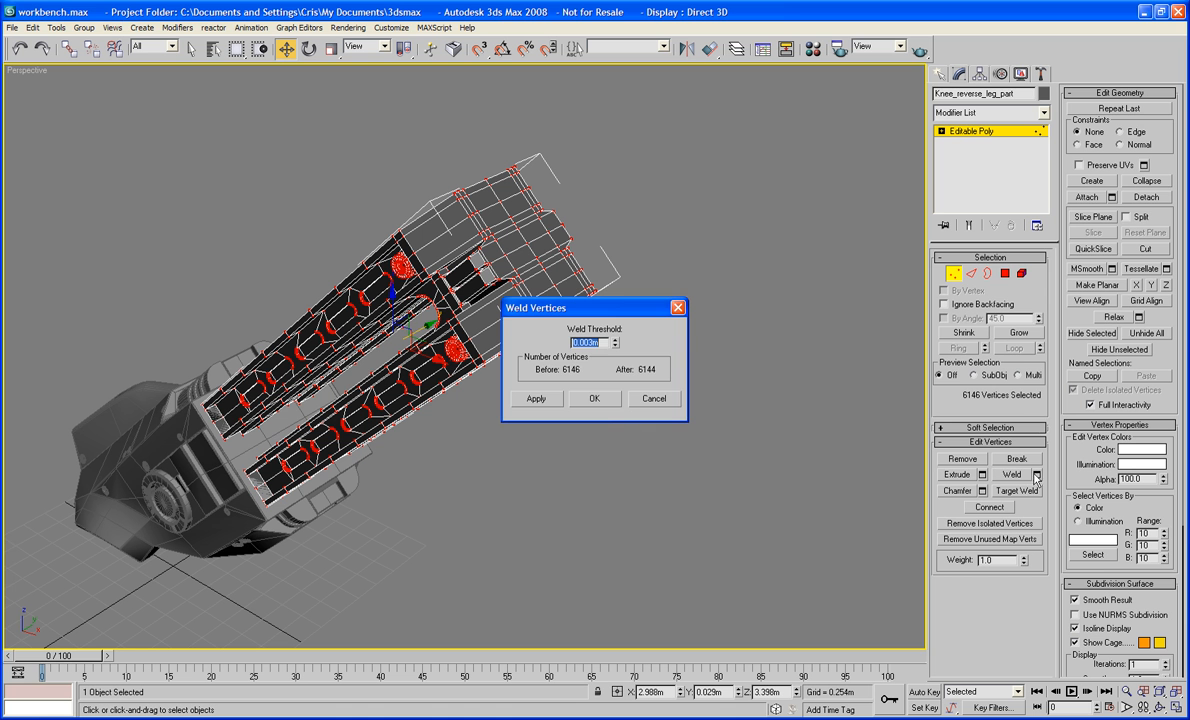
pyautogui.click(603, 400)
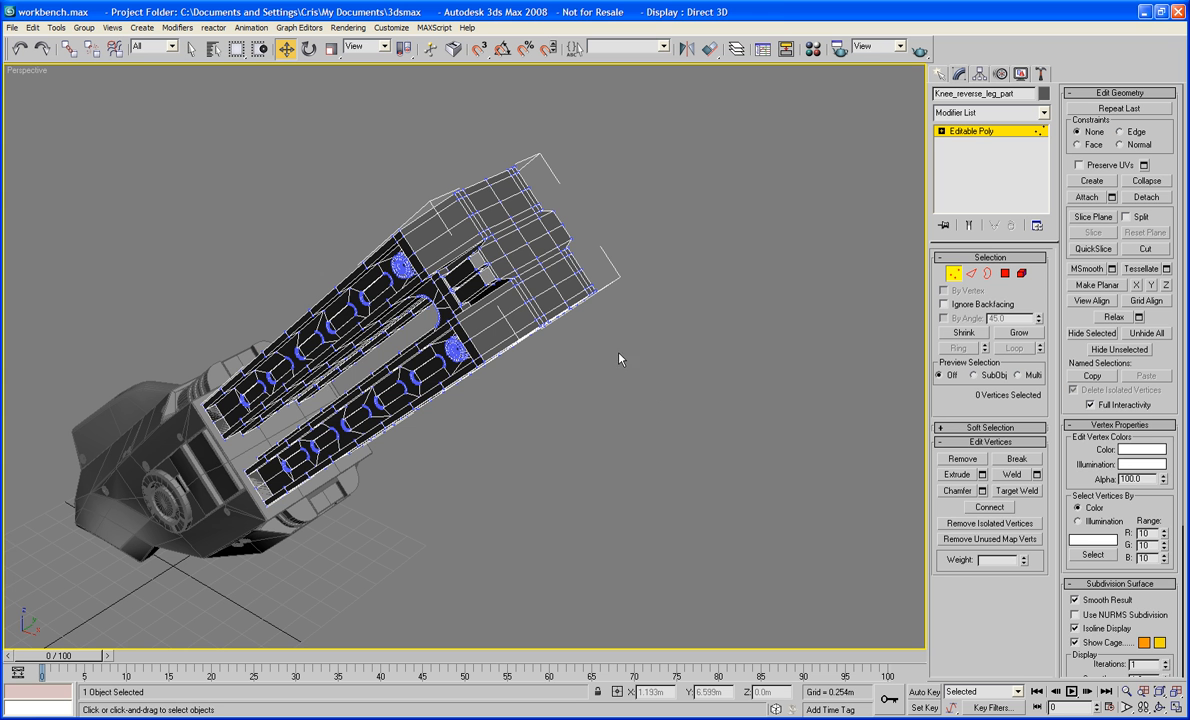
pyautogui.click(955, 274)
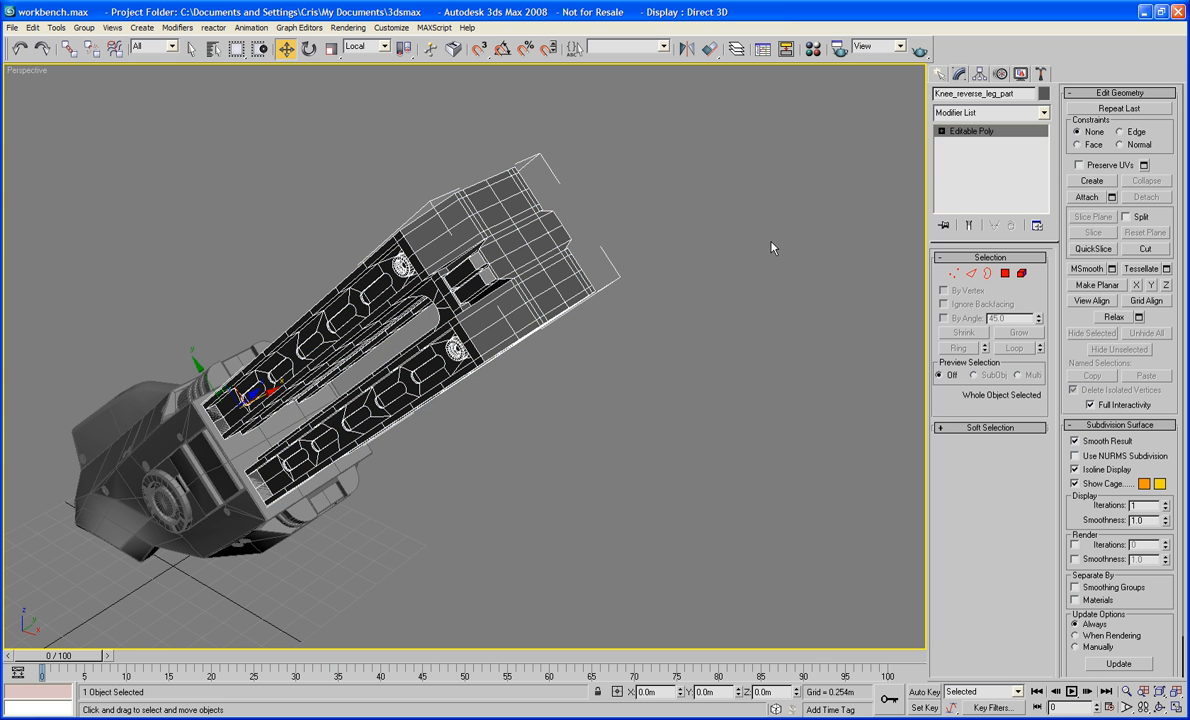
# Create a 22-sided cylinder with AutoGrid at the centre of the leg part's end face, about 0.333 m radius and 0.045 m high
pyautogui.keyDown('alt'); pyautogui.moveTo(773, 247); pyautogui.dragTo(724, 329, button='middle'); pyautogui.keyUp('alt')
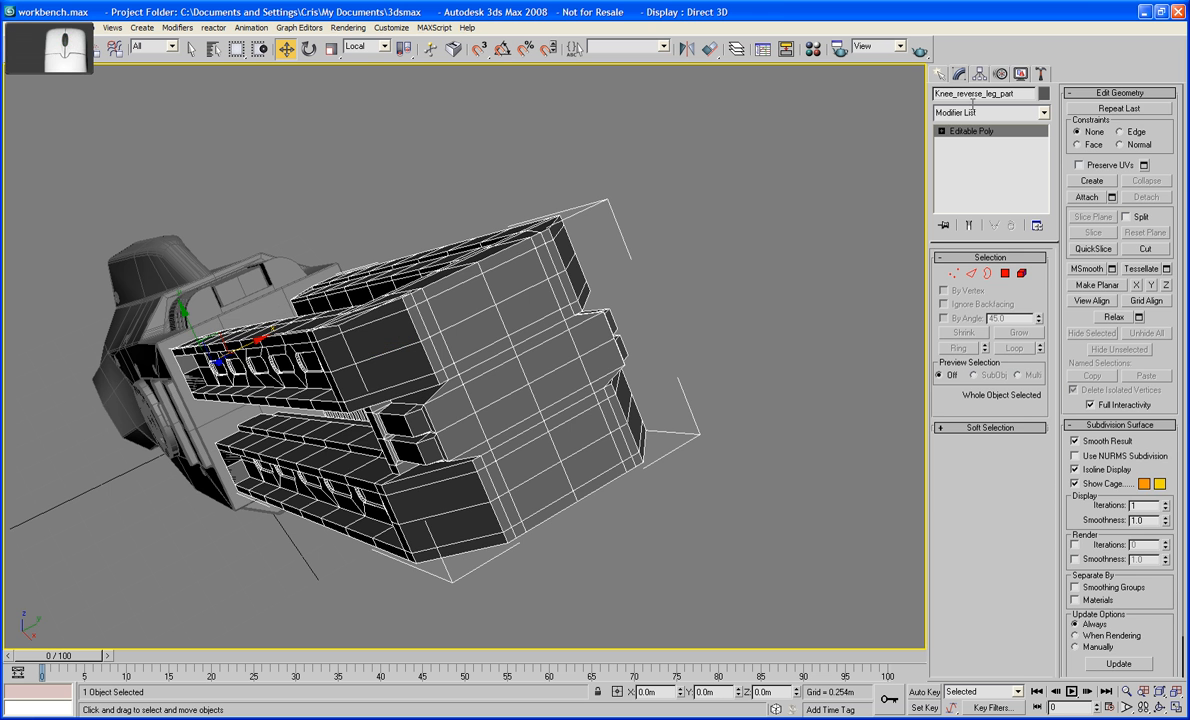
pyautogui.click(942, 74)
pyautogui.click(960, 195)
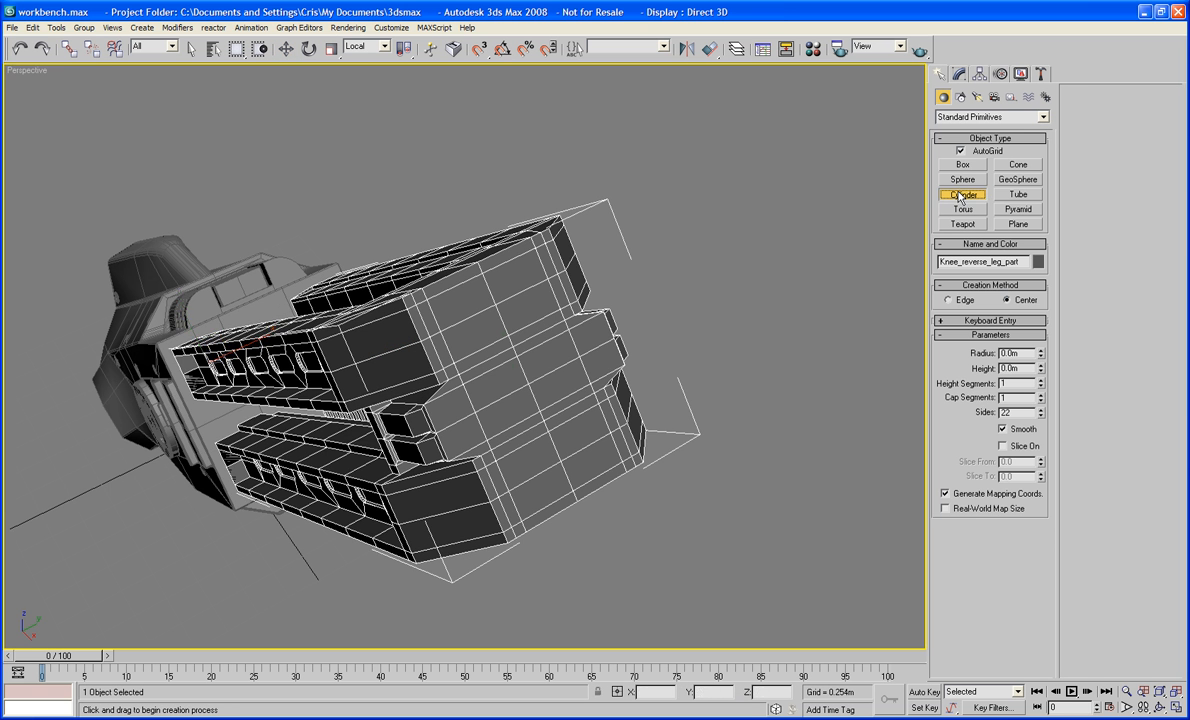
pyautogui.moveTo(485, 352)
pyautogui.keyDown('alt'); pyautogui.mouseDown(button='middle')
pyautogui.moveTo(473, 337)
pyautogui.moveTo(486, 340)
pyautogui.mouseUp(button='middle'); pyautogui.keyUp('alt')
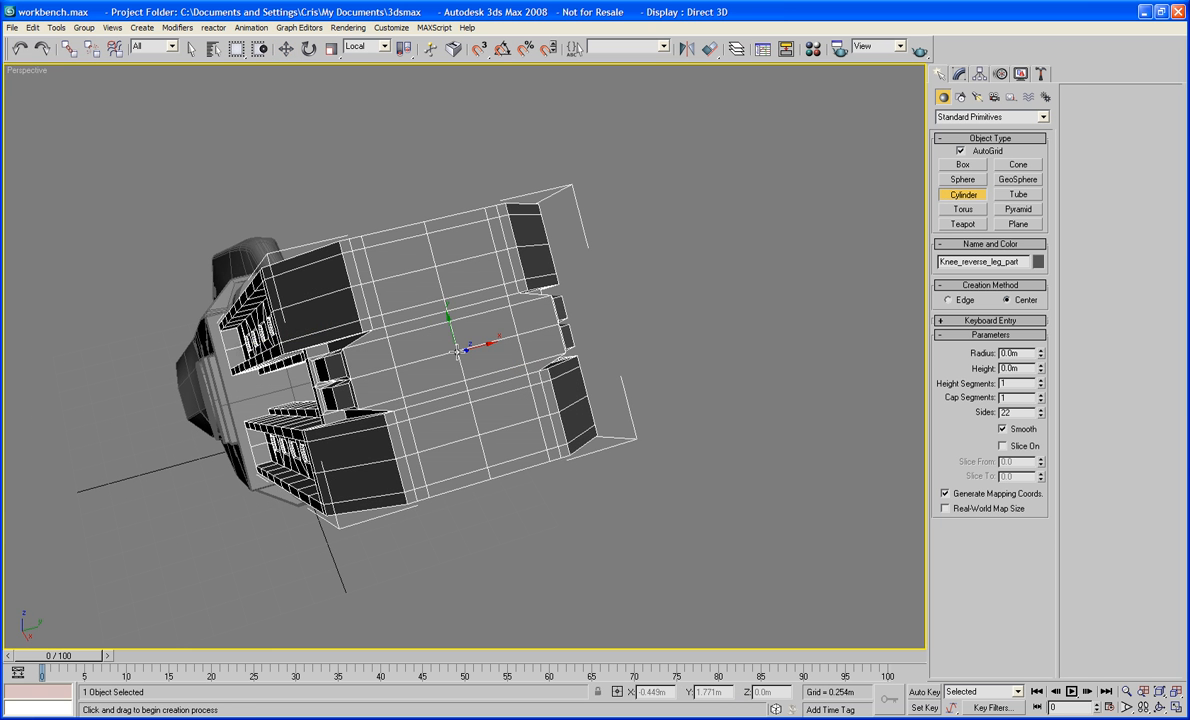
pyautogui.click(458, 350)
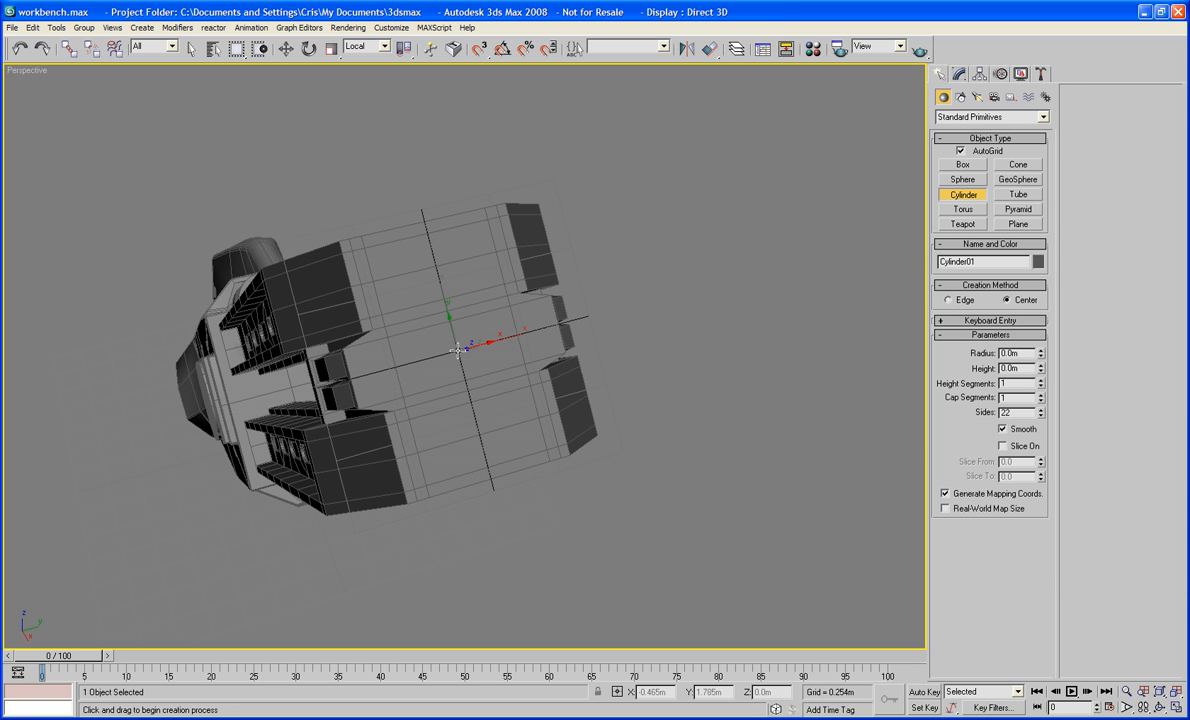
pyautogui.moveTo(458, 350); pyautogui.dragTo(458, 447)
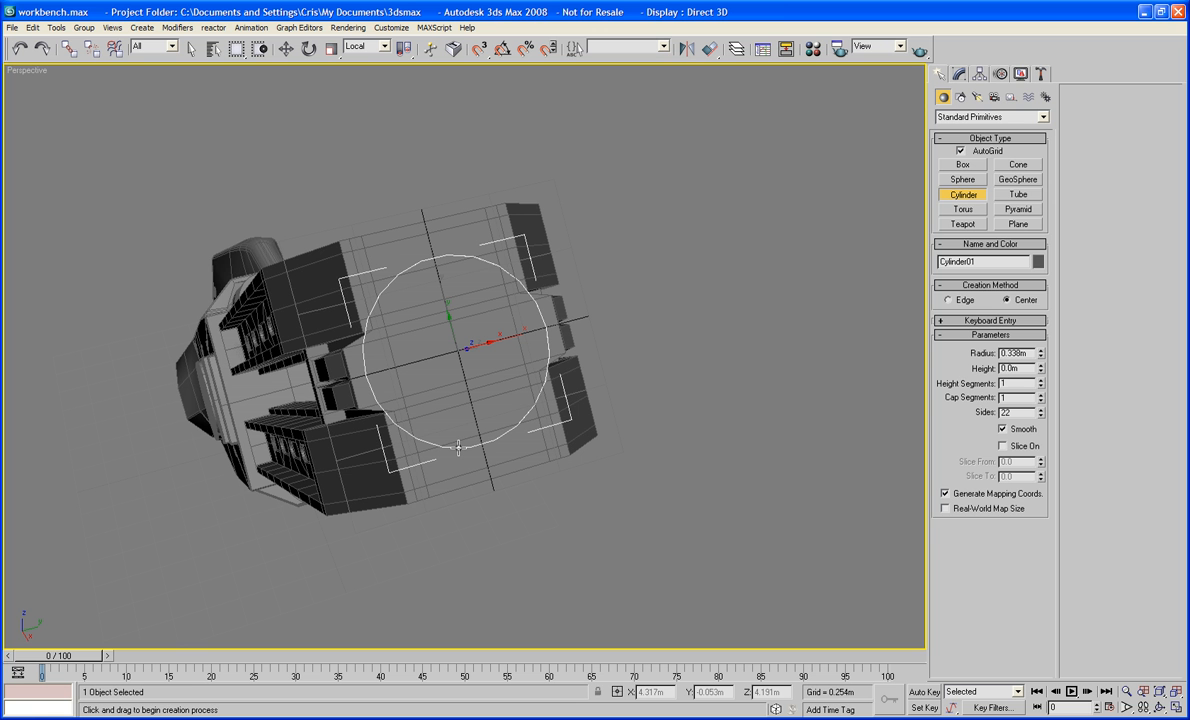
pyautogui.moveTo(458, 447); pyautogui.dragTo(459, 446)
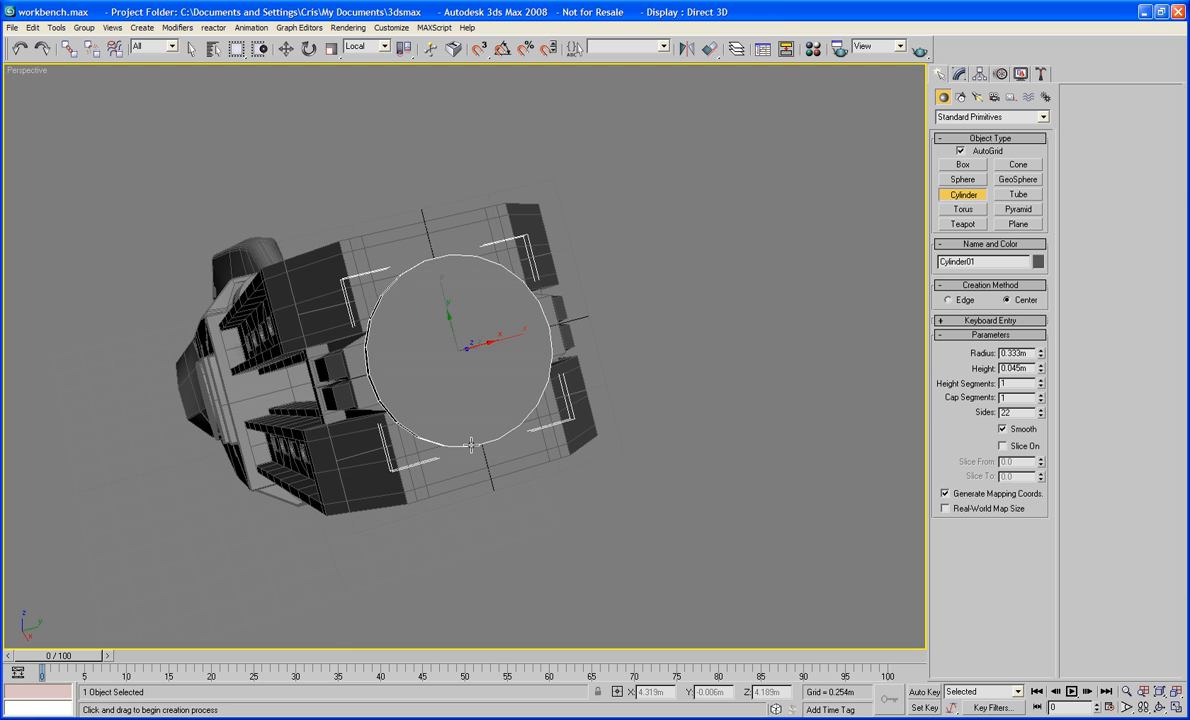
pyautogui.moveTo(518, 446)
pyautogui.mouseDown(button='middle')
pyautogui.moveTo(433, 499)
pyautogui.moveTo(507, 461)
pyautogui.mouseUp(button='middle')
pyautogui.keyDown('alt'); pyautogui.moveTo(591, 413); pyautogui.dragTo(420, 392, button='middle'); pyautogui.keyUp('alt')
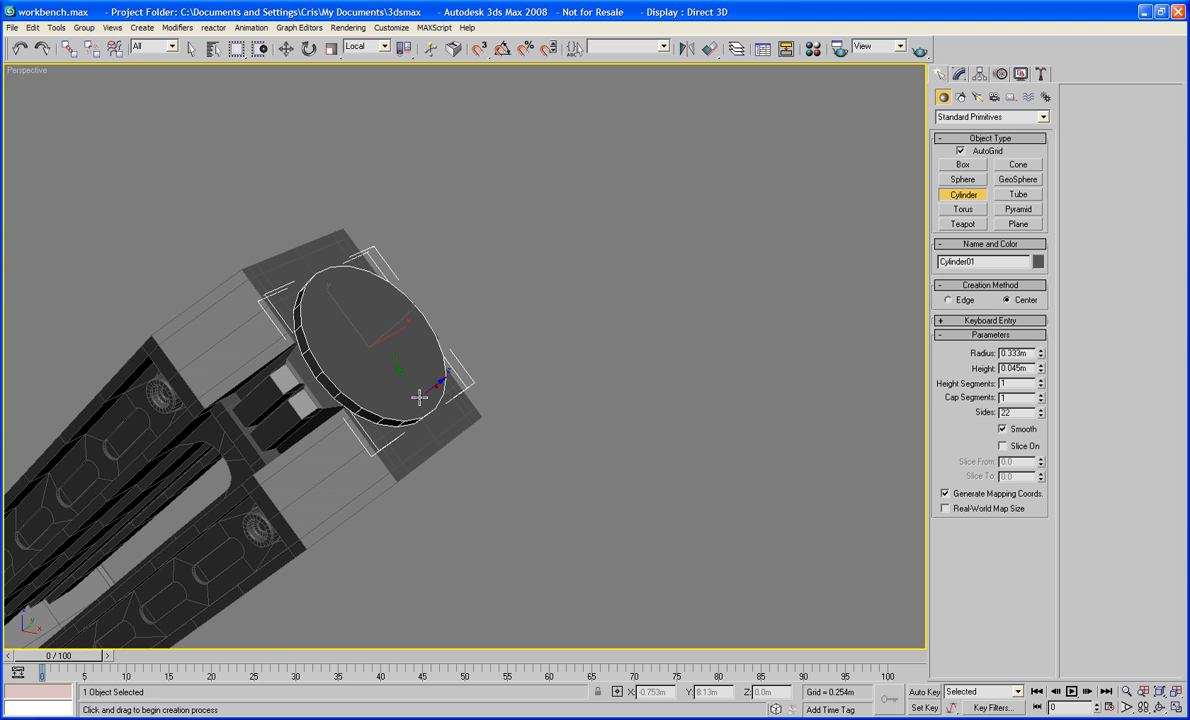
pyautogui.scroll(3, 419, 390)
pyautogui.rightClick(419, 390)
# Convert the new cylinder to Editable Poly
pyautogui.rightClick(357, 386)
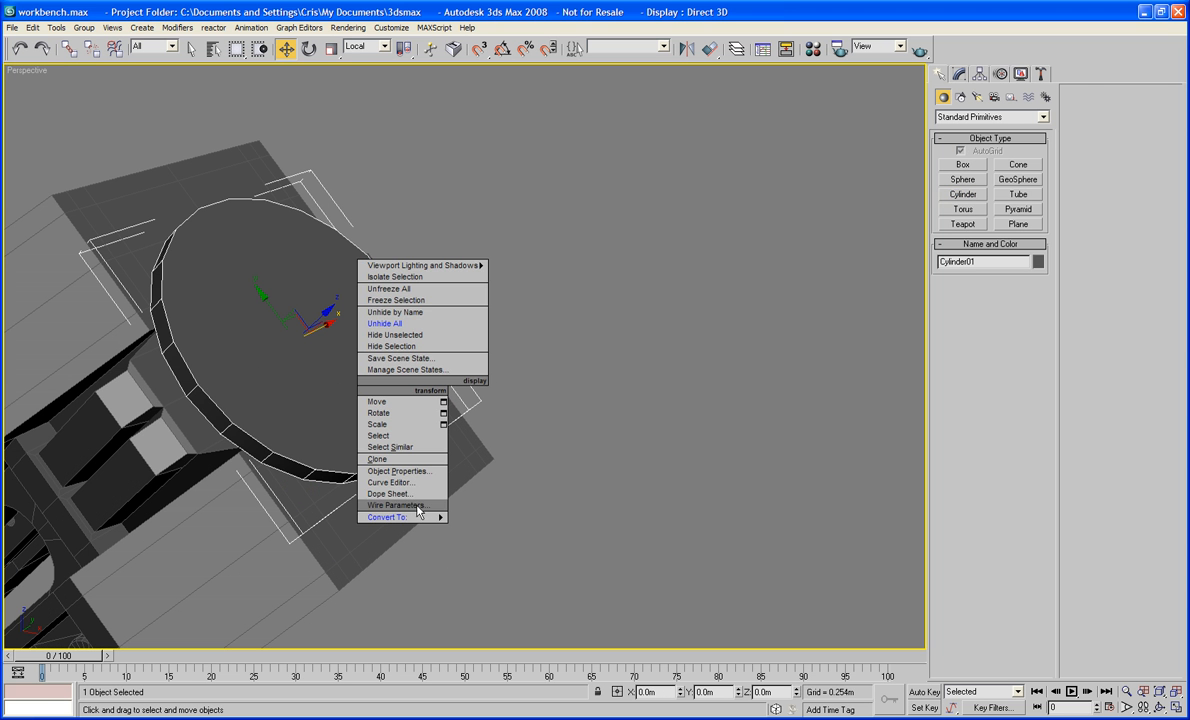
pyautogui.moveTo(422, 517)
pyautogui.click(507, 530)
pyautogui.moveTo(368, 392); pyautogui.dragTo(471, 433, button='middle')
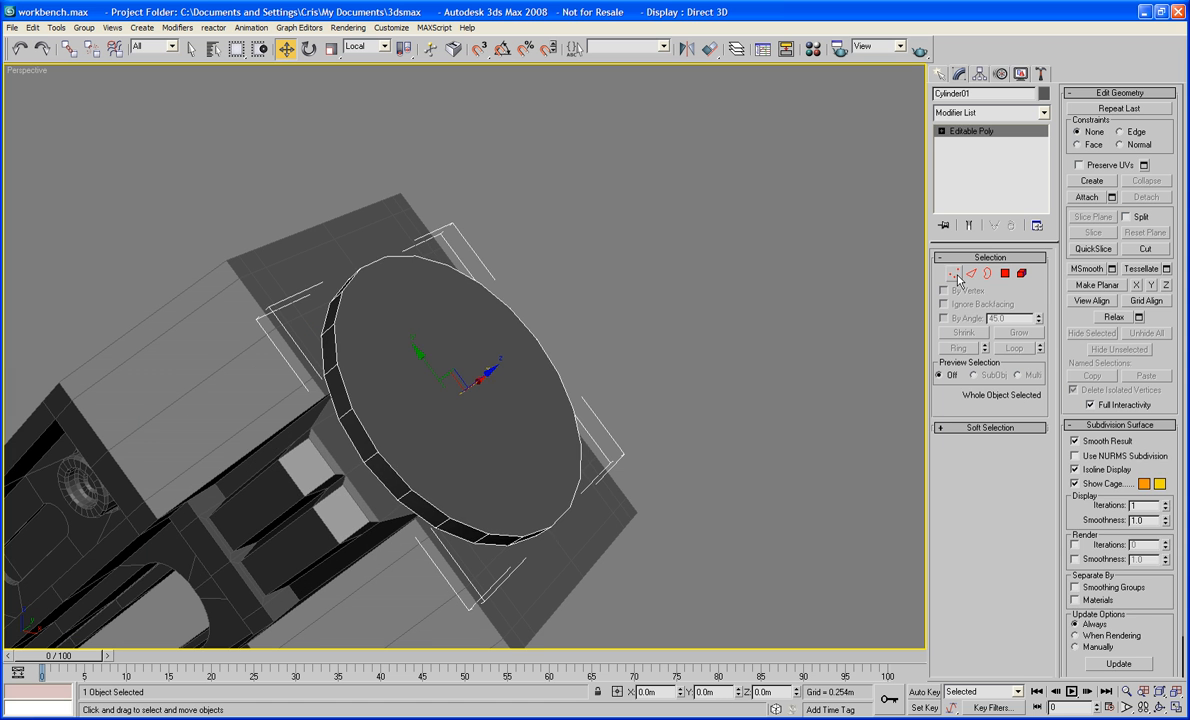
# Bevel the cylinder's outer cap polygon outward to build a stepped rim
pyautogui.click(1005, 274)
pyautogui.click(437, 362)
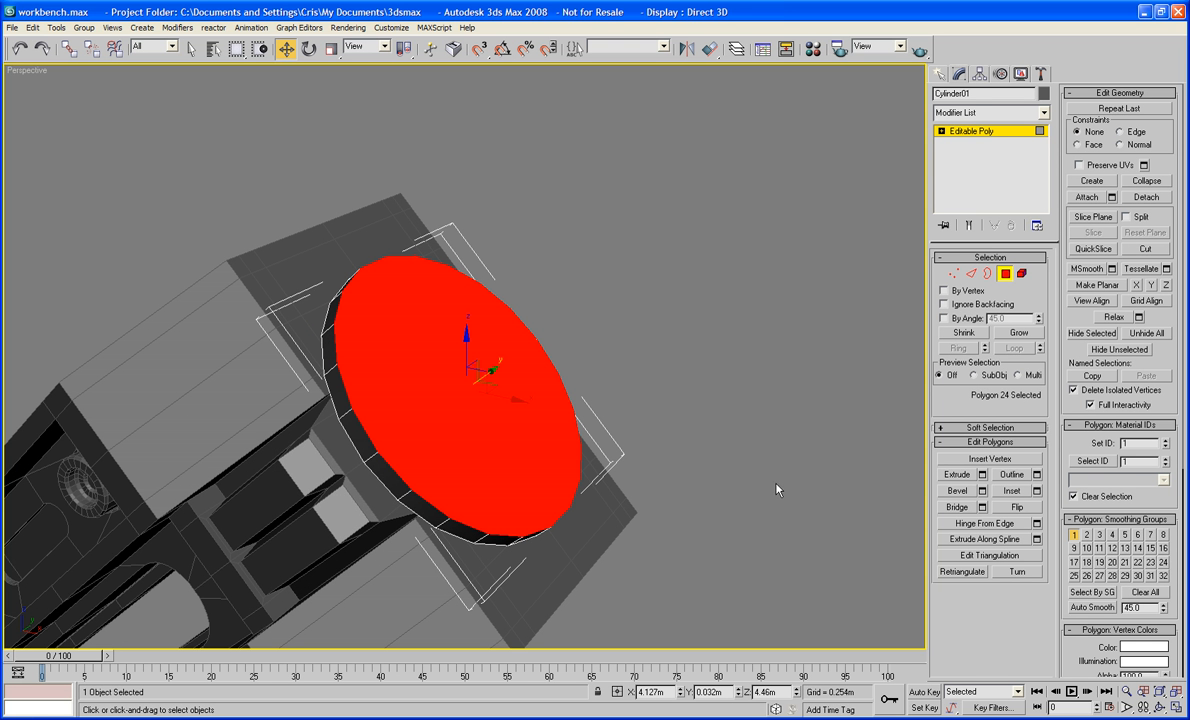
pyautogui.click(963, 493)
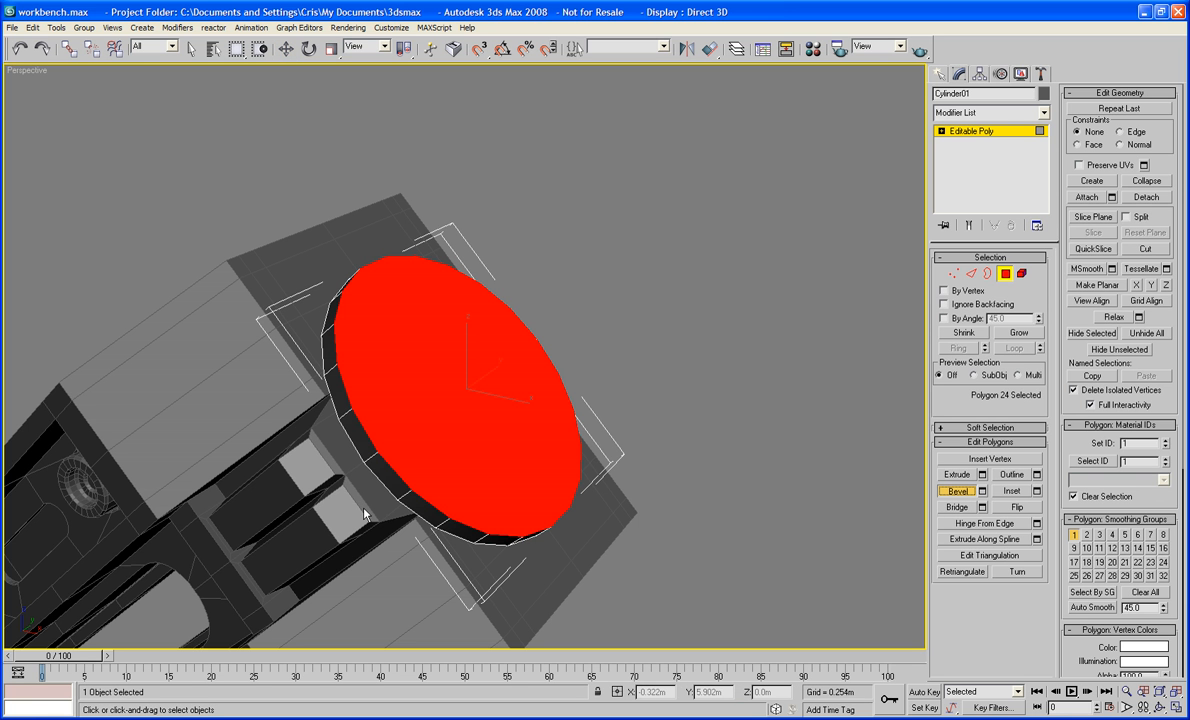
pyautogui.moveTo(454, 453); pyautogui.dragTo(454, 451)
pyautogui.click(454, 451)
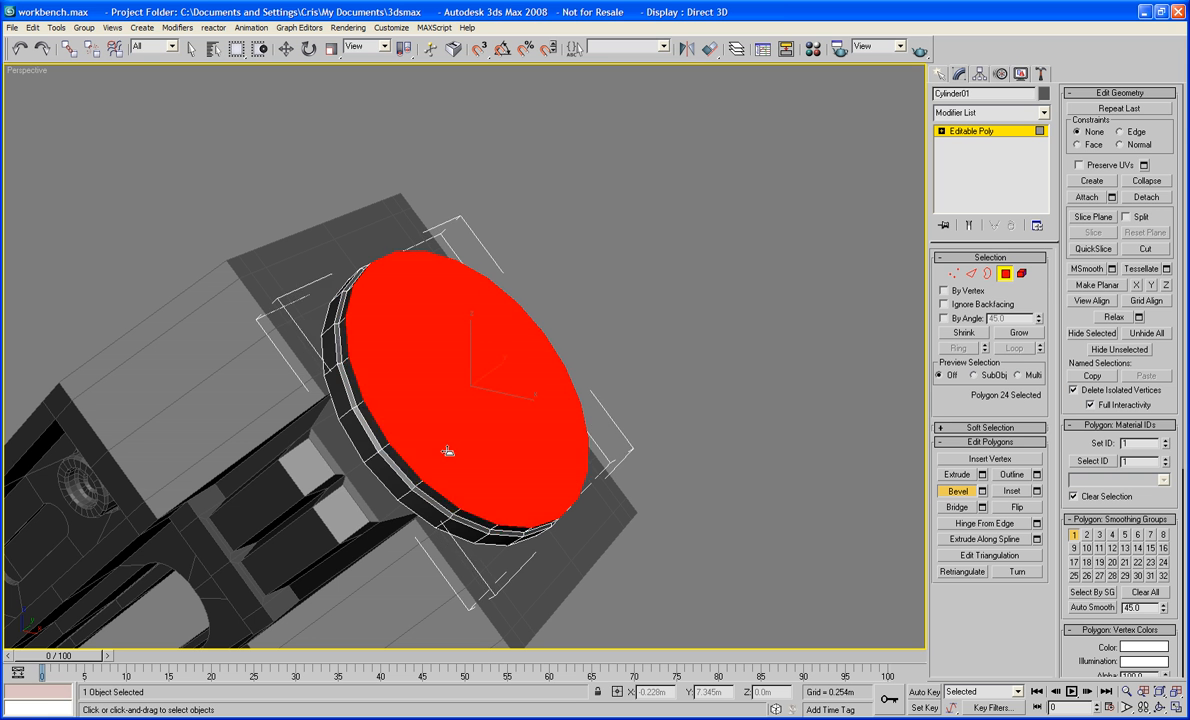
# Bevel the cylinder's outer cap polygon inward in stages, narrowing it to a smaller central disc
pyautogui.moveTo(446, 445); pyautogui.dragTo(447, 459)
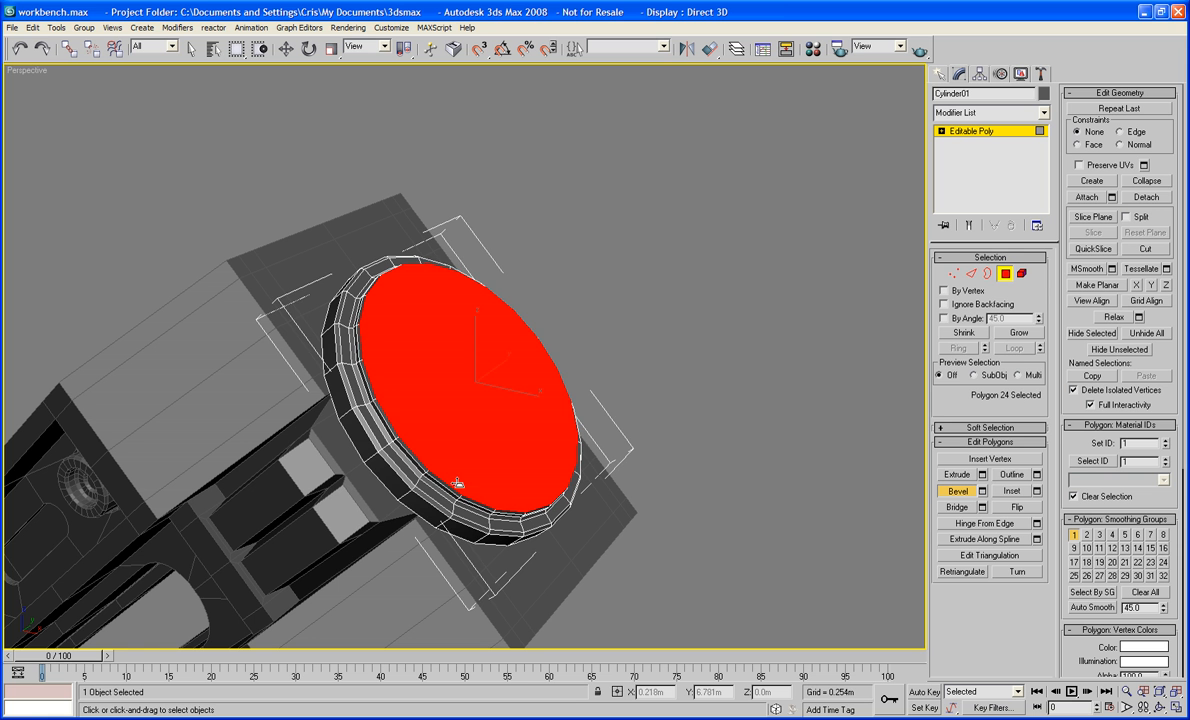
pyautogui.moveTo(459, 481); pyautogui.dragTo(459, 486)
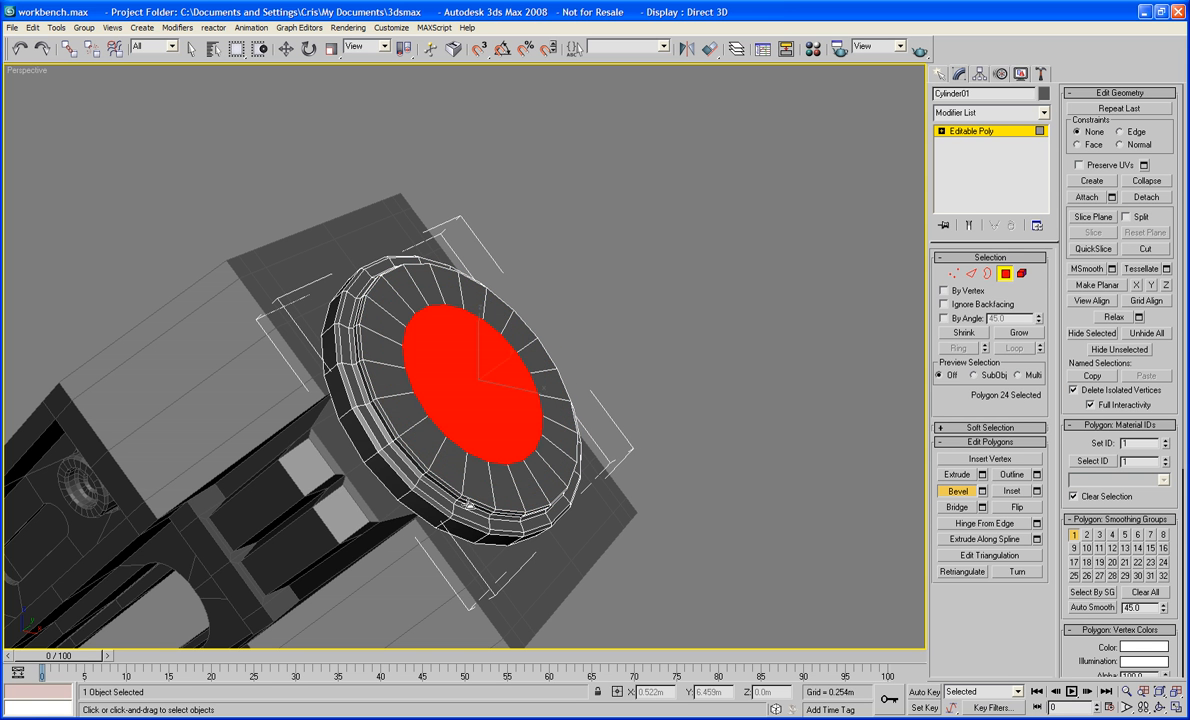
pyautogui.click(469, 511)
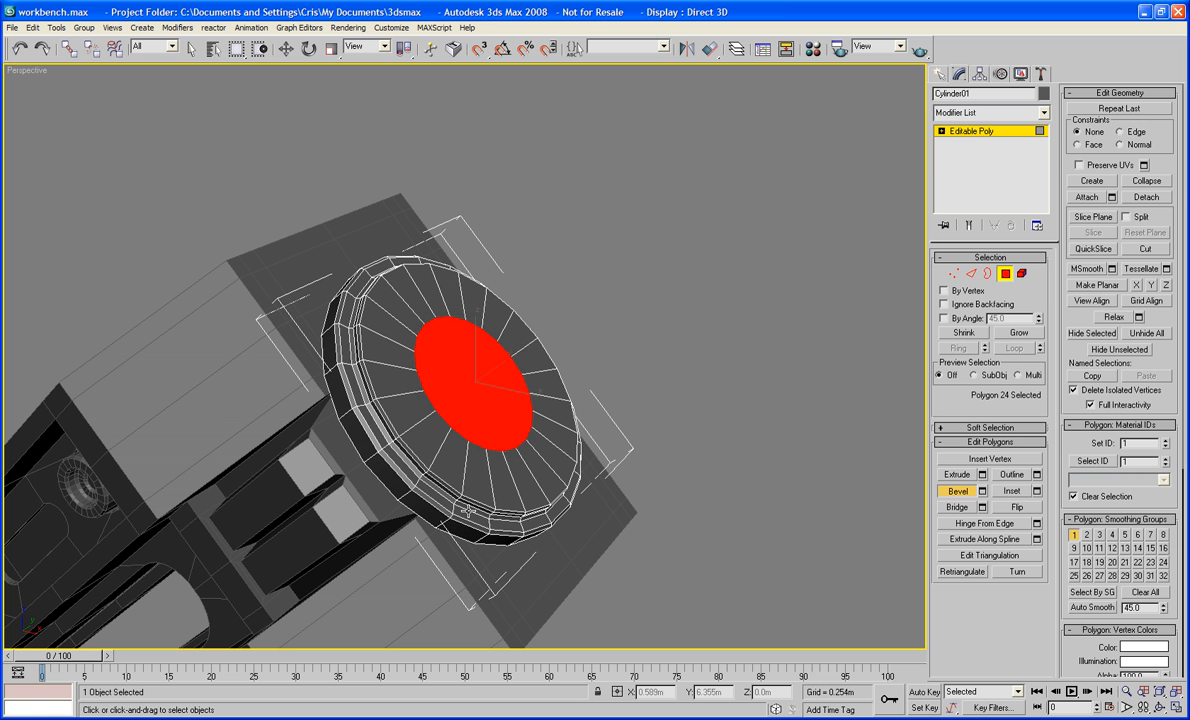
# Bevel the central disc into the cylinder to form a round recess with a chamfered edge, then deselect the polygon
pyautogui.moveTo(507, 403); pyautogui.dragTo(507, 405)
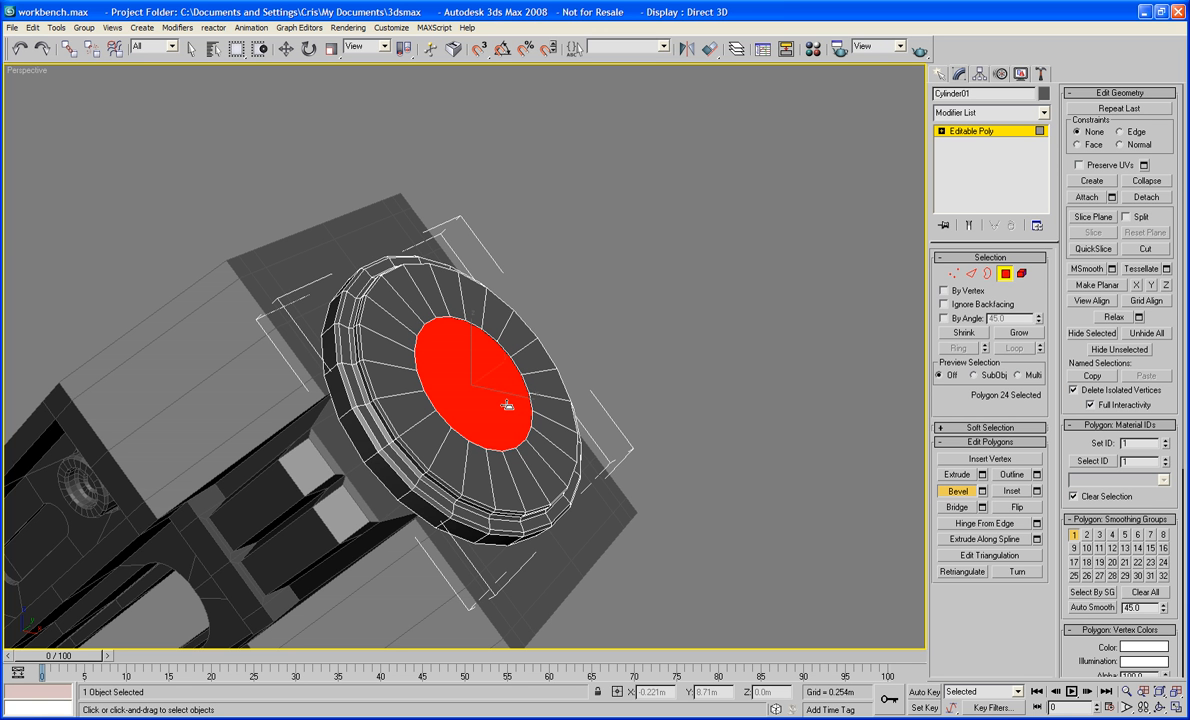
pyautogui.click(505, 394)
pyautogui.moveTo(489, 391); pyautogui.dragTo(490, 402)
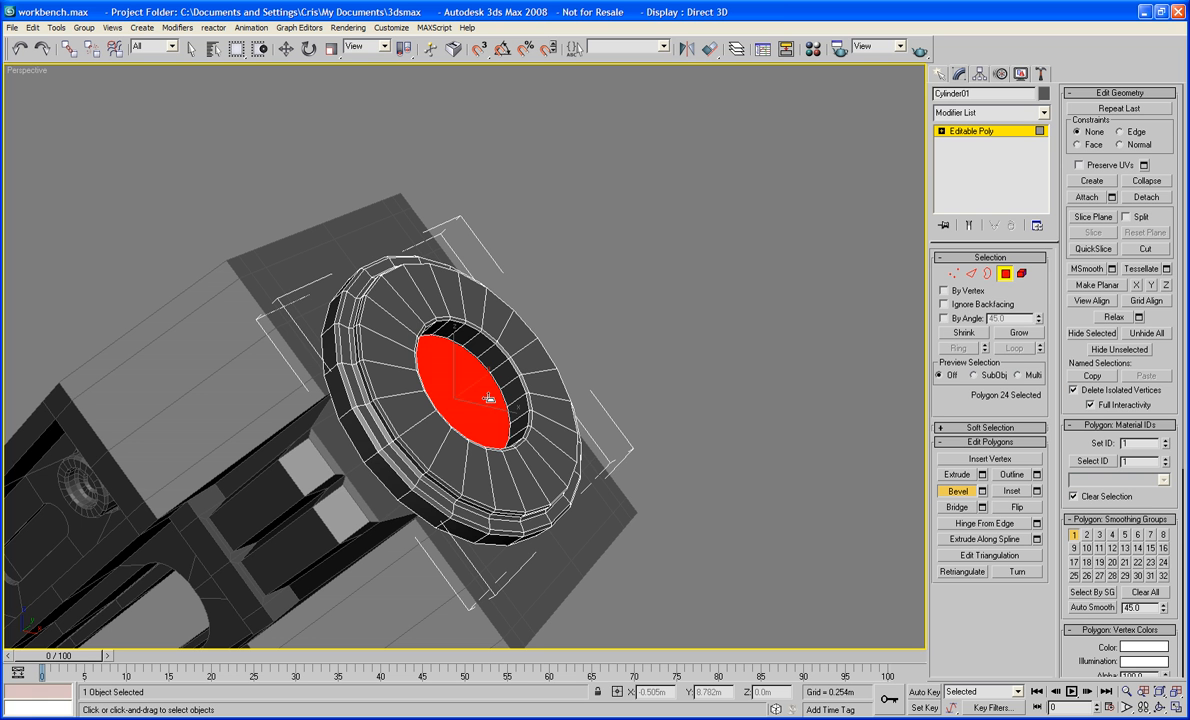
pyautogui.click(712, 353)
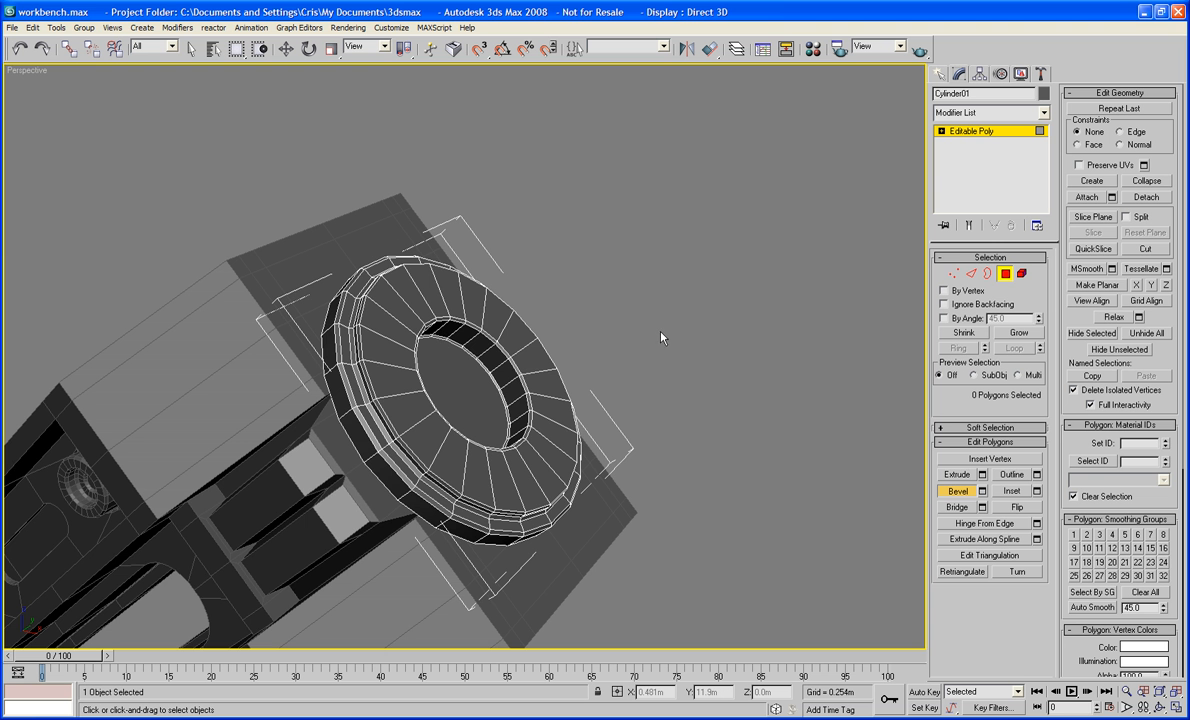
# Leave polygon editing and scale the whole recessed cylinder slightly and uniformly
pyautogui.moveTo(664, 353)
pyautogui.keyDown('alt'); pyautogui.mouseDown(button='middle')
pyautogui.moveTo(560, 335)
pyautogui.moveTo(655, 359)
pyautogui.moveTo(362, 383)
pyautogui.moveTo(632, 364)
pyautogui.moveTo(567, 340)
pyautogui.moveTo(742, 349)
pyautogui.moveTo(669, 348)
pyautogui.moveTo(685, 353)
pyautogui.moveTo(675, 366)
pyautogui.mouseUp(button='middle'); pyautogui.keyUp('alt')
pyautogui.scroll(-4, 566, 340)
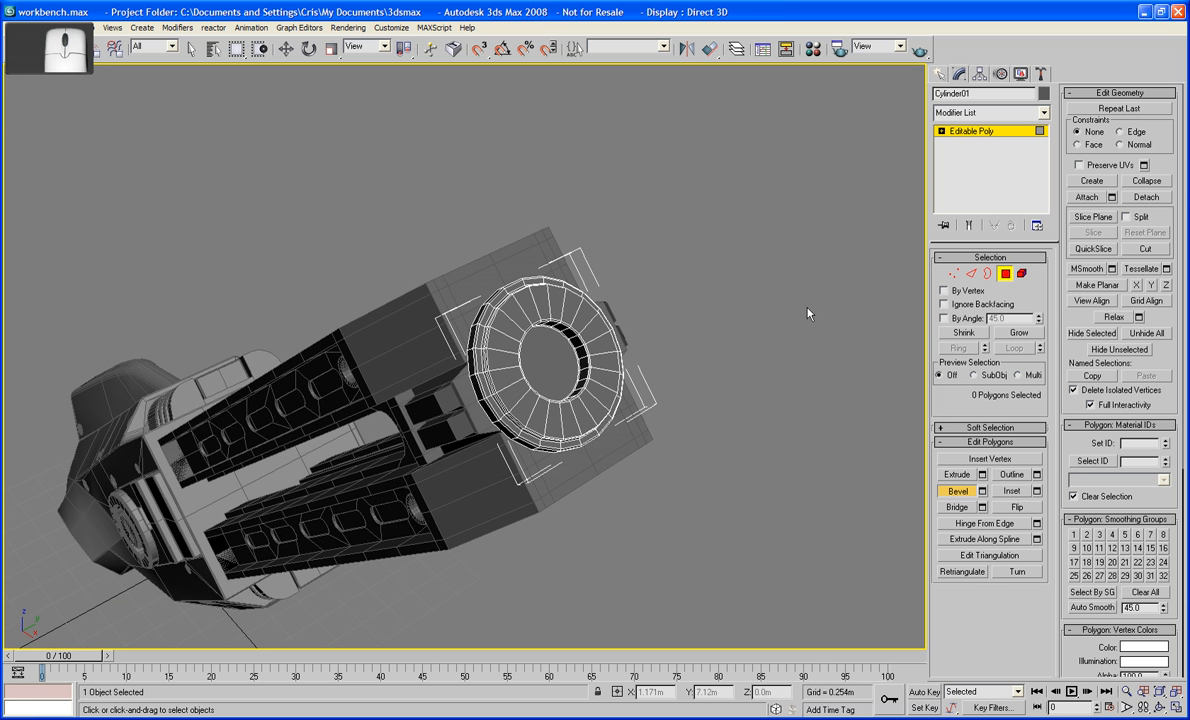
pyautogui.click(1002, 280)
pyautogui.press('w')
pyautogui.keyDown('alt'); pyautogui.moveTo(720, 330); pyautogui.dragTo(773, 362, button='middle'); pyautogui.keyUp('alt')
pyautogui.scroll(8, 773, 362)
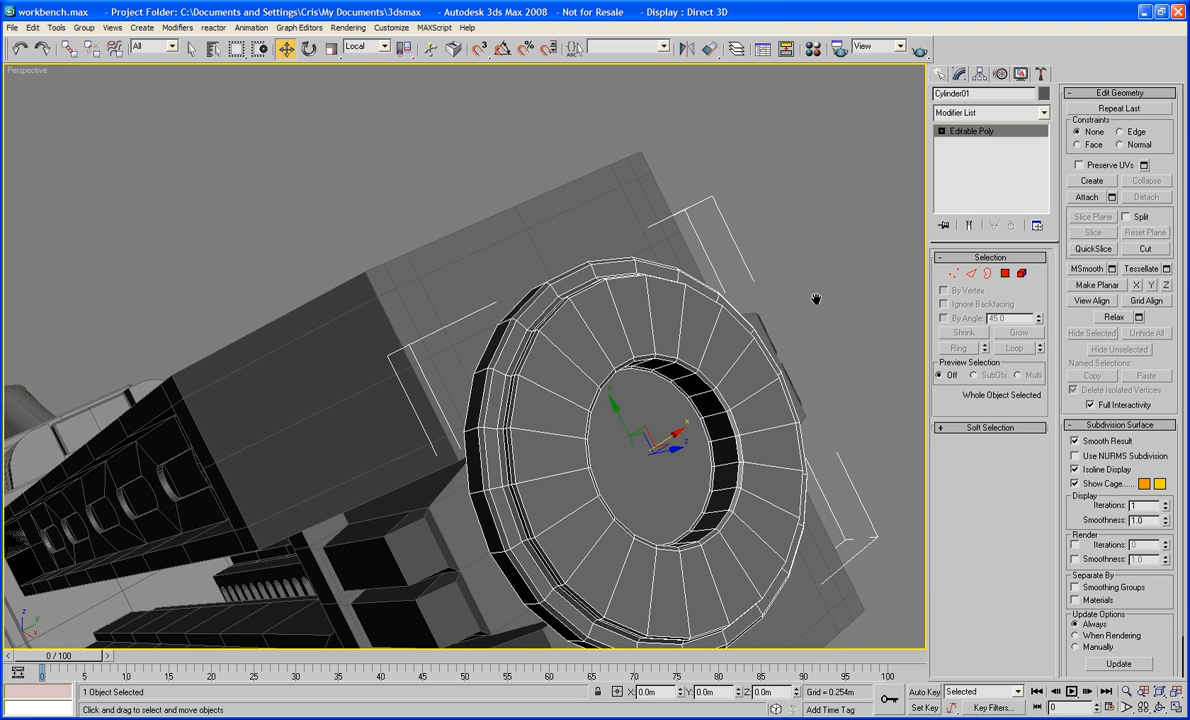
pyautogui.keyDown('alt'); pyautogui.moveTo(817, 310); pyautogui.dragTo(642, 172, button='middle'); pyautogui.keyUp('alt')
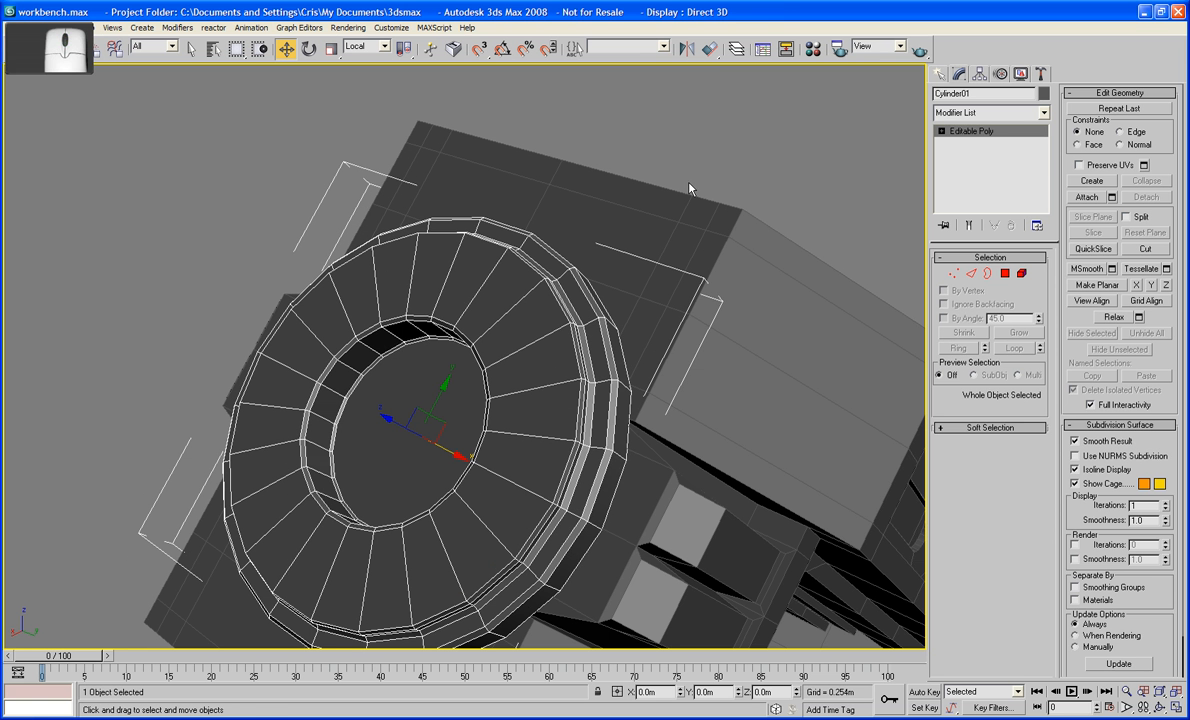
pyautogui.click(330, 48)
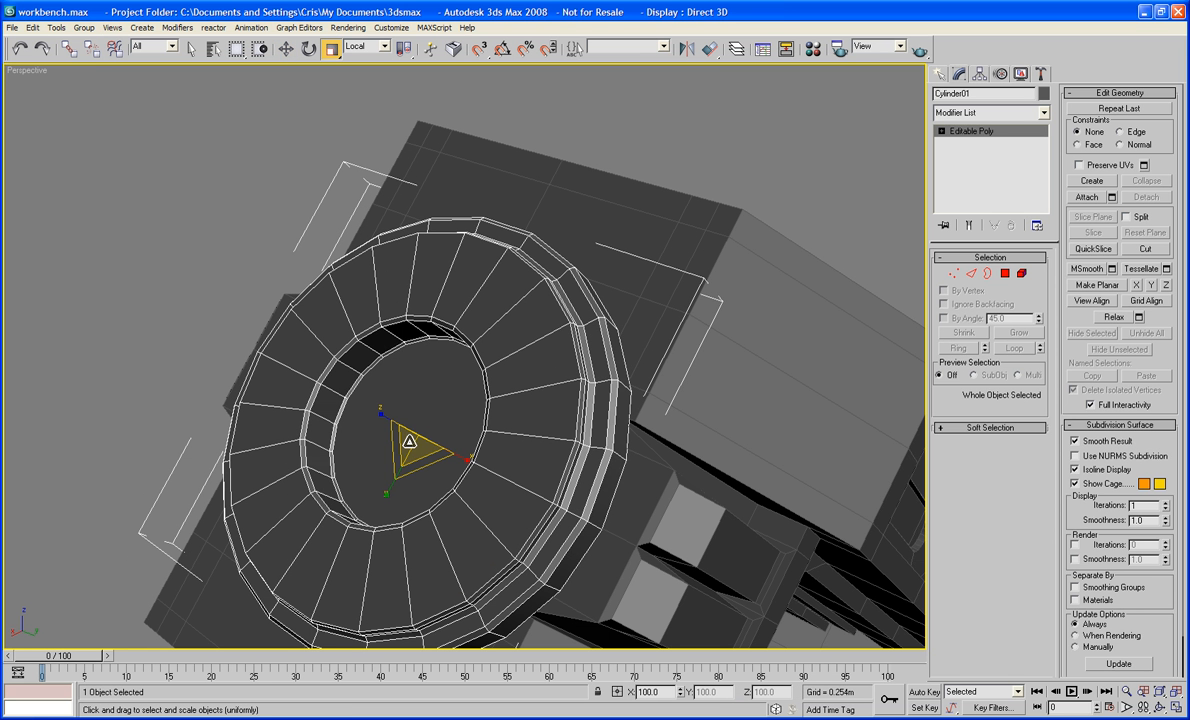
pyautogui.moveTo(409, 441); pyautogui.dragTo(414, 449)
pyautogui.keyDown('alt'); pyautogui.moveTo(413, 448); pyautogui.dragTo(412, 404, button='middle'); pyautogui.keyUp('alt')
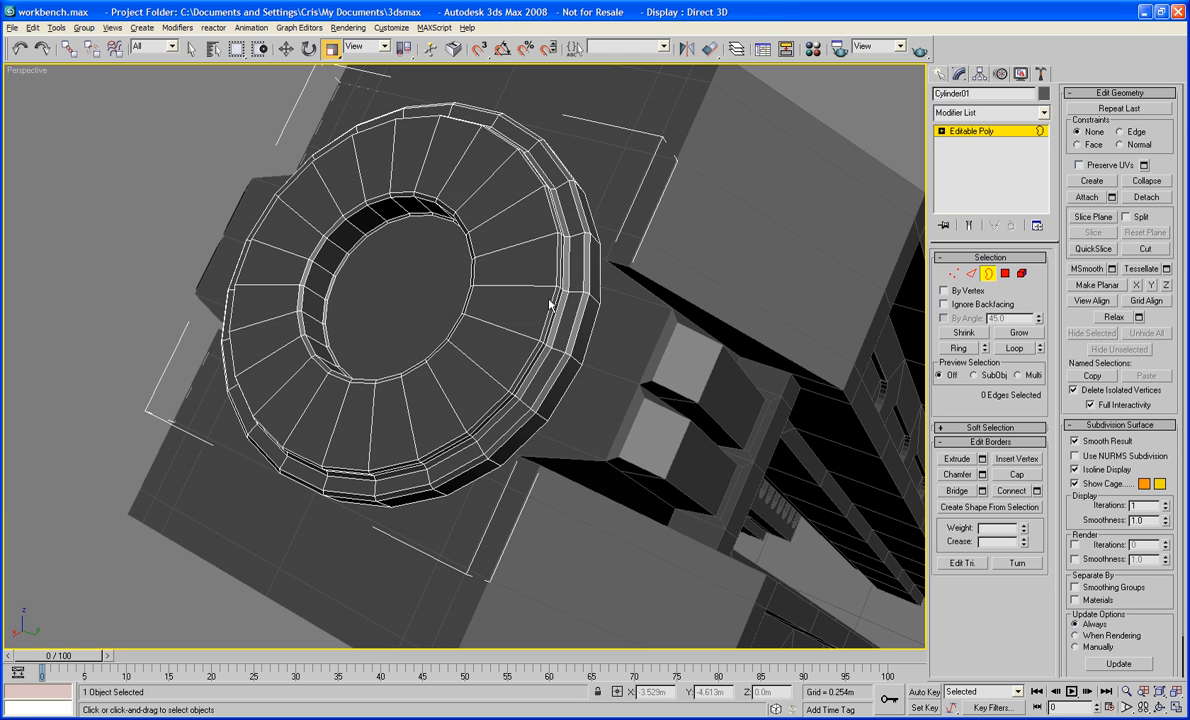
# Use the wireframe display to select and delete the recessed cylinder's hidden back cap polygon, then restore shading and leave polygon editing
pyautogui.keyDown('alt'); pyautogui.moveTo(627, 329); pyautogui.dragTo(672, 390, button='middle'); pyautogui.keyUp('alt')
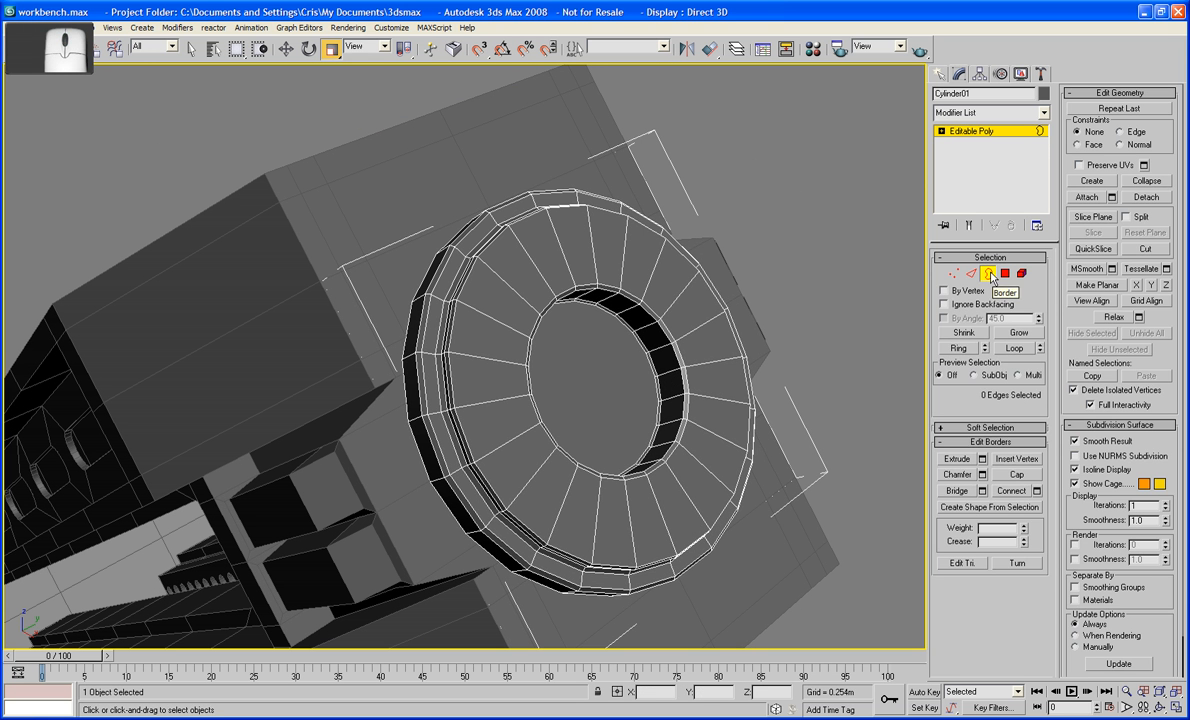
pyautogui.click(988, 273)
pyautogui.click(766, 209)
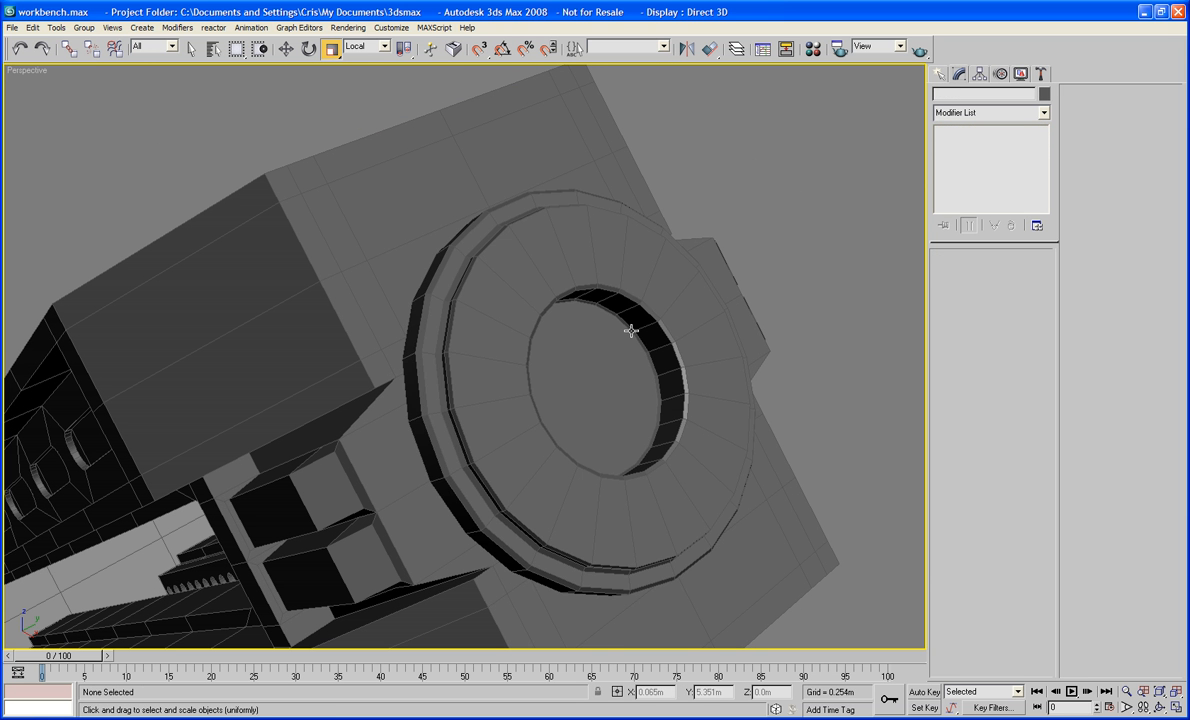
pyautogui.press('F3')
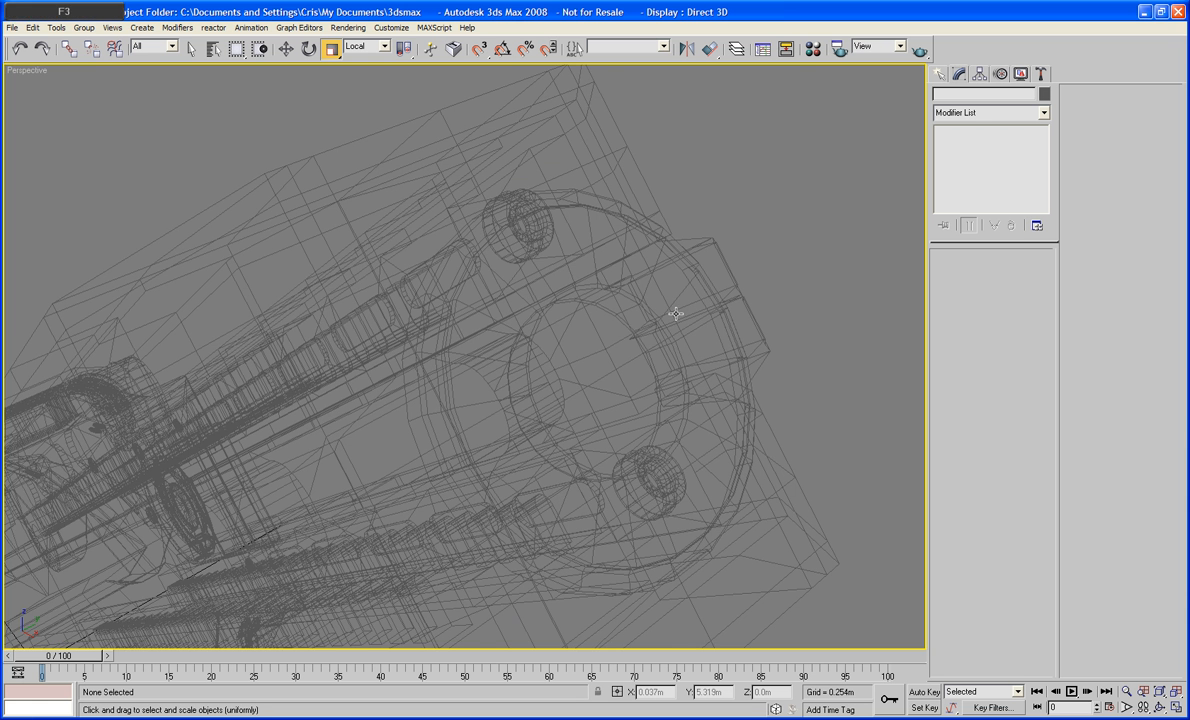
pyautogui.keyDown('alt'); pyautogui.moveTo(648, 290); pyautogui.dragTo(740, 260, button='middle'); pyautogui.keyUp('alt')
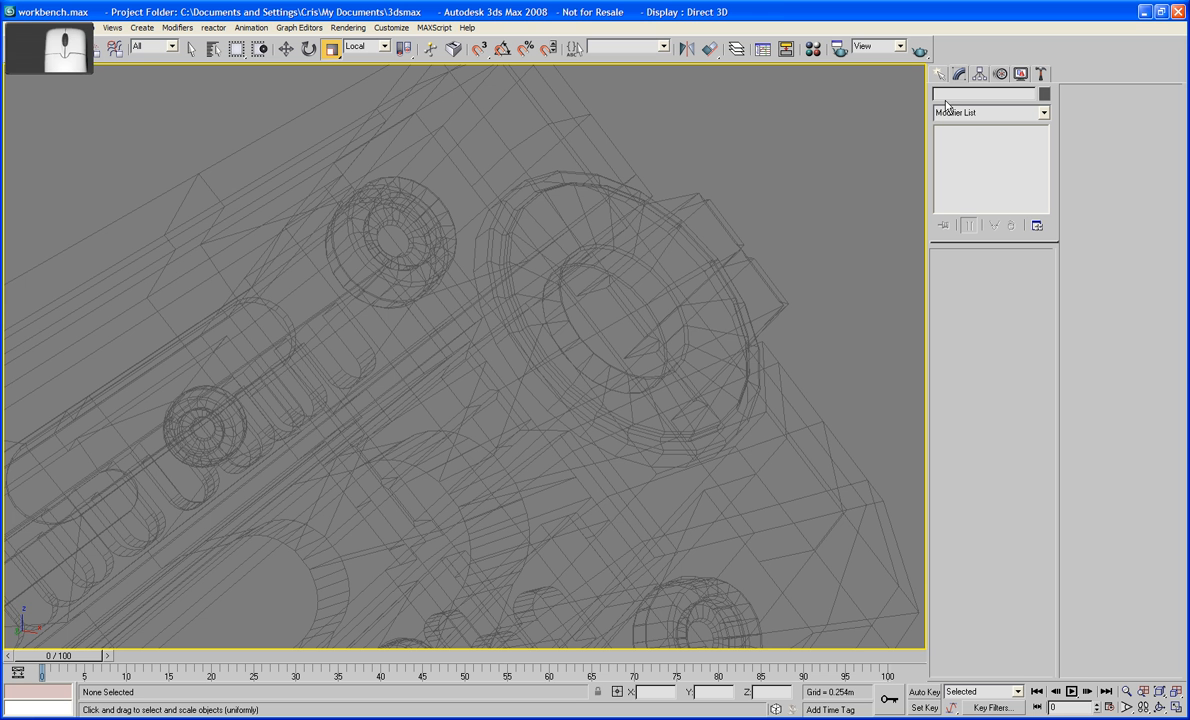
pyautogui.keyDown('alt'); pyautogui.moveTo(825, 240); pyautogui.dragTo(667, 272, button='middle'); pyautogui.keyUp('alt')
pyautogui.click(667, 272)
pyautogui.press('z')
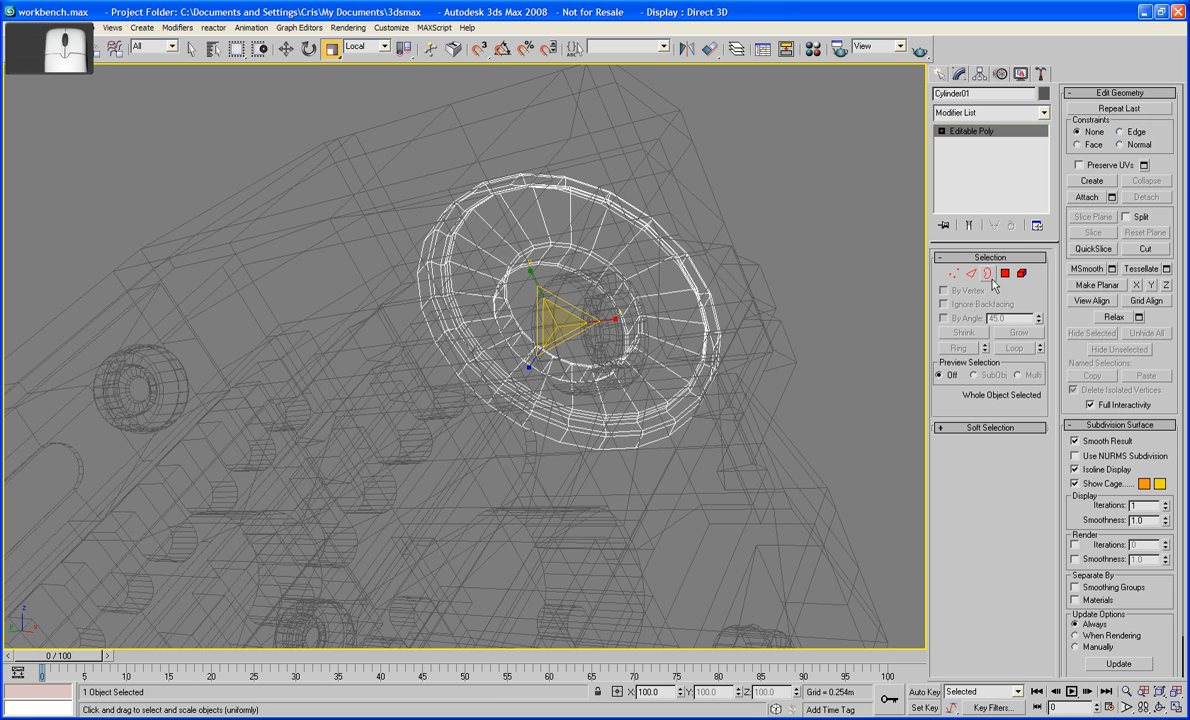
pyautogui.click(1005, 273)
pyautogui.click(603, 375)
pyautogui.press('Delete')
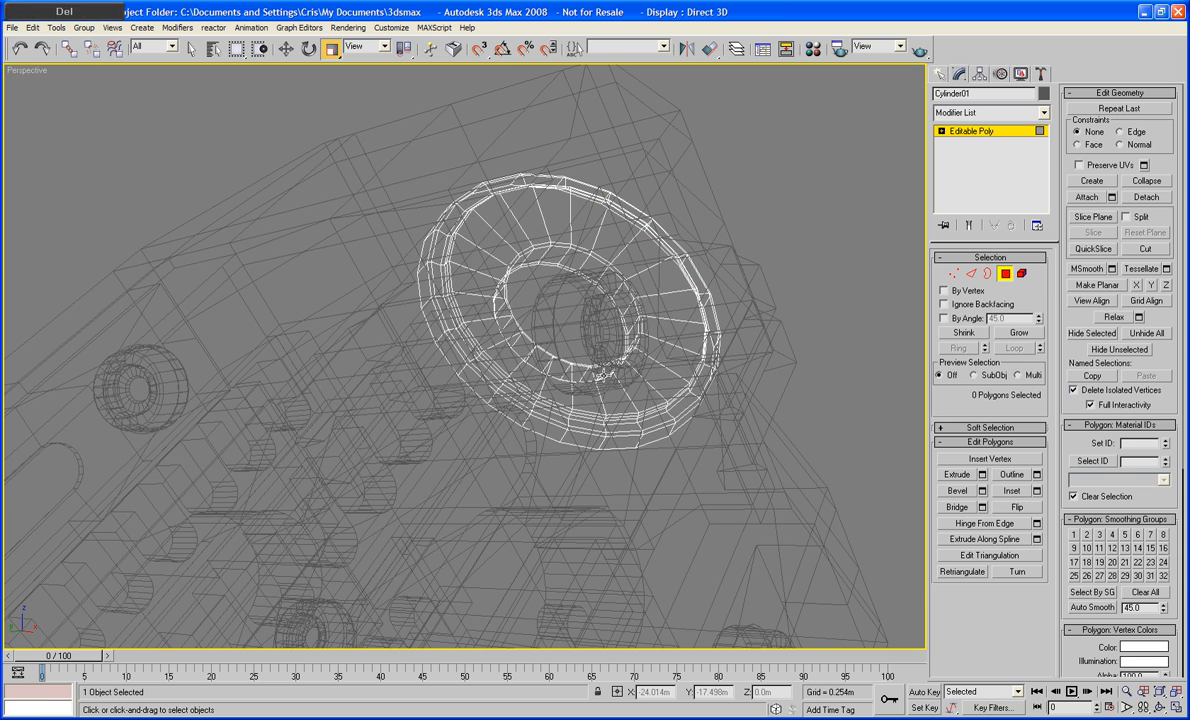
pyautogui.moveTo(600, 345)
pyautogui.keyDown('alt'); pyautogui.mouseDown(button='middle')
pyautogui.moveTo(617, 322)
pyautogui.moveTo(519, 350)
pyautogui.moveTo(557, 318)
pyautogui.mouseUp(button='middle'); pyautogui.keyUp('alt')
pyautogui.press('F3')
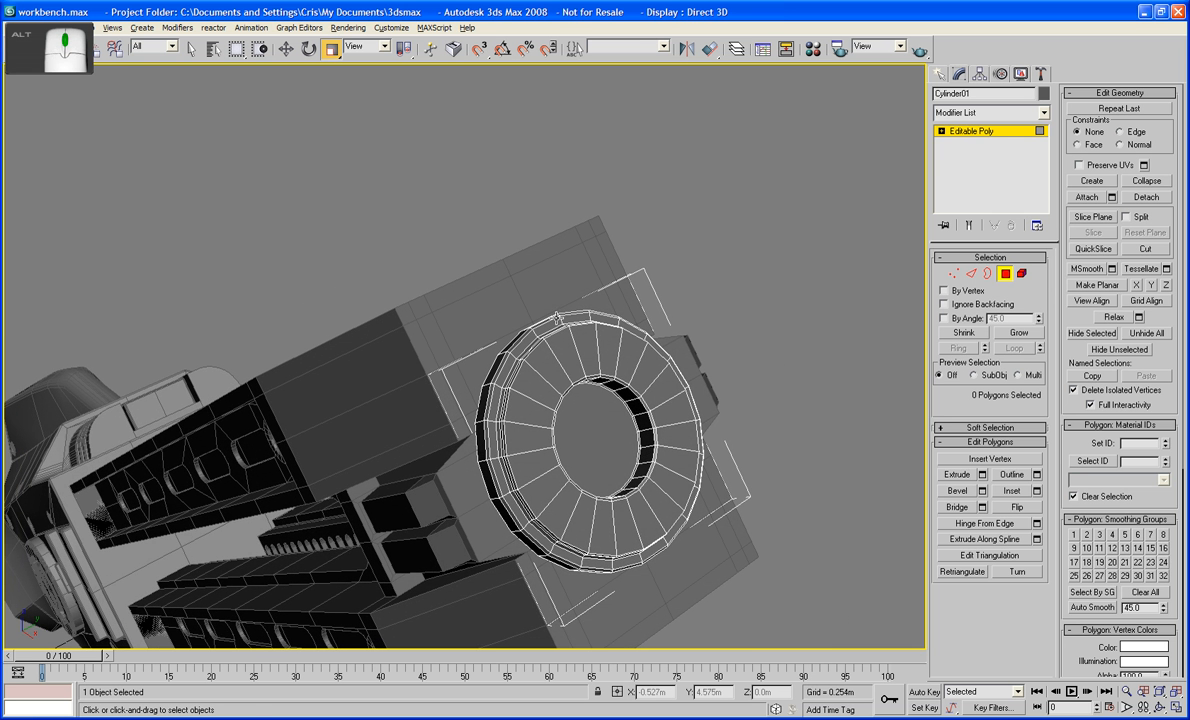
pyautogui.click(1008, 273)
# Create a small 22-sided AutoGrid cylinder on the leg's end face beside the ring, about 0.054 m radius and 0.03 m high
pyautogui.moveTo(716, 366)
pyautogui.mouseDown(button='middle')
pyautogui.moveTo(703, 290)
pyautogui.moveTo(701, 330)
pyautogui.moveTo(679, 361)
pyautogui.moveTo(707, 364)
pyautogui.moveTo(699, 353)
pyautogui.mouseUp(button='middle')
pyautogui.scroll(2, 582, 337)
pyautogui.moveTo(566, 309); pyautogui.dragTo(589, 345, button='middle')
pyautogui.scroll(2, 582, 337)
pyautogui.scroll(-4, 613, 364)
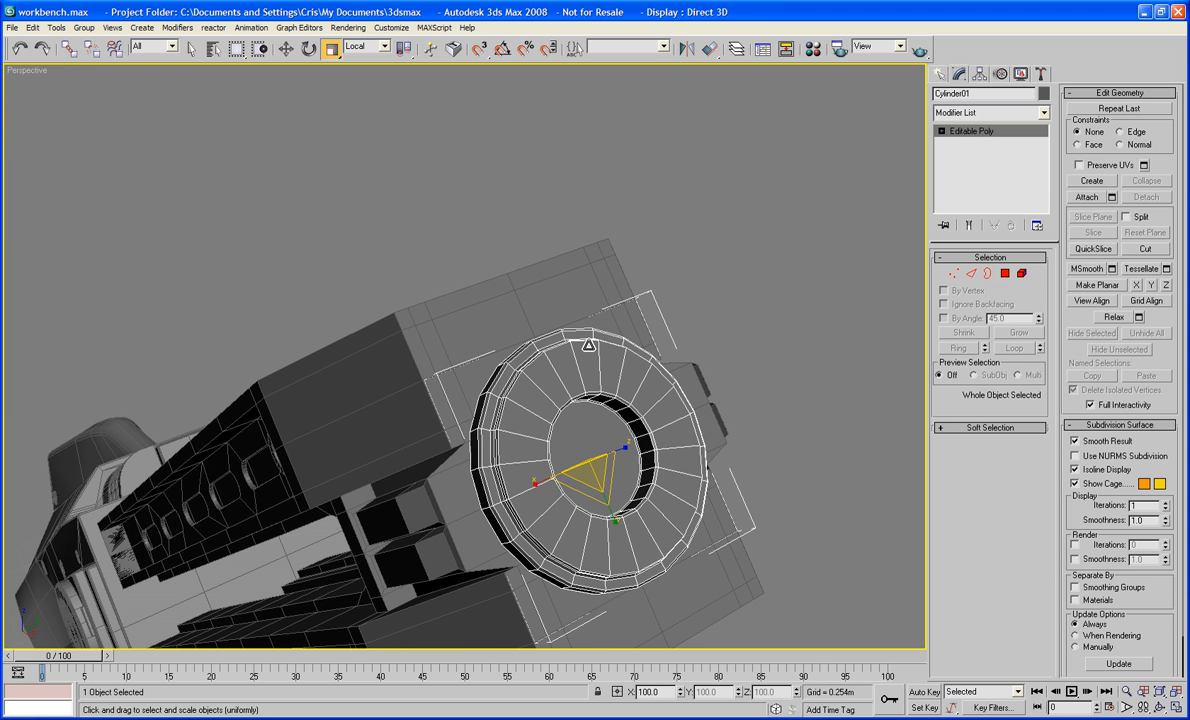
pyautogui.scroll(2, 589, 345)
pyautogui.moveTo(589, 345); pyautogui.dragTo(537, 336, button='middle')
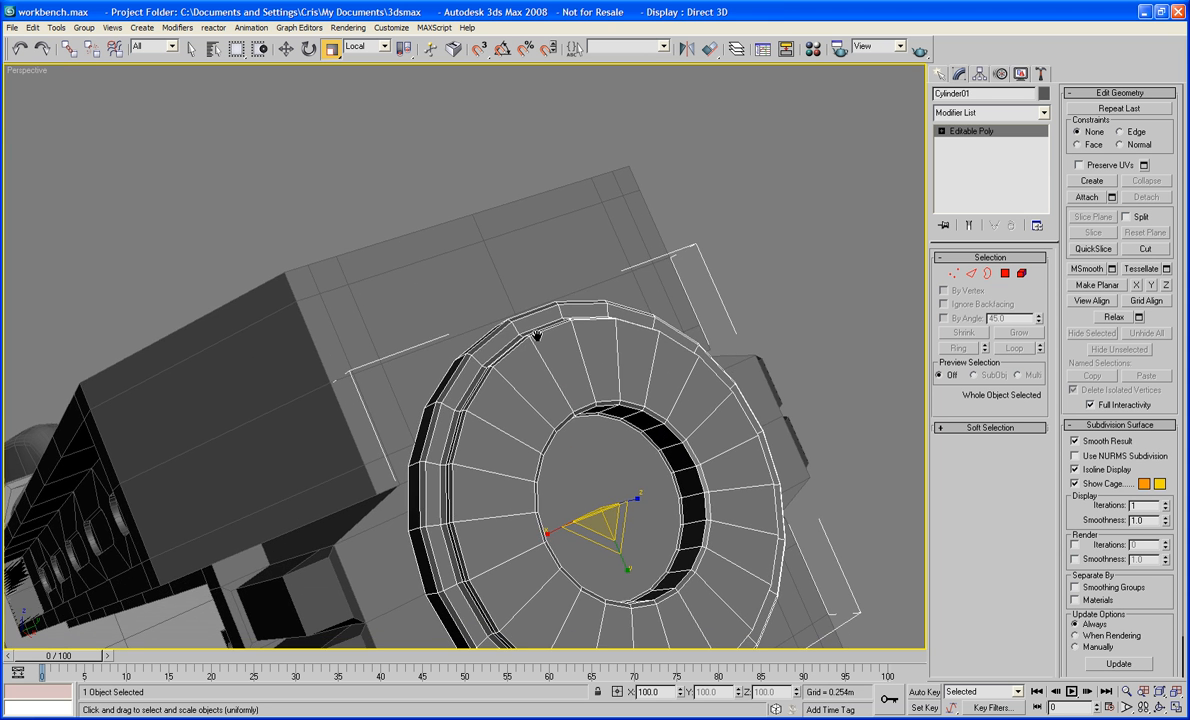
pyautogui.click(940, 73)
pyautogui.scroll(-5, 763, 266)
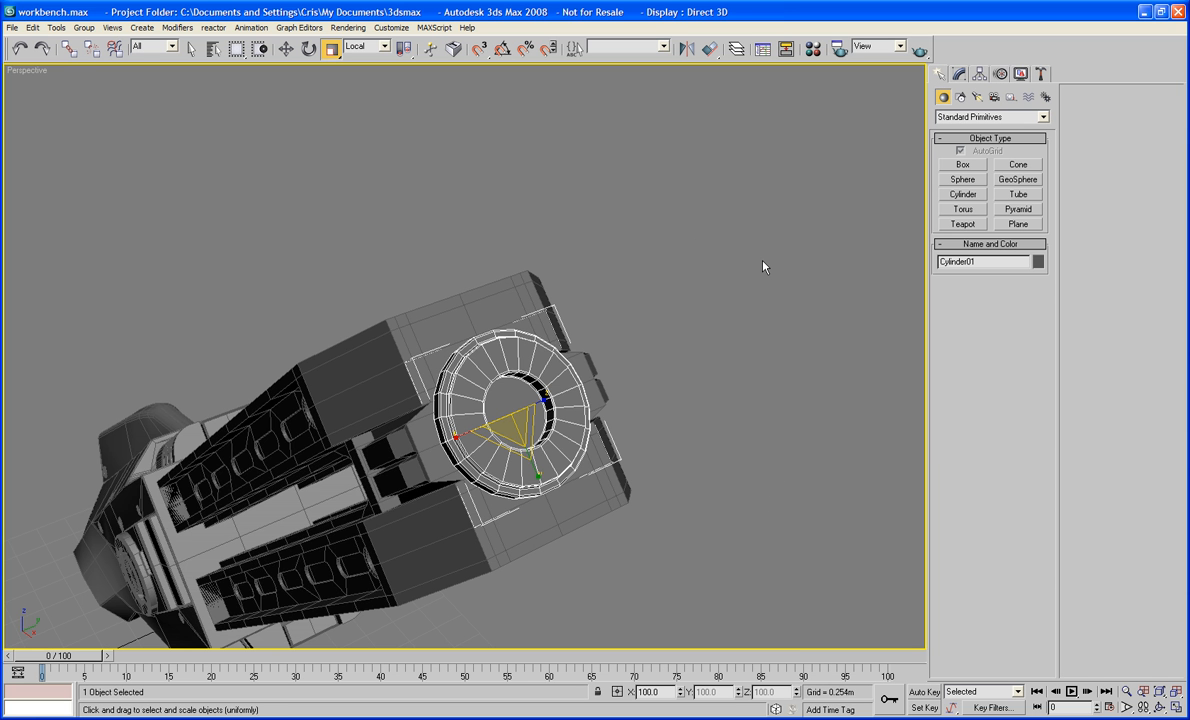
pyautogui.click(962, 194)
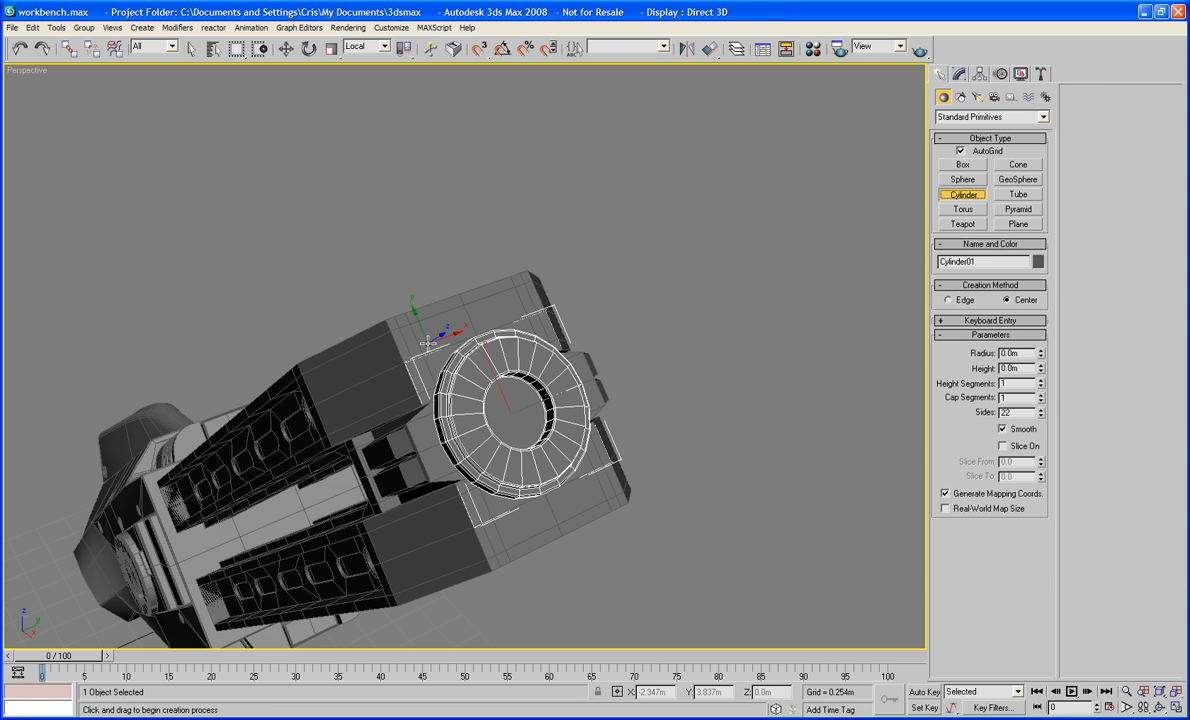
pyautogui.moveTo(425, 340); pyautogui.dragTo(427, 353)
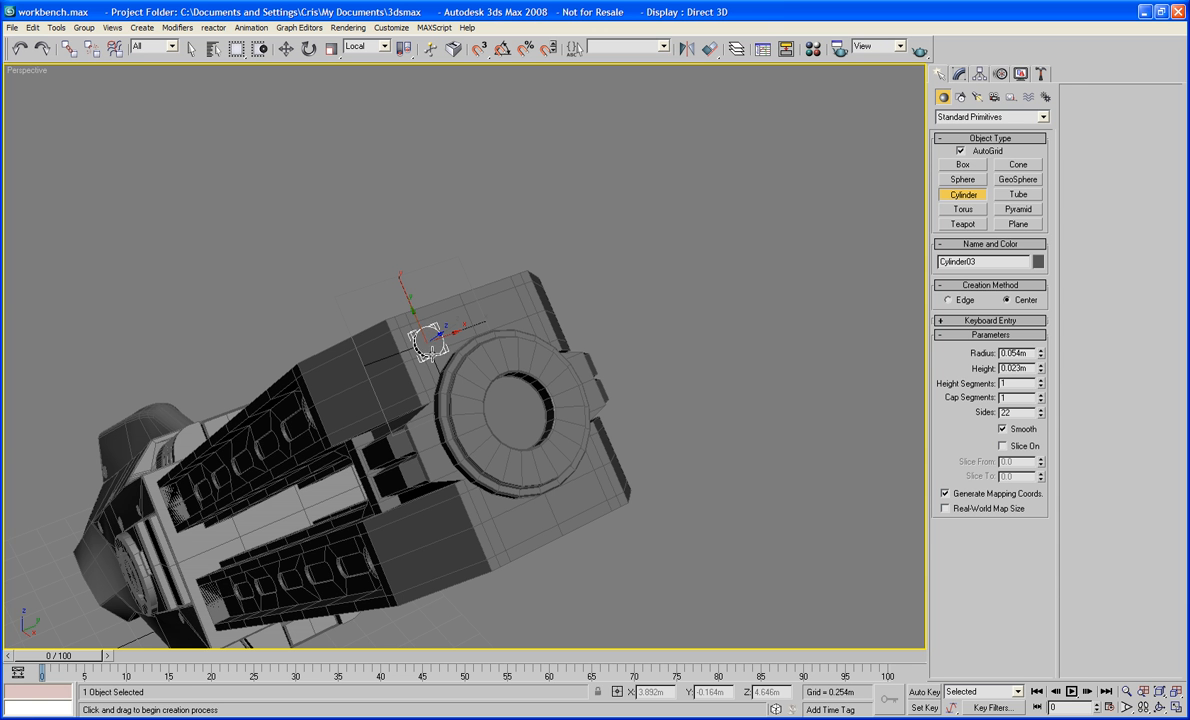
pyautogui.click(428, 345)
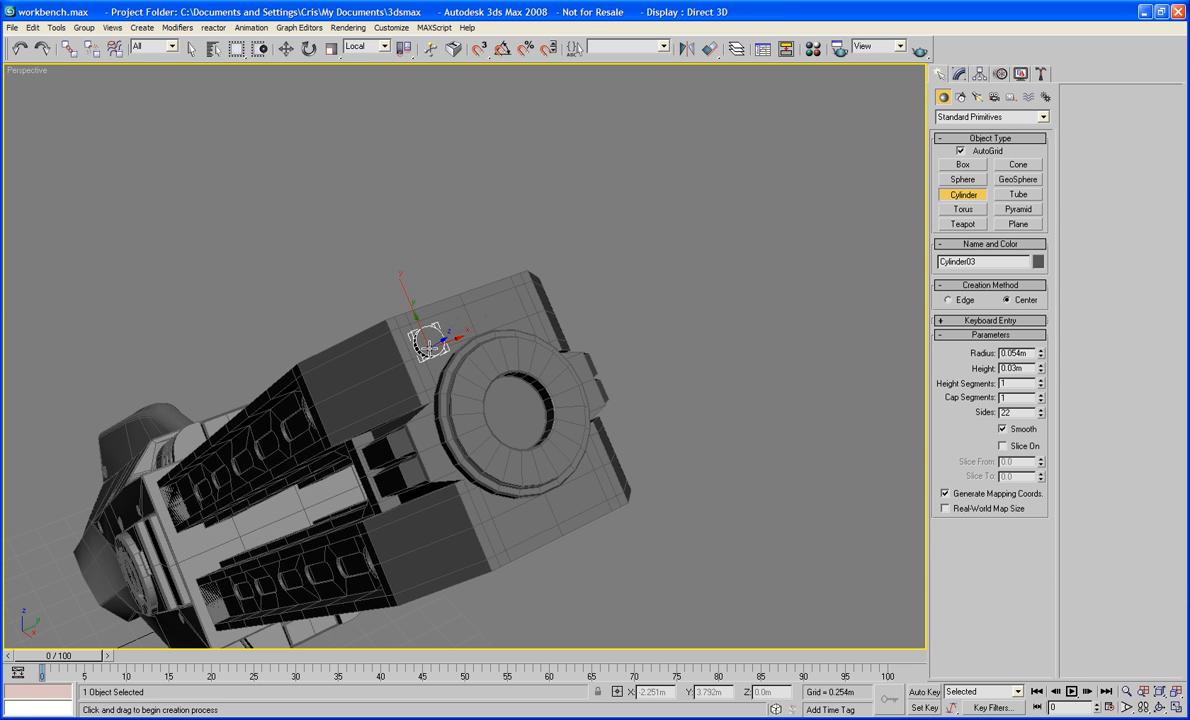
# Convert the small cylinder to Editable Poly and scale it down uniformly
pyautogui.rightClick(426, 345)
pyautogui.moveTo(457, 477)
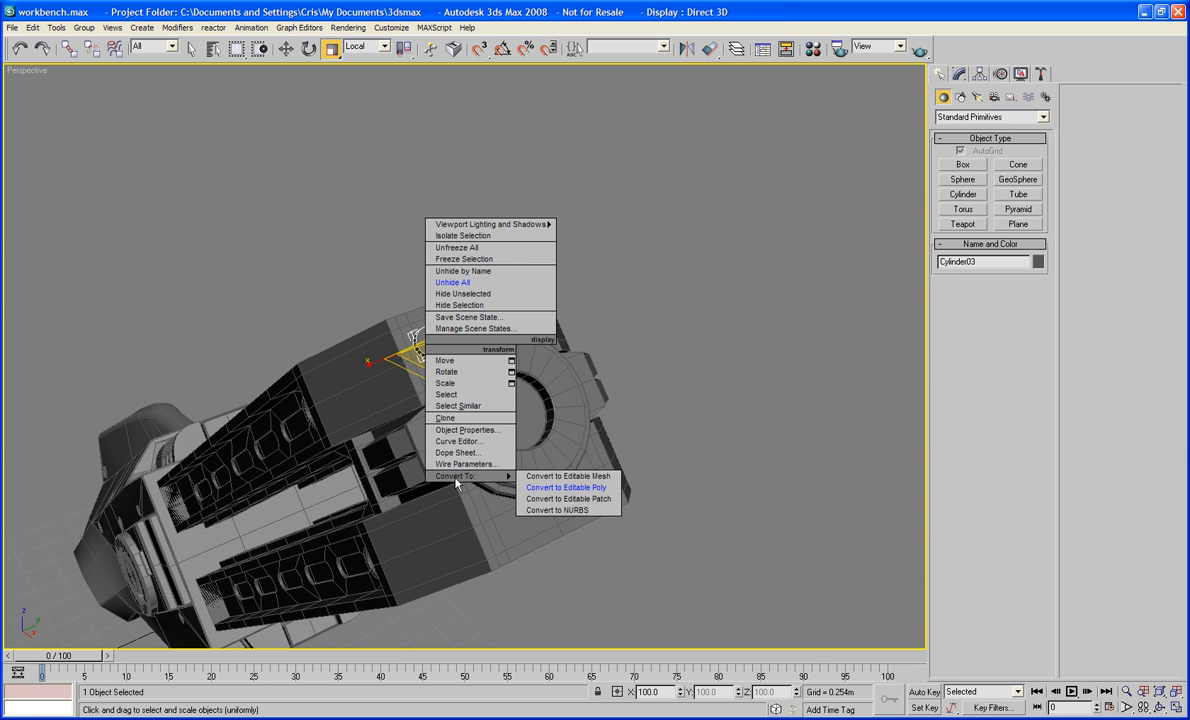
pyautogui.click(545, 487)
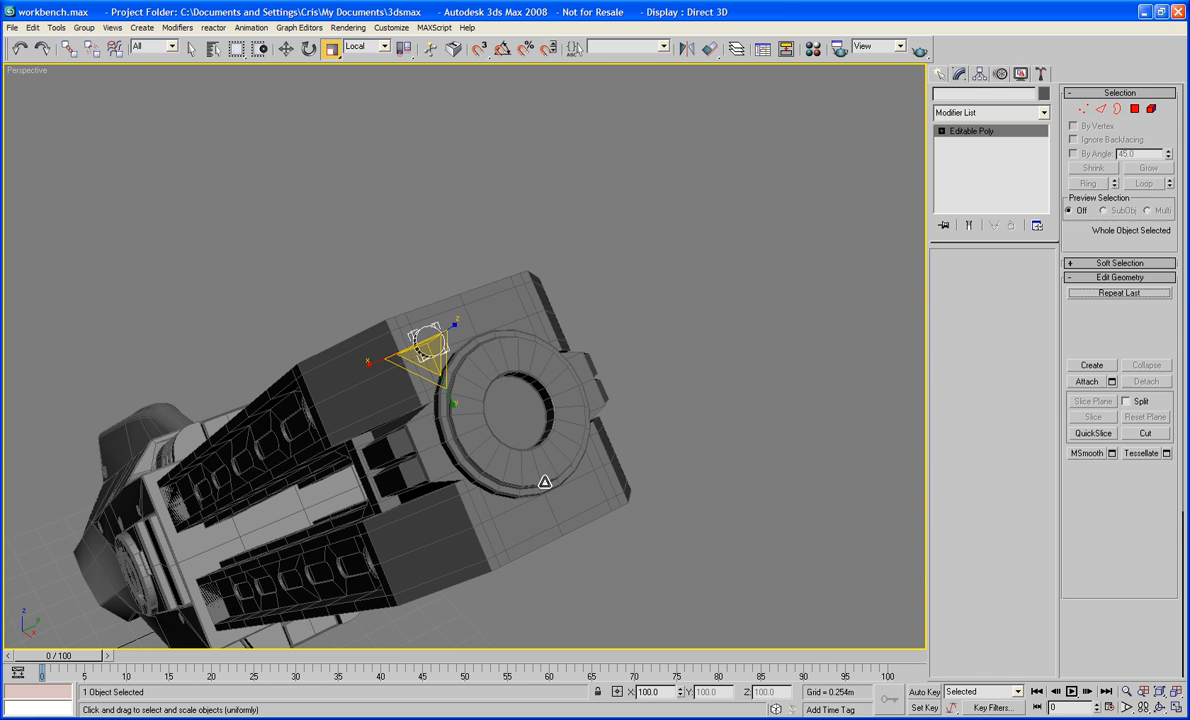
pyautogui.scroll(3, 494, 413)
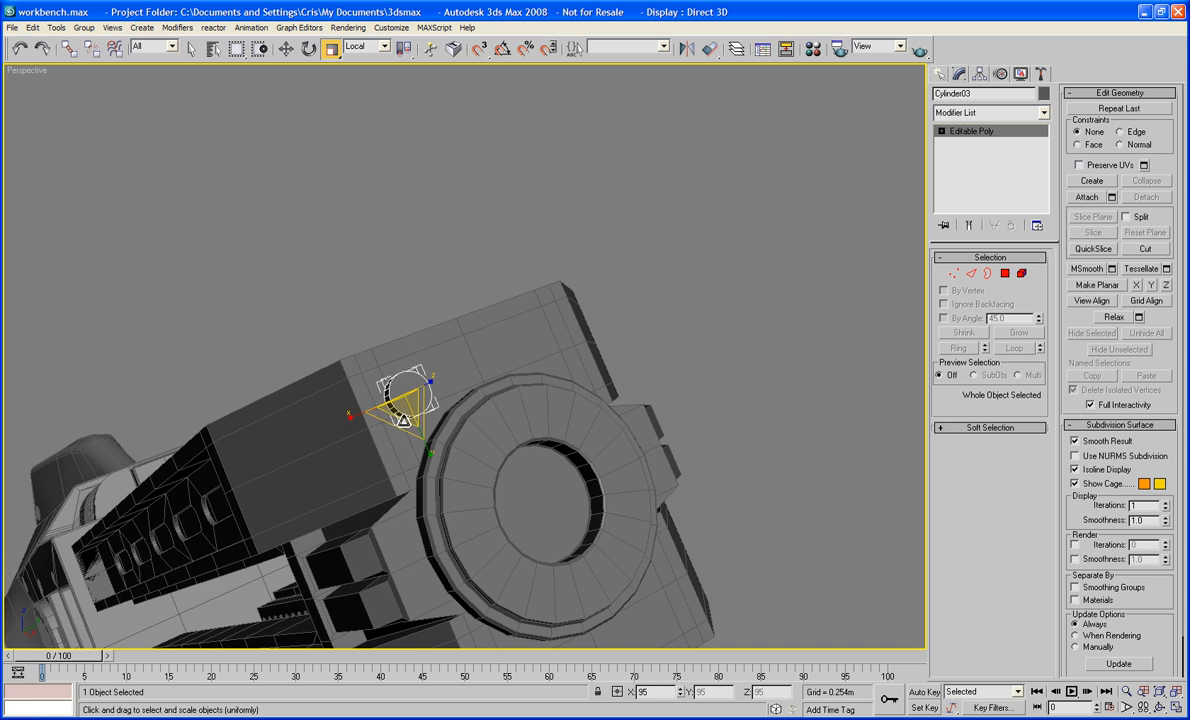
pyautogui.moveTo(404, 437); pyautogui.dragTo(404, 443)
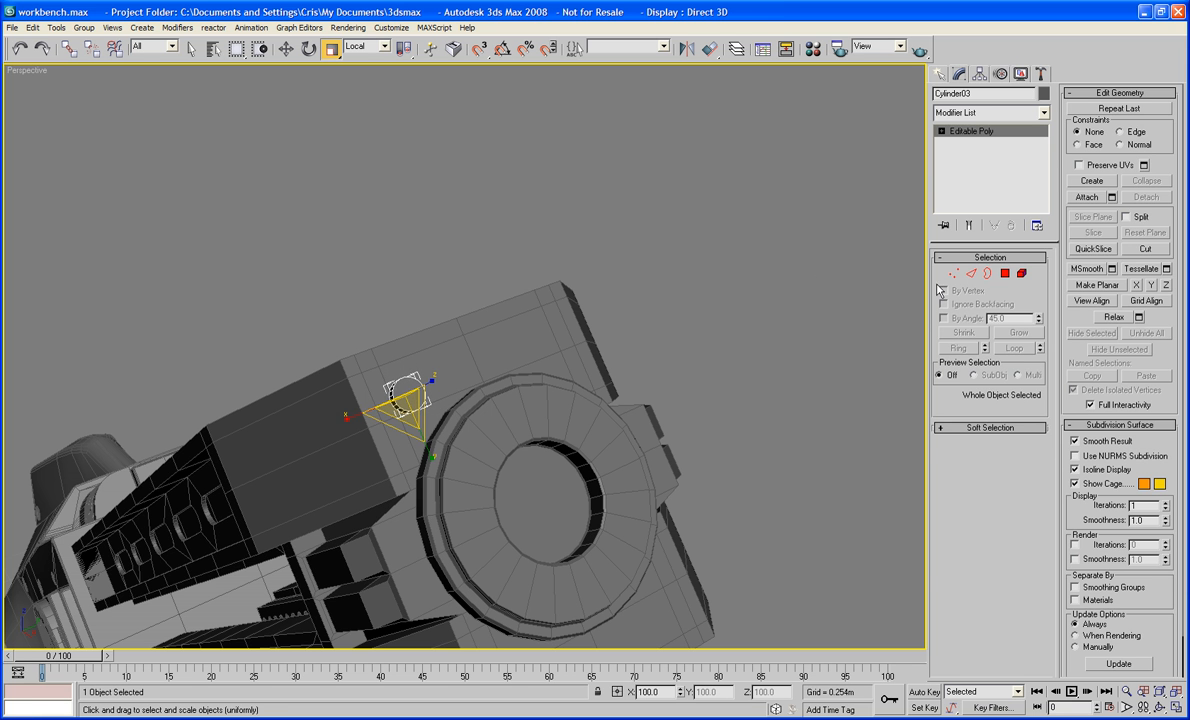
# Delete the small cylinder's hidden back cap, keeping its outer cap and side polygons
pyautogui.click(1005, 273)
pyautogui.click(406, 393)
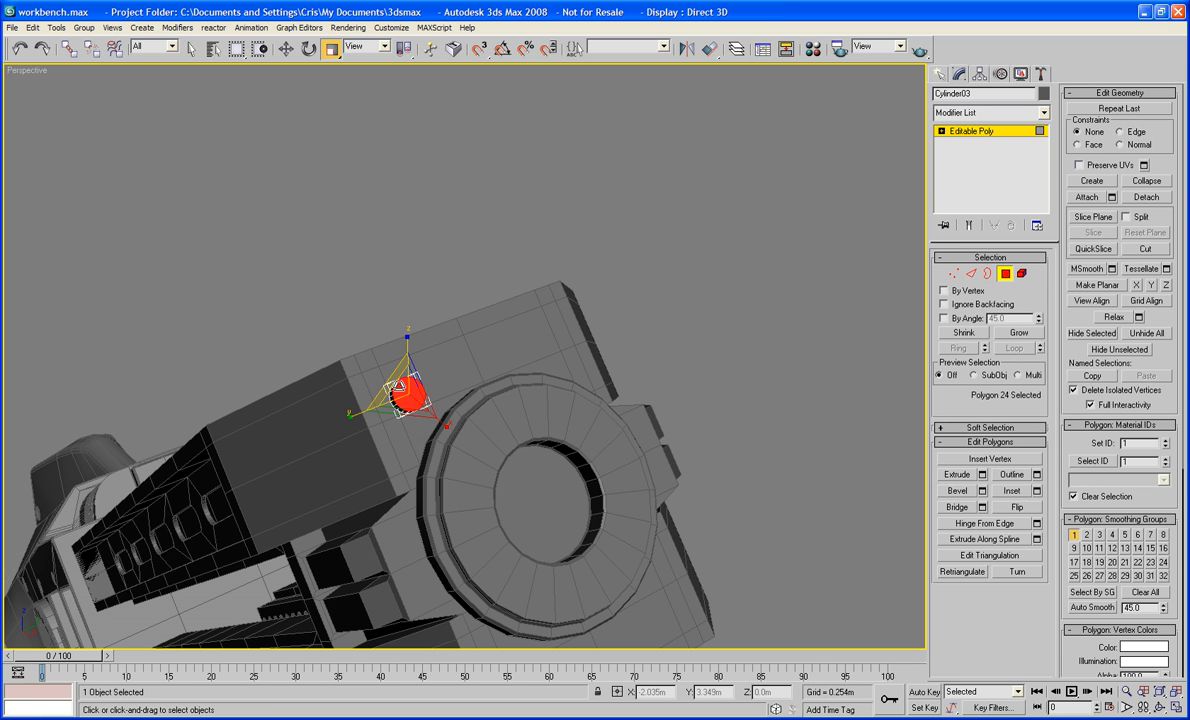
pyautogui.click(1020, 335)
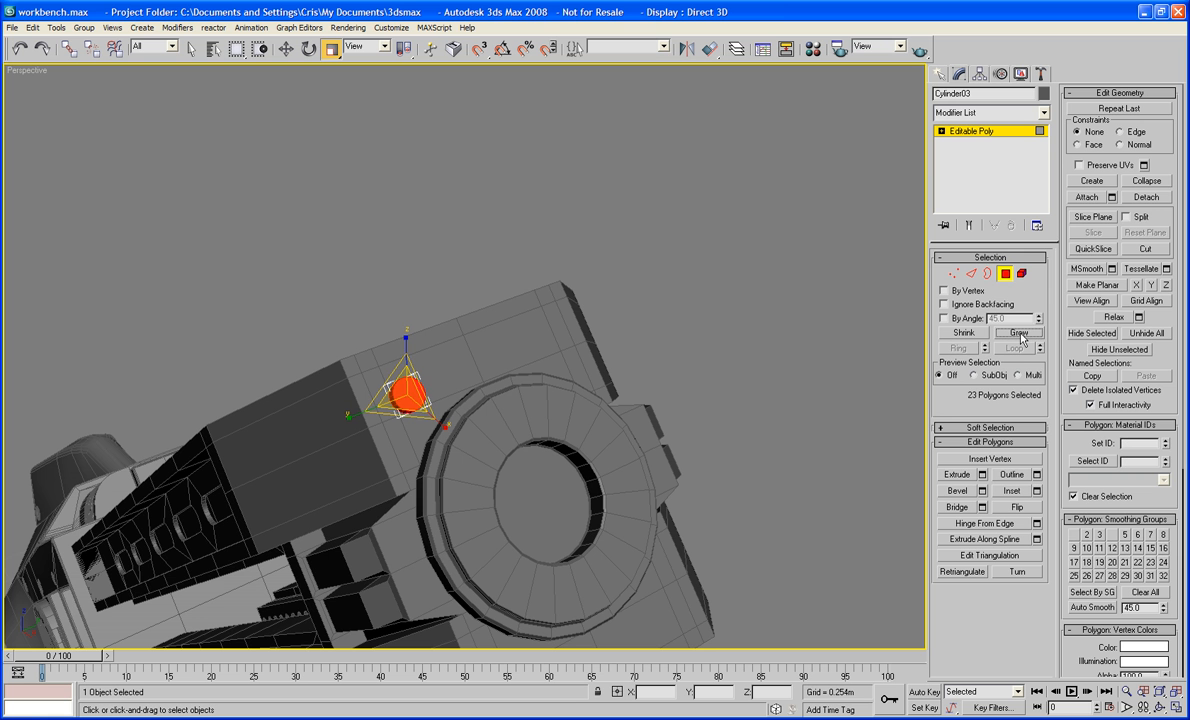
pyautogui.press('Delete')
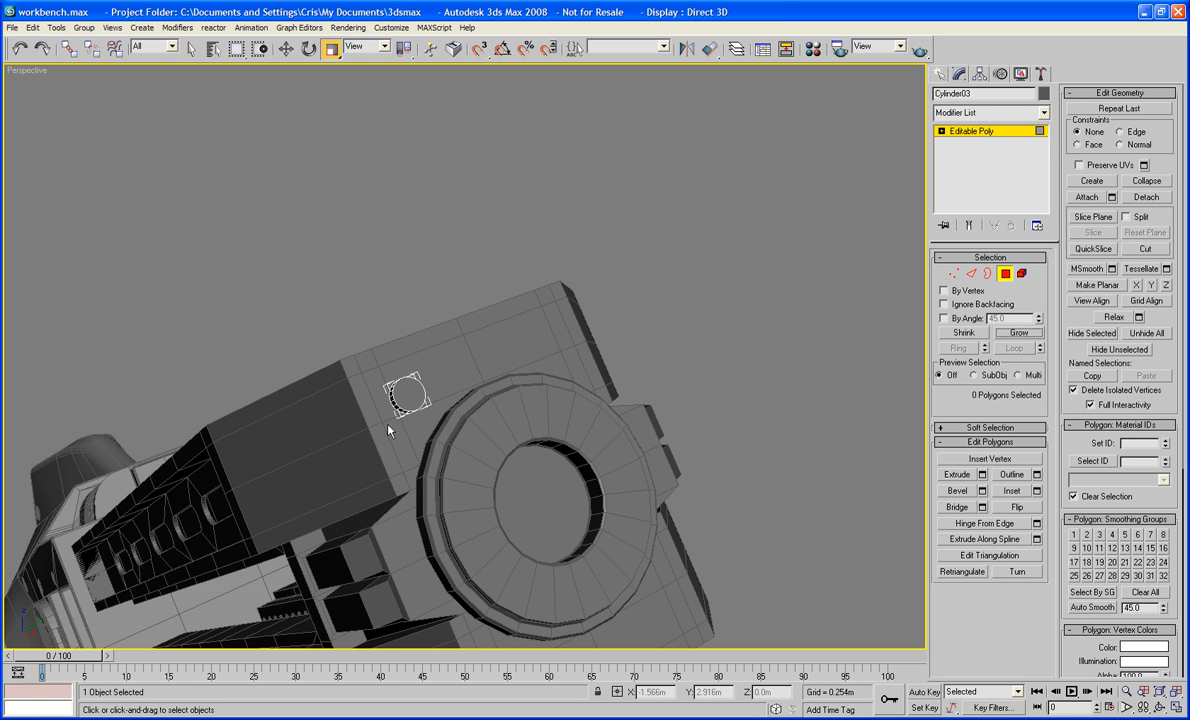
# Chamfer the outer cap's rim edges on the small cylinder by 0.004 m with 1 segment
pyautogui.click(414, 394)
pyautogui.keyDown('ctrl'); pyautogui.click(988, 275); pyautogui.keyUp('ctrl')
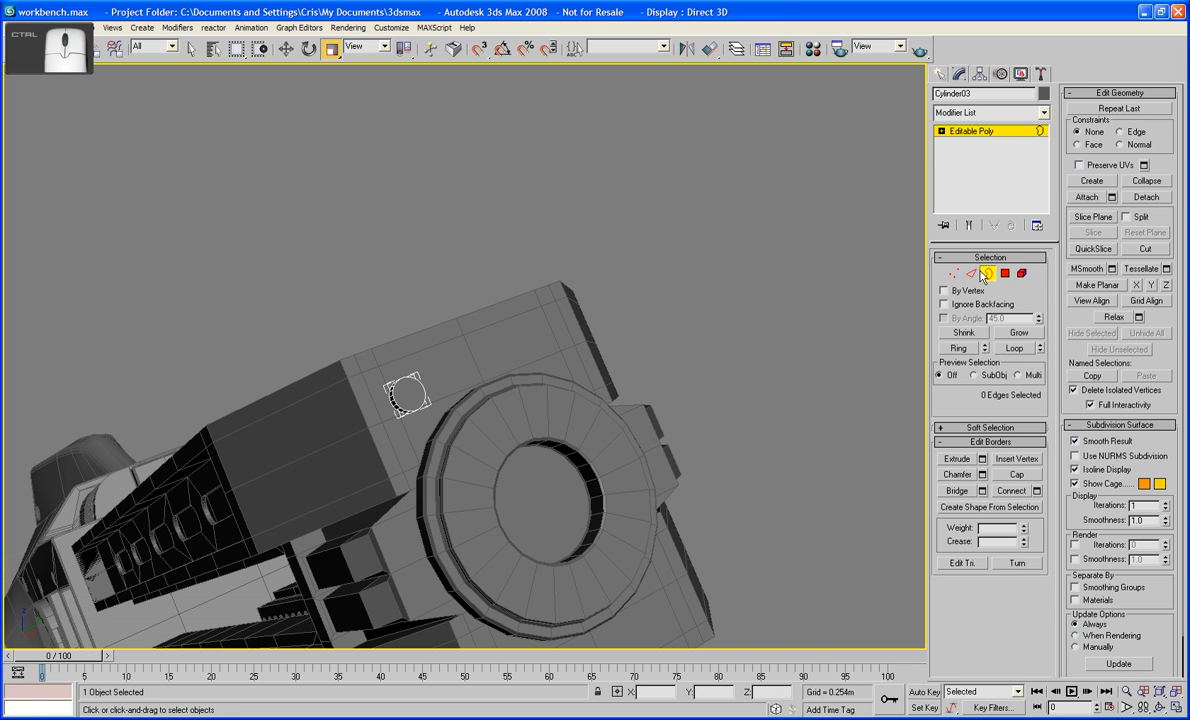
pyautogui.click(1002, 274)
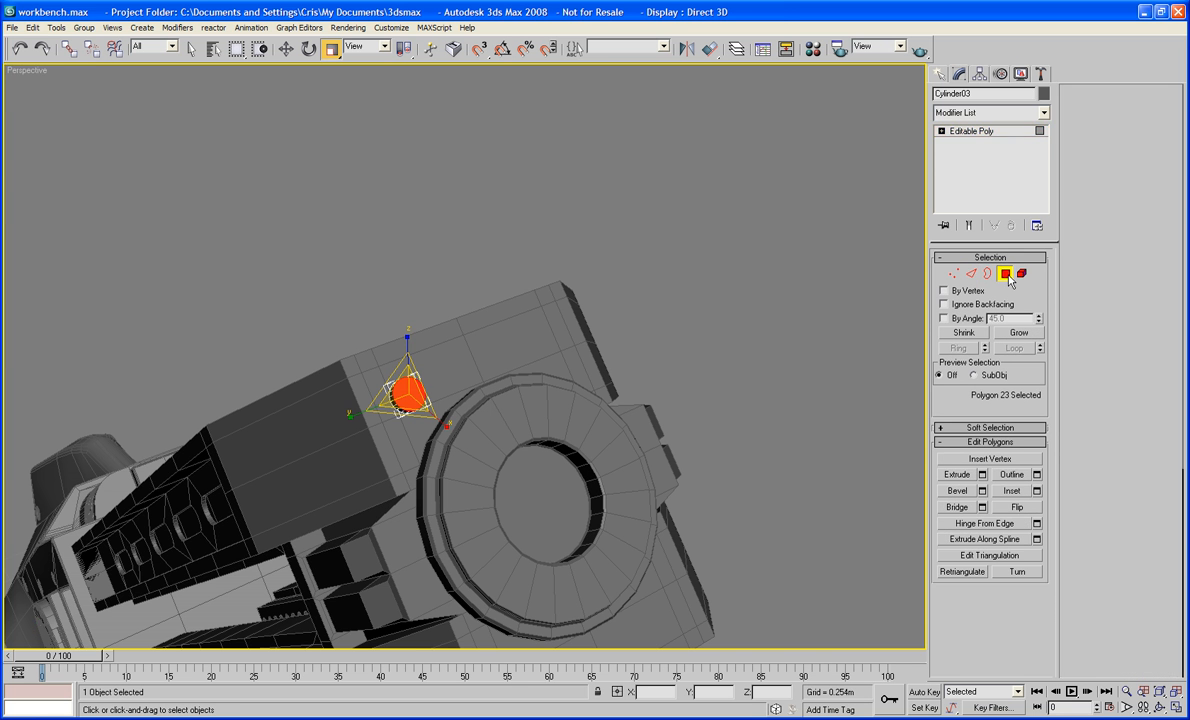
pyautogui.keyDown('ctrl'); pyautogui.click(972, 274); pyautogui.keyUp('ctrl')
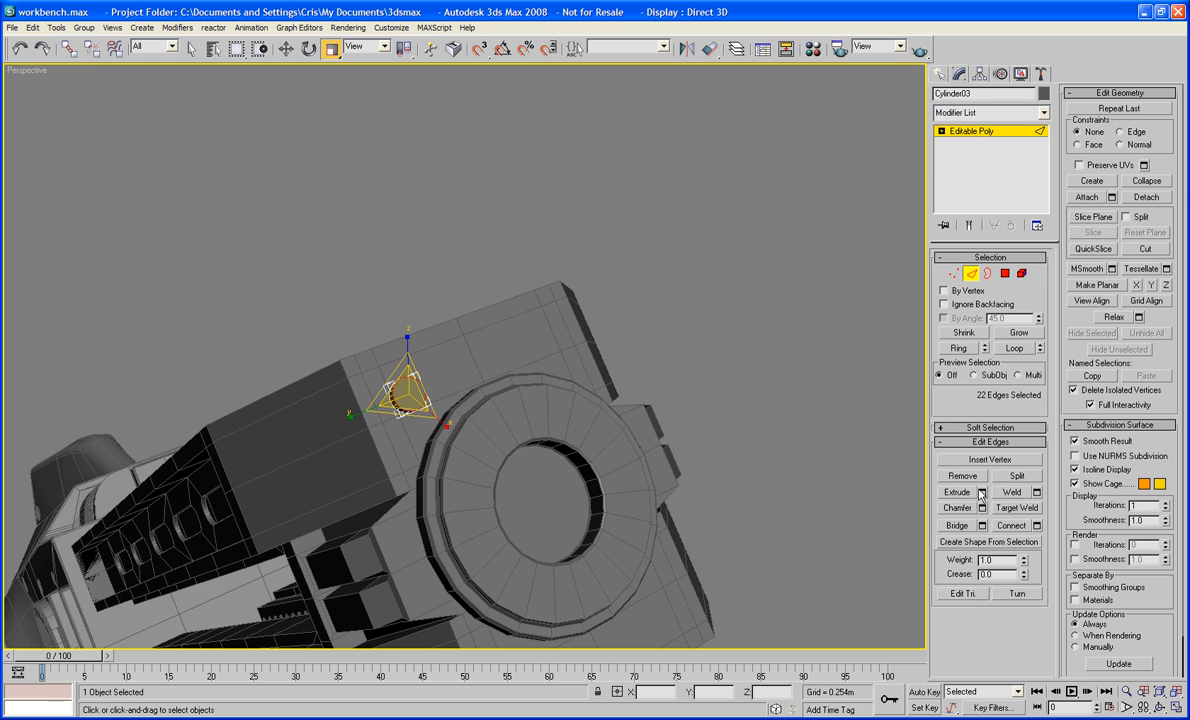
pyautogui.click(982, 508)
pyautogui.moveTo(562, 366); pyautogui.dragTo(562, 418)
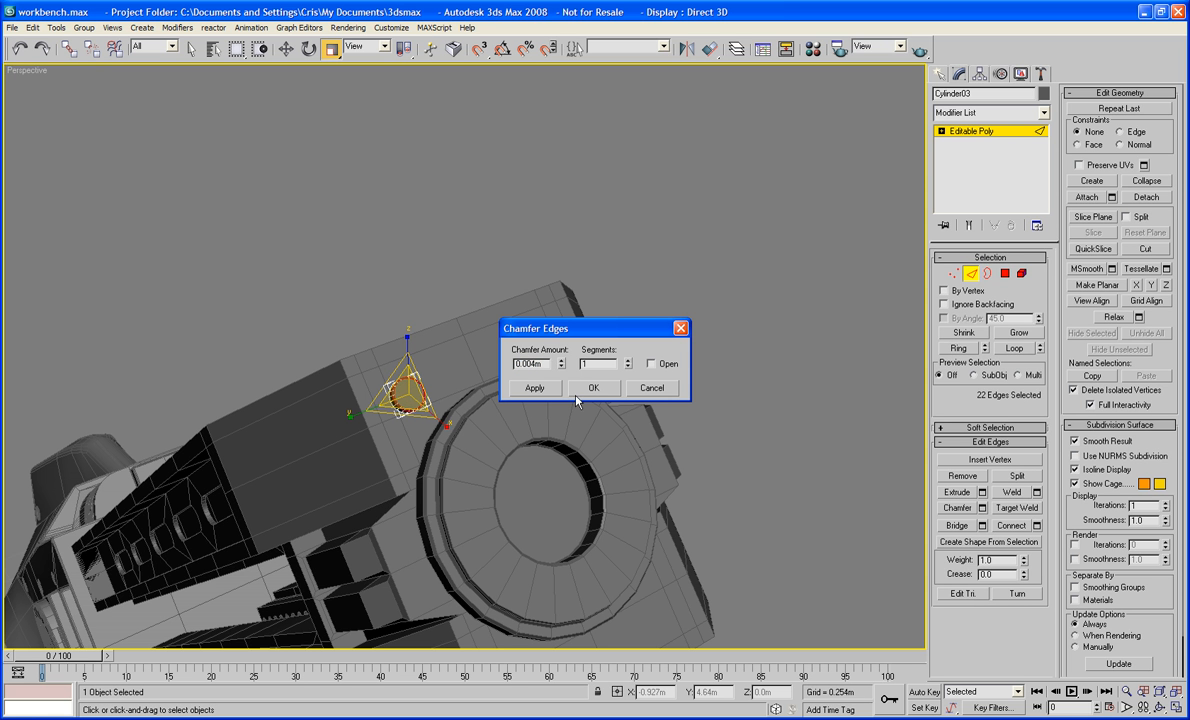
pyautogui.click(591, 388)
pyautogui.keyDown('alt'); pyautogui.moveTo(701, 300); pyautogui.dragTo(597, 310, button='middle'); pyautogui.keyUp('alt')
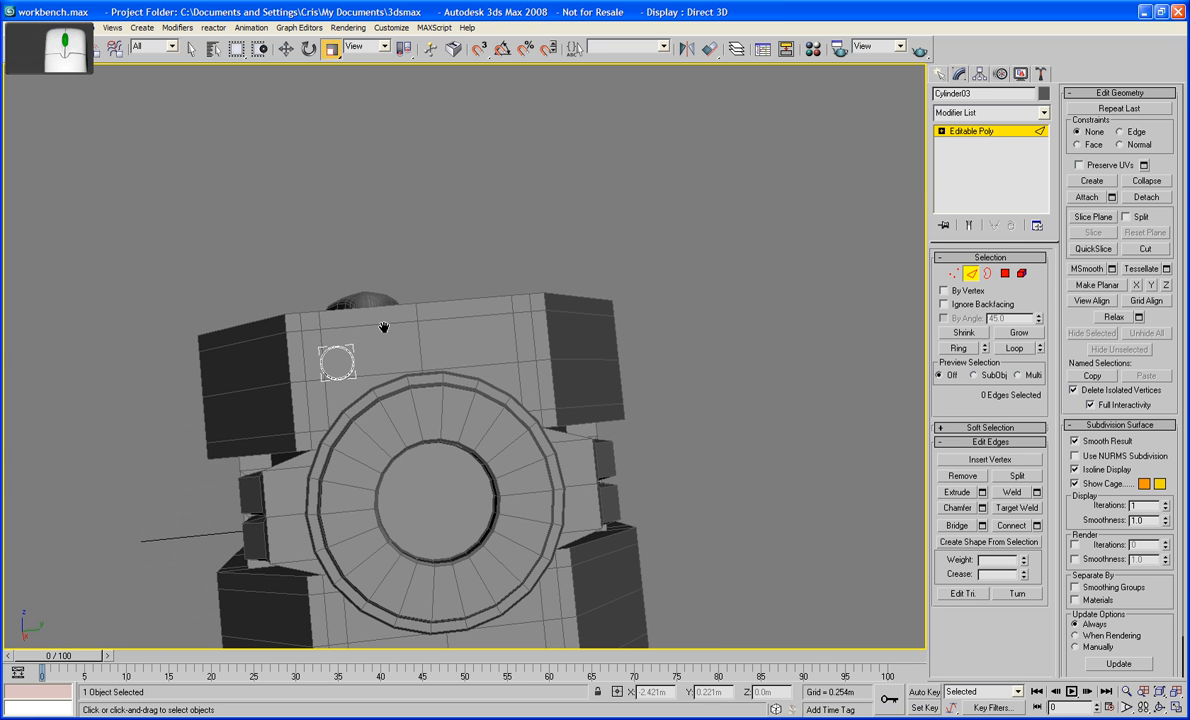
# Set the move reference system to Local and copy the small cylinder along its X axis to the face's opposite upper corner
pyautogui.click(286, 48)
pyautogui.click(358, 53)
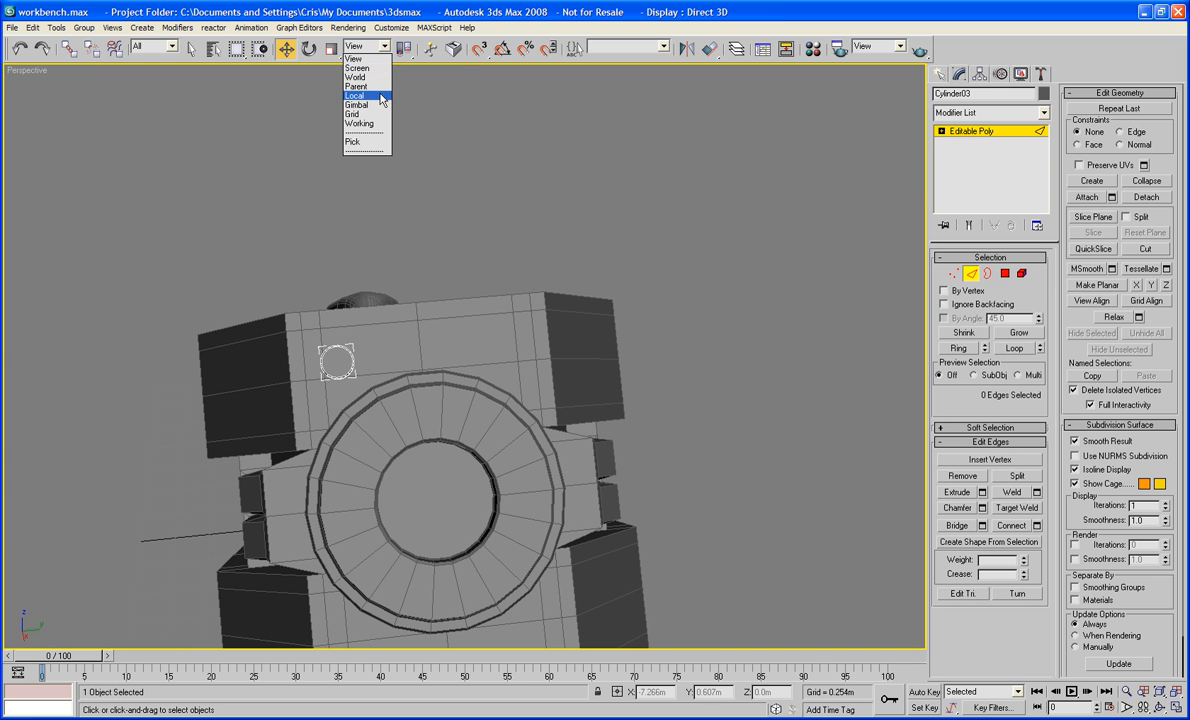
pyautogui.click(378, 96)
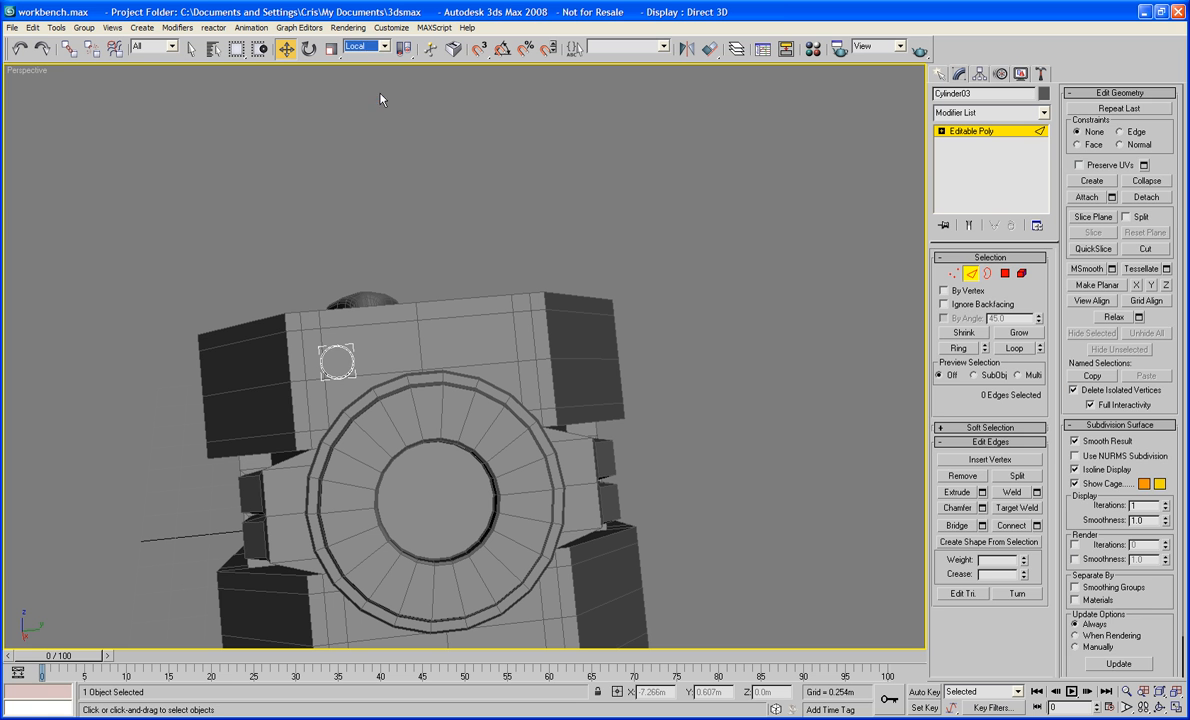
pyautogui.click(970, 275)
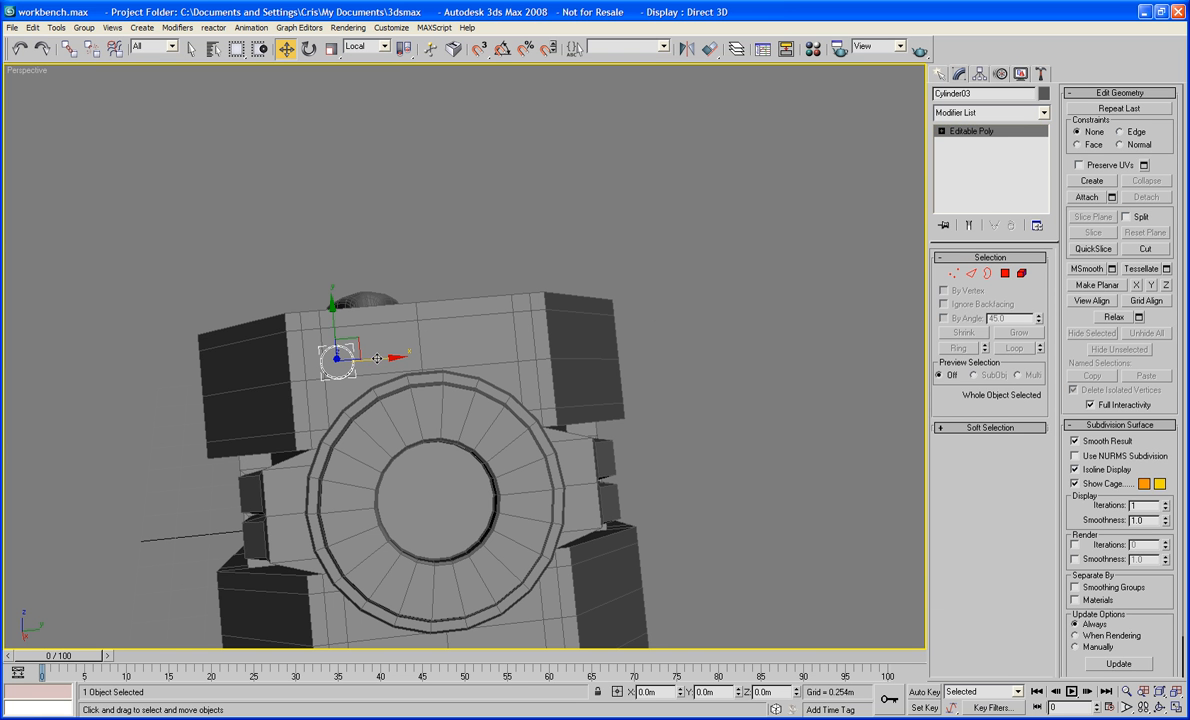
pyautogui.keyDown('shift'); pyautogui.moveTo(377, 358); pyautogui.dragTo(543, 354); pyautogui.keyUp('shift')
pyautogui.click(603, 425)
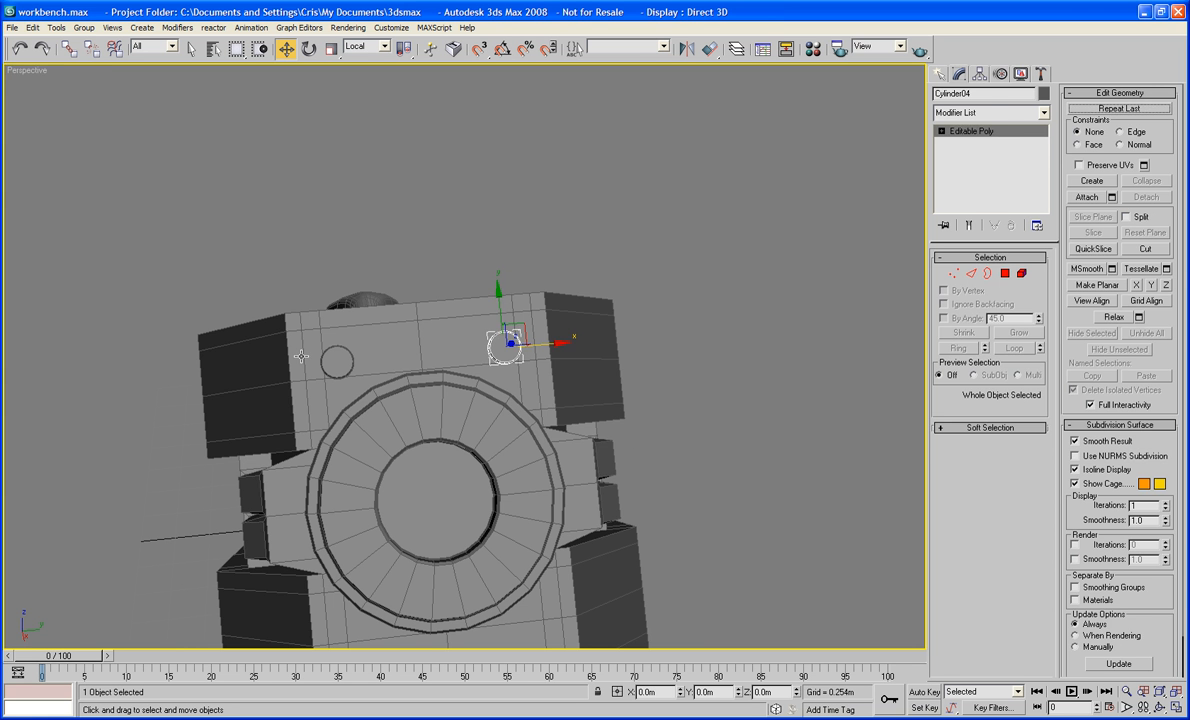
# Copy both small cylinders together along their local Y axis to the two lower corners of the leg's end face, then deselect them
pyautogui.keyDown('ctrl'); pyautogui.click(333, 360); pyautogui.keyUp('ctrl')
pyautogui.keyDown('alt'); pyautogui.moveTo(335, 360); pyautogui.dragTo(420, 348, button='middle'); pyautogui.keyUp('alt')
pyautogui.moveTo(475, 298); pyautogui.dragTo(390, 226, button='middle')
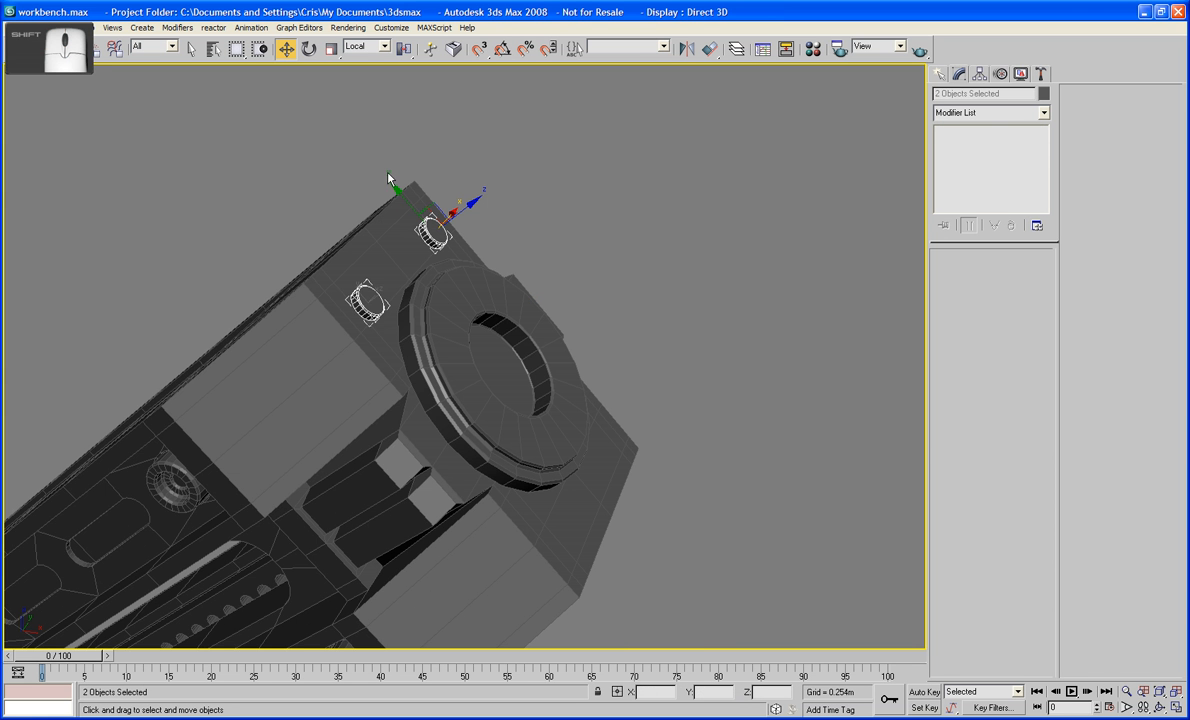
pyautogui.keyDown('shift'); pyautogui.moveTo(396, 190); pyautogui.dragTo(579, 391); pyautogui.keyUp('shift')
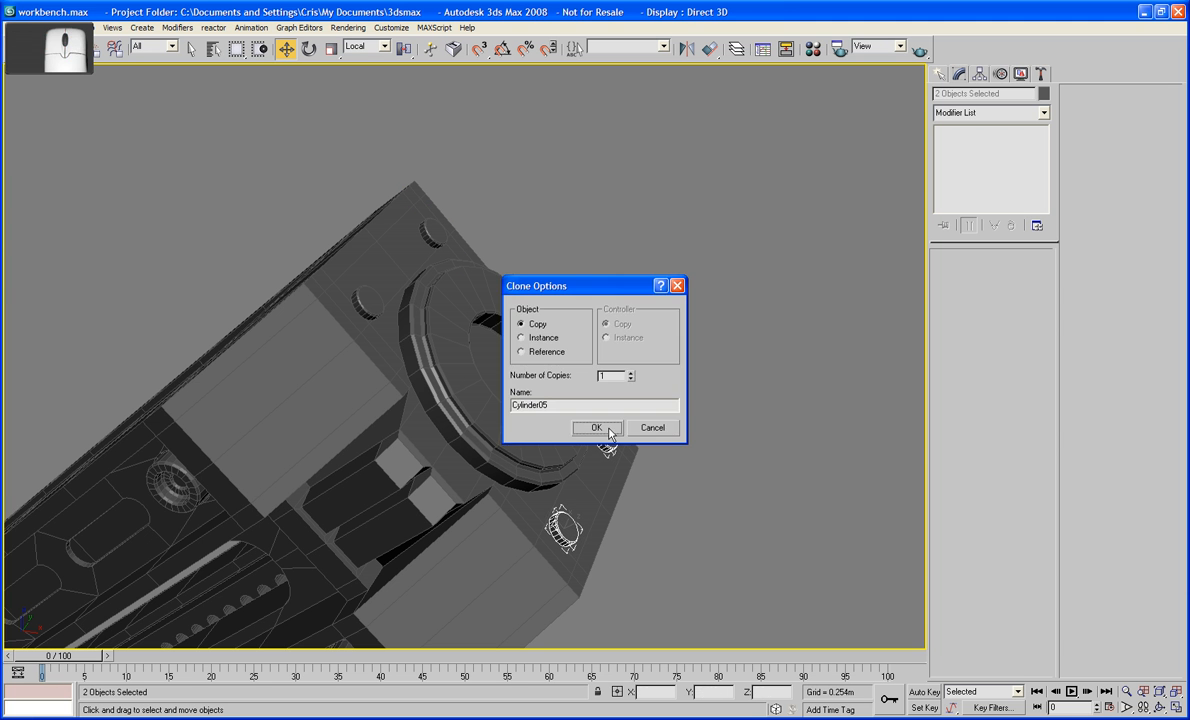
pyautogui.click(609, 429)
pyautogui.click(699, 335)
pyautogui.moveTo(699, 335)
pyautogui.keyDown('alt'); pyautogui.mouseDown(button='middle')
pyautogui.moveTo(713, 247)
pyautogui.moveTo(631, 267)
pyautogui.moveTo(631, 295)
pyautogui.mouseUp(button='middle'); pyautogui.keyUp('alt')
pyautogui.scroll(-5, 715, 290)
pyautogui.scroll(5, 642, 348)
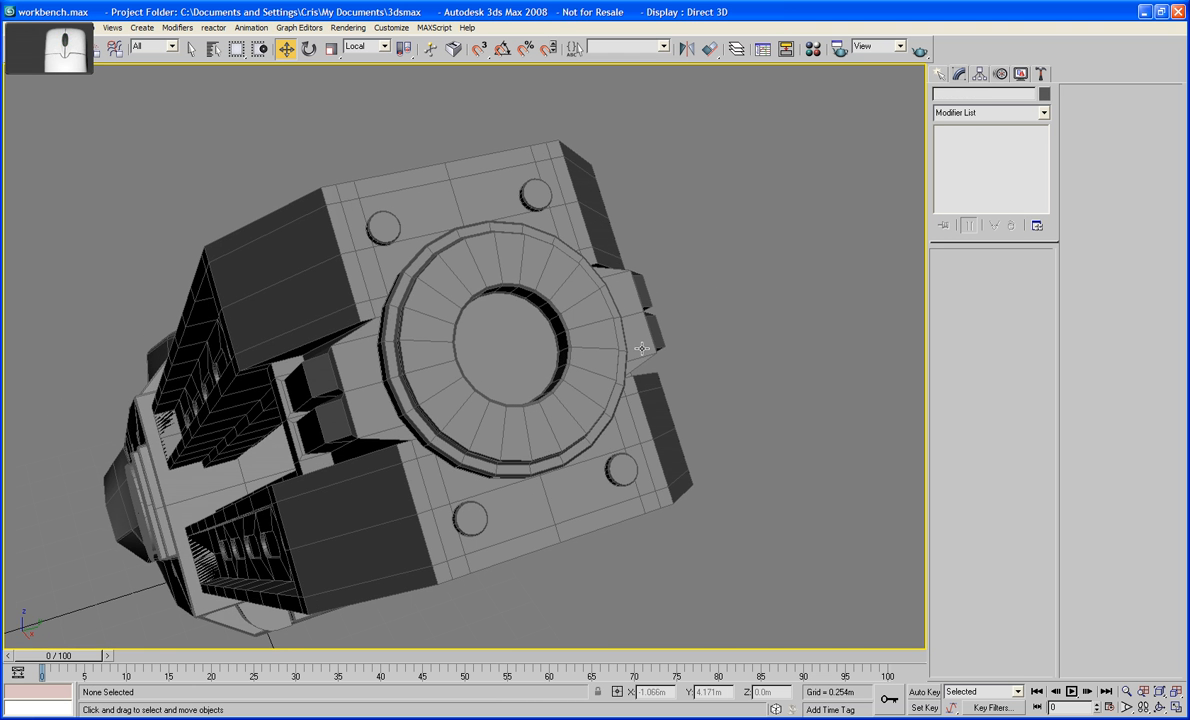
pyautogui.keyDown('alt'); pyautogui.moveTo(631, 346); pyautogui.dragTo(523, 358, button='middle'); pyautogui.keyUp('alt')
pyautogui.click(523, 386)
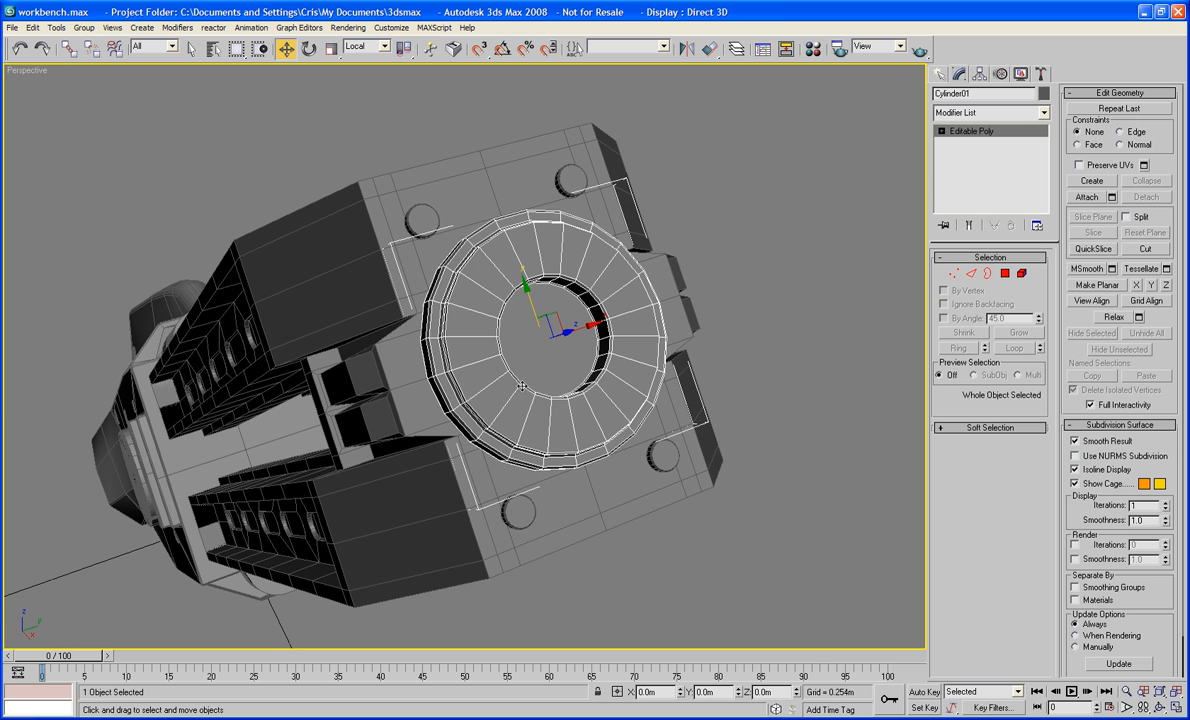
pyautogui.moveTo(530, 297); pyautogui.dragTo(528, 298)
pyautogui.moveTo(466, 341); pyautogui.dragTo(440, 335, button='middle')
pyautogui.click(760, 248)
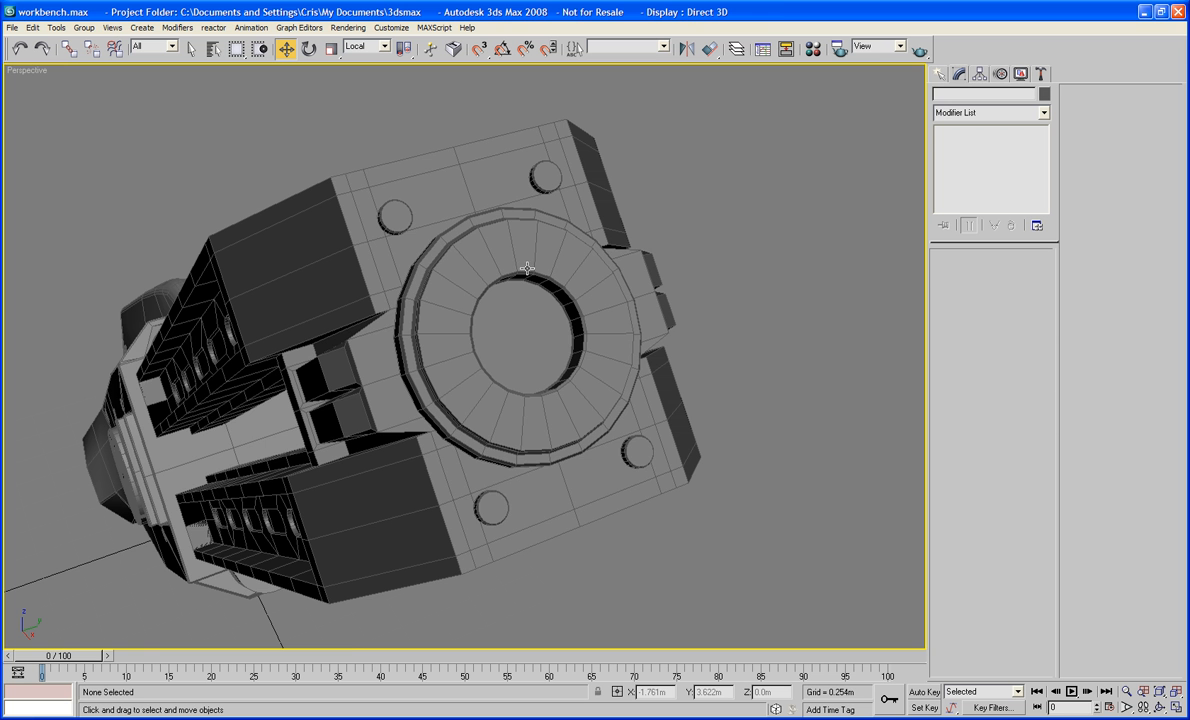
# Select the knee reverse leg part's end-face polygons behind the near pair of small cylinders, above and below the ring
pyautogui.click(515, 188)
pyautogui.moveTo(515, 188); pyautogui.dragTo(511, 196, button='middle')
pyautogui.click(1005, 273)
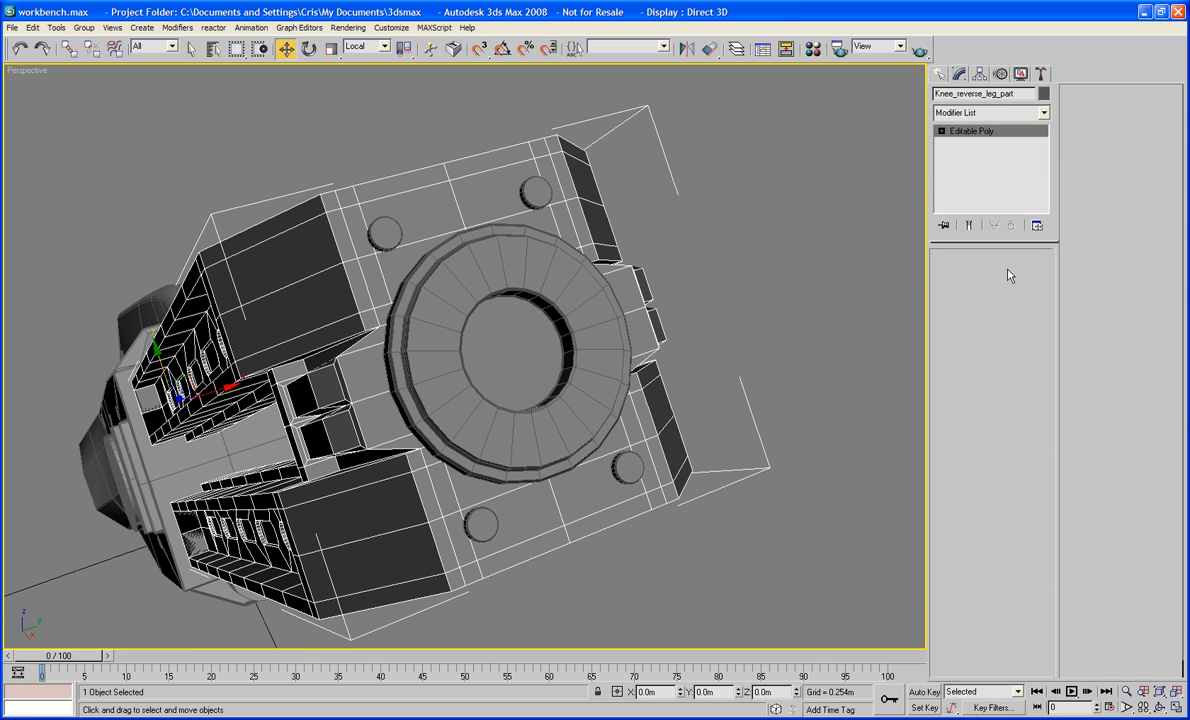
pyautogui.keyDown('alt'); pyautogui.moveTo(428, 223); pyautogui.dragTo(413, 230, button='middle'); pyautogui.keyUp('alt')
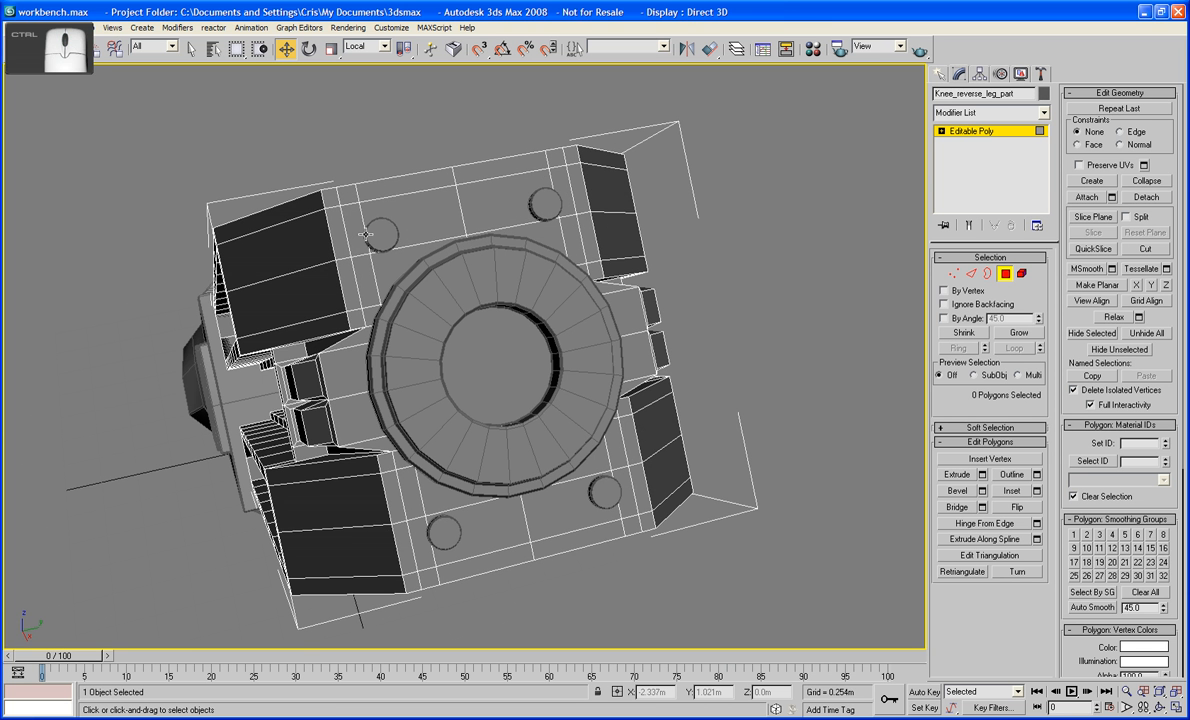
pyautogui.click(366, 231)
pyautogui.keyDown('ctrl'); pyautogui.click(419, 224); pyautogui.keyUp('ctrl')
pyautogui.press('F3')
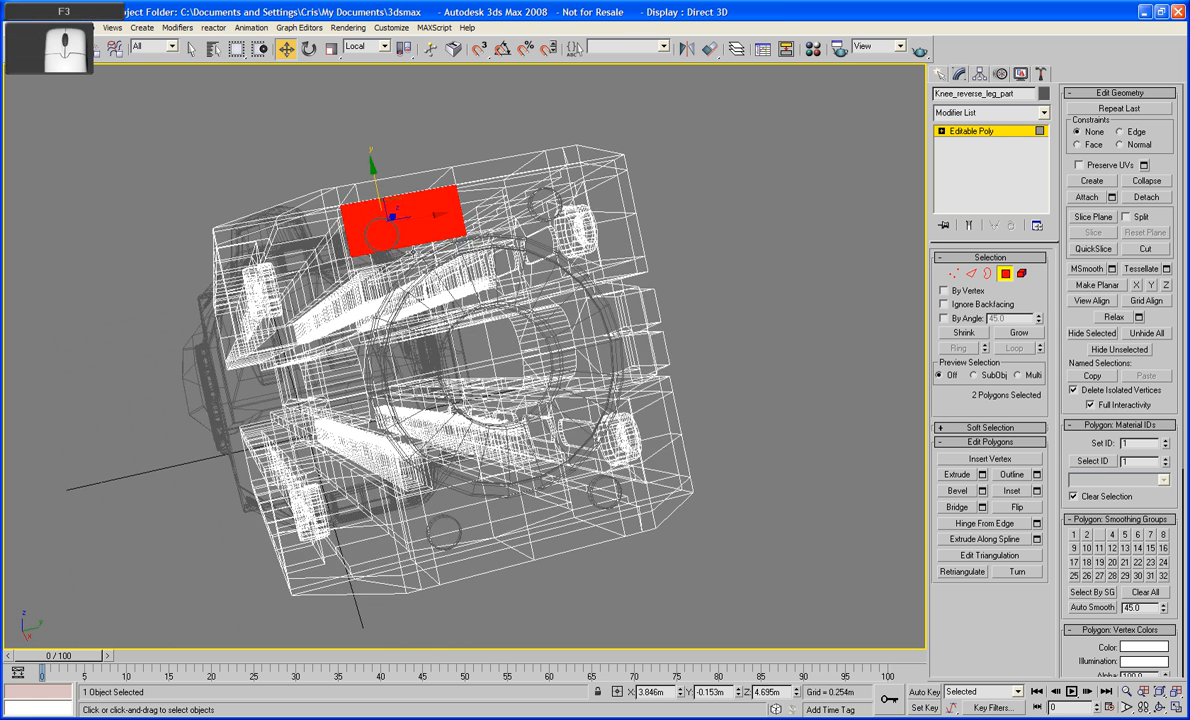
pyautogui.press('F3')
pyautogui.keyDown('alt'); pyautogui.moveTo(418, 290); pyautogui.dragTo(466, 274, button='middle'); pyautogui.keyUp('alt')
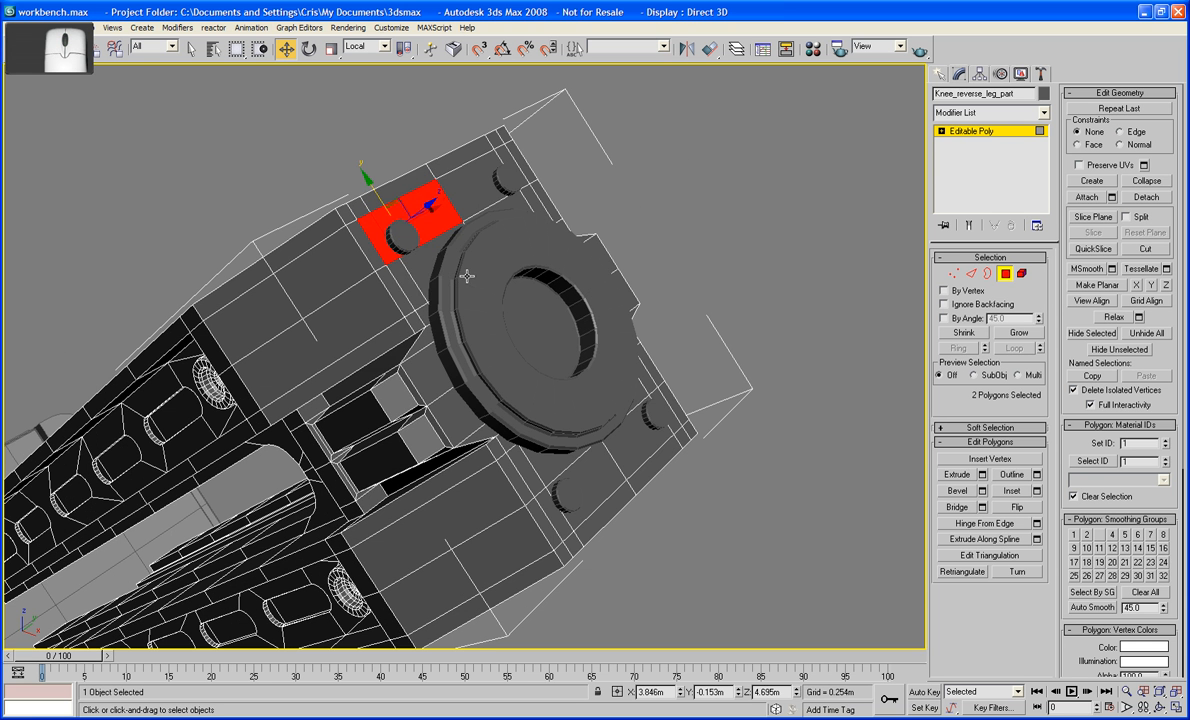
pyautogui.keyDown('ctrl'); pyautogui.click(416, 252); pyautogui.keyUp('ctrl')
pyautogui.keyDown('ctrl'); pyautogui.click(438, 293); pyautogui.keyUp('ctrl')
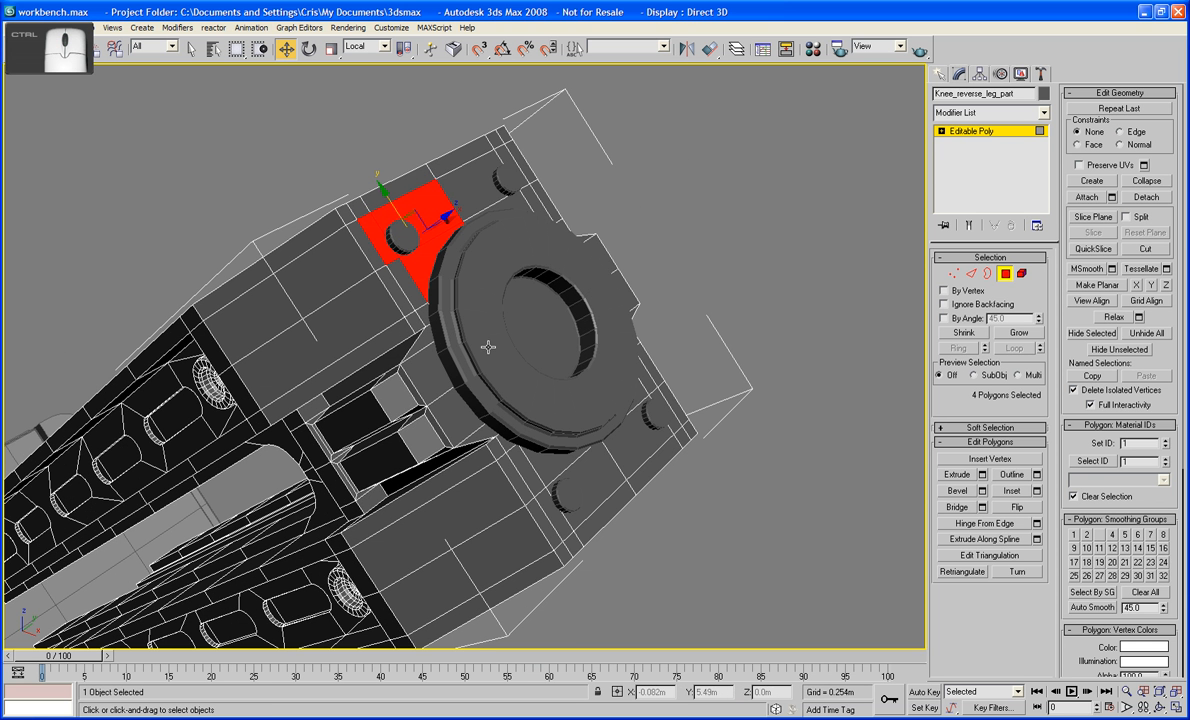
pyautogui.keyDown('ctrl'); pyautogui.click(545, 430); pyautogui.keyUp('ctrl')
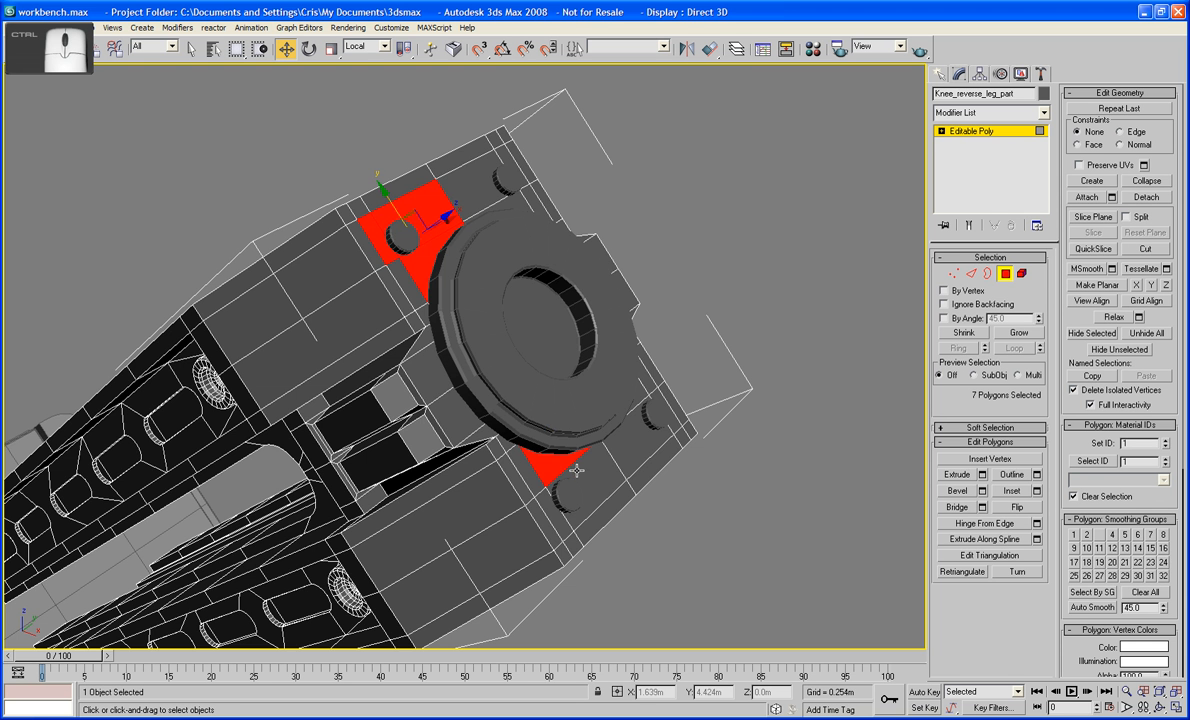
pyautogui.keyDown('ctrl'); pyautogui.click(552, 422); pyautogui.keyUp('ctrl')
pyautogui.keyDown('alt'); pyautogui.moveTo(552, 422); pyautogui.dragTo(541, 450, button='middle'); pyautogui.keyUp('alt')
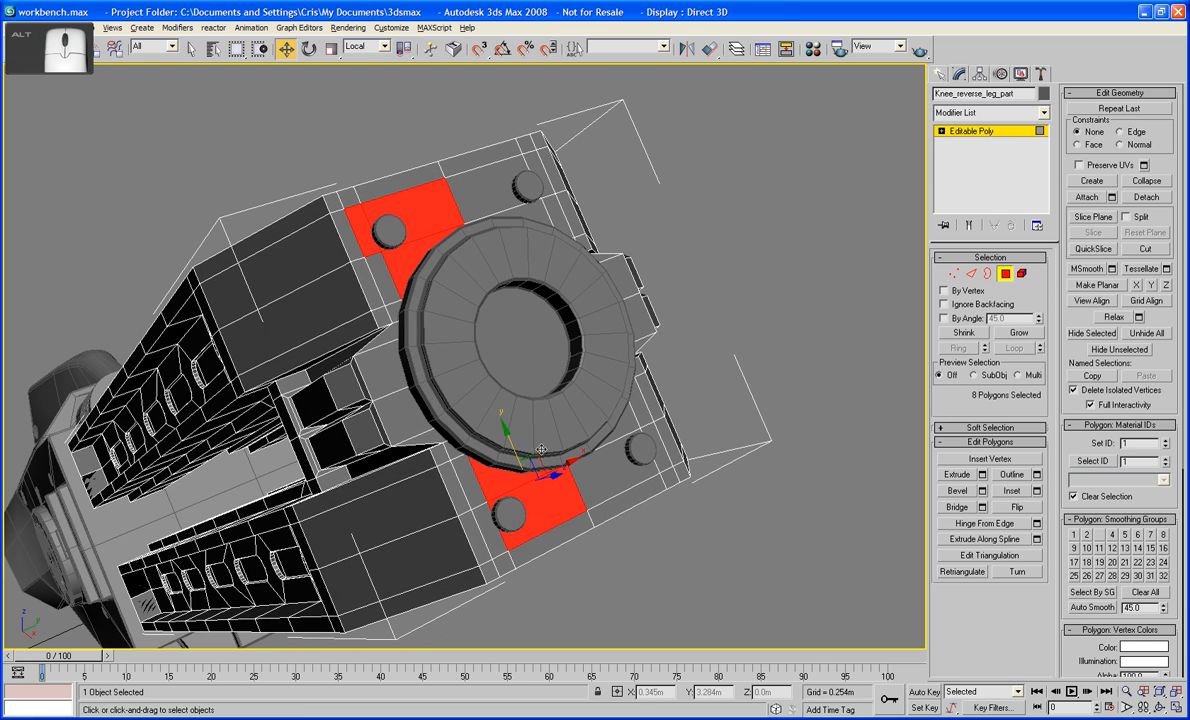
# Using wireframe display, add the end-face polygons hidden behind the ring and toward the far cylinders to the selection, then restore shading
pyautogui.press('F3')
pyautogui.keyDown('ctrl'); pyautogui.click(519, 414); pyautogui.keyUp('ctrl')
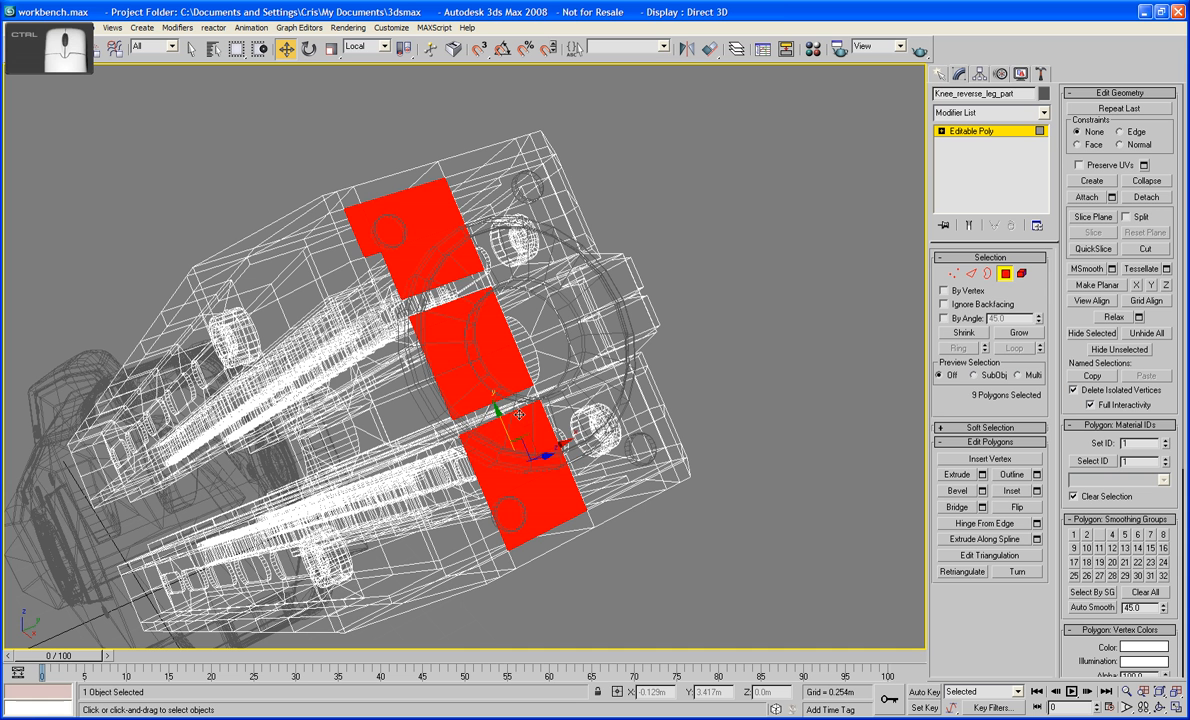
pyautogui.keyDown('ctrl'); pyautogui.click(490, 405); pyautogui.keyUp('ctrl')
pyautogui.keyDown('ctrl'); pyautogui.click(420, 290); pyautogui.keyUp('ctrl')
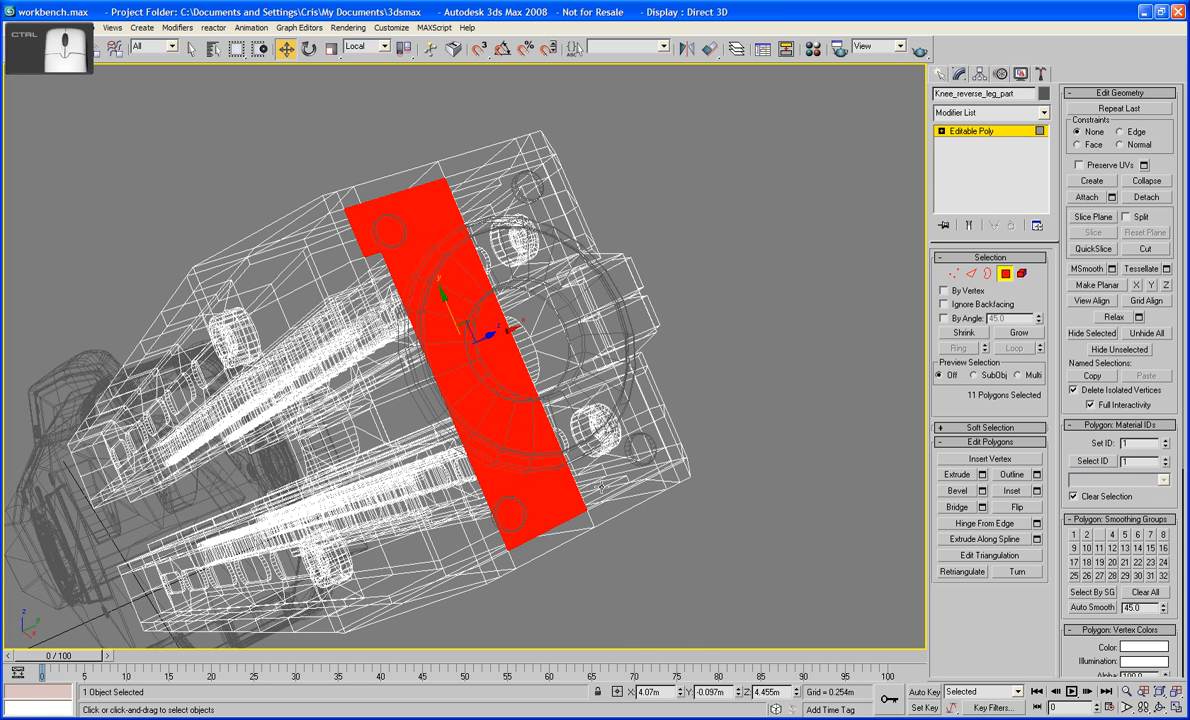
pyautogui.keyDown('ctrl'); pyautogui.click(602, 482); pyautogui.keyUp('ctrl')
pyautogui.keyDown('ctrl'); pyautogui.click(565, 405); pyautogui.keyUp('ctrl')
pyautogui.keyDown('ctrl'); pyautogui.click(545, 360); pyautogui.keyUp('ctrl')
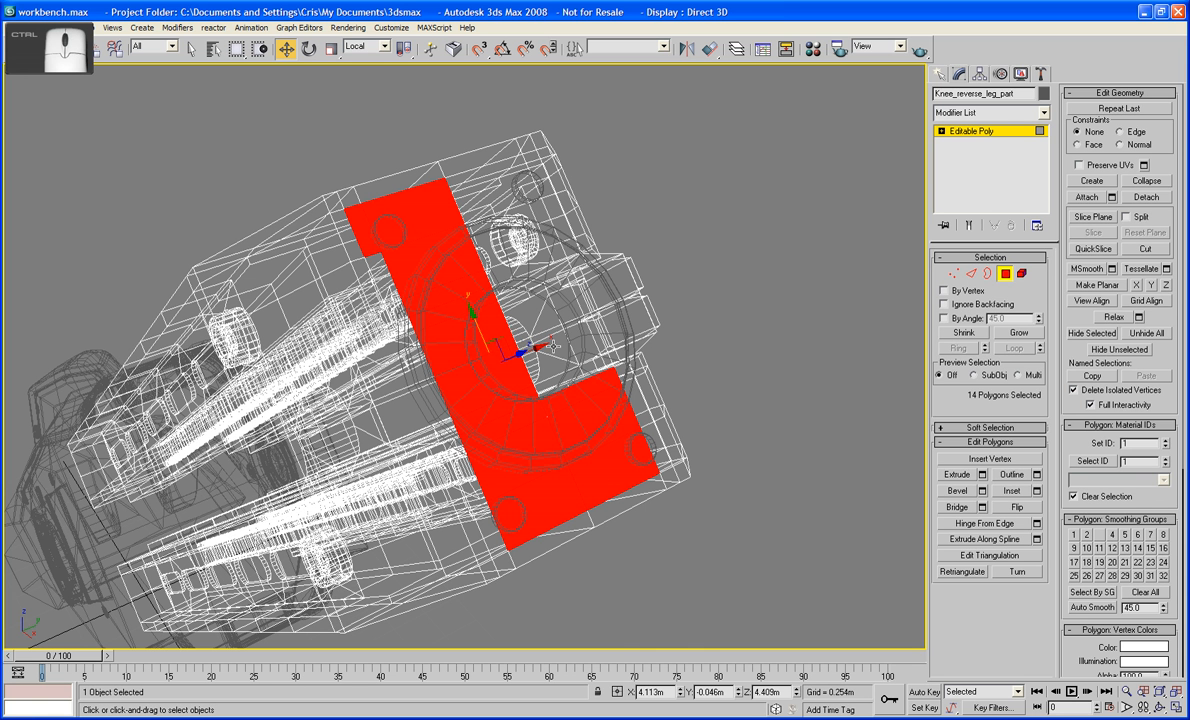
pyautogui.keyDown('ctrl'); pyautogui.click(553, 346); pyautogui.keyUp('ctrl')
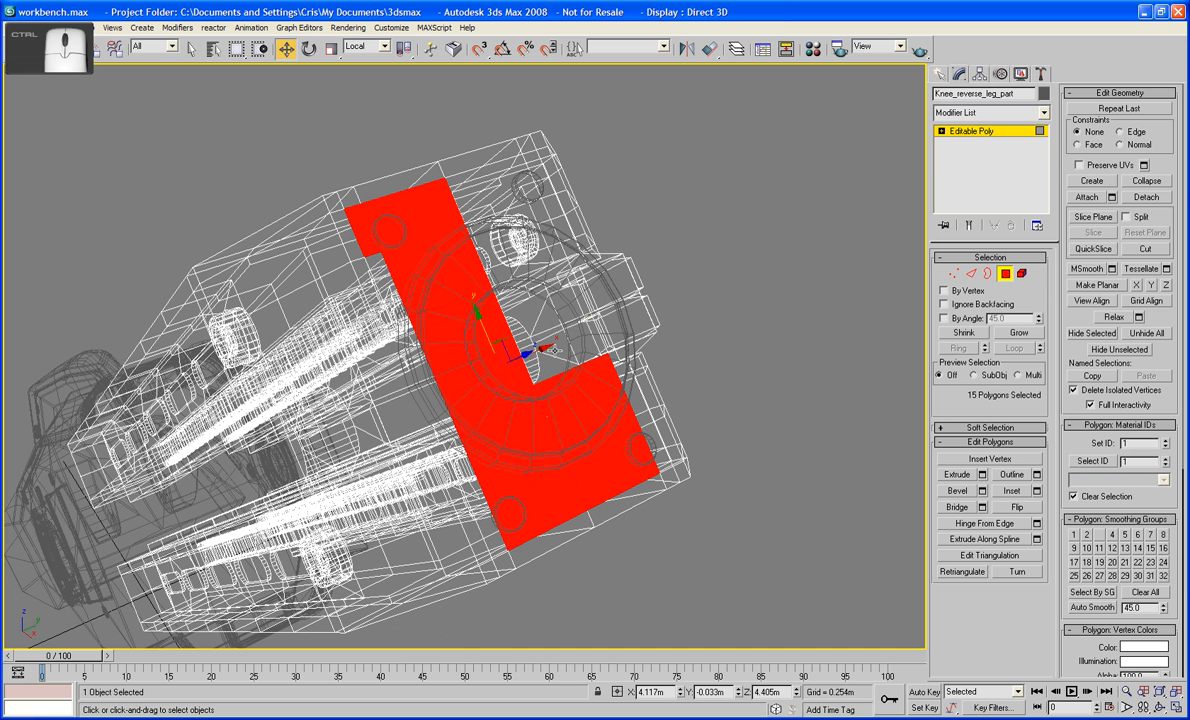
pyautogui.keyDown('ctrl'); pyautogui.click(555, 351); pyautogui.keyUp('ctrl')
pyautogui.keyDown('ctrl'); pyautogui.click(522, 300); pyautogui.keyUp('ctrl')
pyautogui.keyDown('ctrl'); pyautogui.click(504, 242); pyautogui.keyUp('ctrl')
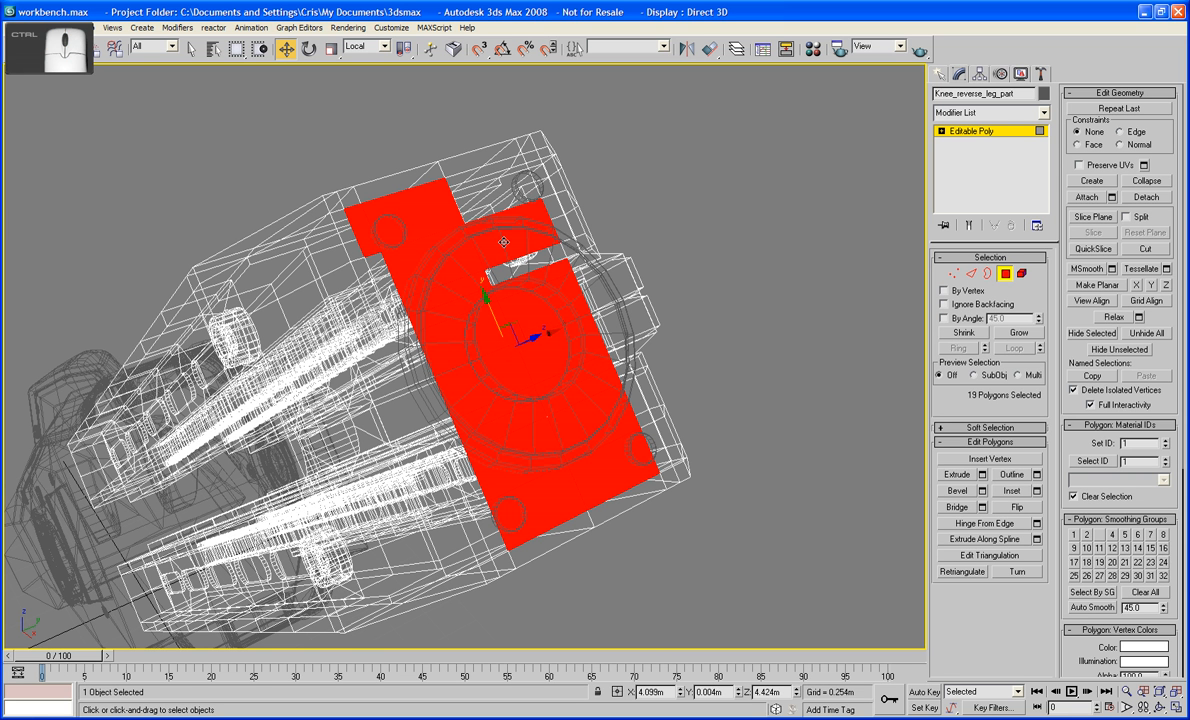
pyautogui.keyDown('ctrl'); pyautogui.click(487, 193); pyautogui.keyUp('ctrl')
pyautogui.keyDown('ctrl'); pyautogui.click(527, 271); pyautogui.keyUp('ctrl')
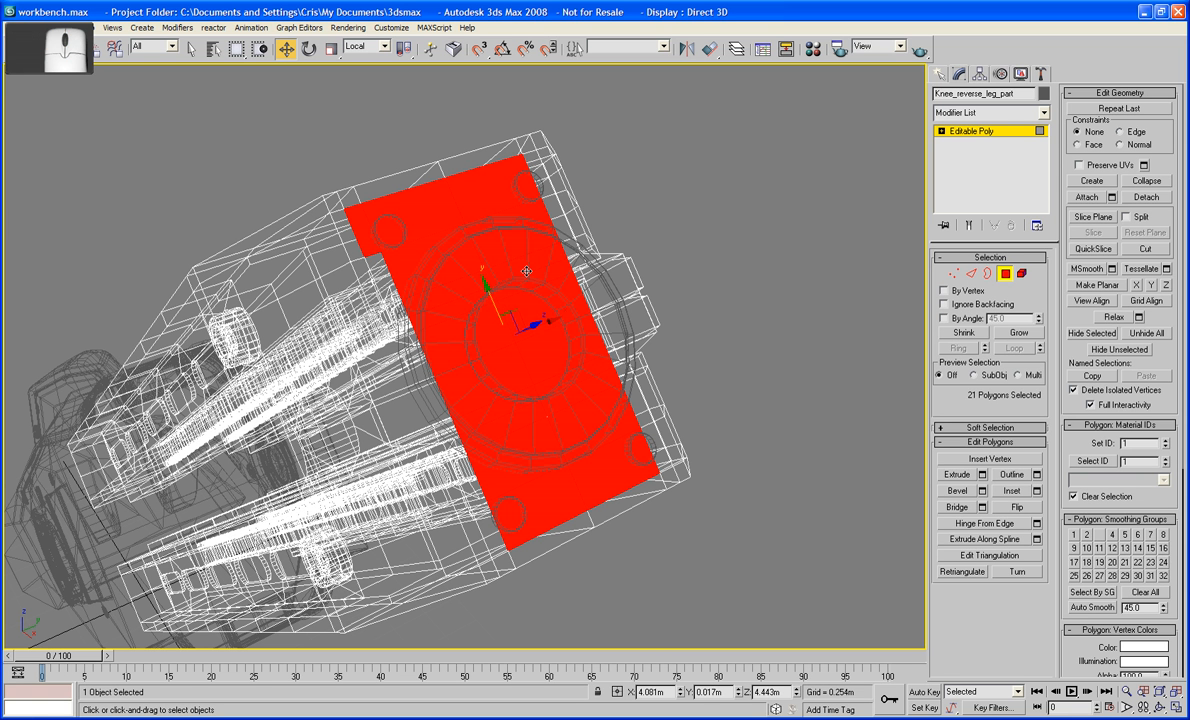
pyautogui.press('F3')
# Add the leftover corner polygons by the small cylinders and the end-face polygons of one side tab beside the ring to the selection
pyautogui.moveTo(495, 361)
pyautogui.keyDown('alt'); pyautogui.mouseDown(button='middle')
pyautogui.moveTo(503, 284)
pyautogui.moveTo(553, 327)
pyautogui.moveTo(505, 329)
pyautogui.mouseUp(button='middle'); pyautogui.keyUp('alt')
pyautogui.keyDown('ctrl'); pyautogui.click(456, 437); pyautogui.keyUp('ctrl')
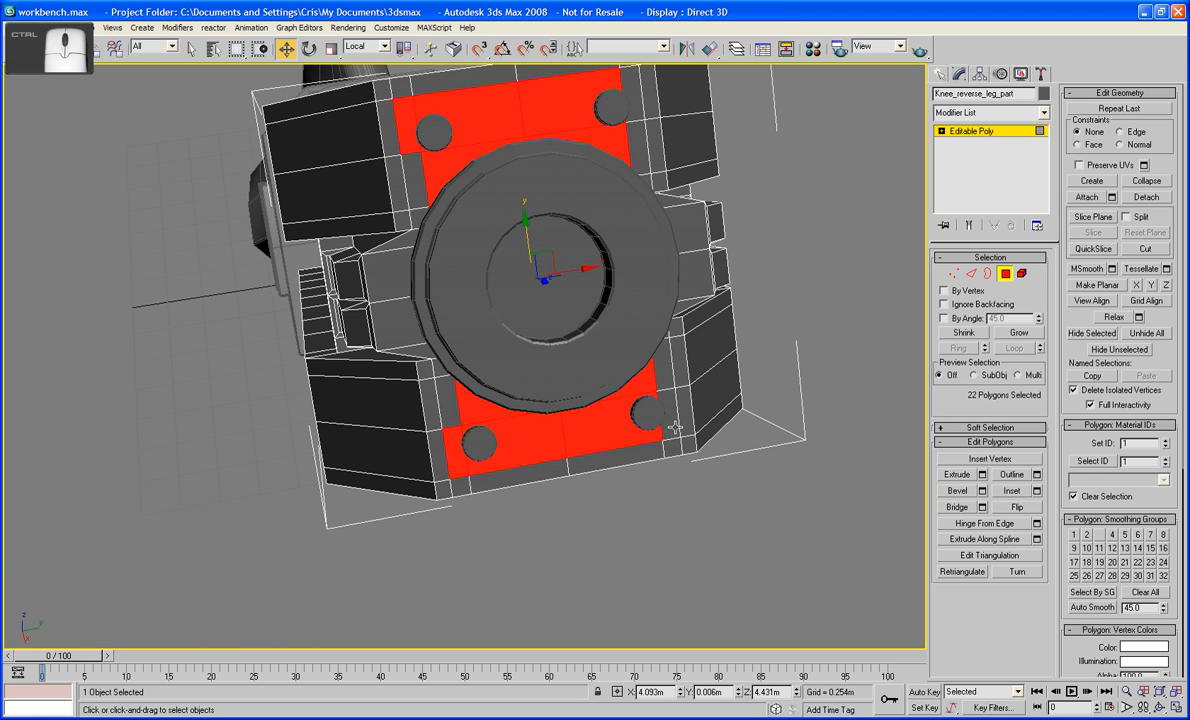
pyautogui.keyDown('ctrl'); pyautogui.click(626, 396); pyautogui.keyUp('ctrl')
pyautogui.moveTo(626, 396)
pyautogui.keyDown('alt'); pyautogui.mouseDown(button='middle')
pyautogui.moveTo(636, 365)
pyautogui.moveTo(612, 305)
pyautogui.mouseUp(button='middle'); pyautogui.keyUp('alt')
pyautogui.keyDown('ctrl'); pyautogui.click(615, 250); pyautogui.keyUp('ctrl')
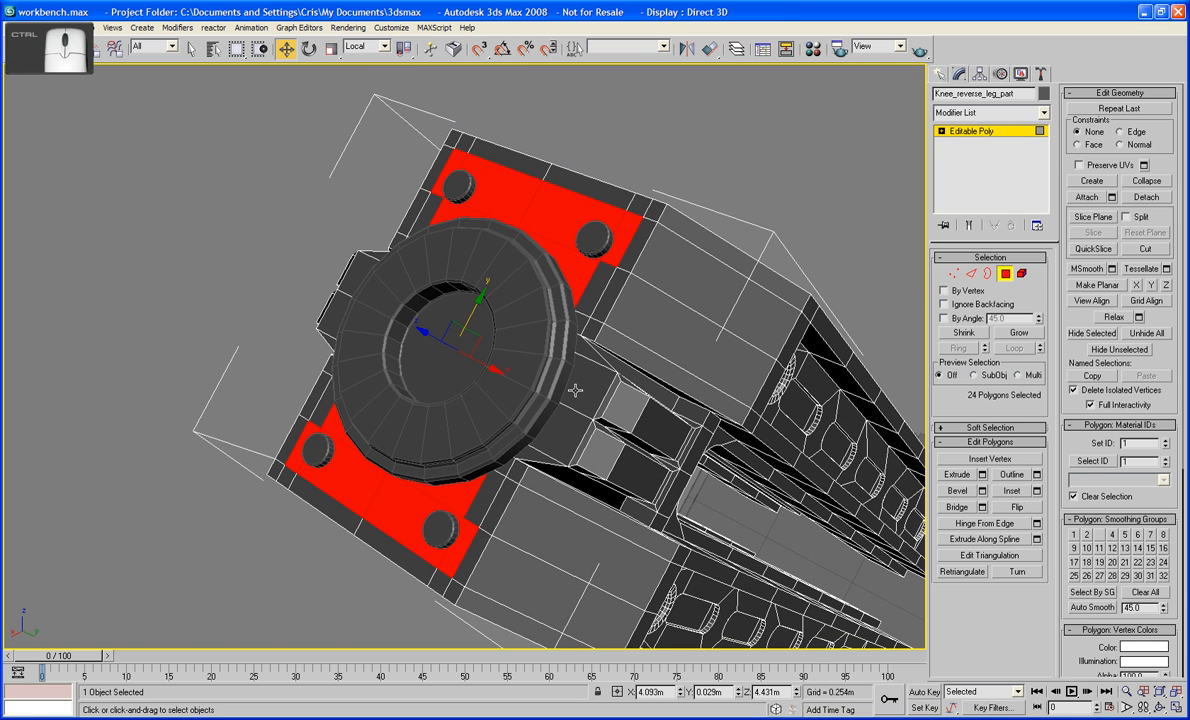
pyautogui.keyDown('alt'); pyautogui.moveTo(580, 390); pyautogui.dragTo(582, 398, button='middle'); pyautogui.keyUp('alt')
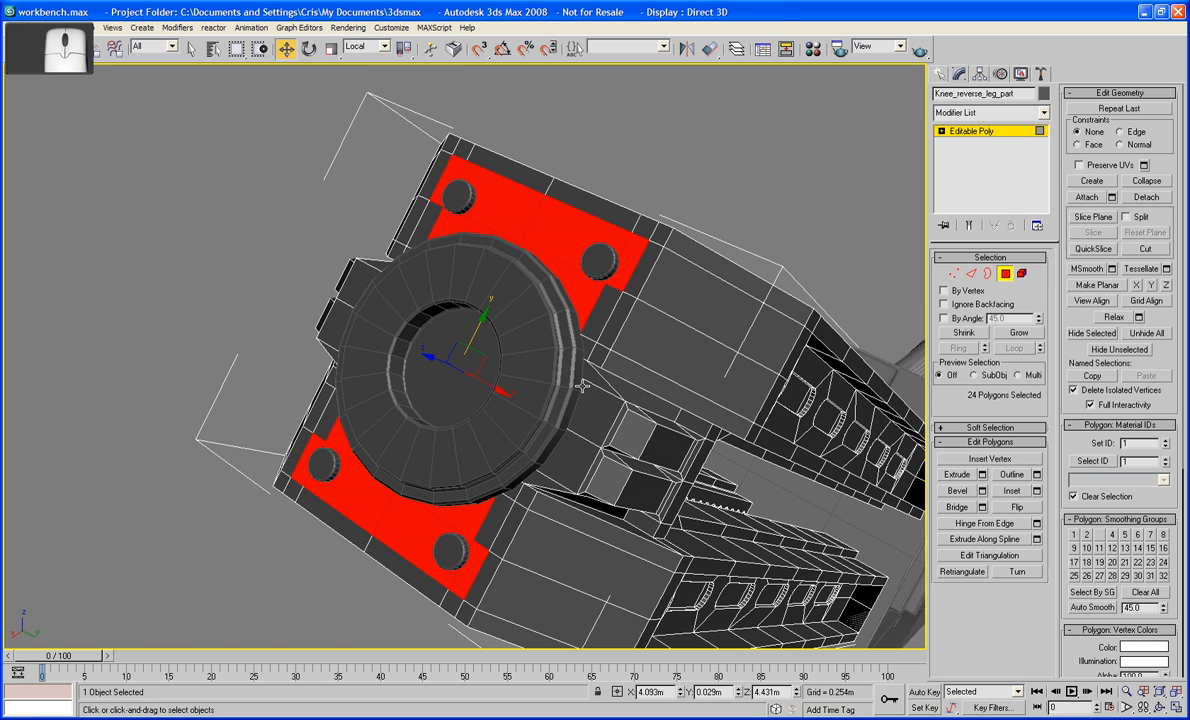
pyautogui.keyDown('ctrl'); pyautogui.click(584, 377); pyautogui.keyUp('ctrl')
pyautogui.keyDown('ctrl'); pyautogui.click(587, 404); pyautogui.keyUp('ctrl')
pyautogui.keyDown('ctrl'); pyautogui.click(580, 452); pyautogui.keyUp('ctrl')
pyautogui.keyDown('ctrl'); pyautogui.click(508, 456); pyautogui.keyUp('ctrl')
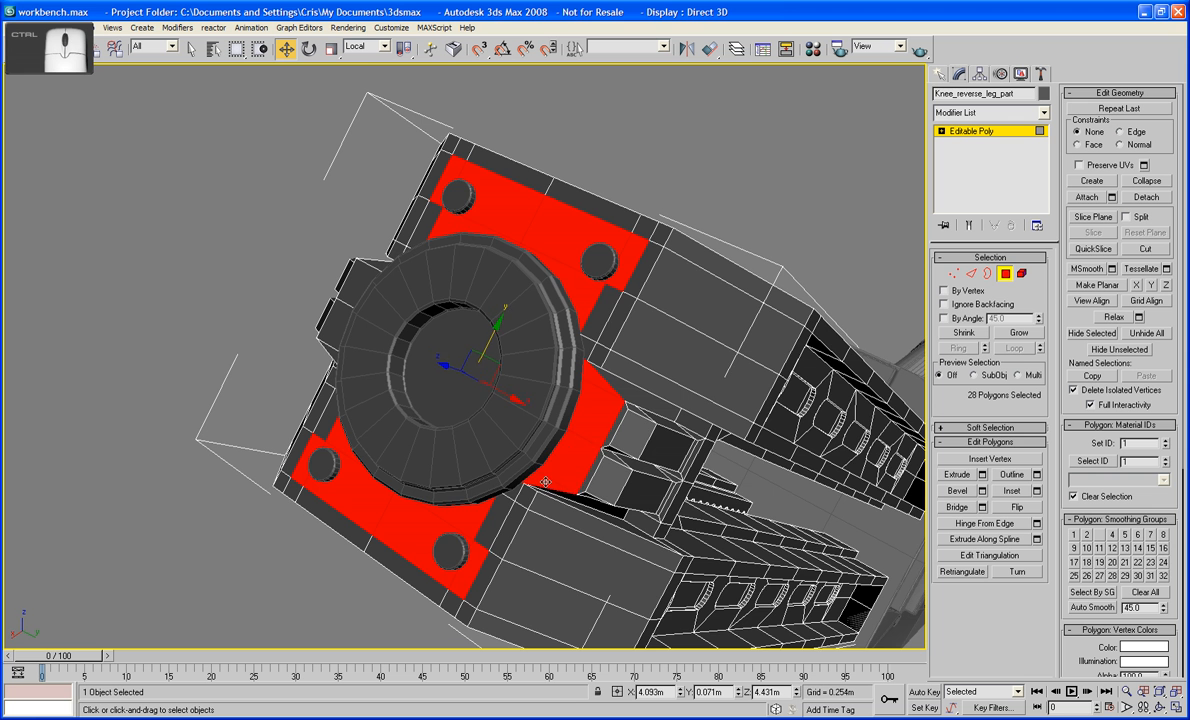
# Add the opposite side tab's end-face polygons to the selection and delete all the selected end-face polygons
pyautogui.keyDown('alt'); pyautogui.moveTo(480, 462); pyautogui.dragTo(571, 483, button='middle'); pyautogui.keyUp('alt')
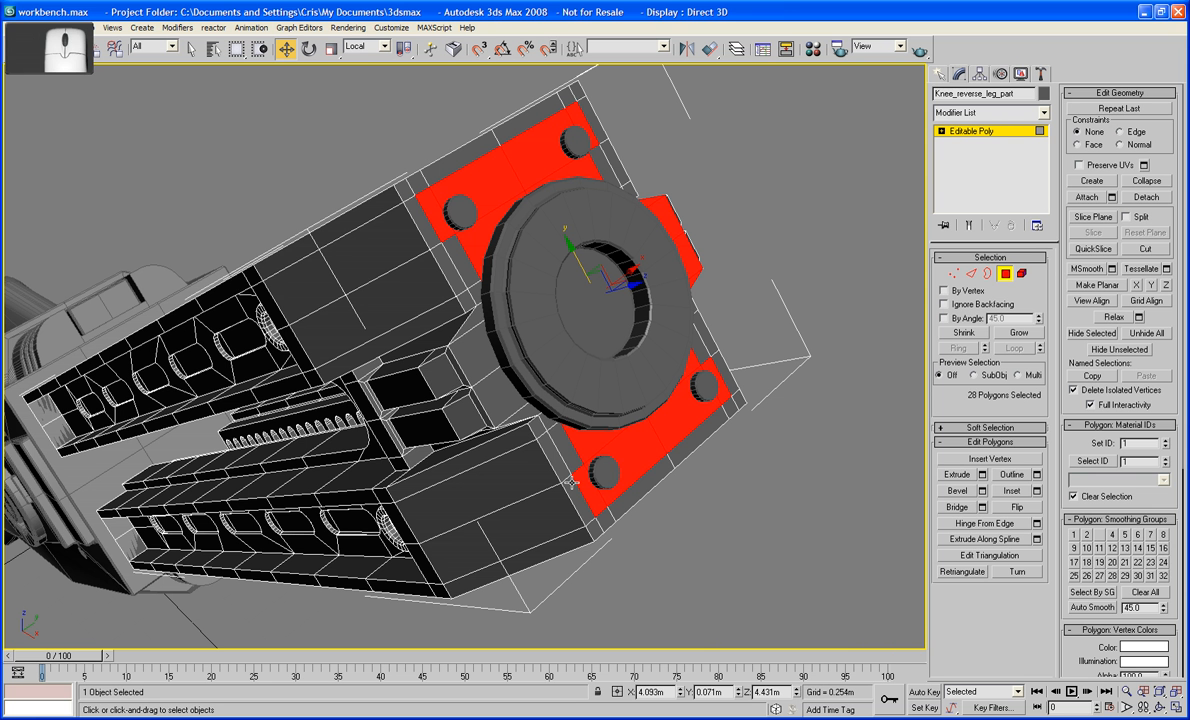
pyautogui.keyDown('ctrl'); pyautogui.click(479, 320); pyautogui.keyUp('ctrl')
pyautogui.keyDown('ctrl'); pyautogui.click(478, 347); pyautogui.keyUp('ctrl')
pyautogui.keyDown('ctrl'); pyautogui.click(489, 381); pyautogui.keyUp('ctrl')
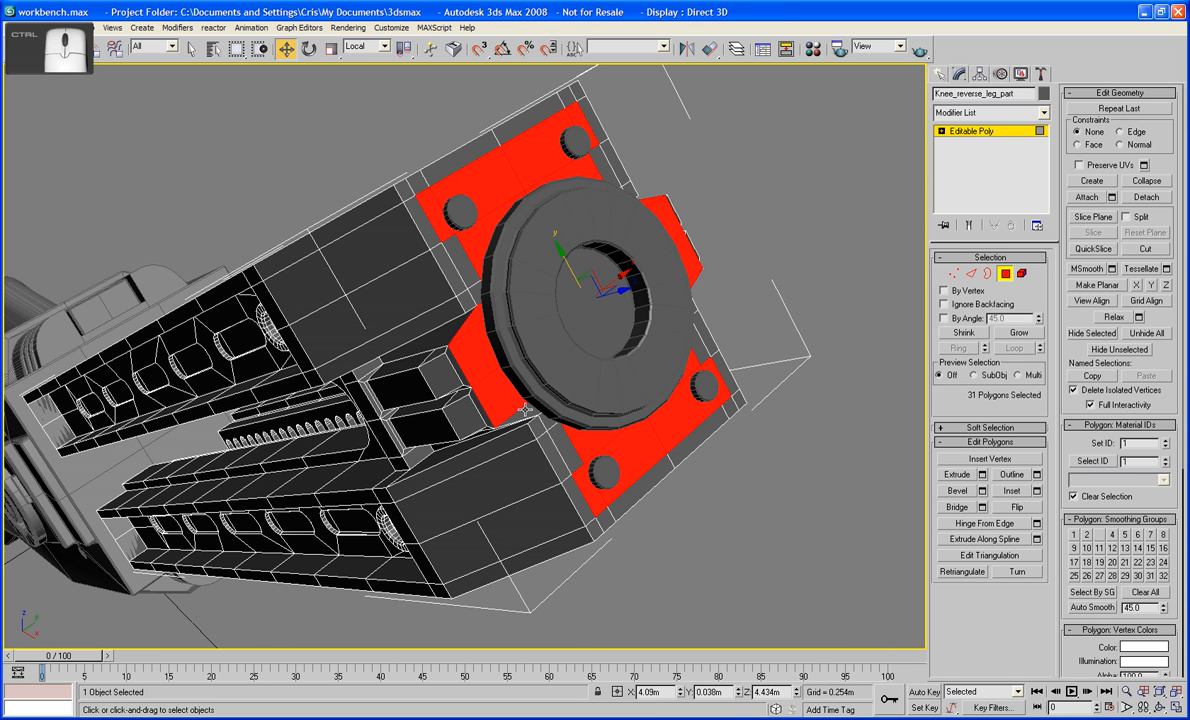
pyautogui.keyDown('ctrl'); pyautogui.click(525, 409); pyautogui.keyUp('ctrl')
pyautogui.hotkey('ctrl', 'd')
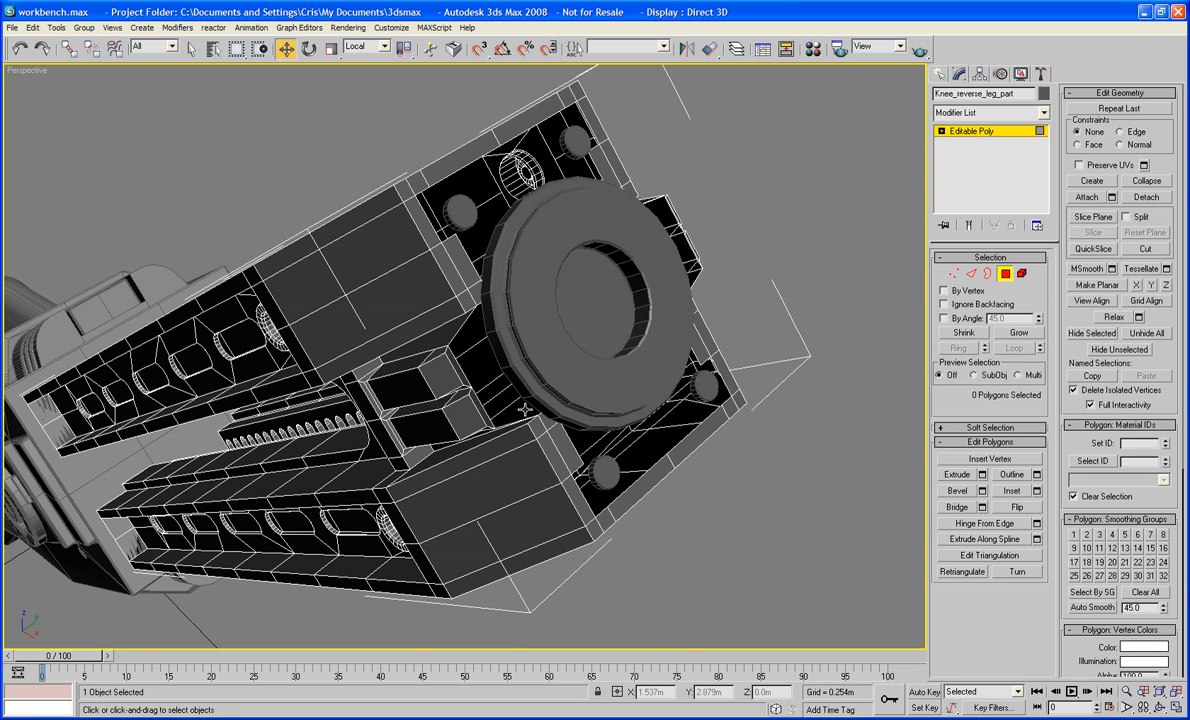
pyautogui.moveTo(633, 280); pyautogui.dragTo(547, 390, button='middle')
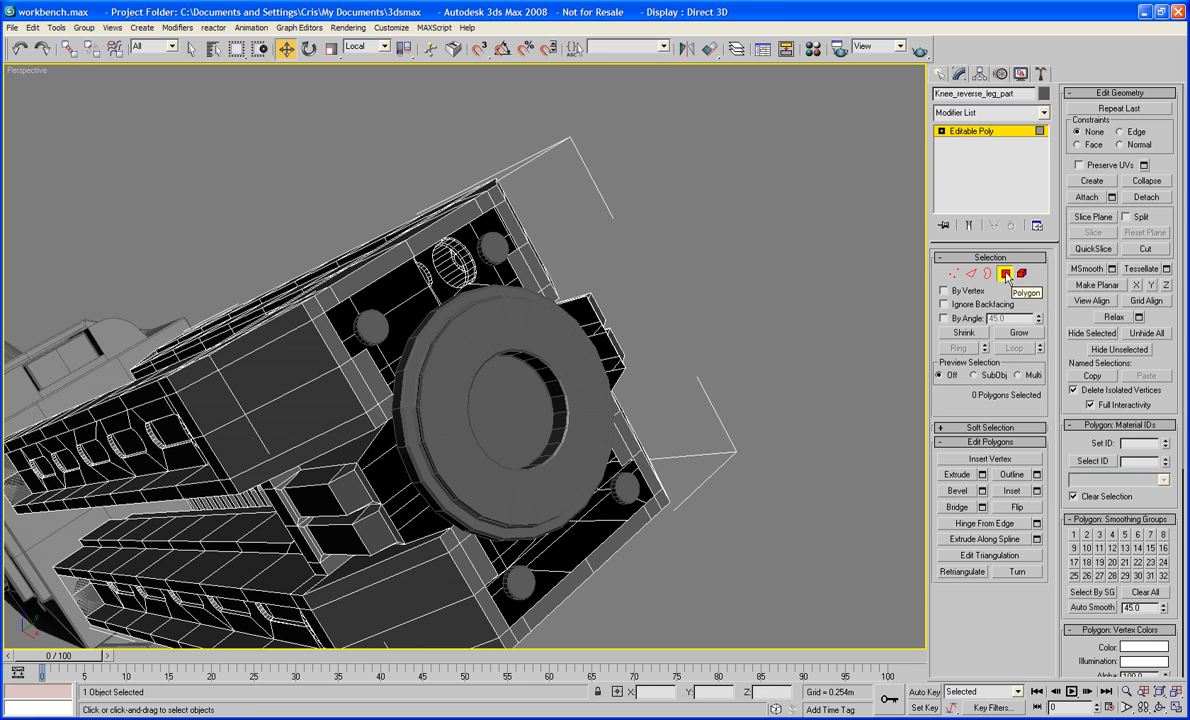
# Attach the recessed ring and the four small cylinders to the knee reverse leg part
pyautogui.click(1006, 274)
pyautogui.hotkey('ctrl', 'd')
pyautogui.click(338, 337)
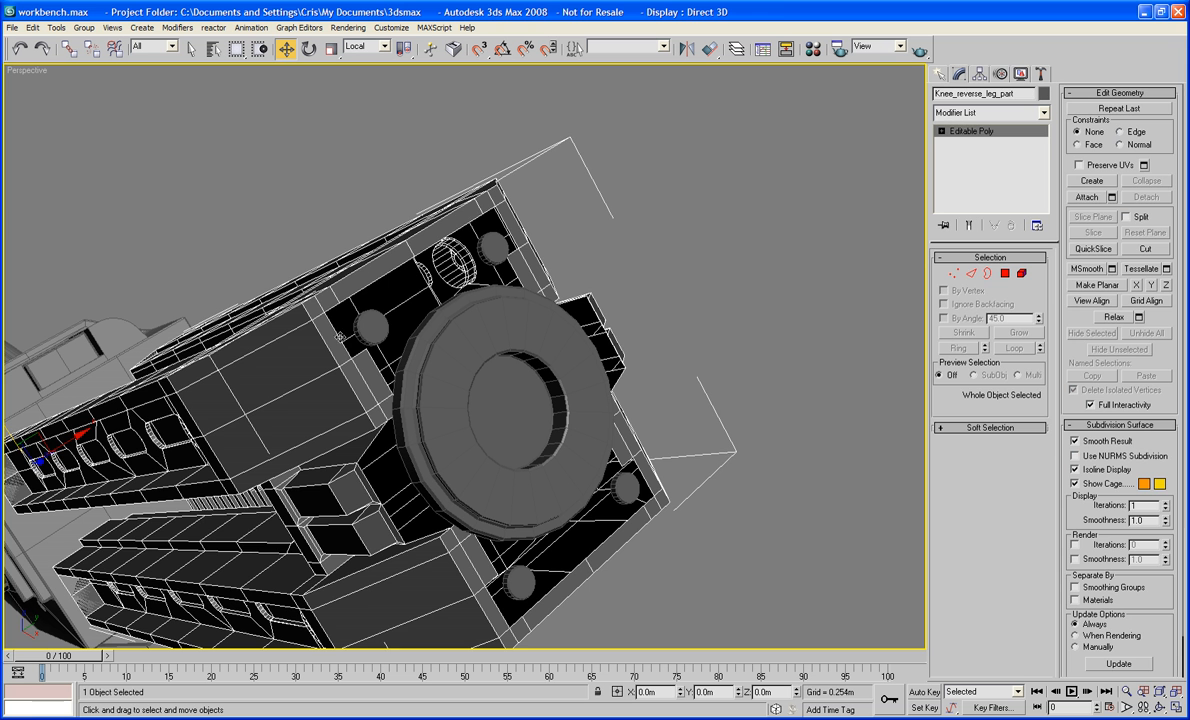
pyautogui.click(1090, 198)
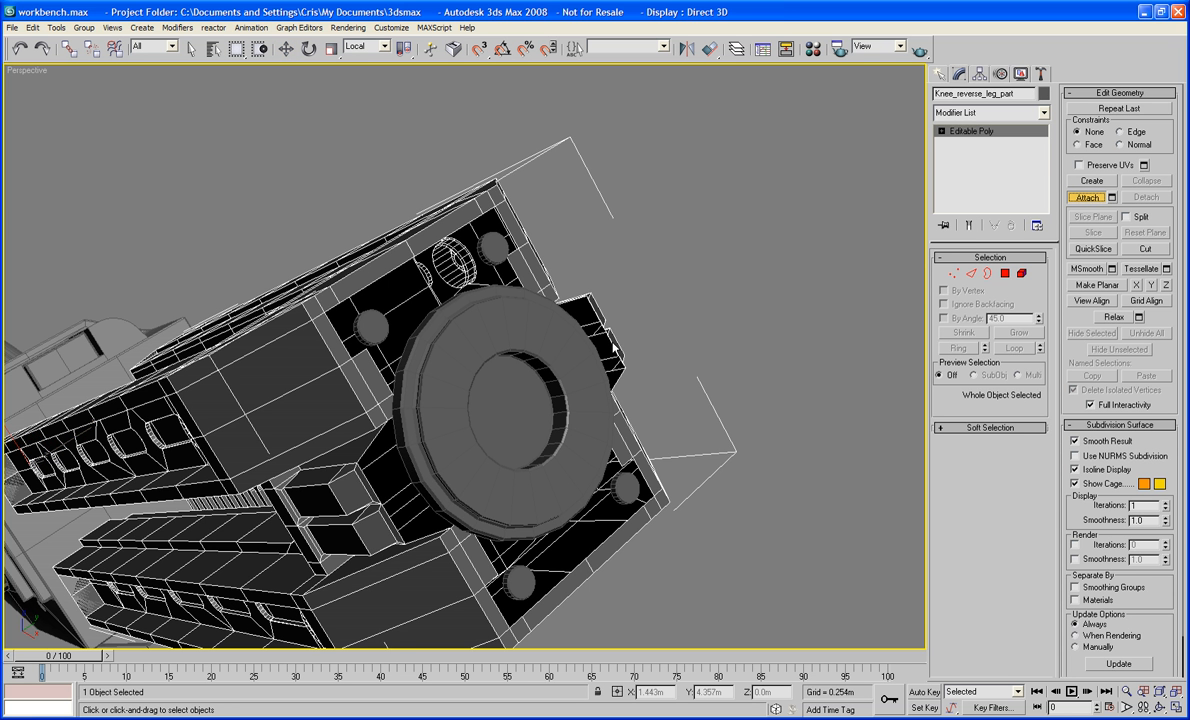
pyautogui.click(473, 382)
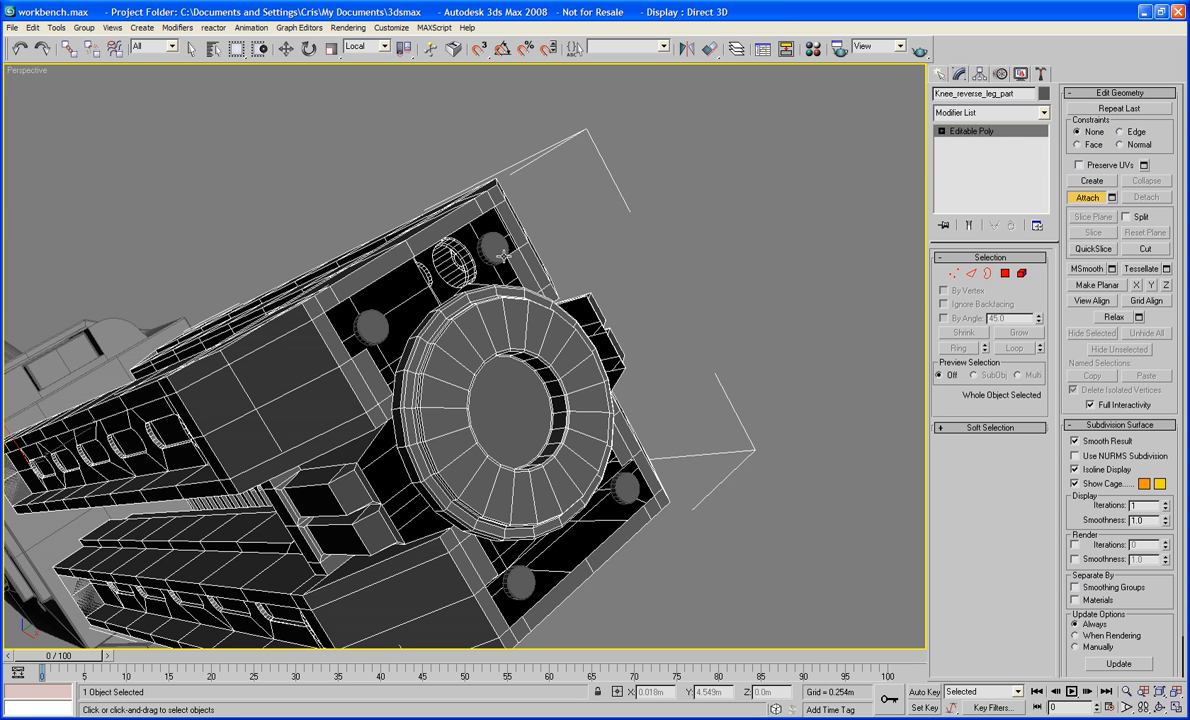
pyautogui.click(367, 321)
pyautogui.click(527, 586)
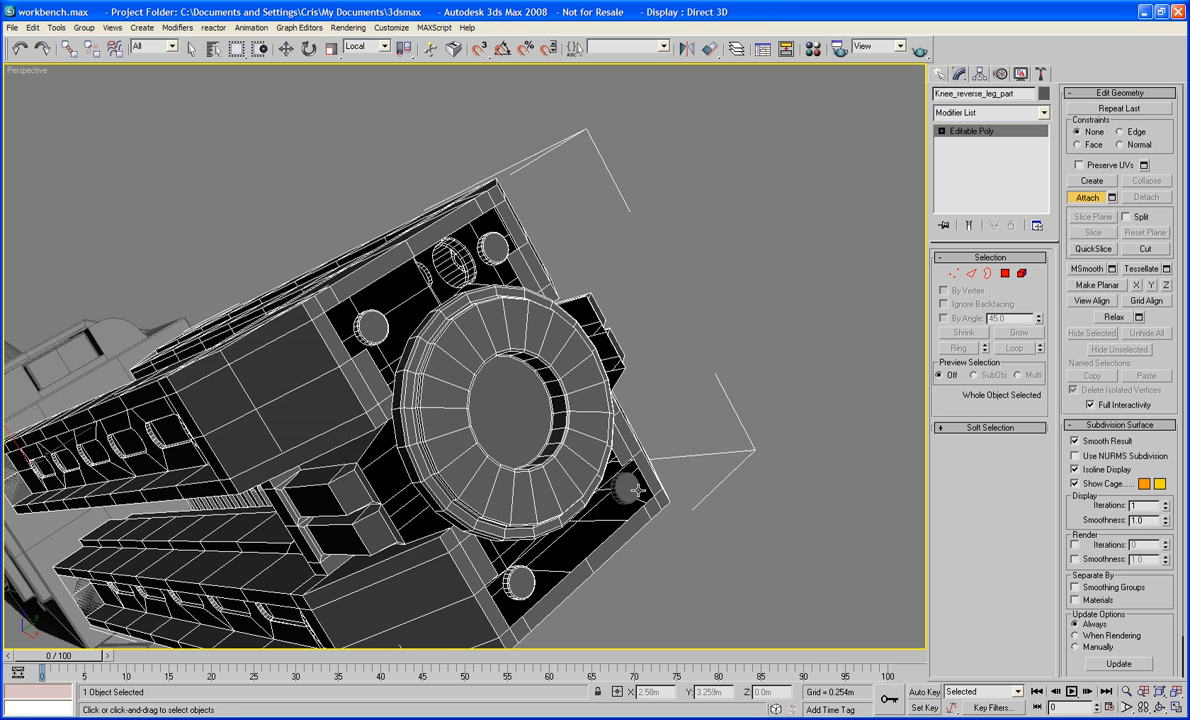
pyautogui.click(634, 489)
pyautogui.click(1080, 199)
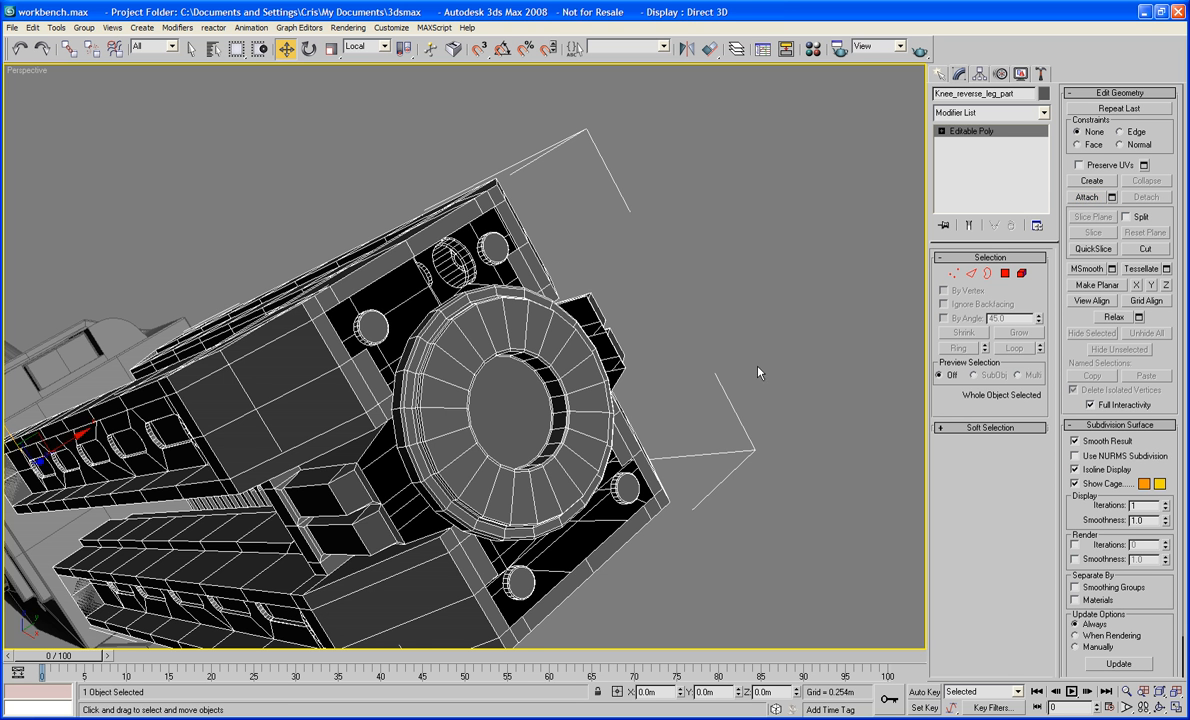
# Select the leftover inner end-face polygons overlapped by the ring's outer edge near all four corners and delete them
pyautogui.keyDown('alt'); pyautogui.moveTo(762, 369); pyautogui.dragTo(830, 350, button='middle'); pyautogui.keyUp('alt')
pyautogui.click(1005, 273)
pyautogui.keyDown('alt'); pyautogui.moveTo(690, 340); pyautogui.dragTo(637, 307, button='middle'); pyautogui.keyUp('alt')
pyautogui.keyDown('alt'); pyautogui.moveTo(543, 308); pyautogui.dragTo(565, 440, button='middle'); pyautogui.keyUp('alt')
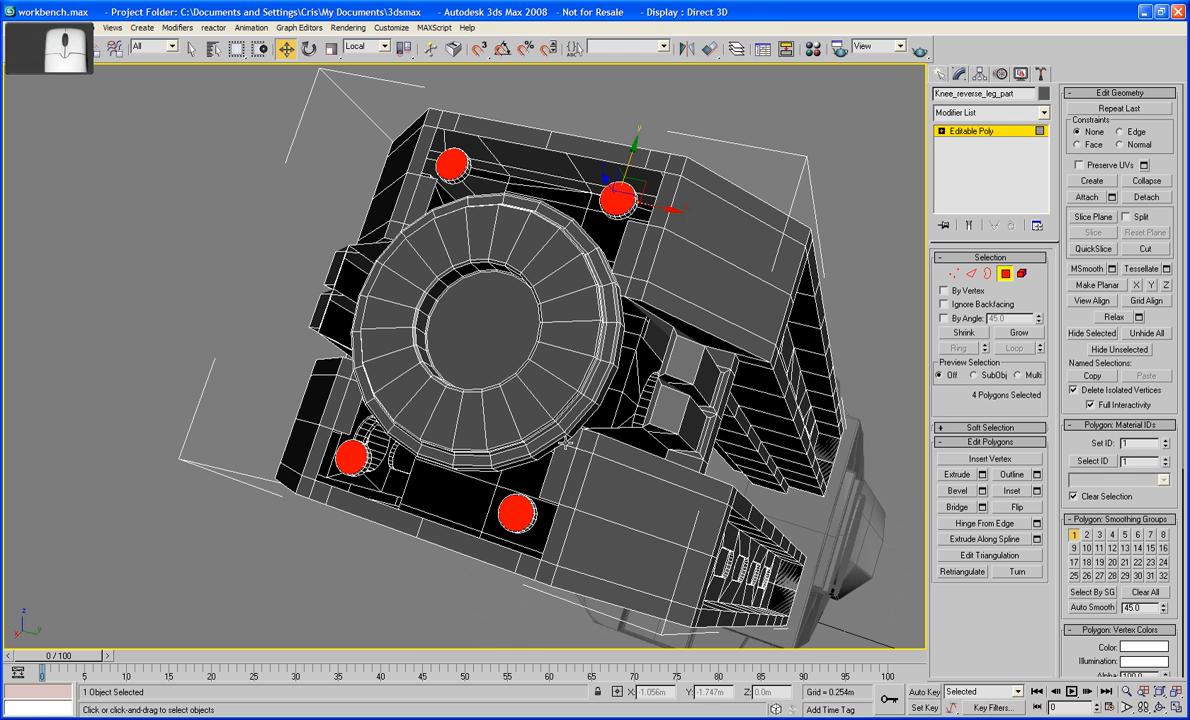
pyautogui.click(572, 441)
pyautogui.keyDown('ctrl'); pyautogui.click(563, 463); pyautogui.keyUp('ctrl')
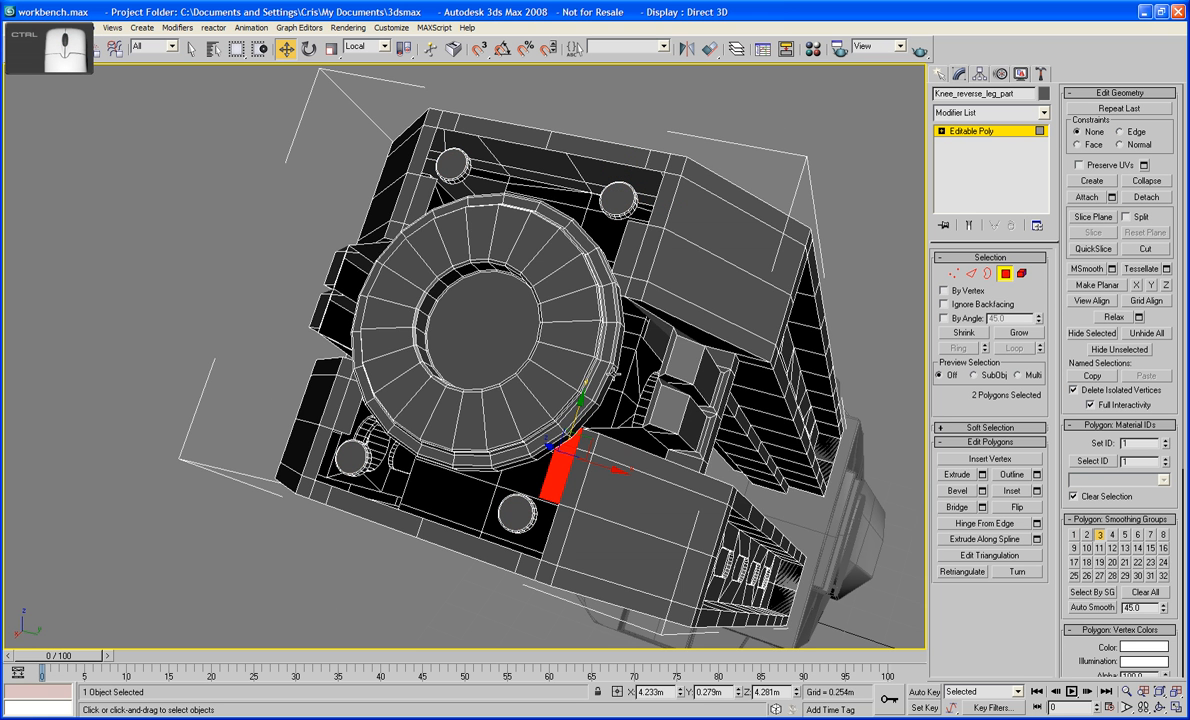
pyautogui.keyDown('ctrl'); pyautogui.click(624, 263); pyautogui.keyUp('ctrl')
pyautogui.keyDown('ctrl'); pyautogui.click(622, 283); pyautogui.keyUp('ctrl')
pyautogui.keyDown('alt'); pyautogui.moveTo(622, 283); pyautogui.dragTo(509, 263, button='middle'); pyautogui.keyUp('alt')
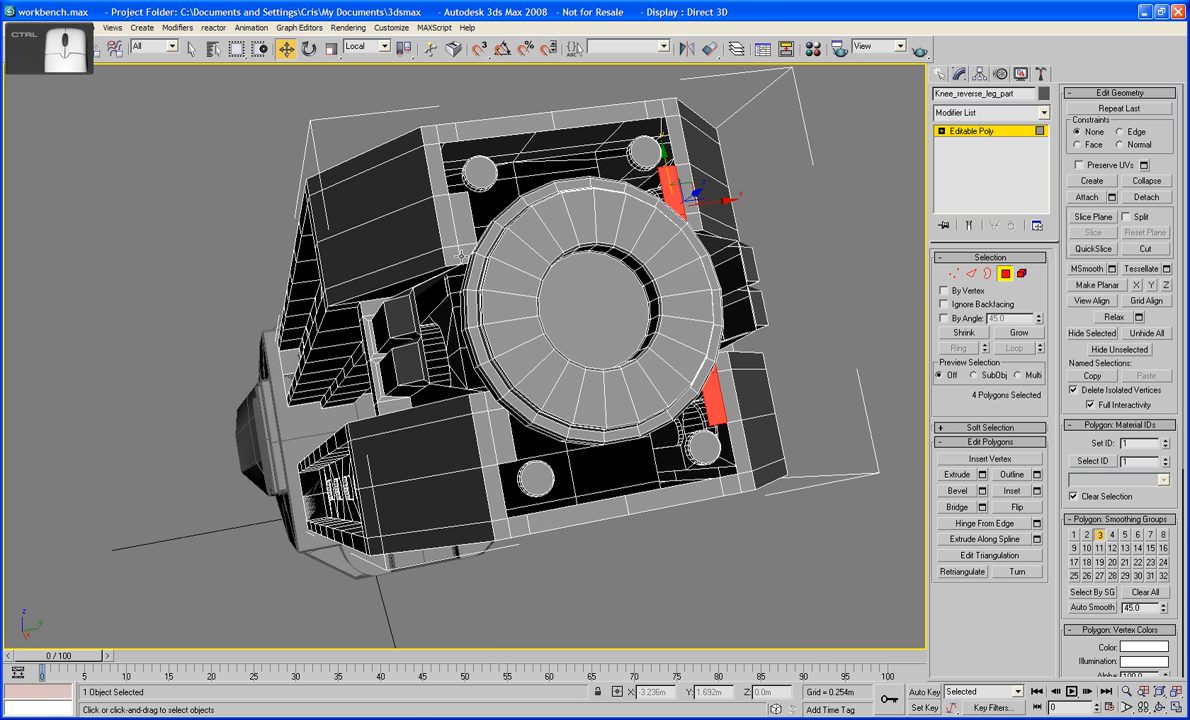
pyautogui.keyDown('ctrl'); pyautogui.click(465, 238); pyautogui.keyUp('ctrl')
pyautogui.keyDown('ctrl'); pyautogui.click(460, 205); pyautogui.keyUp('ctrl')
pyautogui.keyDown('ctrl'); pyautogui.click(492, 404); pyautogui.keyUp('ctrl')
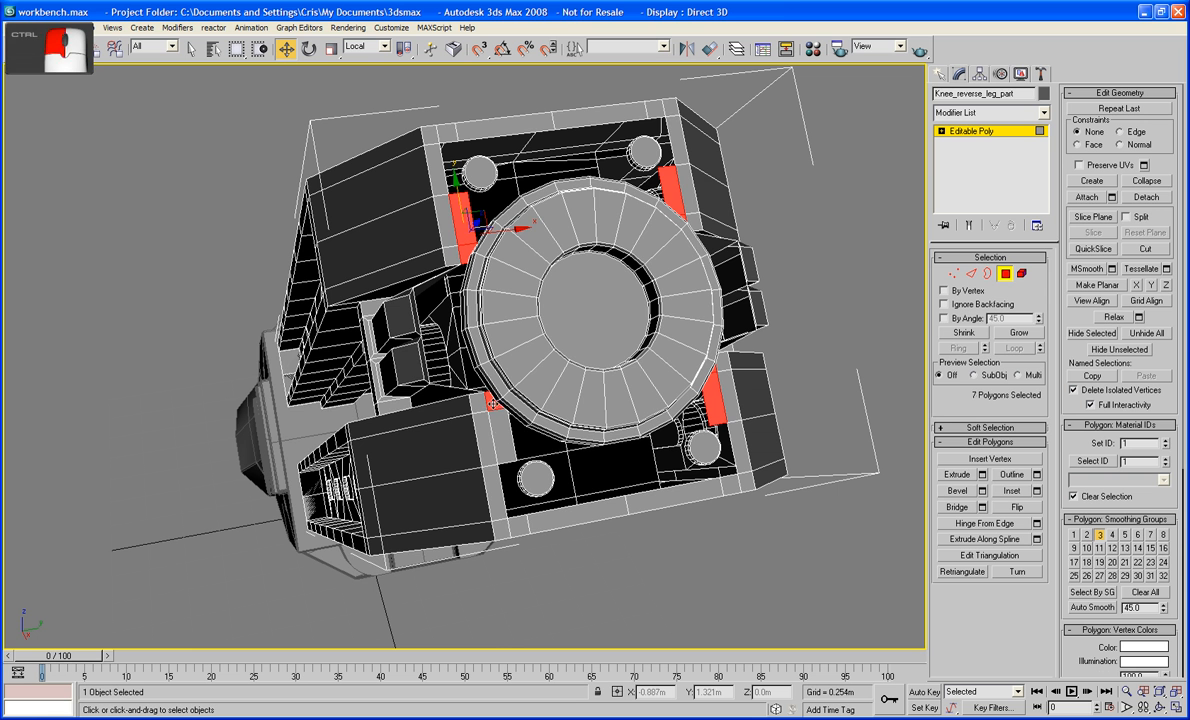
pyautogui.keyDown('ctrl'); pyautogui.click(497, 426); pyautogui.keyUp('ctrl')
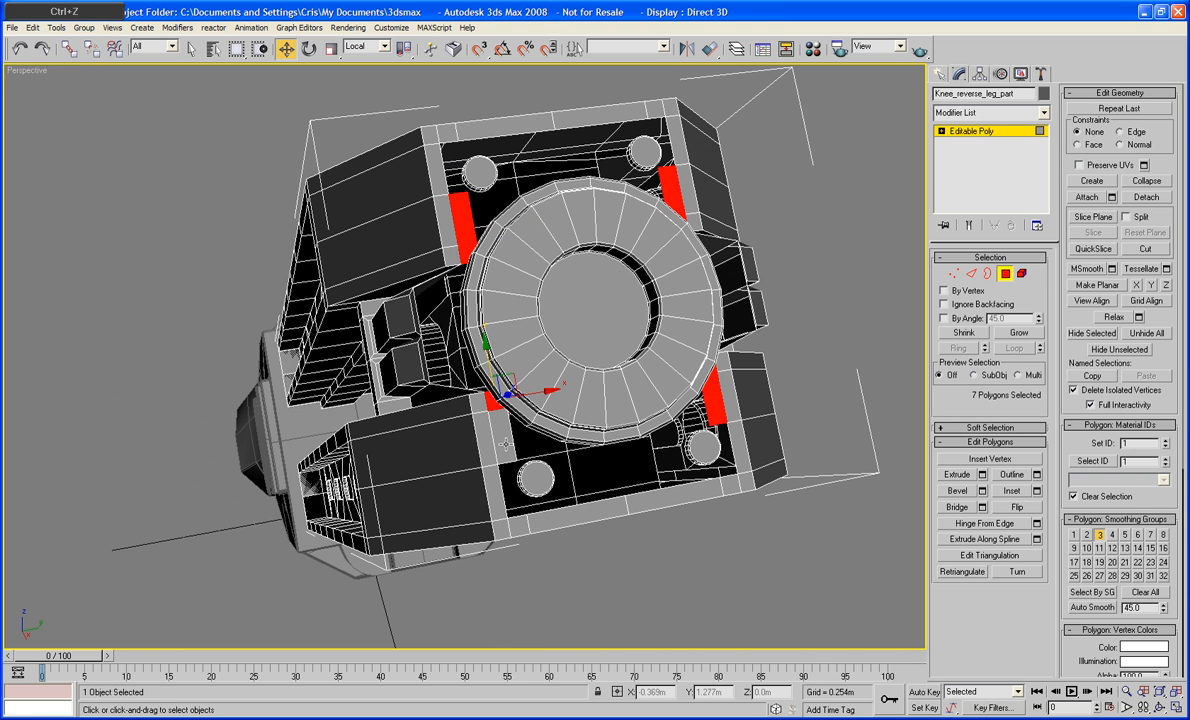
pyautogui.press('Delete')
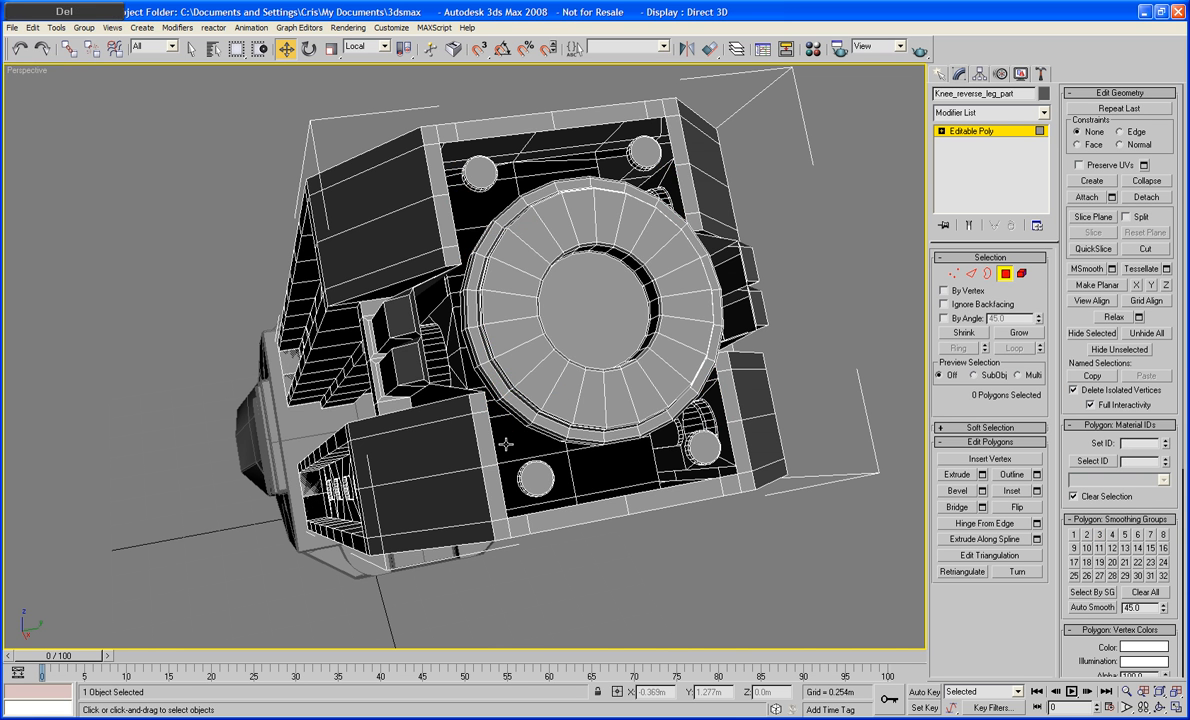
# Bridge the two inner edges of one side tab to the ring's two facing outer edges
pyautogui.keyDown('alt'); pyautogui.moveTo(627, 421); pyautogui.dragTo(594, 366, button='middle'); pyautogui.keyUp('alt')
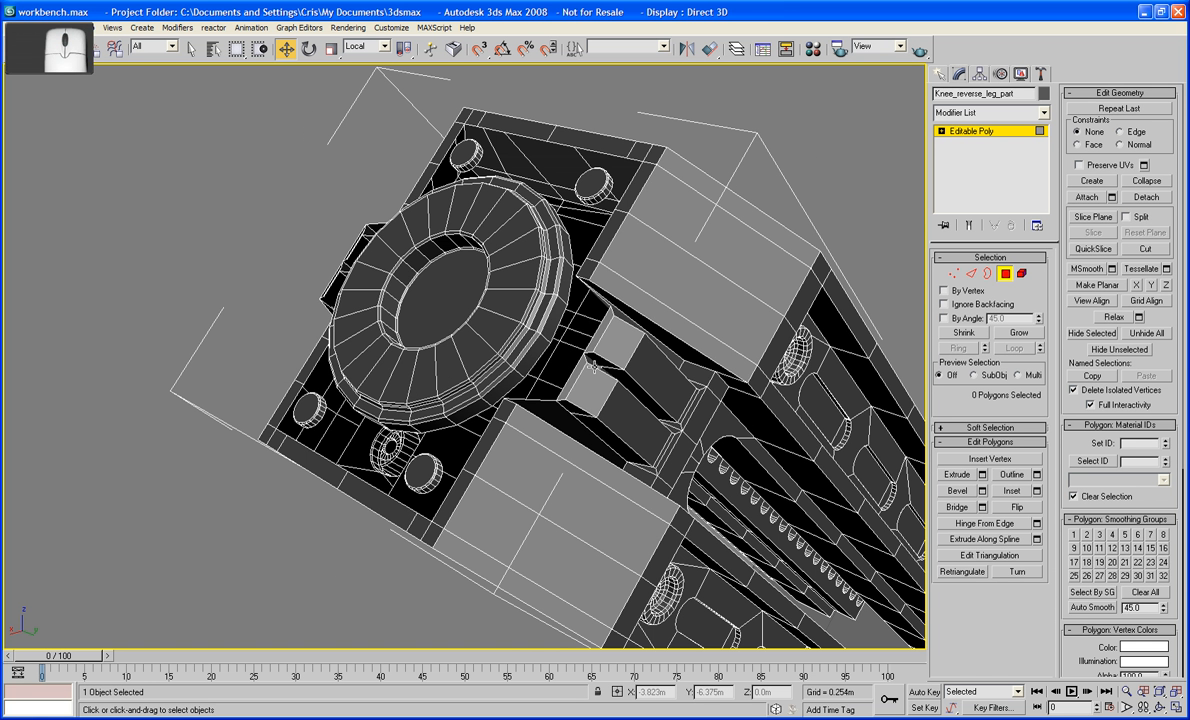
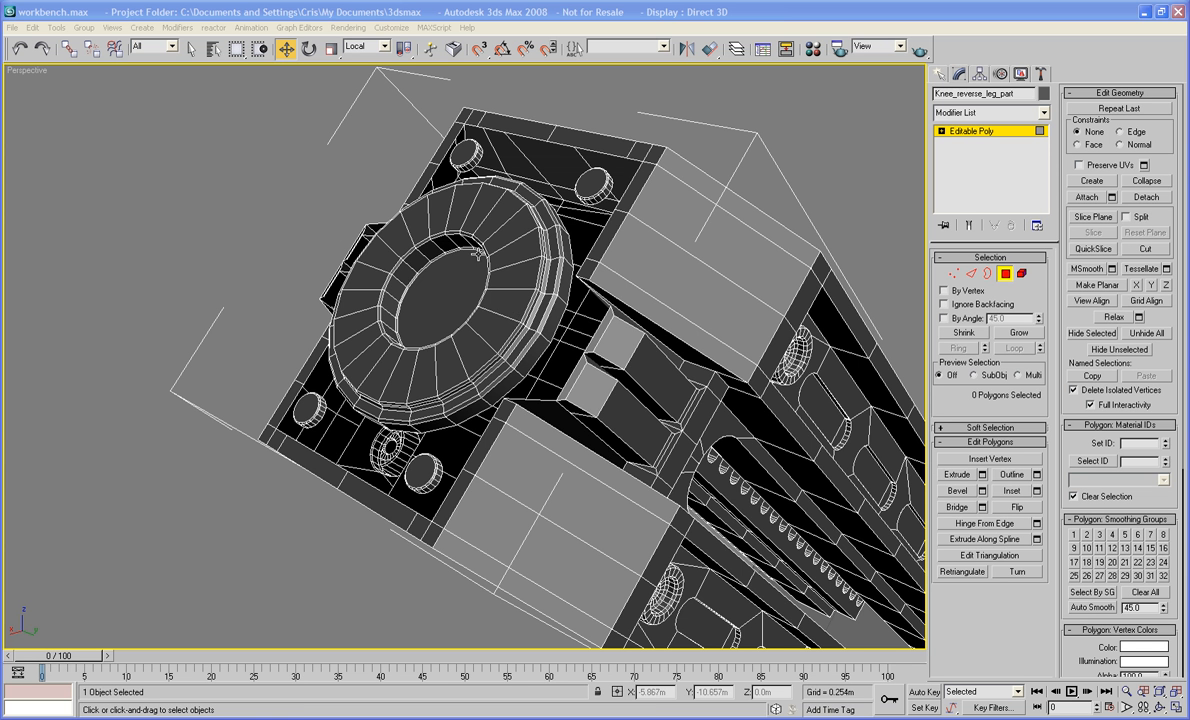
pyautogui.keyDown('alt'); pyautogui.moveTo(513, 307); pyautogui.dragTo(594, 269, button='middle'); pyautogui.keyUp('alt')
pyautogui.scroll(5, 594, 269)
pyautogui.moveTo(494, 329)
pyautogui.keyDown('alt'); pyautogui.mouseDown(button='middle')
pyautogui.moveTo(562, 300)
pyautogui.moveTo(518, 321)
pyautogui.moveTo(518, 337)
pyautogui.moveTo(530, 332)
pyautogui.moveTo(496, 320)
pyautogui.mouseUp(button='middle'); pyautogui.keyUp('alt')
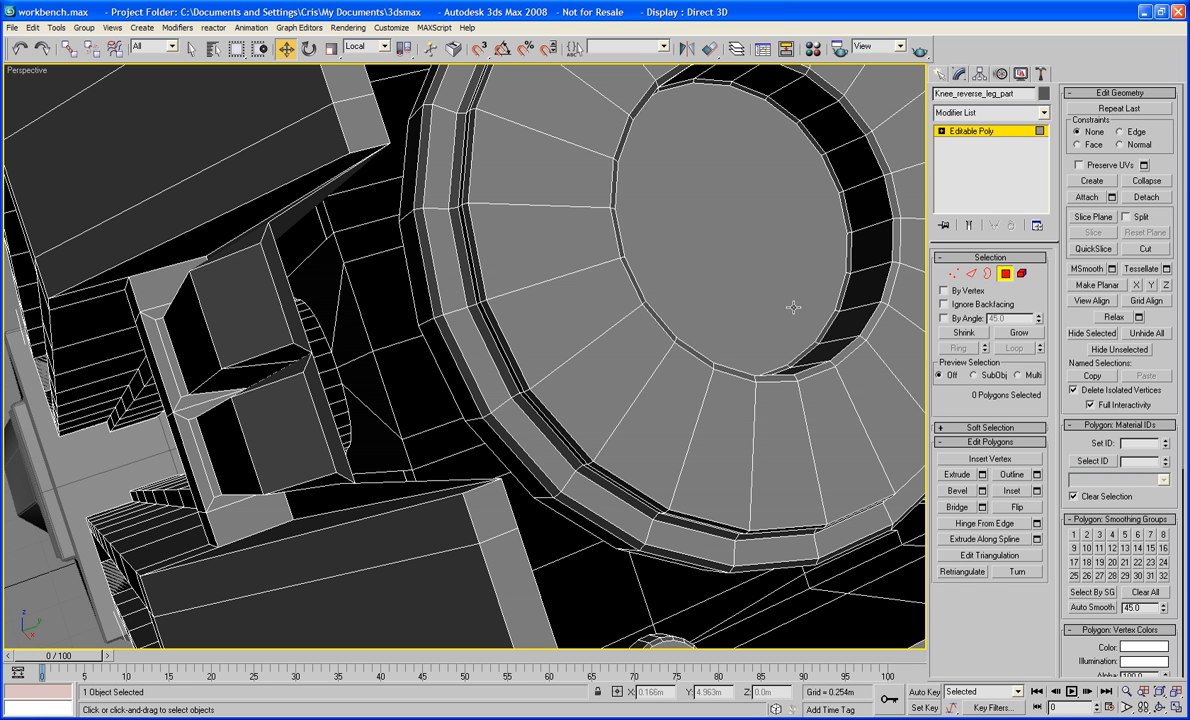
pyautogui.click(970, 273)
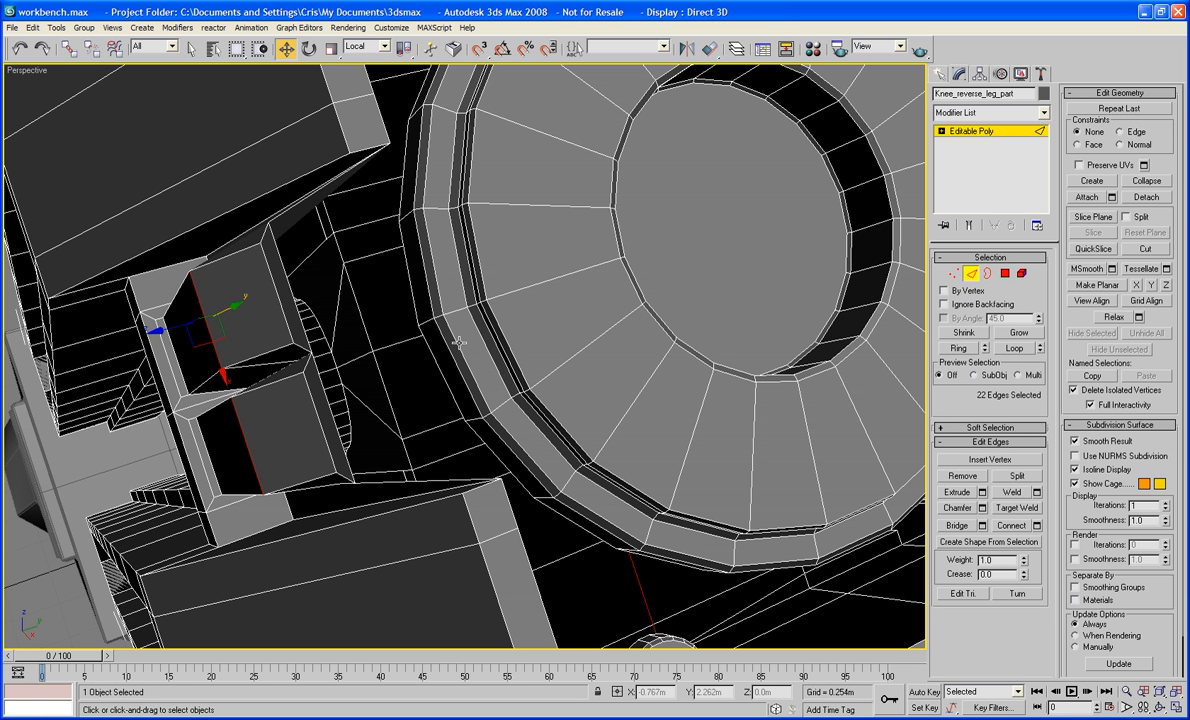
pyautogui.click(290, 289)
pyautogui.keyDown('ctrl'); pyautogui.click(406, 281); pyautogui.keyUp('ctrl')
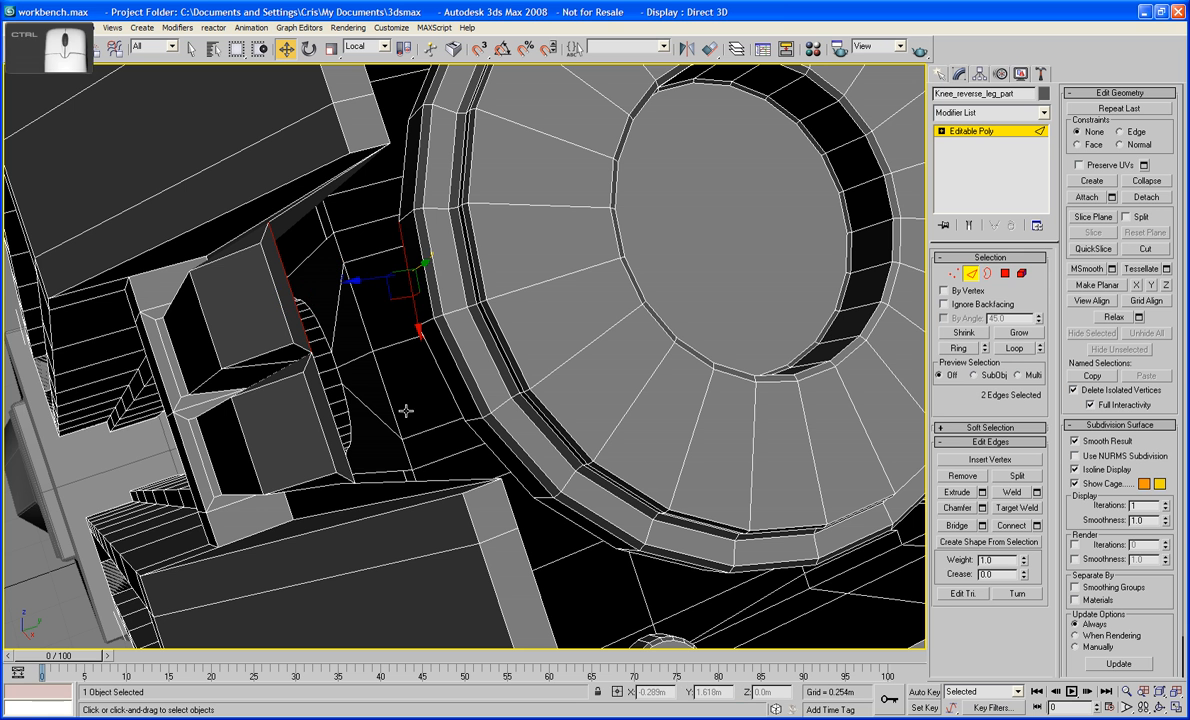
pyautogui.keyDown('ctrl'); pyautogui.click(335, 437); pyautogui.keyUp('ctrl')
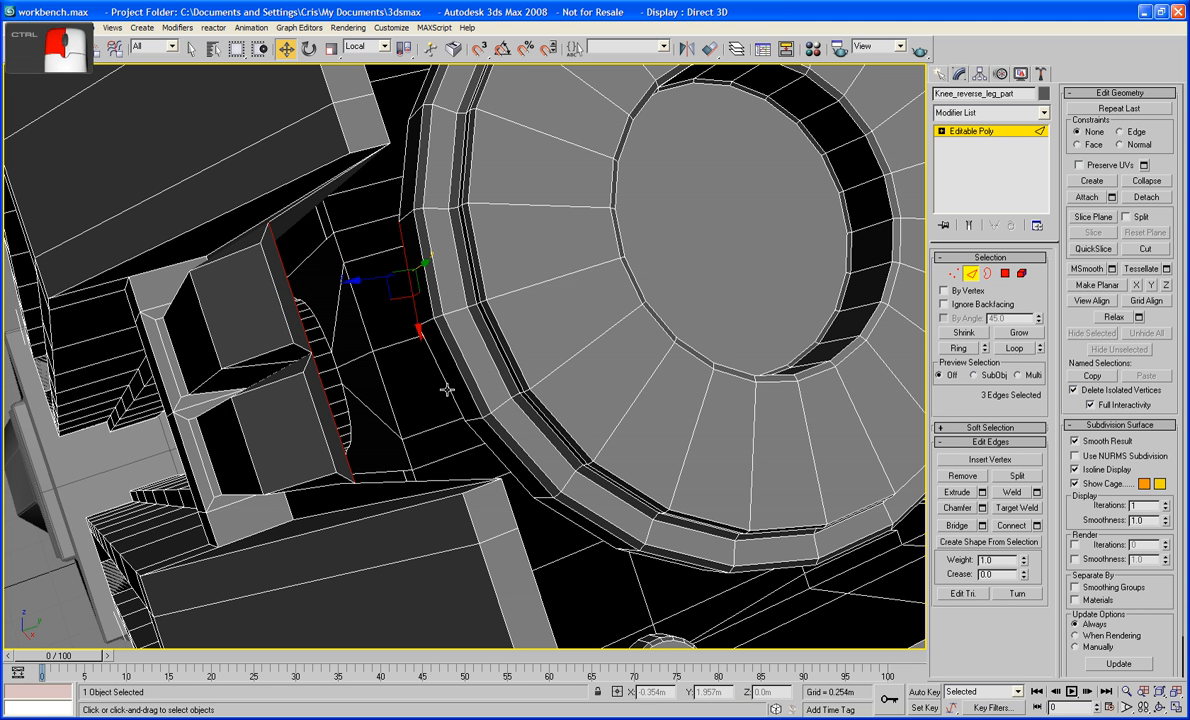
pyautogui.keyDown('ctrl'); pyautogui.click(424, 362); pyautogui.keyUp('ctrl')
# Bridge the opposite side tab's two inner edges to the ring's facing outer edges
pyautogui.keyDown('alt'); pyautogui.moveTo(885, 489); pyautogui.dragTo(632, 290, button='middle'); pyautogui.keyUp('alt')
pyautogui.click(631, 299)
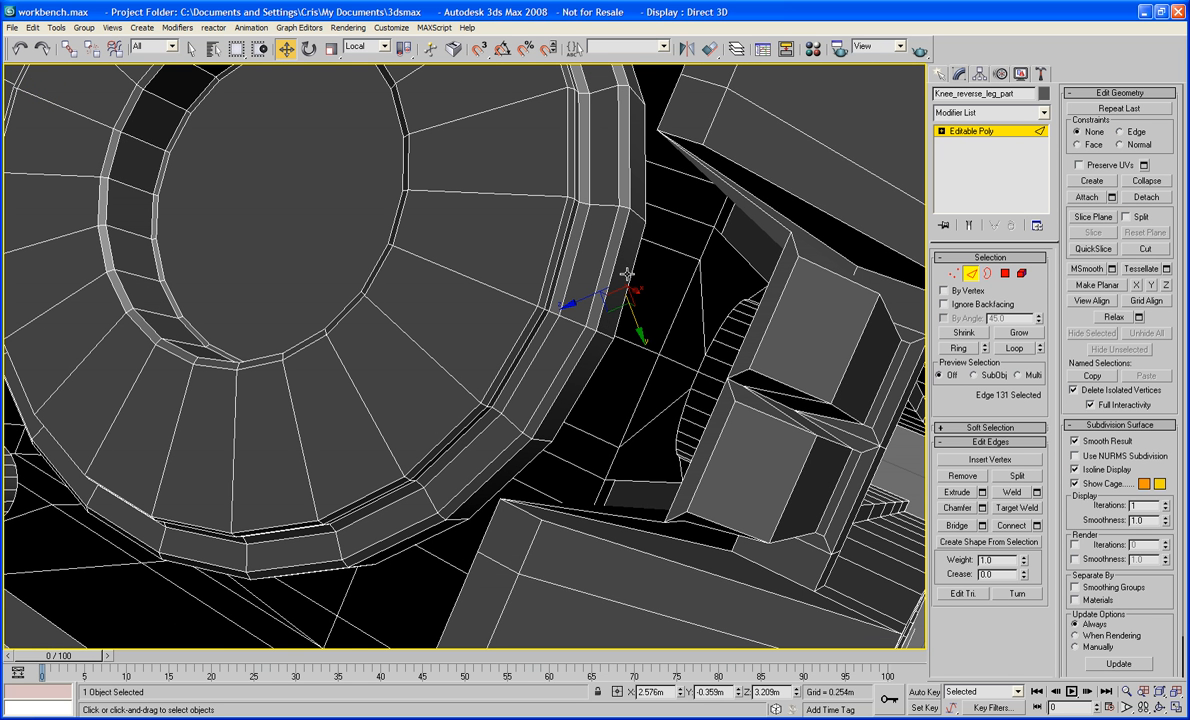
pyautogui.click(633, 272)
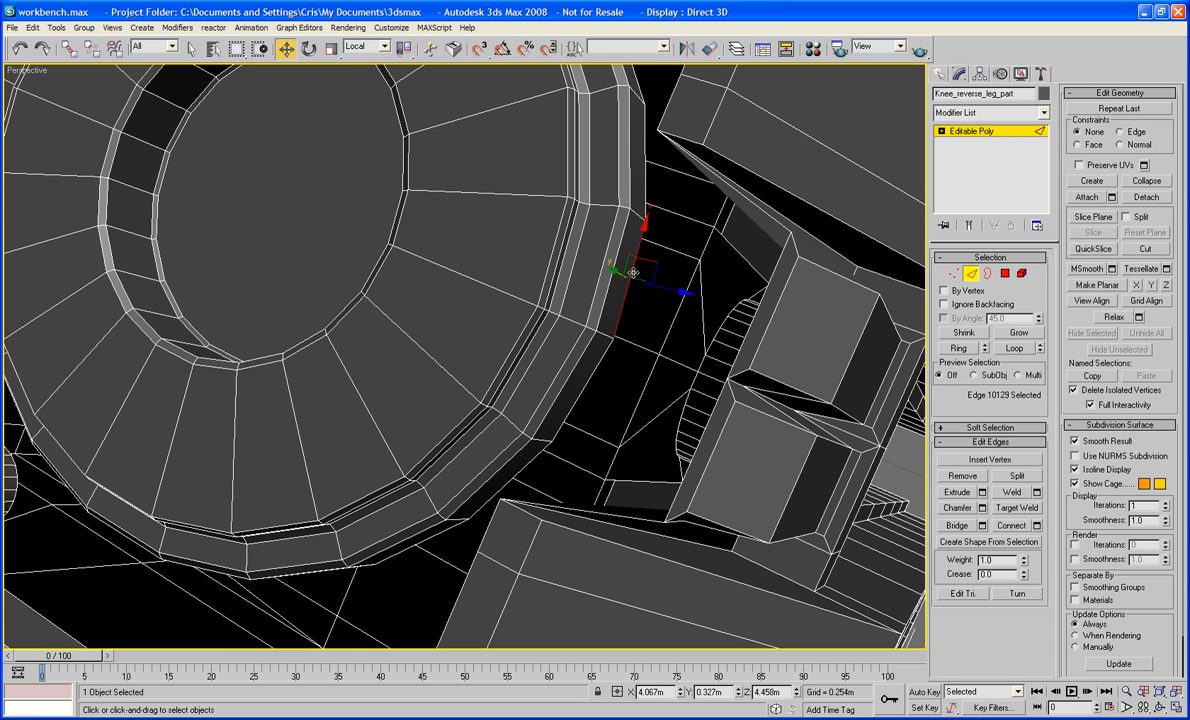
pyautogui.keyDown('ctrl'); pyautogui.click(771, 266); pyautogui.keyUp('ctrl')
pyautogui.hotkey('ctrl', 'z')
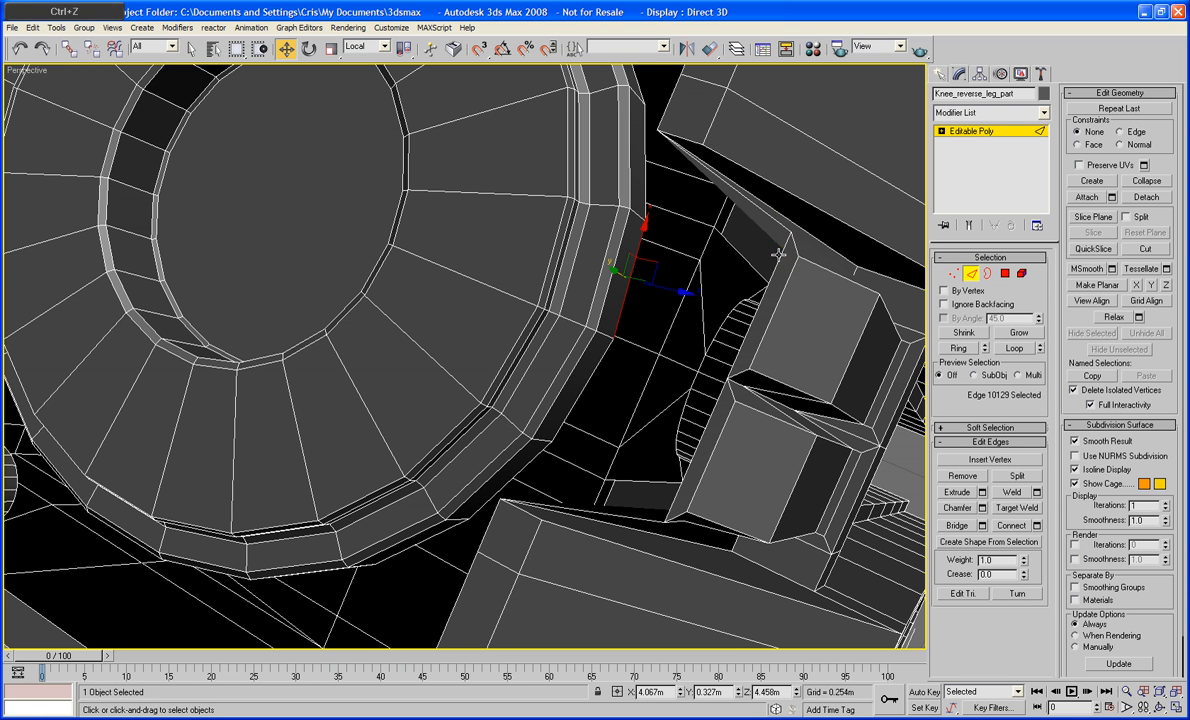
pyautogui.keyDown('ctrl'); pyautogui.click(778, 255); pyautogui.keyUp('ctrl')
pyautogui.keyDown('ctrl'); pyautogui.click(580, 368); pyautogui.keyUp('ctrl')
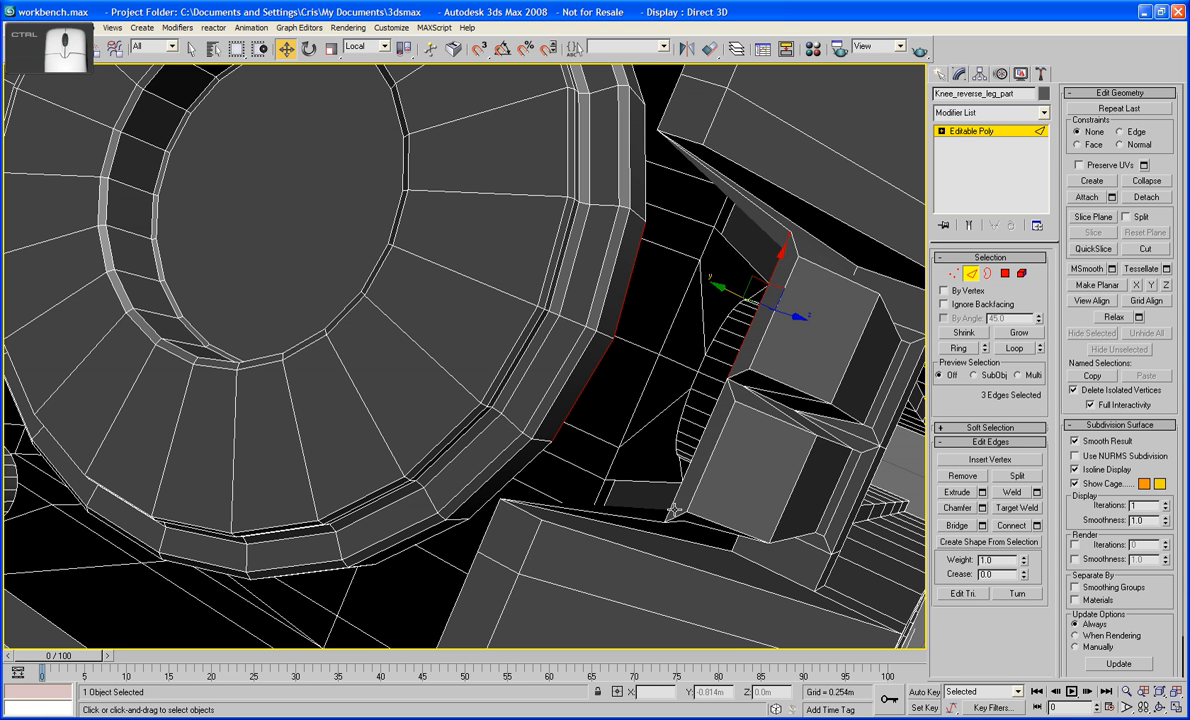
pyautogui.keyDown('ctrl'); pyautogui.click(669, 502); pyautogui.keyUp('ctrl')
# Select the three edges running between tab and ring on both bridges and connect them with new crosswise edges
pyautogui.keyDown('alt'); pyautogui.moveTo(740, 460); pyautogui.dragTo(642, 396, button='middle'); pyautogui.keyUp('alt')
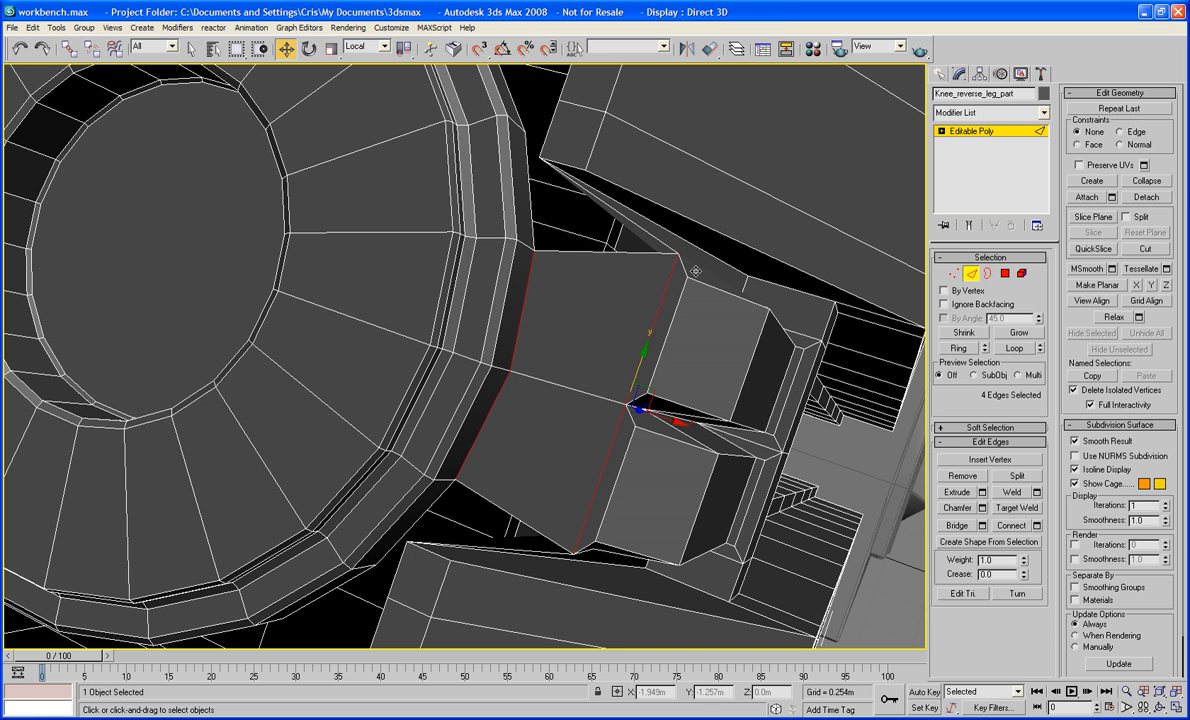
pyautogui.click(638, 258)
pyautogui.keyDown('ctrl'); pyautogui.click(578, 392); pyautogui.keyUp('ctrl')
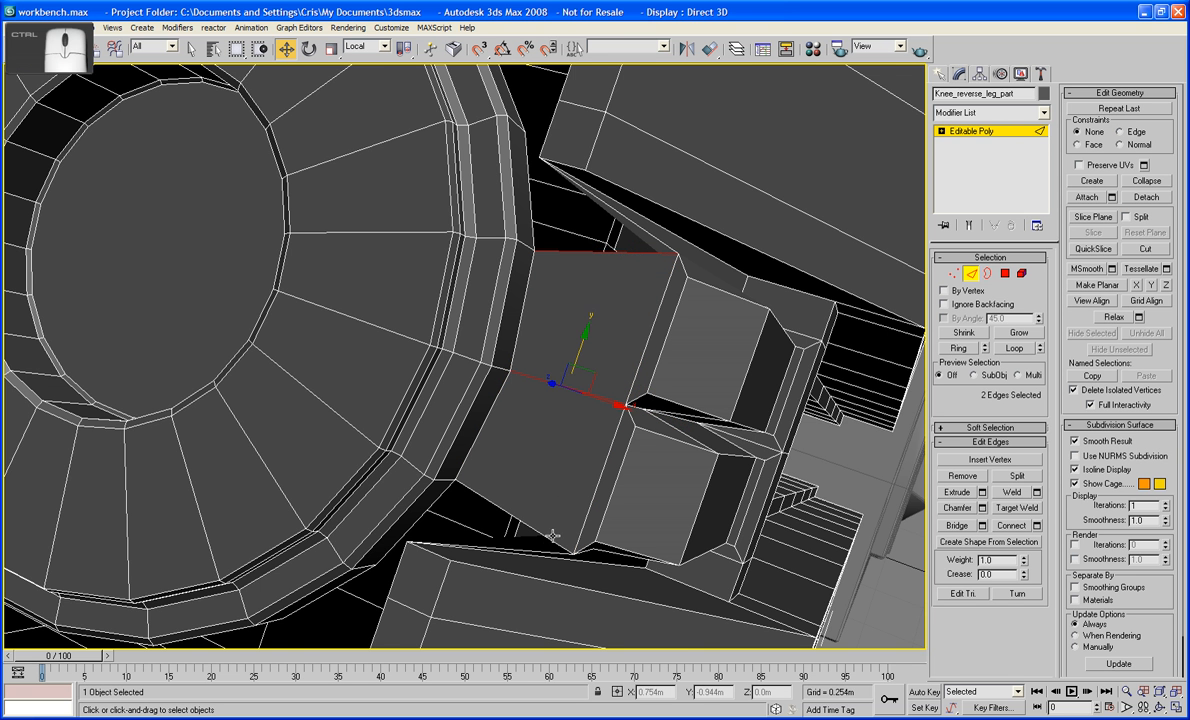
pyautogui.keyDown('ctrl'); pyautogui.click(549, 540); pyautogui.keyUp('ctrl')
pyautogui.keyDown('alt'); pyautogui.moveTo(549, 540); pyautogui.dragTo(770, 441, button='middle'); pyautogui.keyUp('alt')
pyautogui.scroll(-3, 547, 428)
pyautogui.keyDown('alt'); pyautogui.moveTo(547, 428); pyautogui.dragTo(547, 365, button='middle'); pyautogui.keyUp('alt')
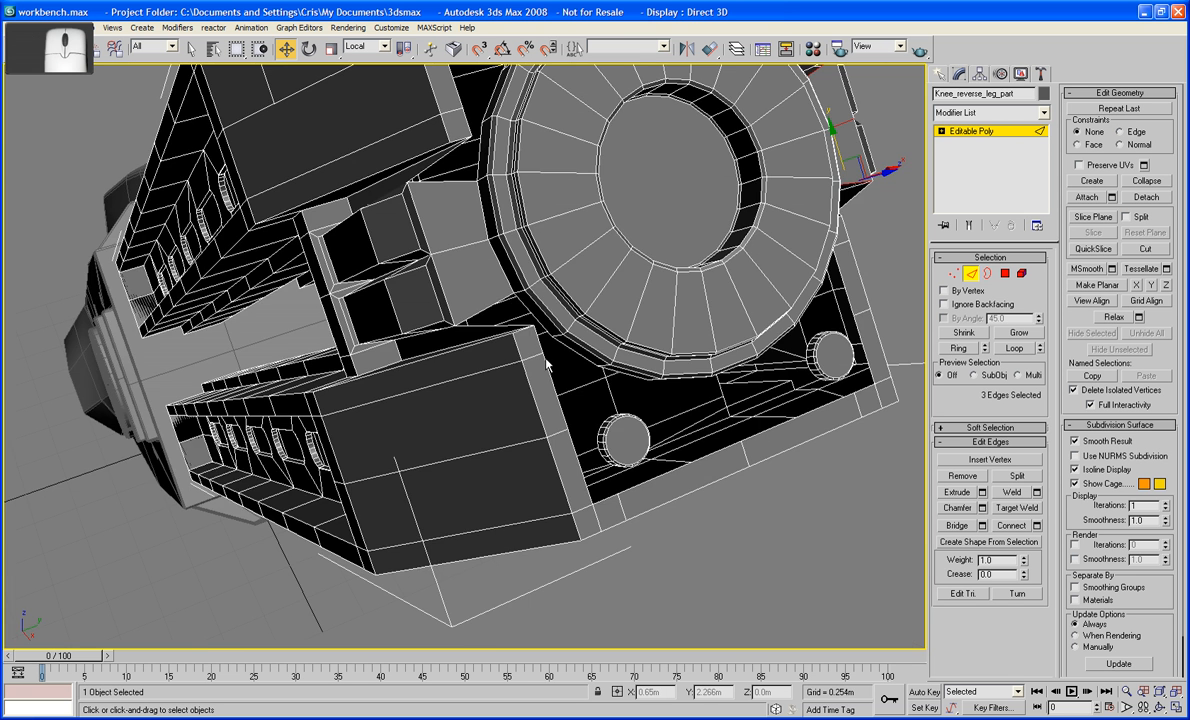
pyautogui.keyDown('ctrl'); pyautogui.click(445, 178); pyautogui.keyUp('ctrl')
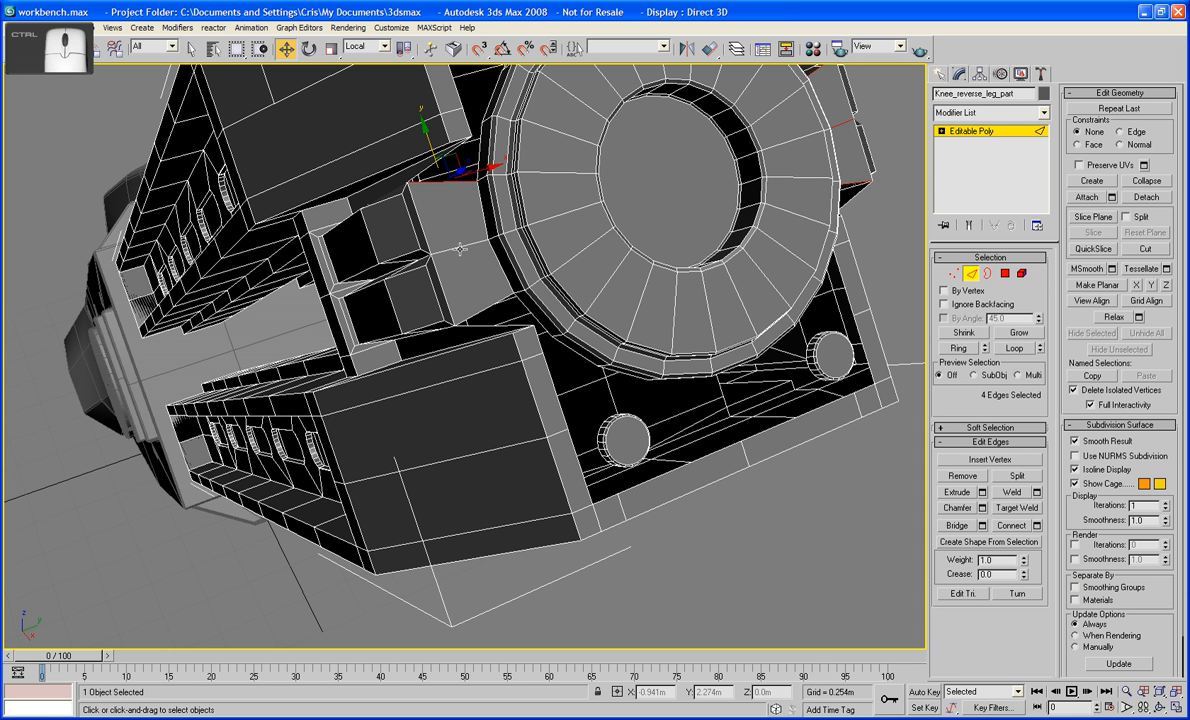
pyautogui.keyDown('ctrl'); pyautogui.click(429, 228); pyautogui.keyUp('ctrl')
pyautogui.keyDown('ctrl'); pyautogui.click(445, 293); pyautogui.keyUp('ctrl')
pyautogui.click(1021, 528)
# Scale the new crosswise edges on both bridges into straight lines
pyautogui.keyDown('alt'); pyautogui.moveTo(800, 440); pyautogui.dragTo(669, 493, button='middle'); pyautogui.keyUp('alt')
pyautogui.press('r')
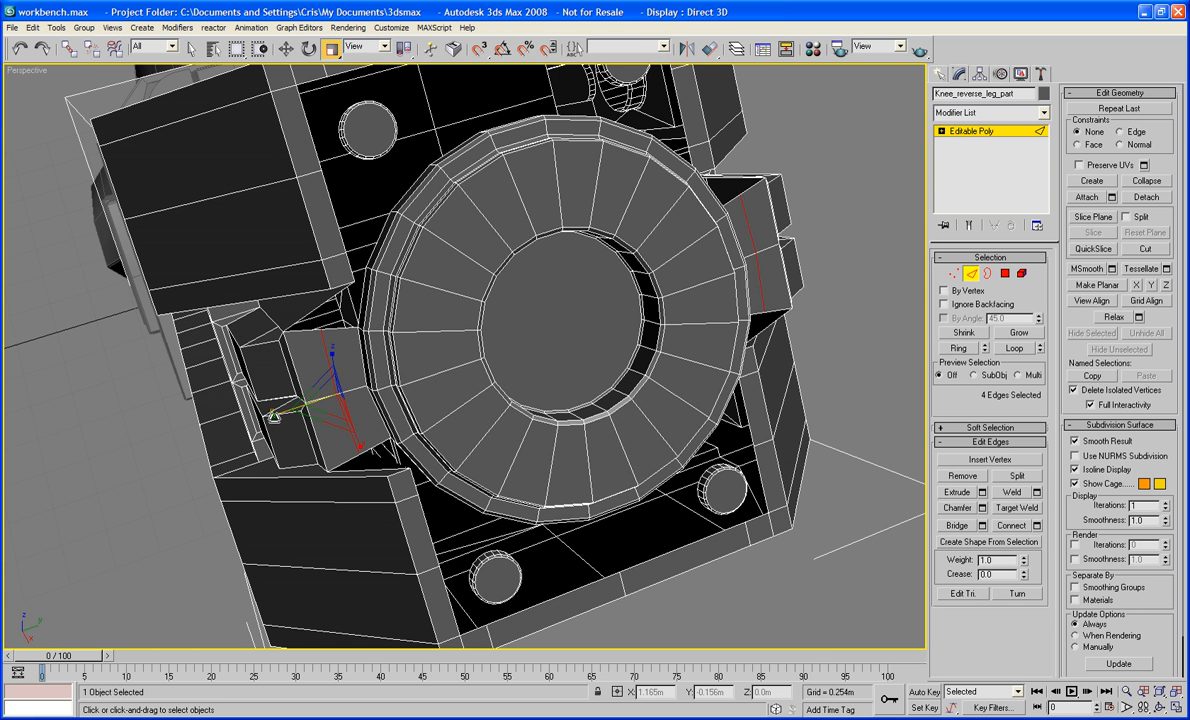
pyautogui.moveTo(375, 451); pyautogui.dragTo(377, 454)
pyautogui.moveTo(528, 260); pyautogui.dragTo(645, 301, button='middle')
# Delete the four bridge polygons adjoining the ring on both side tabs
pyautogui.click(286, 48)
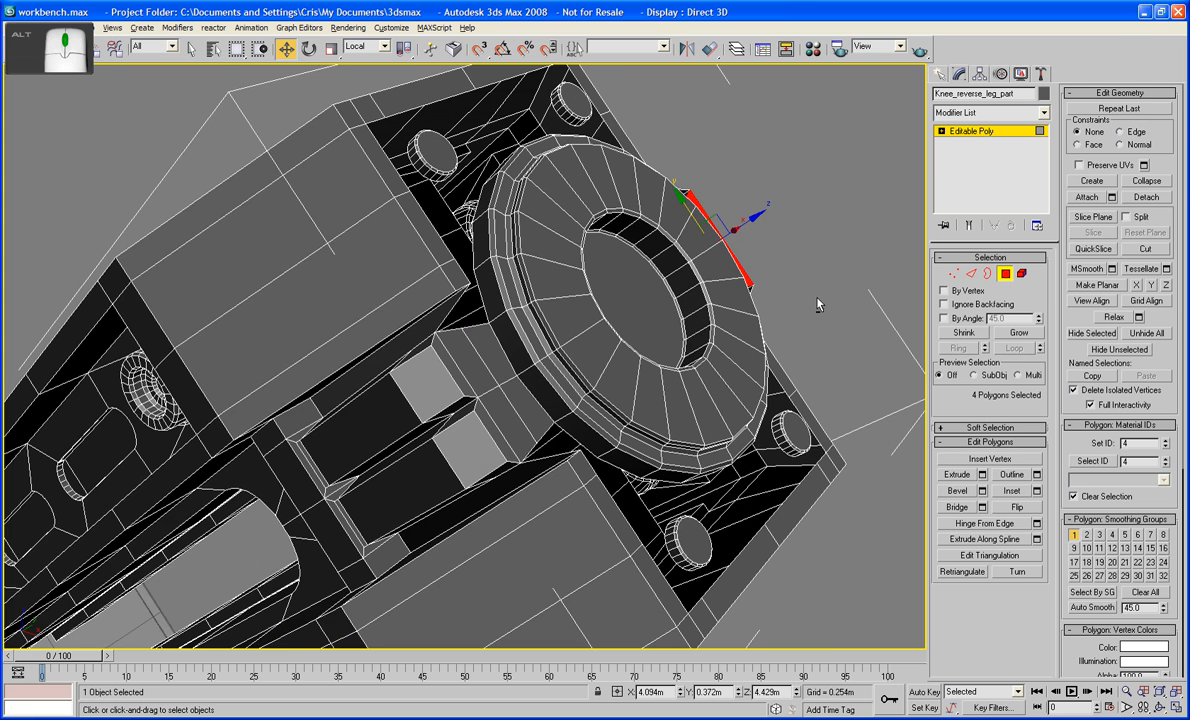
pyautogui.keyDown('alt'); pyautogui.moveTo(817, 299); pyautogui.dragTo(817, 304, button='middle'); pyautogui.keyUp('alt')
pyautogui.click(490, 388)
pyautogui.keyDown('ctrl'); pyautogui.click(508, 419); pyautogui.keyUp('ctrl')
pyautogui.keyDown('alt'); pyautogui.moveTo(612, 404); pyautogui.dragTo(450, 375, button='middle'); pyautogui.keyUp('alt')
pyautogui.keyDown('ctrl'); pyautogui.click(598, 492); pyautogui.keyUp('ctrl')
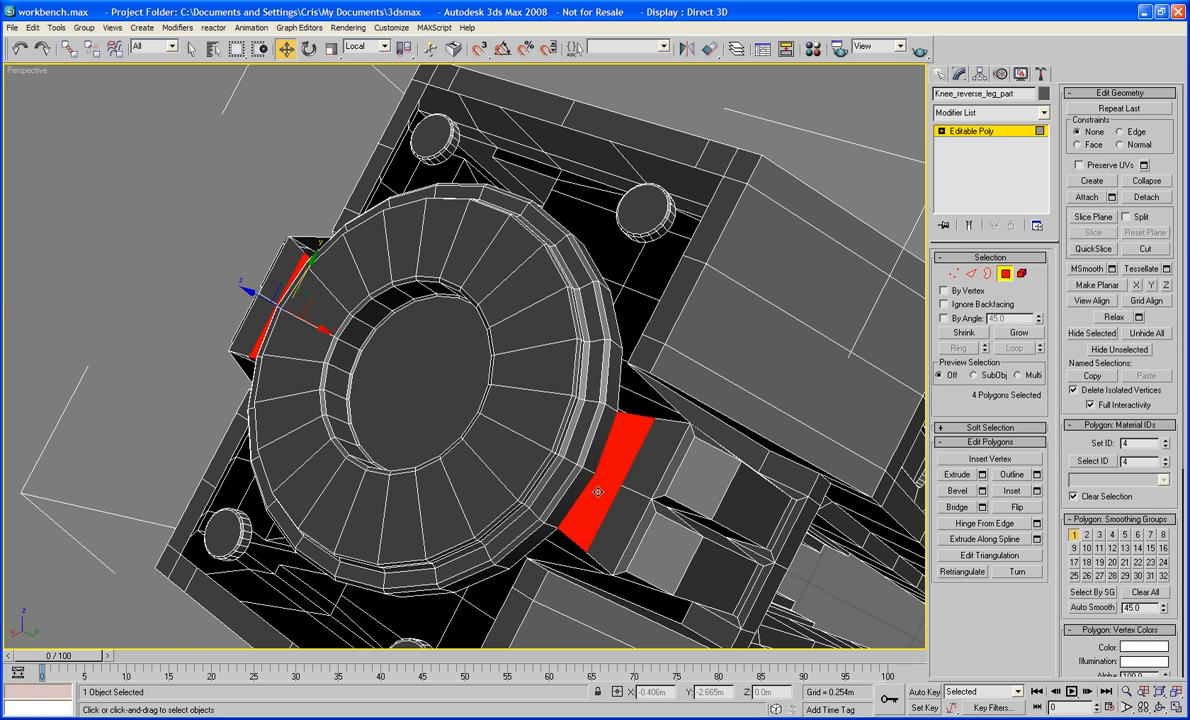
pyautogui.press('Delete')
# Select the four open edges facing the ring on the two shortened side tabs
pyautogui.keyDown('alt'); pyautogui.moveTo(426, 482); pyautogui.dragTo(522, 440, button='middle'); pyautogui.keyUp('alt')
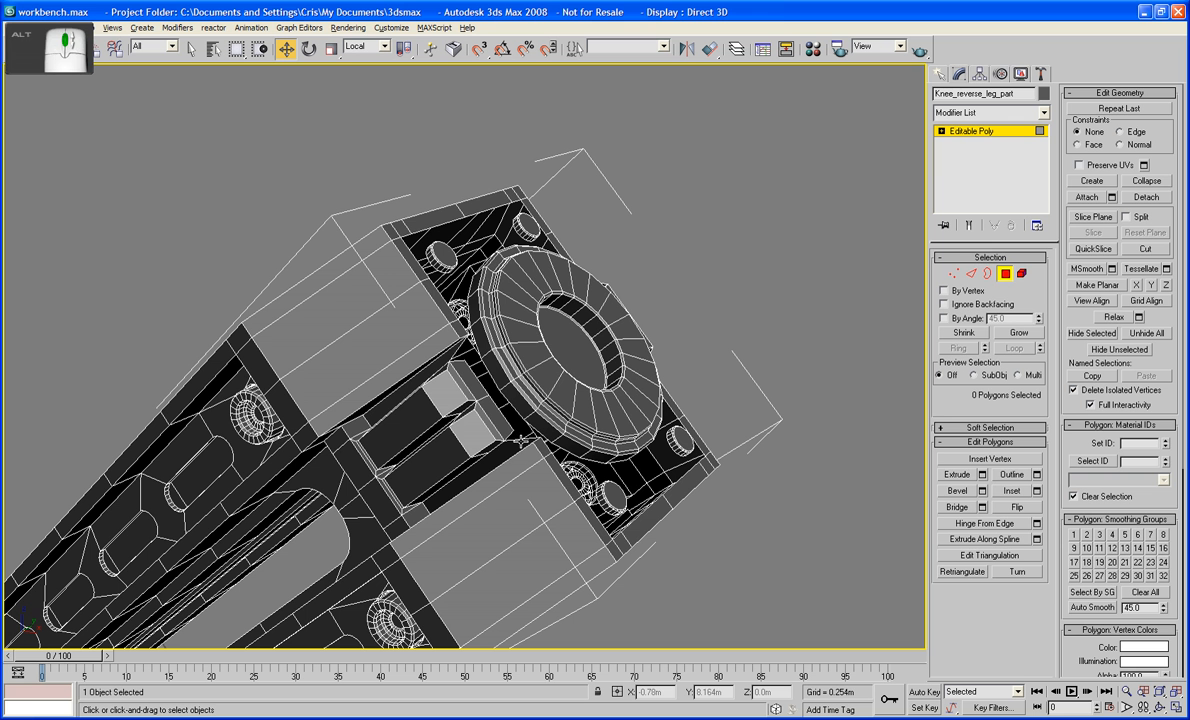
pyautogui.click(477, 378)
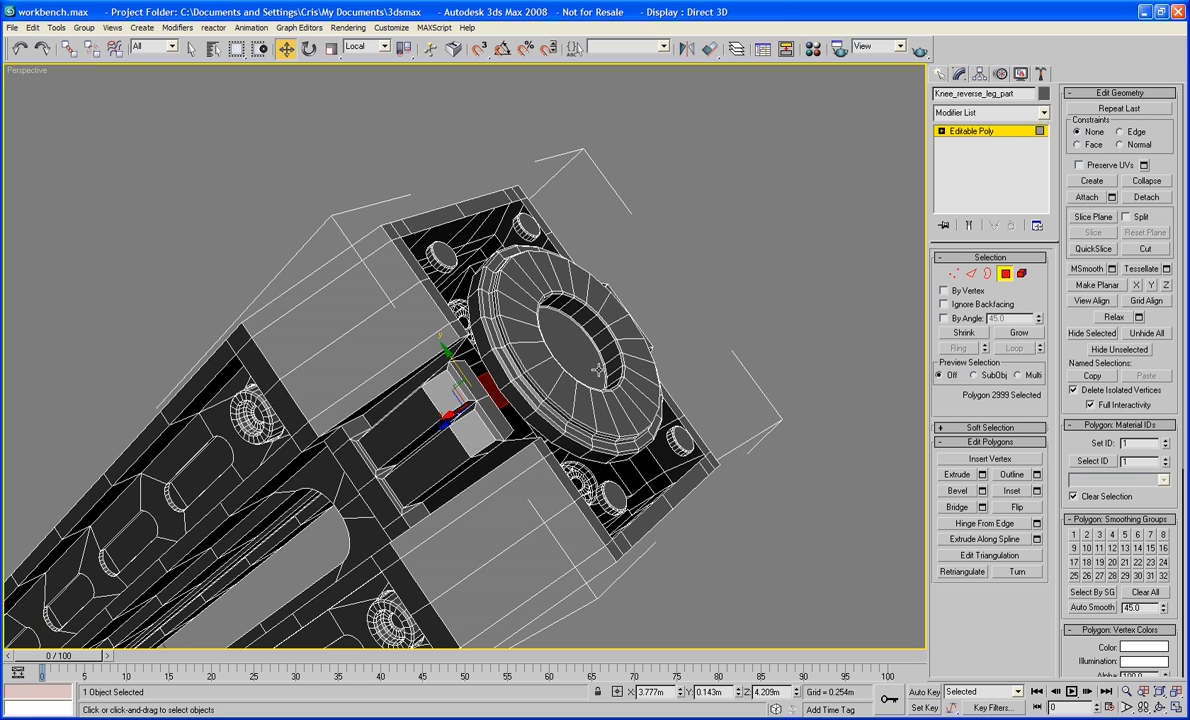
pyautogui.click(971, 273)
pyautogui.keyDown('alt'); pyautogui.moveTo(595, 263); pyautogui.dragTo(664, 288, button='middle'); pyautogui.keyUp('alt')
pyautogui.scroll(2, 495, 386)
pyautogui.keyDown('alt'); pyautogui.moveTo(484, 330); pyautogui.dragTo(575, 318, button='middle'); pyautogui.keyUp('alt')
# Extend the four open tab edges into new polygons reaching underneath the ring, keeping those edges selected
pyautogui.keyDown('shift'); pyautogui.moveTo(605, 323); pyautogui.dragTo(612, 318); pyautogui.keyUp('shift')
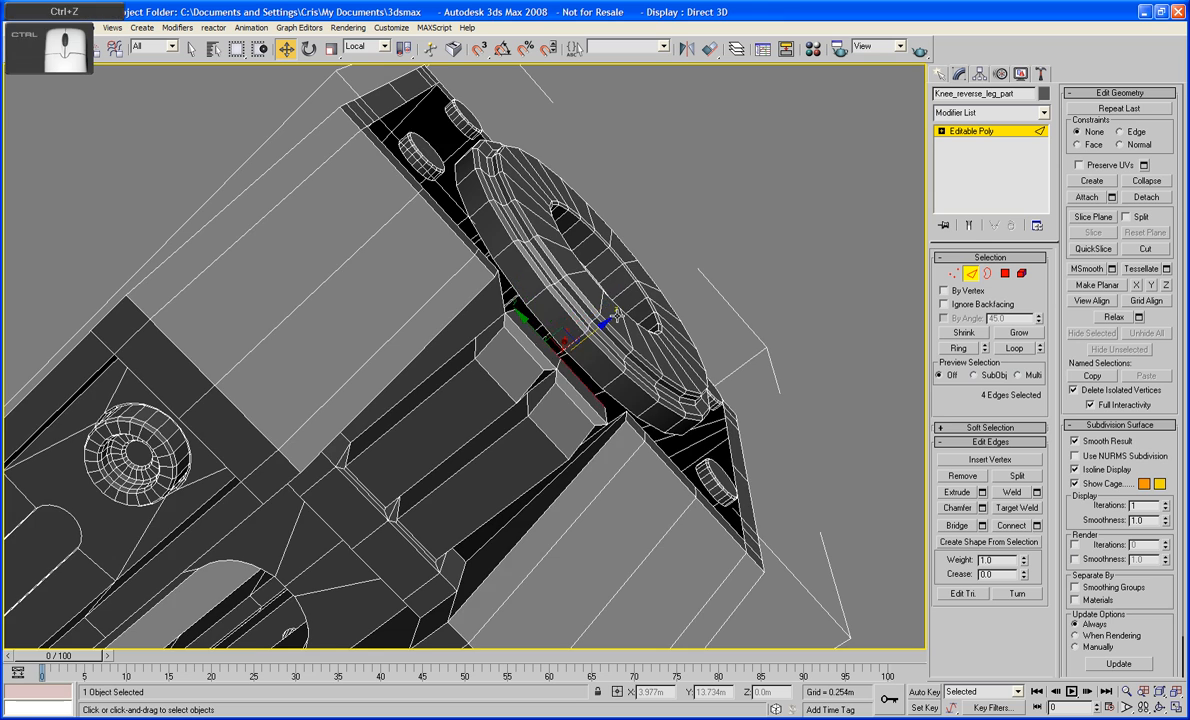
pyautogui.moveTo(612, 318)
pyautogui.keyDown('alt'); pyautogui.mouseDown(button='middle')
pyautogui.moveTo(600, 357)
pyautogui.moveTo(606, 338)
pyautogui.moveTo(628, 364)
pyautogui.moveTo(565, 354)
pyautogui.moveTo(604, 345)
pyautogui.moveTo(525, 355)
pyautogui.mouseUp(button='middle'); pyautogui.keyUp('alt')
pyautogui.scroll(3, 608, 332)
pyautogui.keyDown('shift'); pyautogui.moveTo(522, 343); pyautogui.dragTo(517, 339); pyautogui.keyUp('shift')
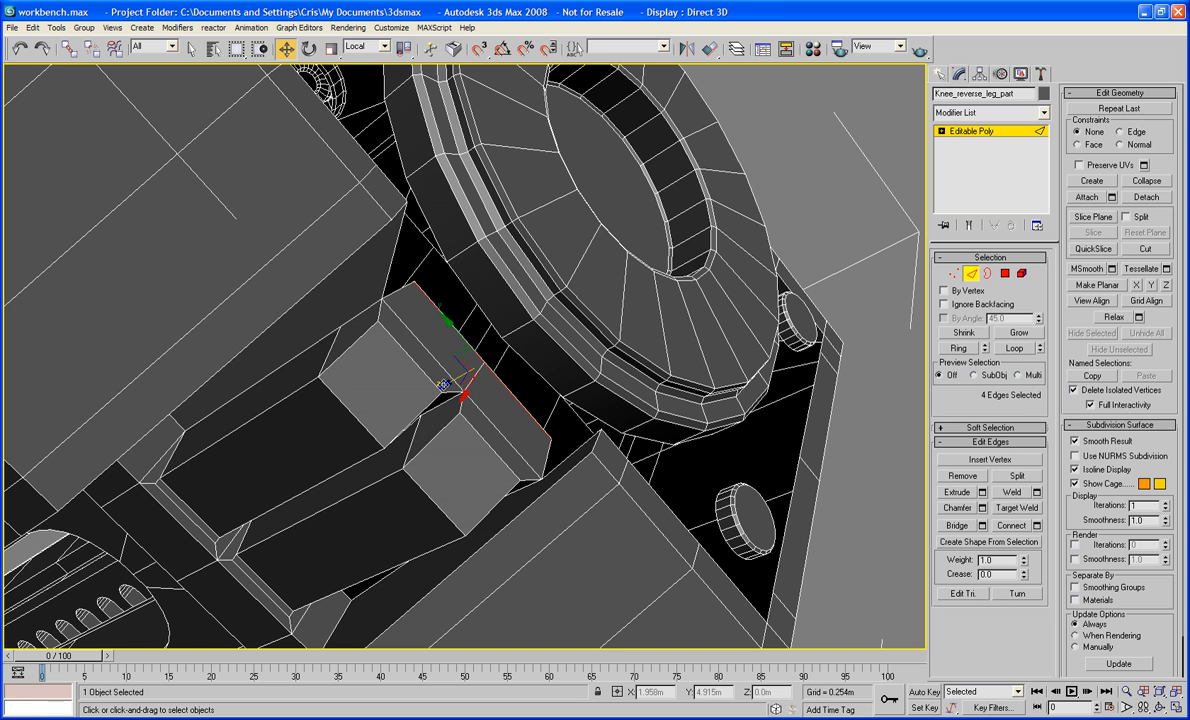
pyautogui.moveTo(444, 384); pyautogui.dragTo(481, 371)
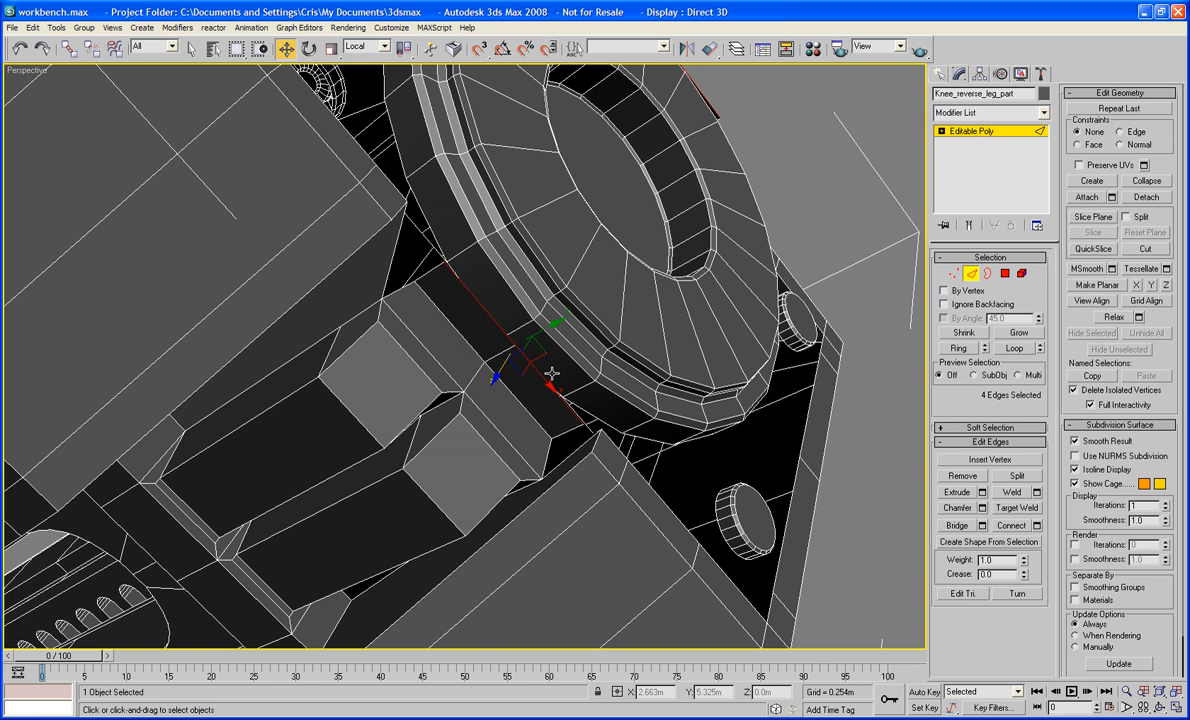
pyautogui.keyDown('alt'); pyautogui.moveTo(479, 370); pyautogui.dragTo(460, 277, button='middle'); pyautogui.keyUp('alt')
pyautogui.click(484, 297)
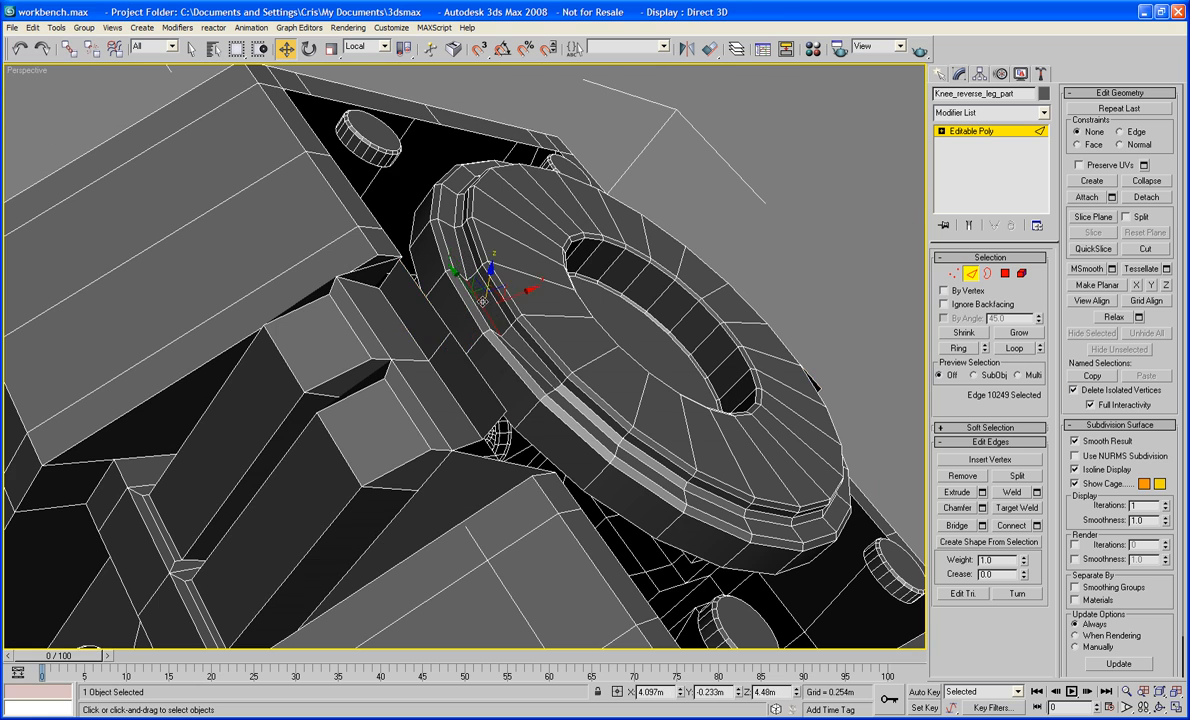
pyautogui.hotkey('ctrl', 'z')
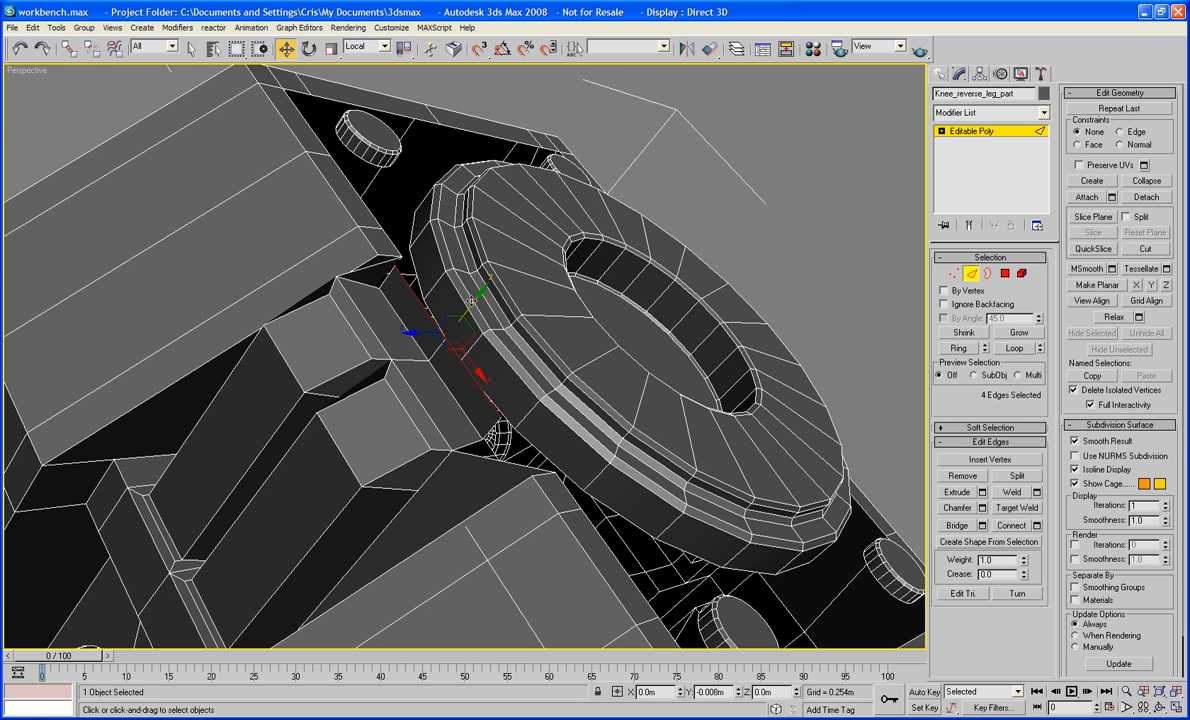
# Delete the two outer ring-wall polygons facing each side tab, on both sides of the ring
pyautogui.keyDown('alt'); pyautogui.moveTo(472, 302); pyautogui.dragTo(610, 318, button='middle'); pyautogui.keyUp('alt')
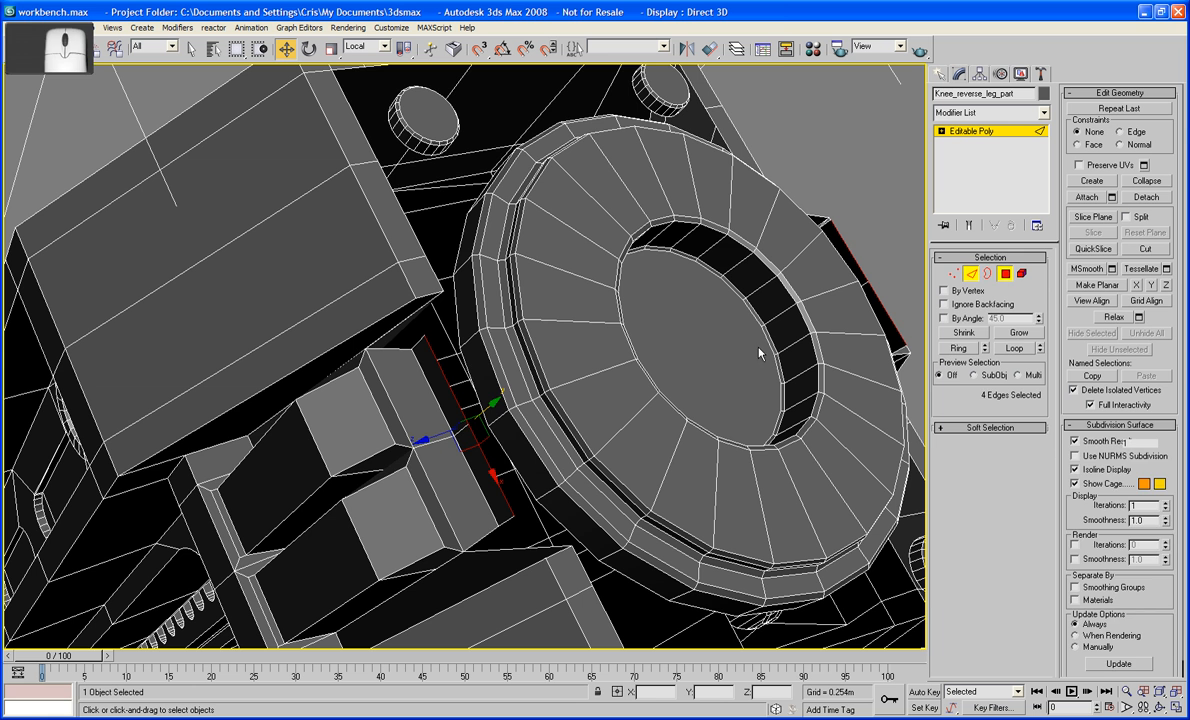
pyautogui.press('4')
pyautogui.click(505, 415)
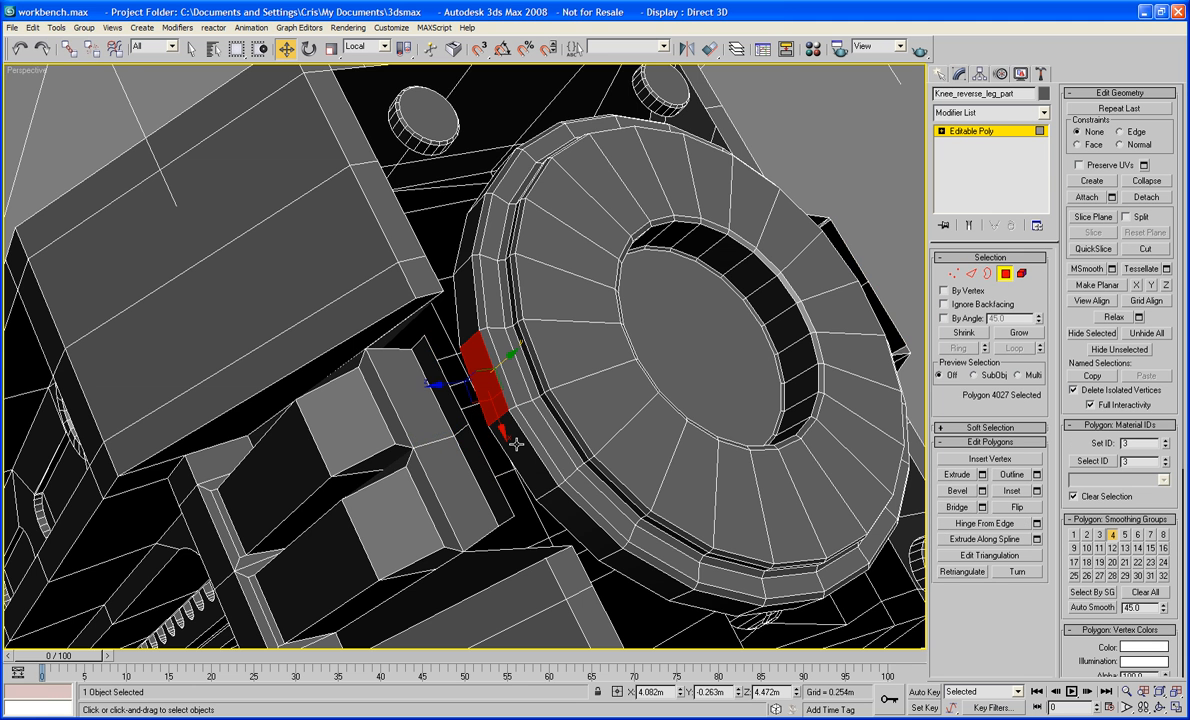
pyautogui.keyDown('ctrl'); pyautogui.click(512, 436); pyautogui.keyUp('ctrl')
pyautogui.moveTo(516, 443)
pyautogui.keyDown('alt'); pyautogui.mouseDown(button='middle')
pyautogui.moveTo(468, 319)
pyautogui.moveTo(489, 409)
pyautogui.moveTo(464, 396)
pyautogui.moveTo(510, 420)
pyautogui.mouseUp(button='middle'); pyautogui.keyUp('alt')
pyautogui.press('Delete')
pyautogui.click(535, 435)
pyautogui.keyDown('ctrl'); pyautogui.click(555, 345); pyautogui.keyUp('ctrl')
pyautogui.press('Delete')
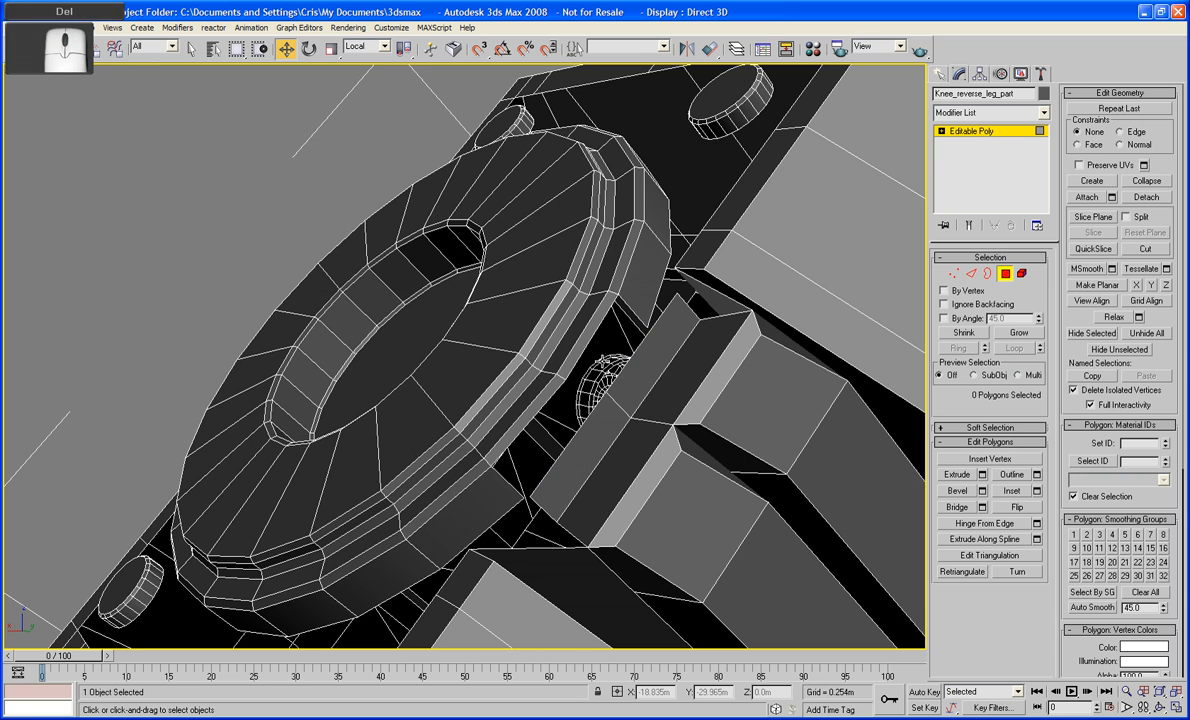
# Bridge the first side tab's two open edges to the matching open ring edges
pyautogui.keyDown('alt'); pyautogui.moveTo(611, 280); pyautogui.dragTo(669, 266, button='middle'); pyautogui.keyUp('alt')
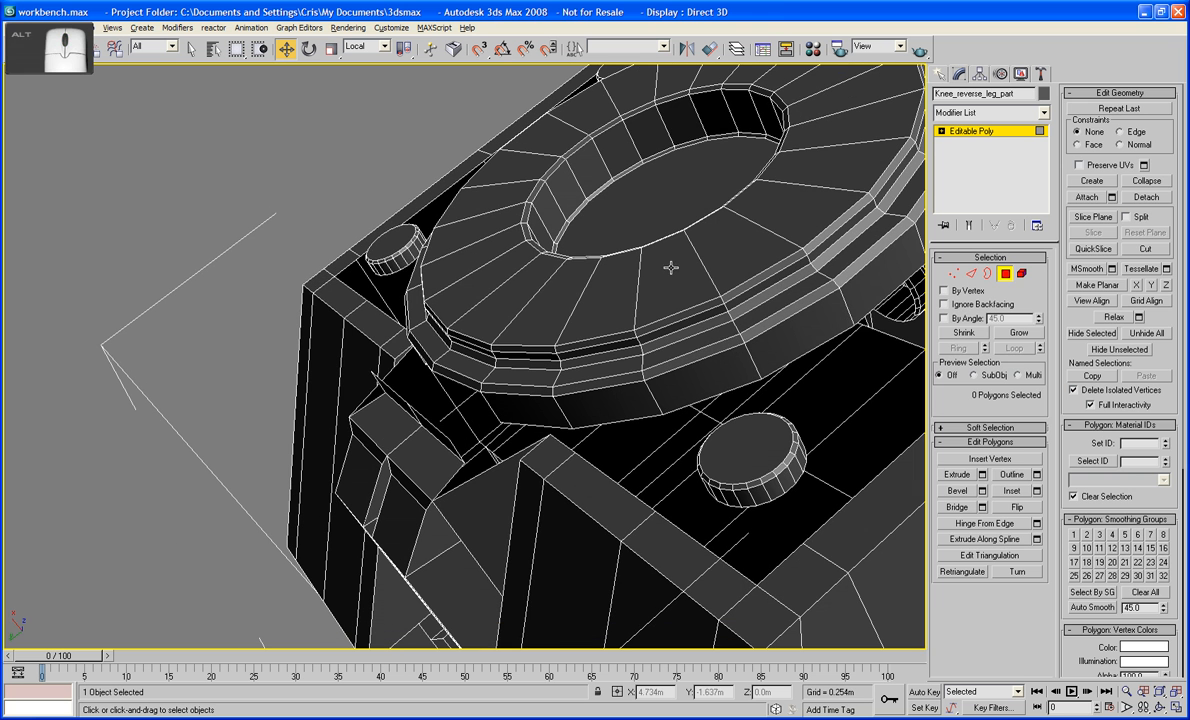
pyautogui.click(970, 276)
pyautogui.click(249, 344)
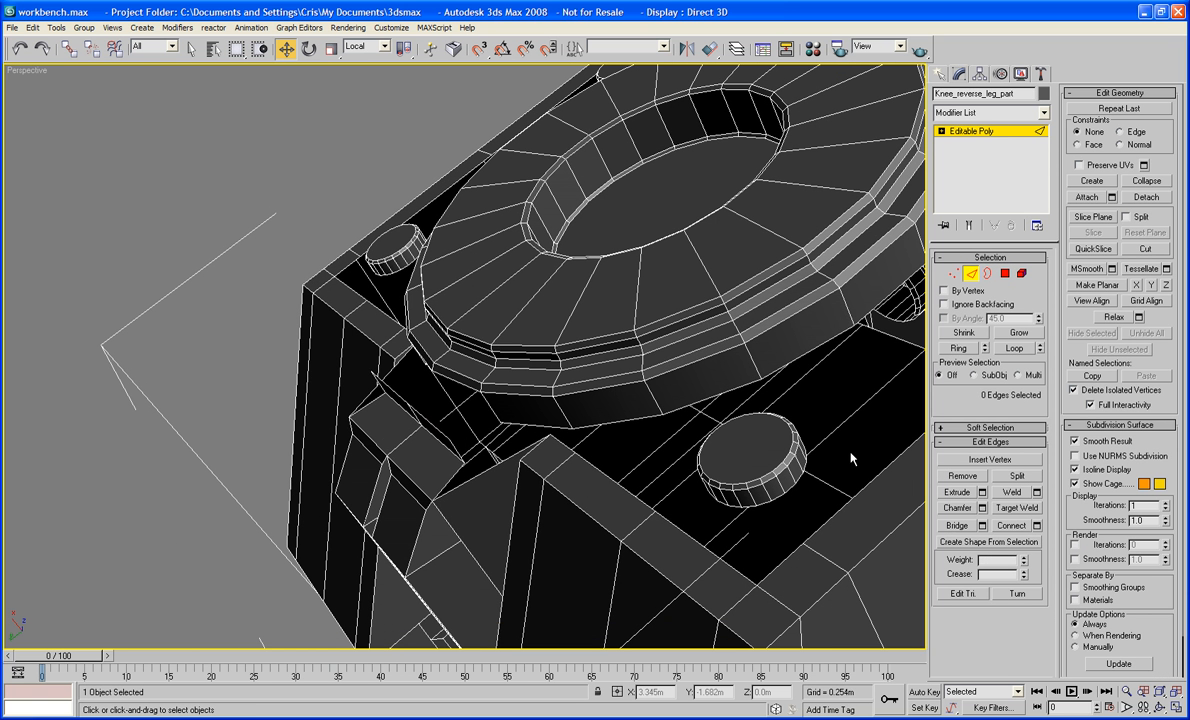
pyautogui.click(962, 526)
pyautogui.click(462, 385)
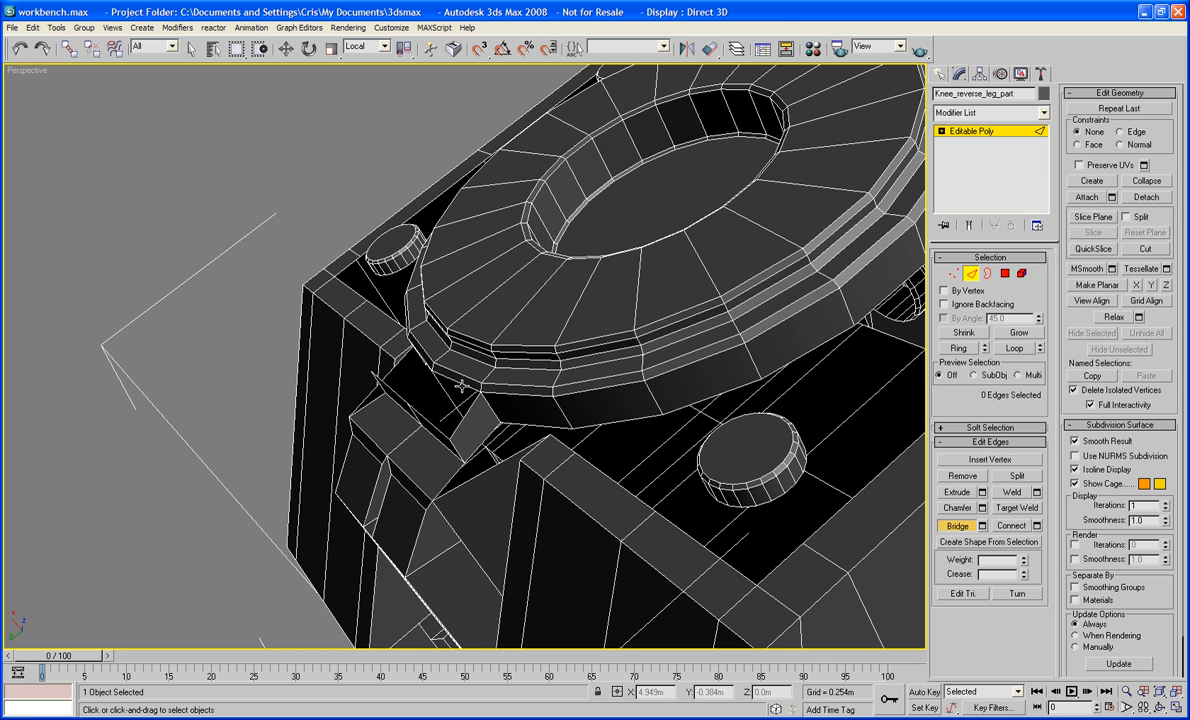
pyautogui.click(432, 423)
pyautogui.keyDown('alt'); pyautogui.moveTo(432, 425); pyautogui.dragTo(538, 297, button='middle'); pyautogui.keyUp('alt')
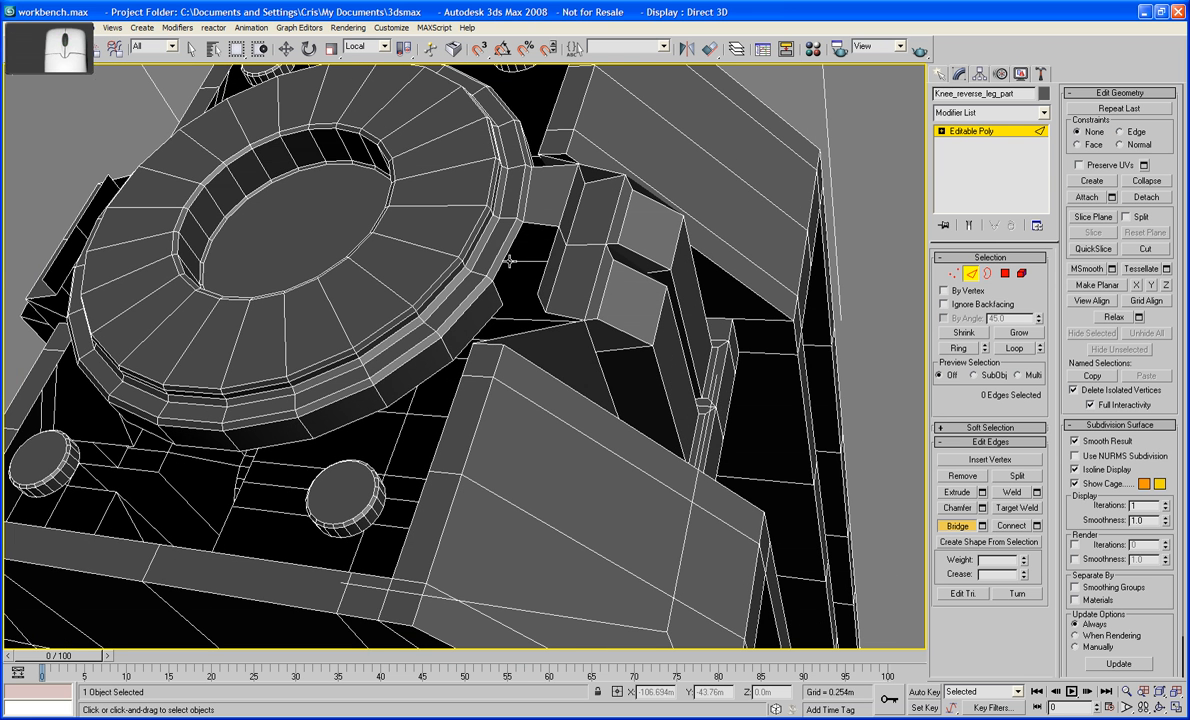
pyautogui.click(548, 252)
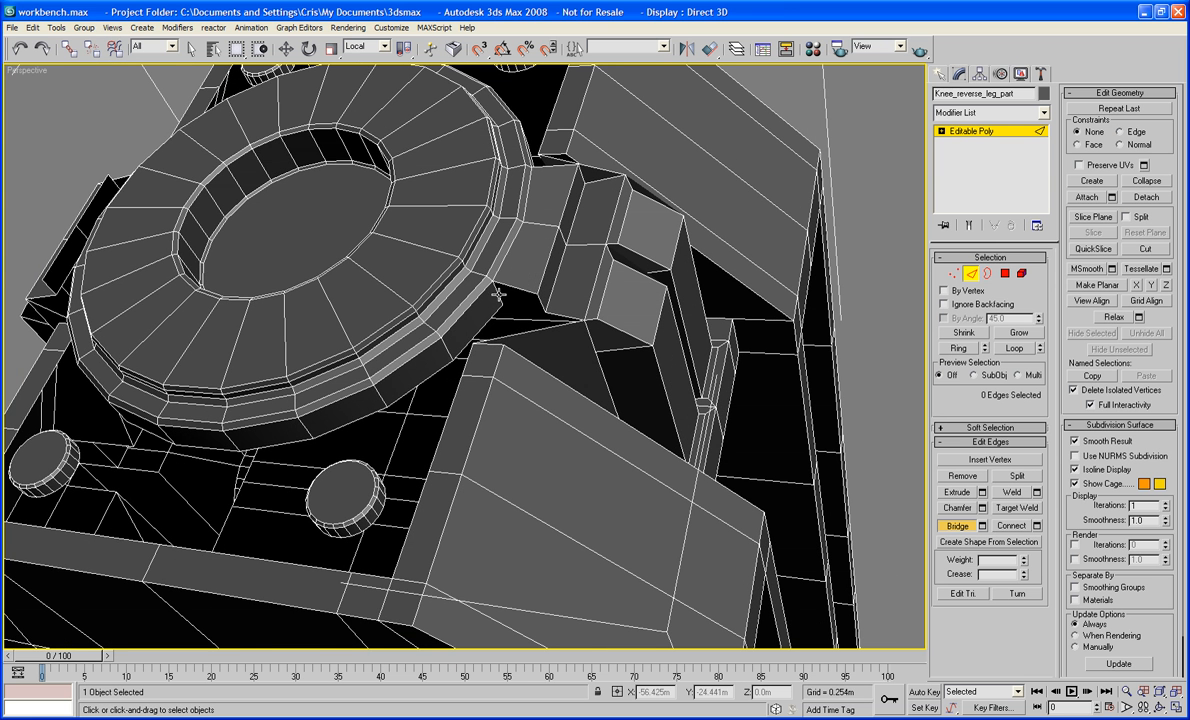
# Bridge the opposite side tab's two open edges to the ring, then leave the Bridge mode
pyautogui.keyDown('alt'); pyautogui.moveTo(445, 303); pyautogui.dragTo(340, 438, button='middle'); pyautogui.keyUp('alt')
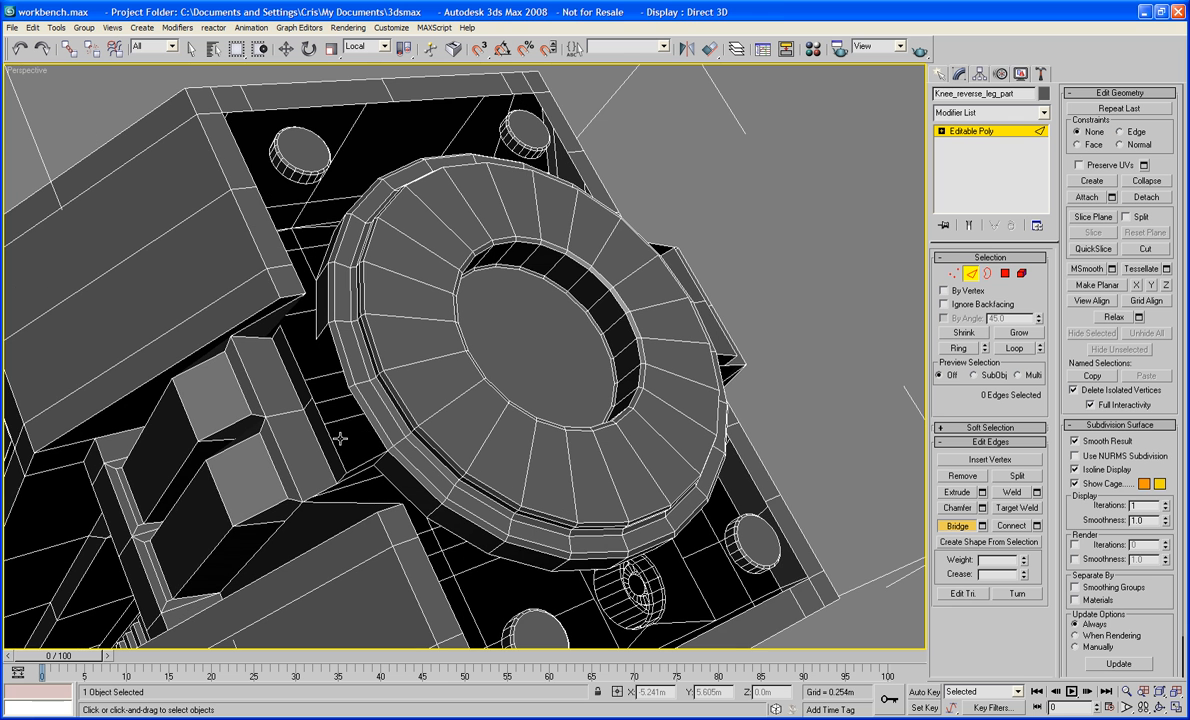
pyautogui.click(371, 424)
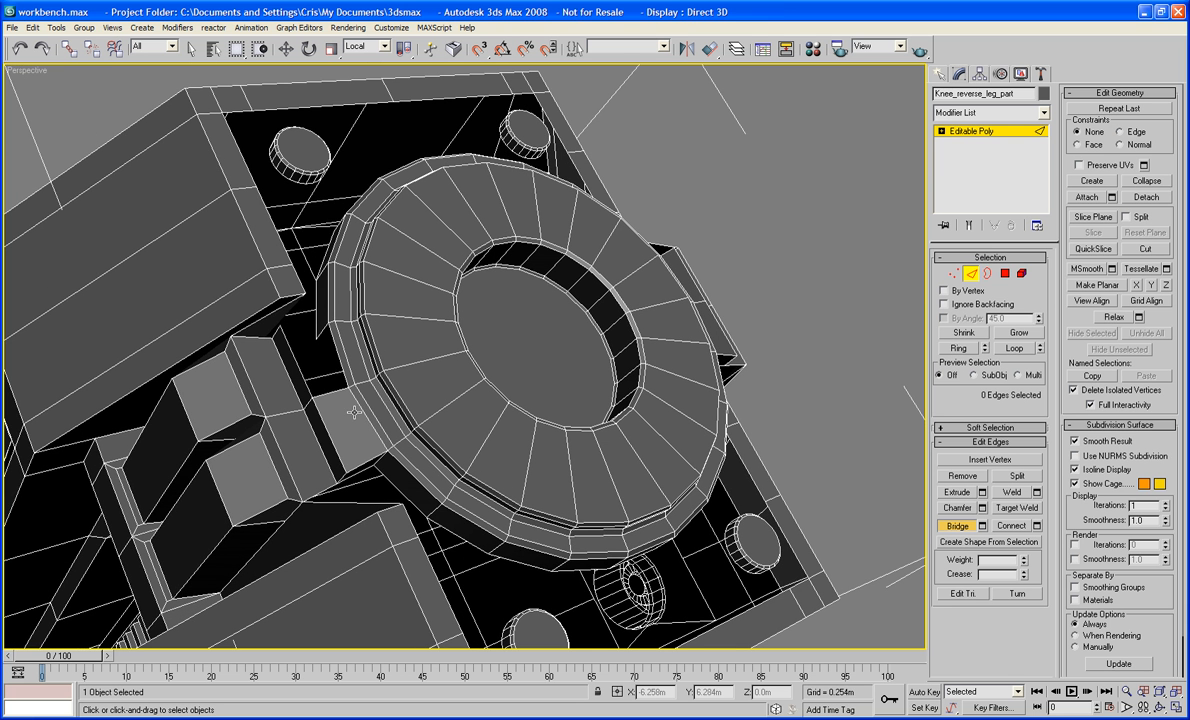
pyautogui.keyDown('alt'); pyautogui.moveTo(318, 346); pyautogui.dragTo(428, 376, button='middle'); pyautogui.keyUp('alt')
pyautogui.click(424, 491)
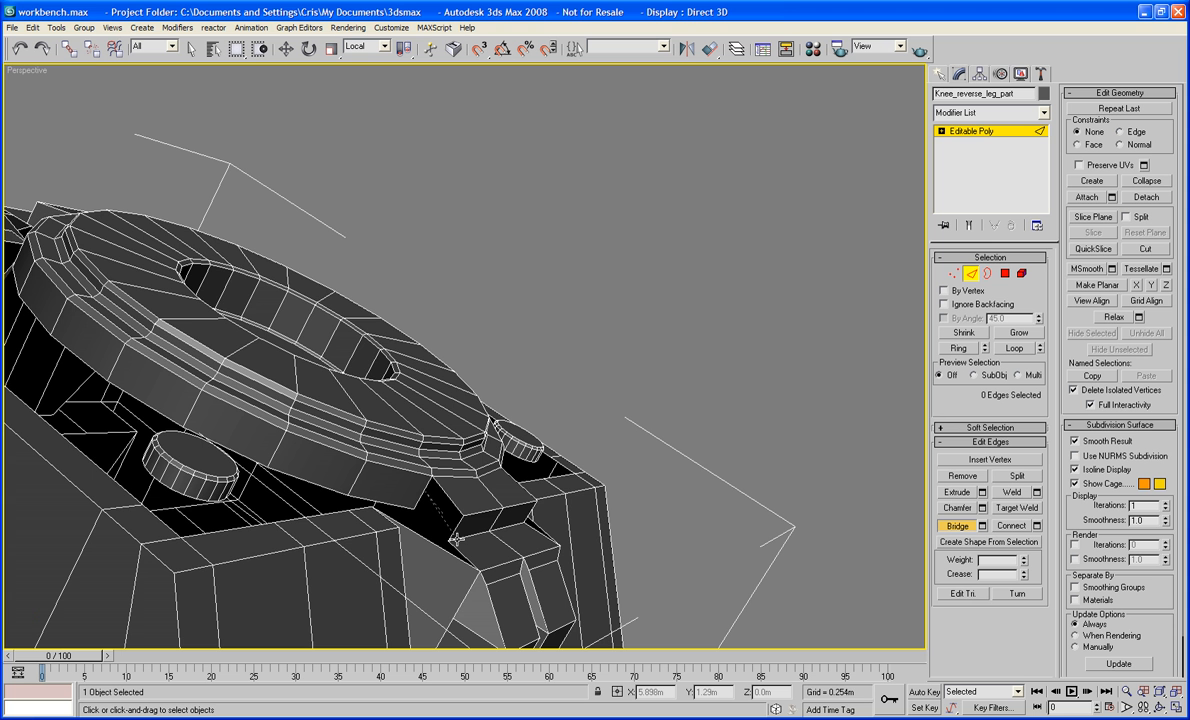
pyautogui.click(454, 533)
pyautogui.rightClick(454, 533)
pyautogui.keyDown('alt'); pyautogui.moveTo(454, 533); pyautogui.dragTo(450, 410, button='middle'); pyautogui.keyUp('alt')
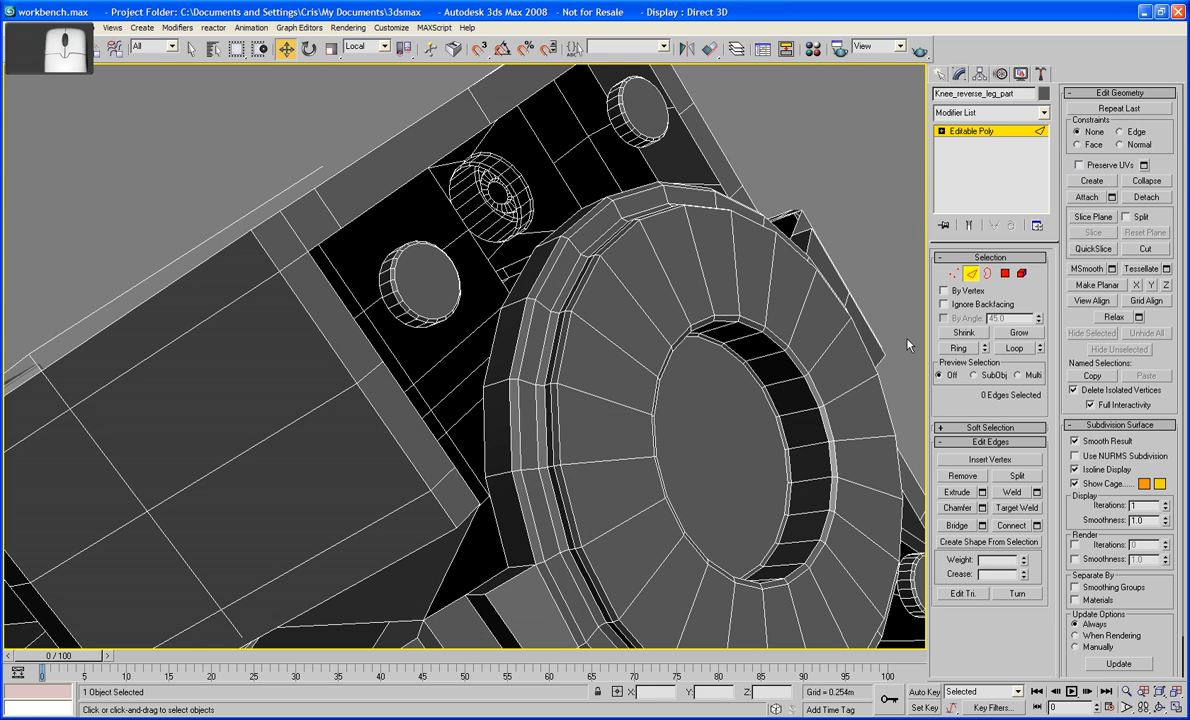
# Bridge the outer base edge of the first upper bolt cylinder to the adjoining side frame edge
pyautogui.click(386, 307)
pyautogui.click(384, 300)
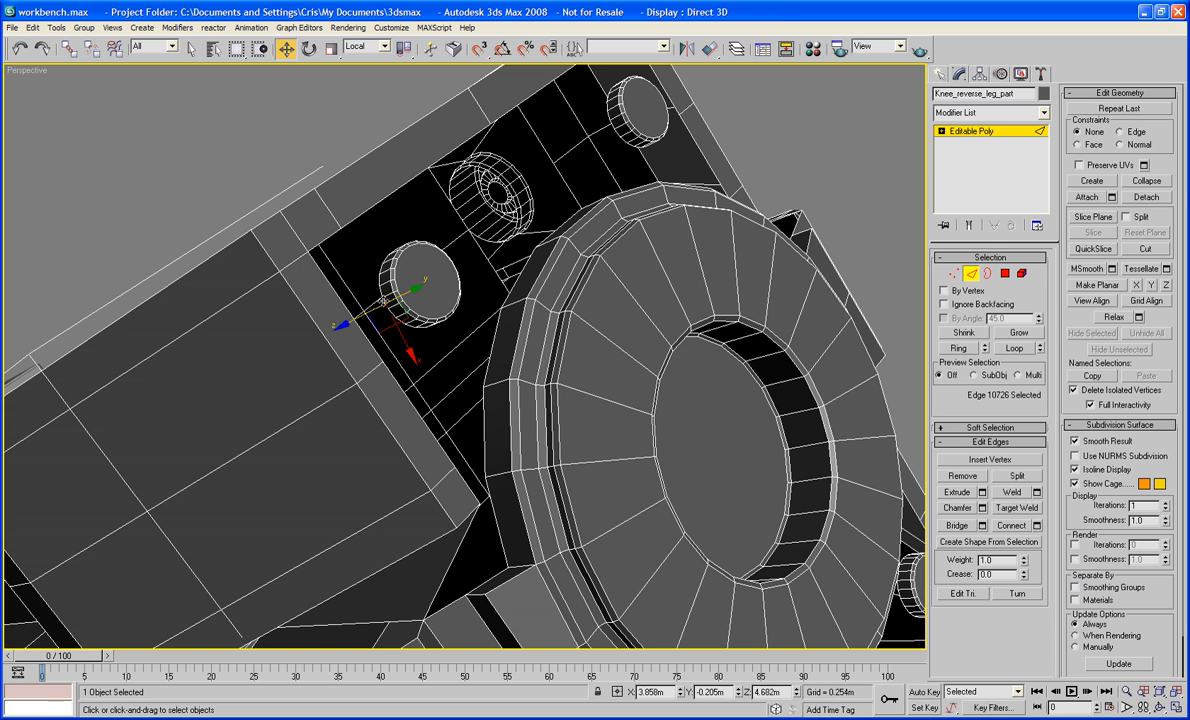
pyautogui.keyDown('ctrl'); pyautogui.click(366, 351); pyautogui.keyUp('ctrl')
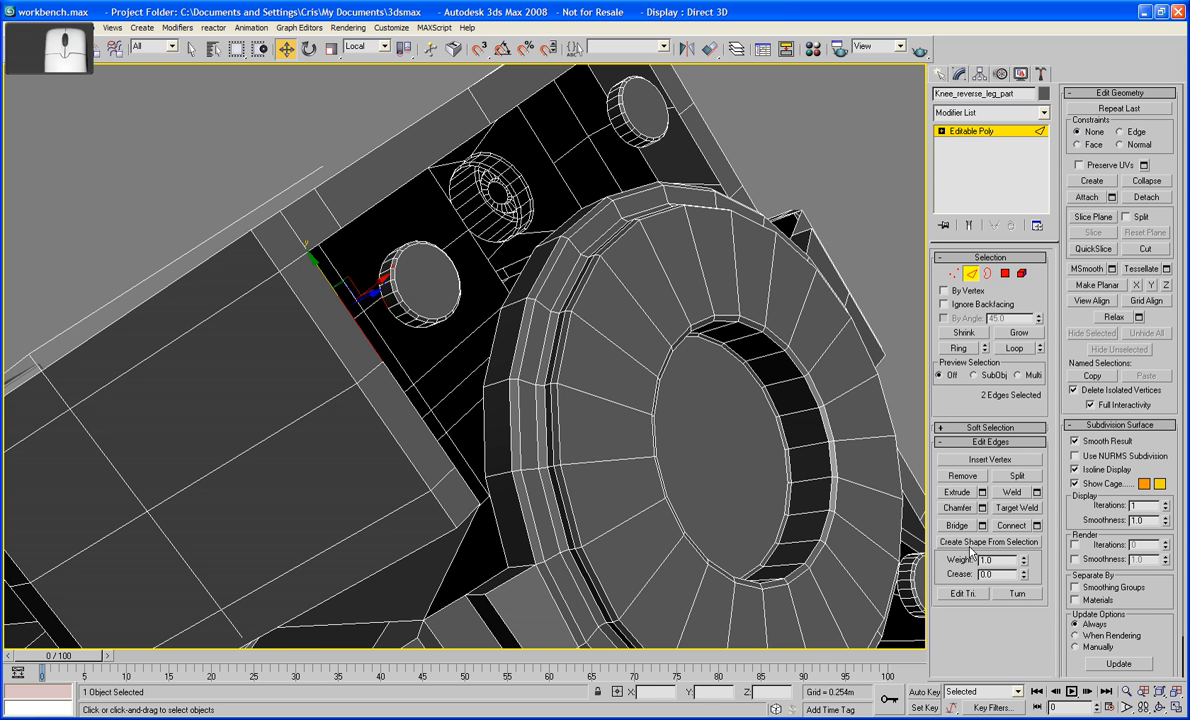
# Bridge the outer base edge of the other upper bolt cylinder to the opposite side frame edge
pyautogui.keyDown('alt'); pyautogui.moveTo(640, 470); pyautogui.dragTo(579, 509, button='middle'); pyautogui.keyUp('alt')
pyautogui.scroll(3, 579, 509)
pyautogui.moveTo(576, 459); pyautogui.dragTo(434, 559, button='middle')
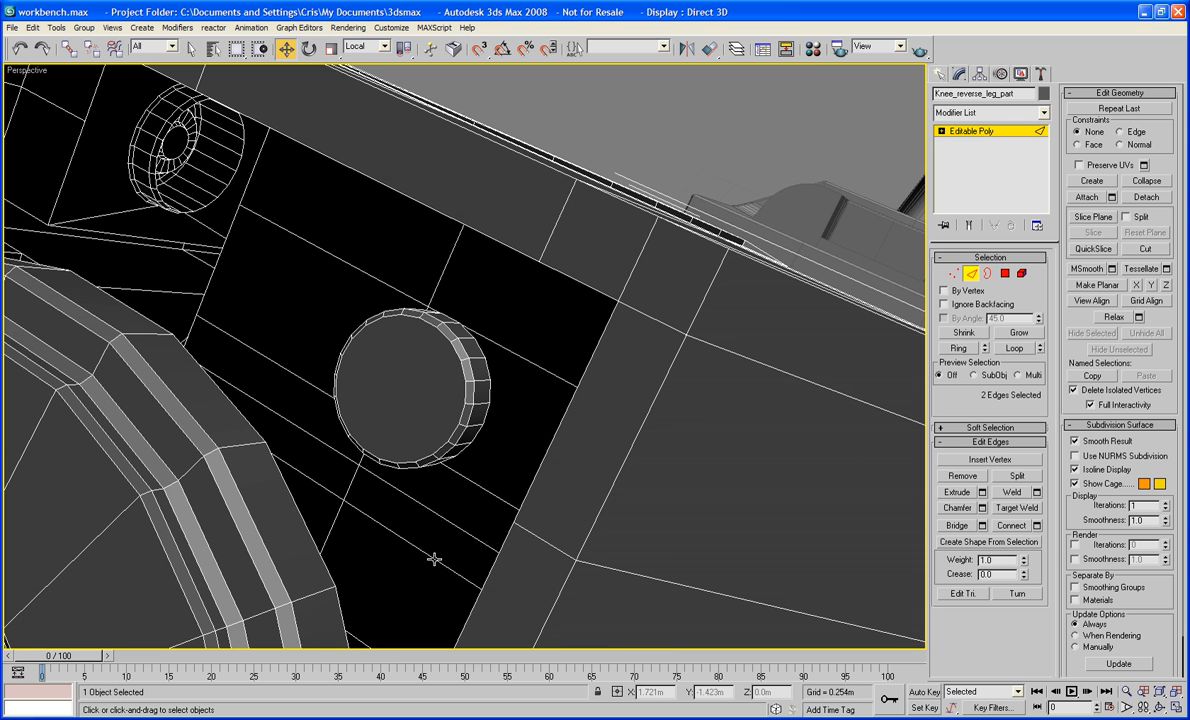
pyautogui.click(487, 411)
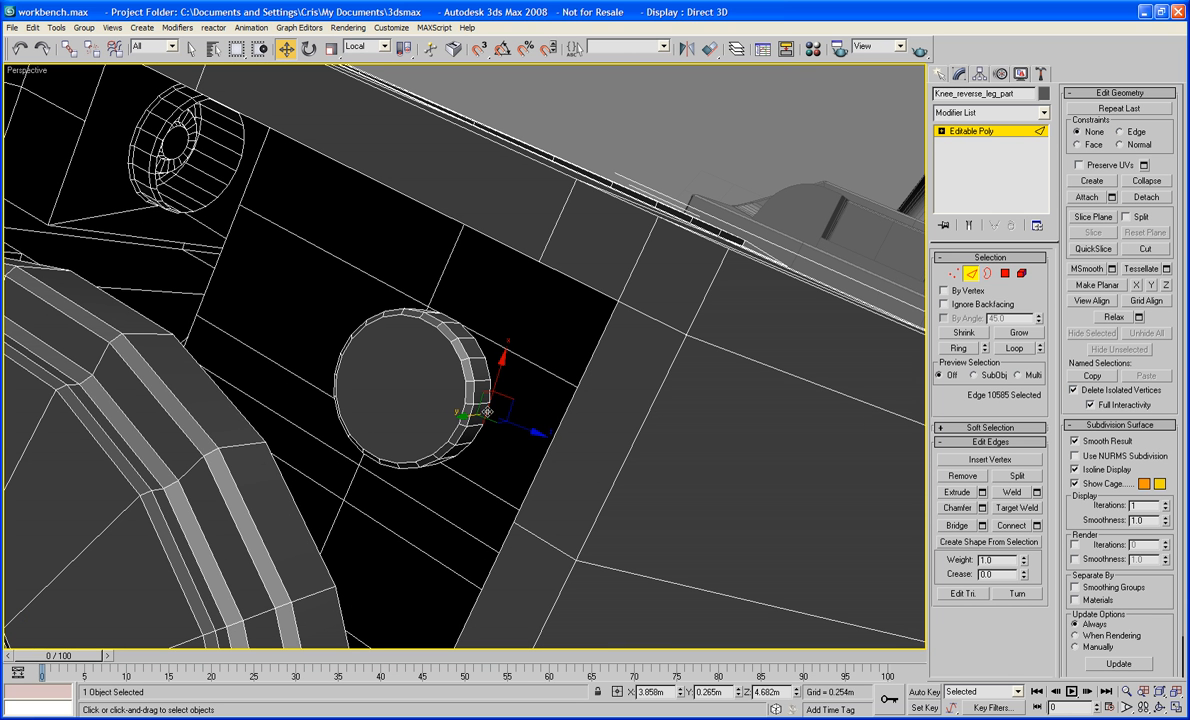
pyautogui.keyDown('ctrl'); pyautogui.click(549, 451); pyautogui.keyUp('ctrl')
pyautogui.click(956, 529)
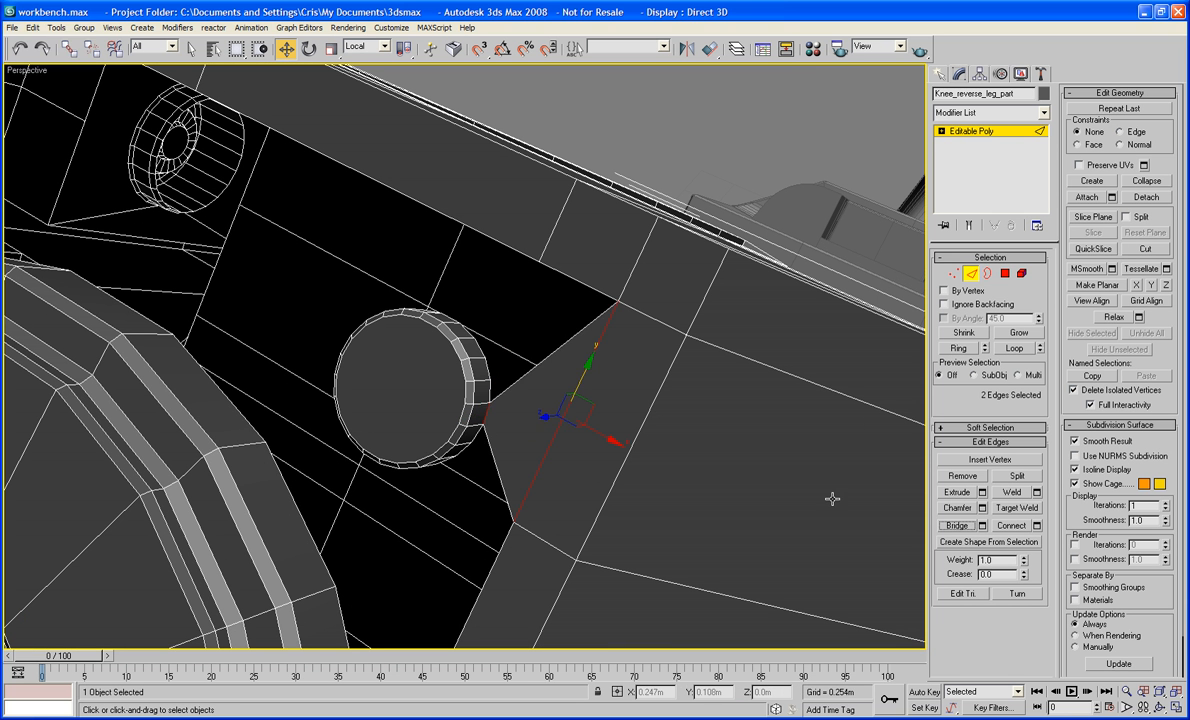
# Bridge the outer base edge of one lower bolt cylinder to the neighbouring side frame edge
pyautogui.scroll(-6, 715, 406)
pyautogui.moveTo(637, 440); pyautogui.dragTo(709, 173, button='middle')
pyautogui.keyDown('alt'); pyautogui.moveTo(592, 443); pyautogui.dragTo(538, 361, button='middle'); pyautogui.keyUp('alt')
pyautogui.scroll(10, 538, 361)
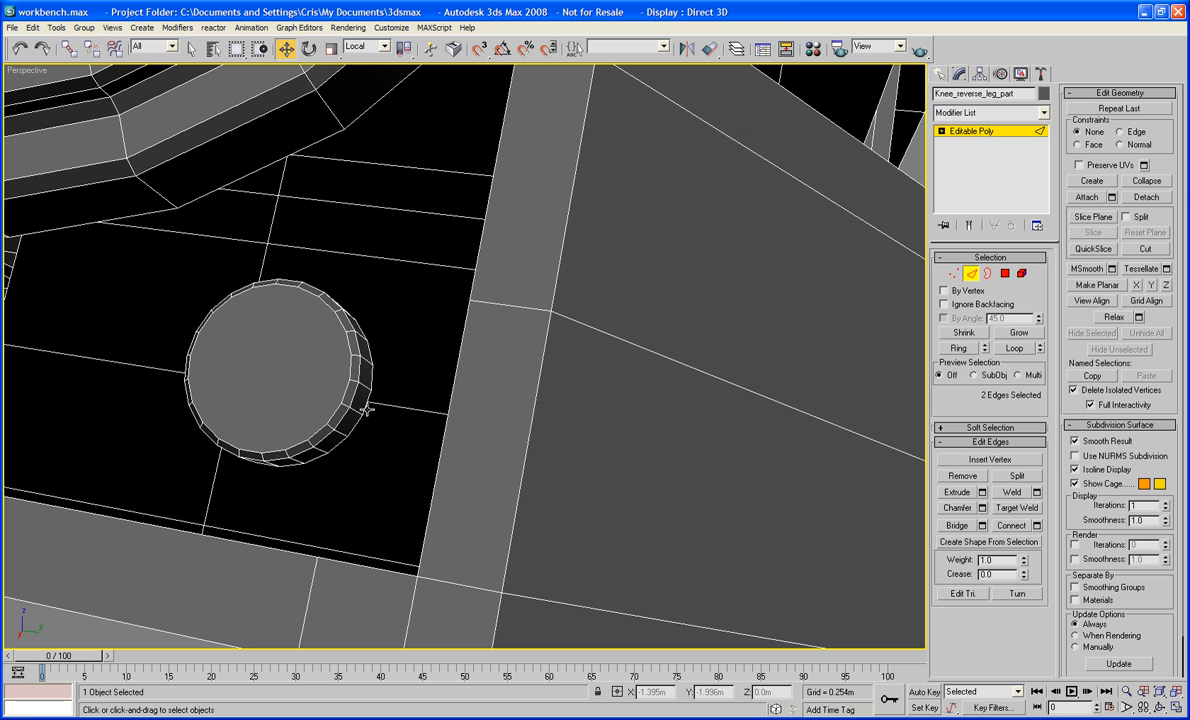
pyautogui.click(366, 409)
pyautogui.keyDown('ctrl'); pyautogui.click(439, 468); pyautogui.keyUp('ctrl')
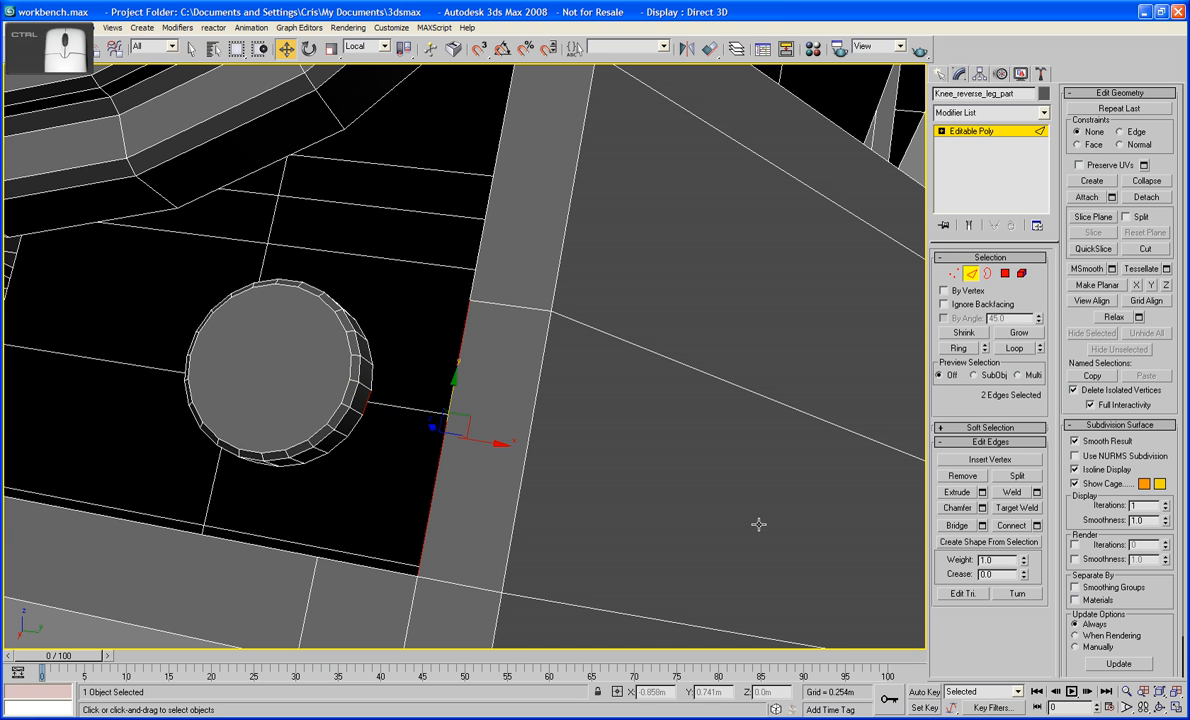
pyautogui.click(953, 525)
pyautogui.keyDown('alt'); pyautogui.moveTo(447, 527); pyautogui.dragTo(677, 515, button='middle'); pyautogui.keyUp('alt')
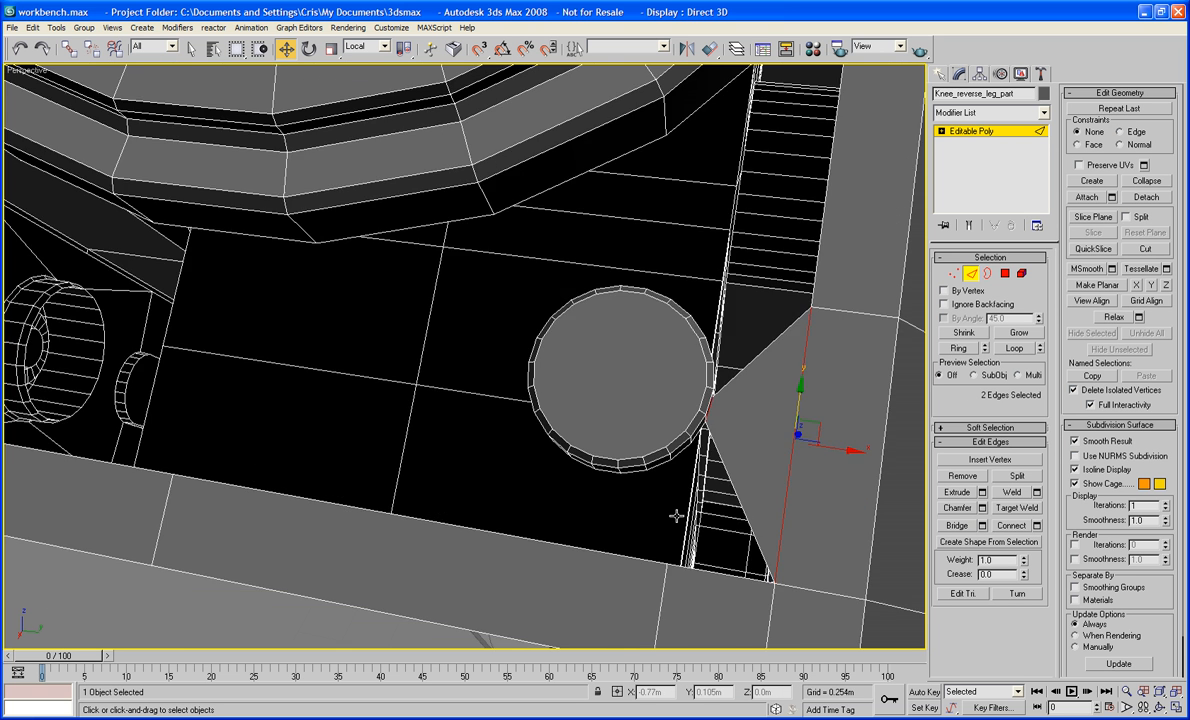
# Bridge the remaining lower bolt cylinder's outer base edge to the side frame edge beside it
pyautogui.scroll(-4, 677, 515)
pyautogui.keyDown('alt'); pyautogui.moveTo(439, 468); pyautogui.dragTo(630, 460, button='middle'); pyautogui.keyUp('alt')
pyautogui.keyDown('alt'); pyautogui.moveTo(310, 452); pyautogui.dragTo(454, 425, button='middle'); pyautogui.keyUp('alt')
pyautogui.scroll(4, 510, 447)
pyautogui.click(474, 402)
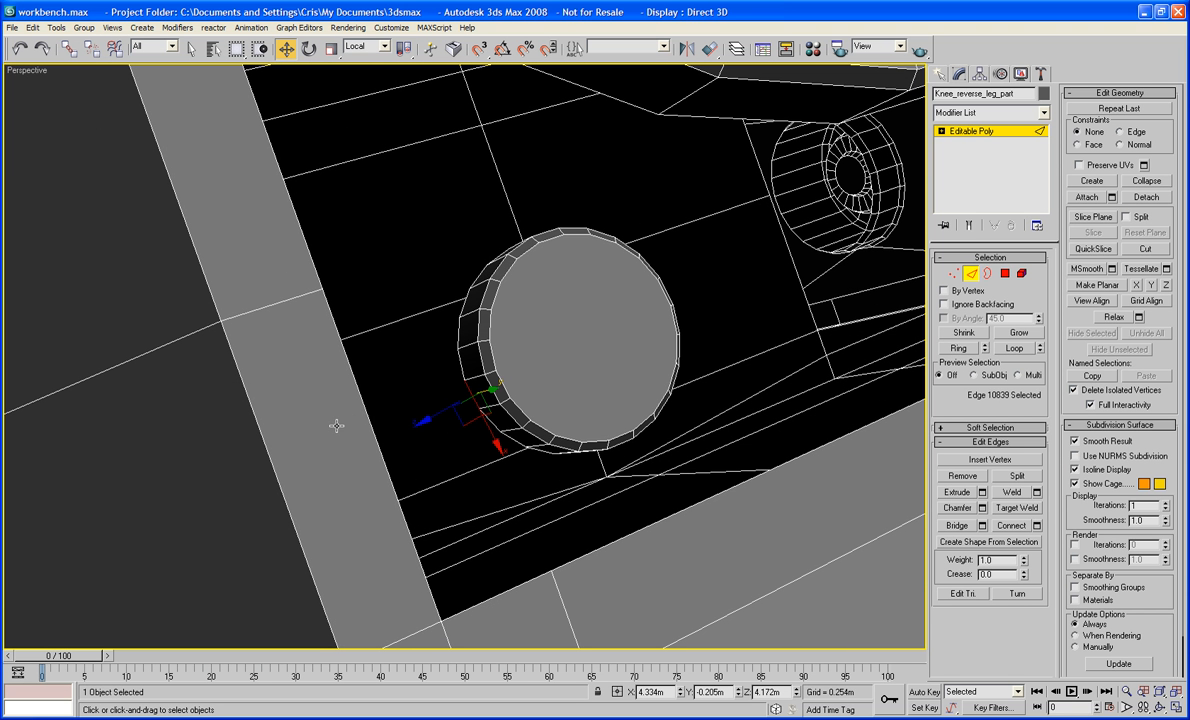
pyautogui.keyDown('ctrl'); pyautogui.click(370, 418); pyautogui.keyUp('ctrl')
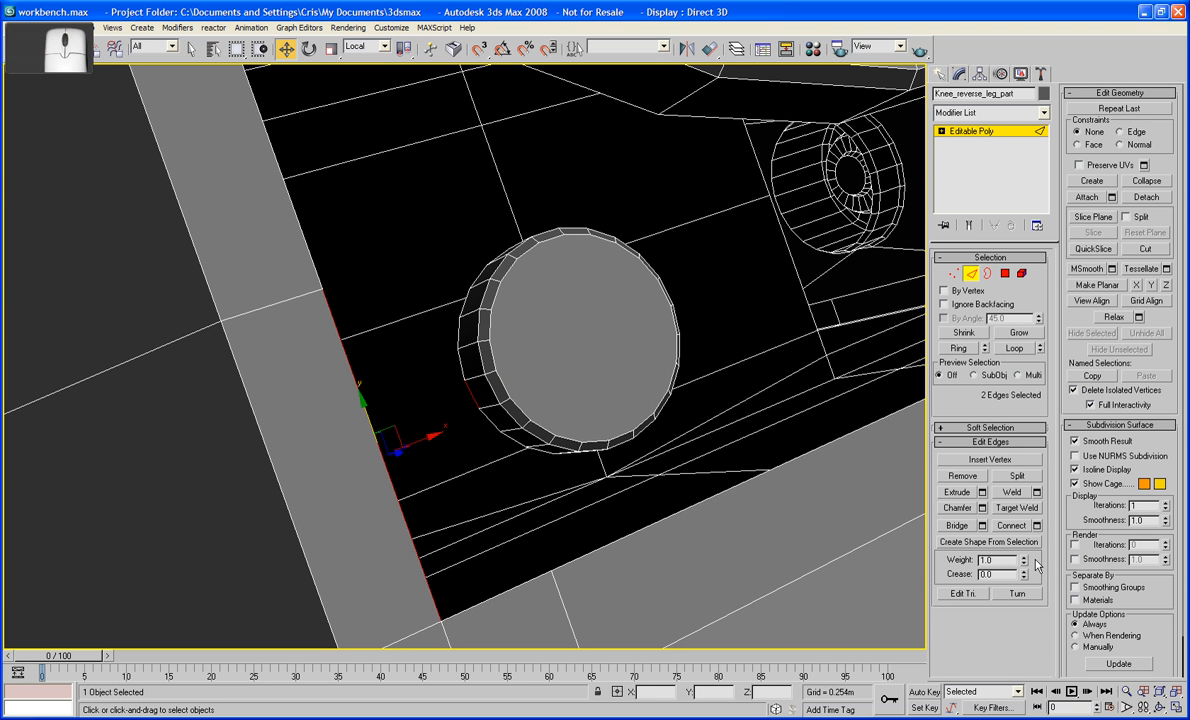
# Bridge the inner base edge of the first lower bolt cylinder to the nearest lower edge of the ring
pyautogui.keyDown('alt'); pyautogui.moveTo(640, 430); pyautogui.dragTo(445, 426, button='middle'); pyautogui.keyUp('alt')
pyautogui.scroll(5, 461, 431)
pyautogui.click(321, 351)
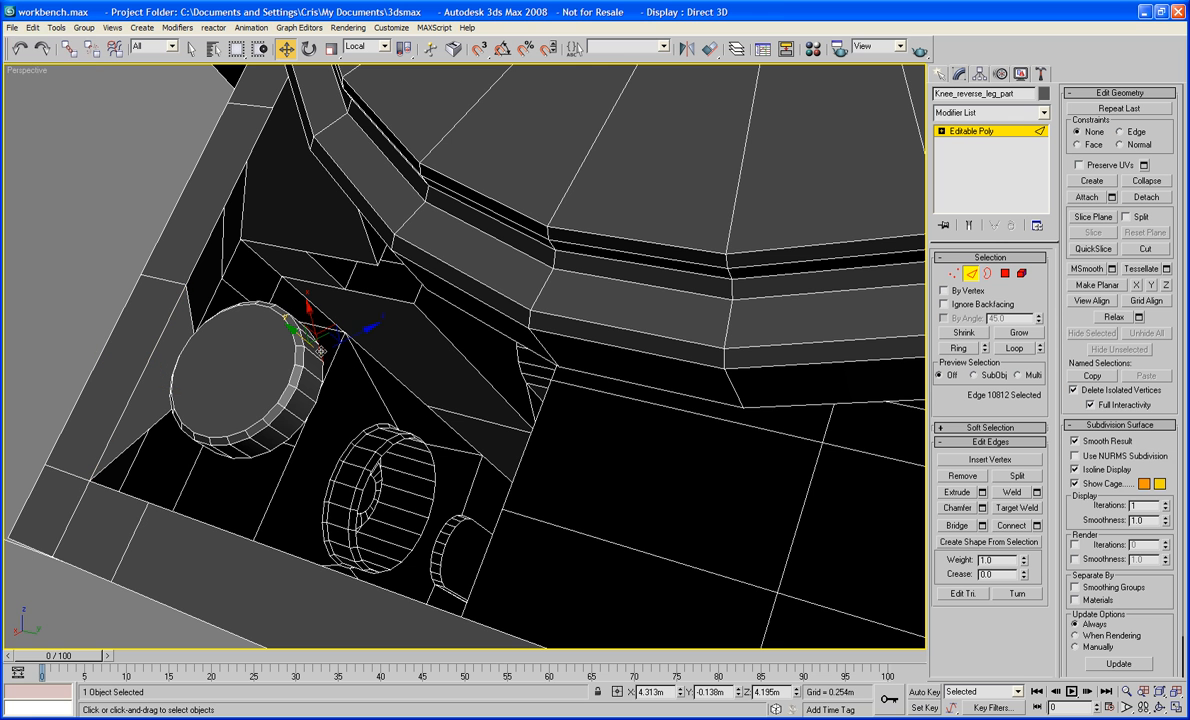
pyautogui.keyDown('ctrl'); pyautogui.click(455, 306); pyautogui.keyUp('ctrl')
pyautogui.click(955, 526)
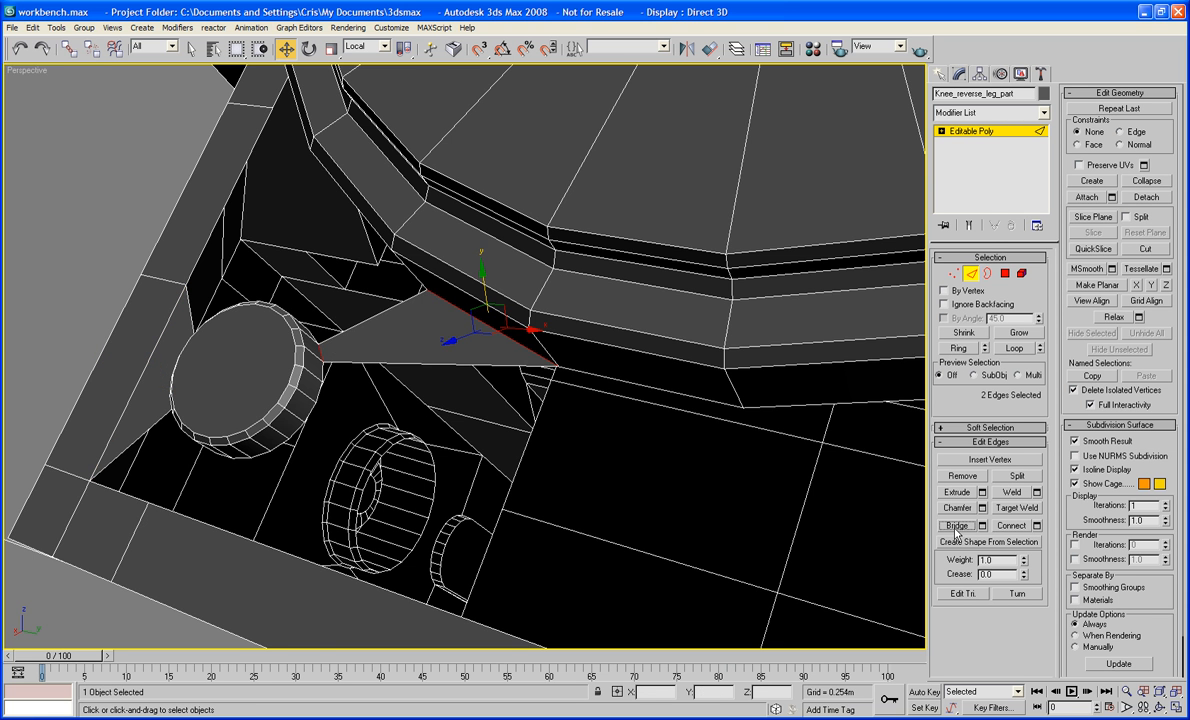
# Bridge the second lower bolt cylinder's inner base edge to the facing lower edge of the ring
pyautogui.keyDown('alt'); pyautogui.moveTo(707, 497); pyautogui.dragTo(509, 456, button='middle'); pyautogui.keyUp('alt')
pyautogui.click(704, 428)
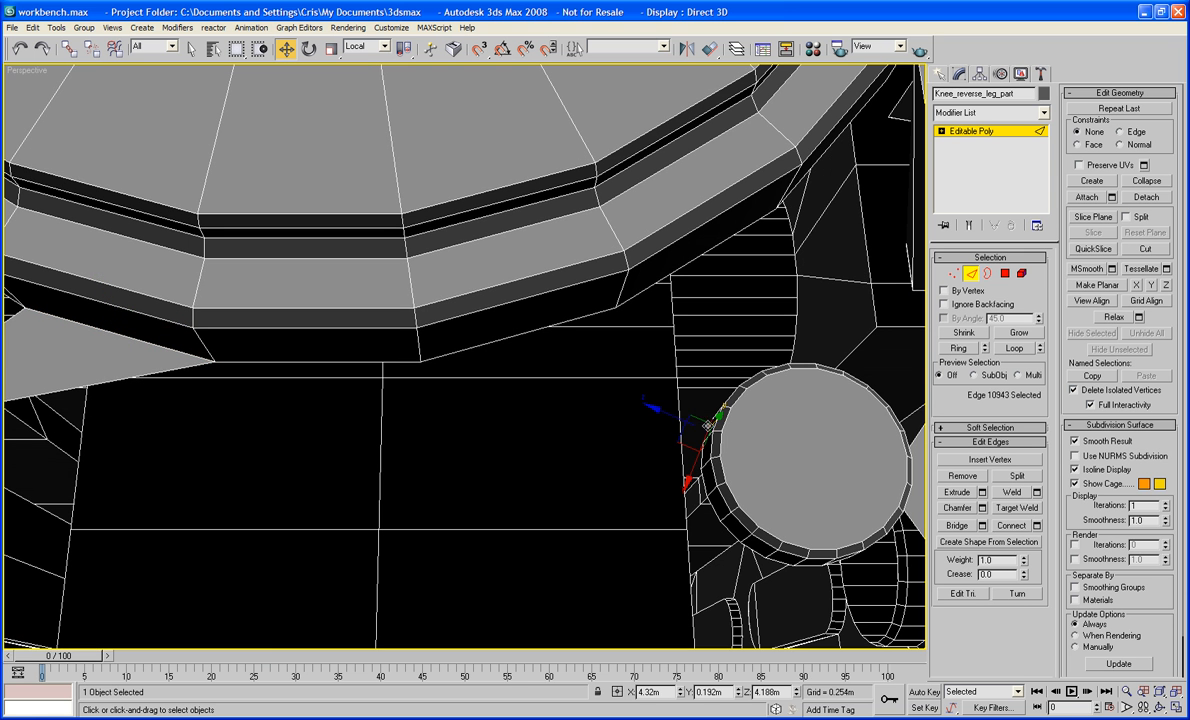
pyautogui.keyDown('ctrl'); pyautogui.click(512, 340); pyautogui.keyUp('ctrl')
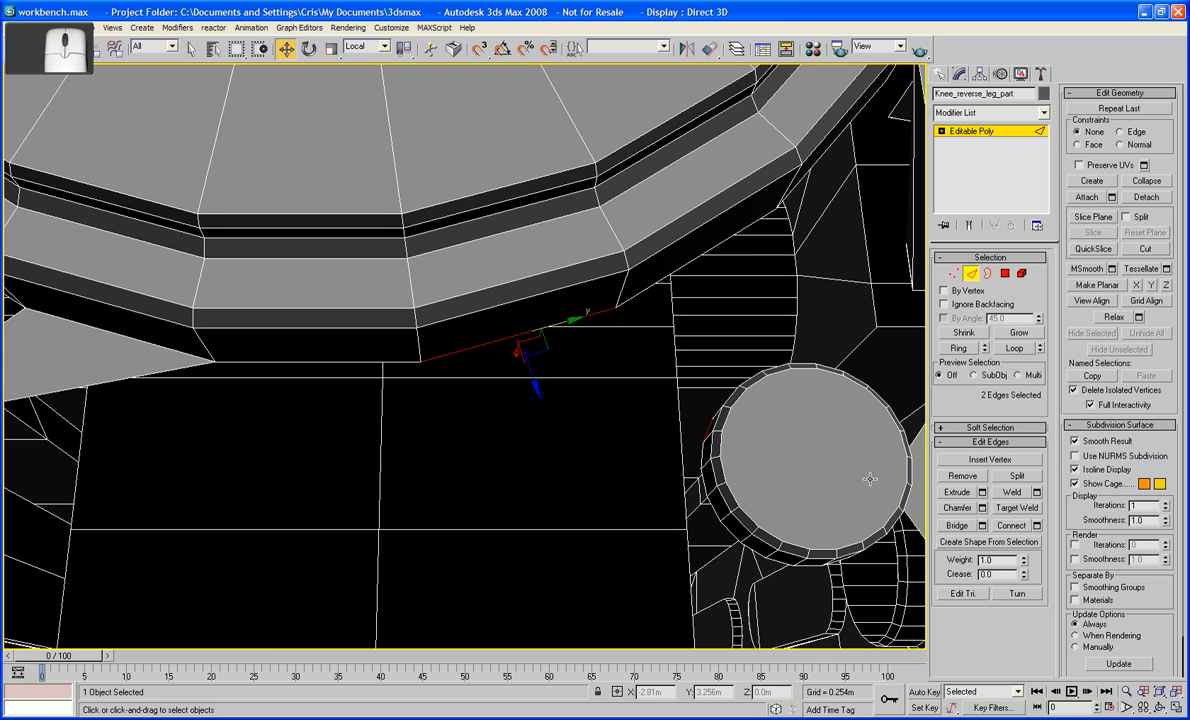
pyautogui.click(954, 528)
pyautogui.moveTo(713, 471); pyautogui.dragTo(637, 412, button='middle')
pyautogui.scroll(-6, 636, 412)
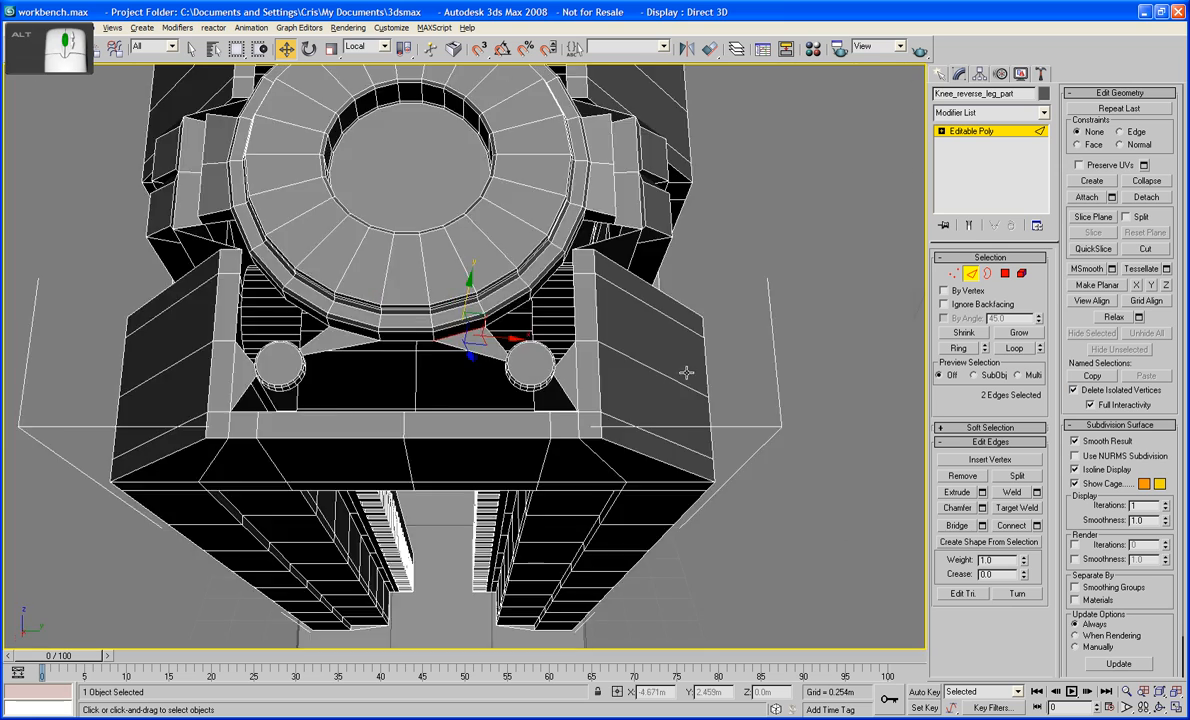
# Bridge the ring-facing base edge of one upper bolt cylinder to the nearest ring edge
pyautogui.keyDown('alt'); pyautogui.moveTo(683, 372); pyautogui.dragTo(725, 335, button='middle'); pyautogui.keyUp('alt')
pyautogui.scroll(5, 566, 324)
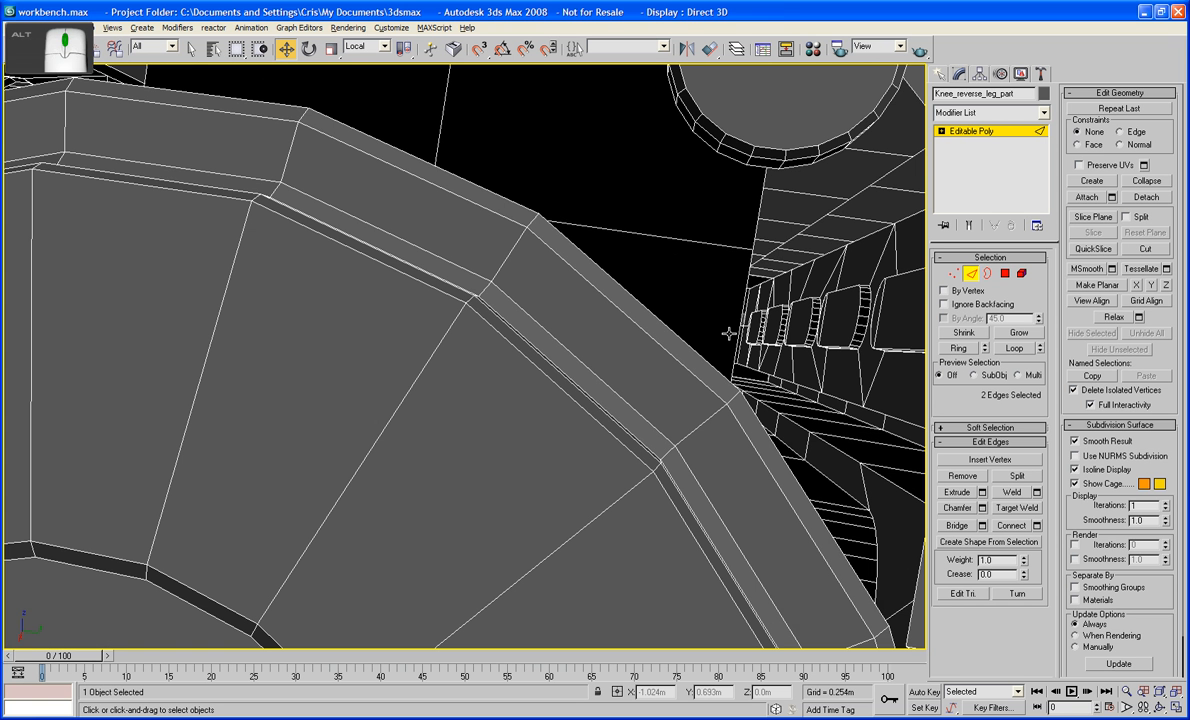
pyautogui.click(706, 145)
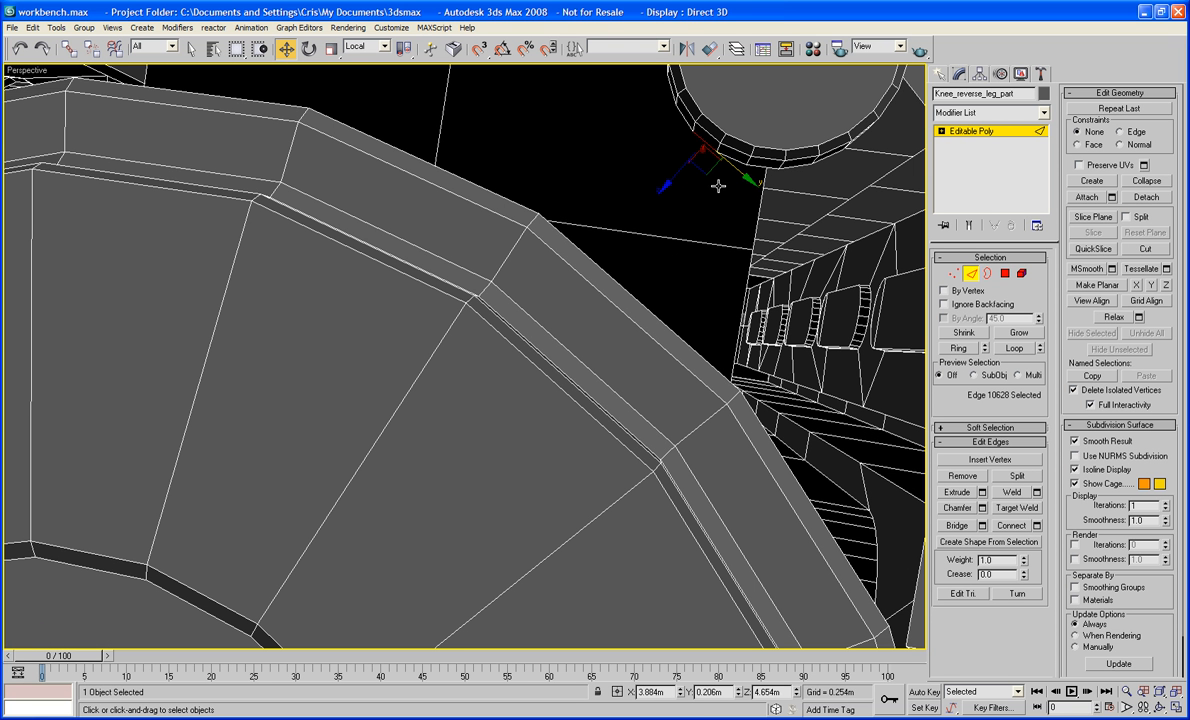
pyautogui.keyDown('alt'); pyautogui.moveTo(718, 186); pyautogui.dragTo(426, 447, button='middle'); pyautogui.keyUp('alt')
pyautogui.keyDown('ctrl'); pyautogui.click(328, 598); pyautogui.keyUp('ctrl')
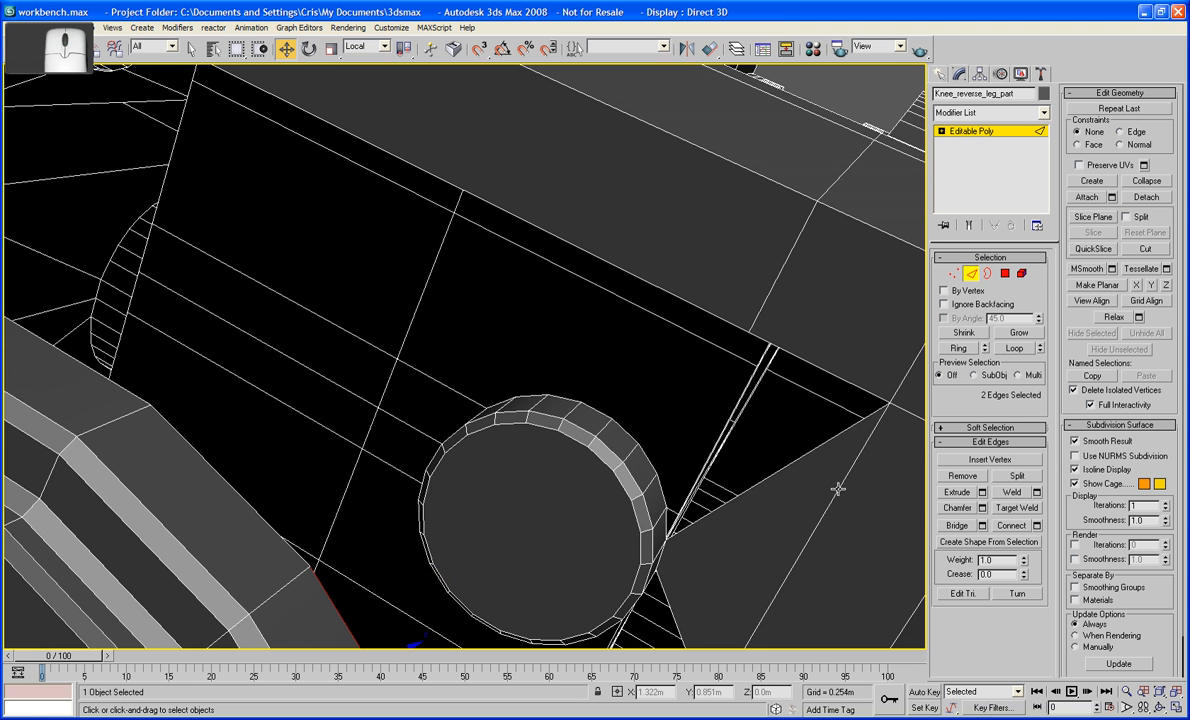
pyautogui.keyDown('alt'); pyautogui.moveTo(700, 470); pyautogui.dragTo(525, 506, button='middle'); pyautogui.keyUp('alt')
# Bridge the last upper bolt cylinder's ring-facing base edge to the ring edge opposite it
pyautogui.click(620, 212)
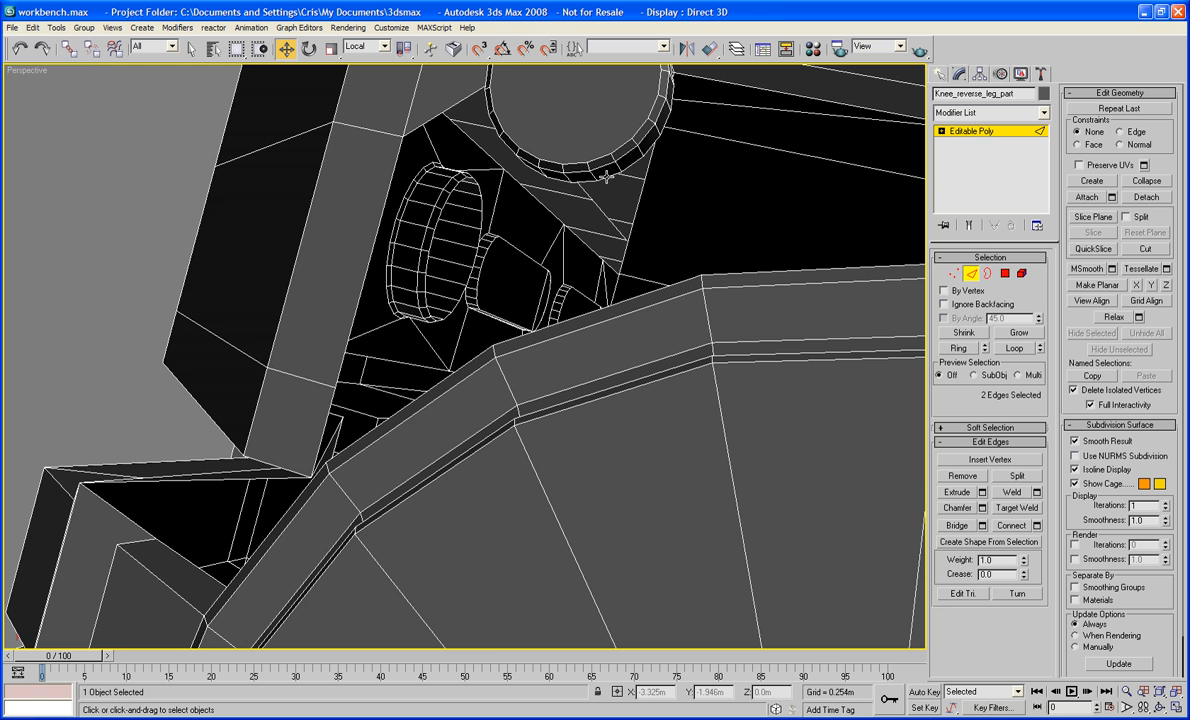
pyautogui.scroll(6, 802, 260)
pyautogui.scroll(-5, 802, 260)
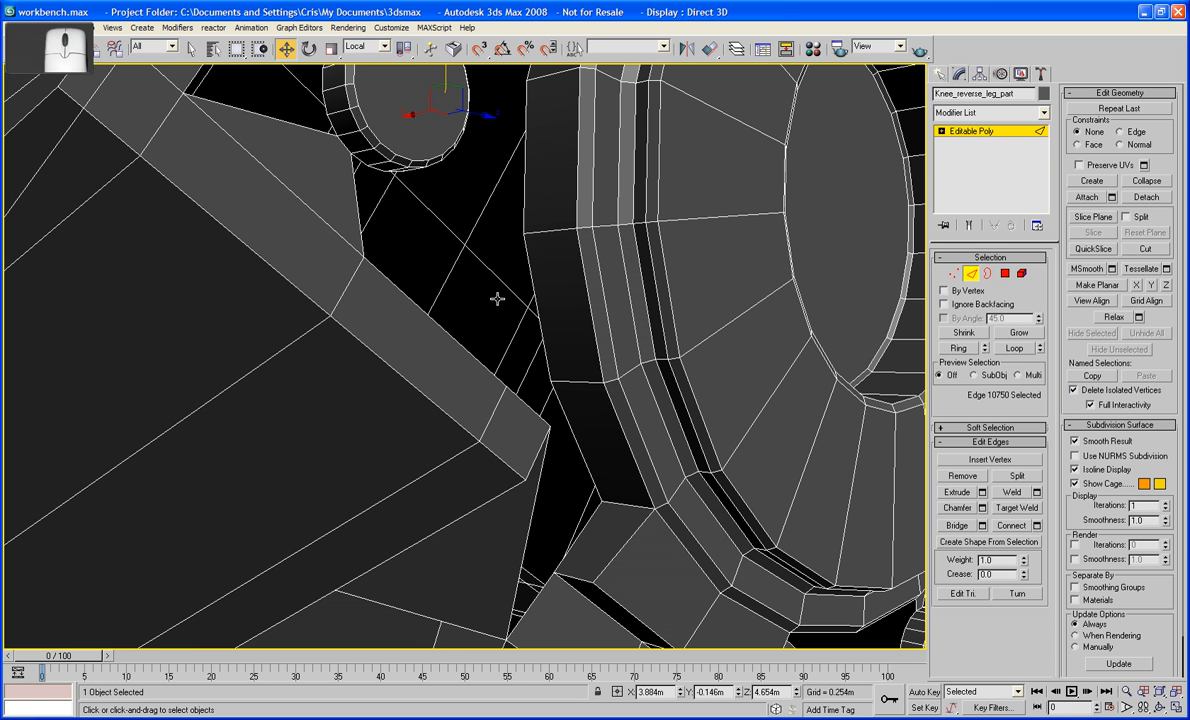
pyautogui.keyDown('ctrl'); pyautogui.click(523, 198); pyautogui.keyUp('ctrl')
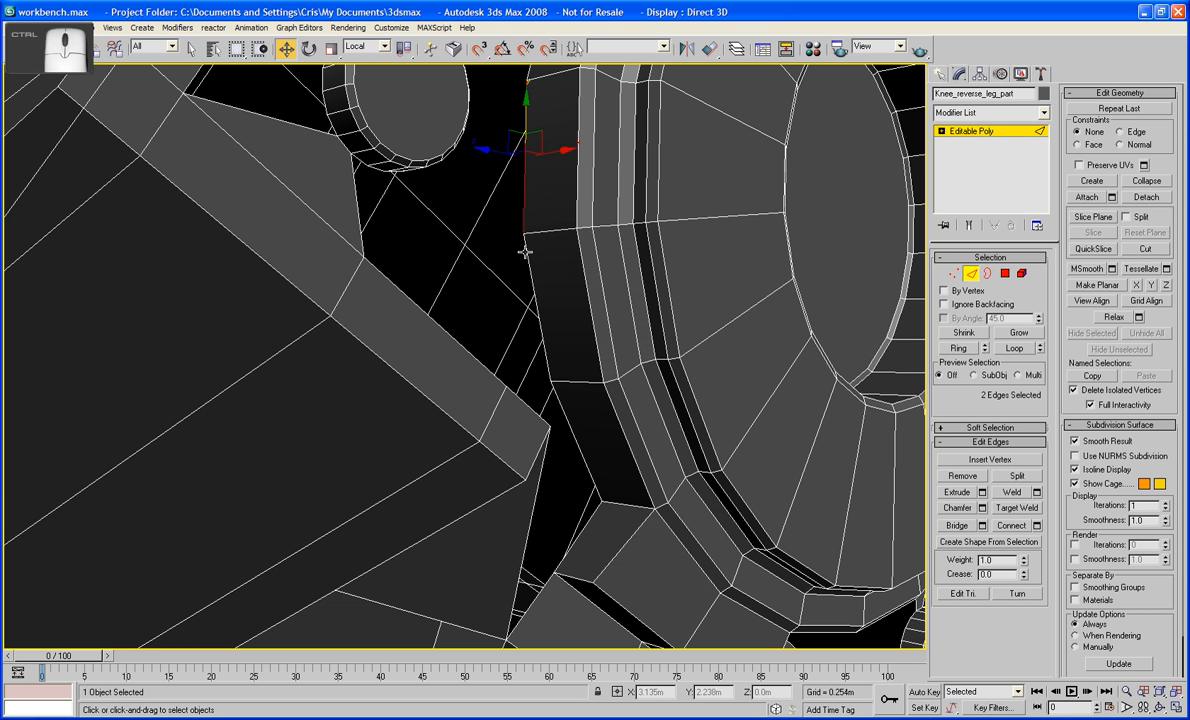
pyautogui.click(948, 526)
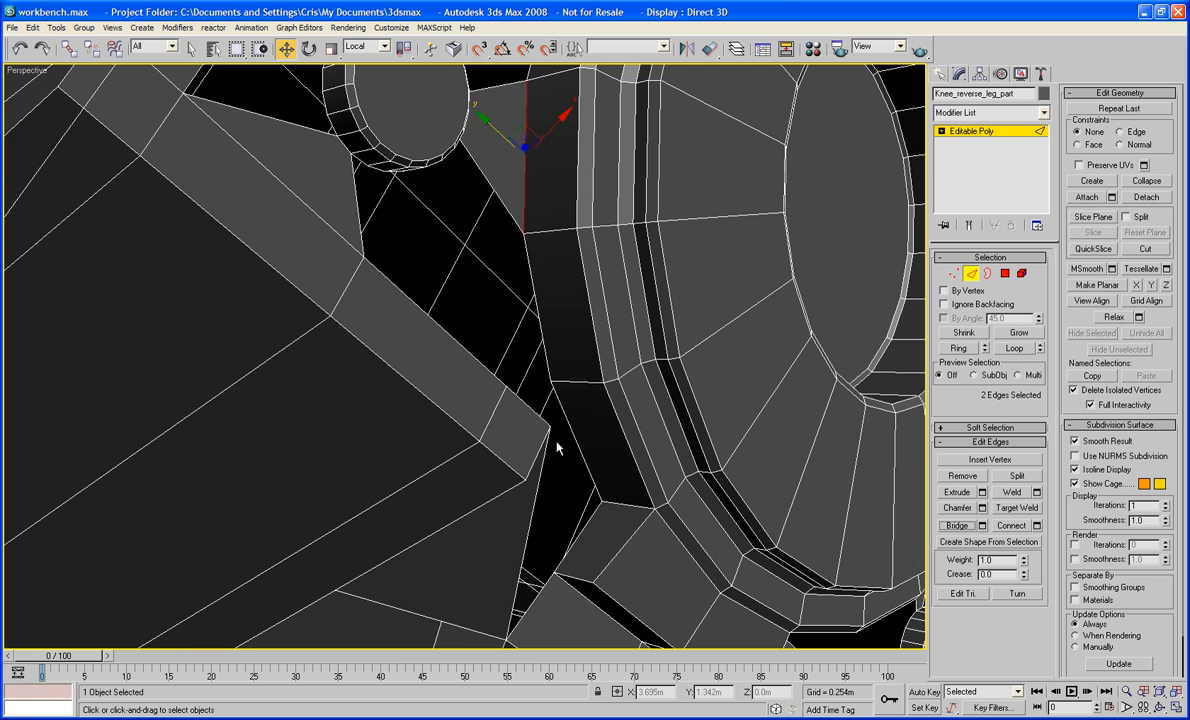
# Bridge the frame block's inner end edge to the facing edge of the side tab beside the ring
pyautogui.moveTo(558, 446); pyautogui.dragTo(576, 314, button='middle')
pyautogui.click(537, 401)
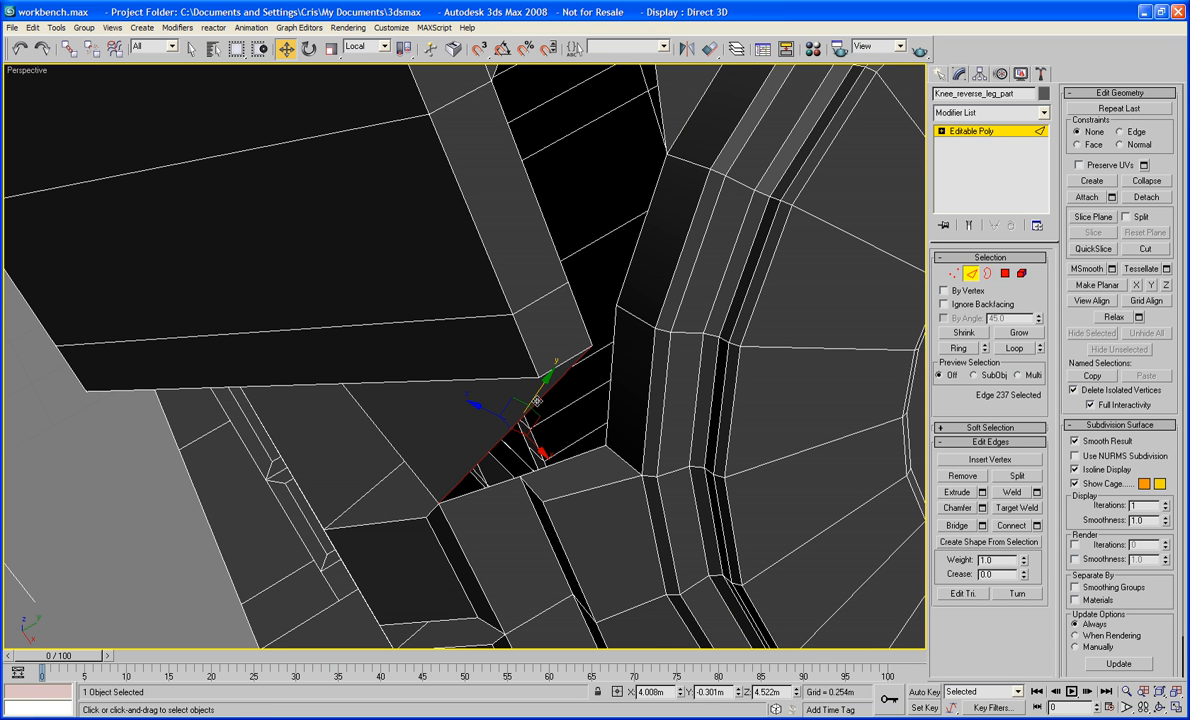
pyautogui.keyDown('ctrl'); pyautogui.click(562, 462); pyautogui.keyUp('ctrl')
pyautogui.click(960, 526)
# Bridge the other side of the same tab to the inner edge of the adjacent frame block
pyautogui.moveTo(574, 601); pyautogui.dragTo(566, 321, button='middle')
pyautogui.click(561, 312)
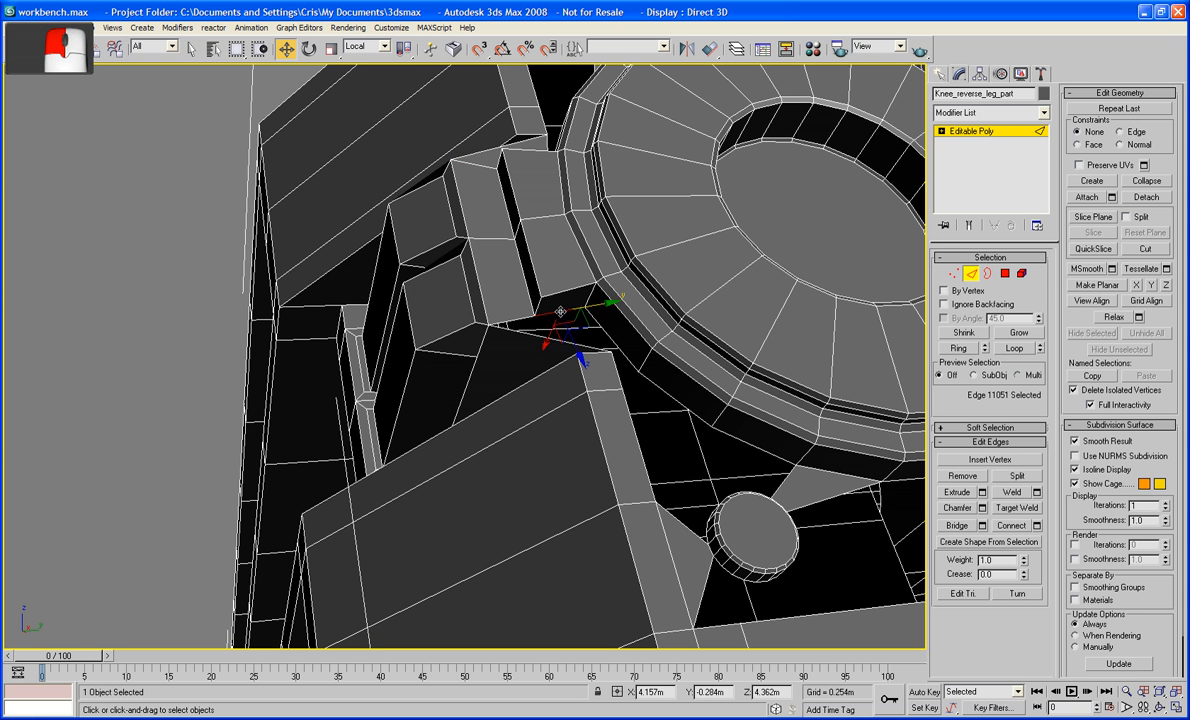
pyautogui.keyDown('ctrl'); pyautogui.click(522, 316); pyautogui.keyUp('ctrl')
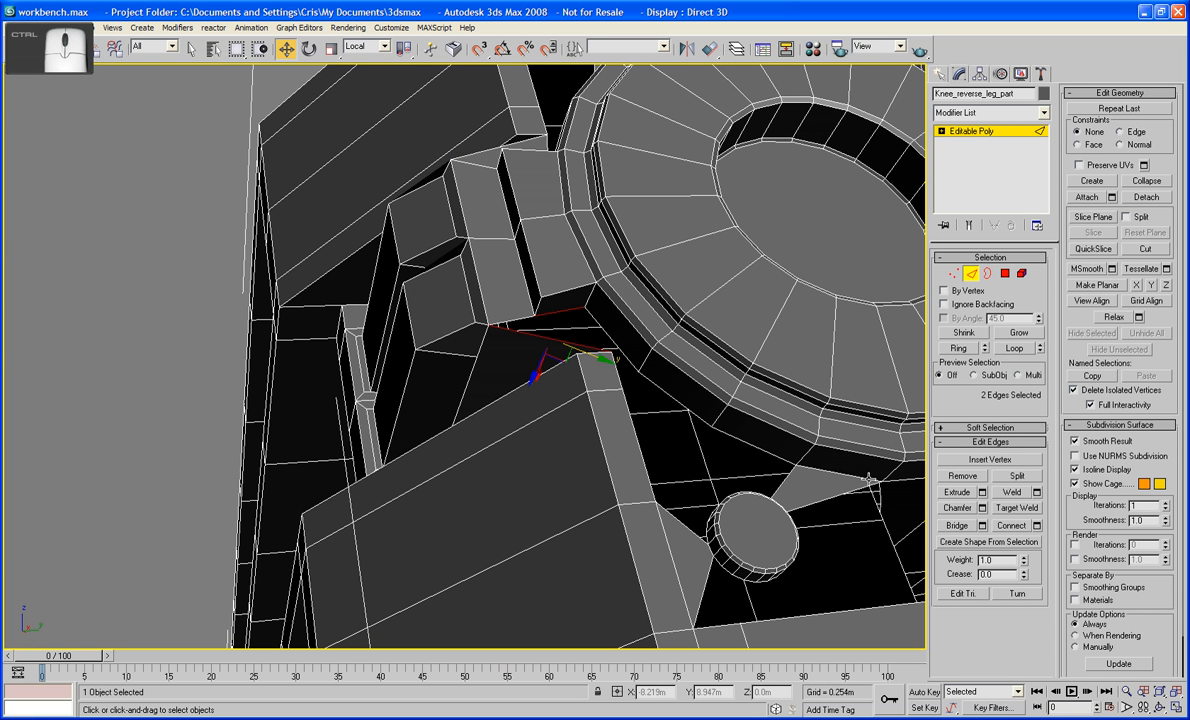
pyautogui.click(958, 527)
# Bridge one side edge of the opposite tab to the neighbouring frame block's inner edge
pyautogui.keyDown('alt'); pyautogui.moveTo(660, 445); pyautogui.dragTo(459, 388, button='middle'); pyautogui.keyUp('alt')
pyautogui.scroll(-4, 699, 470)
pyautogui.scroll(6, 526, 378)
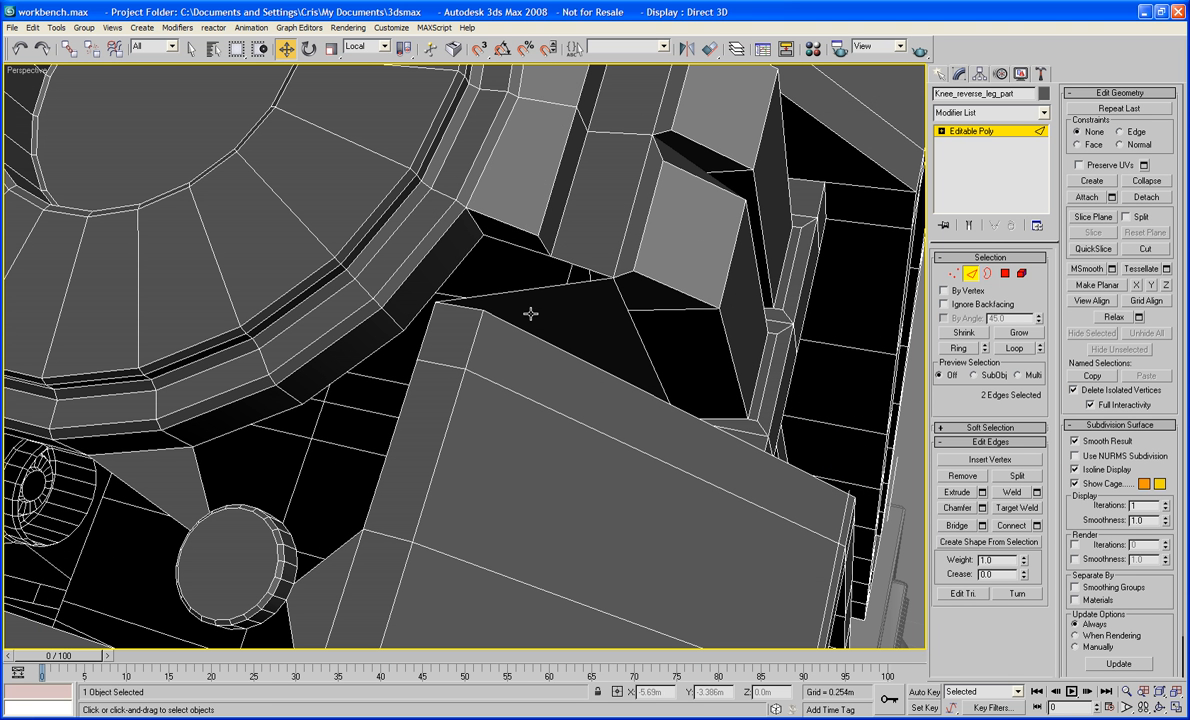
pyautogui.click(521, 264)
pyautogui.keyDown('ctrl'); pyautogui.click(523, 289); pyautogui.keyUp('ctrl')
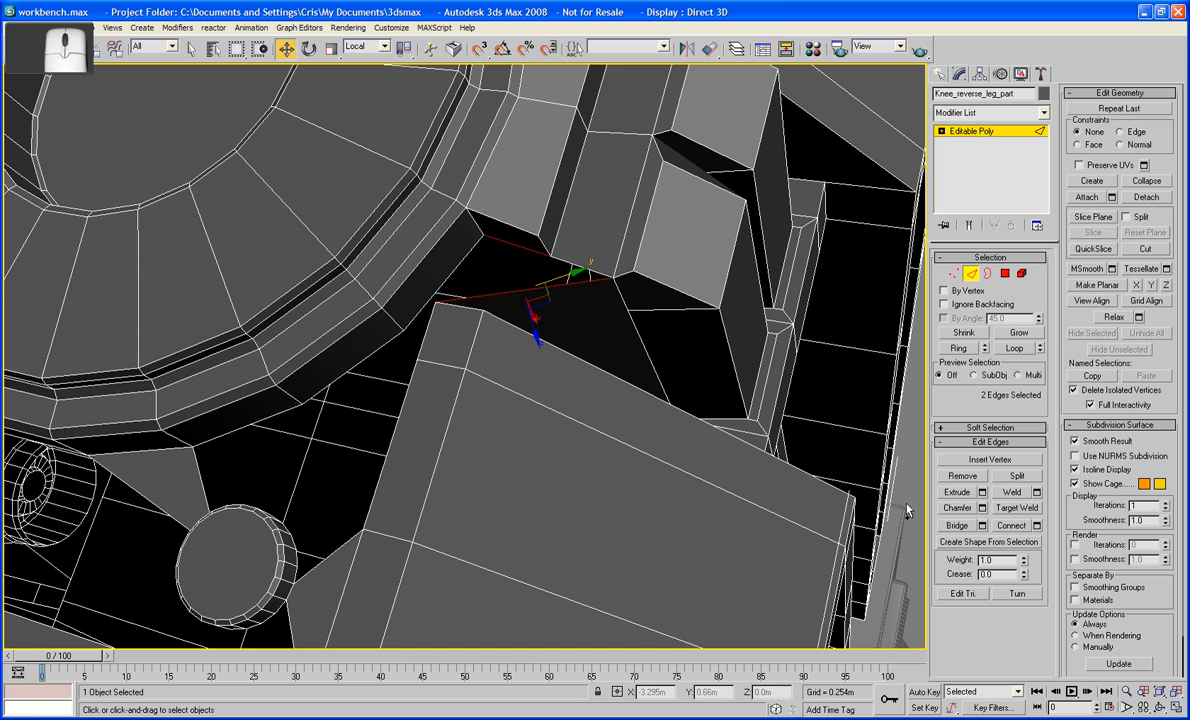
pyautogui.click(957, 526)
# Bridge the opposite tab's remaining side edge to the frame block edge facing it
pyautogui.keyDown('alt'); pyautogui.moveTo(646, 316); pyautogui.dragTo(589, 342, button='middle'); pyautogui.keyUp('alt')
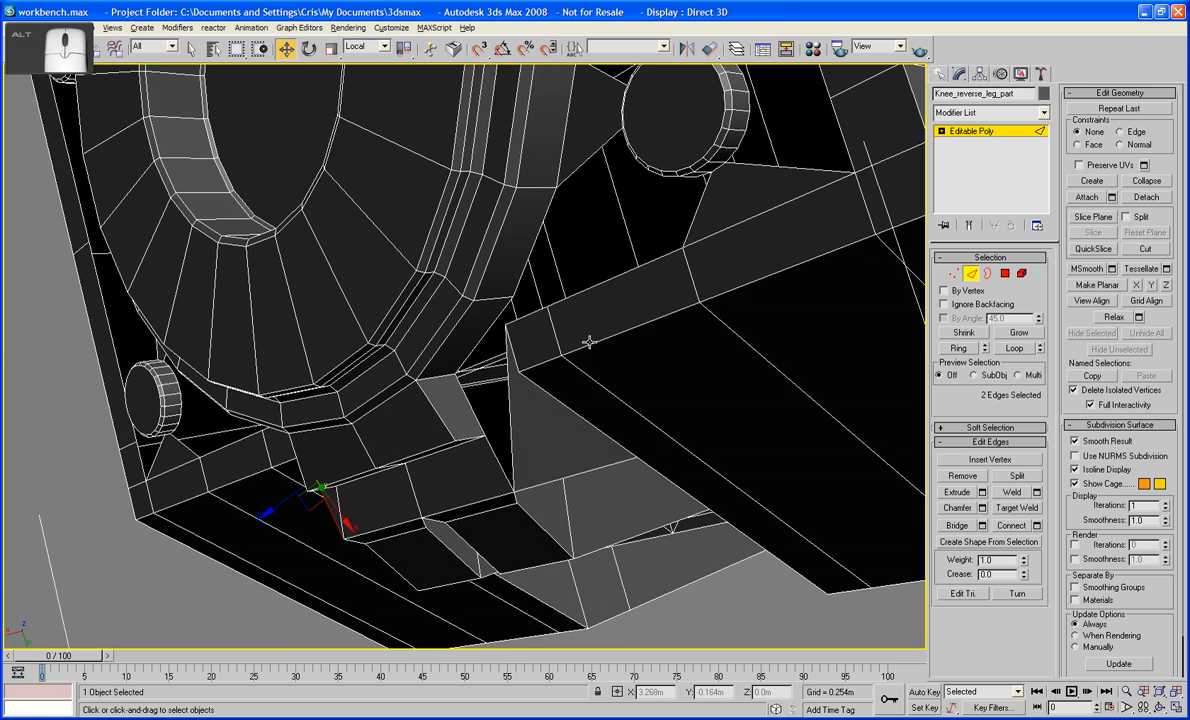
pyautogui.click(509, 399)
pyautogui.keyDown('ctrl'); pyautogui.click(471, 406); pyautogui.keyUp('ctrl')
pyautogui.click(964, 527)
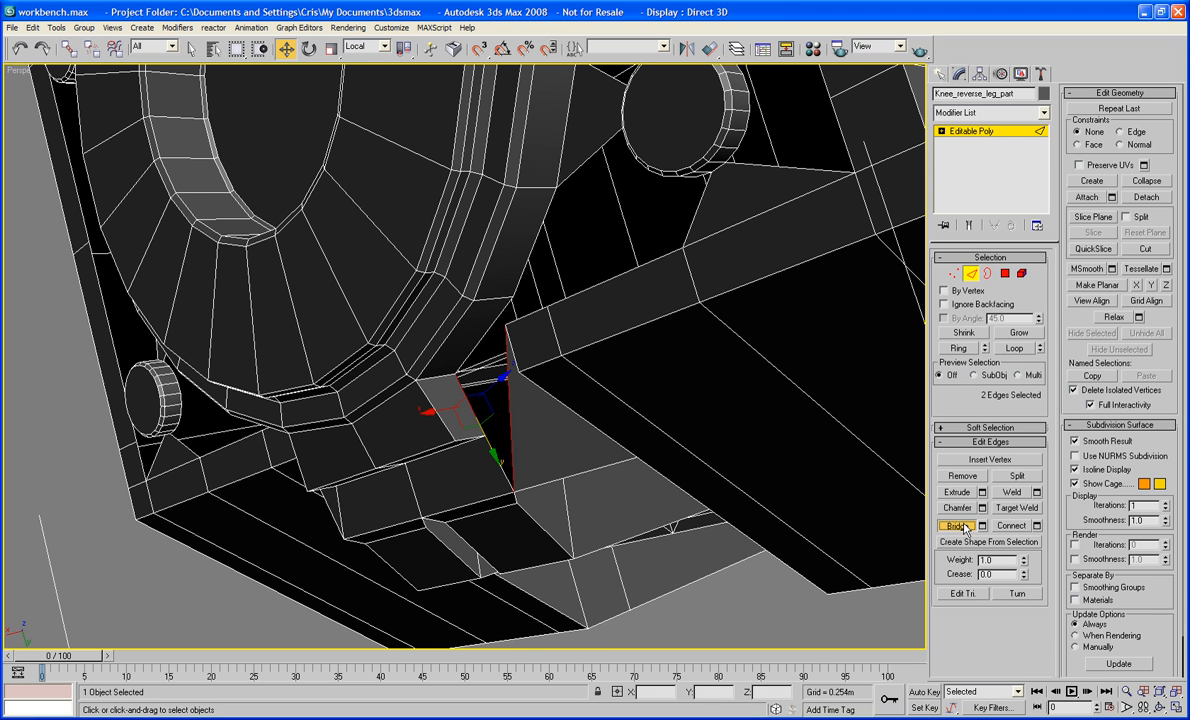
# Cap all the open borders on the end face between the ring, the bolt cylinders and the frame
pyautogui.keyDown('alt'); pyautogui.moveTo(853, 481); pyautogui.dragTo(789, 482, button='middle'); pyautogui.keyUp('alt')
pyautogui.scroll(-4, 789, 482)
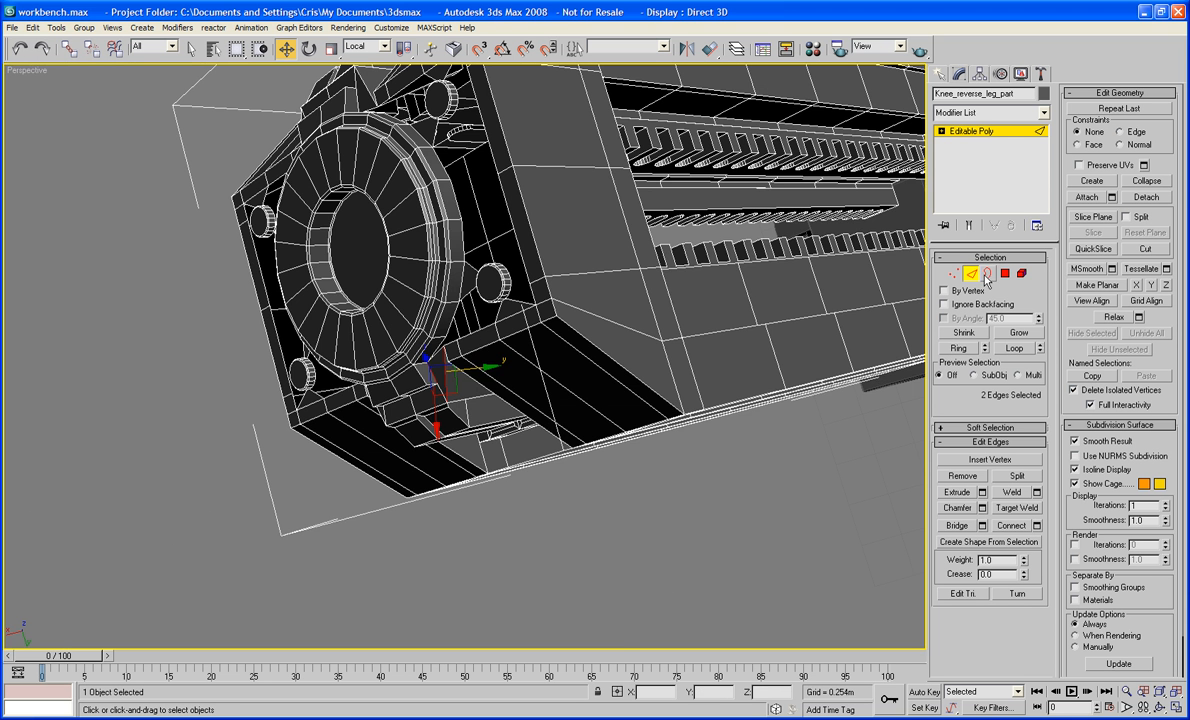
pyautogui.click(987, 274)
pyautogui.click(520, 245)
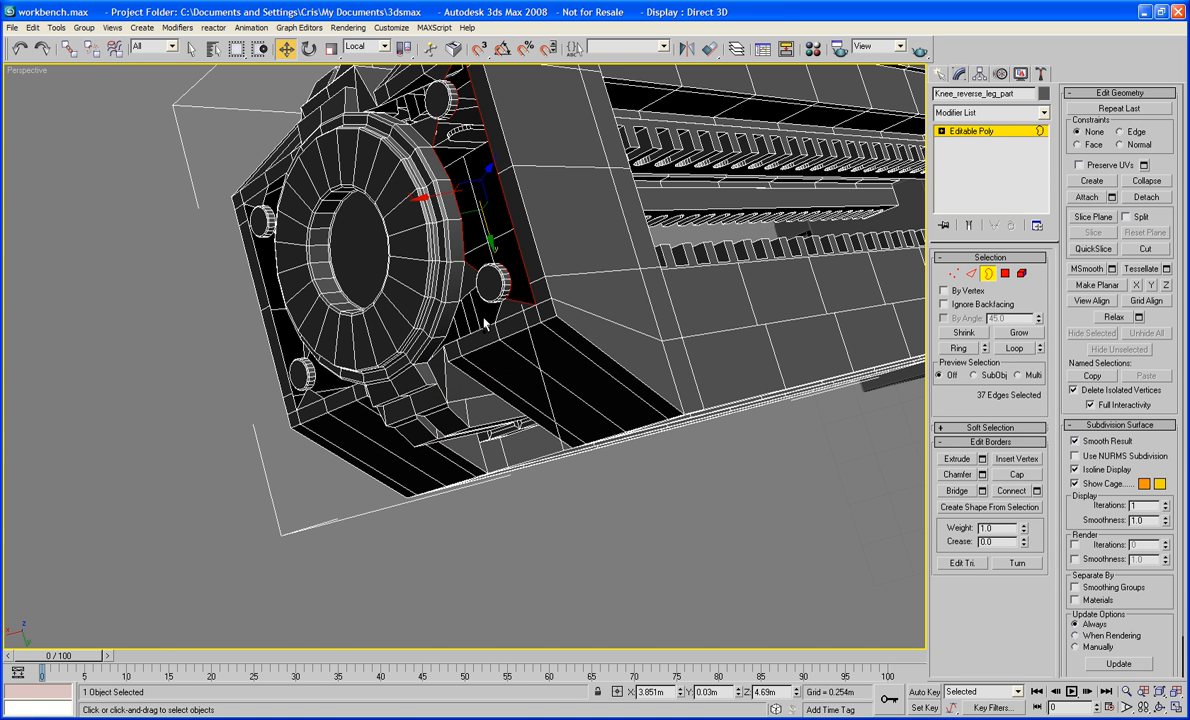
pyautogui.keyDown('ctrl'); pyautogui.click(440, 302); pyautogui.keyUp('ctrl')
pyautogui.keyDown('alt'); pyautogui.moveTo(440, 302); pyautogui.dragTo(494, 287, button='middle'); pyautogui.keyUp('alt')
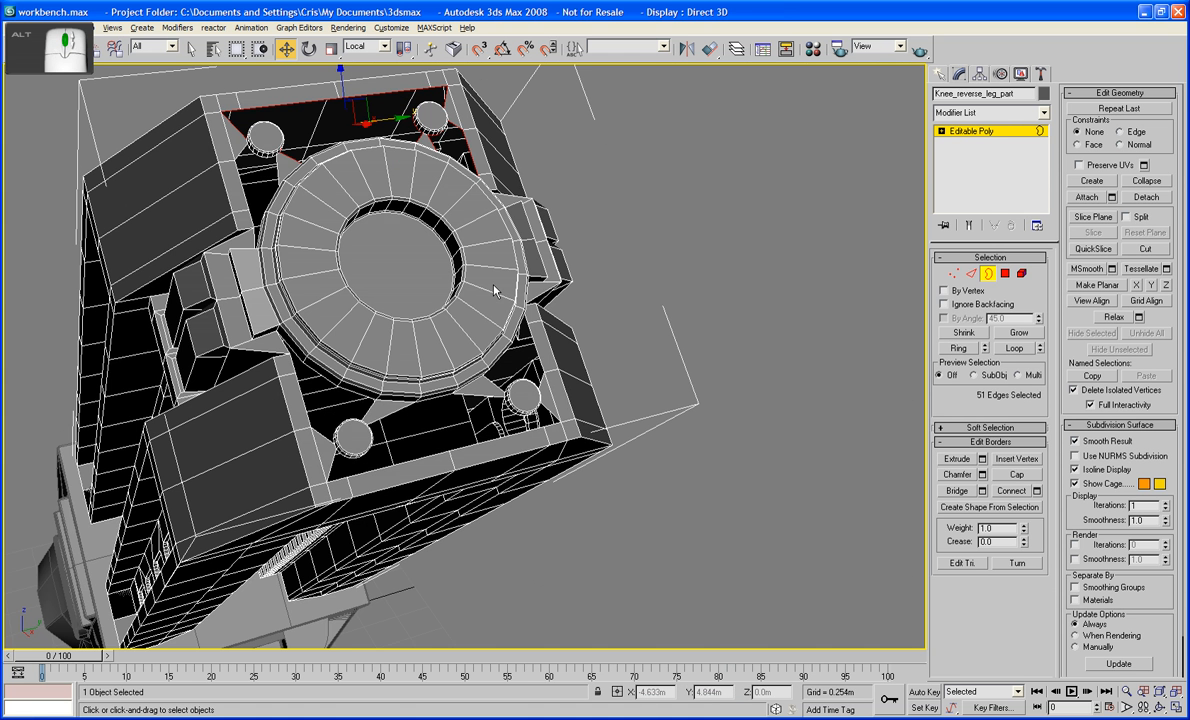
pyautogui.keyDown('ctrl'); pyautogui.click(540, 356); pyautogui.keyUp('ctrl')
pyautogui.keyDown('ctrl'); pyautogui.click(490, 437); pyautogui.keyUp('ctrl')
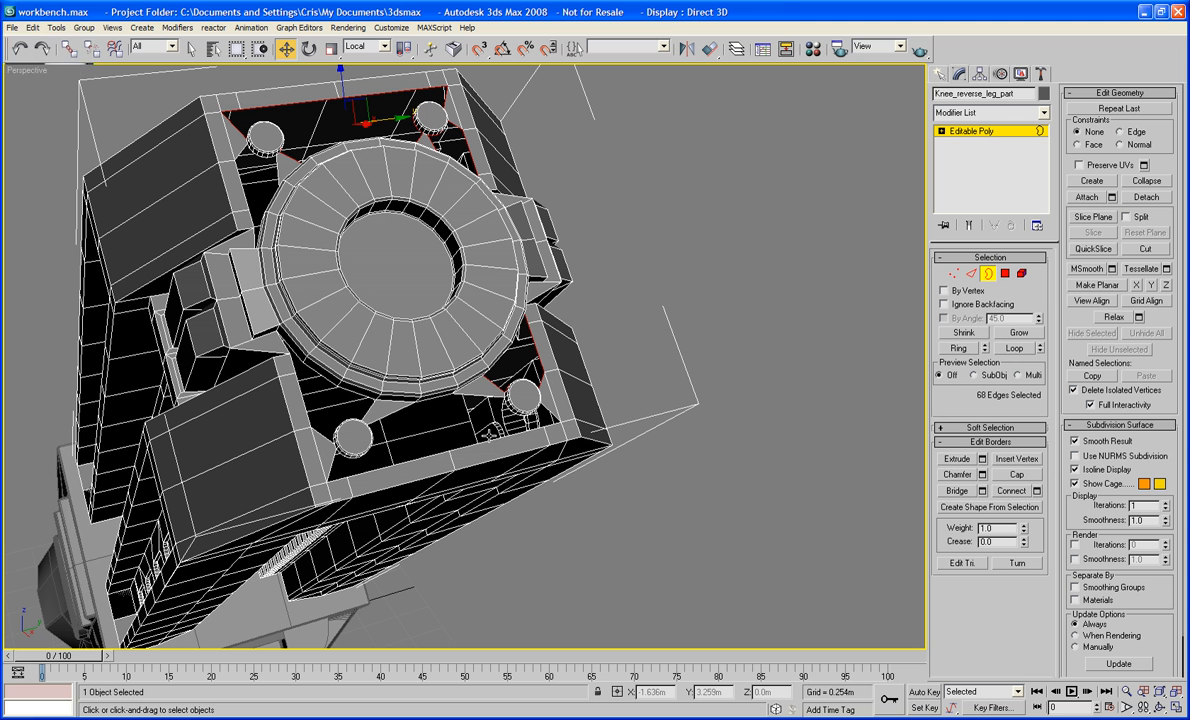
pyautogui.keyDown('ctrl'); pyautogui.click(302, 406); pyautogui.keyUp('ctrl')
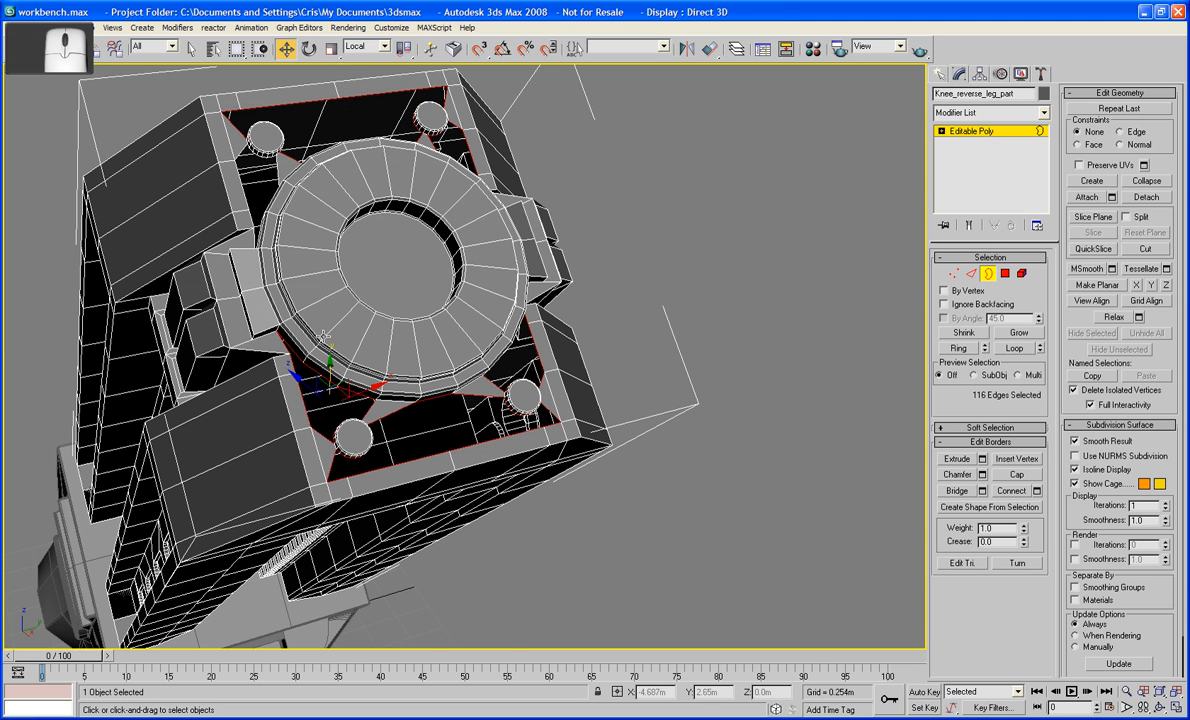
pyautogui.keyDown('alt'); pyautogui.moveTo(302, 406); pyautogui.dragTo(347, 363, button='middle'); pyautogui.keyUp('alt')
pyautogui.keyDown('ctrl'); pyautogui.click(306, 364); pyautogui.keyUp('ctrl')
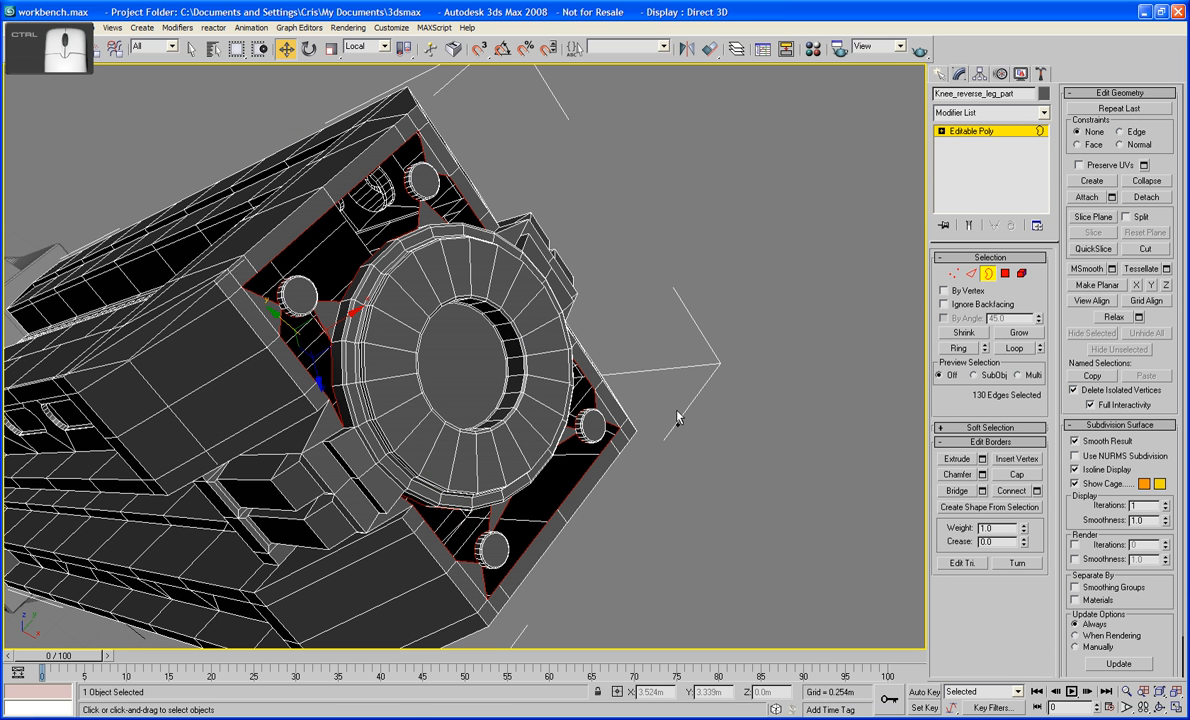
pyautogui.click(1015, 475)
pyautogui.click(805, 292)
# Turn off the edged-faces display and leave border sub-object editing of the leg part
pyautogui.keyDown('alt'); pyautogui.moveTo(804, 292); pyautogui.dragTo(849, 263, button='middle'); pyautogui.keyUp('alt')
pyautogui.press('F4')
pyautogui.scroll(-5, 797, 261)
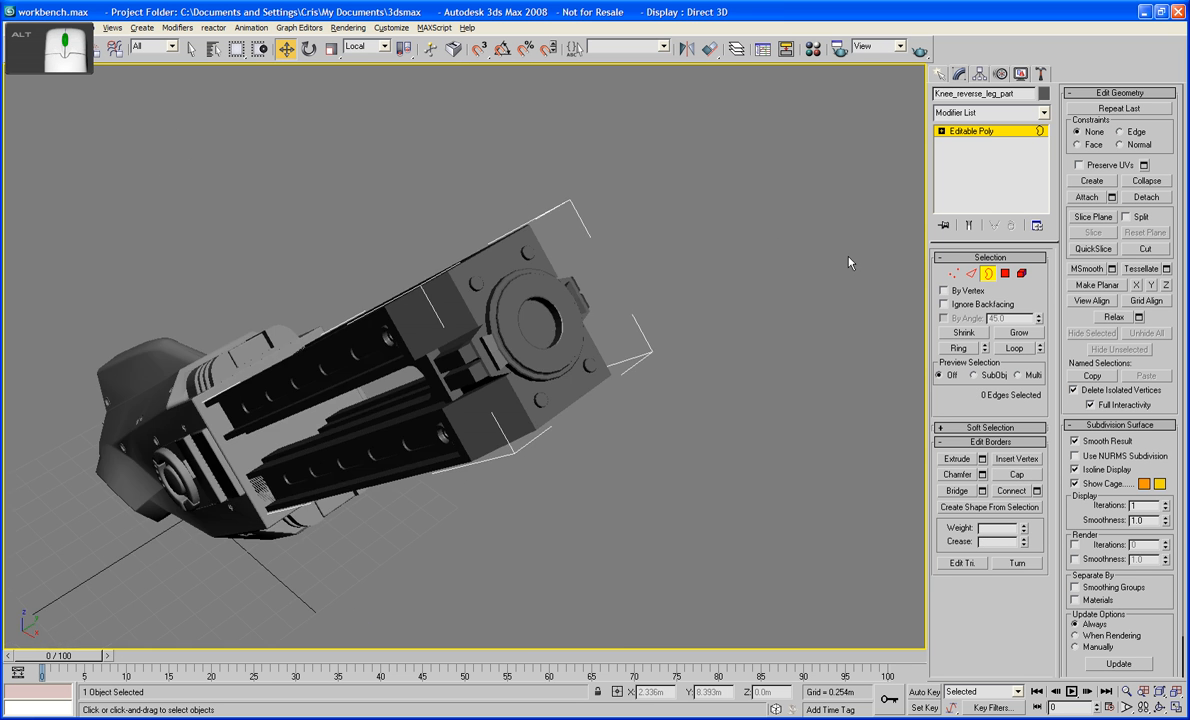
pyautogui.click(988, 276)
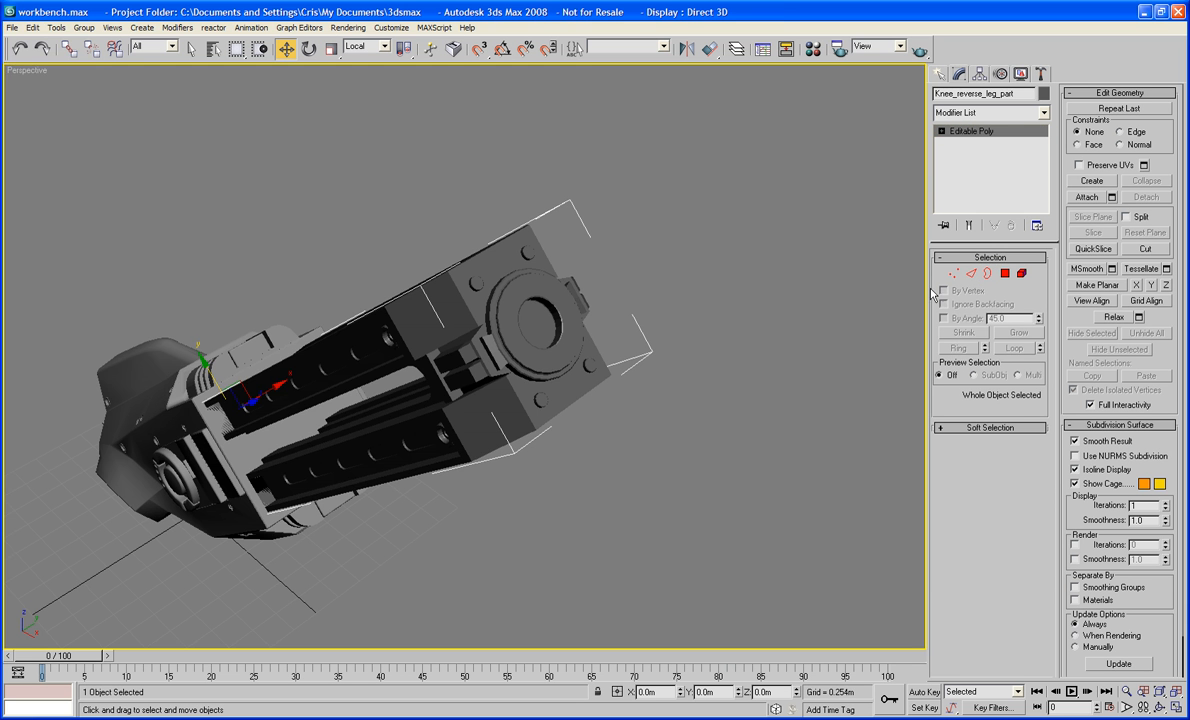
# Scale the whole knee reverse leg part down uniformly to about 92 percent
pyautogui.moveTo(743, 349); pyautogui.dragTo(474, 175, button='middle')
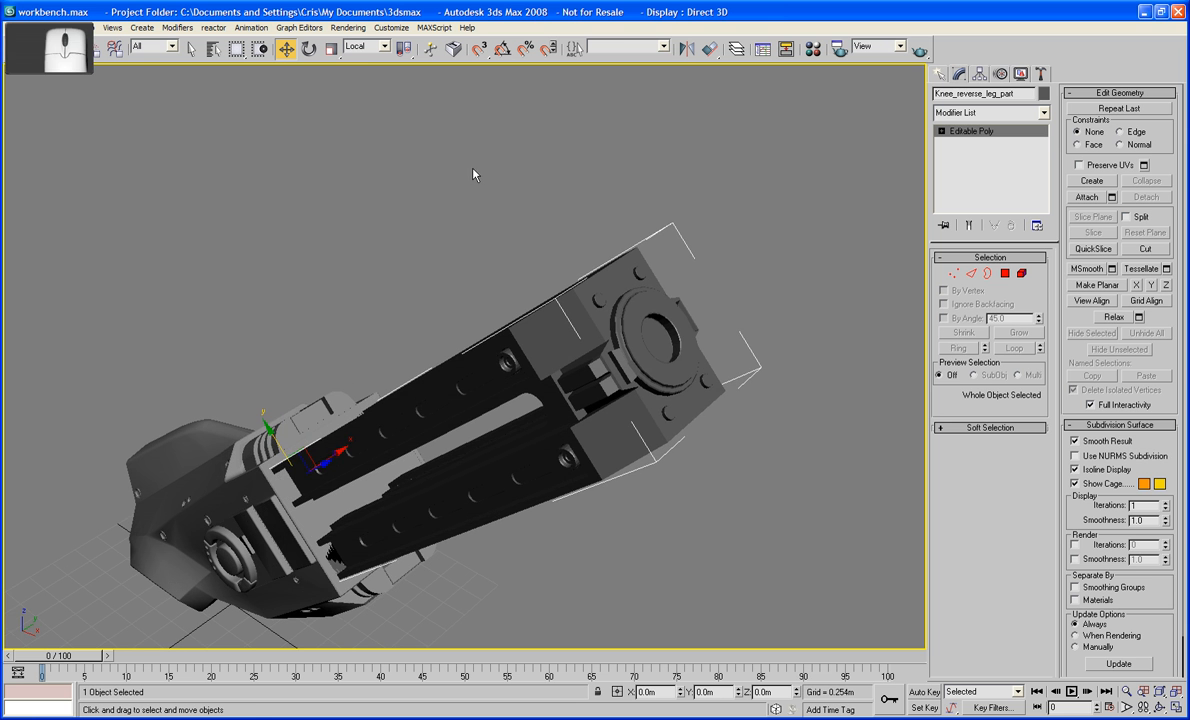
pyautogui.click(331, 48)
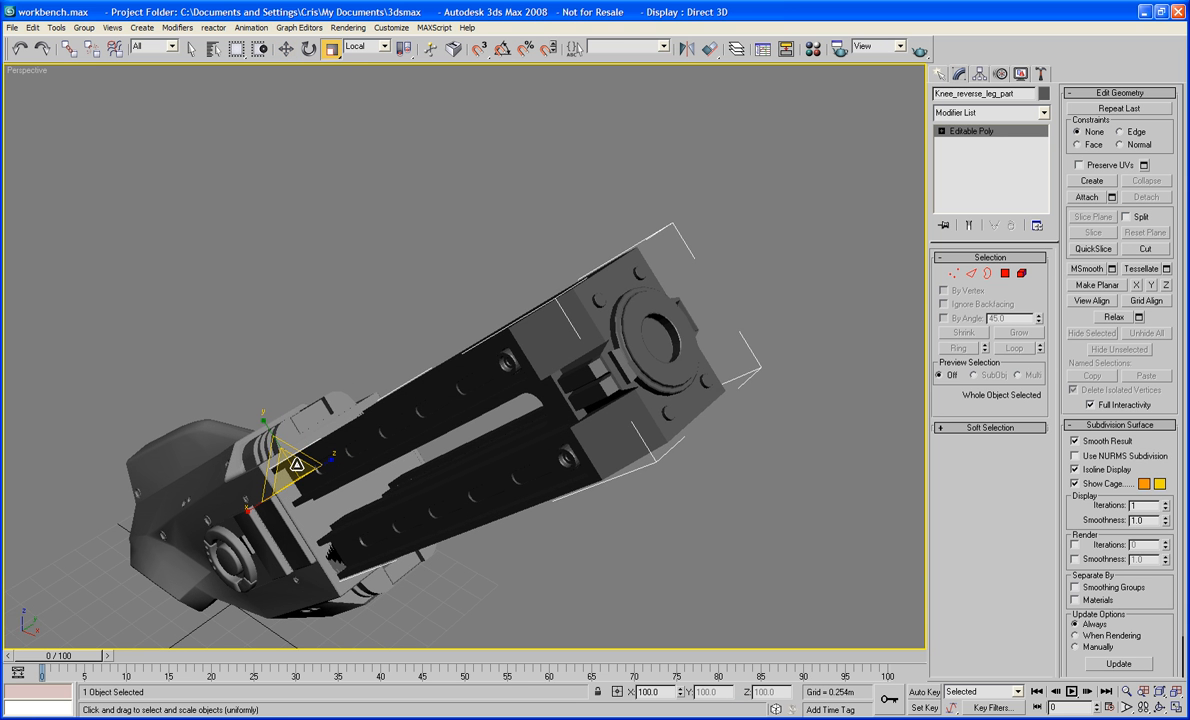
pyautogui.moveTo(295, 464); pyautogui.dragTo(298, 470)
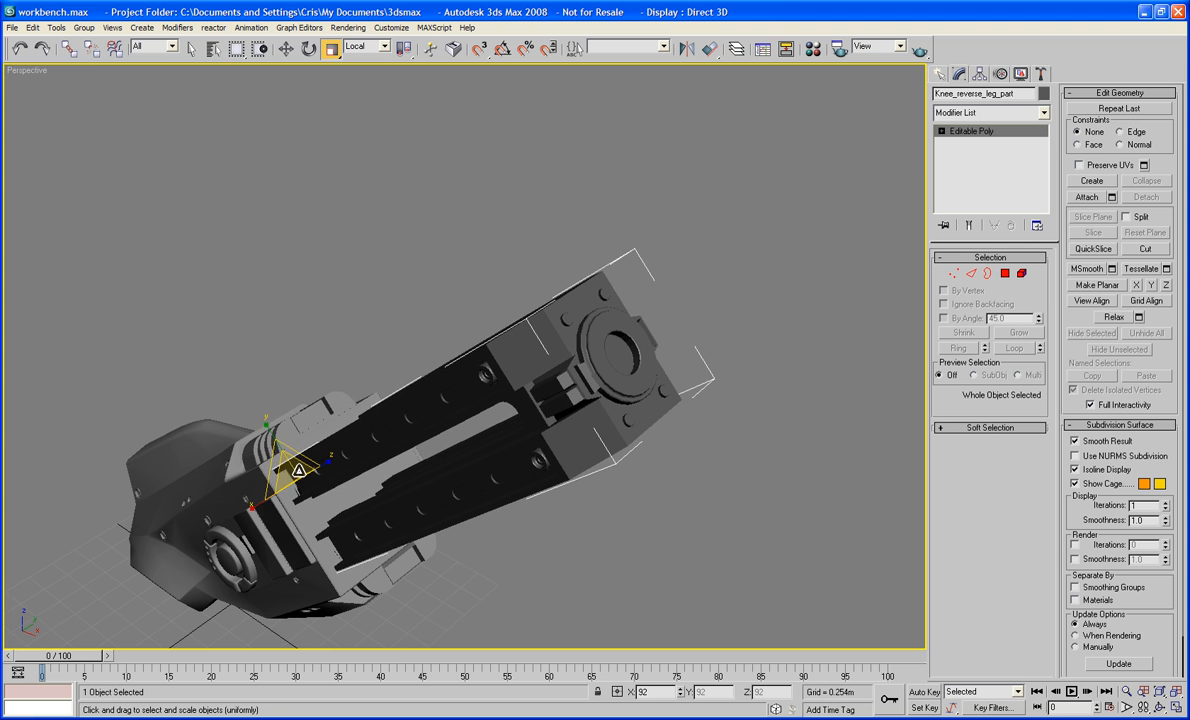
# Move the leg part about 0.033 m along its local X axis and about -0.043 m along its local Y axis
pyautogui.keyDown('alt'); pyautogui.moveTo(350, 462); pyautogui.dragTo(311, 433, button='middle'); pyautogui.keyUp('alt')
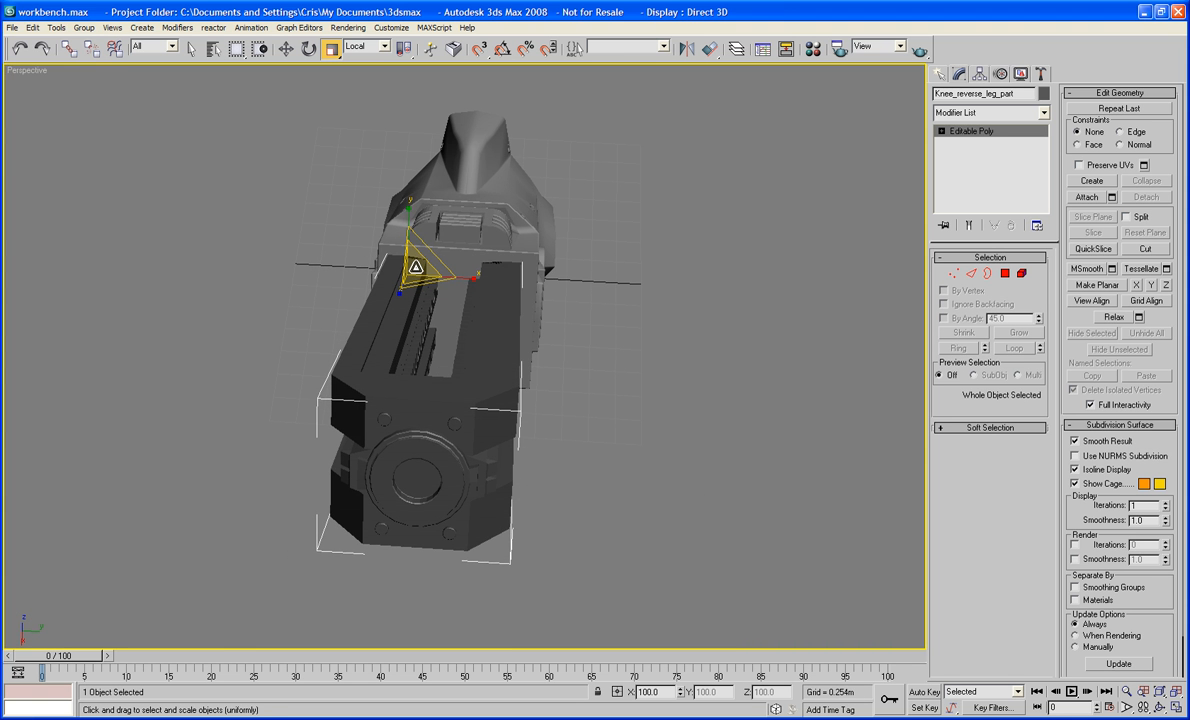
pyautogui.moveTo(416, 268); pyautogui.dragTo(463, 278)
pyautogui.click(286, 50)
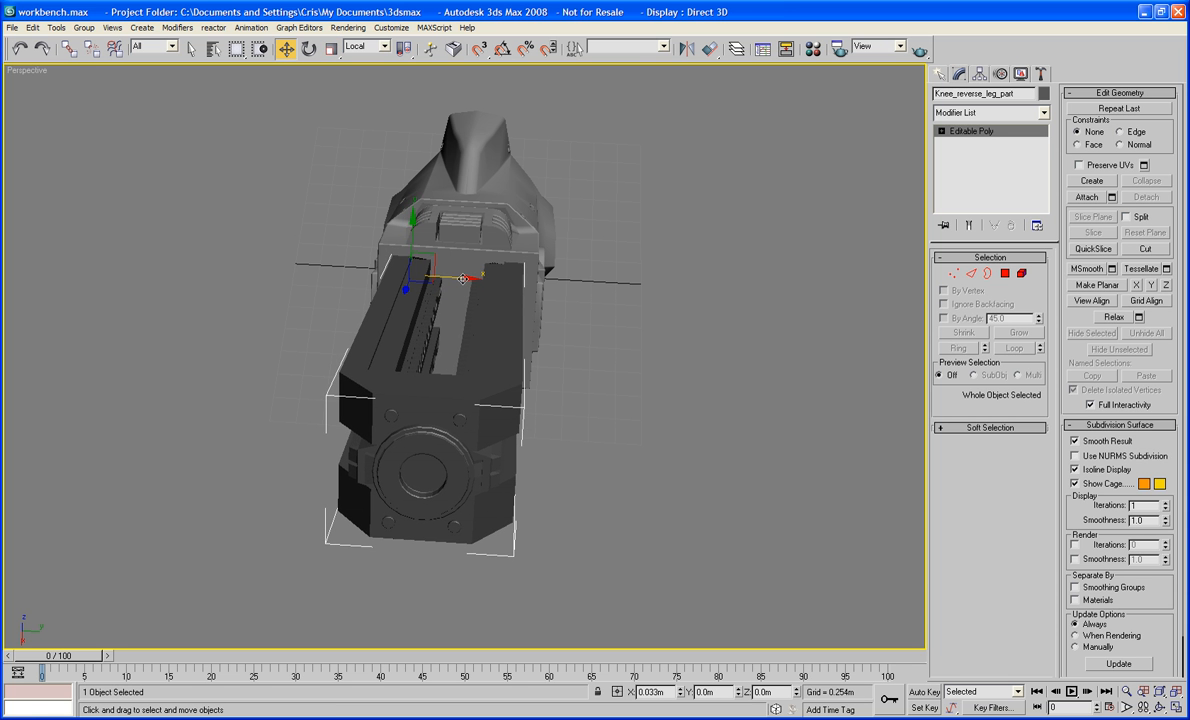
pyautogui.keyDown('alt'); pyautogui.moveTo(463, 278); pyautogui.dragTo(348, 326, button='middle'); pyautogui.keyUp('alt')
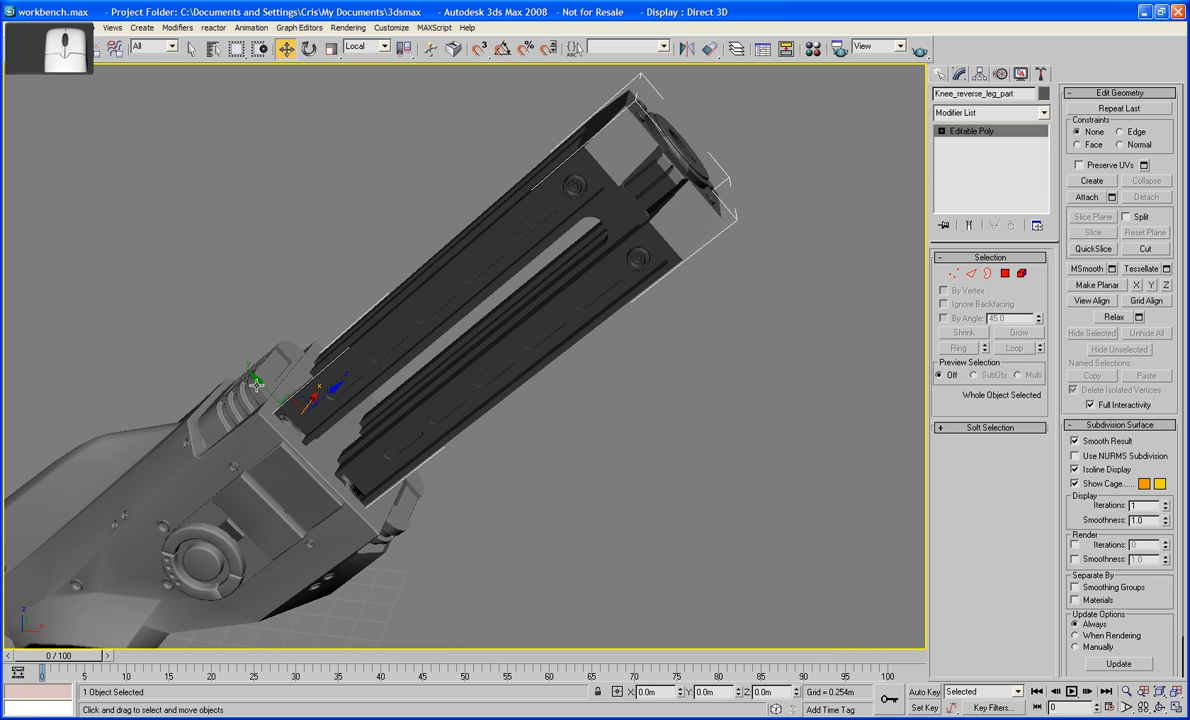
pyautogui.moveTo(260, 384); pyautogui.dragTo(265, 390)
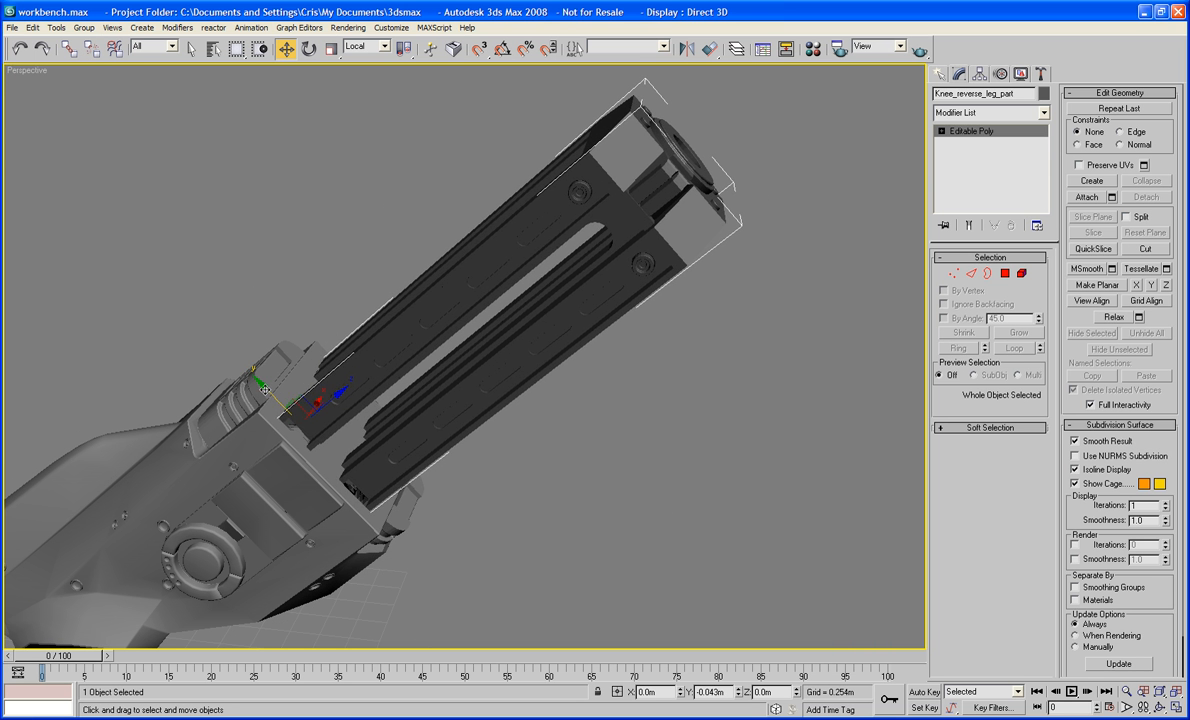
# Hide every object except the leg part and start polygon-level editing on it
pyautogui.rightClick(320, 404)
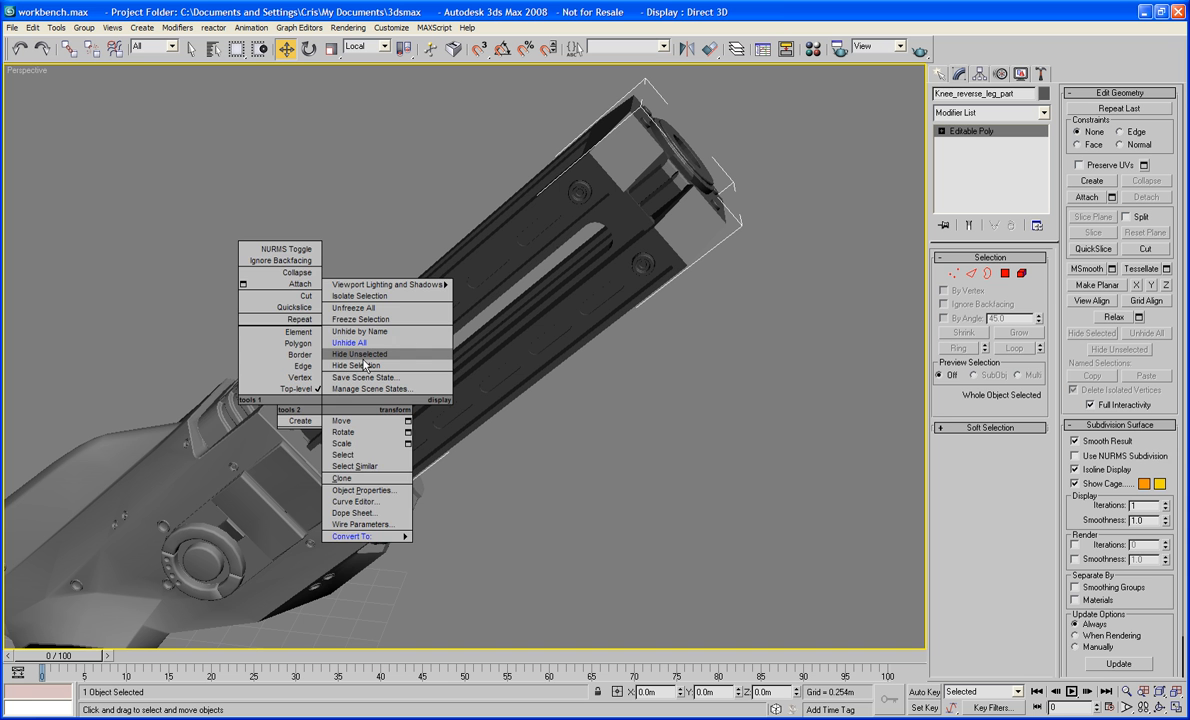
pyautogui.click(360, 354)
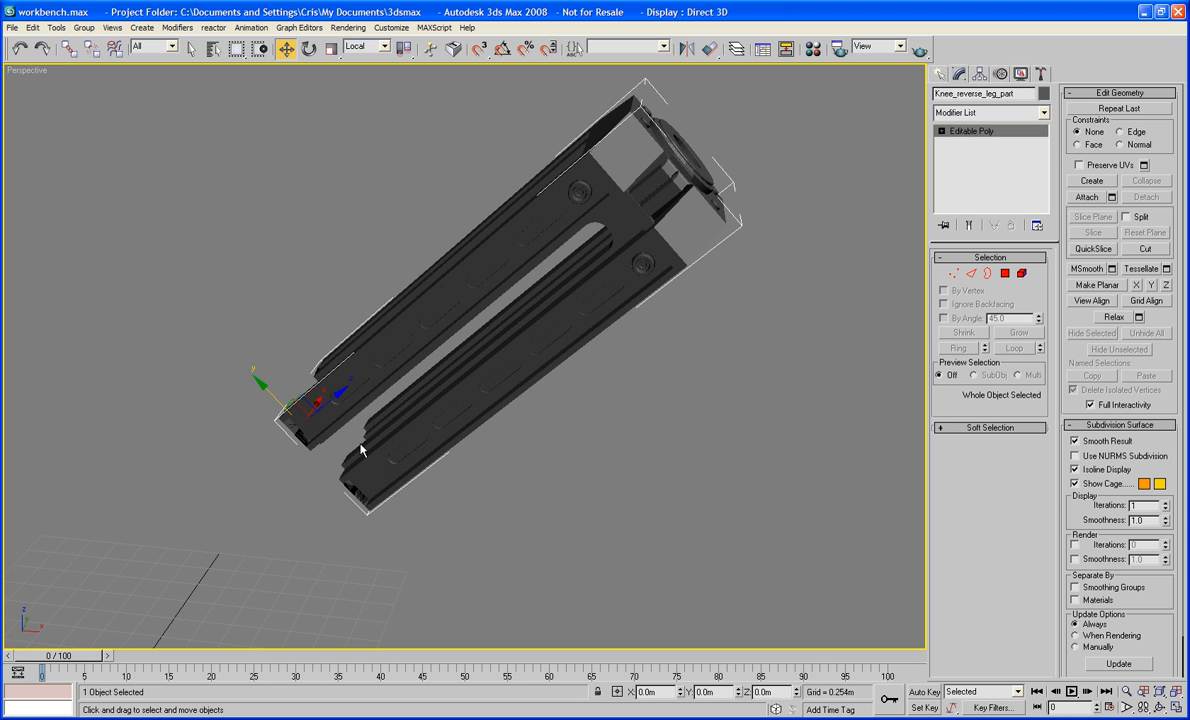
pyautogui.keyDown('alt'); pyautogui.moveTo(348, 517); pyautogui.dragTo(567, 353, button='middle'); pyautogui.keyUp('alt')
pyautogui.click(1004, 274)
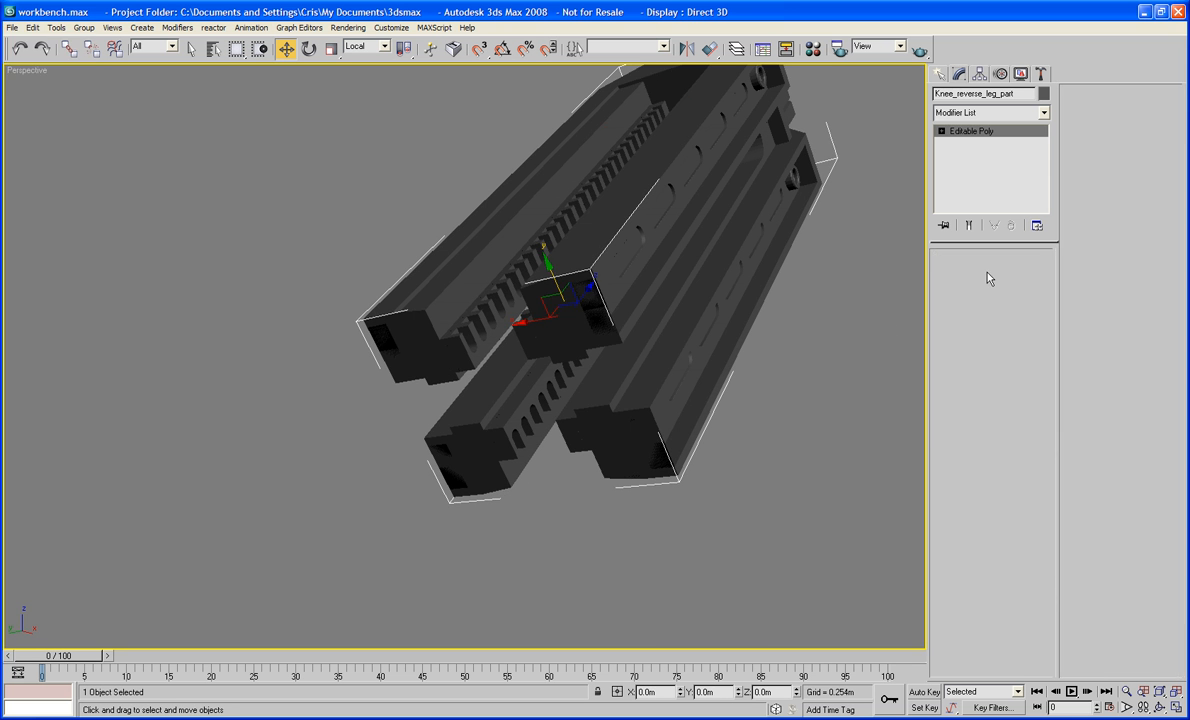
# Delete the end-cap polygons one by one from the first arm at the end away from the ring, with edged faces displayed
pyautogui.keyDown('alt'); pyautogui.moveTo(690, 332); pyautogui.dragTo(669, 338, button='middle'); pyautogui.keyUp('alt')
pyautogui.click(565, 317)
pyautogui.press('Delete')
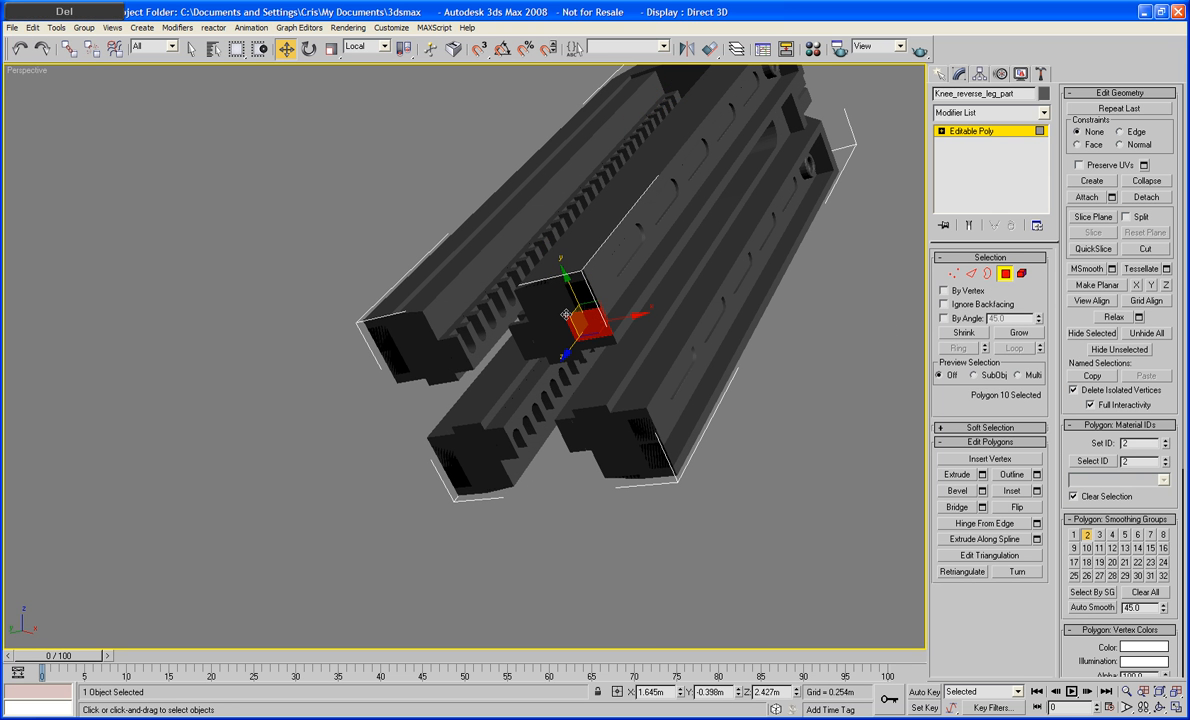
pyautogui.click(581, 299)
pyautogui.press('Delete')
pyautogui.click(574, 295)
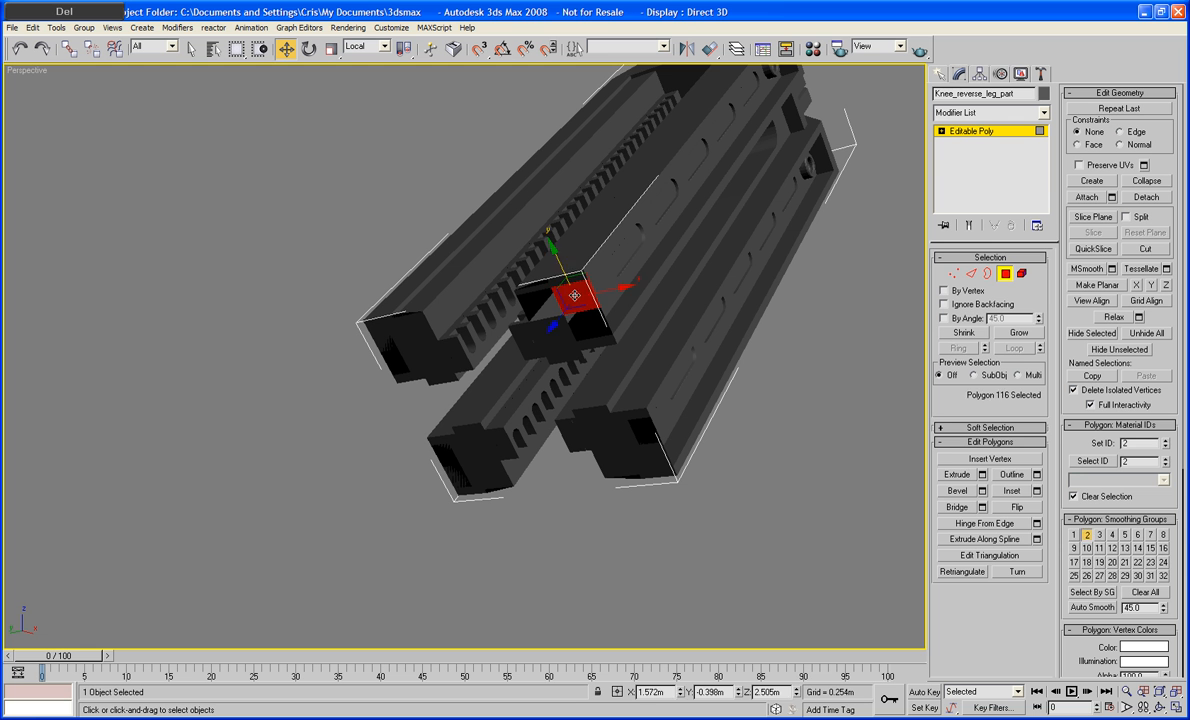
pyautogui.press('Delete')
pyautogui.click(574, 279)
pyautogui.press('F4')
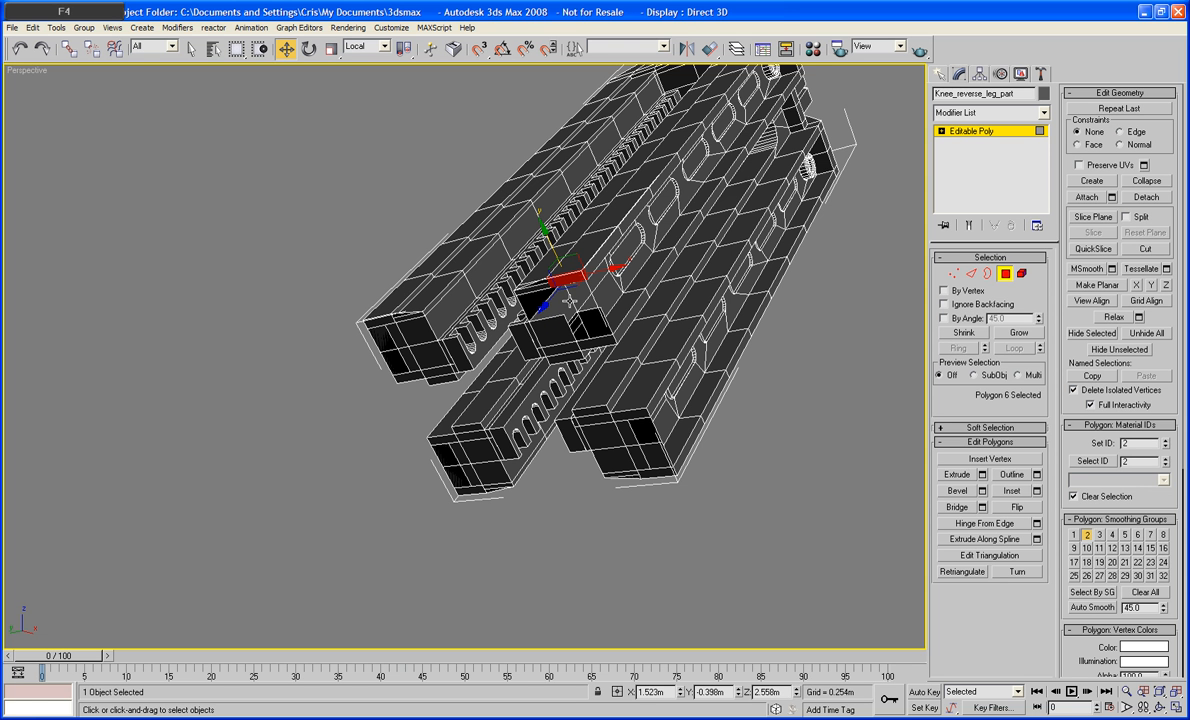
pyautogui.press('Delete')
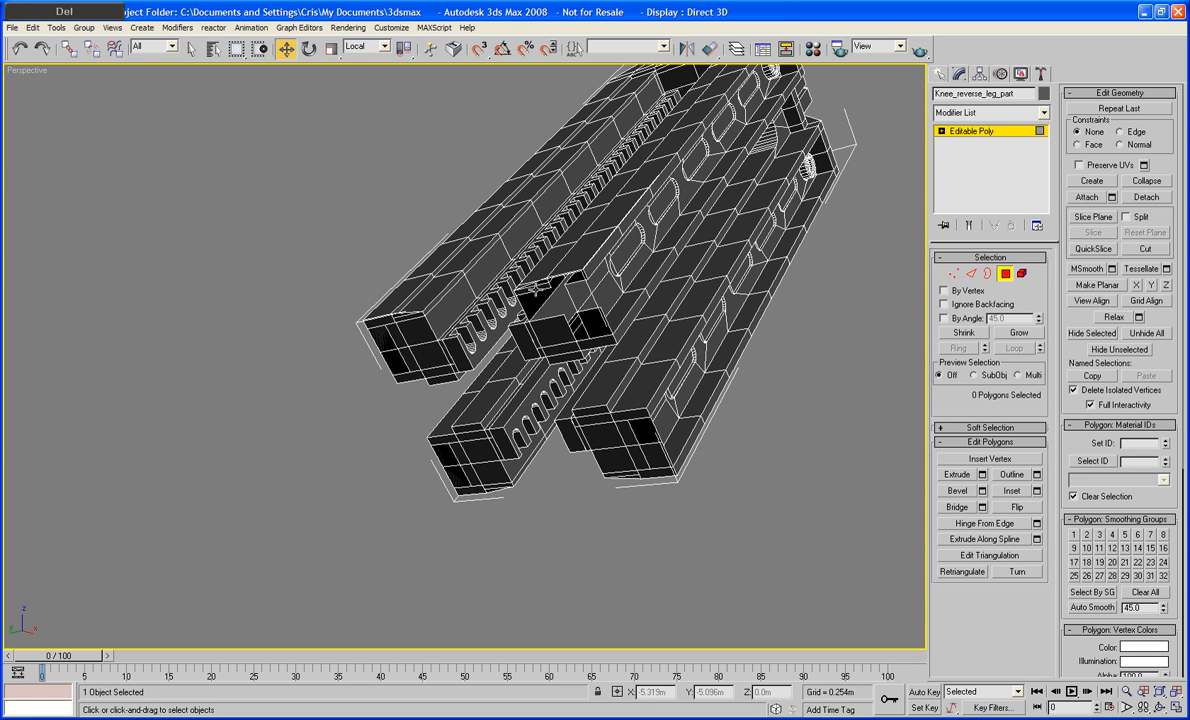
pyautogui.click(535, 291)
pyautogui.press('Delete')
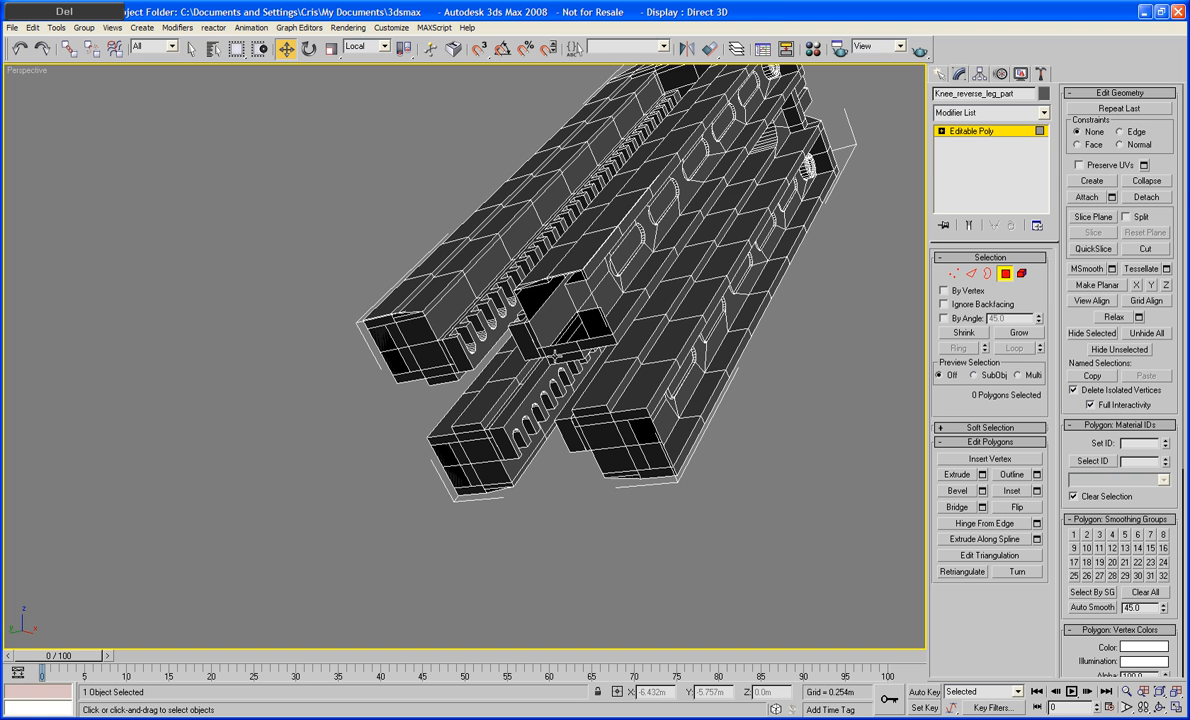
pyautogui.click(555, 350)
pyautogui.press('Delete')
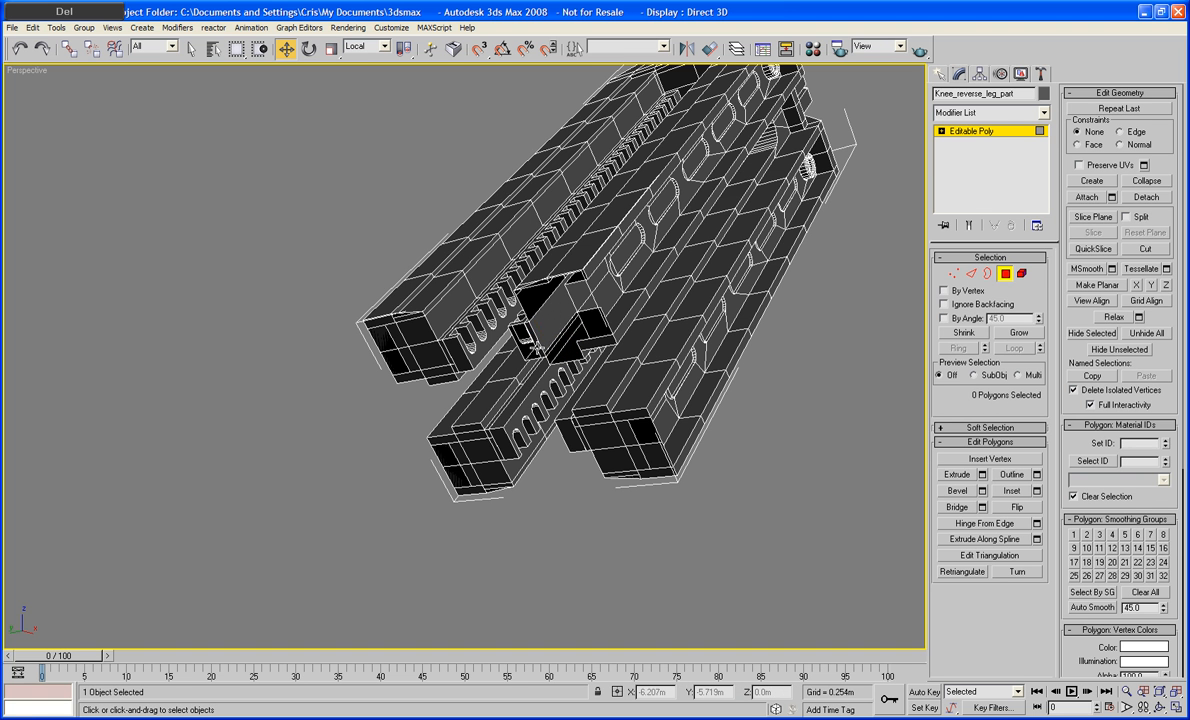
pyautogui.click(536, 339)
pyautogui.press('Delete')
pyautogui.click(560, 328)
pyautogui.press('Delete')
pyautogui.click(585, 290)
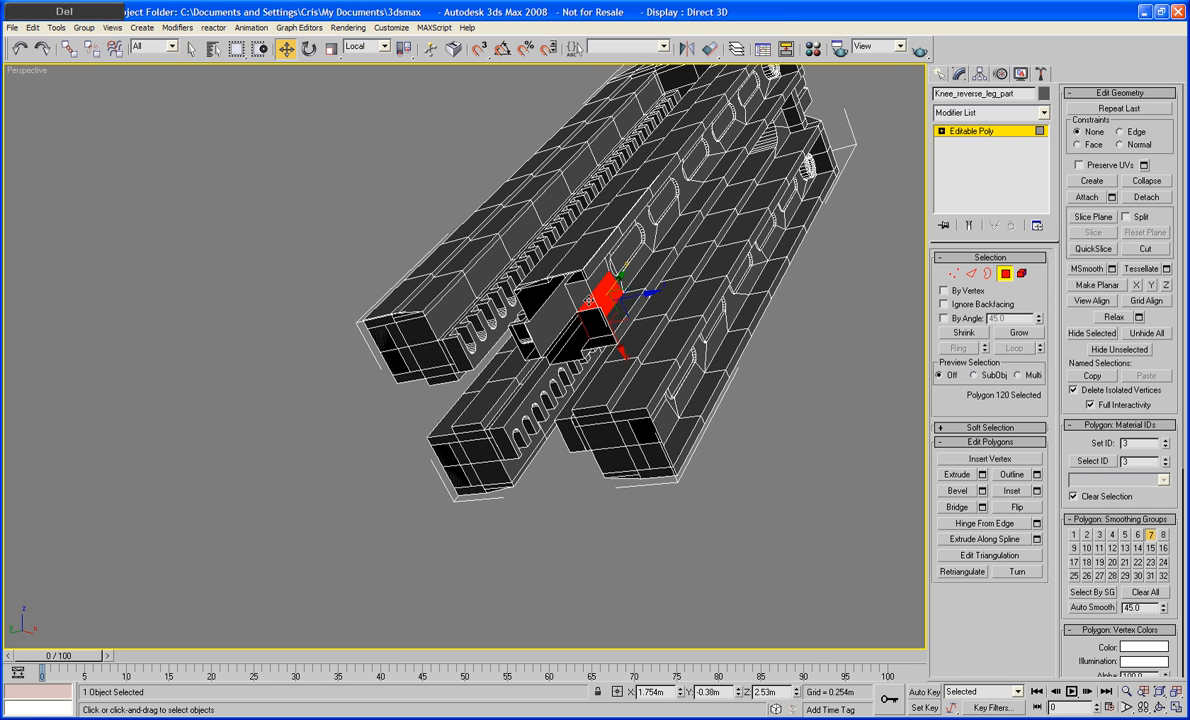
pyautogui.press('Delete')
pyautogui.hotkey('ctrl', 'z')
# Delete the small outer polygon at the open end of the first arm and the matching one on the adjacent arm
pyautogui.keyDown('alt'); pyautogui.moveTo(588, 300); pyautogui.dragTo(427, 371, button='middle'); pyautogui.keyUp('alt')
pyautogui.click(352, 430)
pyautogui.press('Delete')
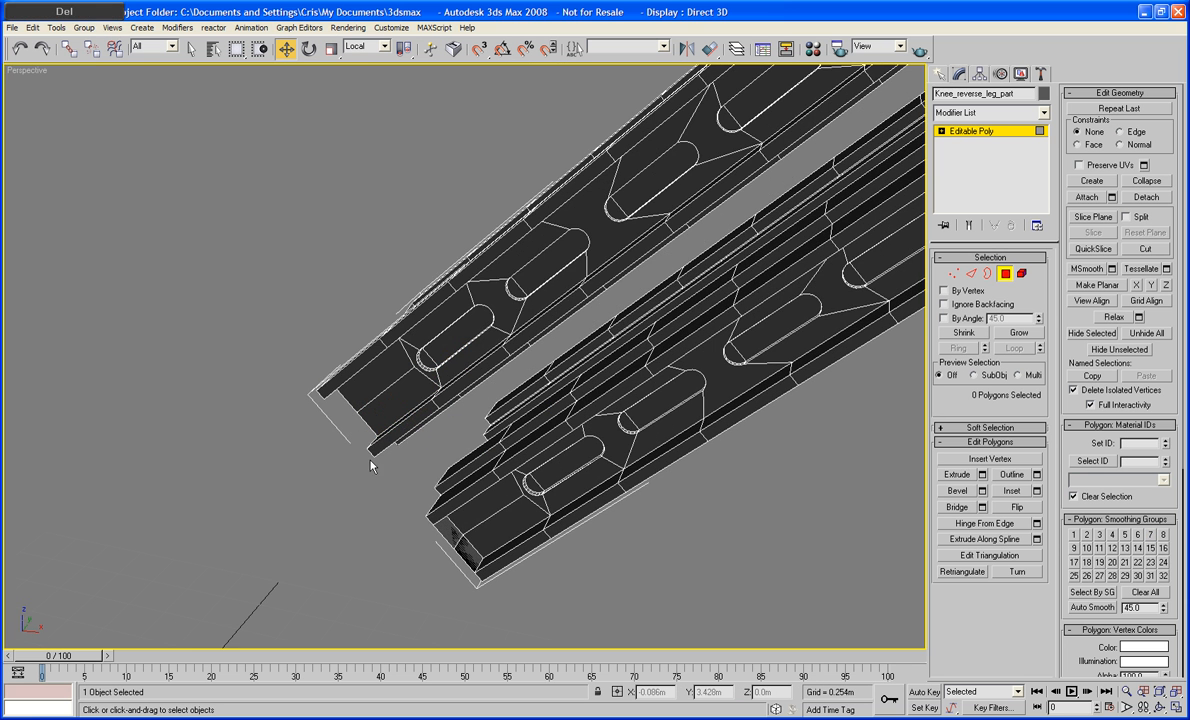
pyautogui.keyDown('alt'); pyautogui.moveTo(372, 462); pyautogui.dragTo(325, 454, button='middle'); pyautogui.keyUp('alt')
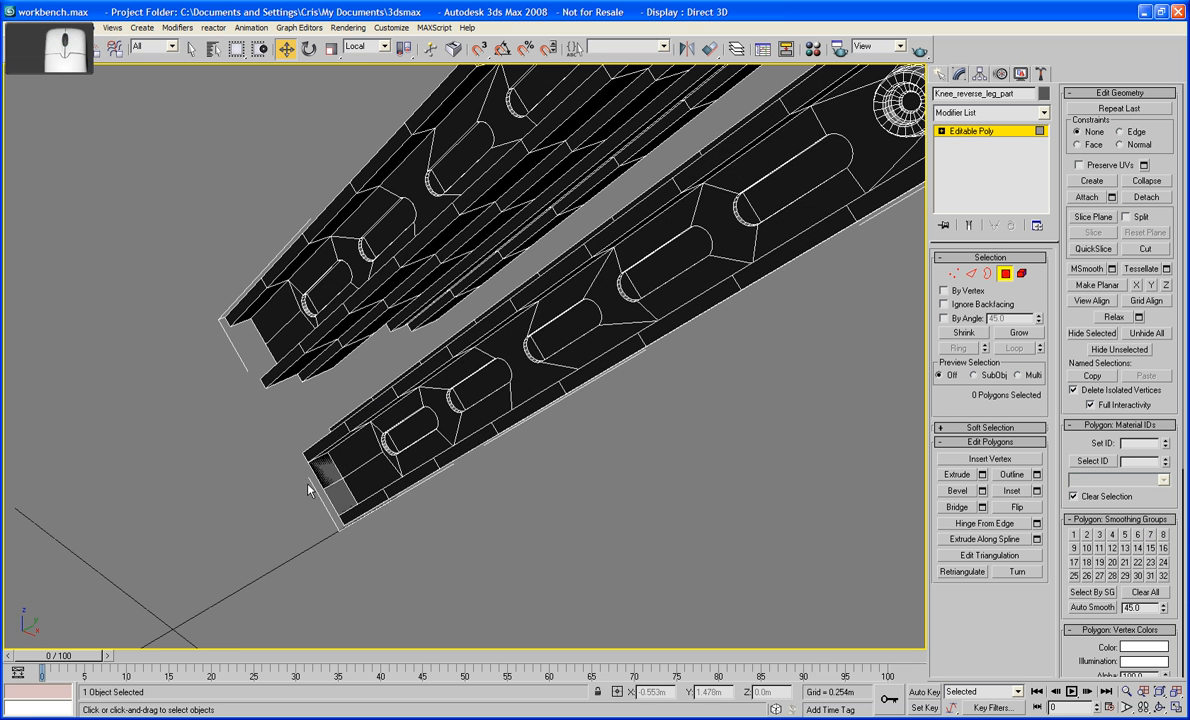
pyautogui.click(318, 476)
pyautogui.press('Delete')
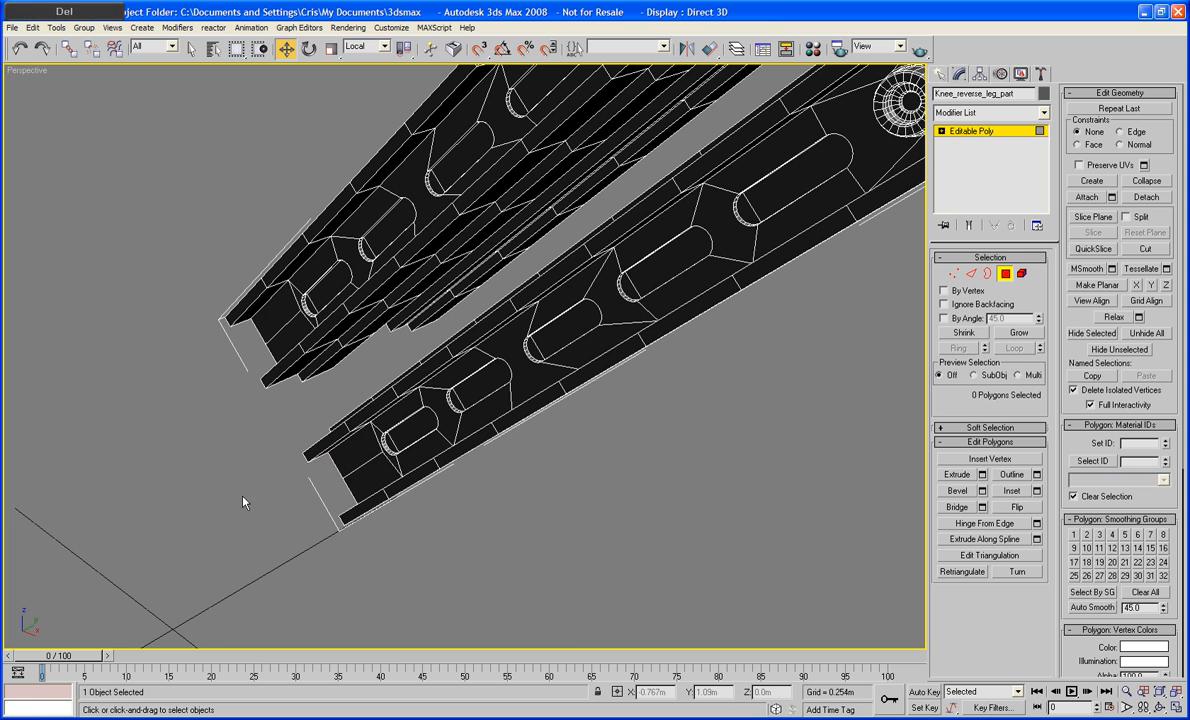
# Delete the end-cap polygons, including the narrow rim strips, from the closed end of the lower arm beside the row of slots
pyautogui.scroll(-4, 243, 502)
pyautogui.keyDown('alt'); pyautogui.moveTo(243, 502); pyautogui.dragTo(462, 403, button='middle'); pyautogui.keyUp('alt')
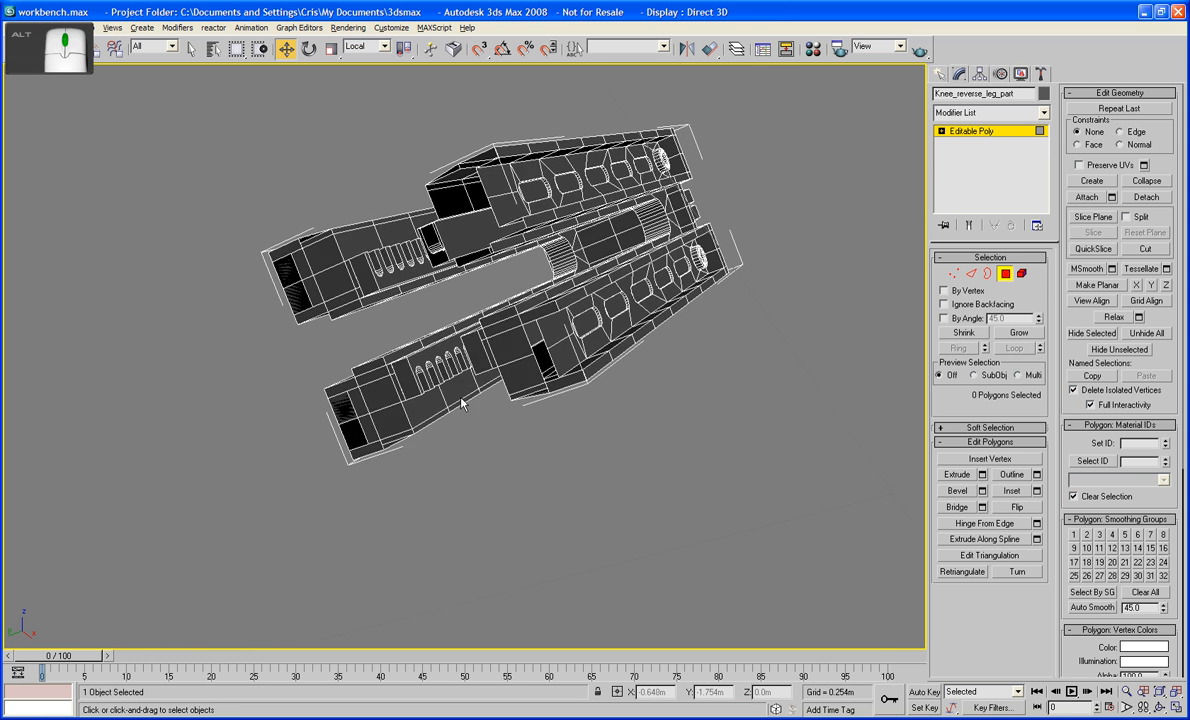
pyautogui.scroll(3, 462, 403)
pyautogui.click(455, 405)
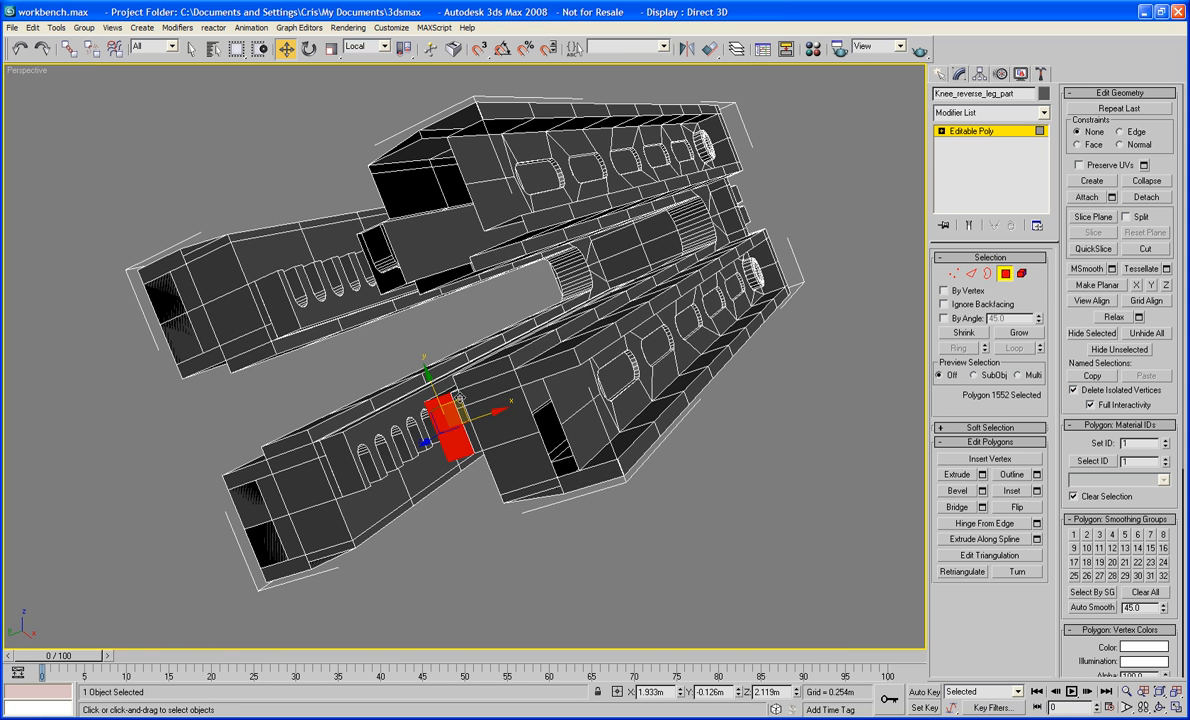
pyautogui.keyDown('ctrl'); pyautogui.click(478, 395); pyautogui.keyUp('ctrl')
pyautogui.keyDown('ctrl'); pyautogui.click(484, 374); pyautogui.keyUp('ctrl')
pyautogui.keyDown('ctrl'); pyautogui.click(540, 375); pyautogui.keyUp('ctrl')
pyautogui.press('q')
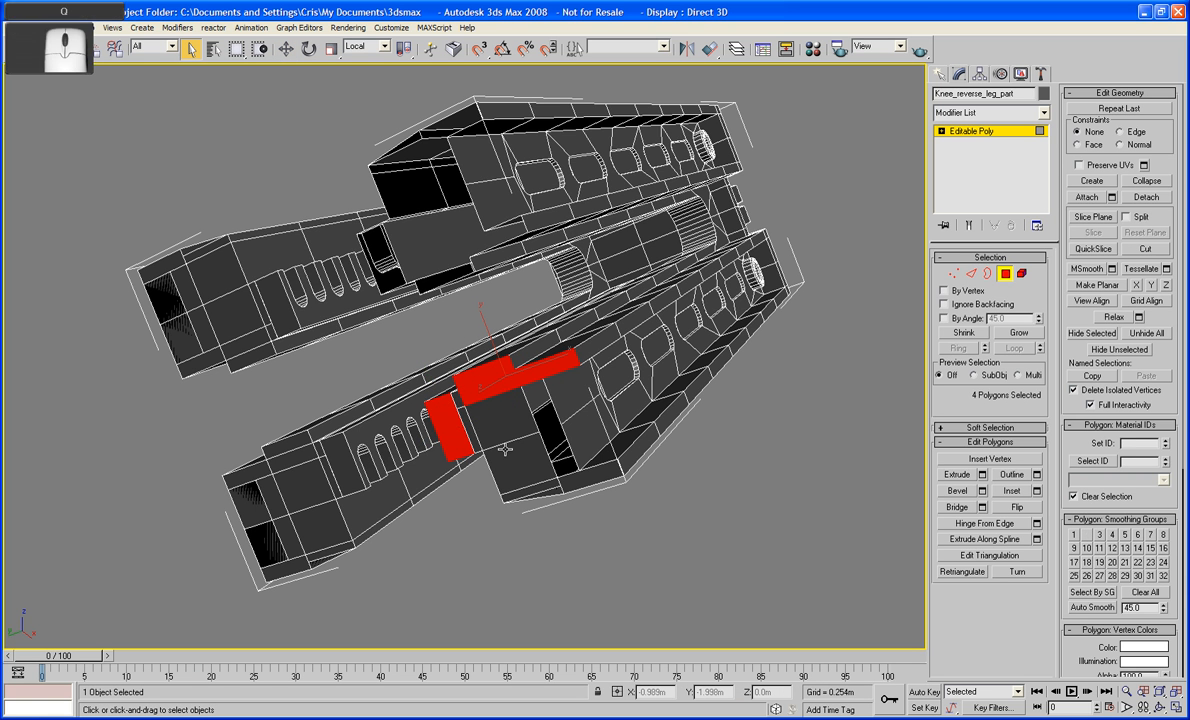
pyautogui.keyDown('ctrl'); pyautogui.click(473, 402); pyautogui.keyUp('ctrl')
pyautogui.keyDown('ctrl'); pyautogui.click(459, 399); pyautogui.keyUp('ctrl')
pyautogui.keyDown('ctrl'); pyautogui.click(497, 420); pyautogui.keyUp('ctrl')
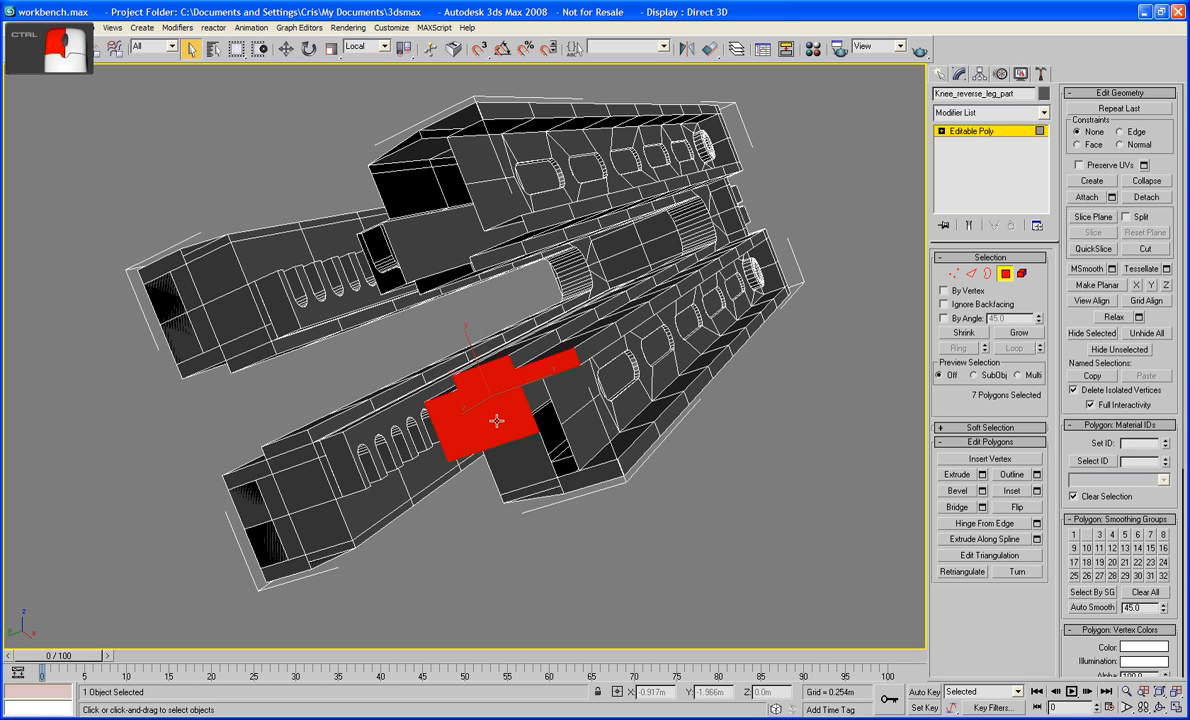
pyautogui.keyDown('ctrl'); pyautogui.click(524, 473); pyautogui.keyUp('ctrl')
pyautogui.keyDown('ctrl'); pyautogui.click(531, 493); pyautogui.keyUp('ctrl')
pyautogui.keyDown('ctrl'); pyautogui.click(576, 484); pyautogui.keyUp('ctrl')
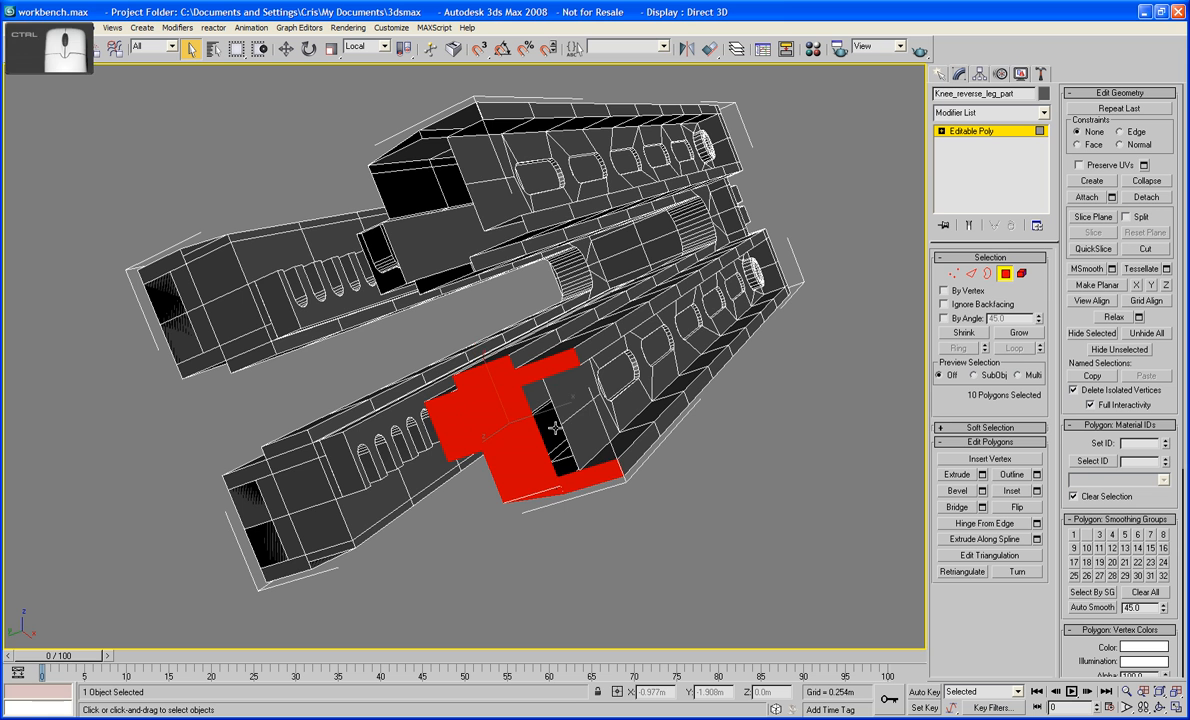
pyautogui.press('Delete')
# Delete the stray polygons left over at the opened arm ends
pyautogui.keyDown('alt'); pyautogui.moveTo(485, 470); pyautogui.dragTo(594, 689, button='middle'); pyautogui.keyUp('alt')
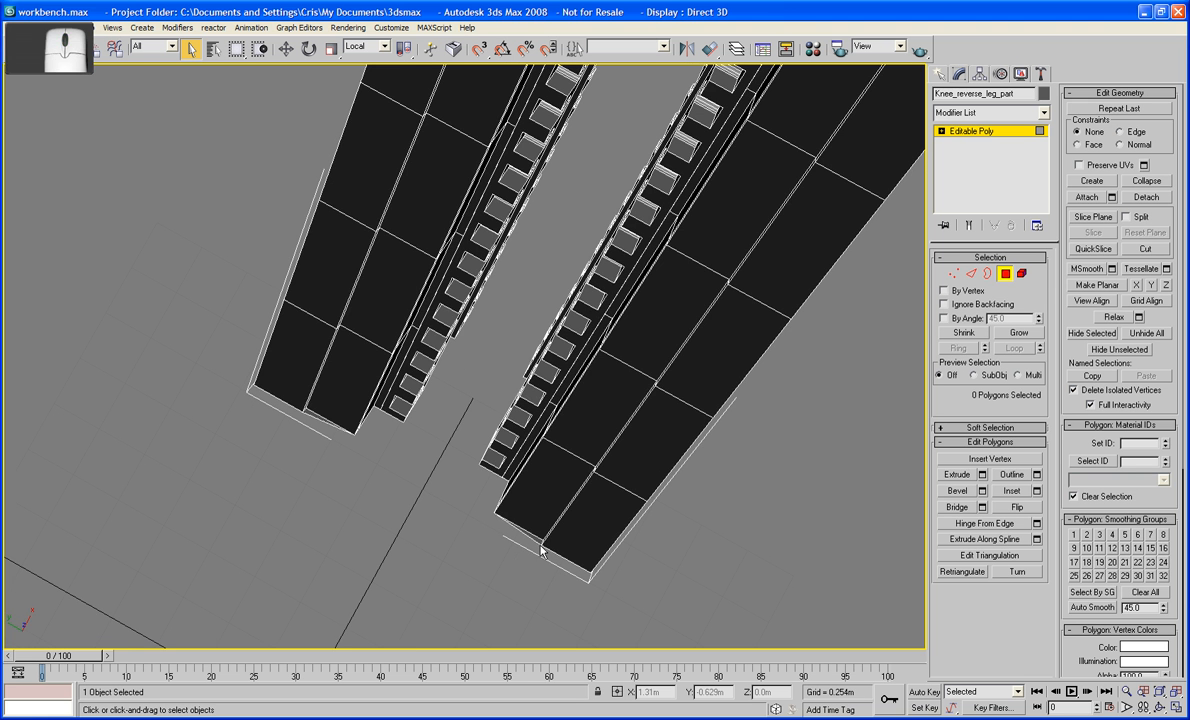
pyautogui.hotkey('ctrl', 'd')
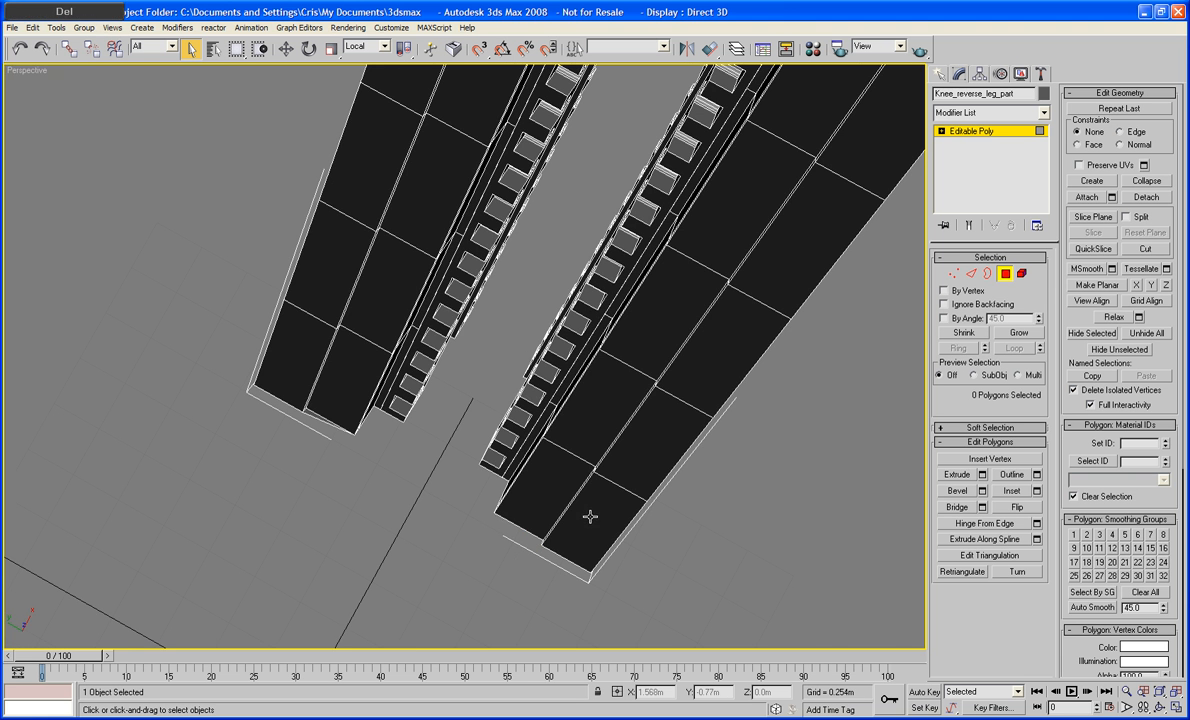
pyautogui.keyDown('alt'); pyautogui.moveTo(590, 585); pyautogui.dragTo(413, 363, button='middle'); pyautogui.keyUp('alt')
pyautogui.press('Delete')
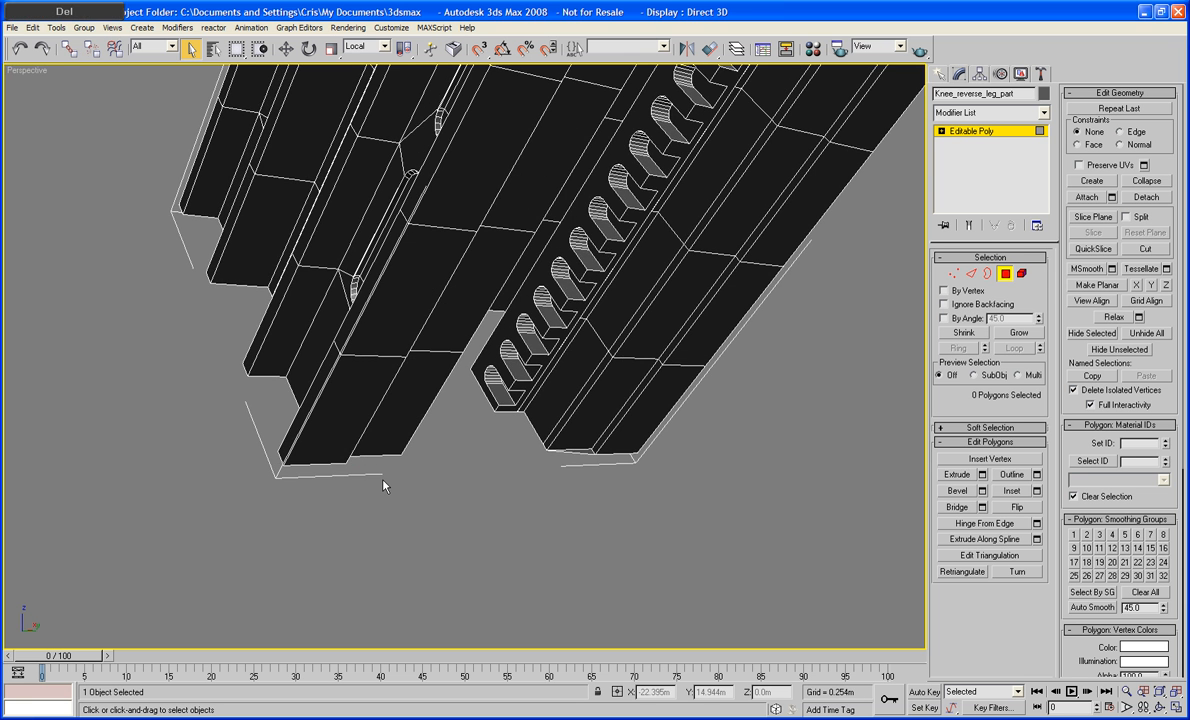
# Delete all end-cap polygons from the closed lower outer arm, including the leftover polygon inside its opening
pyautogui.keyDown('alt'); pyautogui.moveTo(383, 481); pyautogui.dragTo(263, 470, button='middle'); pyautogui.keyUp('alt')
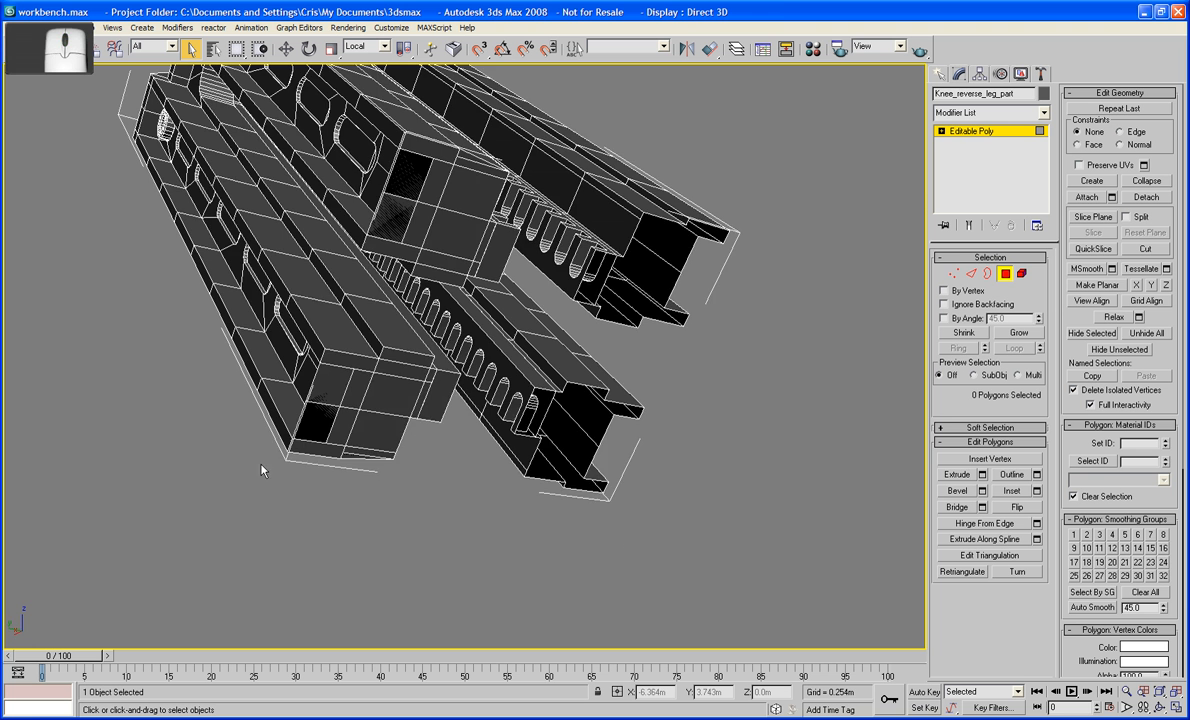
pyautogui.scroll(3, 358, 416)
pyautogui.click(414, 362)
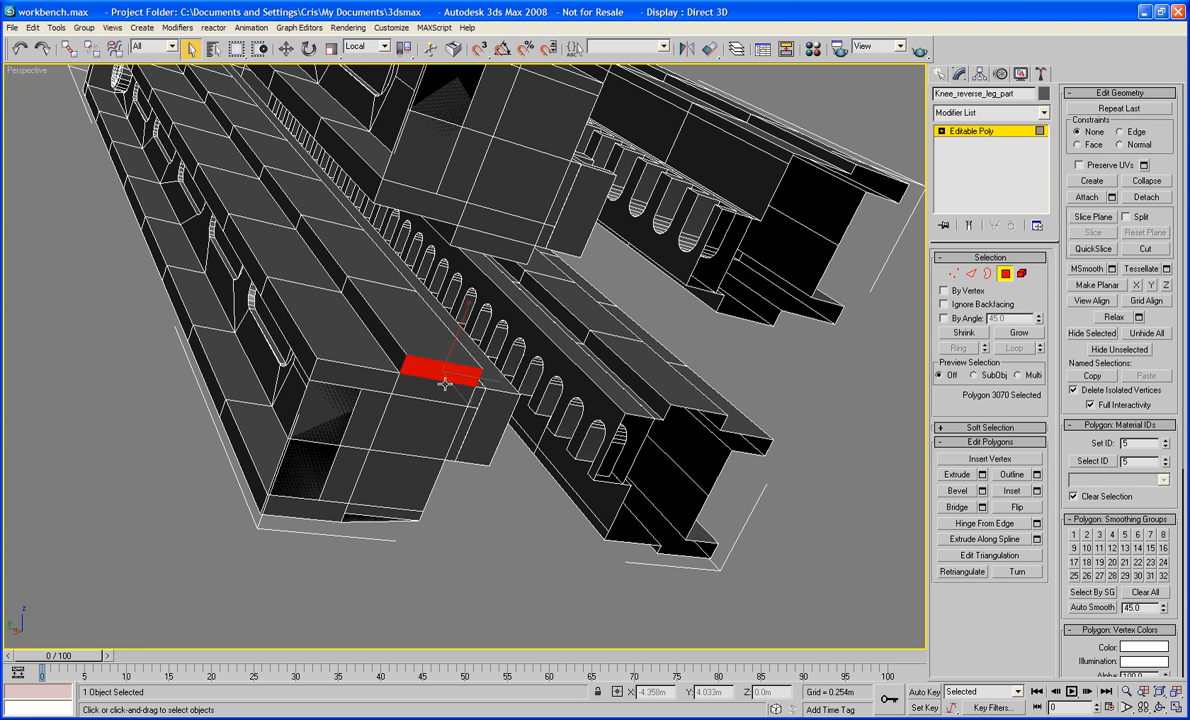
pyautogui.keyDown('ctrl'); pyautogui.click(466, 392); pyautogui.keyUp('ctrl')
pyautogui.keyDown('ctrl'); pyautogui.click(483, 411); pyautogui.keyUp('ctrl')
pyautogui.keyDown('ctrl'); pyautogui.click(465, 426); pyautogui.keyUp('ctrl')
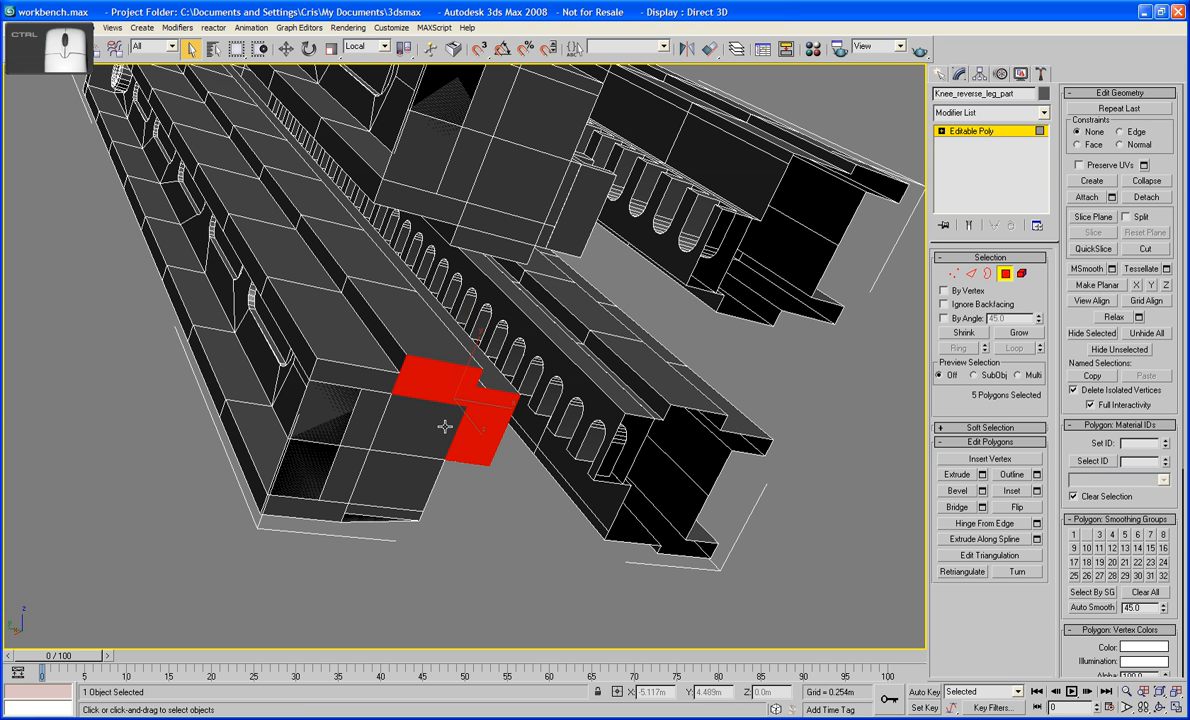
pyautogui.keyDown('ctrl'); pyautogui.click(444, 428); pyautogui.keyUp('ctrl')
pyautogui.keyDown('ctrl'); pyautogui.click(389, 493); pyautogui.keyUp('ctrl')
pyautogui.keyDown('ctrl'); pyautogui.click(388, 515); pyautogui.keyUp('ctrl')
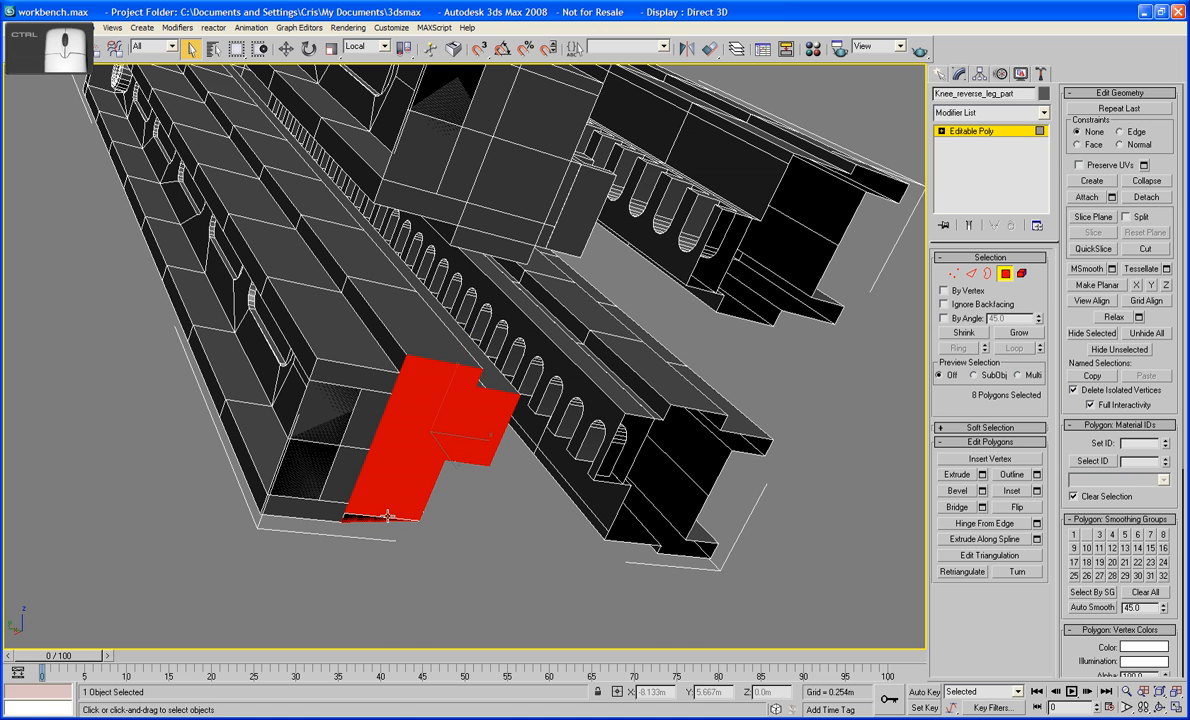
pyautogui.keyDown('ctrl'); pyautogui.click(300, 510); pyautogui.keyUp('ctrl')
pyautogui.keyDown('ctrl'); pyautogui.click(307, 476); pyautogui.keyUp('ctrl')
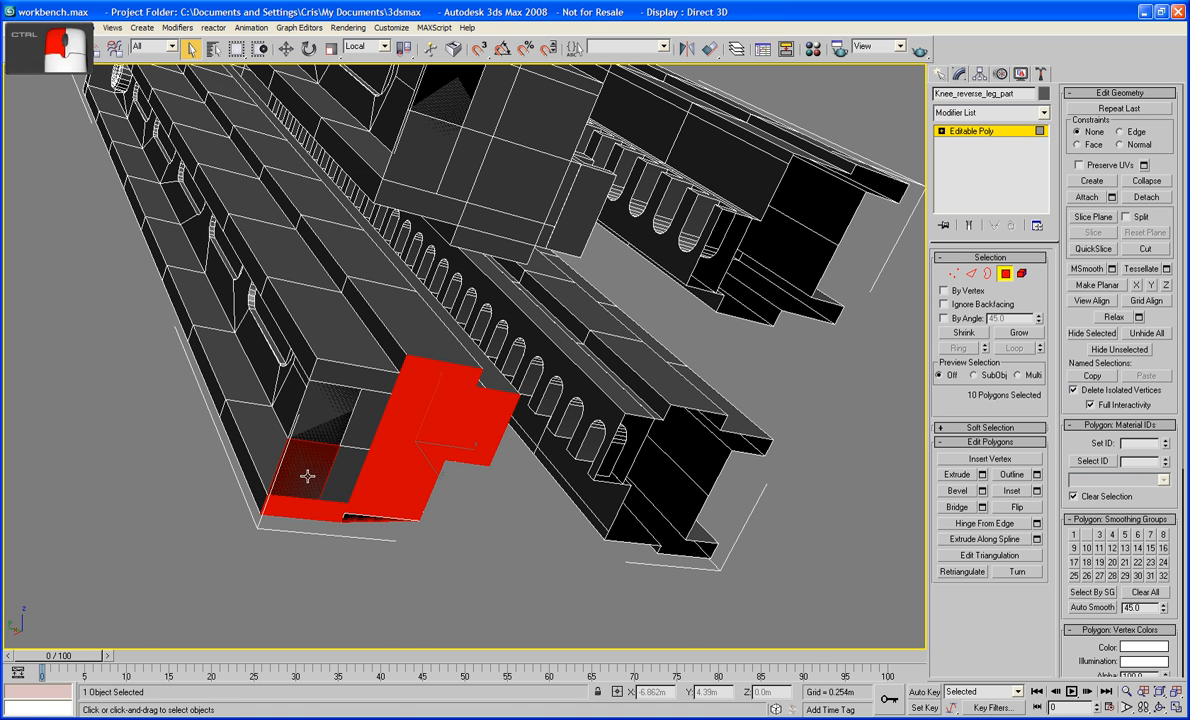
pyautogui.keyDown('ctrl'); pyautogui.click(337, 470); pyautogui.keyUp('ctrl')
pyautogui.keyDown('ctrl'); pyautogui.click(367, 419); pyautogui.keyUp('ctrl')
pyautogui.keyDown('ctrl'); pyautogui.click(331, 409); pyautogui.keyUp('ctrl')
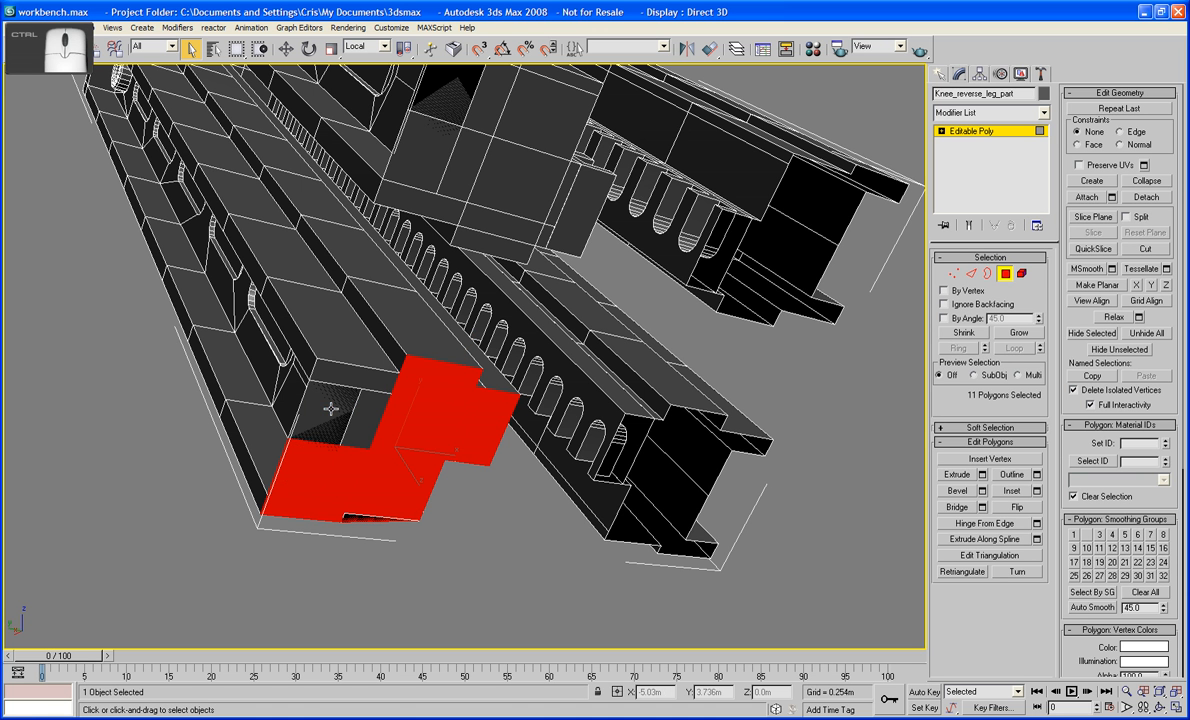
pyautogui.keyDown('ctrl'); pyautogui.click(349, 375); pyautogui.keyUp('ctrl')
pyautogui.keyDown('ctrl'); pyautogui.click(362, 420); pyautogui.keyUp('ctrl')
pyautogui.press('Delete')
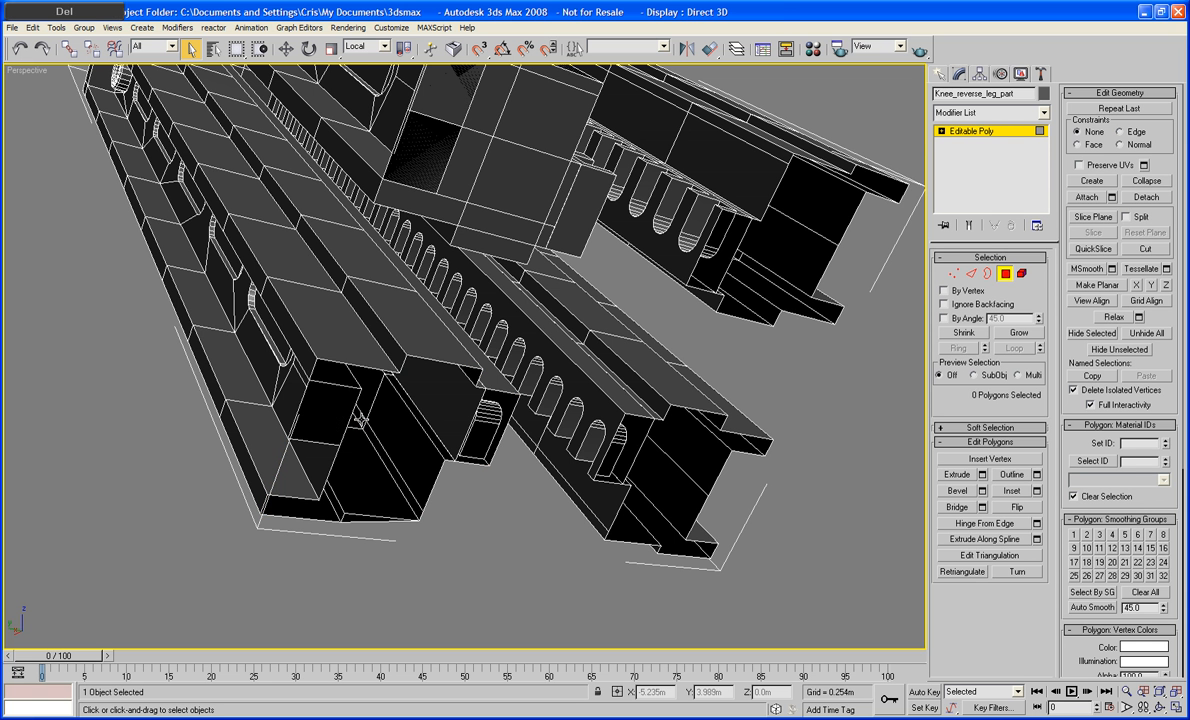
pyautogui.click(324, 417)
pyautogui.press('Delete')
# Delete the end-cap polygons from the last closed arm, including its stepped side section and rim strips
pyautogui.keyDown('alt'); pyautogui.moveTo(395, 413); pyautogui.dragTo(341, 505, button='middle'); pyautogui.keyUp('alt')
pyautogui.click(498, 312)
pyautogui.keyDown('ctrl'); pyautogui.click(492, 331); pyautogui.keyUp('ctrl')
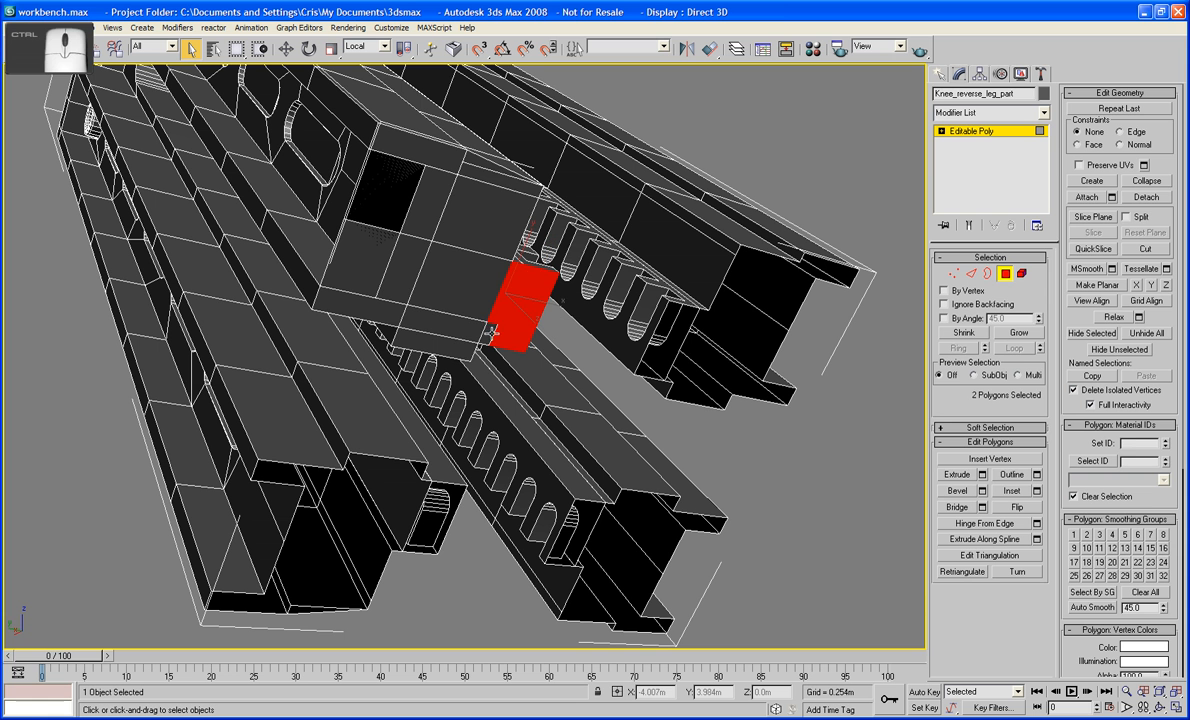
pyautogui.keyDown('ctrl'); pyautogui.click(445, 342); pyautogui.keyUp('ctrl')
pyautogui.keyDown('ctrl'); pyautogui.click(446, 320); pyautogui.keyUp('ctrl')
pyautogui.keyDown('ctrl'); pyautogui.click(470, 281); pyautogui.keyUp('ctrl')
pyautogui.keyDown('ctrl'); pyautogui.click(505, 234); pyautogui.keyUp('ctrl')
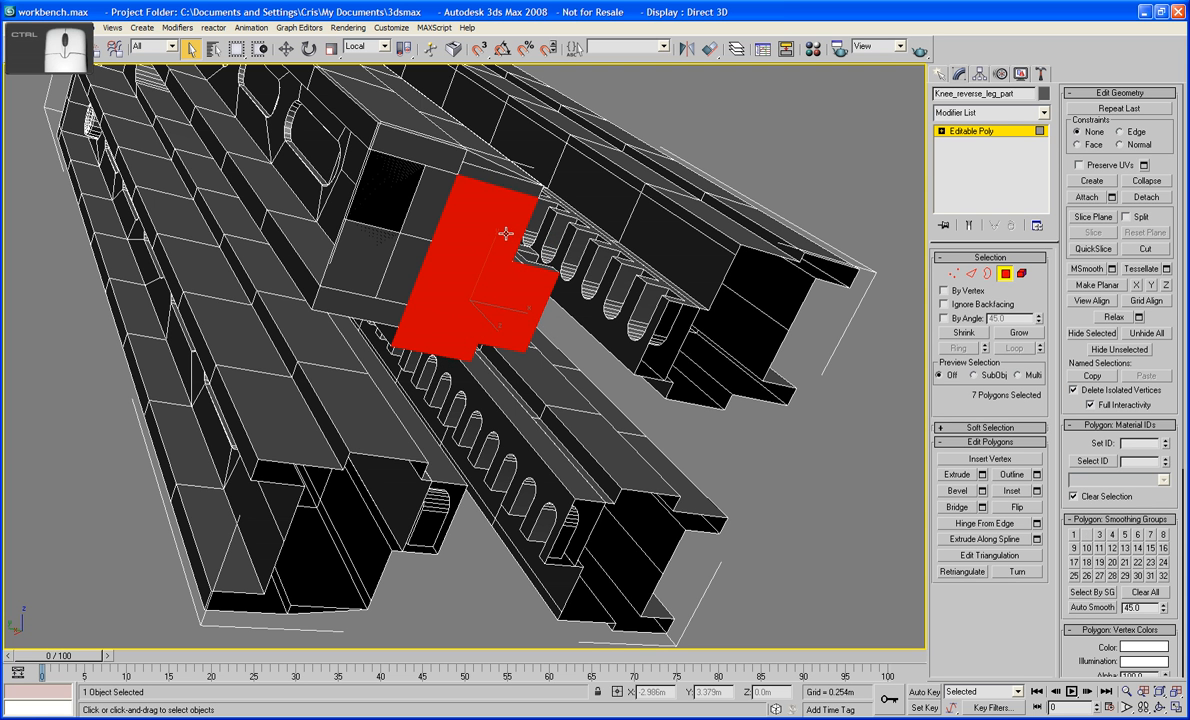
pyautogui.keyDown('ctrl'); pyautogui.click(488, 168); pyautogui.keyUp('ctrl')
pyautogui.keyDown('ctrl'); pyautogui.click(412, 146); pyautogui.keyUp('ctrl')
pyautogui.keyDown('ctrl'); pyautogui.click(405, 238); pyautogui.keyUp('ctrl')
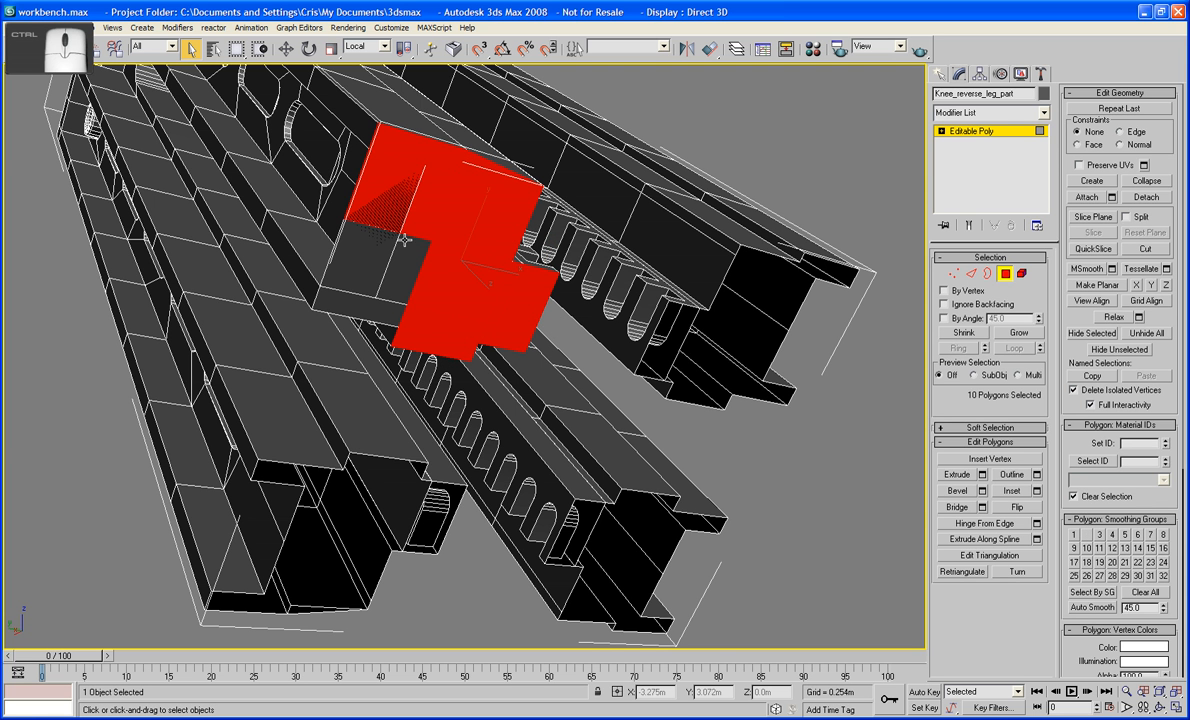
pyautogui.keyDown('ctrl'); pyautogui.click(398, 245); pyautogui.keyUp('ctrl')
pyautogui.keyDown('ctrl'); pyautogui.click(371, 311); pyautogui.keyUp('ctrl')
pyautogui.press('Delete')
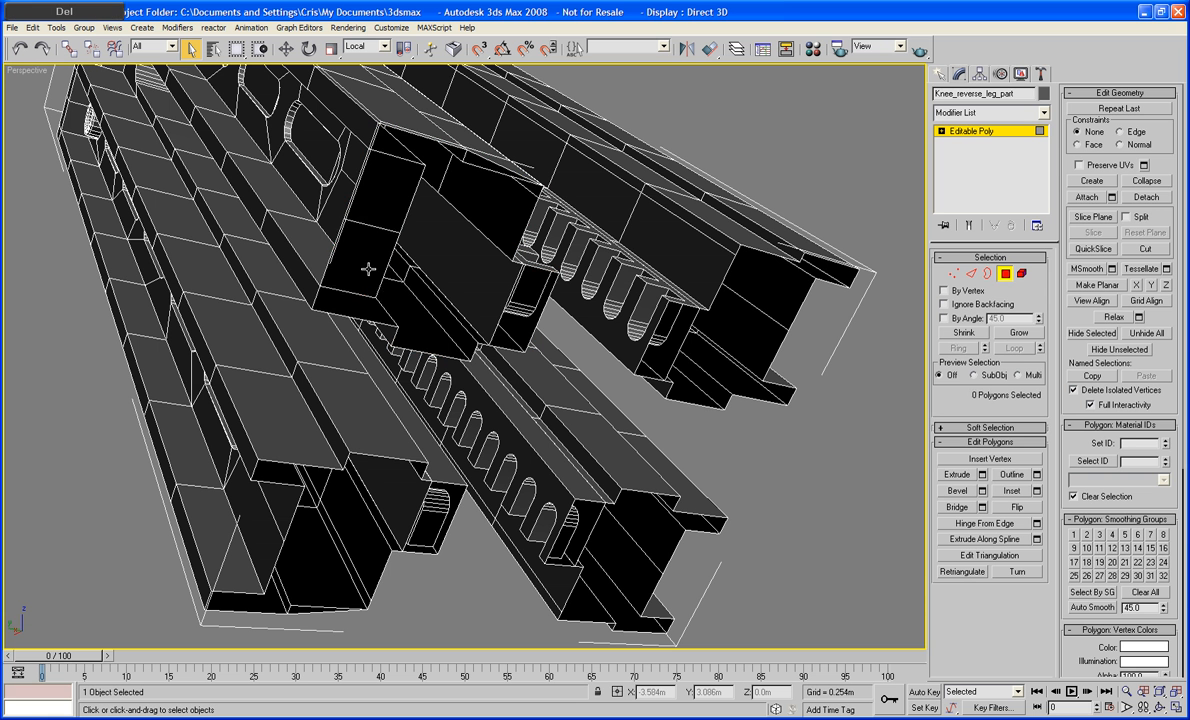
# Delete the two leftover polygons inside the opening of the last arm
pyautogui.click(350, 255)
pyautogui.press('Delete')
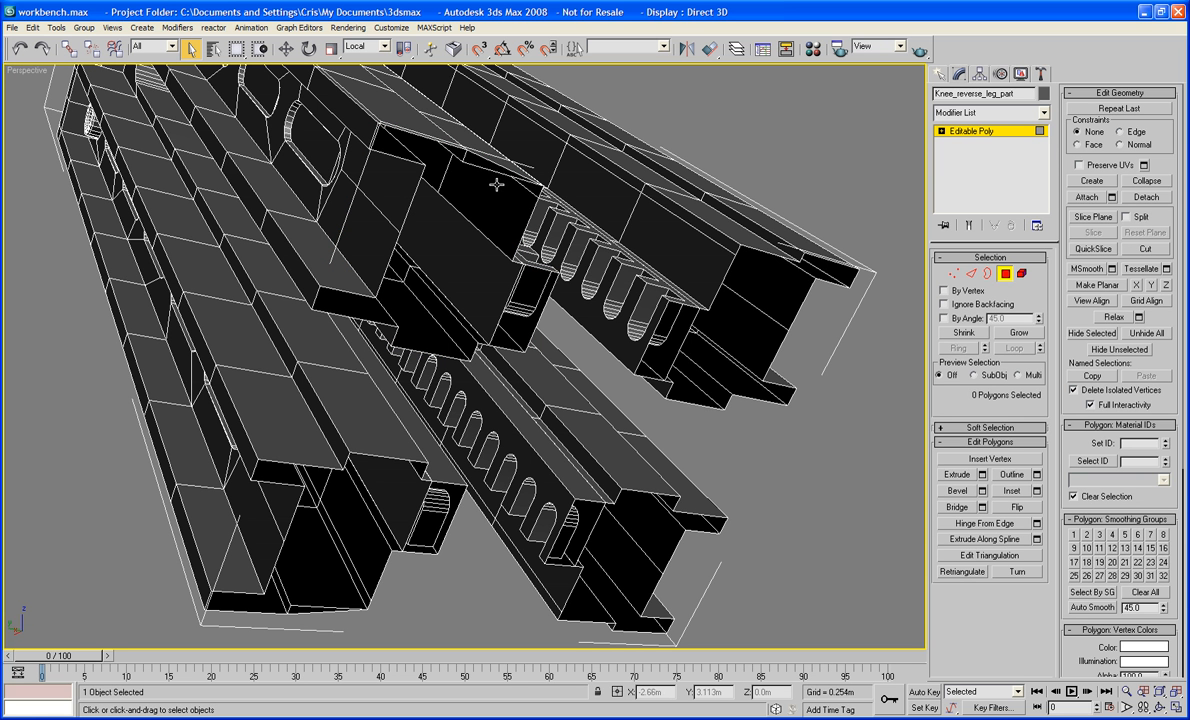
pyautogui.click(483, 165)
pyautogui.press('Delete')
# Try to cap the open borders at the ends of all four arms
pyautogui.keyDown('alt'); pyautogui.moveTo(494, 199); pyautogui.dragTo(458, 229, button='middle'); pyautogui.keyUp('alt')
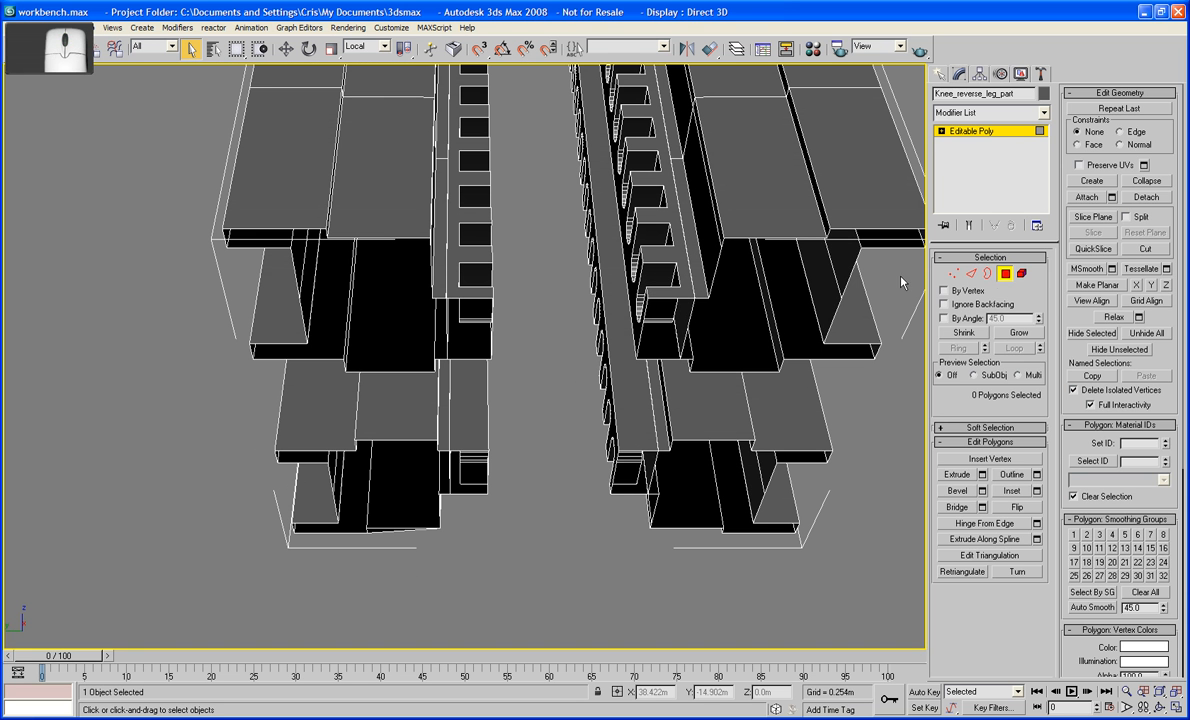
pyautogui.click(989, 276)
pyautogui.click(405, 241)
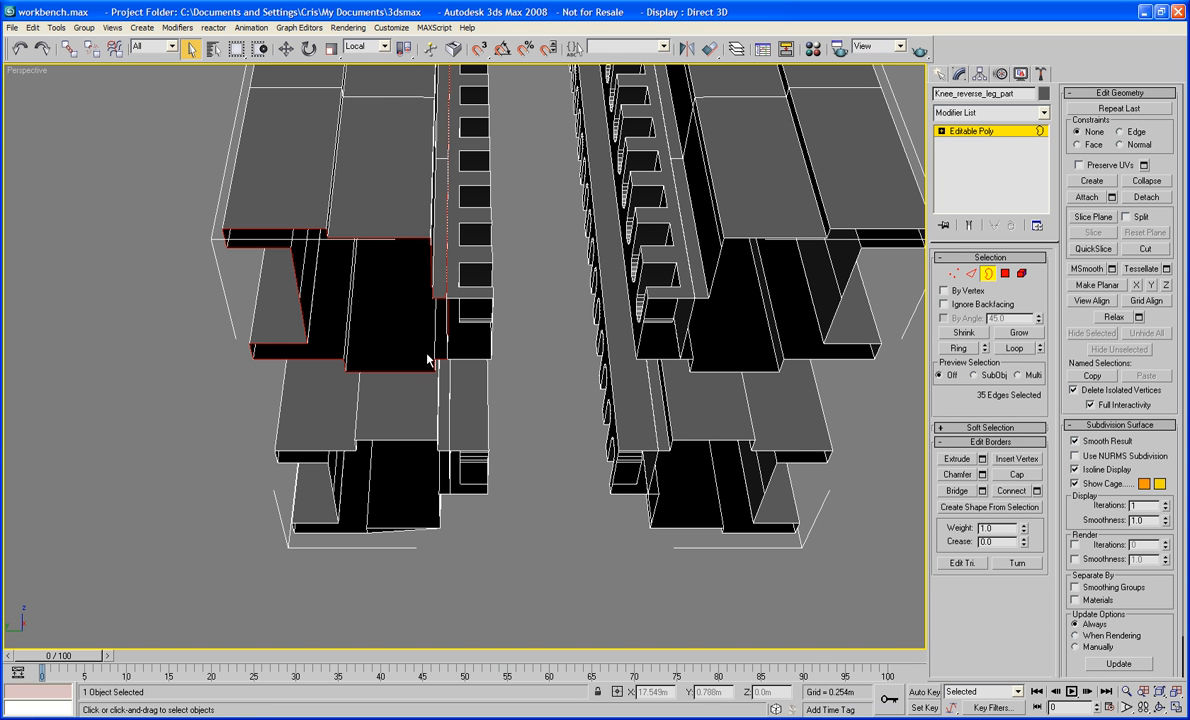
pyautogui.keyDown('ctrl'); pyautogui.click(399, 440); pyautogui.keyUp('ctrl')
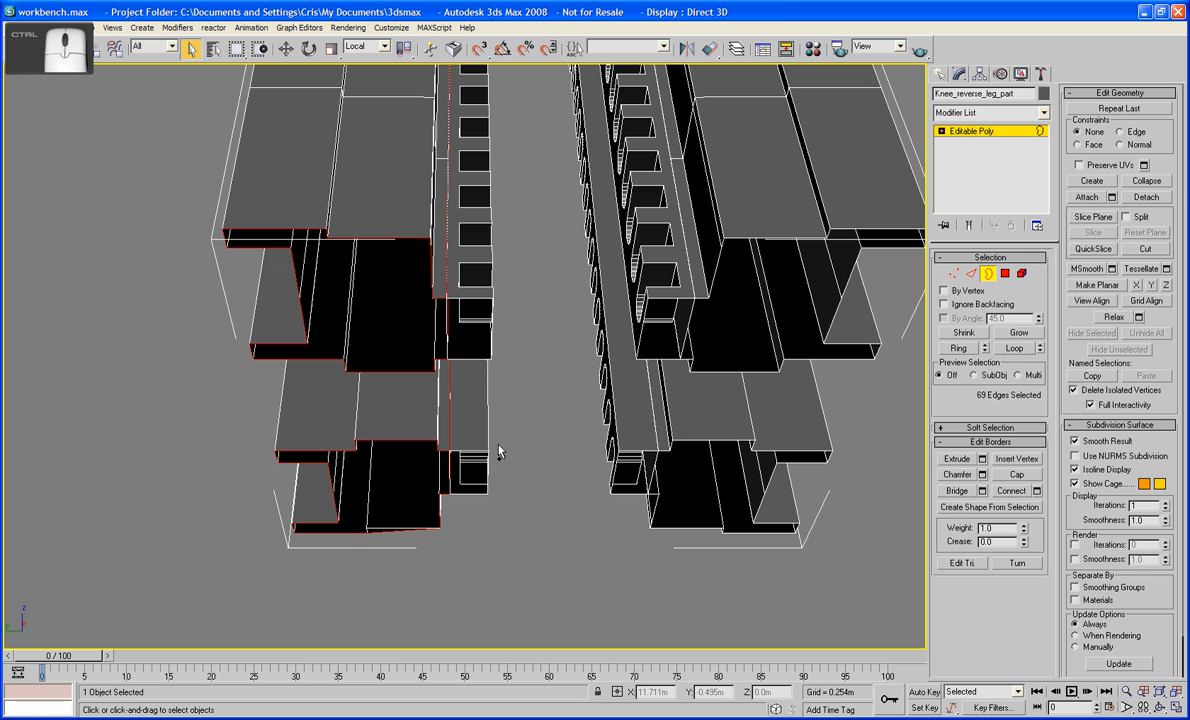
pyautogui.keyDown('ctrl'); pyautogui.click(826, 358); pyautogui.keyUp('ctrl')
pyautogui.keyDown('ctrl'); pyautogui.click(760, 447); pyautogui.keyUp('ctrl')
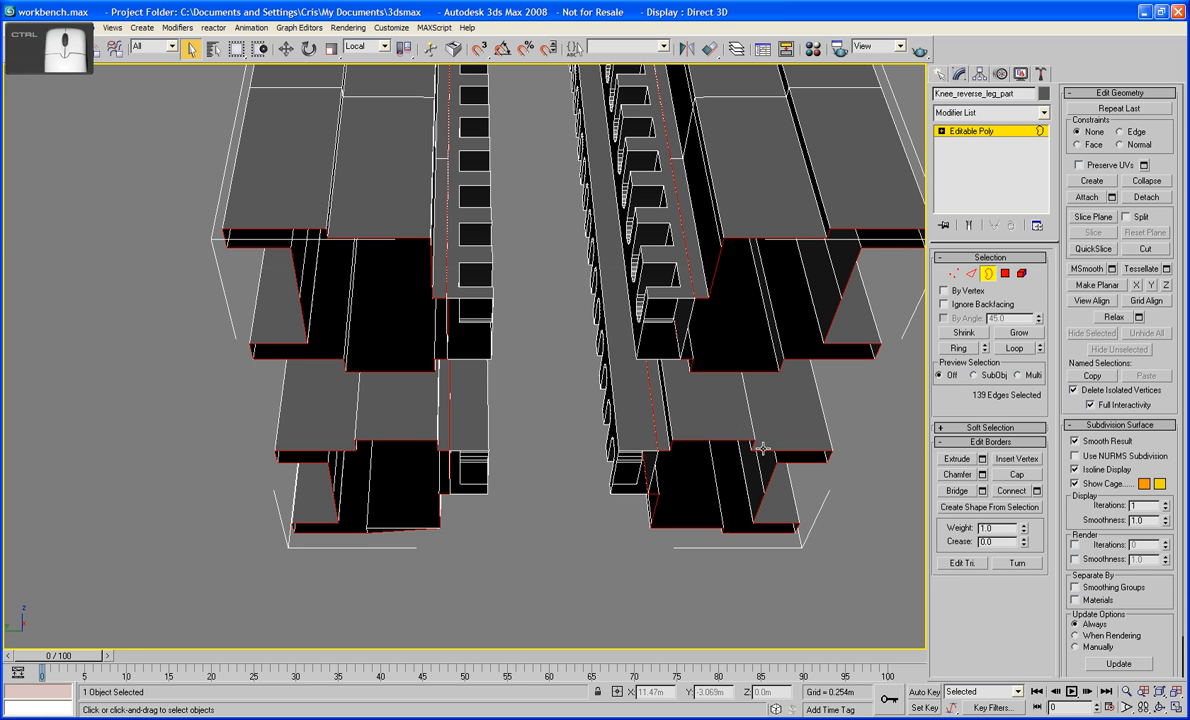
pyautogui.click(1012, 474)
# Delete the long inner wall polygons that cover the backs of the slot rows inside the four arms
pyautogui.keyDown('alt'); pyautogui.moveTo(613, 340); pyautogui.dragTo(608, 291, button='middle'); pyautogui.keyUp('alt')
pyautogui.click(1005, 273)
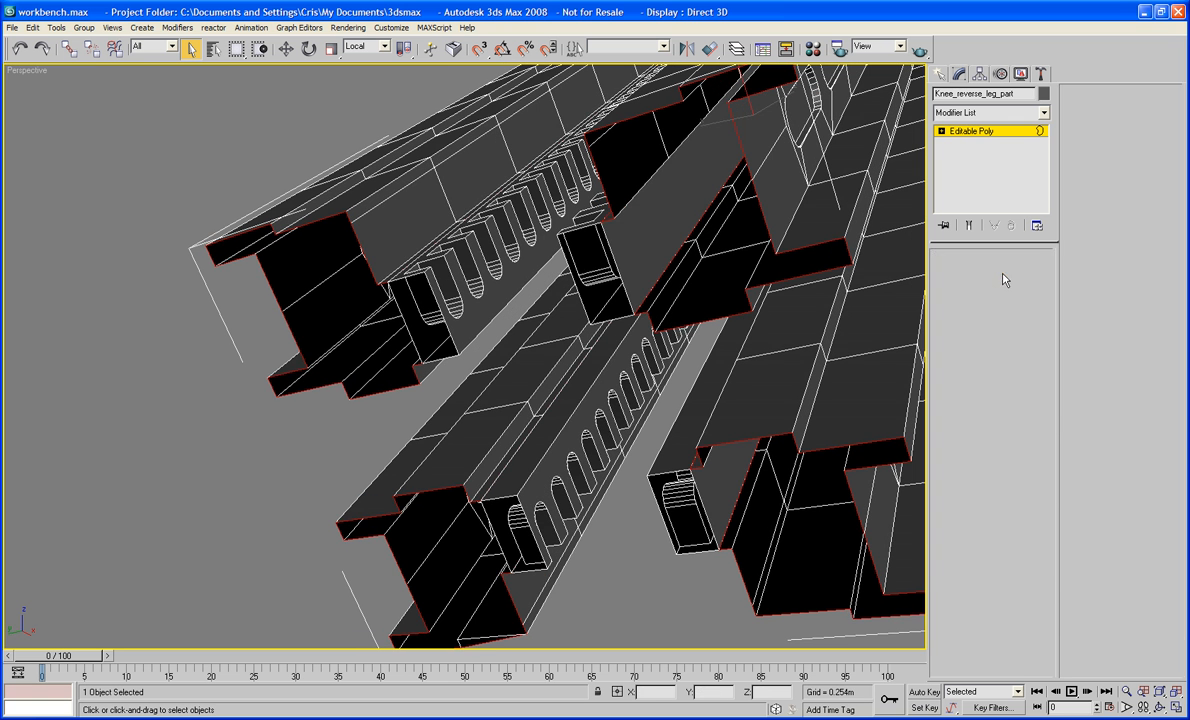
pyautogui.click(647, 233)
pyautogui.press('Delete')
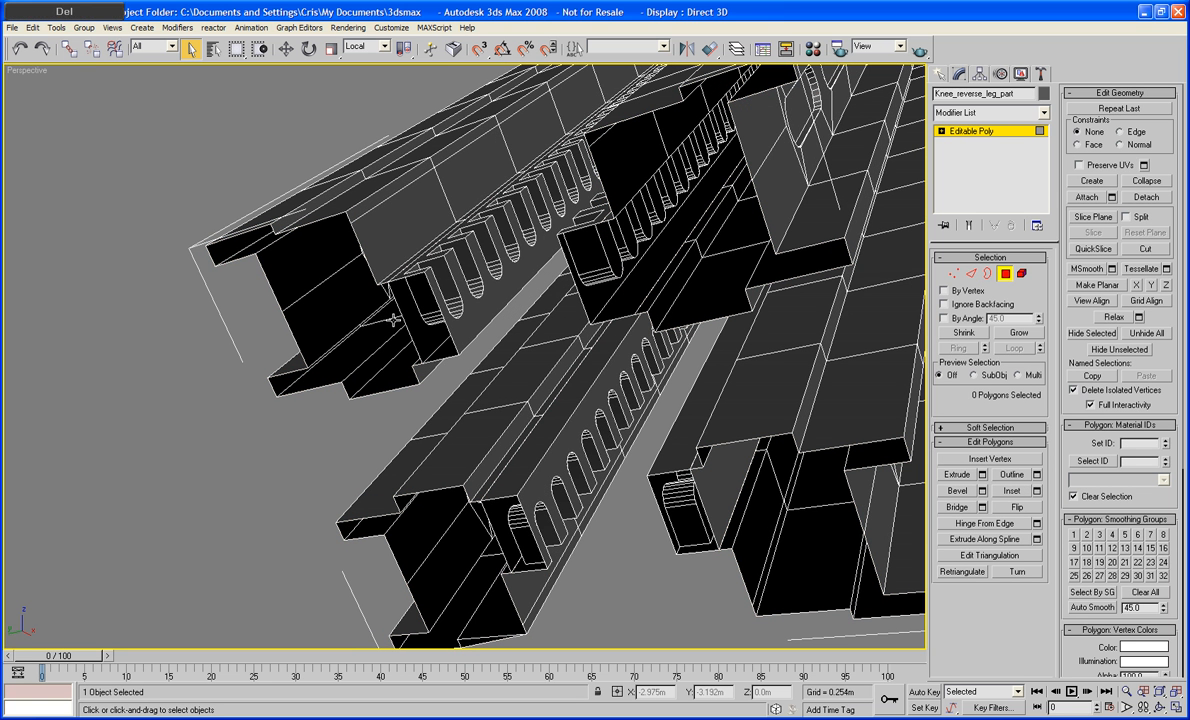
pyautogui.keyDown('alt'); pyautogui.moveTo(343, 302); pyautogui.dragTo(547, 385, button='middle'); pyautogui.keyUp('alt')
pyautogui.click(494, 312)
pyautogui.press('Delete')
pyautogui.click(392, 492)
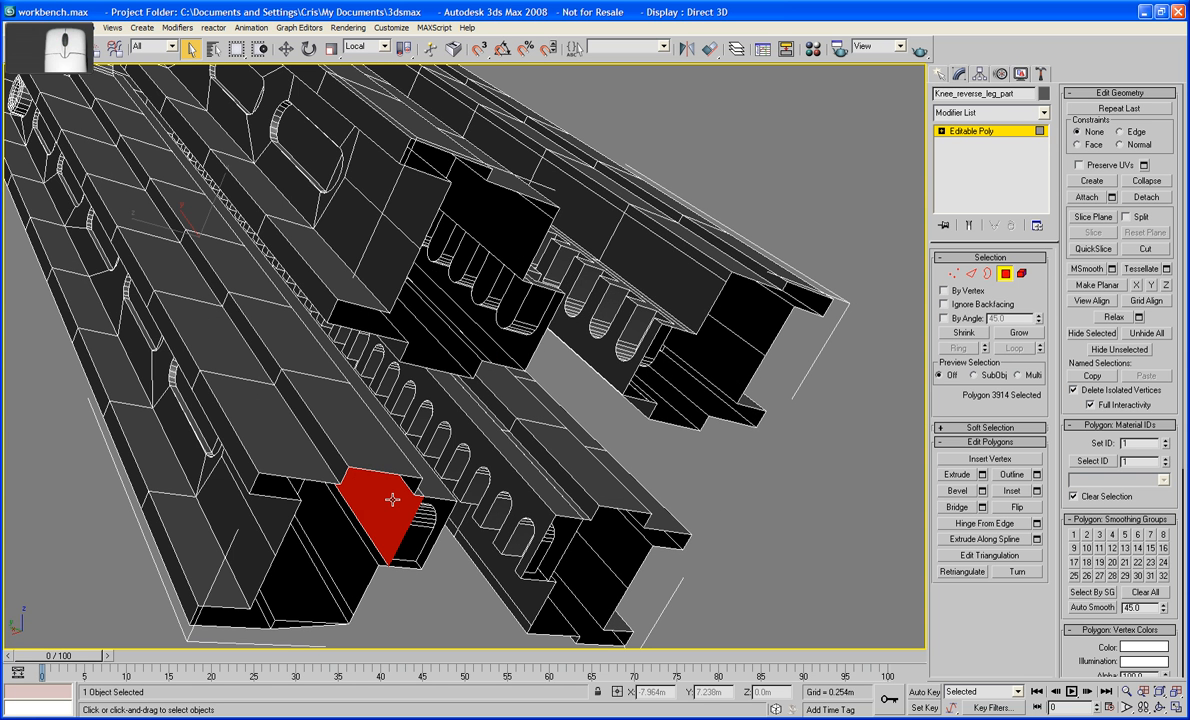
pyautogui.press('Delete')
pyautogui.keyDown('alt'); pyautogui.moveTo(529, 510); pyautogui.dragTo(386, 519, button='middle'); pyautogui.keyUp('alt')
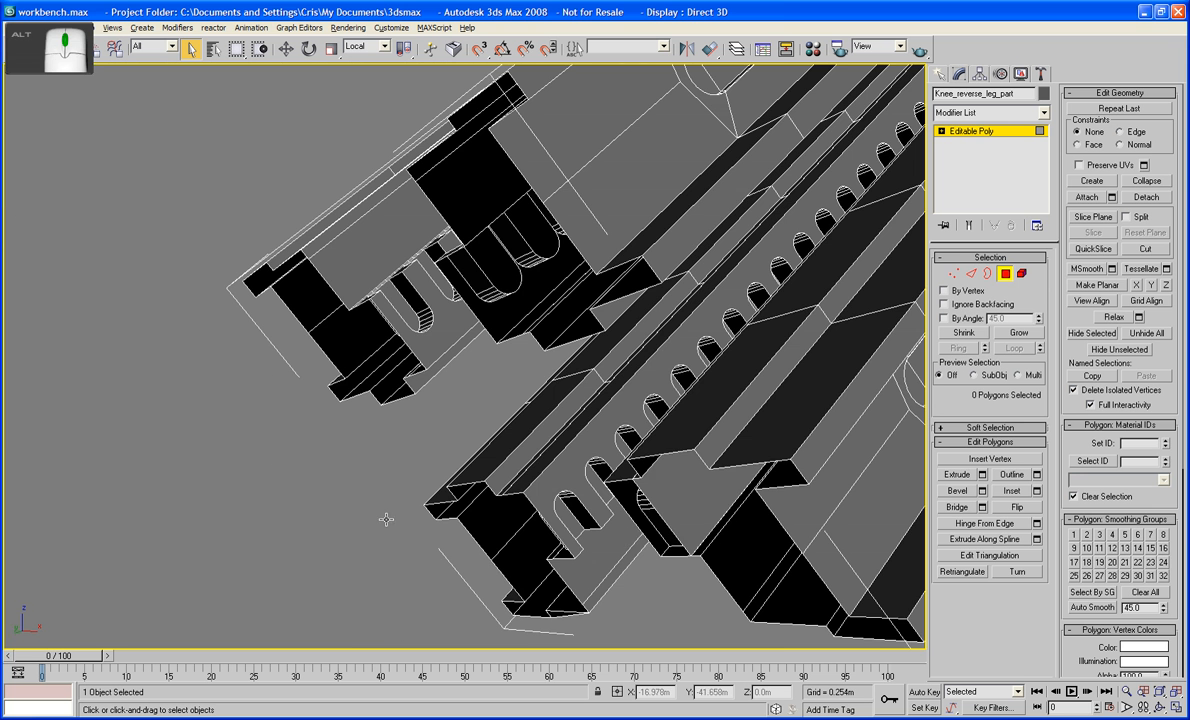
pyautogui.click(684, 519)
pyautogui.press('Delete')
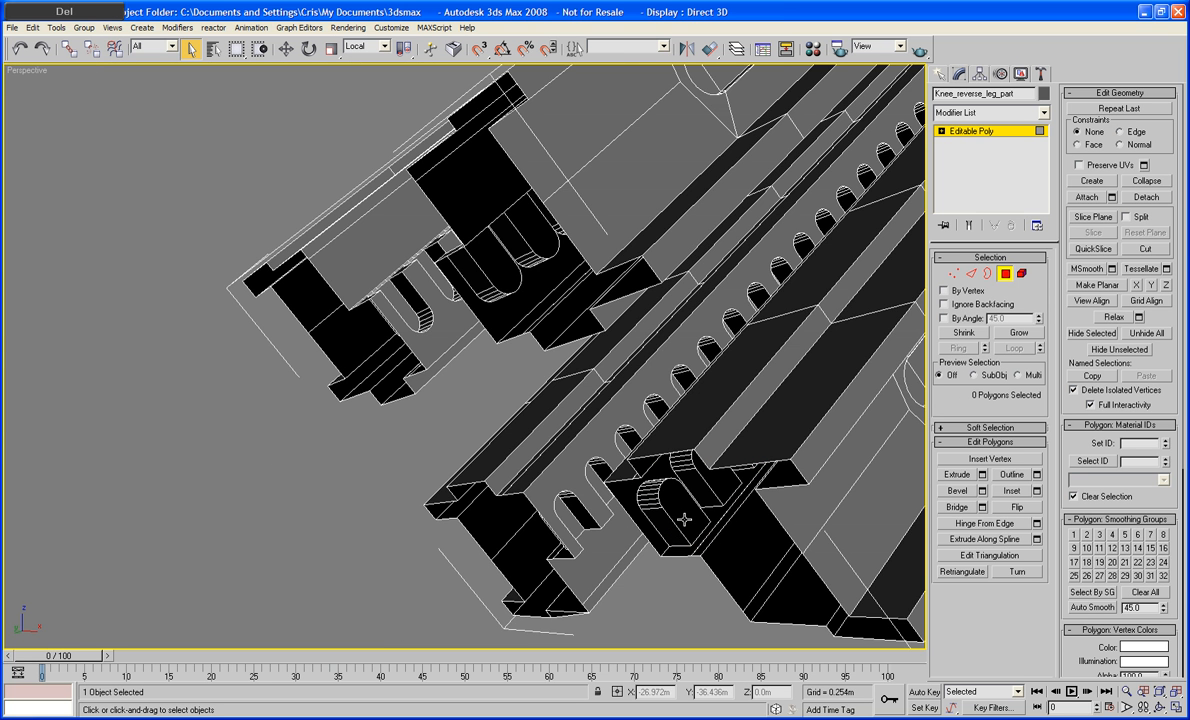
# Weld all vertices of the leg part with a threshold of 0.003 m
pyautogui.keyDown('alt'); pyautogui.moveTo(684, 519); pyautogui.dragTo(640, 420, button='middle'); pyautogui.keyUp('alt')
pyautogui.click(956, 273)
pyautogui.hotkey('ctrl', 'a')
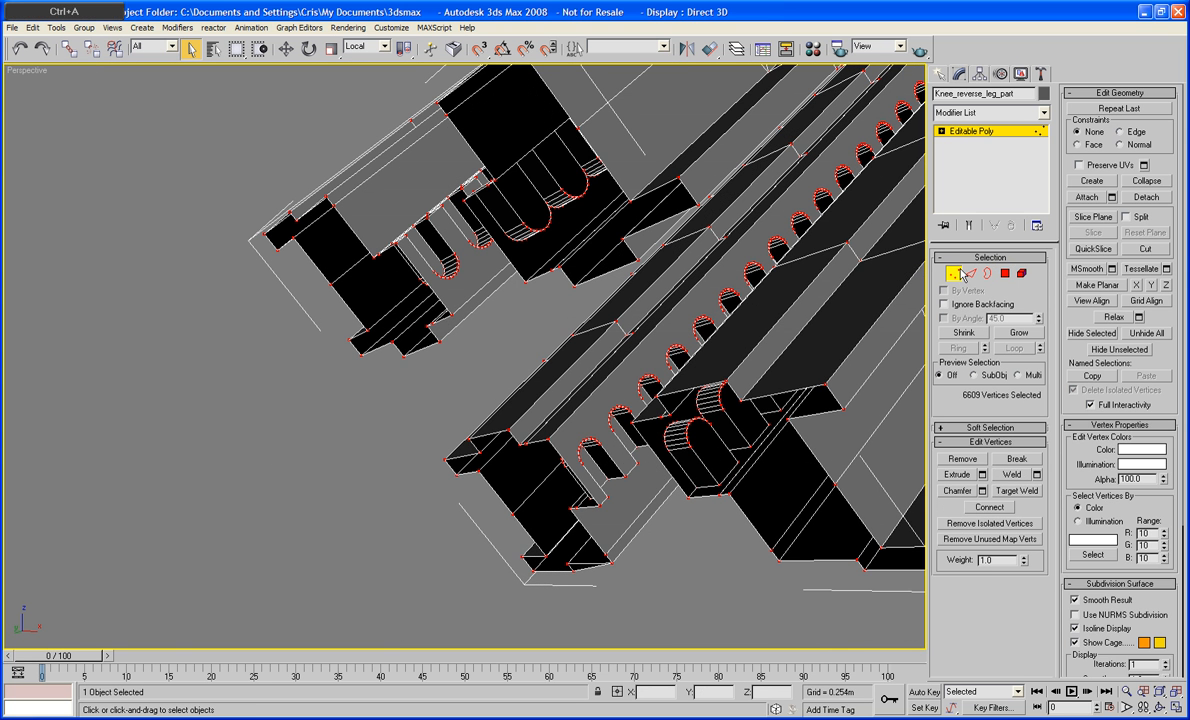
pyautogui.click(1037, 475)
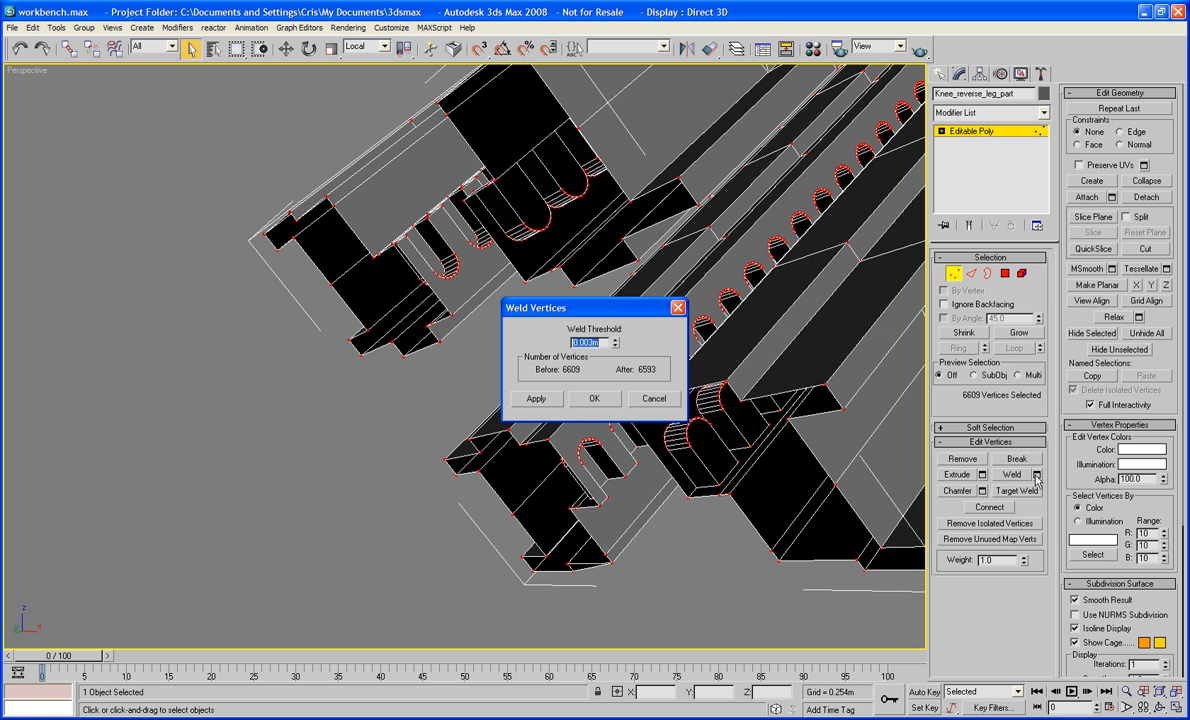
pyautogui.click(594, 398)
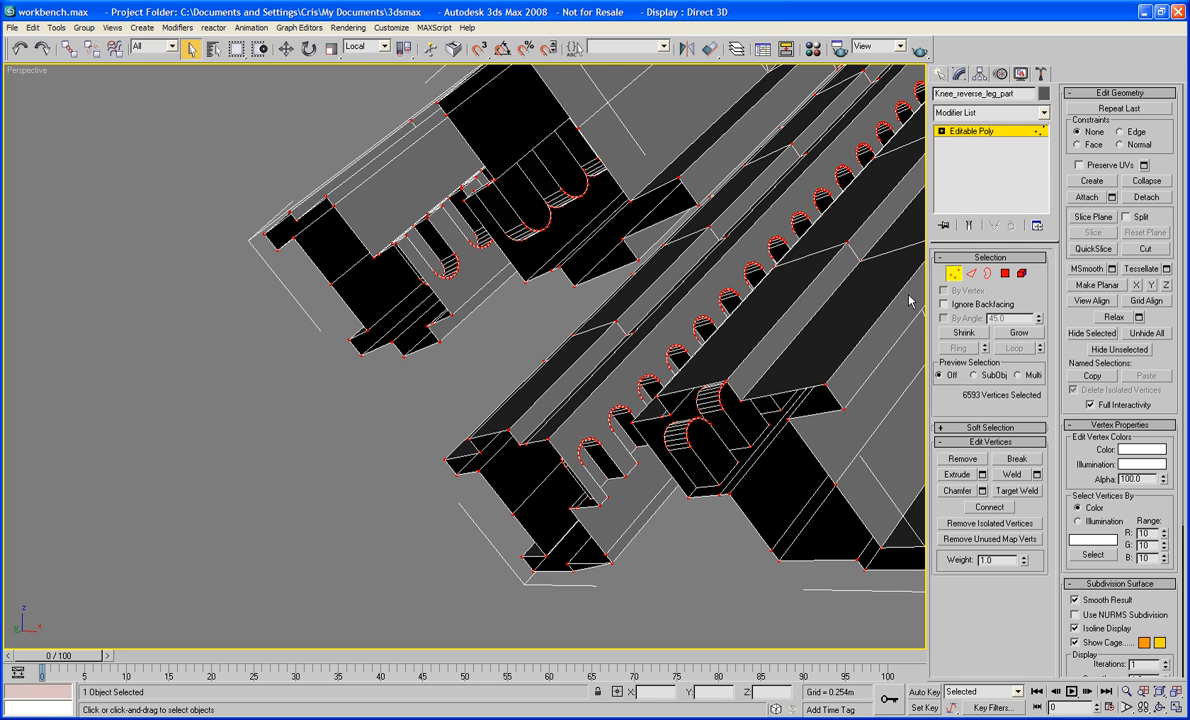
# Check which parts of the leg mesh are joined by selecting its connected element, and leave sub-object editing
pyautogui.click(1004, 274)
pyautogui.click(825, 375)
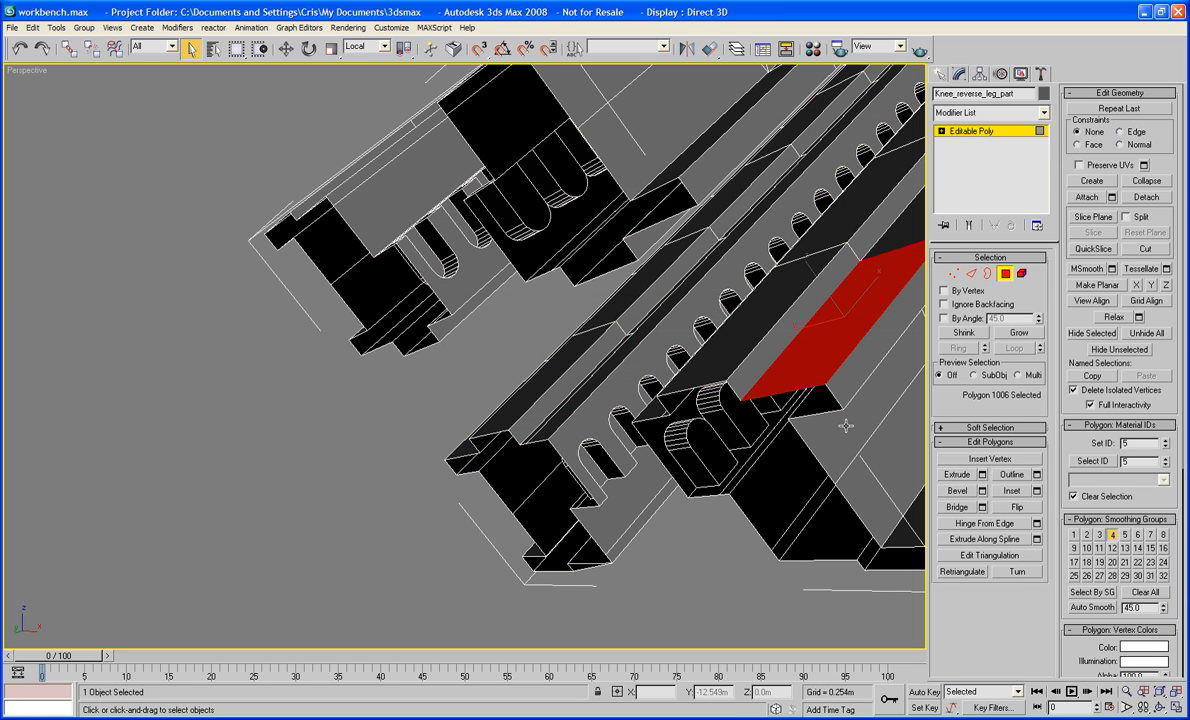
pyautogui.click(1021, 273)
pyautogui.moveTo(842, 481); pyautogui.dragTo(772, 456, button='middle')
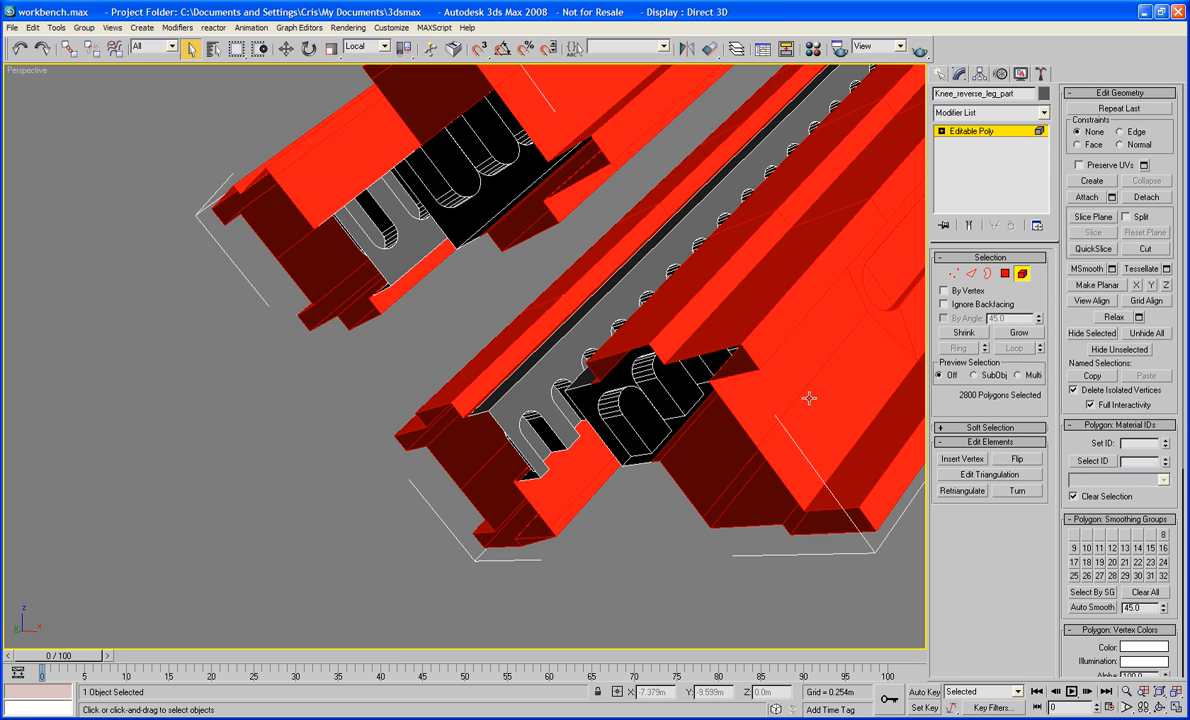
pyautogui.click(1021, 273)
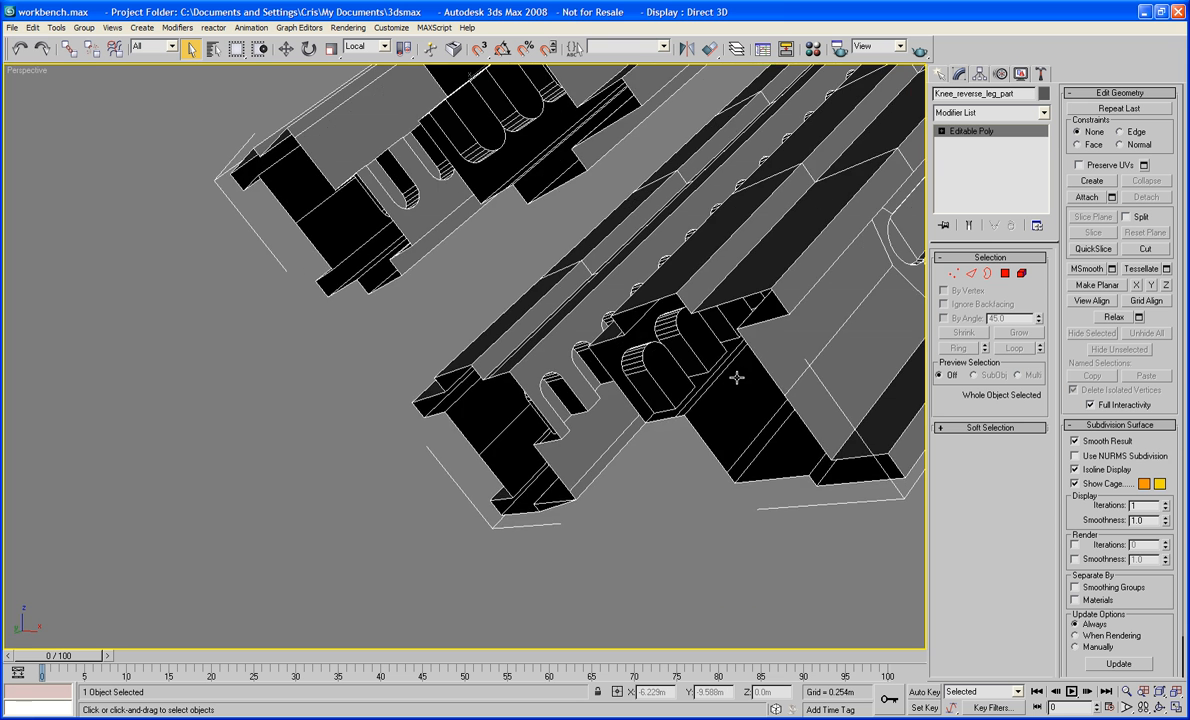
# Examine the whole knee reverse leg part from further out, both selected and unselected, including its arms and slot rows
pyautogui.keyDown('alt'); pyautogui.moveTo(738, 374); pyautogui.dragTo(630, 481, button='middle'); pyautogui.keyUp('alt')
pyautogui.rightClick(630, 481)
pyautogui.click(654, 409)
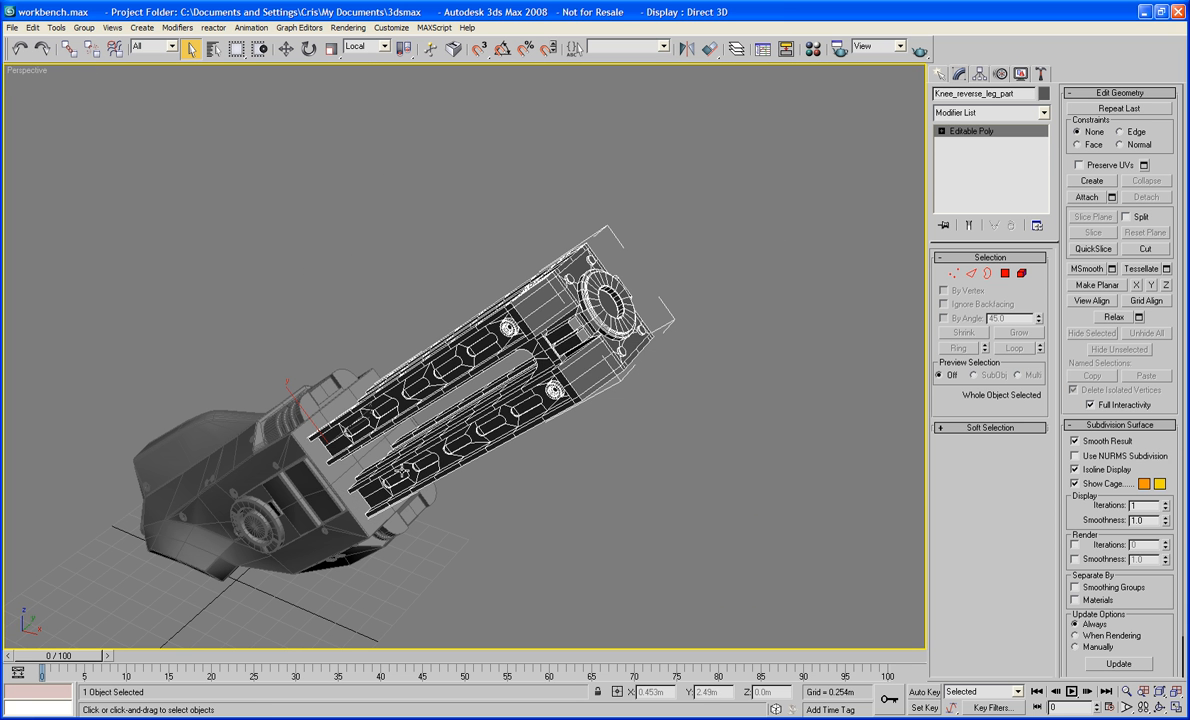
pyautogui.click(594, 527)
pyautogui.keyDown('alt'); pyautogui.moveTo(594, 527); pyautogui.dragTo(637, 483, button='middle'); pyautogui.keyUp('alt')
pyautogui.scroll(5, 600, 480)
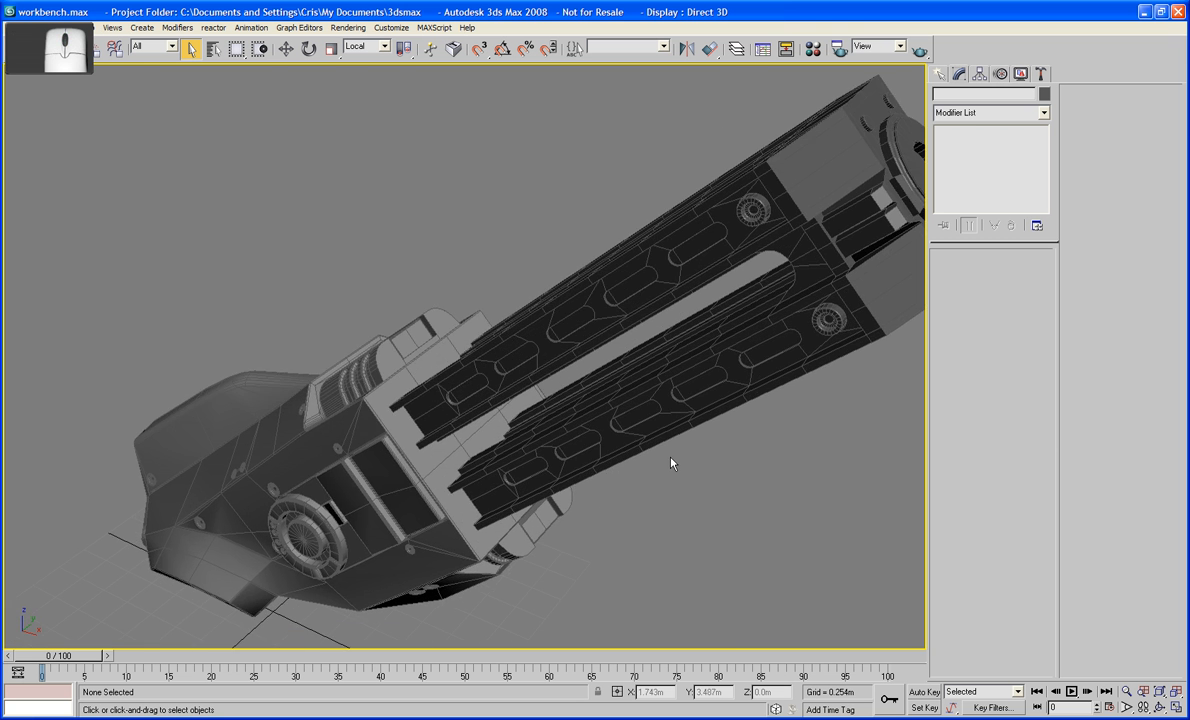
pyautogui.click(650, 411)
pyautogui.keyDown('alt'); pyautogui.moveTo(647, 417); pyautogui.dragTo(650, 428, button='middle'); pyautogui.keyUp('alt')
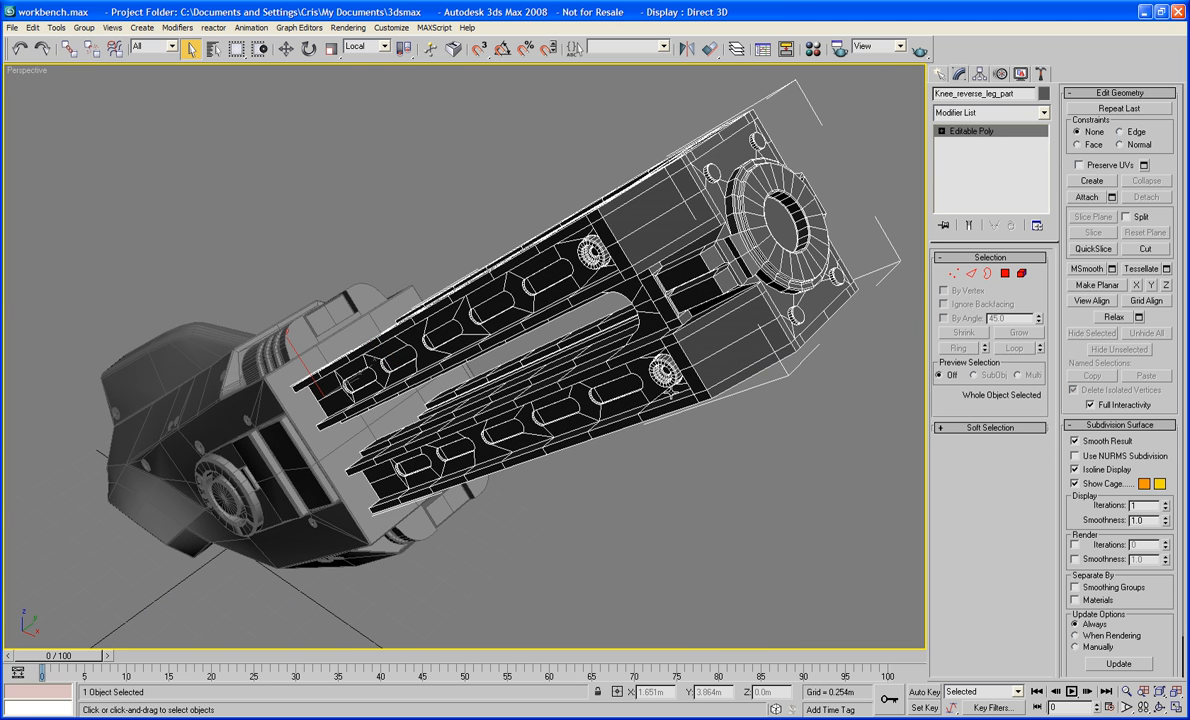
pyautogui.press('m')
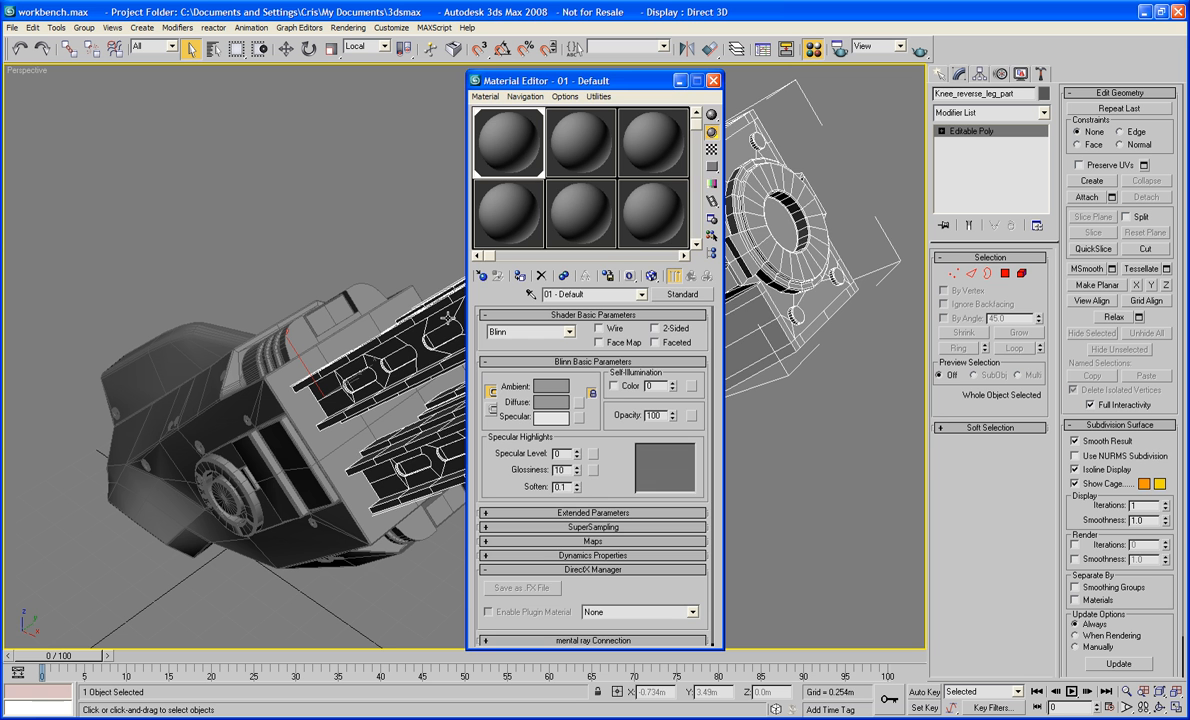
pyautogui.click(712, 80)
# Save the scene under its existing file name
pyautogui.keyDown('alt'); pyautogui.moveTo(662, 73); pyautogui.dragTo(402, 190, button='middle'); pyautogui.keyUp('alt')
pyautogui.click(15, 28)
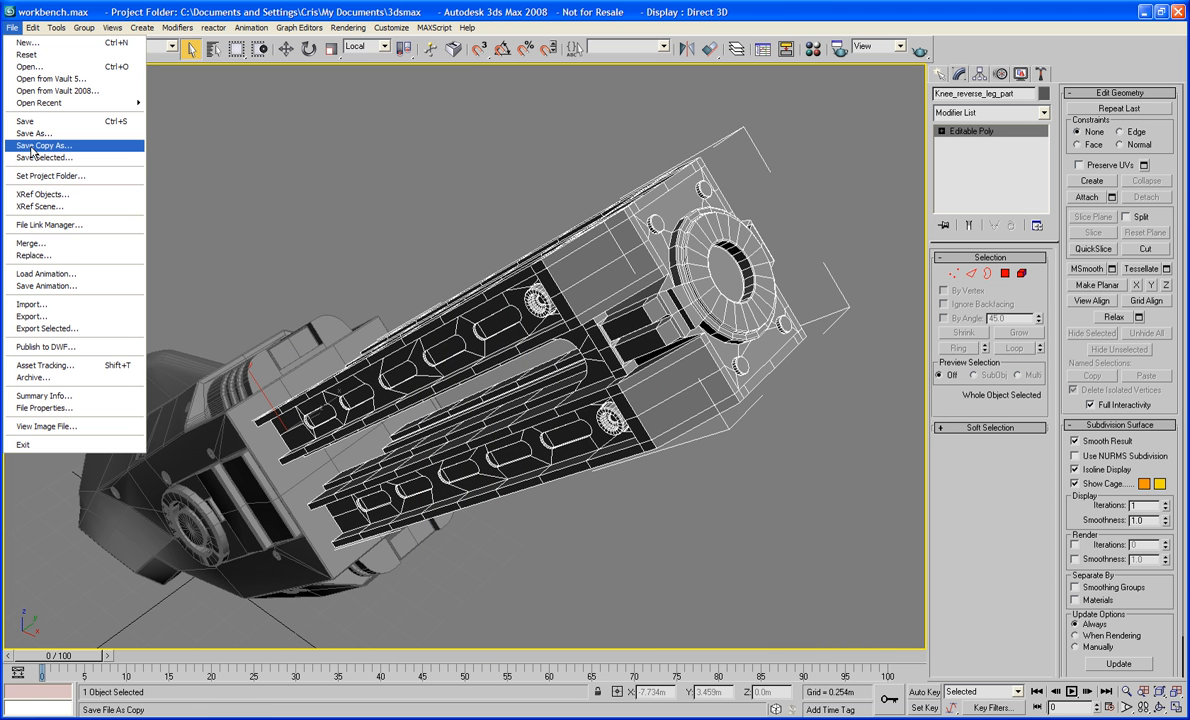
pyautogui.click(30, 119)
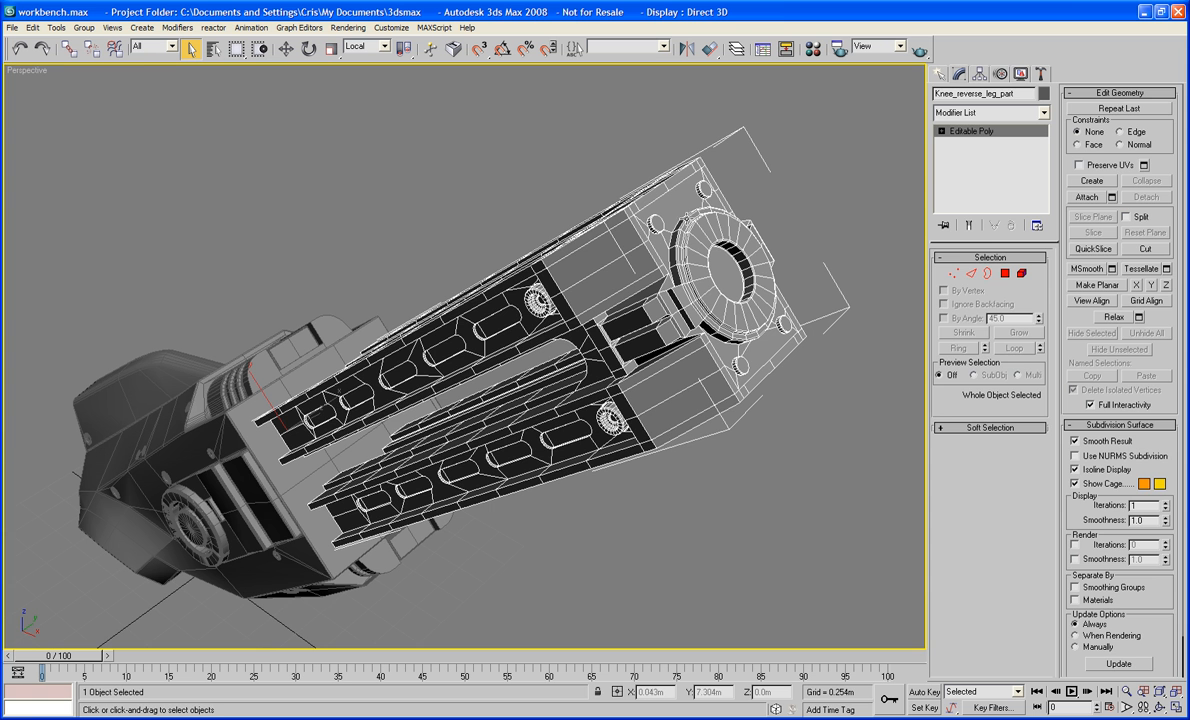
# Create a test box beside the leg part, about 0.664 m long, 0.915 m wide and 1.037 m high
pyautogui.keyDown('alt'); pyautogui.moveTo(638, 204); pyautogui.dragTo(684, 210, button='middle'); pyautogui.keyUp('alt')
pyautogui.click(939, 74)
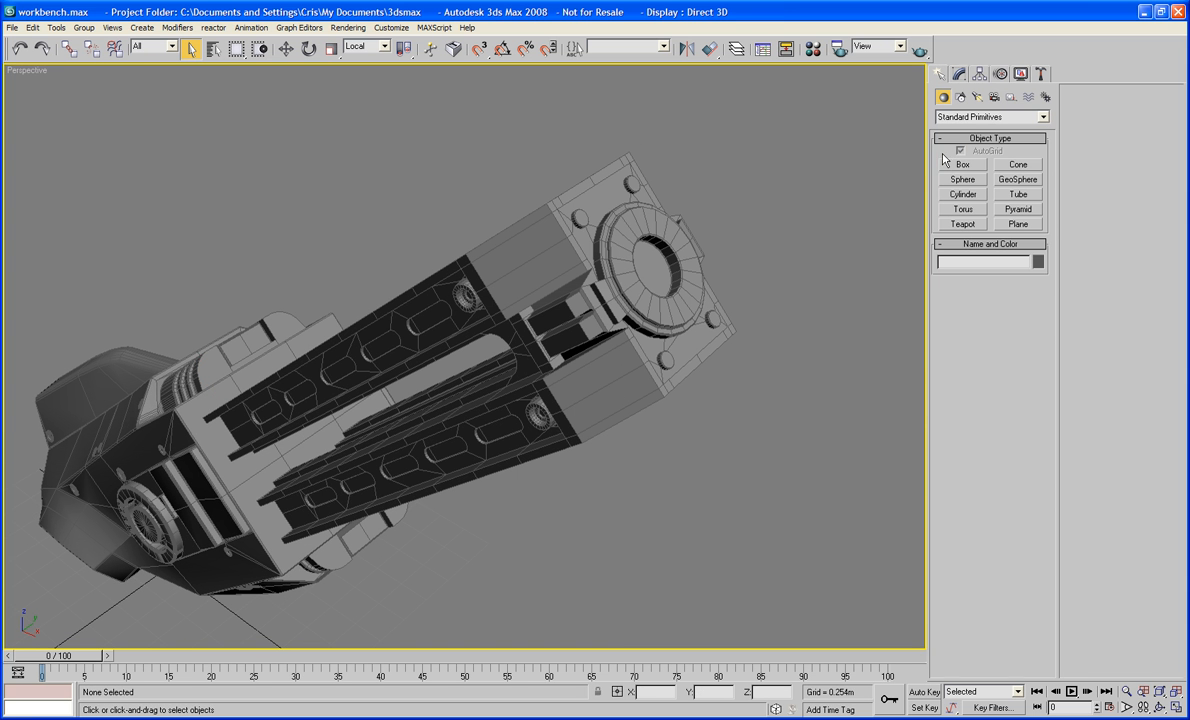
pyautogui.click(963, 164)
pyautogui.moveTo(770, 439); pyautogui.dragTo(848, 515)
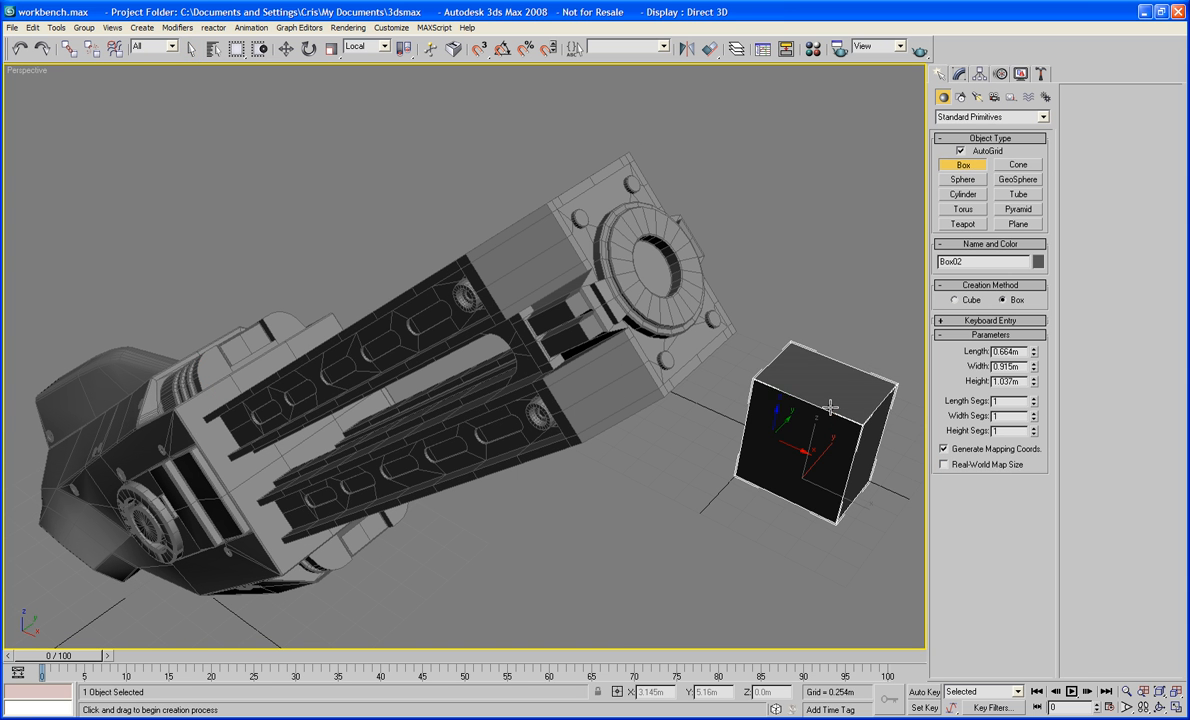
pyautogui.click(831, 404)
# Apply the EdgeChEx modifier to the test box and set its chamfer type to Stand
pyautogui.click(959, 74)
pyautogui.click(985, 112)
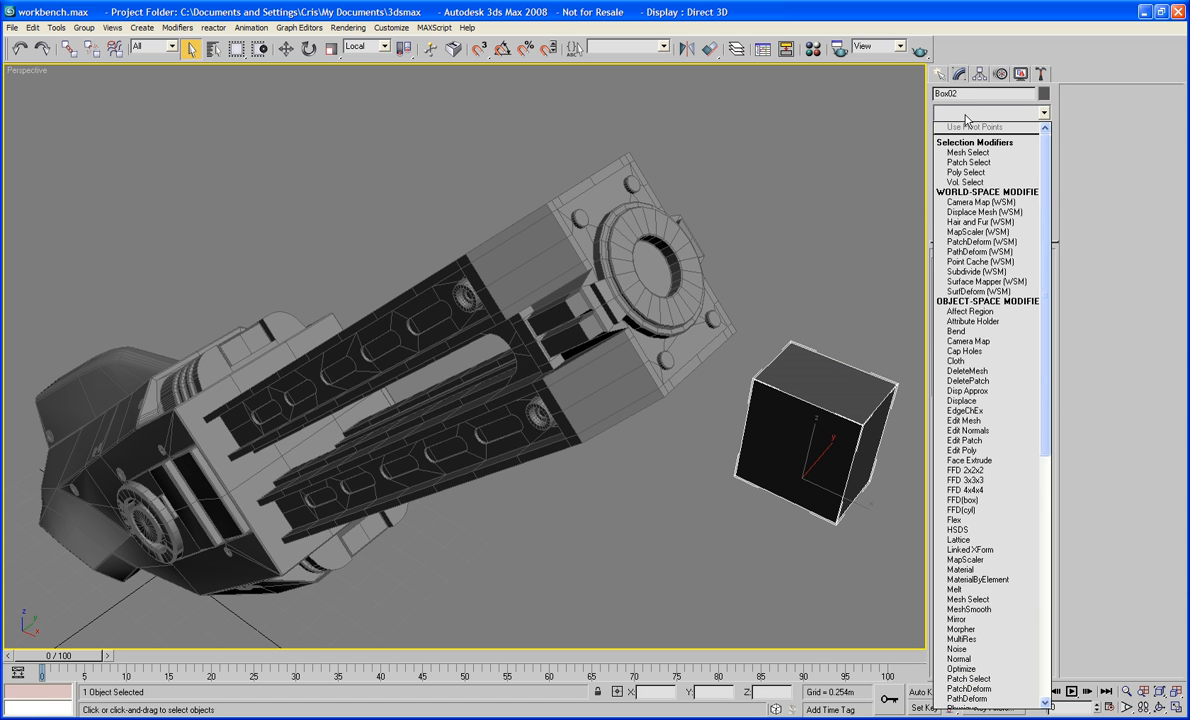
pyautogui.press('e')
pyautogui.press('Return')
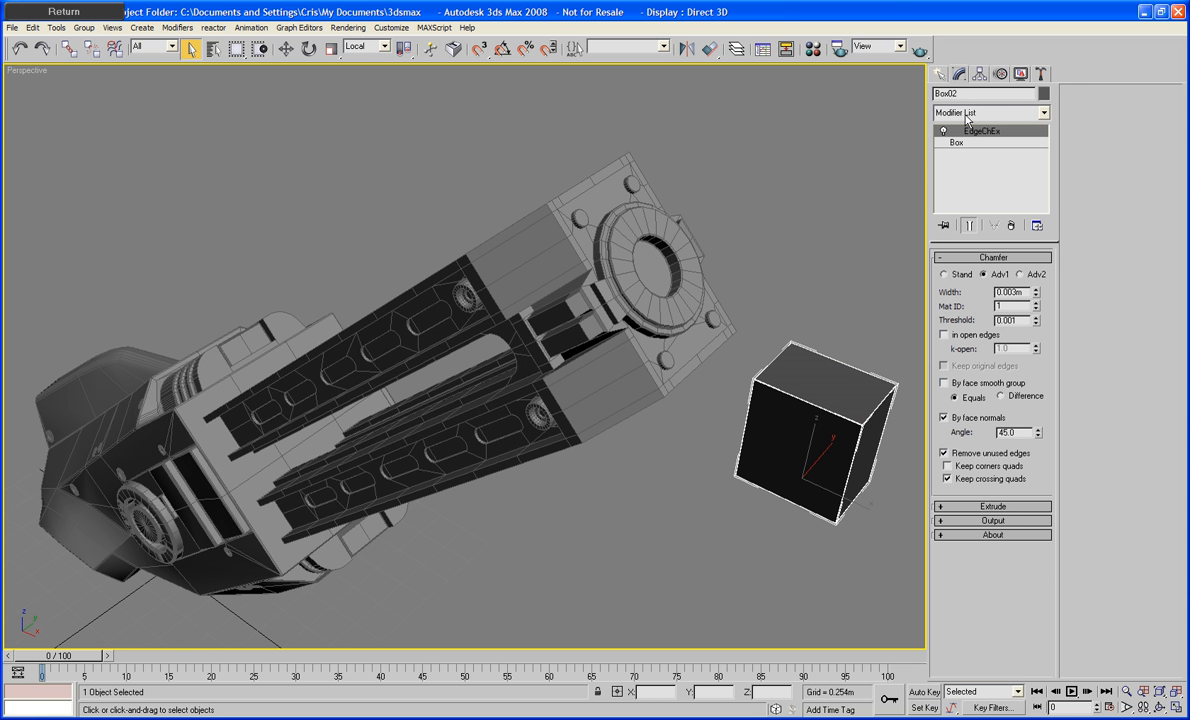
pyautogui.click(944, 275)
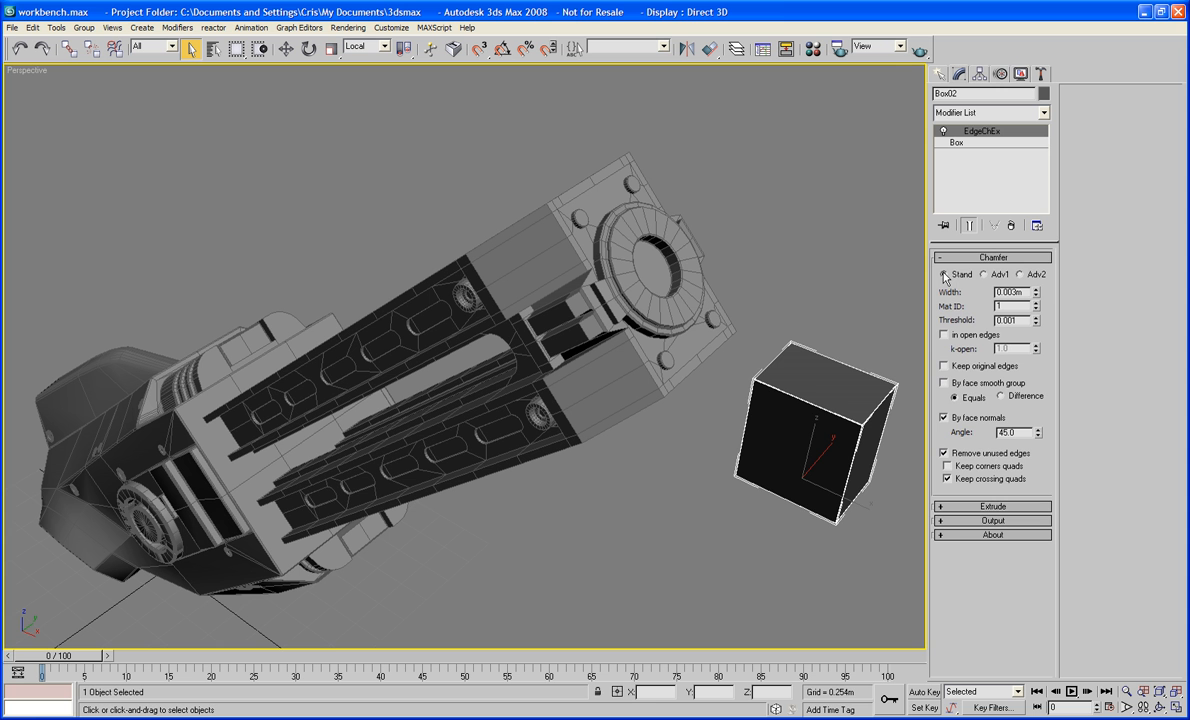
# Delete the test box beside the leg part
pyautogui.click(752, 290)
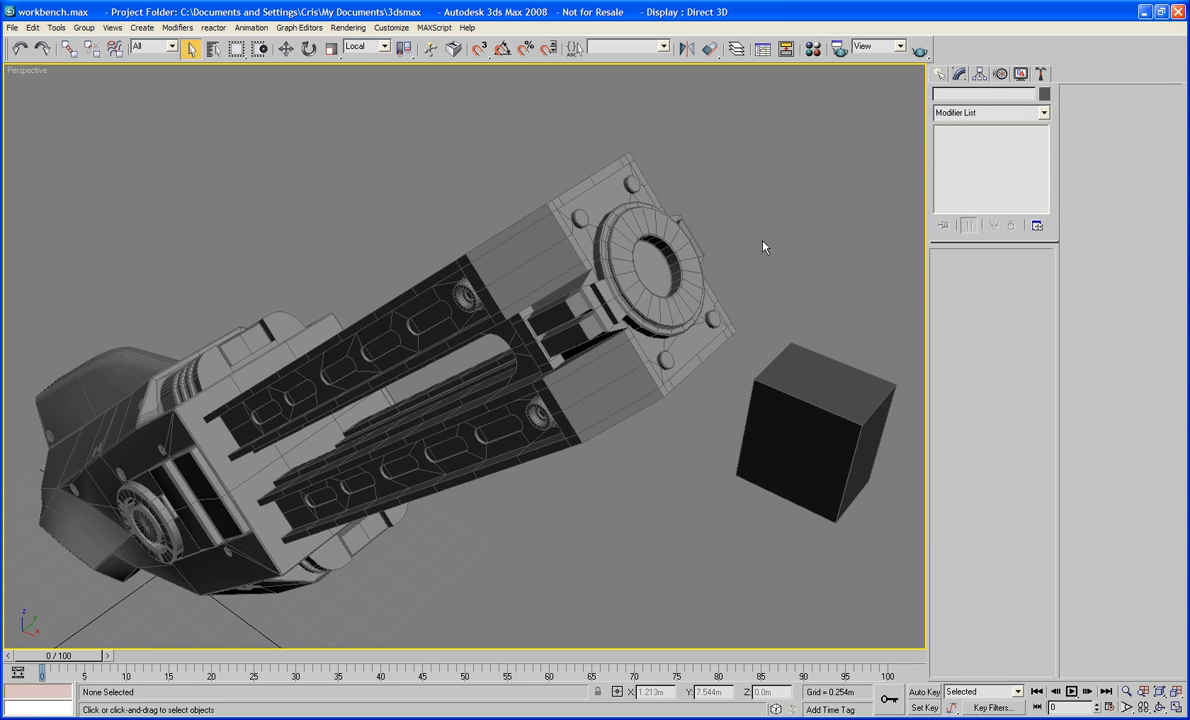
pyautogui.click(795, 367)
pyautogui.press('Delete')
# Apply the EdgeChEx modifier to the knee reverse leg part and inspect the chamfers around its slots up close
pyautogui.click(647, 330)
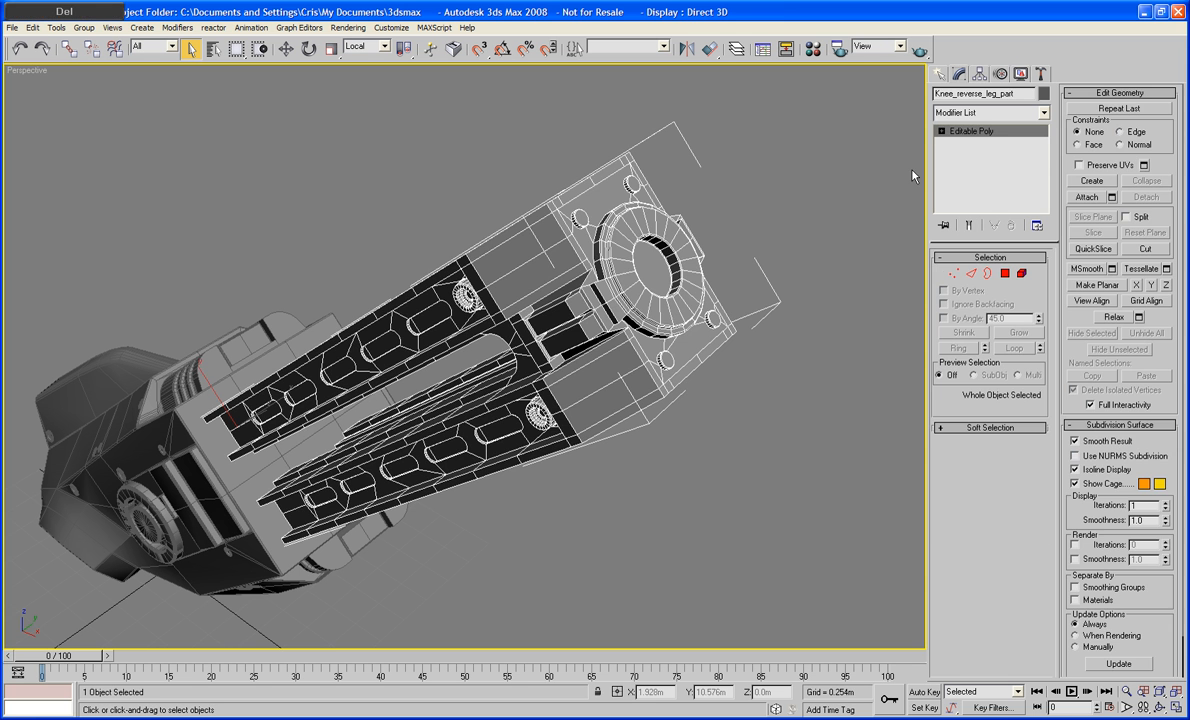
pyautogui.click(971, 117)
pyautogui.press('e')
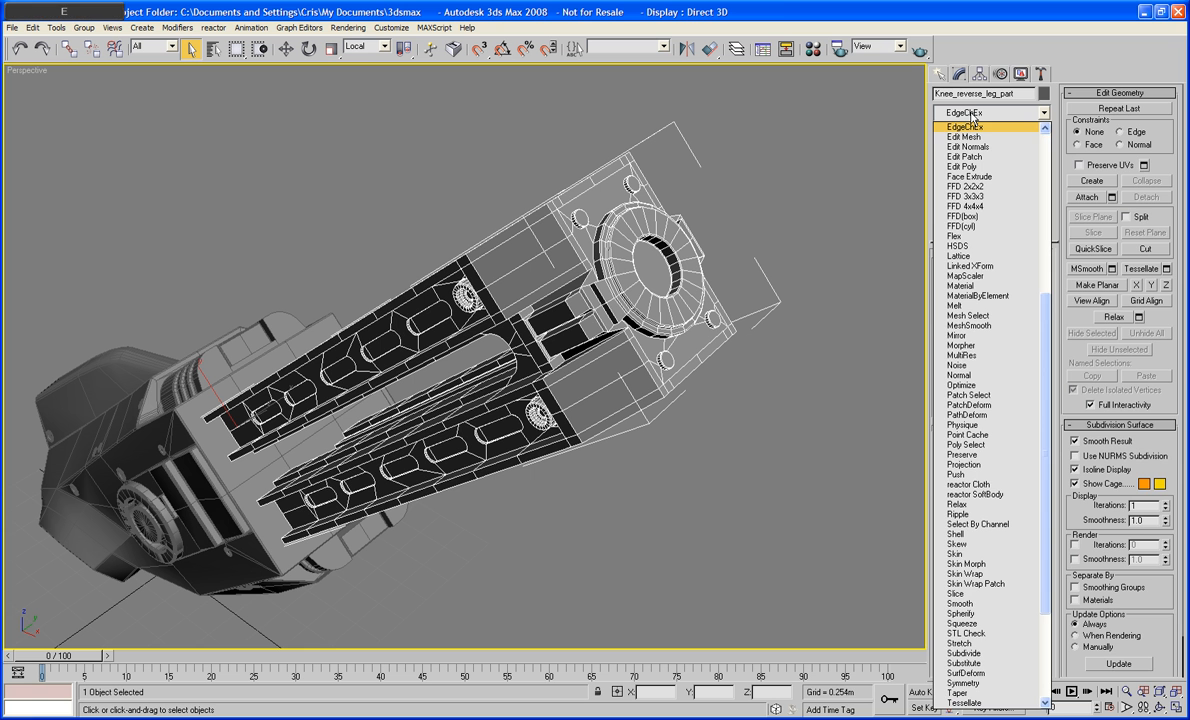
pyautogui.press('Return')
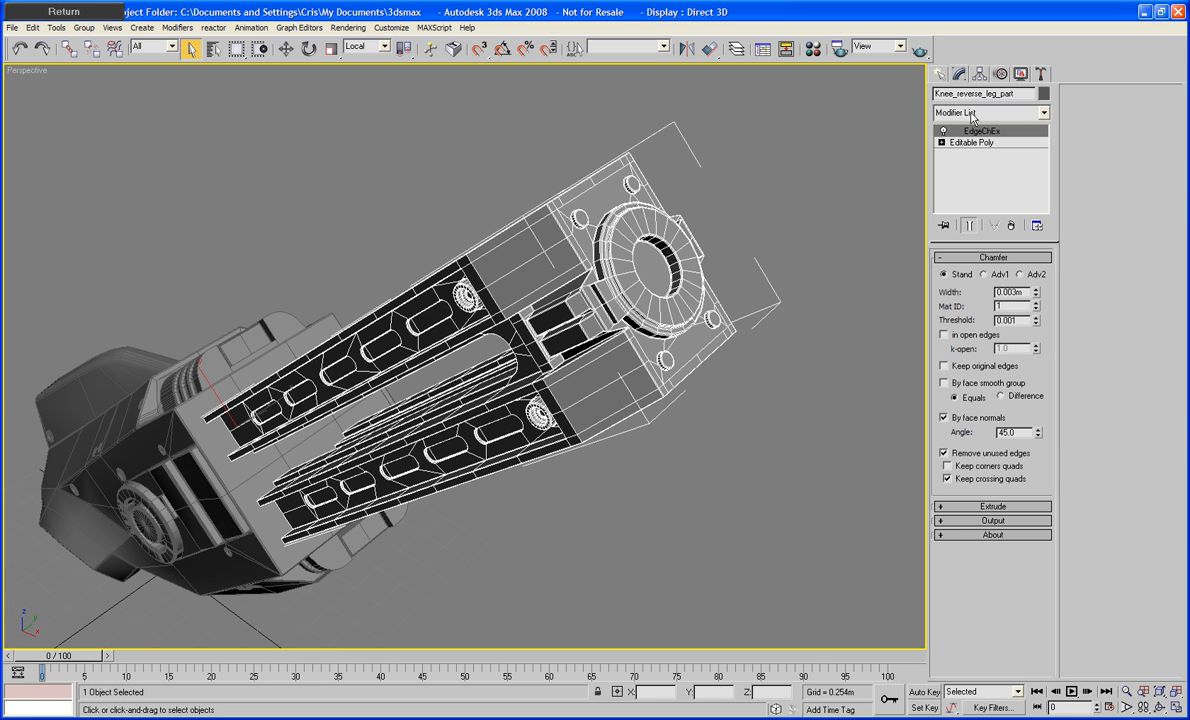
pyautogui.keyDown('alt'); pyautogui.moveTo(836, 257); pyautogui.dragTo(827, 233, button='middle'); pyautogui.keyUp('alt')
pyautogui.scroll(8, 827, 233)
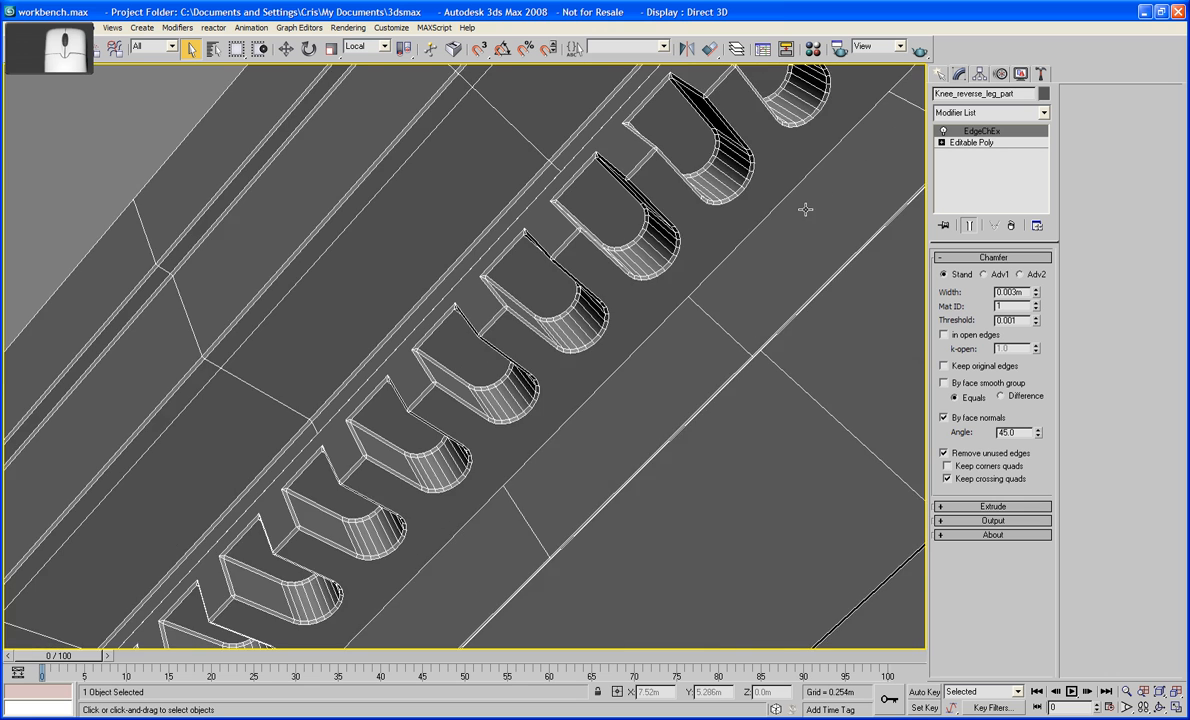
pyautogui.scroll(6, 770, 255)
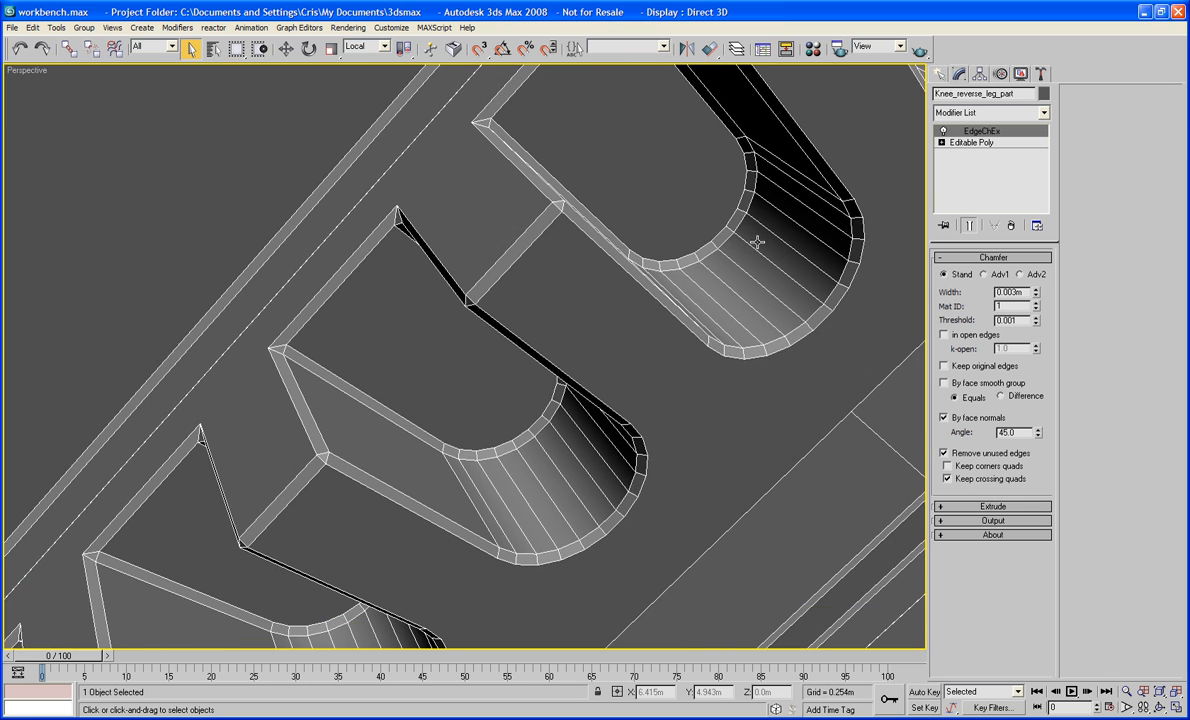
pyautogui.scroll(-8, 757, 241)
pyautogui.keyDown('alt'); pyautogui.moveTo(757, 241); pyautogui.dragTo(653, 272, button='middle'); pyautogui.keyUp('alt')
pyautogui.scroll(-3, 697, 244)
# Convert the chamfered leg part to Editable Poly and check its shading with edge display turned off
pyautogui.rightClick(653, 272)
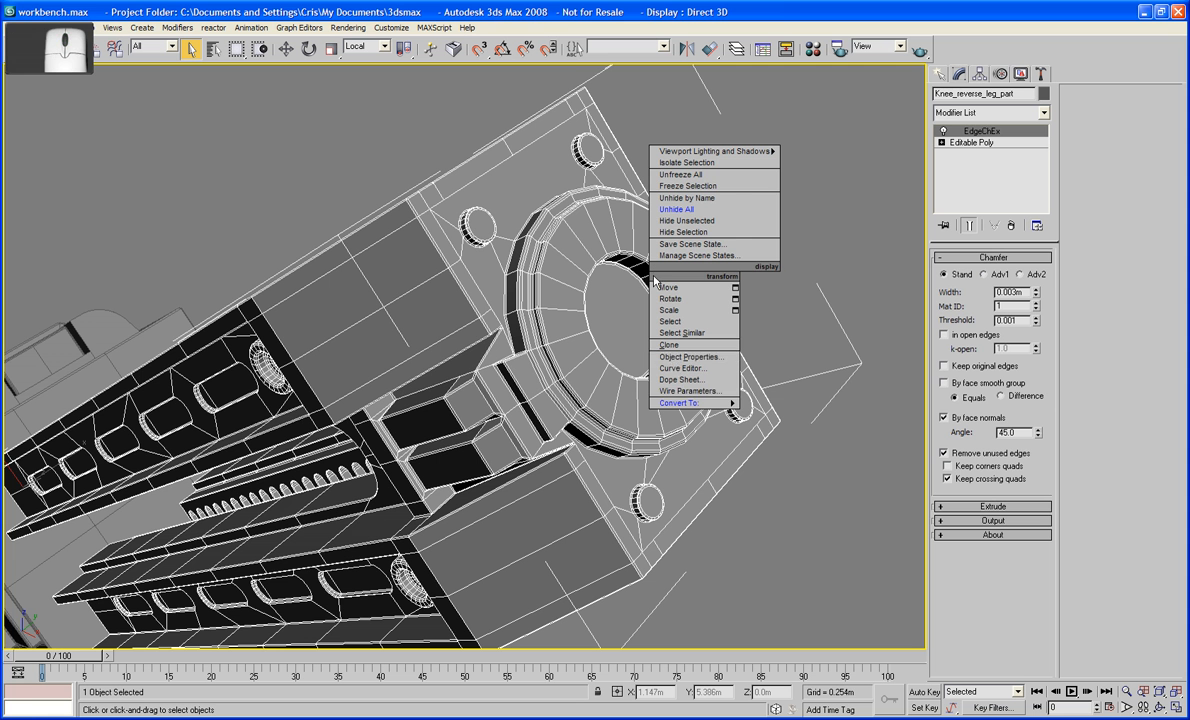
pyautogui.moveTo(700, 402)
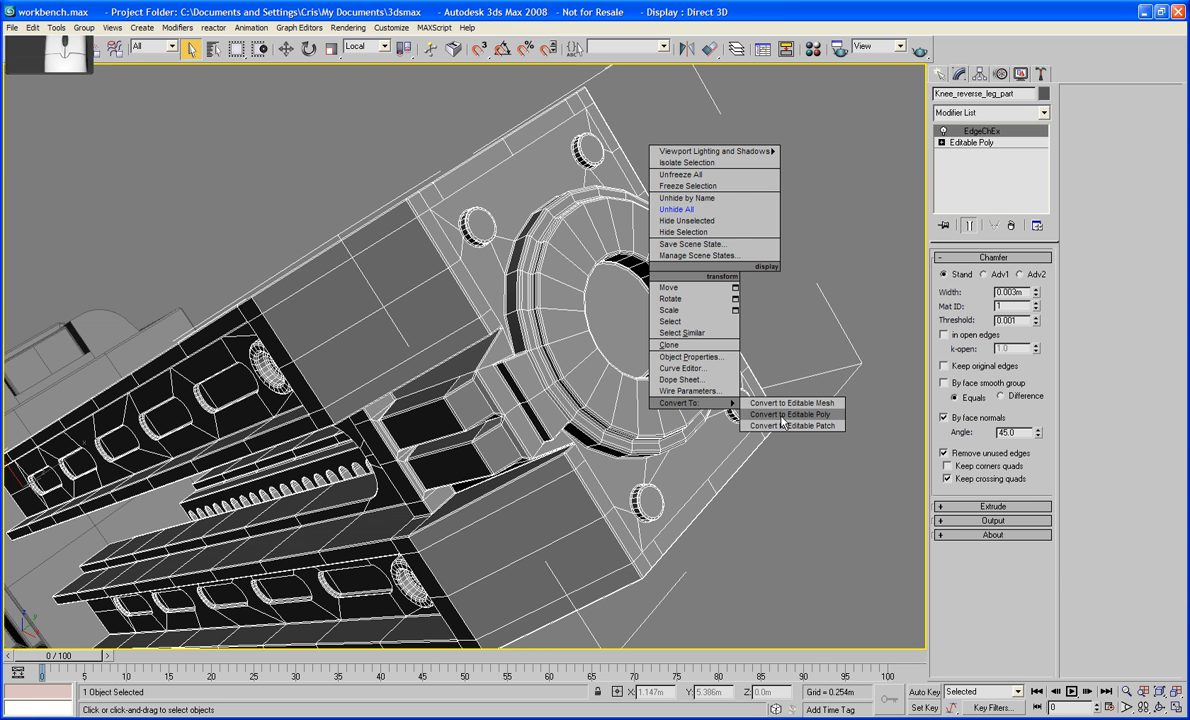
pyautogui.click(783, 414)
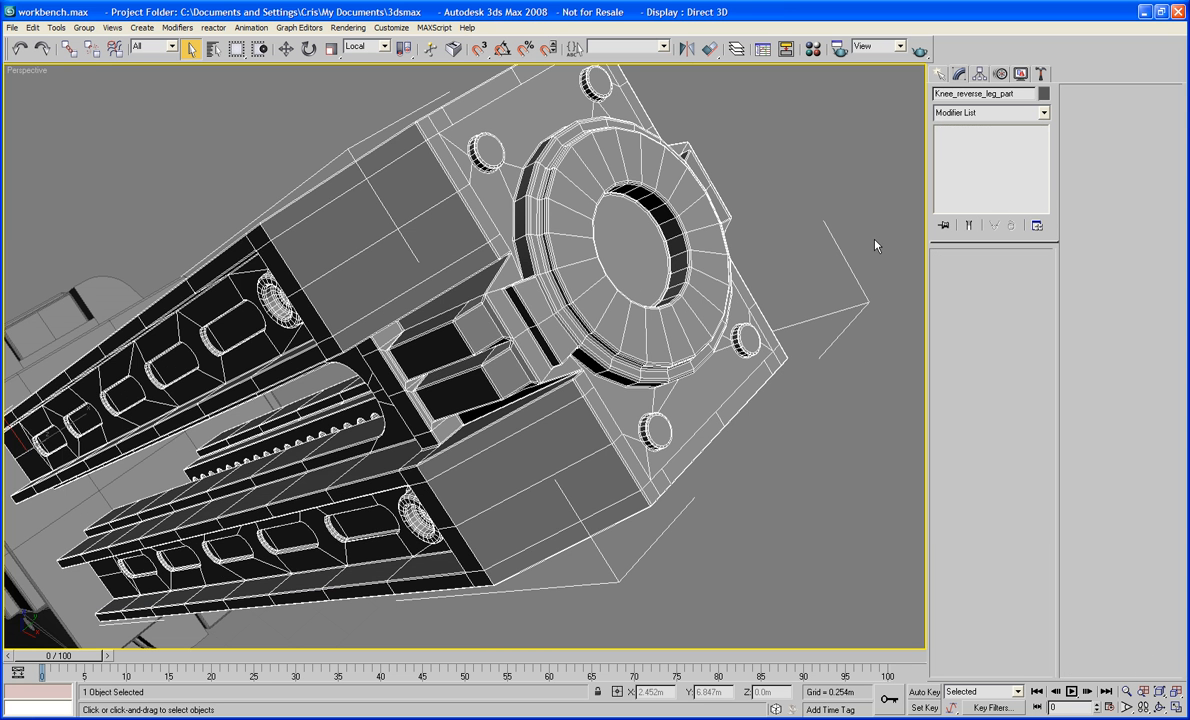
pyautogui.click(875, 241)
pyautogui.press('F4')
pyautogui.keyDown('alt'); pyautogui.moveTo(737, 284); pyautogui.dragTo(599, 371, button='middle'); pyautogui.keyUp('alt')
pyautogui.scroll(-3, 721, 268)
pyautogui.scroll(4, 640, 319)
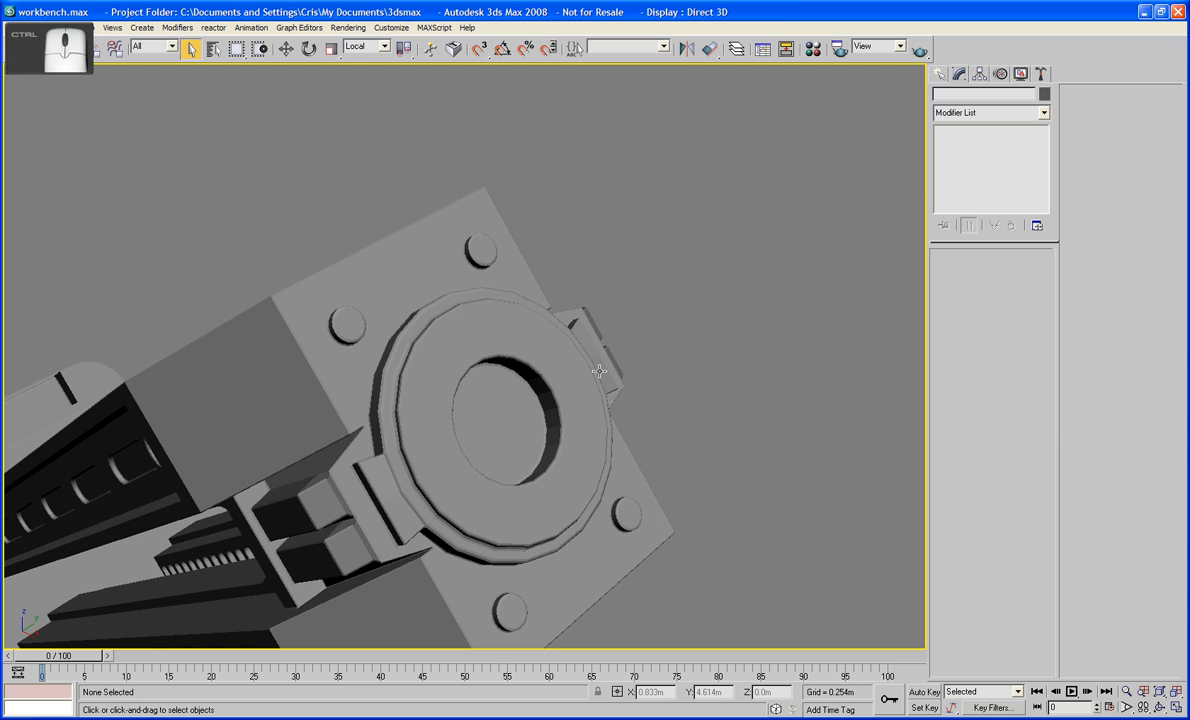
# Undo the Editable Poly conversion, remove the EdgeChEx modifier from the leg part and turn edge display back on
pyautogui.hotkey('ctrl', 'z')
pyautogui.hotkey('ctrl', 'z')
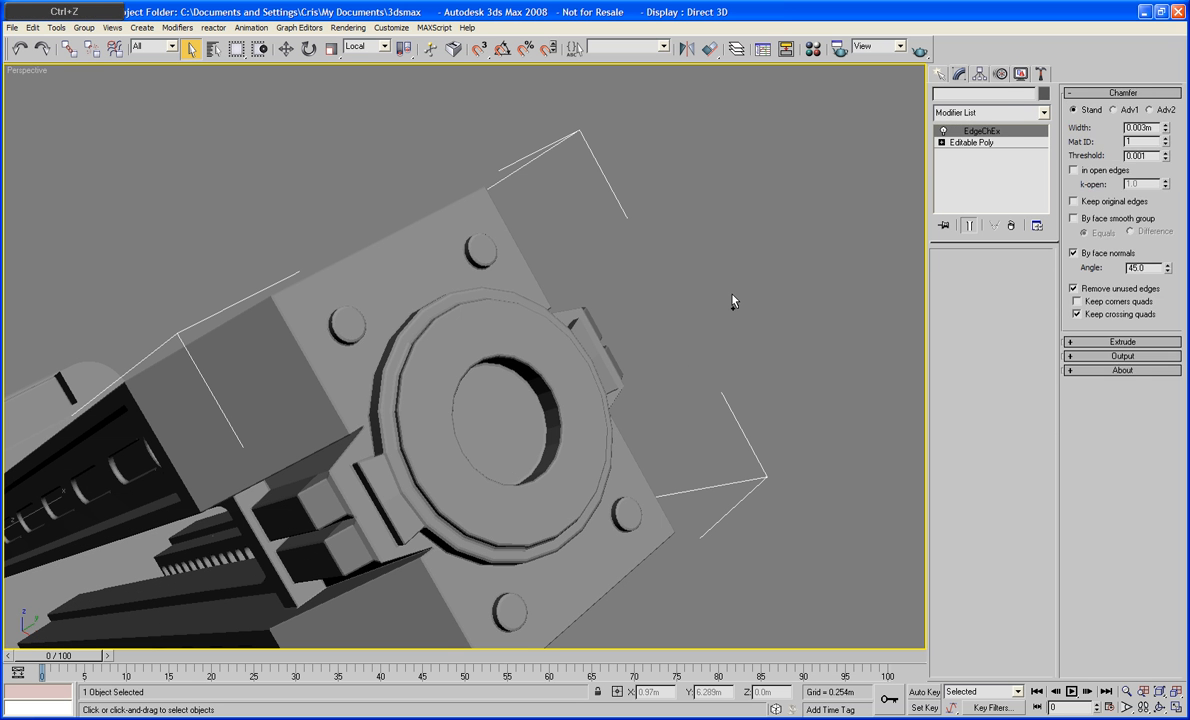
pyautogui.click(1011, 226)
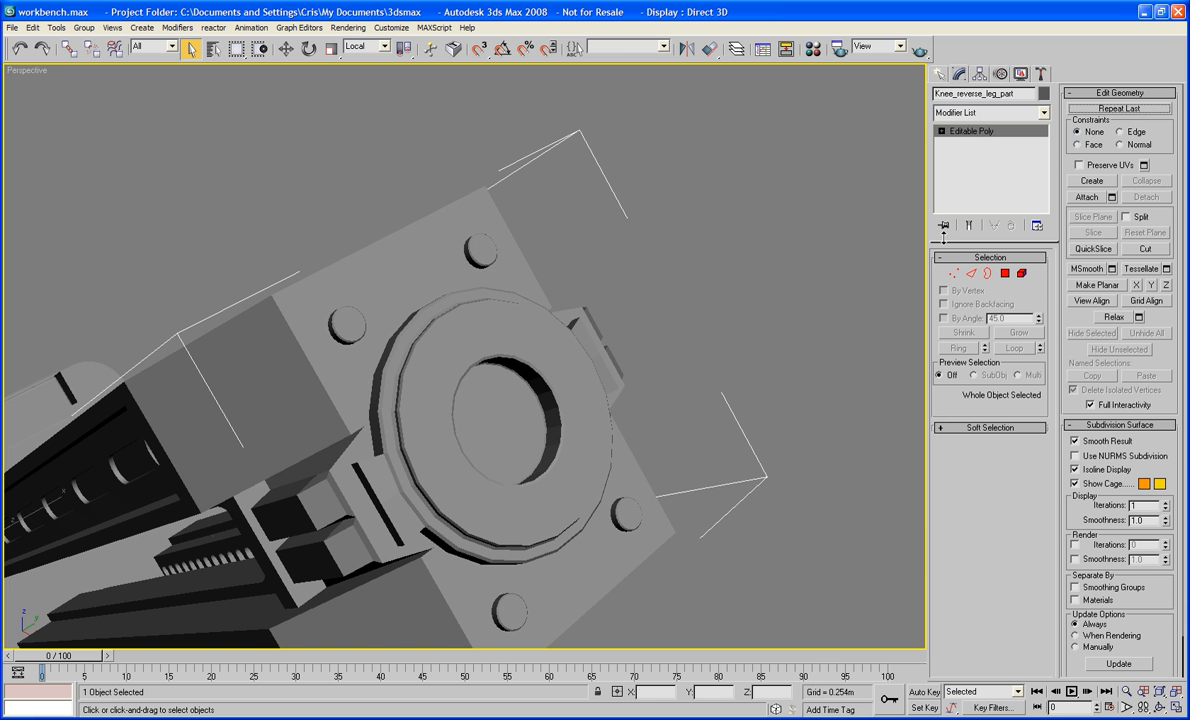
pyautogui.moveTo(679, 266); pyautogui.dragTo(634, 266, button='middle')
pyautogui.press('F4')
pyautogui.moveTo(522, 354); pyautogui.dragTo(546, 298, button='middle')
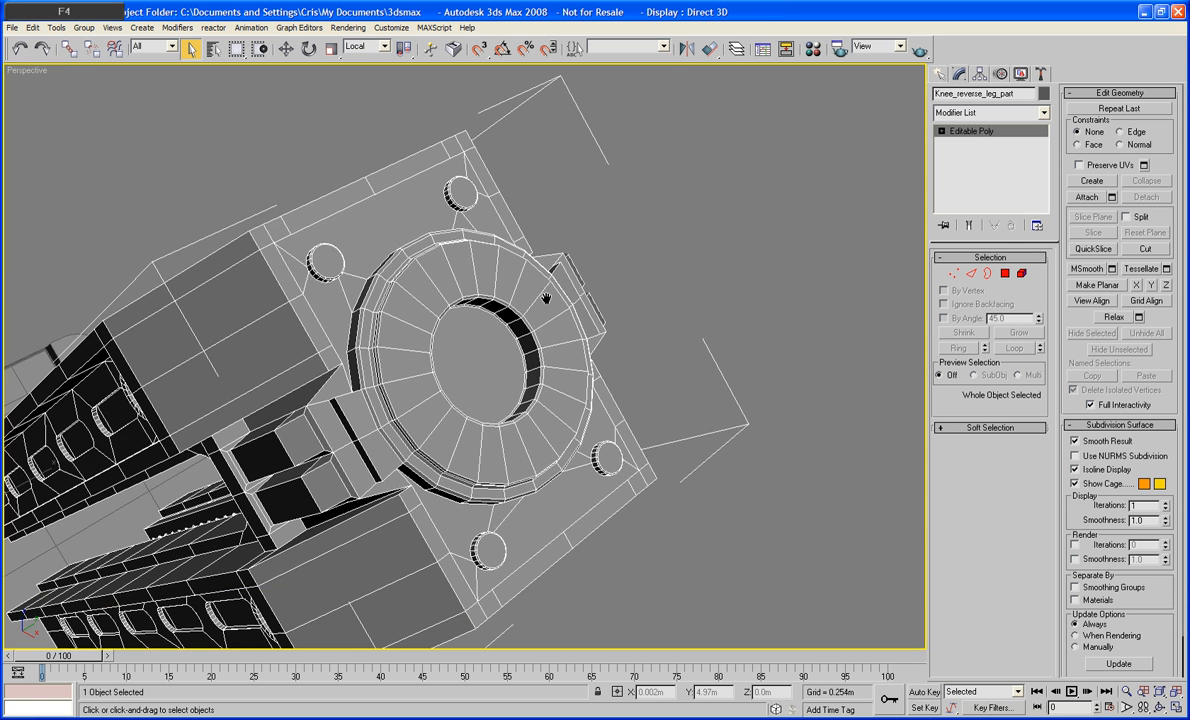
# Create a 22-sided cylinder on the flat face of the large ring, about 0.039 m in radius and 0.002 m high
pyautogui.scroll(6, 546, 298)
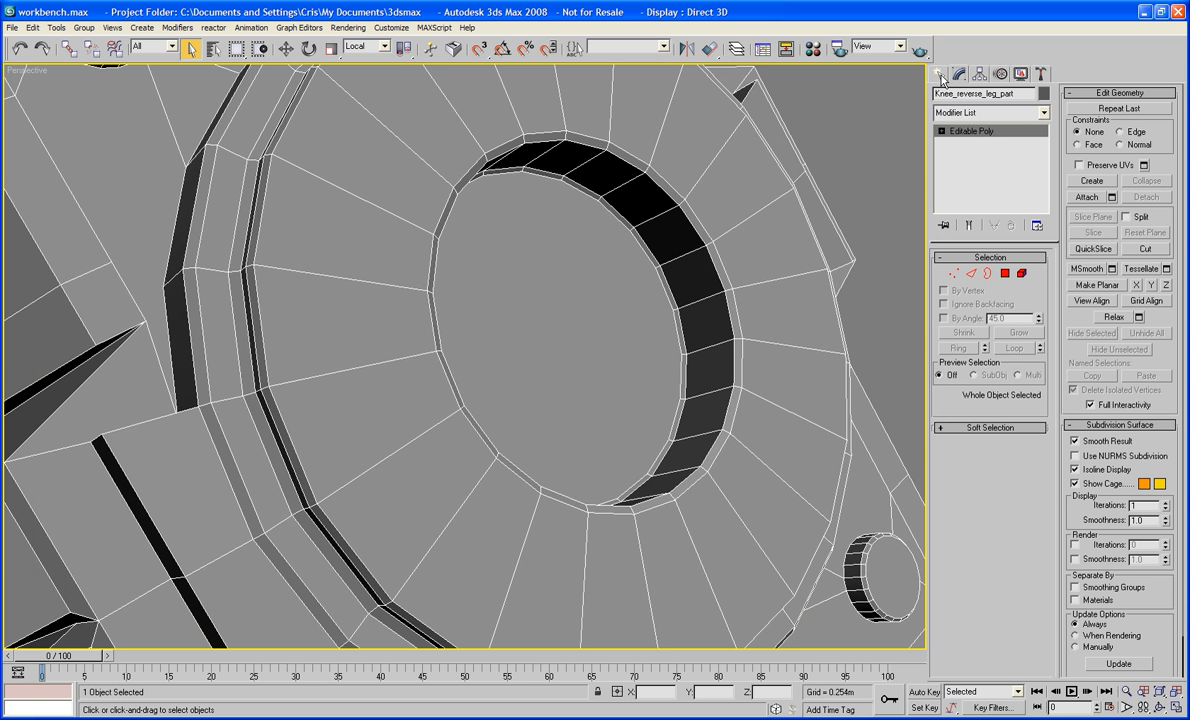
pyautogui.click(941, 76)
pyautogui.click(963, 194)
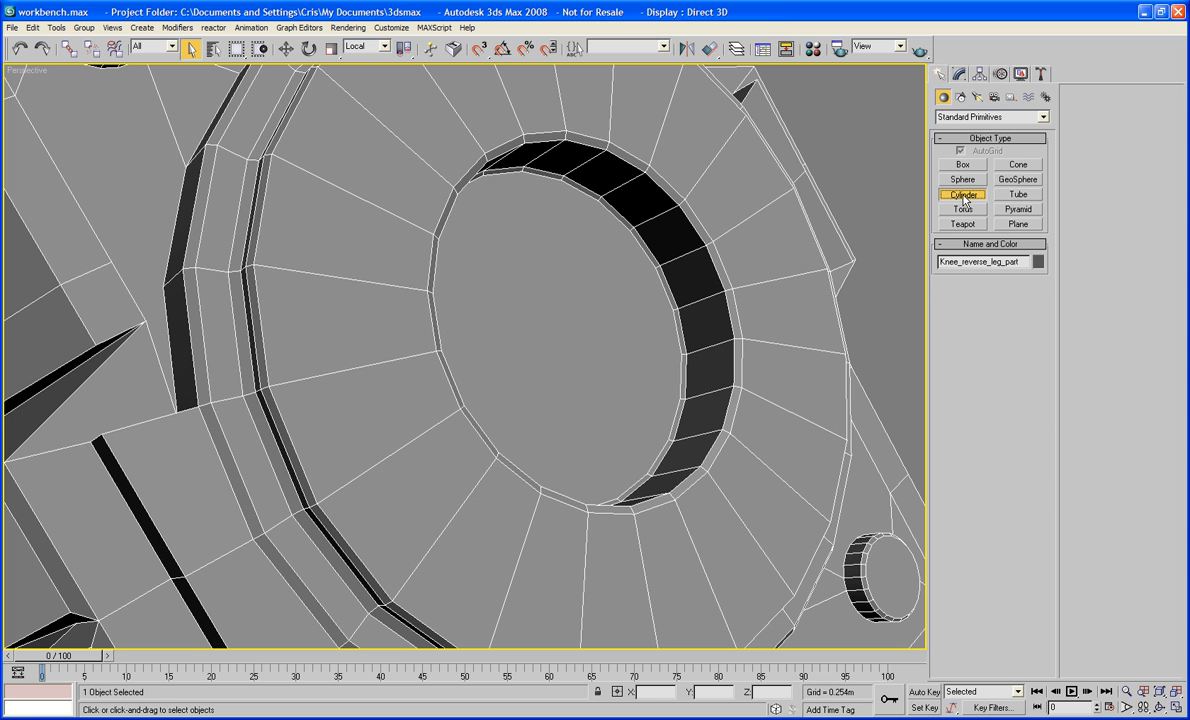
pyautogui.click(396, 452)
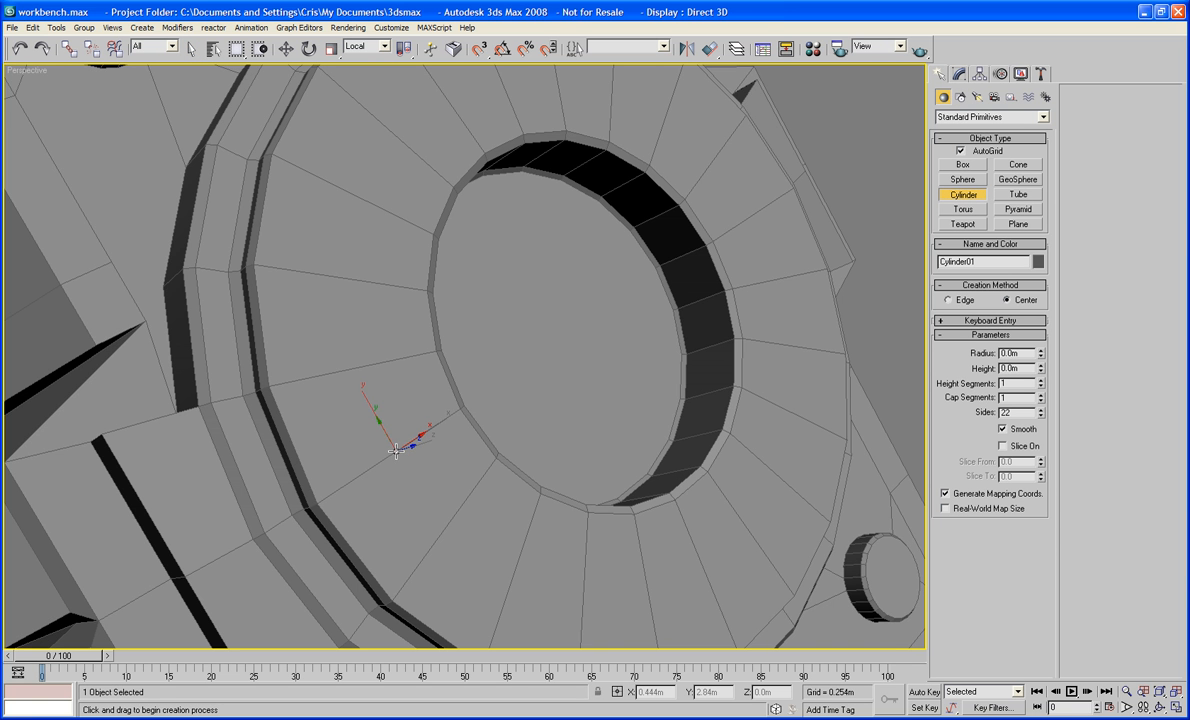
pyautogui.moveTo(396, 452); pyautogui.dragTo(397, 519)
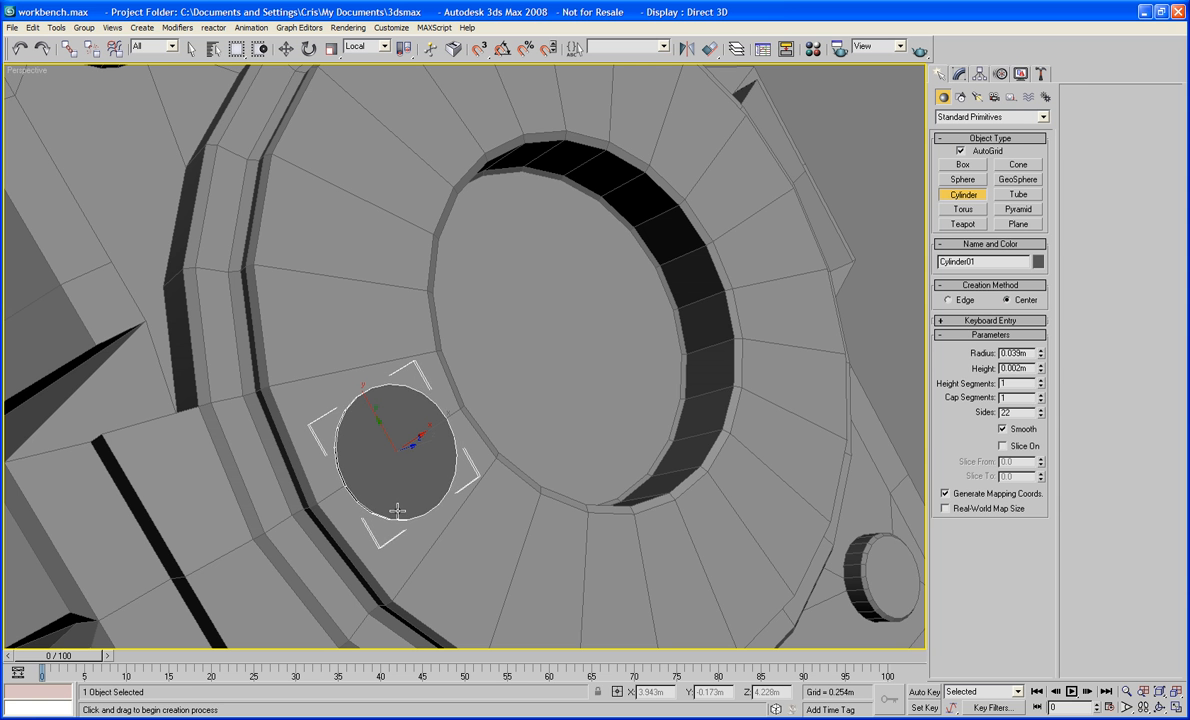
# Finish cylinder creation and convert the new cylinder to Editable Poly
pyautogui.rightClick(393, 478)
pyautogui.rightClick(392, 474)
pyautogui.moveTo(440, 604)
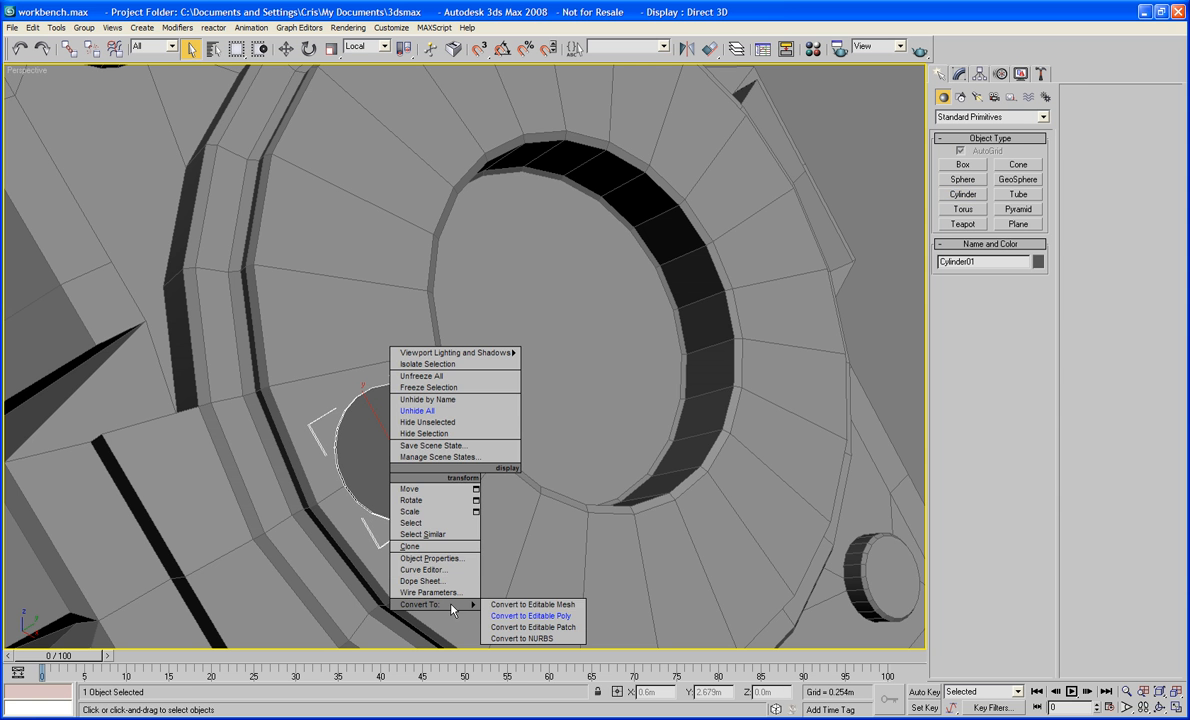
pyautogui.click(522, 617)
# Delete all polygons of the cylinder except its front cap
pyautogui.click(1005, 274)
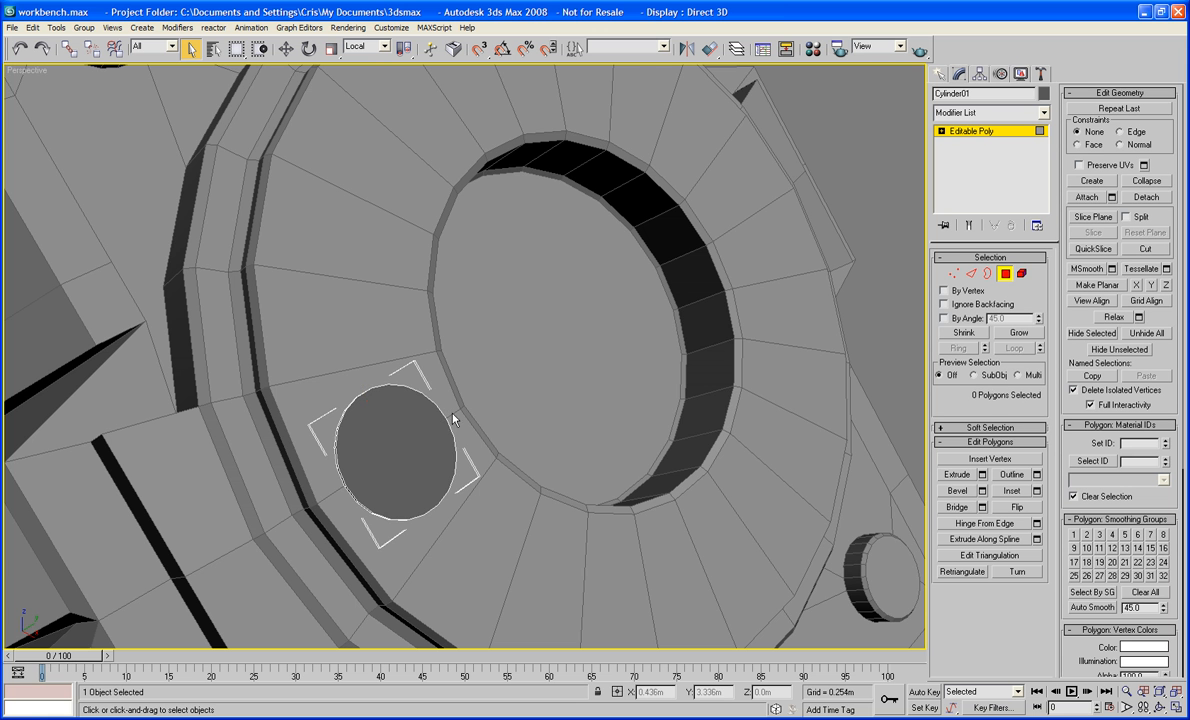
pyautogui.click(392, 429)
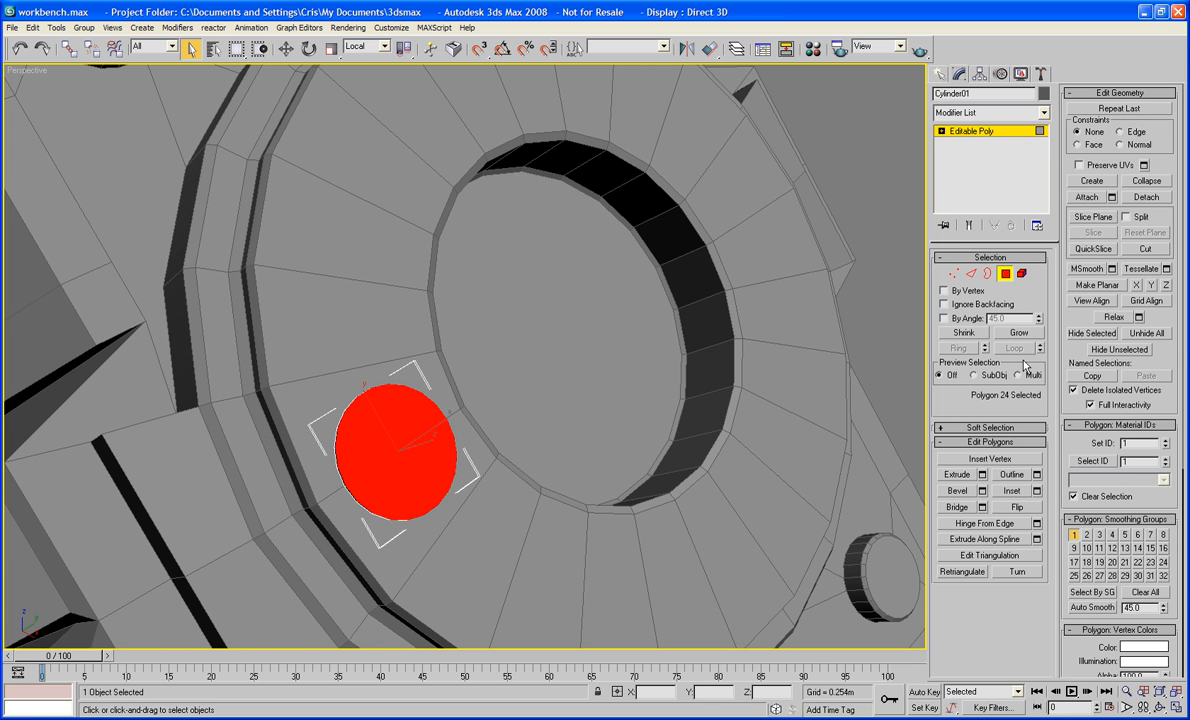
pyautogui.hotkey('ctrl', 'i')
pyautogui.press('Delete')
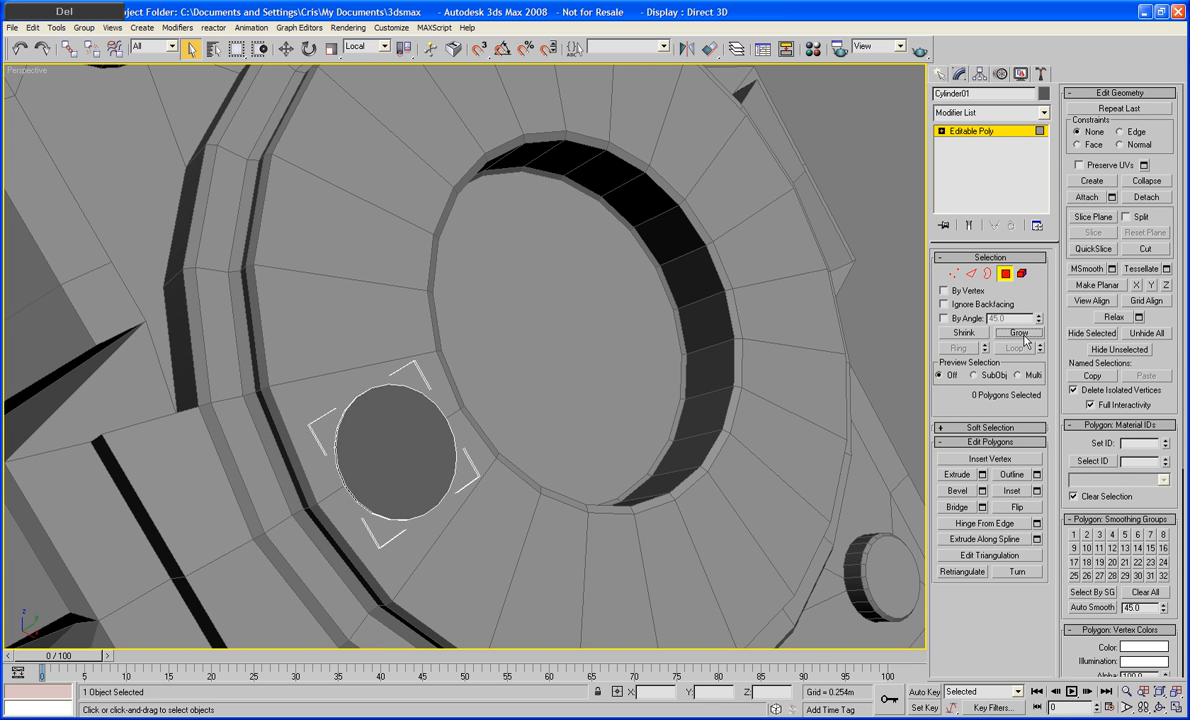
# Bevel the round cap polygon repeatedly to form a raised rim with concentric rings narrowing towards the centre
pyautogui.click(403, 482)
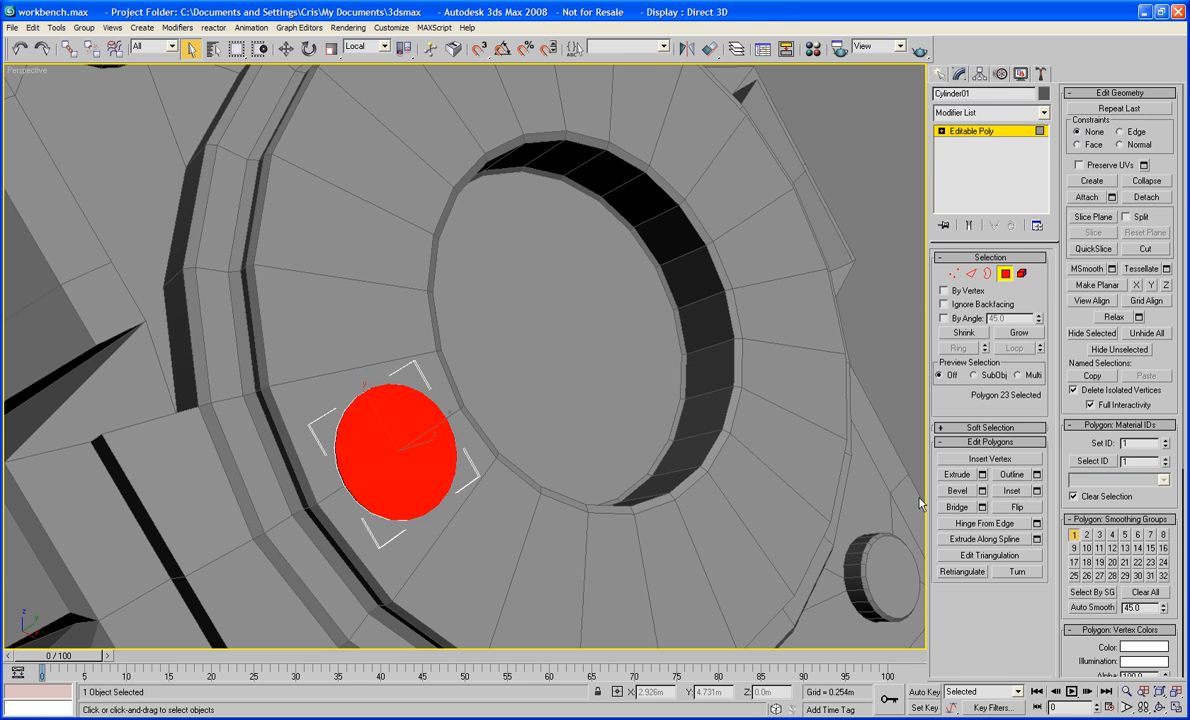
pyautogui.click(957, 491)
pyautogui.moveTo(396, 473); pyautogui.dragTo(398, 471)
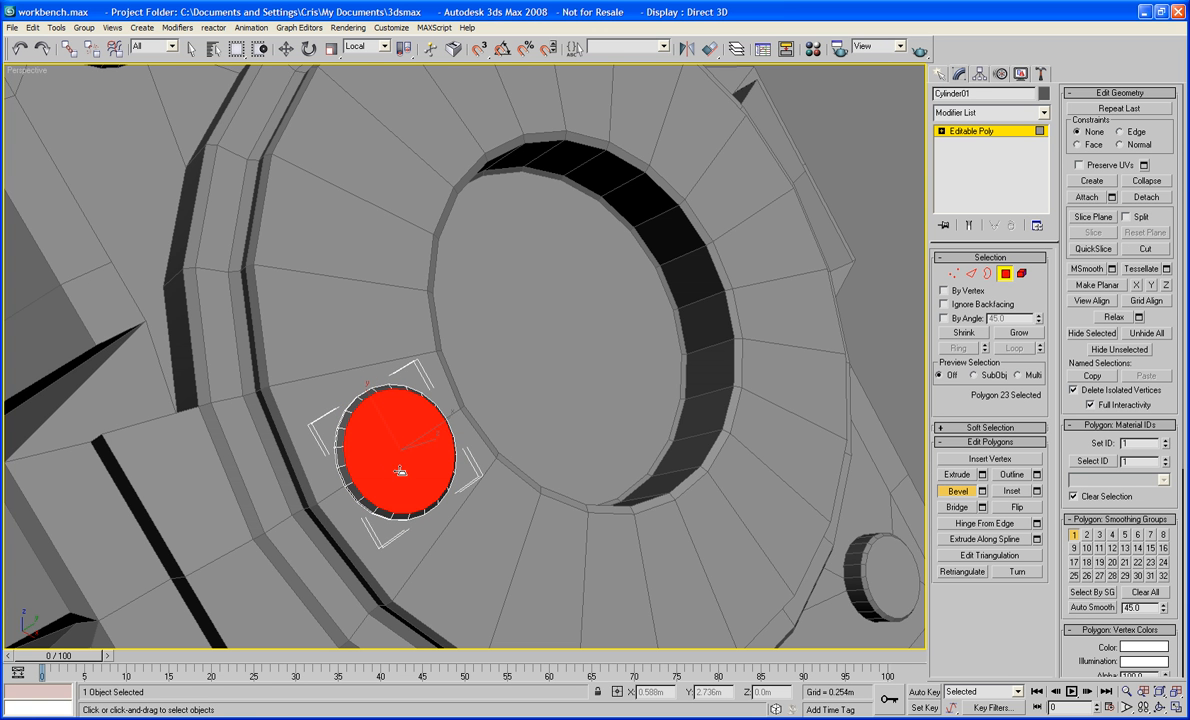
pyautogui.moveTo(400, 469); pyautogui.dragTo(404, 468)
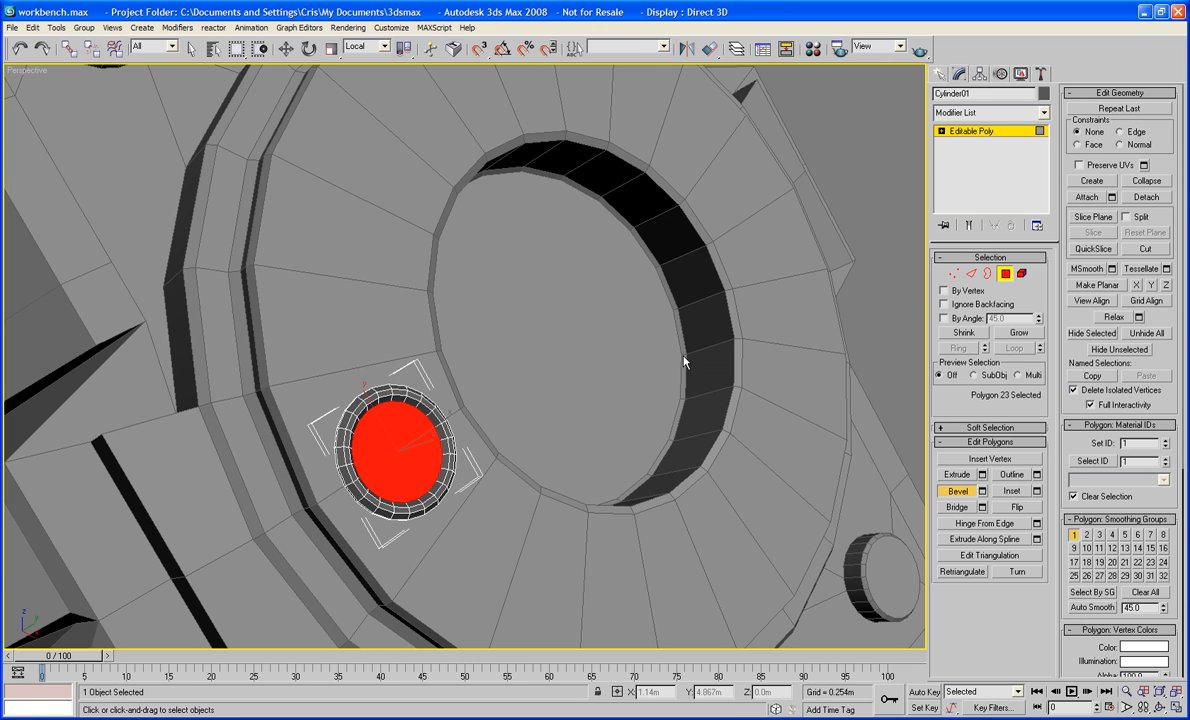
# Extrude the bolt's round cap outward and bevel its end with height 0.001 m and outline amount -0.001 m
pyautogui.click(955, 476)
pyautogui.moveTo(412, 449); pyautogui.dragTo(389, 440)
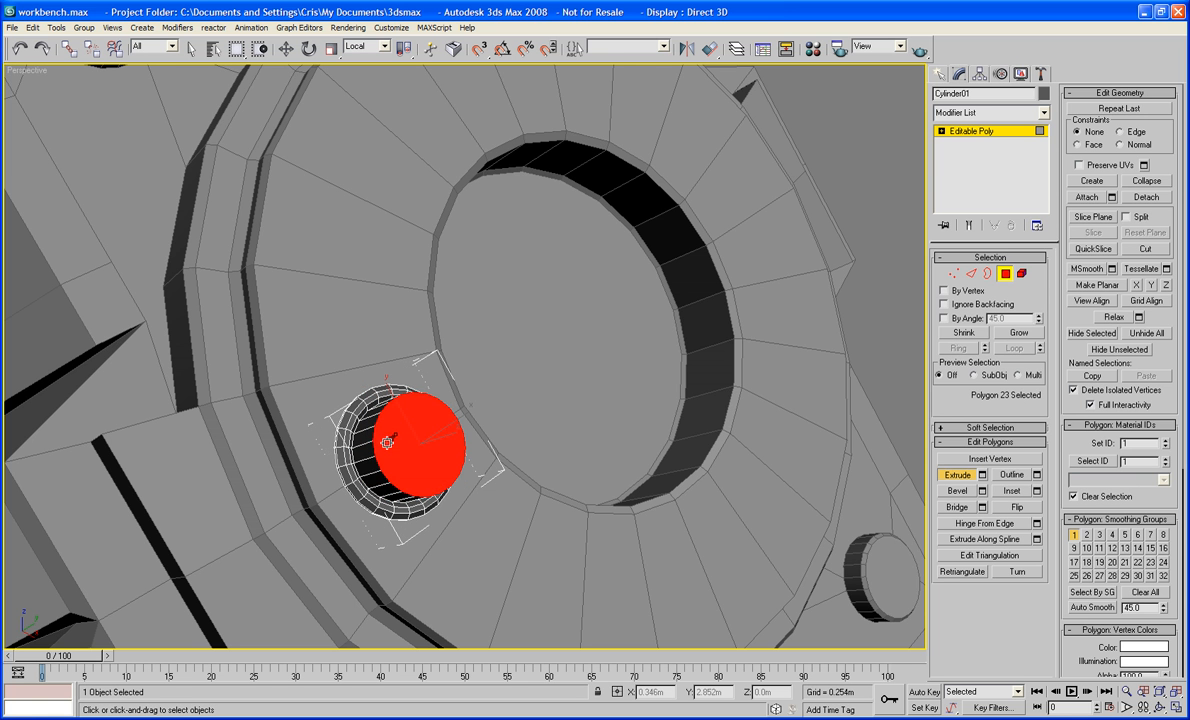
pyautogui.click(982, 491)
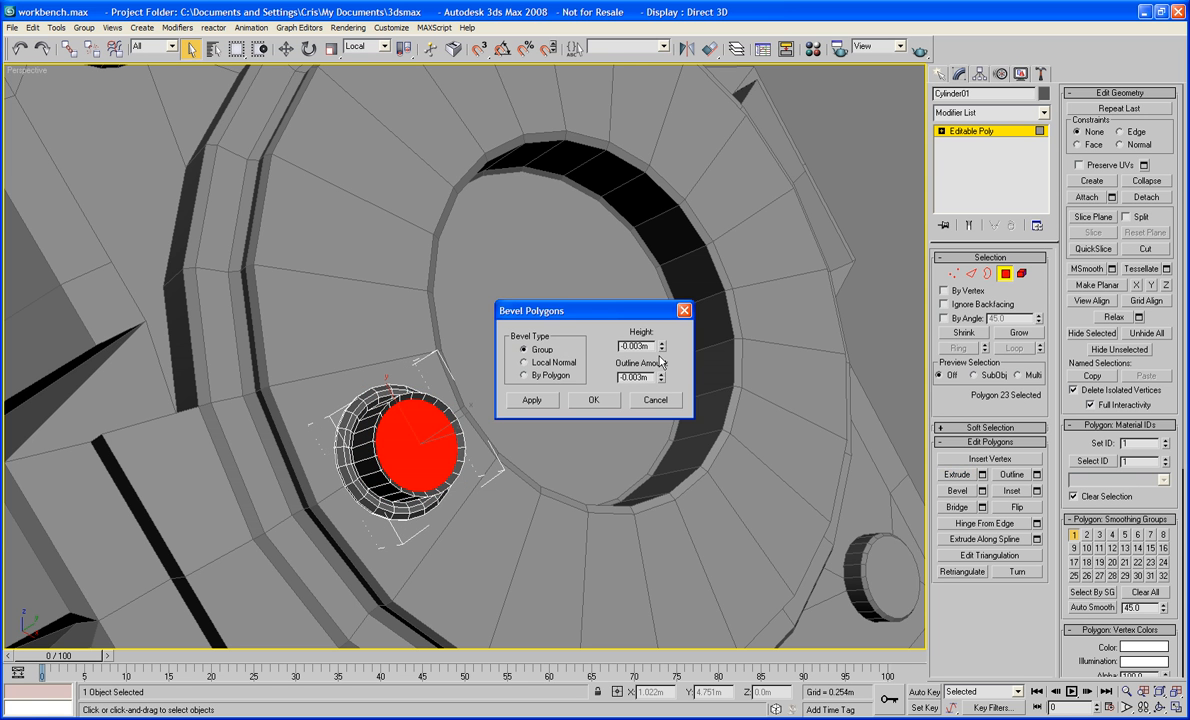
pyautogui.moveTo(662, 345); pyautogui.dragTo(661, 332)
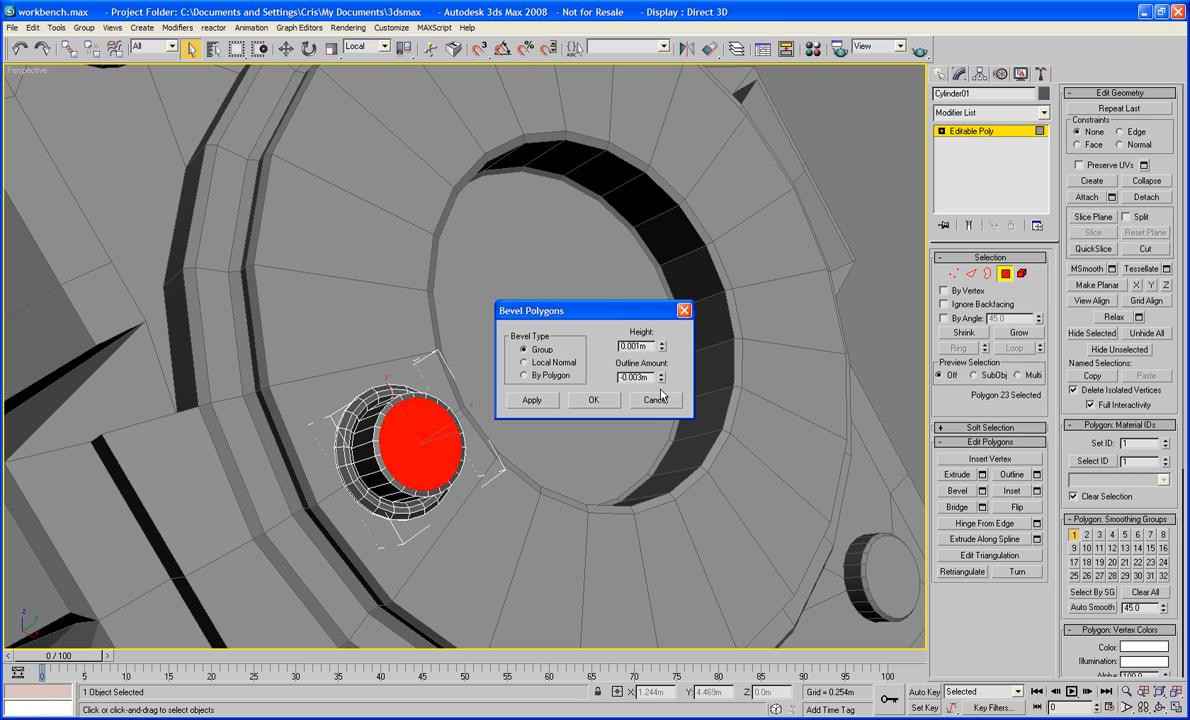
pyautogui.moveTo(661, 388); pyautogui.dragTo(660, 376)
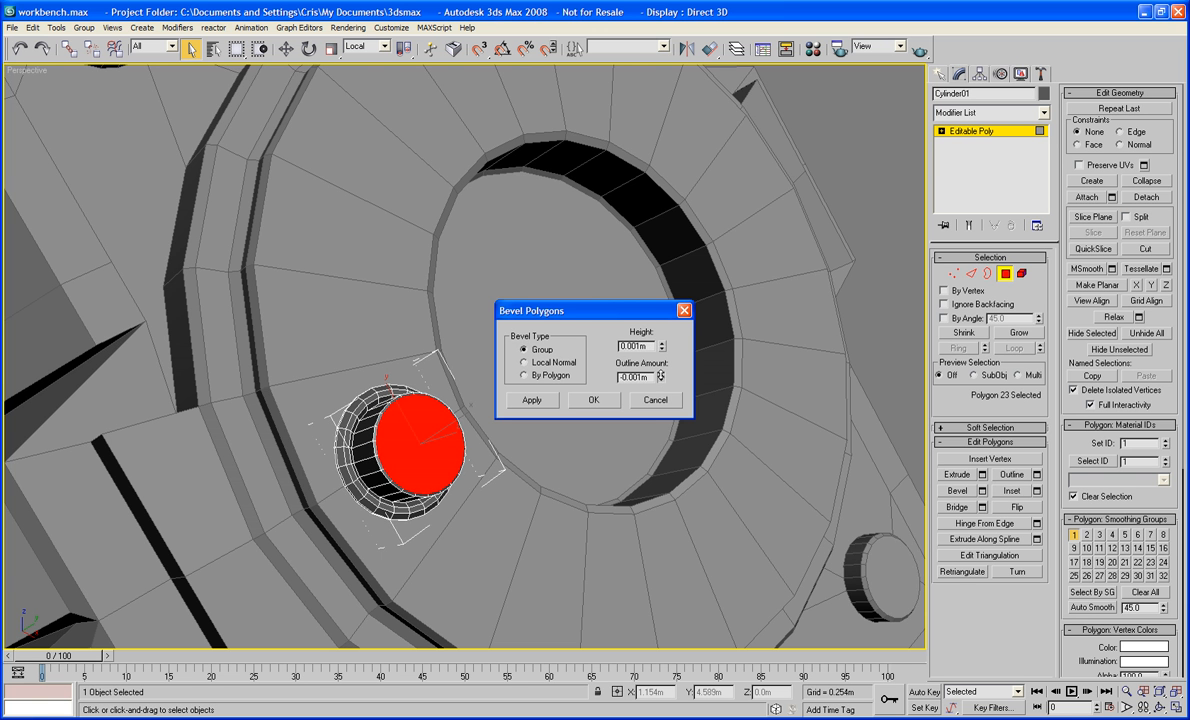
pyautogui.click(594, 400)
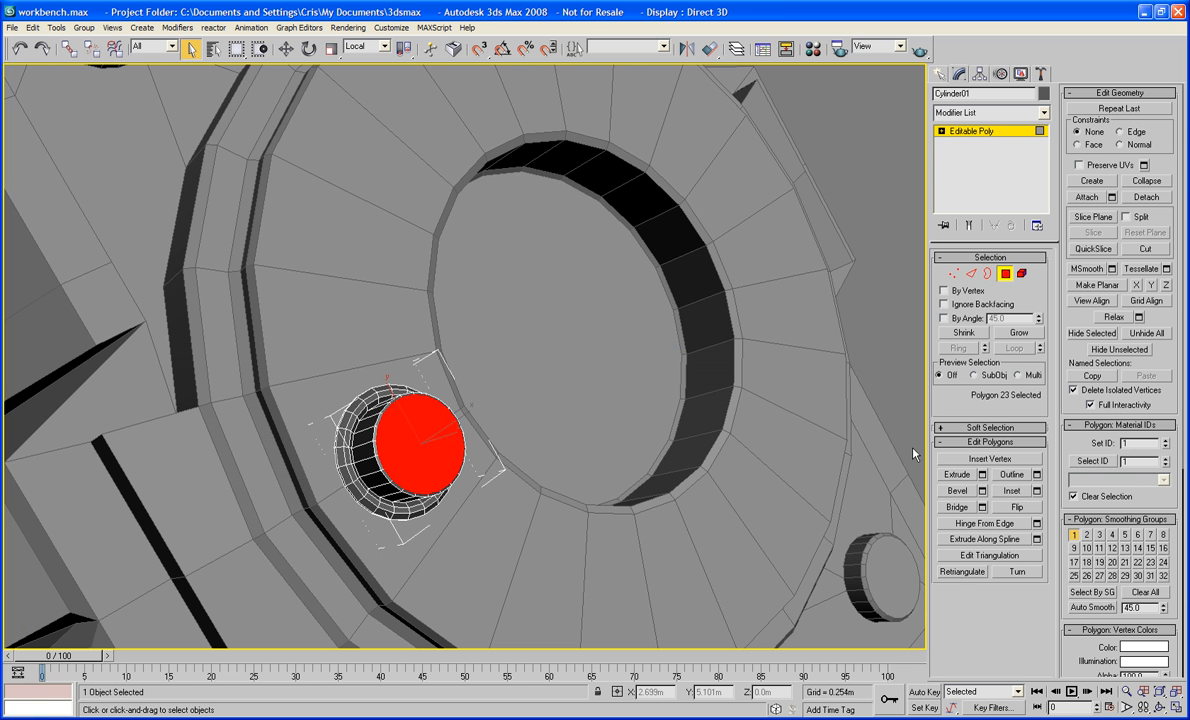
# Inset the bolt's end face by 0.007 m and bevel the inner face with height and outline amount of -0.001 m
pyautogui.click(1036, 491)
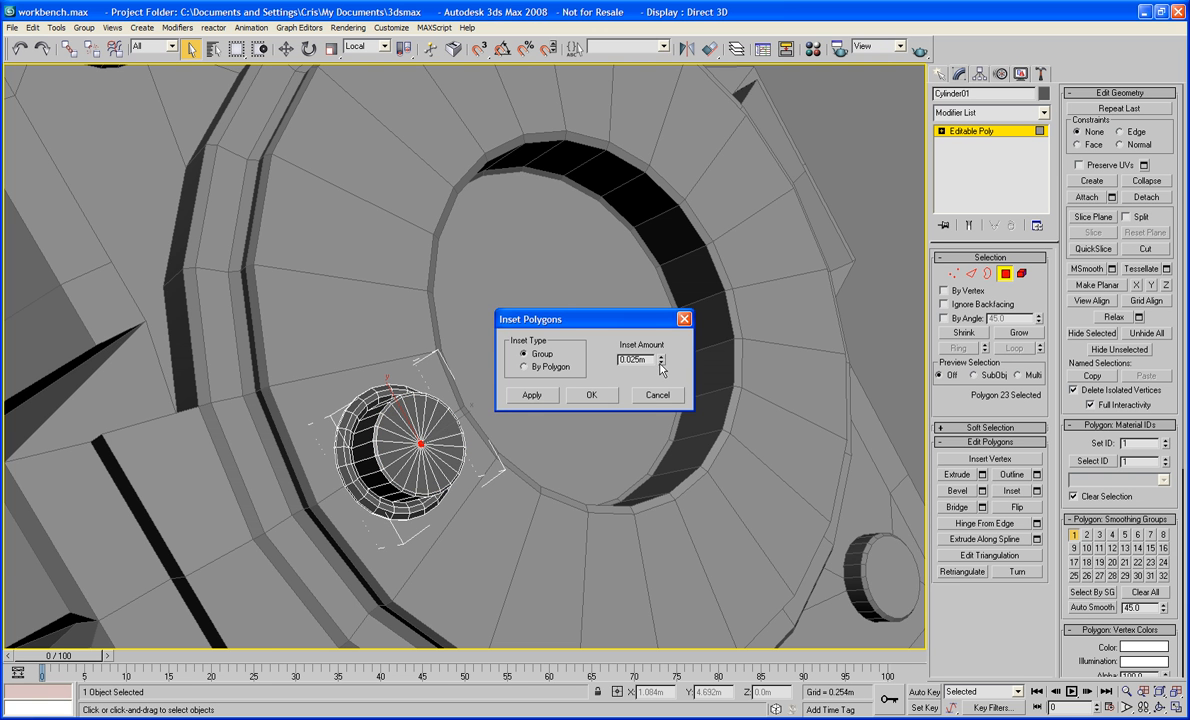
pyautogui.moveTo(661, 369); pyautogui.dragTo(661, 396)
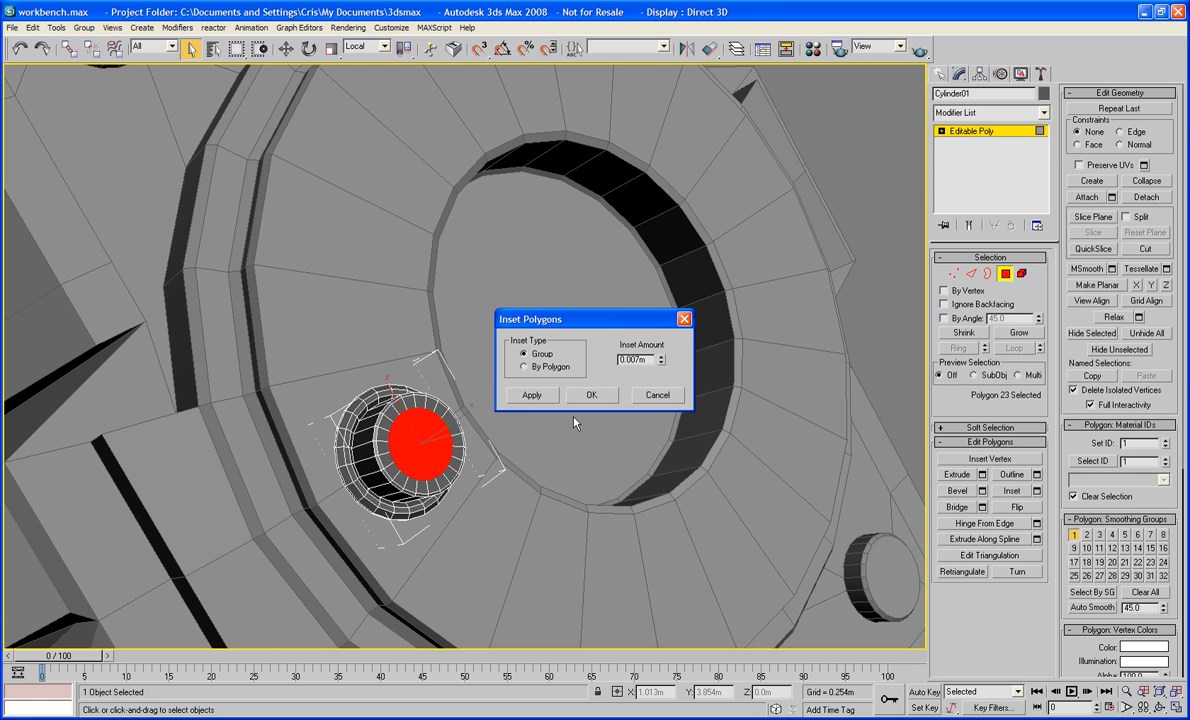
pyautogui.click(588, 396)
pyautogui.click(982, 491)
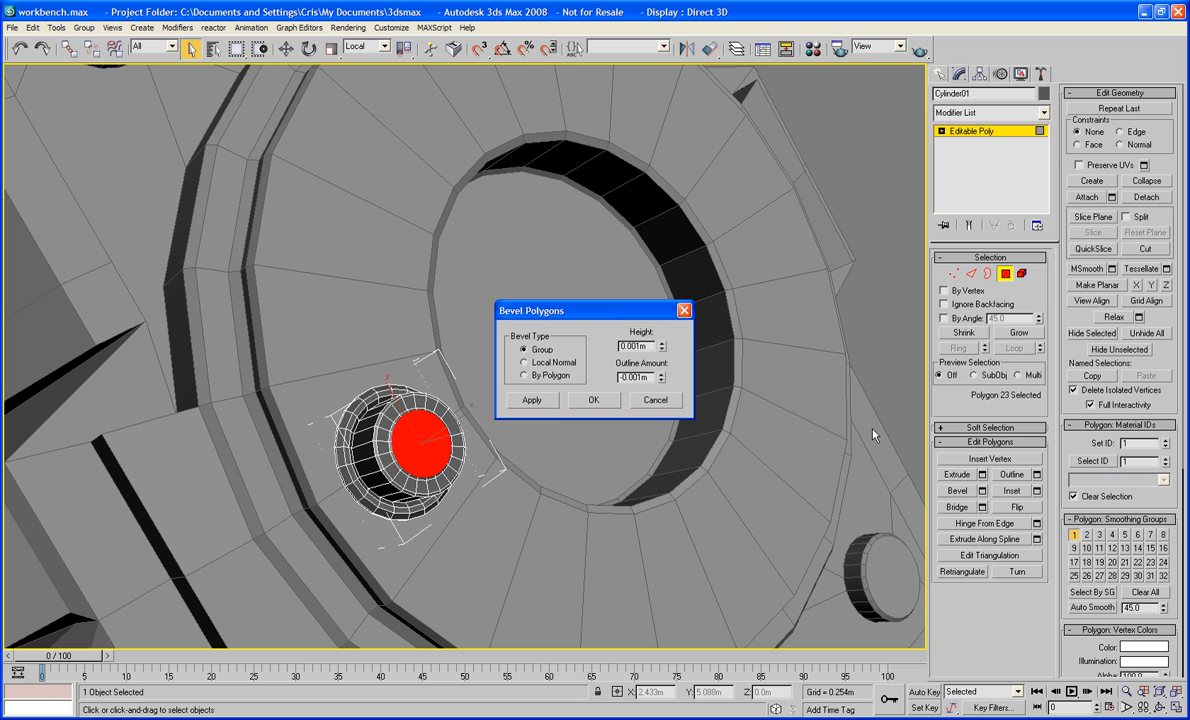
pyautogui.moveTo(661, 346); pyautogui.dragTo(661, 353)
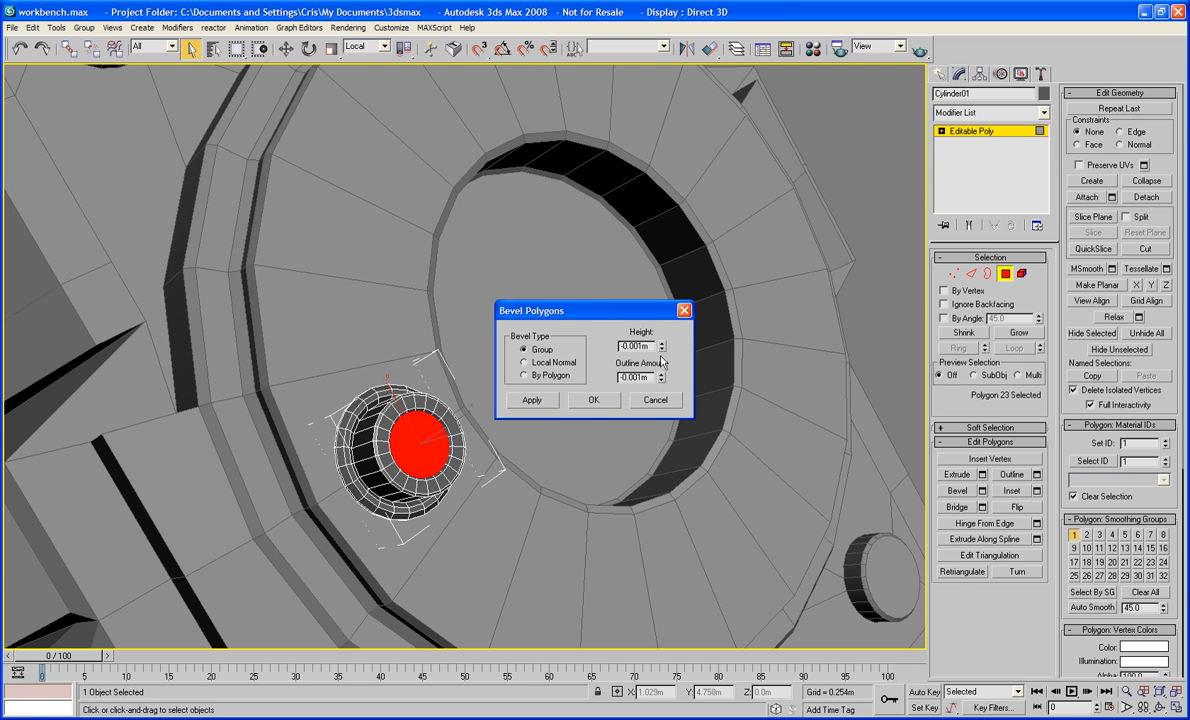
pyautogui.click(591, 402)
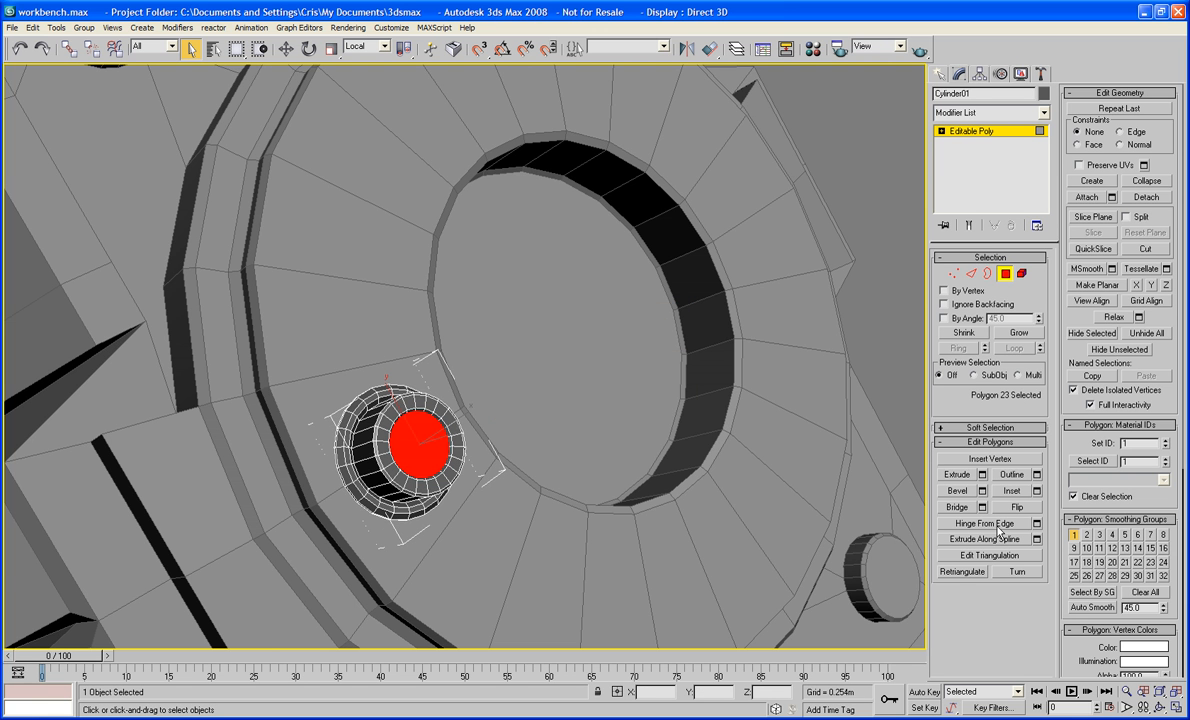
# Extrude the bolt's centre face inward as a recess and bevel its floor with height and outline amount of -0.001 m
pyautogui.click(959, 478)
pyautogui.moveTo(426, 431); pyautogui.dragTo(426, 436)
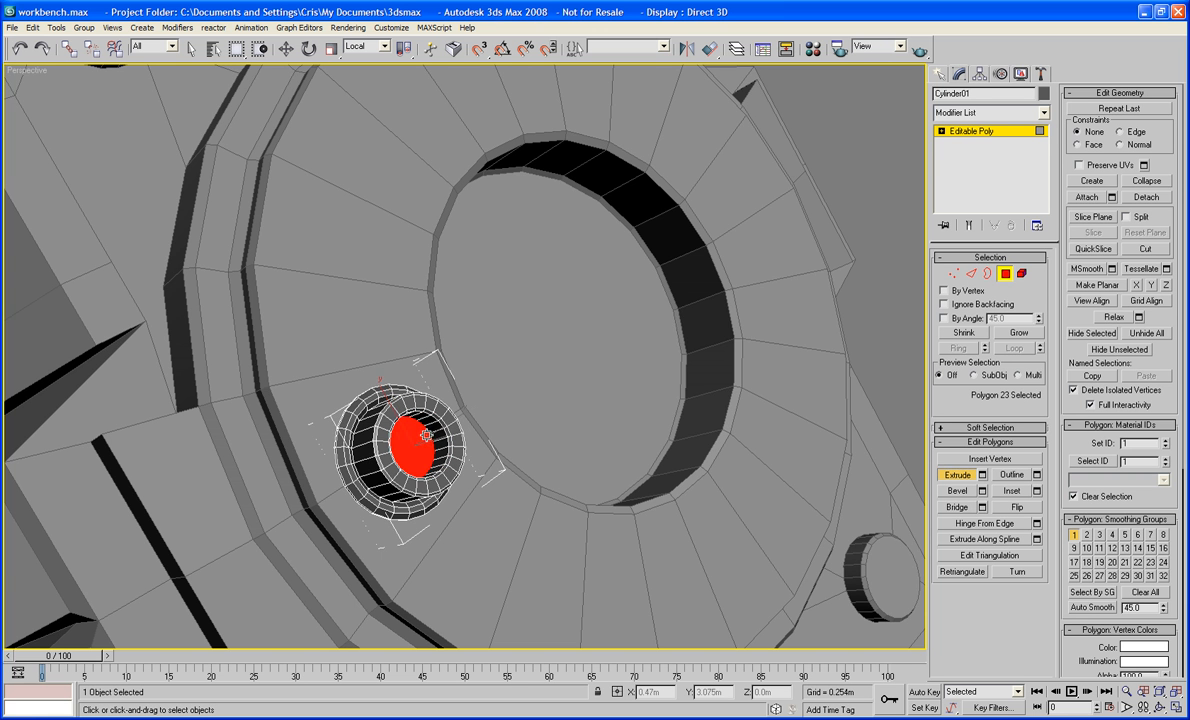
pyautogui.click(982, 490)
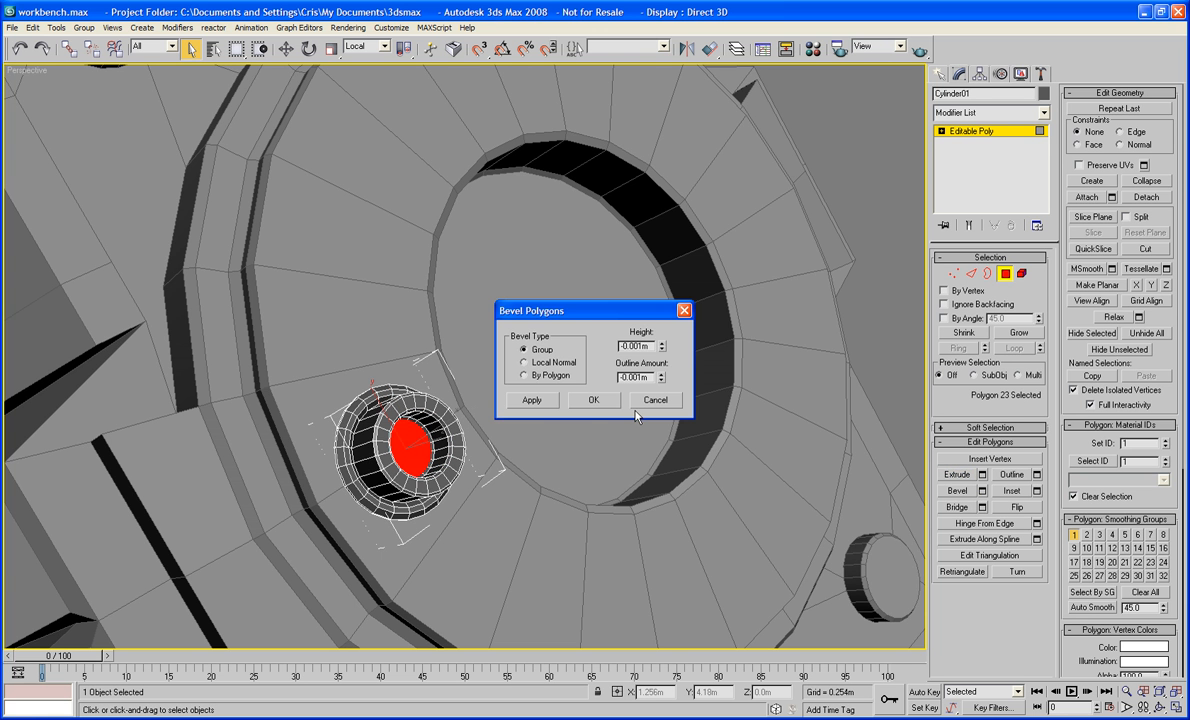
pyautogui.click(590, 400)
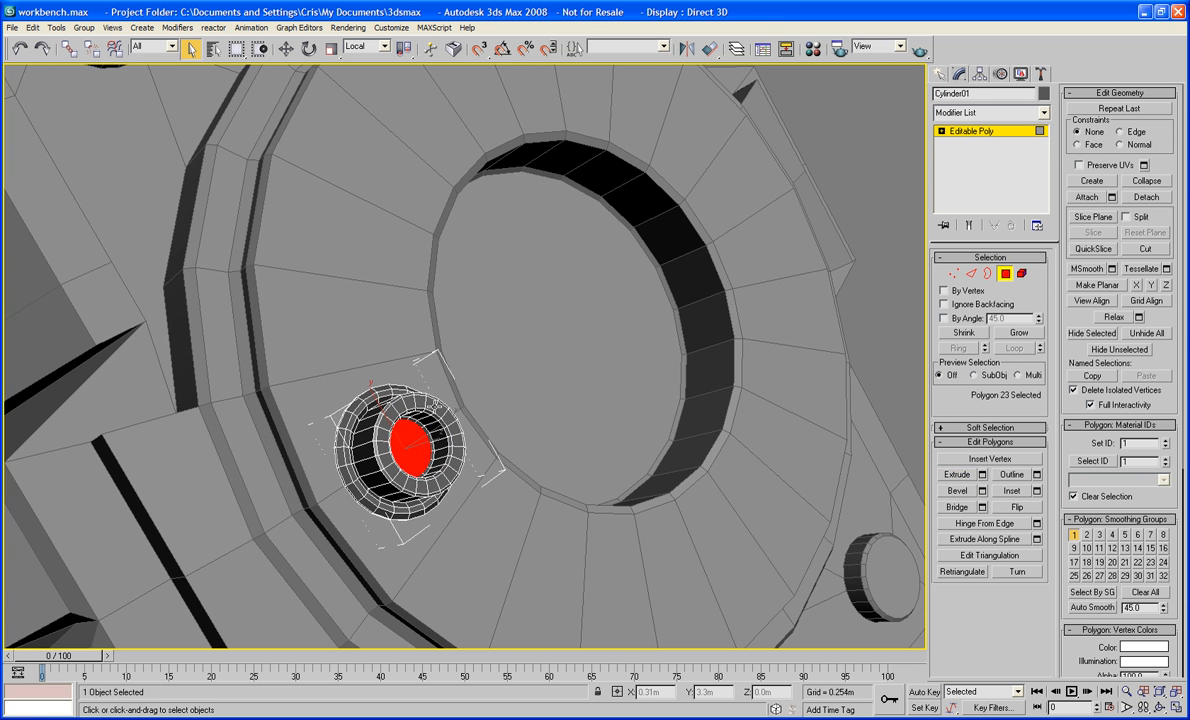
# Finish the polygon editing and reselect the bolt as a whole object
pyautogui.keyDown('alt'); pyautogui.moveTo(427, 400); pyautogui.dragTo(415, 484, button='middle'); pyautogui.keyUp('alt')
pyautogui.press('z')
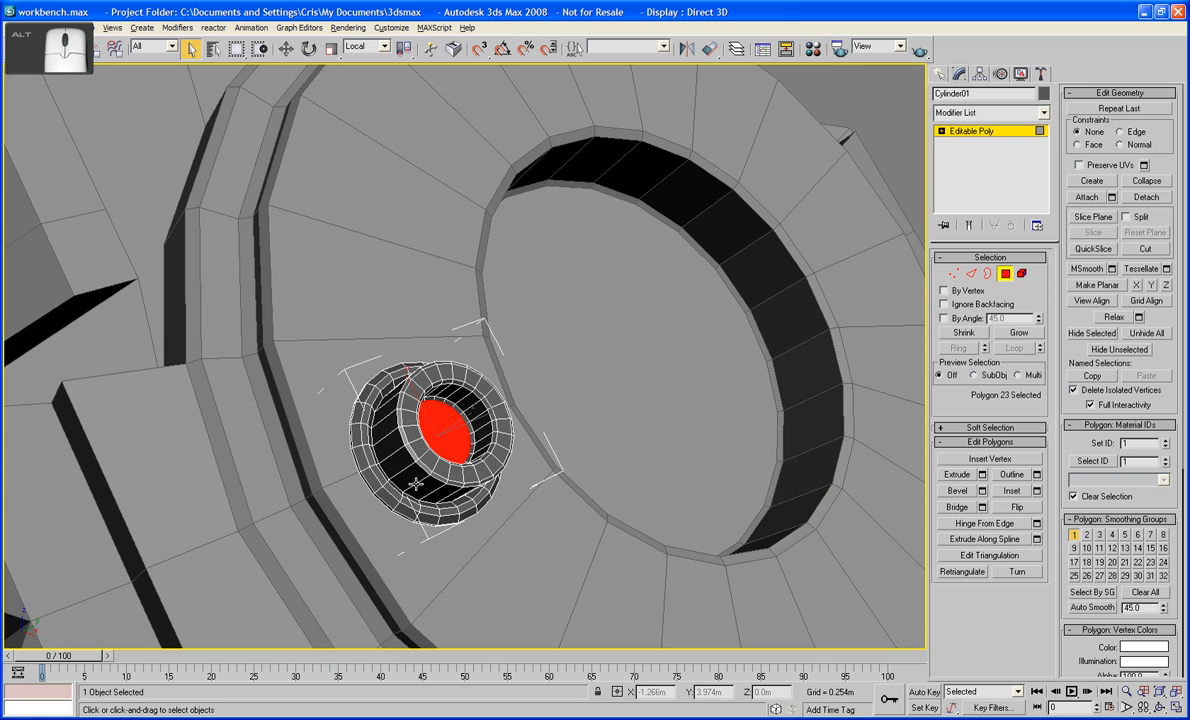
pyautogui.click(1004, 275)
pyautogui.click(889, 150)
pyautogui.keyDown('alt'); pyautogui.moveTo(706, 270); pyautogui.dragTo(694, 257, button='middle'); pyautogui.keyUp('alt')
pyautogui.click(455, 441)
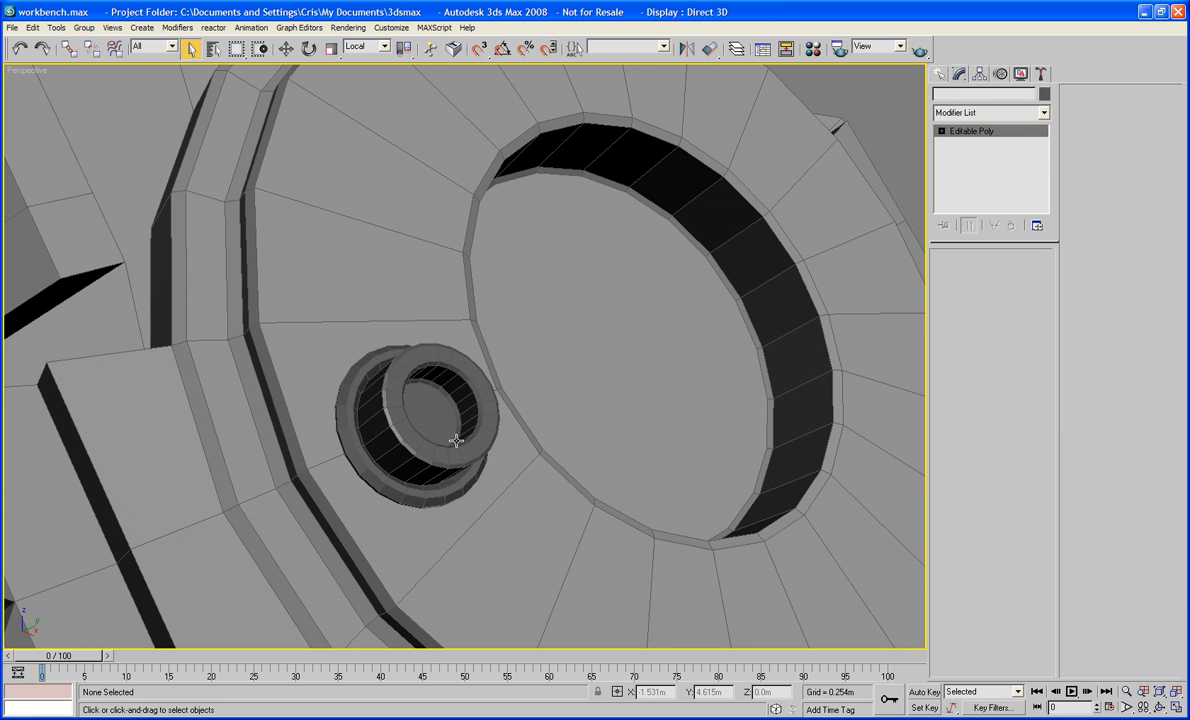
# Copy the bolt to two more positions on the large ring, spacing the three bolts evenly around its centre hole
pyautogui.scroll(-6, 460, 420)
pyautogui.moveTo(478, 402); pyautogui.dragTo(395, 440, button='middle')
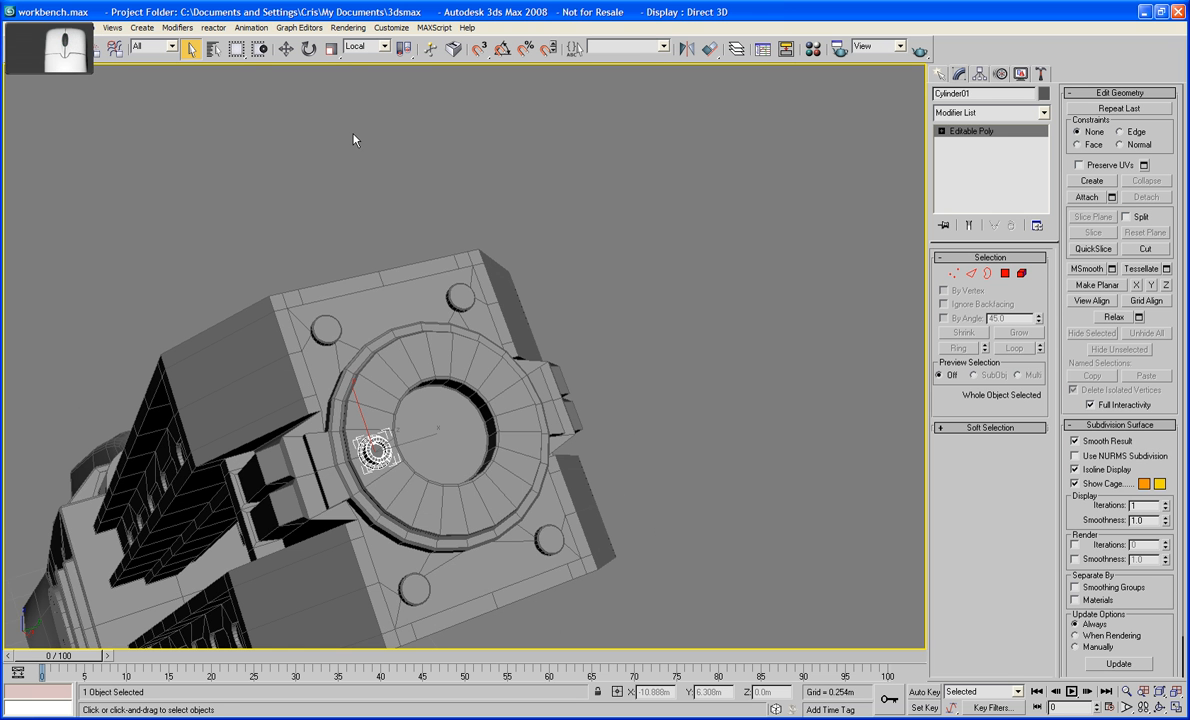
pyautogui.click(285, 50)
pyautogui.keyDown('alt'); pyautogui.moveTo(393, 186); pyautogui.dragTo(407, 225, button='middle'); pyautogui.keyUp('alt')
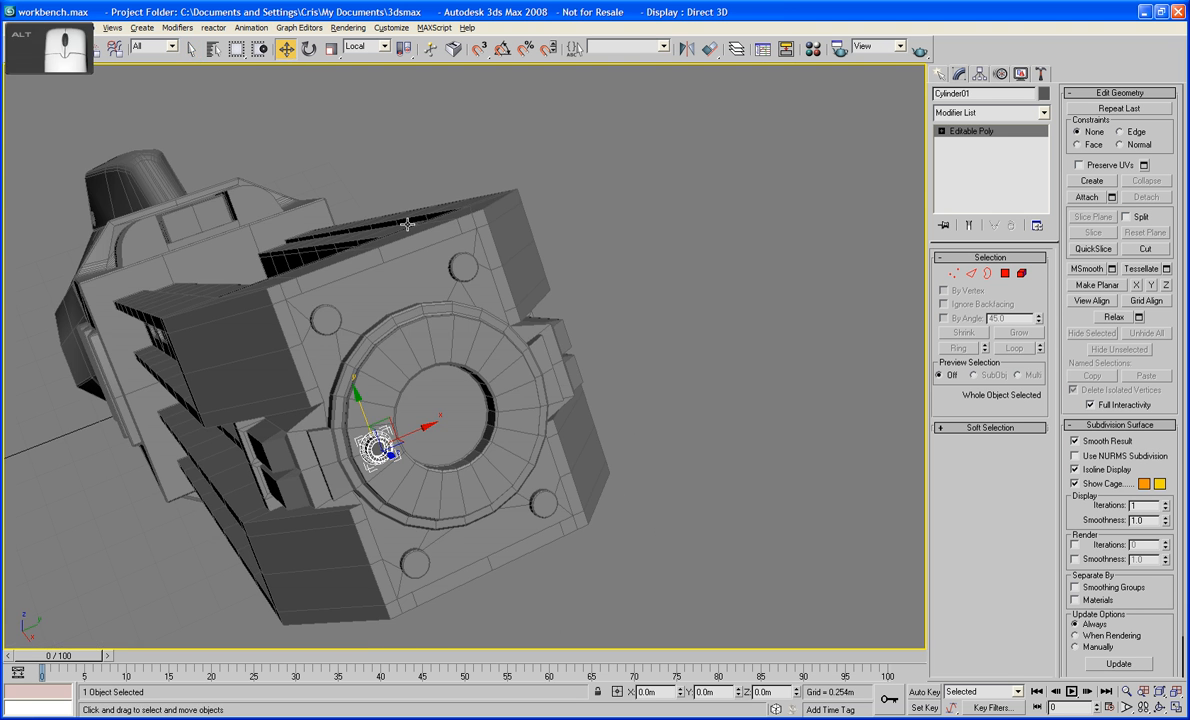
pyautogui.keyDown('alt'); pyautogui.moveTo(417, 393); pyautogui.dragTo(378, 410, button='middle'); pyautogui.keyUp('alt')
pyautogui.moveTo(378, 410)
pyautogui.mouseDown()
pyautogui.moveTo(441, 325)
pyautogui.moveTo(456, 323)
pyautogui.moveTo(431, 429)
pyautogui.moveTo(399, 456)
pyautogui.moveTo(396, 445)
pyautogui.moveTo(556, 452)
pyautogui.moveTo(562, 474)
pyautogui.mouseUp()
pyautogui.press('Return')
pyautogui.click(617, 426)
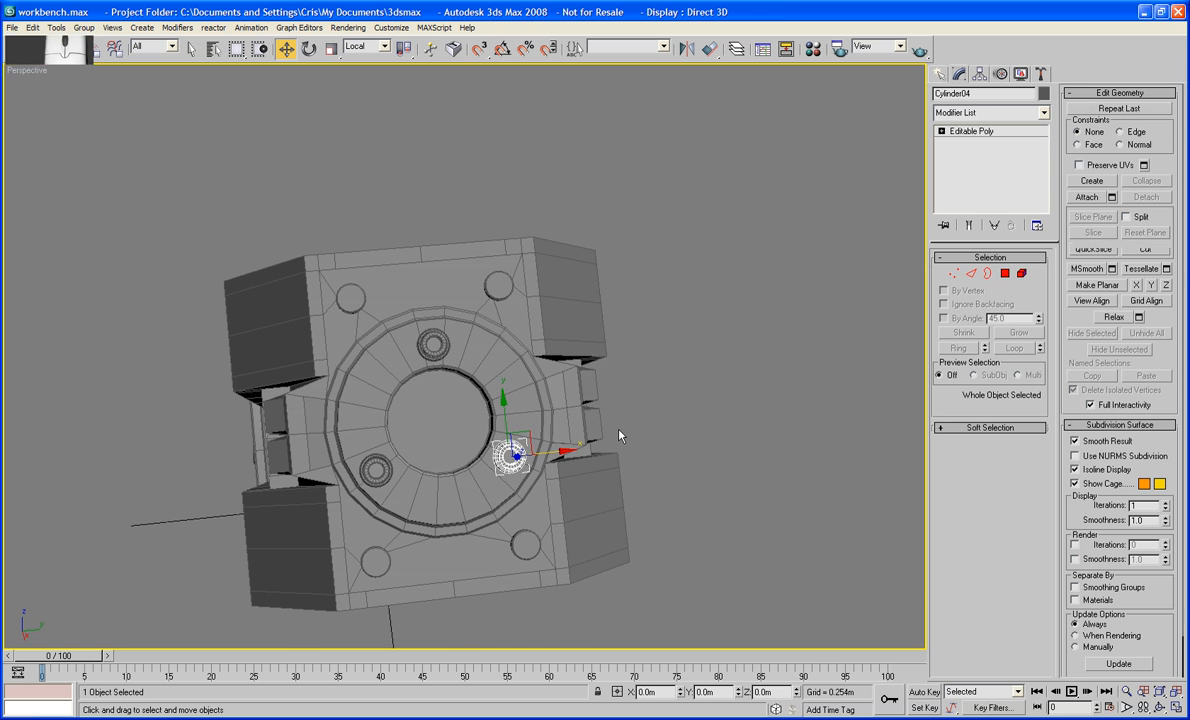
# Attach the three bolts to the Knee_reverse_leg_part object
pyautogui.keyDown('alt'); pyautogui.moveTo(621, 436); pyautogui.dragTo(669, 420, button='middle'); pyautogui.keyUp('alt')
pyautogui.click(669, 420)
pyautogui.keyDown('alt'); pyautogui.moveTo(580, 478); pyautogui.dragTo(565, 492, button='middle'); pyautogui.keyUp('alt')
pyautogui.click(565, 492)
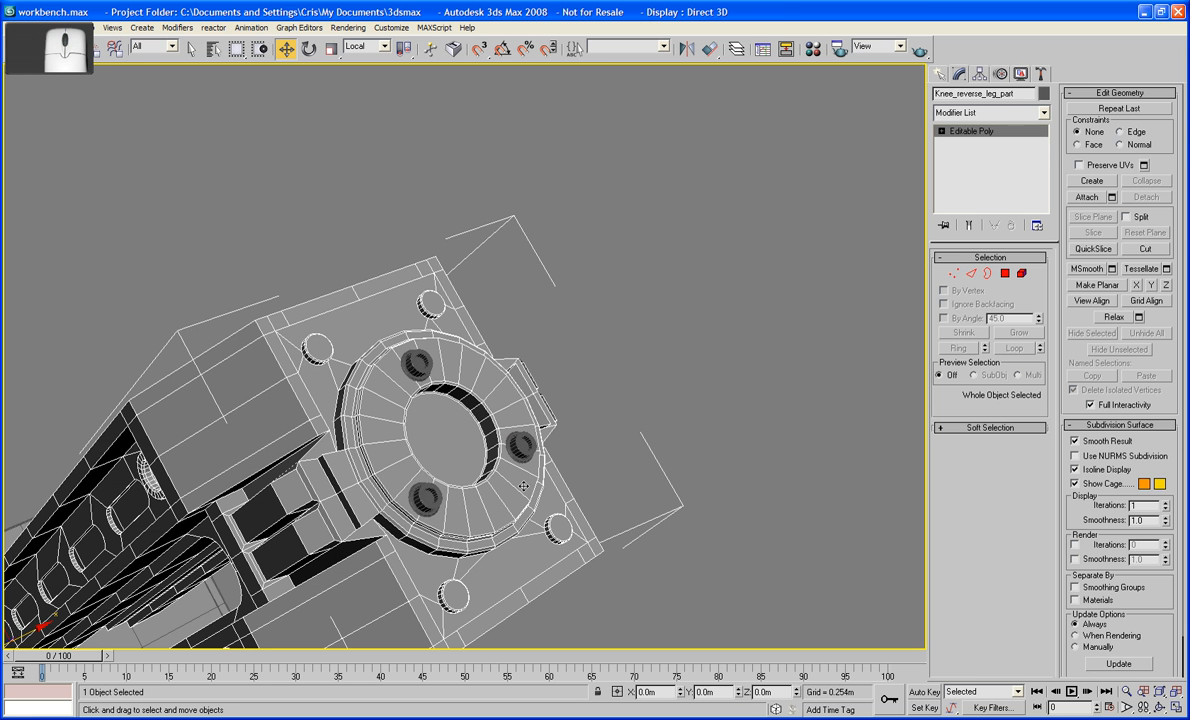
pyautogui.click(1086, 198)
pyautogui.click(418, 363)
pyautogui.click(430, 497)
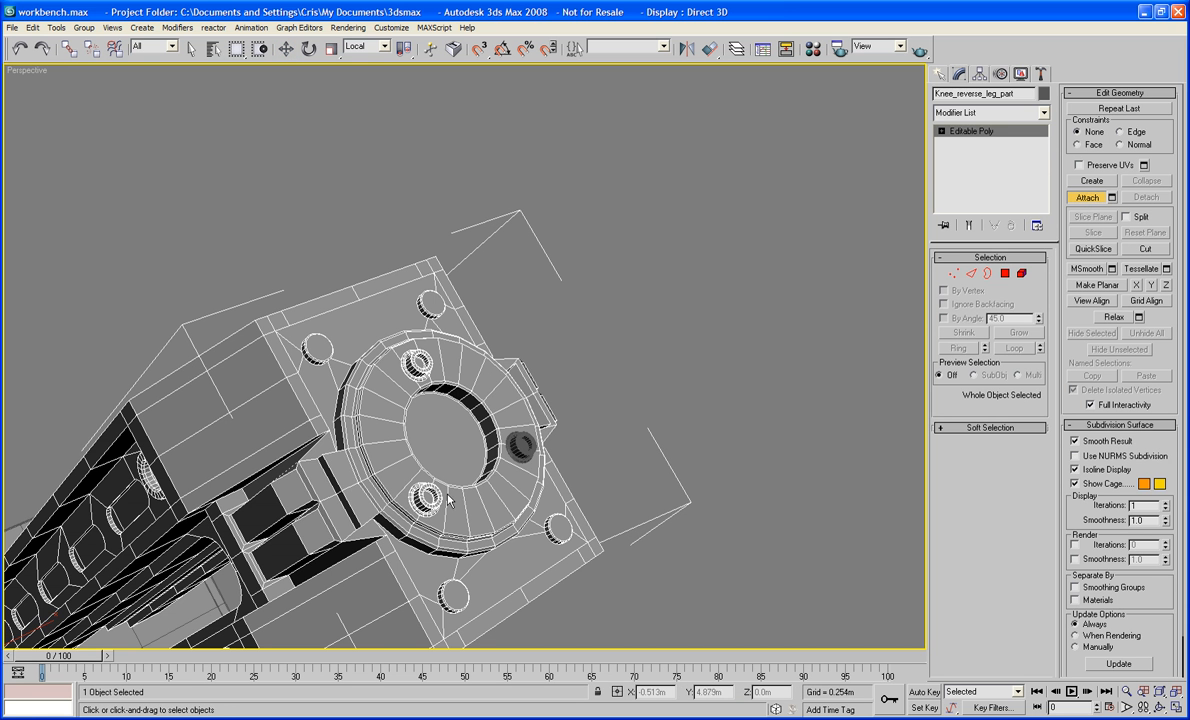
pyautogui.click(515, 440)
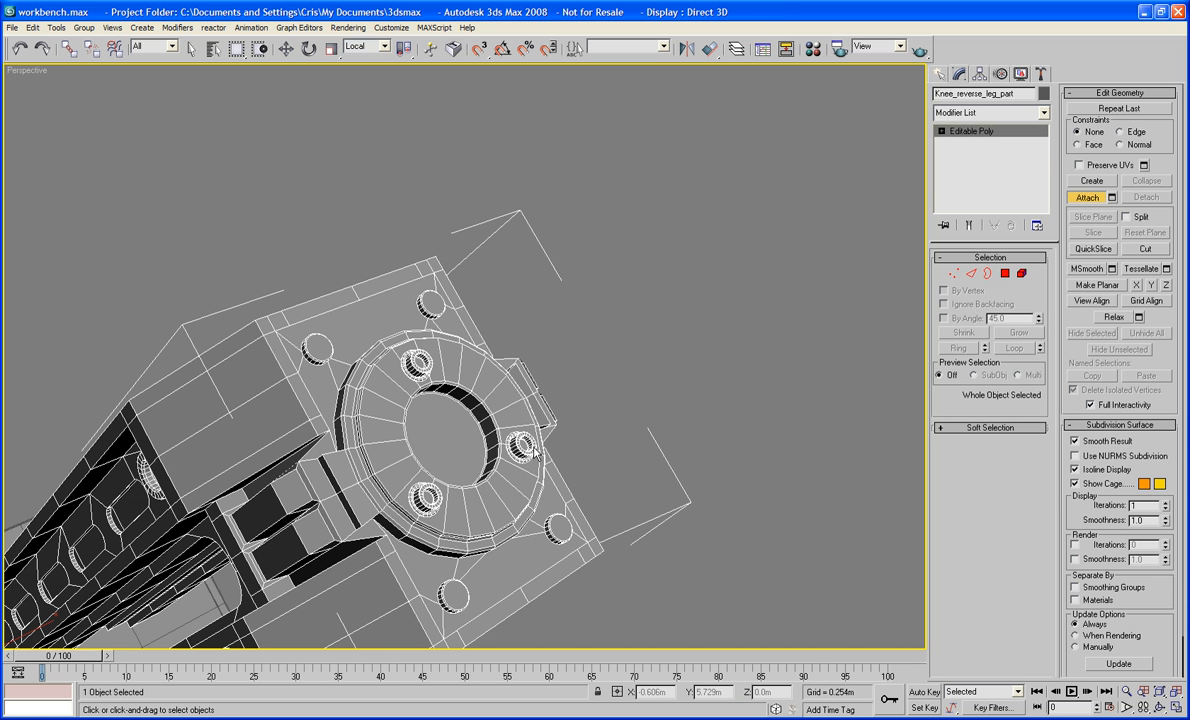
pyautogui.click(1087, 198)
# Delete the ring's flat face polygons that lie behind the three bolts
pyautogui.press('4')
pyautogui.hotkey('ctrl', 'a')
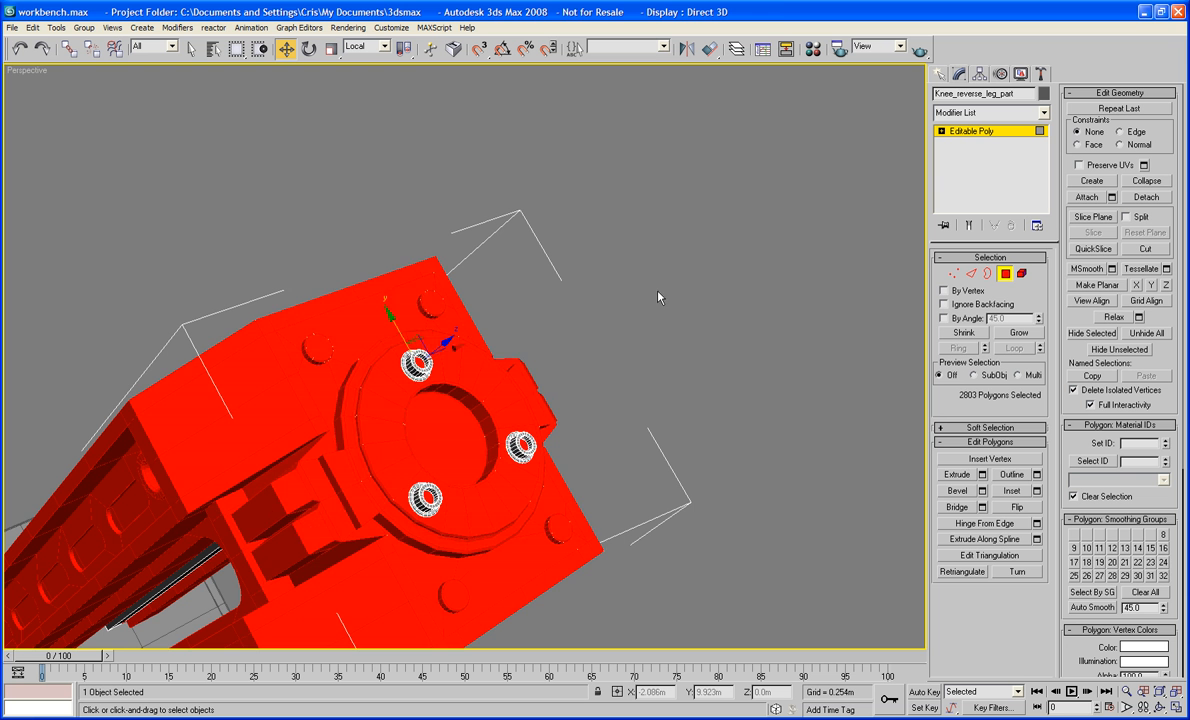
pyautogui.click(658, 297)
pyautogui.click(380, 328)
pyautogui.keyDown('alt'); pyautogui.moveTo(433, 345); pyautogui.dragTo(478, 398, button='middle'); pyautogui.keyUp('alt')
pyautogui.scroll(5, 440, 373)
pyautogui.keyDown('ctrl'); pyautogui.click(479, 384); pyautogui.keyUp('ctrl')
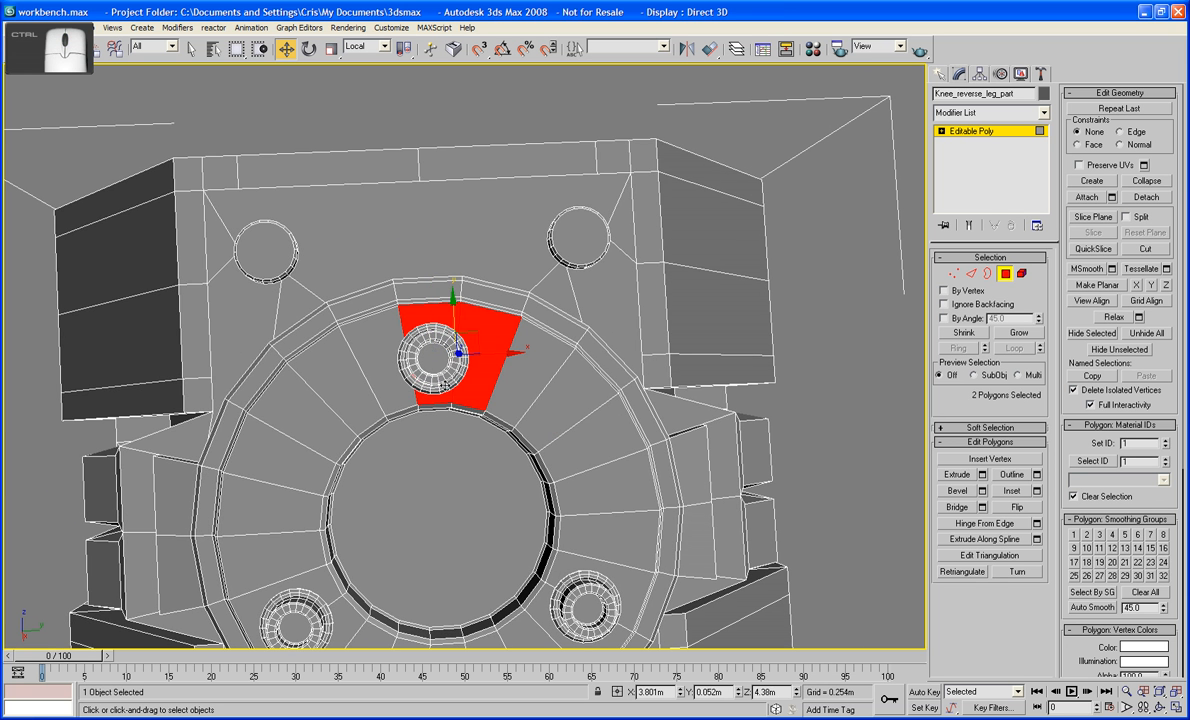
pyautogui.keyDown('ctrl'); pyautogui.click(386, 386); pyautogui.keyUp('ctrl')
pyautogui.moveTo(409, 538); pyautogui.dragTo(422, 393, button='middle')
pyautogui.keyDown('ctrl'); pyautogui.click(345, 447); pyautogui.keyUp('ctrl')
pyautogui.keyDown('ctrl'); pyautogui.click(352, 486); pyautogui.keyUp('ctrl')
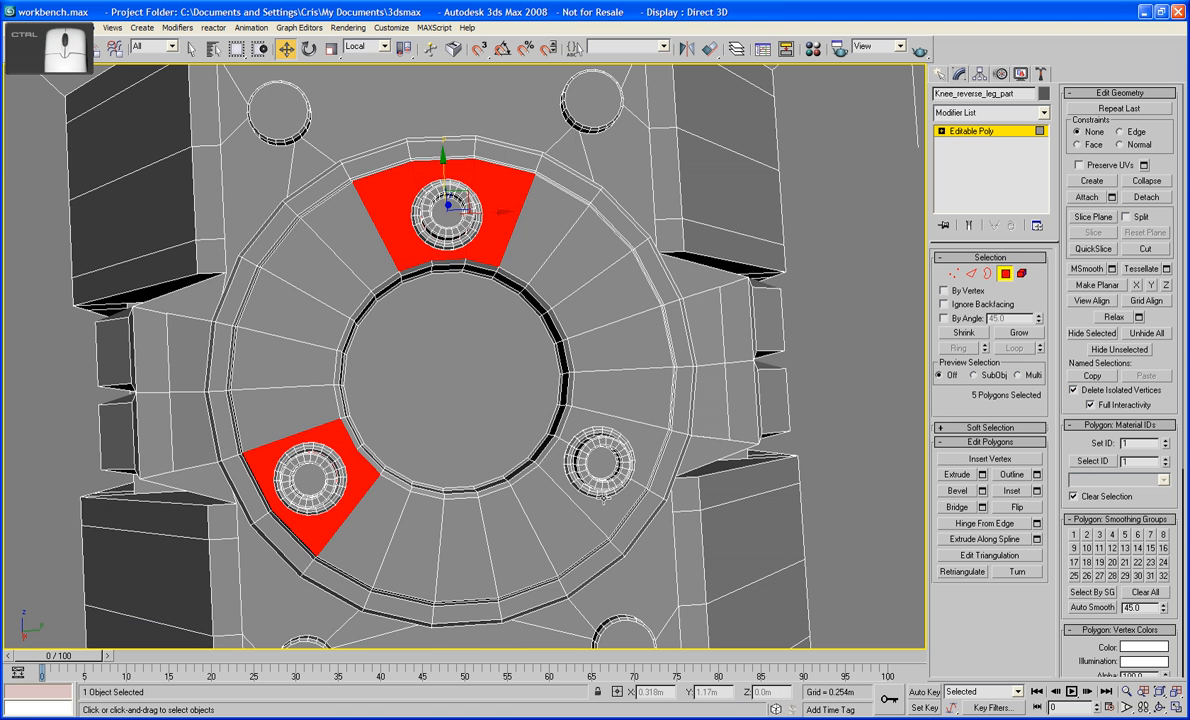
pyautogui.keyDown('ctrl'); pyautogui.click(566, 422); pyautogui.keyUp('ctrl')
pyautogui.press('Delete')
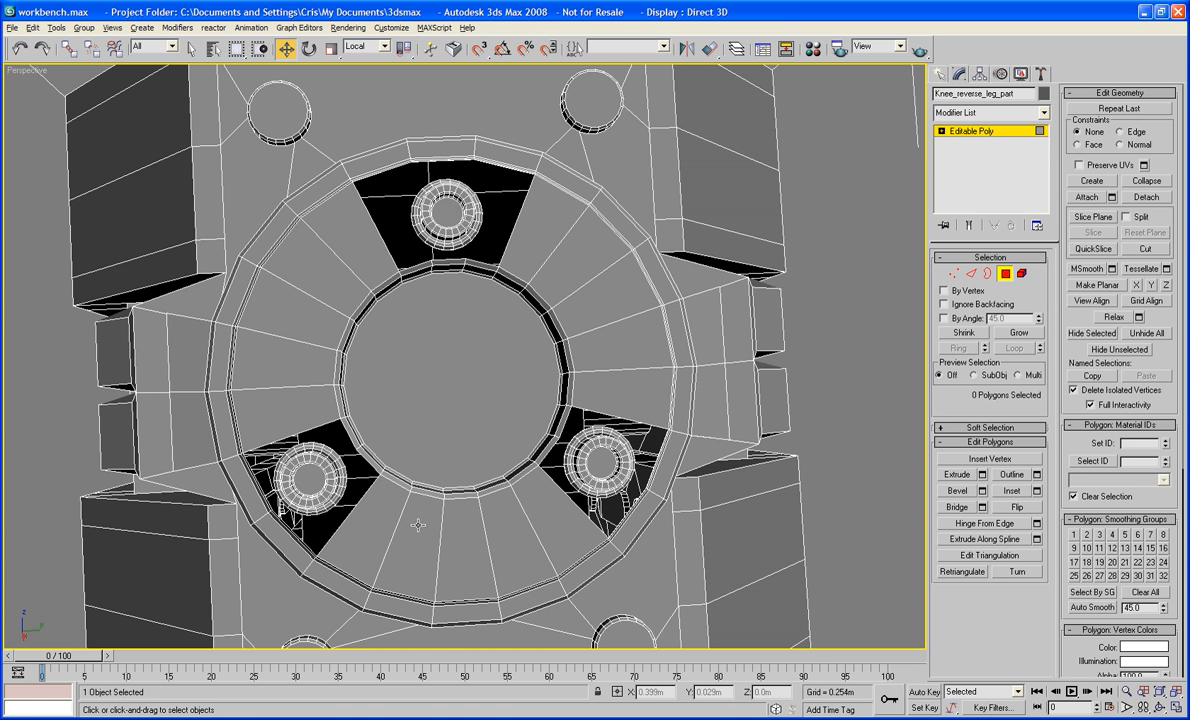
# Bridge the inner ring edge of the lower-left opening to the facing outer edge of its bolt
pyautogui.keyDown('alt'); pyautogui.moveTo(418, 525); pyautogui.dragTo(471, 399, button='middle'); pyautogui.keyUp('alt')
pyautogui.scroll(5, 386, 515)
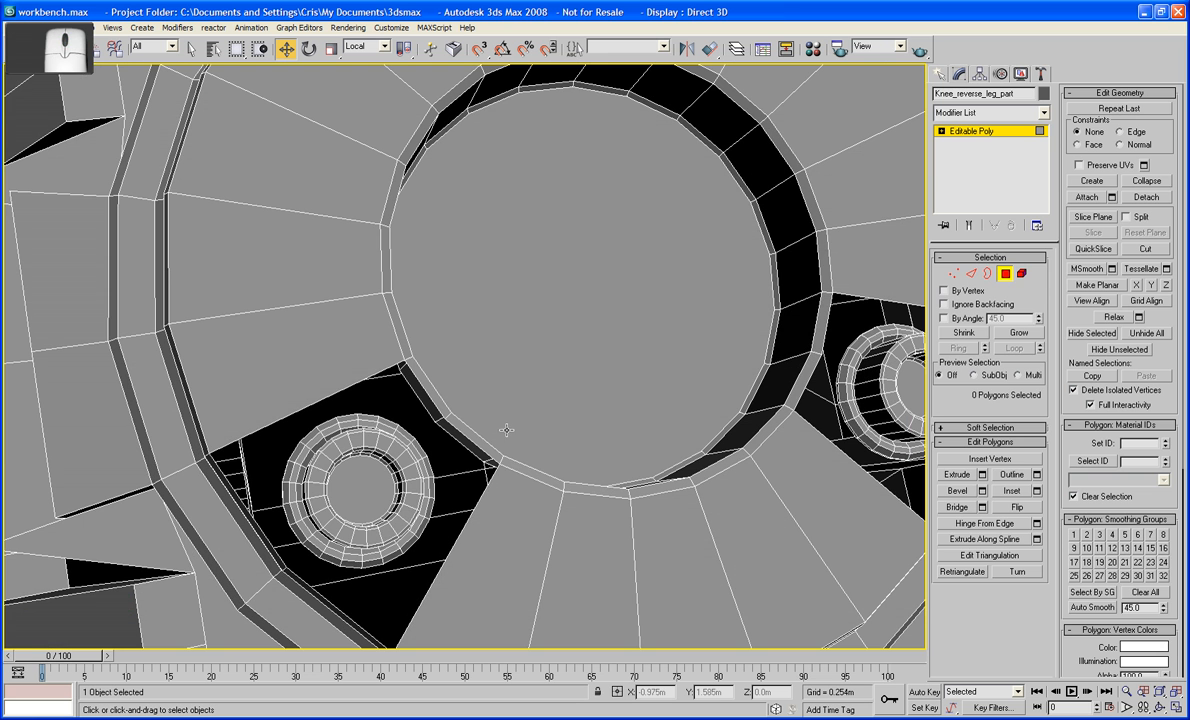
pyautogui.click(971, 275)
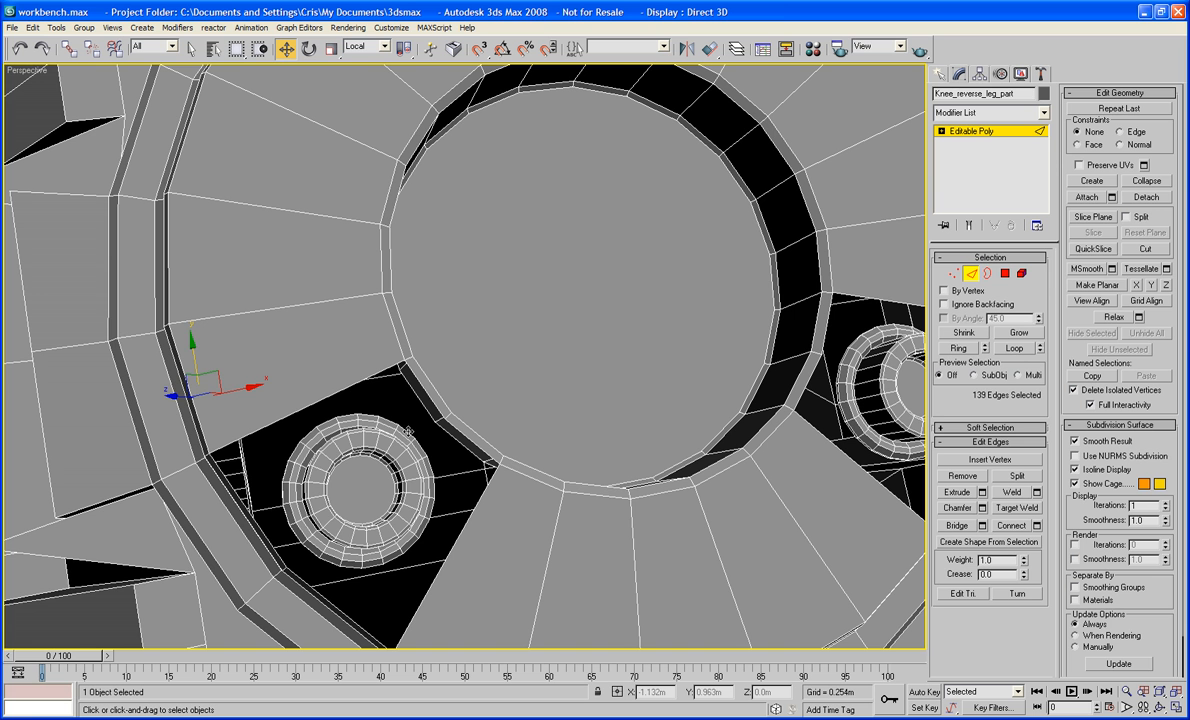
pyautogui.click(502, 358)
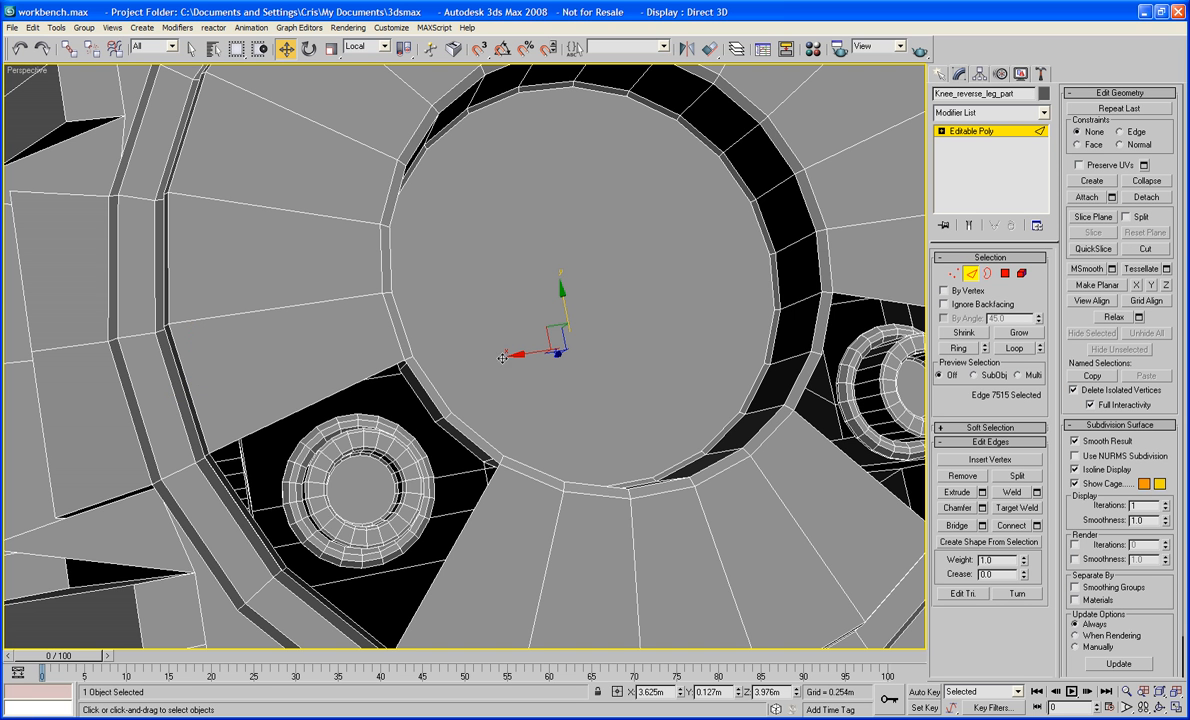
pyautogui.click(414, 418)
pyautogui.keyDown('ctrl'); pyautogui.click(418, 401); pyautogui.keyUp('ctrl')
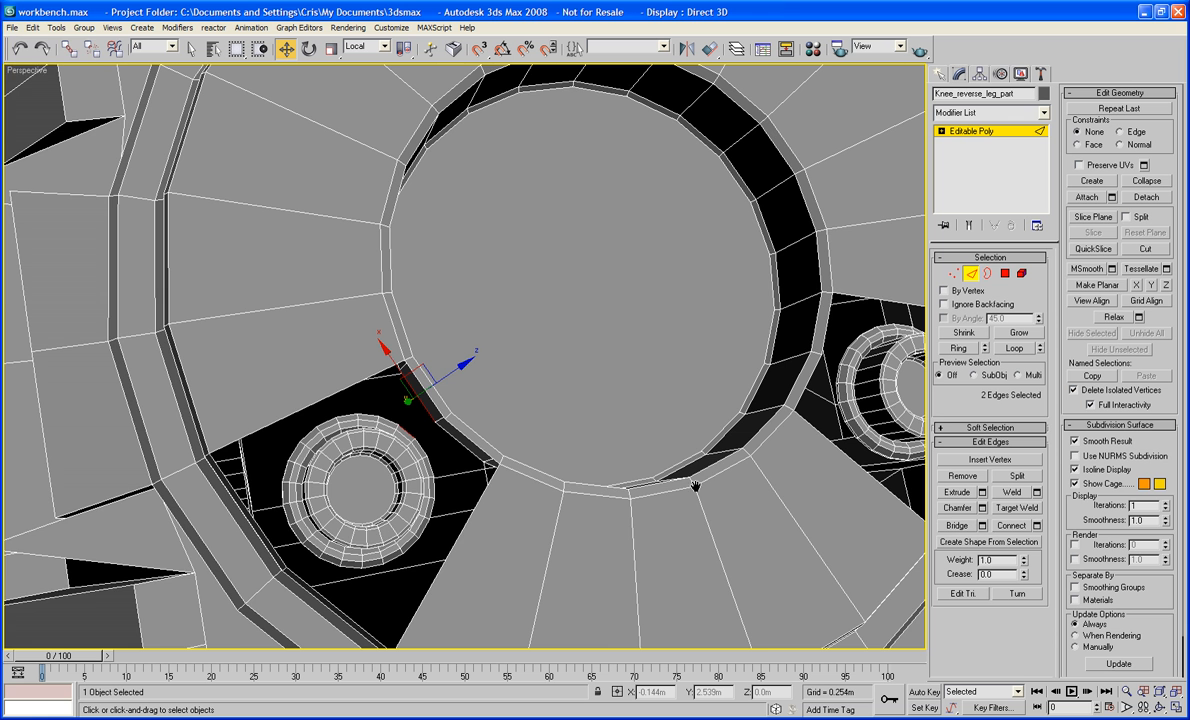
pyautogui.keyDown('alt'); pyautogui.moveTo(647, 452); pyautogui.dragTo(643, 533, button='middle'); pyautogui.keyUp('alt')
pyautogui.scroll(4, 643, 533)
pyautogui.moveTo(548, 463); pyautogui.dragTo(652, 502, button='middle')
pyautogui.click(441, 397)
pyautogui.click(393, 397)
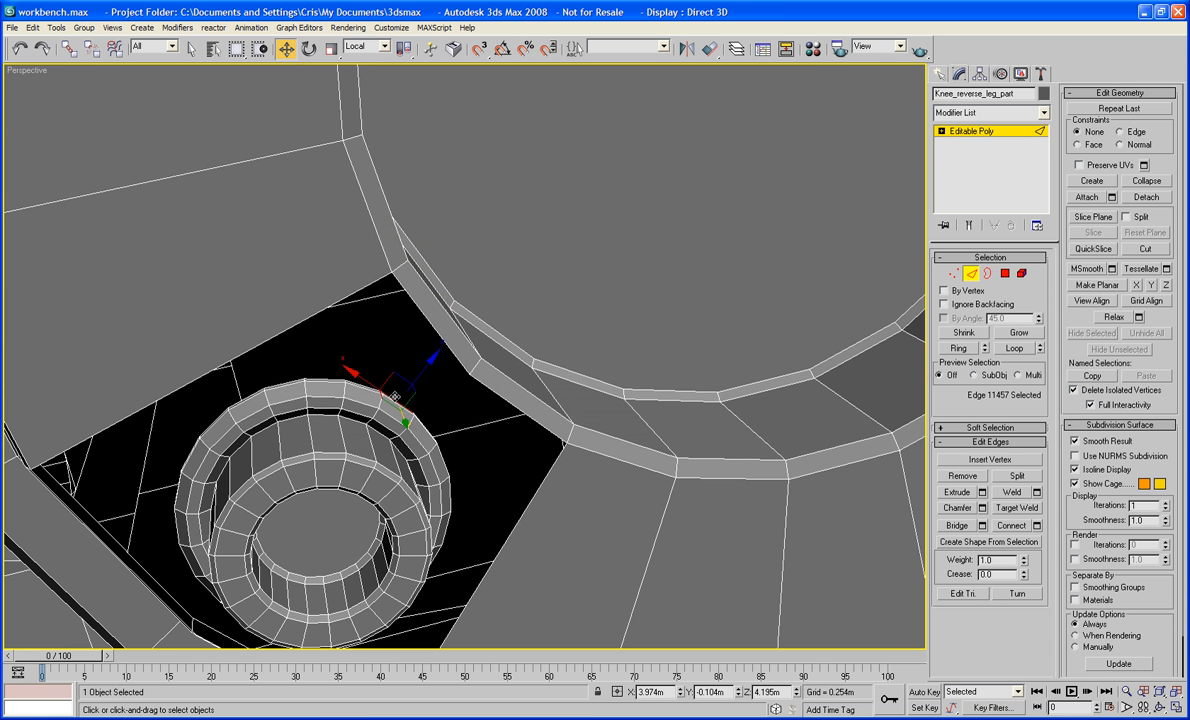
pyautogui.keyDown('ctrl'); pyautogui.click(440, 334); pyautogui.keyUp('ctrl')
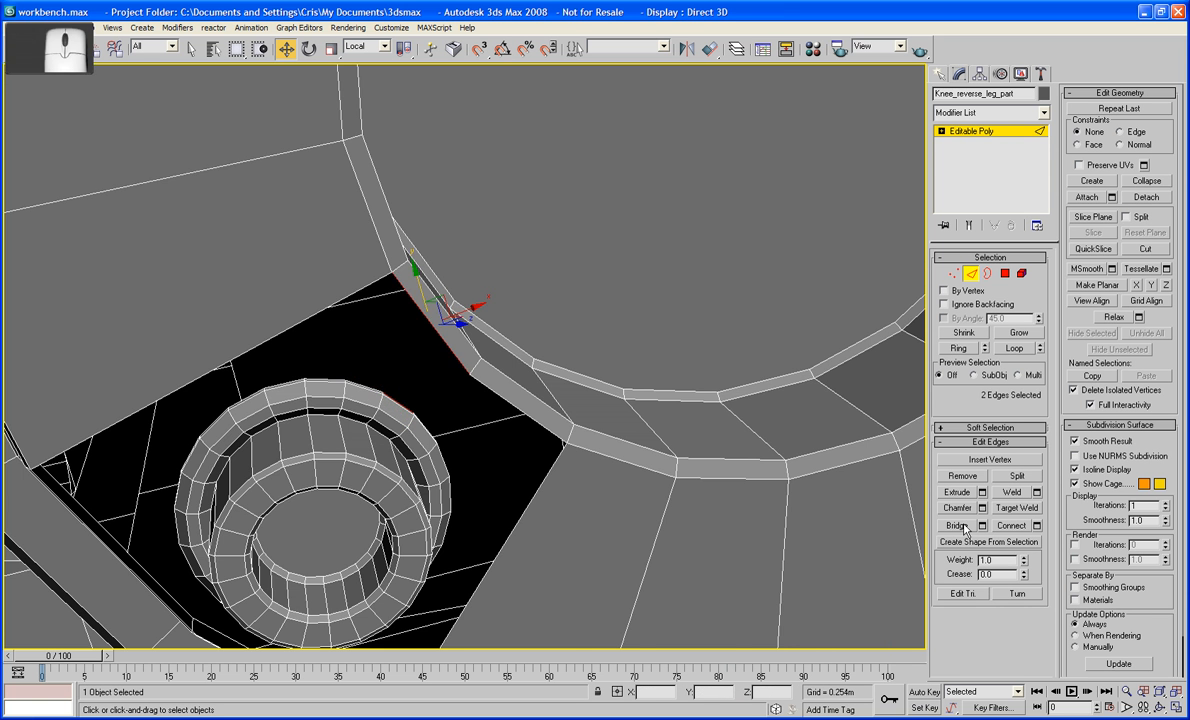
# Bridge the inner ring edge of the lower-right opening to the facing outer edge of its bolt
pyautogui.moveTo(829, 476); pyautogui.dragTo(172, 631, button='middle')
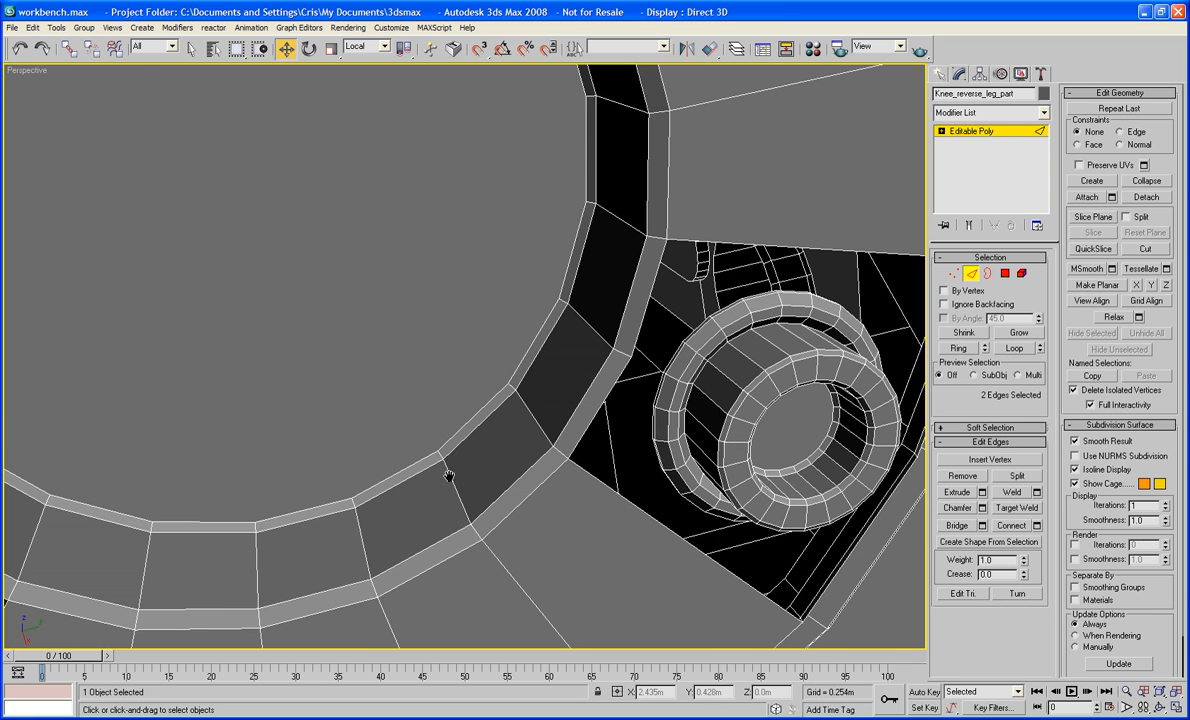
pyautogui.click(655, 394)
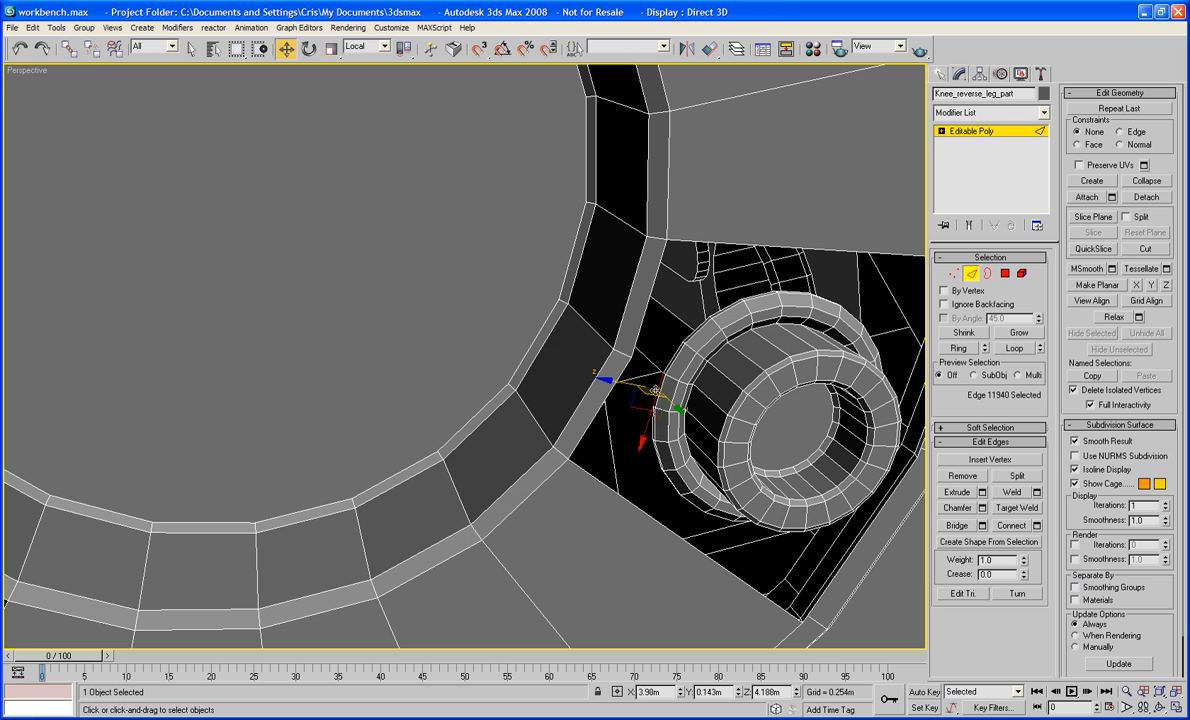
pyautogui.keyDown('ctrl'); pyautogui.click(606, 395); pyautogui.keyUp('ctrl')
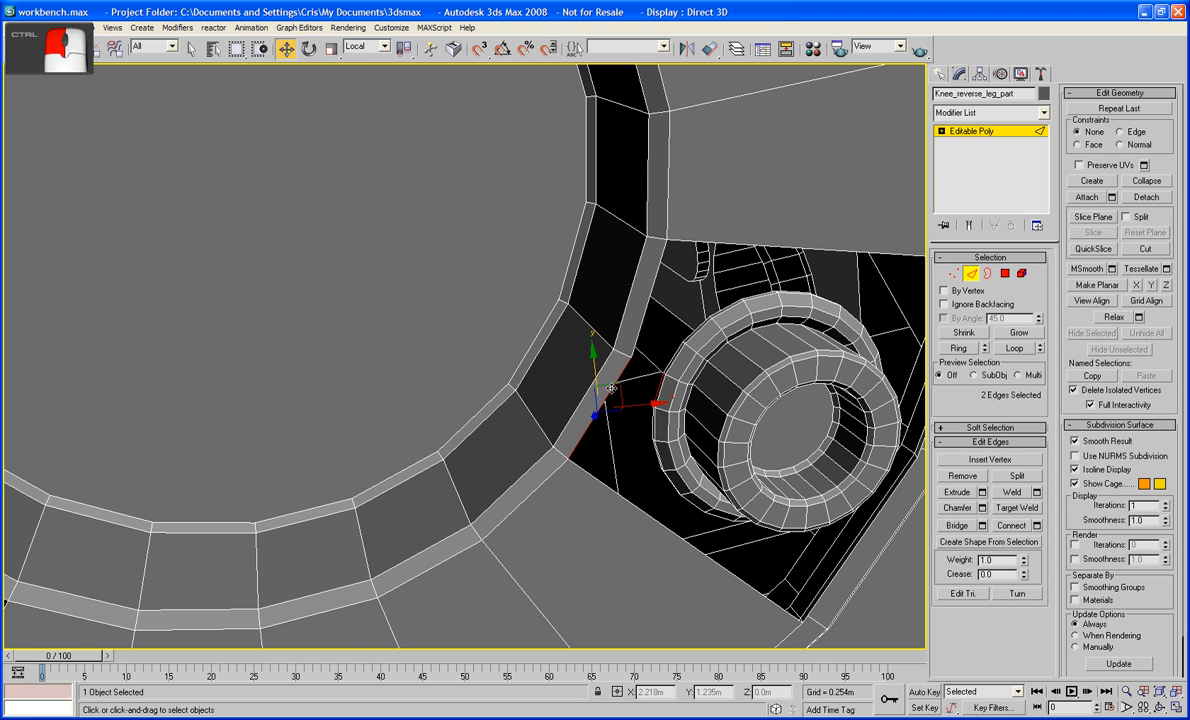
pyautogui.click(960, 526)
# Bridge the outer ring edge of the upper opening to the facing outer edge of its bolt
pyautogui.scroll(-6, 388, 263)
pyautogui.moveTo(390, 268); pyautogui.dragTo(504, 610, button='middle')
pyautogui.scroll(5, 457, 348)
pyautogui.scroll(4, 504, 610)
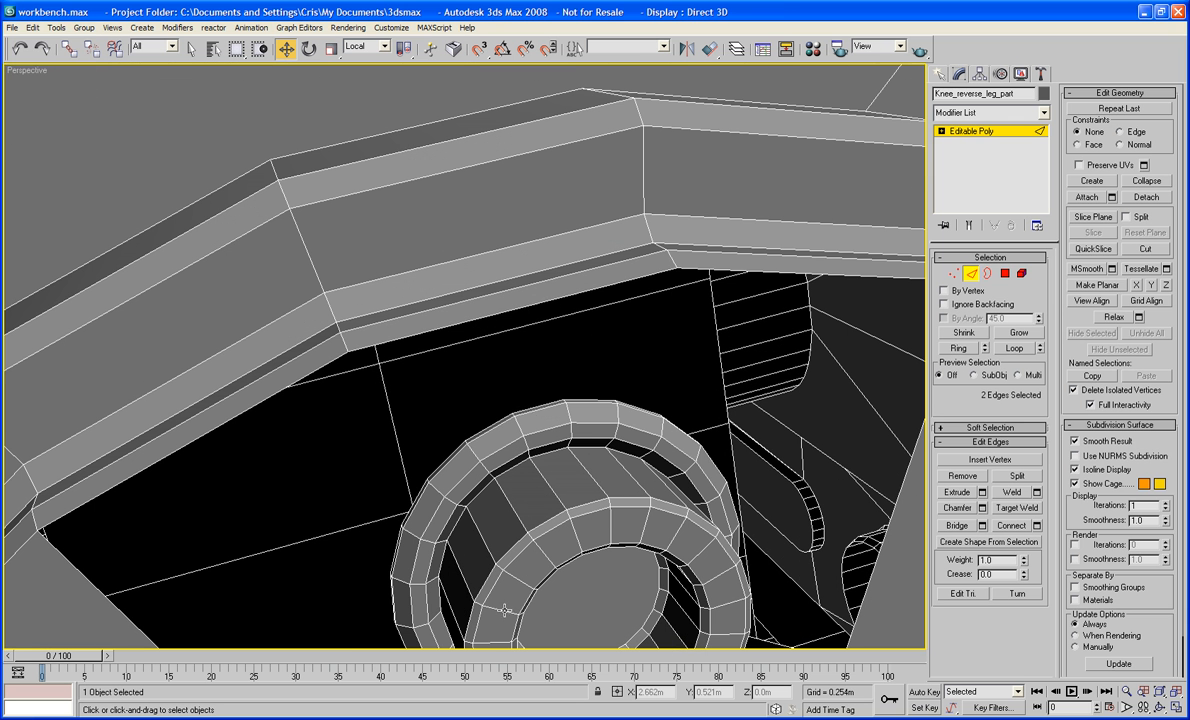
pyautogui.click(529, 406)
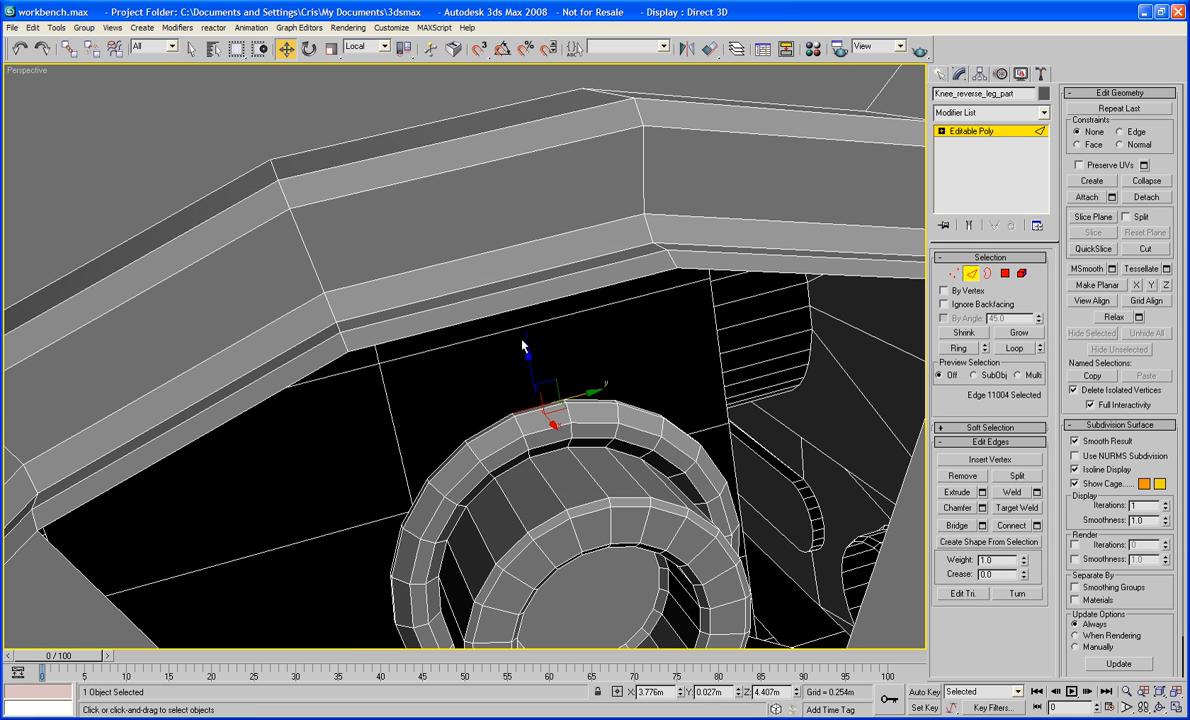
pyautogui.keyDown('ctrl'); pyautogui.click(516, 309); pyautogui.keyUp('ctrl')
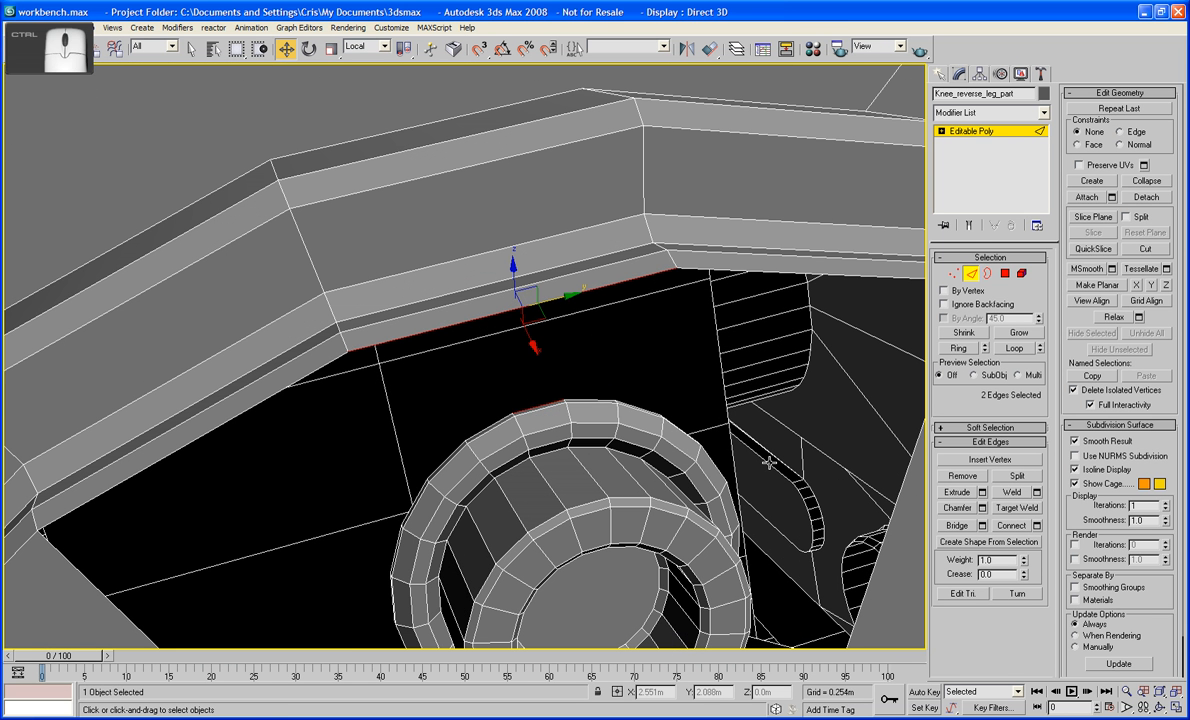
pyautogui.click(960, 527)
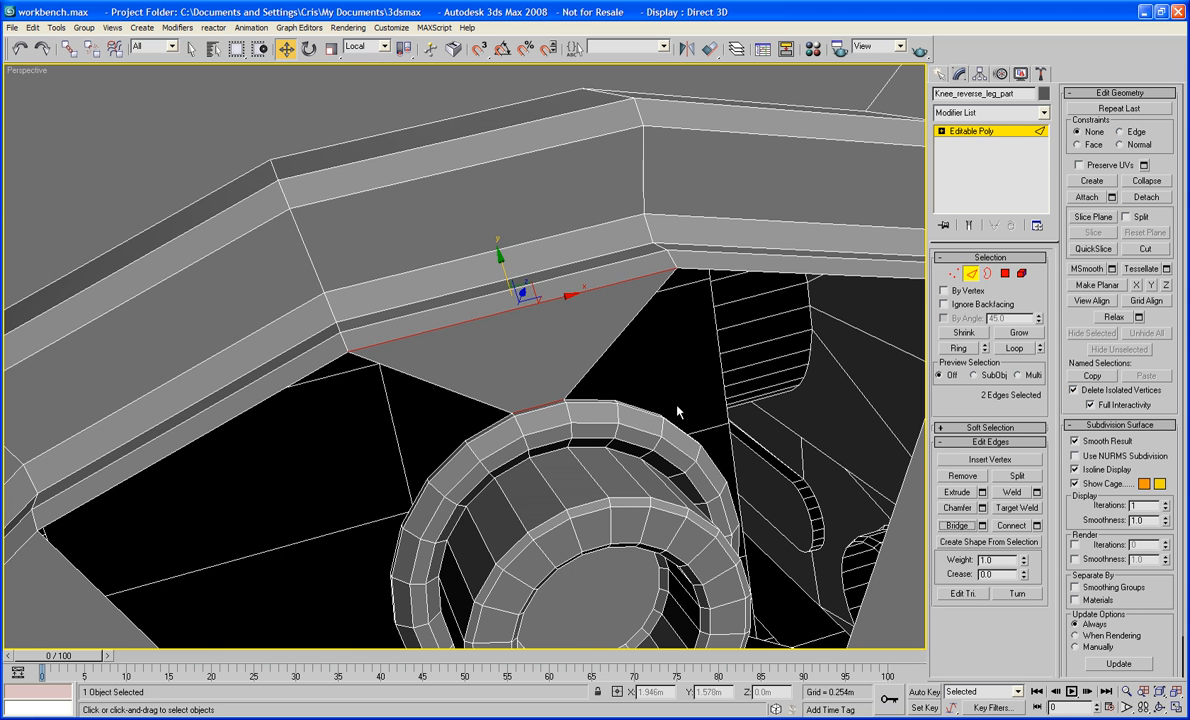
# Cap the remaining open borders around the three bolts and leave border editing
pyautogui.keyDown('alt'); pyautogui.moveTo(677, 411); pyautogui.dragTo(659, 327, button='middle'); pyautogui.keyUp('alt')
pyautogui.scroll(-5, 659, 327)
pyautogui.click(988, 273)
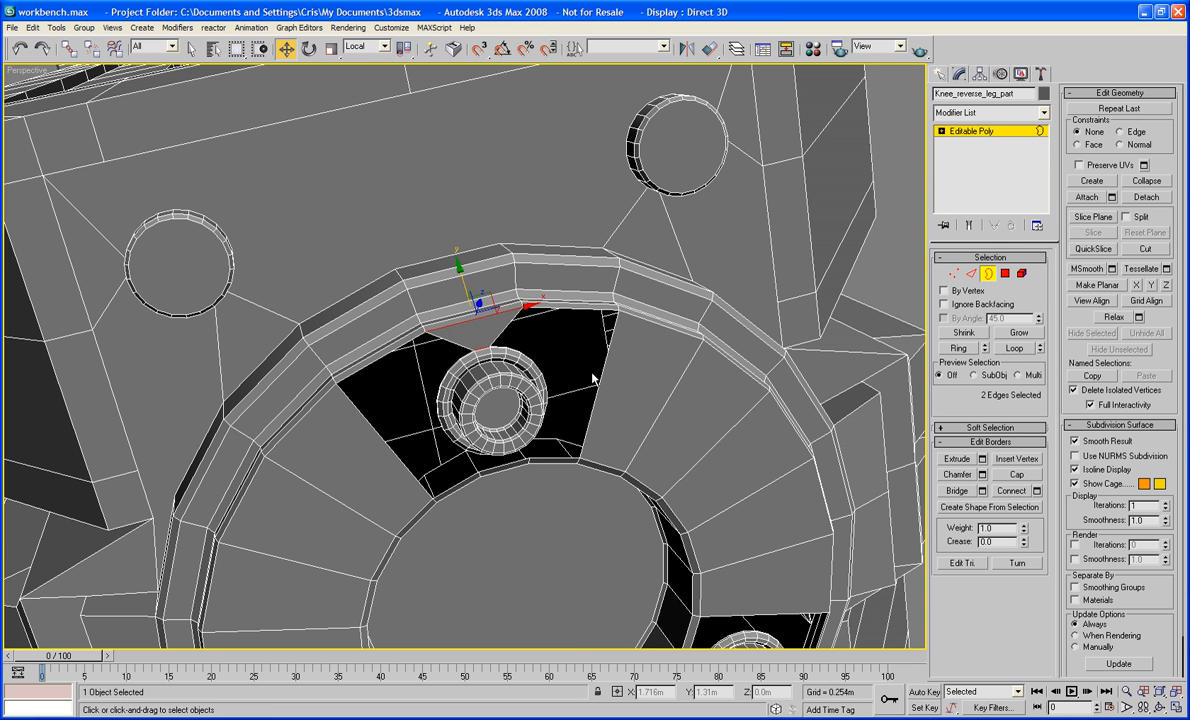
pyautogui.click(603, 372)
pyautogui.moveTo(648, 489); pyautogui.dragTo(700, 330, button='middle')
pyautogui.keyDown('ctrl'); pyautogui.click(750, 352); pyautogui.keyUp('ctrl')
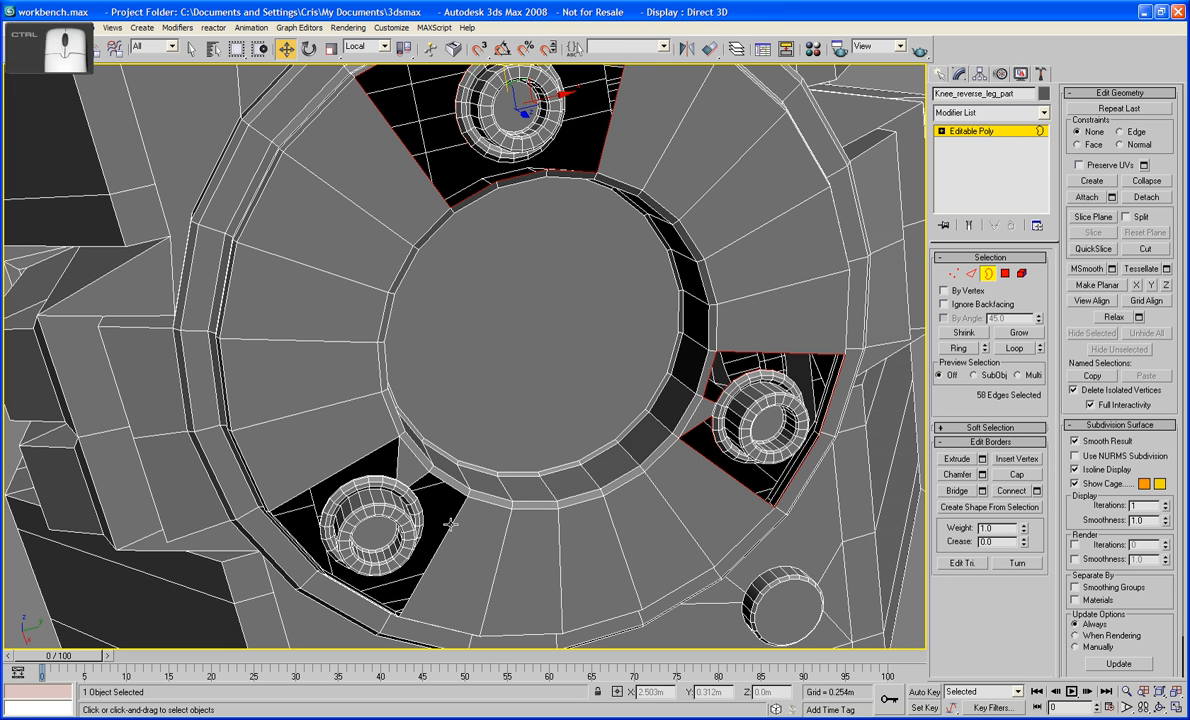
pyautogui.keyDown('ctrl'); pyautogui.click(428, 484); pyautogui.keyUp('ctrl')
pyautogui.click(1020, 475)
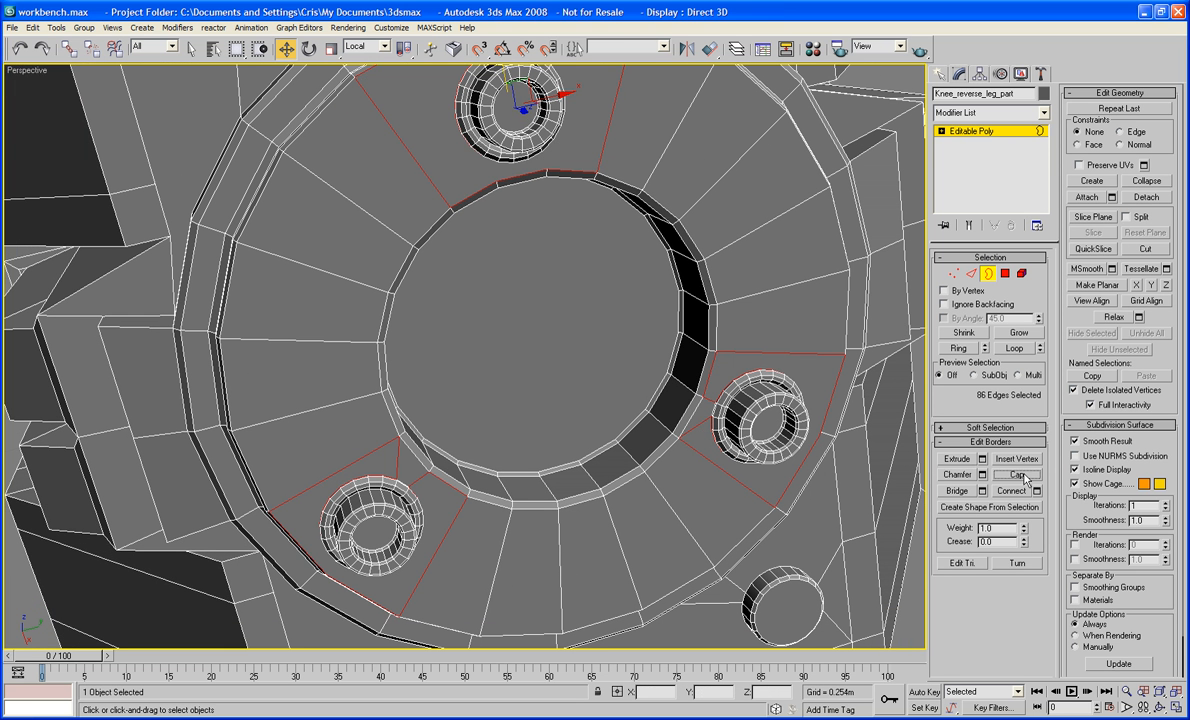
pyautogui.click(987, 273)
pyautogui.scroll(-7, 640, 366)
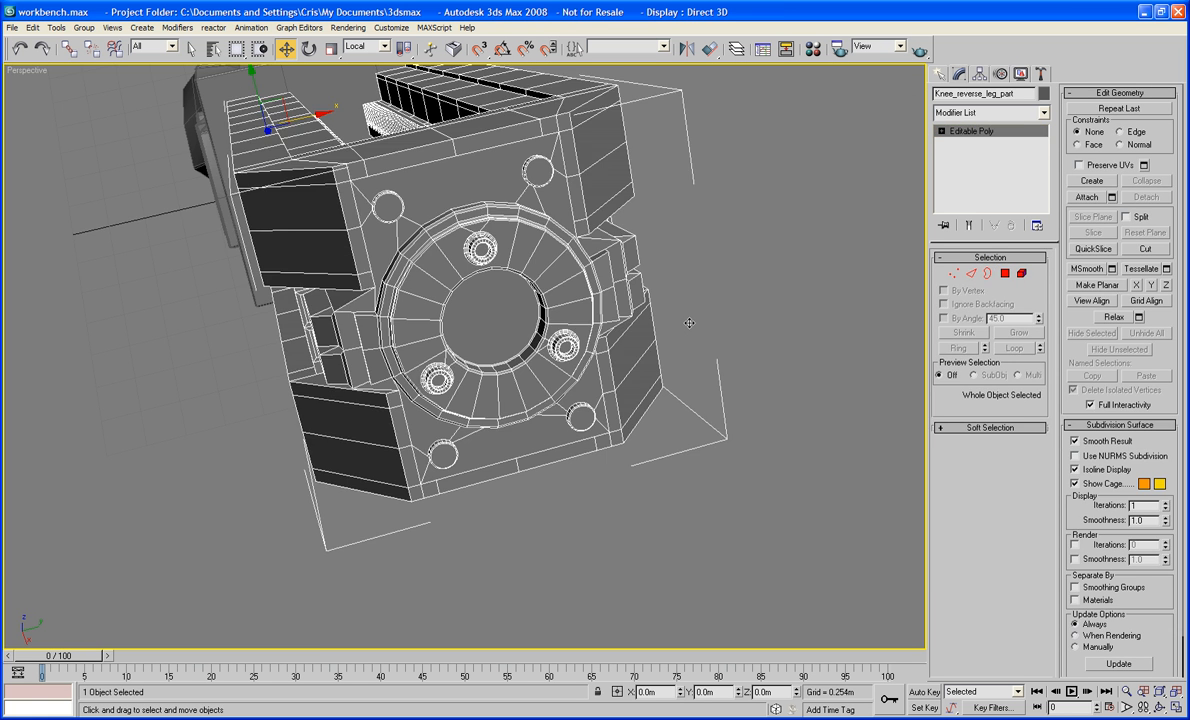
# Deselect the knee part and show the leg model shaded without its wireframe edges
pyautogui.click(621, 319)
pyautogui.moveTo(621, 325)
pyautogui.keyDown('alt'); pyautogui.mouseDown(button='middle')
pyautogui.moveTo(661, 252)
pyautogui.moveTo(648, 234)
pyautogui.moveTo(651, 260)
pyautogui.moveTo(723, 290)
pyautogui.moveTo(579, 327)
pyautogui.moveTo(627, 351)
pyautogui.moveTo(643, 316)
pyautogui.moveTo(622, 321)
pyautogui.mouseUp(button='middle'); pyautogui.keyUp('alt')
pyautogui.press('F3')
pyautogui.press('F3')
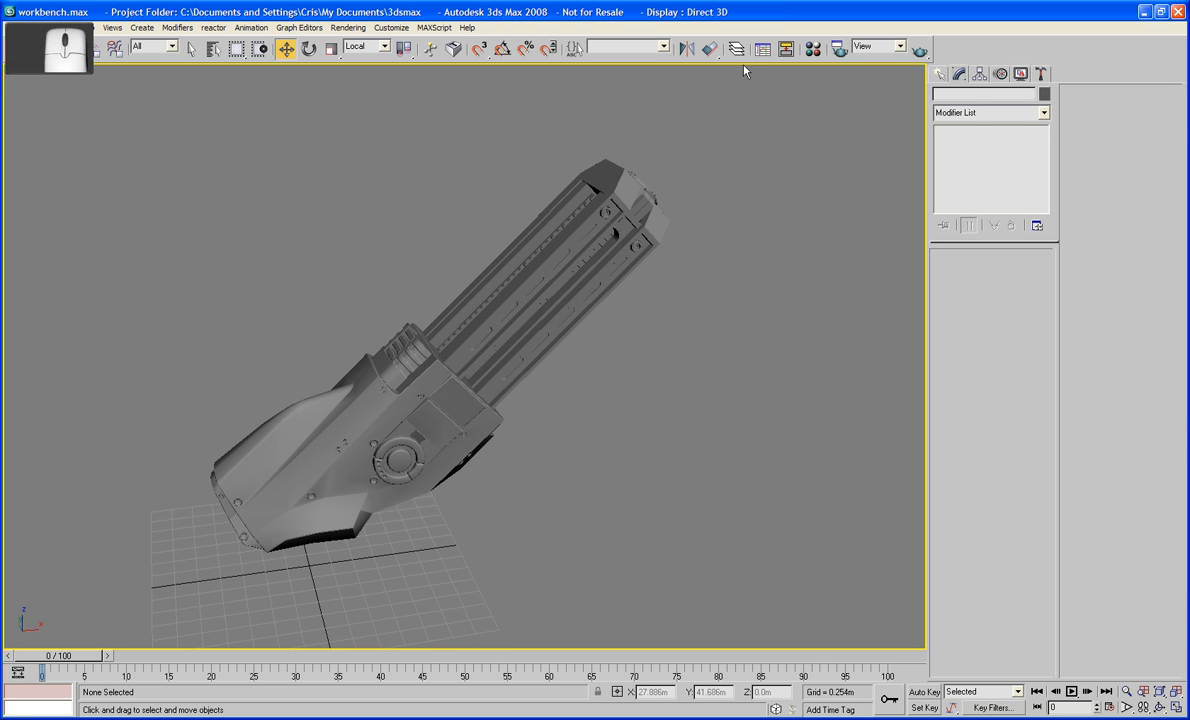
# Unhide the 0 (default) and High_P_Foot layers and inspect the leg on the whole mech
pyautogui.click(620, 255)
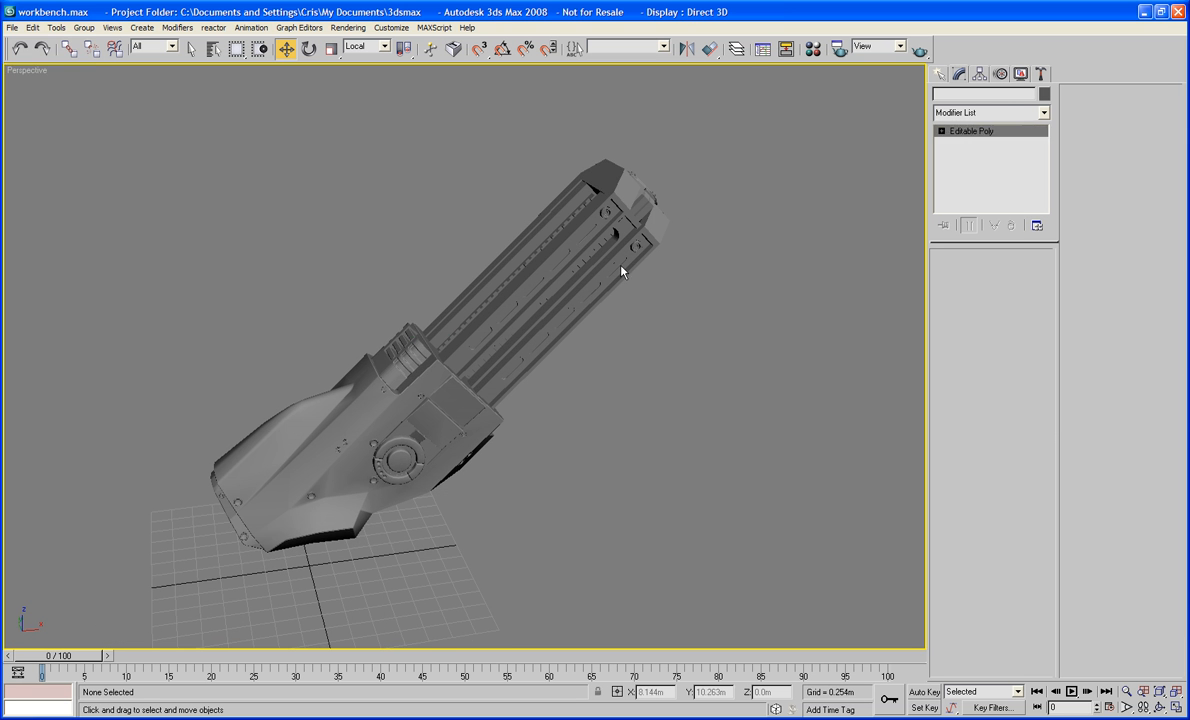
pyautogui.click(736, 50)
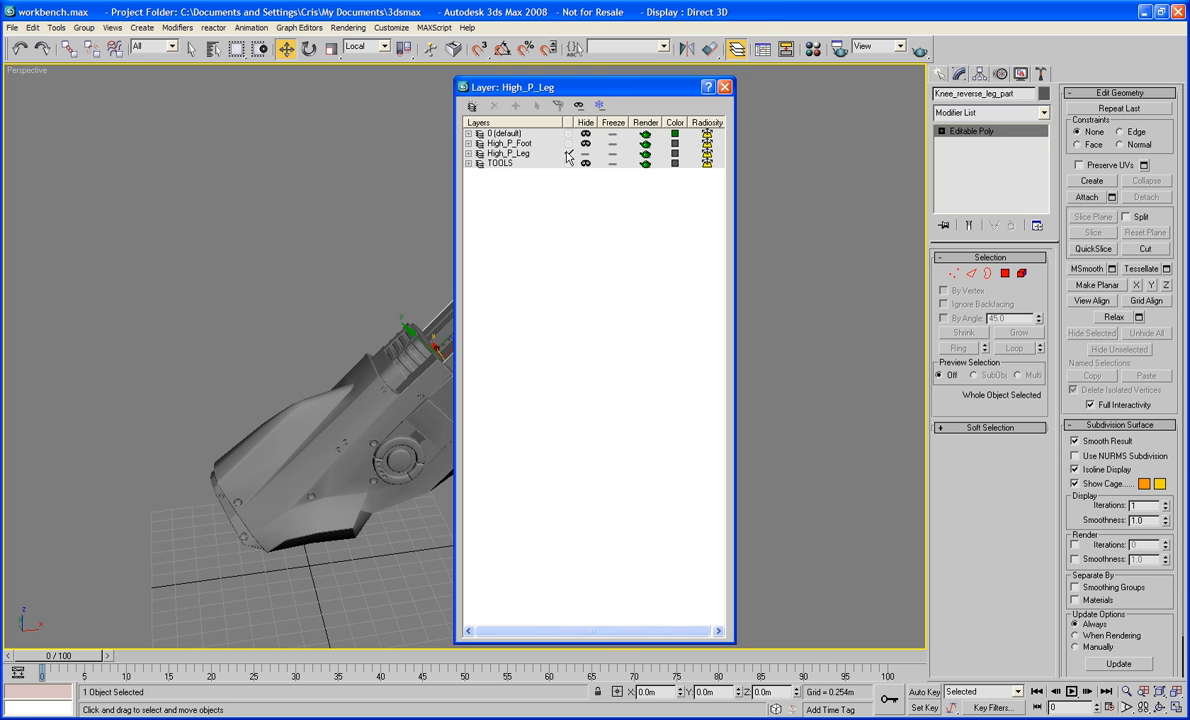
pyautogui.click(535, 155)
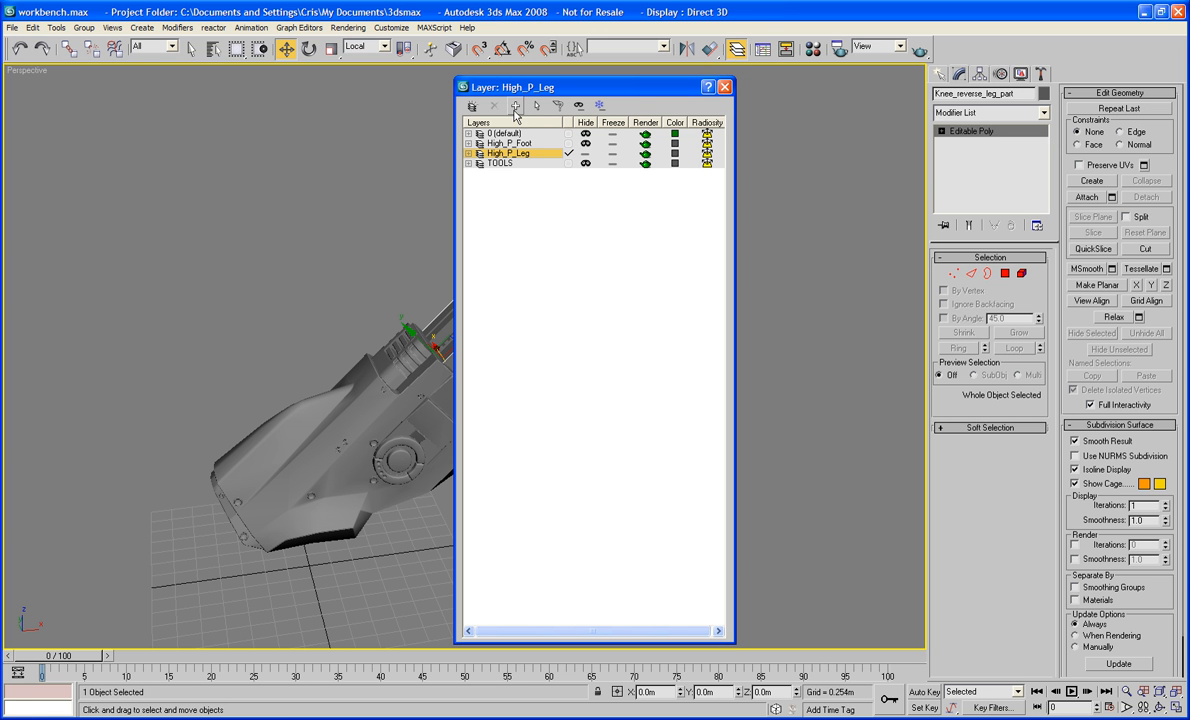
pyautogui.moveTo(587, 89); pyautogui.dragTo(789, 101)
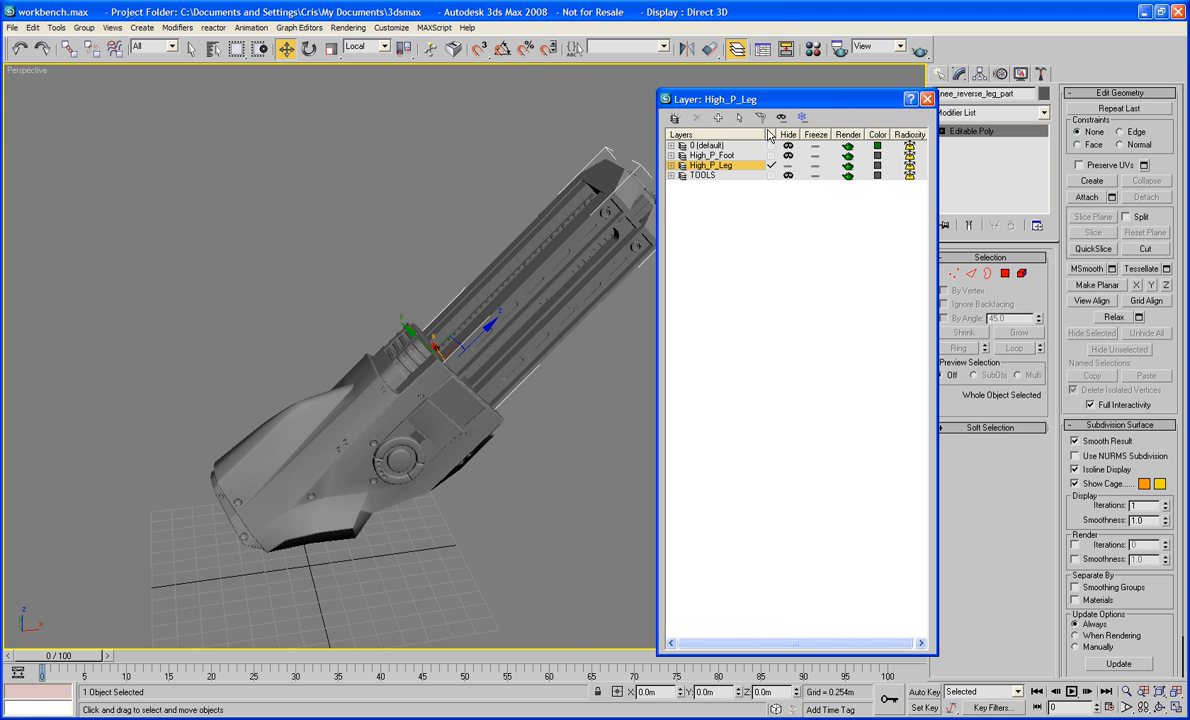
pyautogui.click(788, 155)
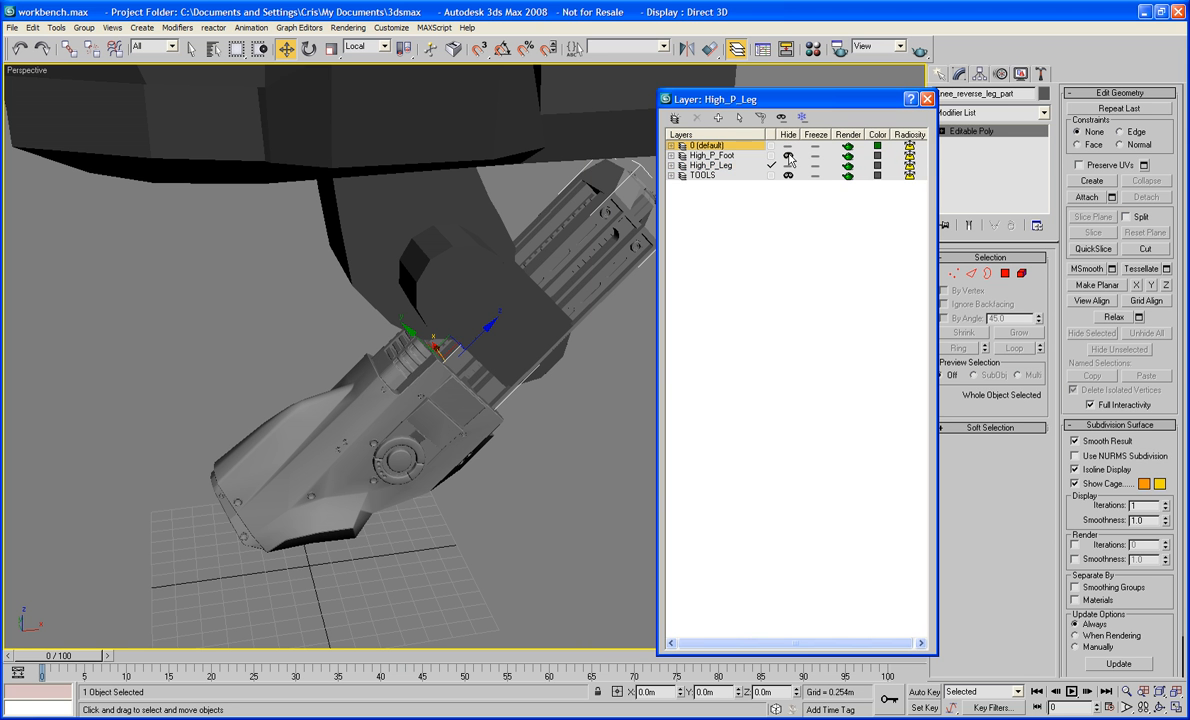
pyautogui.click(927, 99)
pyautogui.click(725, 336)
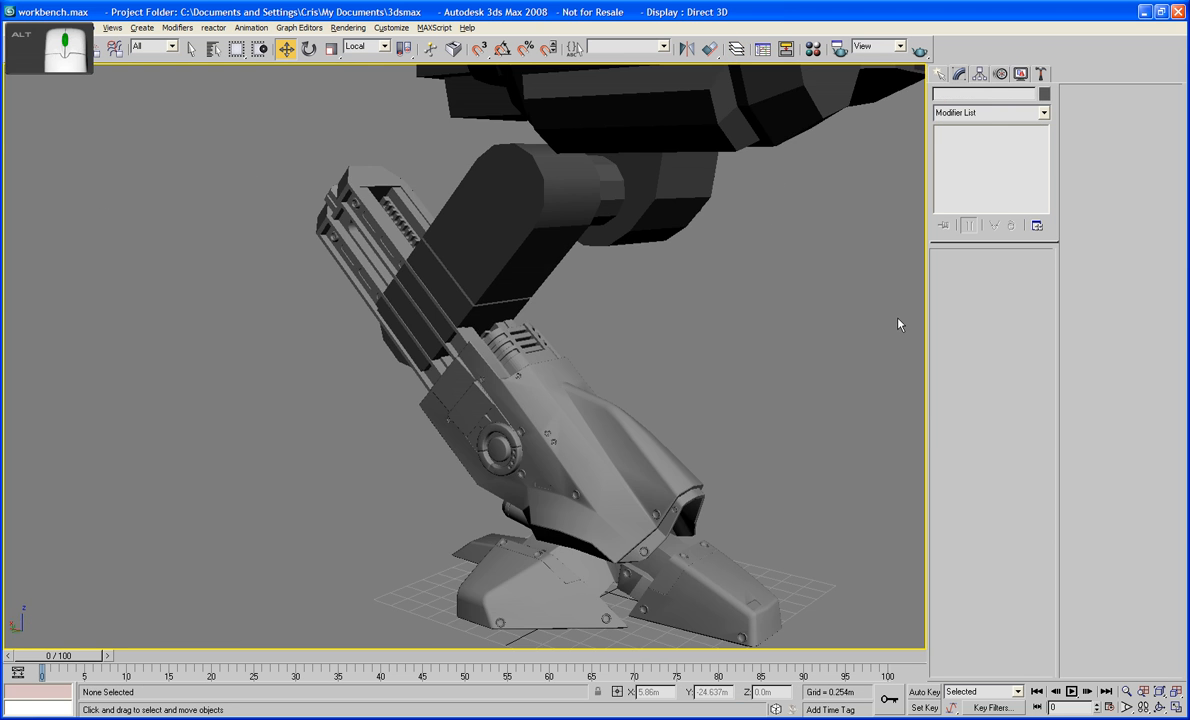
pyautogui.scroll(-5, 887, 317)
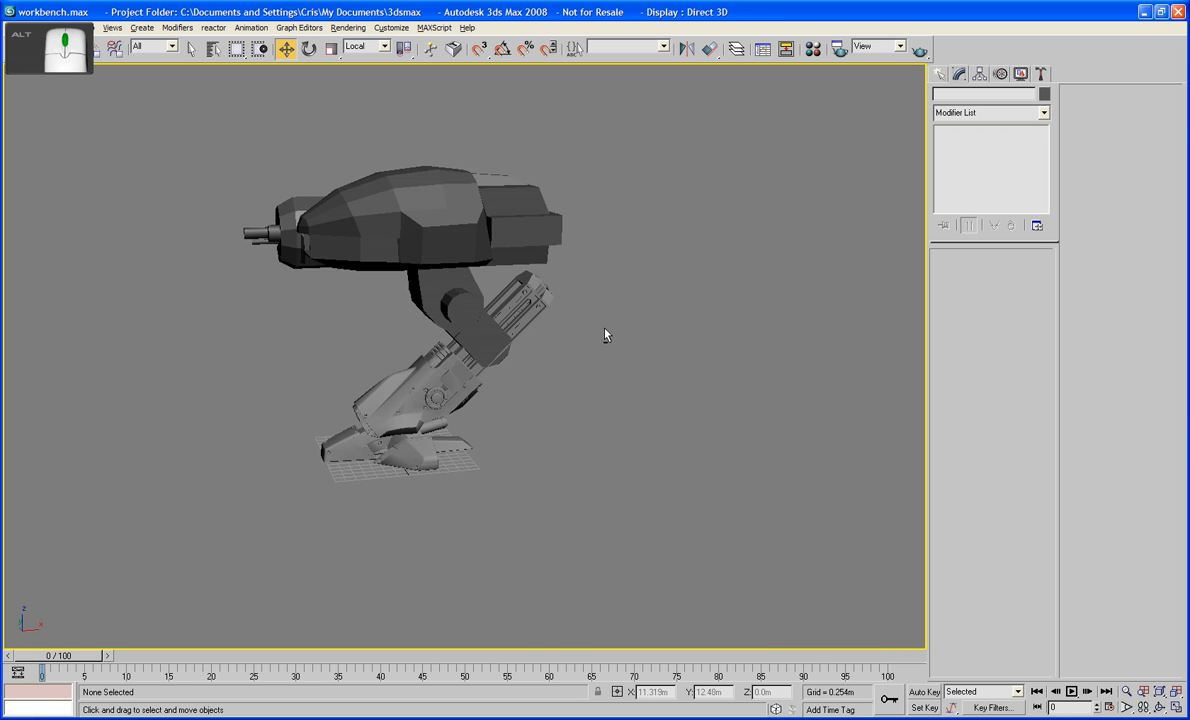
pyautogui.scroll(4, 782, 327)
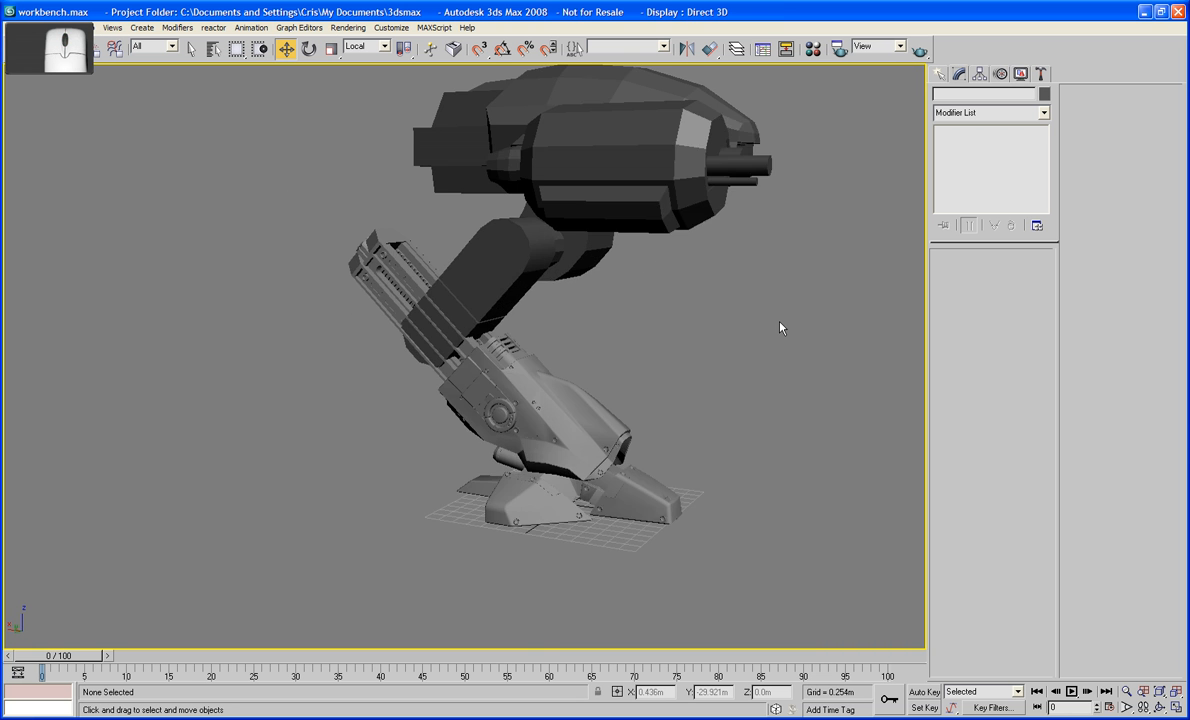